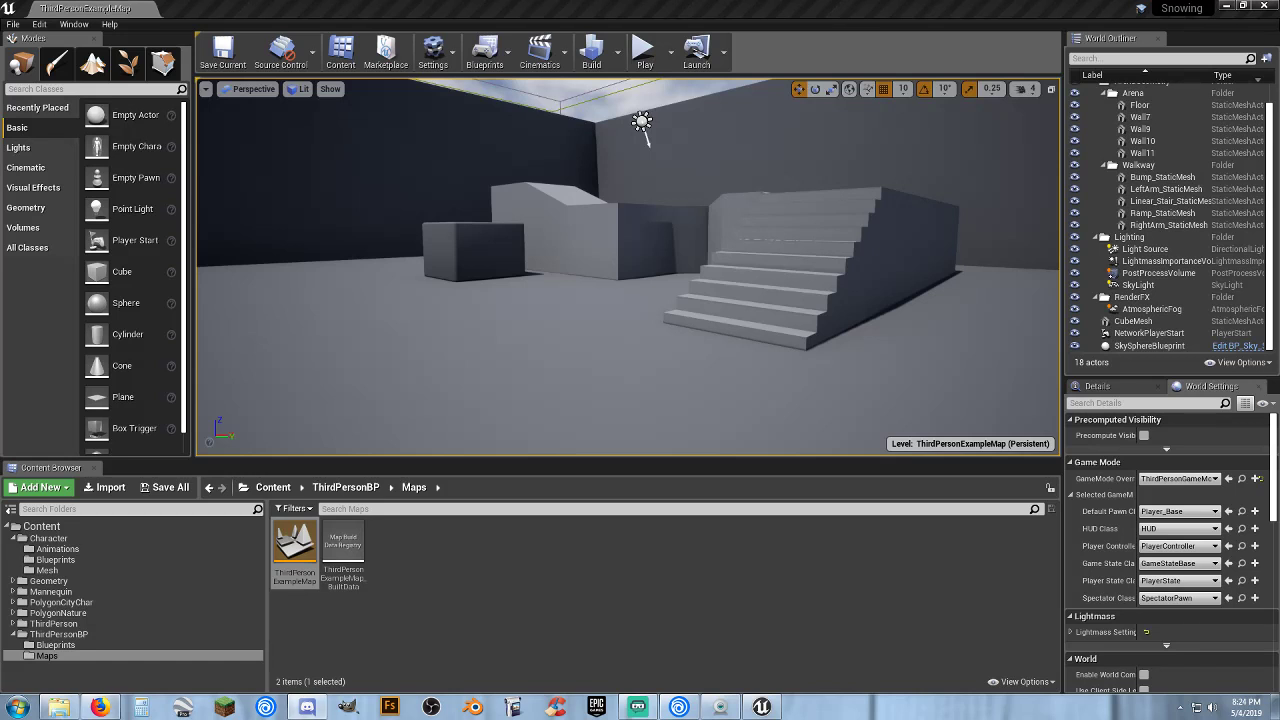
# Play-test the ThirdPersonExampleMap level by running and jumping the character around the arena, and end the play session.
pyautogui.click(512, 553)
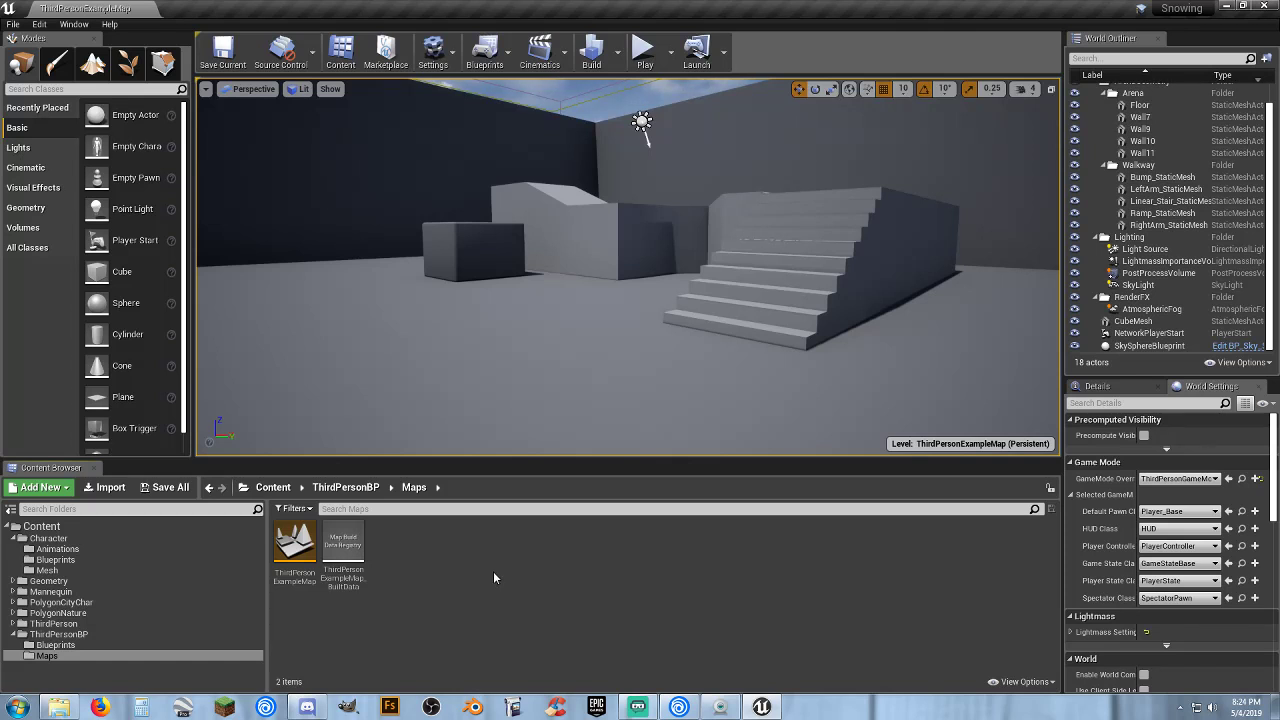
pyautogui.click(644, 50)
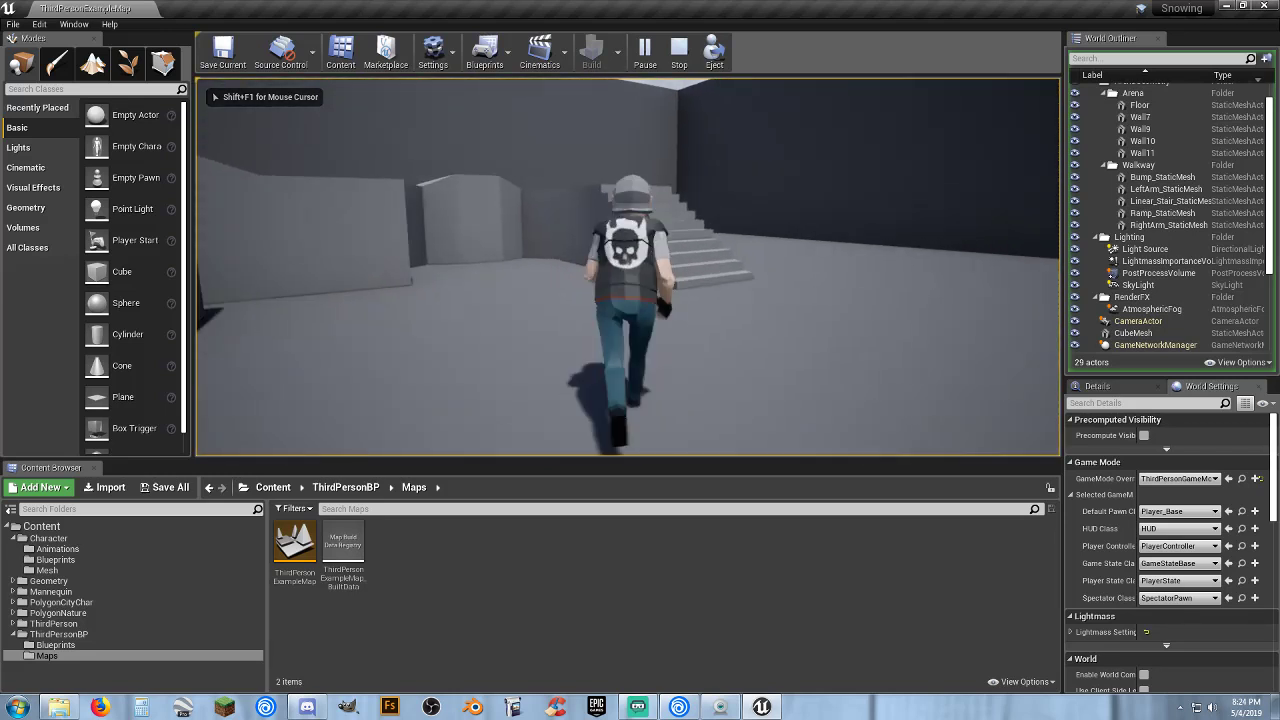
pyautogui.press('w')
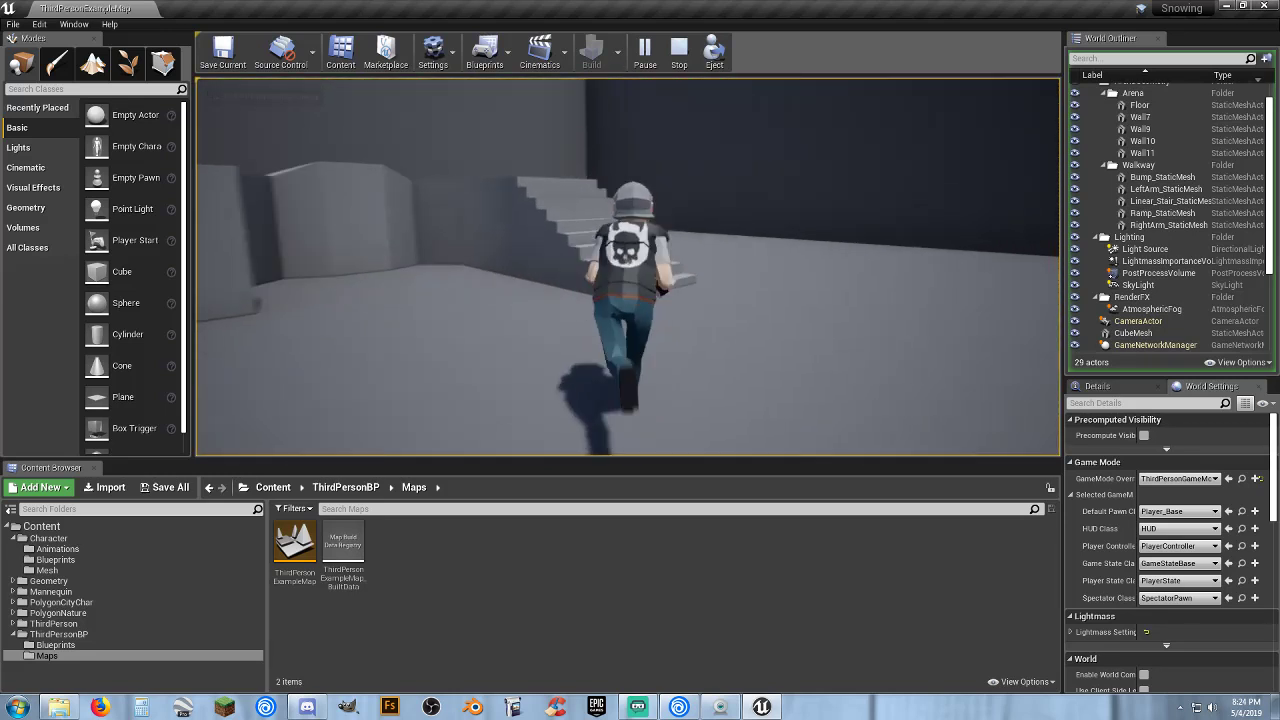
pyautogui.press('w')
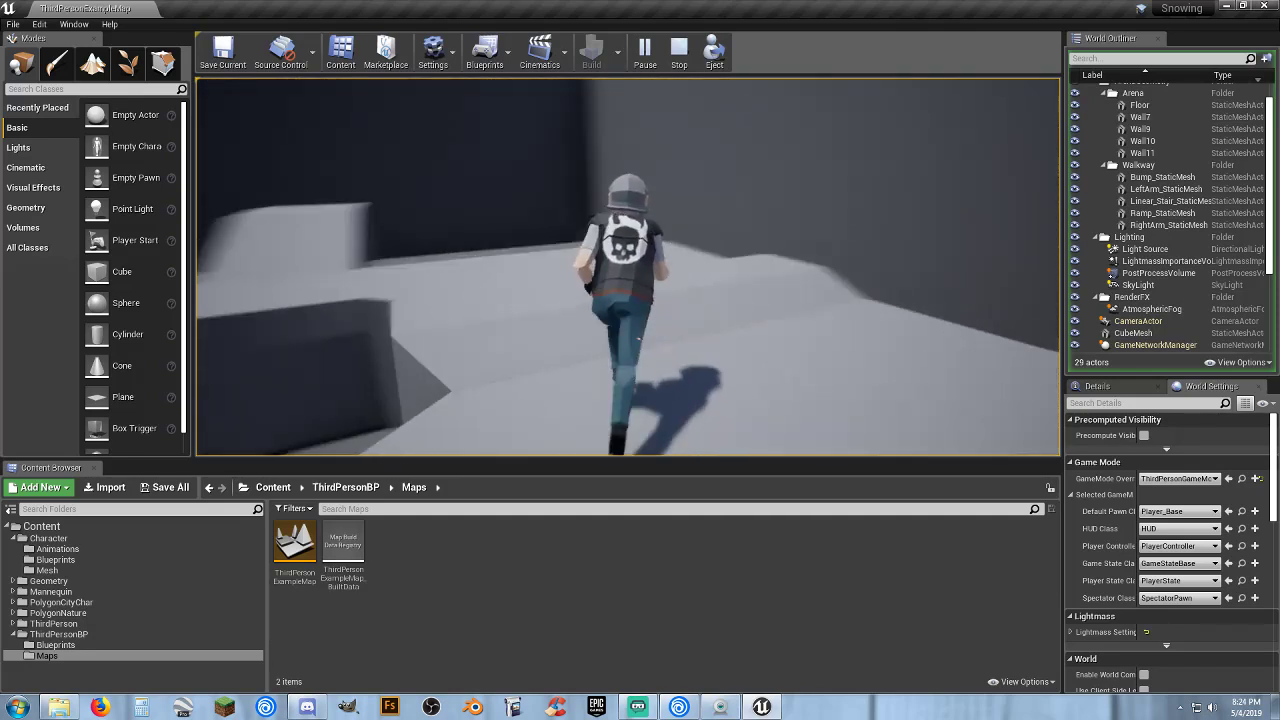
pyautogui.press('w')
pyautogui.press('space')
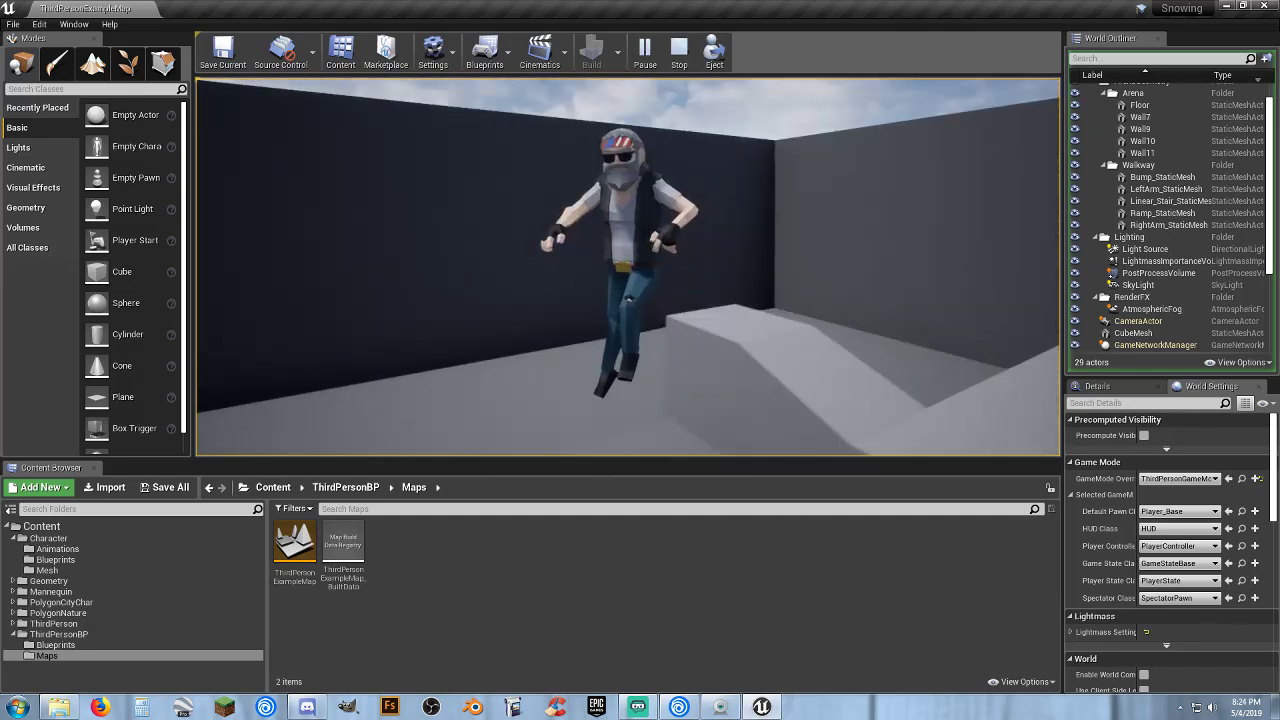
pyautogui.press('w')
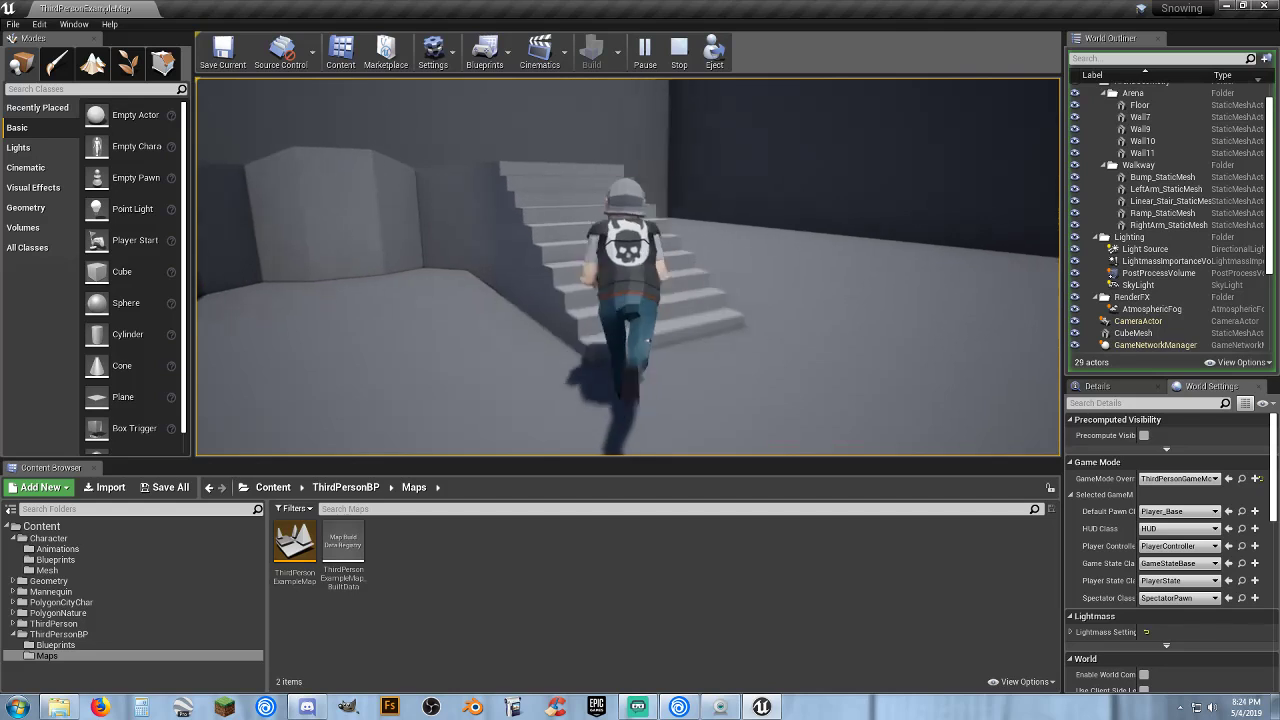
pyautogui.press('w')
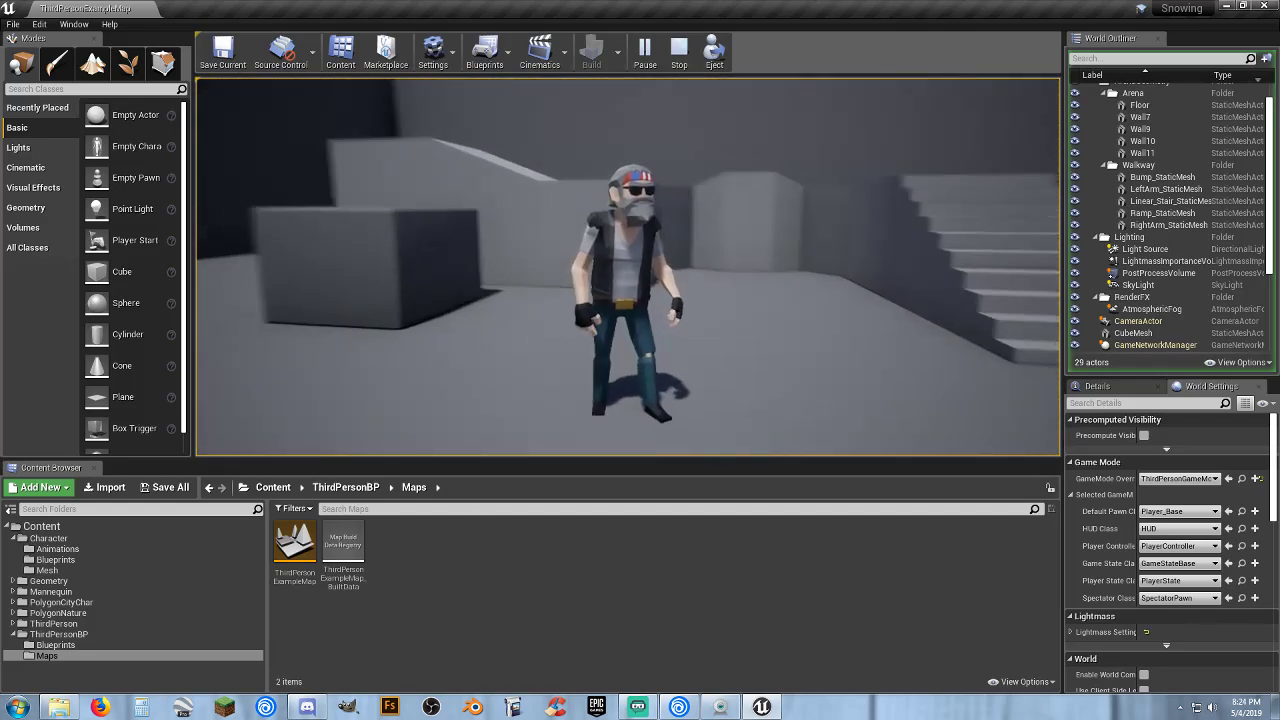
pyautogui.press('Escape')
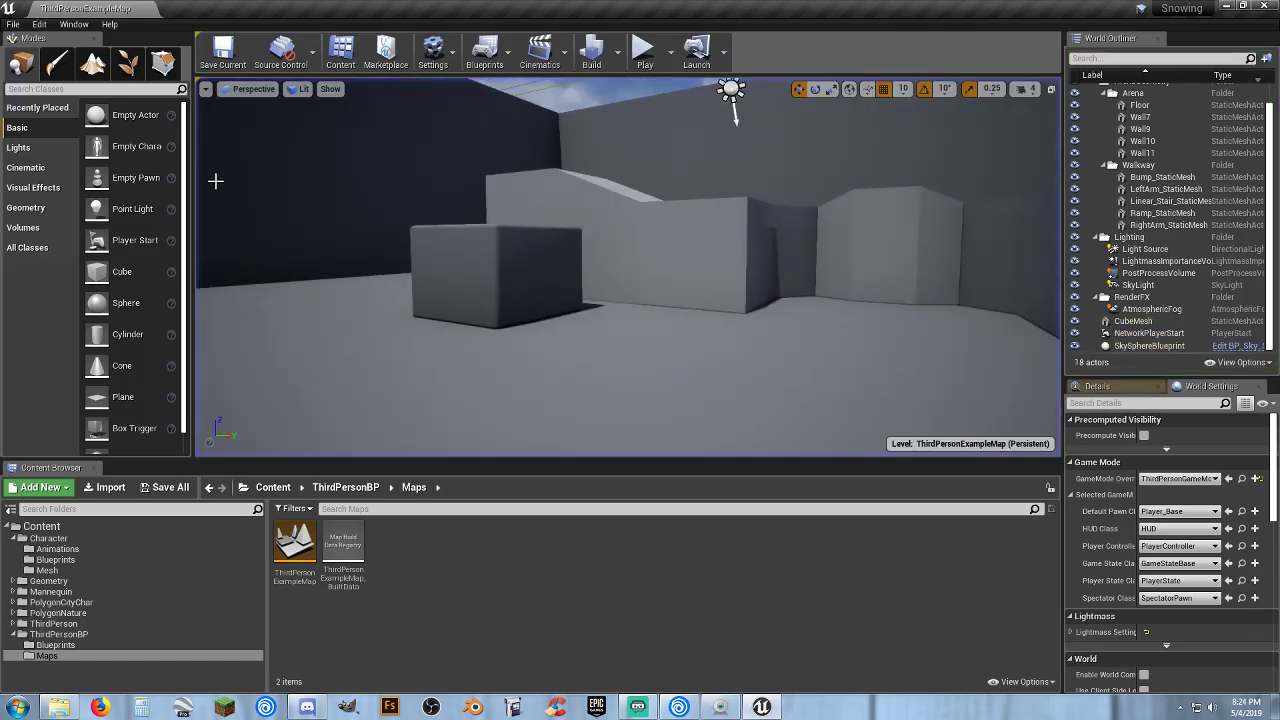
# Open the Demonstration map from the PolygonNature Maps folder.
pyautogui.click(13, 613)
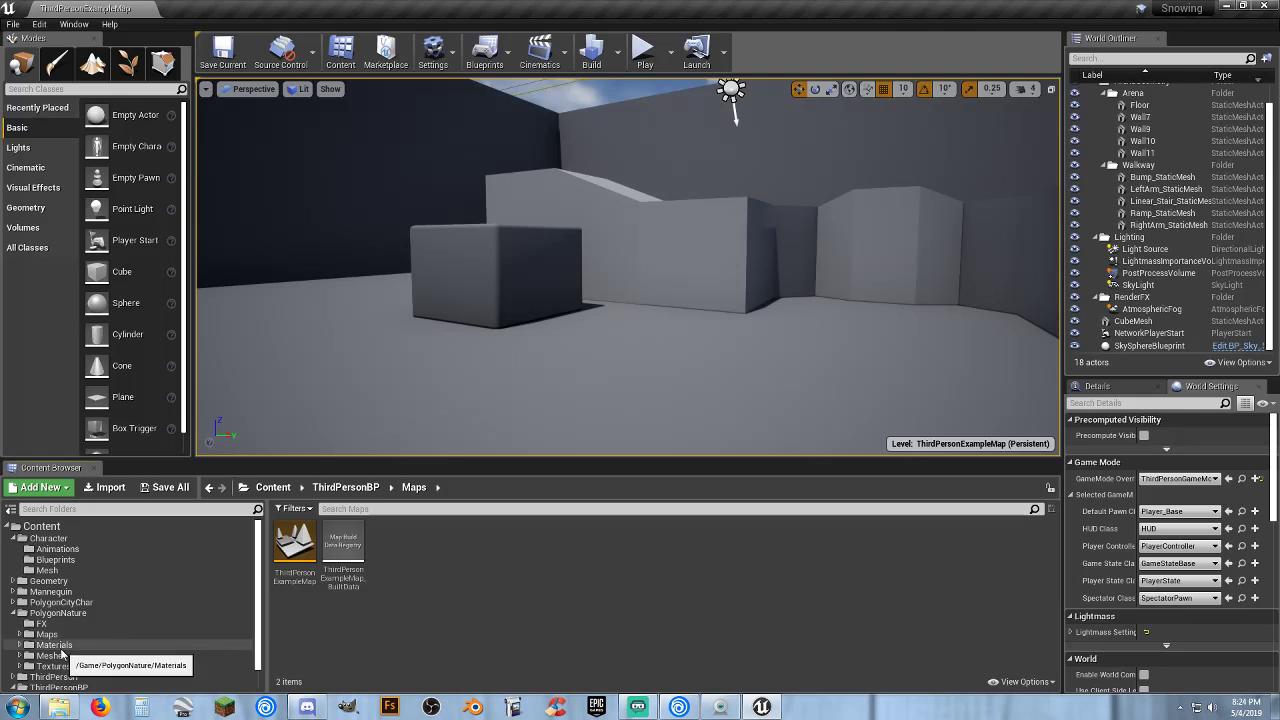
pyautogui.click(42, 634)
pyautogui.doubleClick(343, 545)
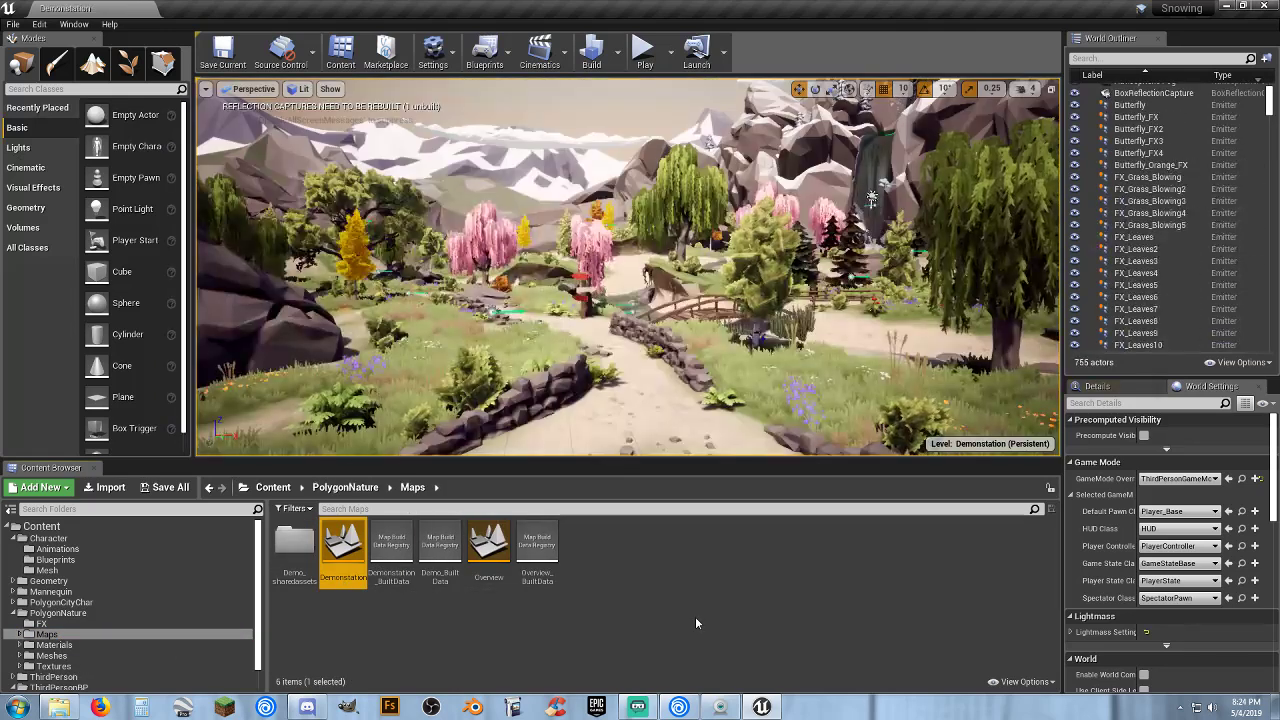
# Play-test the Demonstration map, running and jumping the character over the bridge, past the waterfall and trees and along the rocks, and end the session.
pyautogui.click(654, 52)
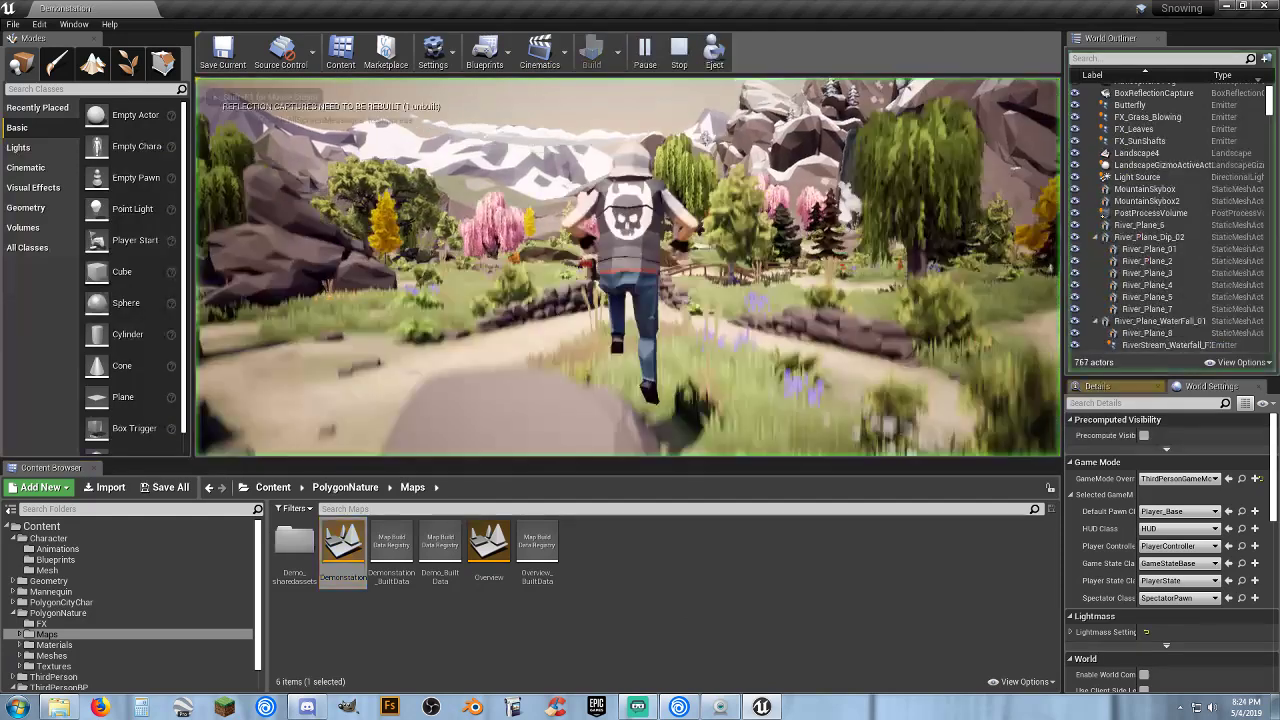
pyautogui.press('w')
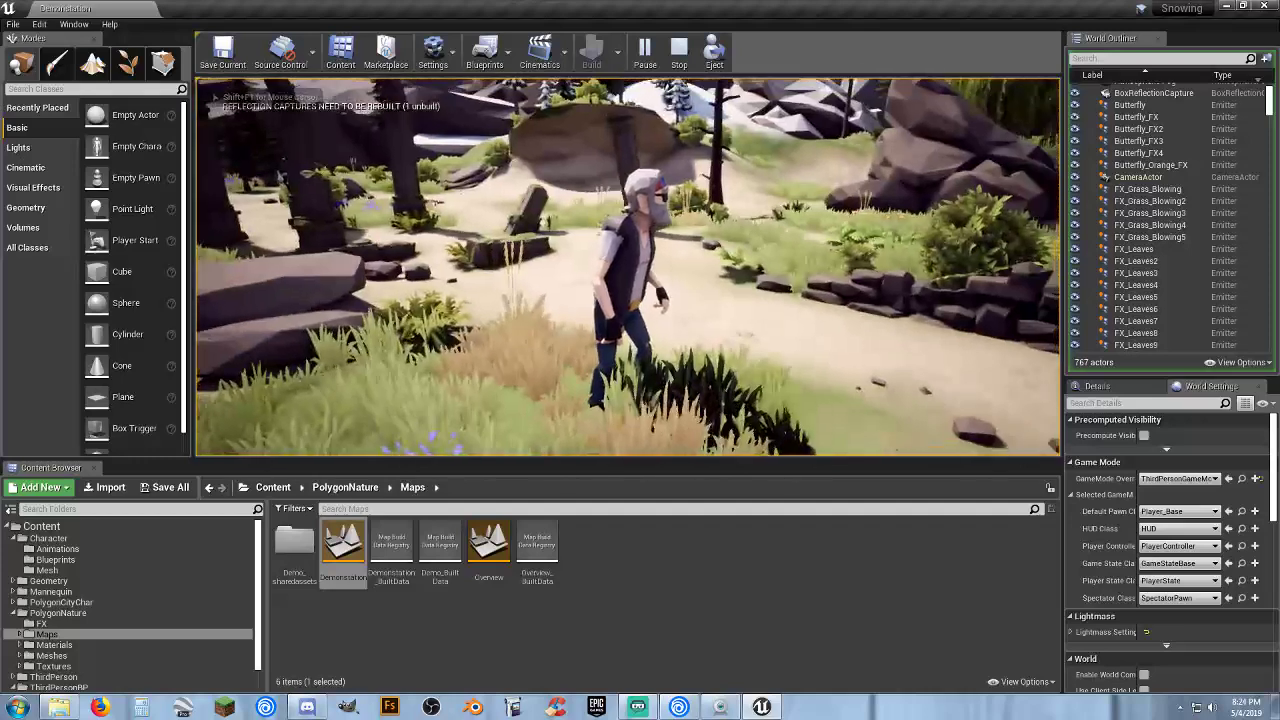
pyautogui.press('w')
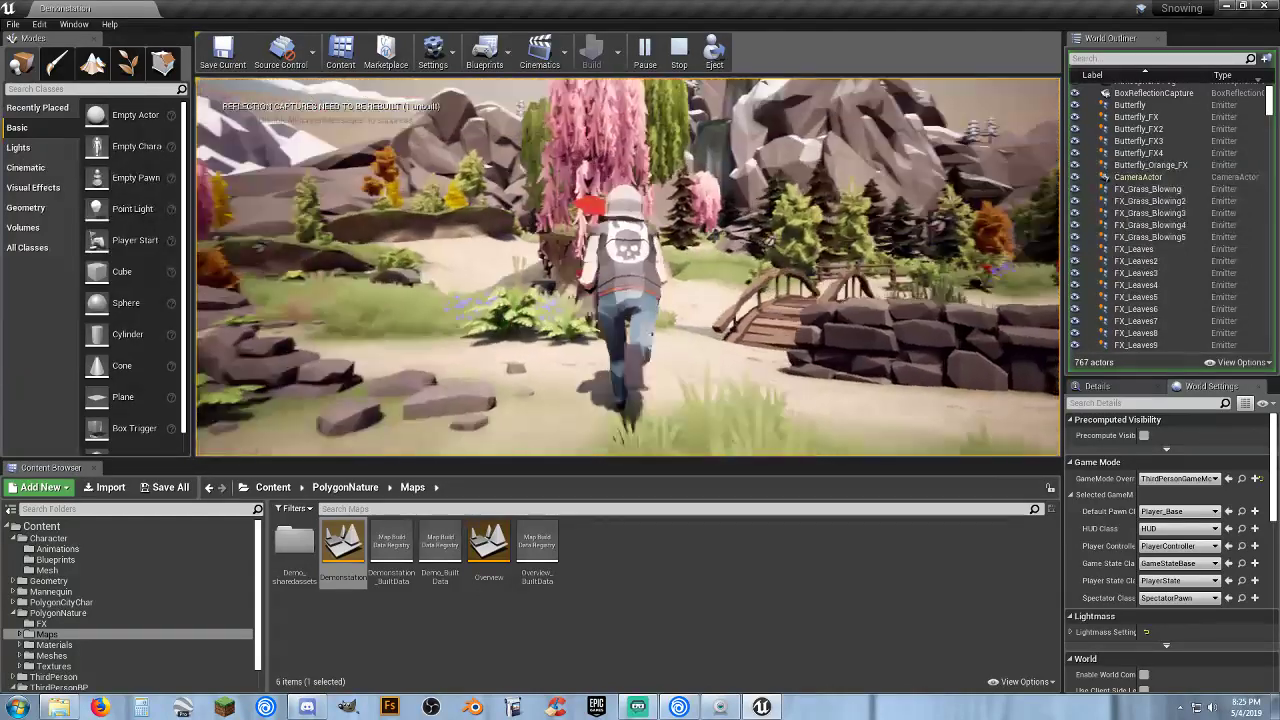
pyautogui.press('w')
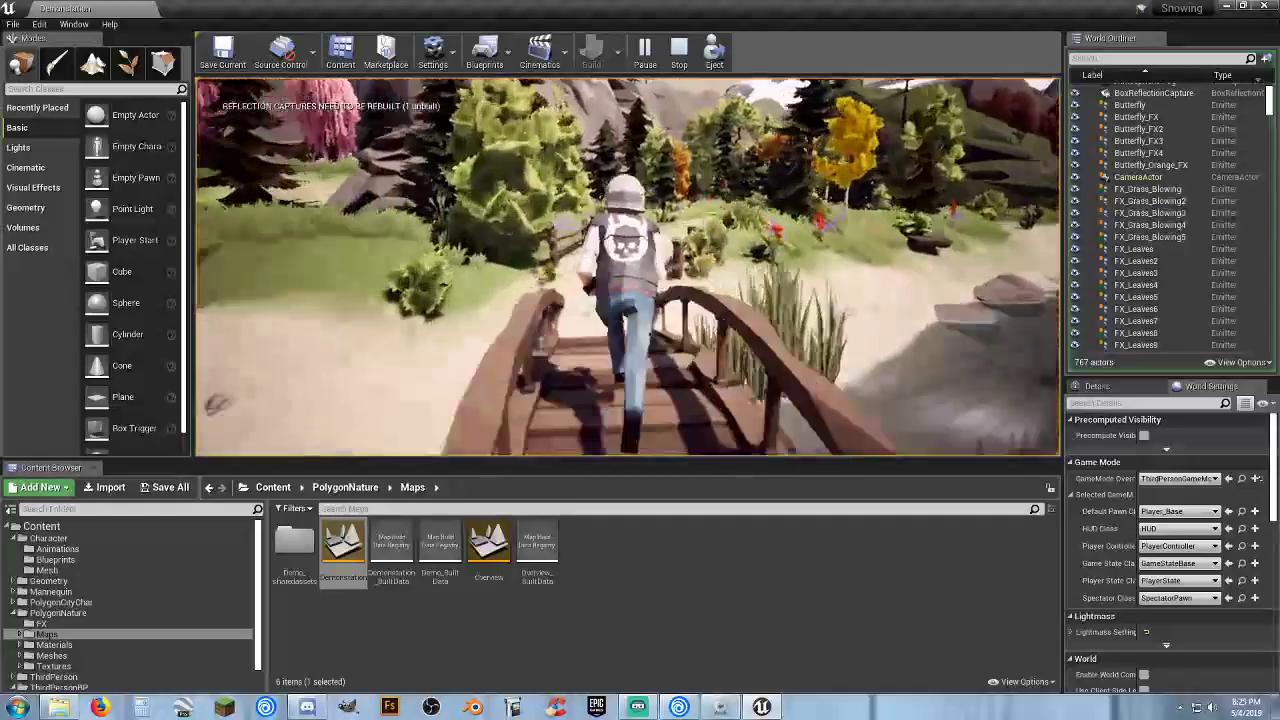
pyautogui.press('w')
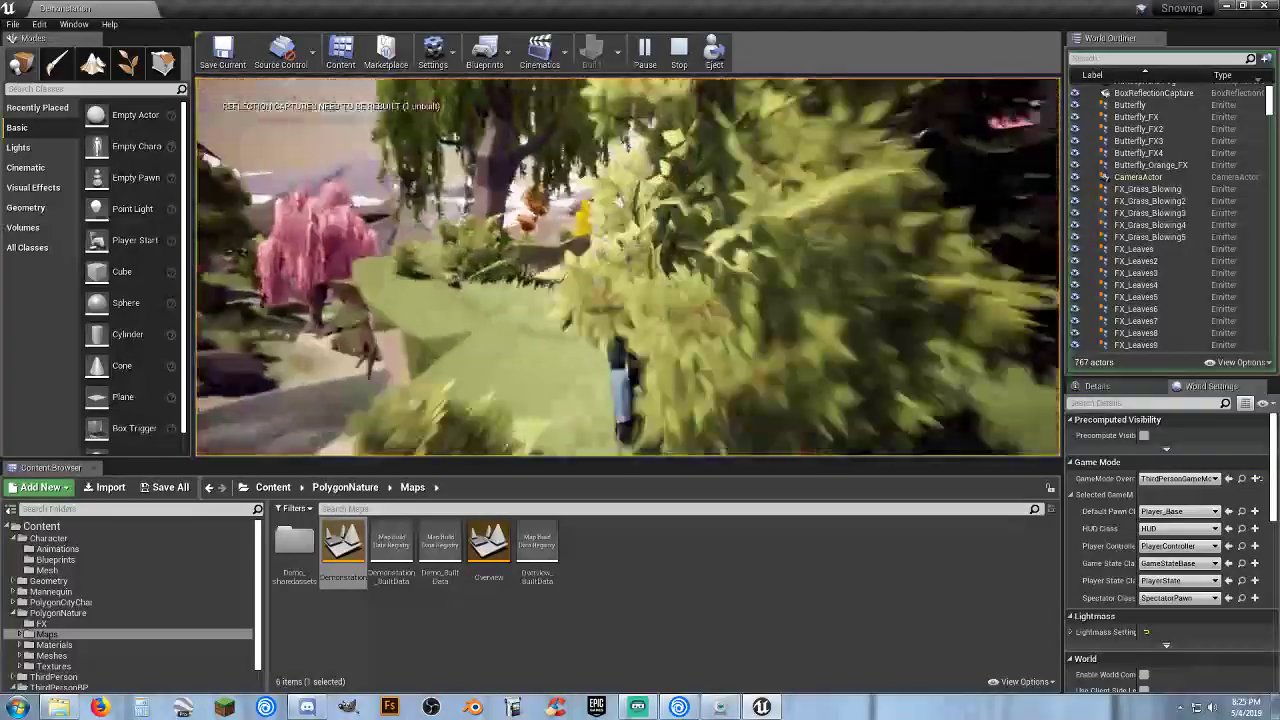
pyautogui.press('w')
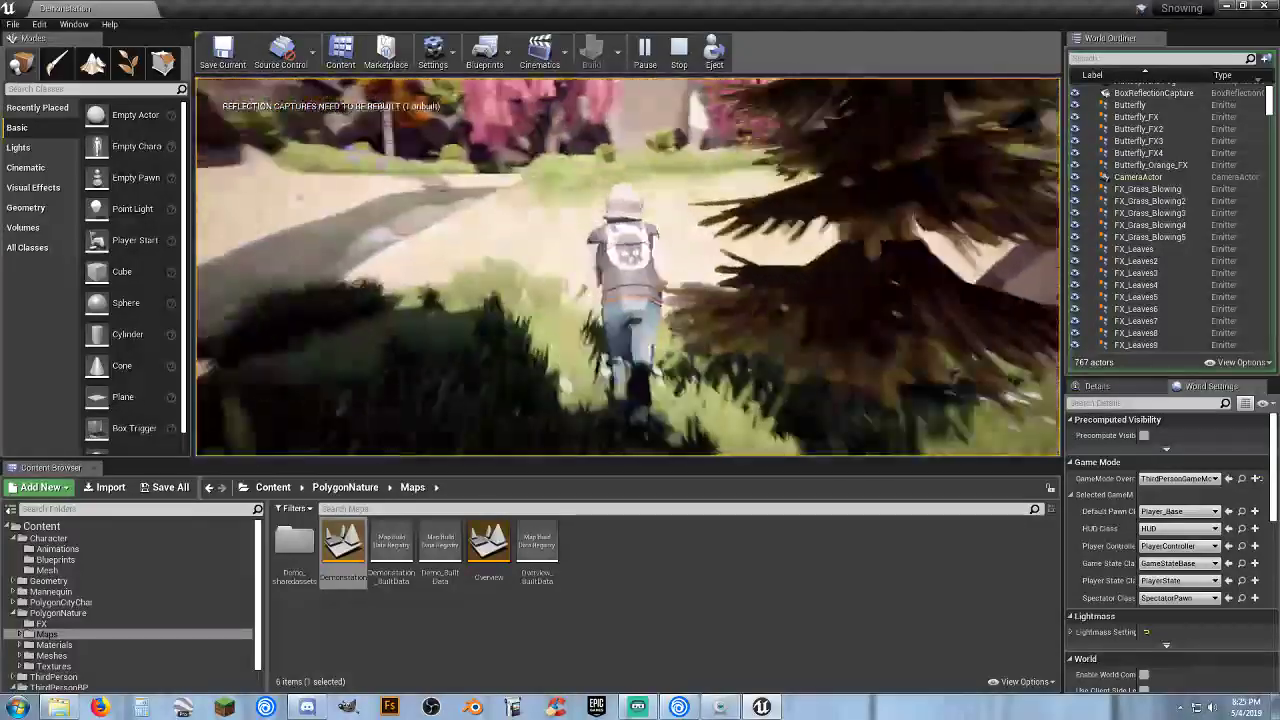
pyautogui.press('w')
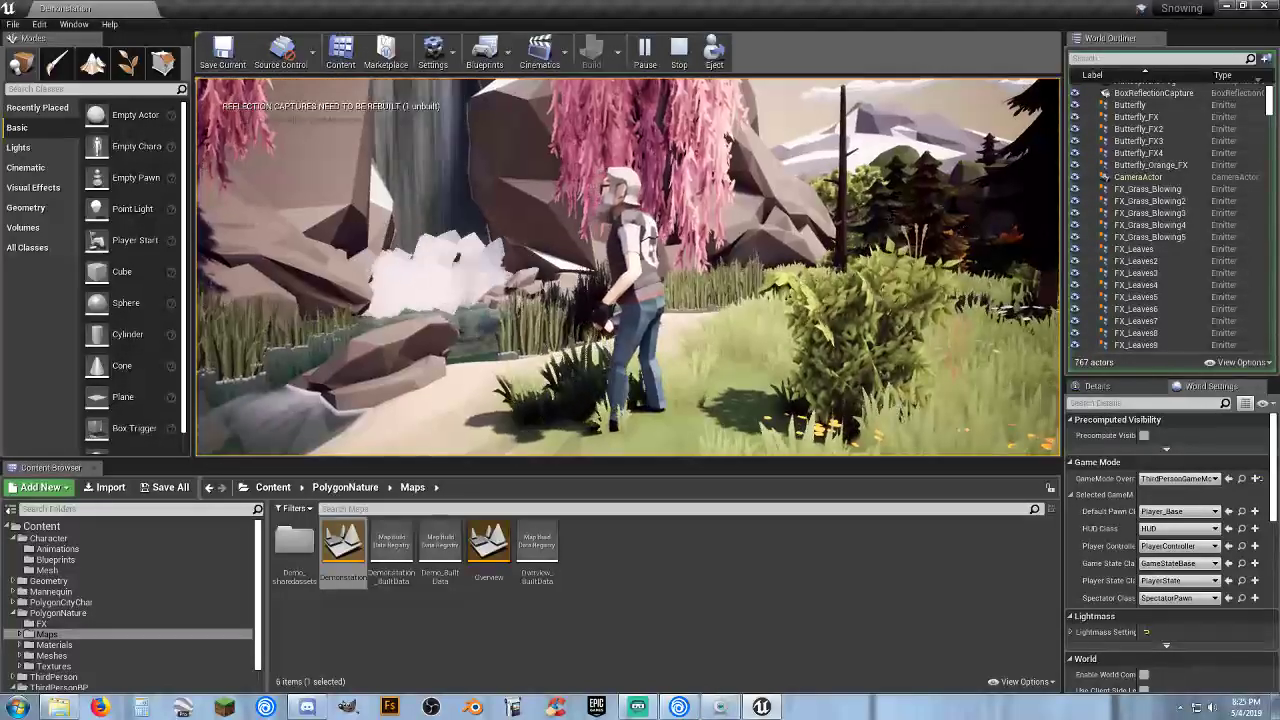
pyautogui.press('w')
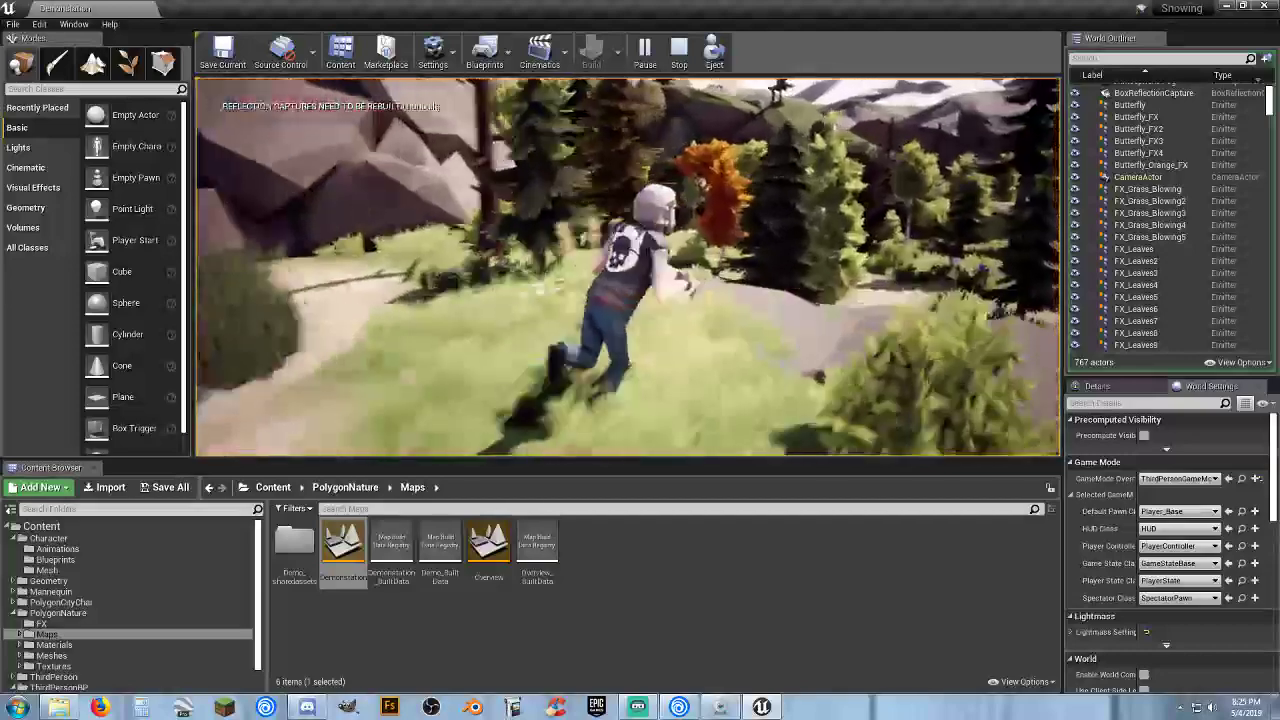
pyautogui.press('space')
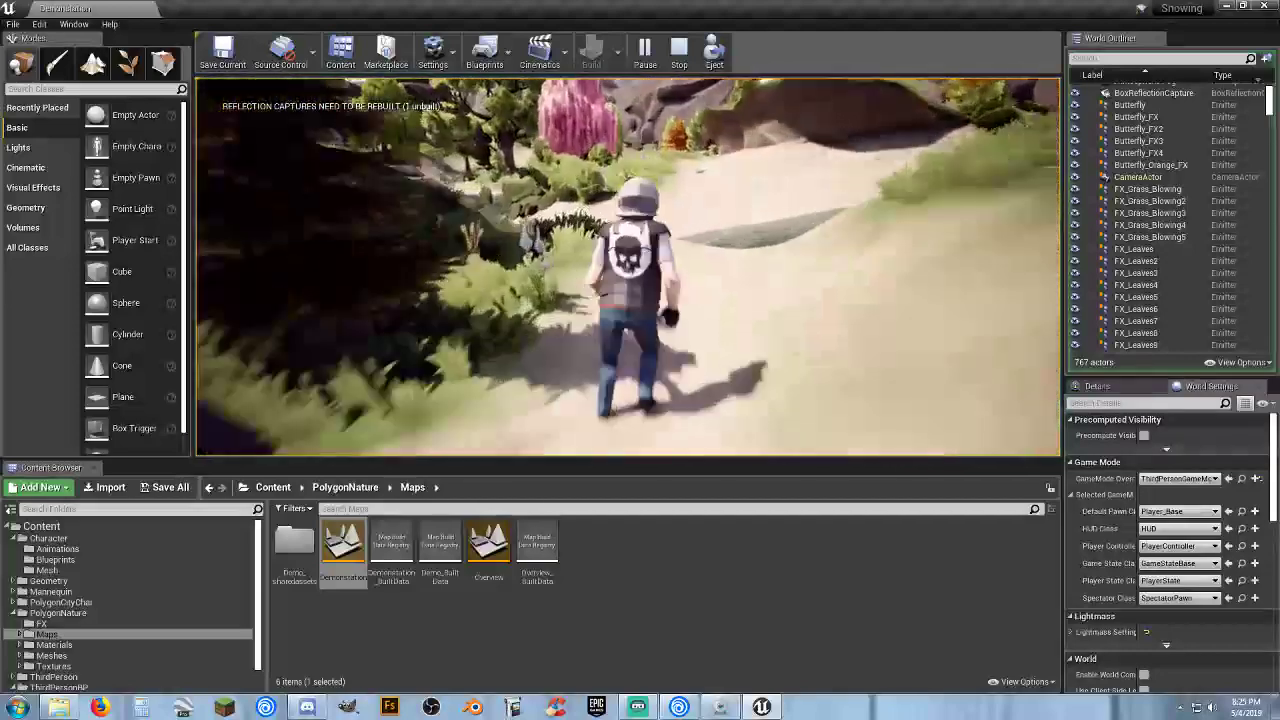
pyautogui.press('w')
pyautogui.press('w')
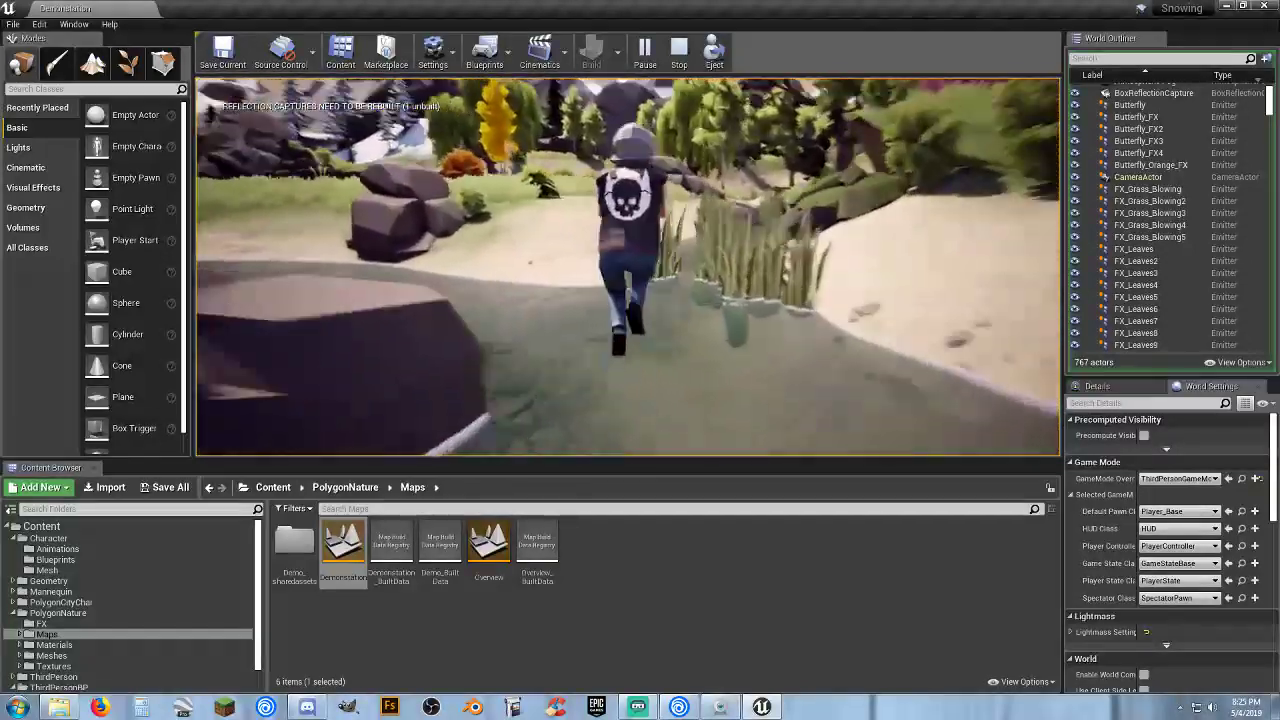
pyautogui.press('w')
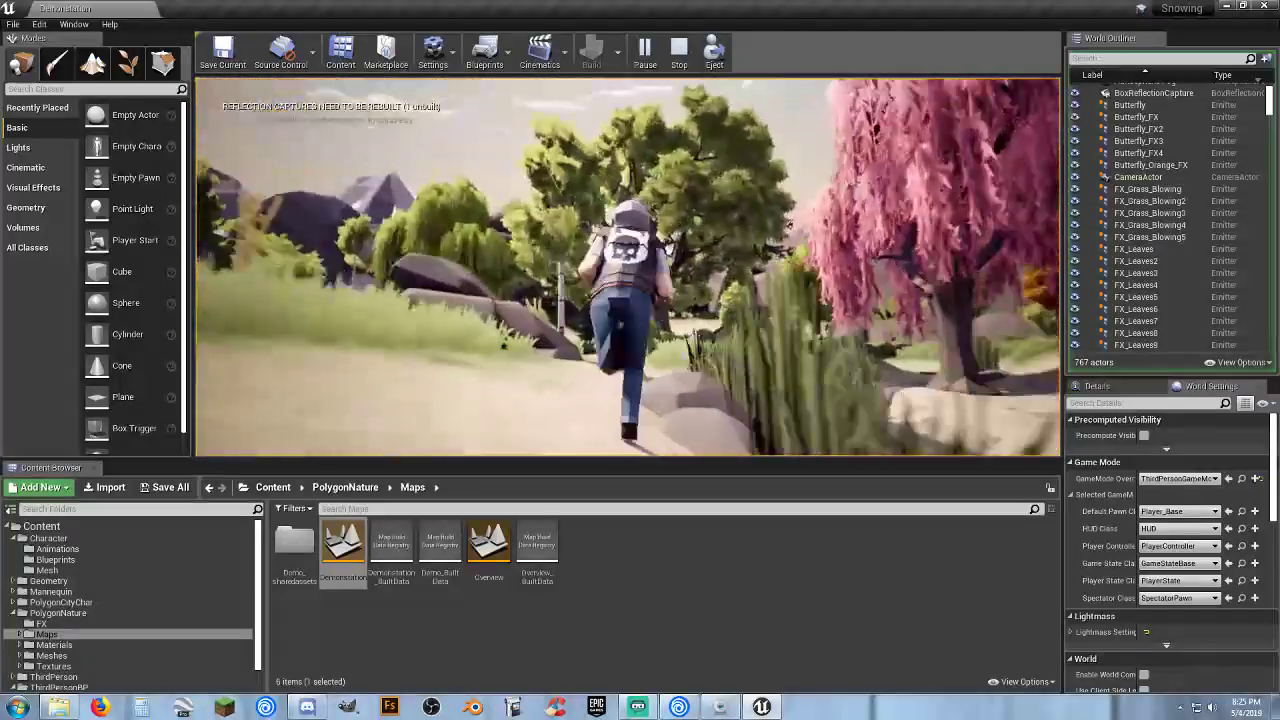
pyautogui.press('w')
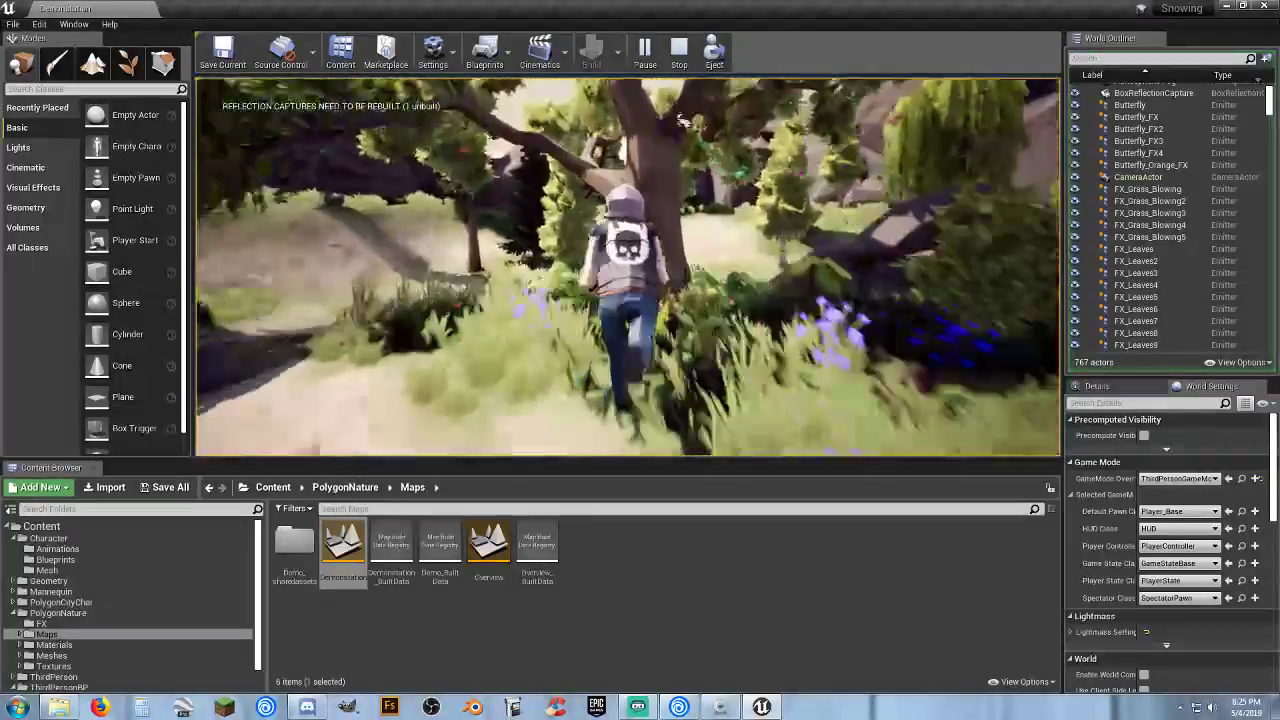
pyautogui.press('w')
pyautogui.press('w')
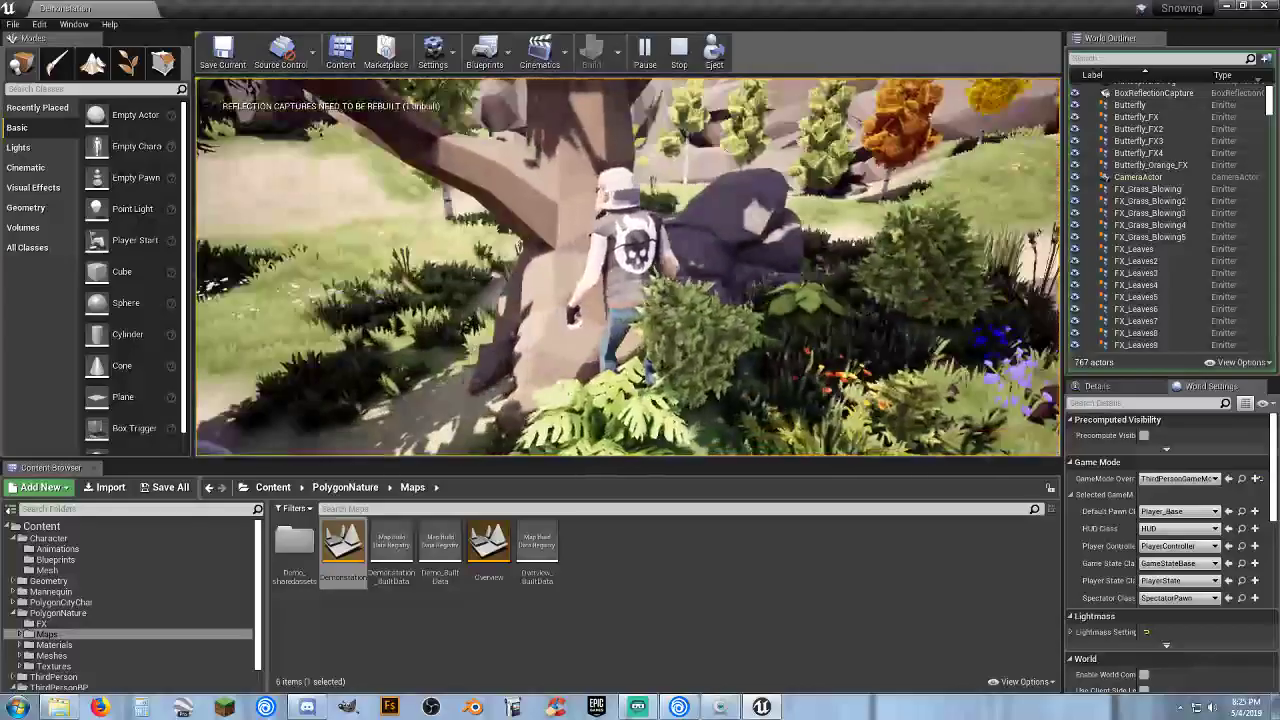
pyautogui.press('w')
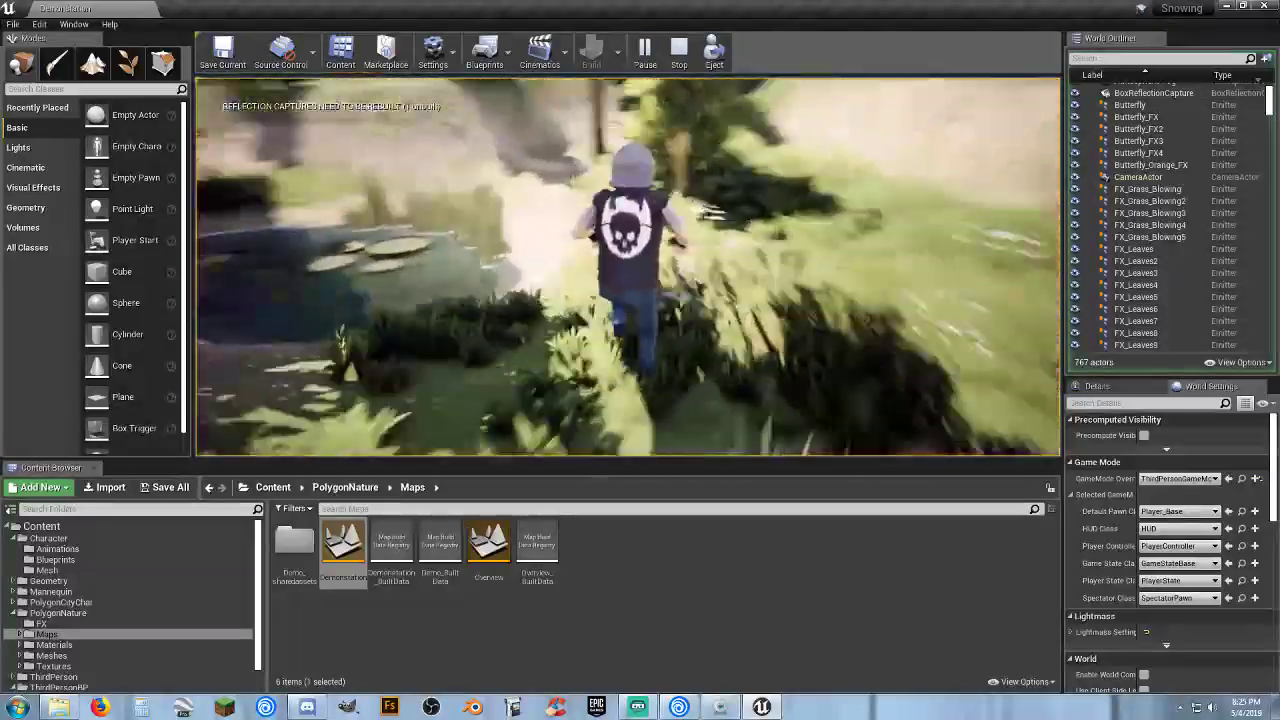
pyautogui.press('w')
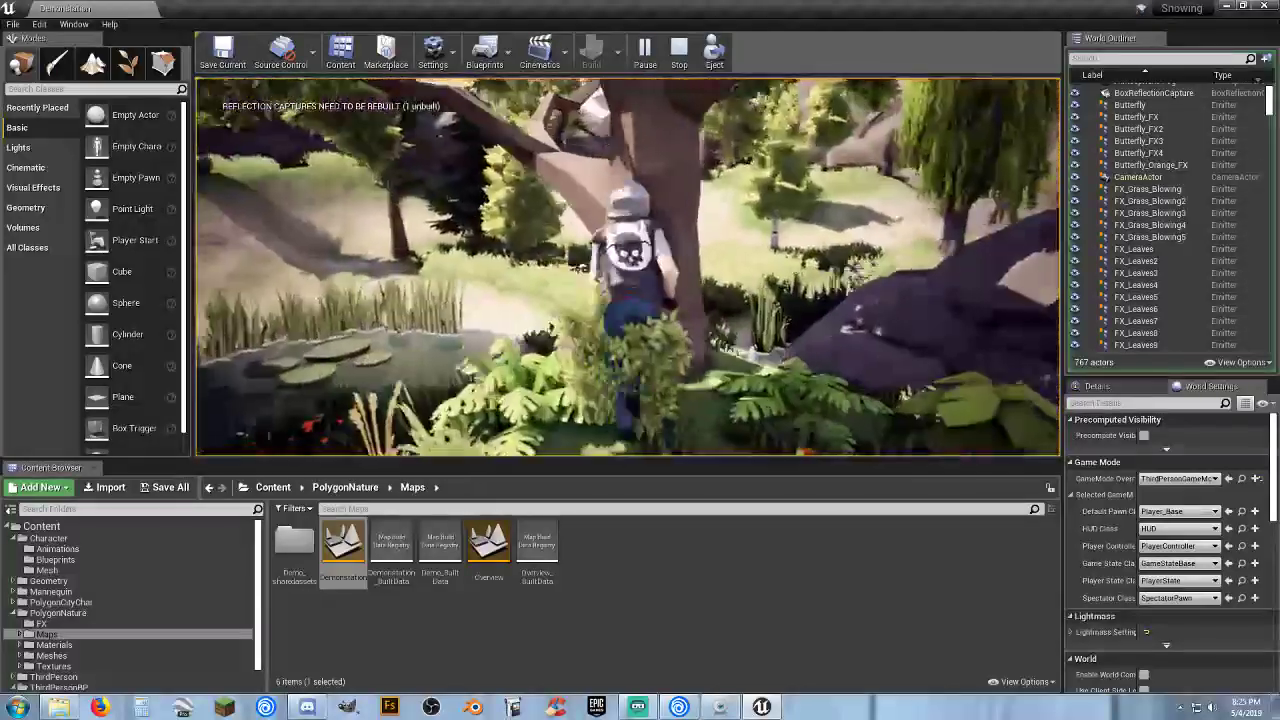
pyautogui.press('s')
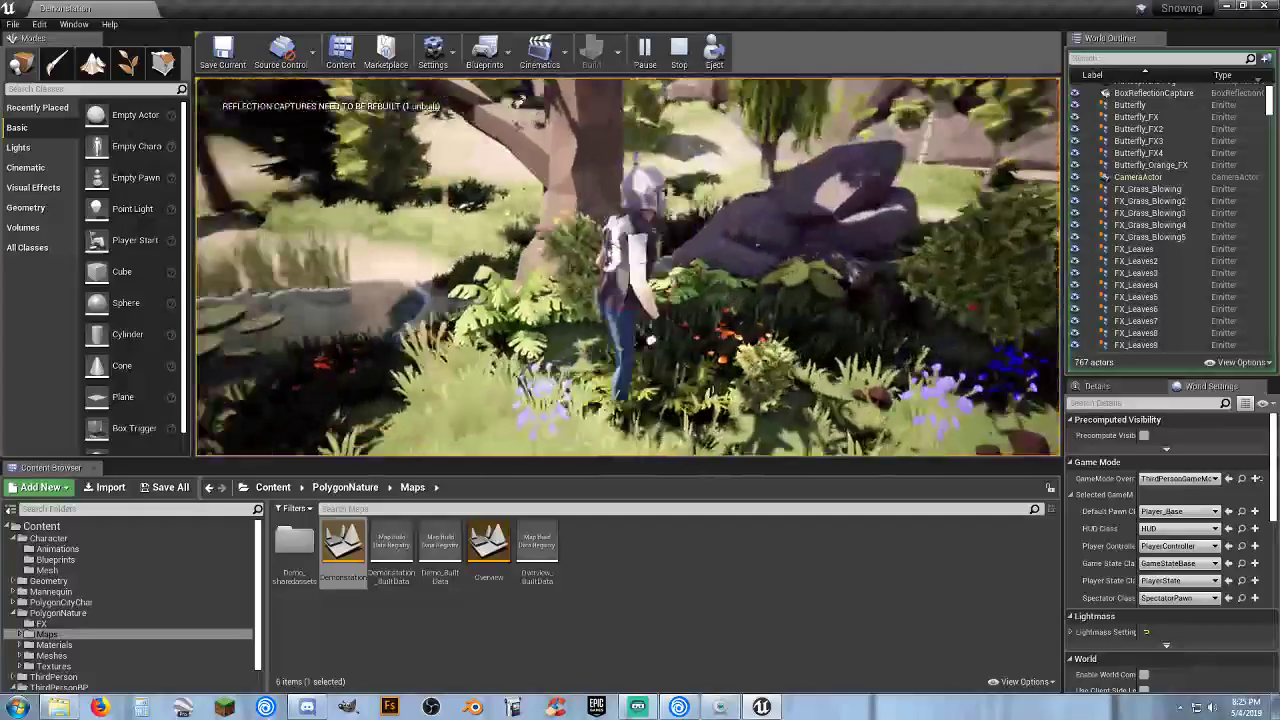
pyautogui.press('d')
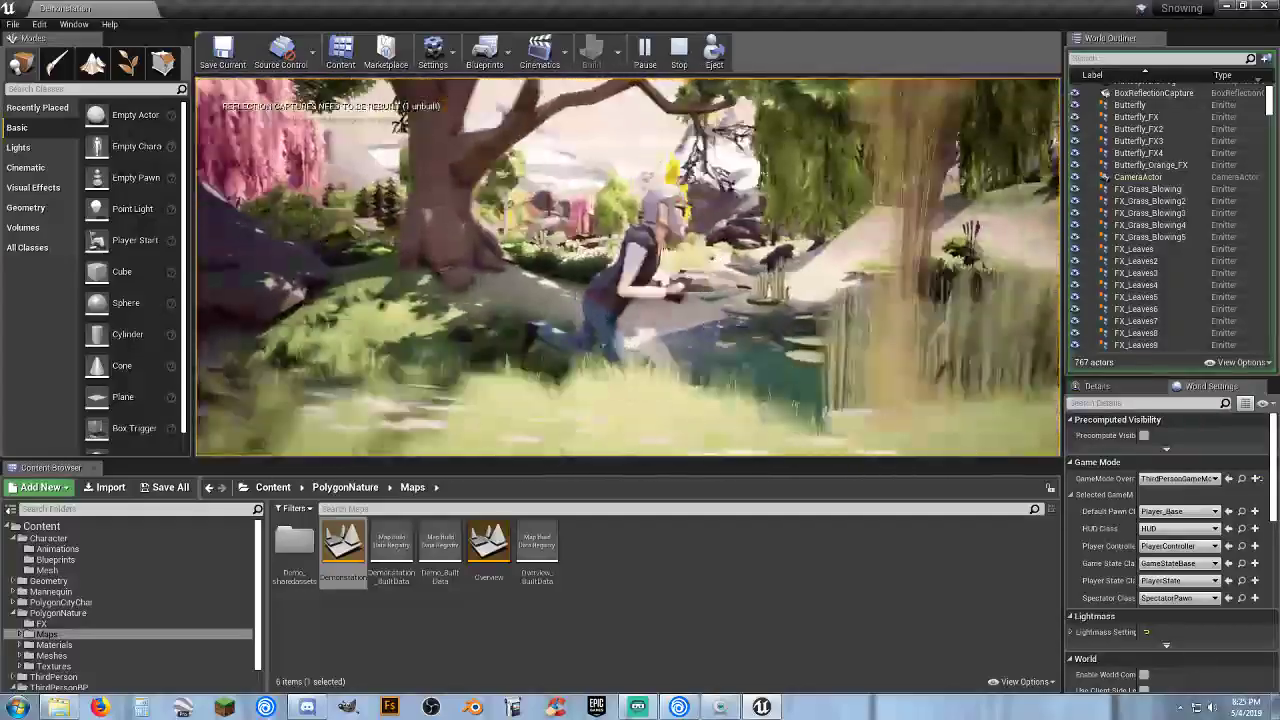
pyautogui.press('w')
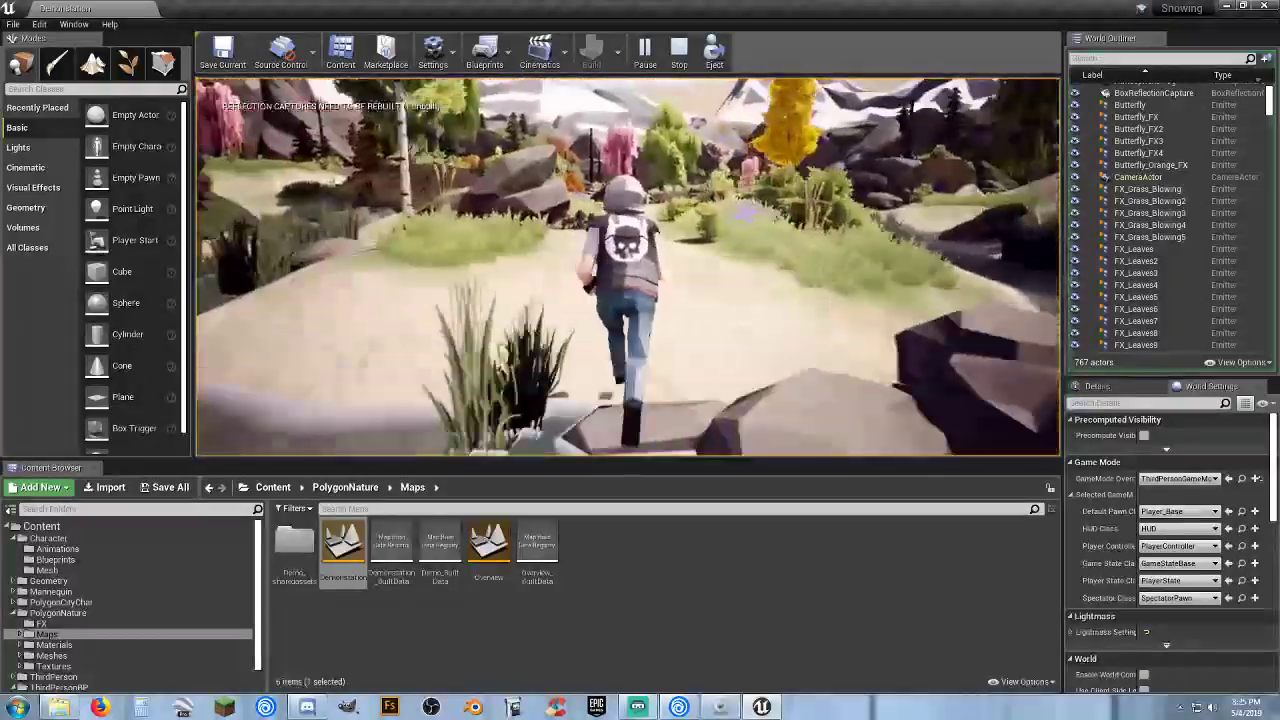
pyautogui.press('w')
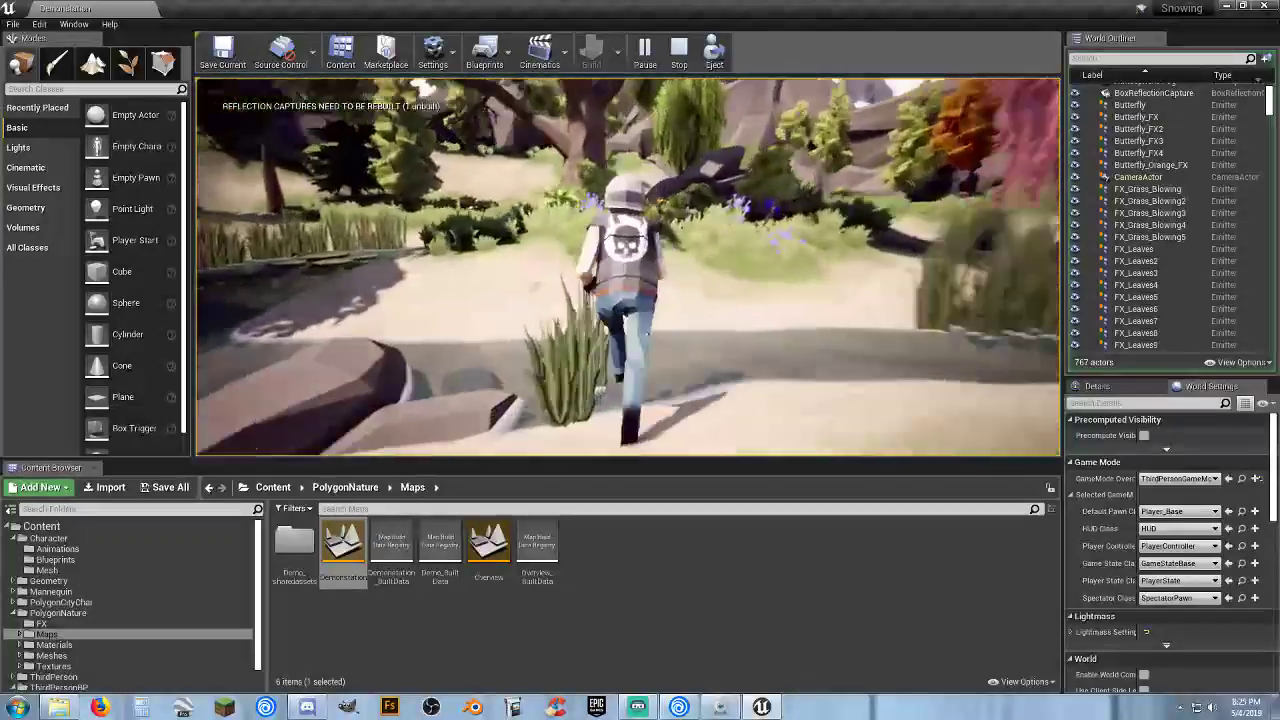
pyautogui.press('w')
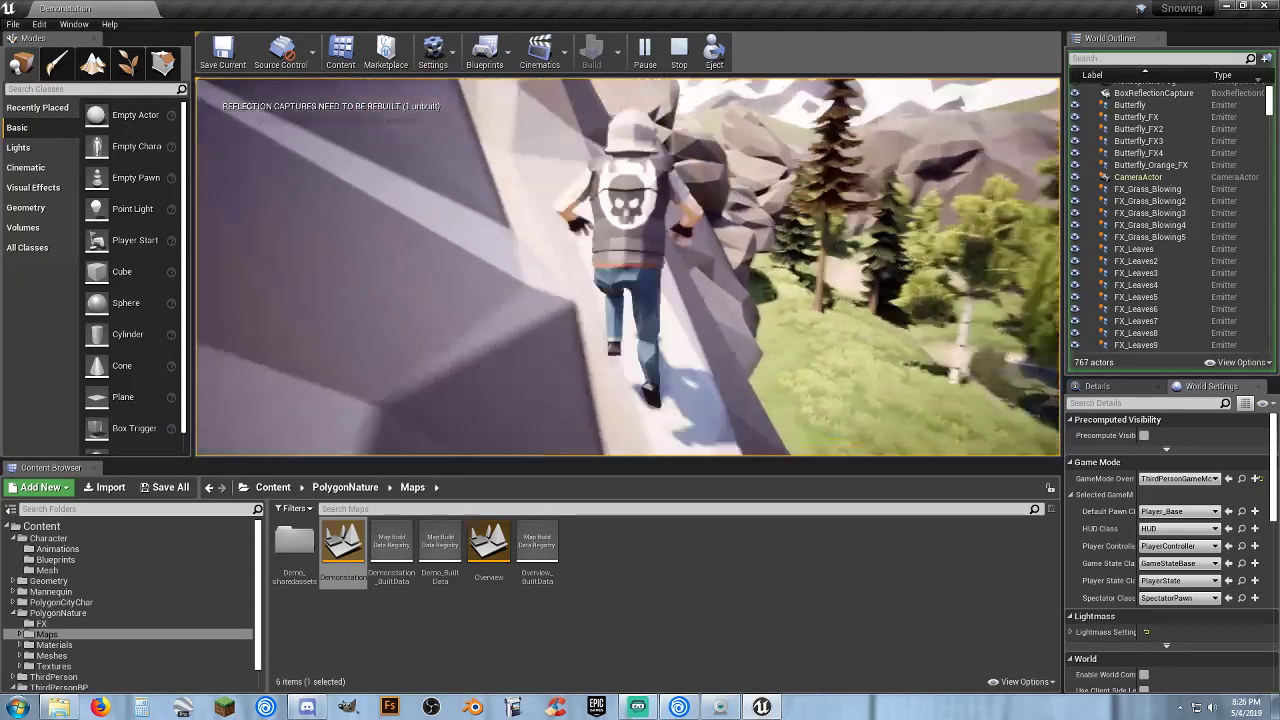
pyautogui.press('Escape')
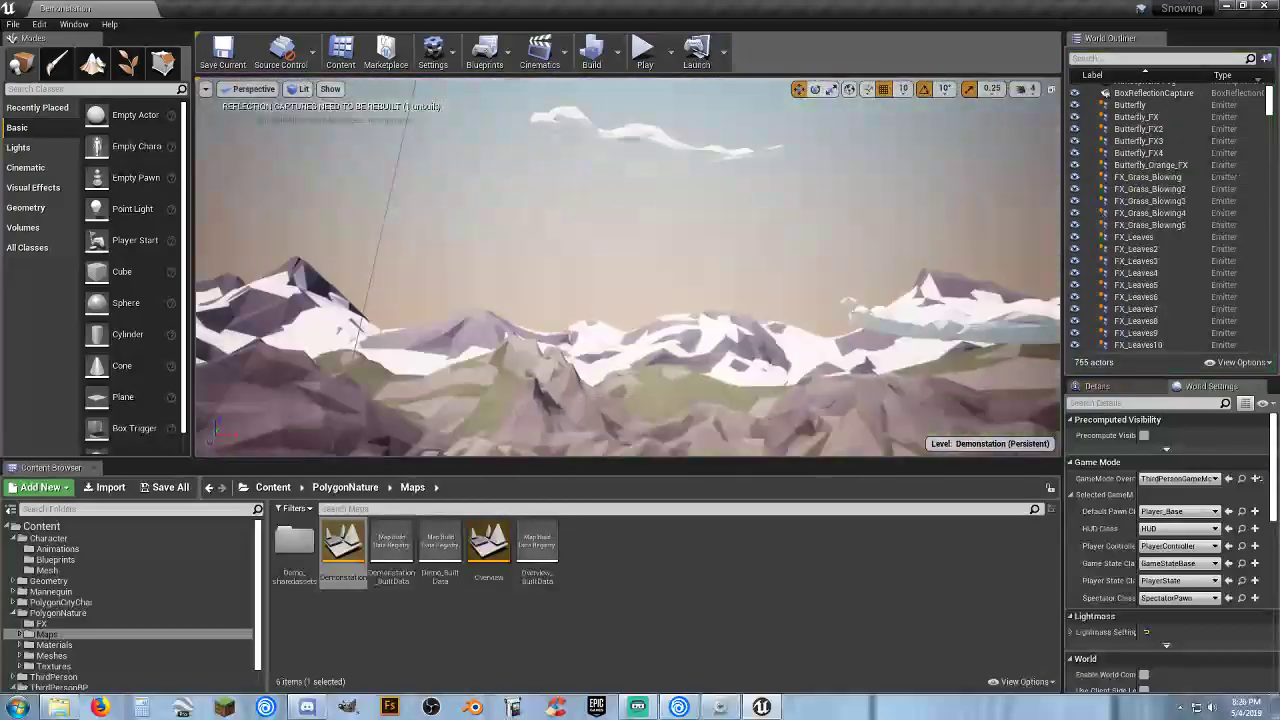
# Inspect the mountain backdrop surrounding the landscape and select the MountainSkybox2 mesh.
pyautogui.moveTo(628, 267); pyautogui.dragTo(610, 357, button='right')
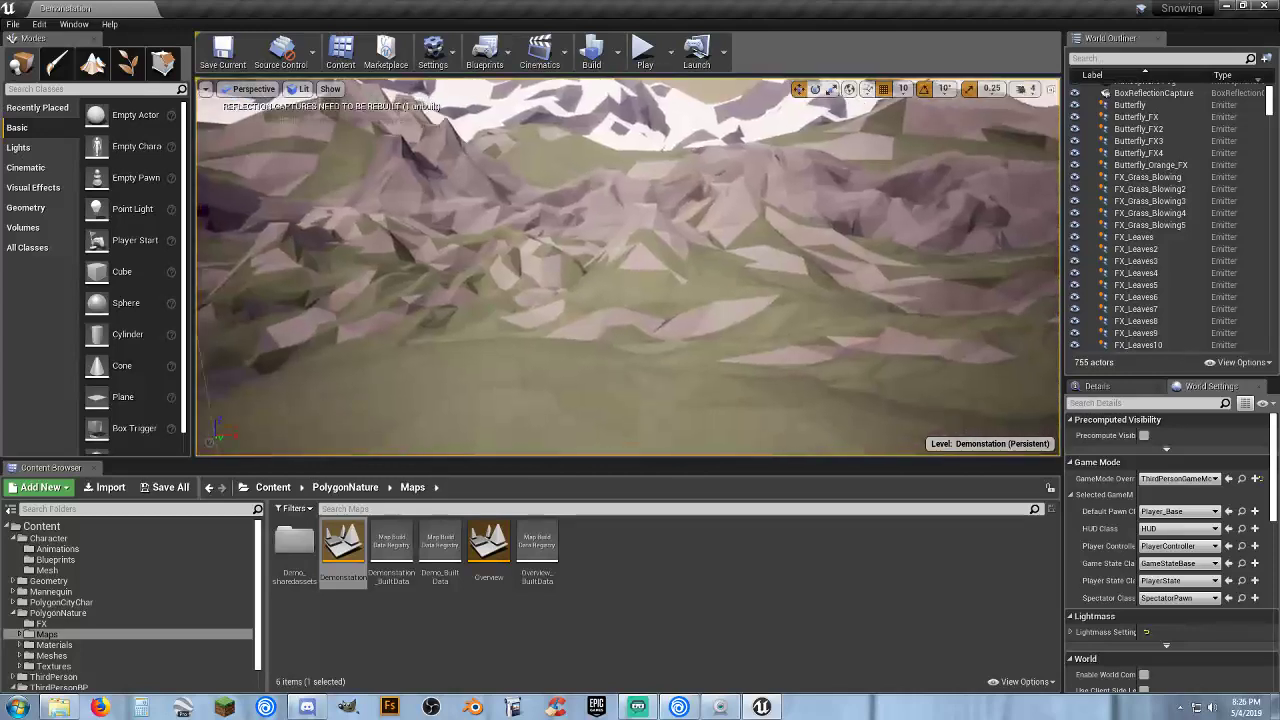
pyautogui.moveTo(628, 267); pyautogui.dragTo(748, 267, button='right')
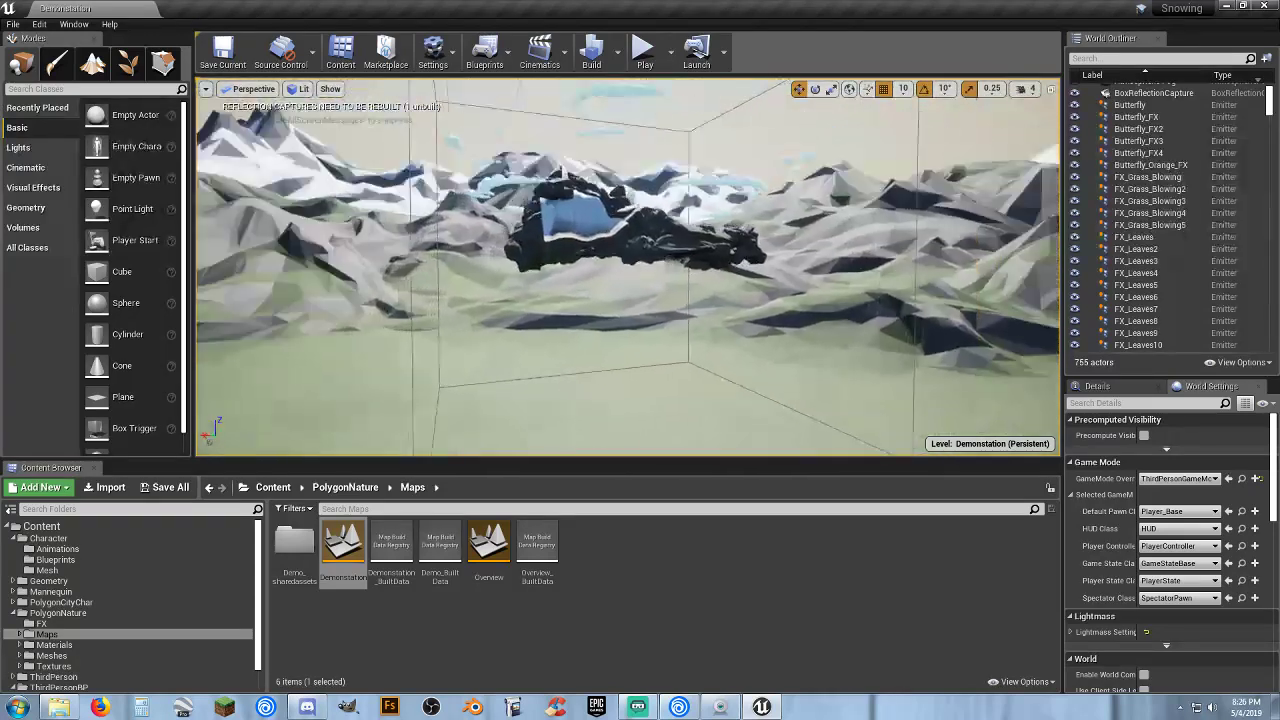
pyautogui.press('w')
pyautogui.moveTo(628, 267); pyautogui.dragTo(655, 250, button='right')
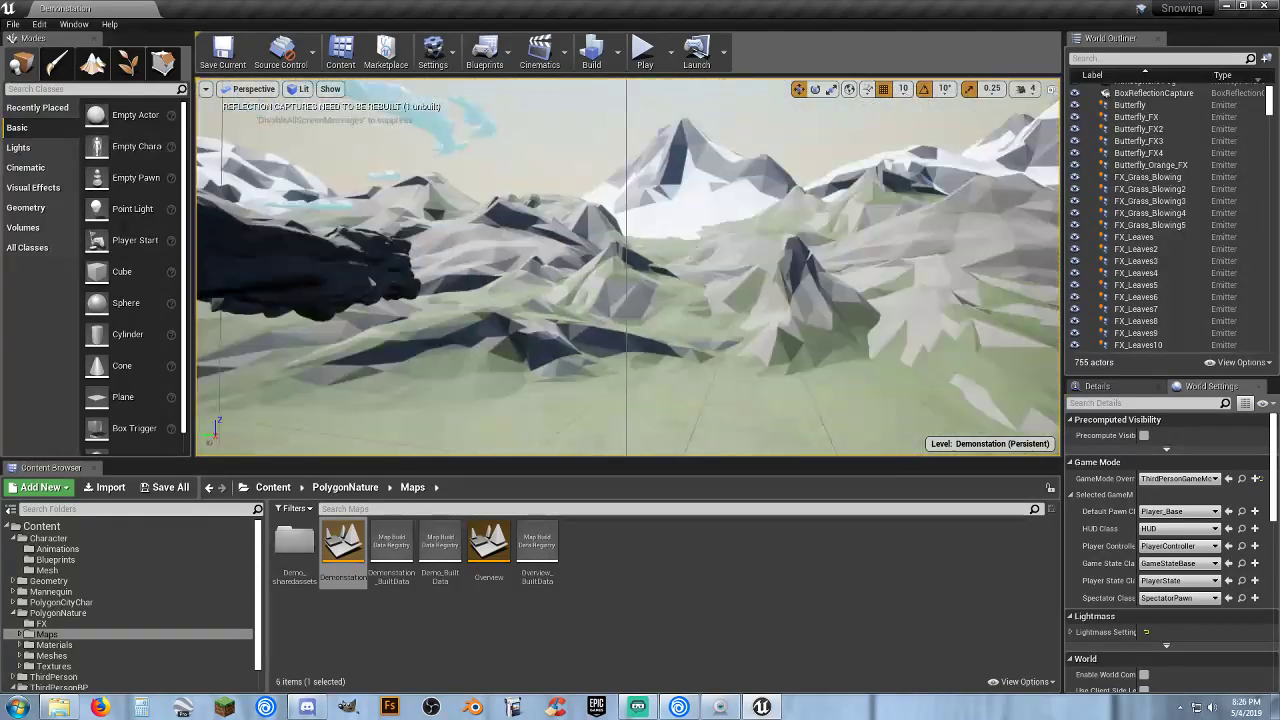
pyautogui.moveTo(991, 299); pyautogui.dragTo(691, 299, button='right')
pyautogui.click(869, 221)
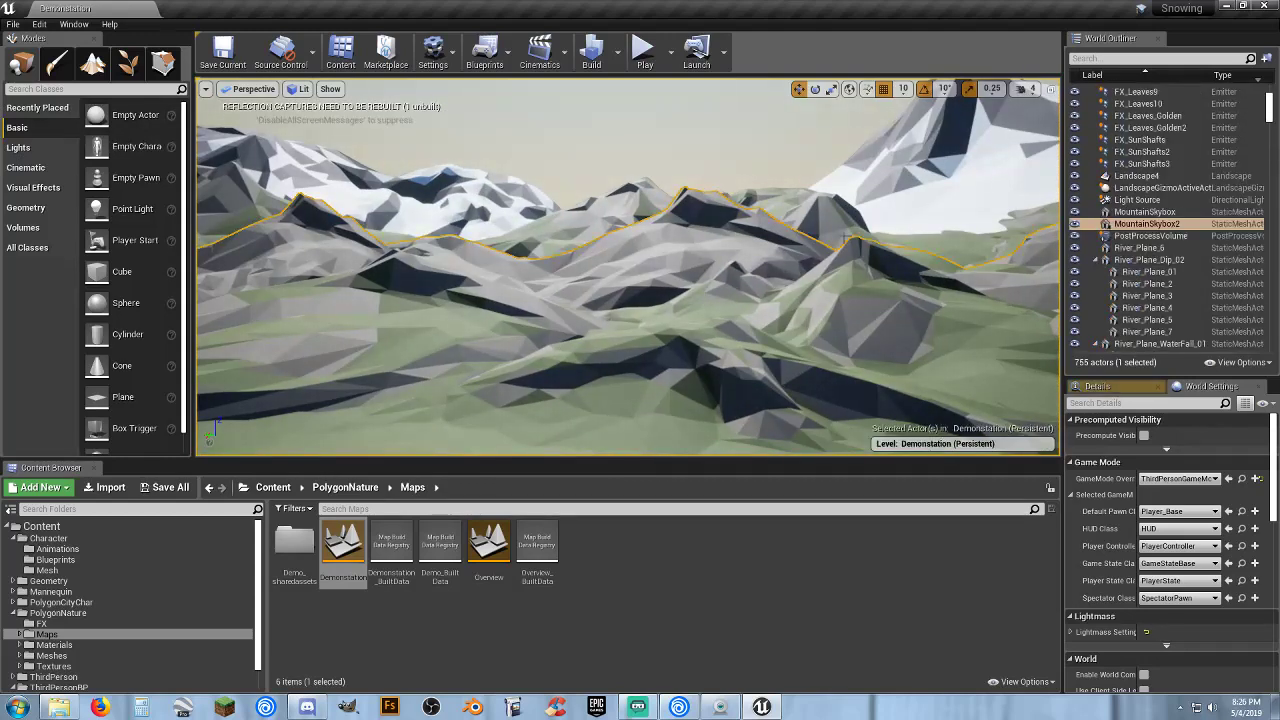
# Examine the MountainSkybox and MountainSkybox2 meshes around the Demonstration landscape, including their transform and static mesh details.
pyautogui.click(775, 254)
pyautogui.moveTo(775, 254); pyautogui.dragTo(330, 305, button='right')
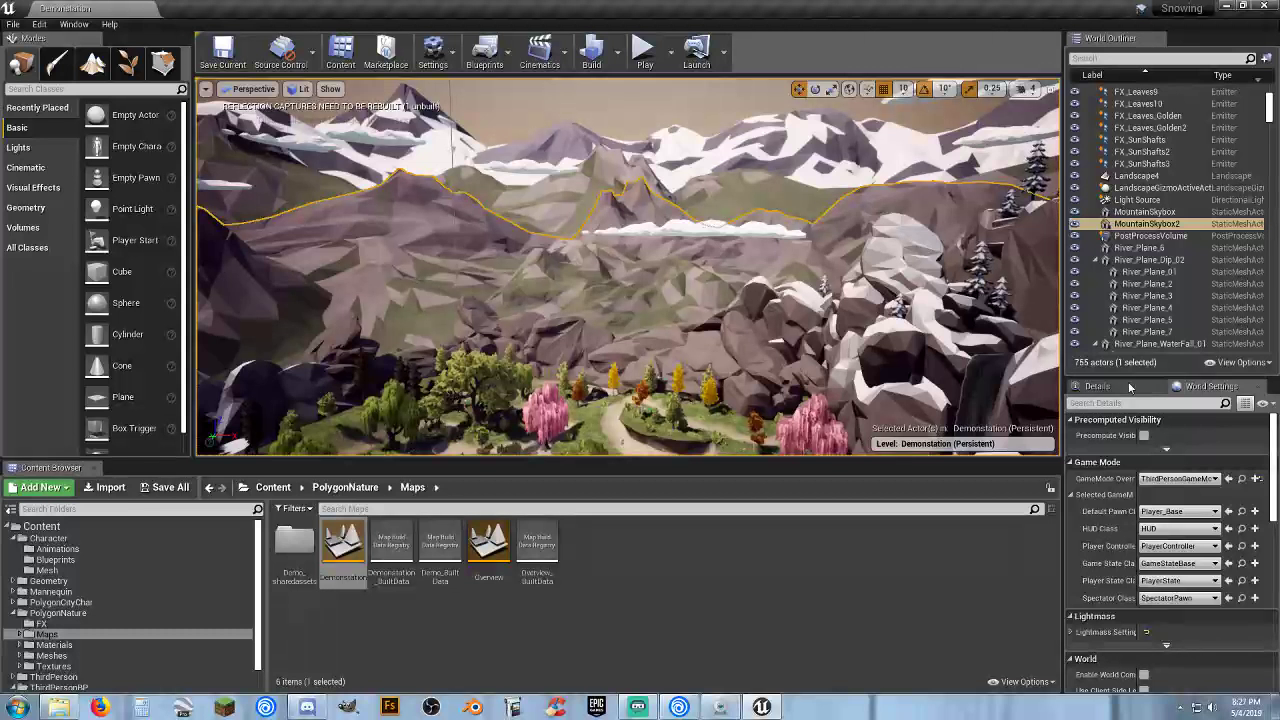
pyautogui.click(1126, 386)
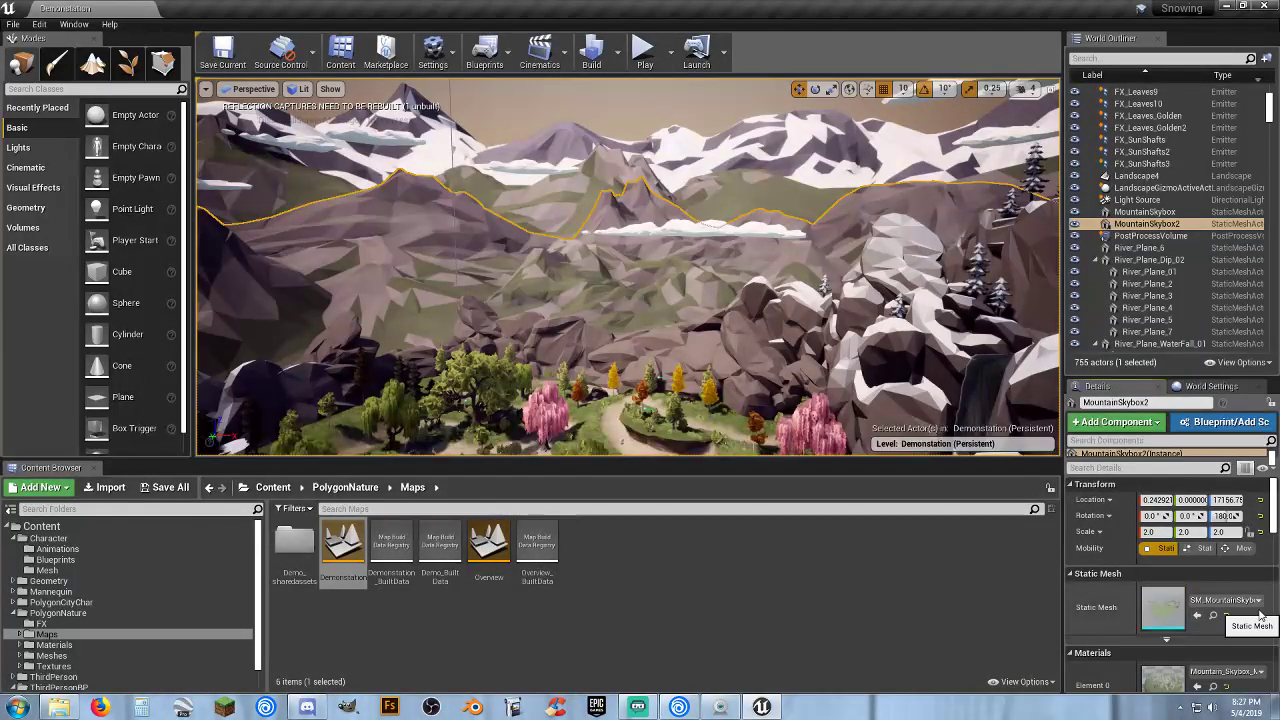
pyautogui.click(766, 174)
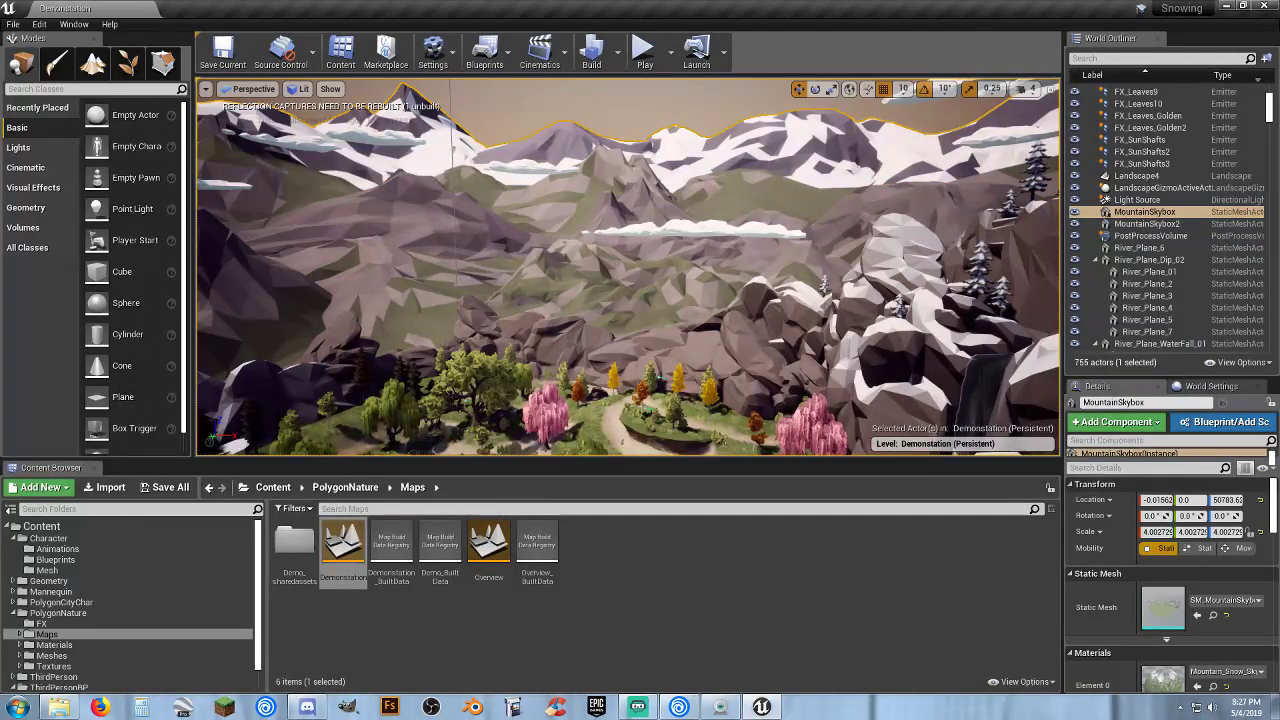
pyautogui.click(740, 232)
pyautogui.moveTo(725, 232)
pyautogui.mouseDown(button='right')
pyautogui.moveTo(880, 236)
pyautogui.moveTo(1055, 205)
pyautogui.moveTo(733, 234)
pyautogui.mouseUp(button='right')
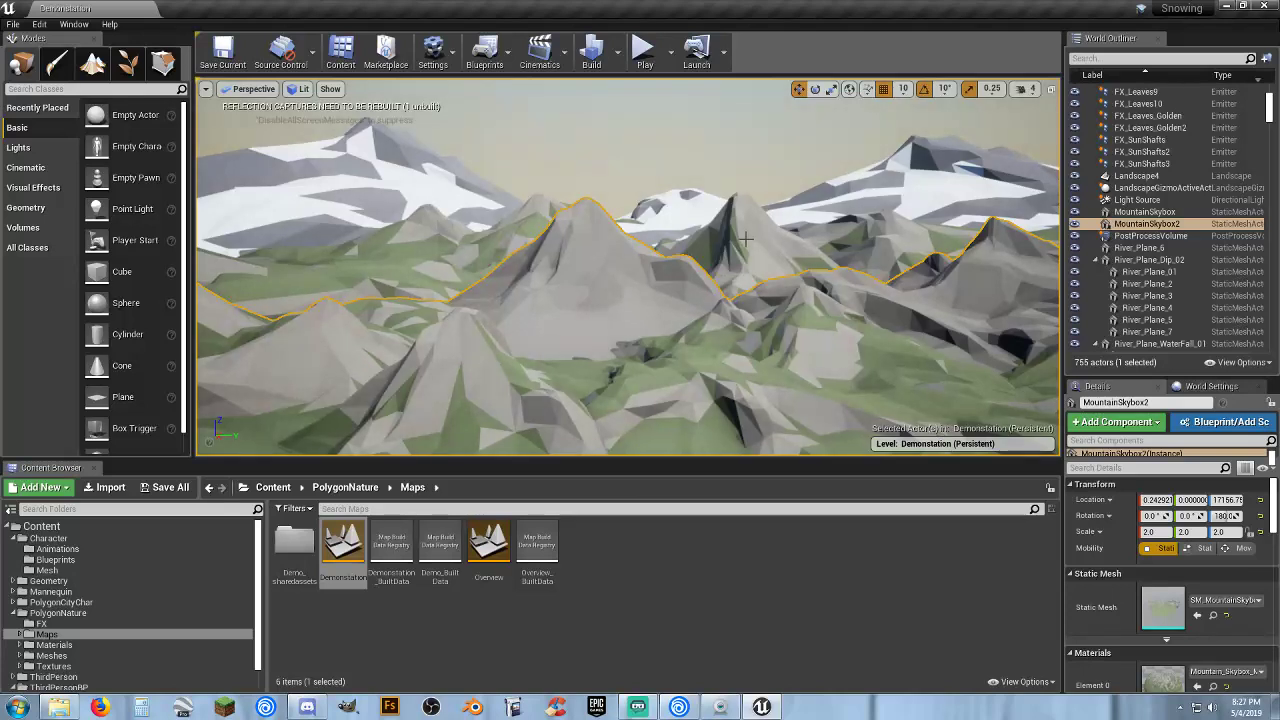
pyautogui.click(768, 236)
pyautogui.moveTo(768, 236); pyautogui.dragTo(110, 226, button='right')
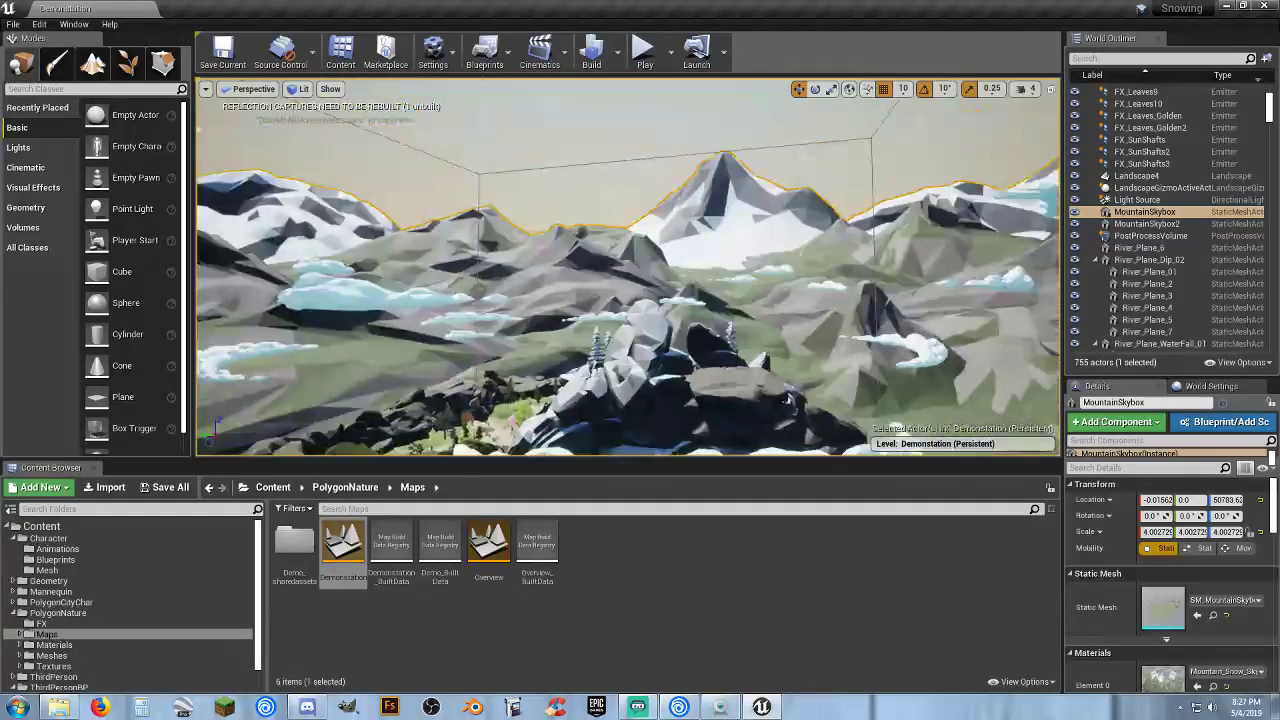
pyautogui.moveTo(887, 251); pyautogui.dragTo(512, 251, button='right')
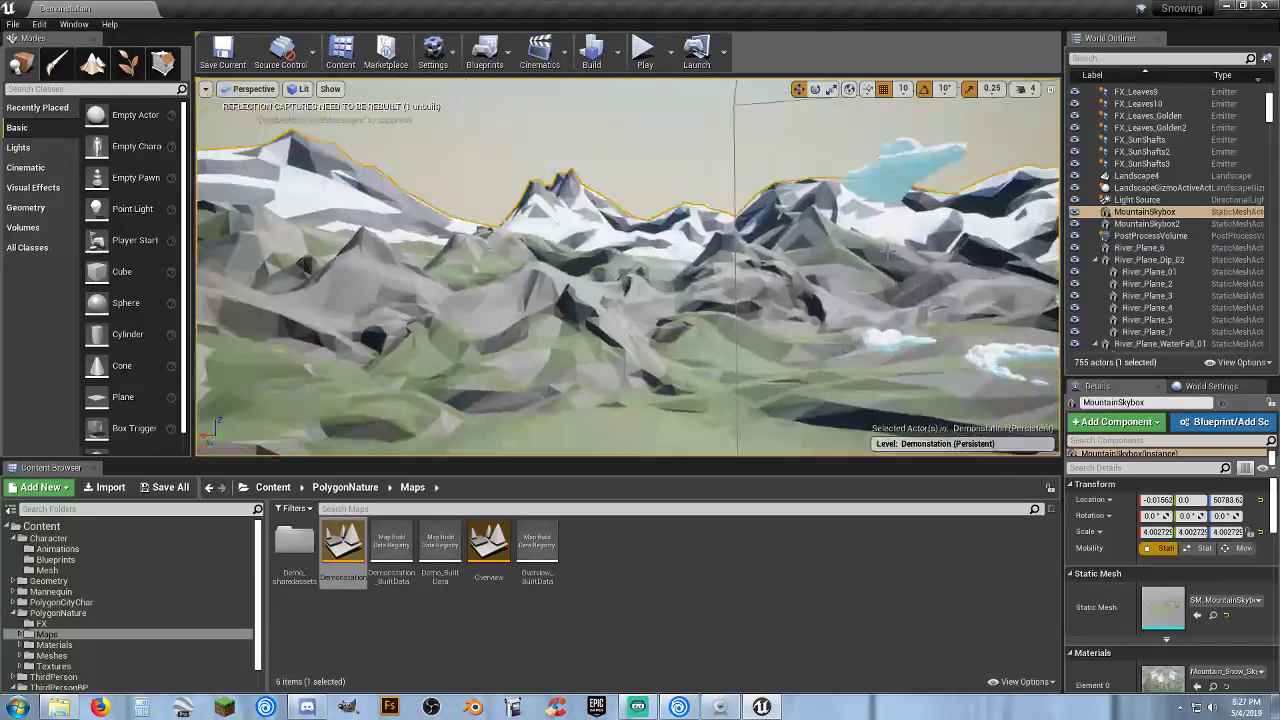
pyautogui.click(851, 332)
pyautogui.moveTo(851, 332)
pyautogui.mouseDown(button='right')
pyautogui.moveTo(820, 352)
pyautogui.moveTo(820, 420)
pyautogui.moveTo(960, 450)
pyautogui.moveTo(950, 420)
pyautogui.moveTo(960, 440)
pyautogui.moveTo(1000, 430)
pyautogui.moveTo(820, 410)
pyautogui.moveTo(790, 390)
pyautogui.moveTo(820, 400)
pyautogui.moveTo(820, 370)
pyautogui.moveTo(820, 410)
pyautogui.moveTo(720, 390)
pyautogui.moveTo(720, 440)
pyautogui.moveTo(750, 450)
pyautogui.moveTo(740, 440)
pyautogui.moveTo(800, 410)
pyautogui.moveTo(760, 410)
pyautogui.moveTo(770, 370)
pyautogui.moveTo(848, 346)
pyautogui.mouseUp(button='right')
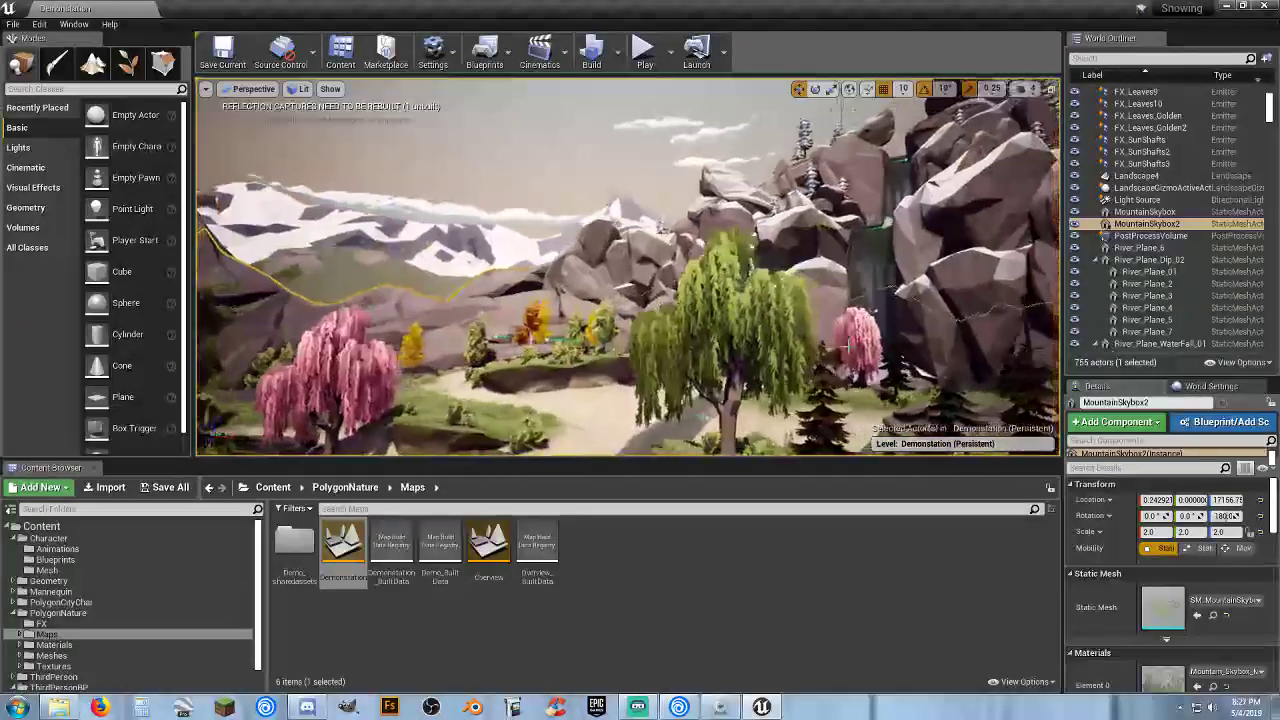
# Open the ThirdPersonExampleMap level from the ThirdPersonBP Maps folder.
pyautogui.click(727, 628)
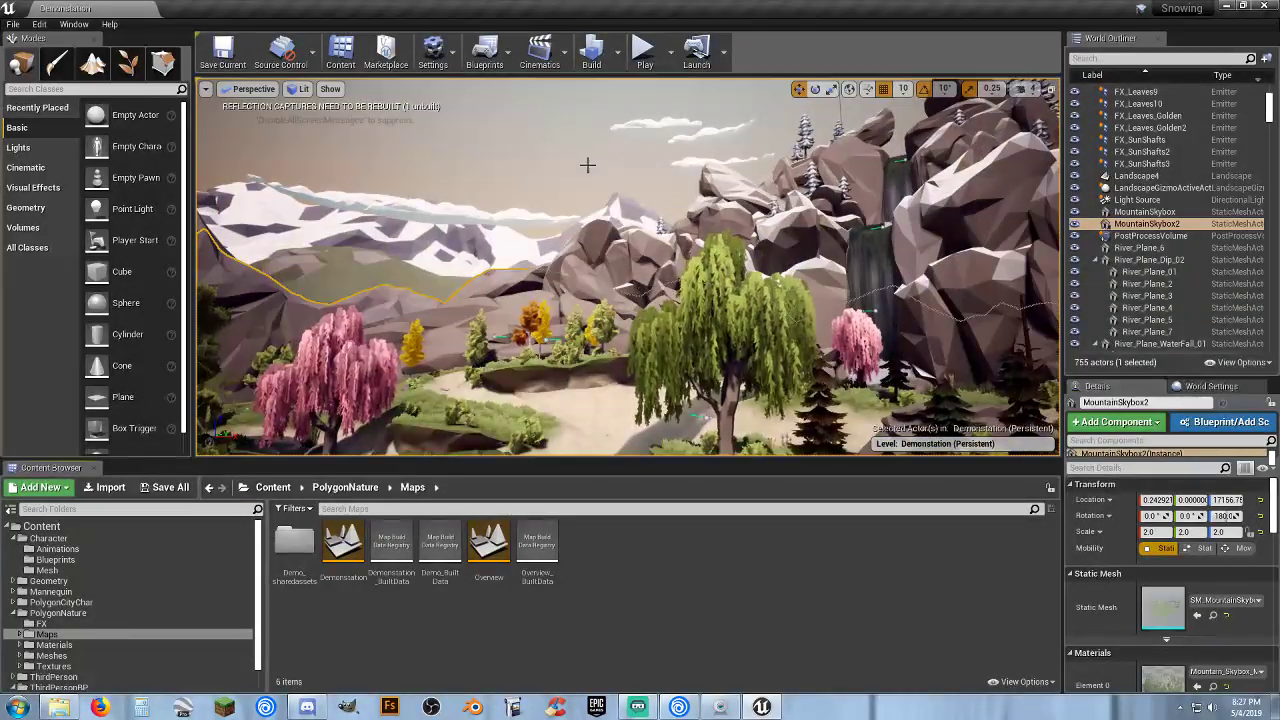
pyautogui.moveTo(1271, 120); pyautogui.dragTo(1259, 62)
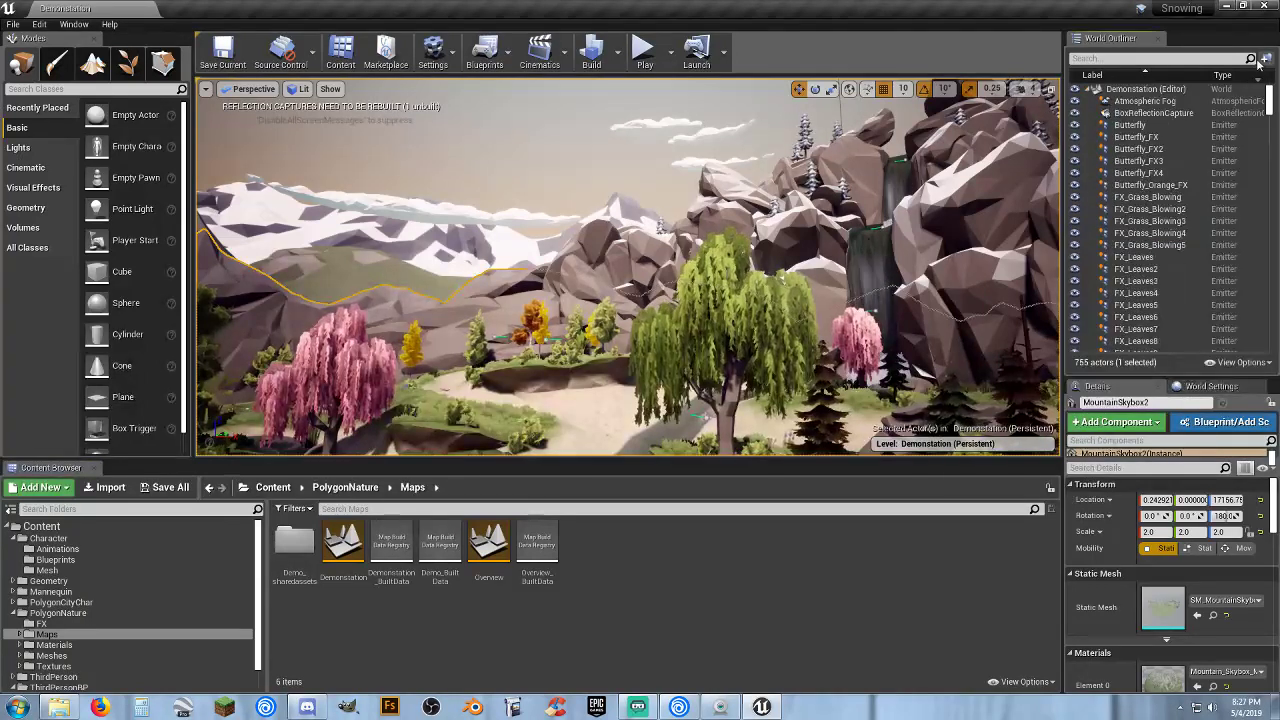
pyautogui.scroll(-1, 50, 647)
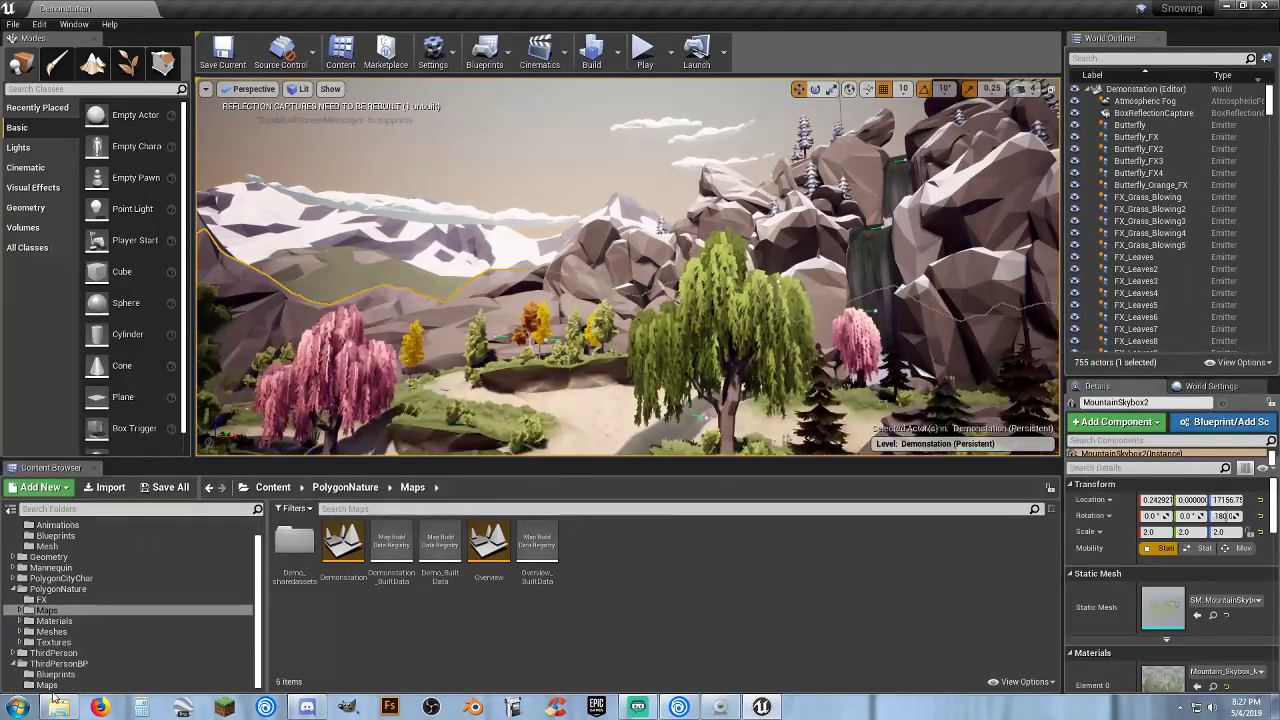
pyautogui.click(47, 685)
pyautogui.doubleClick(295, 548)
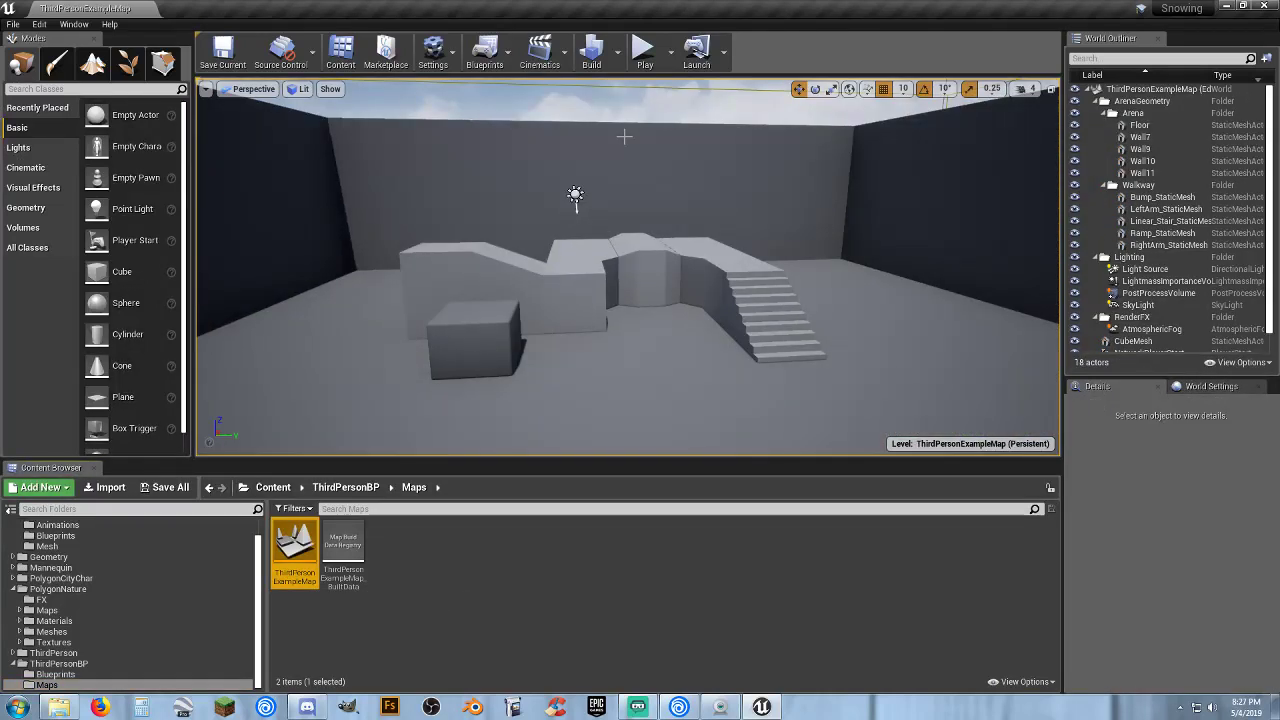
# Play-test the bare ThirdPersonExampleMap, running the character across the arena floor, and end the play session.
pyautogui.click(645, 50)
pyautogui.press('w')
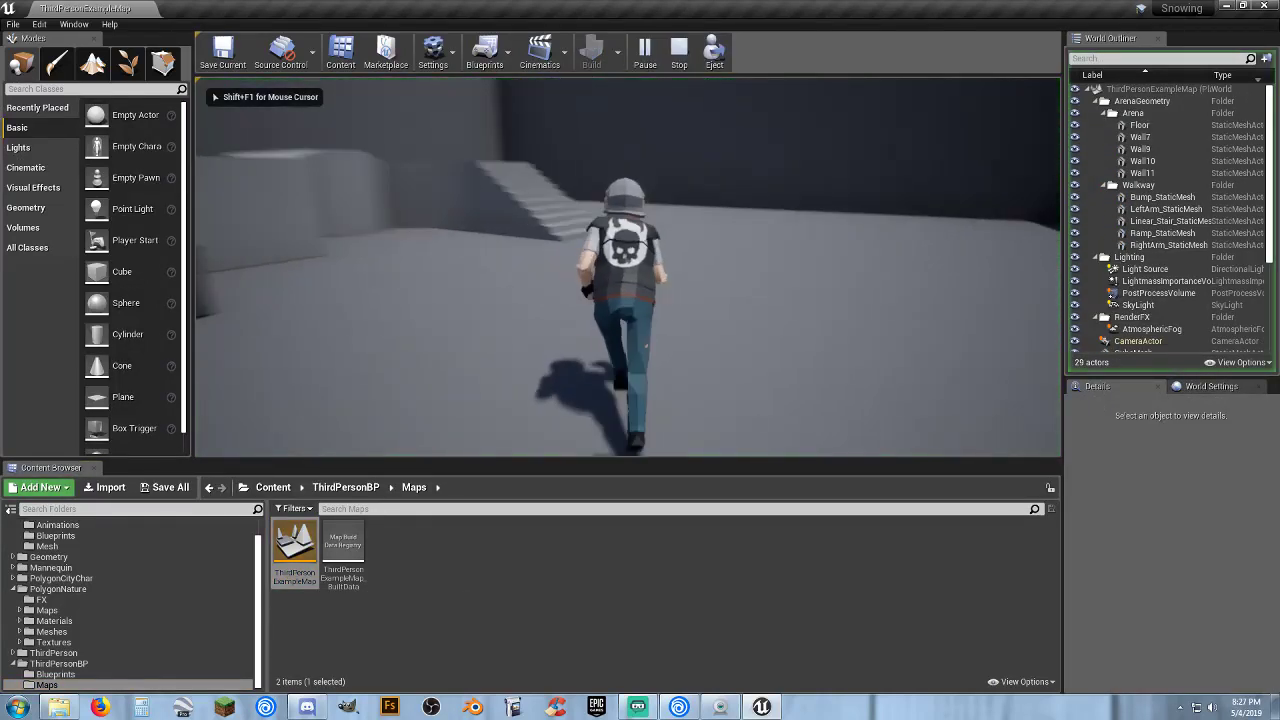
pyautogui.press('w')
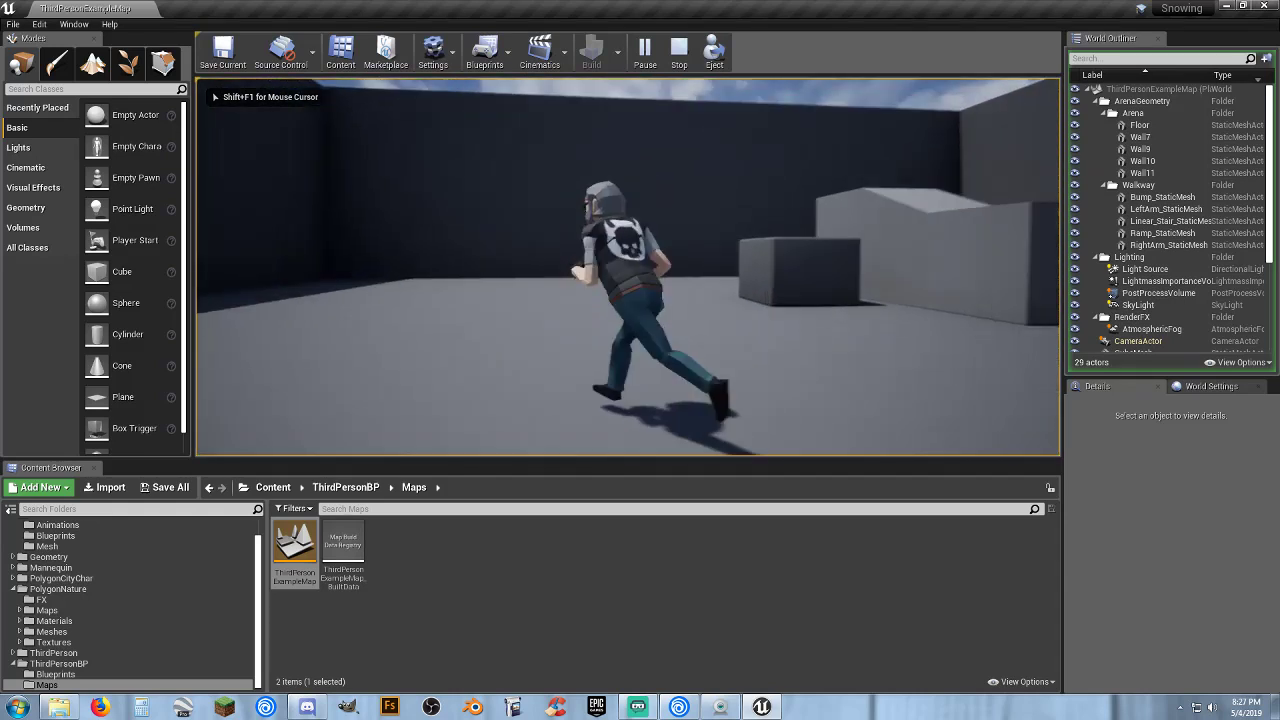
pyautogui.press('Escape')
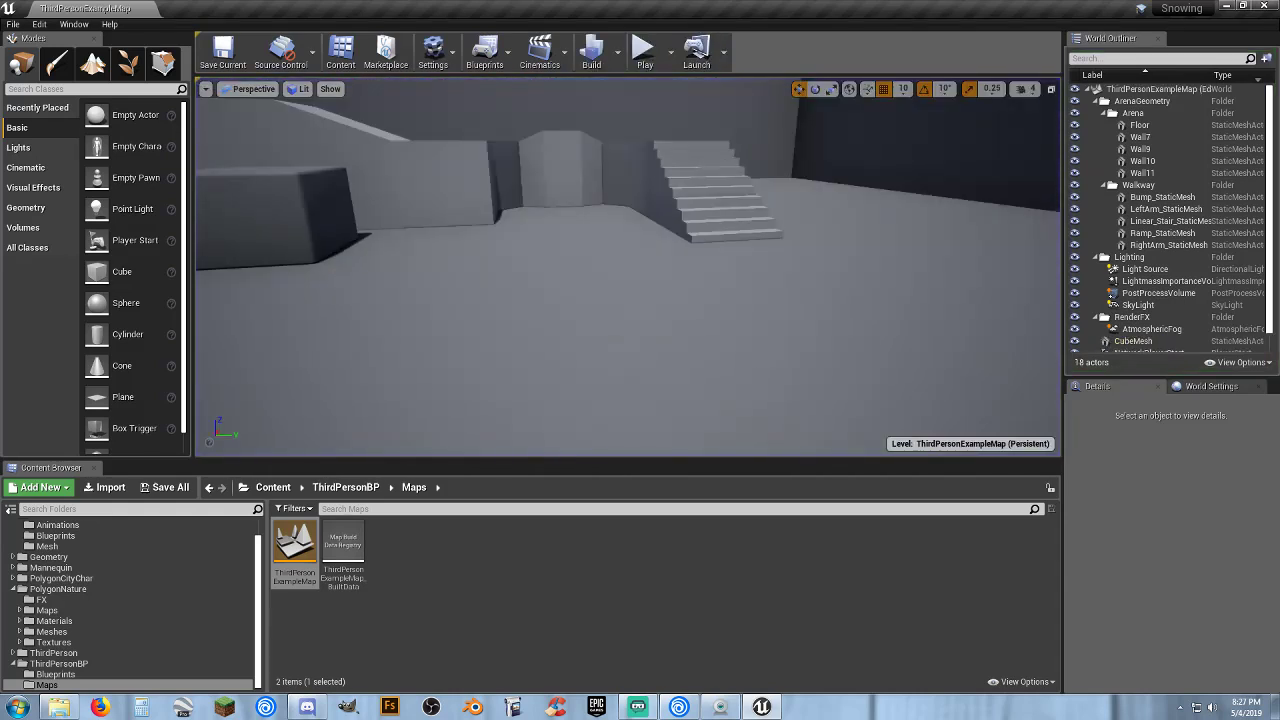
pyautogui.click(650, 551)
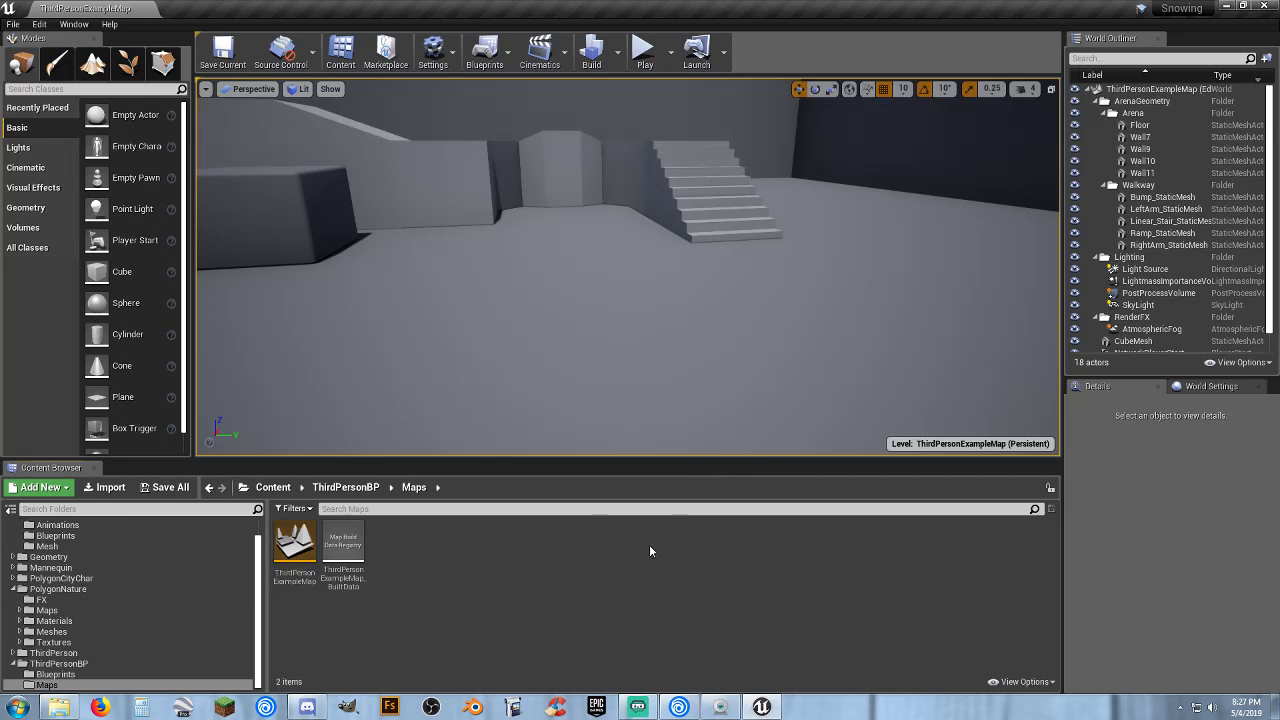
# Preview the FX_Snow particle system from the PolygonNature FX folder and close its editor.
pyautogui.click(82, 600)
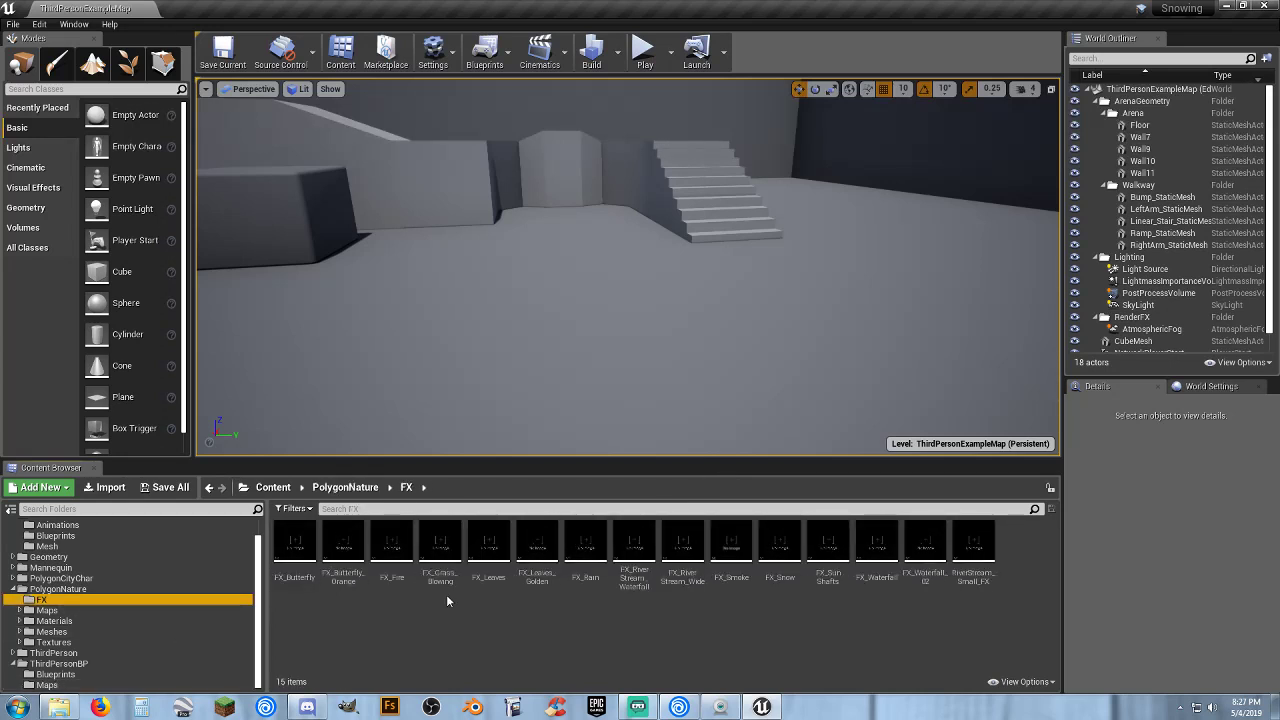
pyautogui.doubleClick(779, 575)
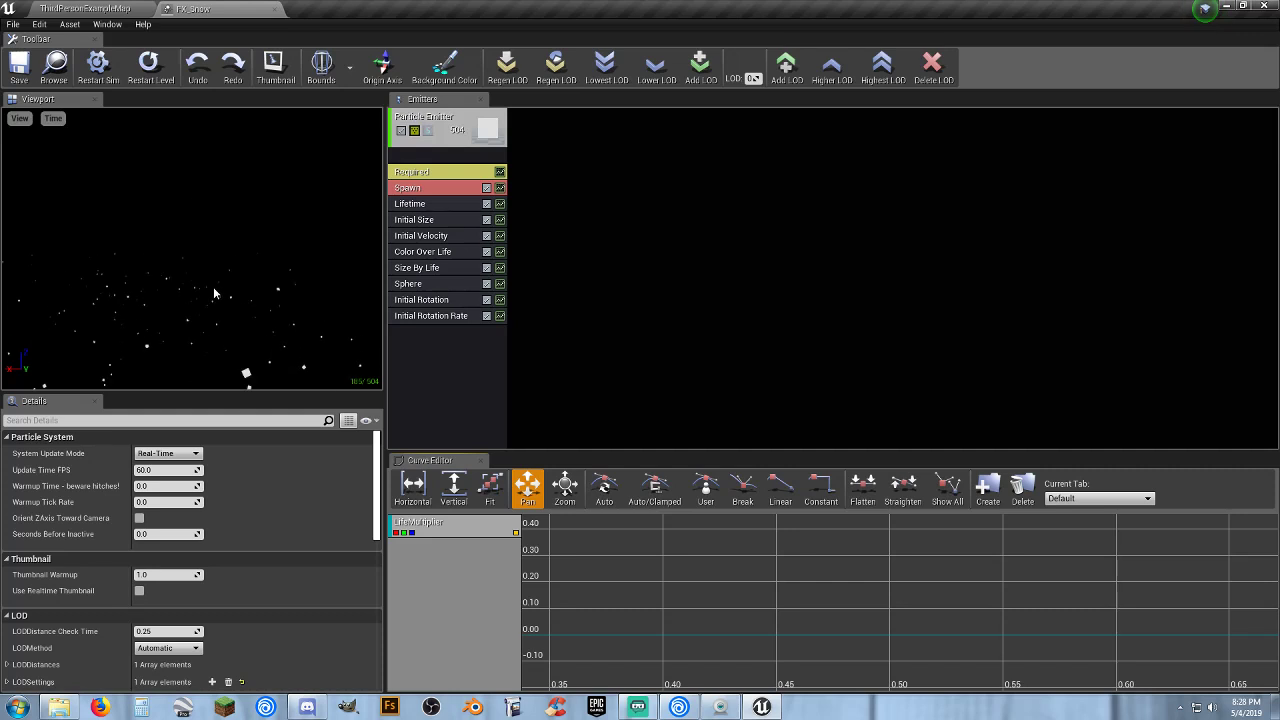
pyautogui.click(275, 9)
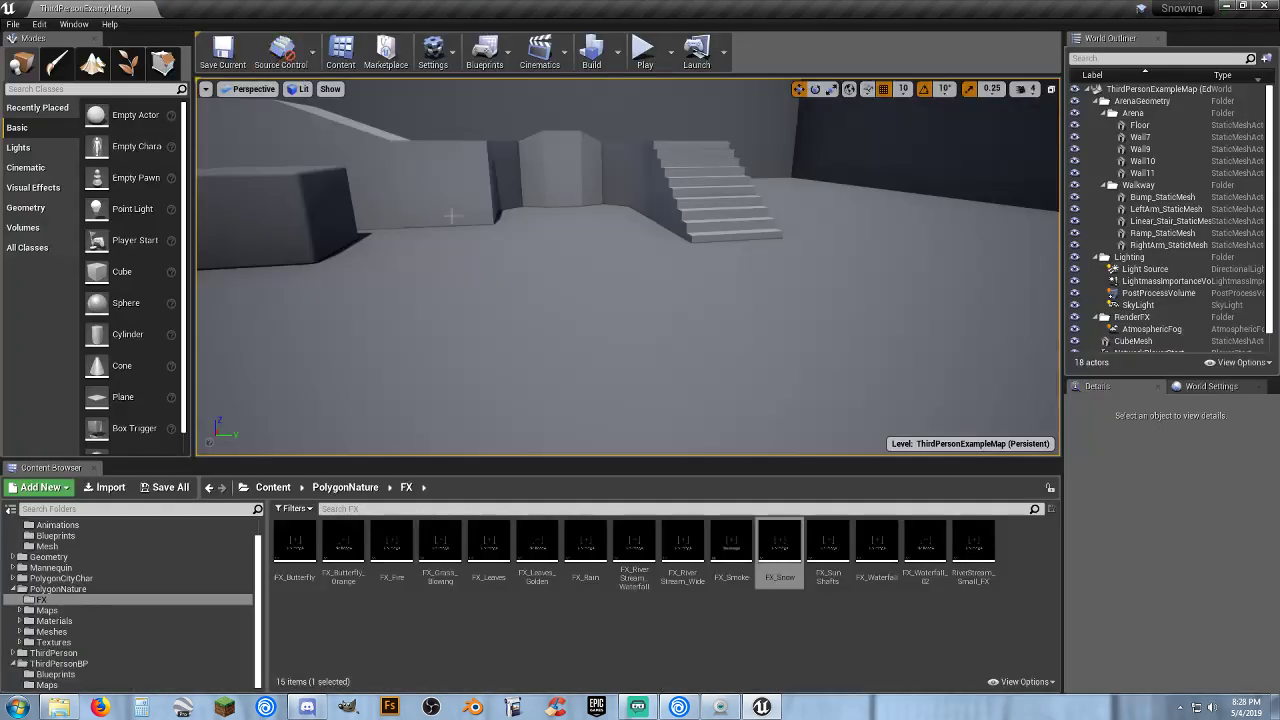
# Place an FX_Snow emitter on the arena floor in front of the stairs and briefly play-test the level.
pyautogui.moveTo(775, 552); pyautogui.dragTo(705, 335)
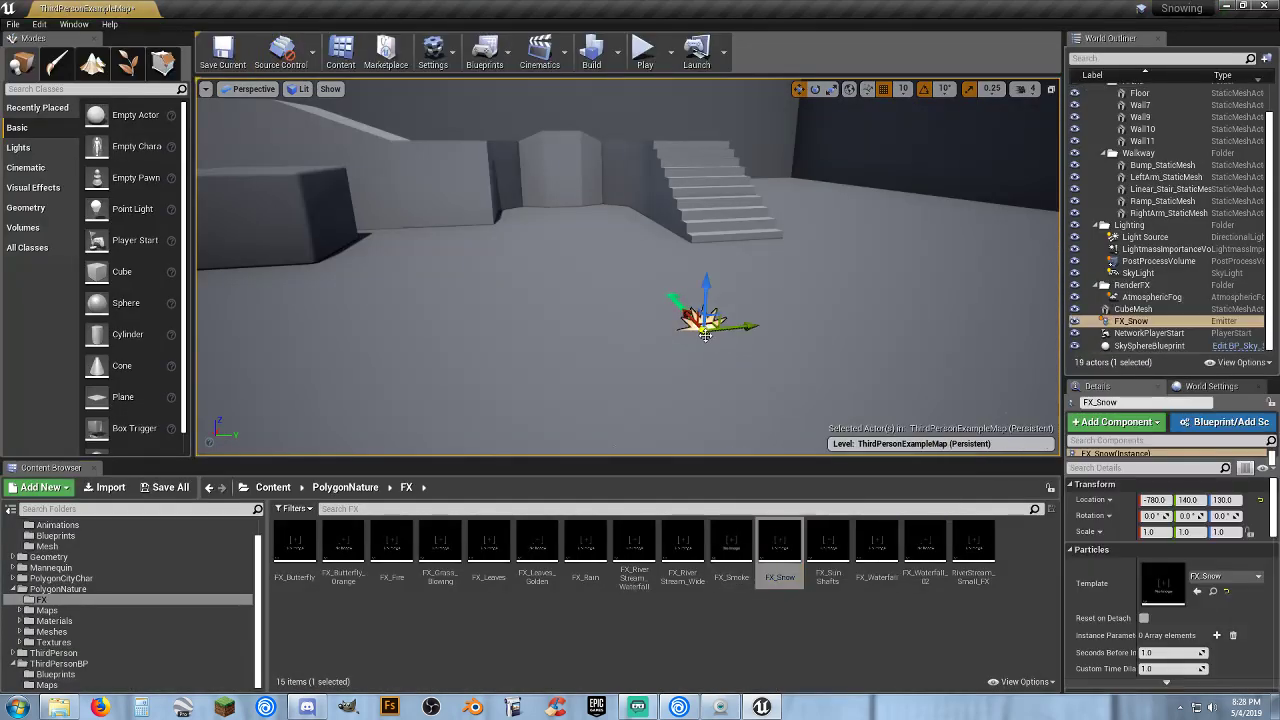
pyautogui.click(643, 50)
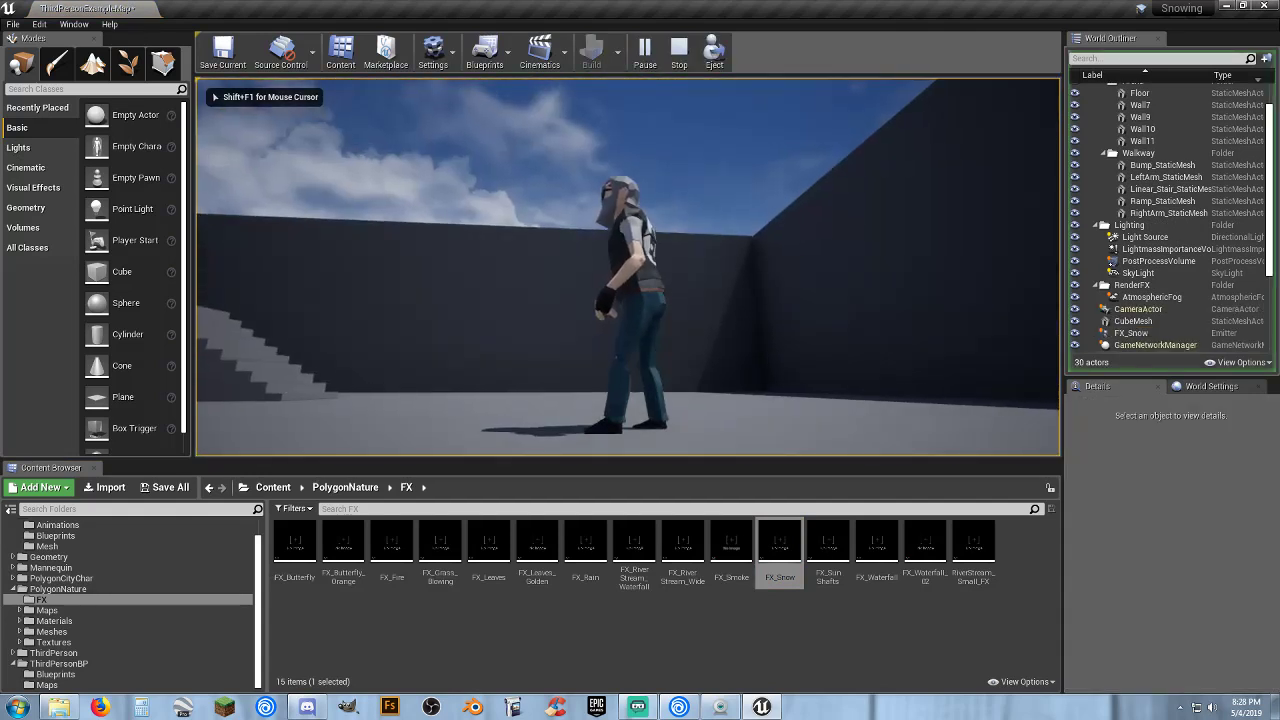
pyautogui.press('Escape')
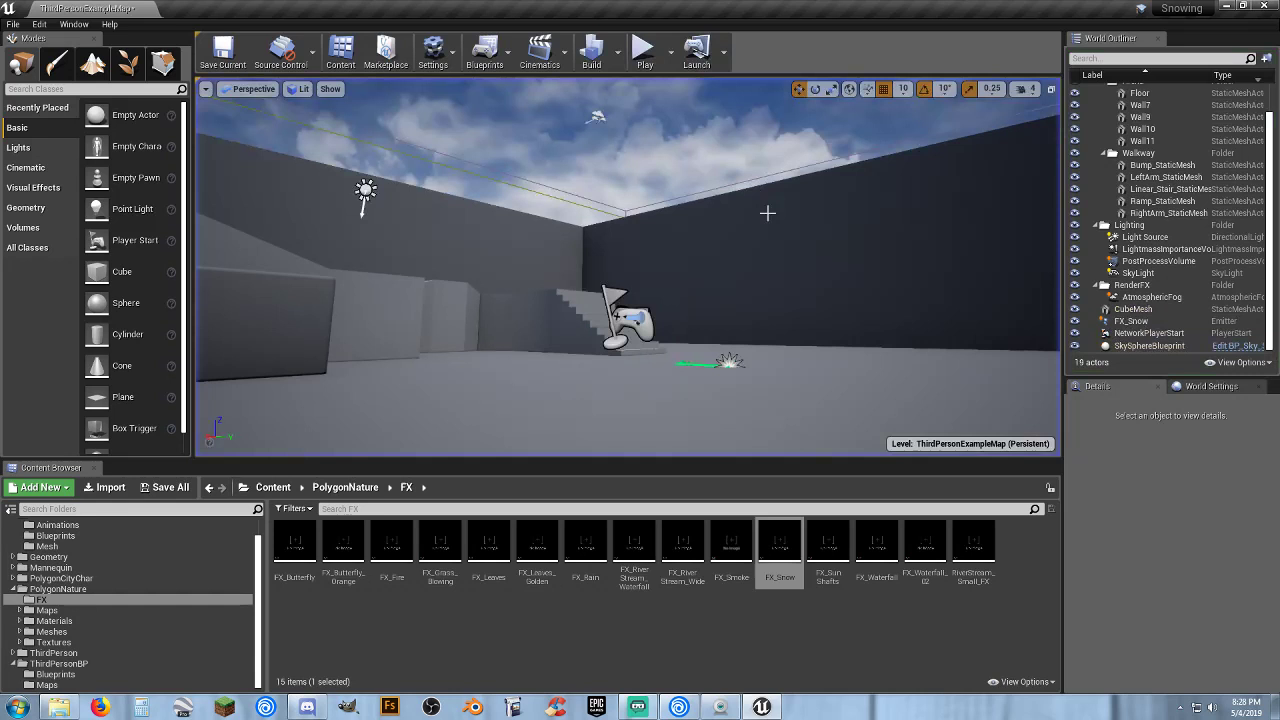
# Raise the FX_Snow emitter above the arena to a Z location of 580.
pyautogui.click(729, 360)
pyautogui.moveTo(729, 360); pyautogui.dragTo(692, 438, button='right')
pyautogui.press('w')
pyautogui.press('d')
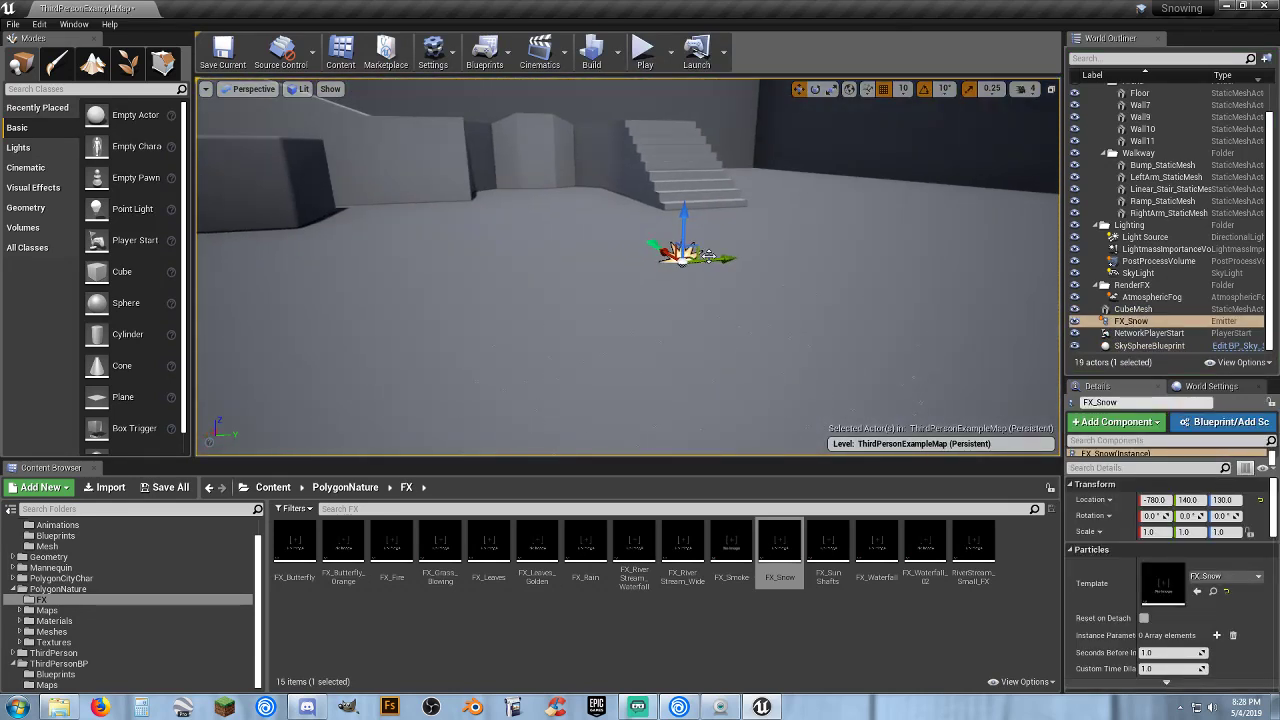
pyautogui.moveTo(687, 130); pyautogui.dragTo(687, 48)
pyautogui.moveTo(687, 200); pyautogui.dragTo(672, 90, button='right')
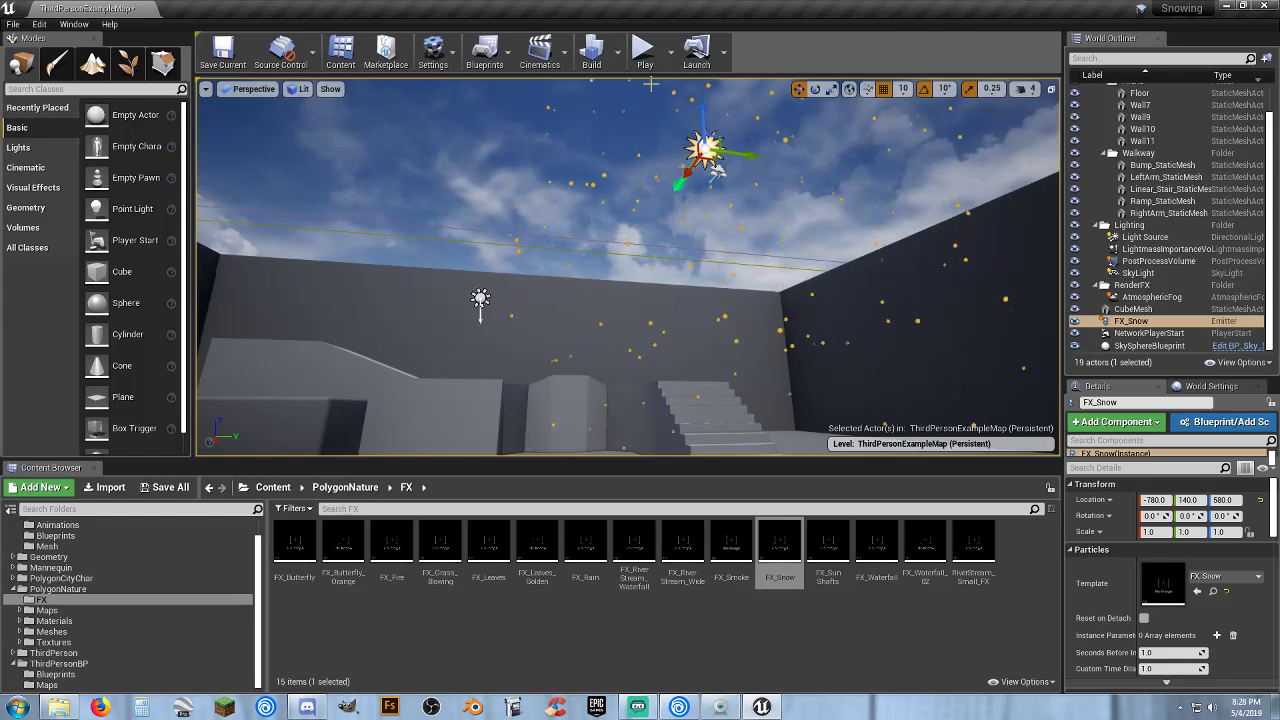
# Play-test the level to view the raised snow emitter from the character's position, and end the session.
pyautogui.click(645, 52)
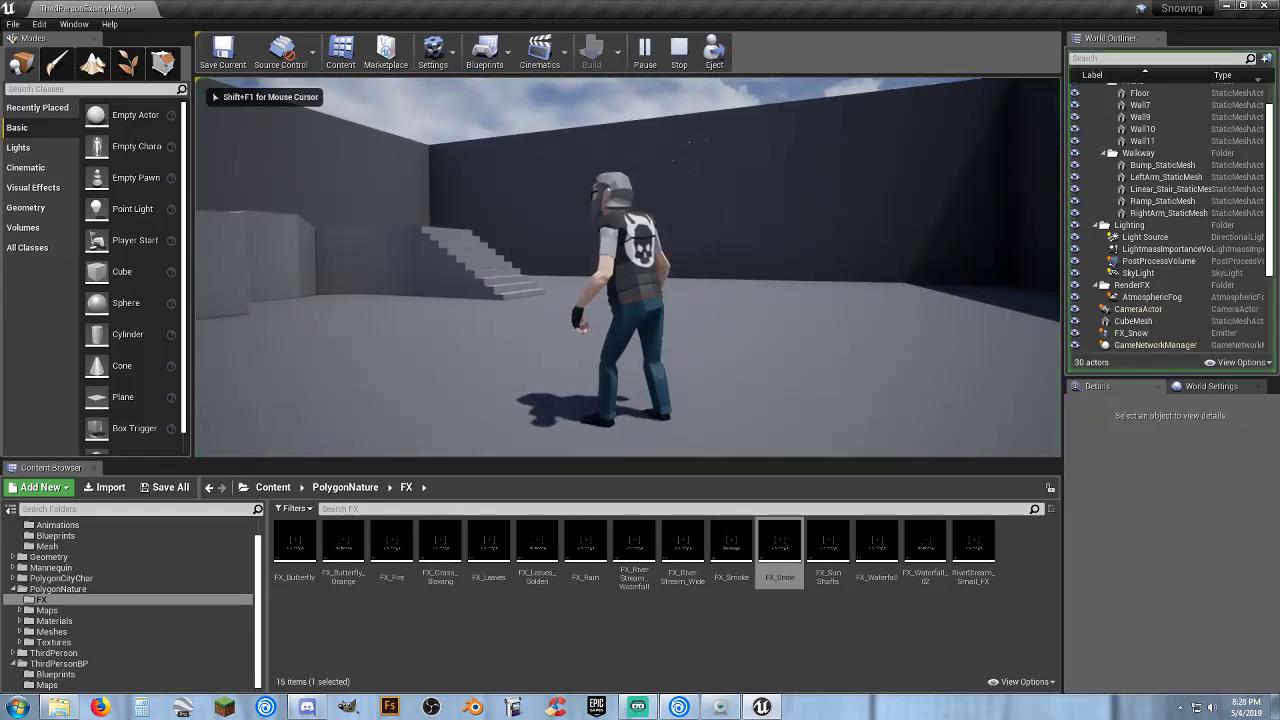
pyautogui.press('d')
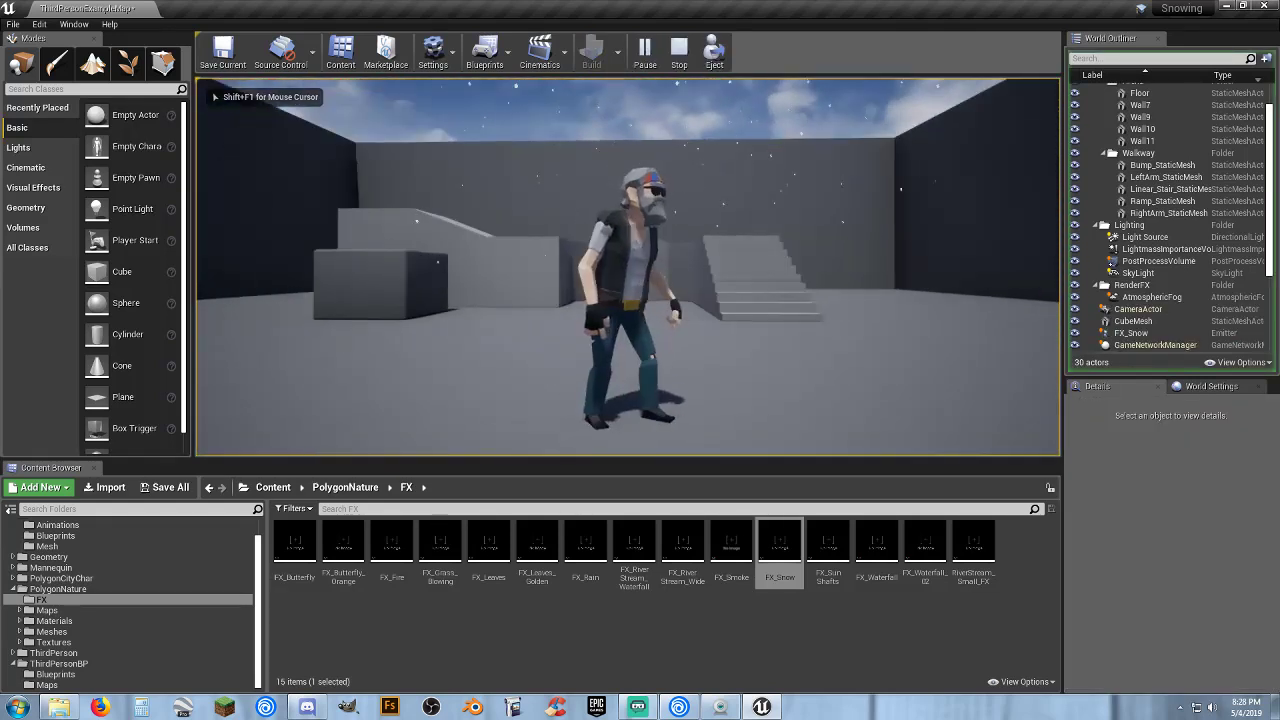
pyautogui.press('a')
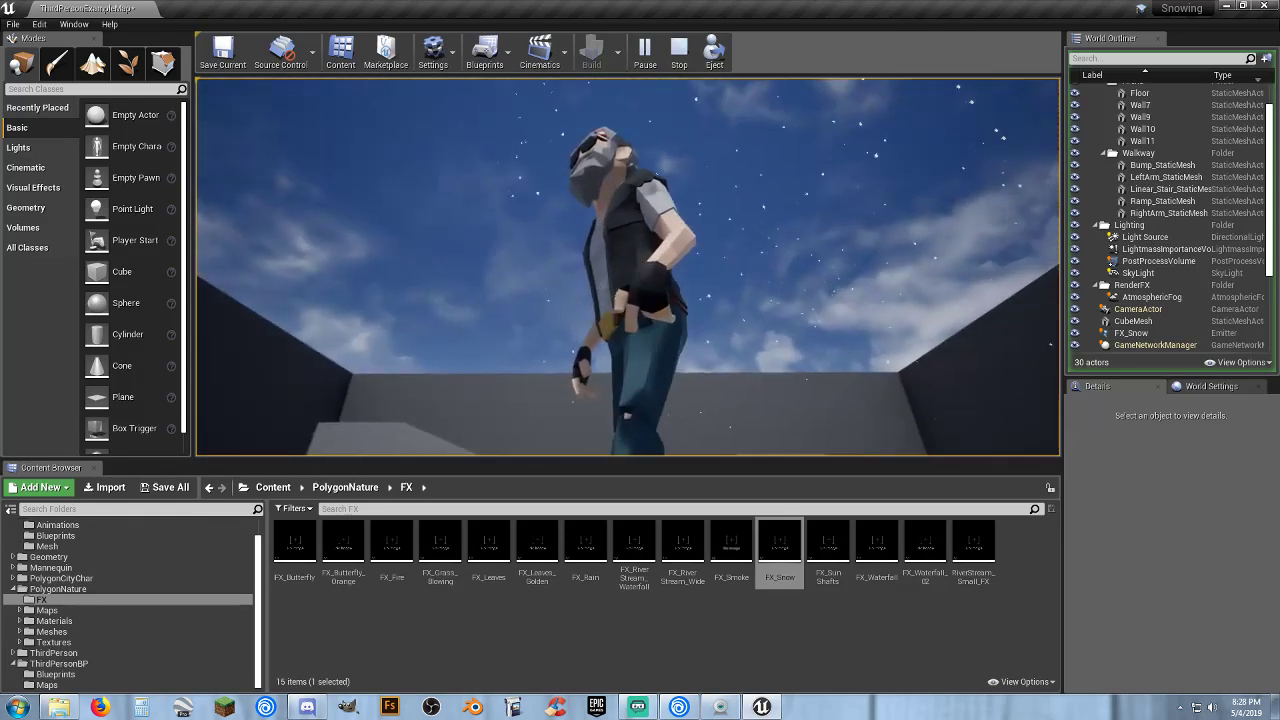
pyautogui.hotkey('shift', 'F1')
pyautogui.press('Escape')
# Lower the FX_Snow emitter to a Z location of 390 and play-test running the character through the snow.
pyautogui.click(693, 173)
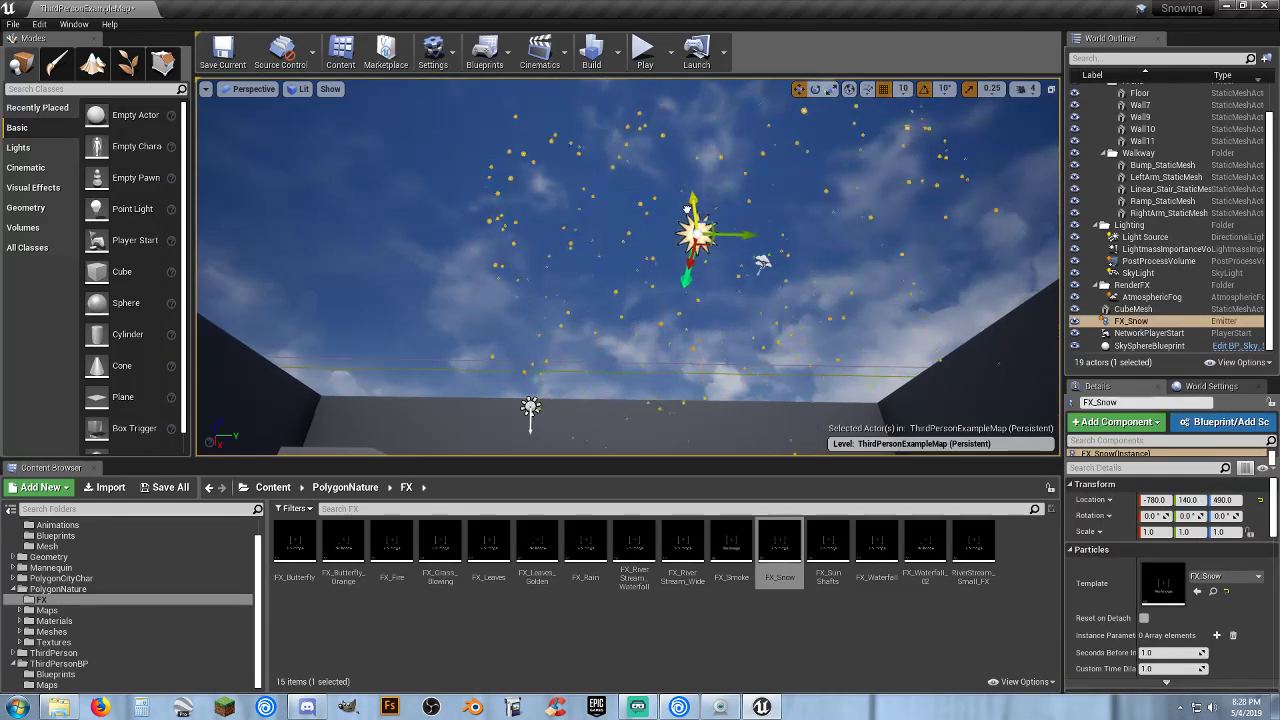
pyautogui.click(644, 52)
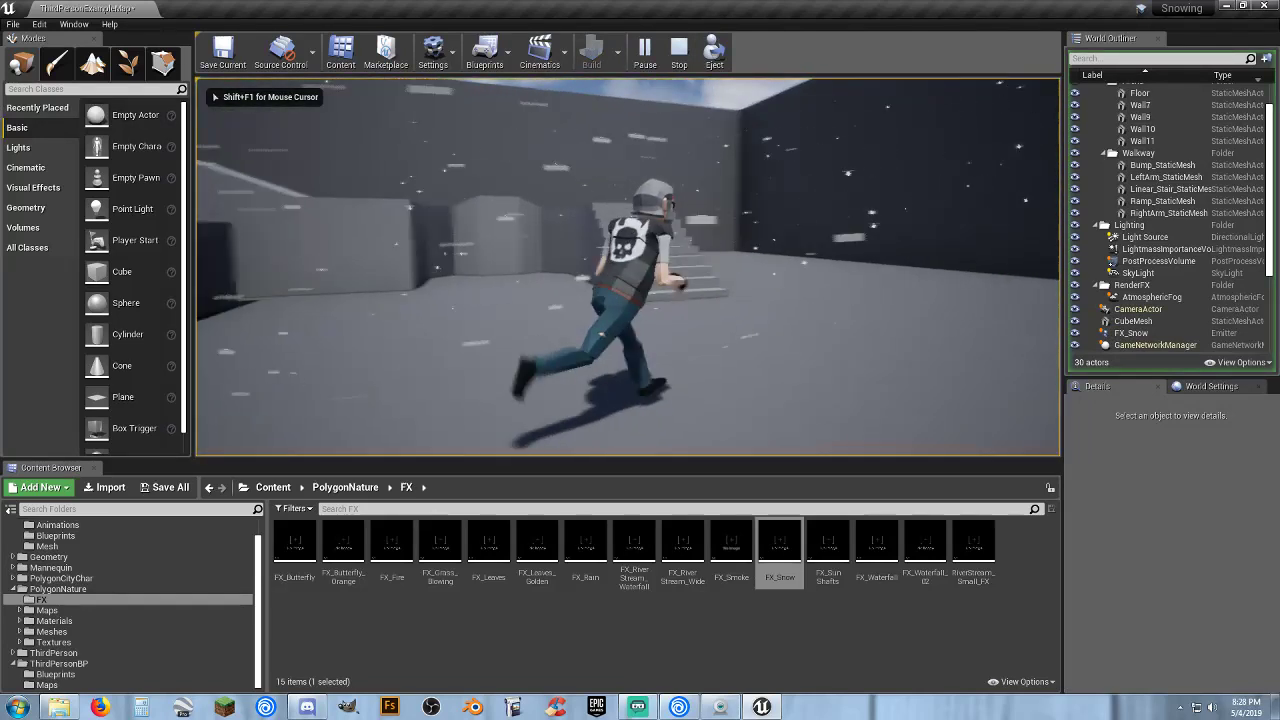
pyautogui.press('a')
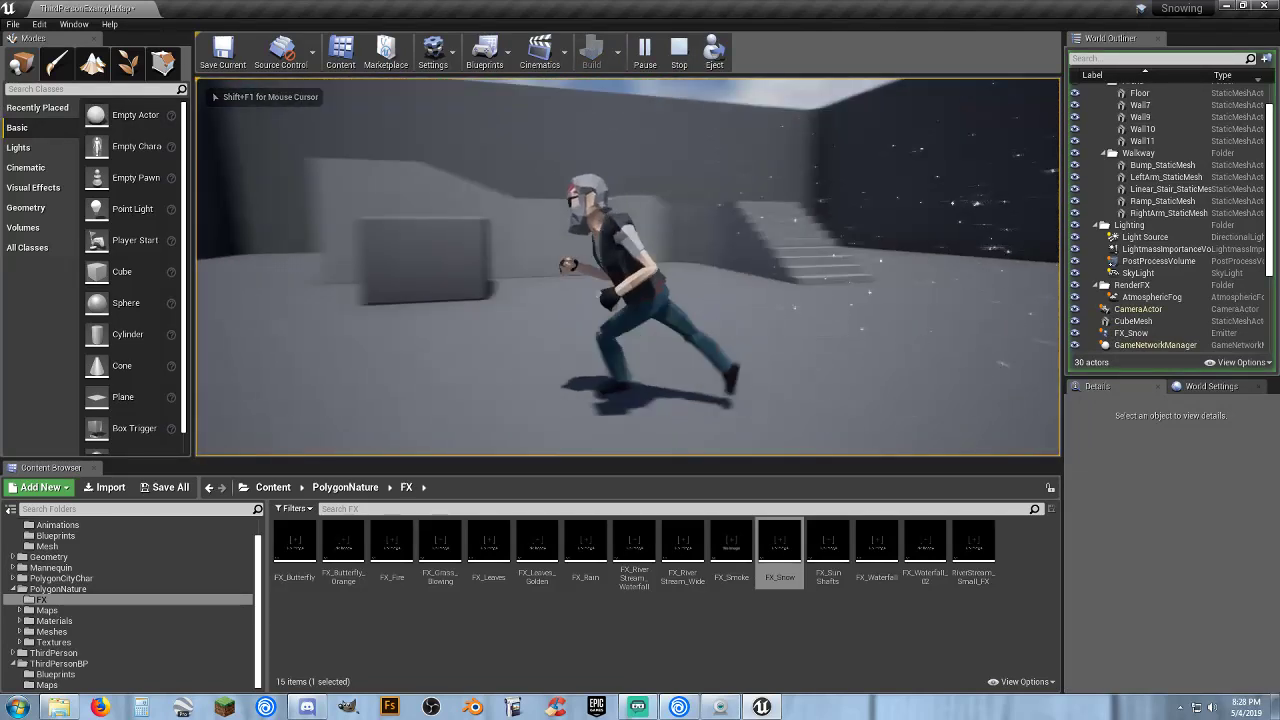
pyautogui.press('w')
pyautogui.press('d')
pyautogui.press('w')
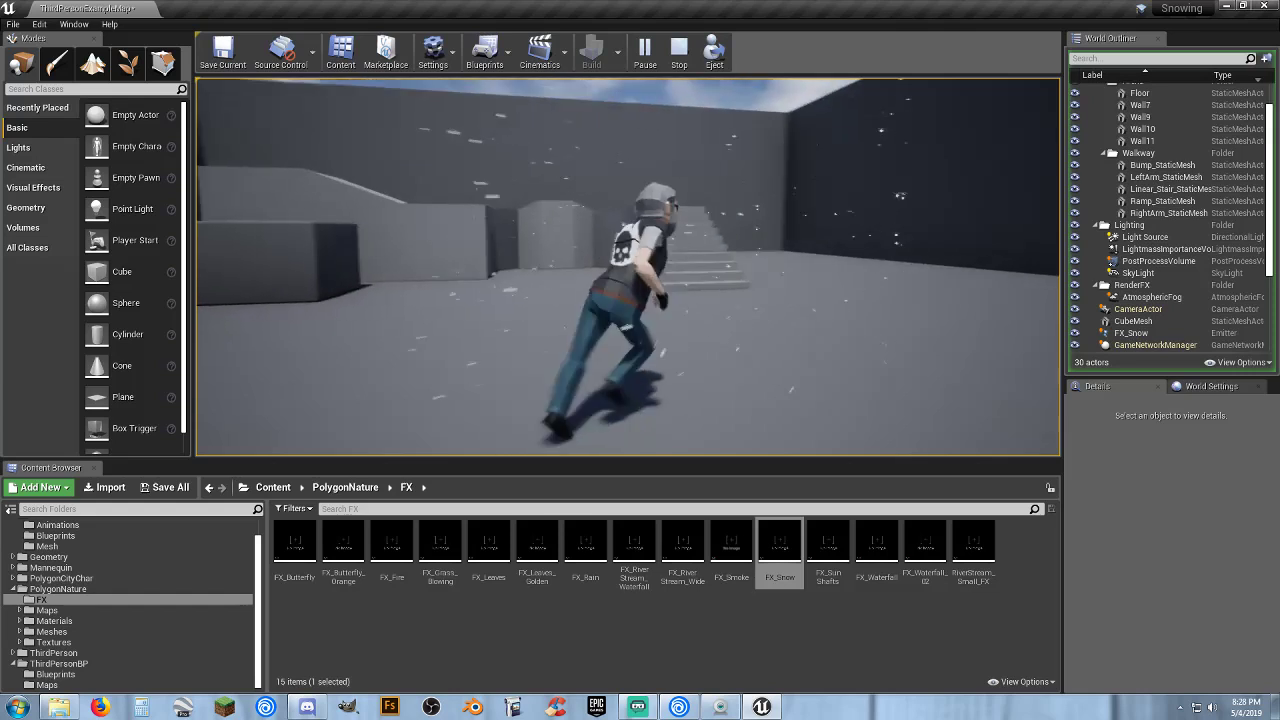
pyautogui.press('Escape')
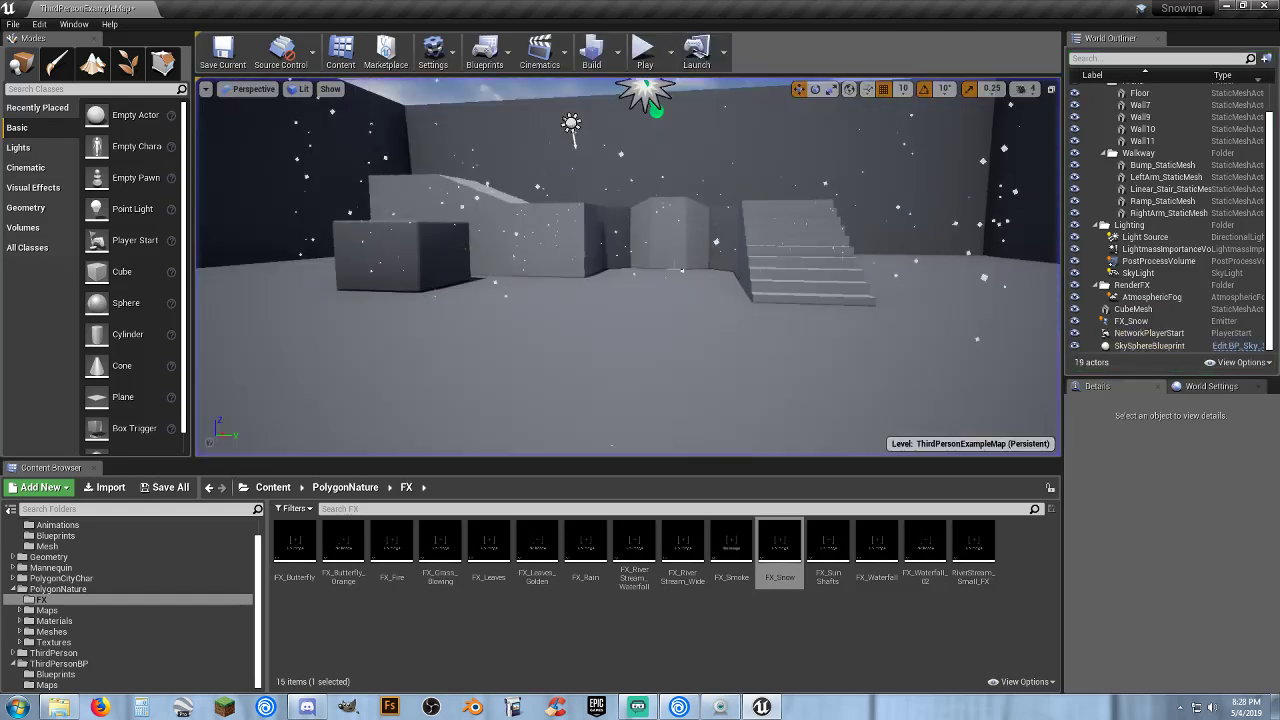
# Set the FX_Snow emitter's location to 0, 0, 650 and its scale to 5 on all axes.
pyautogui.click(649, 204)
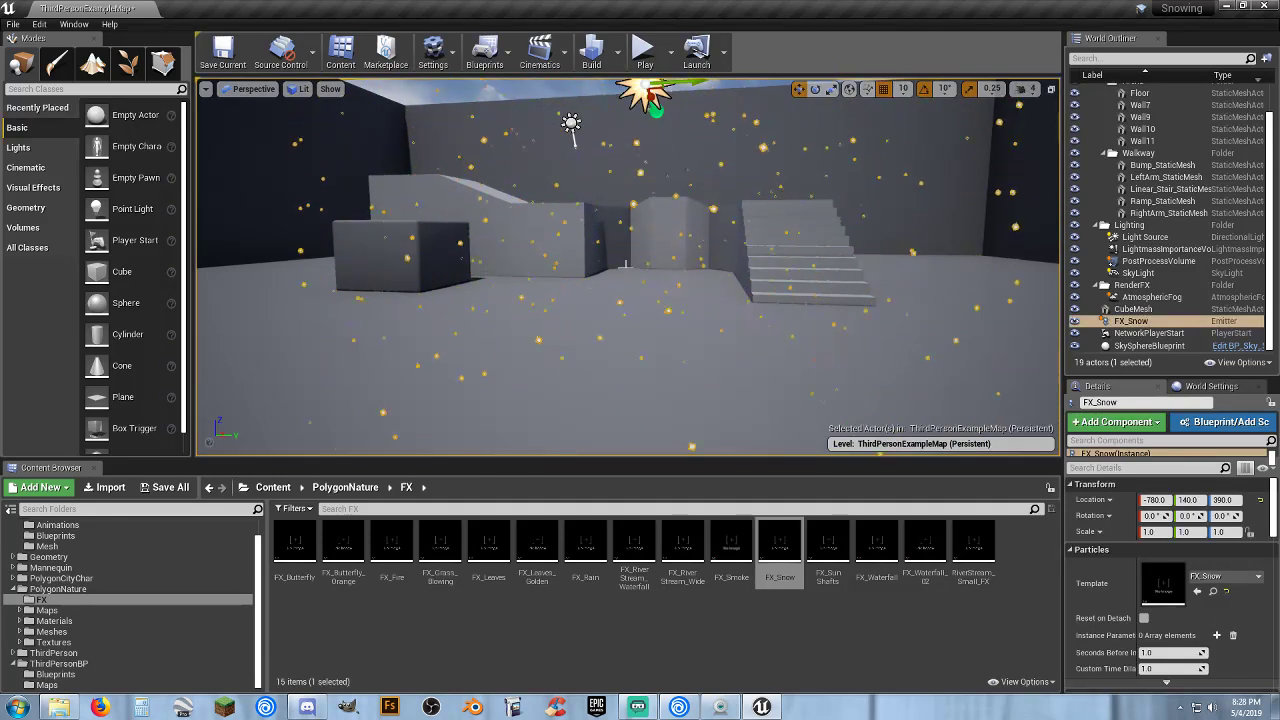
pyautogui.moveTo(625, 264); pyautogui.dragTo(625, 295, button='right')
pyautogui.press('s')
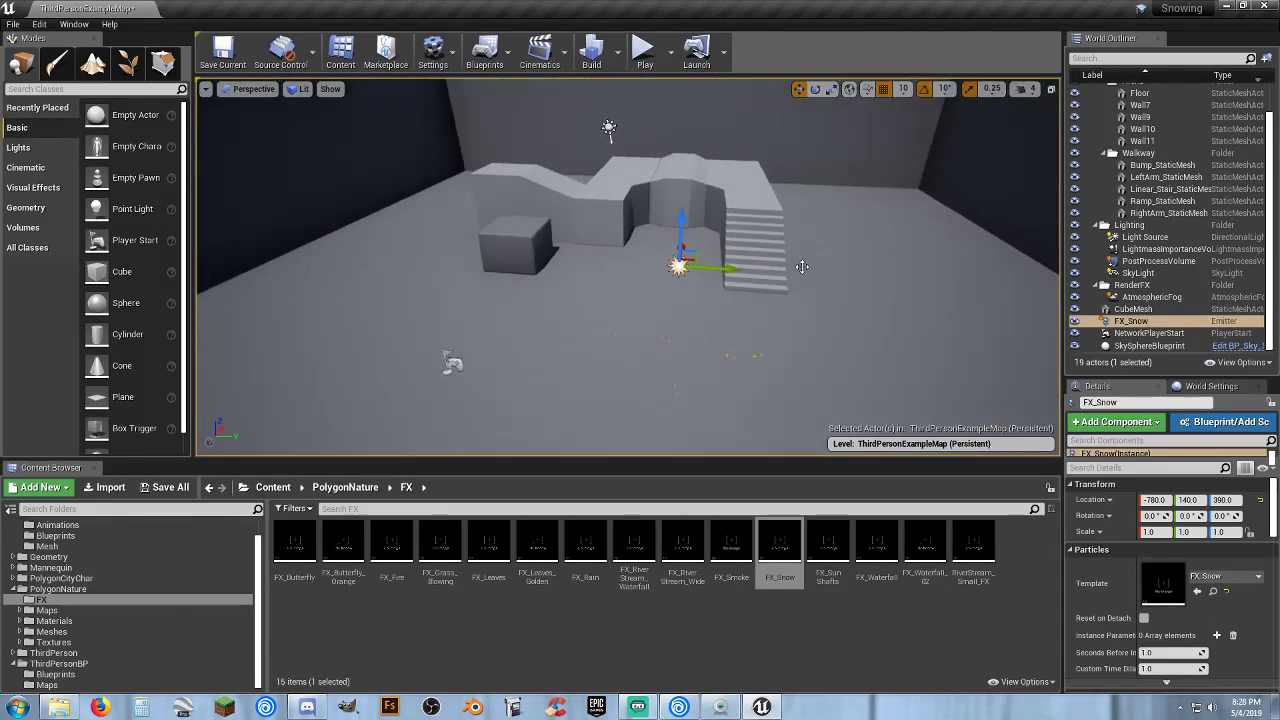
pyautogui.click(1160, 499)
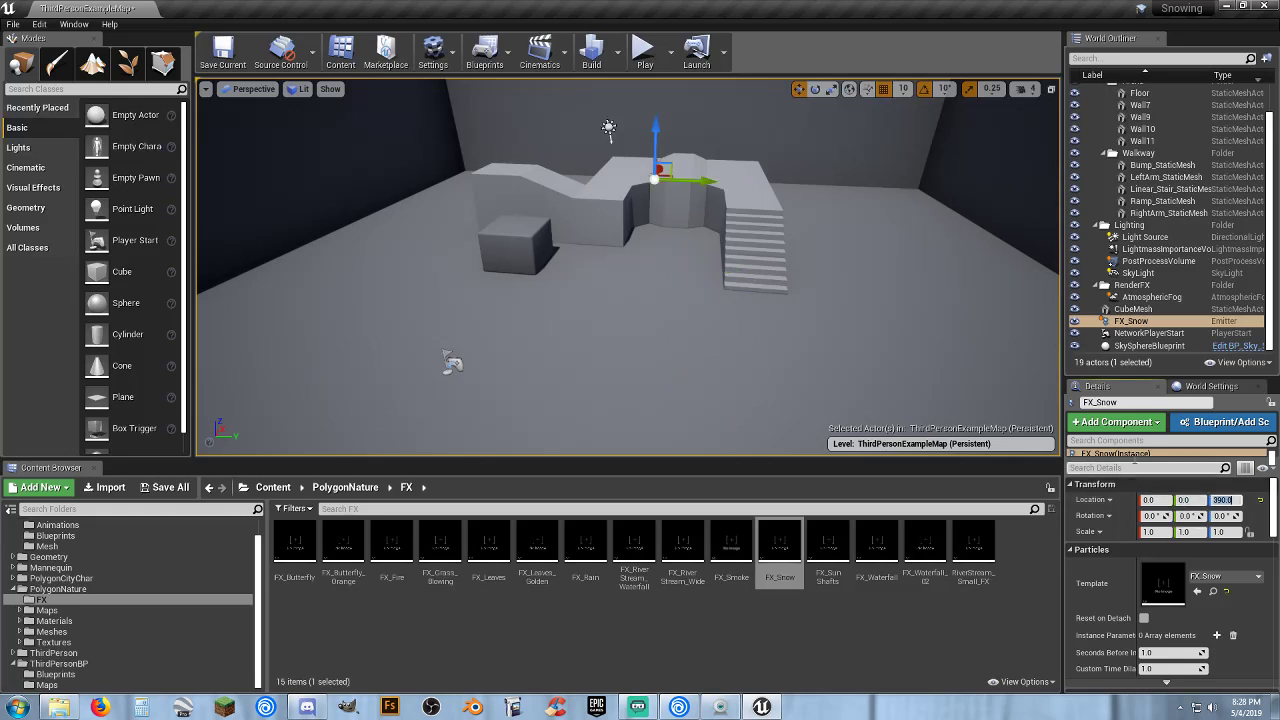
pyautogui.press('Return')
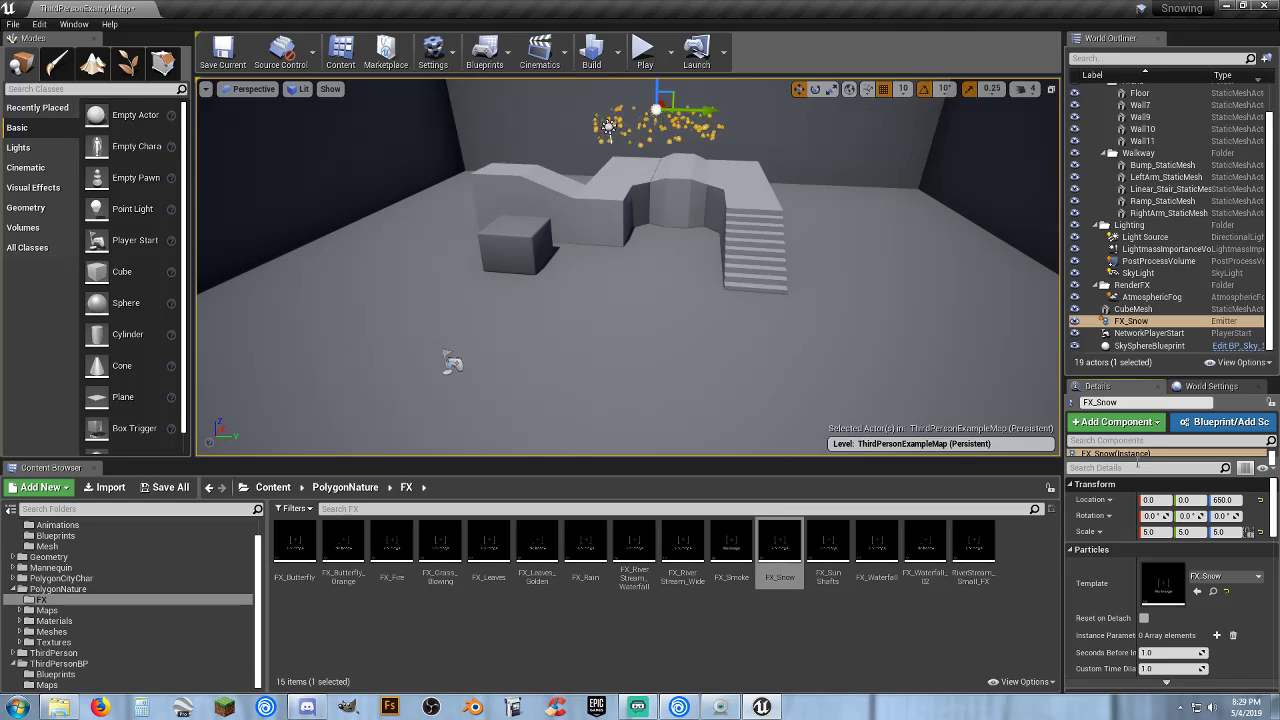
# Play-test the level, running the character around the enlarged snow emitter, and end the session.
pyautogui.click(644, 50)
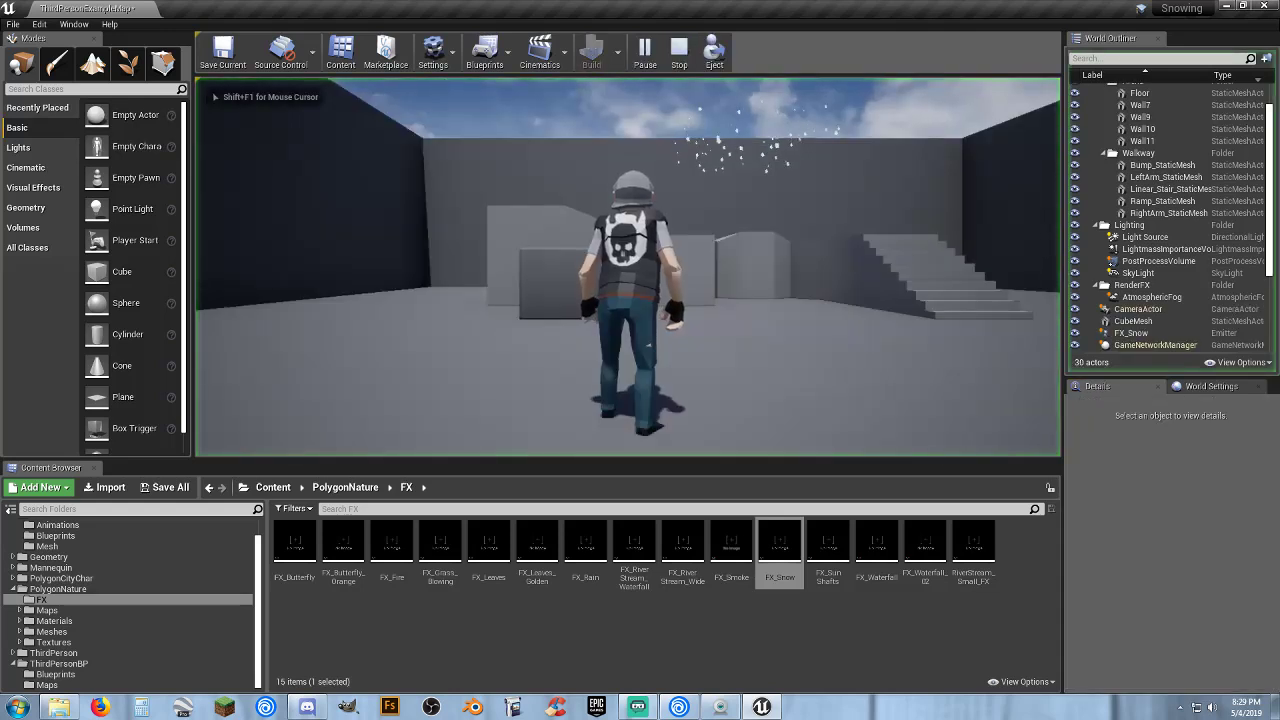
pyautogui.press('w')
pyautogui.press('d')
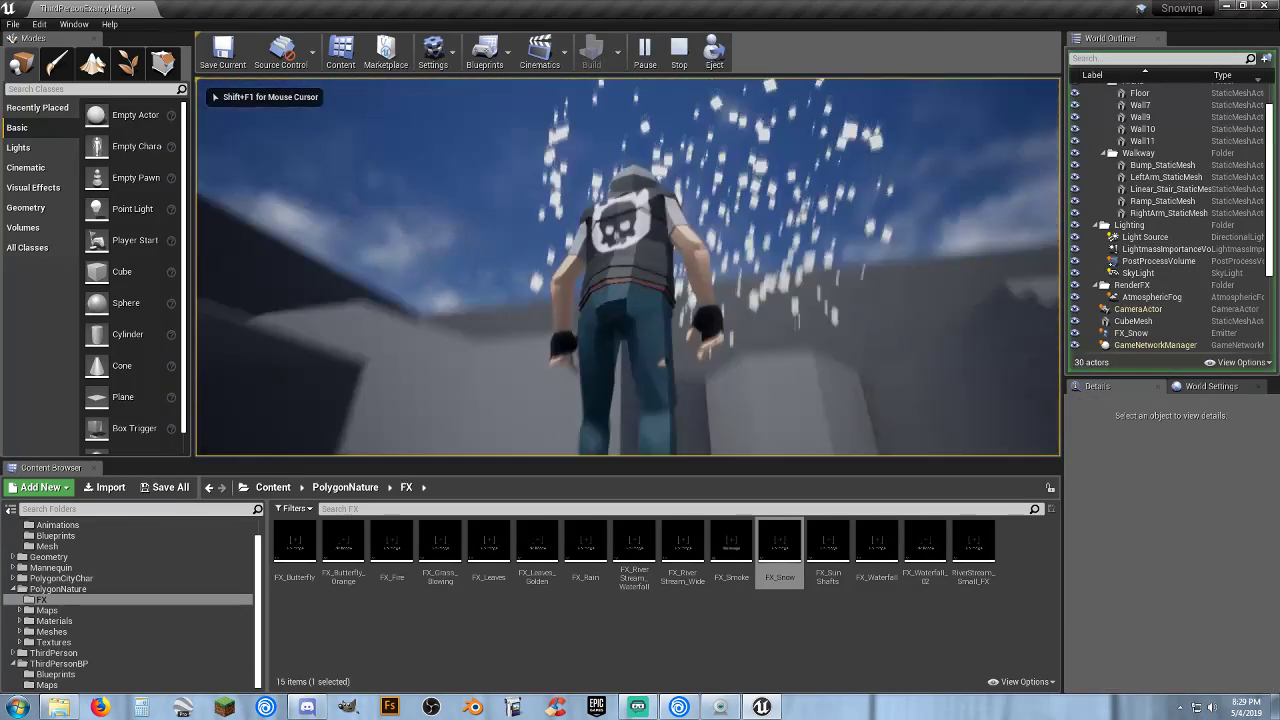
pyautogui.press('s')
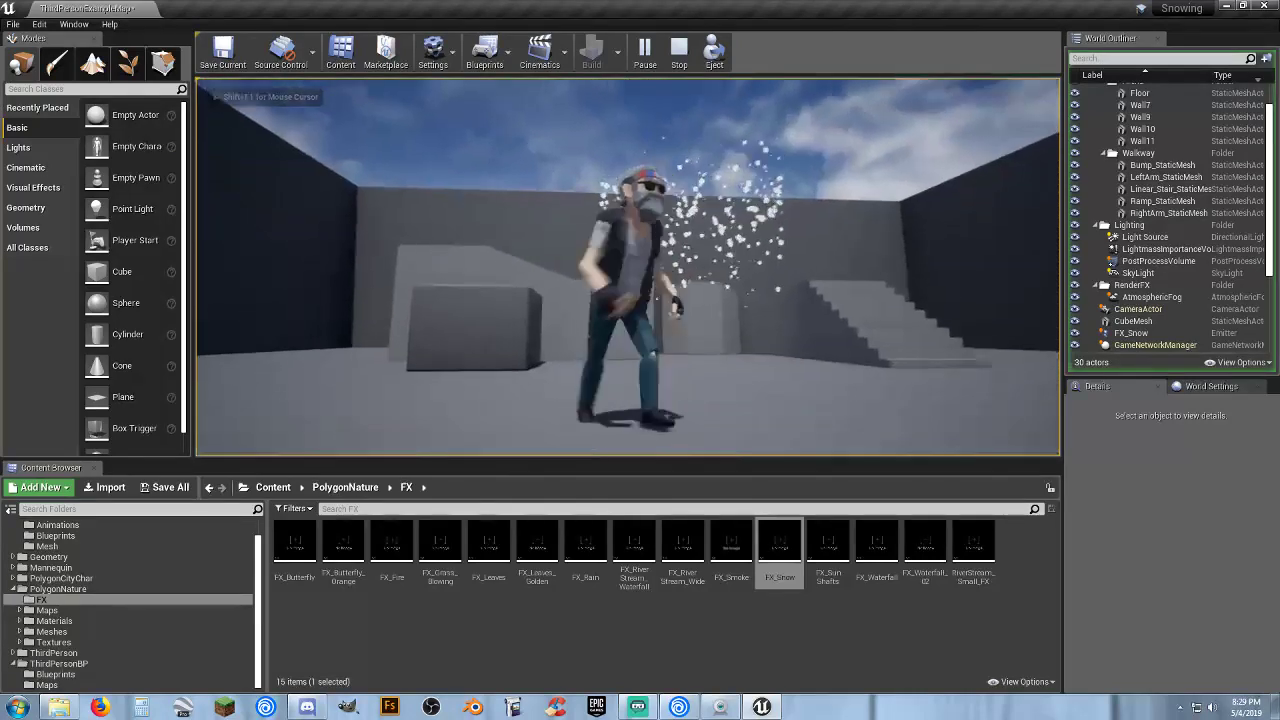
pyautogui.press('Escape')
# Set the FX_Snow emitter's scale to 2 on all axes.
pyautogui.press('w')
pyautogui.moveTo(606, 223); pyautogui.dragTo(660, 325, button='right')
pyautogui.press('s')
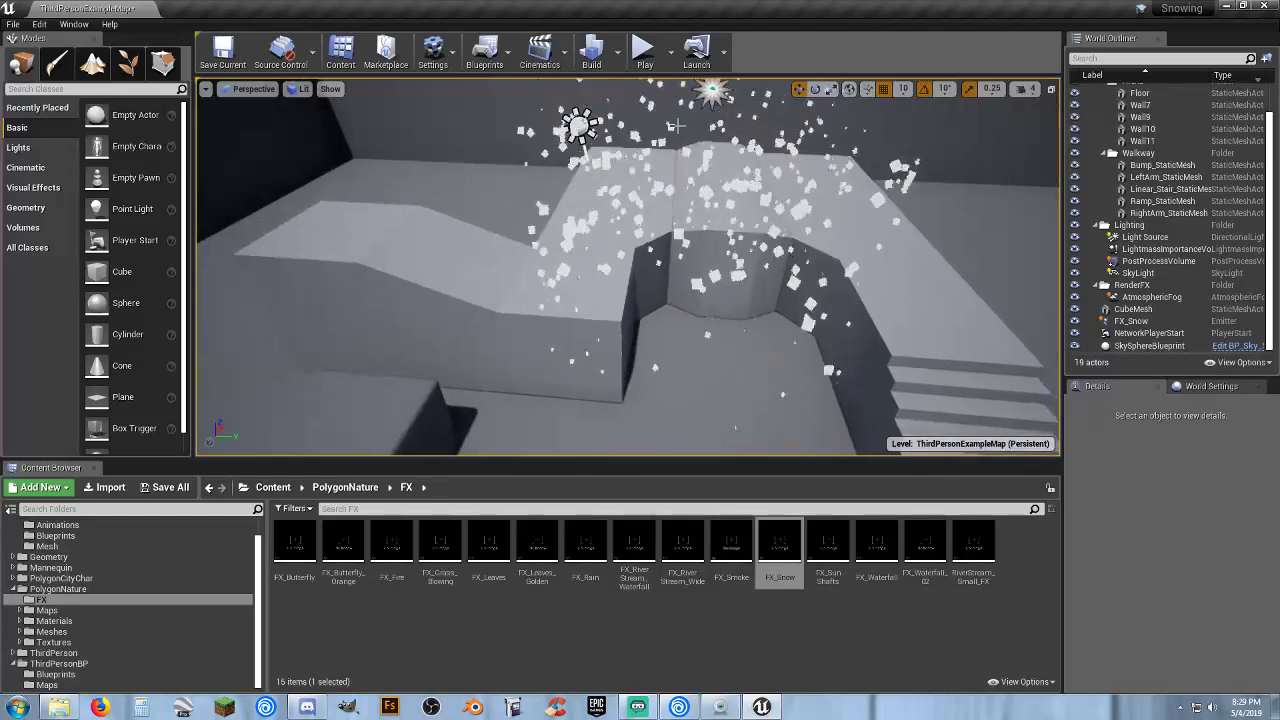
pyautogui.click(723, 276)
pyautogui.press('s')
pyautogui.moveTo(723, 276); pyautogui.dragTo(716, 220, button='right')
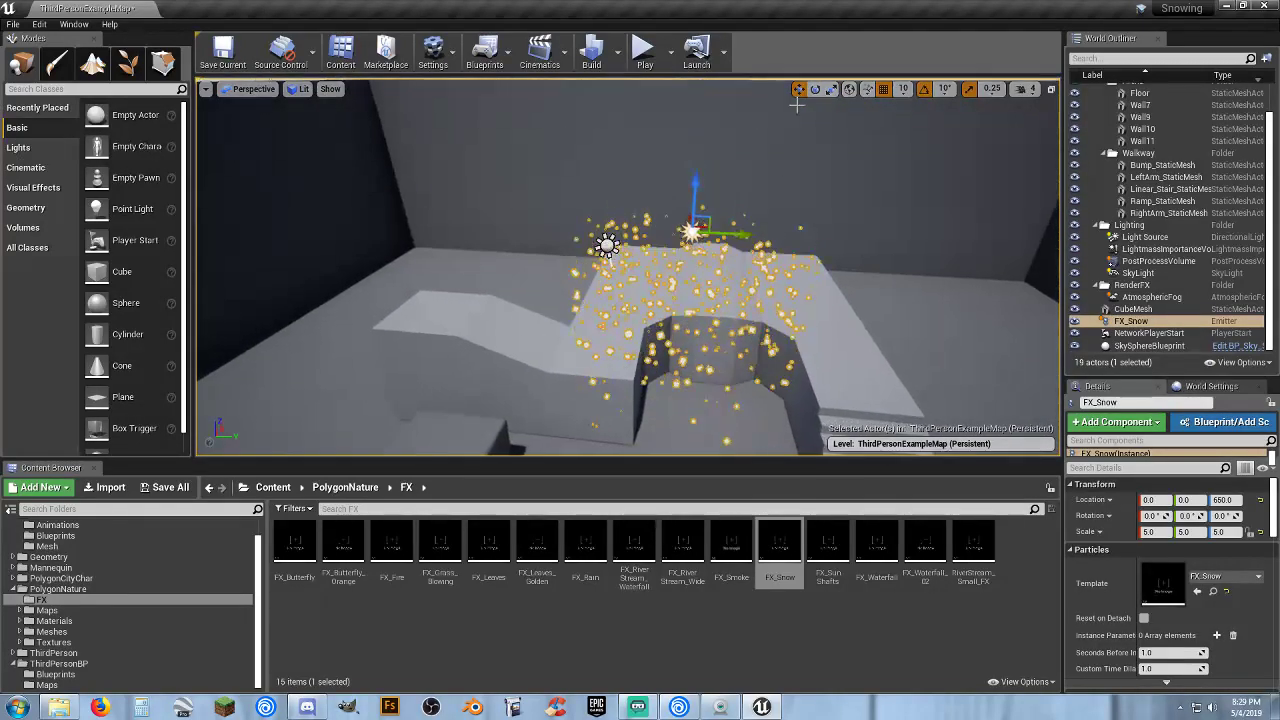
pyautogui.click(831, 90)
pyautogui.moveTo(748, 236); pyautogui.dragTo(758, 236)
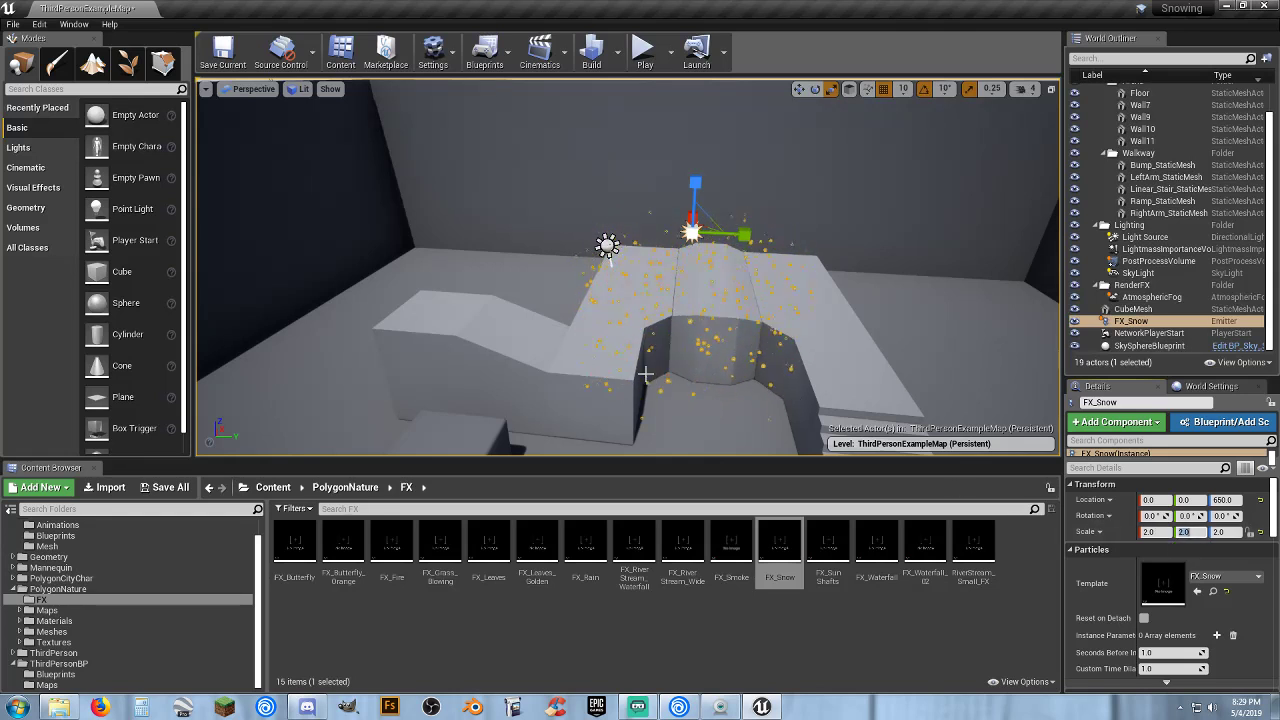
# Delete the FX_Snow emitter from the level and save ThirdPersonExampleMap.
pyautogui.moveTo(645, 373); pyautogui.dragTo(587, 345, button='right')
pyautogui.press('Delete')
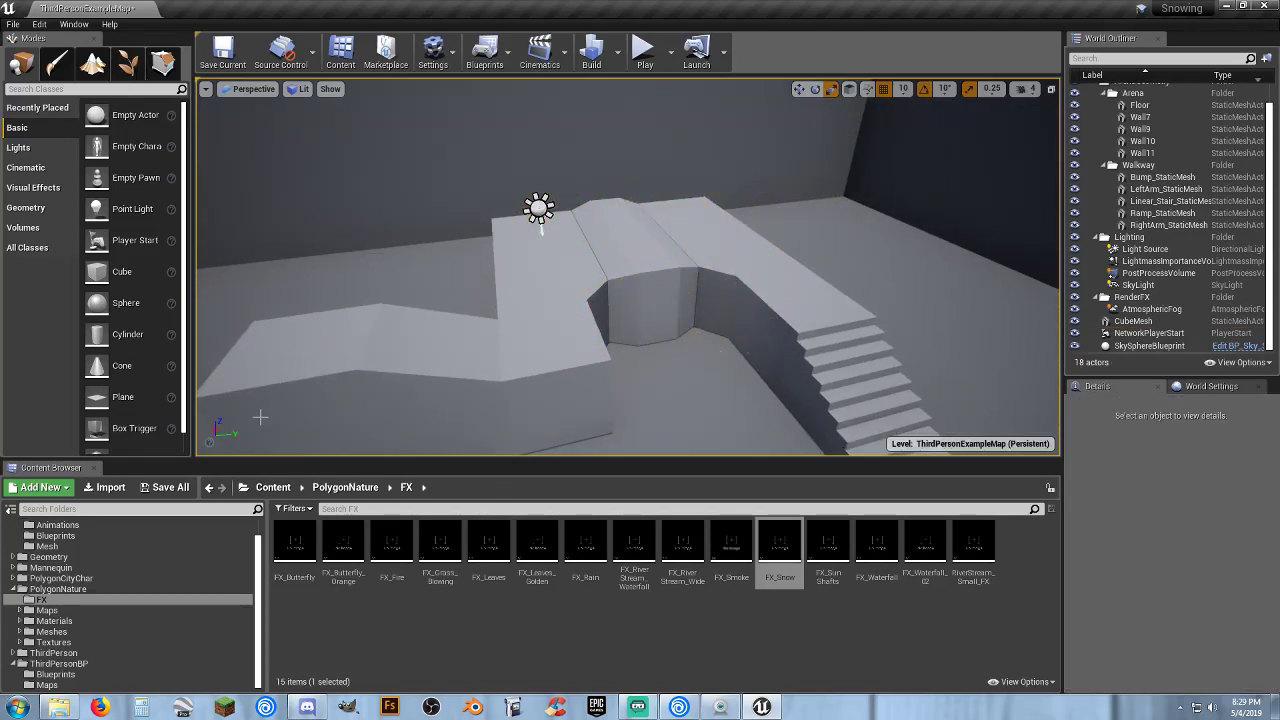
pyautogui.click(170, 488)
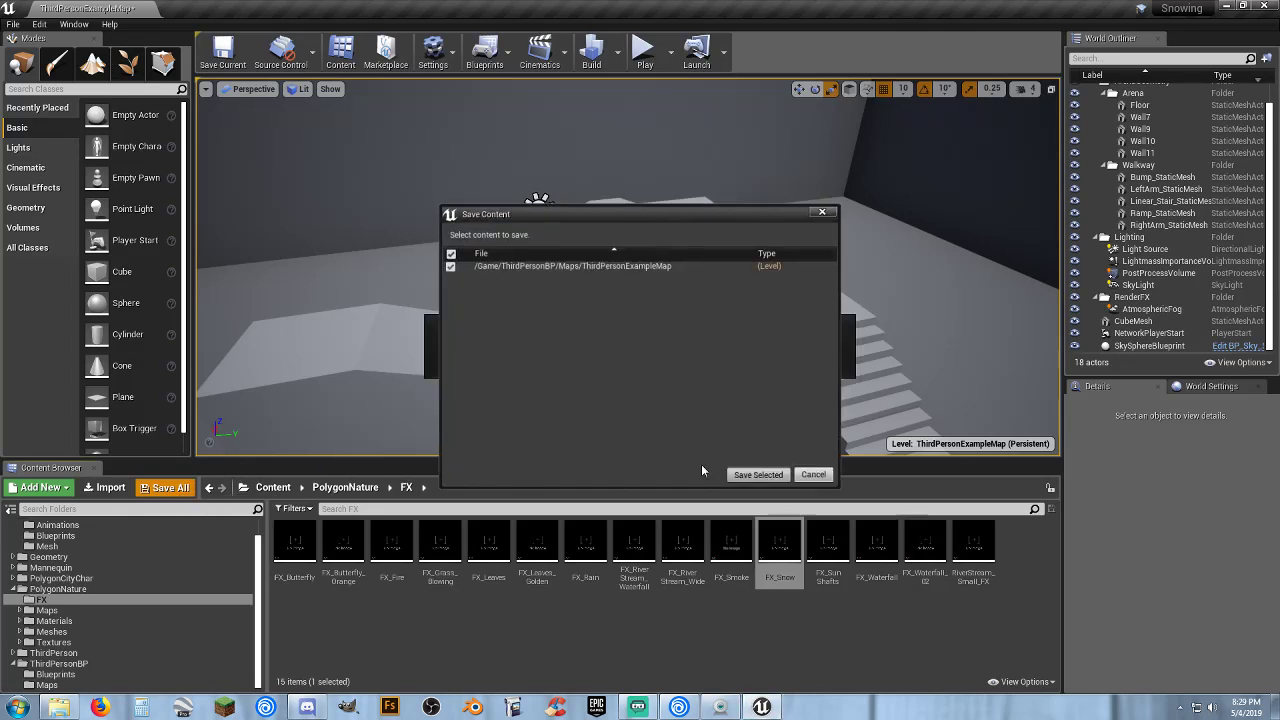
pyautogui.click(760, 474)
# Open the Player_Base blueprint from Character/Blueprints and look over its event graph and character viewport.
pyautogui.click(68, 537)
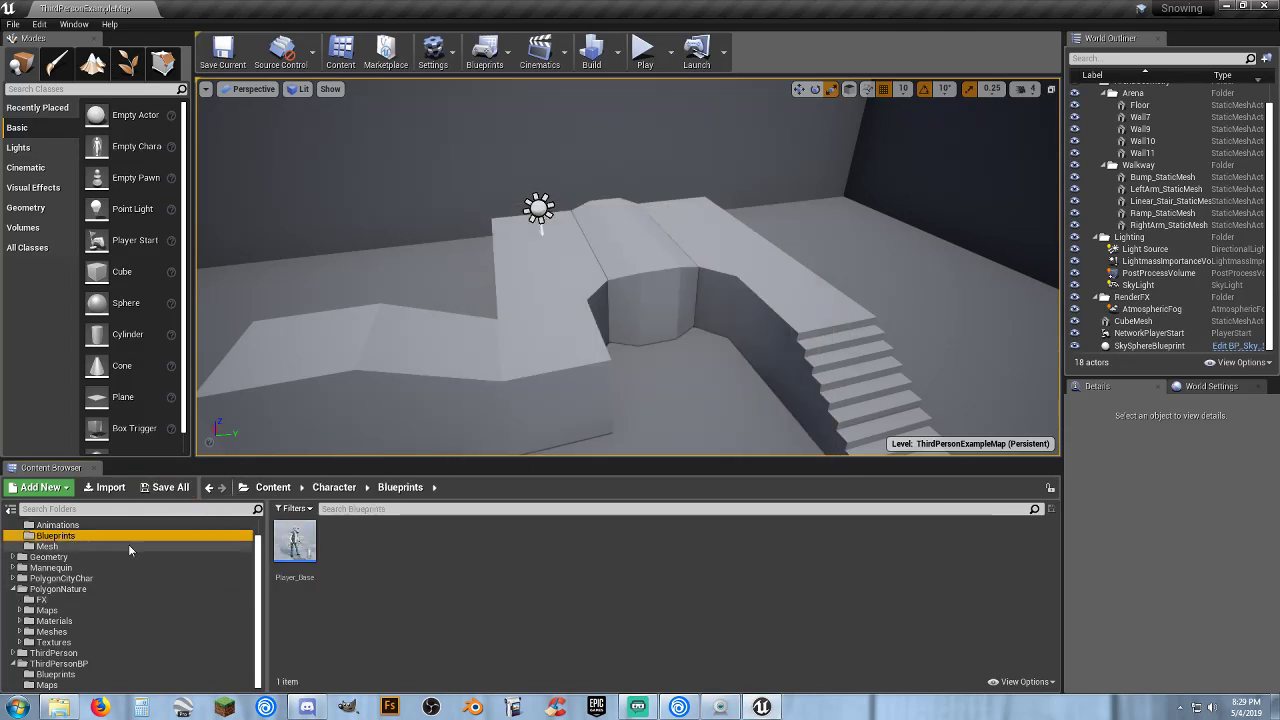
pyautogui.doubleClick(309, 568)
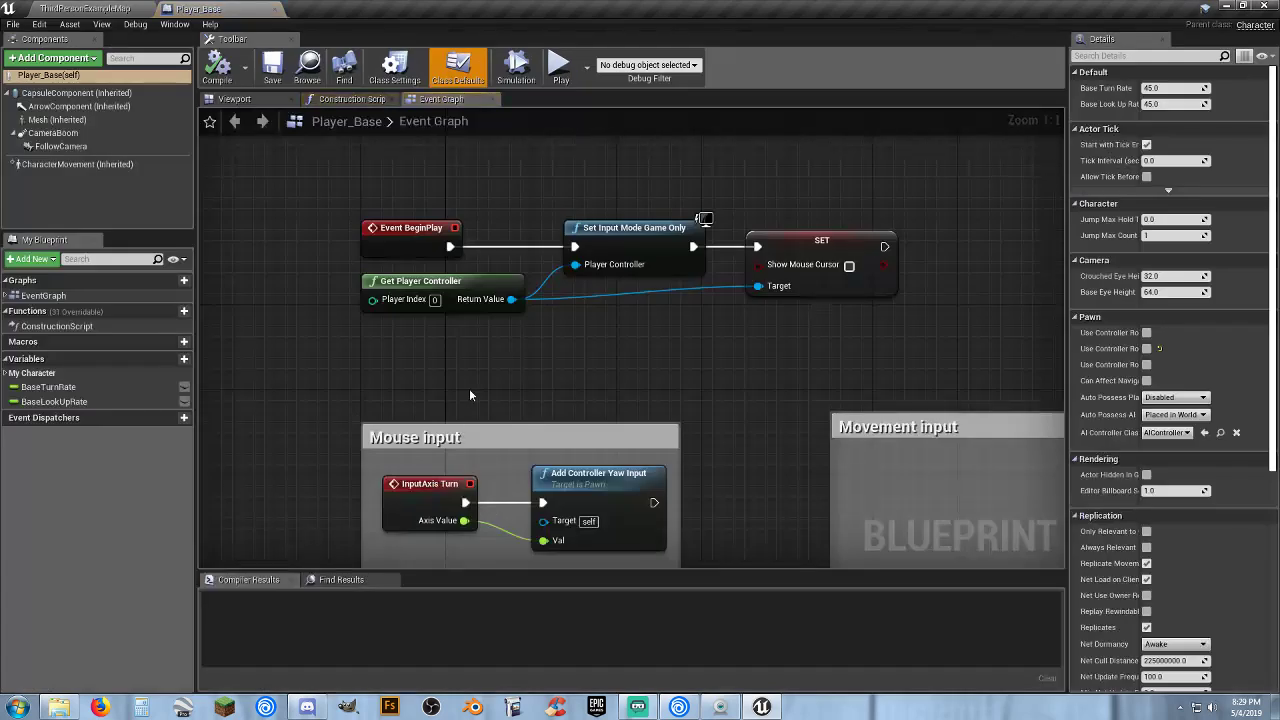
pyautogui.scroll(-4, 521, 391)
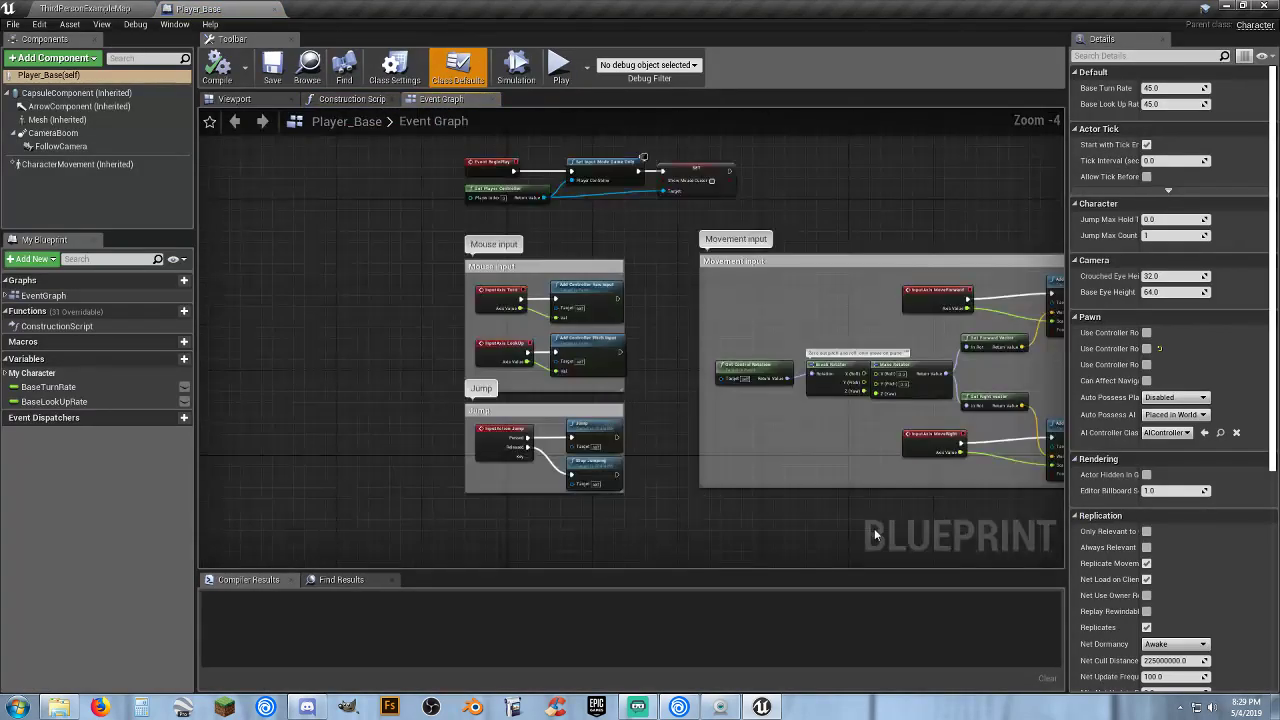
pyautogui.moveTo(743, 228); pyautogui.dragTo(447, 144)
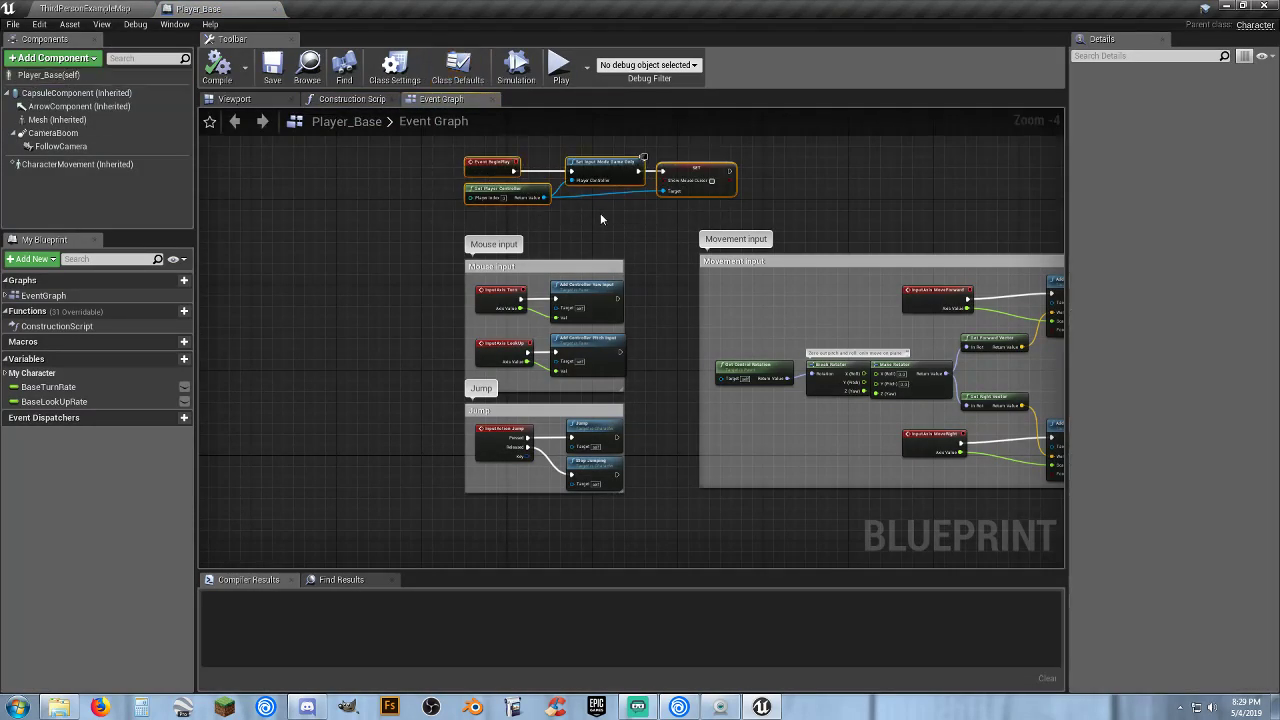
pyautogui.moveTo(687, 301); pyautogui.dragTo(665, 135, button='right')
pyautogui.scroll(2, 489, 400)
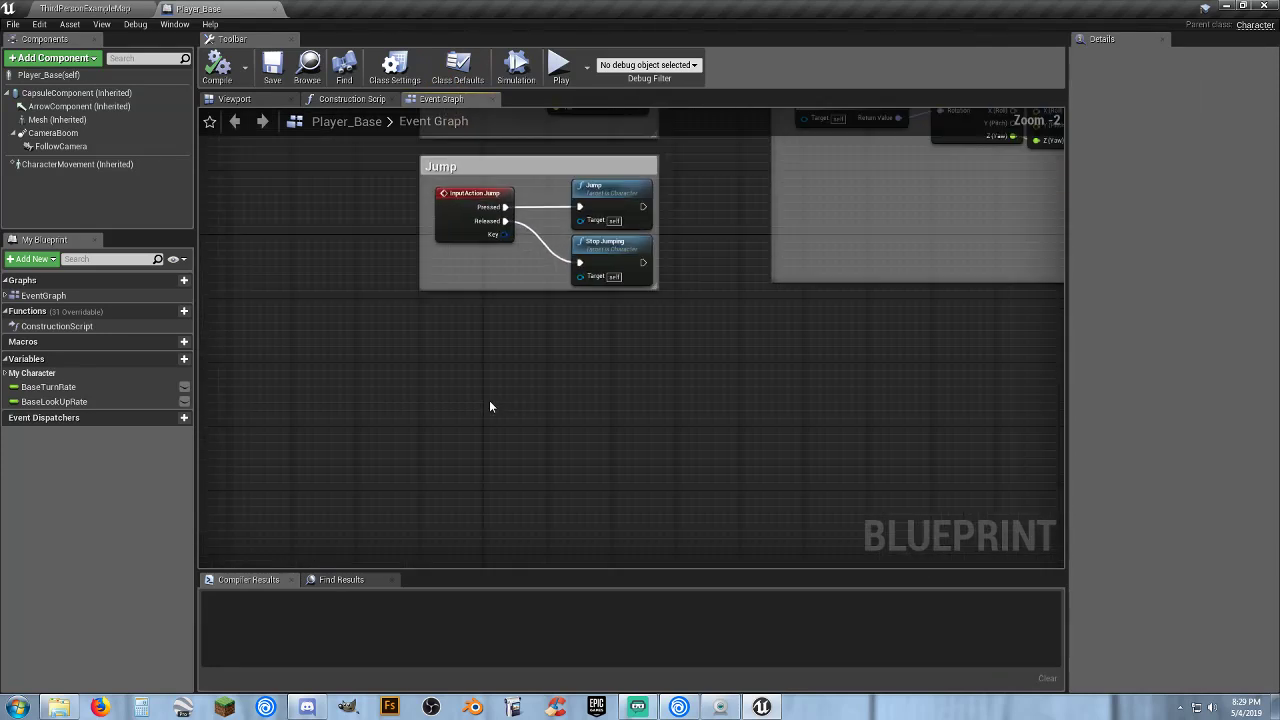
pyautogui.scroll(-4, 489, 400)
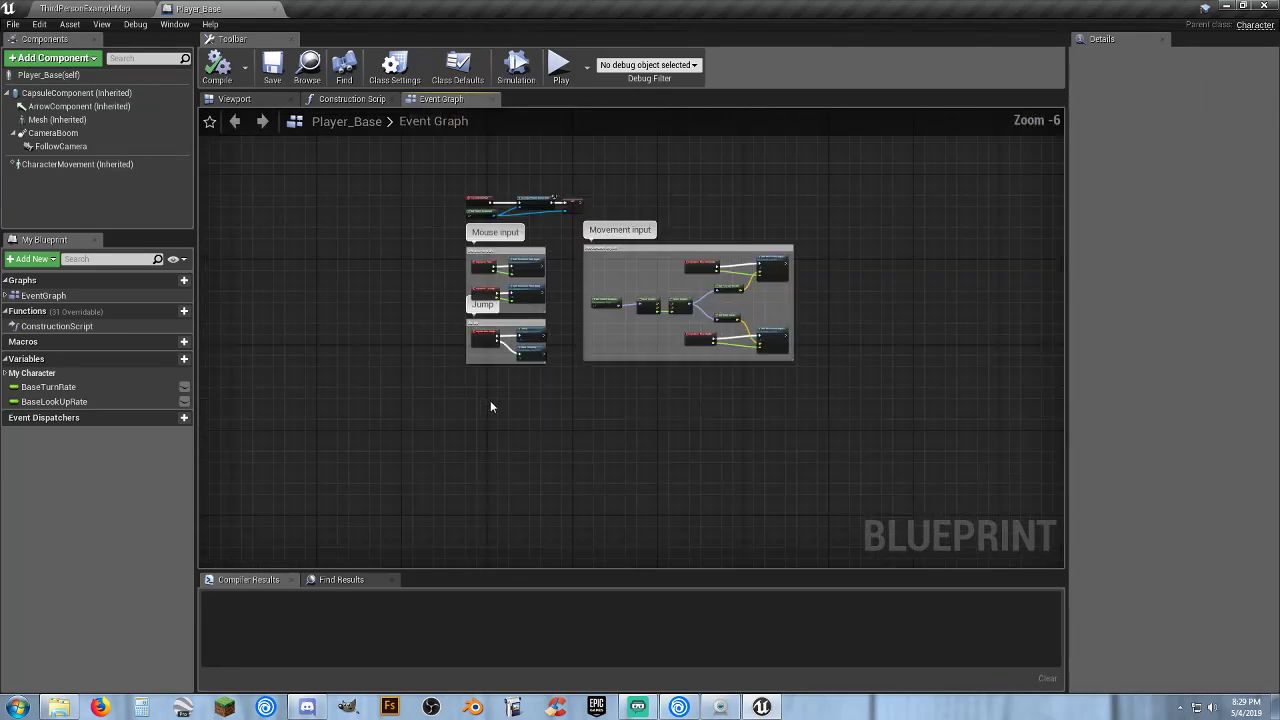
pyautogui.click(236, 99)
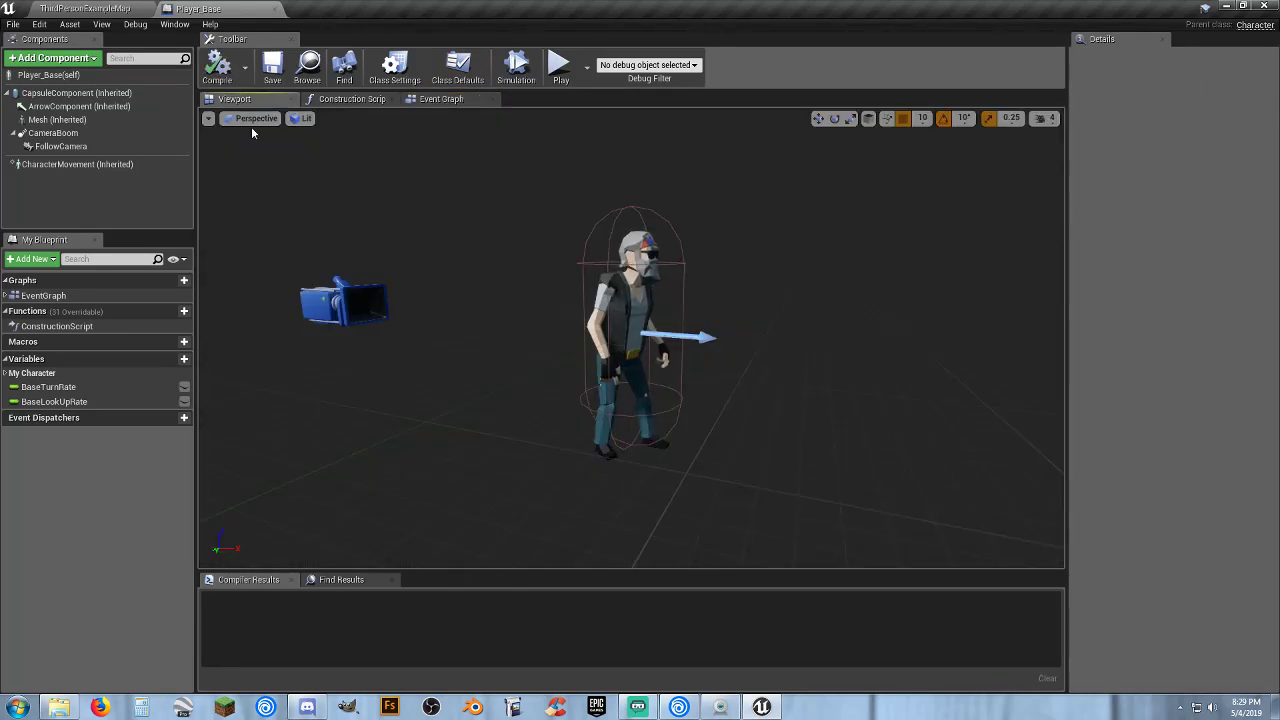
# Add a Particle System component named Snow1 under the character's Mesh.
pyautogui.click(46, 120)
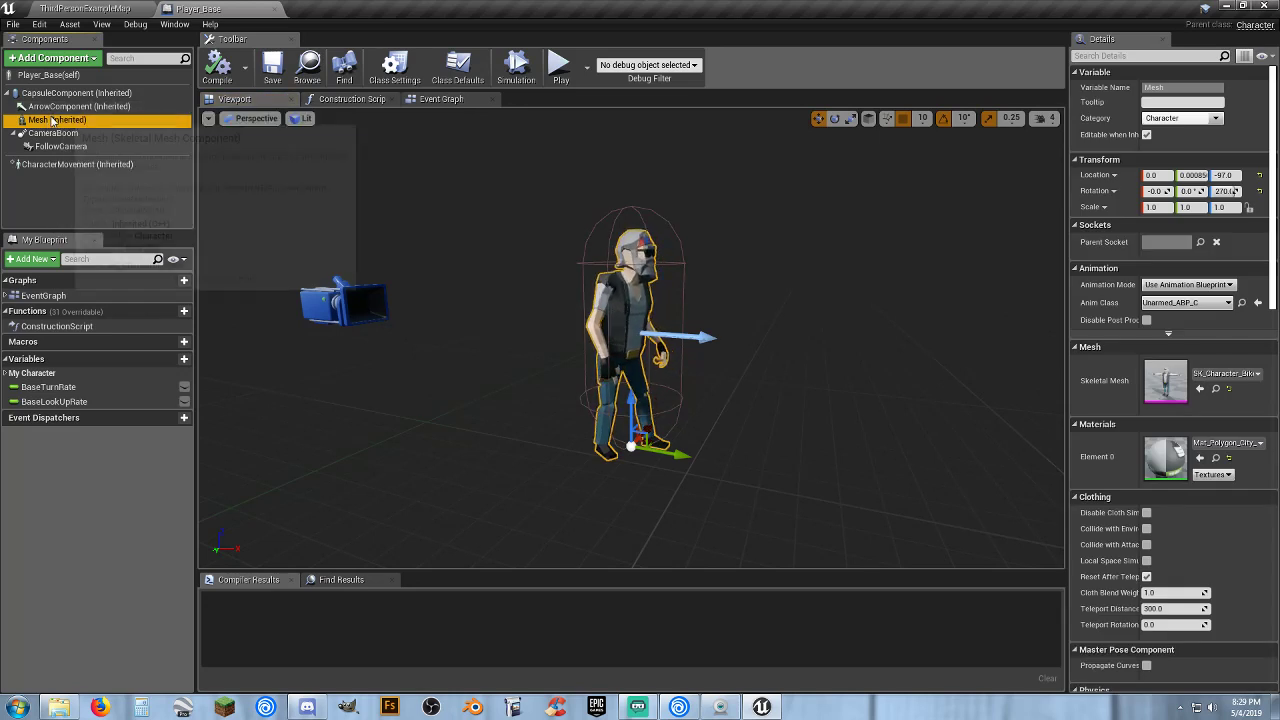
pyautogui.click(64, 59)
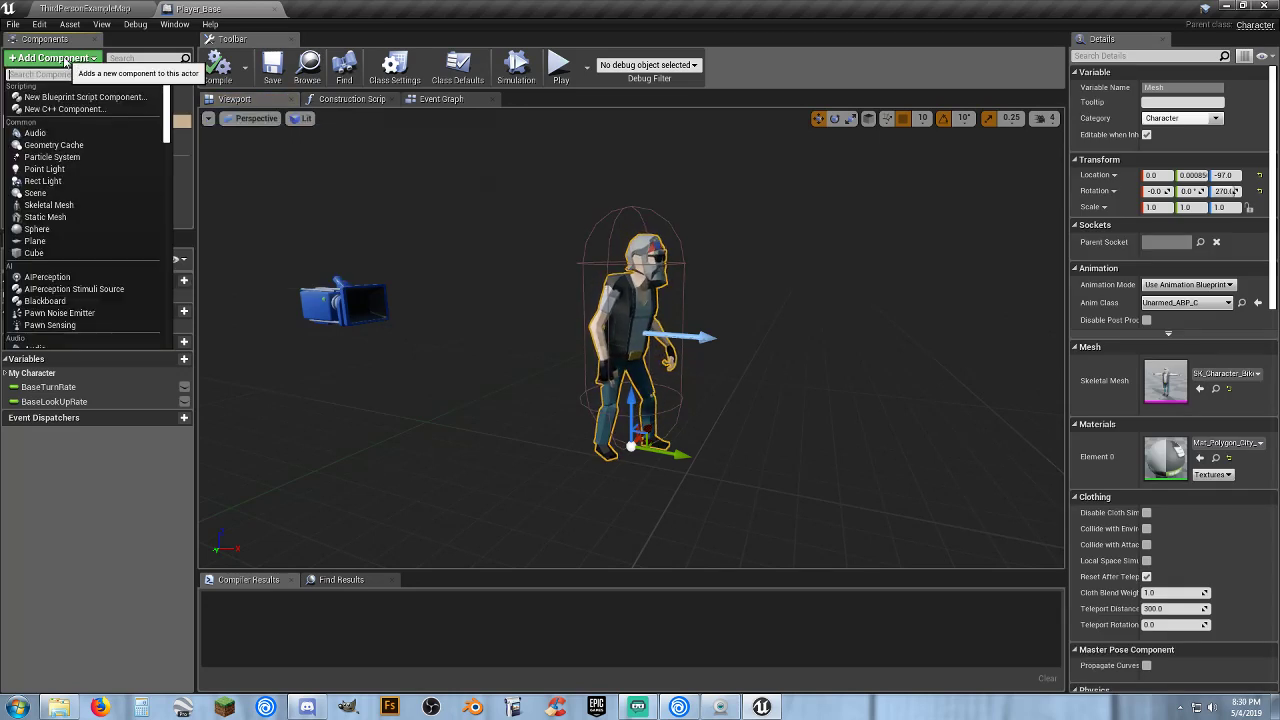
pyautogui.click(52, 157)
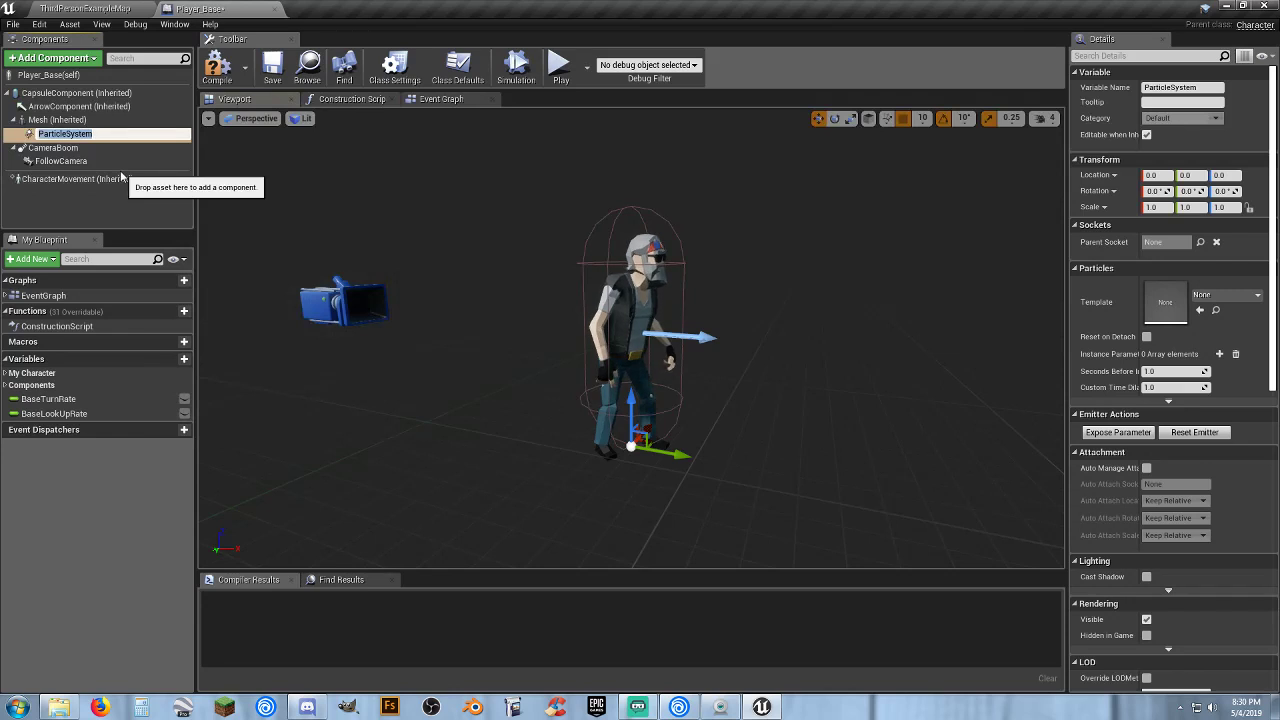
pyautogui.write('Snow')
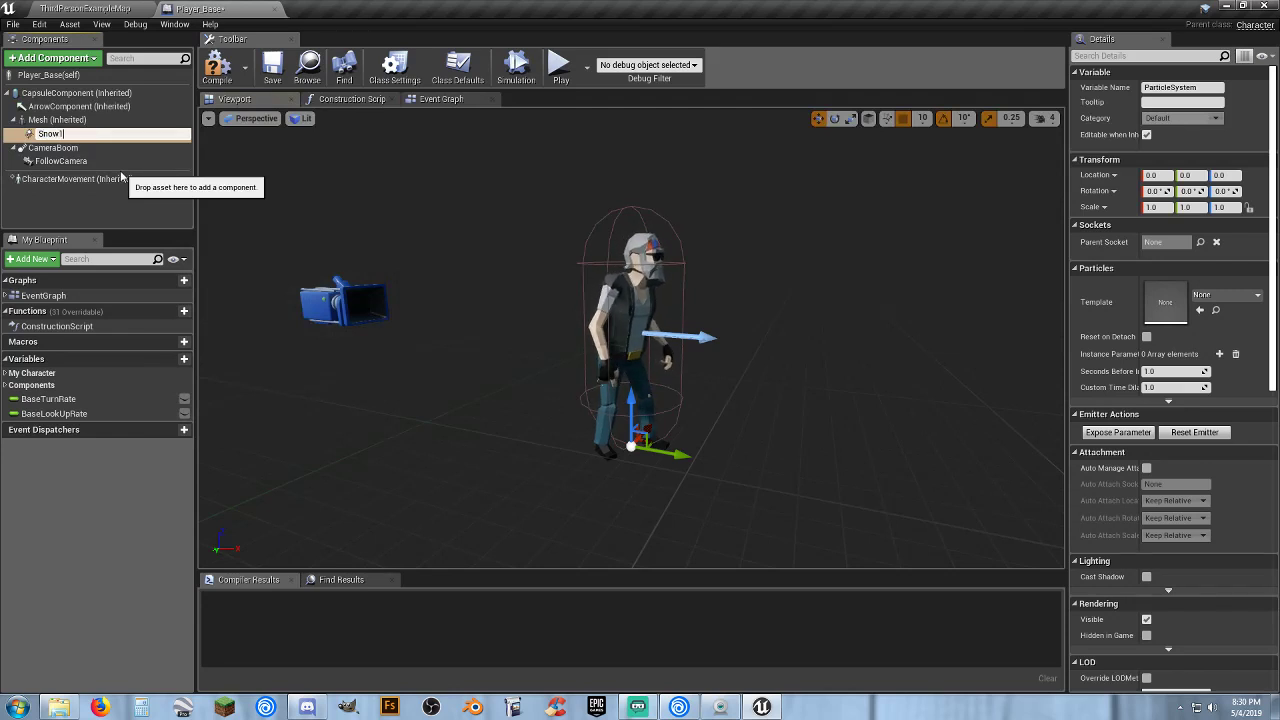
pyautogui.write('1')
pyautogui.press('Return')
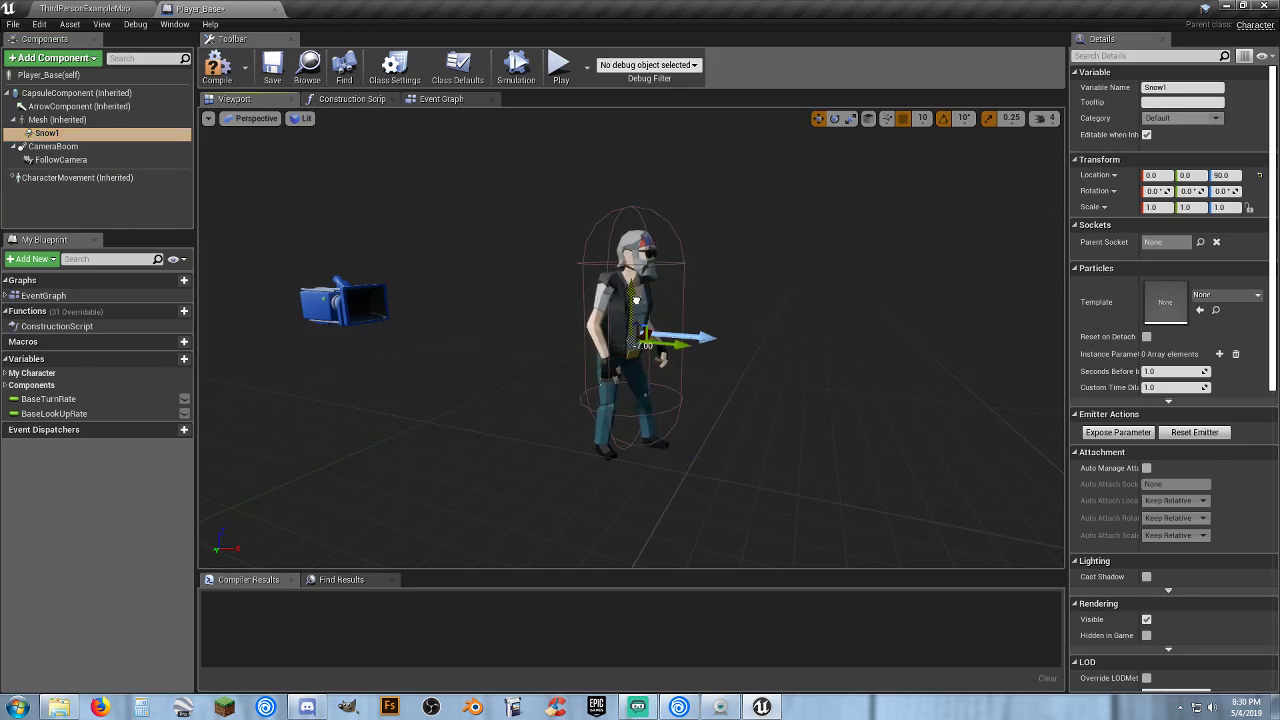
# Raise Snow1 above the character to a Z location of 230 and assign FX_Snow as its particle template.
pyautogui.moveTo(642, 398); pyautogui.dragTo(640, 120)
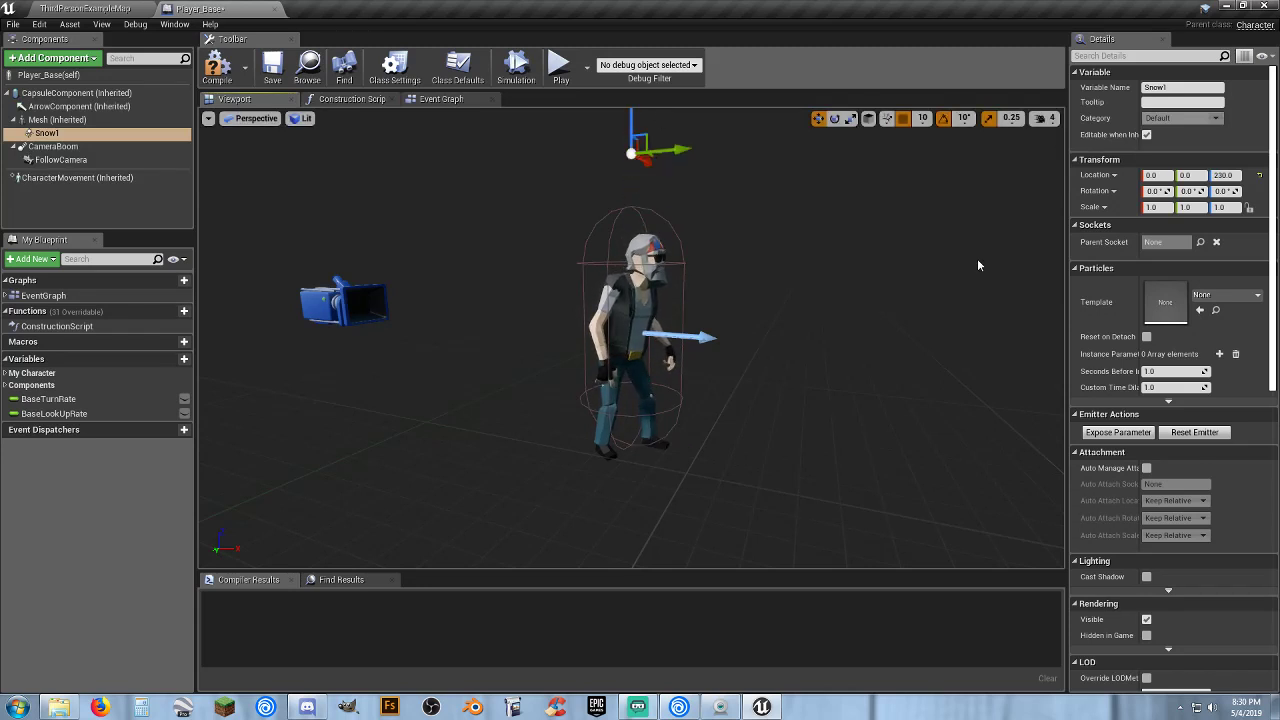
pyautogui.click(1225, 297)
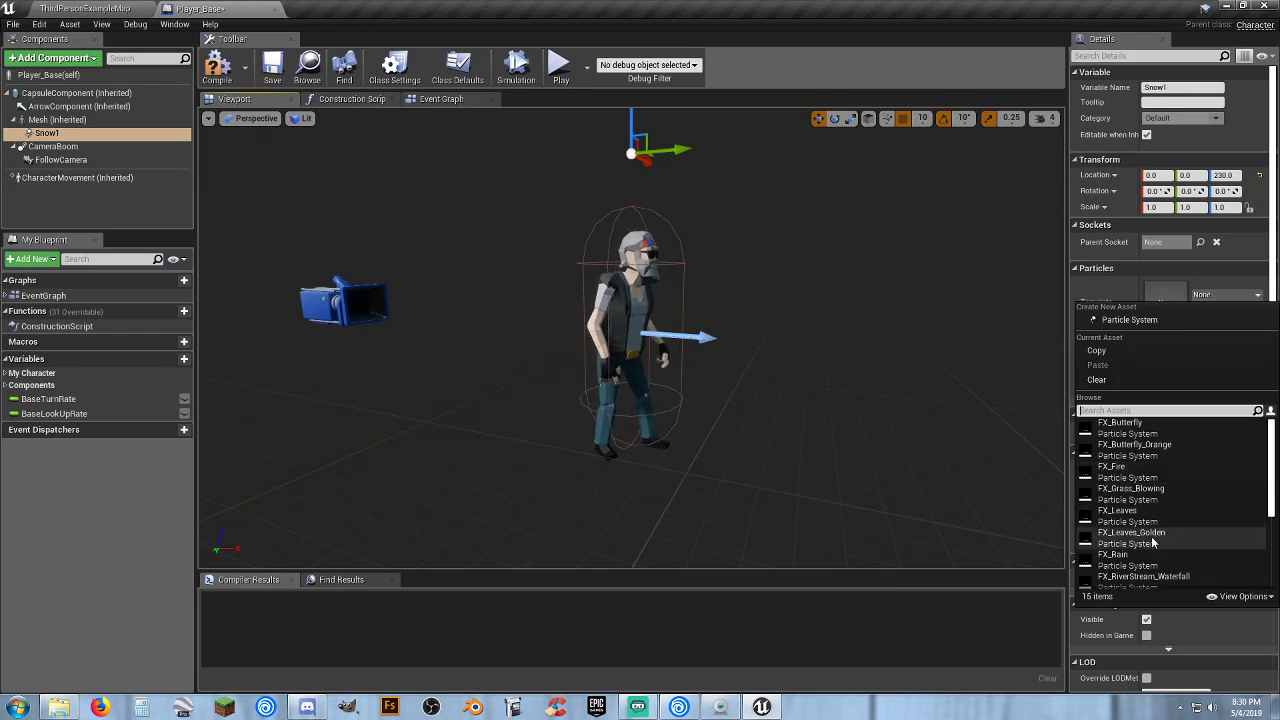
pyautogui.scroll(-2, 1165, 510)
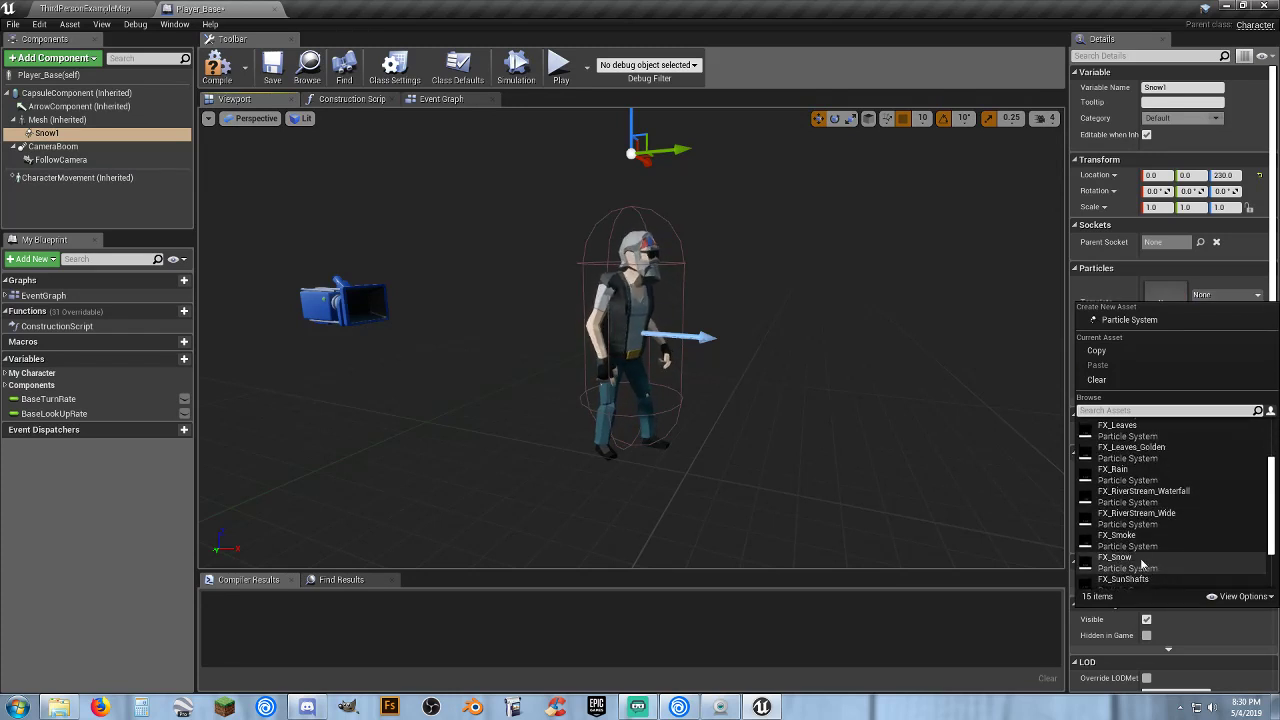
pyautogui.click(1140, 562)
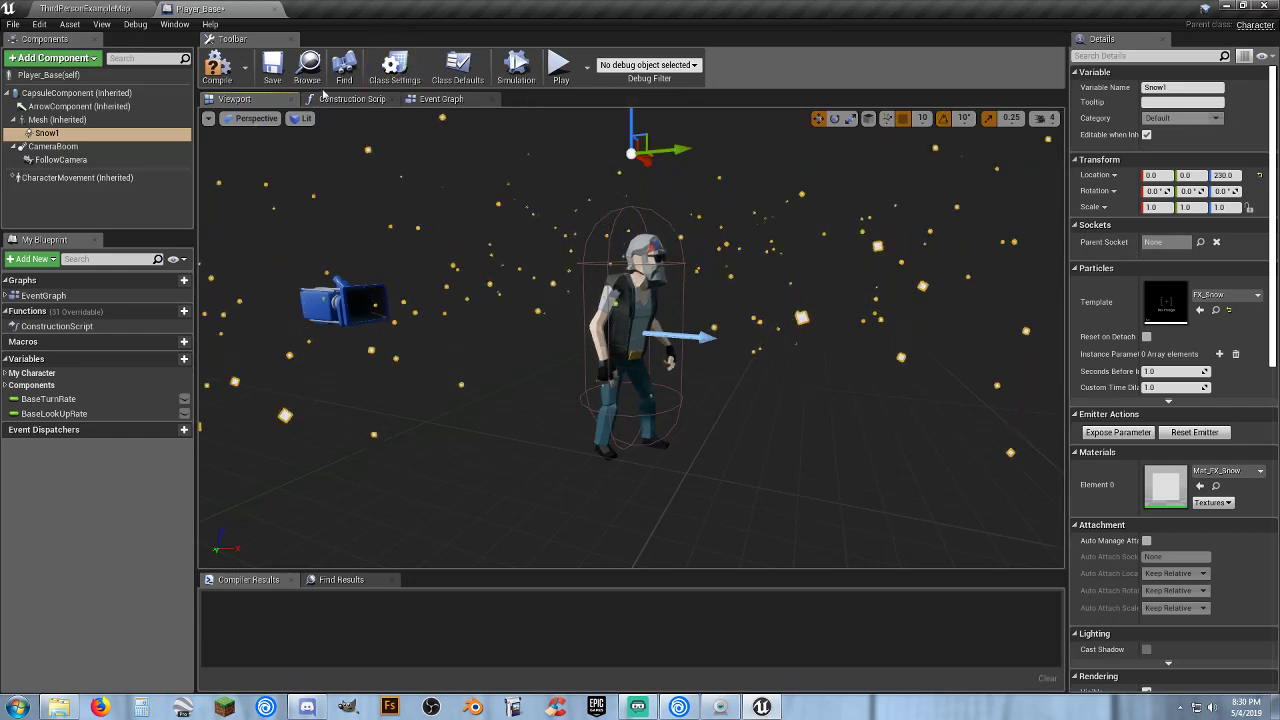
# Compile and save the Player_Base blueprint, and return to ThirdPersonExampleMap.
pyautogui.click(217, 65)
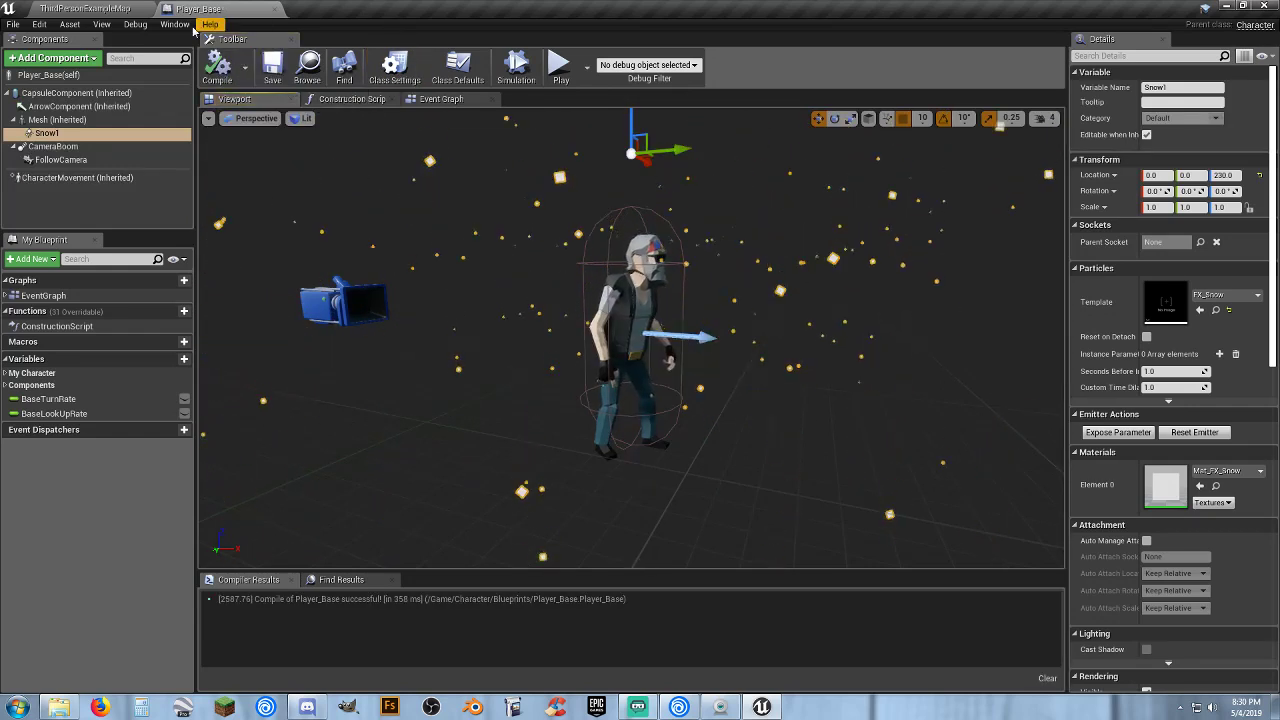
pyautogui.click(270, 68)
pyautogui.click(85, 8)
# Play-test running the character around the arena with the attached snow effect, and end the session.
pyautogui.click(645, 50)
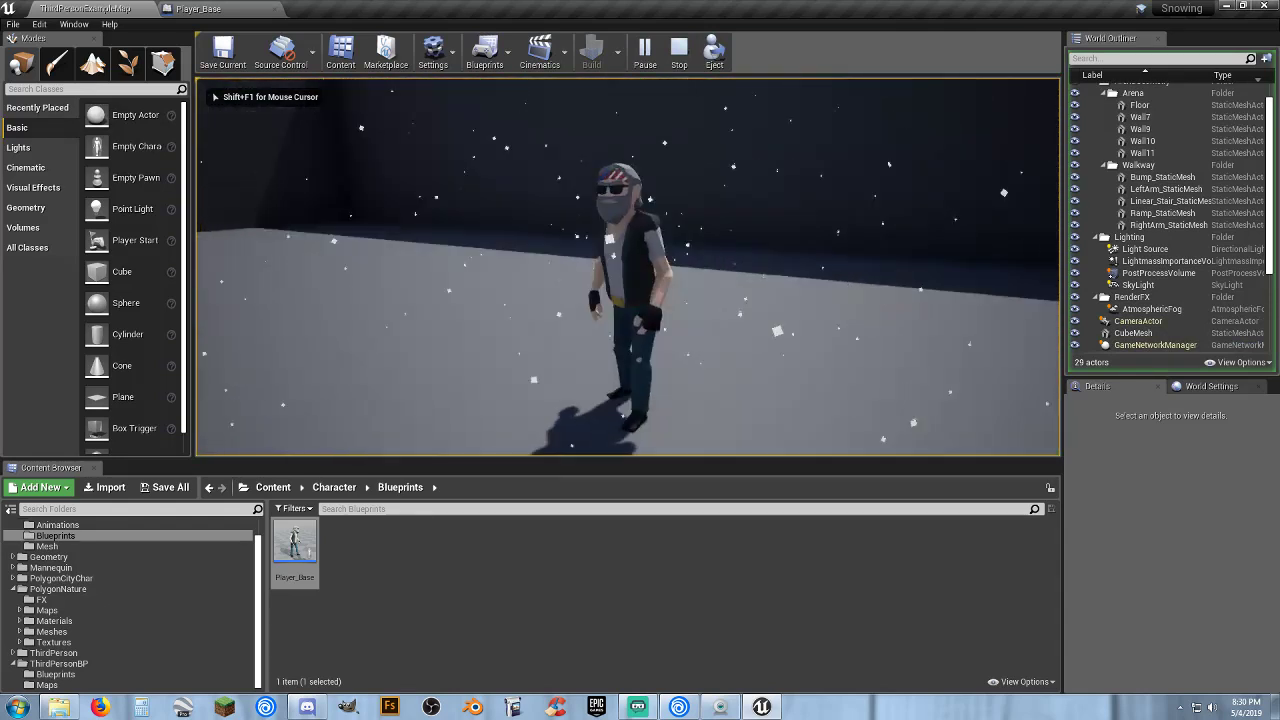
pyautogui.press('d')
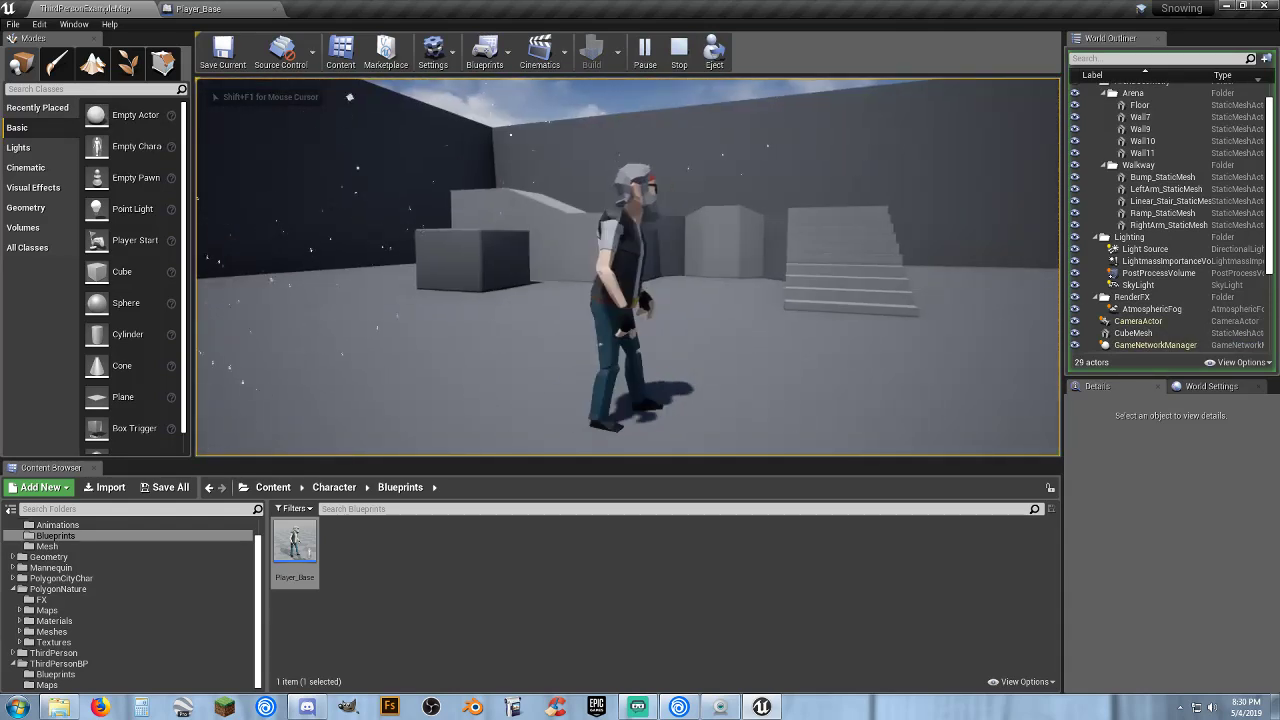
pyautogui.press('d')
pyautogui.press('w')
pyautogui.press('d')
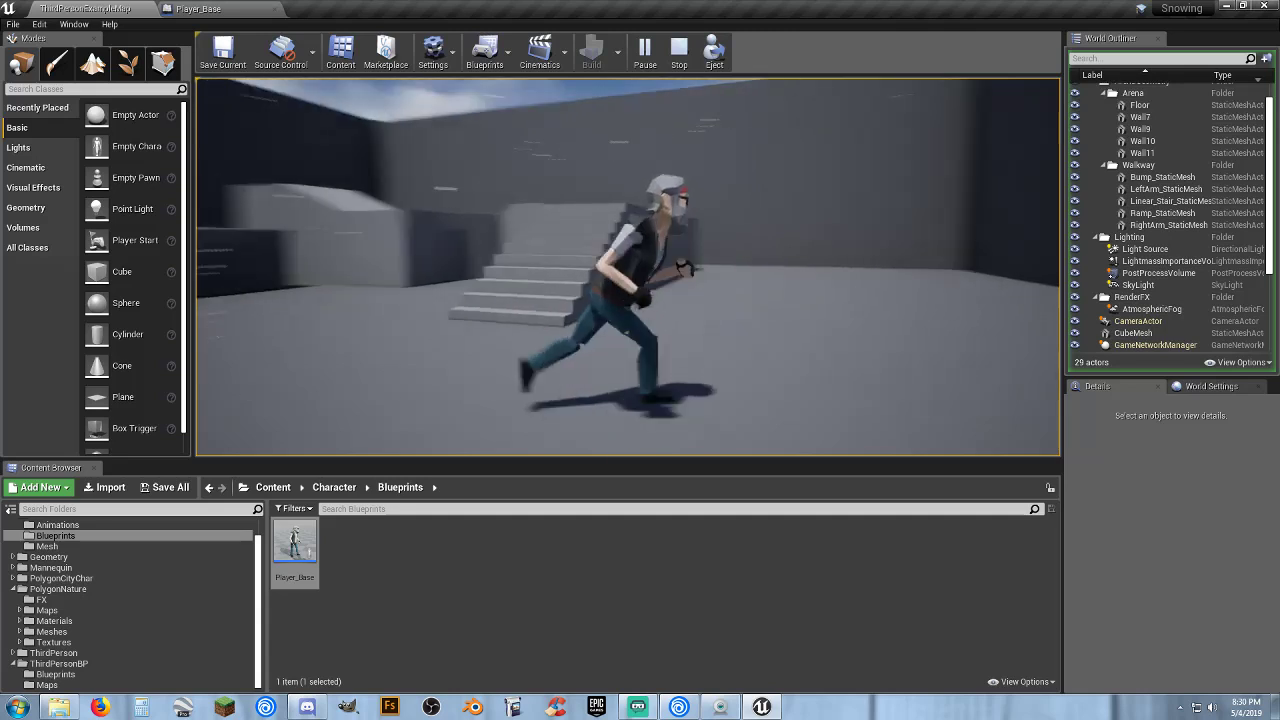
pyautogui.press('d')
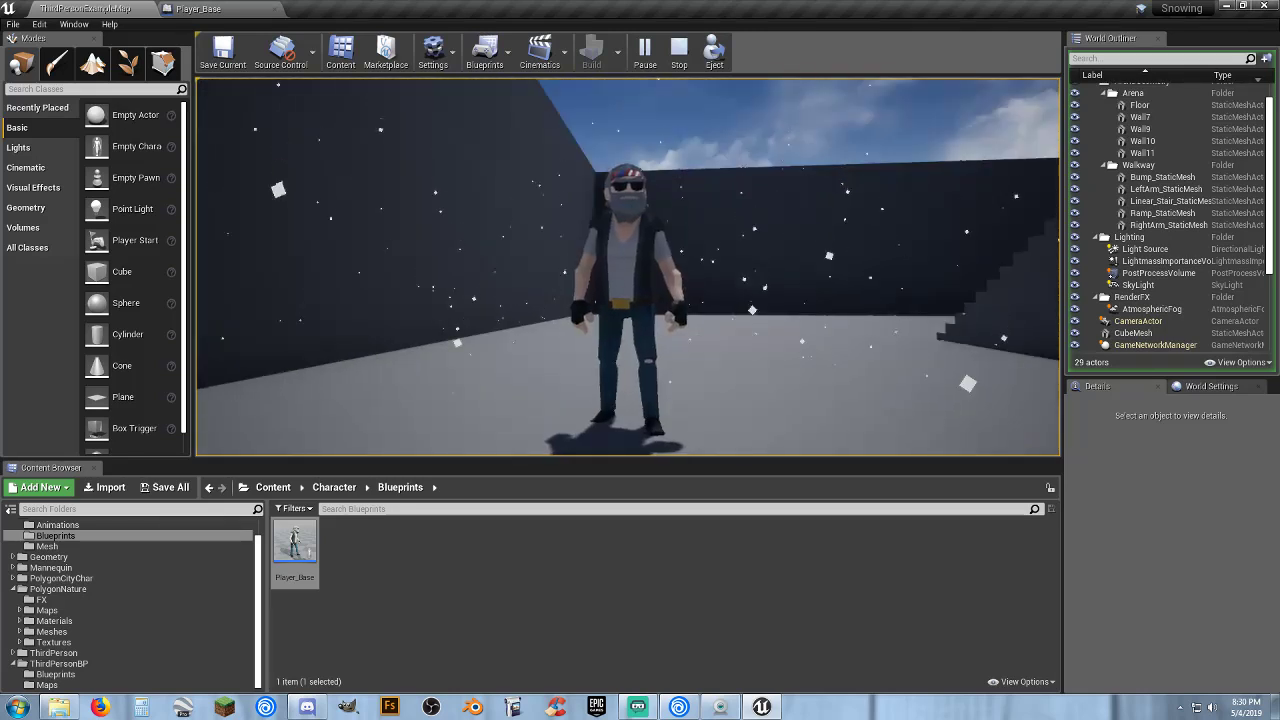
pyautogui.press('w')
pyautogui.press('a')
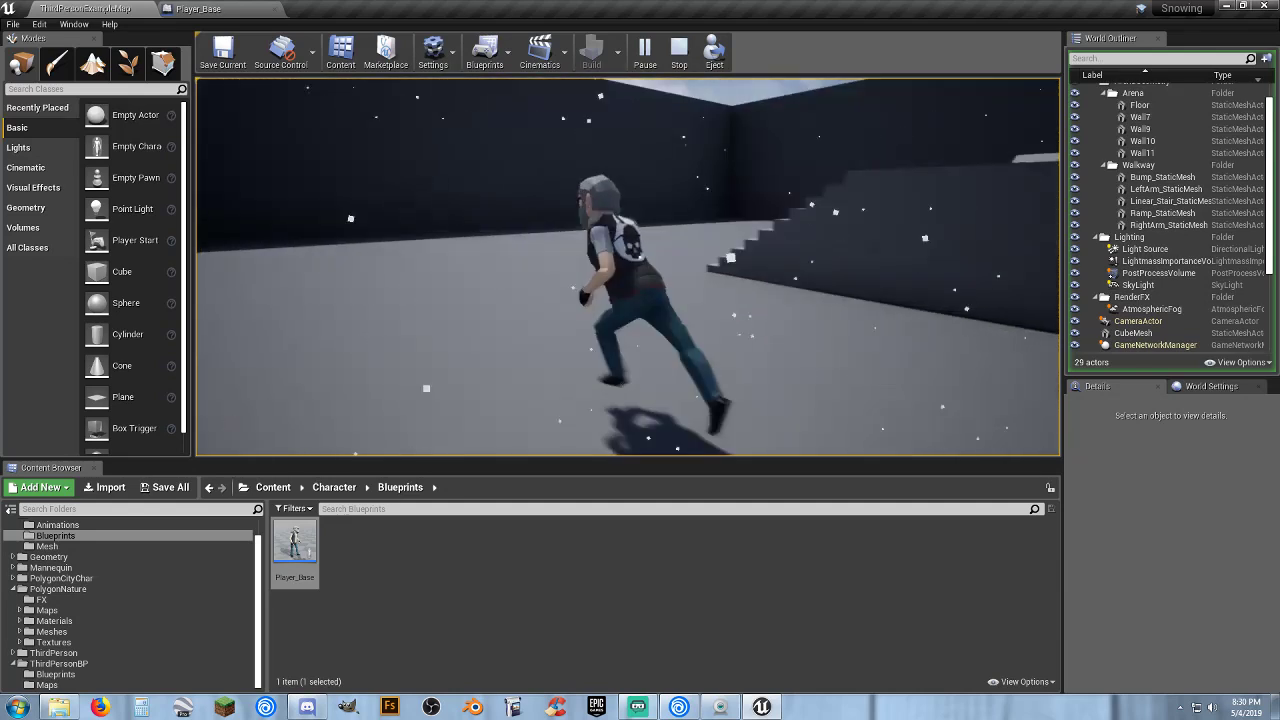
pyautogui.press('a')
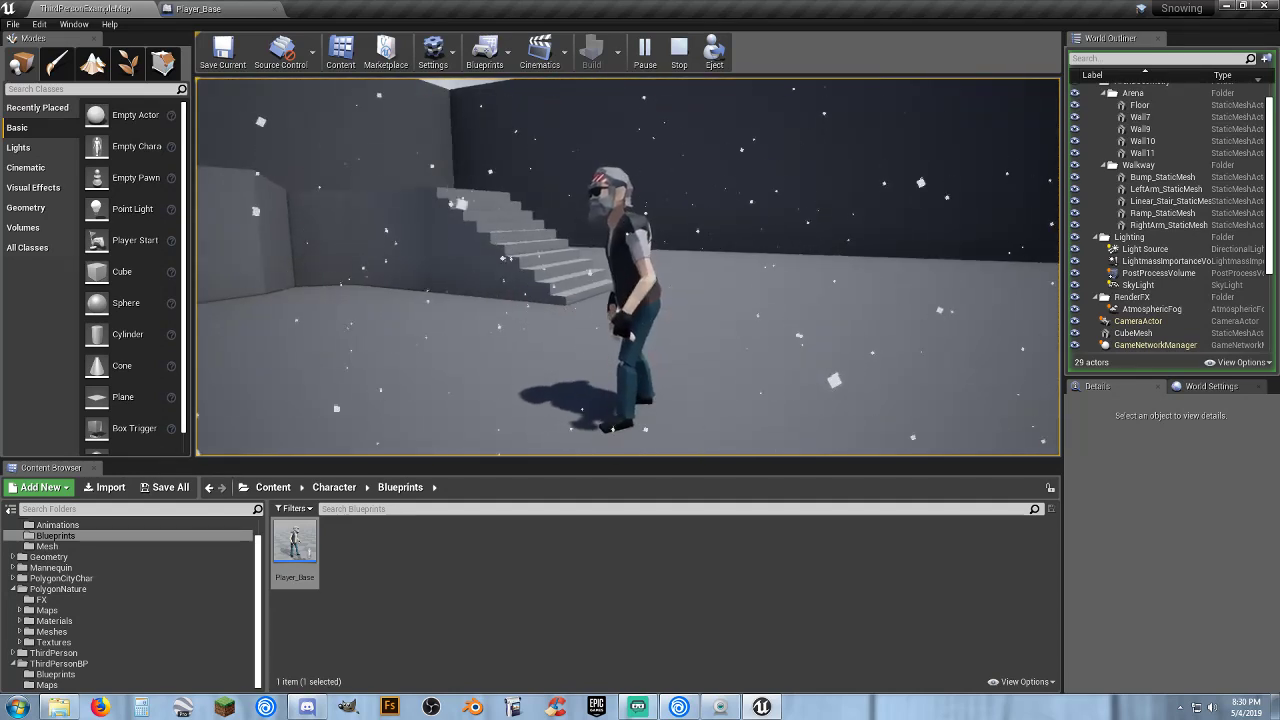
pyautogui.press('w')
pyautogui.press('d')
pyautogui.hotkey('shift', 'F1')
pyautogui.press('Escape')
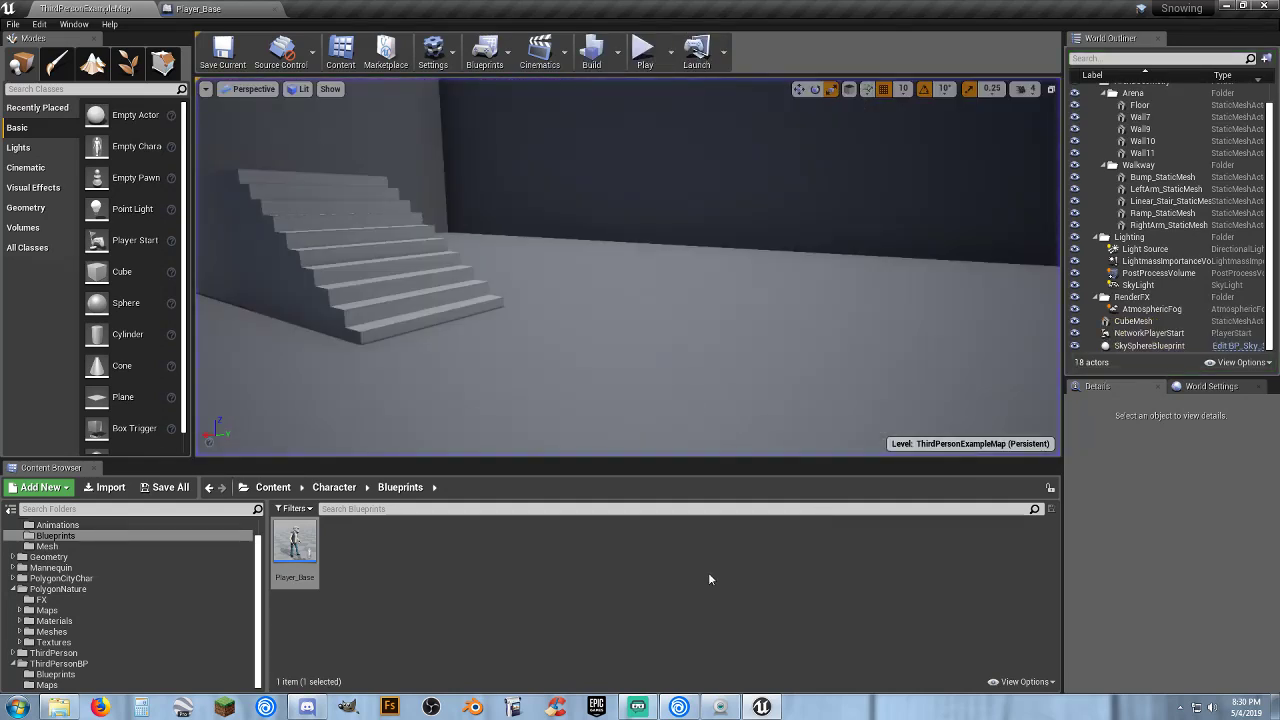
# Create a new folder named Gasgets directly under the project's Content folder.
pyautogui.click(708, 572)
pyautogui.scroll(2, 45, 590)
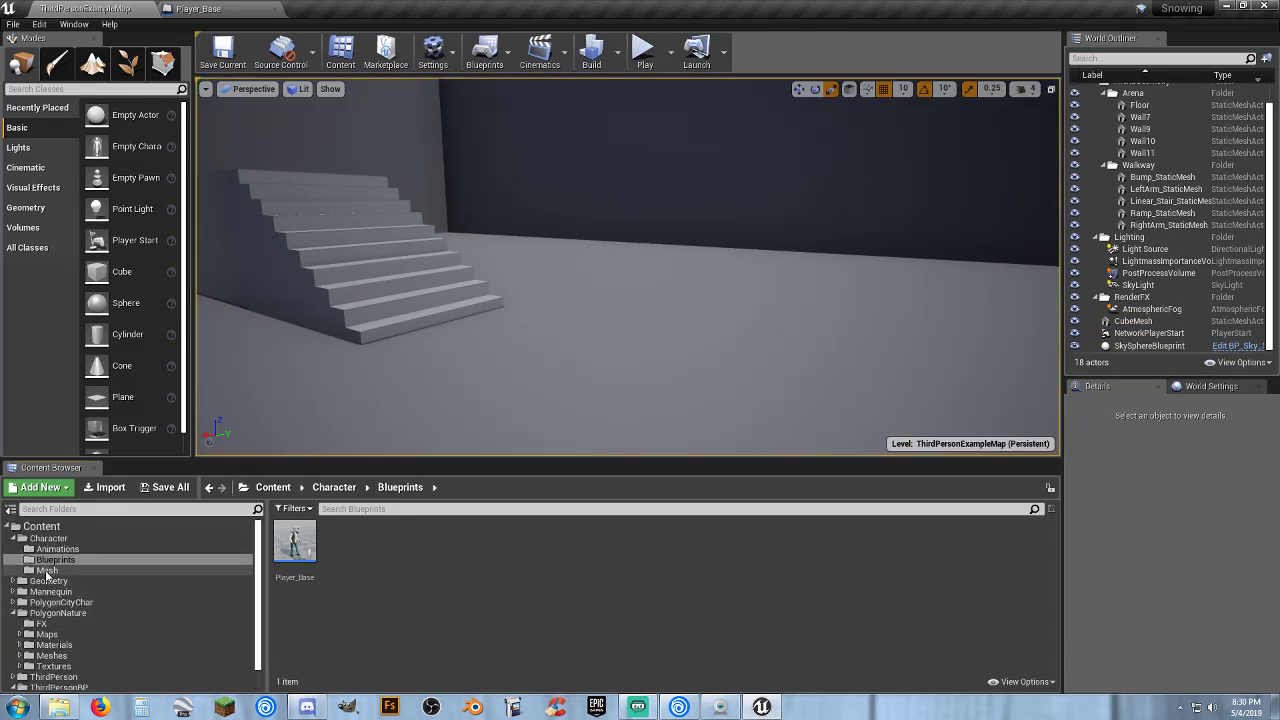
pyautogui.click(48, 538)
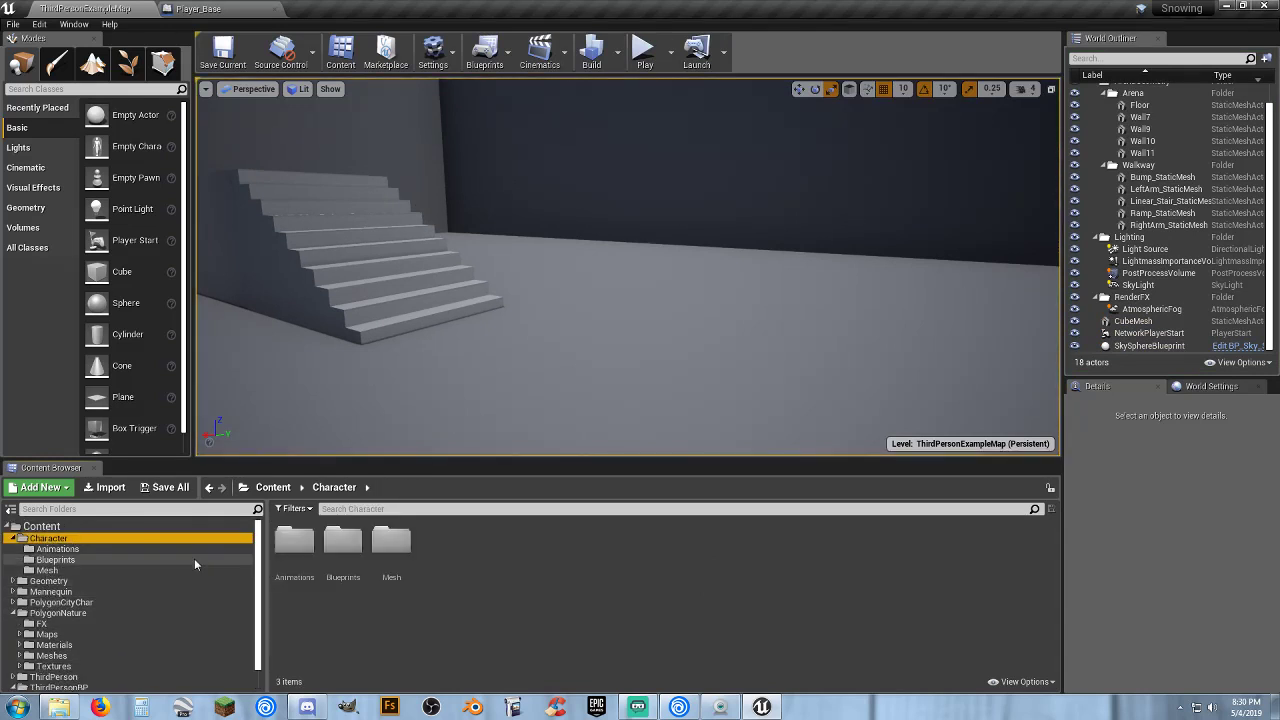
pyautogui.click(45, 526)
pyautogui.rightClick(626, 575)
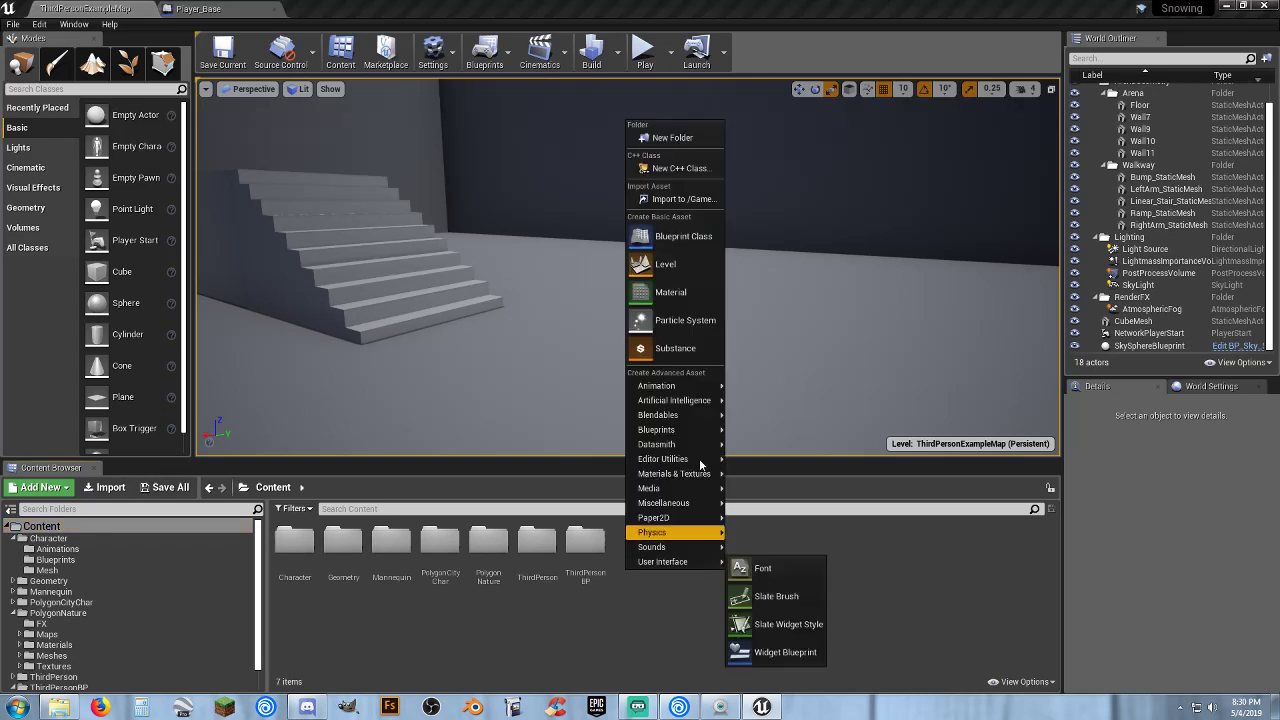
pyautogui.click(702, 138)
pyautogui.write('Gasgets')
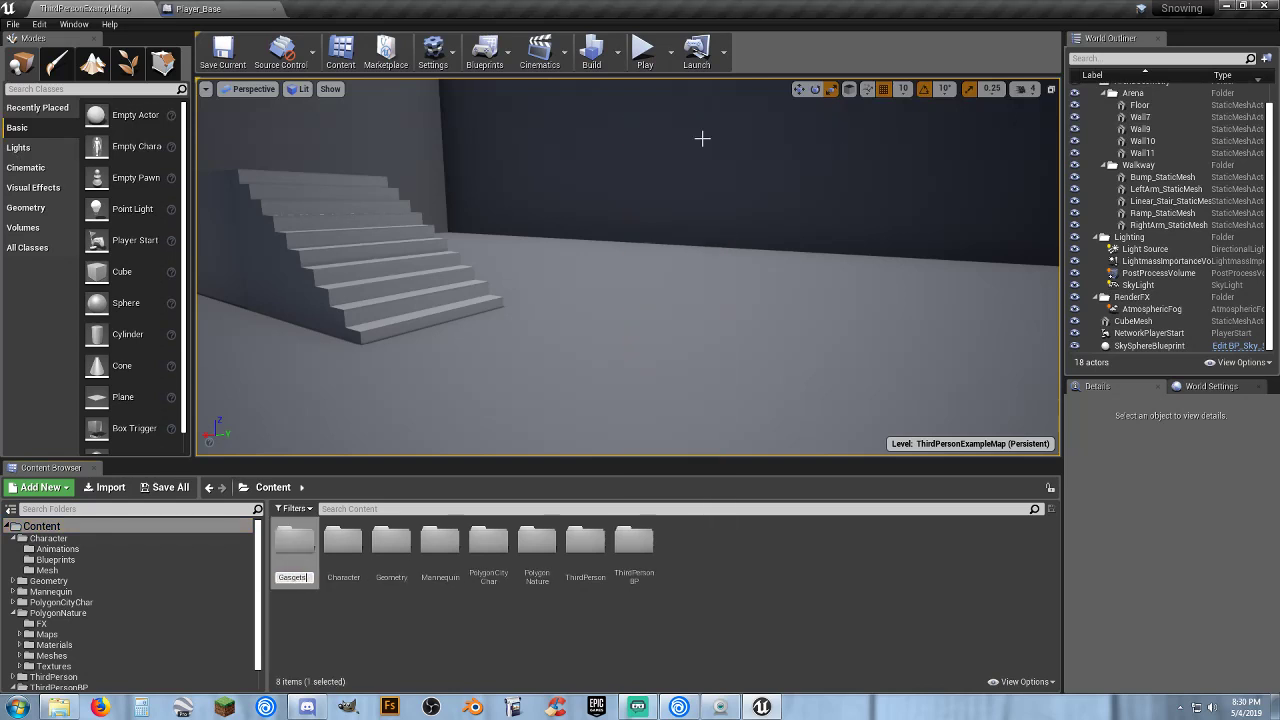
pyautogui.press('Return')
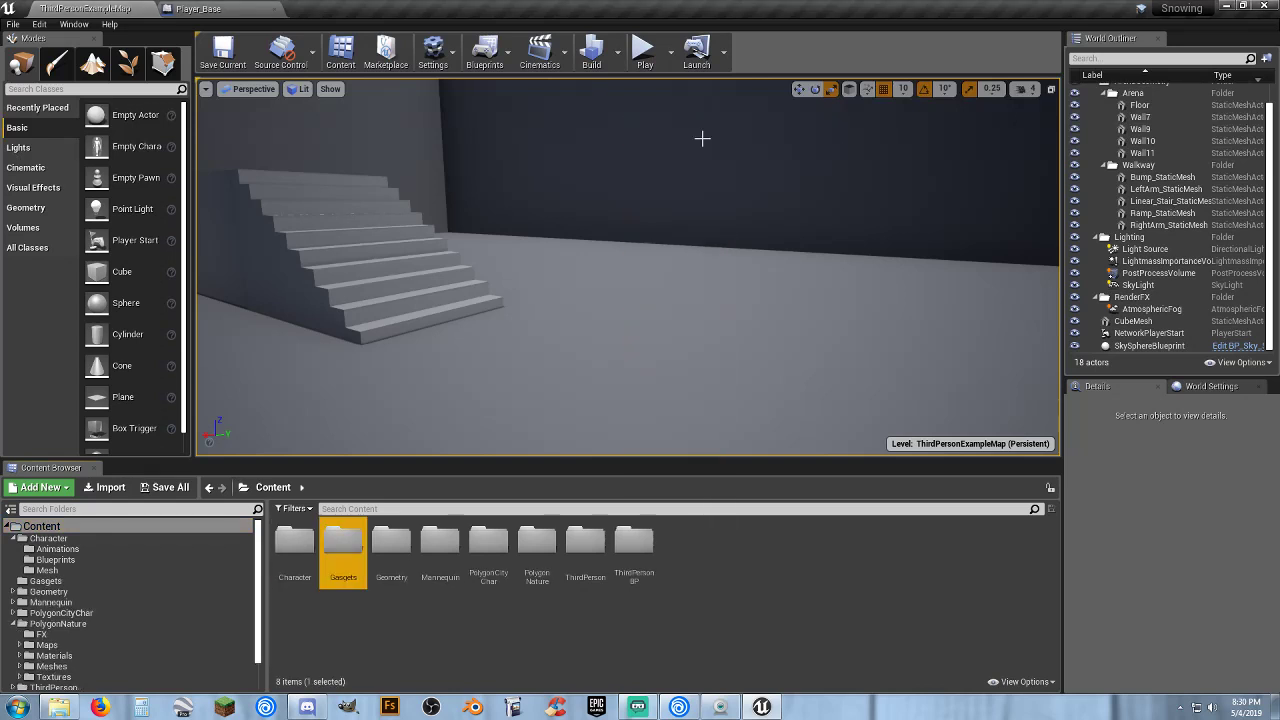
pyautogui.press('Return')
# Copy FX_Snow from the PolygonNature FX folder into Gasgets and show the Gasgets folder's contents.
pyautogui.click(55, 634)
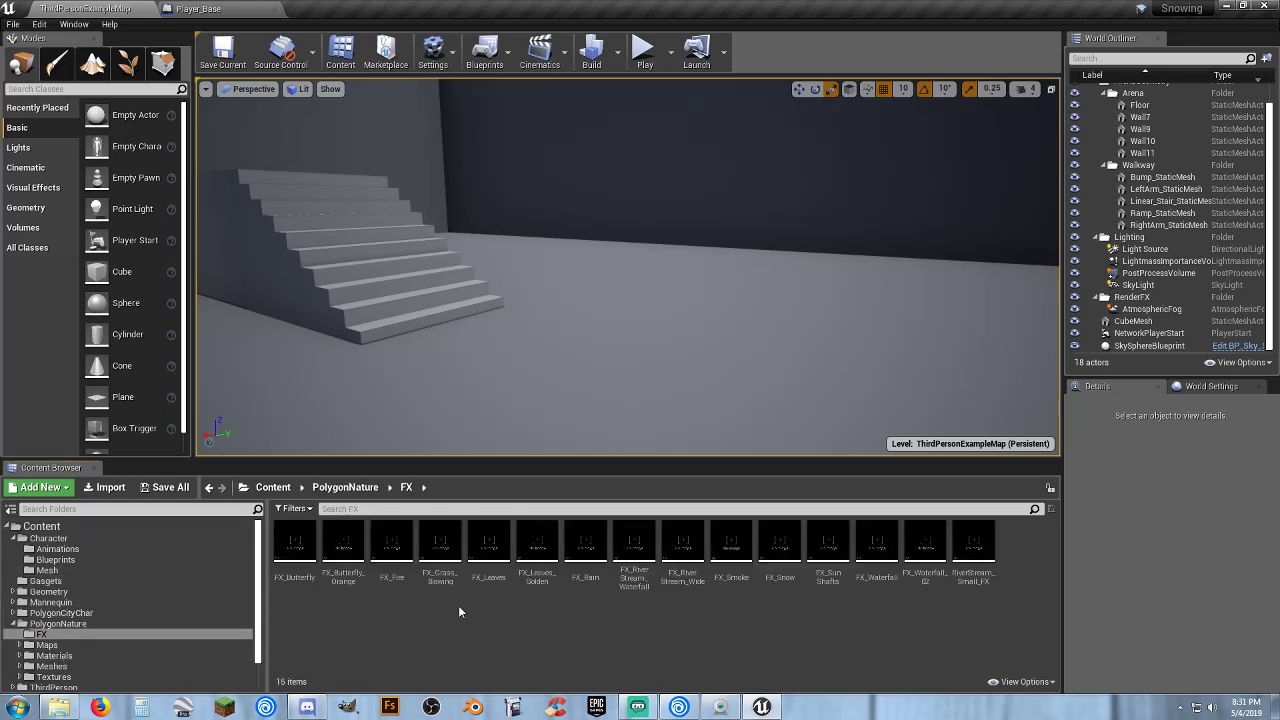
pyautogui.moveTo(779, 548); pyautogui.dragTo(74, 584)
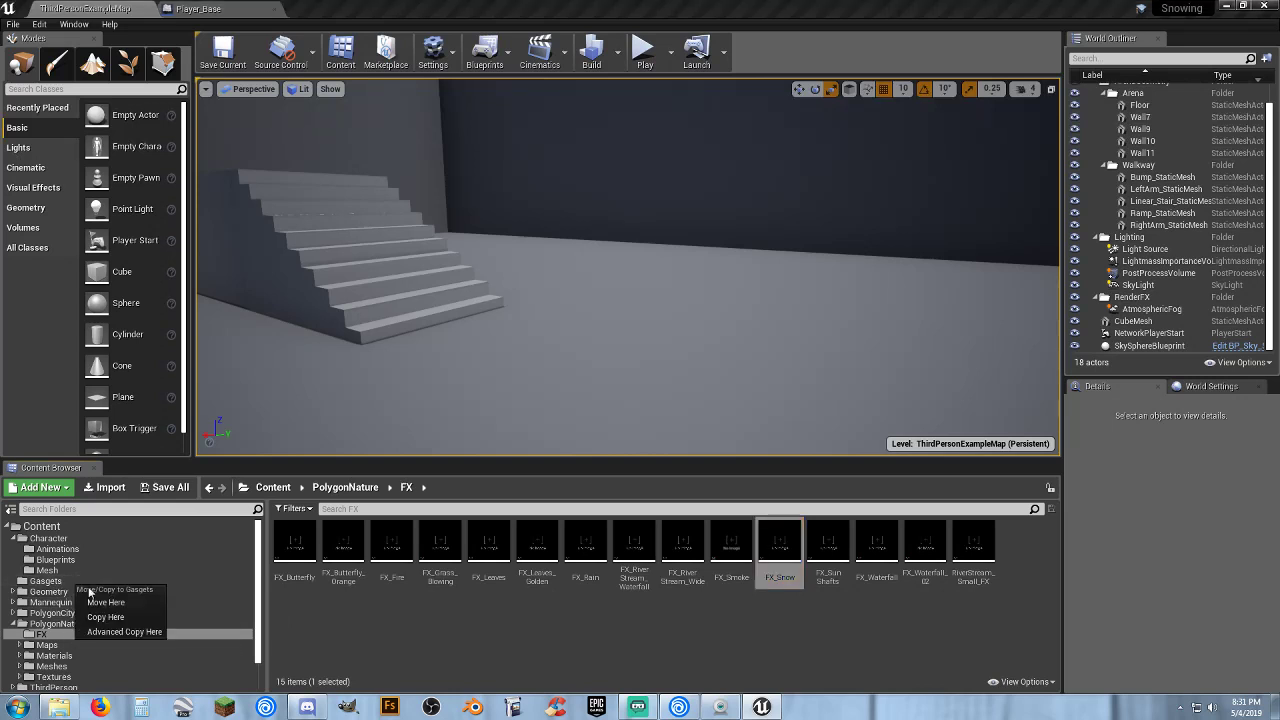
pyautogui.click(115, 614)
pyautogui.click(63, 582)
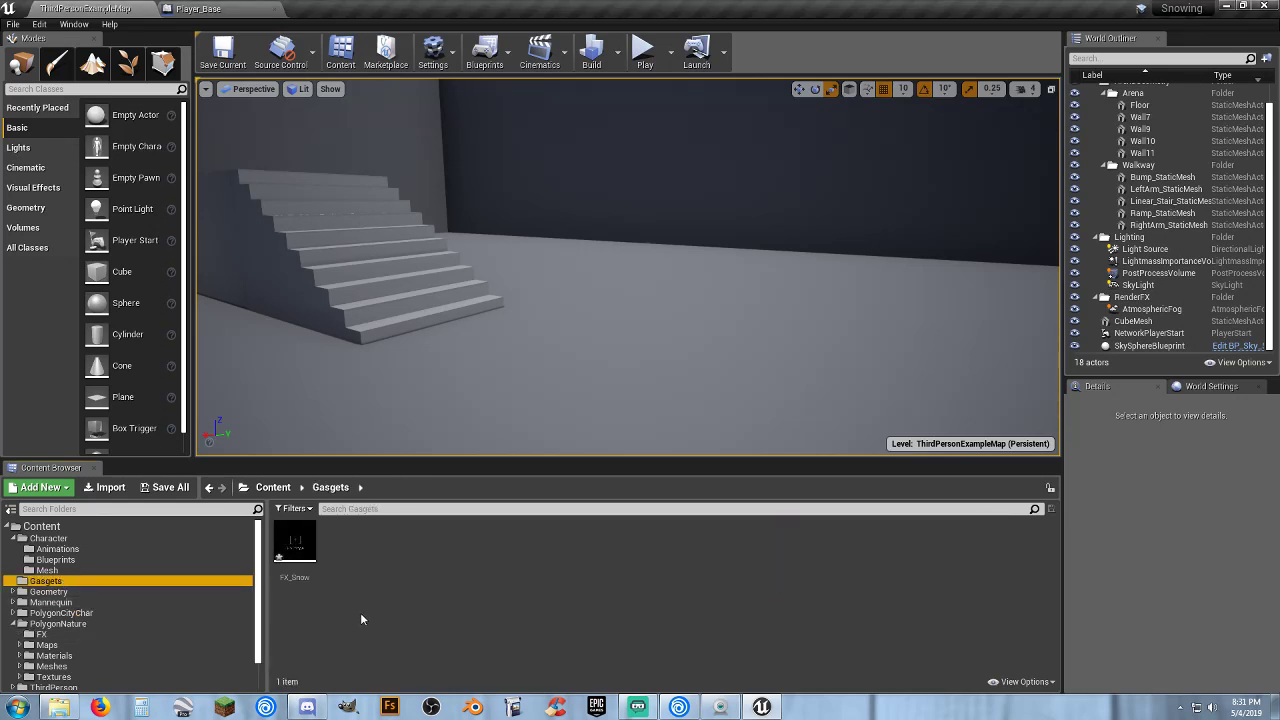
pyautogui.doubleClick(310, 562)
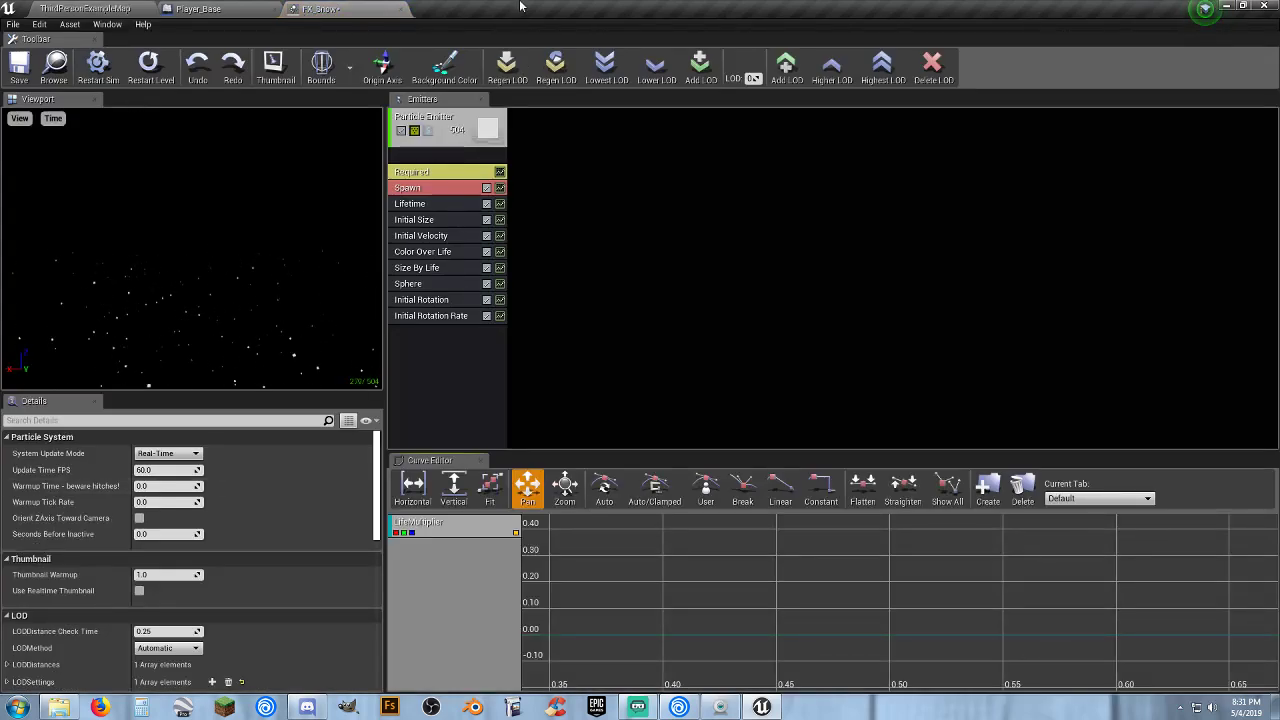
pyautogui.click(403, 9)
pyautogui.click(98, 8)
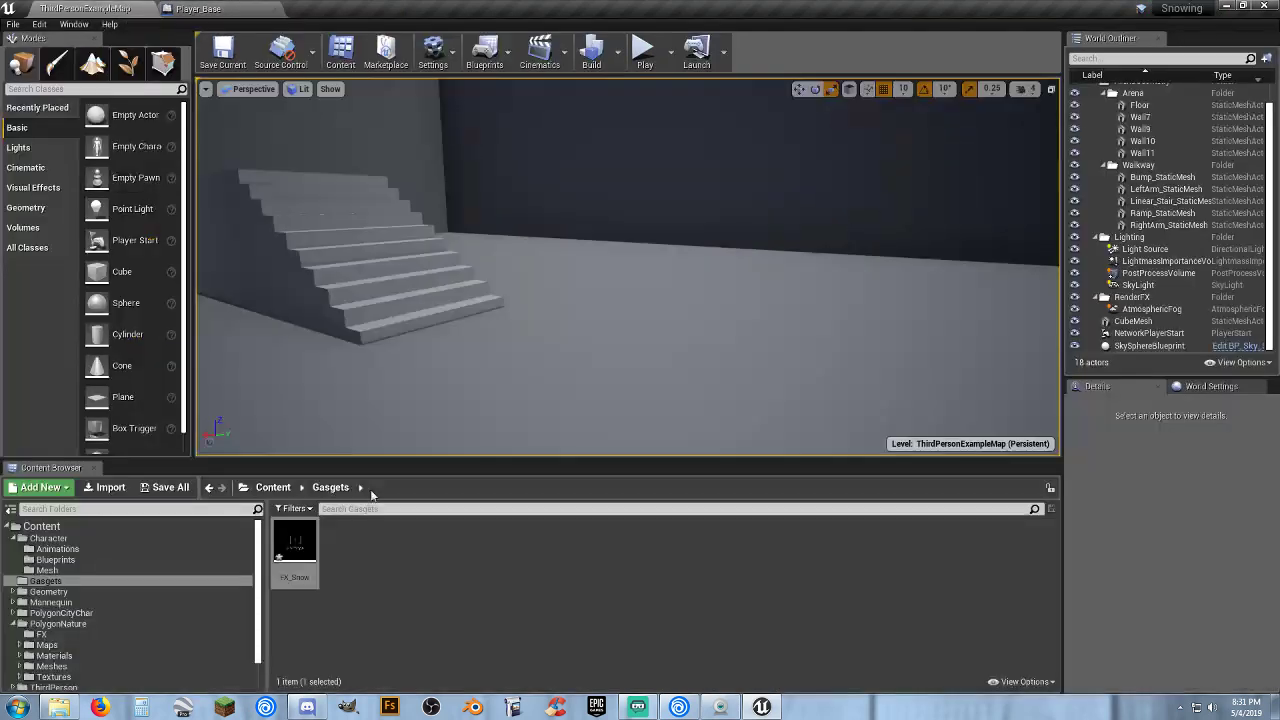
# Rename the copied FX_Snow particle system in the Gasgets folder as FX_Snow2.
pyautogui.click(301, 578)
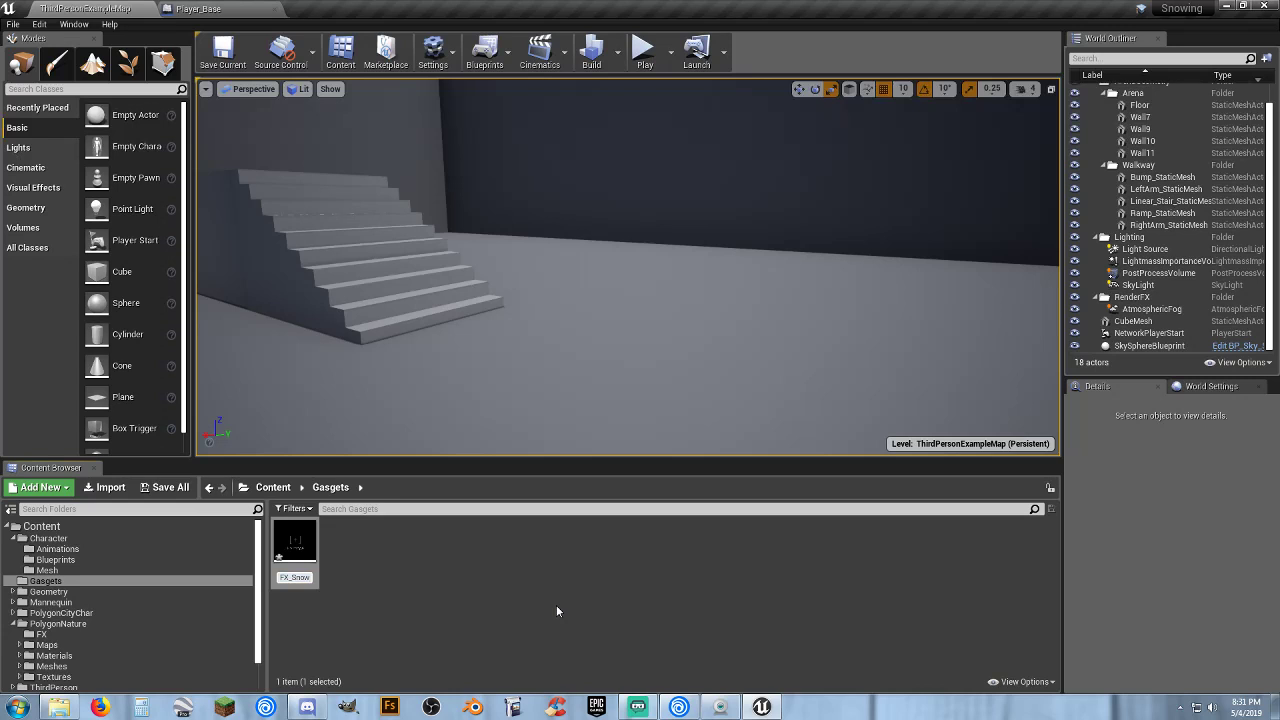
pyautogui.write('2')
pyautogui.press('Return')
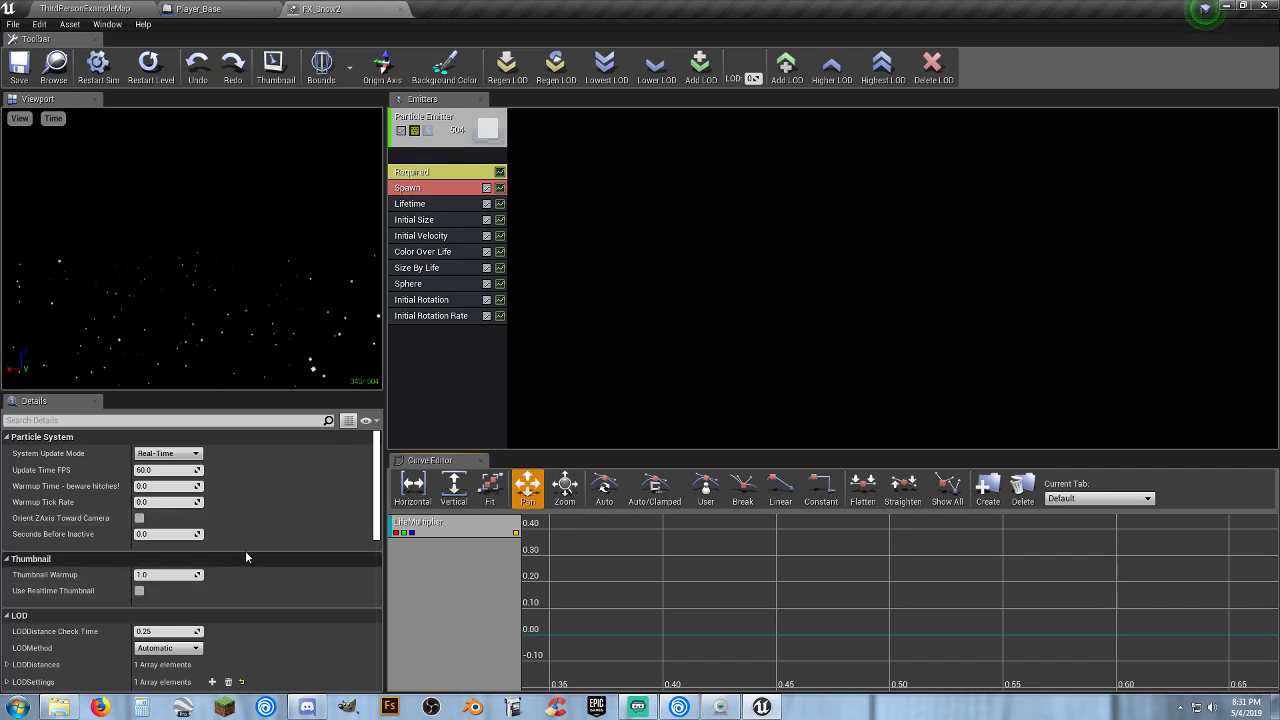
# Examine the FX_Snow2 emitter's general properties and its Required, Spawn, Lifetime, Initial Size and Initial Velocity modules, including the spawn Rate and Rate Scale.
pyautogui.click(427, 172)
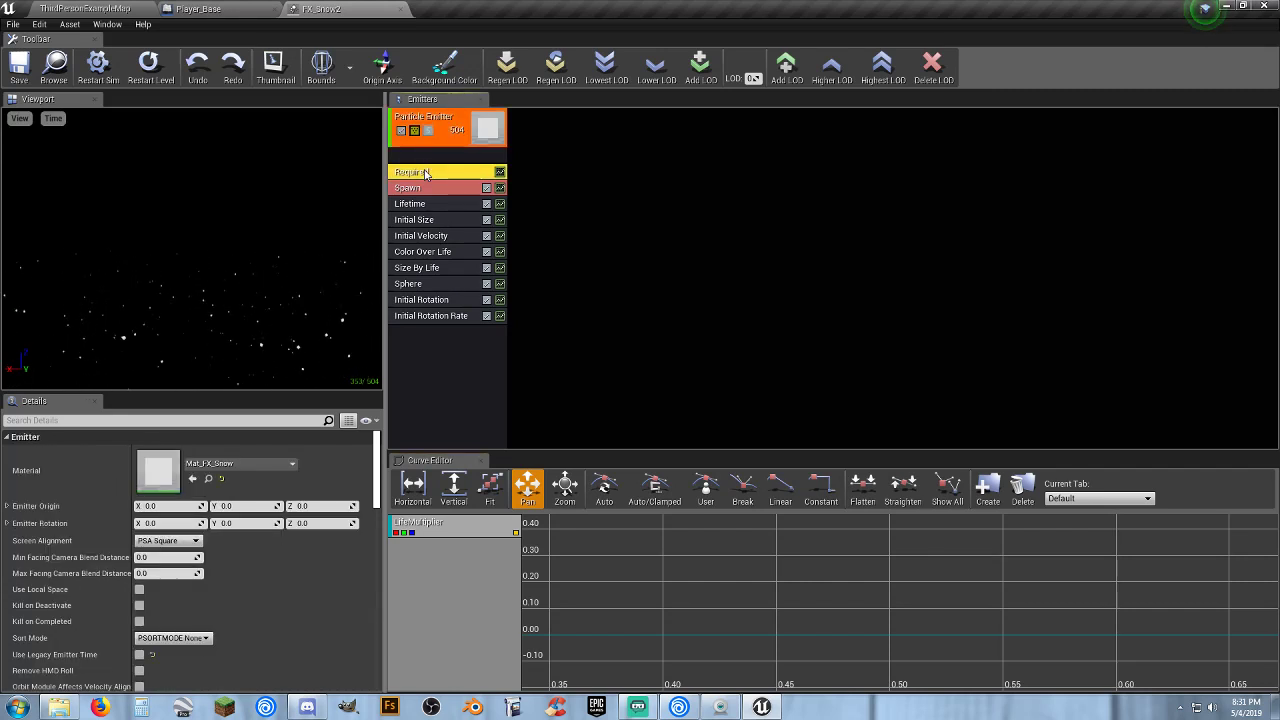
pyautogui.click(422, 190)
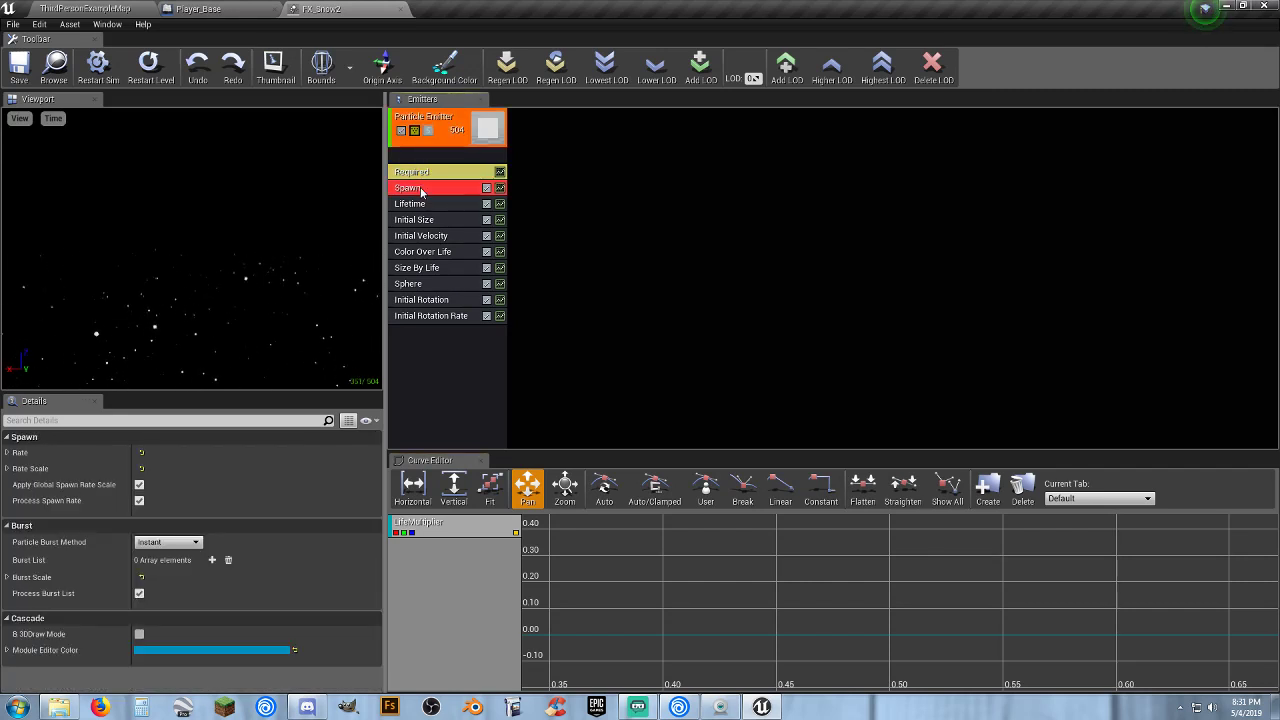
pyautogui.click(7, 453)
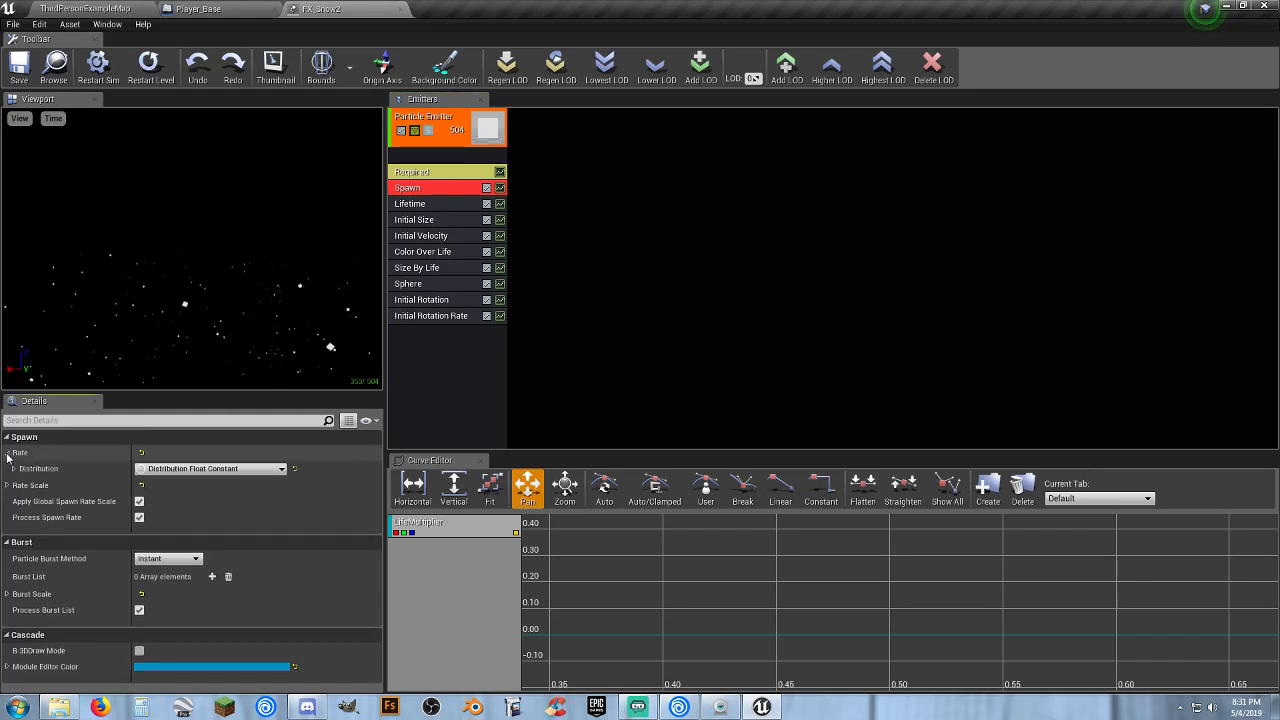
pyautogui.click(7, 453)
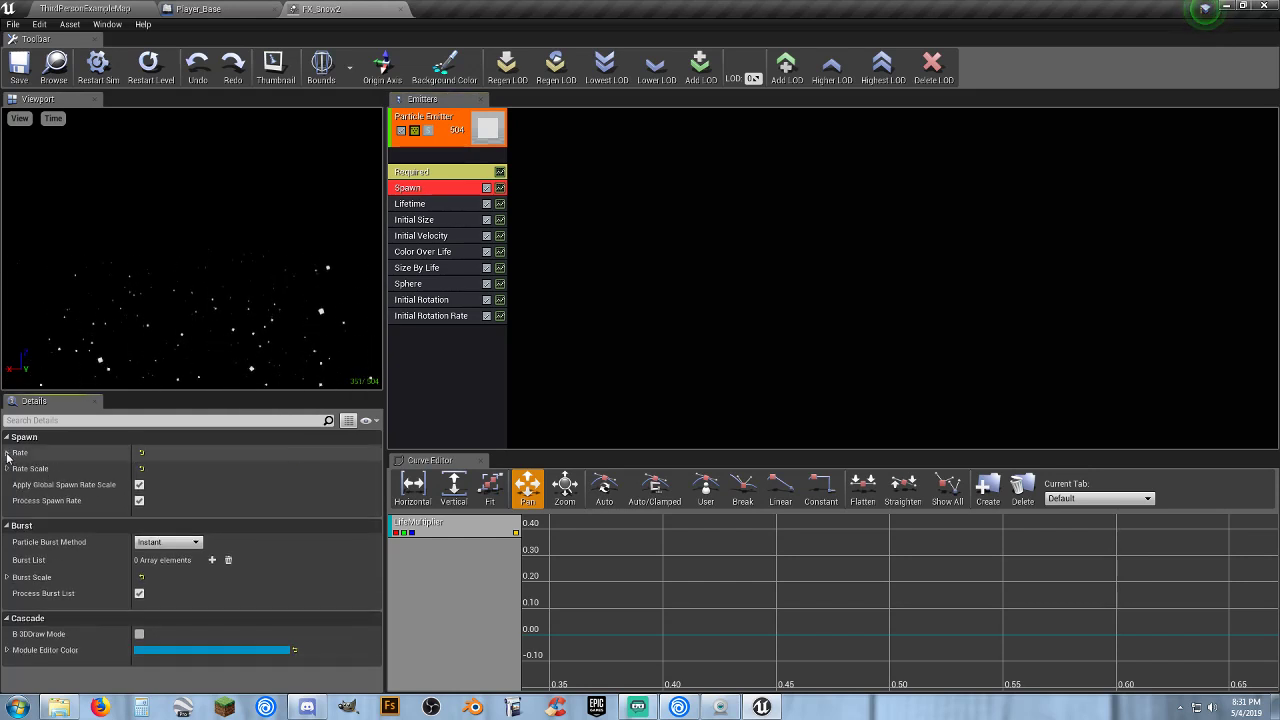
pyautogui.click(8, 469)
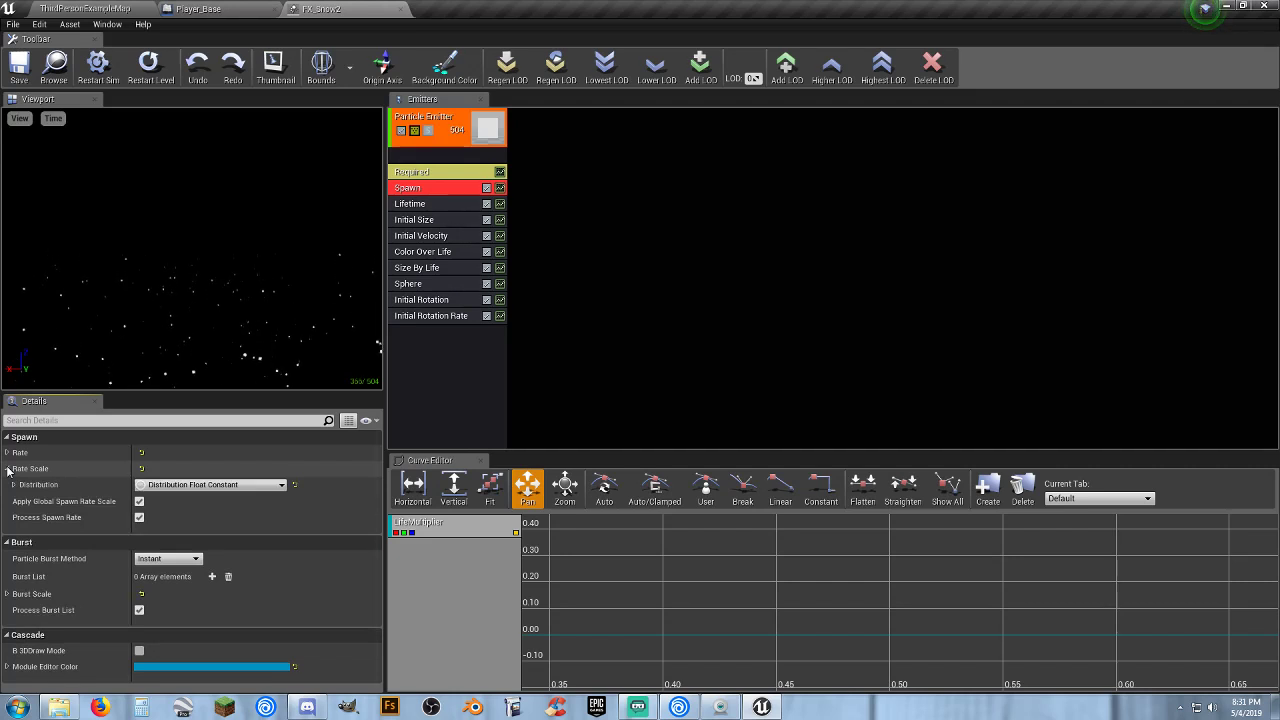
pyautogui.click(8, 469)
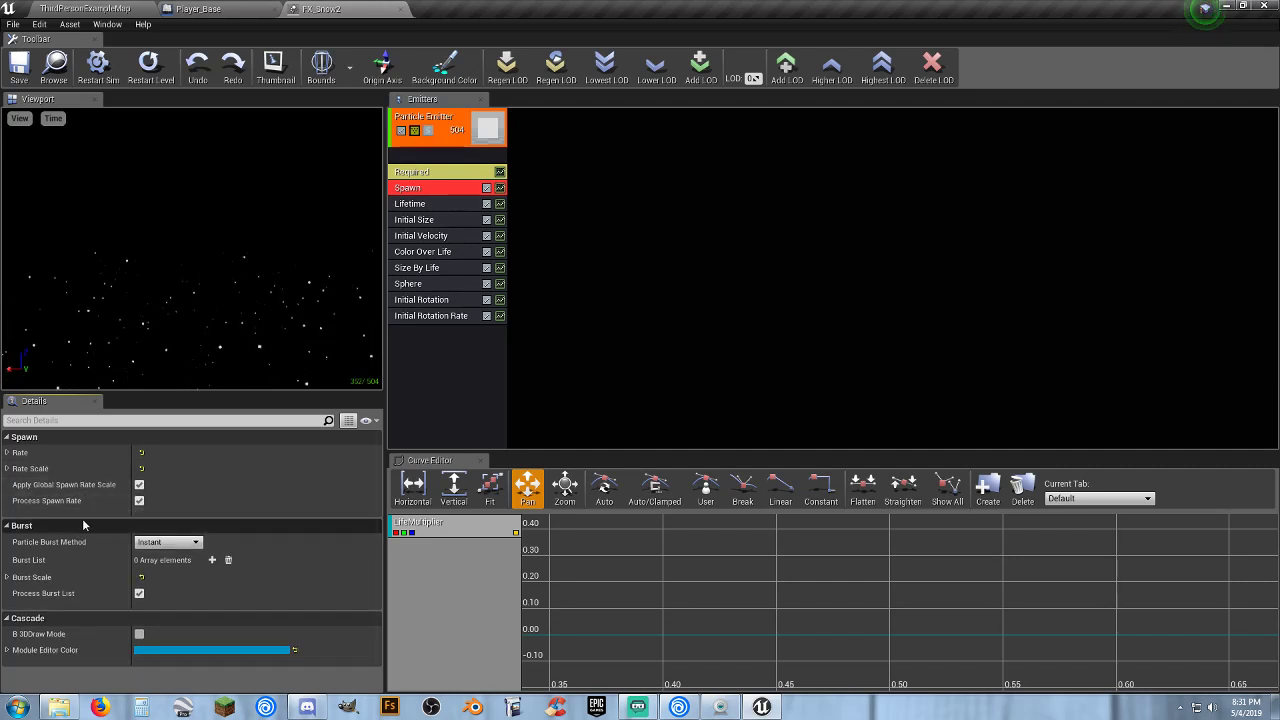
pyautogui.click(417, 206)
pyautogui.click(412, 221)
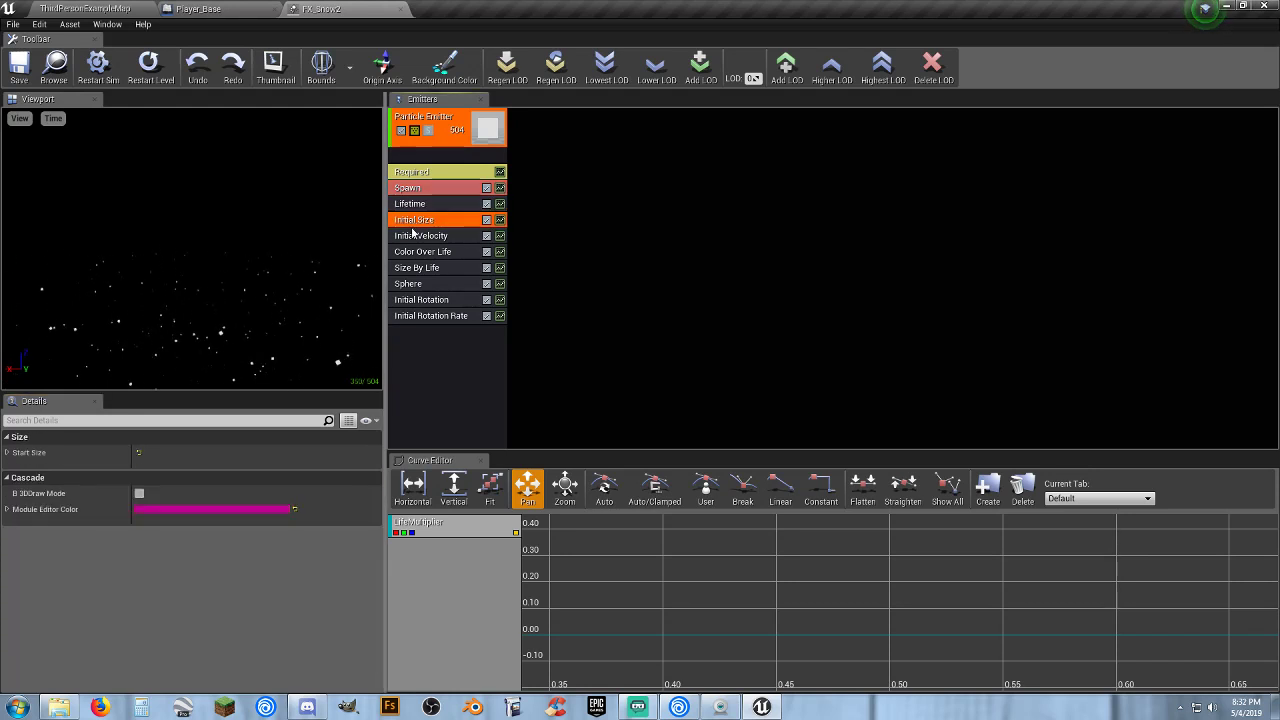
pyautogui.click(414, 236)
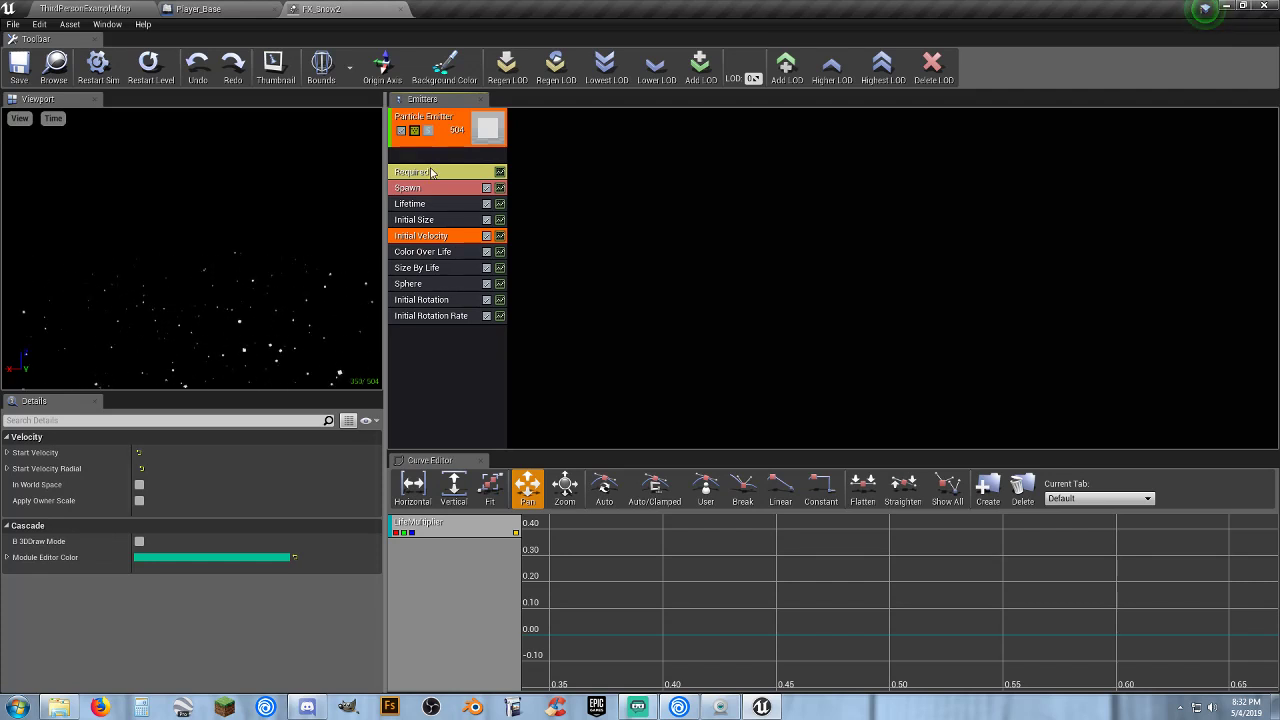
pyautogui.click(461, 162)
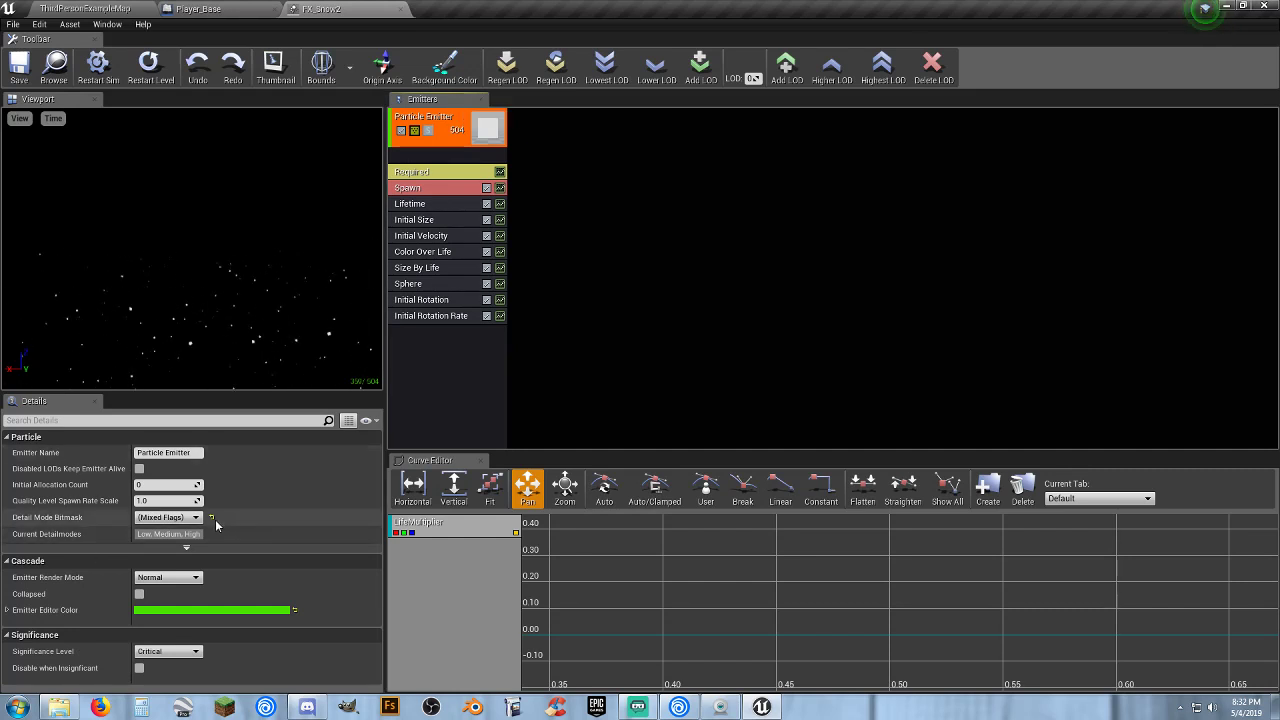
# Examine FX_Snow2's overall particle system properties, from update mode and LOD through Bounds, Delay and Performance to Occlusion and Materials.
pyautogui.click(512, 400)
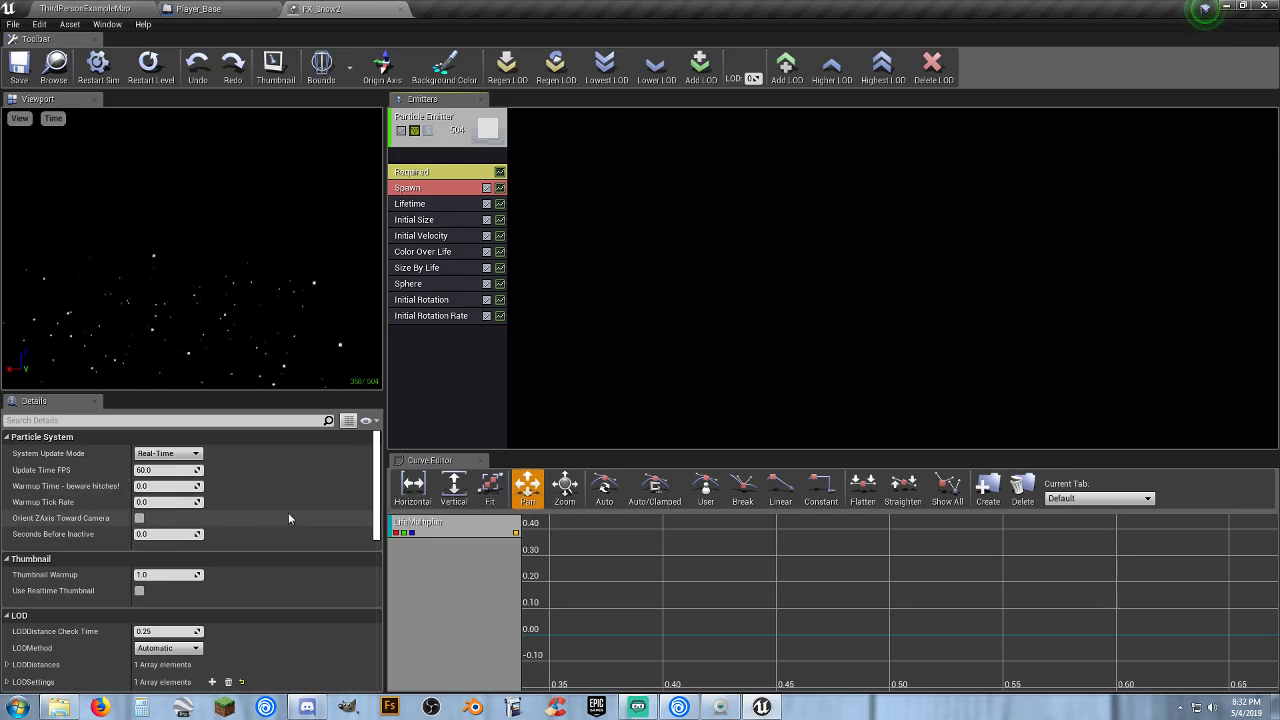
pyautogui.scroll(-2, 258, 507)
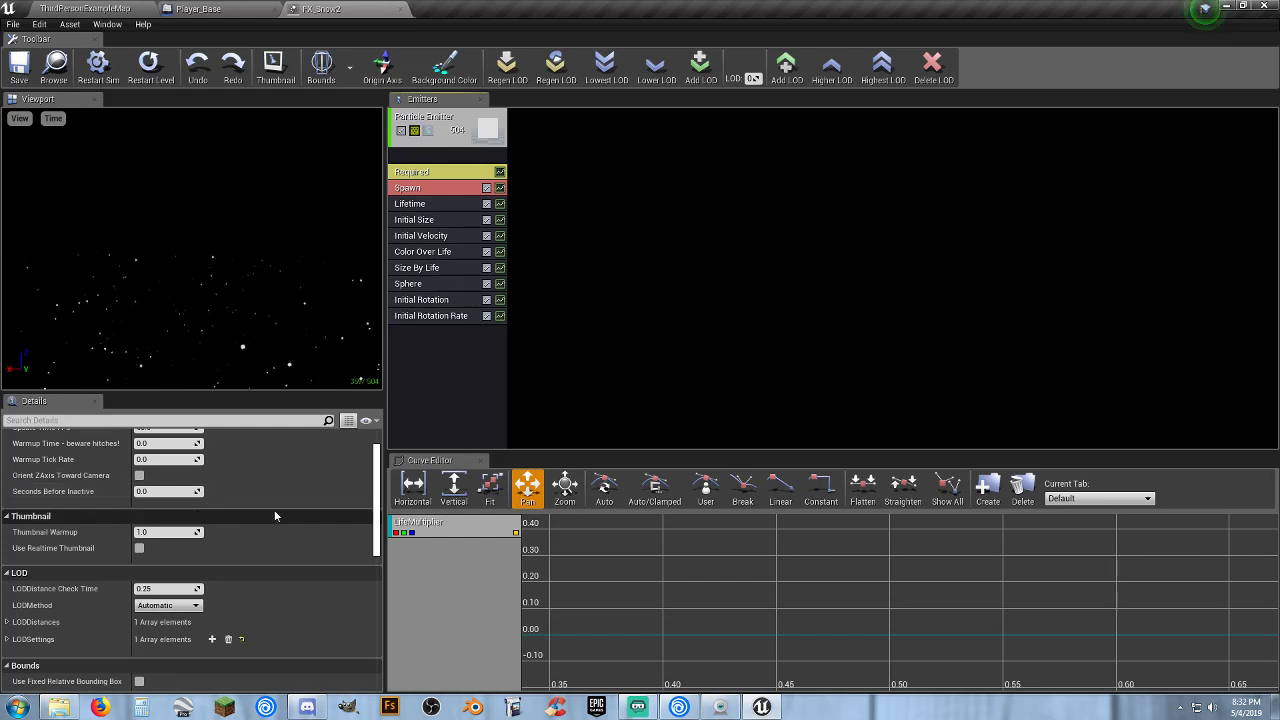
pyautogui.scroll(-8, 275, 516)
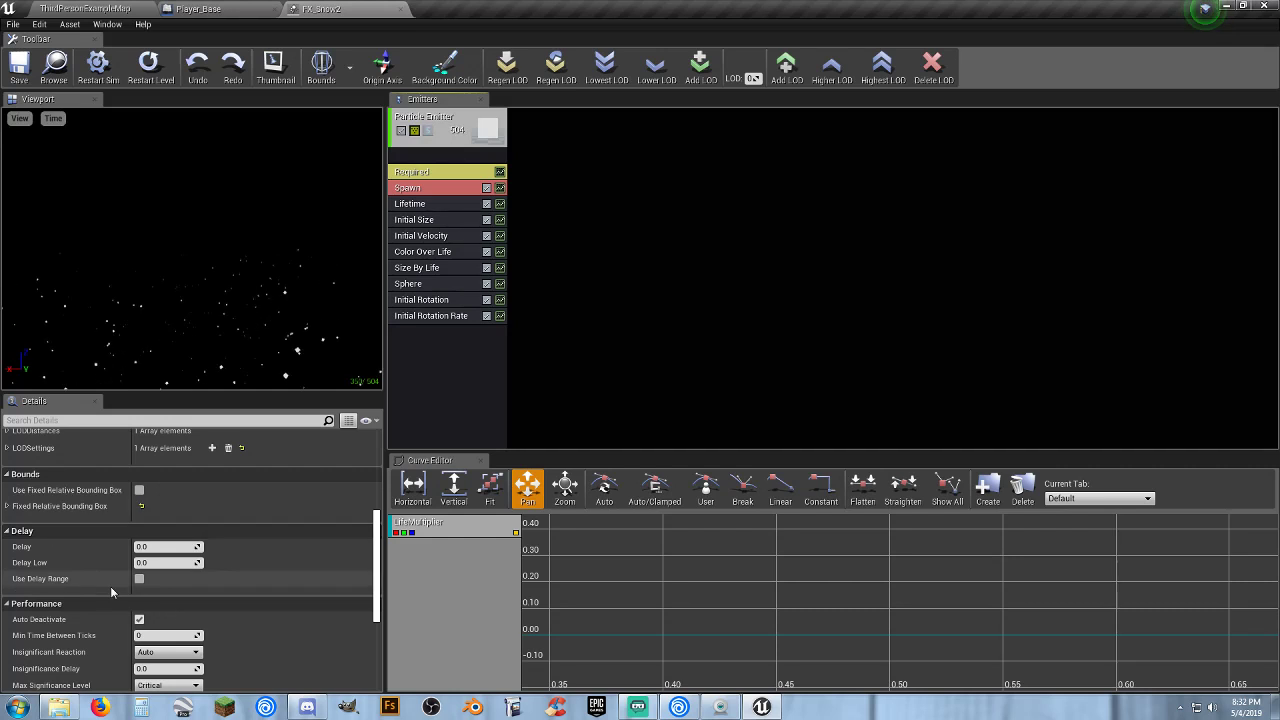
pyautogui.scroll(-4, 94, 584)
pyautogui.scroll(-1, 101, 586)
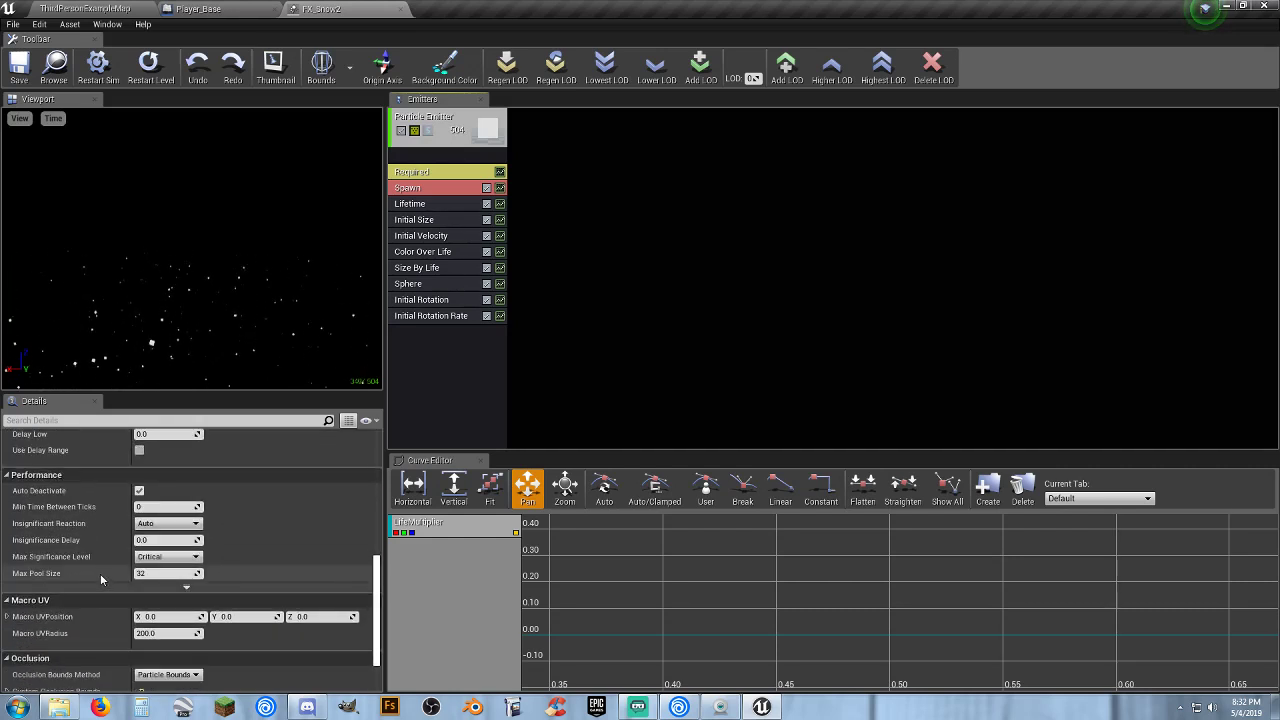
pyautogui.scroll(-1, 100, 573)
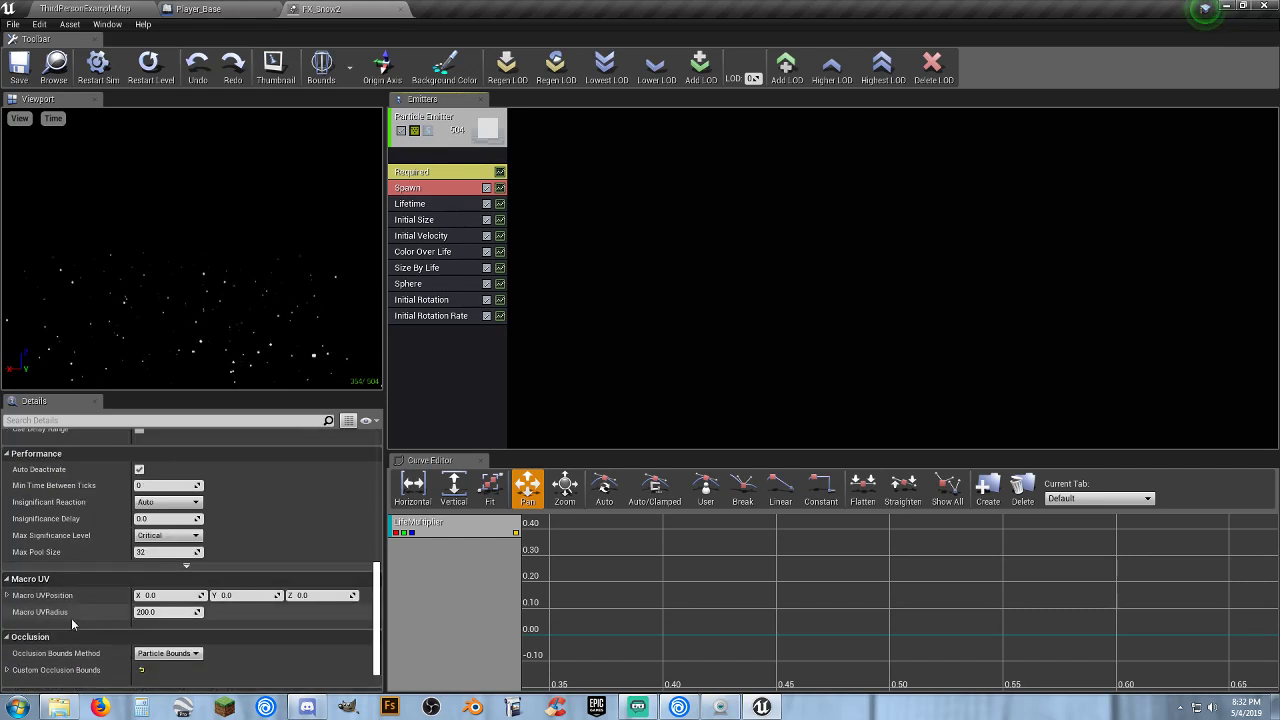
pyautogui.scroll(-2, 106, 602)
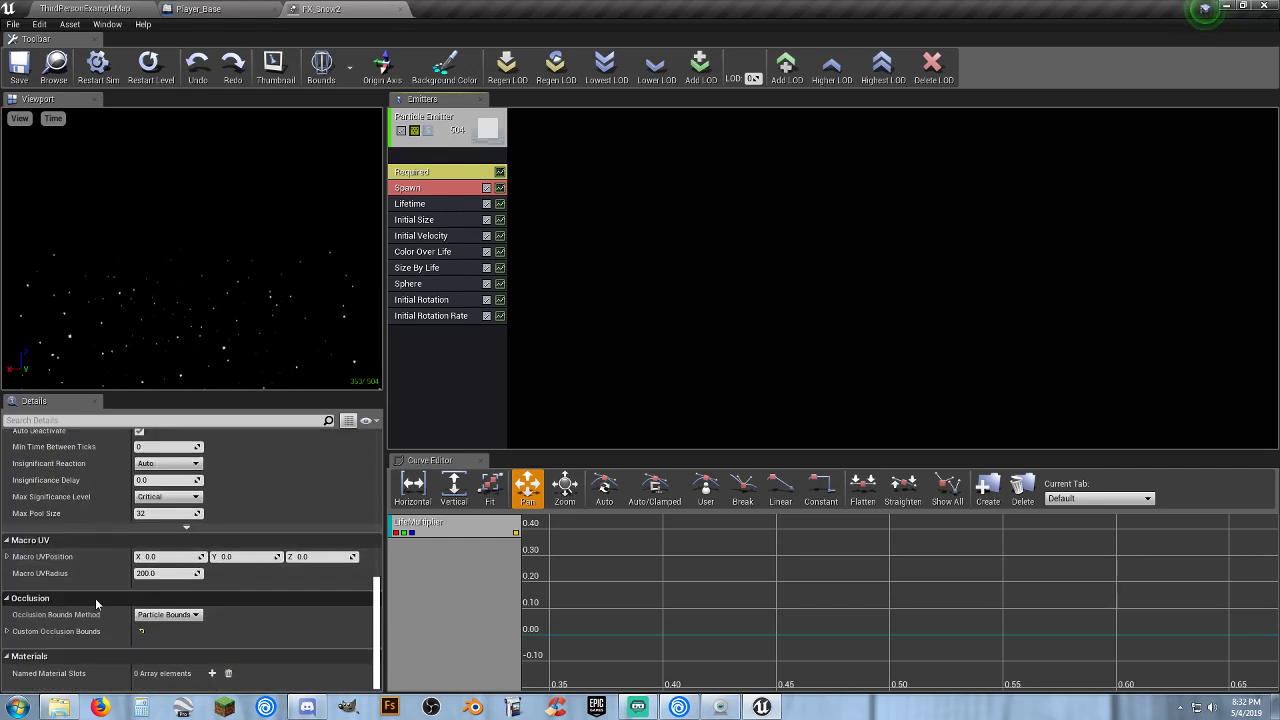
pyautogui.scroll(4, 96, 597)
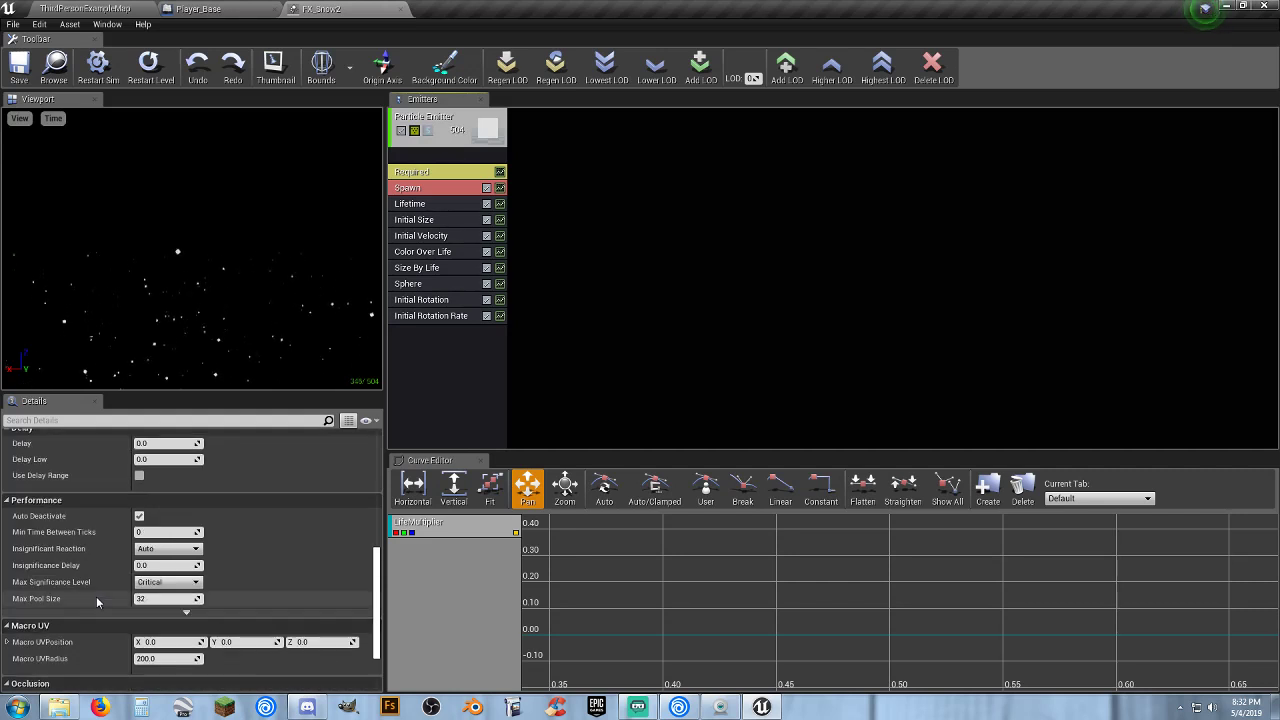
pyautogui.scroll(5, 96, 597)
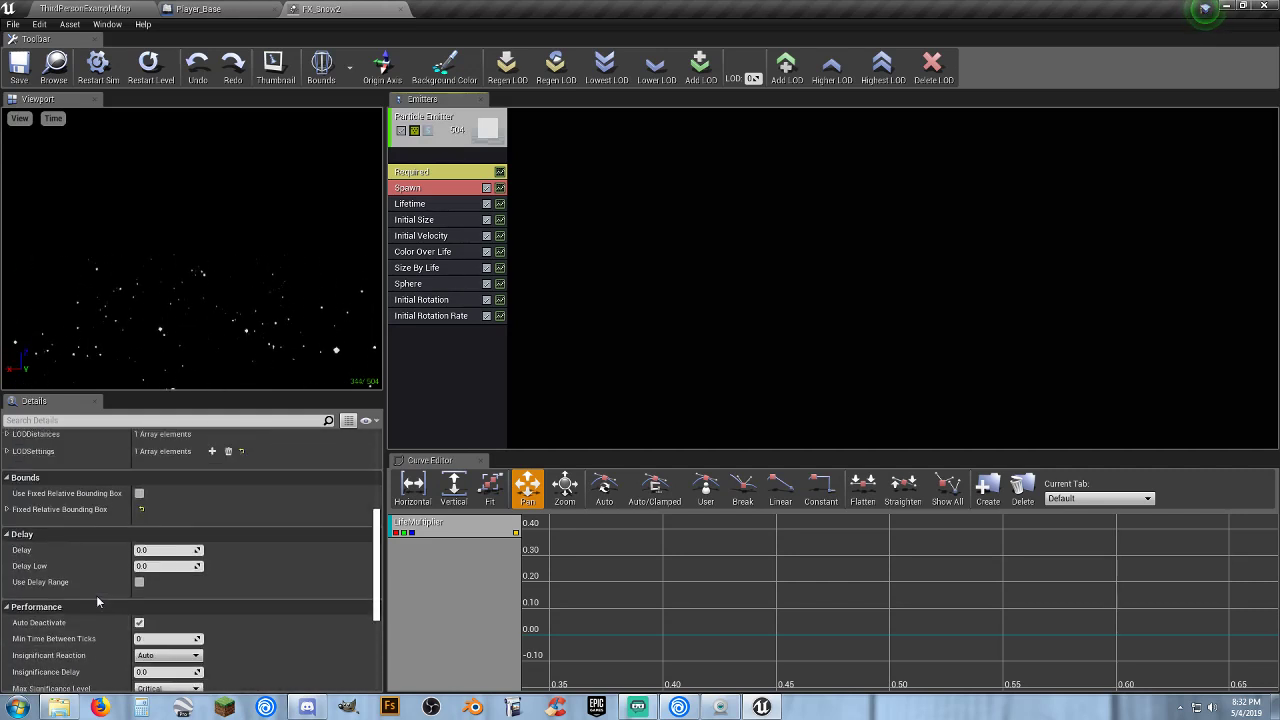
pyautogui.scroll(3, 96, 600)
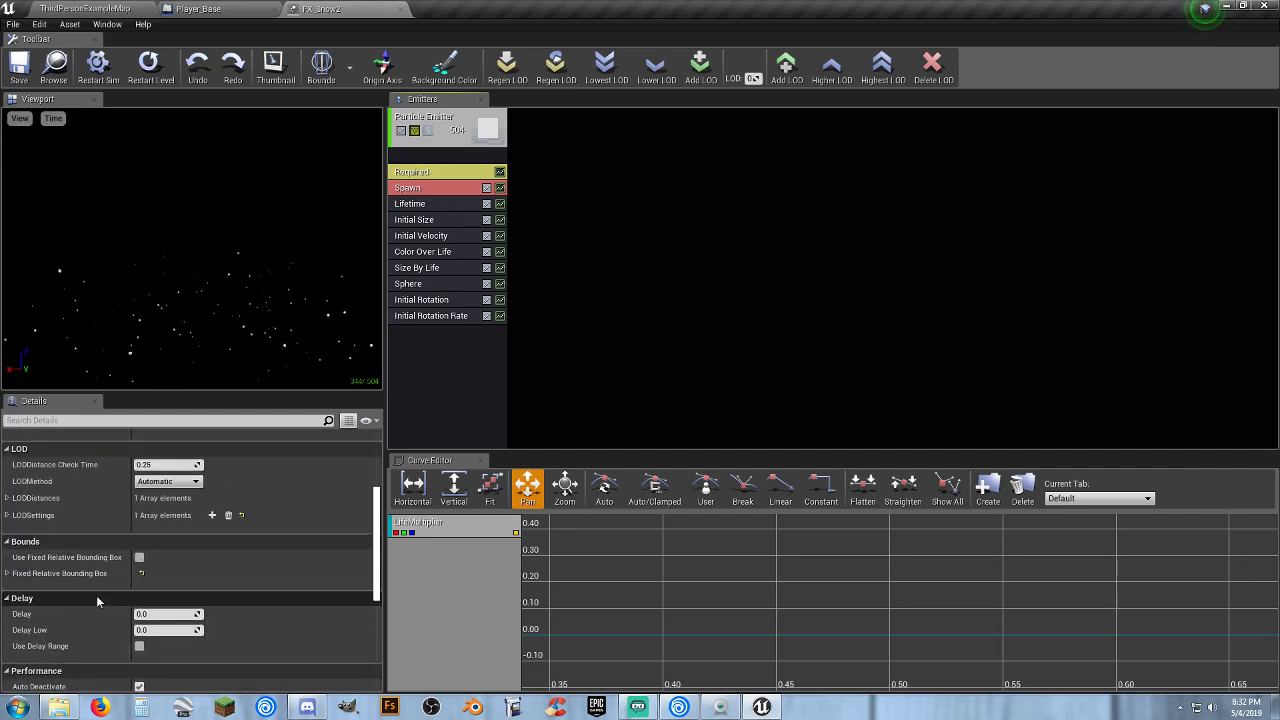
pyautogui.scroll(8, 97, 600)
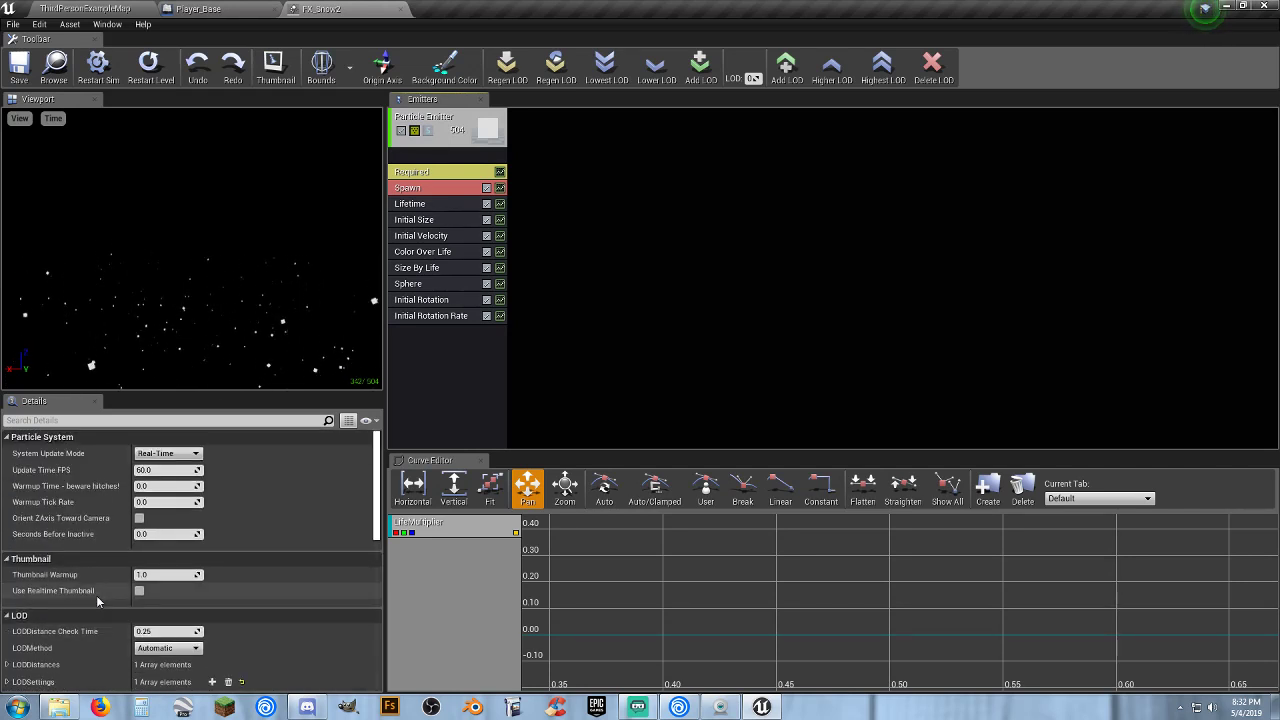
pyautogui.scroll(-9, 96, 595)
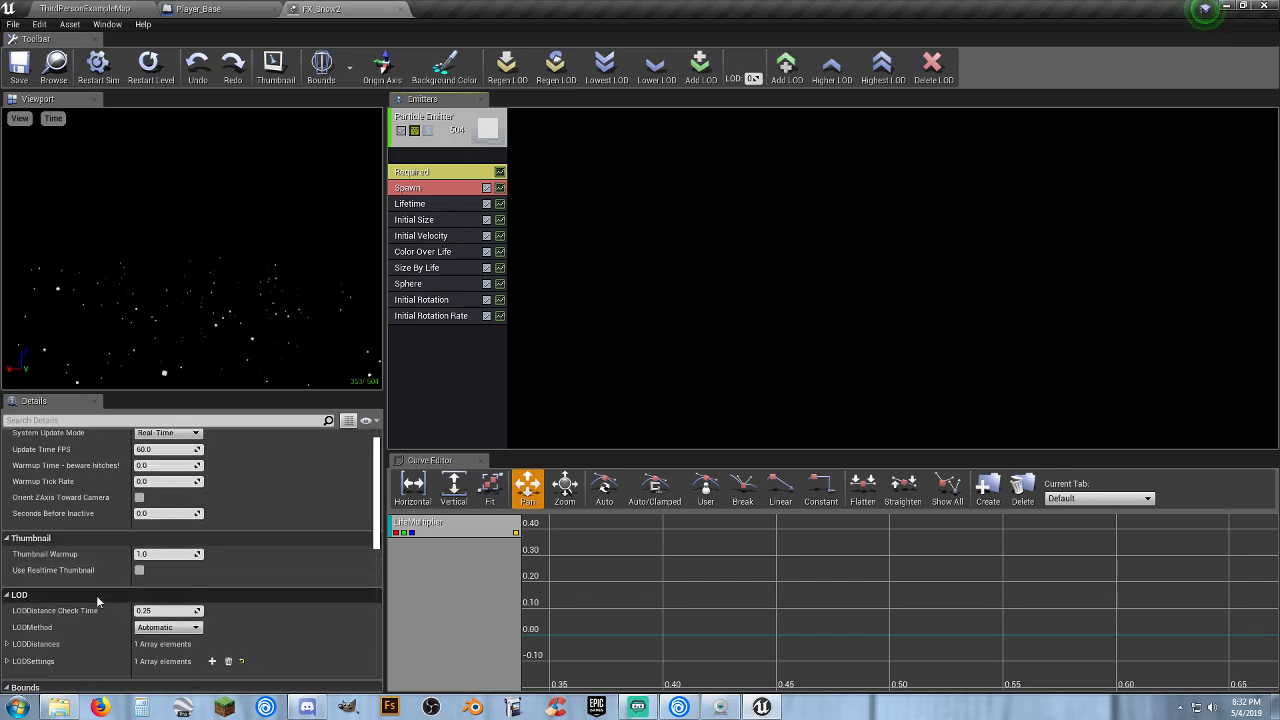
pyautogui.scroll(-6, 92, 600)
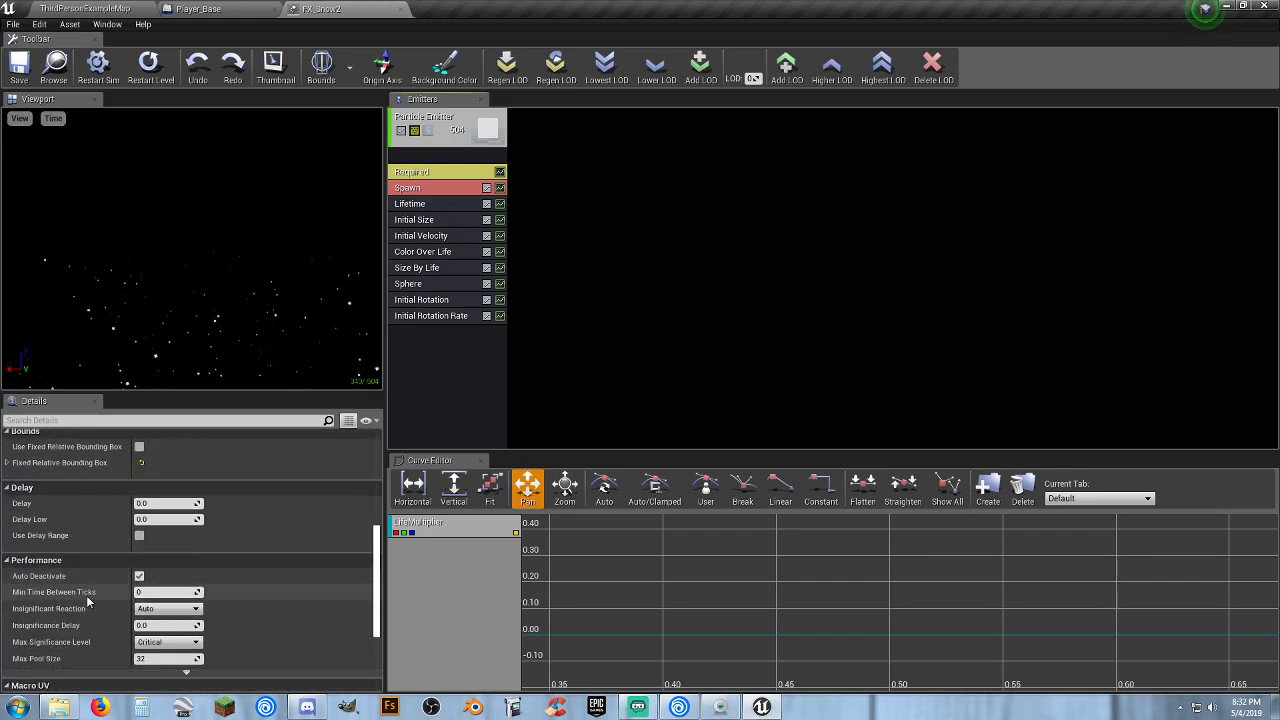
pyautogui.scroll(3, 87, 600)
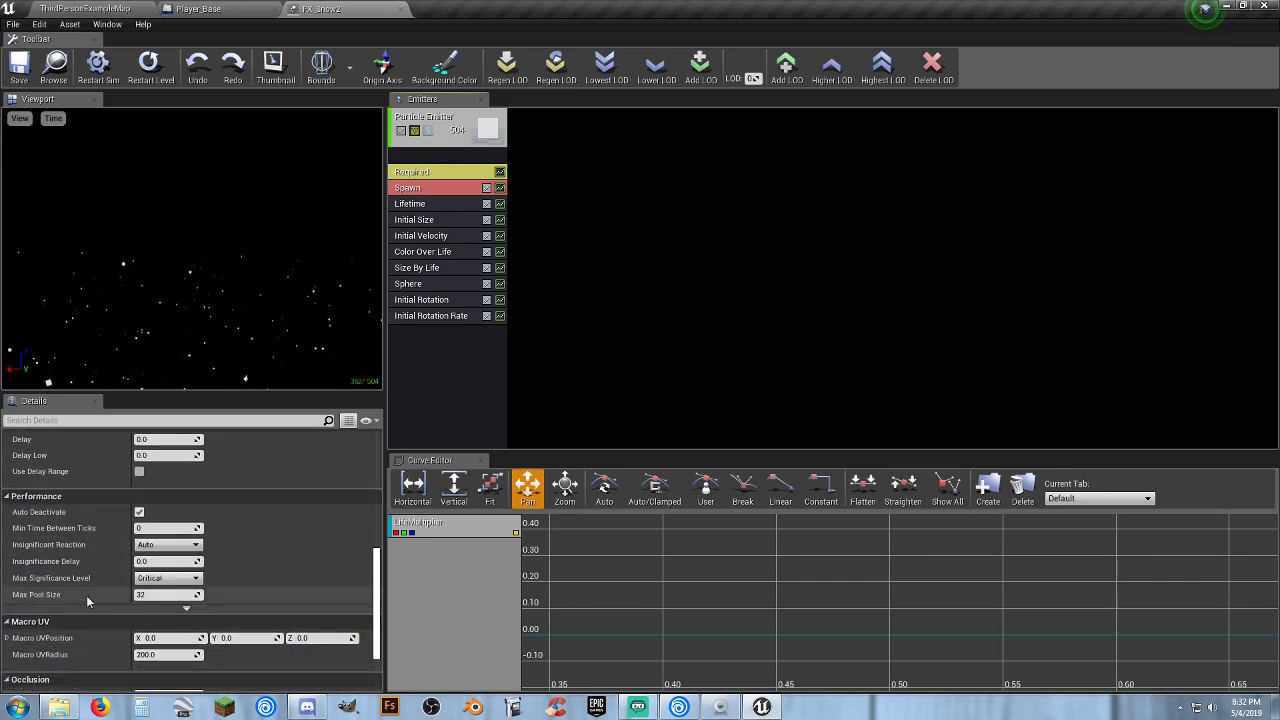
pyautogui.scroll(11, 87, 597)
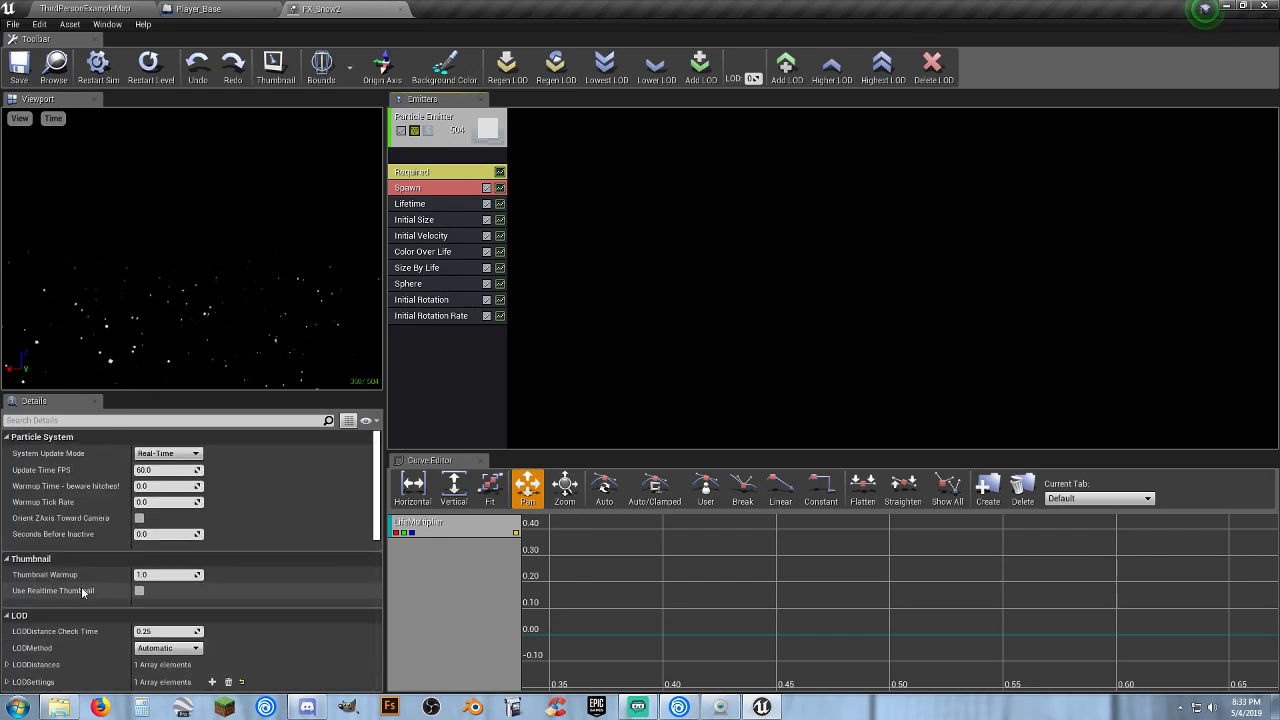
# Examine FX_Snow2's Lifetime, Initial Size and Initial Velocity modules, including the Initial Size module's editor color components.
pyautogui.click(416, 205)
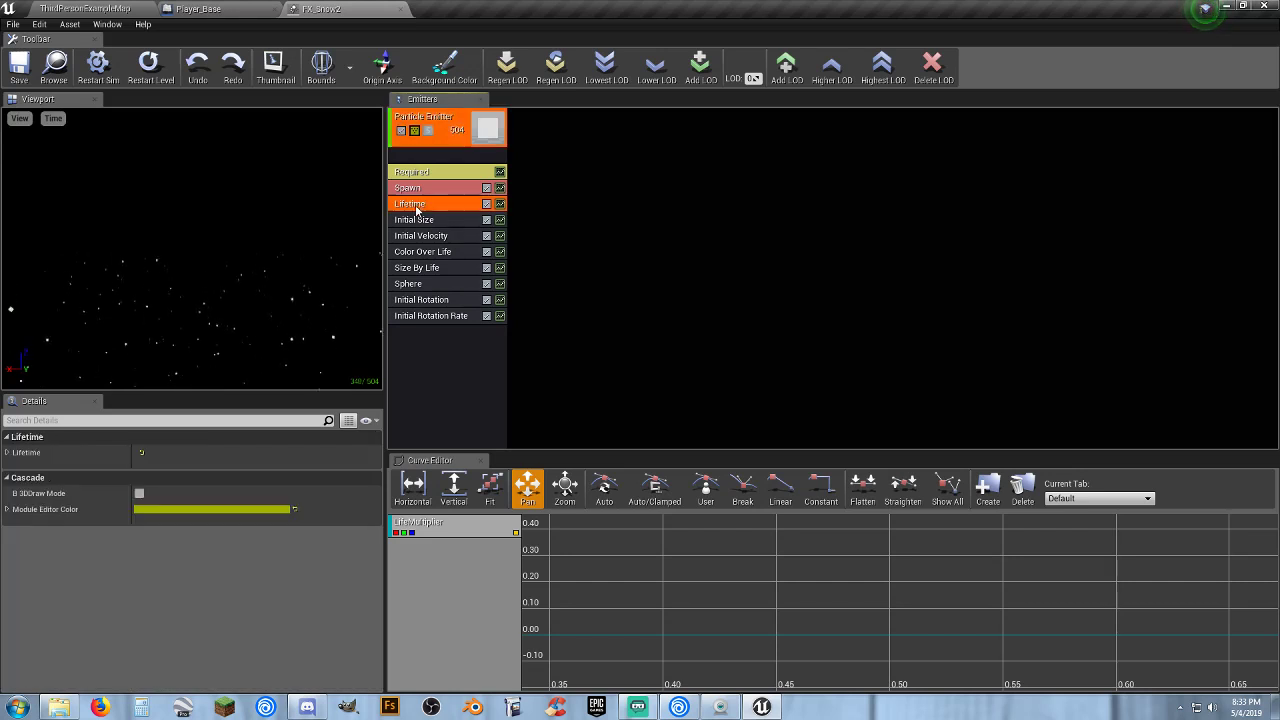
pyautogui.click(416, 221)
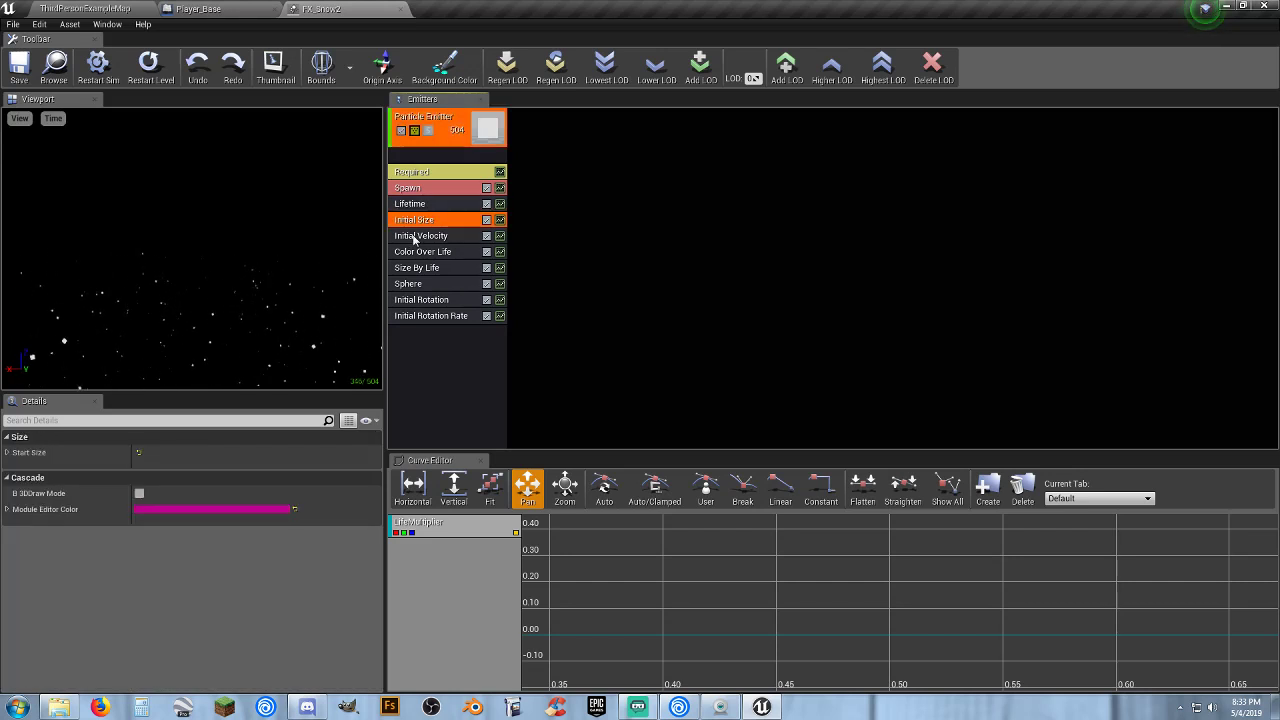
pyautogui.click(7, 510)
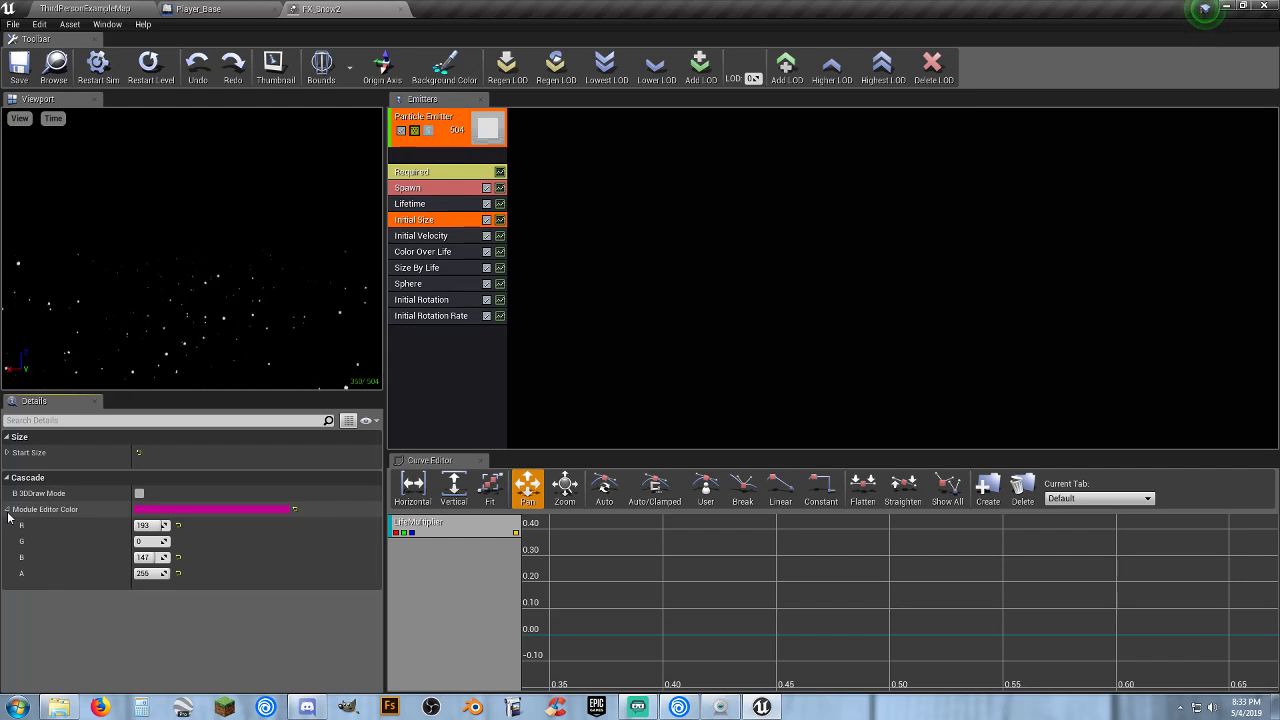
pyautogui.click(7, 510)
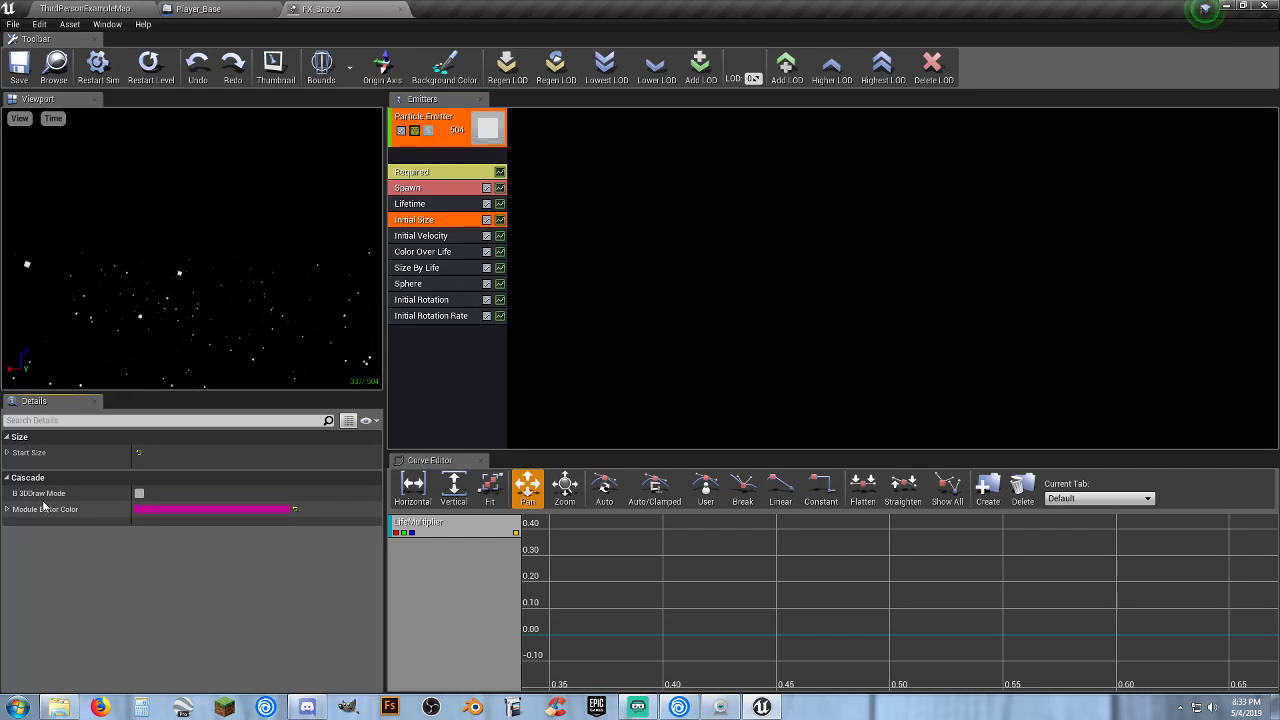
pyautogui.click(437, 237)
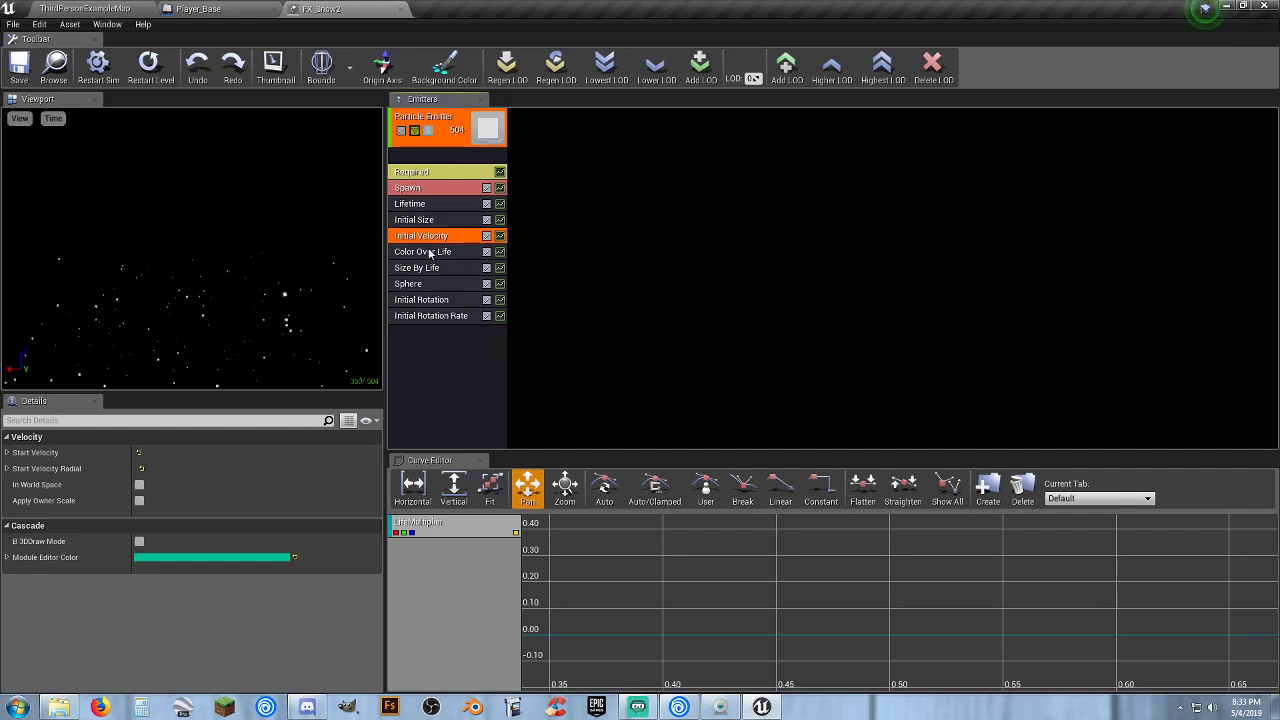
pyautogui.click(436, 192)
# Examine the Required module's settings from Emitter, Duration and Delay through Sub UV, Rendering and Materials, and recheck the Initial Velocity module.
pyautogui.click(436, 174)
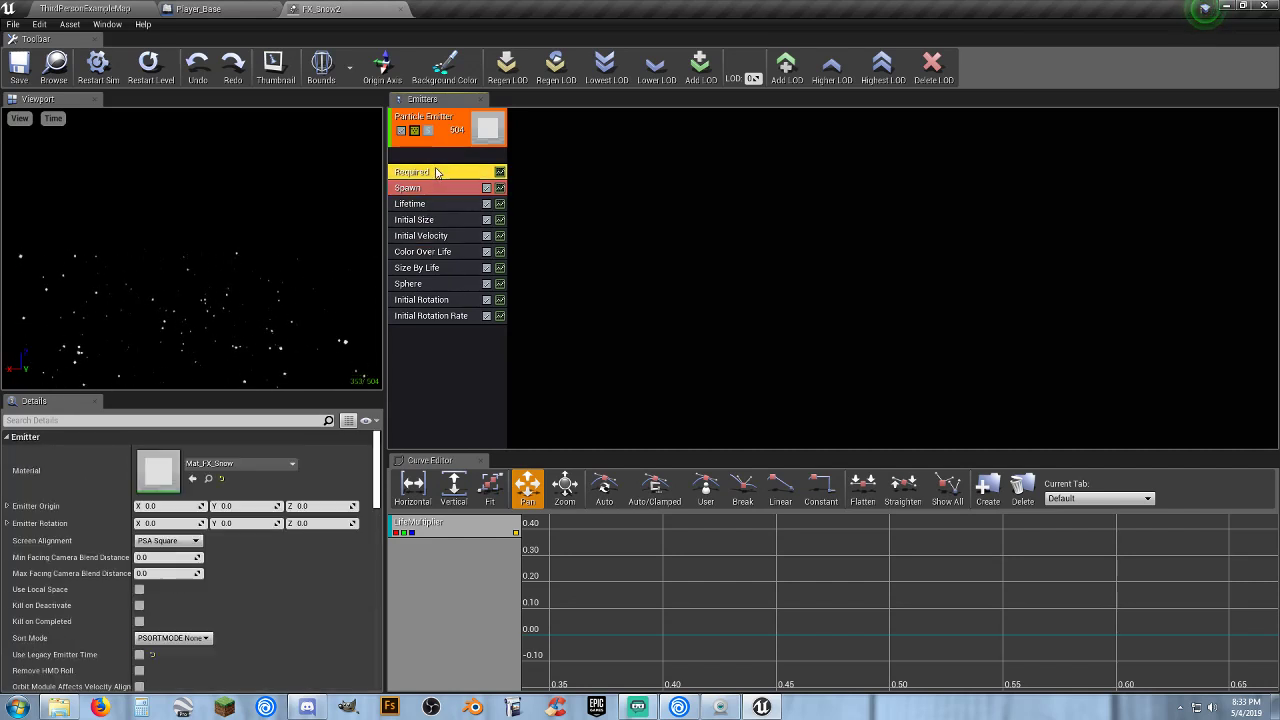
pyautogui.scroll(-5, 292, 601)
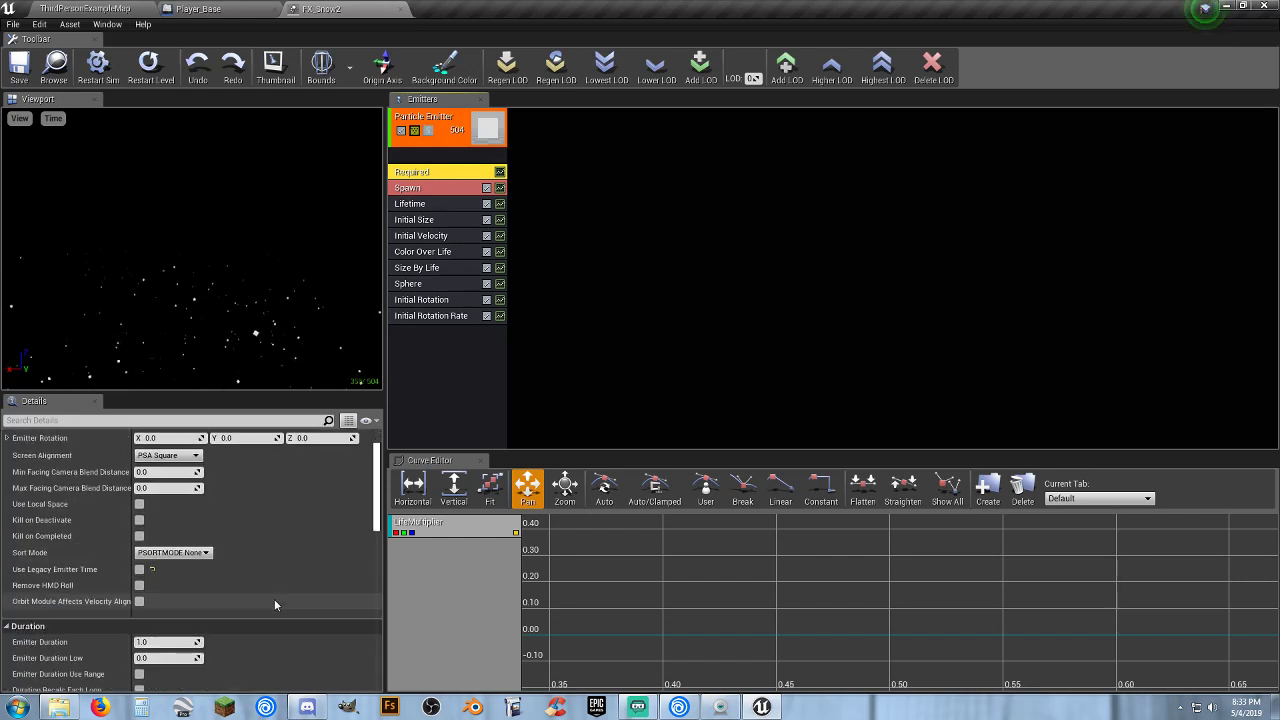
pyautogui.scroll(-2, 274, 604)
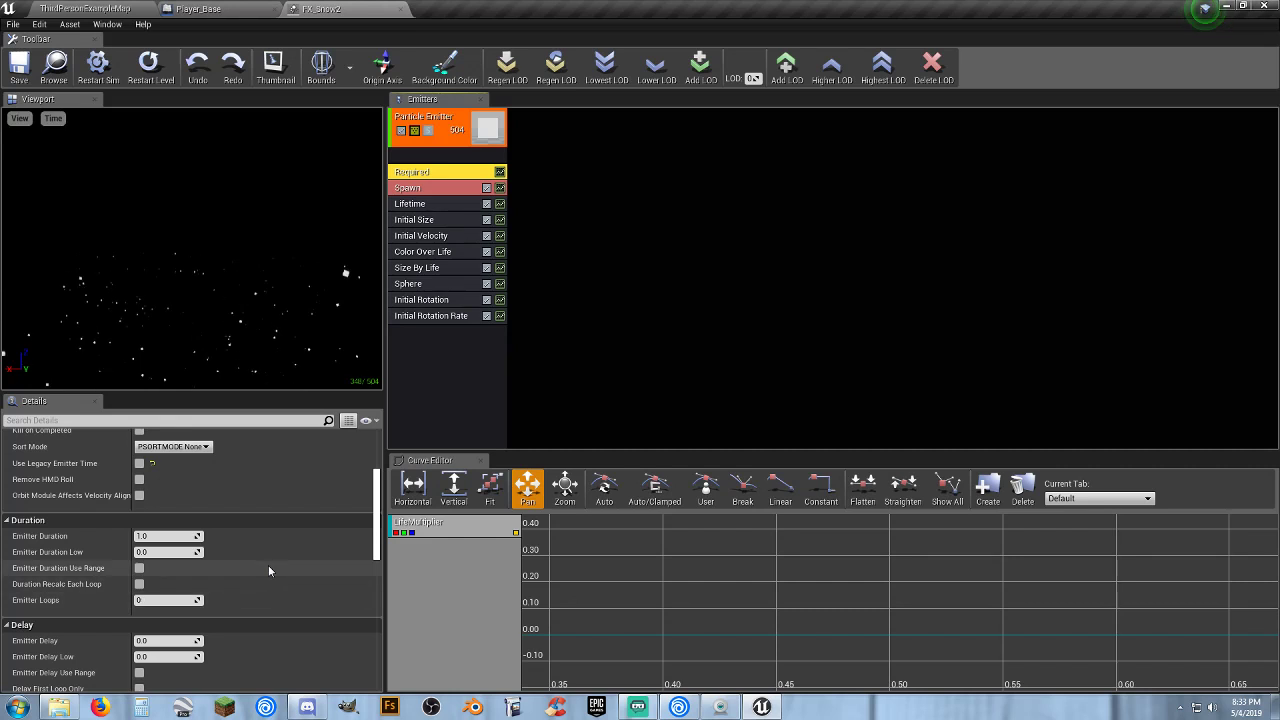
pyautogui.scroll(3, 270, 561)
pyautogui.scroll(5, 269, 563)
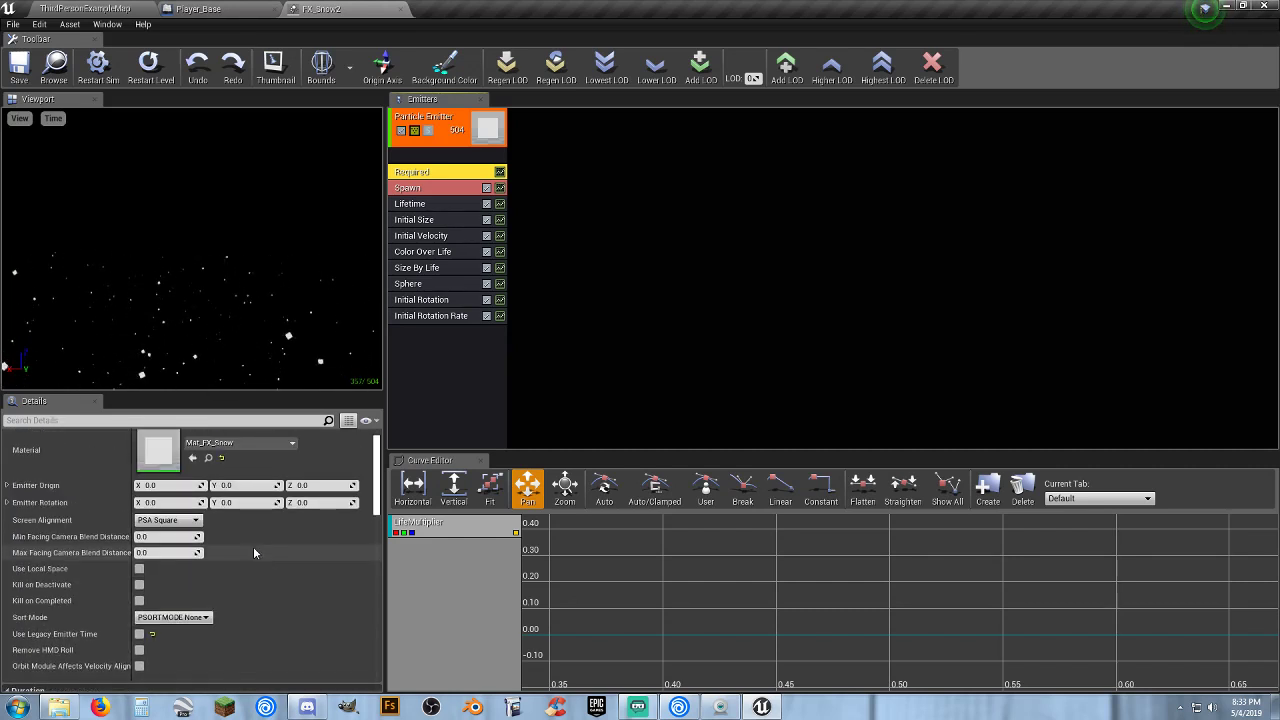
pyautogui.moveTo(183, 527)
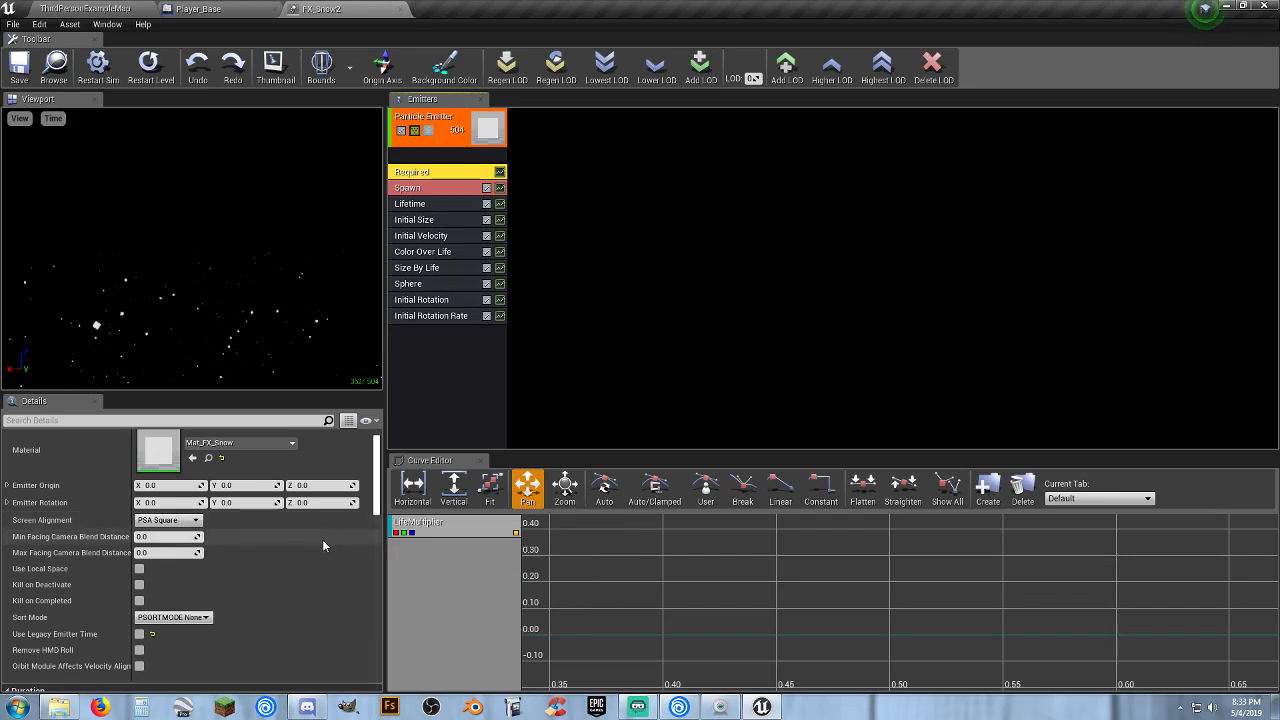
pyautogui.scroll(-1, 313, 540)
pyautogui.scroll(-5, 311, 539)
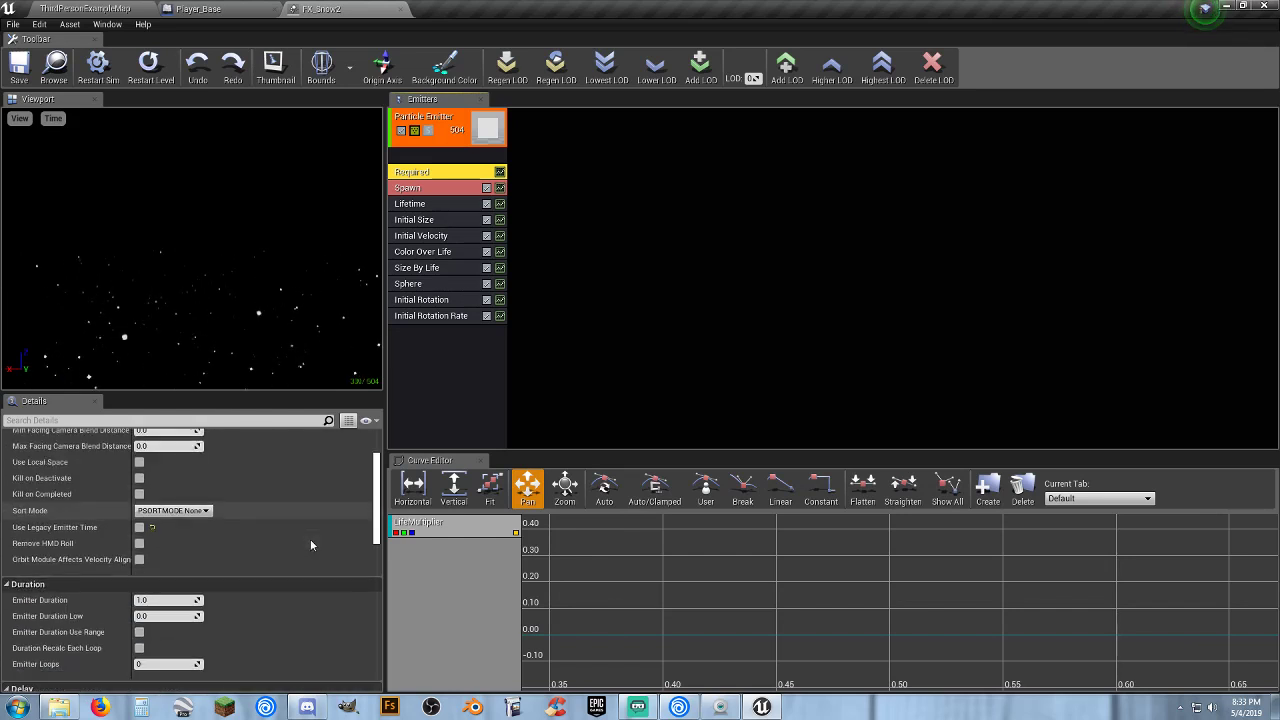
pyautogui.scroll(-9, 309, 538)
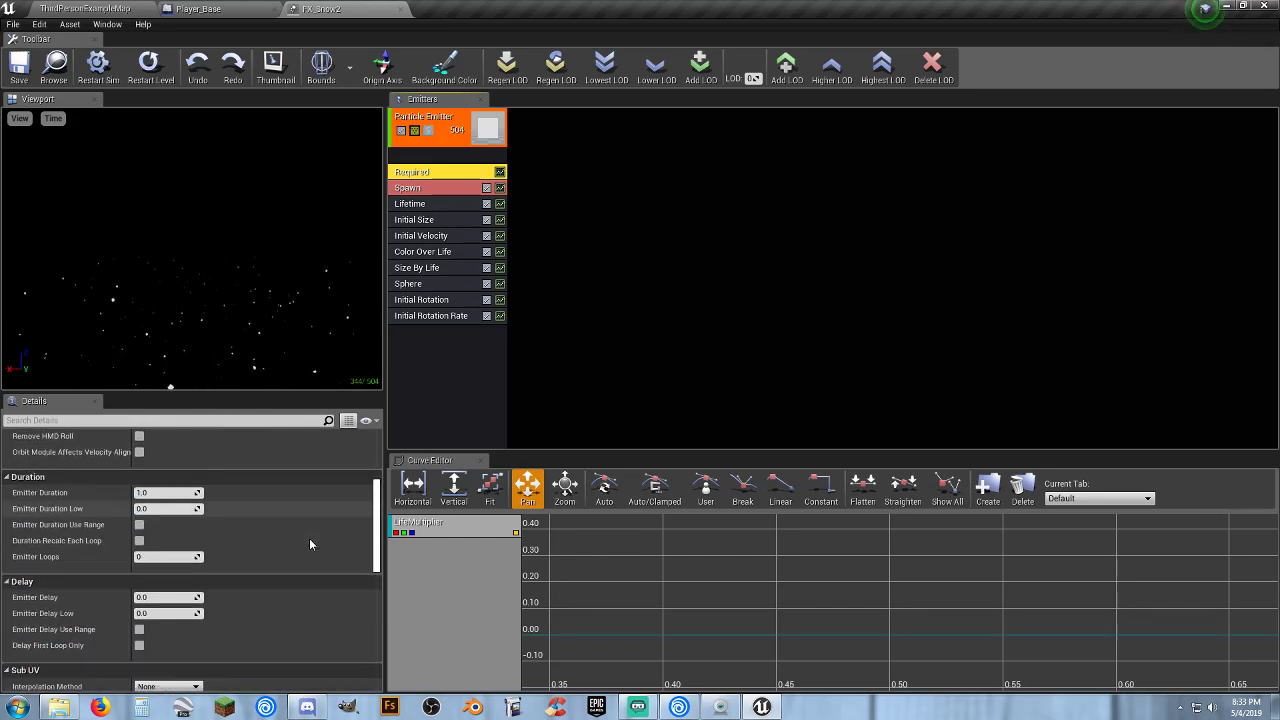
pyautogui.scroll(-10, 309, 536)
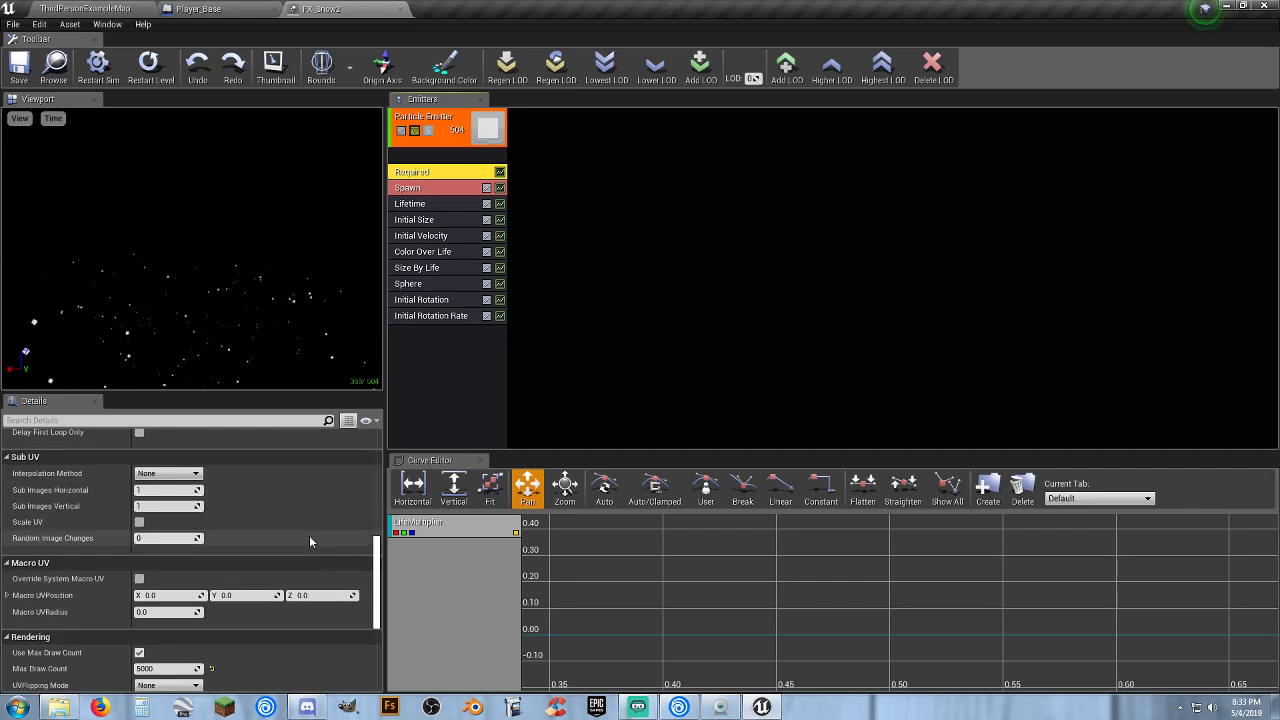
pyautogui.scroll(-1, 310, 541)
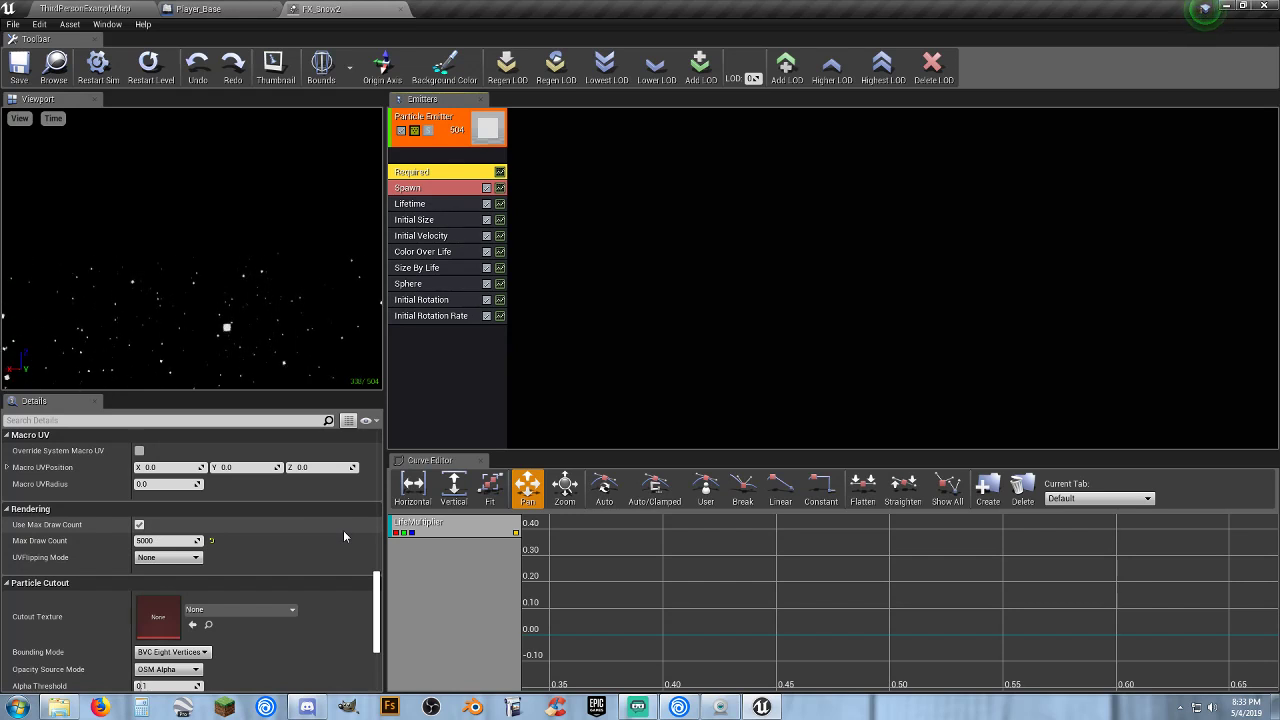
pyautogui.scroll(-2, 343, 530)
pyautogui.scroll(-4, 344, 537)
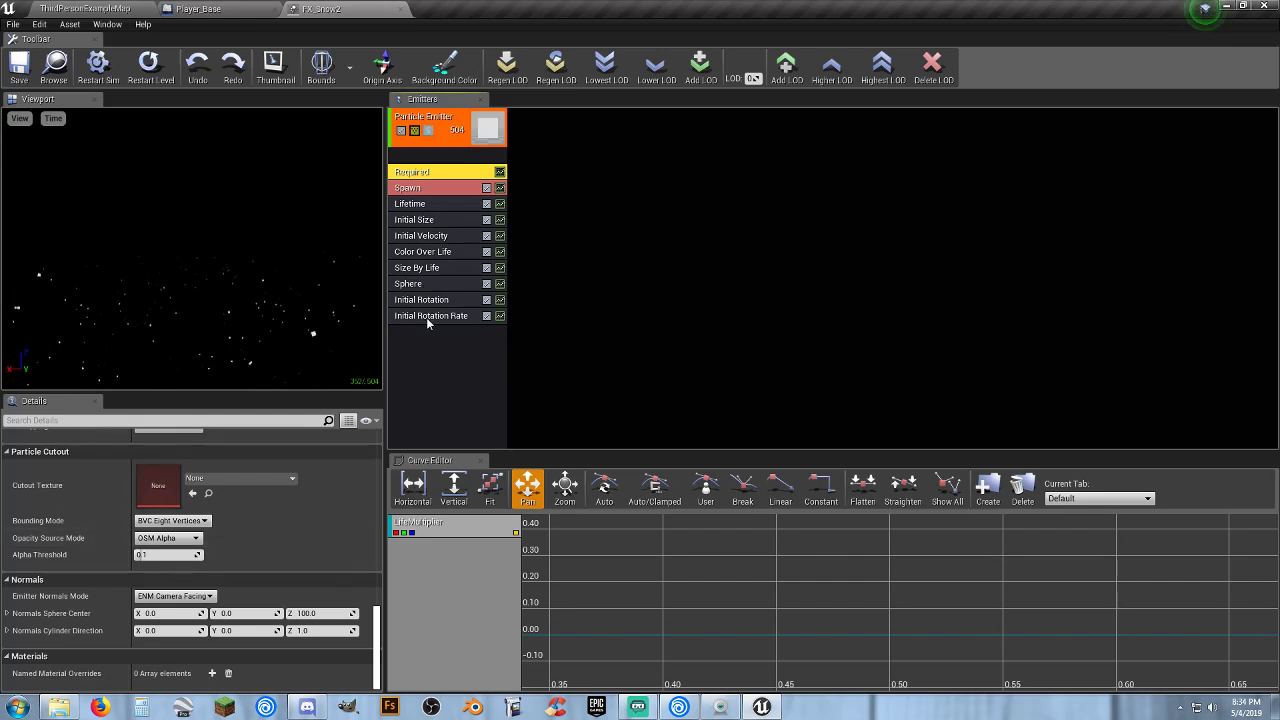
pyautogui.click(415, 238)
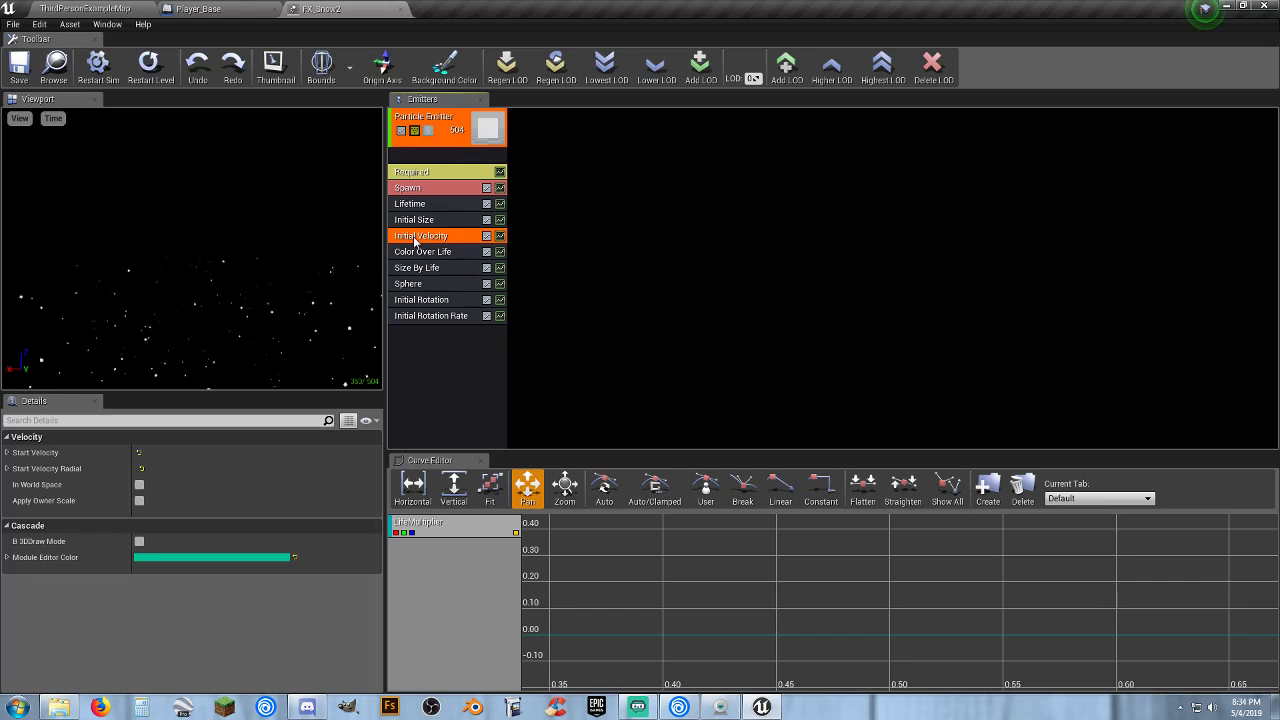
# Close the FX_Snow2 editor, set the Snow1 component's scale to 2.0 on all axes in Player_Base, and compile and save.
pyautogui.click(401, 8)
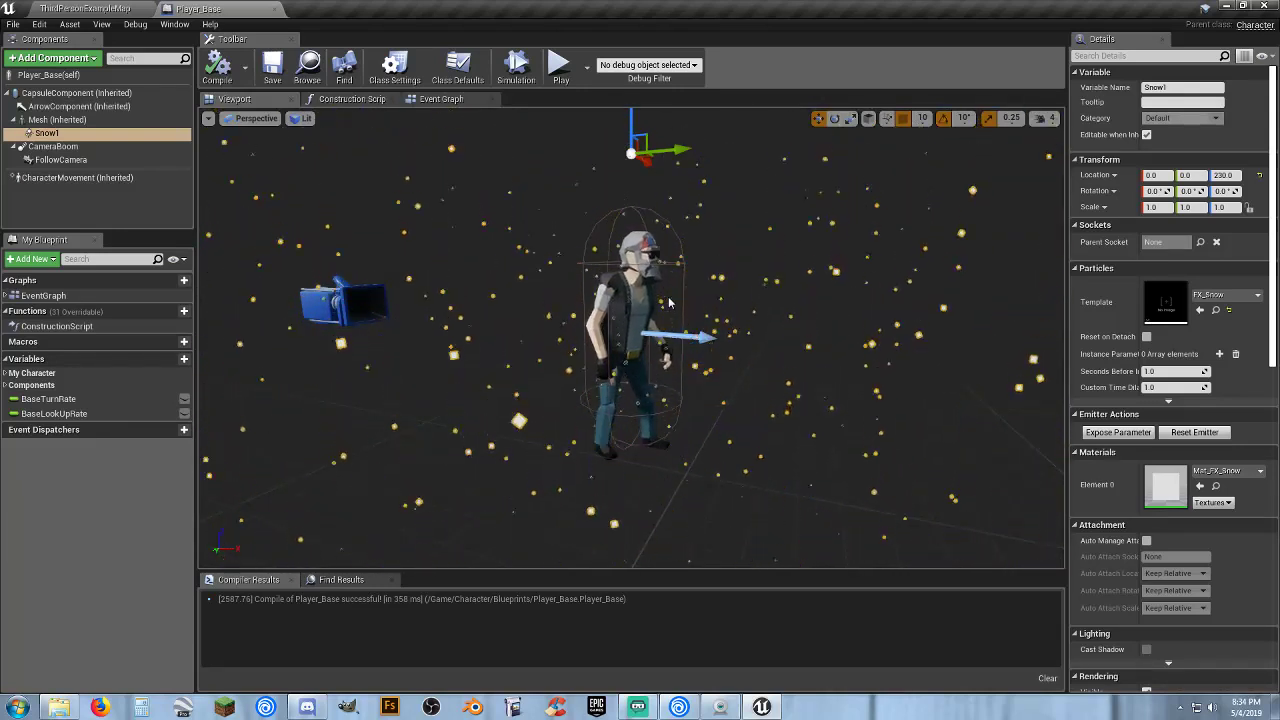
pyautogui.moveTo(713, 365); pyautogui.dragTo(630, 338, button='right')
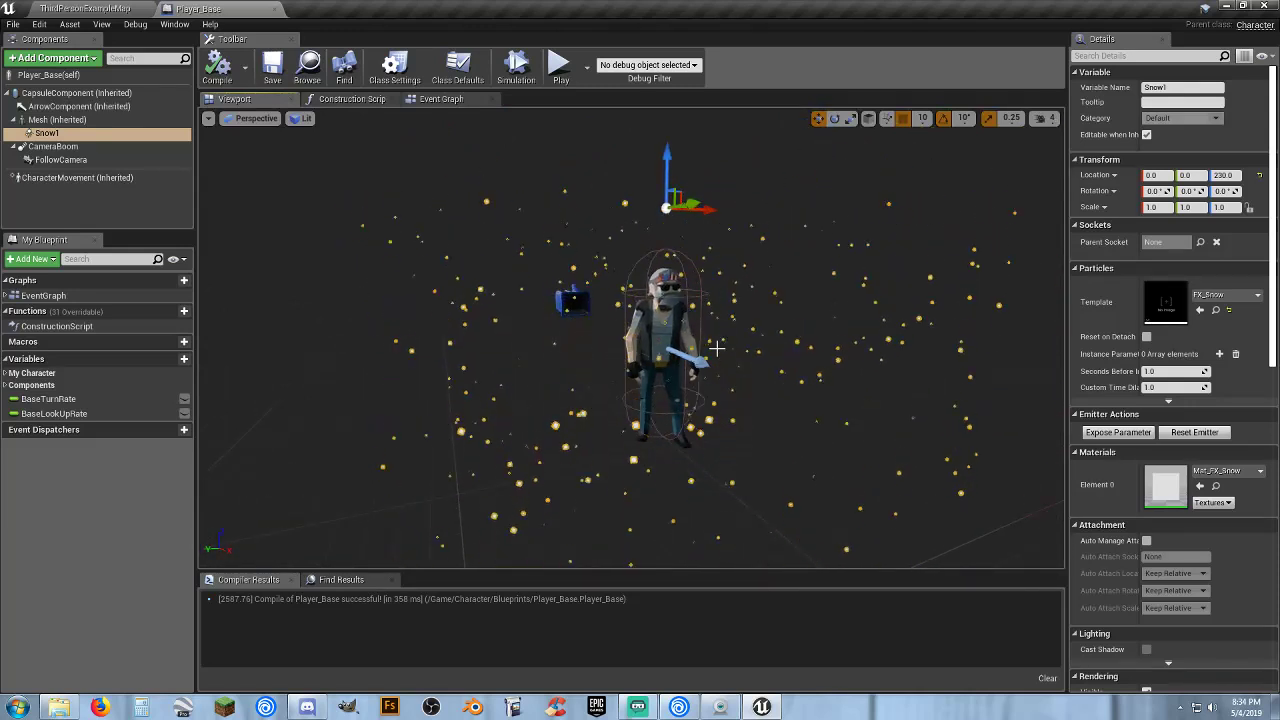
pyautogui.moveTo(717, 348); pyautogui.dragTo(817, 348, button='right')
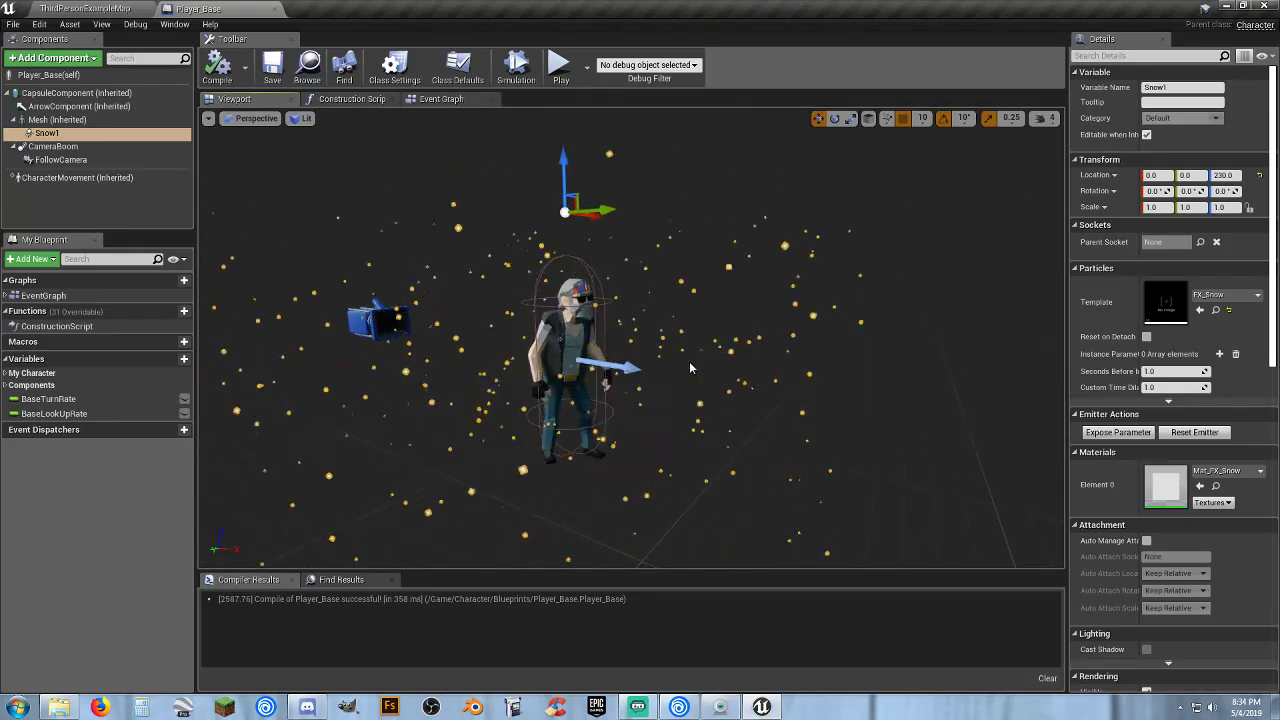
pyautogui.moveTo(766, 417); pyautogui.dragTo(691, 429, button='right')
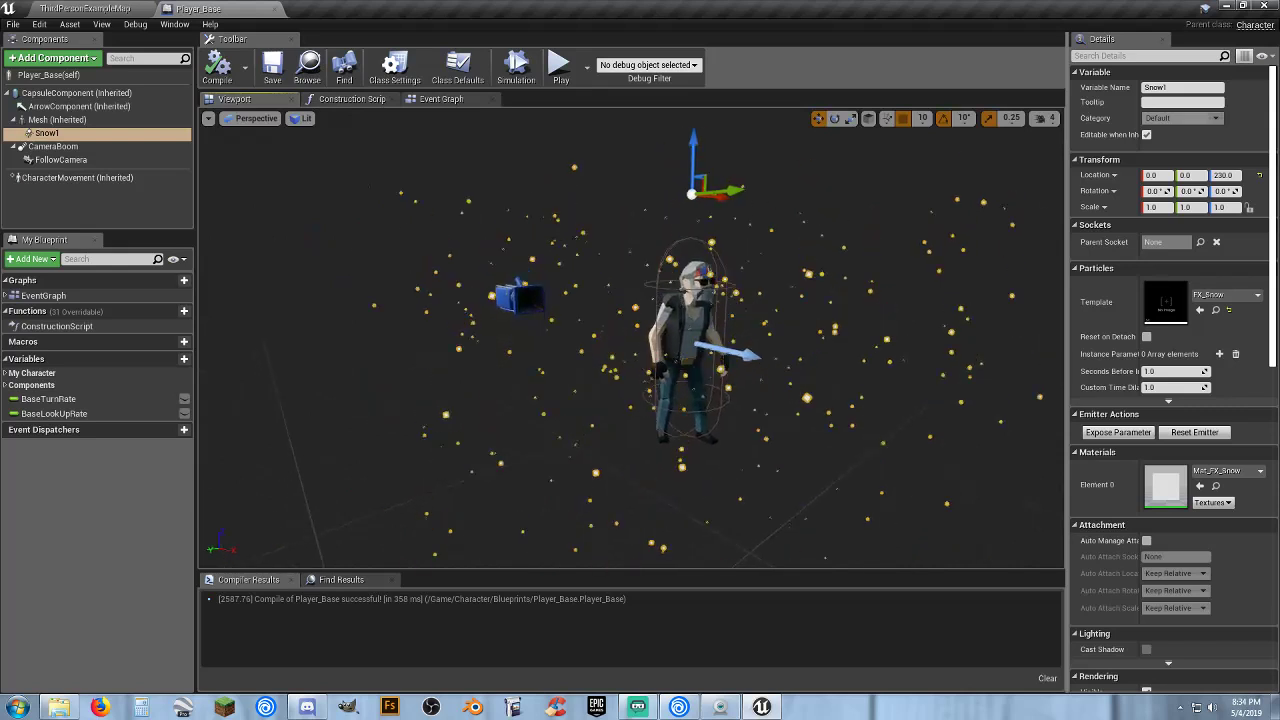
pyautogui.moveTo(762, 376); pyautogui.dragTo(766, 374, button='right')
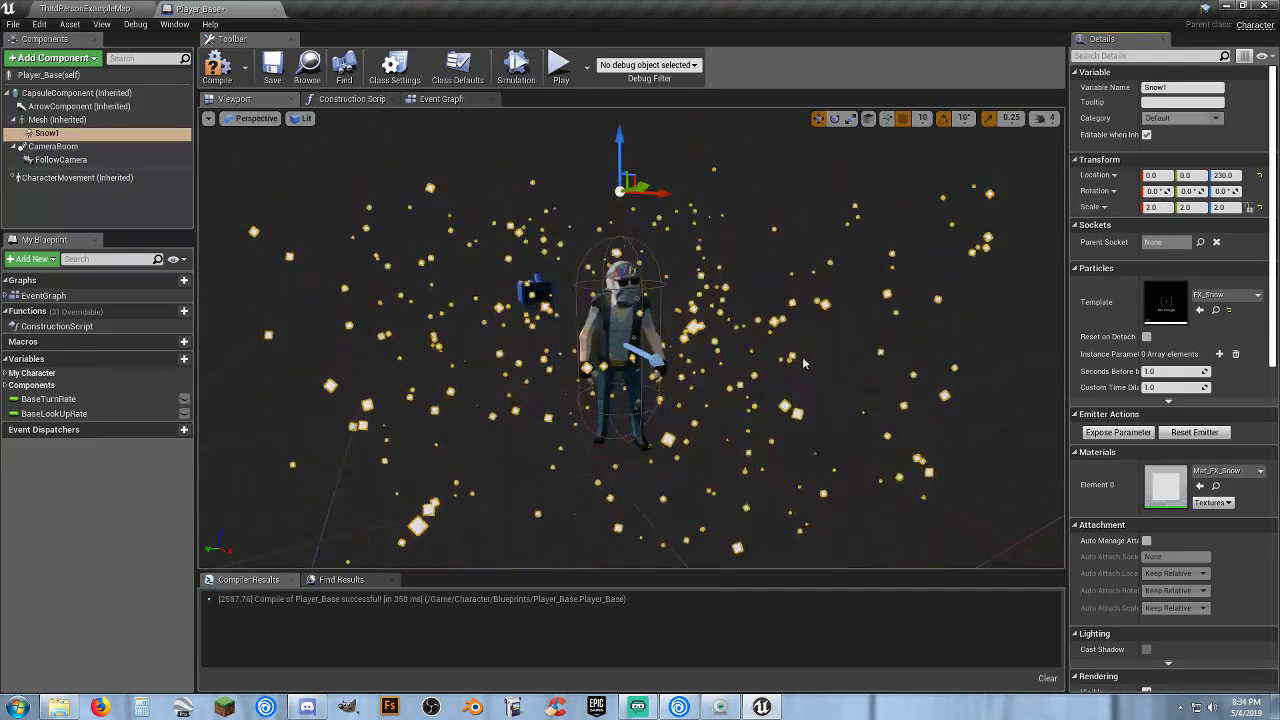
pyautogui.click(218, 66)
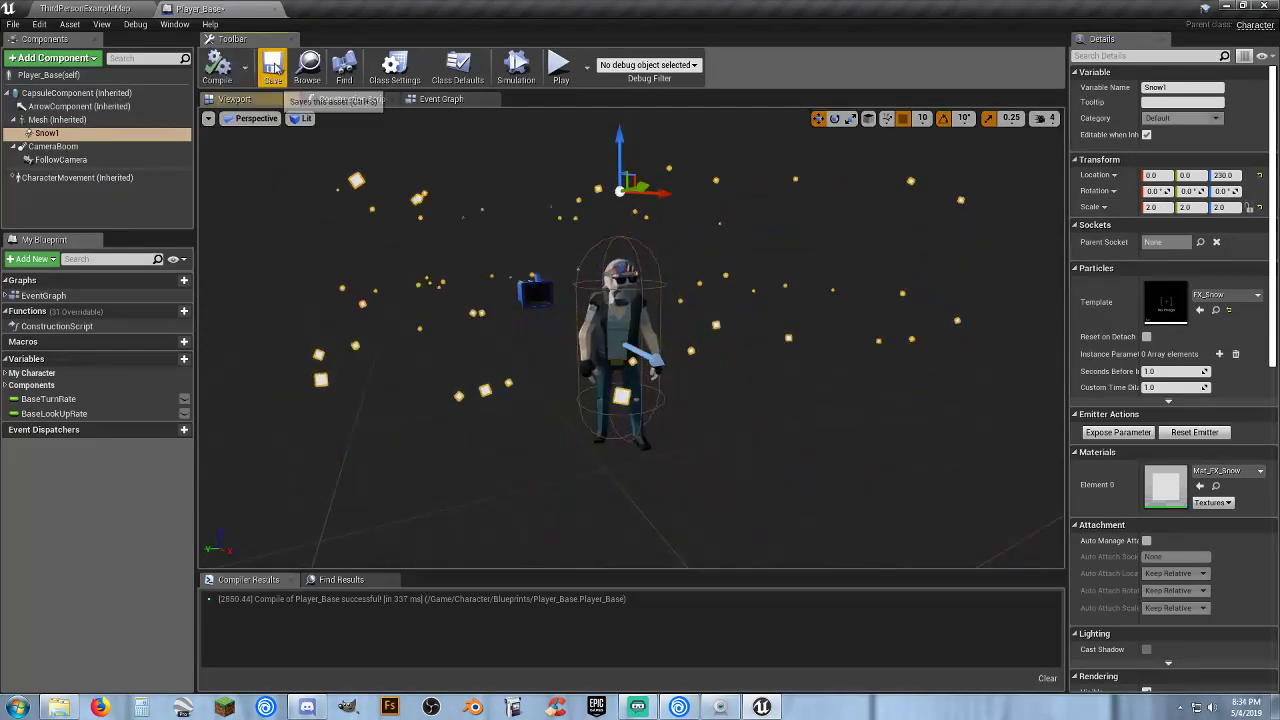
# Play-test ThirdPersonExampleMap by moving the character through the enlarged snow, and end the play session.
pyautogui.click(85, 8)
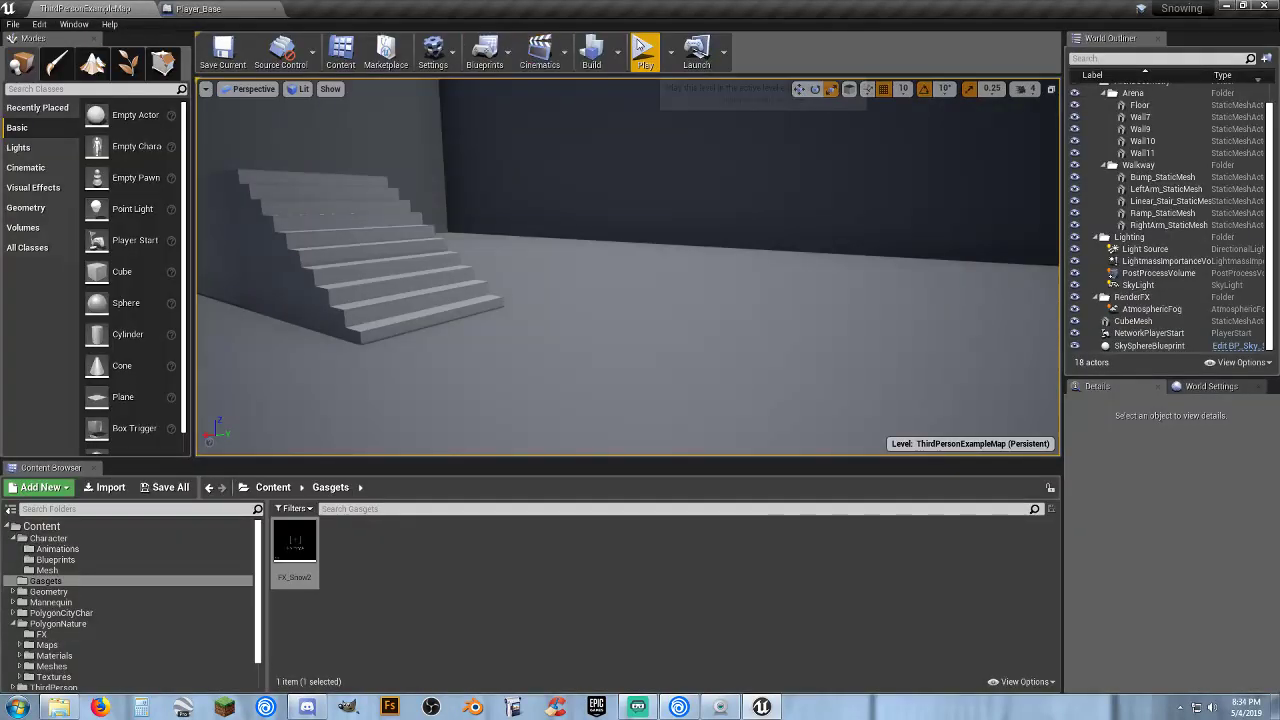
pyautogui.click(643, 47)
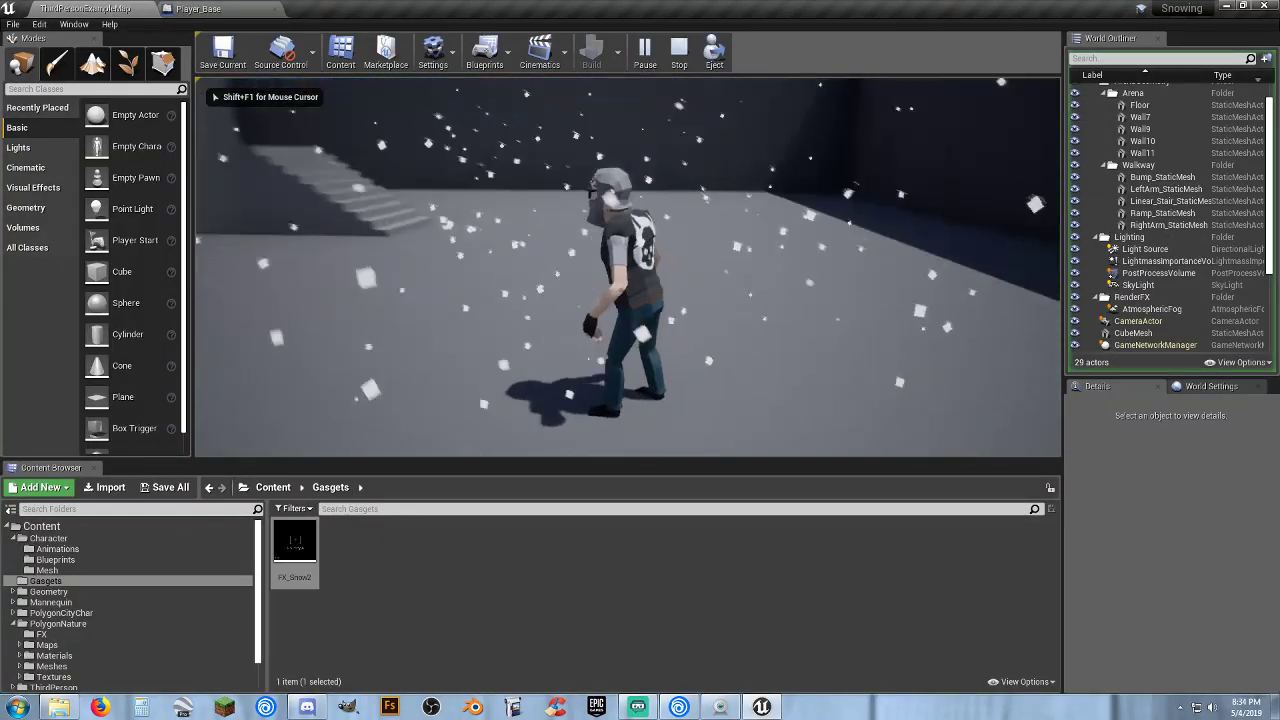
pyautogui.press('d')
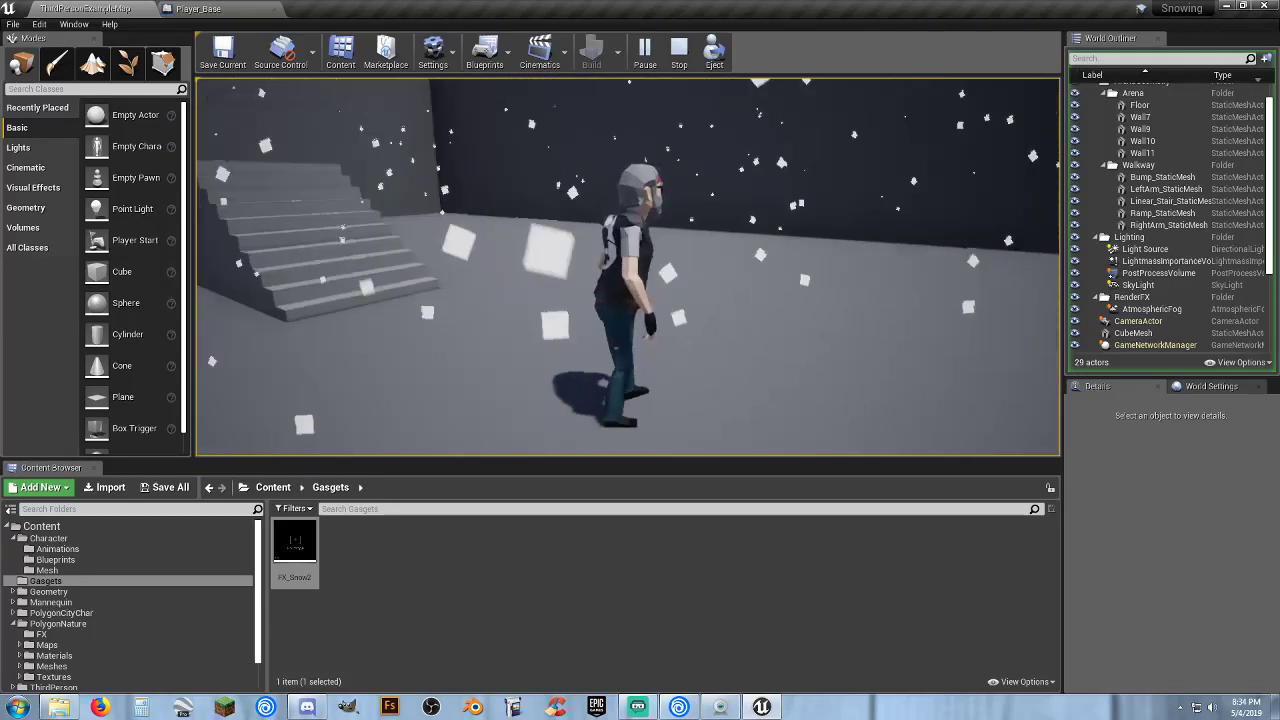
pyautogui.press('Escape')
# Add an FX_Snow2 particle system component under the Mesh component in Player_Base, keeping its default name.
pyautogui.click(246, 12)
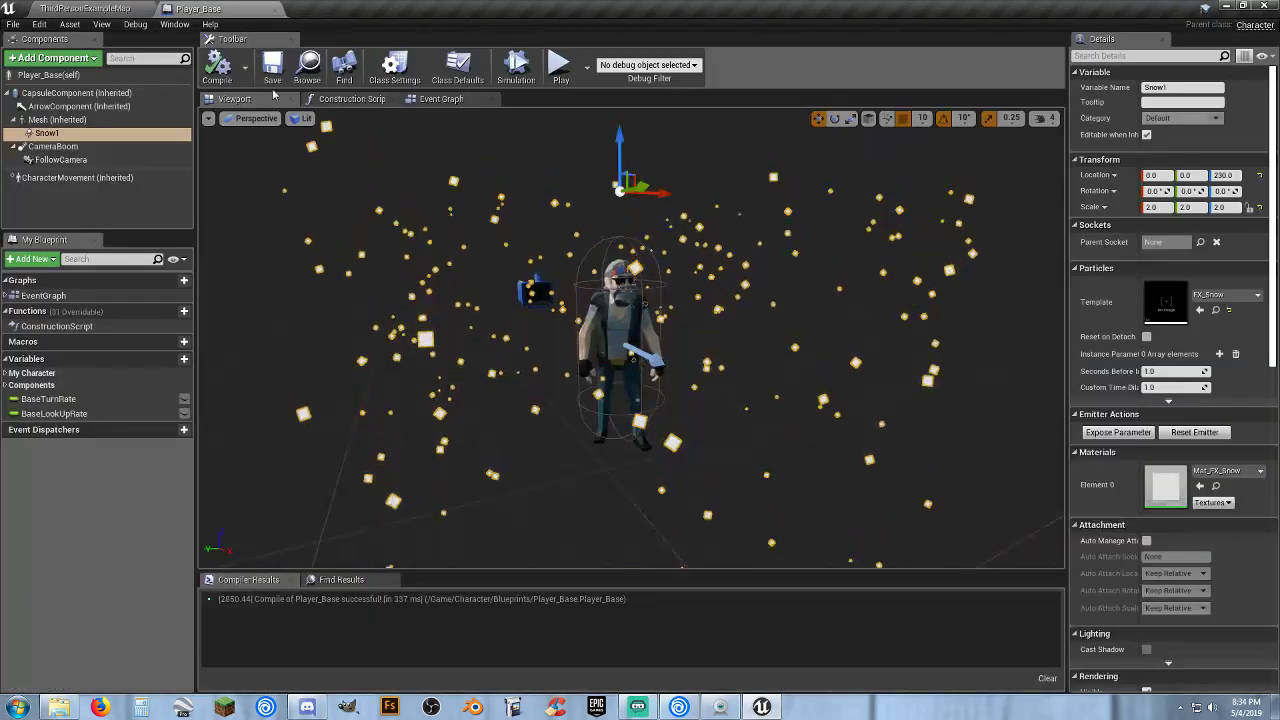
pyautogui.click(57, 120)
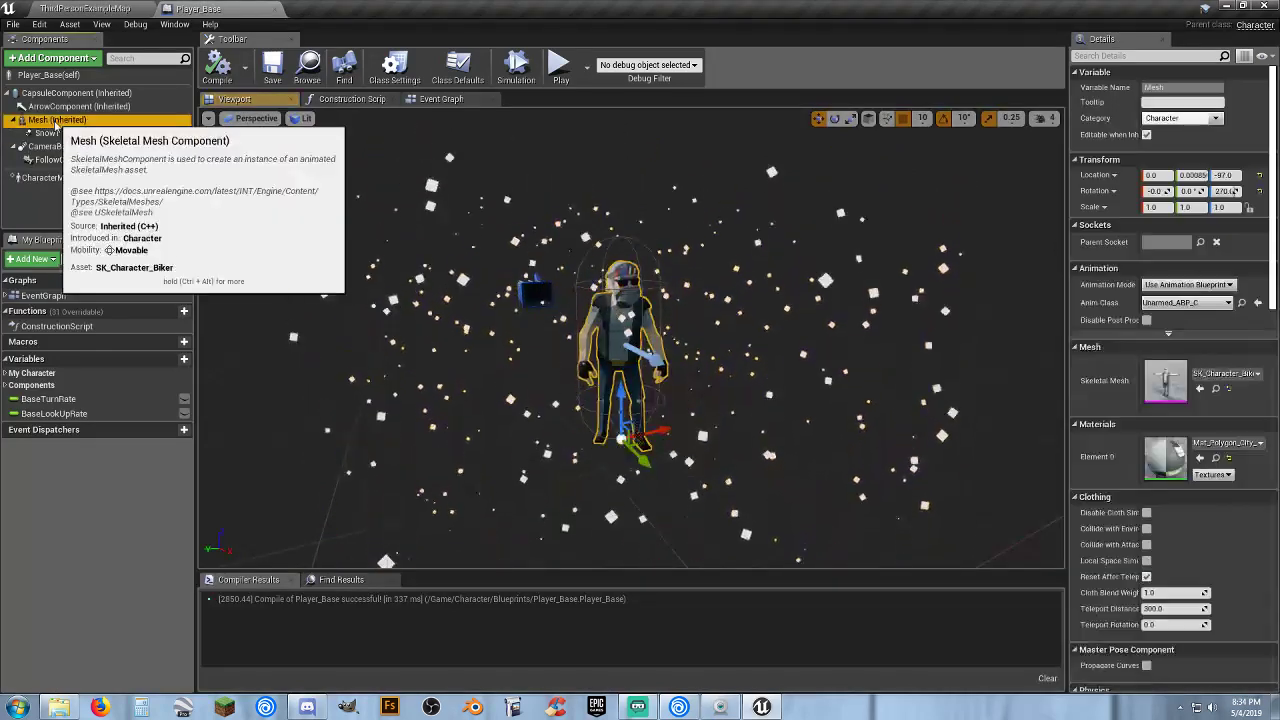
pyautogui.click(60, 60)
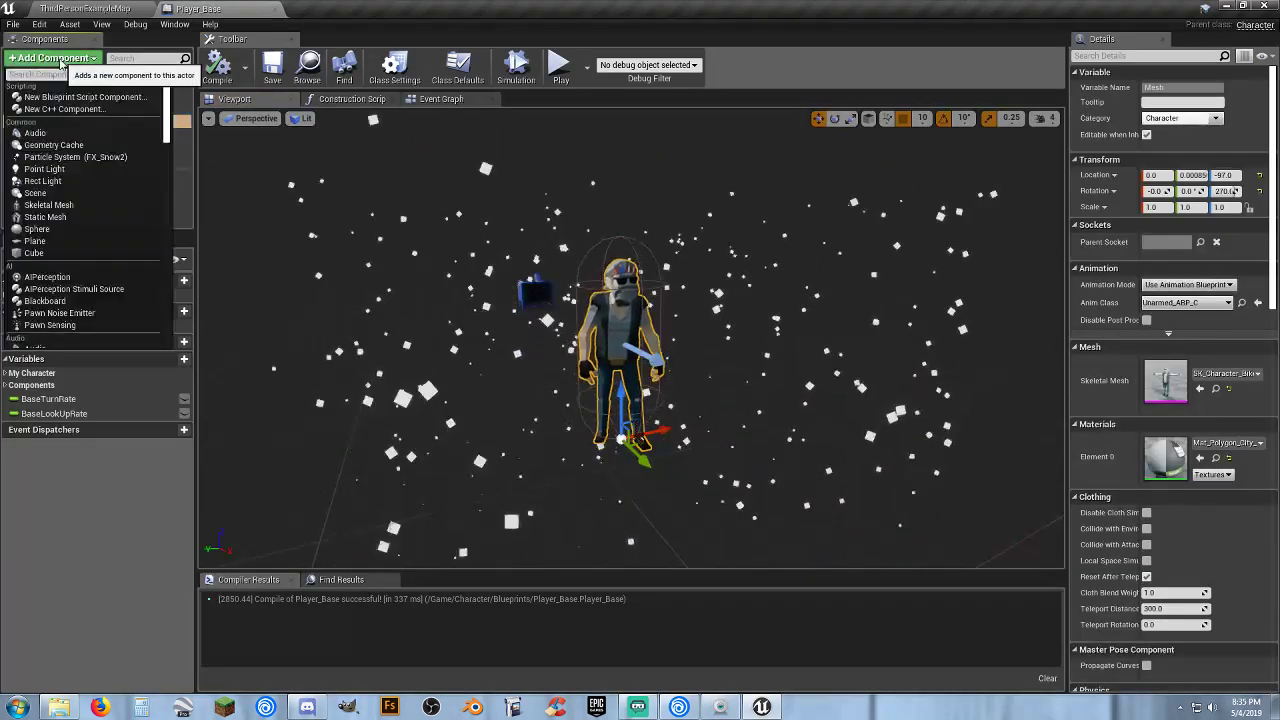
pyautogui.click(74, 158)
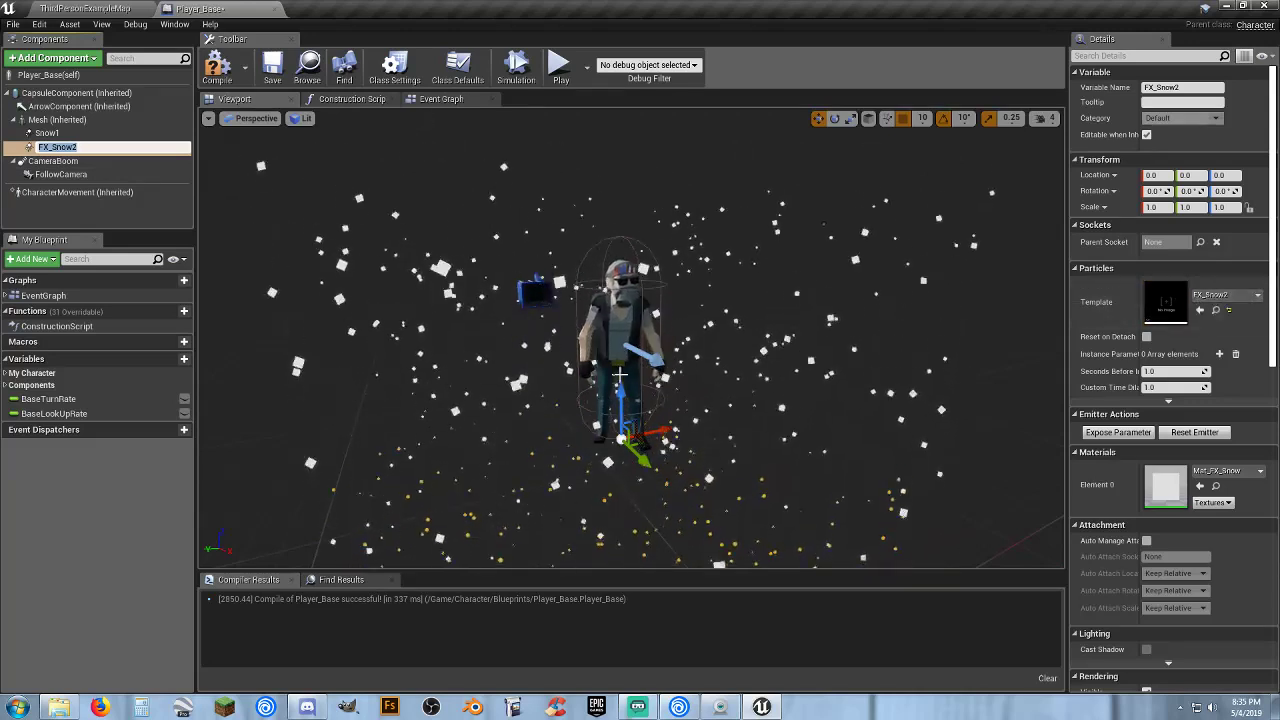
pyautogui.click(93, 501)
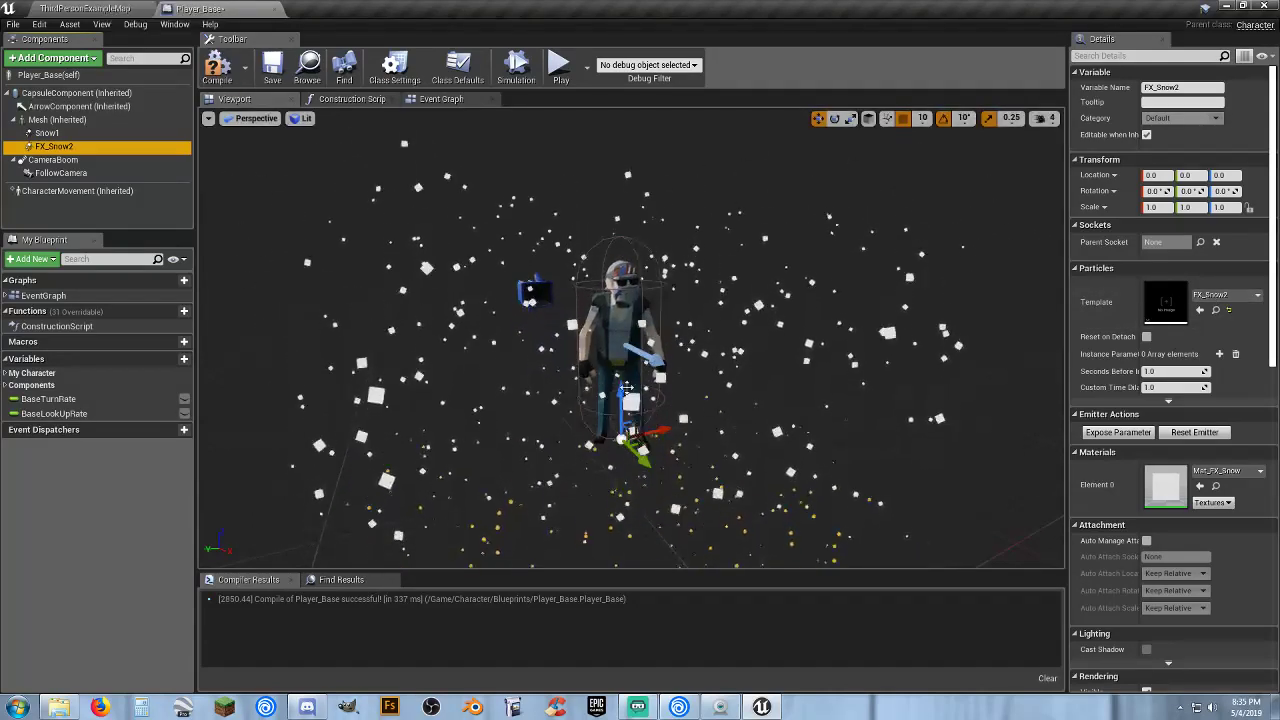
# Move the FX_Snow2 component in Player_Base to about Y 60 and Z 200, and compile and save the blueprint.
pyautogui.click(85, 8)
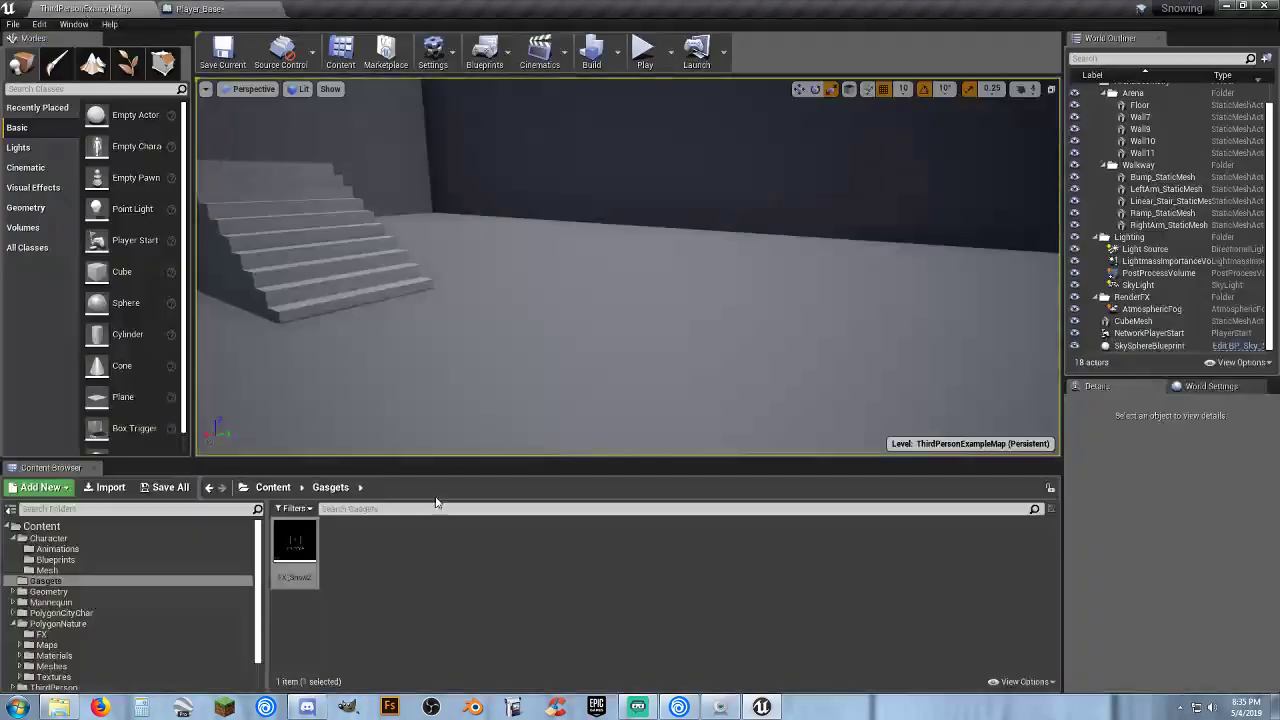
pyautogui.click(205, 9)
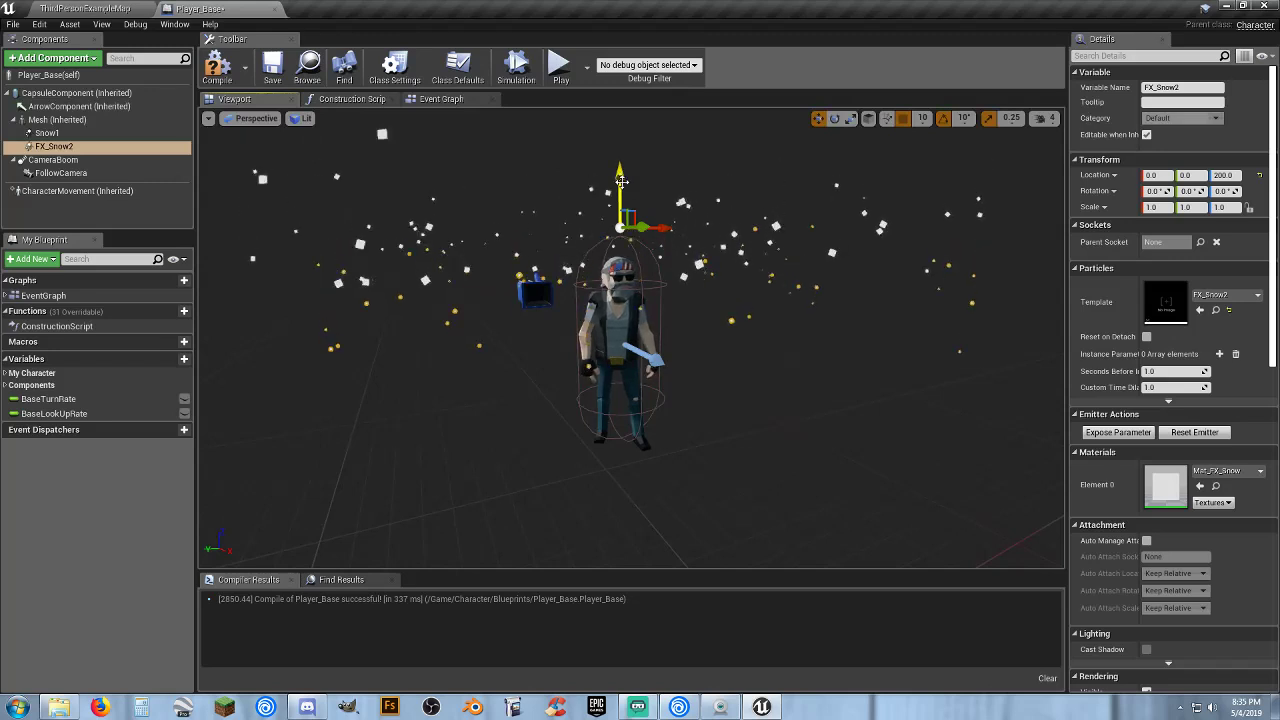
pyautogui.keyDown('alt'); pyautogui.moveTo(630, 232); pyautogui.dragTo(820, 250); pyautogui.keyUp('alt')
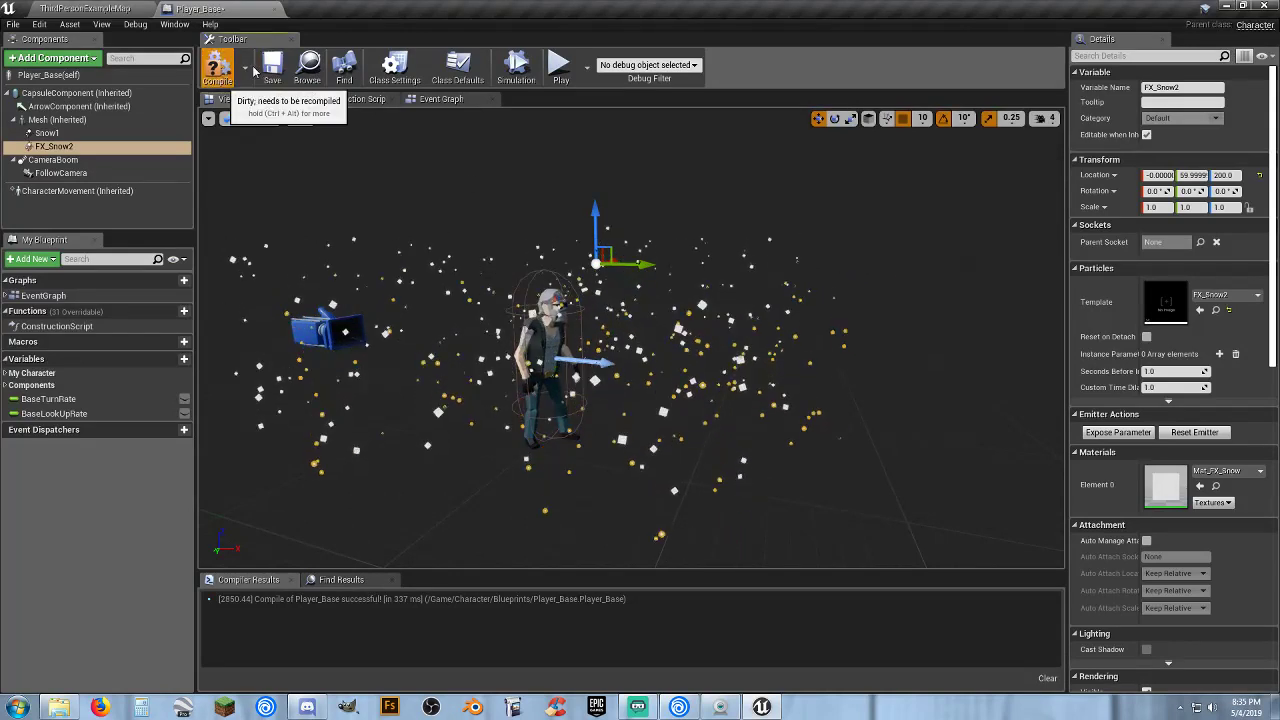
pyautogui.click(217, 66)
# Play-test ThirdPersonExampleMap by running the character across the floor and over the walkway through both snow effects, and end the play session.
pyautogui.click(115, 8)
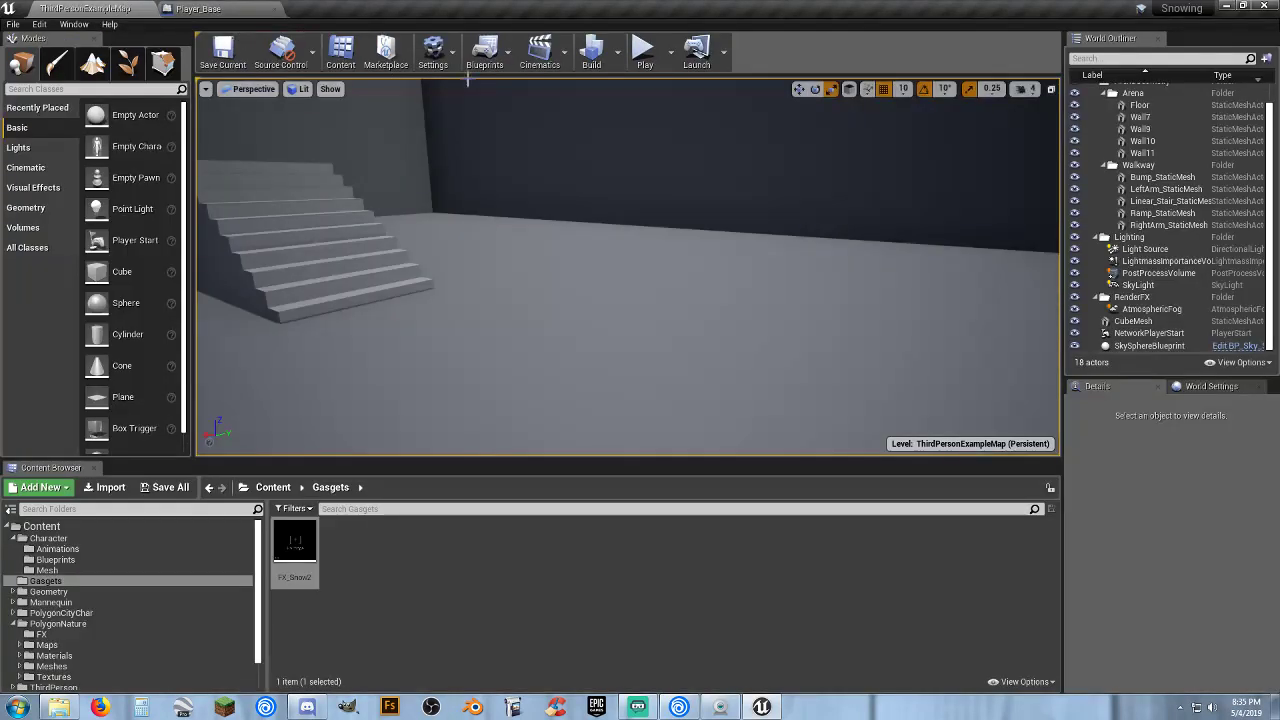
pyautogui.click(636, 46)
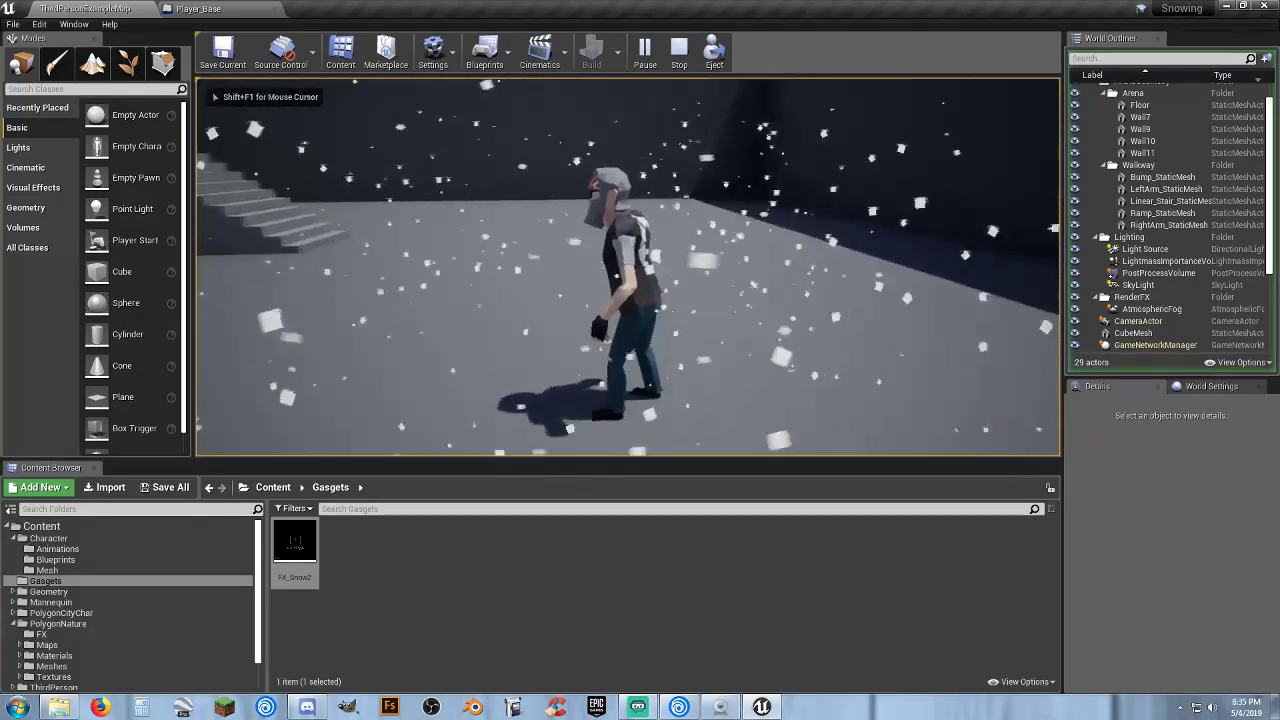
pyautogui.press('w')
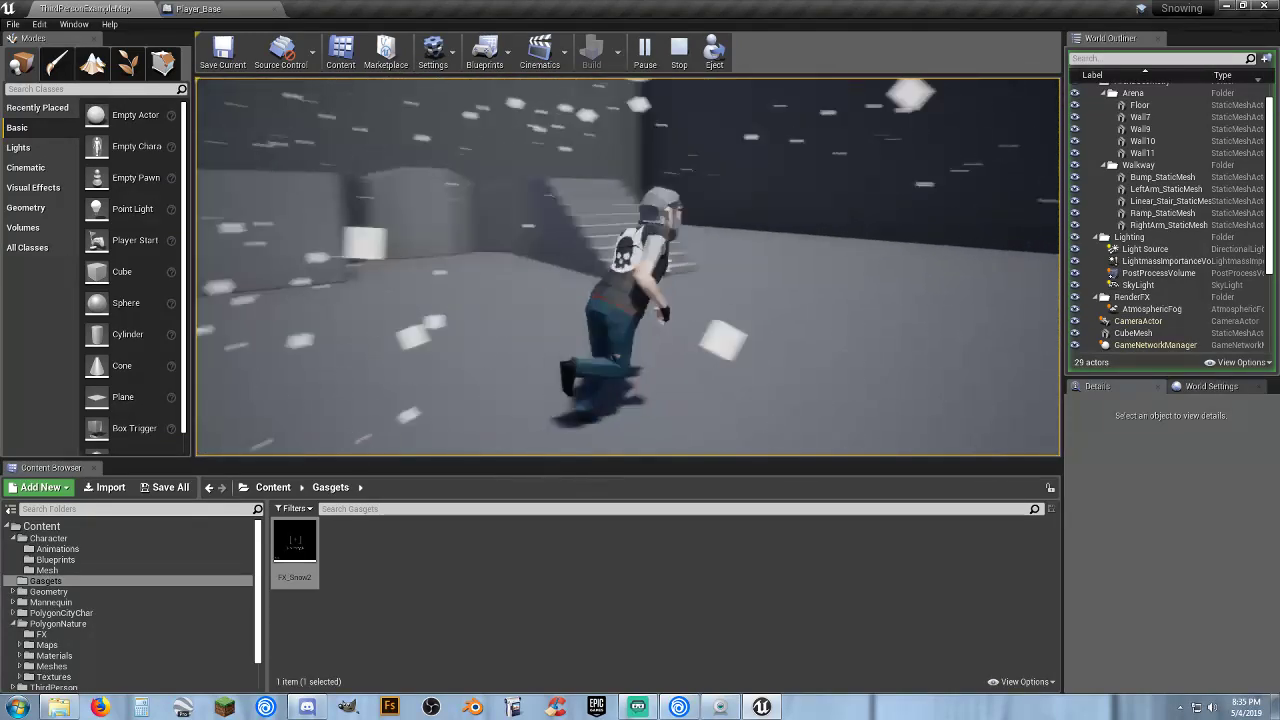
pyautogui.press('d')
pyautogui.press('w')
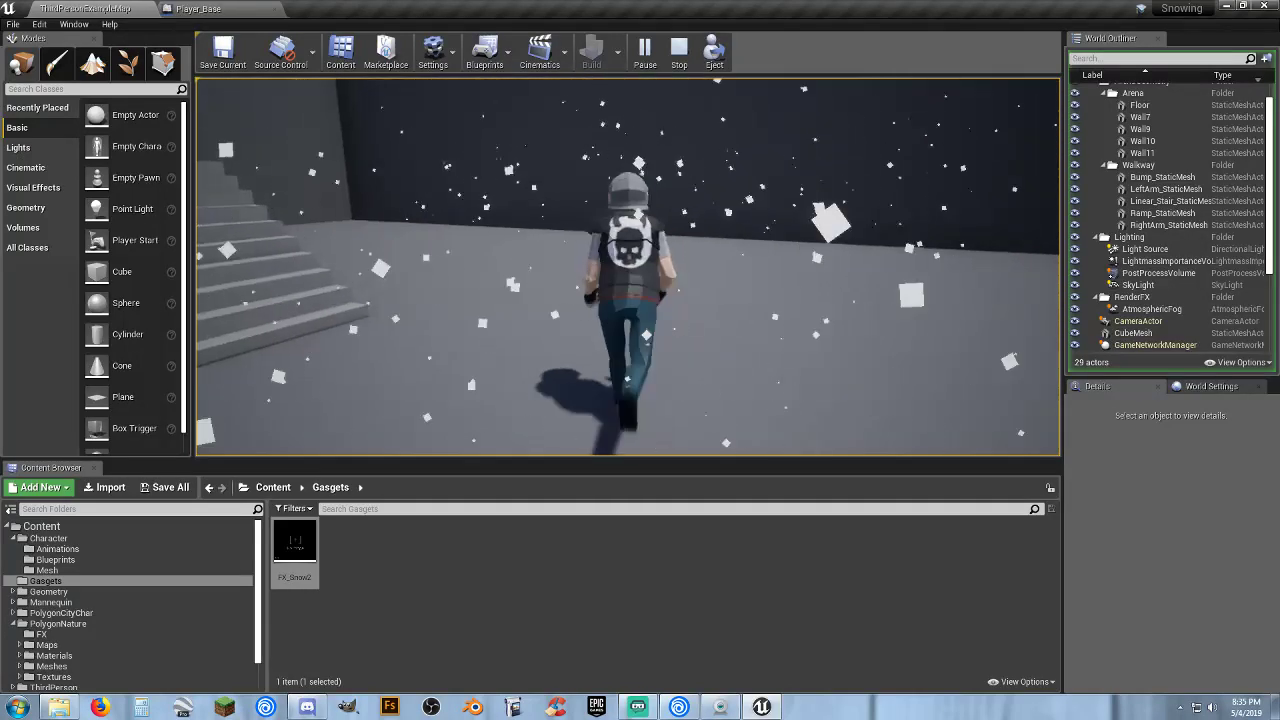
pyautogui.press('d')
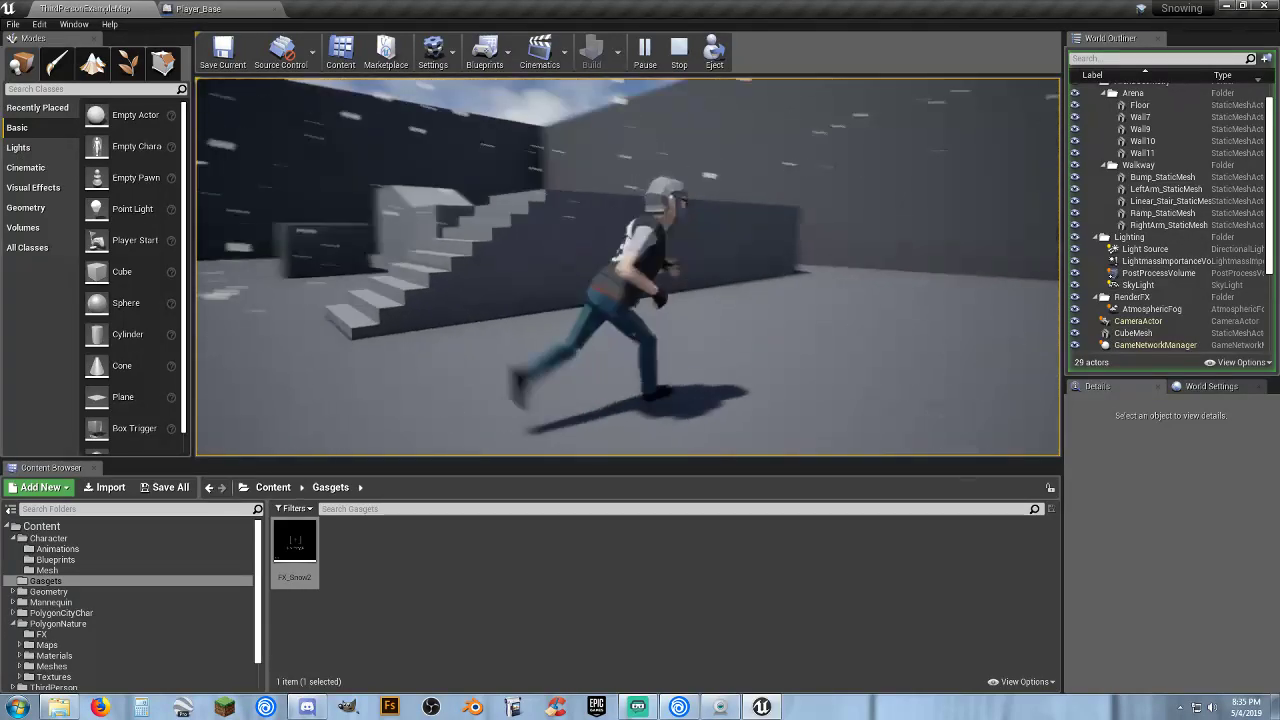
pyautogui.press('a')
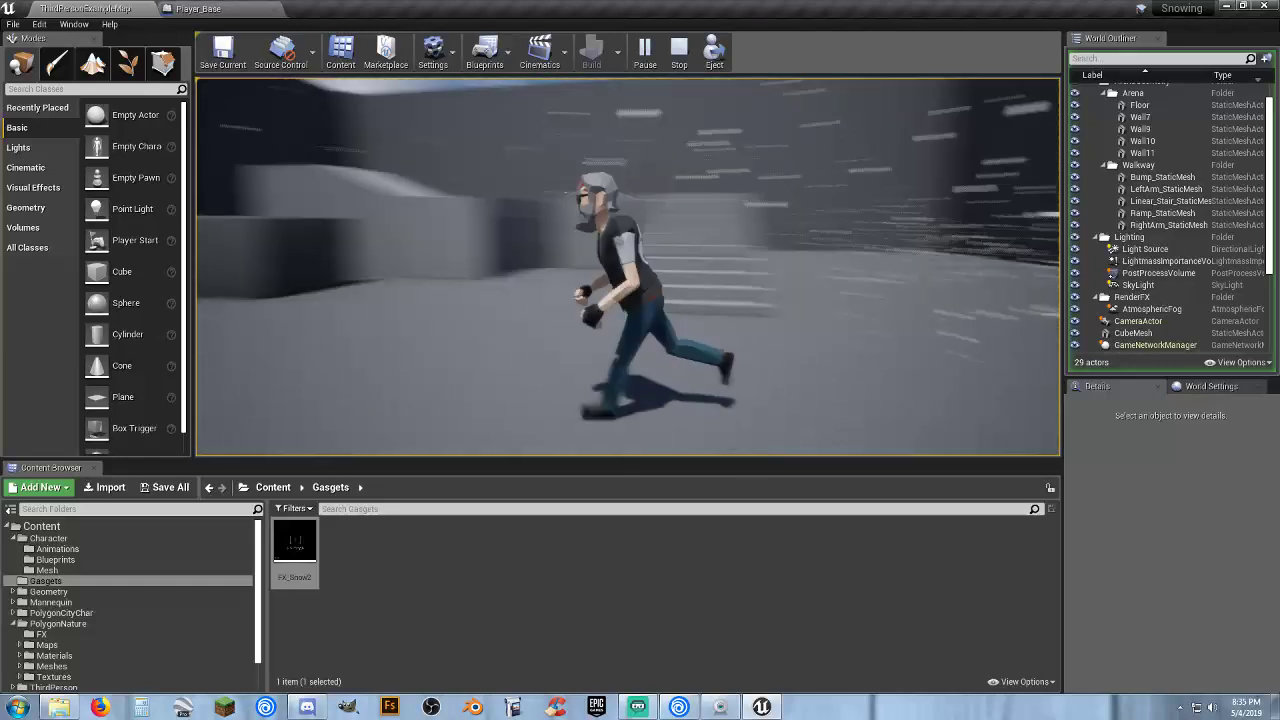
pyautogui.press('d')
pyautogui.press('w')
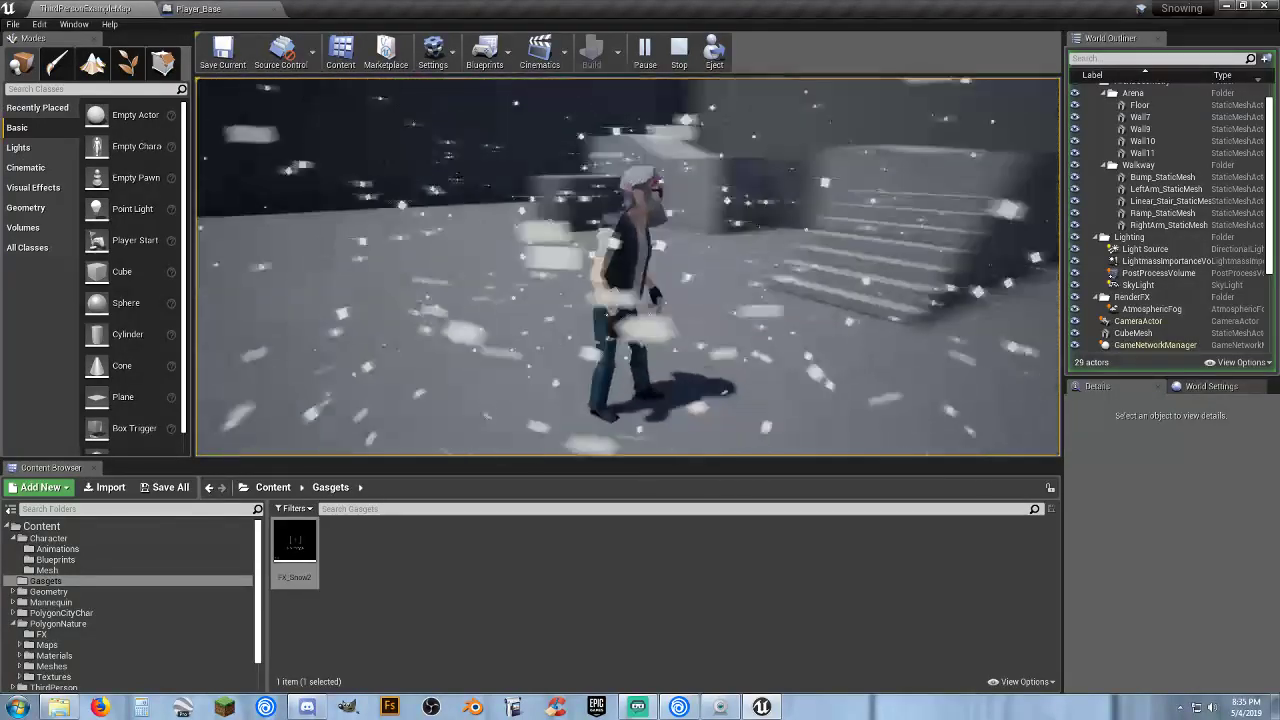
pyautogui.press('w')
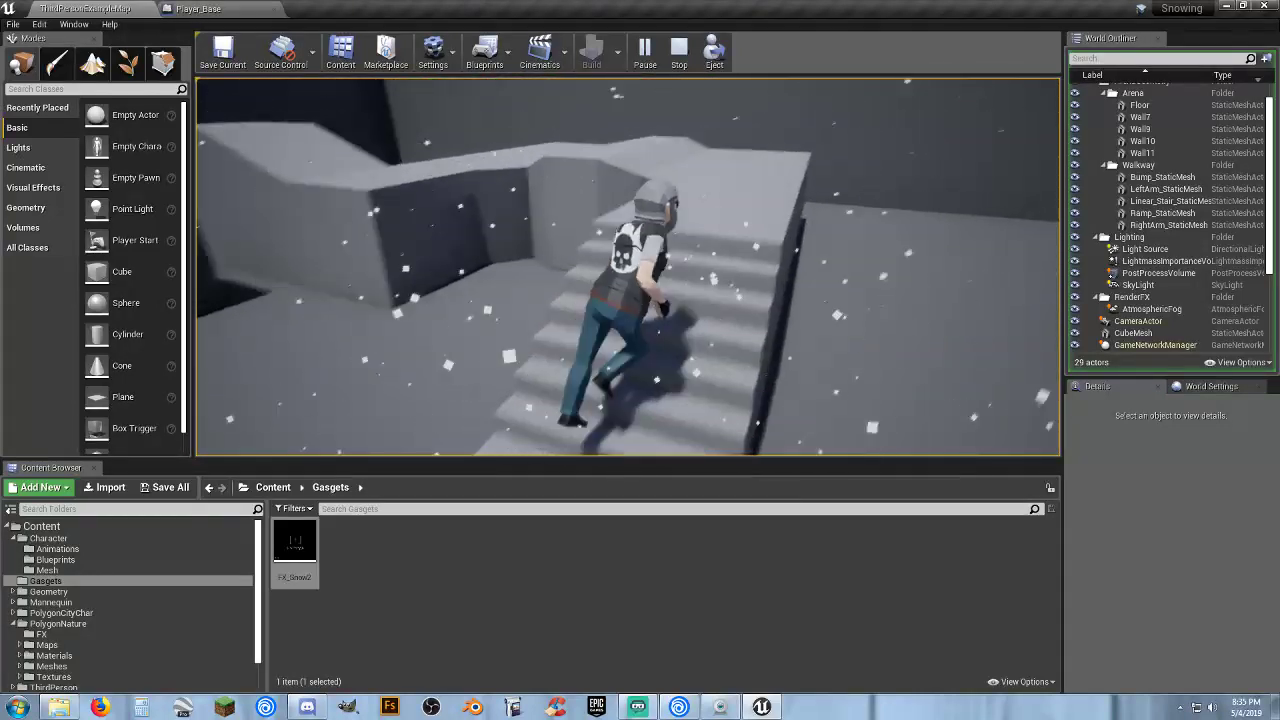
pyautogui.press('w')
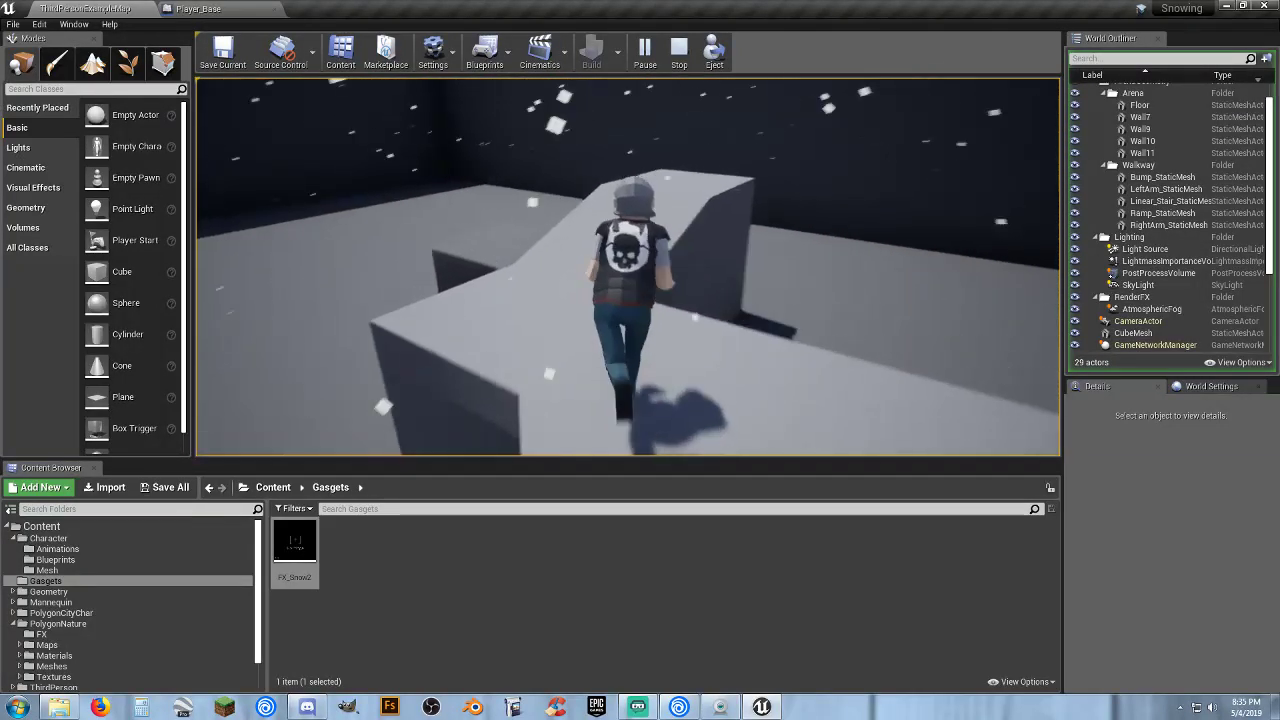
pyautogui.press('w')
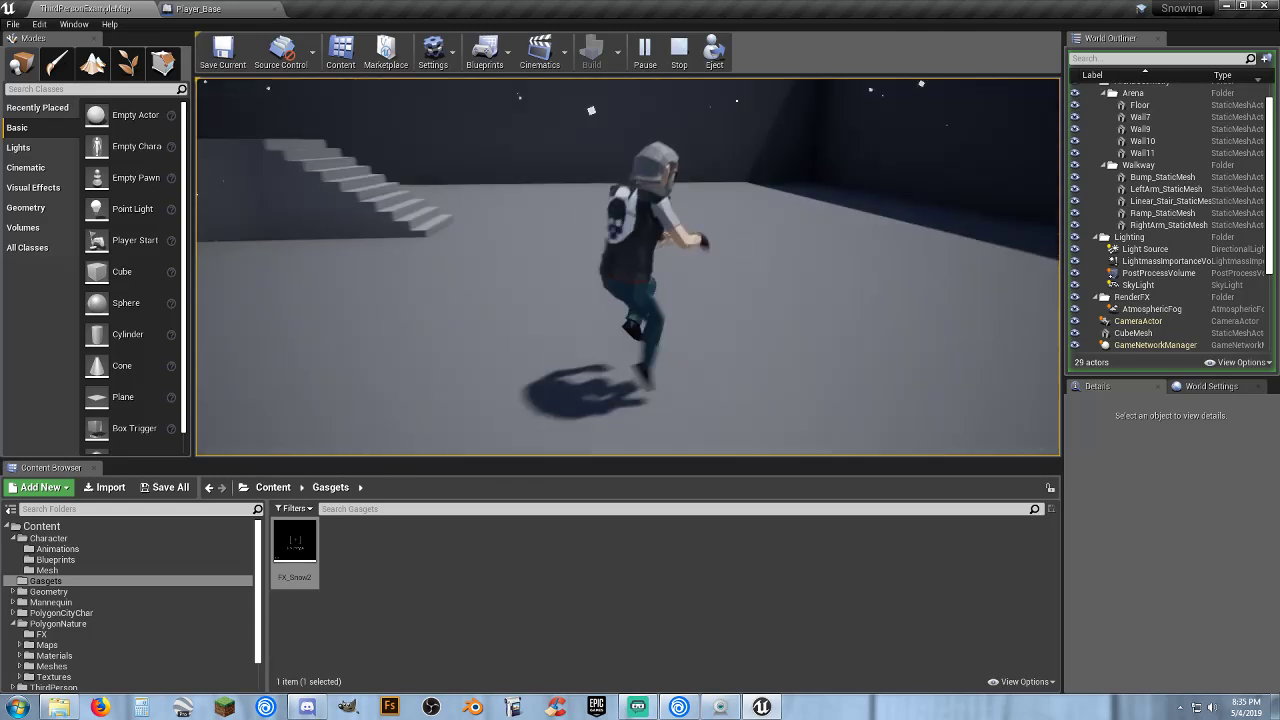
pyautogui.press('d')
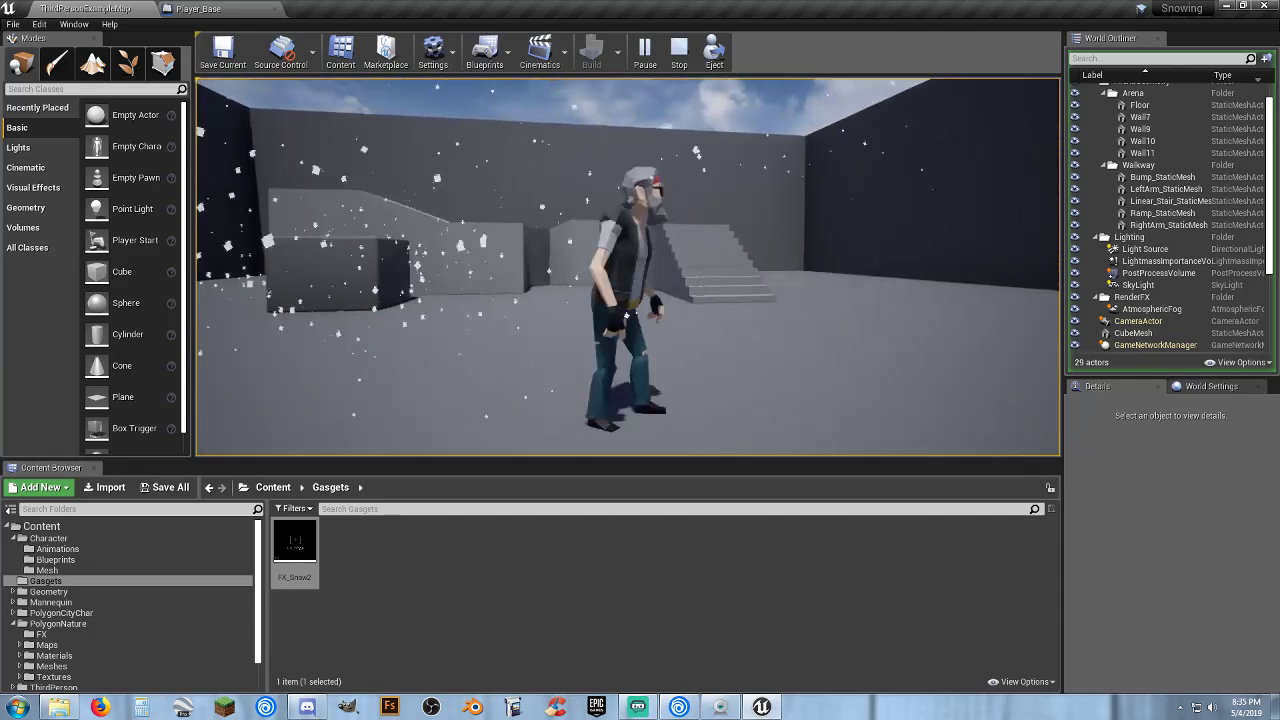
pyautogui.press('Escape')
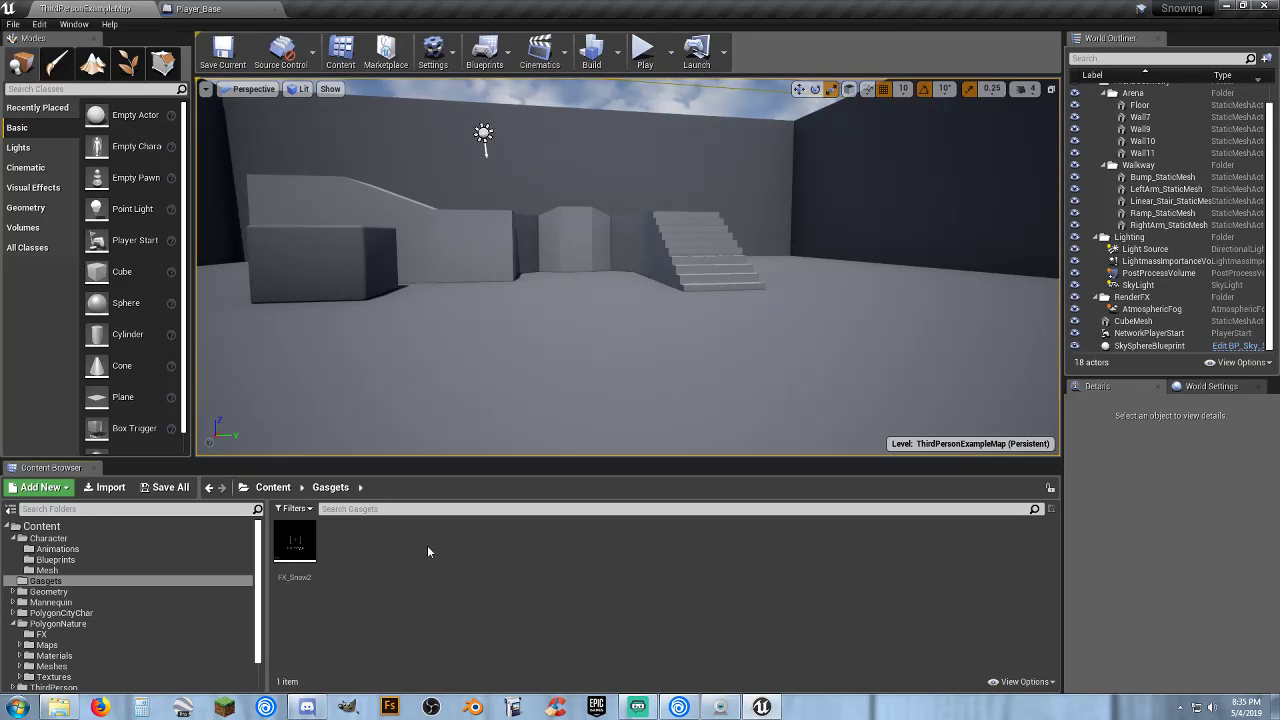
# Add a Boolean variable named "Snow On?" in the Player_Base event graph, and compile and save the blueprint.
pyautogui.click(198, 9)
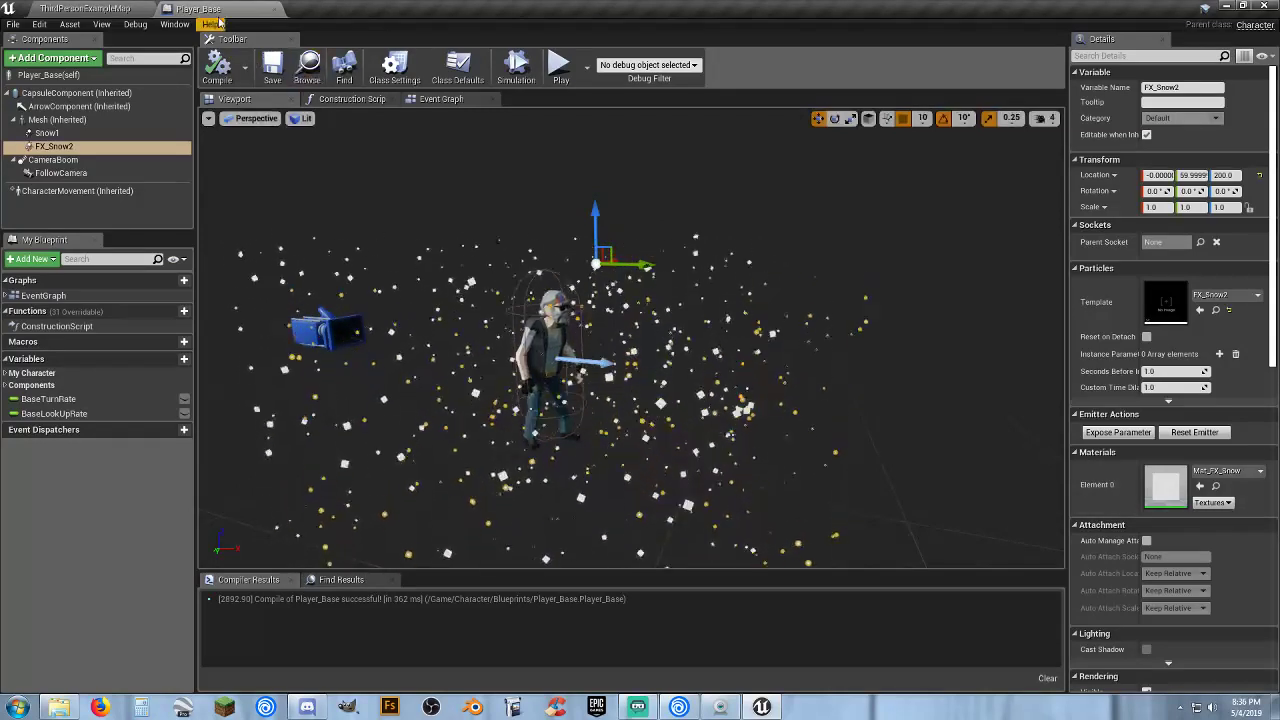
pyautogui.click(460, 98)
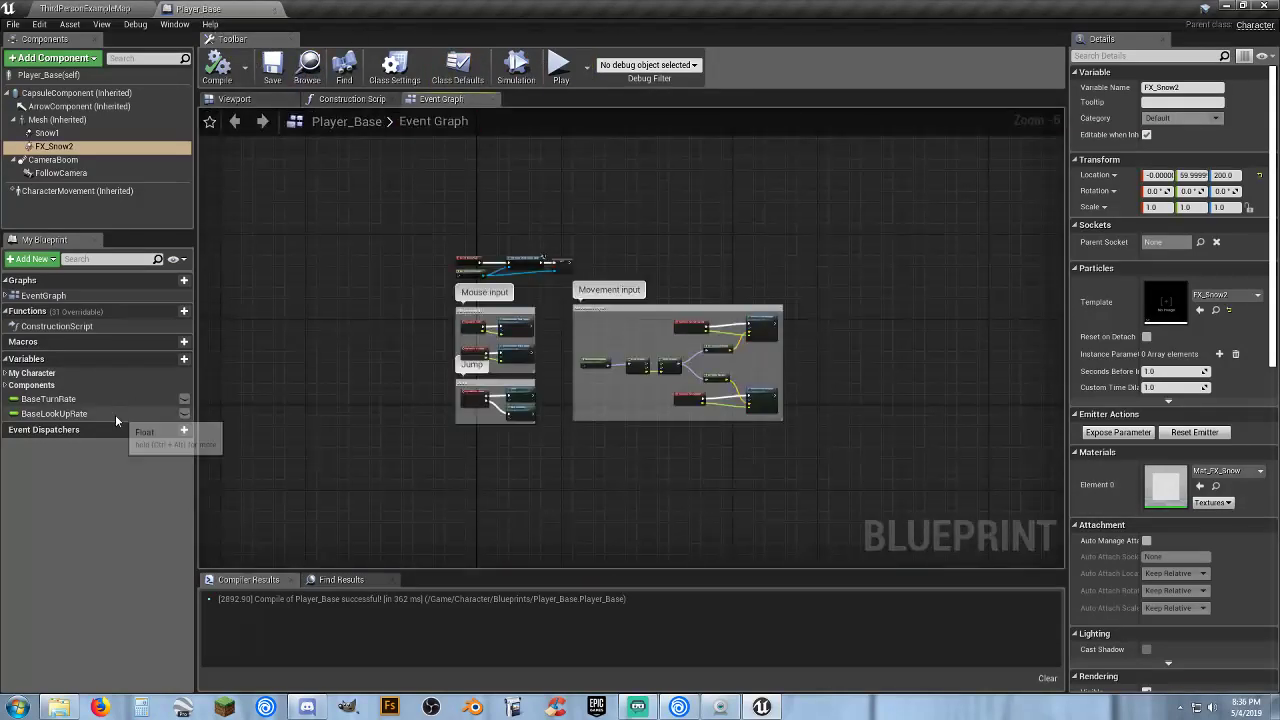
pyautogui.scroll(6, 471, 497)
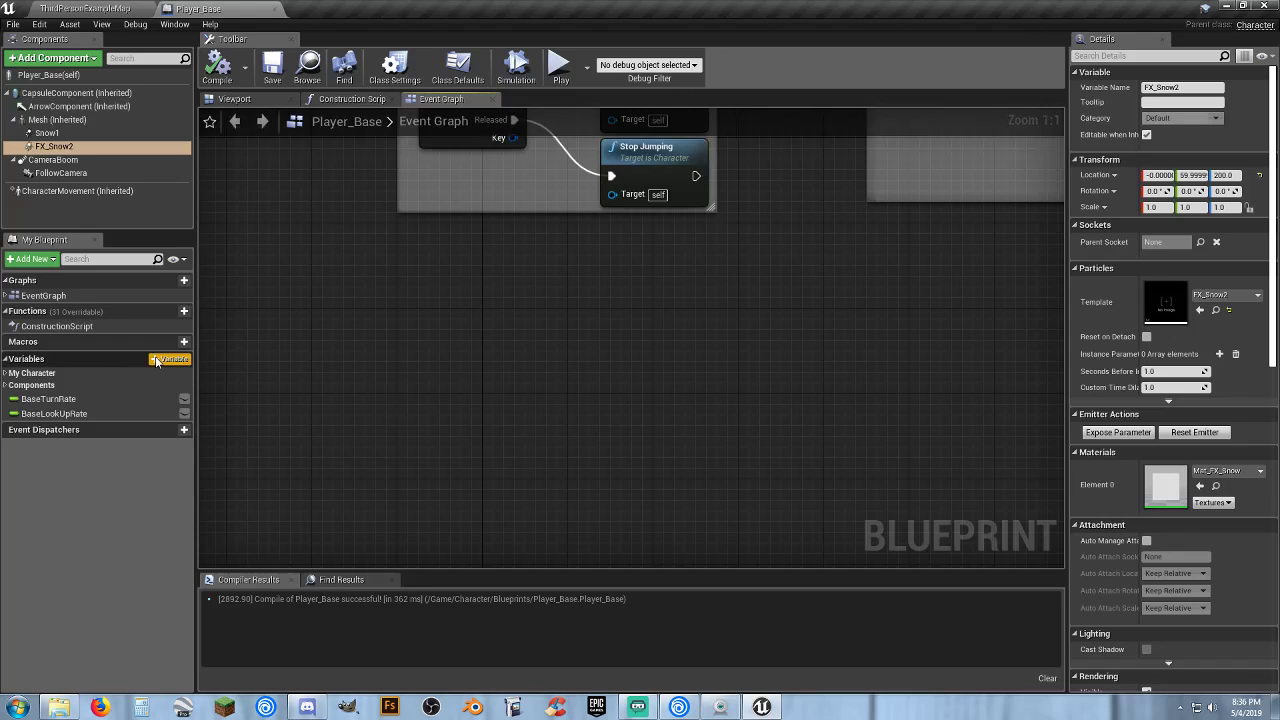
pyautogui.click(158, 360)
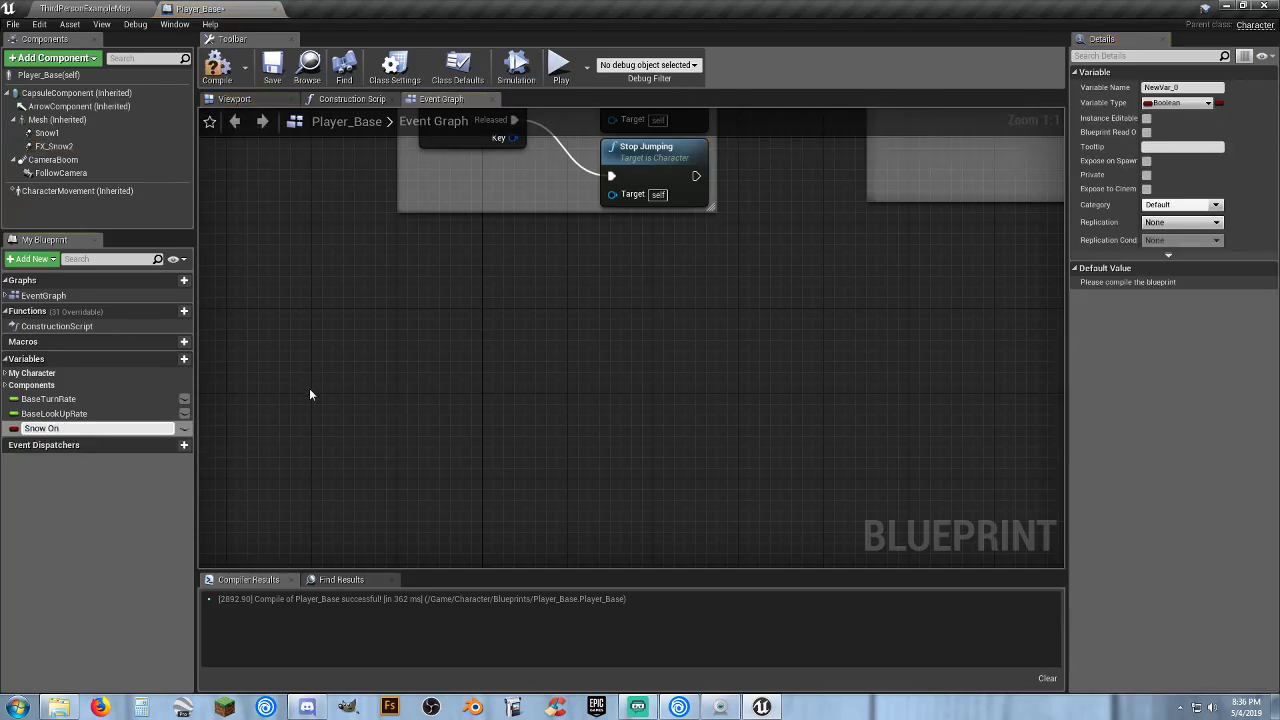
pyautogui.press('Return')
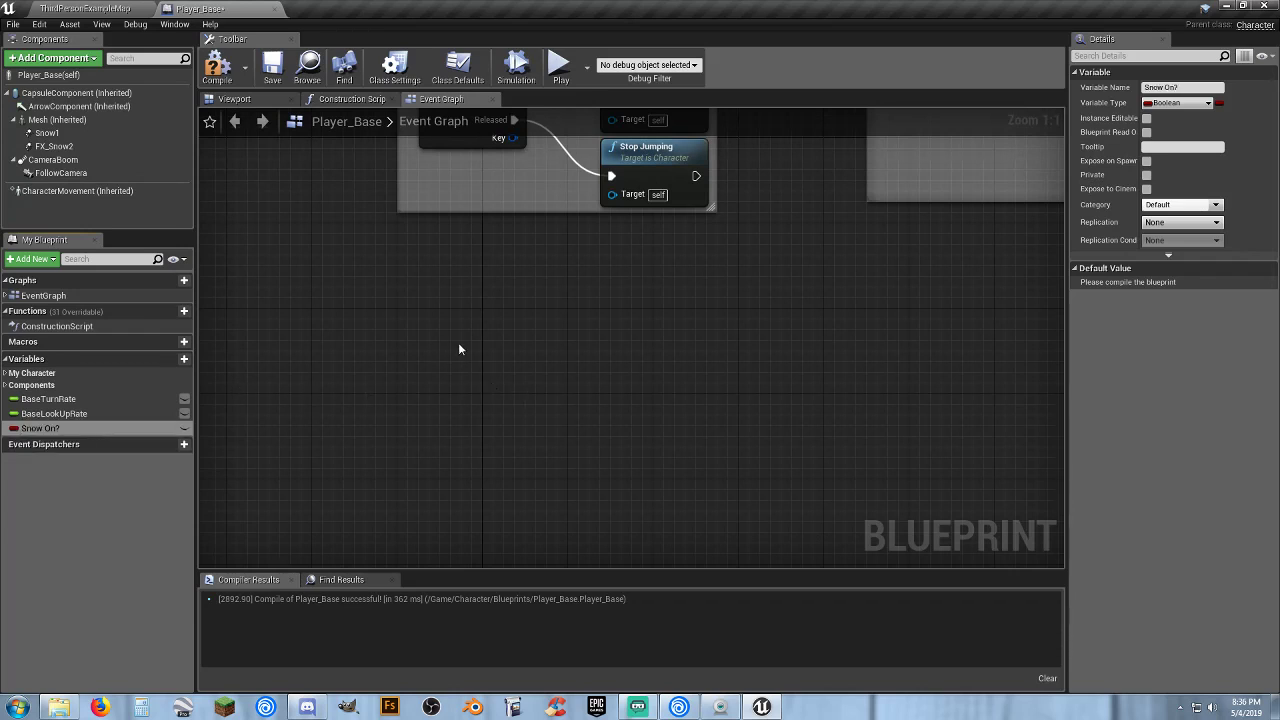
pyautogui.click(220, 66)
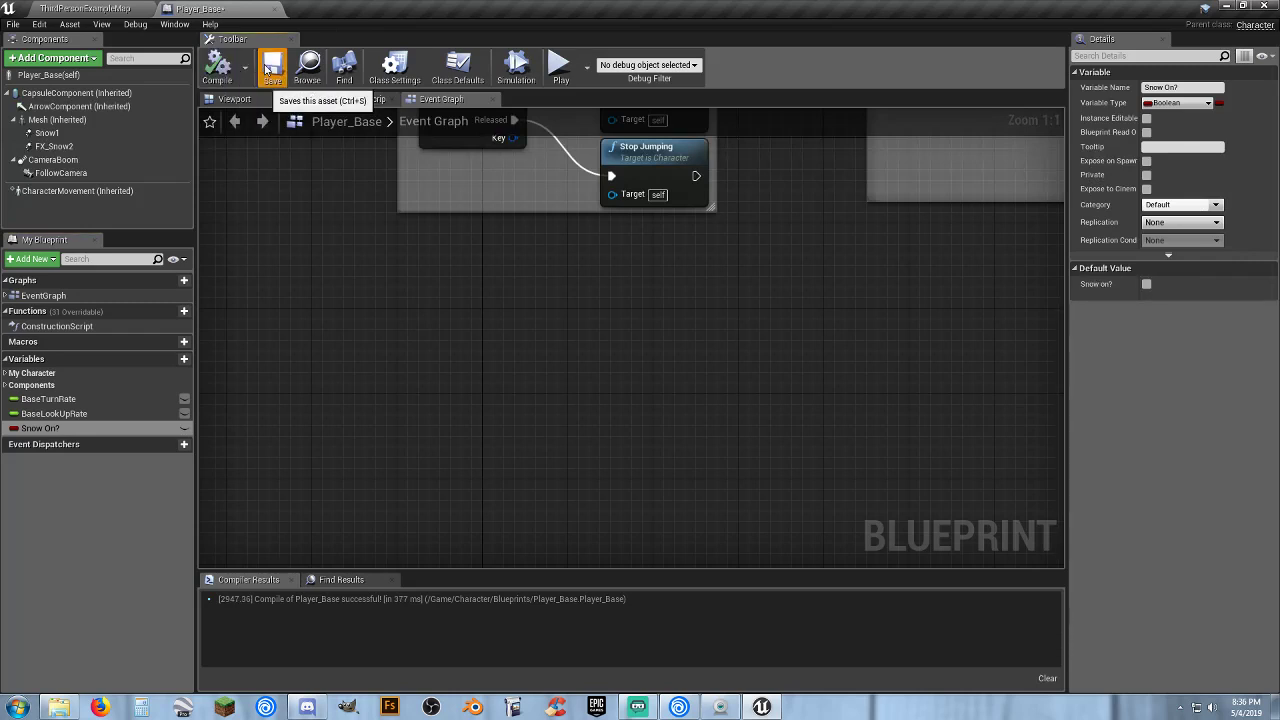
# Place an additive Box geometry brush on the floor beside the linear stairs in ThirdPersonExampleMap, at about X 180, Y 940.
pyautogui.click(100, 8)
pyautogui.moveTo(628, 267); pyautogui.dragTo(607, 246, button='right')
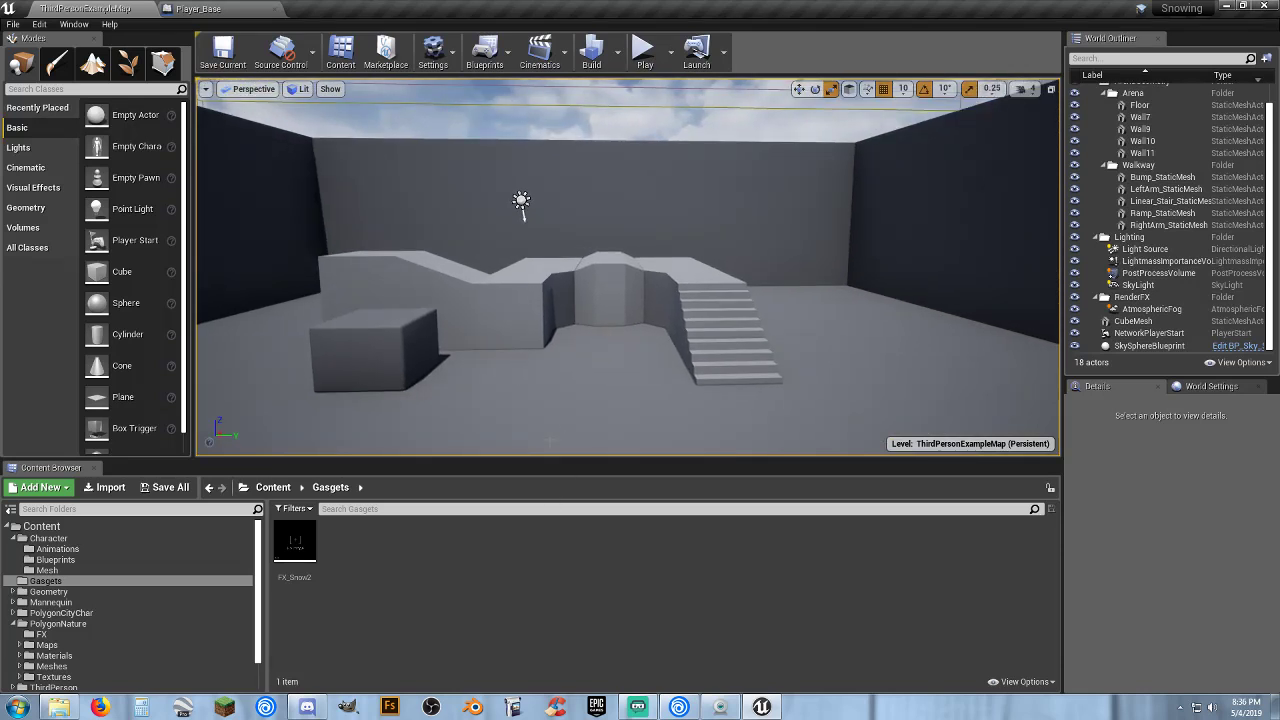
pyautogui.click(25, 212)
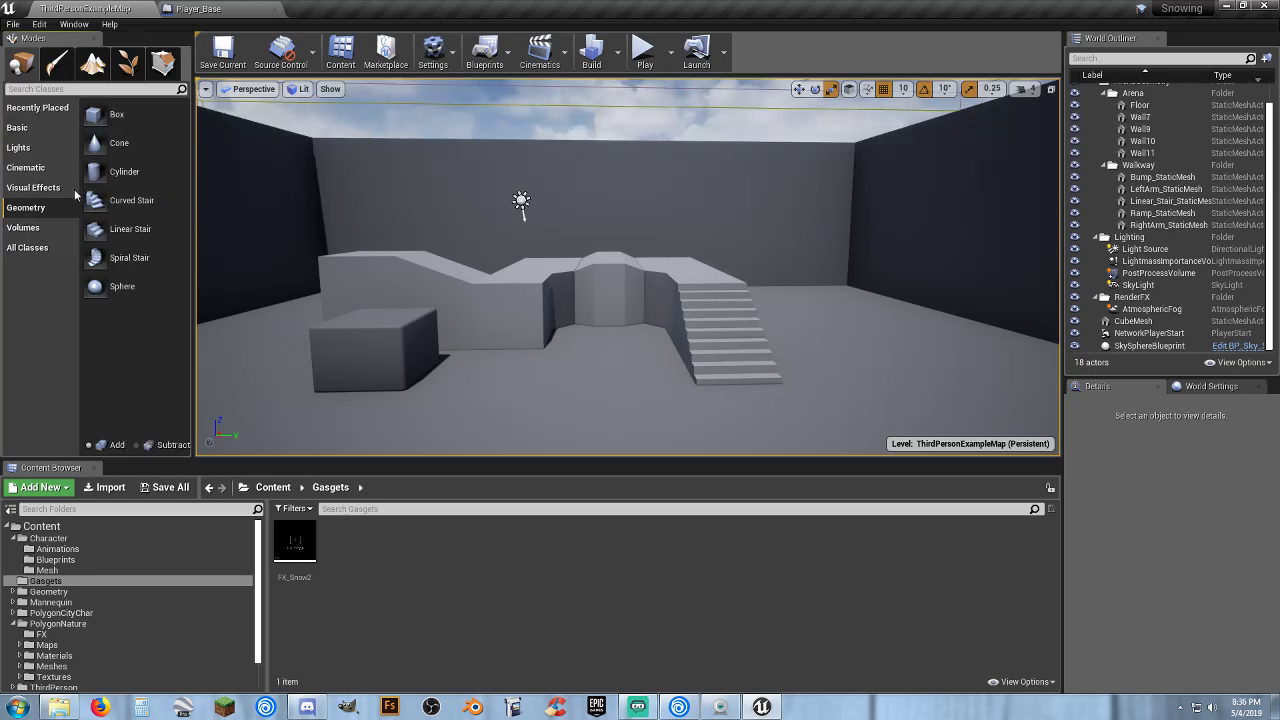
pyautogui.moveTo(108, 115); pyautogui.dragTo(740, 311)
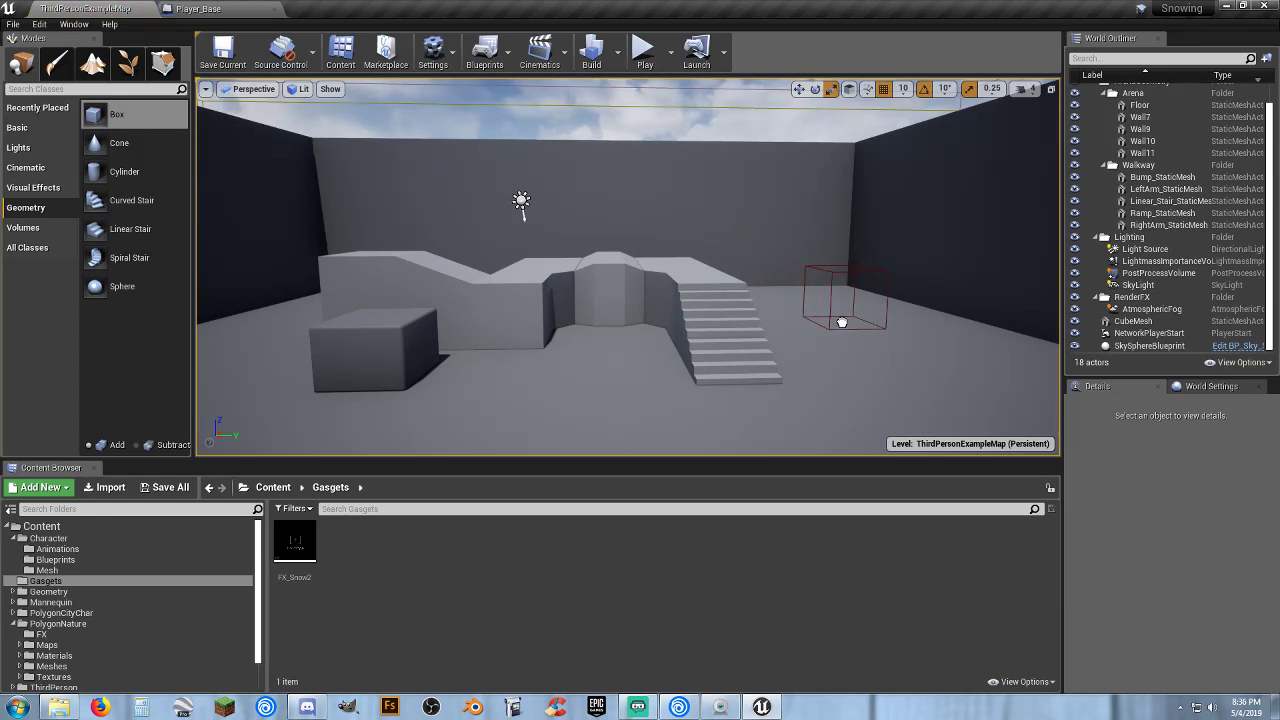
pyautogui.moveTo(842, 322); pyautogui.dragTo(842, 322)
pyautogui.press('f')
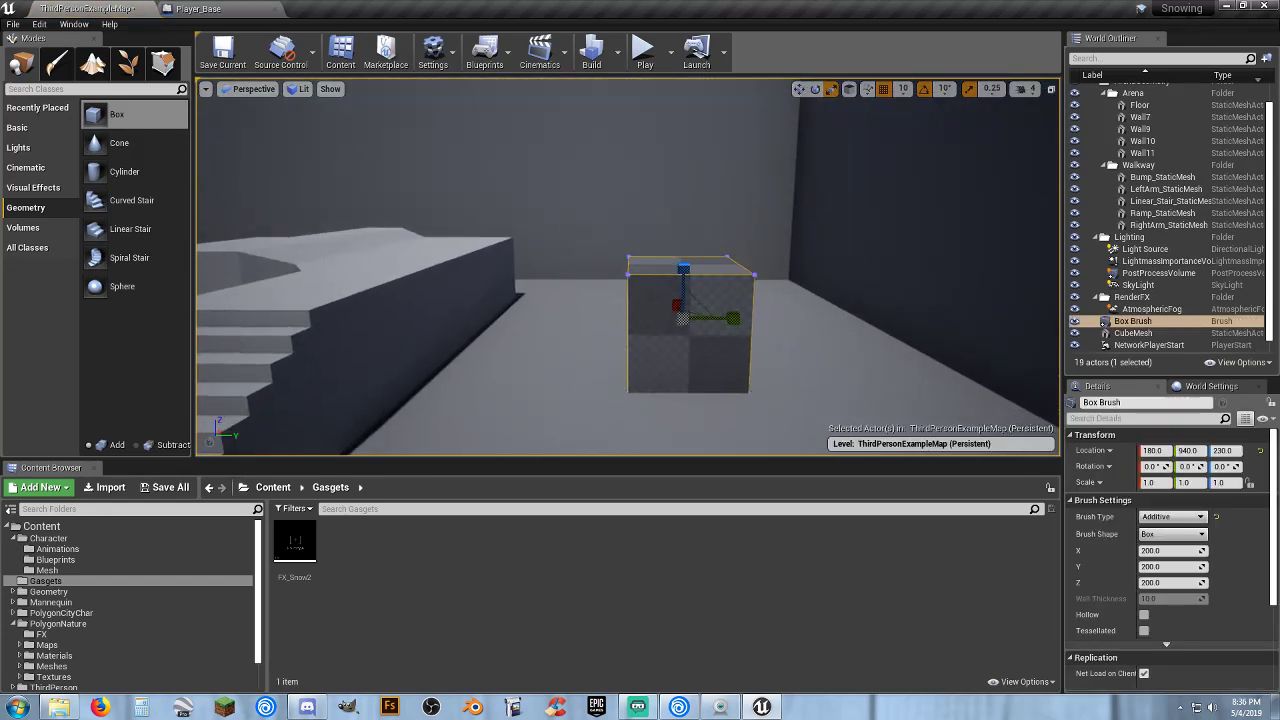
# Set the box brush's dimensions to X 800, Y 800 and Z 400.
pyautogui.click(1172, 550)
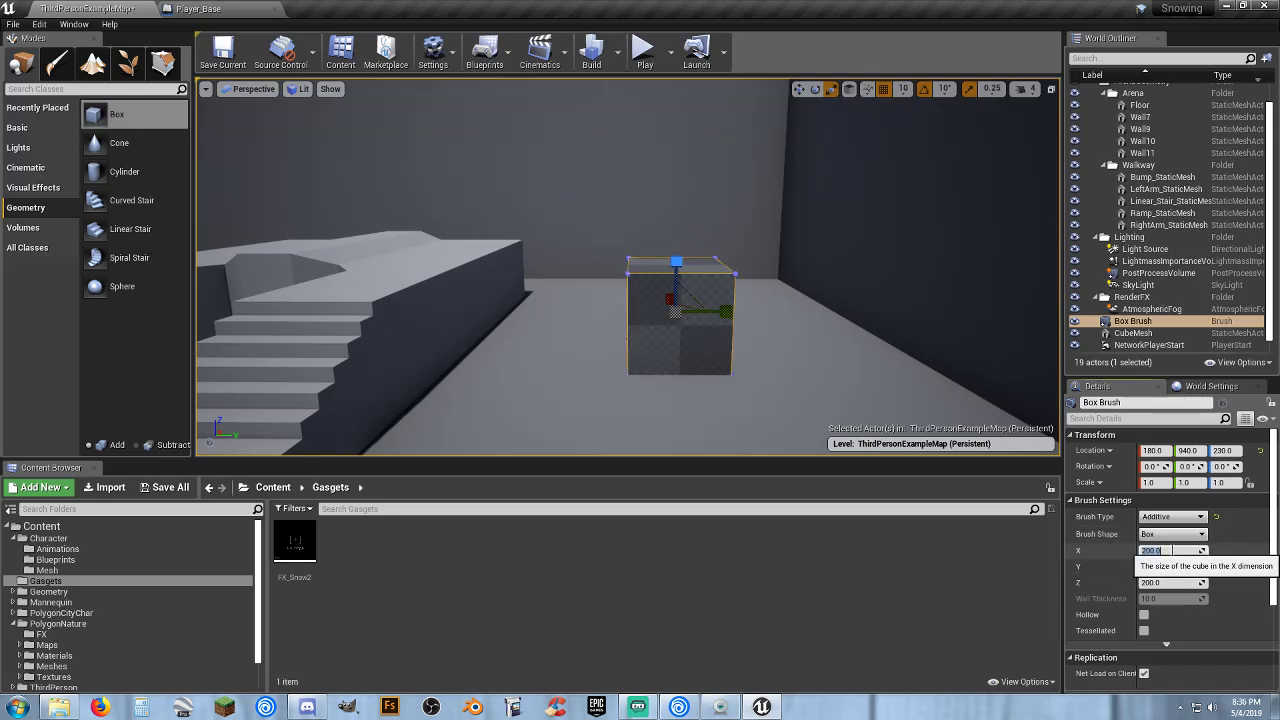
pyautogui.write('800')
pyautogui.press('Return')
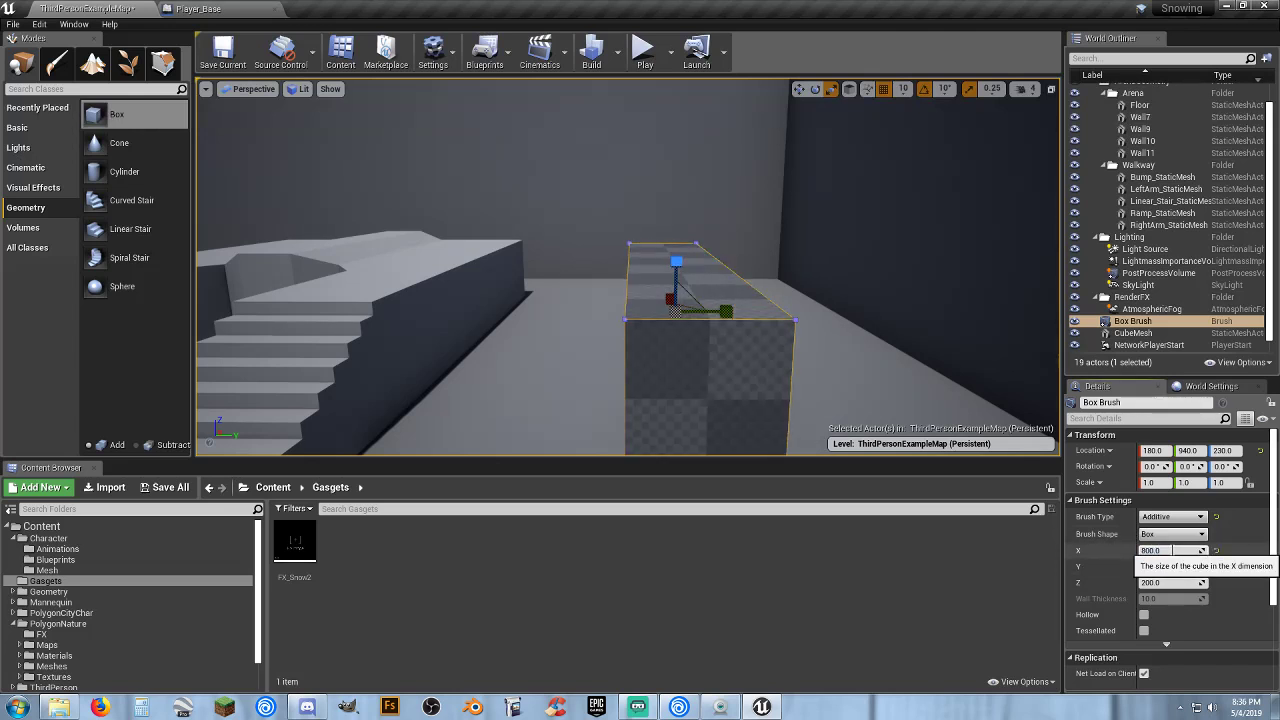
pyautogui.write('800')
pyautogui.press('Tab')
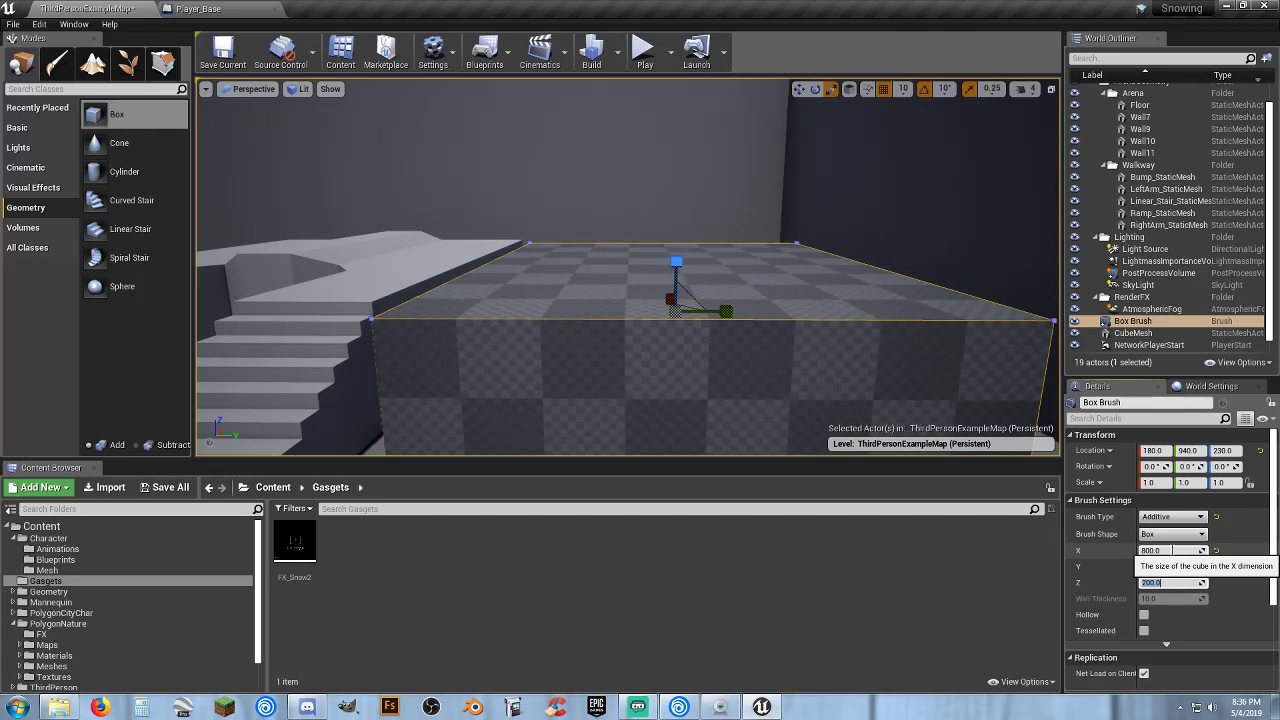
pyautogui.write('400')
pyautogui.press('Return')
pyautogui.press('f')
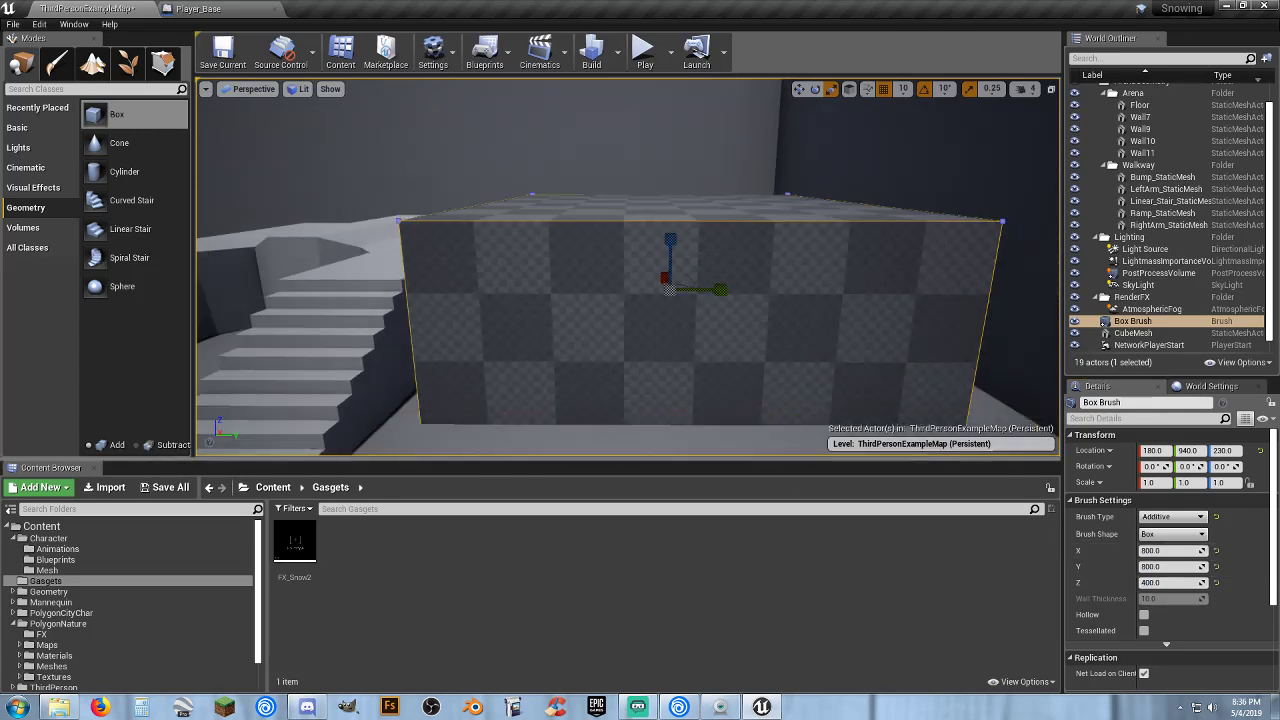
# Raise the large box brush to Z 330 so it rests on the floor, and make it hollow.
pyautogui.click(798, 89)
pyautogui.moveTo(660, 200); pyautogui.dragTo(653, 167)
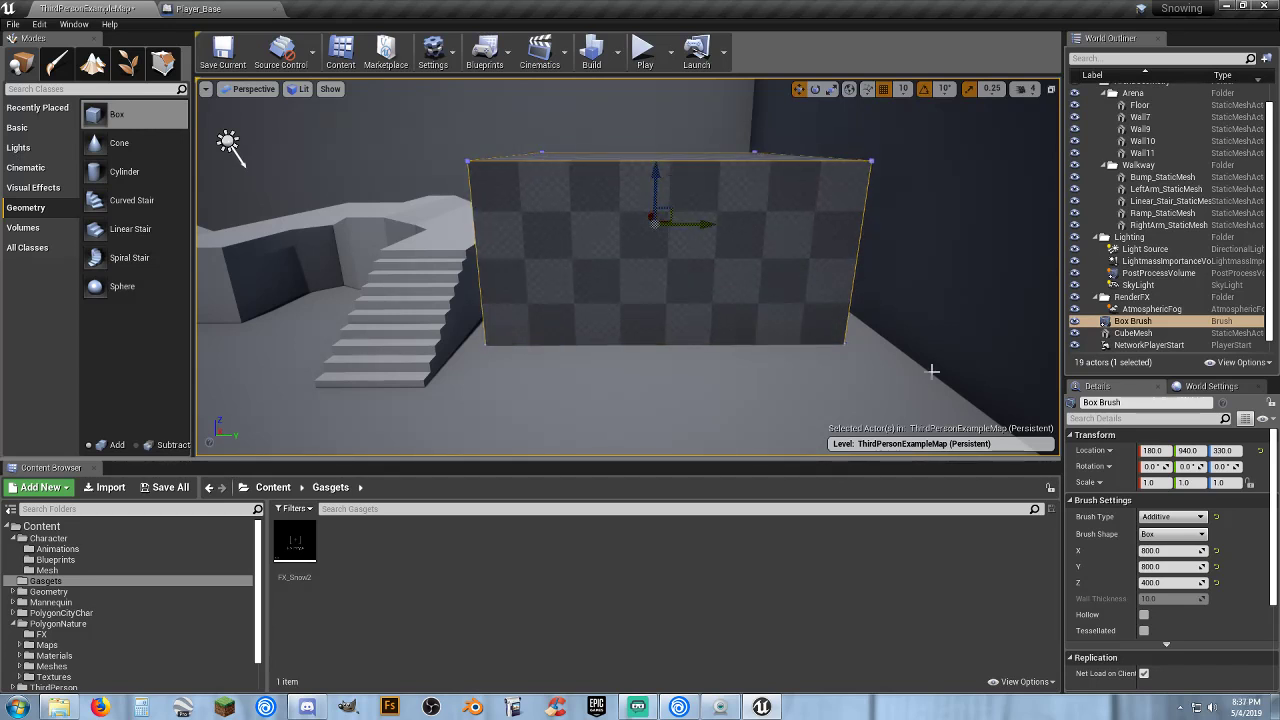
pyautogui.click(1144, 615)
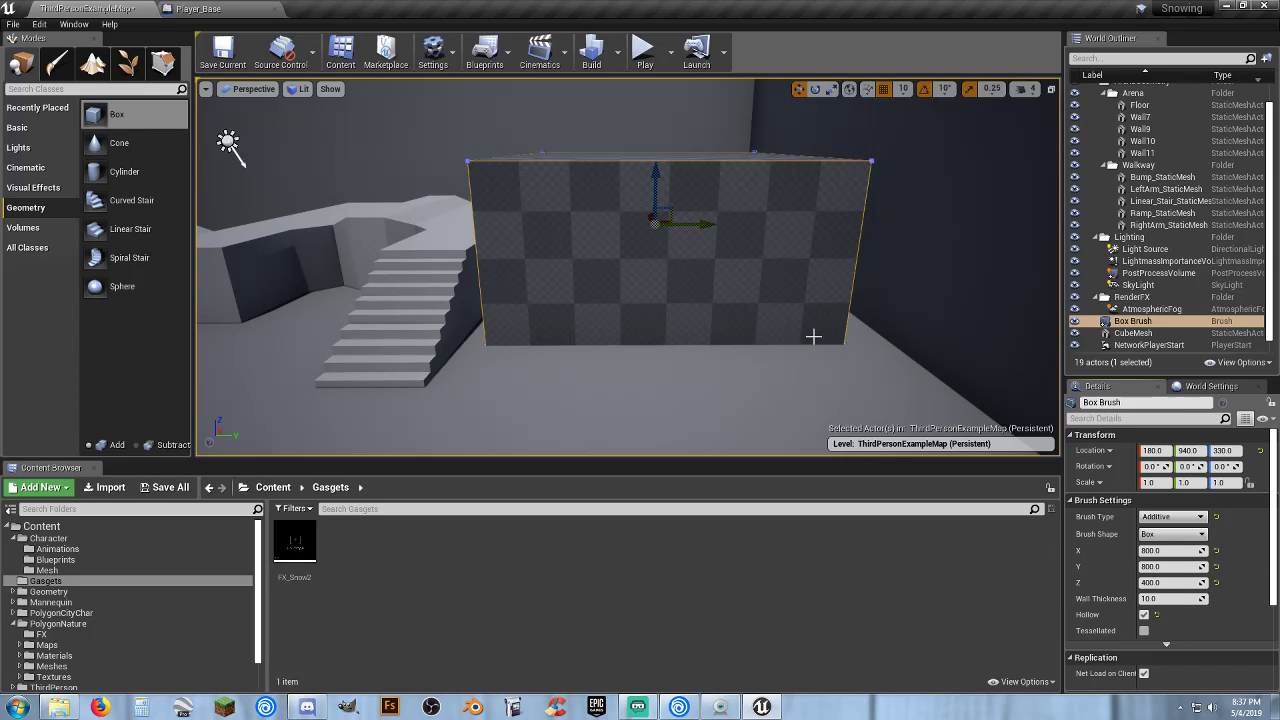
# Place a second Box brush in front of the hollow box at about X -330, Y 920, and set its X size to 20.
pyautogui.moveTo(115, 114)
pyautogui.mouseDown()
pyautogui.moveTo(480, 337)
pyautogui.moveTo(655, 362)
pyautogui.mouseUp()
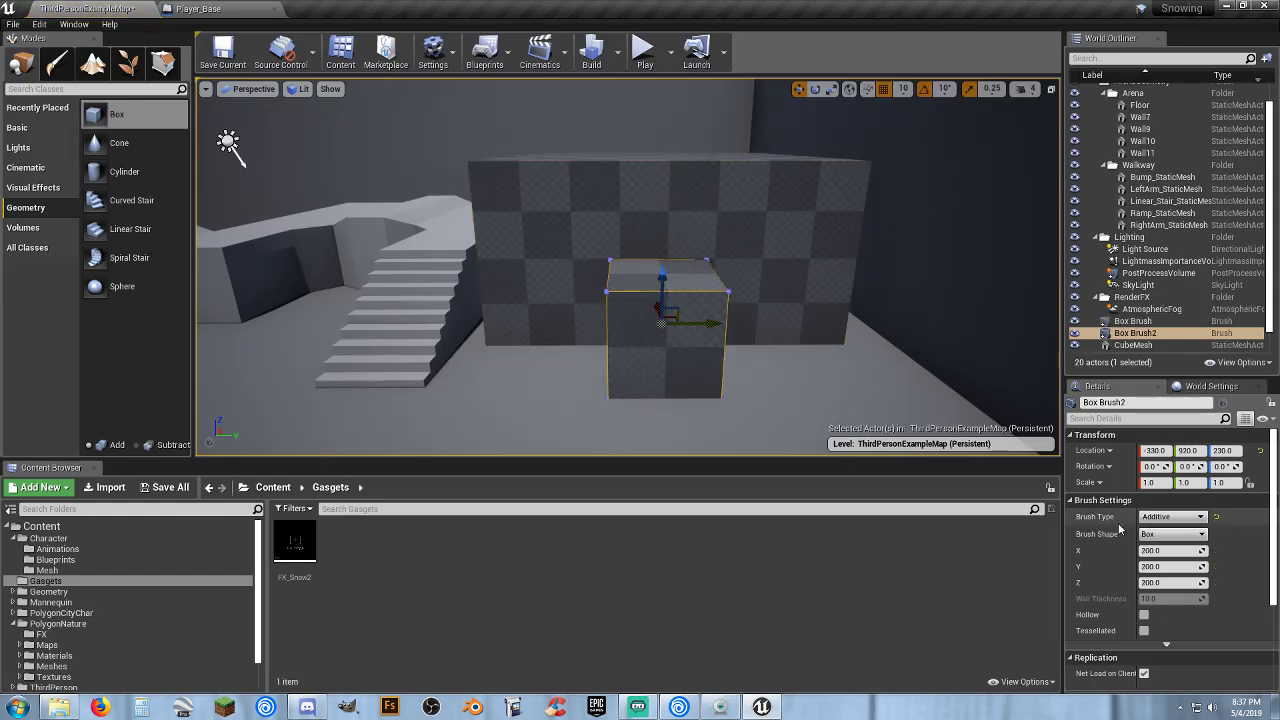
pyautogui.moveTo(752, 300); pyautogui.dragTo(560, 300, button='right')
pyautogui.press('f')
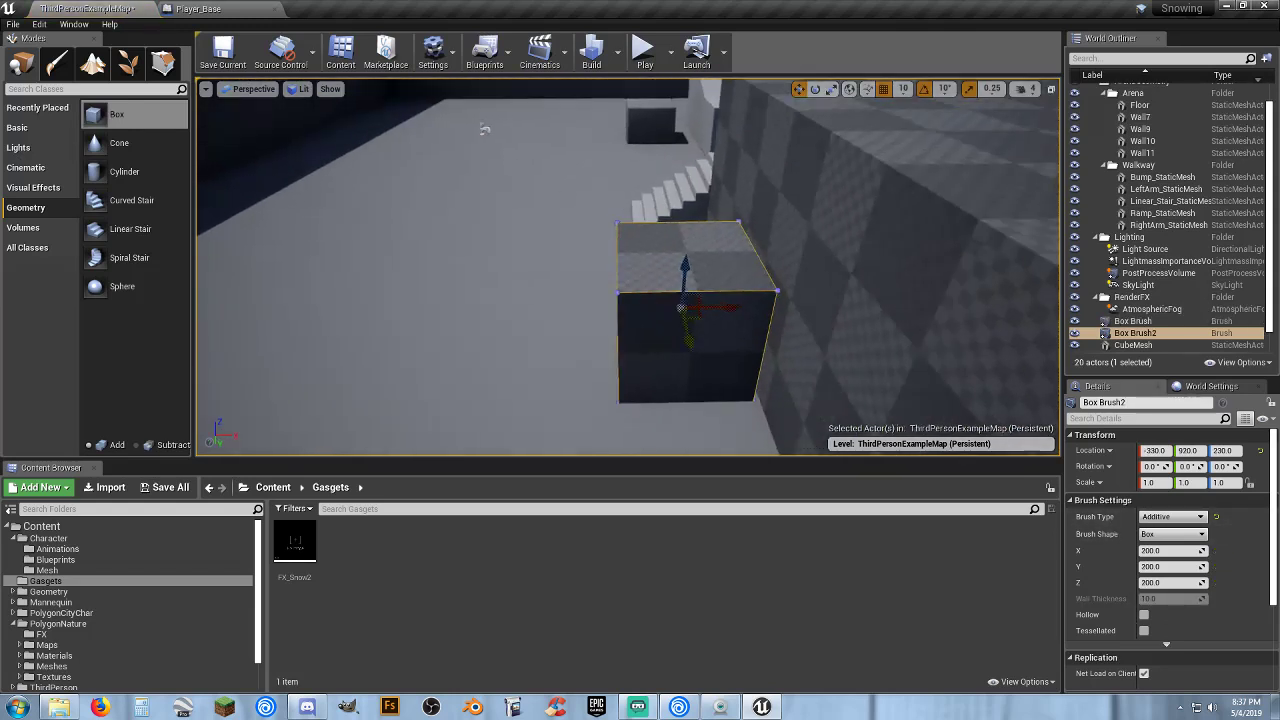
pyautogui.click(1170, 547)
pyautogui.write('20')
pyautogui.press('Tab')
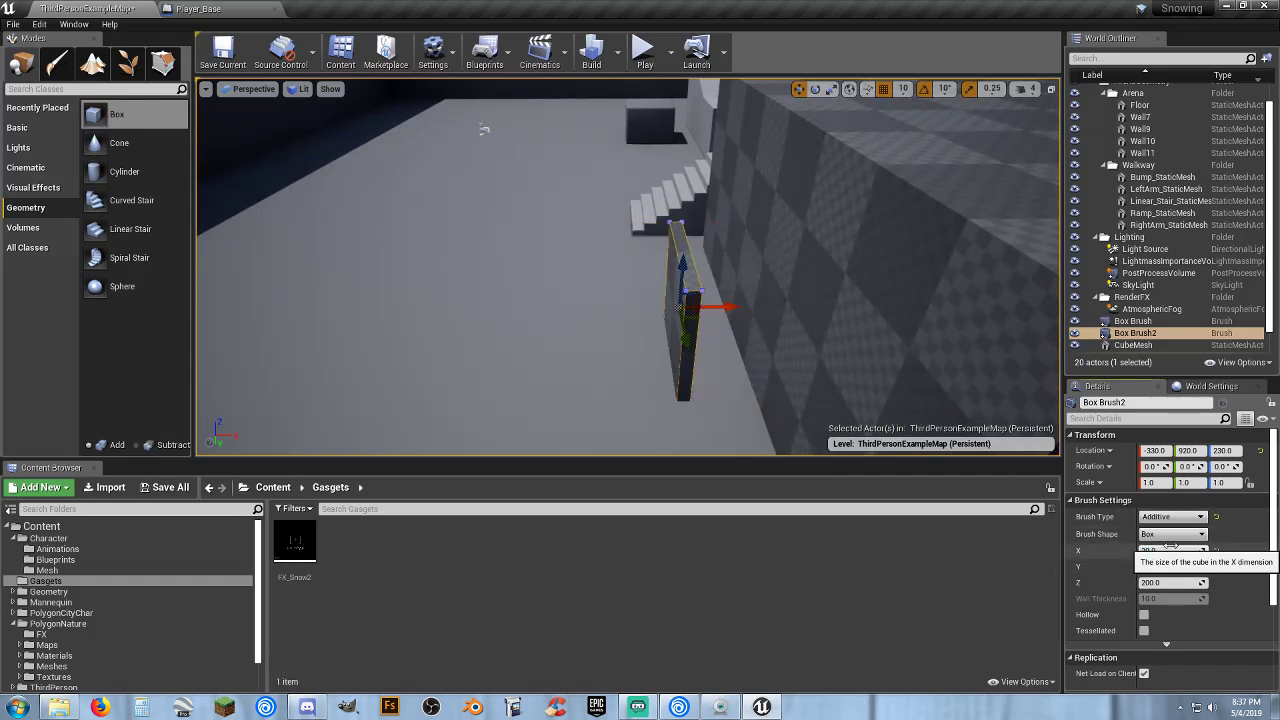
# Make the thin box brush Subtractive and move it into the hollow box's front wall at X -210 to cut a doorway.
pyautogui.click(1172, 519)
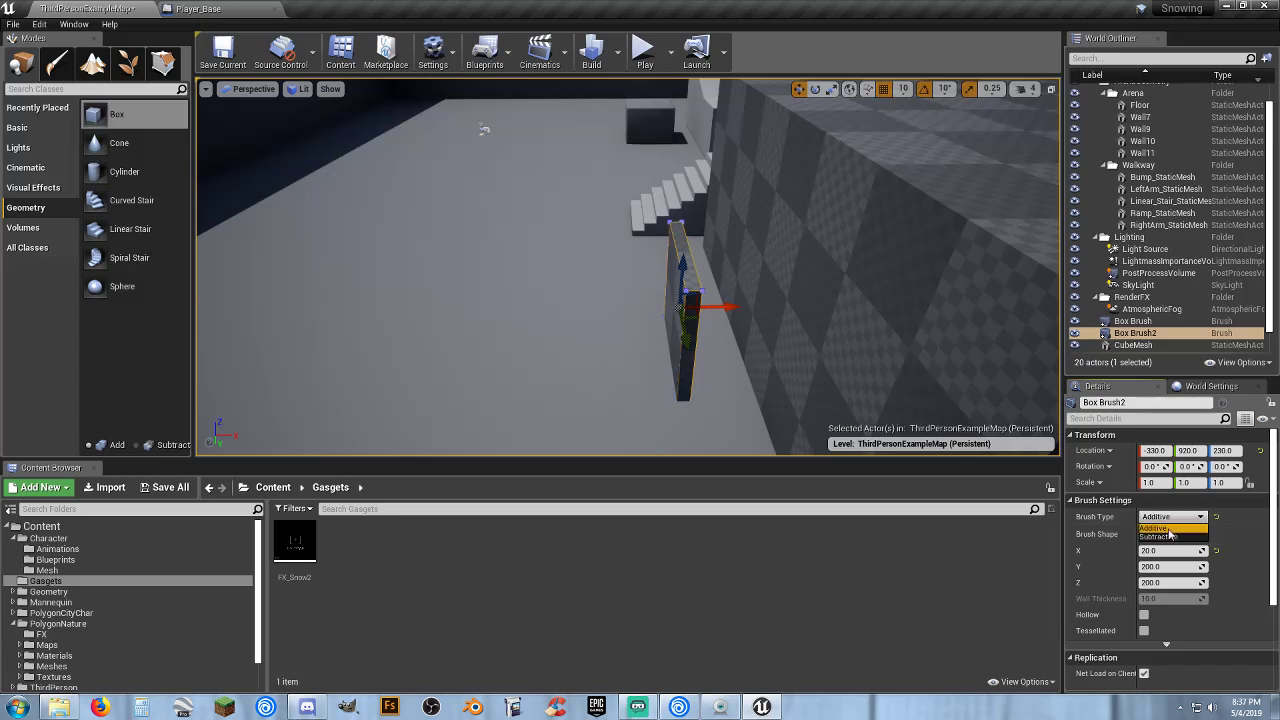
pyautogui.click(1160, 547)
pyautogui.moveTo(733, 316); pyautogui.dragTo(797, 314)
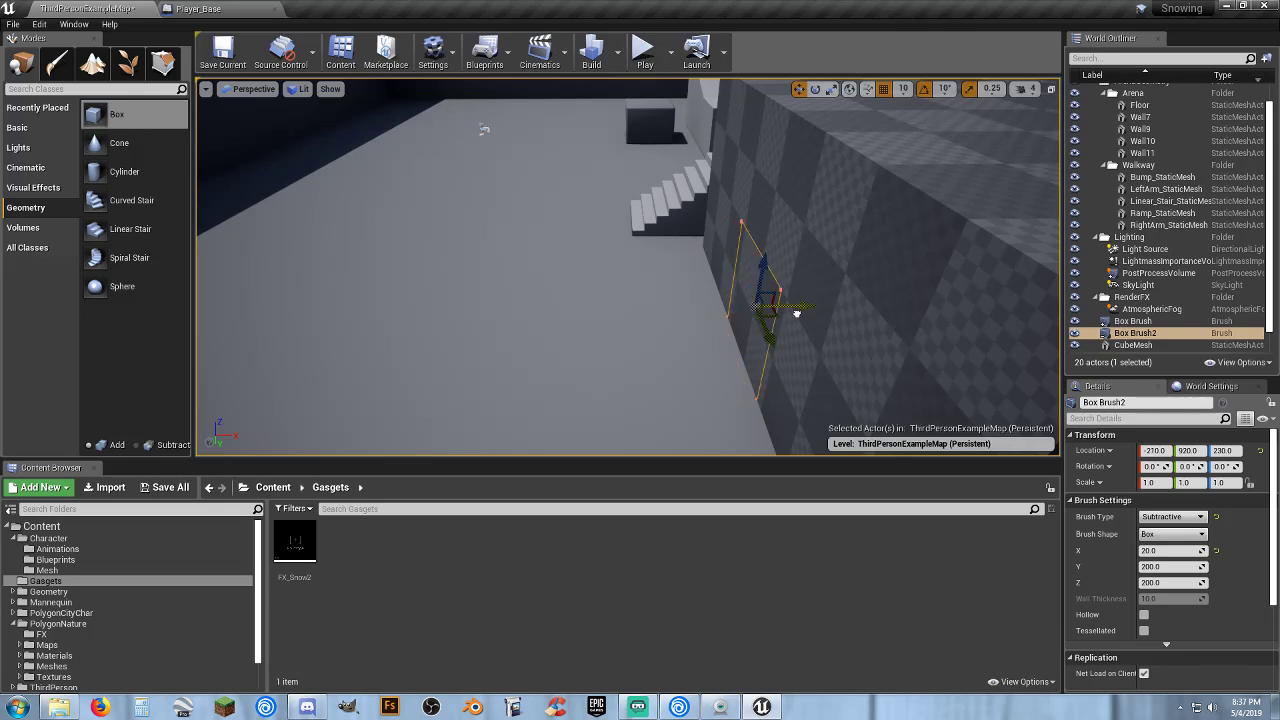
pyautogui.press('w')
pyautogui.moveTo(797, 313)
pyautogui.mouseDown(button='right')
pyautogui.moveTo(1000, 318)
pyautogui.moveTo(960, 295)
pyautogui.mouseUp(button='right')
pyautogui.press('f')
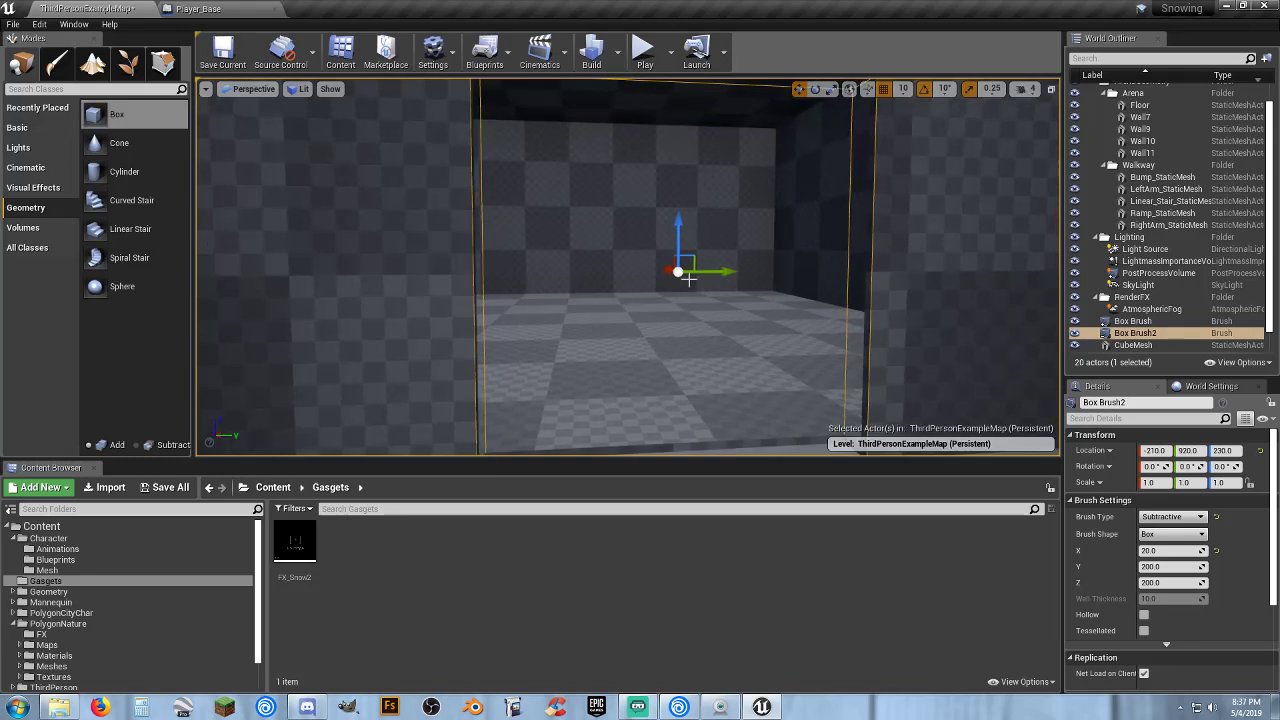
pyautogui.scroll(-10, 680, 268)
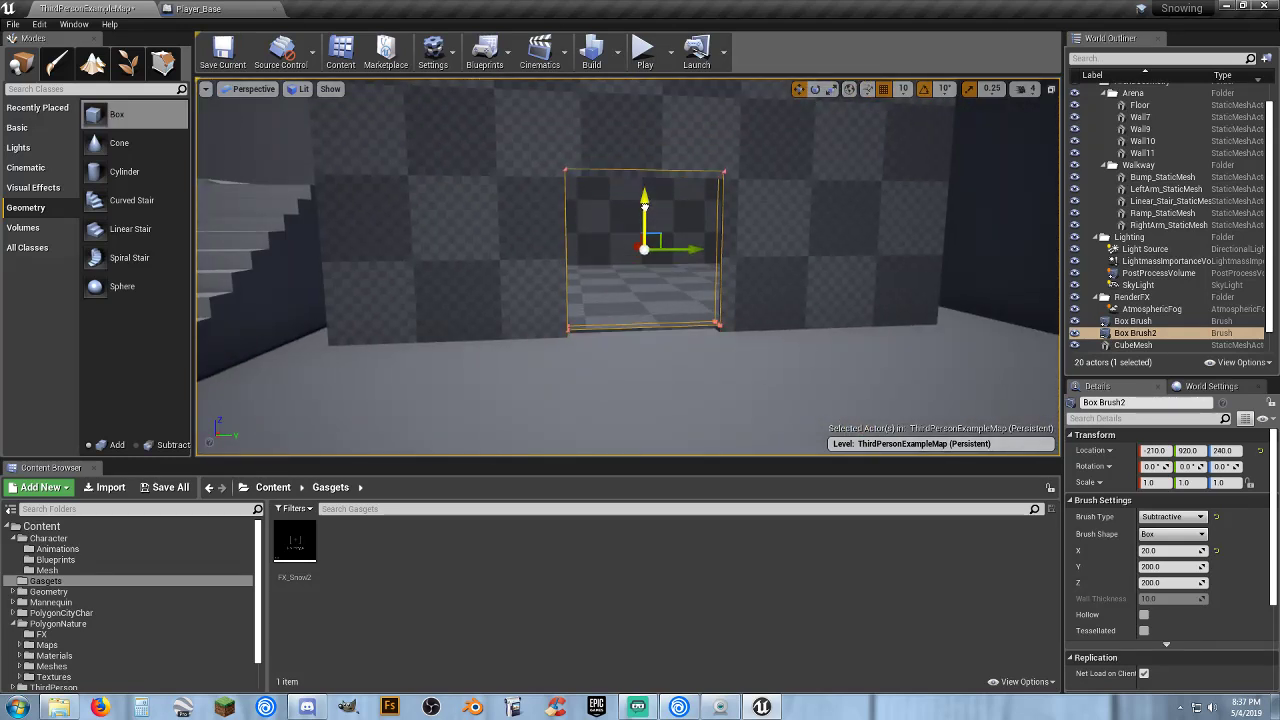
# Play-test the level by walking the character into the hollow room to check the snowfall inside, and end the test.
pyautogui.click(643, 50)
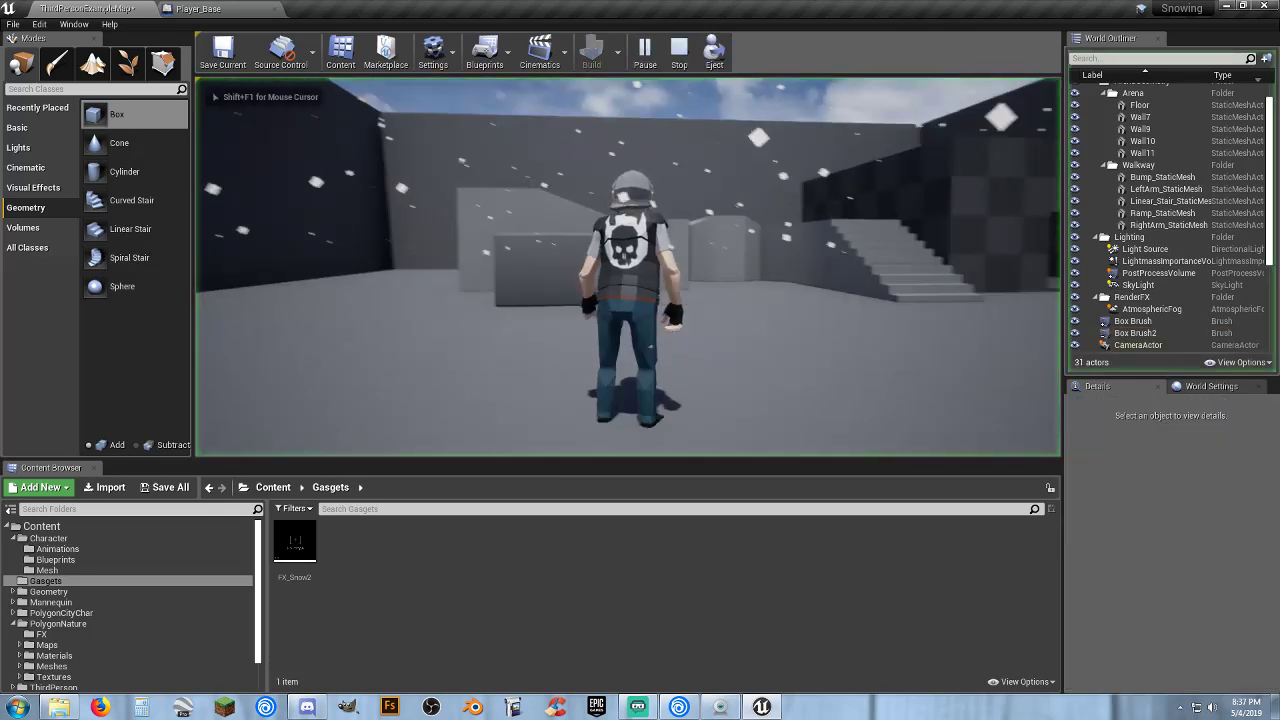
pyautogui.press('w')
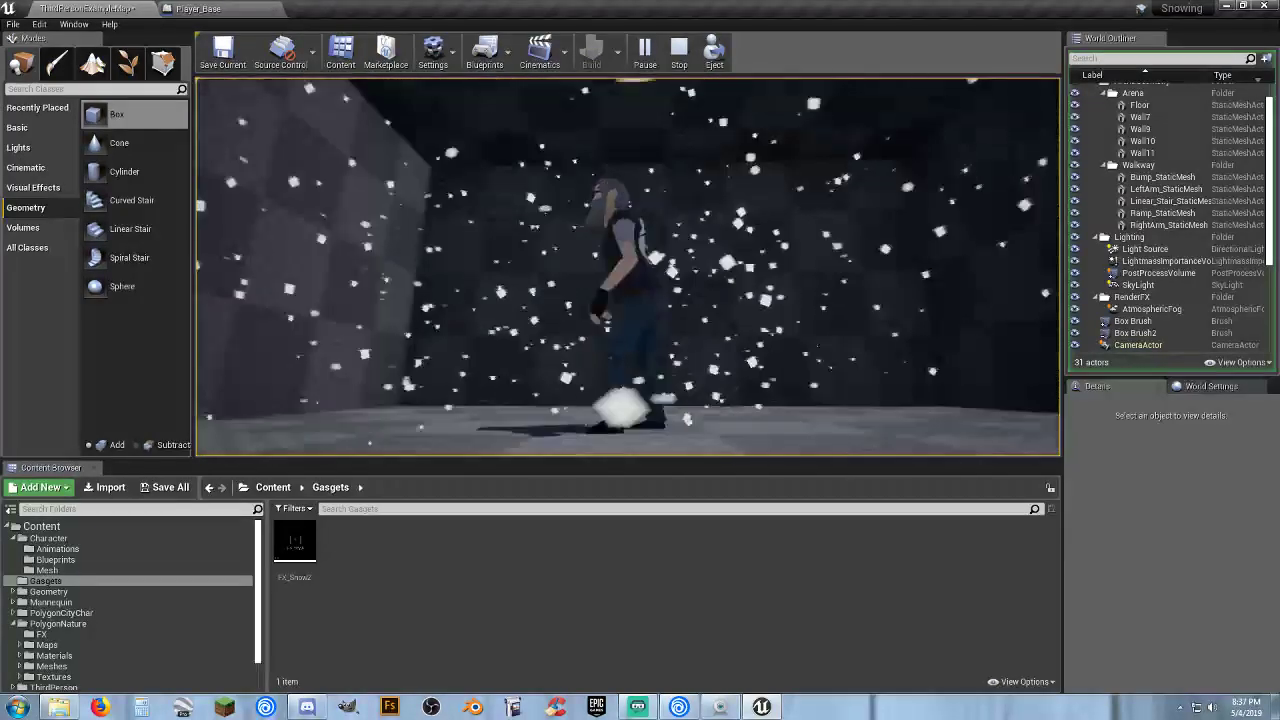
pyautogui.press('w')
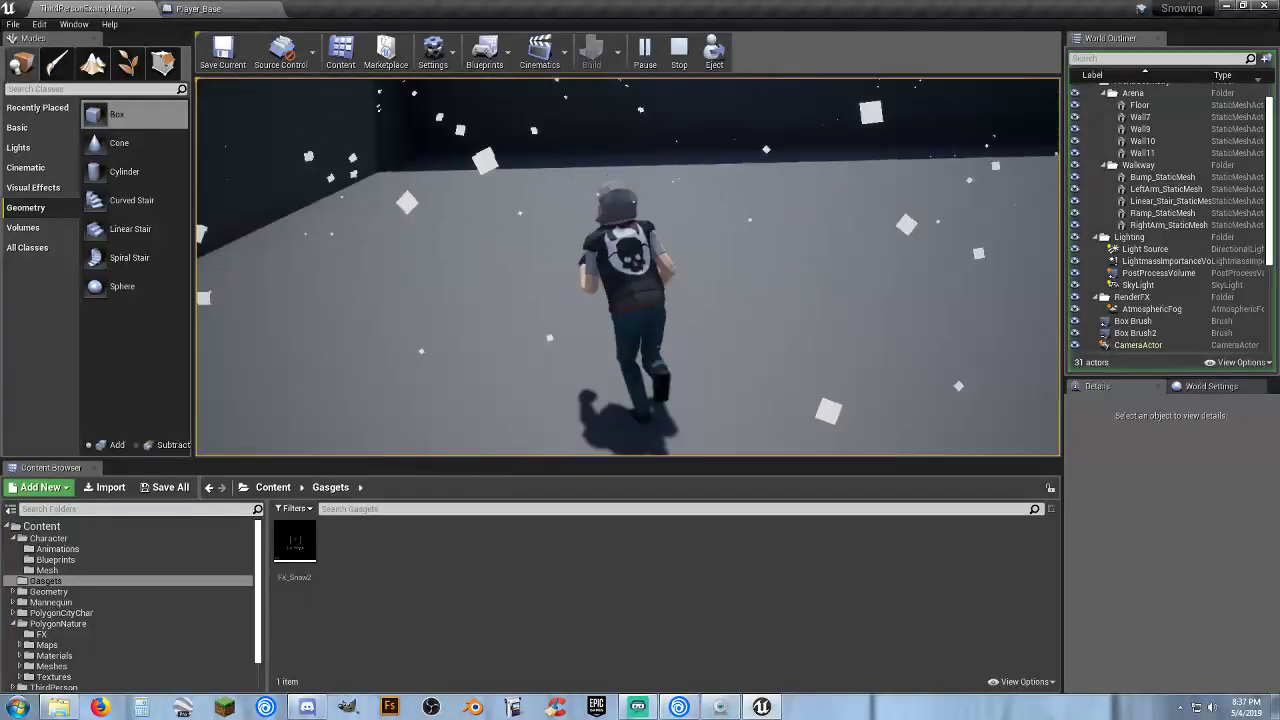
pyautogui.press('Escape')
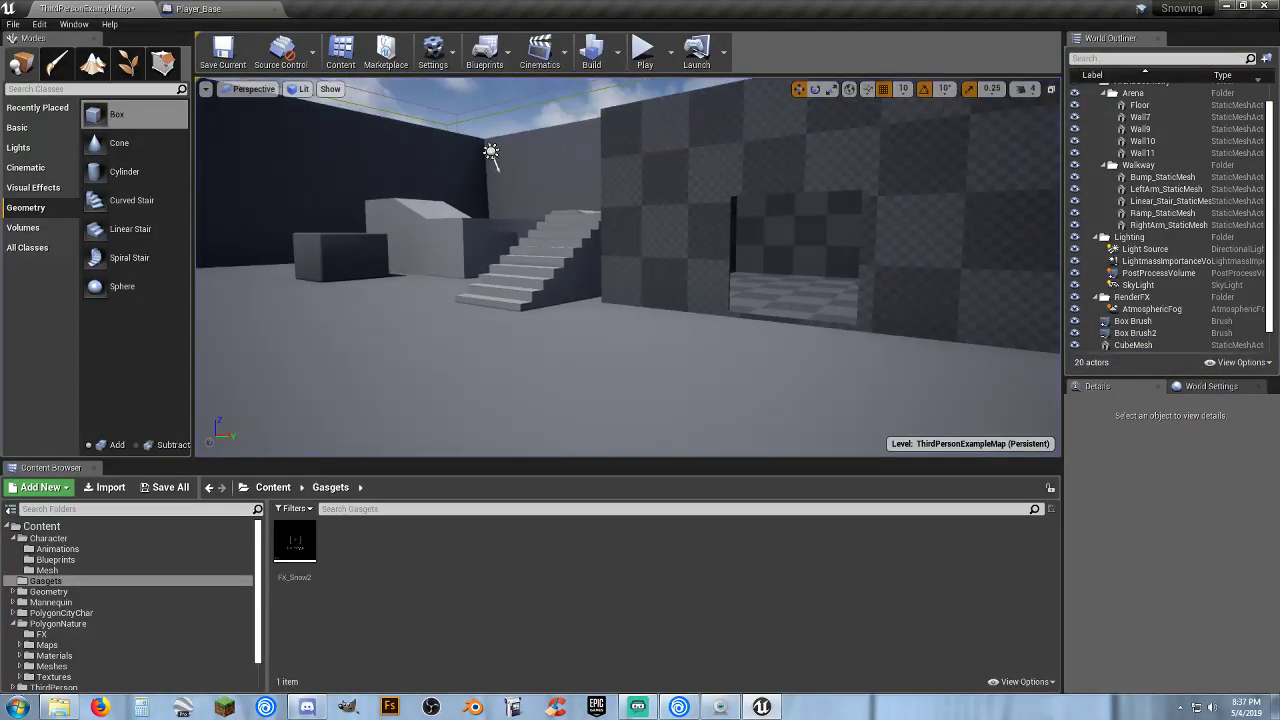
pyautogui.moveTo(648, 308); pyautogui.dragTo(740, 290, button='right')
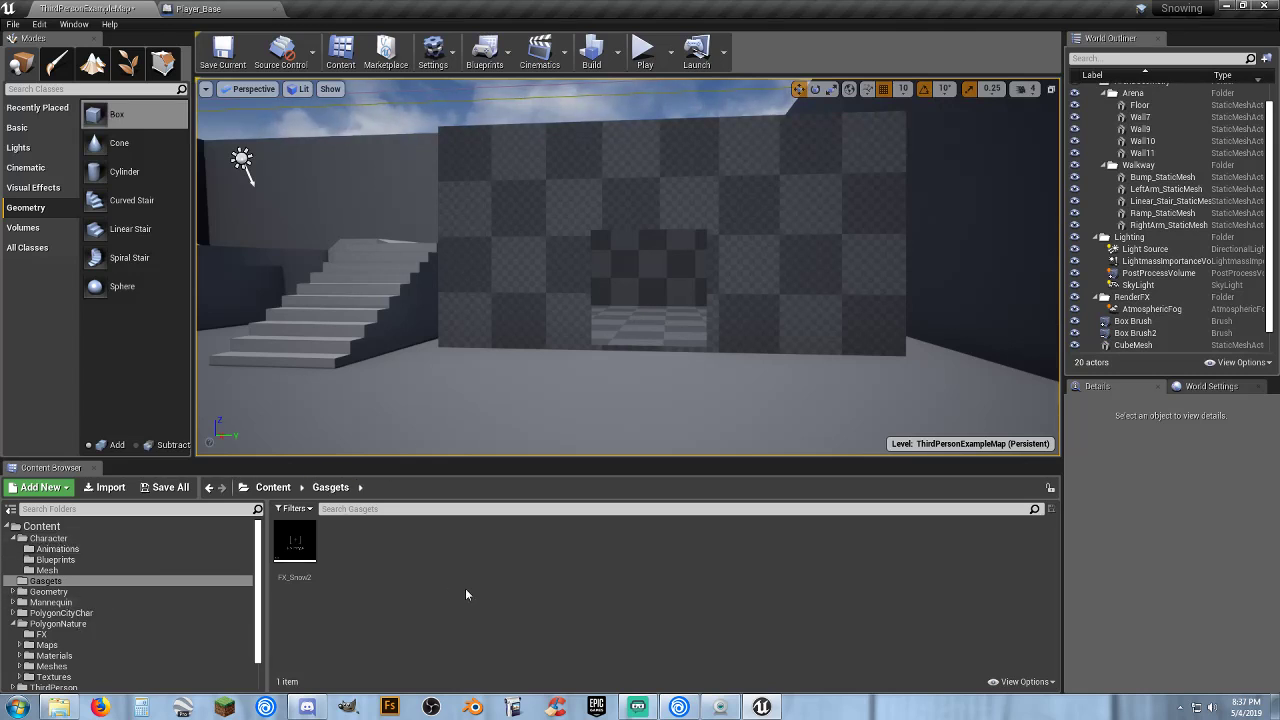
# Create an Actor Blueprint Class named NoSnow_BP in the Gasgets folder and open it.
pyautogui.rightClick(363, 547)
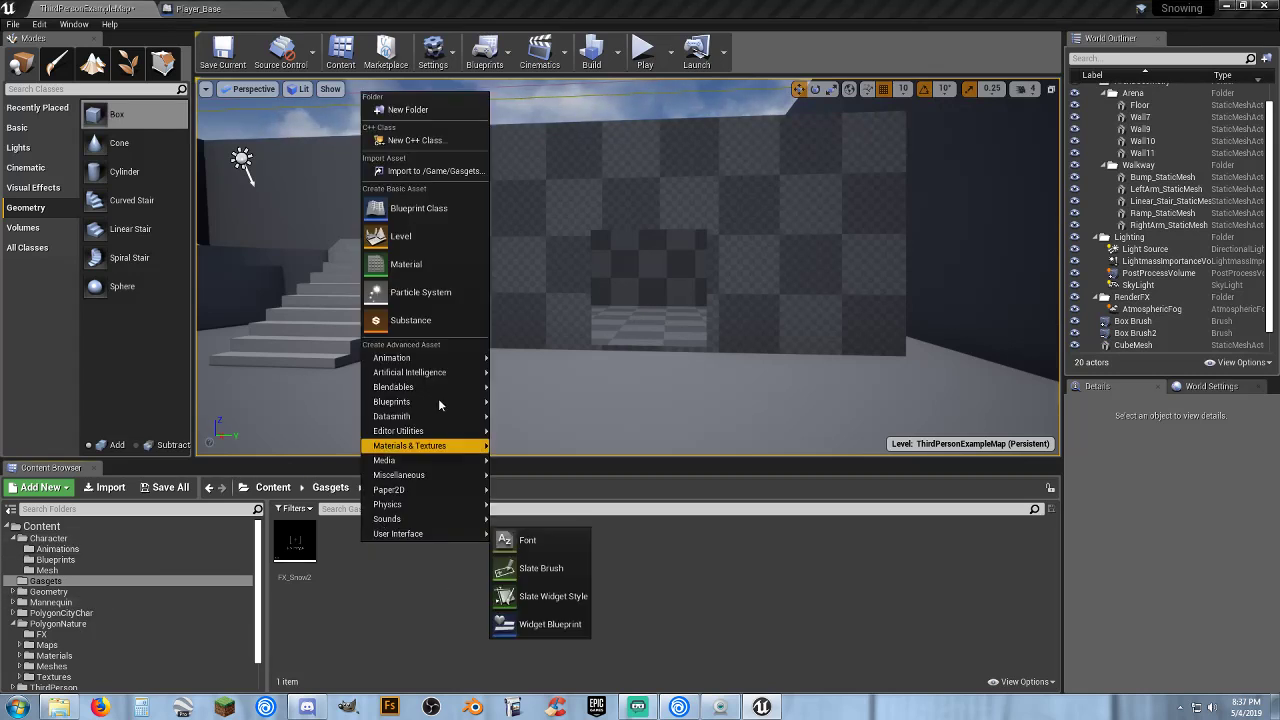
pyautogui.moveTo(427, 362)
pyautogui.click(420, 210)
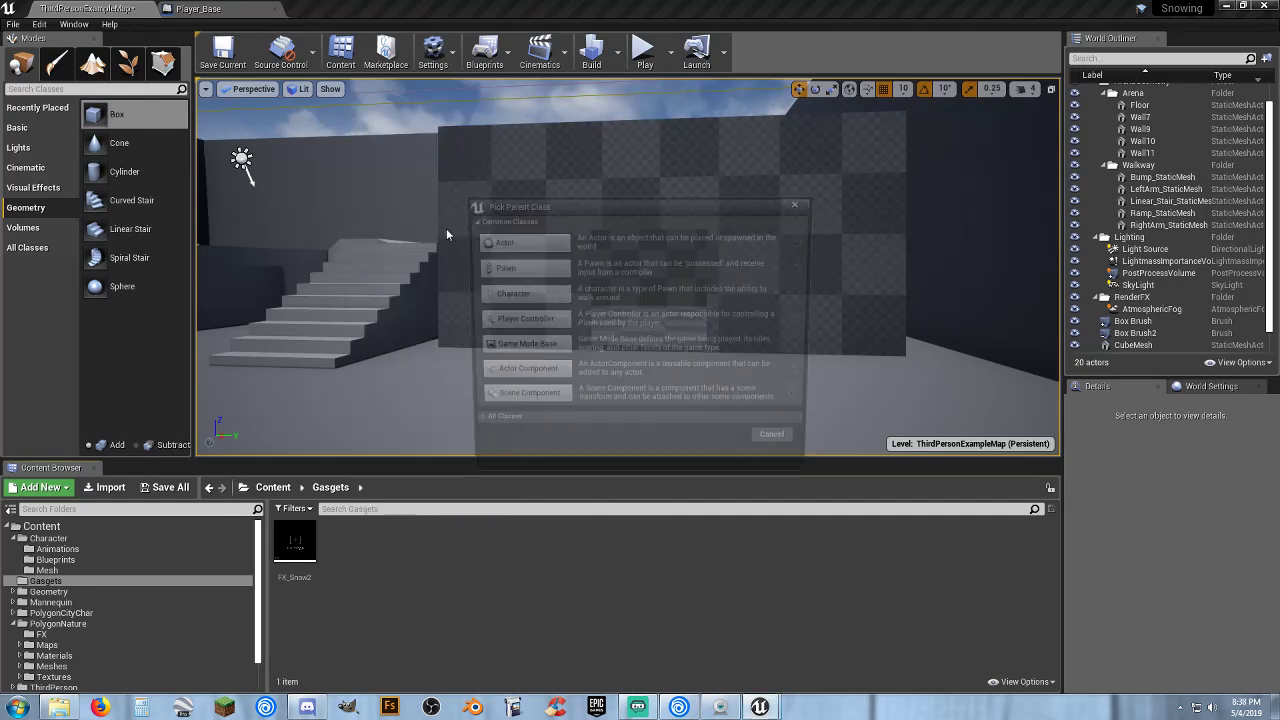
pyautogui.click(545, 242)
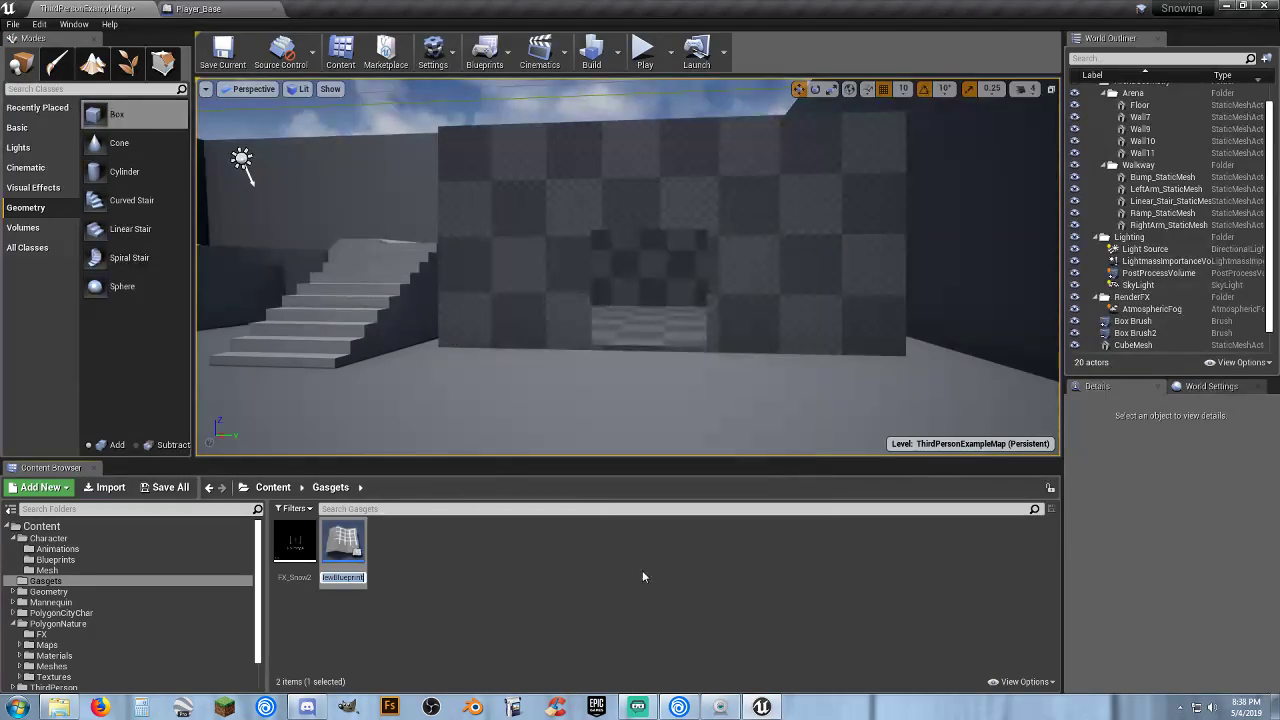
pyautogui.write('NoSnow')
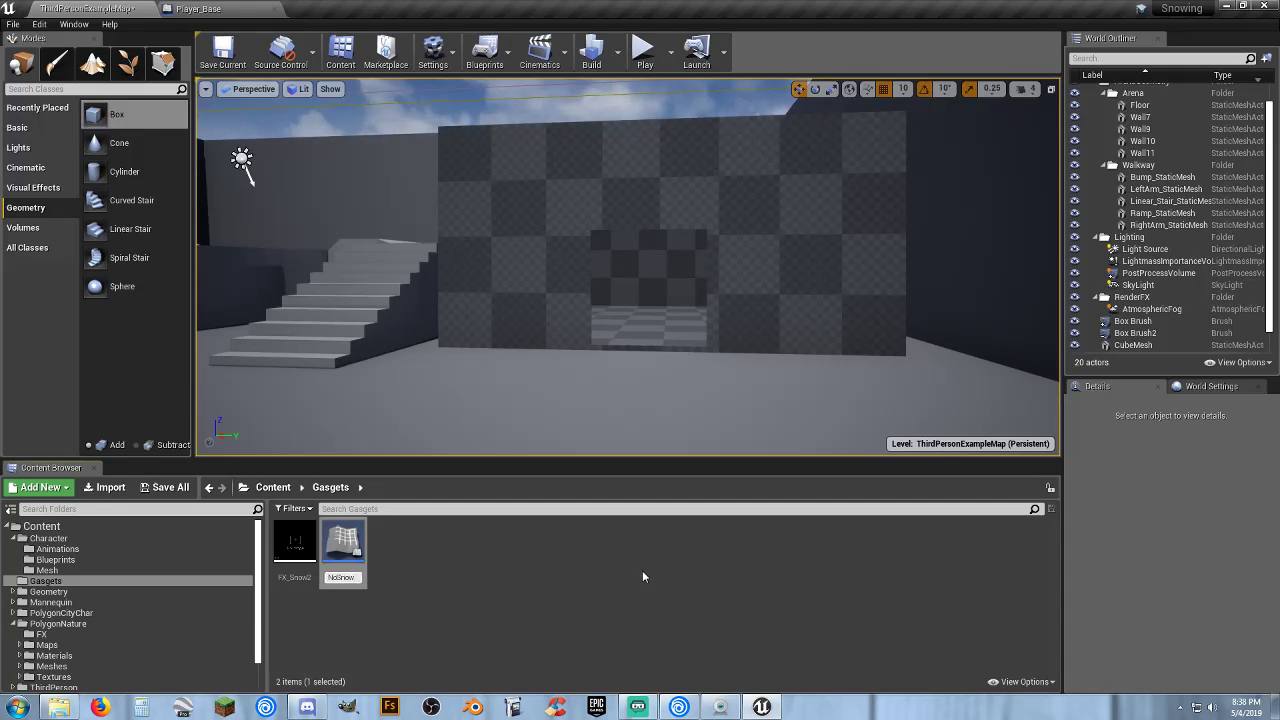
pyautogui.write('_BP')
pyautogui.press('Return')
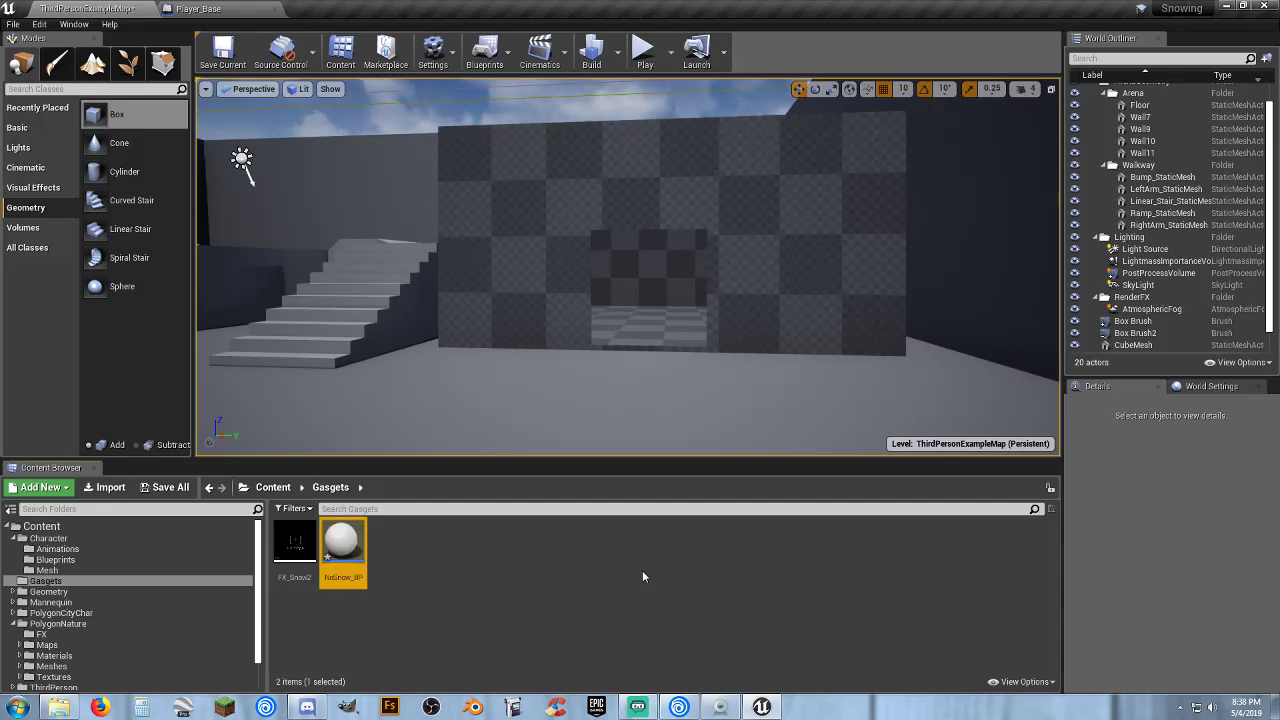
pyautogui.press('Return')
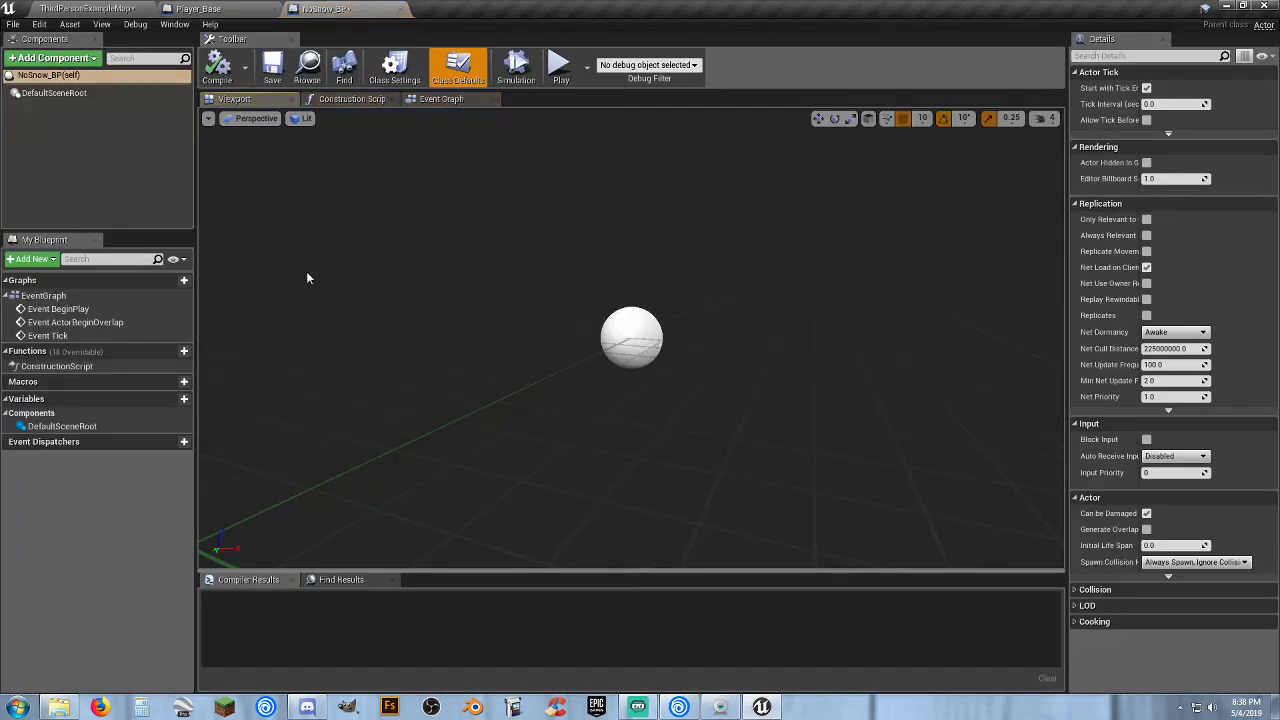
# Add a Box Collision component to NoSnow_BP, keeping the name Box, and compile the blueprint.
pyautogui.click(55, 57)
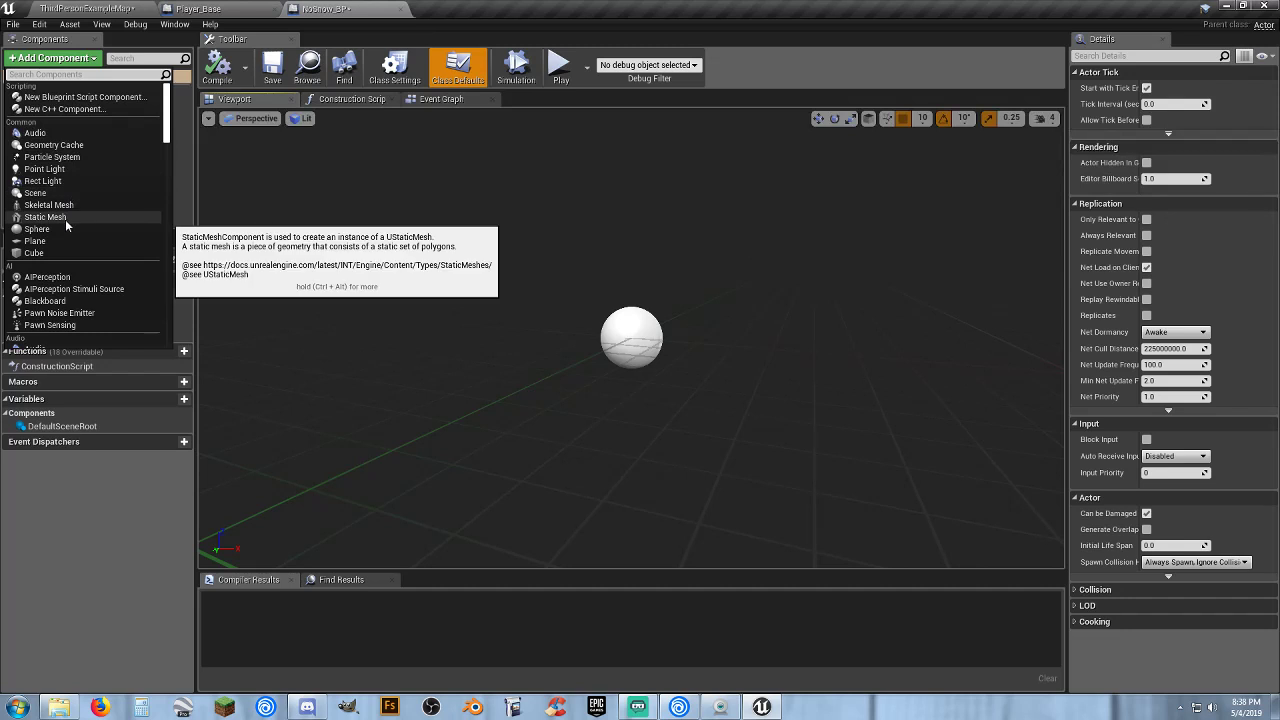
pyautogui.write('box')
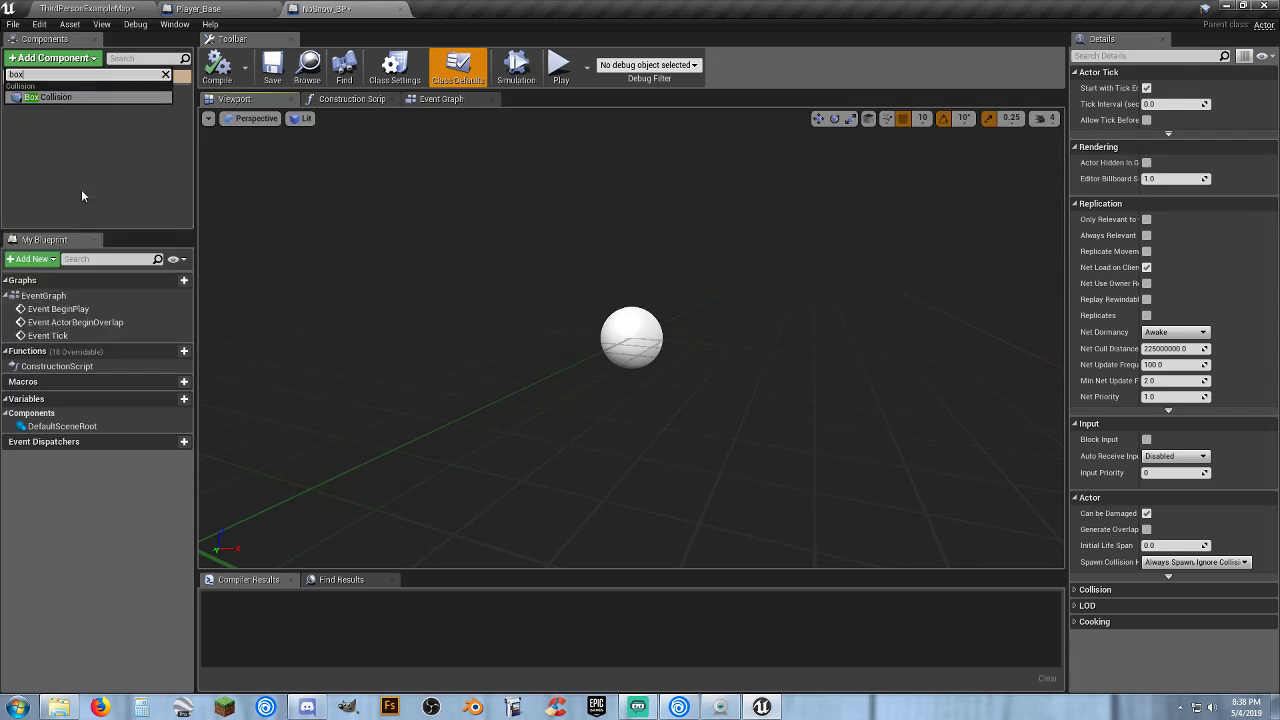
pyautogui.click(52, 97)
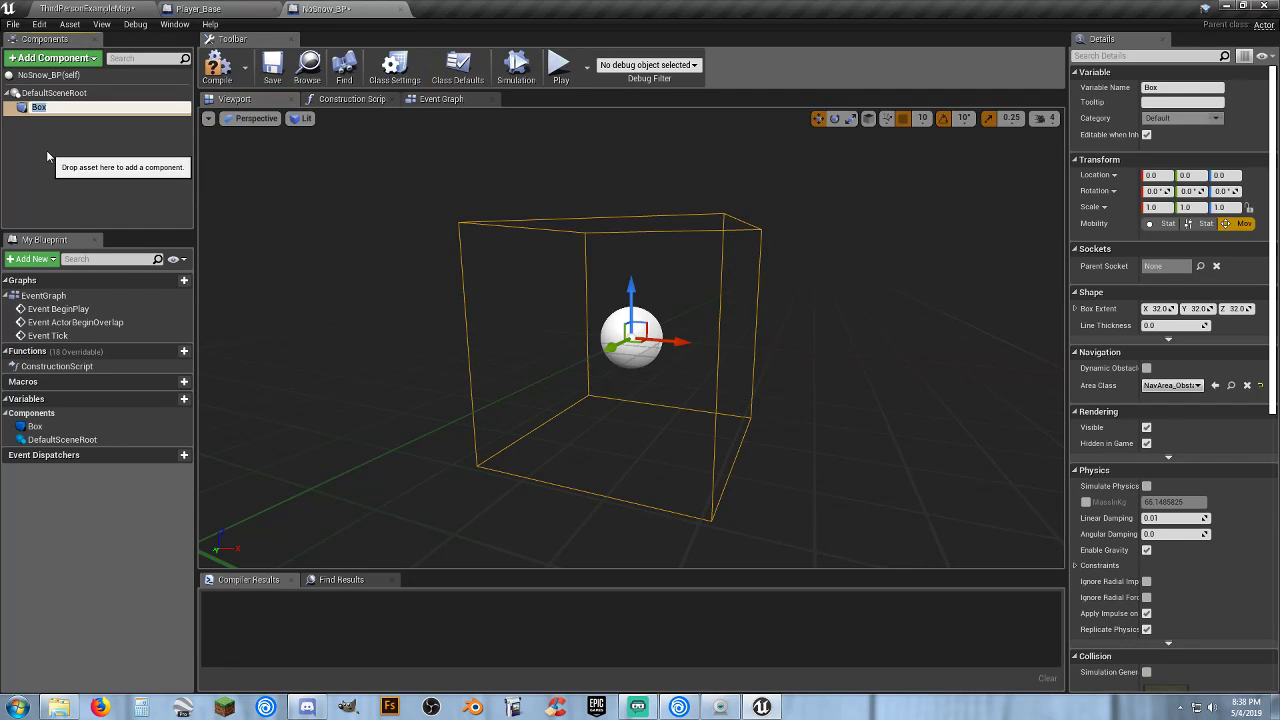
pyautogui.press('Return')
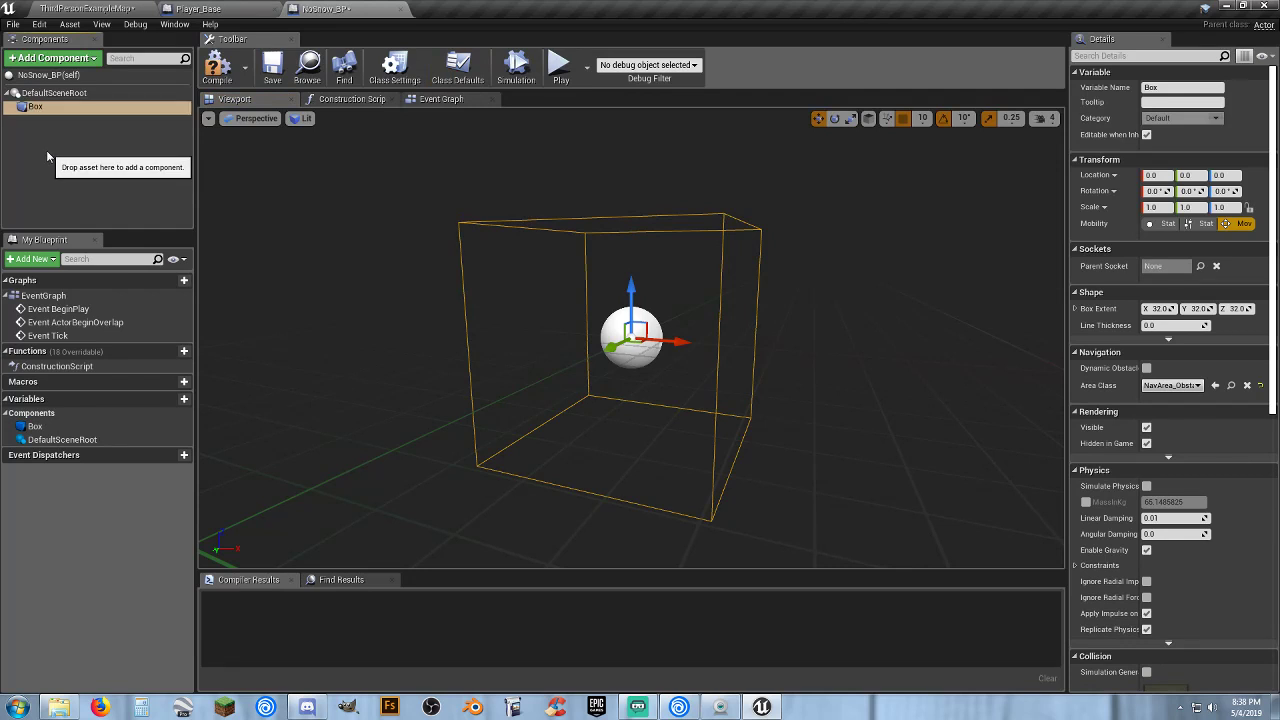
pyautogui.click(217, 66)
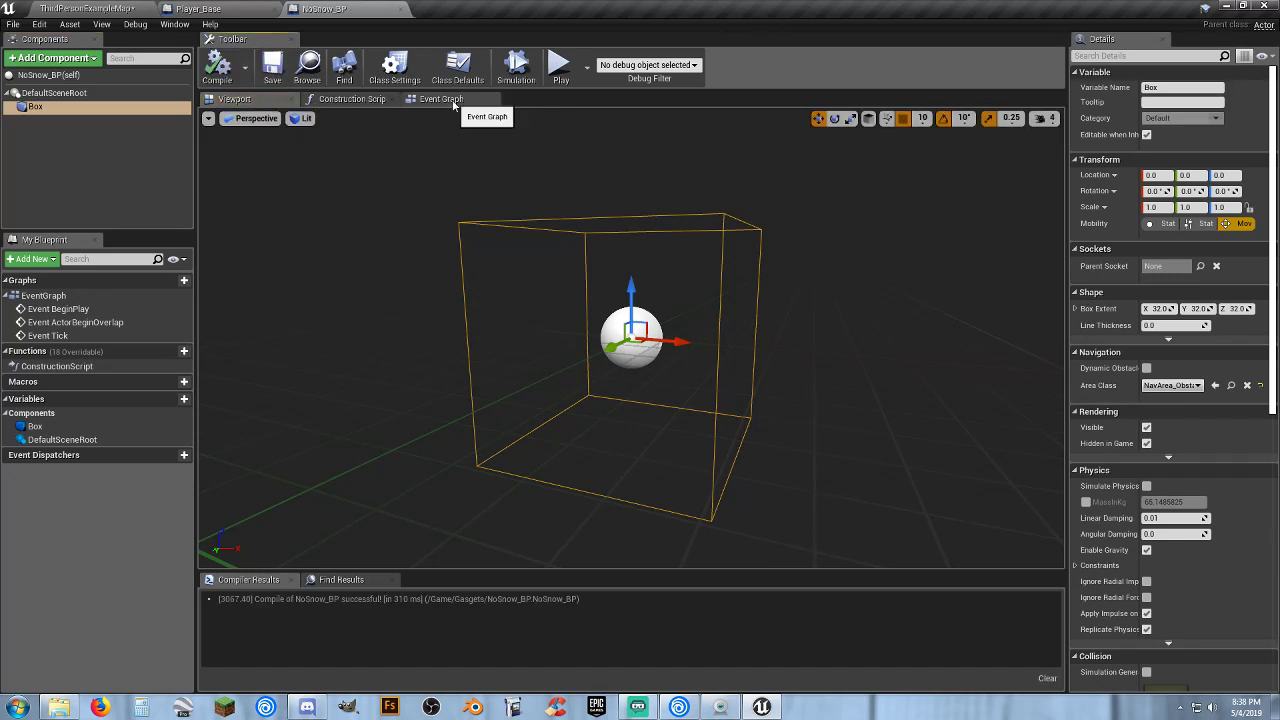
pyautogui.moveTo(634, 286); pyautogui.dragTo(632, 288)
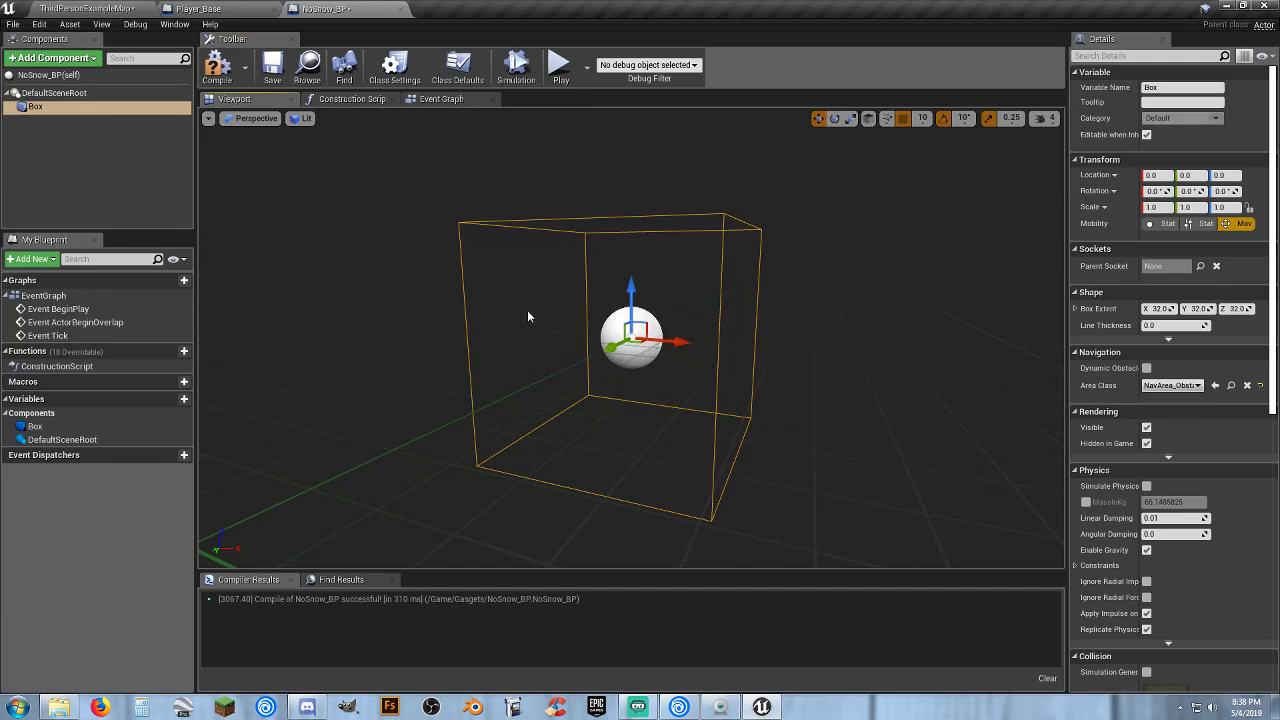
# Delete the three default event nodes from NoSnow_BP's Event Graph, and compile and save the blueprint.
pyautogui.click(441, 99)
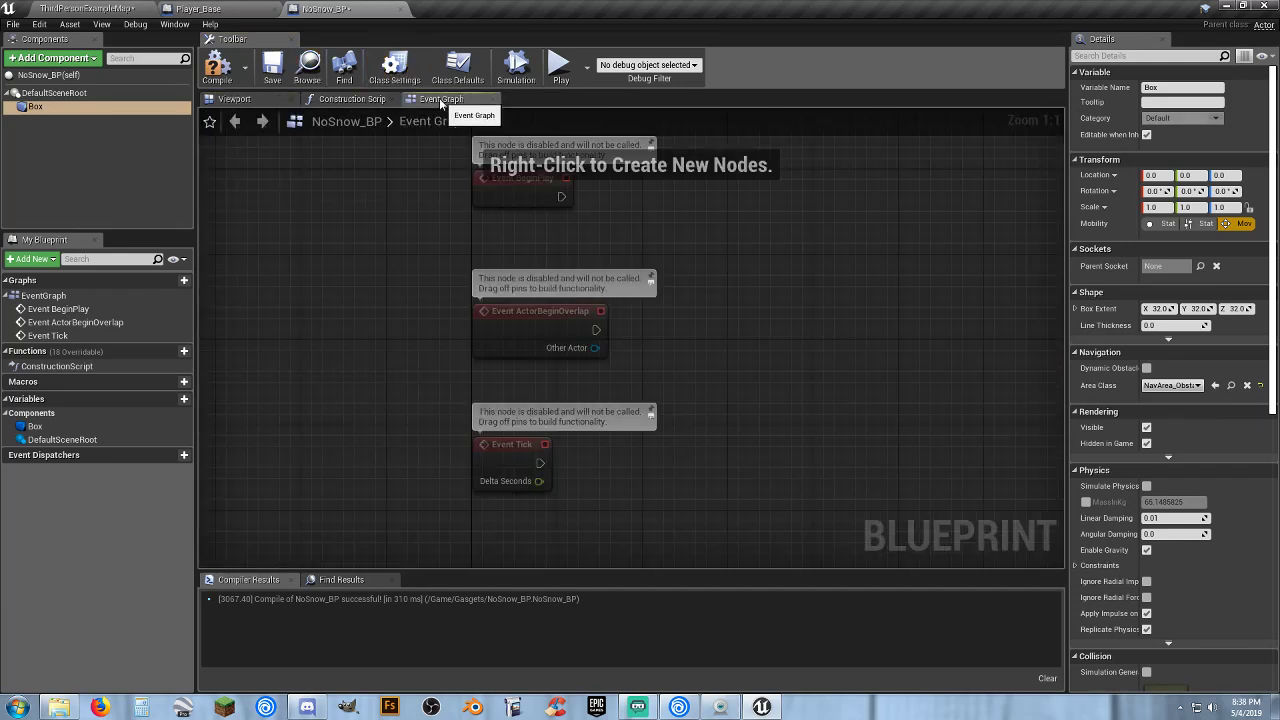
pyautogui.moveTo(787, 533); pyautogui.dragTo(596, 206)
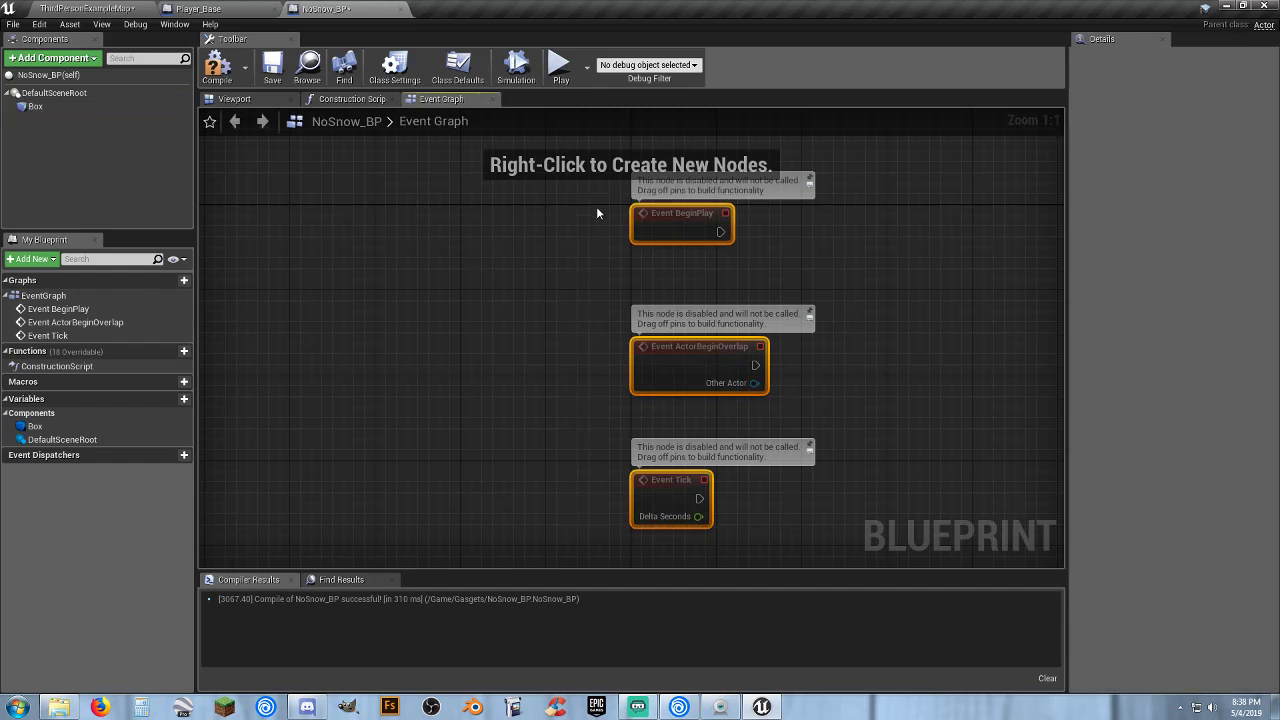
pyautogui.press('Delete')
pyautogui.click(217, 66)
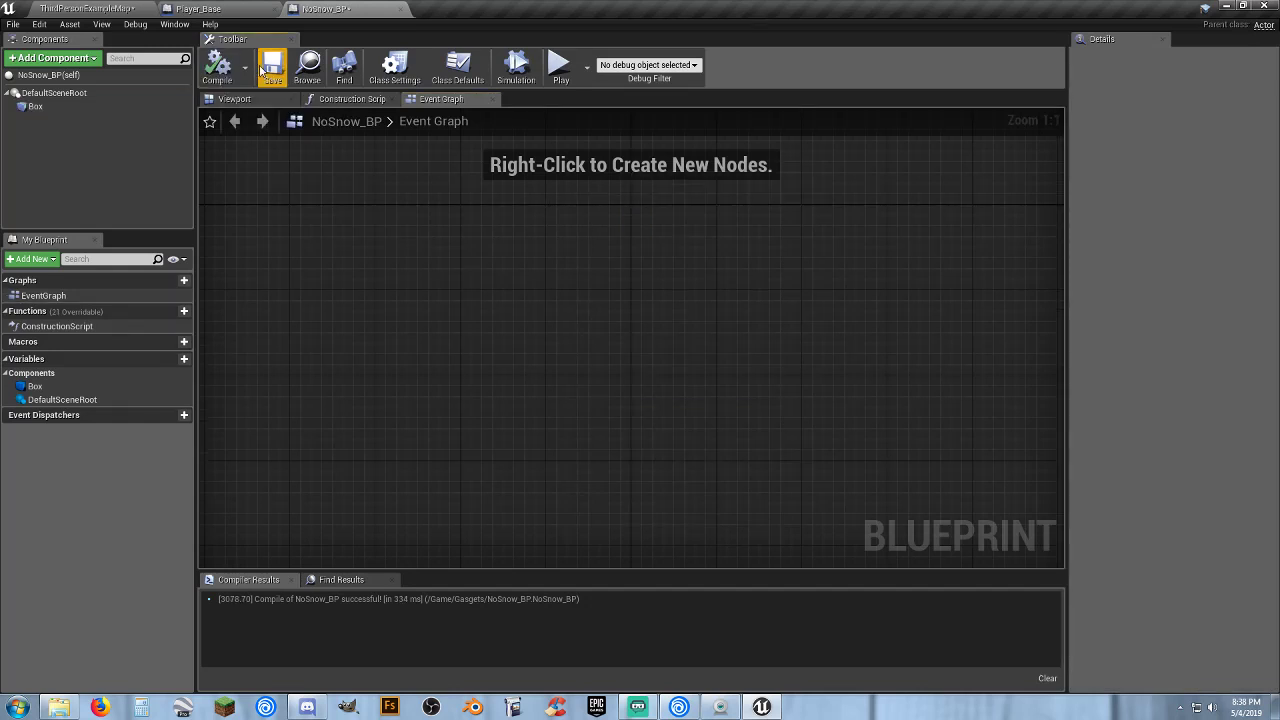
pyautogui.click(272, 66)
# Add OnComponentBeginOverlap and OnComponentEndOverlap events for the Box component in NoSnow_BP's Event Graph.
pyautogui.click(226, 8)
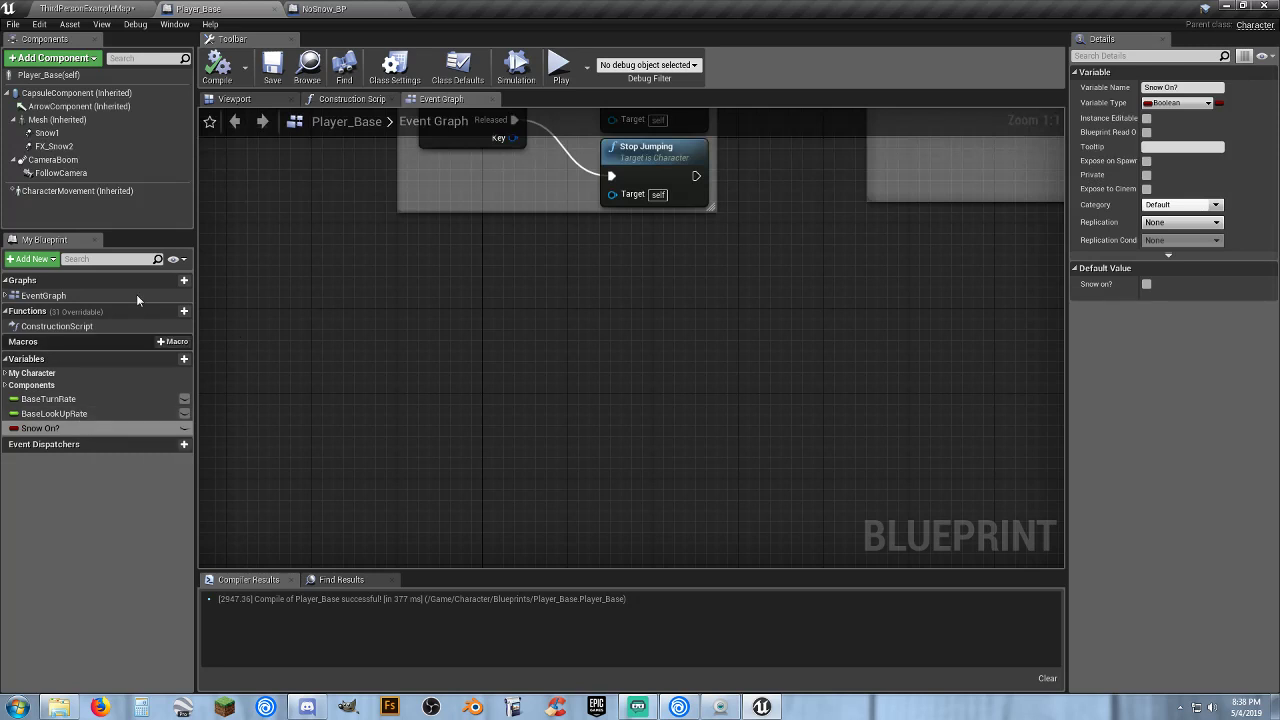
pyautogui.click(381, 8)
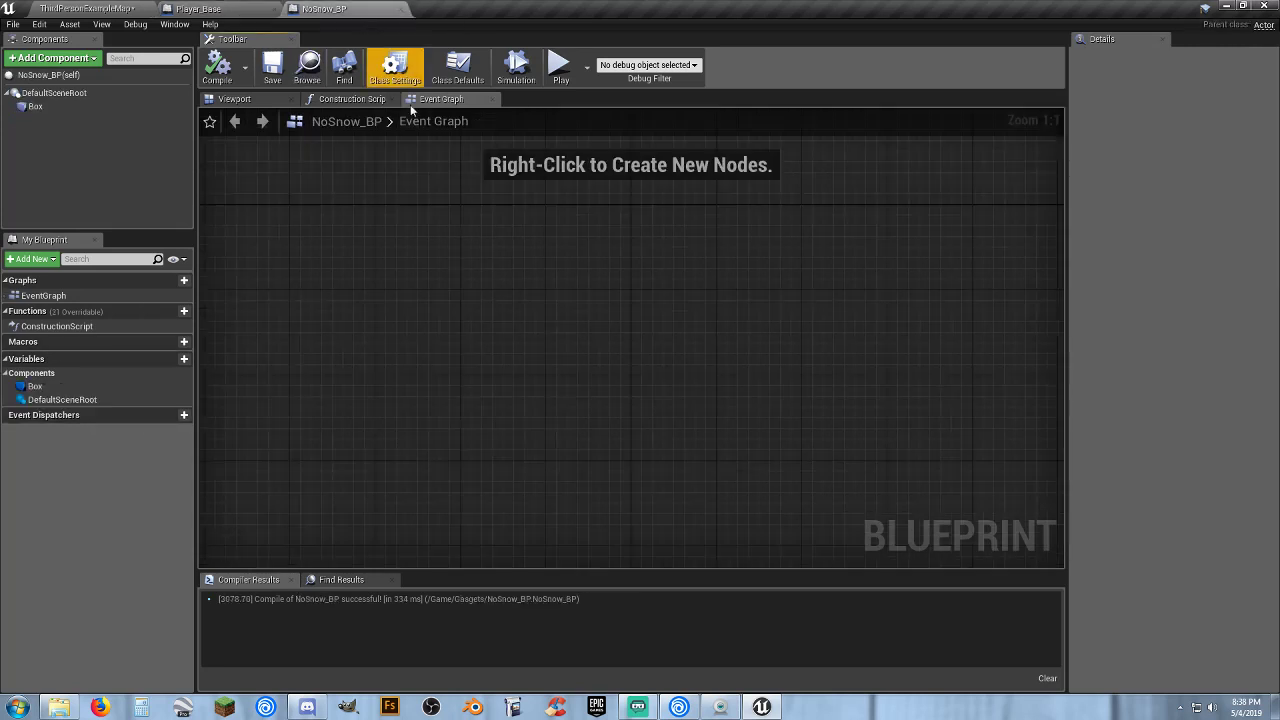
pyautogui.rightClick(496, 311)
pyautogui.rightClick(66, 108)
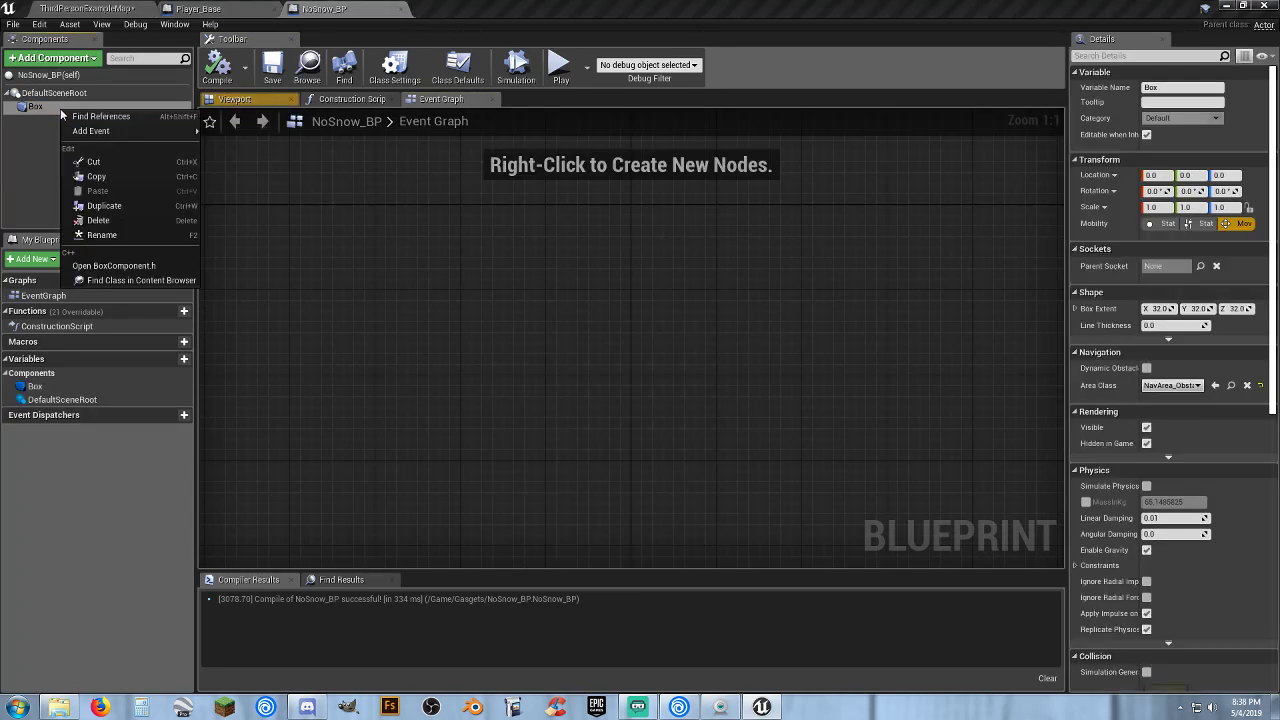
pyautogui.moveTo(108, 131)
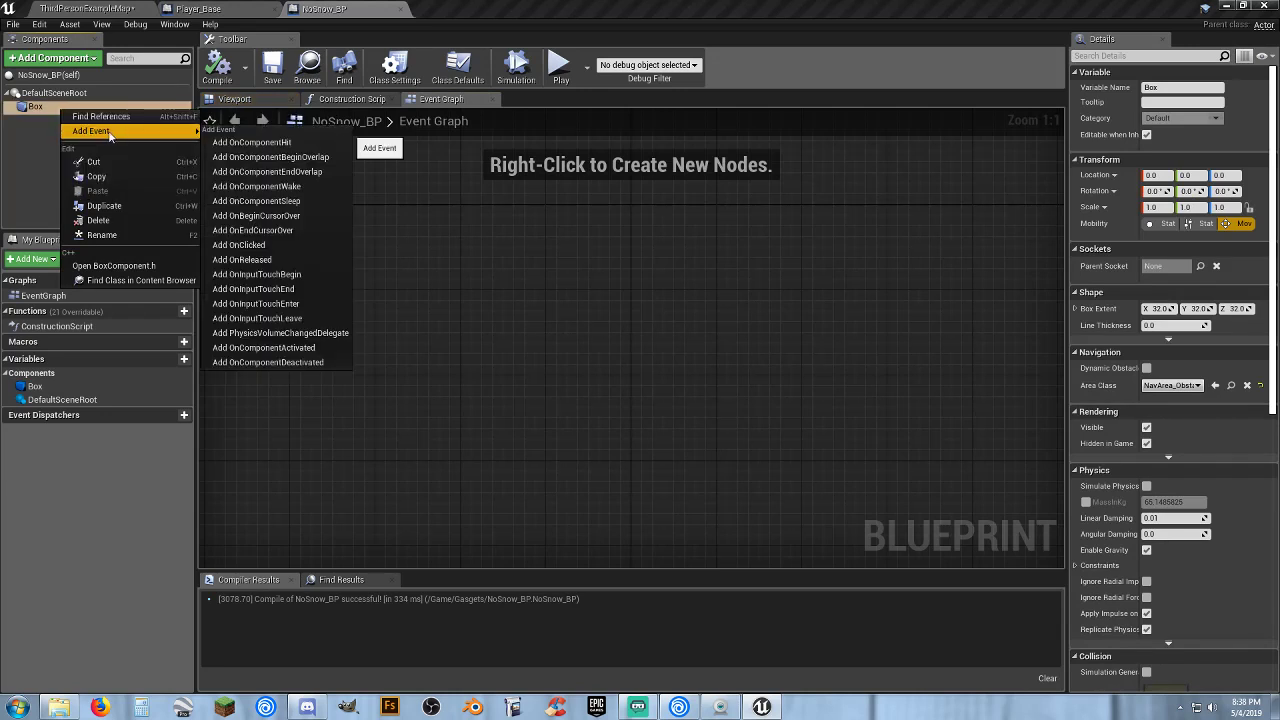
pyautogui.click(292, 157)
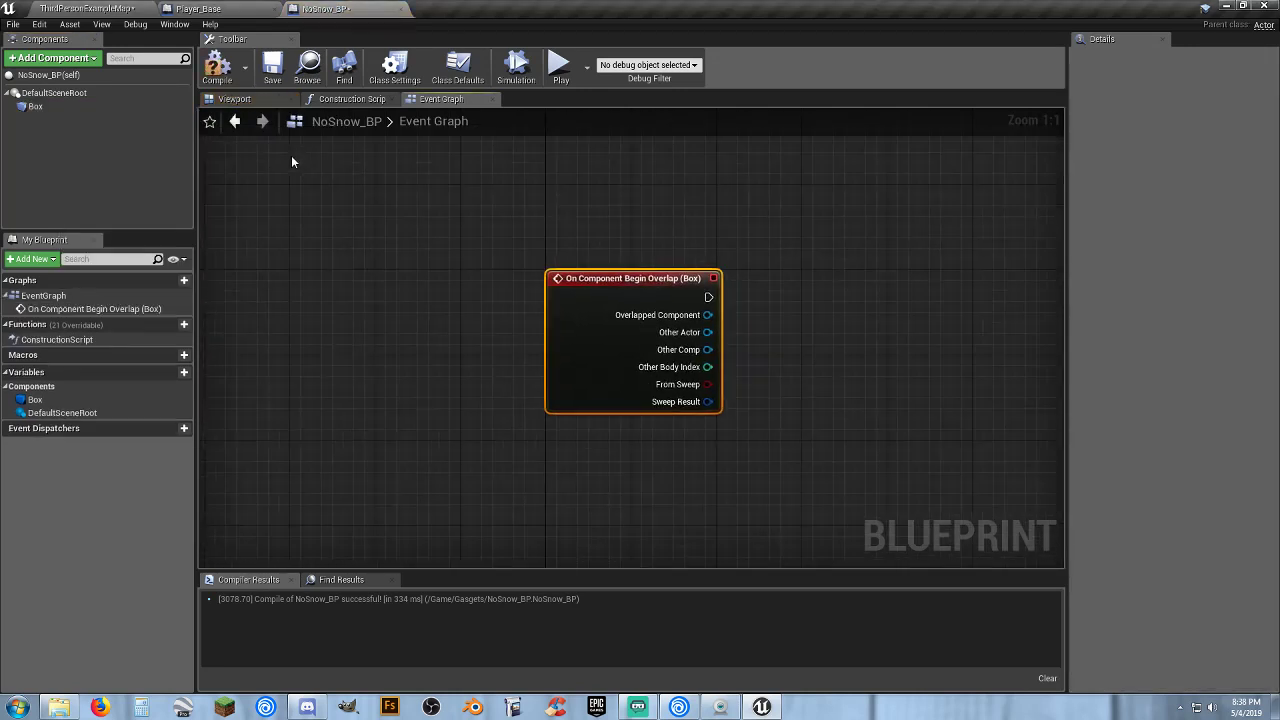
pyautogui.rightClick(36, 106)
pyautogui.moveTo(110, 131)
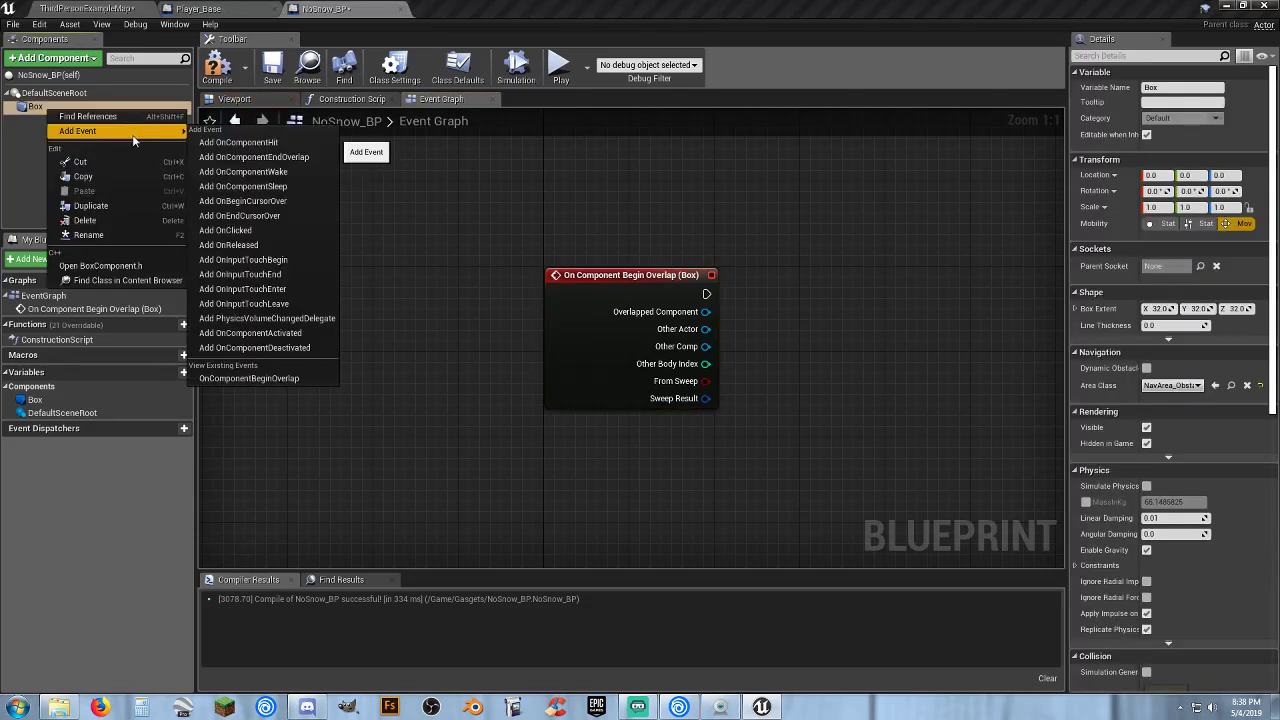
pyautogui.click(289, 157)
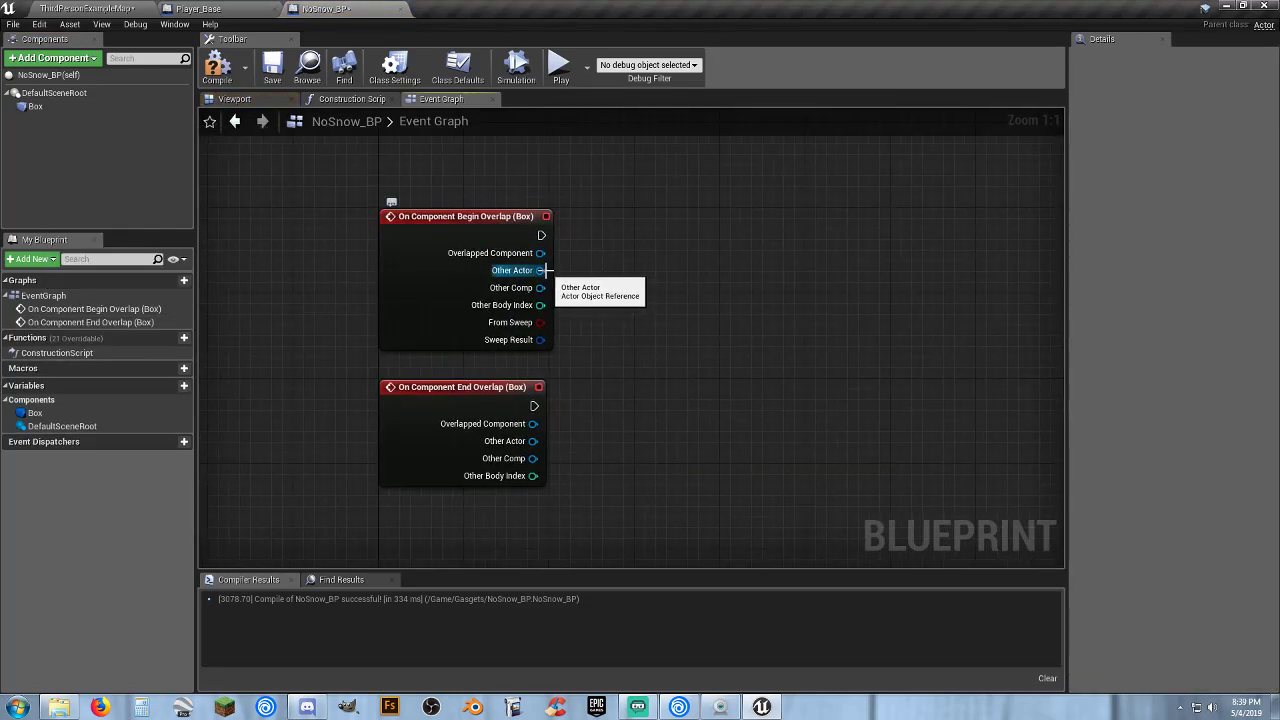
# Add a Cast To Player_Base node from the Begin Overlap event's Other Actor and align it beside the event.
pyautogui.moveTo(542, 272); pyautogui.dragTo(629, 270)
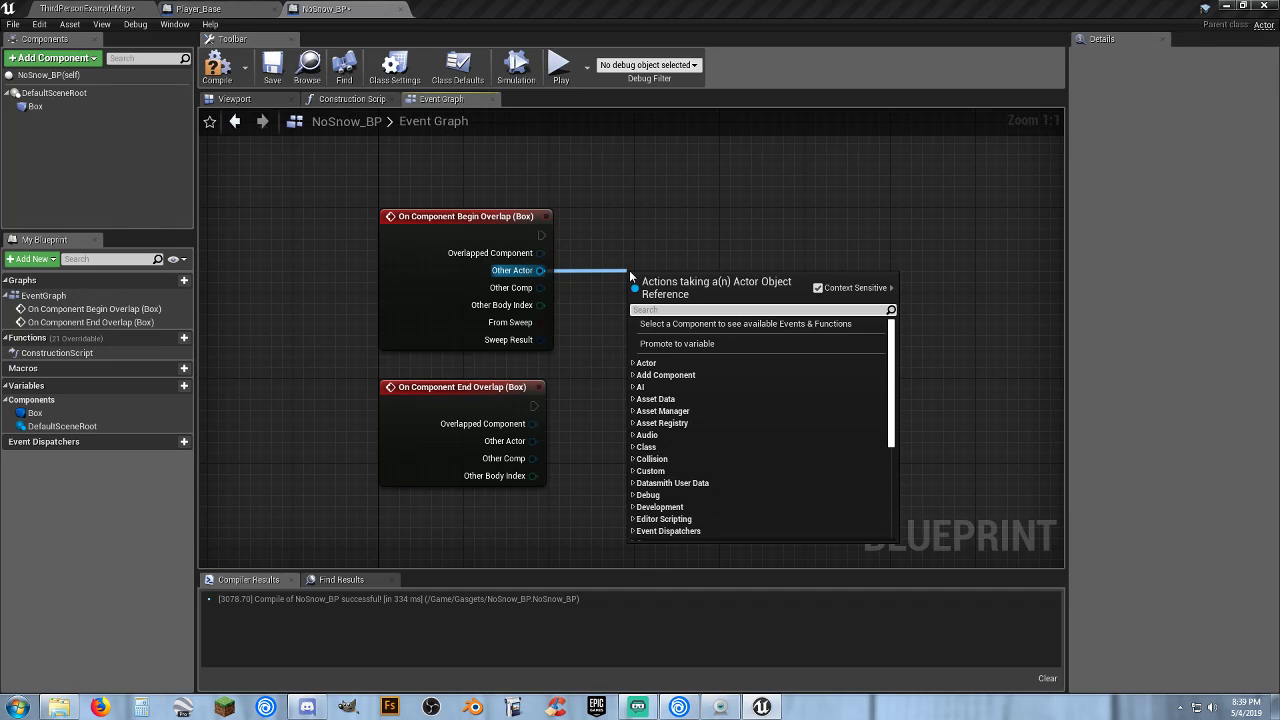
pyautogui.write('casttopla')
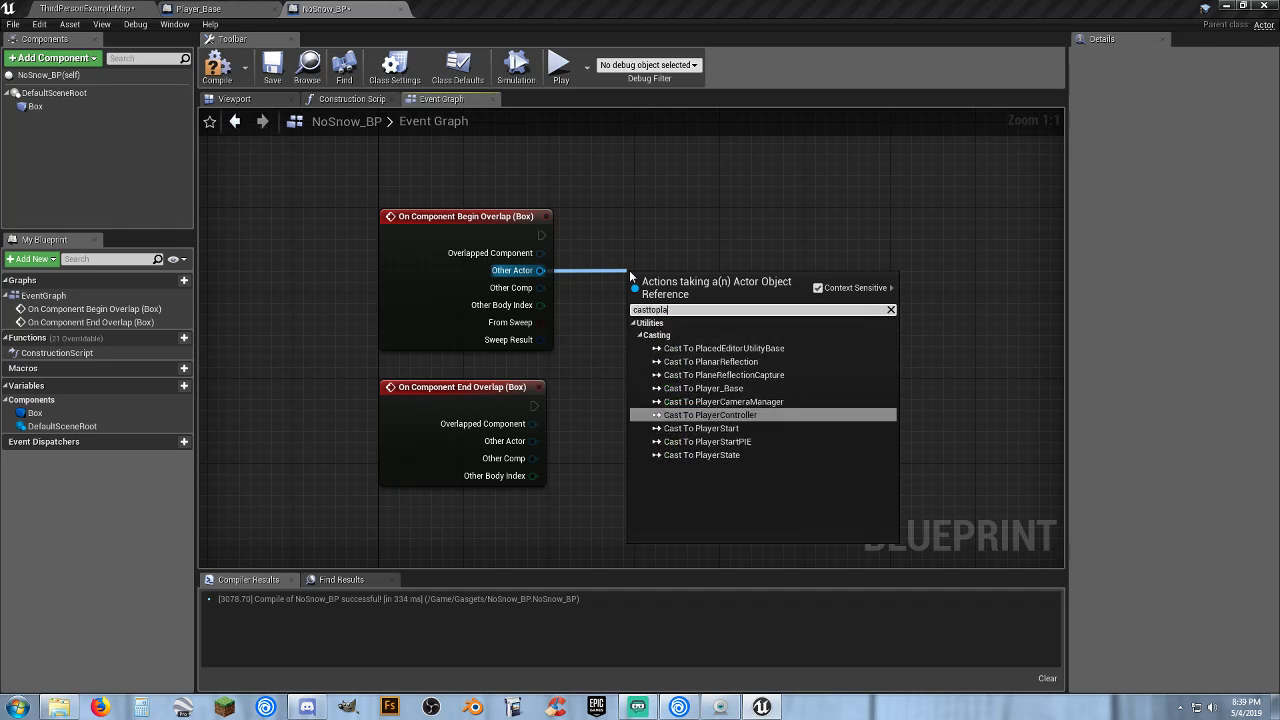
pyautogui.write('yer_base')
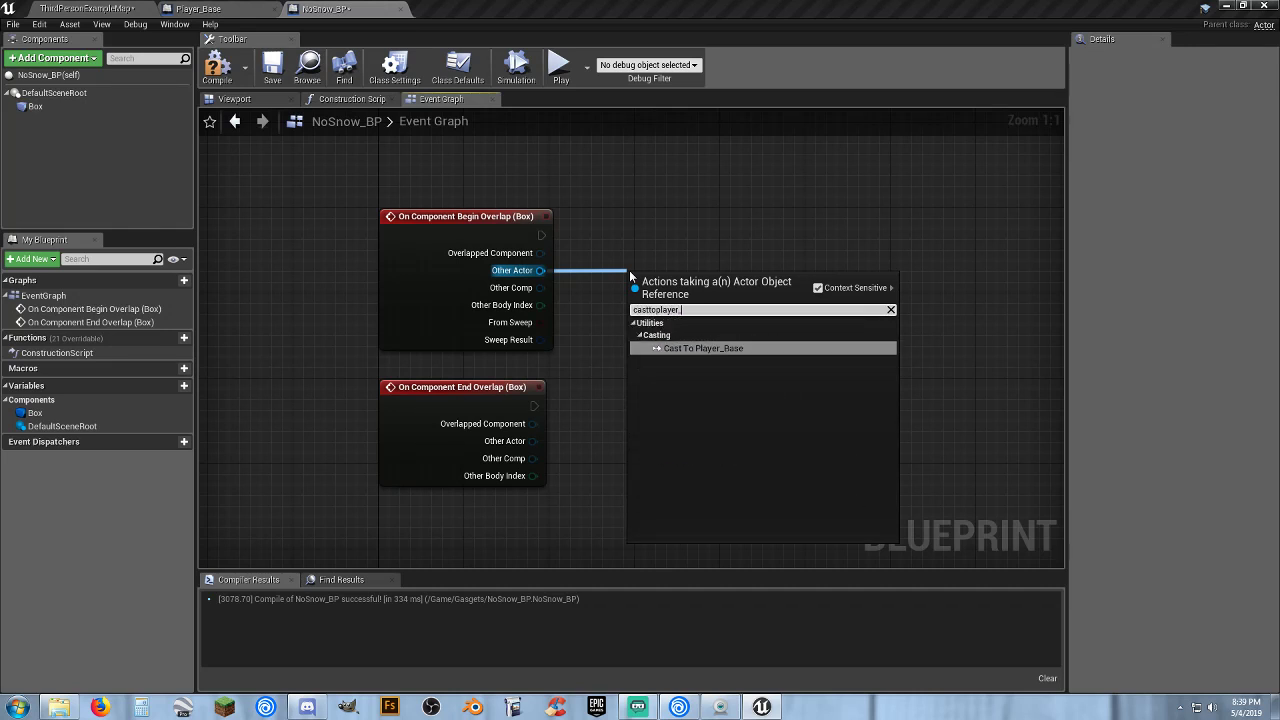
pyautogui.press('Return')
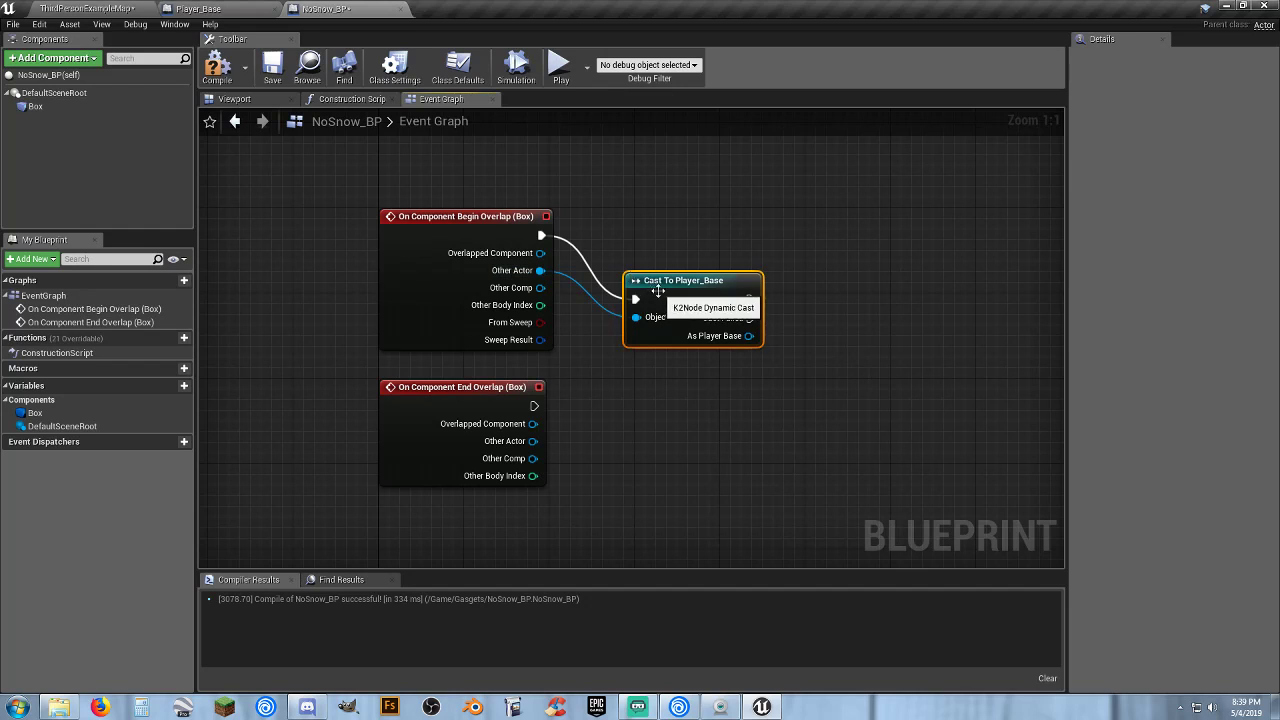
pyautogui.moveTo(645, 288); pyautogui.dragTo(669, 229)
# Duplicate the Cast To Player_Base node beside the End Overlap event and connect it to that event's execution and Other Actor outputs.
pyautogui.hotkey('ctrl', 'c')
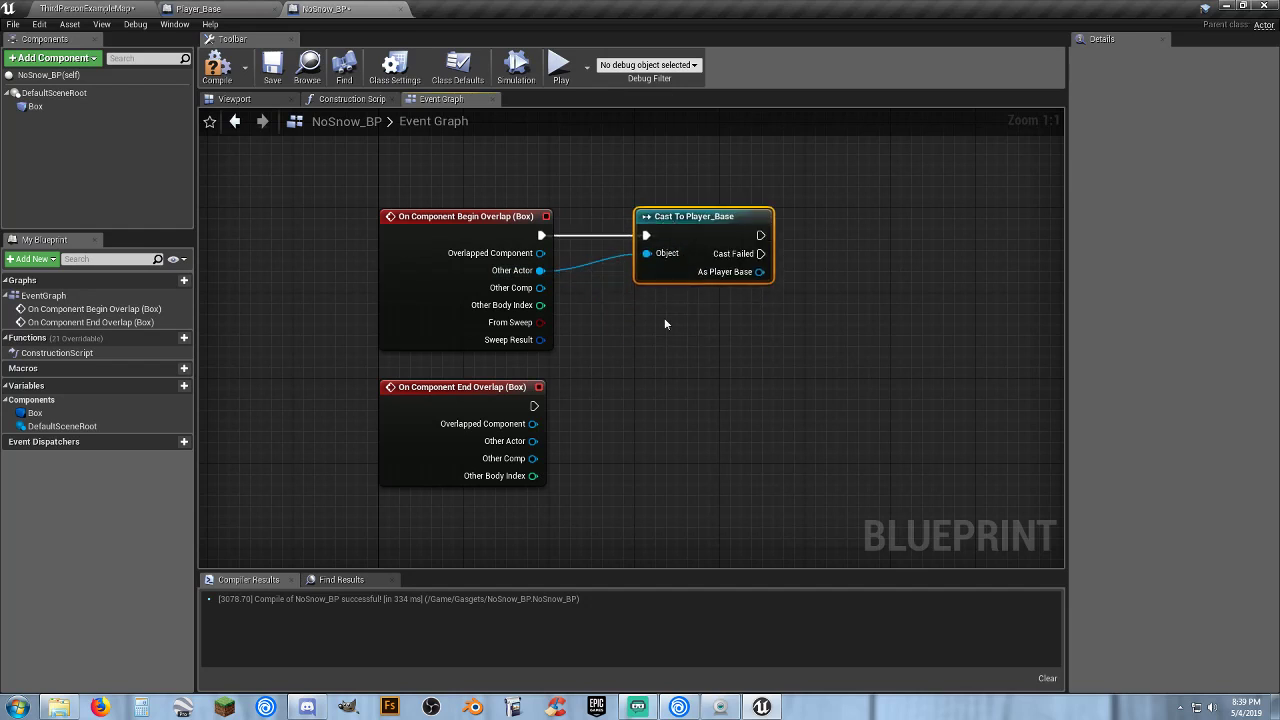
pyautogui.click(654, 375)
pyautogui.hotkey('ctrl', 'v')
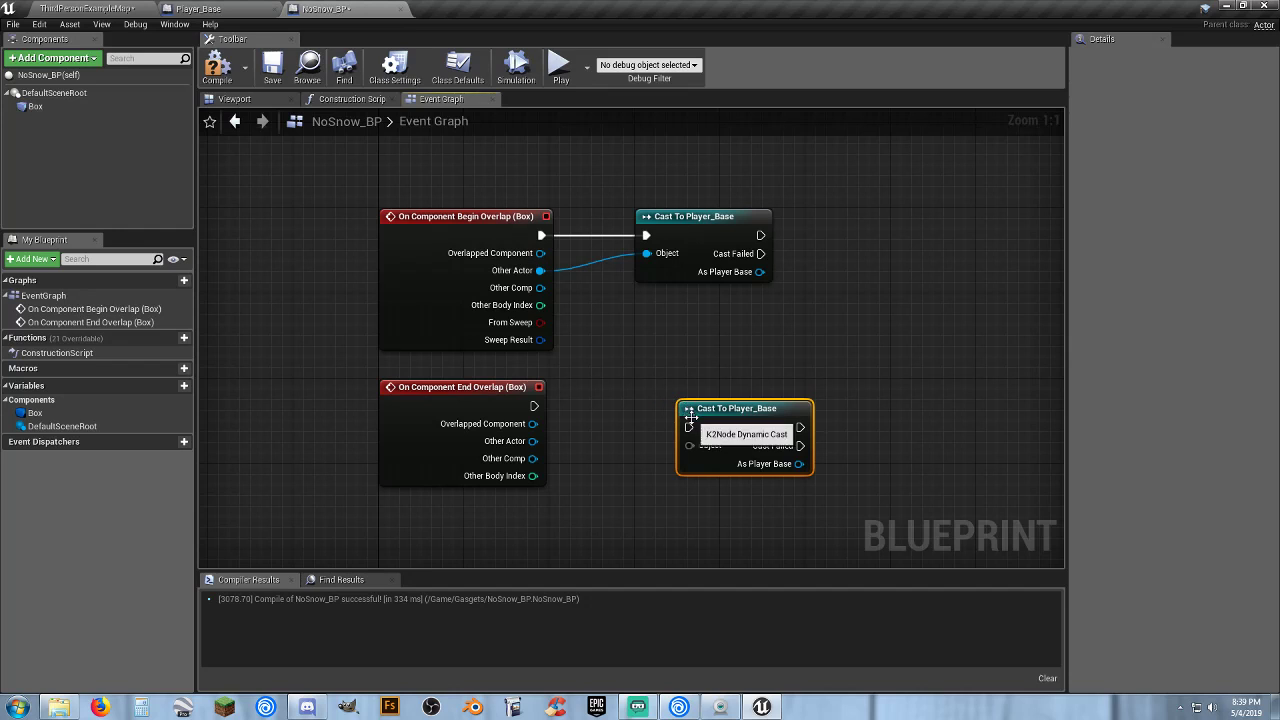
pyautogui.moveTo(688, 427); pyautogui.dragTo(673, 394)
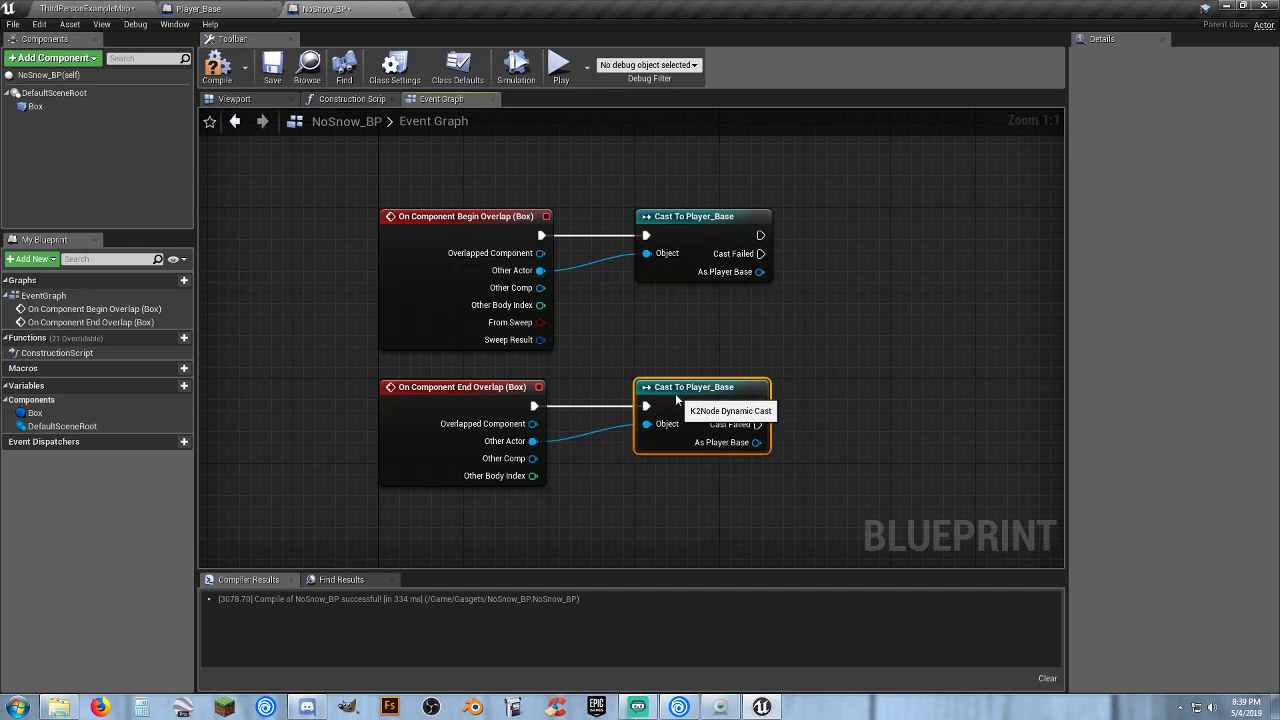
pyautogui.click(730, 334)
pyautogui.moveTo(764, 331); pyautogui.dragTo(631, 352, button='right')
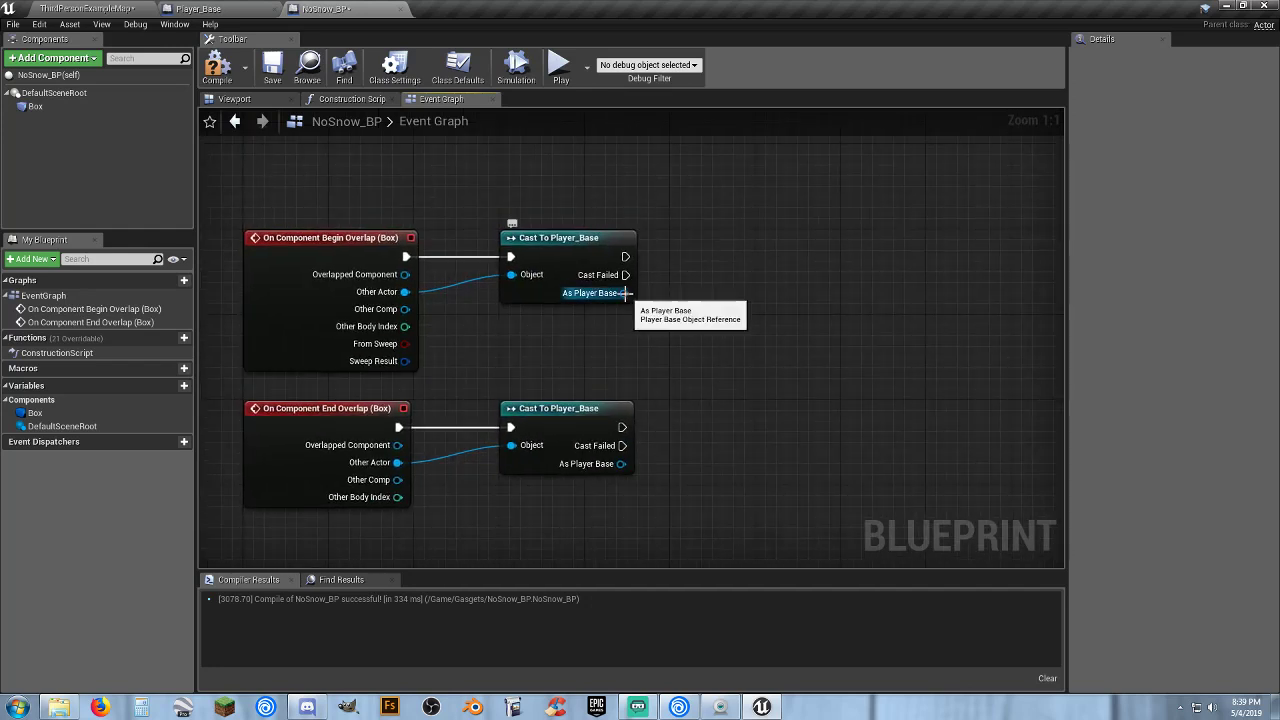
# Add a Set Snow On? node from the Begin Overlap cast's As Player Base output, connect its execution, and align it beside the cast.
pyautogui.moveTo(624, 294); pyautogui.dragTo(696, 315)
pyautogui.write('setsn')
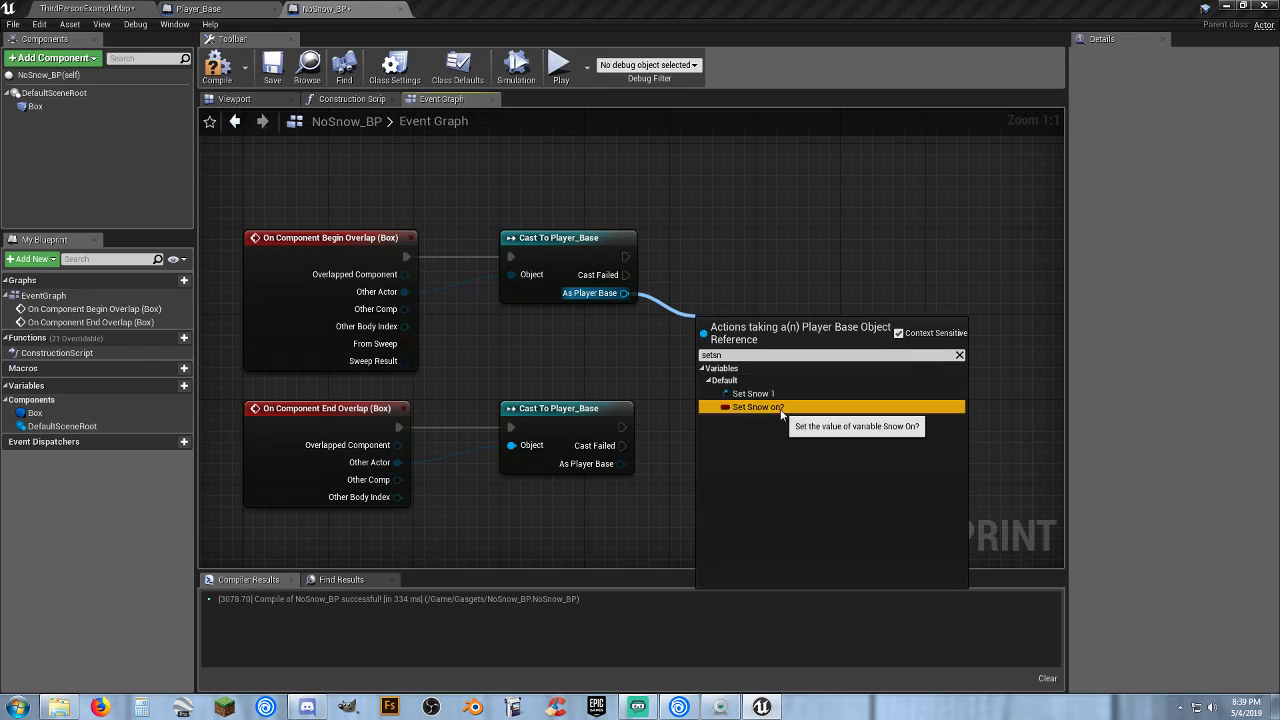
pyautogui.click(780, 409)
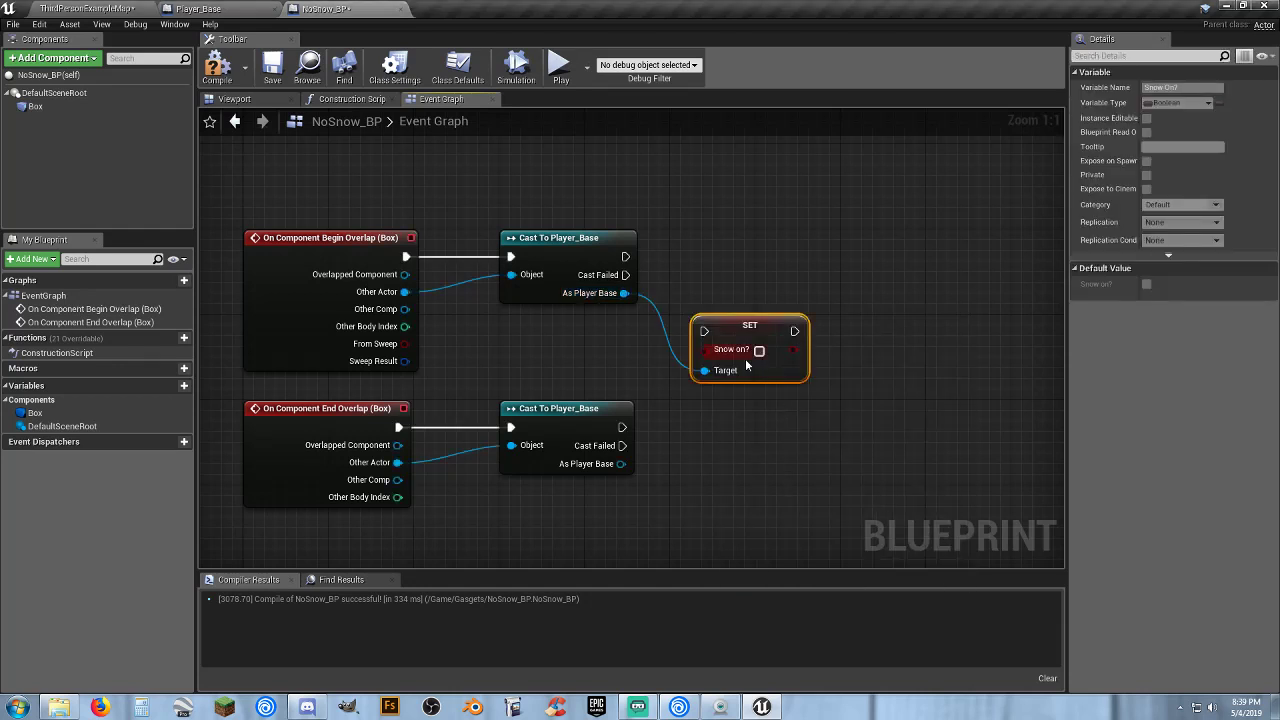
pyautogui.moveTo(704, 331); pyautogui.dragTo(705, 260)
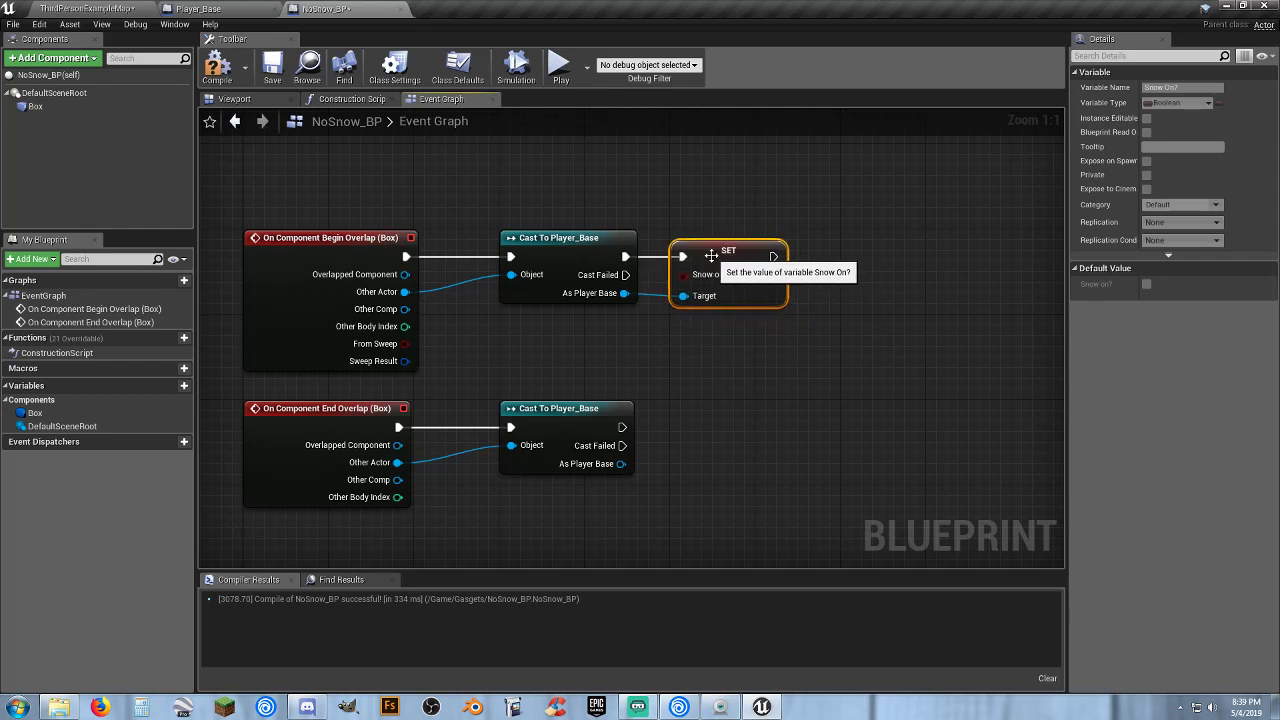
# Duplicate the Set Snow On? node for the End Overlap cast, connect its execution and Target, and enable Snow On? on it.
pyautogui.hotkey('ctrl', 'v')
pyautogui.moveTo(624, 427); pyautogui.dragTo(711, 441)
pyautogui.moveTo(627, 463); pyautogui.dragTo(717, 484)
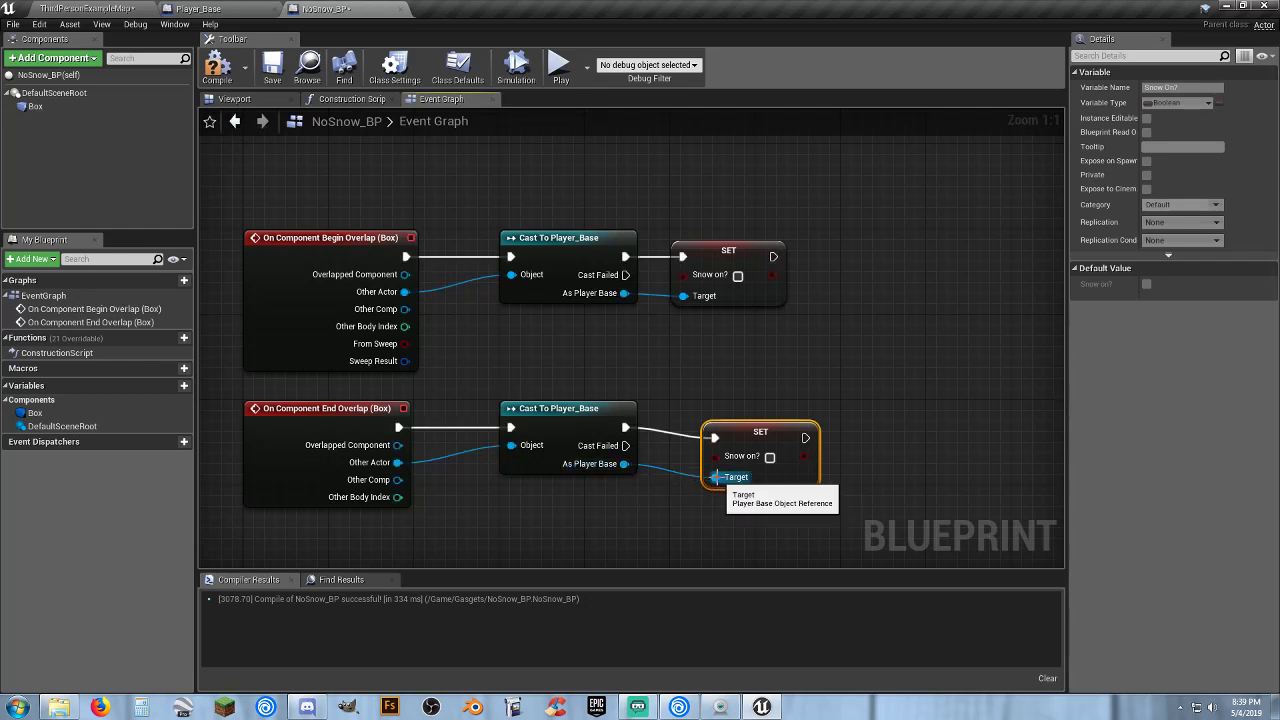
pyautogui.moveTo(739, 437)
pyautogui.mouseDown()
pyautogui.moveTo(707, 428)
pyautogui.moveTo(718, 428)
pyautogui.mouseUp()
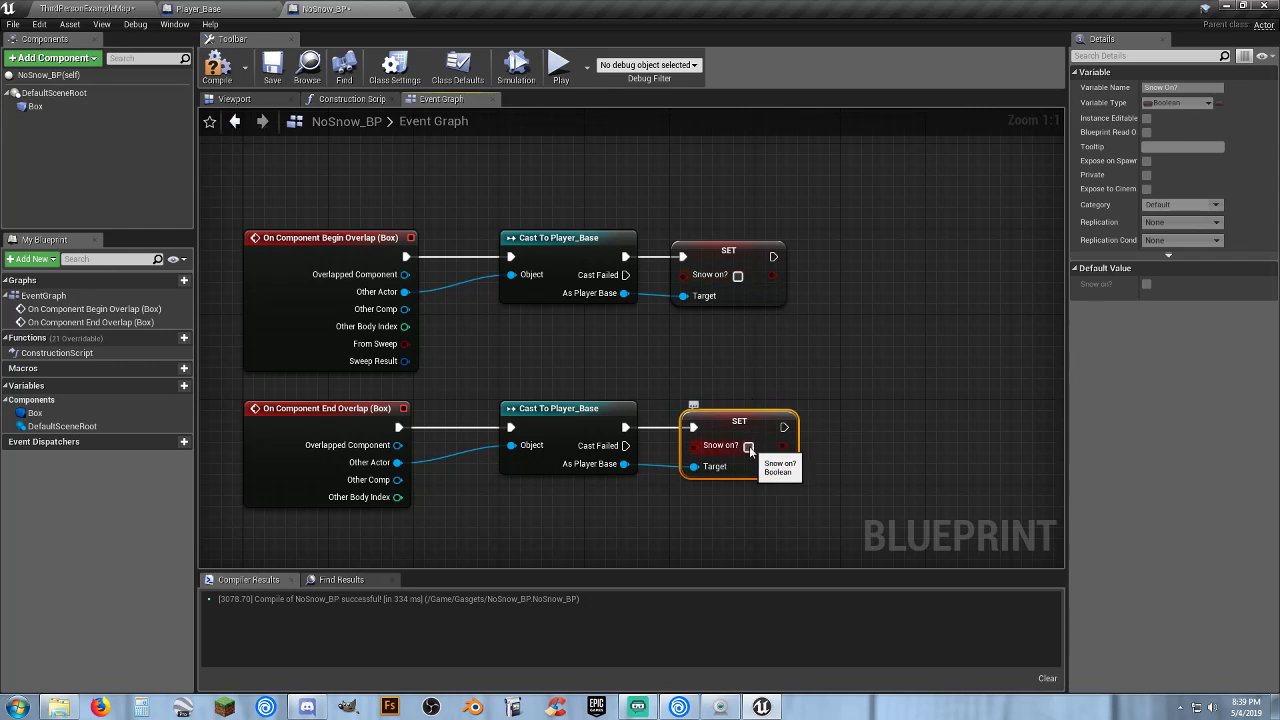
pyautogui.click(748, 446)
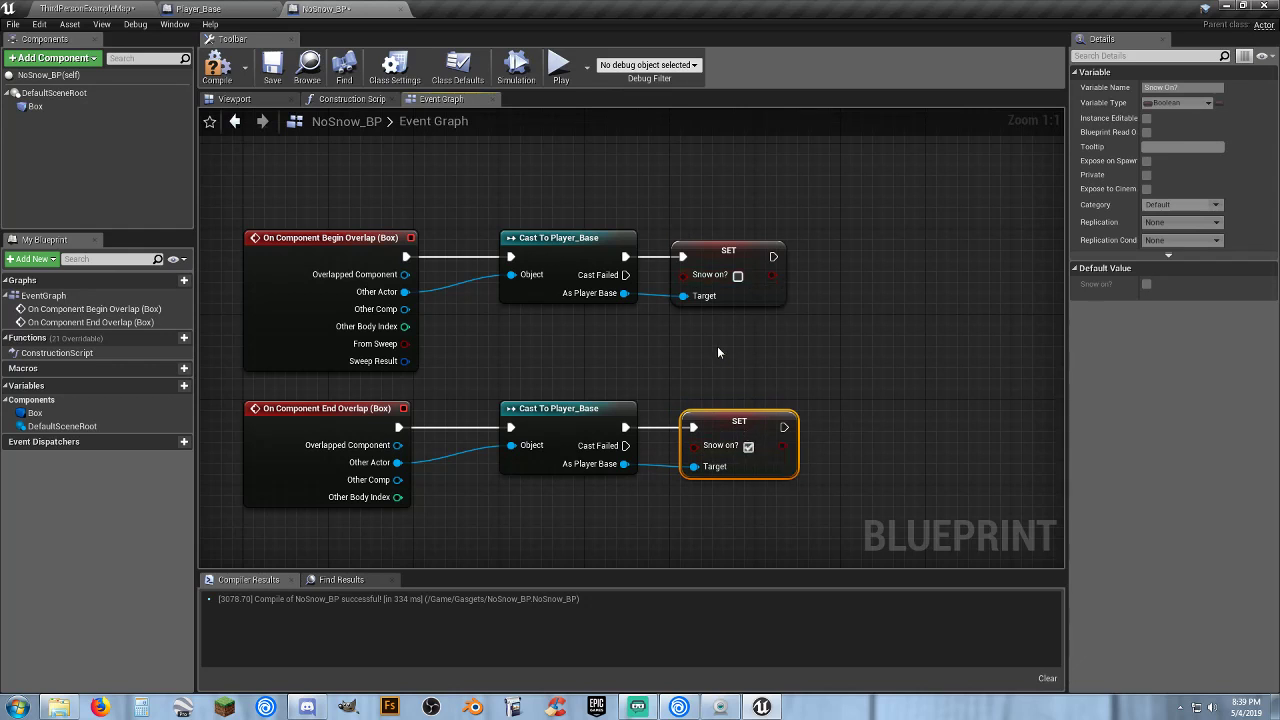
# Compile NoSnow_BP and look over the Begin Overlap and End Overlap node chains.
pyautogui.click(218, 67)
pyautogui.moveTo(272, 190); pyautogui.dragTo(770, 310)
pyautogui.moveTo(356, 384); pyautogui.dragTo(838, 542)
pyautogui.click(742, 356)
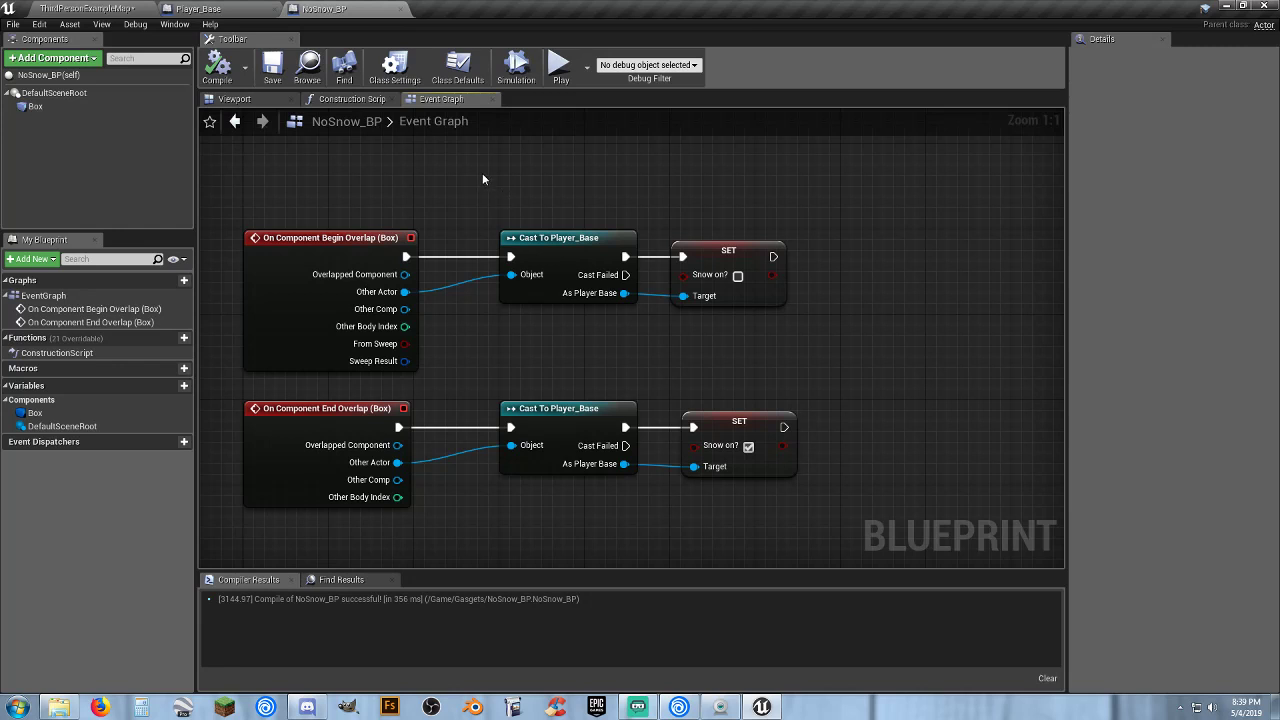
# Add a custom event named "Snow On" below the Jump group in Player_Base's Event Graph.
pyautogui.click(239, 9)
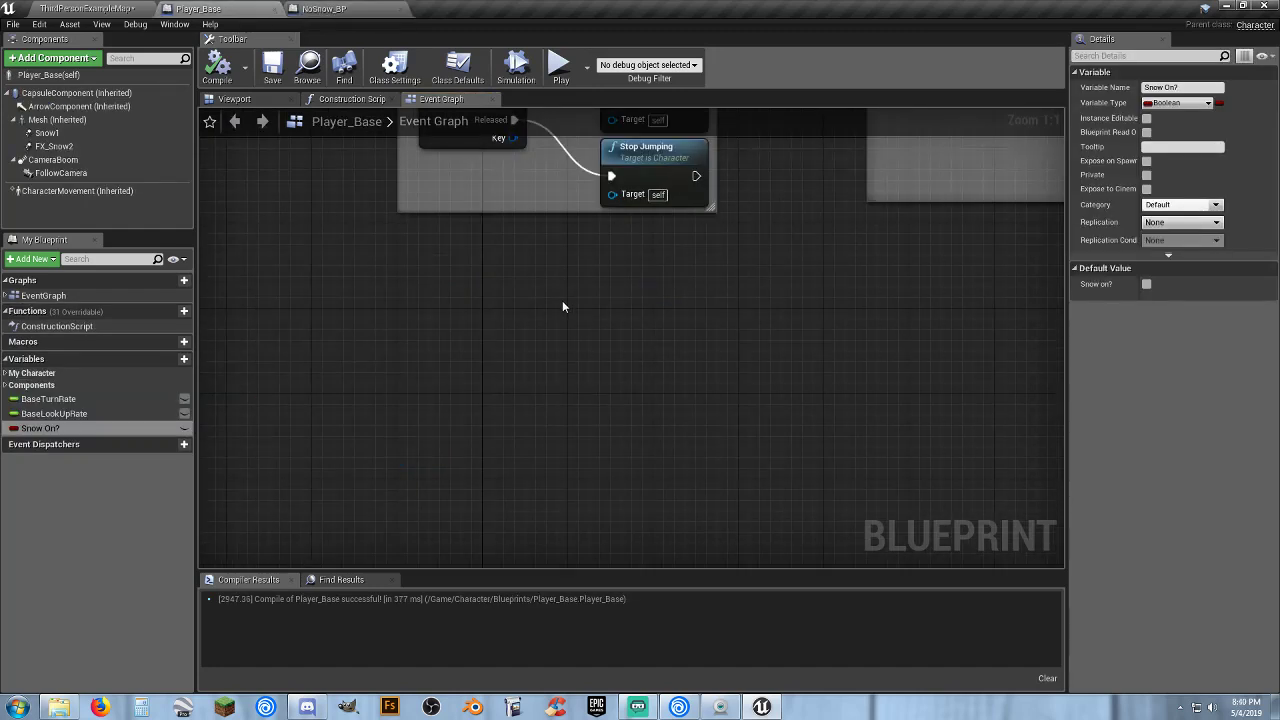
pyautogui.moveTo(562, 300); pyautogui.dragTo(576, 357, button='right')
pyautogui.moveTo(493, 436); pyautogui.dragTo(493, 405, button='right')
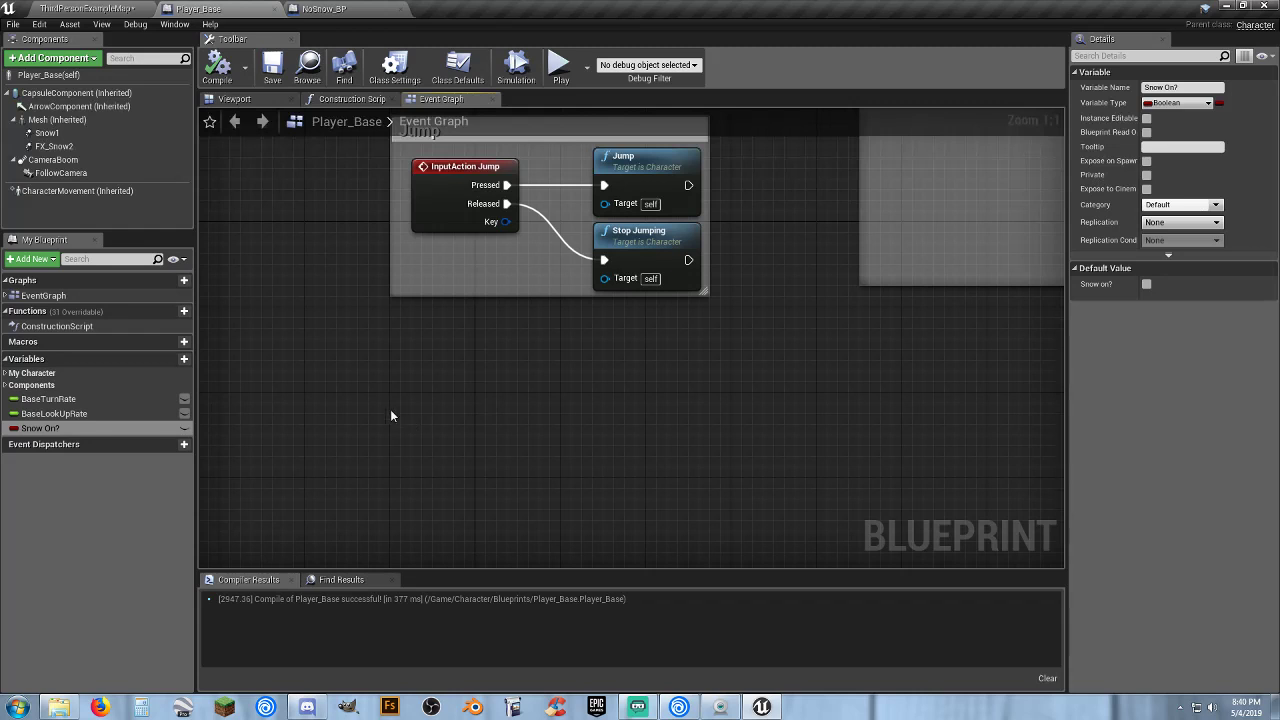
pyautogui.rightClick(416, 415)
pyautogui.write('custom')
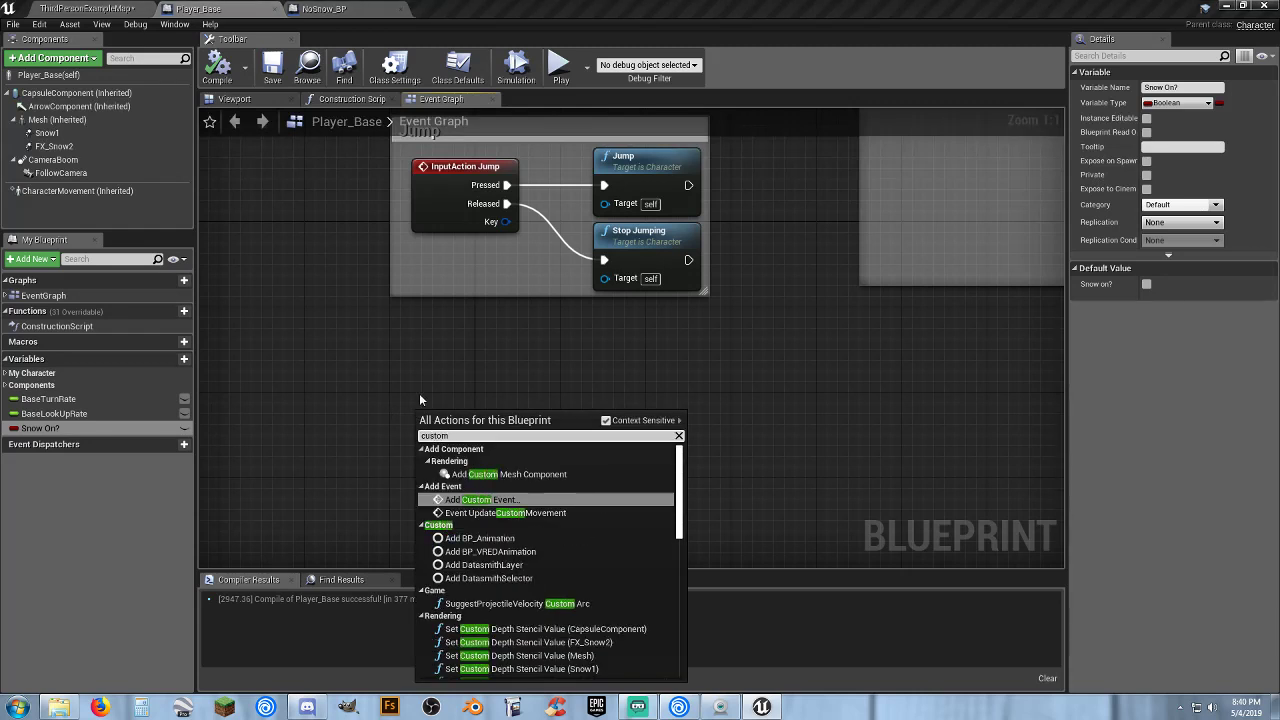
pyautogui.press('Return')
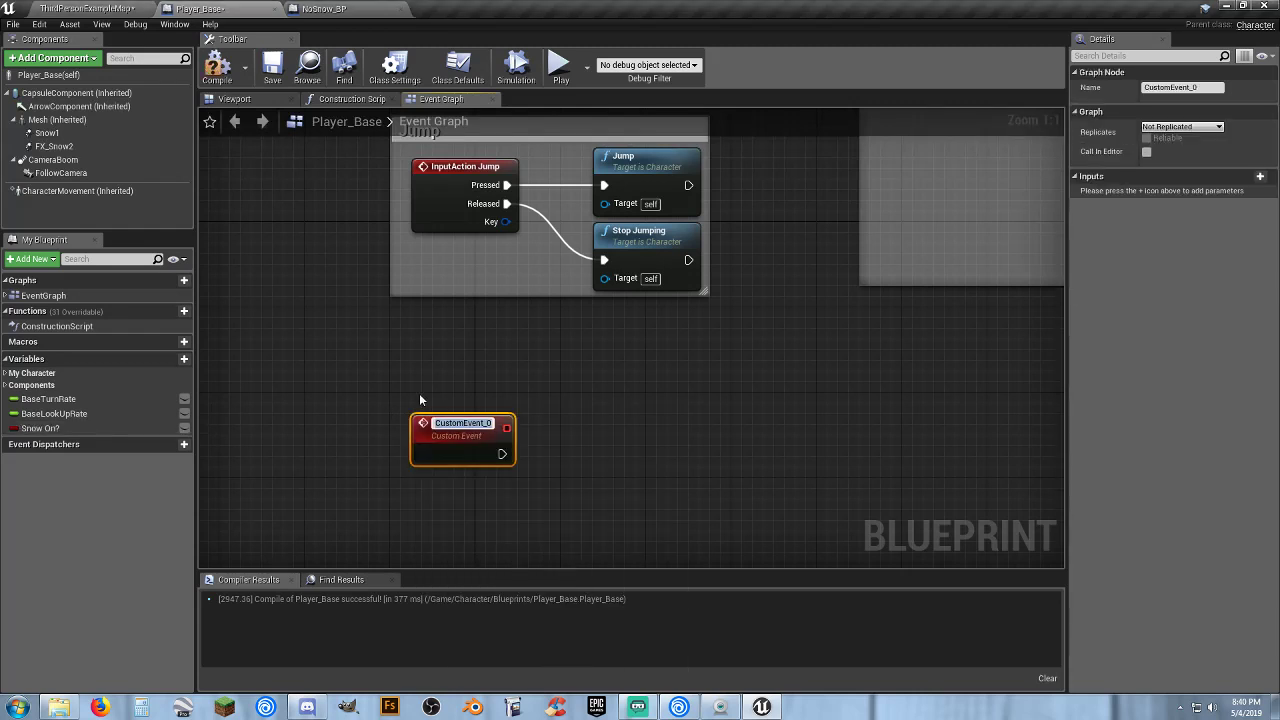
pyautogui.write('Snow')
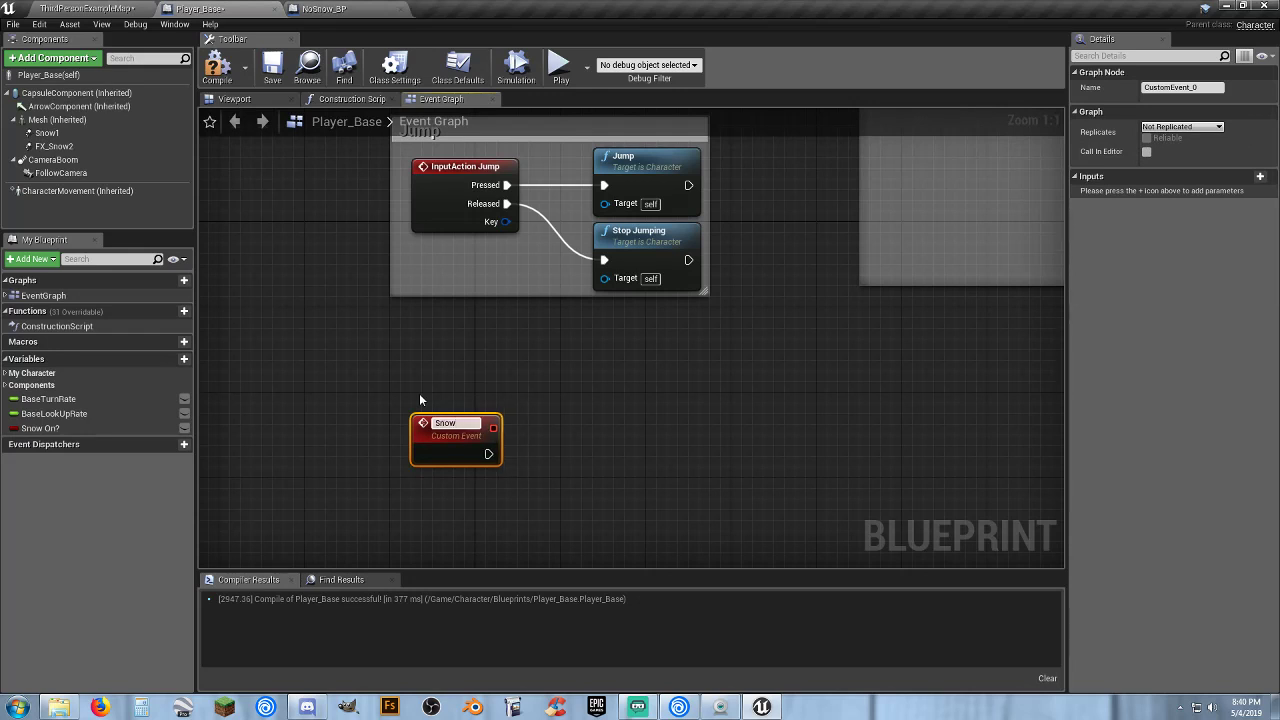
pyautogui.write(' On')
pyautogui.press('Return')
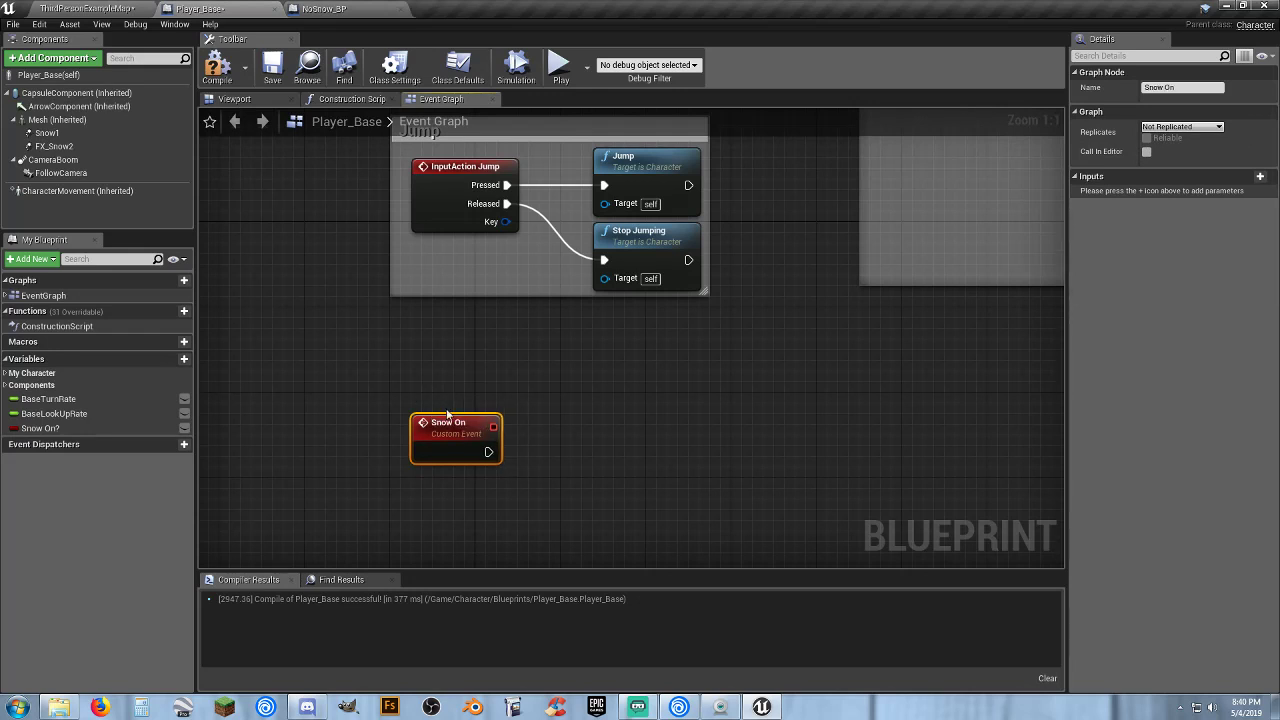
pyautogui.moveTo(442, 429); pyautogui.dragTo(431, 418)
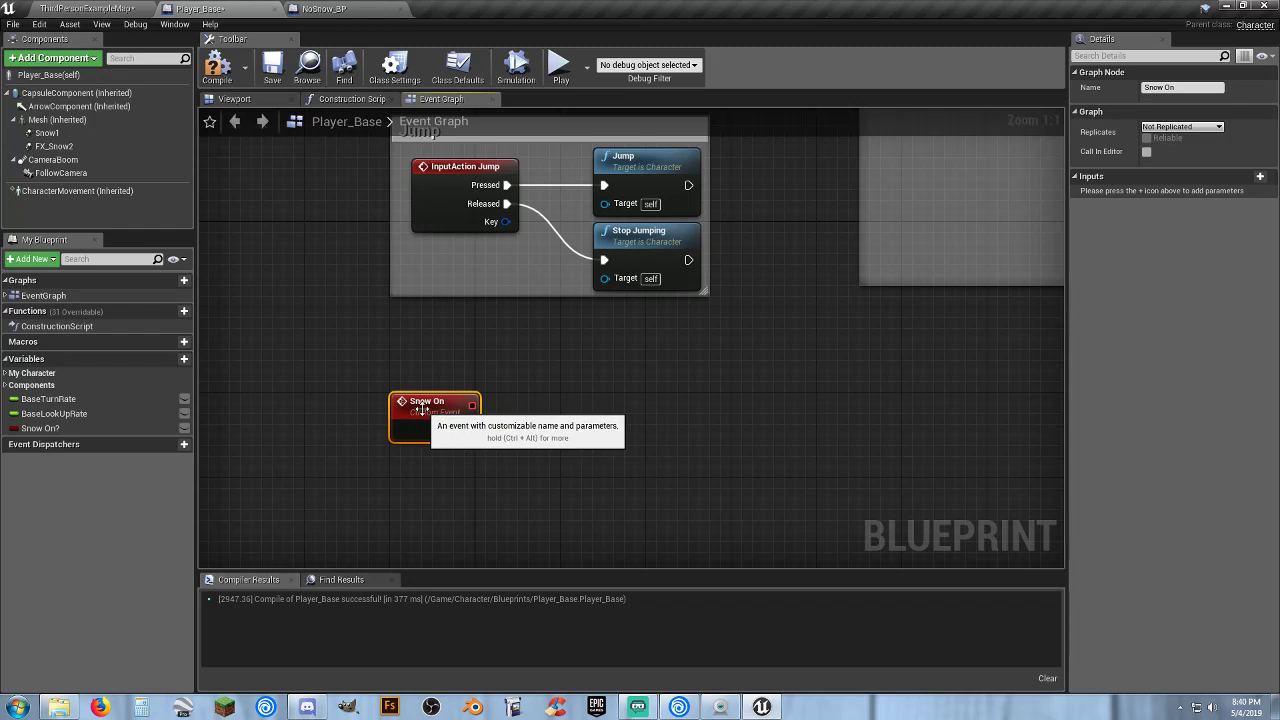
pyautogui.moveTo(548, 444); pyautogui.dragTo(529, 387, button='right')
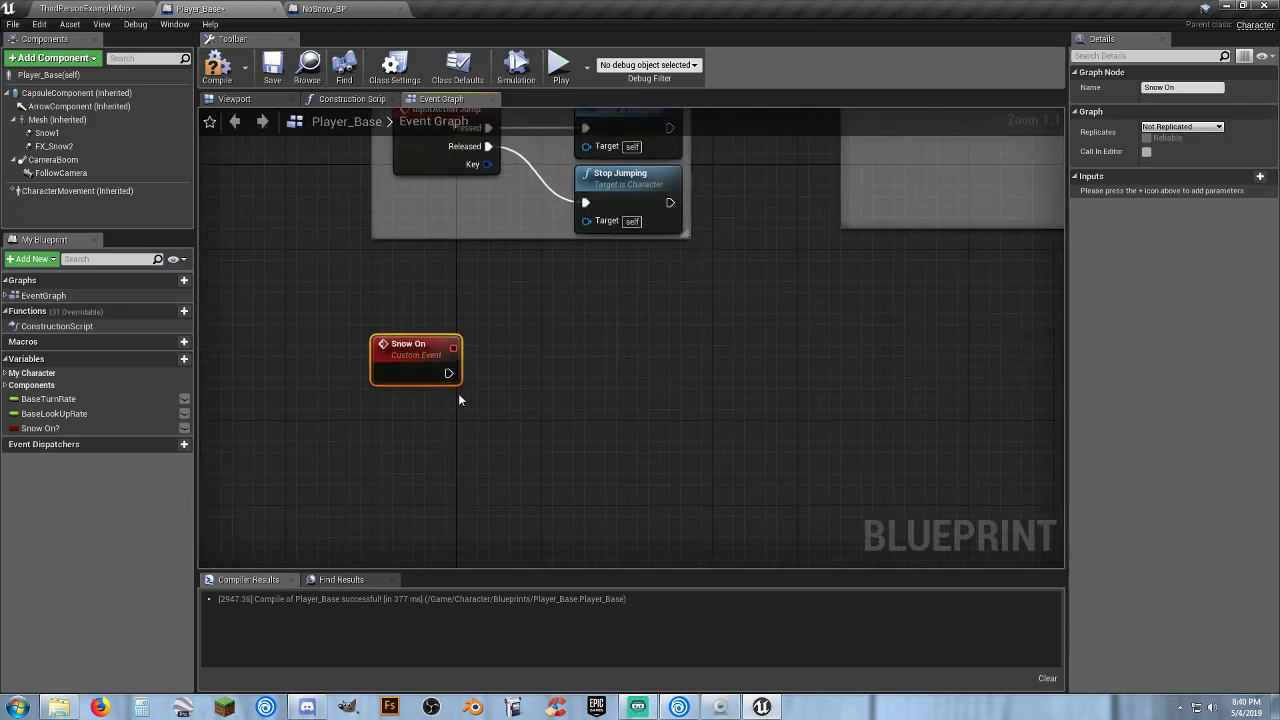
# Check Snow1's activation setting, turn off Auto Activate for FX_Snow2, and compile Player_Base.
pyautogui.click(81, 137)
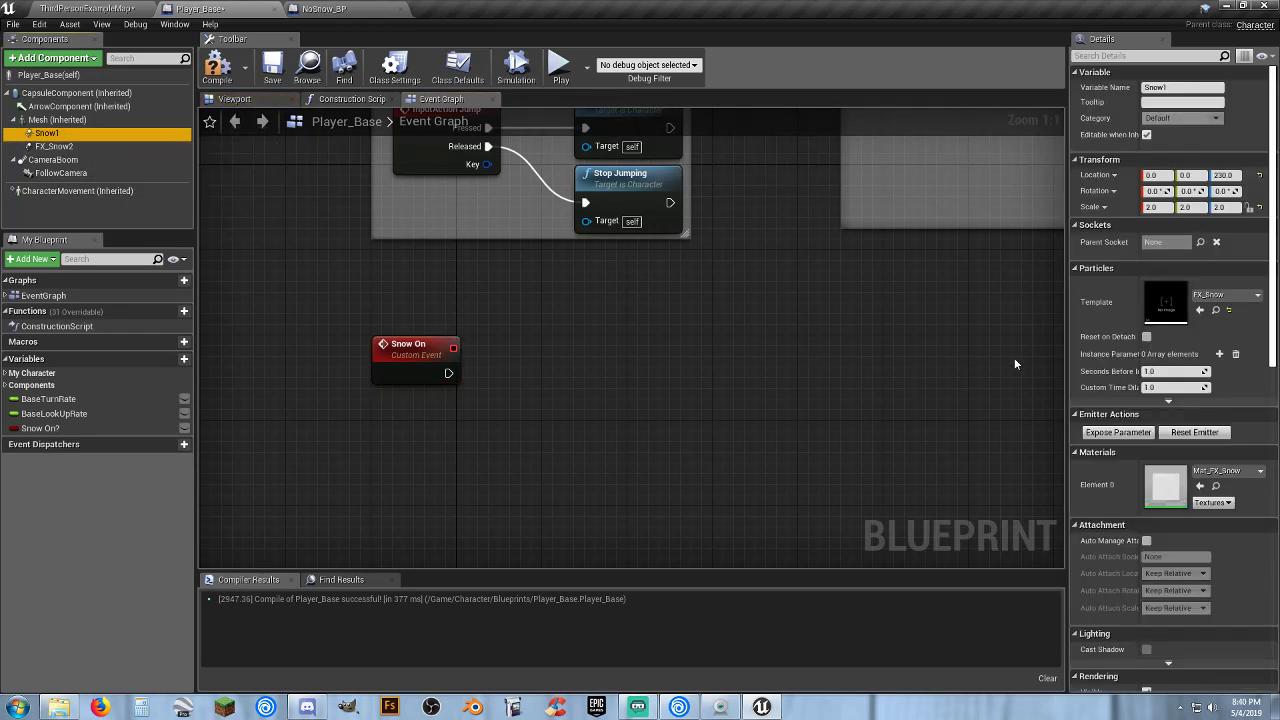
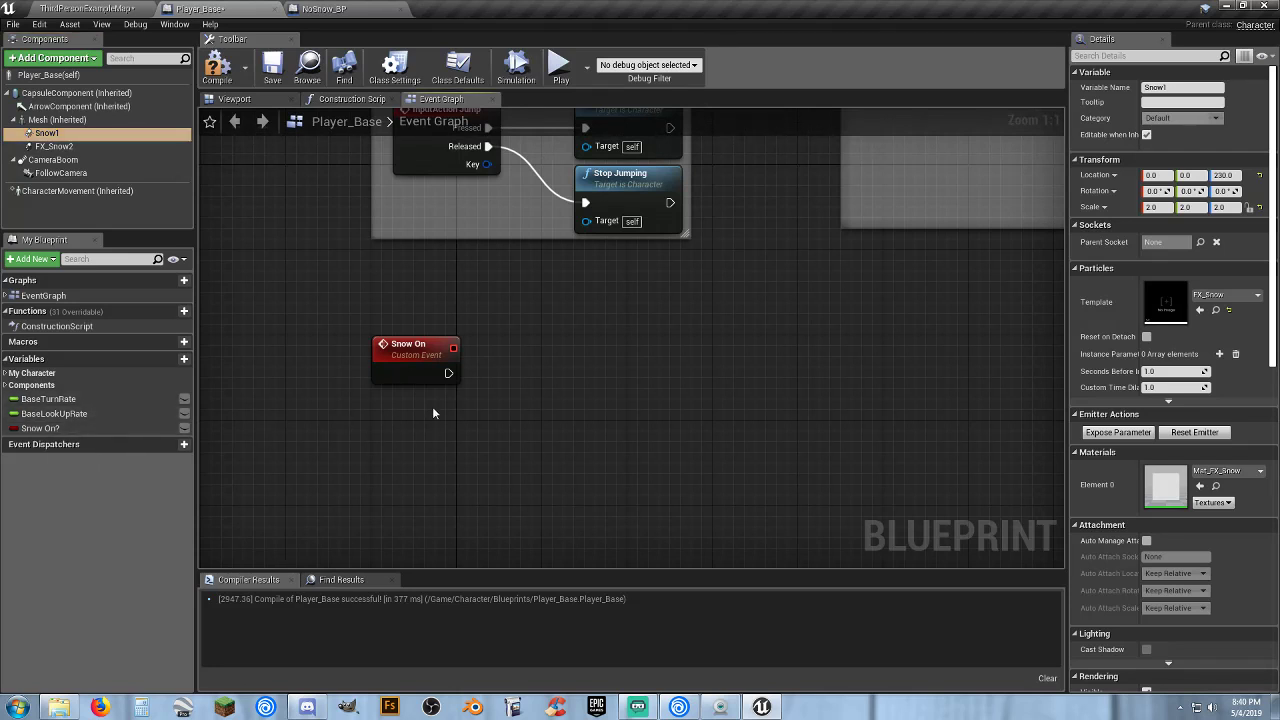
pyautogui.click(410, 347)
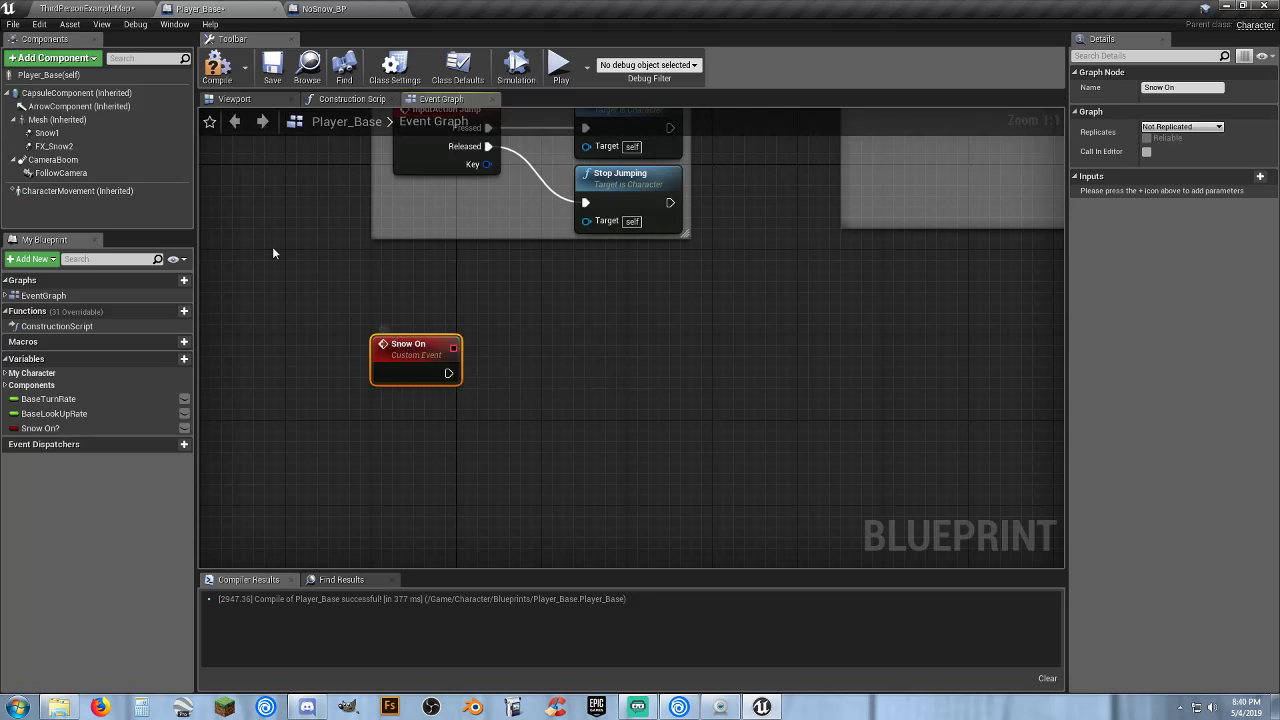
pyautogui.click(80, 132)
pyautogui.scroll(-5, 1105, 441)
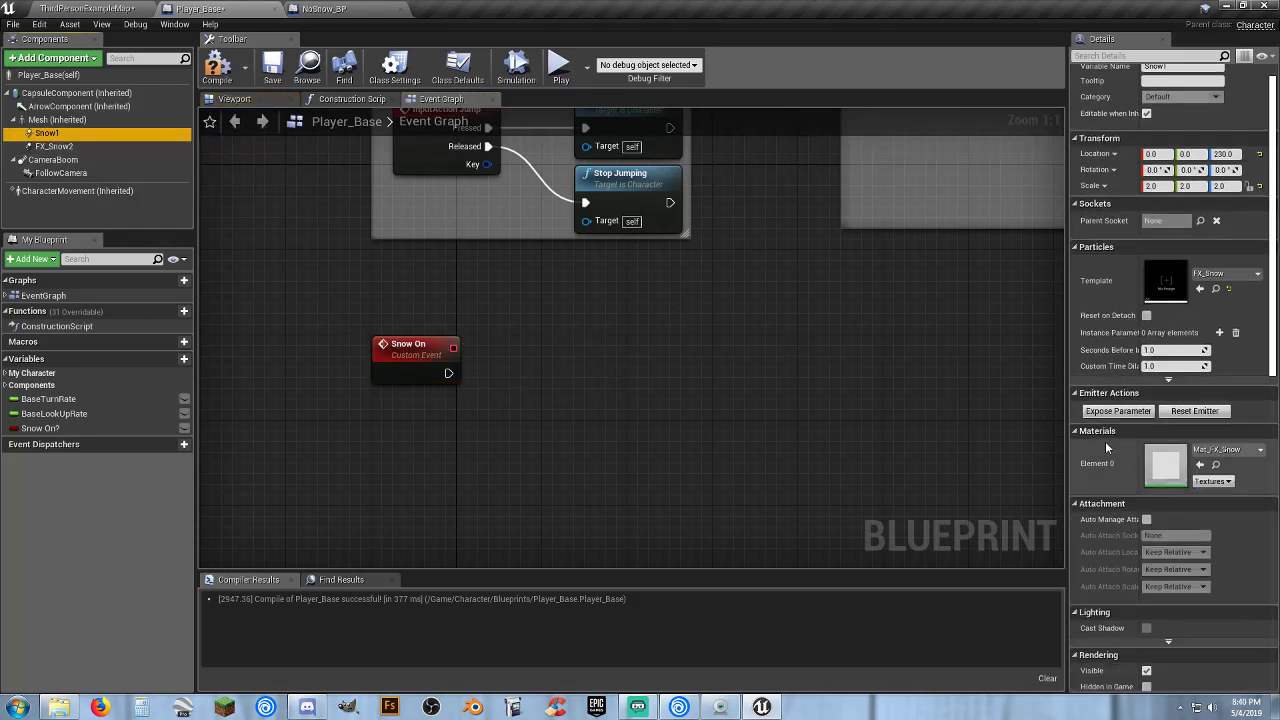
pyautogui.scroll(-3, 1120, 550)
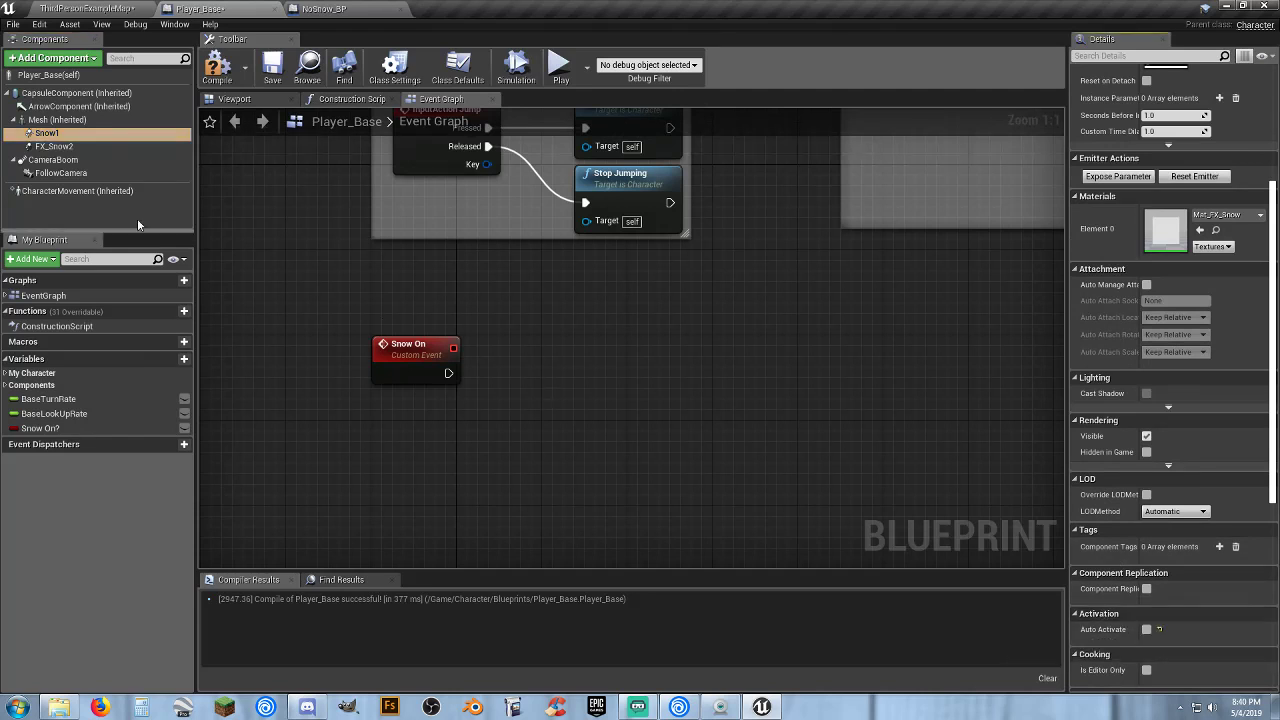
pyautogui.click(54, 146)
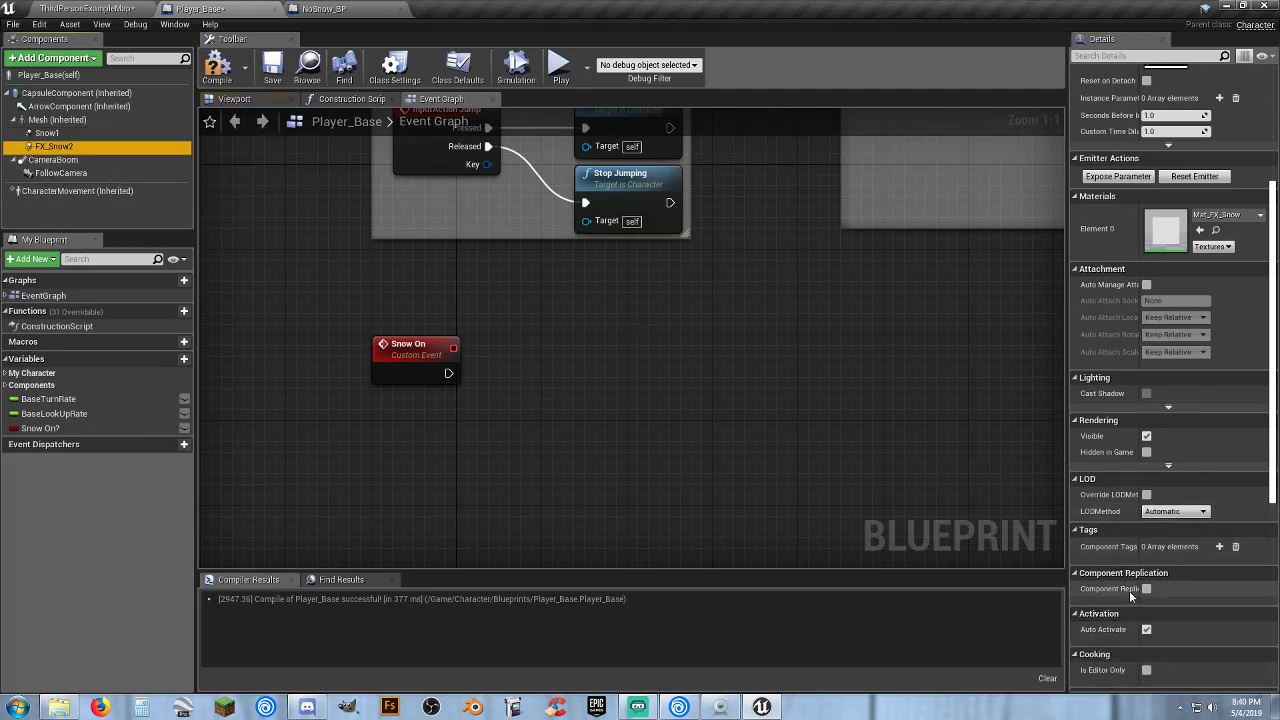
pyautogui.click(1146, 629)
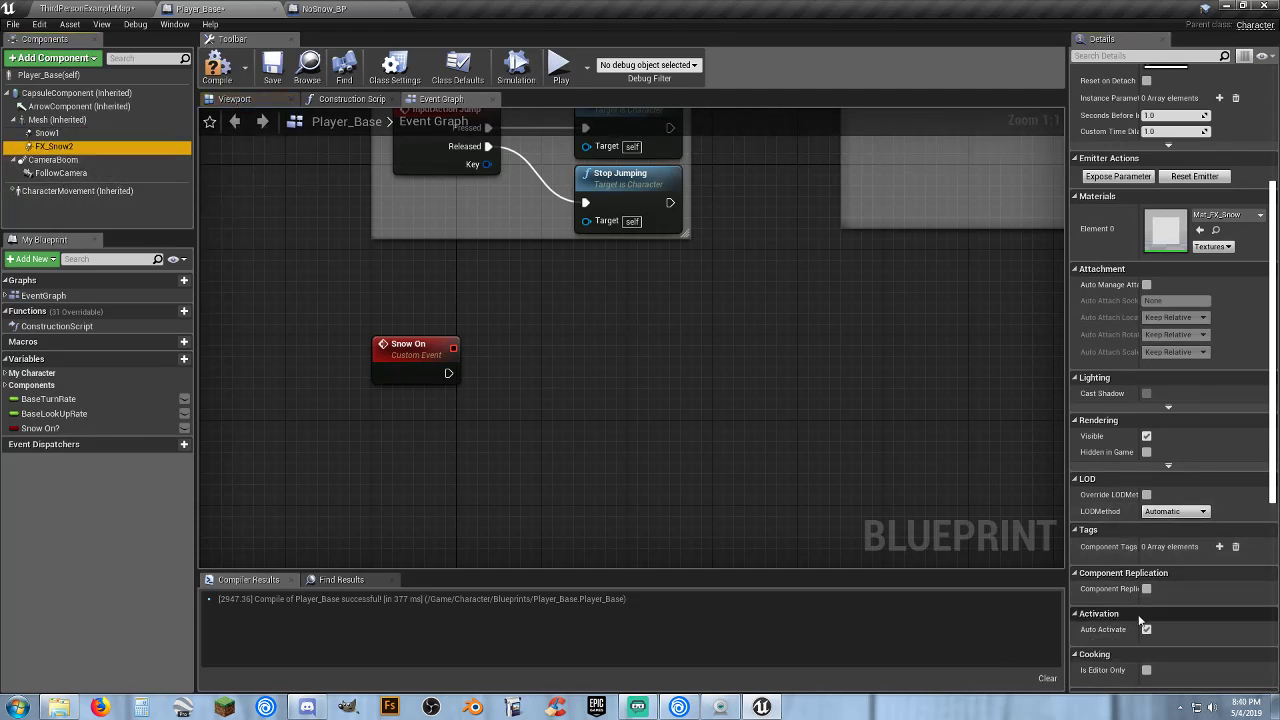
pyautogui.click(217, 66)
# Play-test ThirdPersonExampleMap, running the character around to check for snow, and end the play session.
pyautogui.click(120, 9)
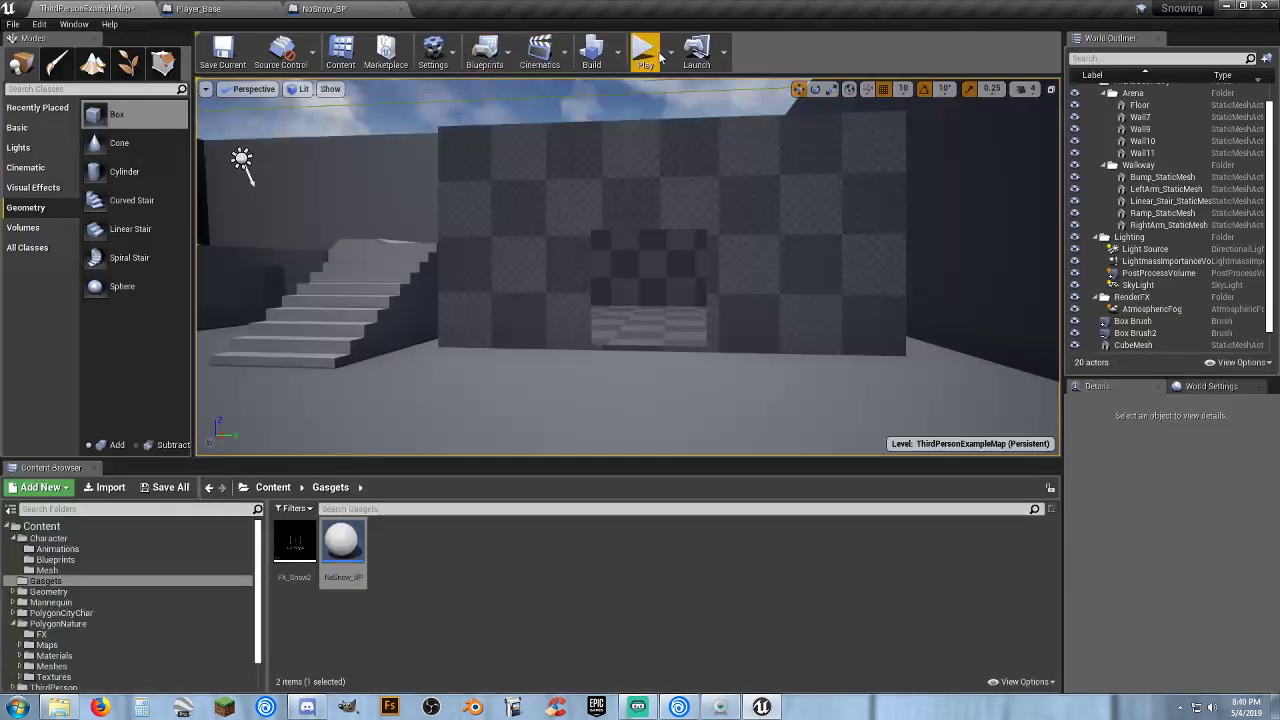
pyautogui.click(645, 52)
pyautogui.press('w')
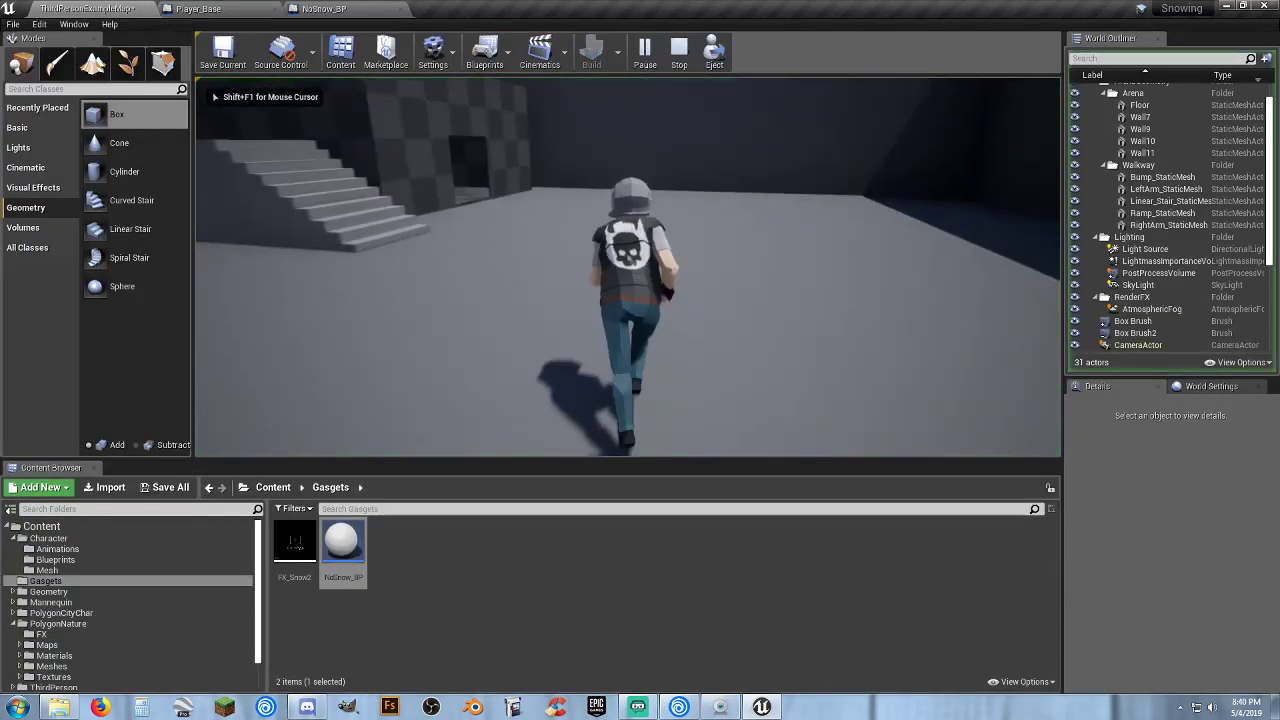
pyautogui.press('a')
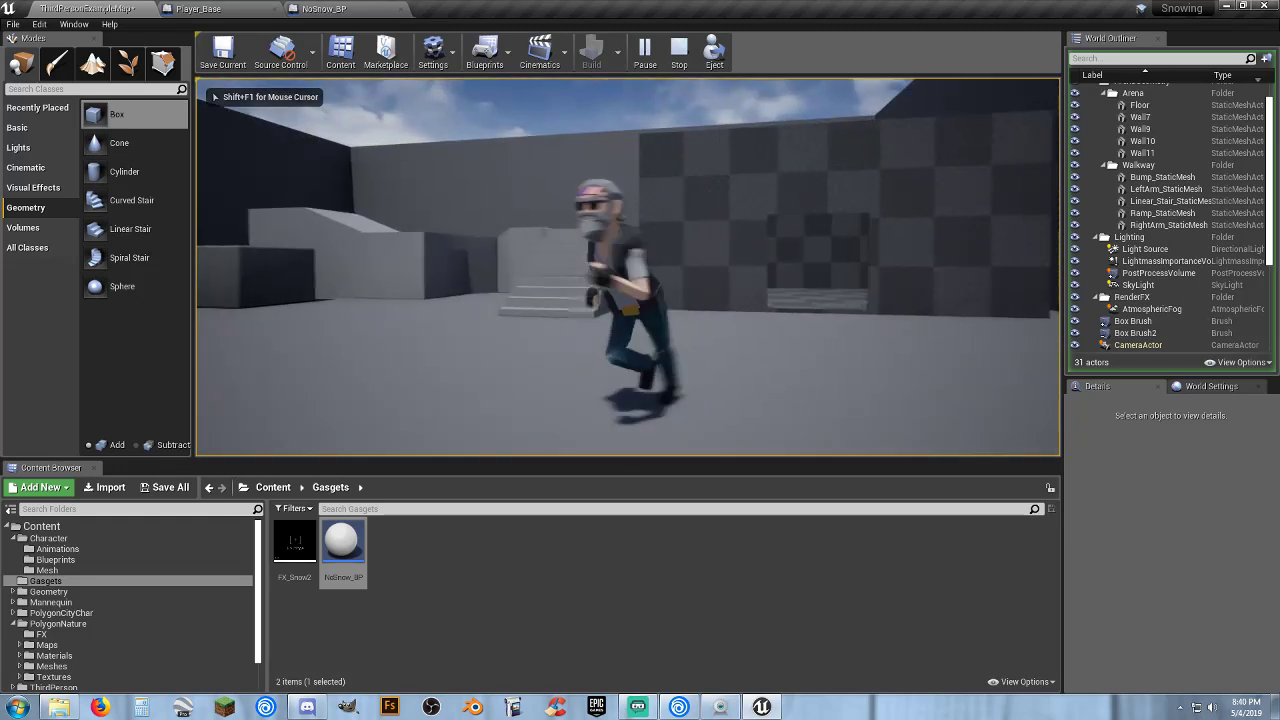
pyautogui.press('s')
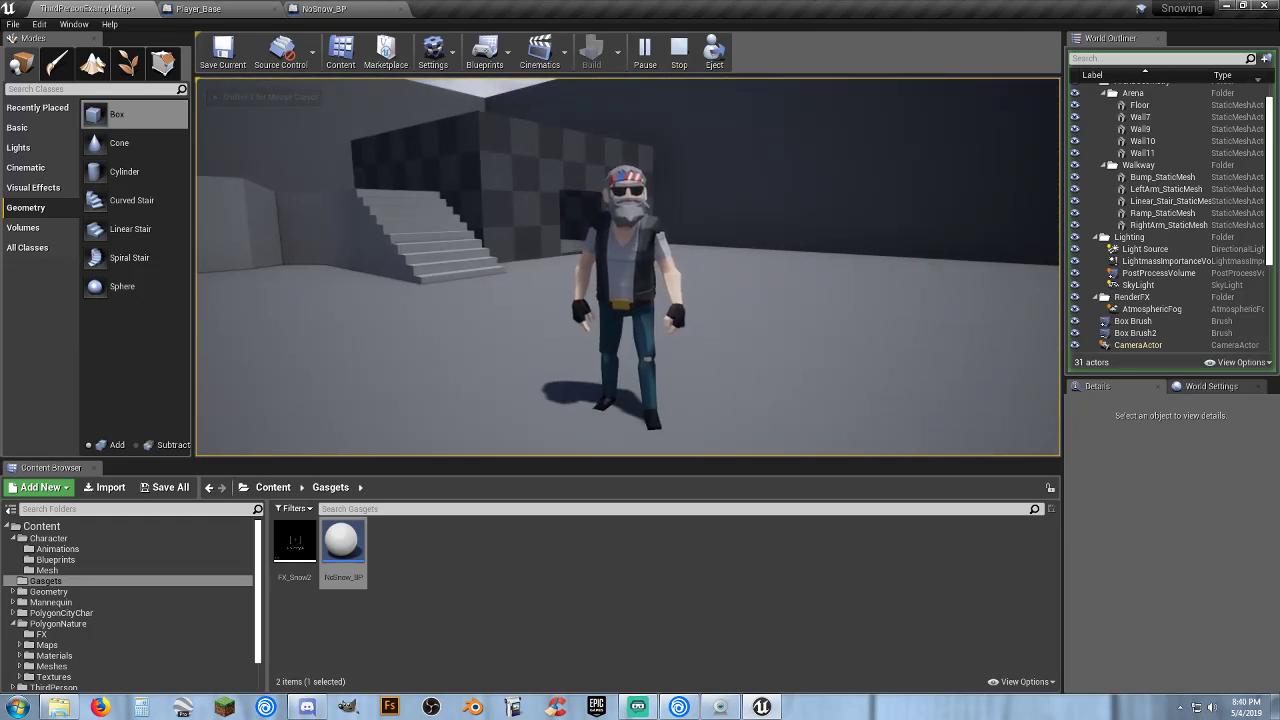
pyautogui.press('Escape')
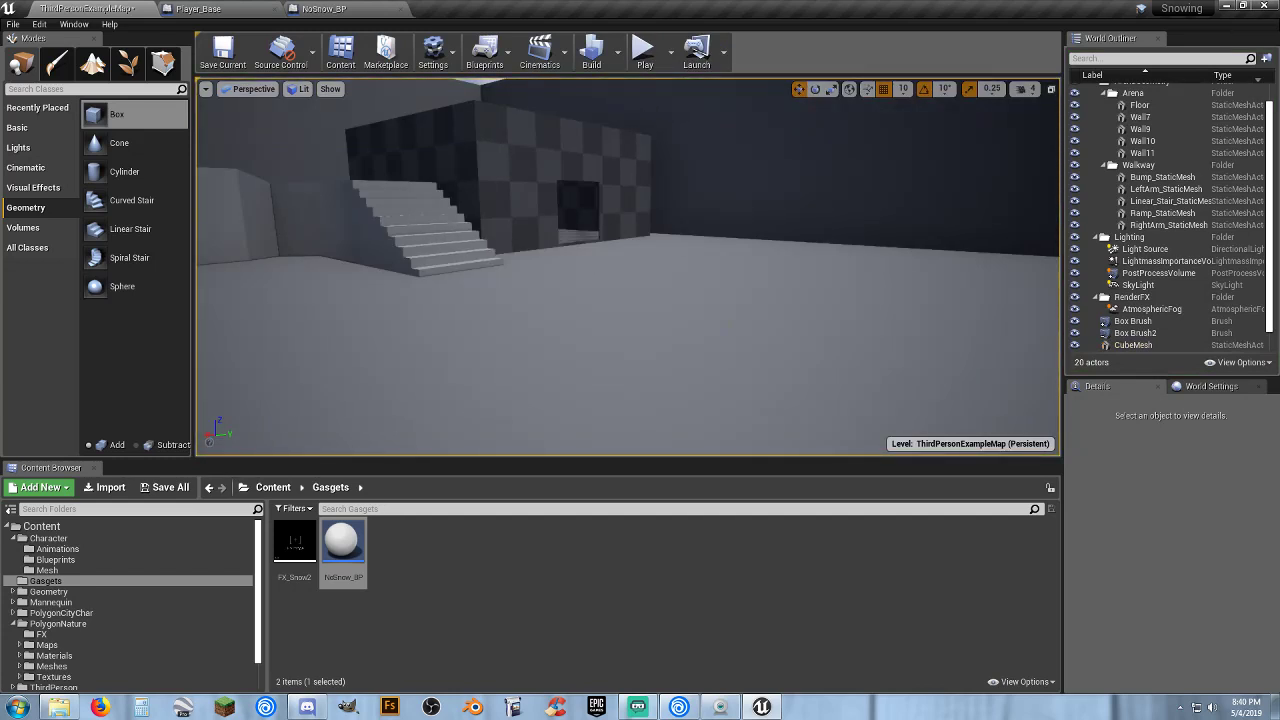
# Open the Level Blueprint of ThirdPersonExampleMap and add an Event BeginPlay node to its Event Graph.
pyautogui.moveTo(627, 266); pyautogui.dragTo(710, 236, button='right')
pyautogui.moveTo(539, 253); pyautogui.dragTo(390, 260, button='right')
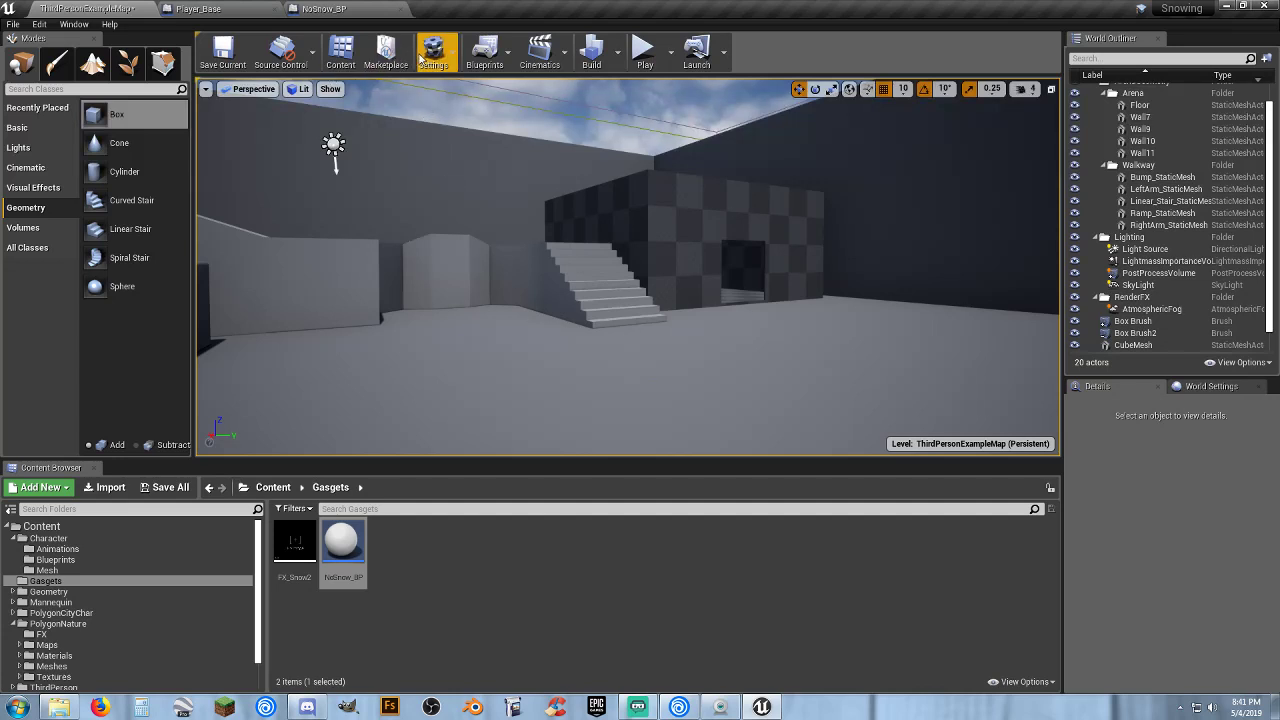
pyautogui.click(485, 50)
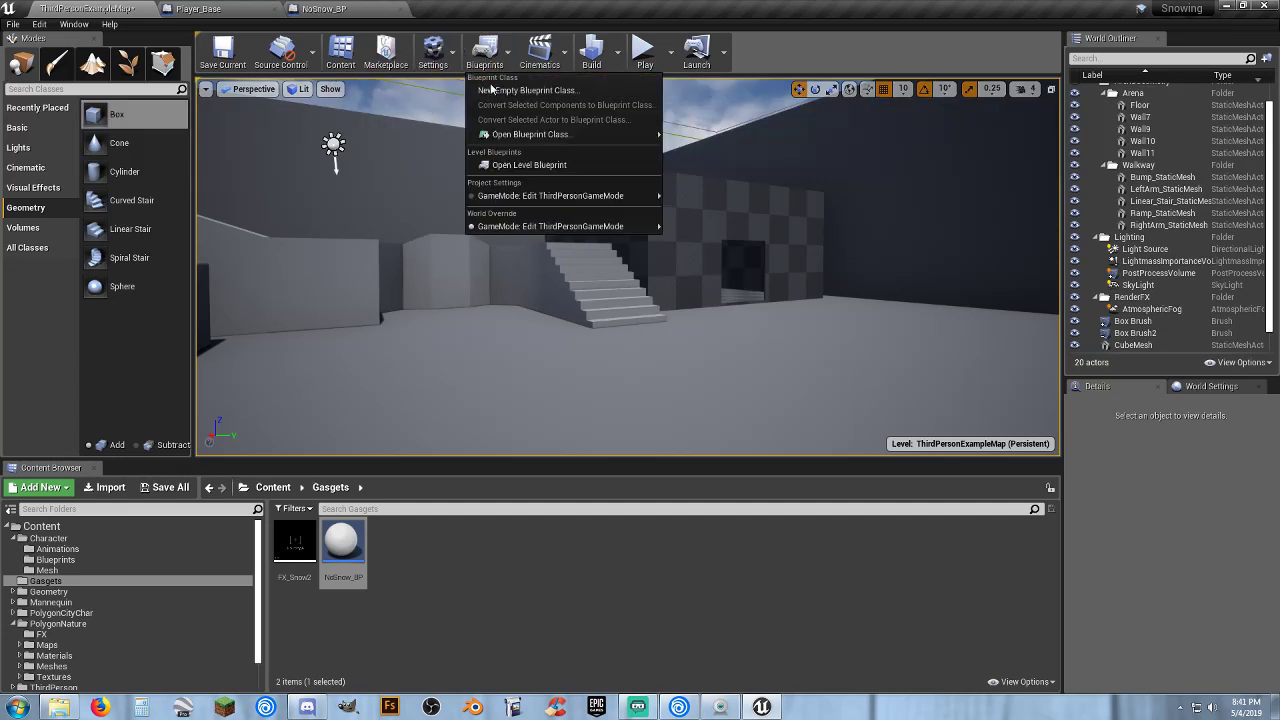
pyautogui.click(600, 167)
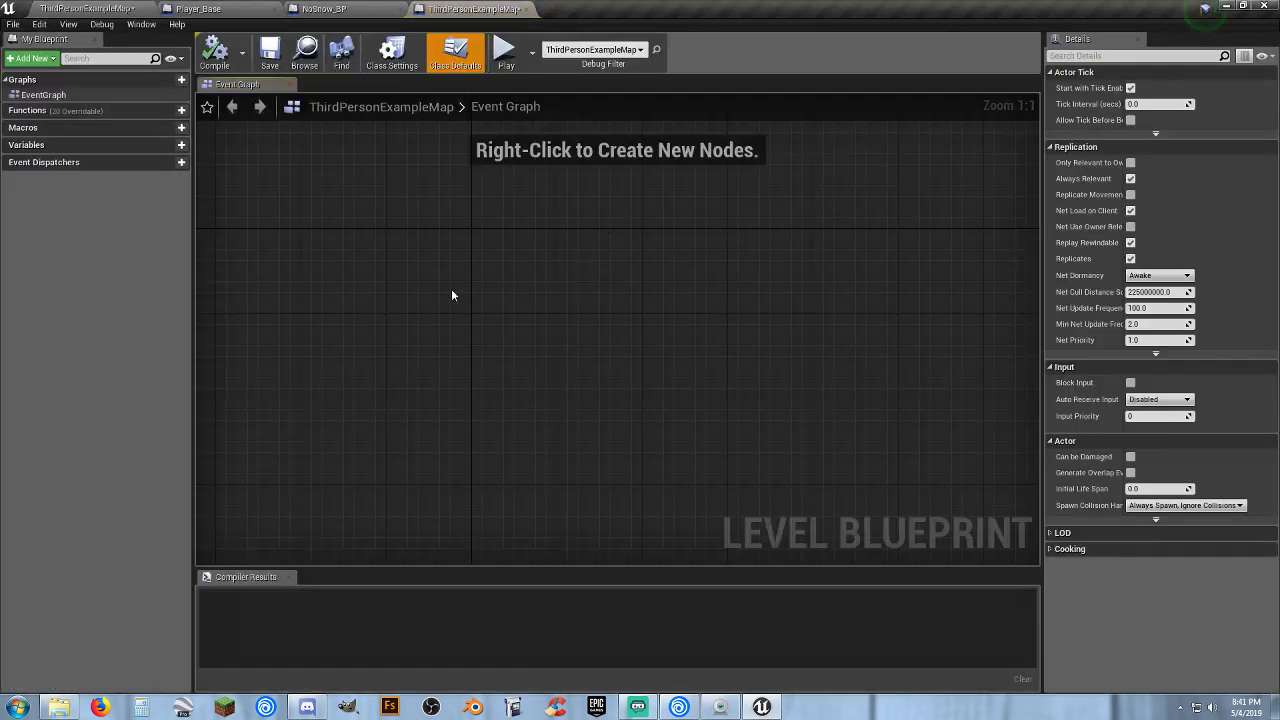
pyautogui.rightClick(471, 272)
pyautogui.write('eventbe')
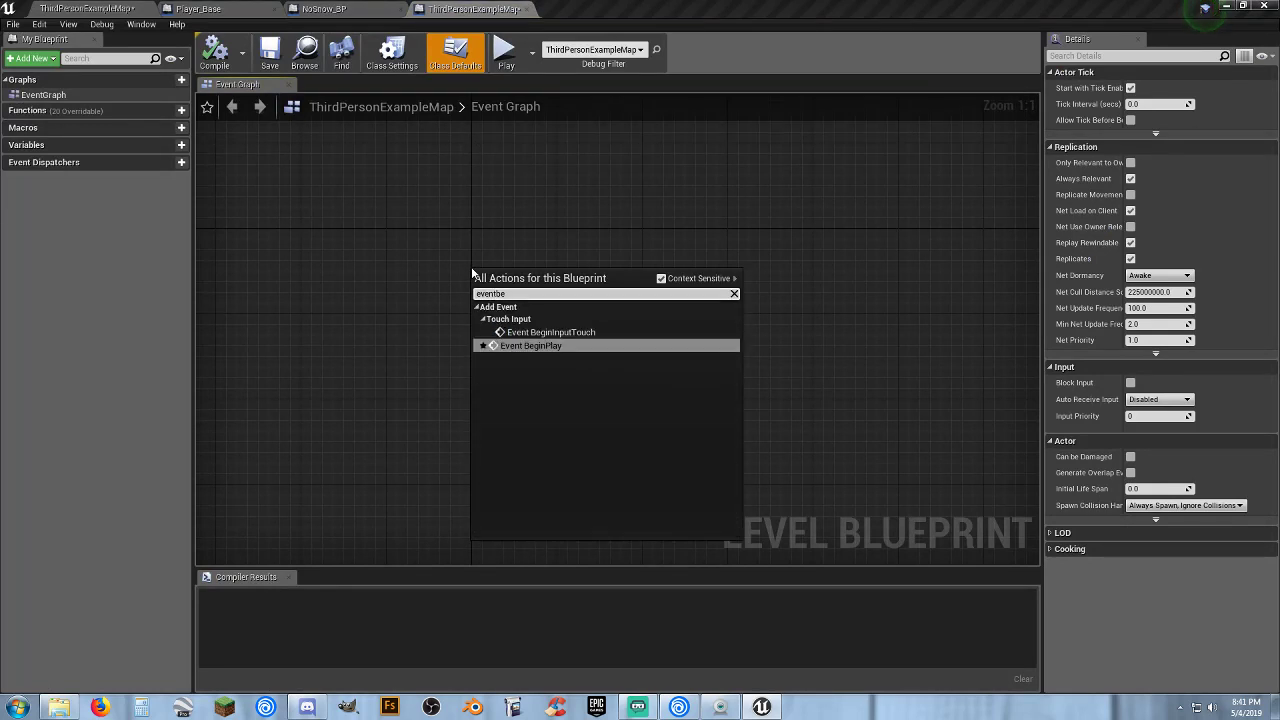
pyautogui.press('Return')
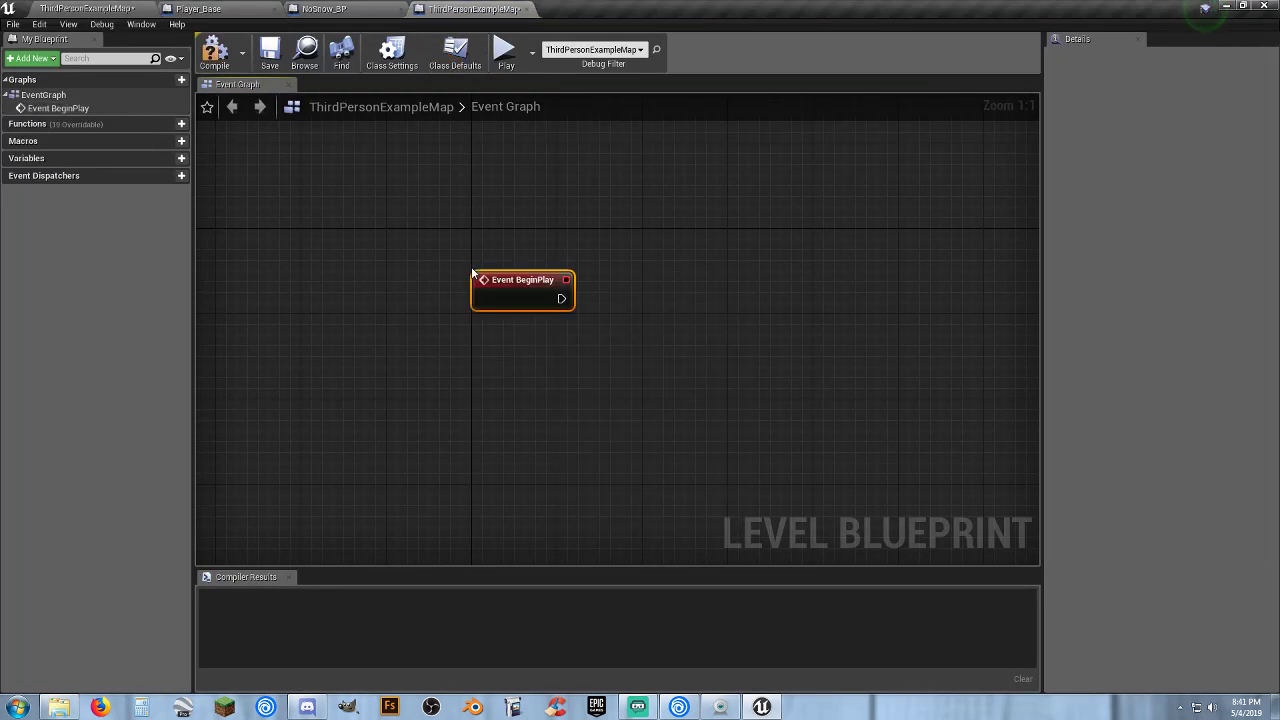
pyautogui.moveTo(511, 286); pyautogui.dragTo(511, 244)
pyautogui.click(594, 304)
pyautogui.moveTo(594, 304); pyautogui.dragTo(522, 327, button='right')
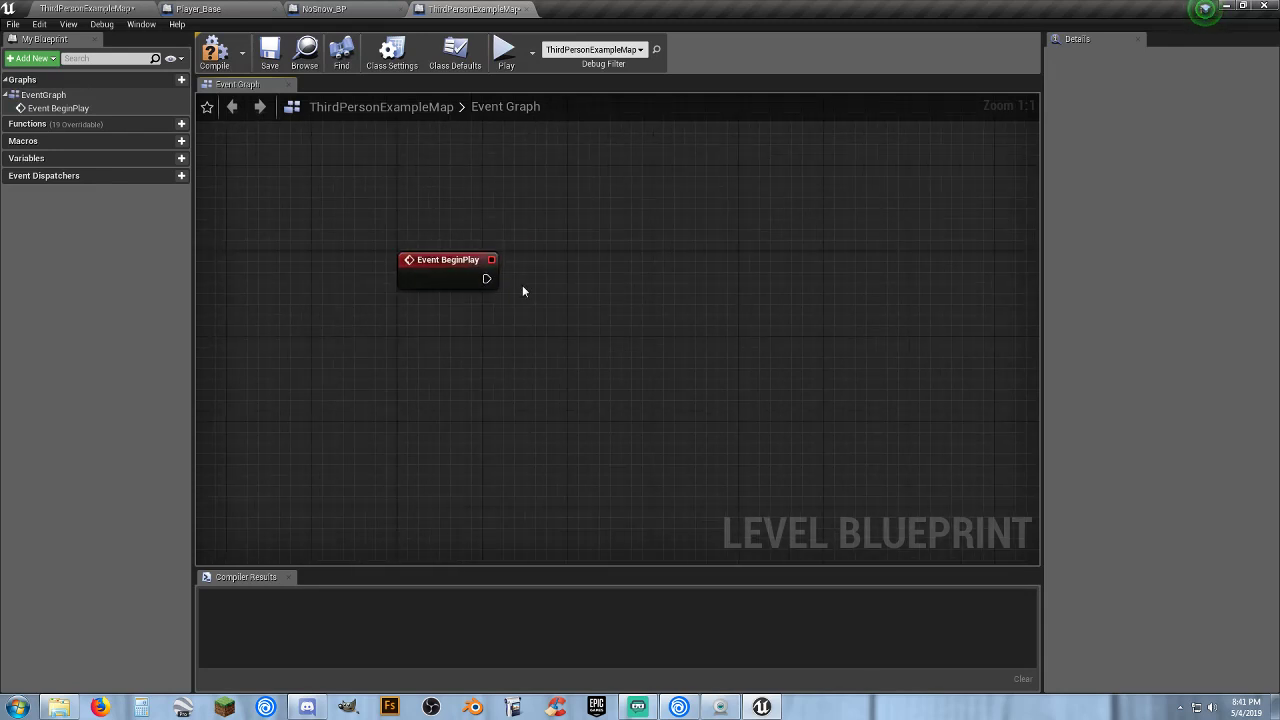
pyautogui.click(267, 12)
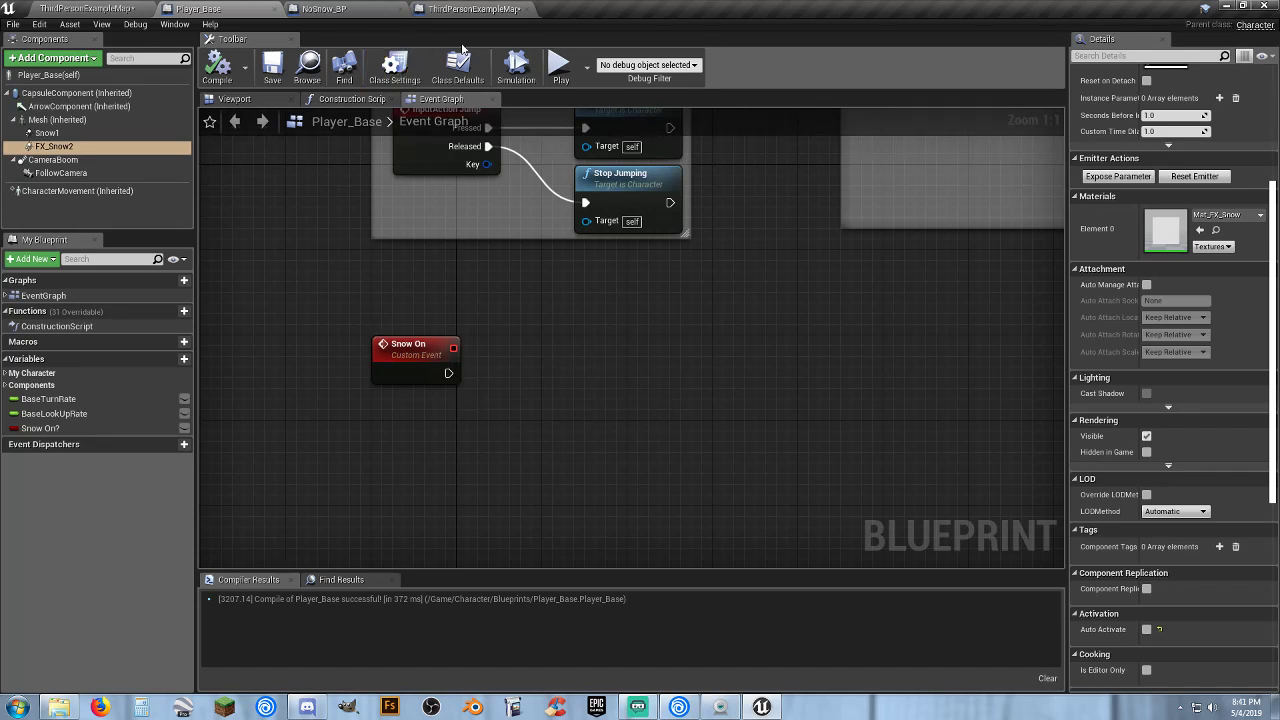
pyautogui.click(470, 10)
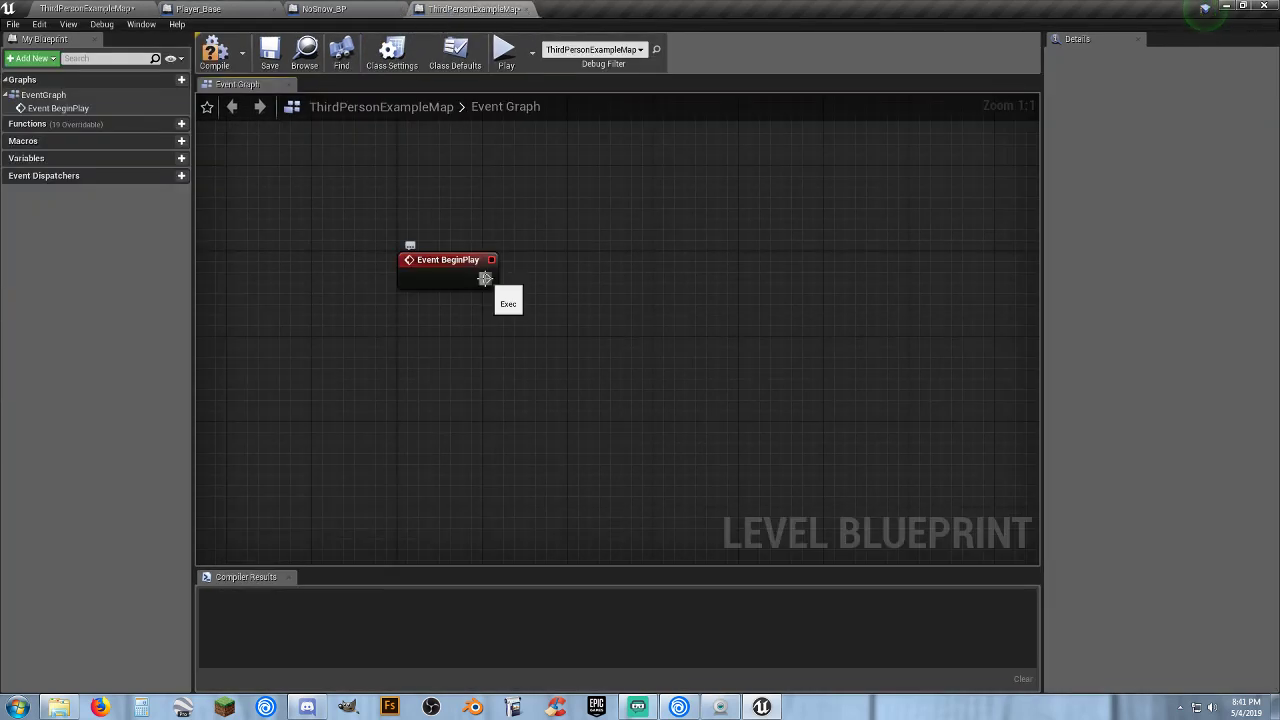
# Add a Cast To Player_Base node executed from Event BeginPlay and align it with the event.
pyautogui.moveTo(486, 278); pyautogui.dragTo(583, 274)
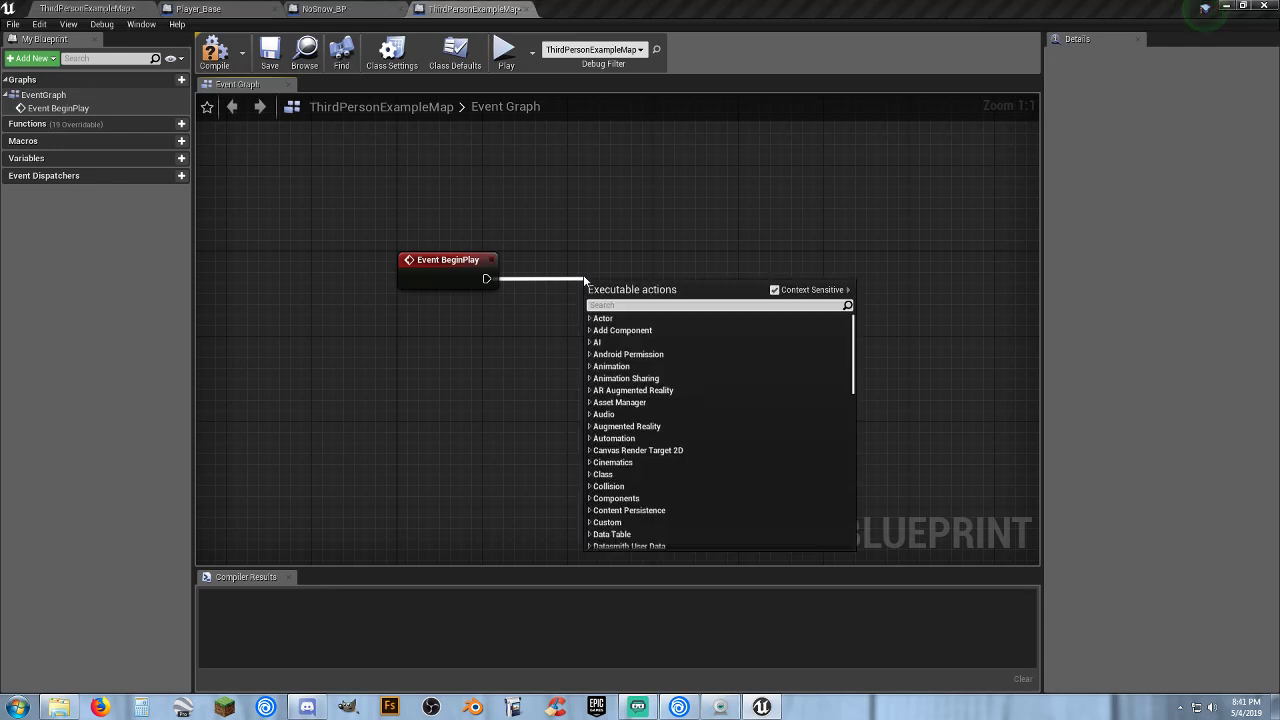
pyautogui.write('casttoplayer_')
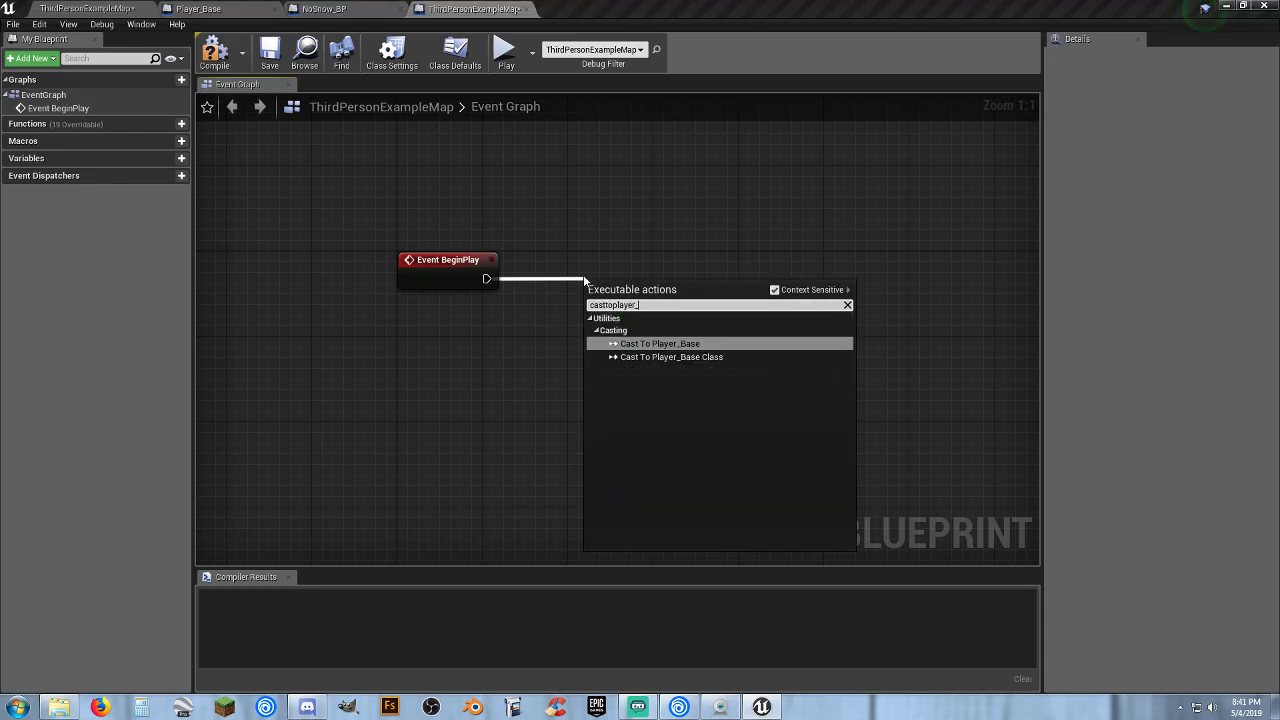
pyautogui.press('Return')
pyautogui.moveTo(620, 287); pyautogui.dragTo(652, 255)
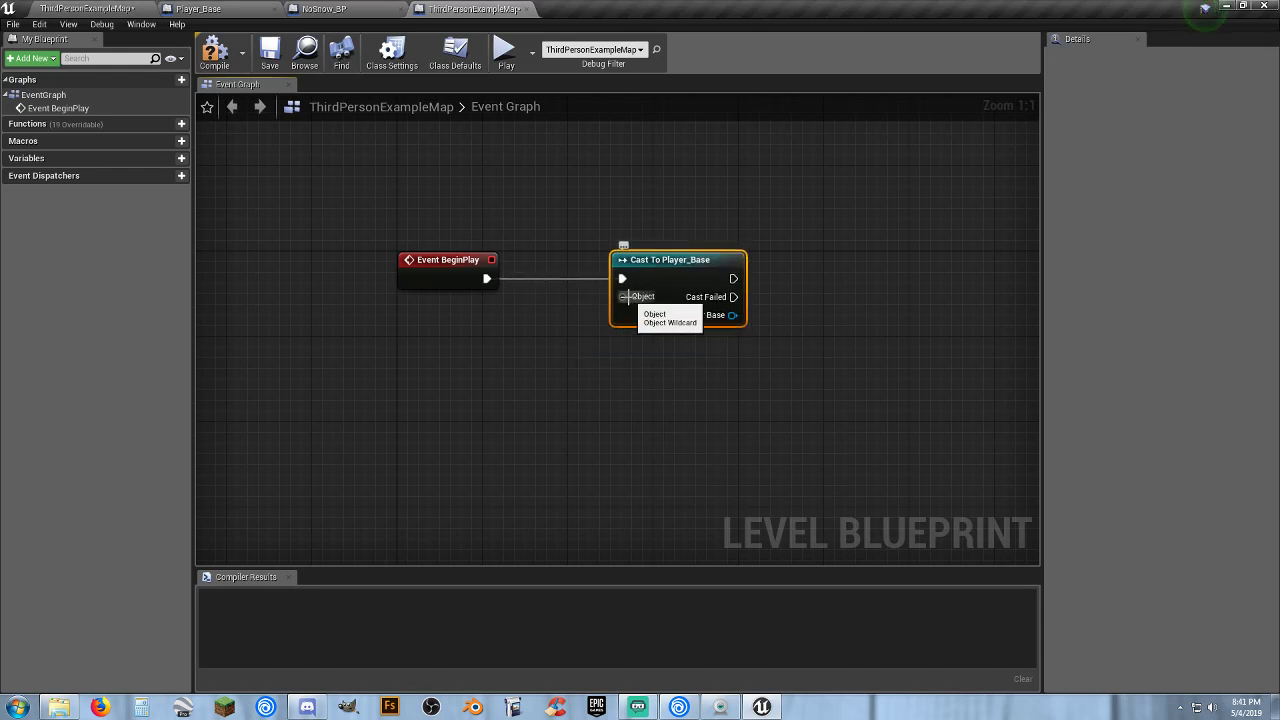
# Feed the cast's Object input from a new Get Player Character node and place that node below Event BeginPlay.
pyautogui.moveTo(623, 297); pyautogui.dragTo(504, 319)
pyautogui.write('get')
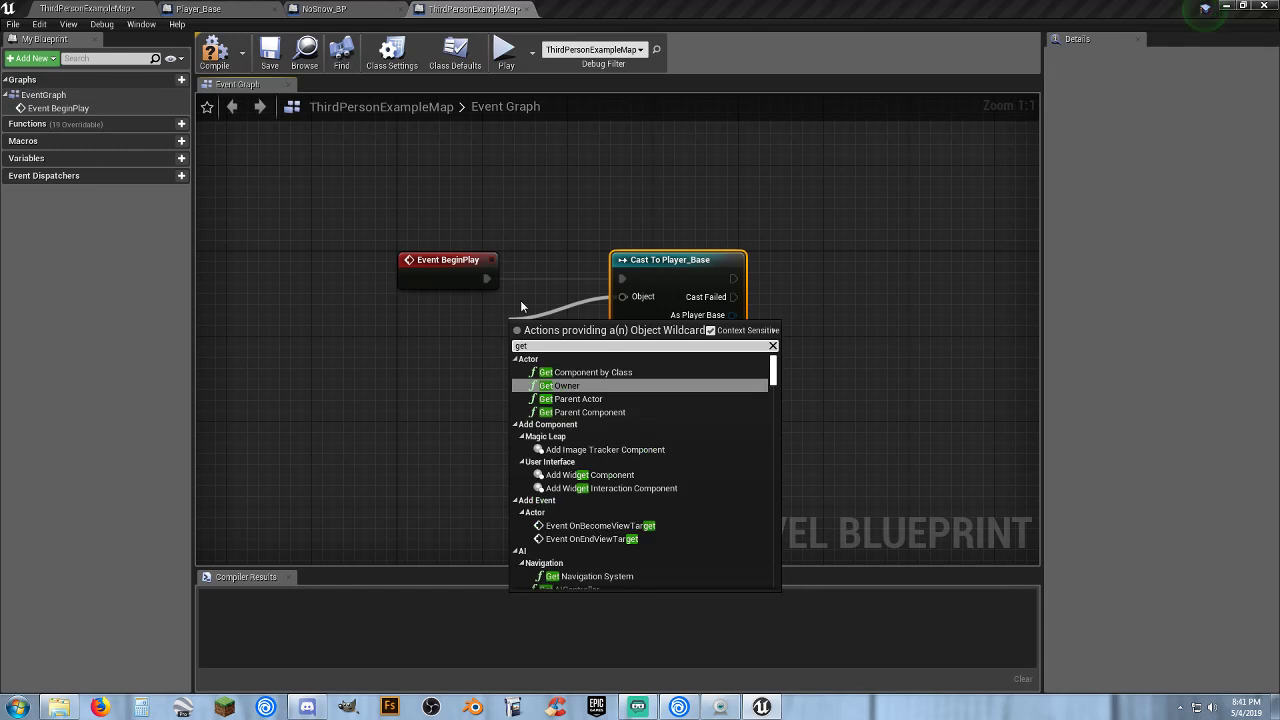
pyautogui.write('p')
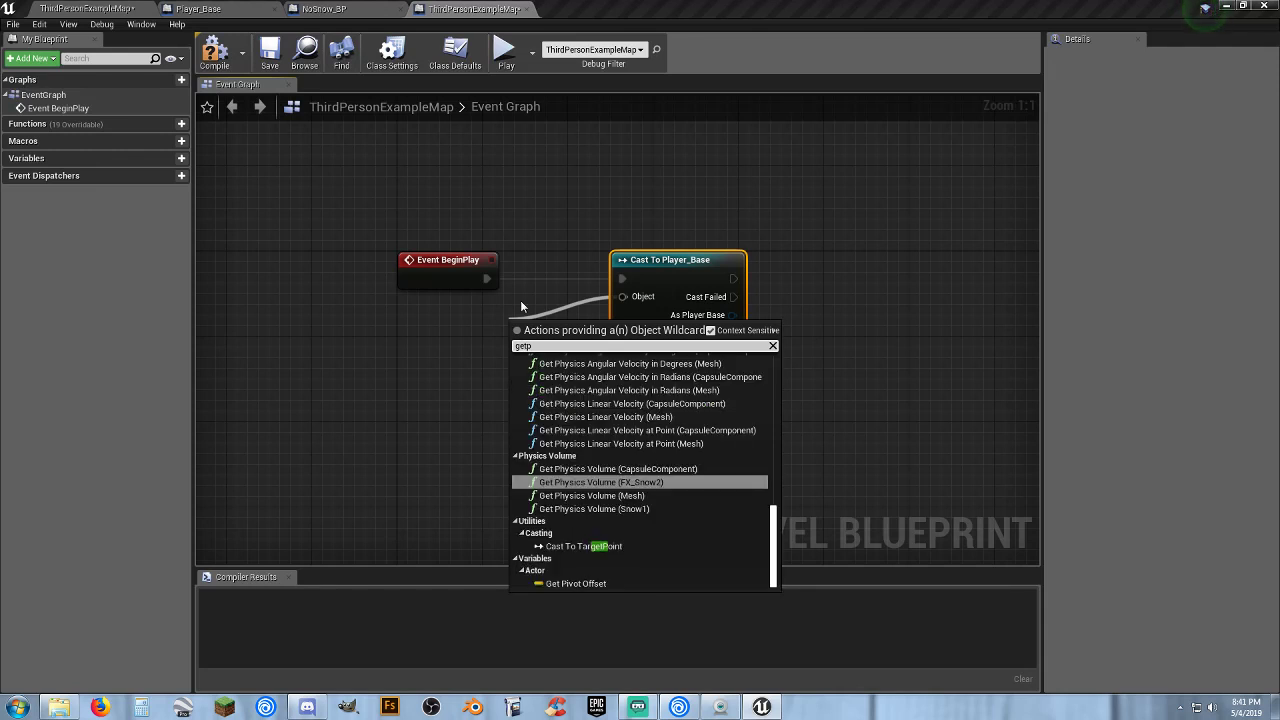
pyautogui.write('la')
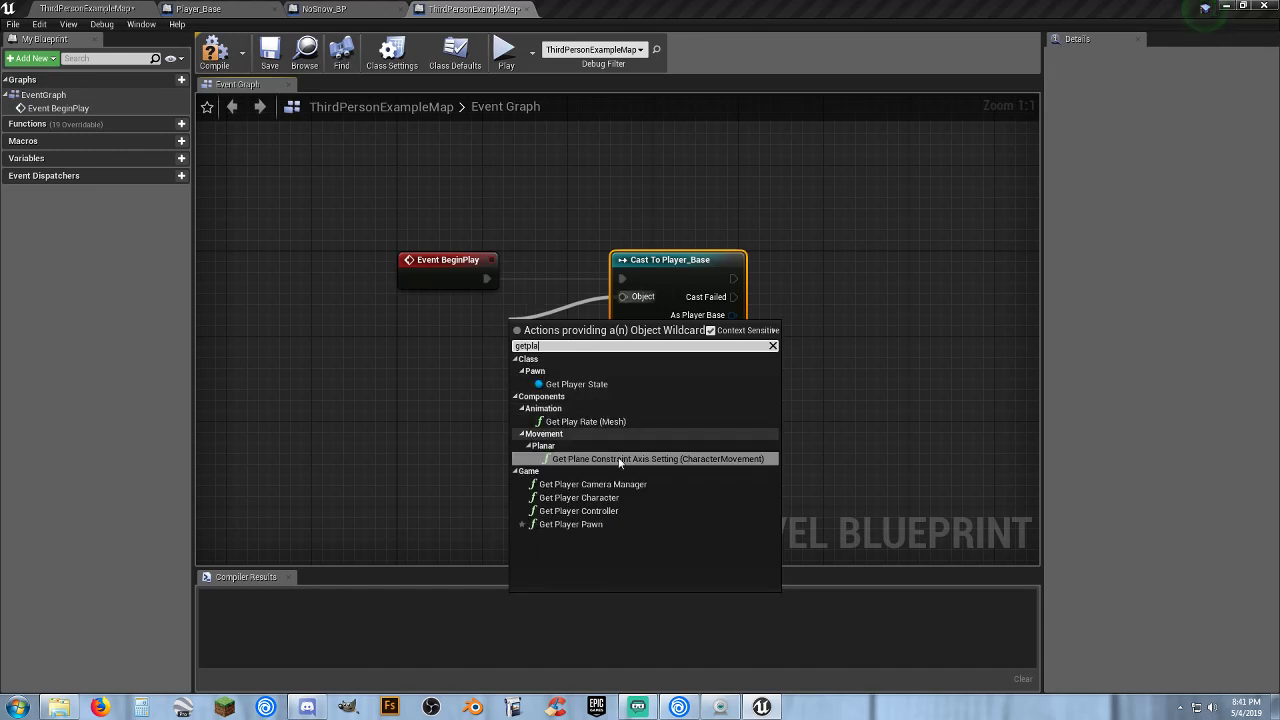
pyautogui.click(585, 497)
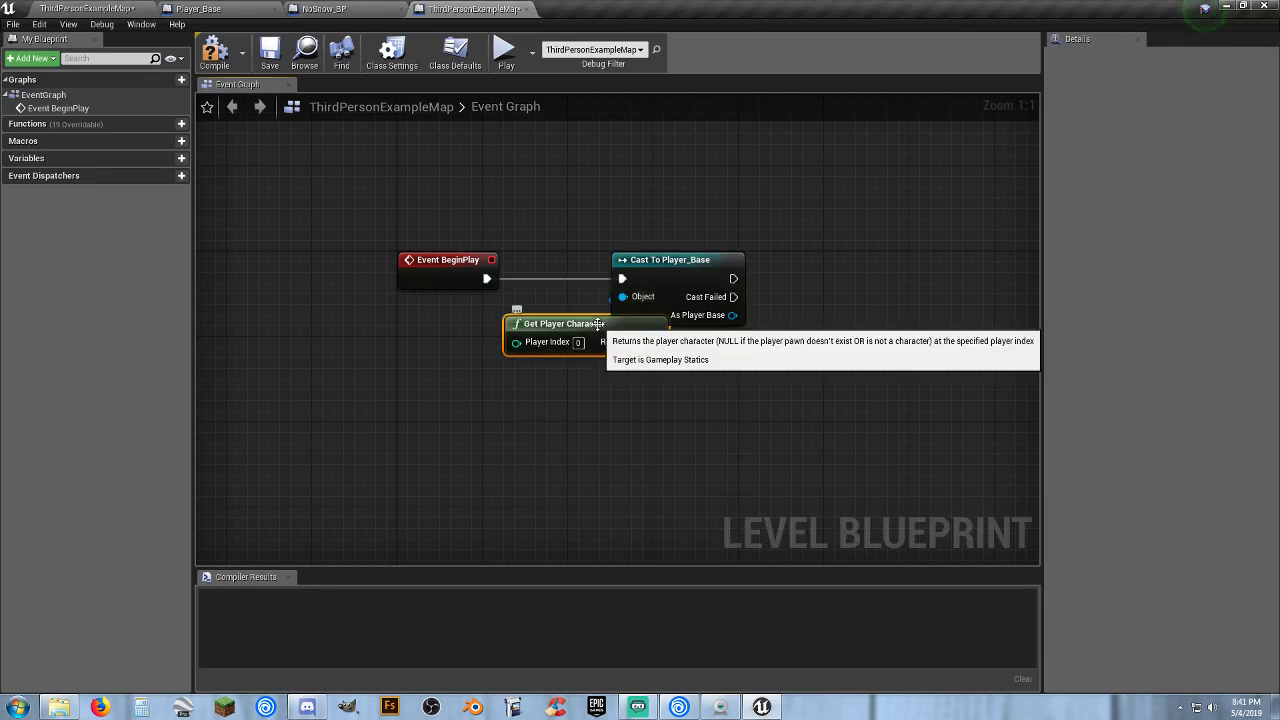
pyautogui.moveTo(600, 326); pyautogui.dragTo(489, 328)
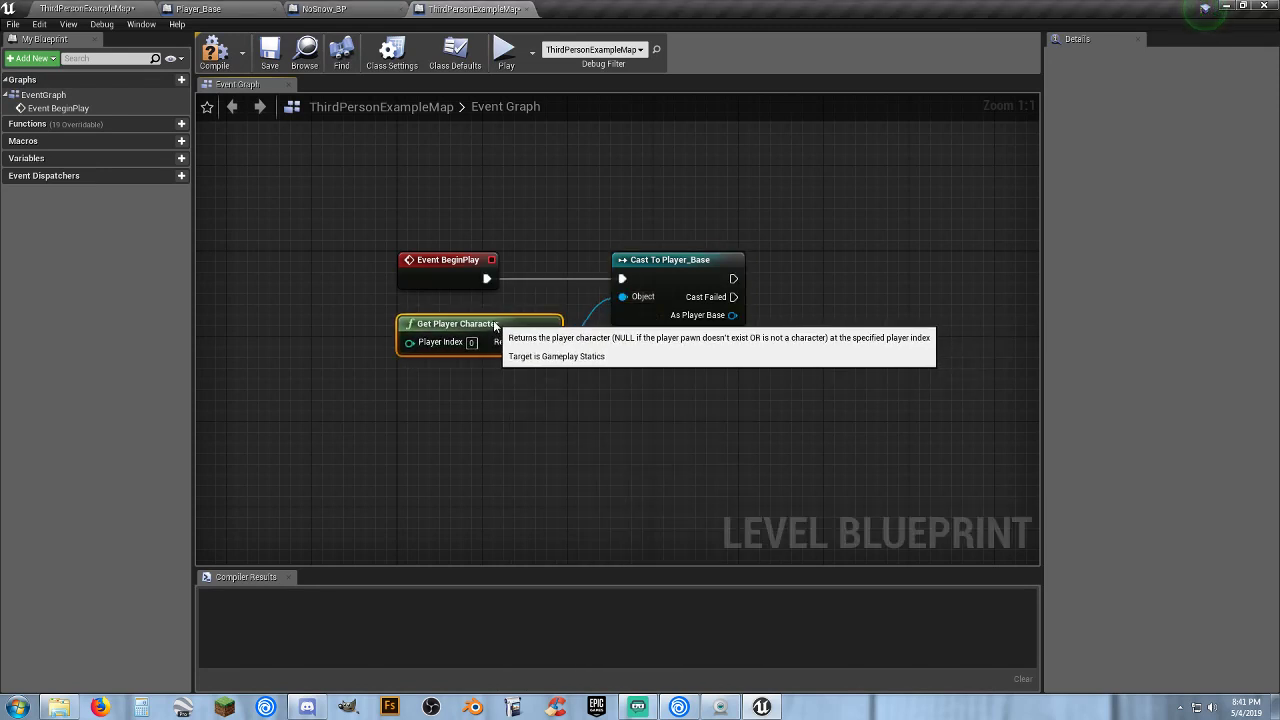
# Add a Snow On call from the cast's As Player Base output so it runs after the cast.
pyautogui.moveTo(731, 315); pyautogui.dragTo(733, 316)
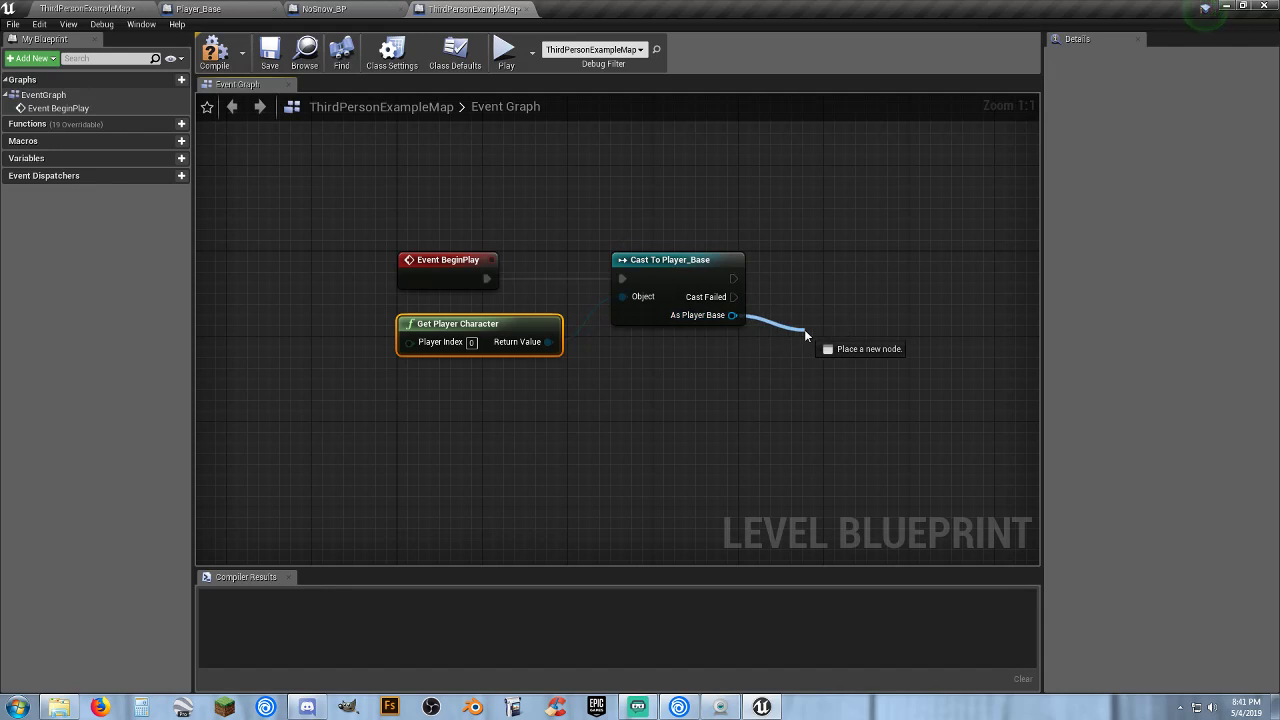
pyautogui.moveTo(806, 335); pyautogui.dragTo(807, 336)
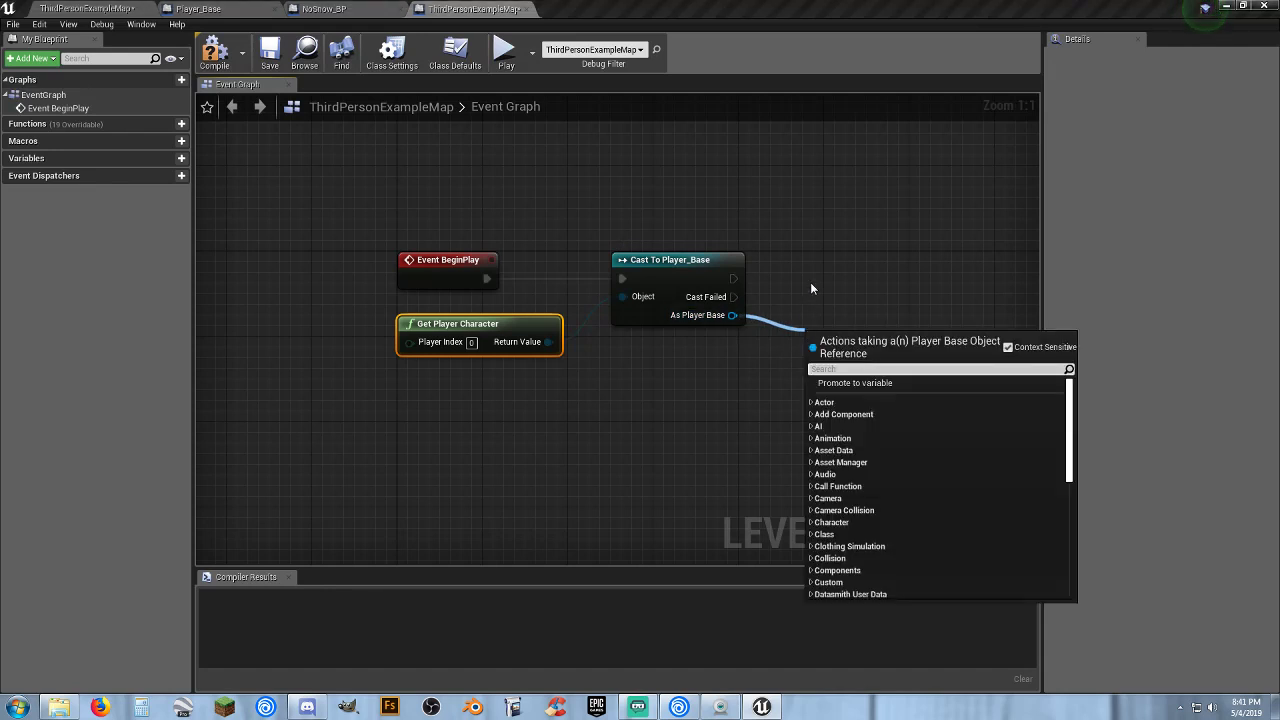
pyautogui.write('snow')
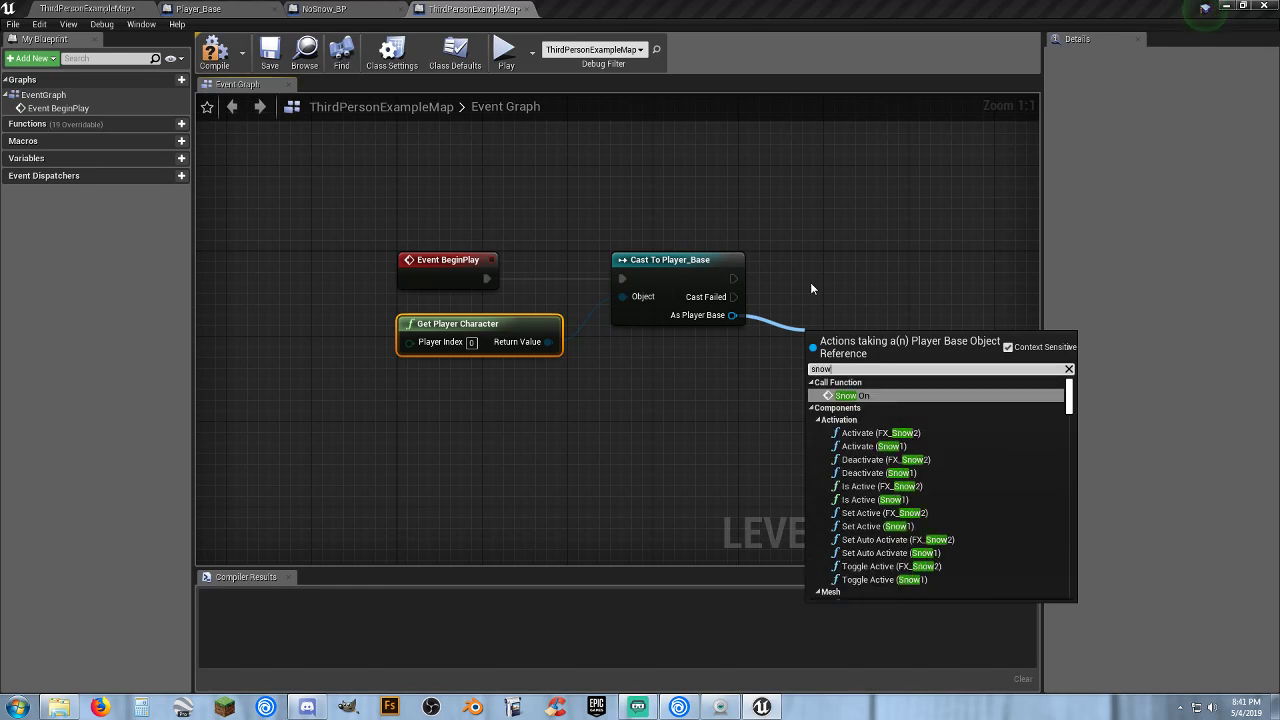
pyautogui.click(849, 394)
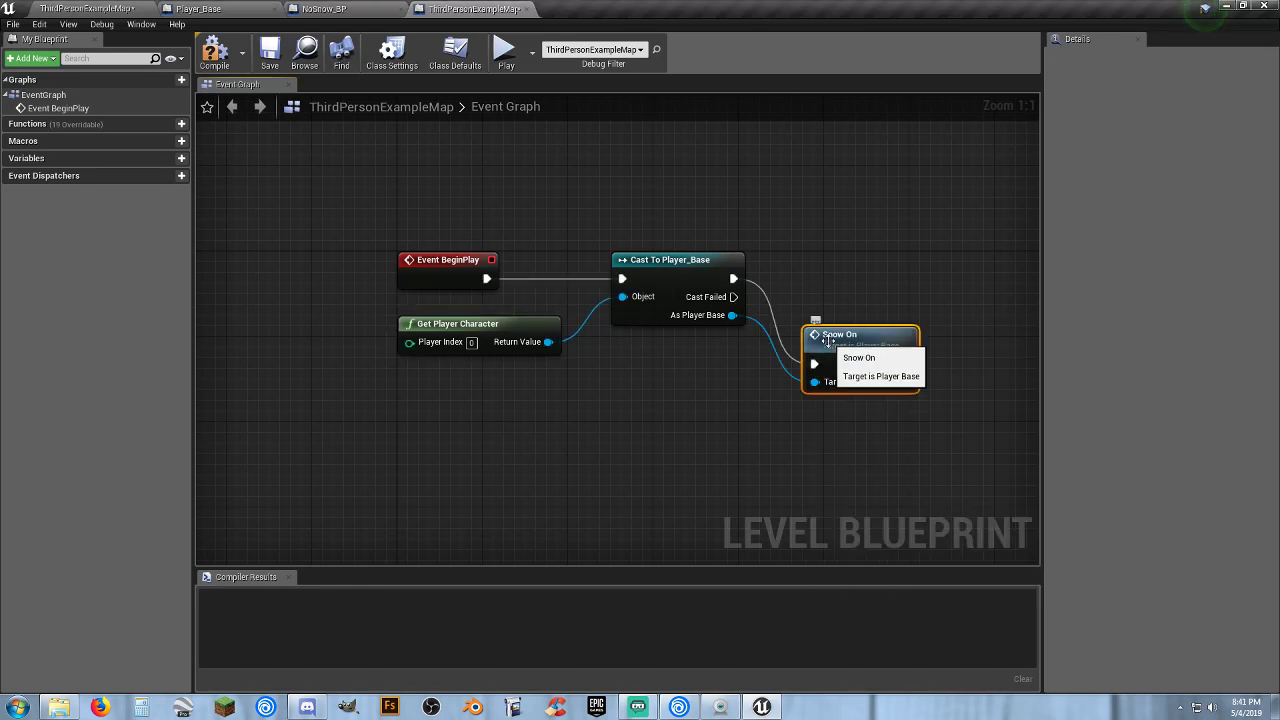
# Line up the Snow On node with the Cast To Player_Base node, and compile and save the level blueprint.
pyautogui.moveTo(826, 338); pyautogui.dragTo(805, 253)
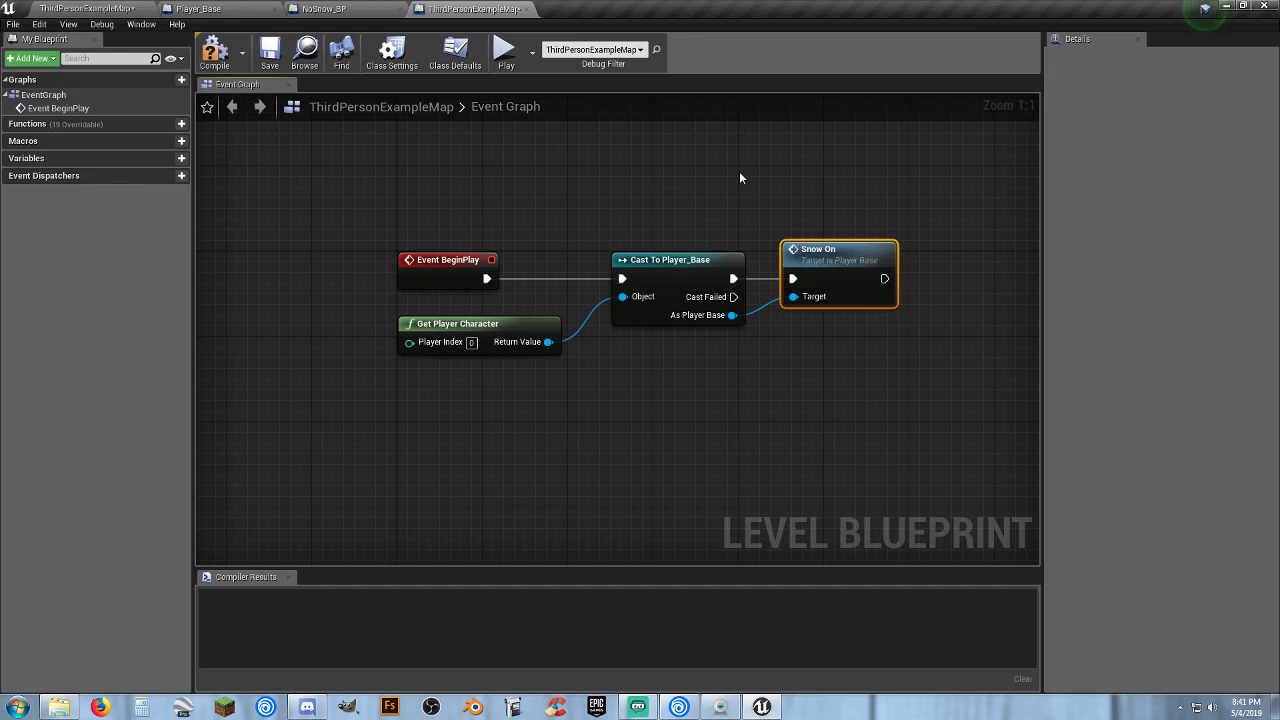
pyautogui.click(214, 52)
pyautogui.click(269, 52)
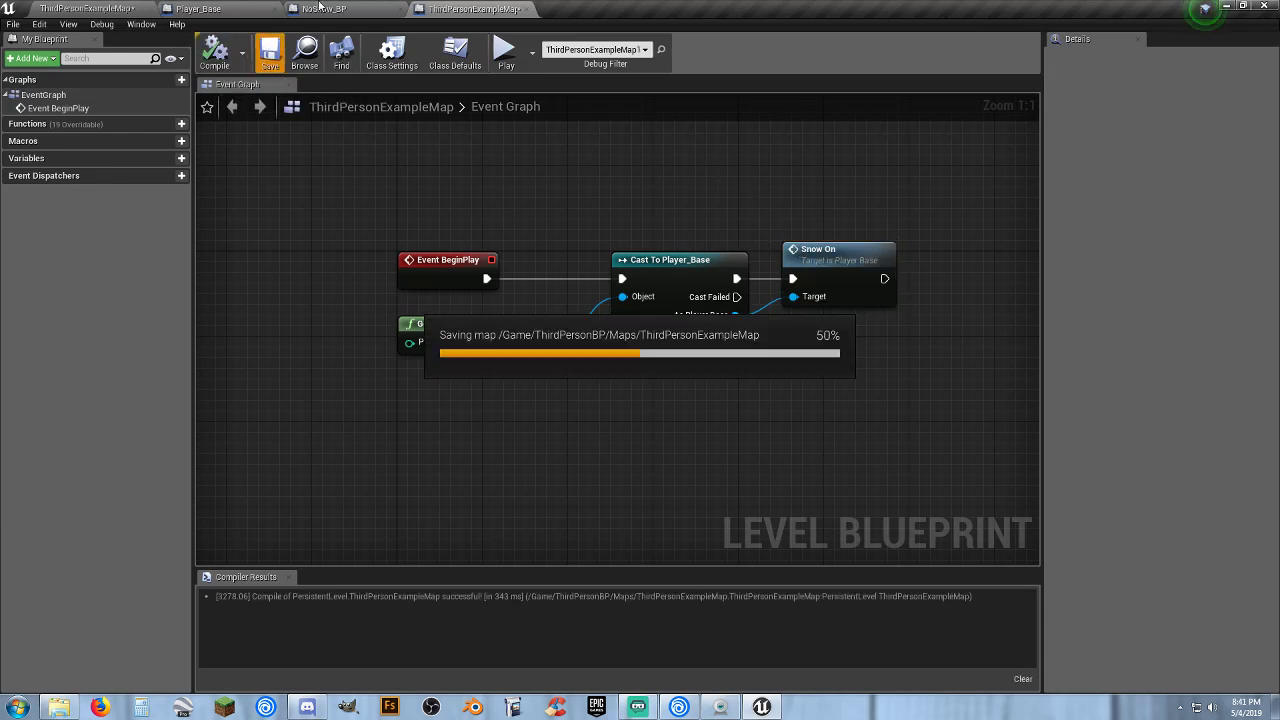
# Delete both SET Snow on? nodes from the NoSnow_BP event graph.
pyautogui.click(318, 8)
pyautogui.click(230, 8)
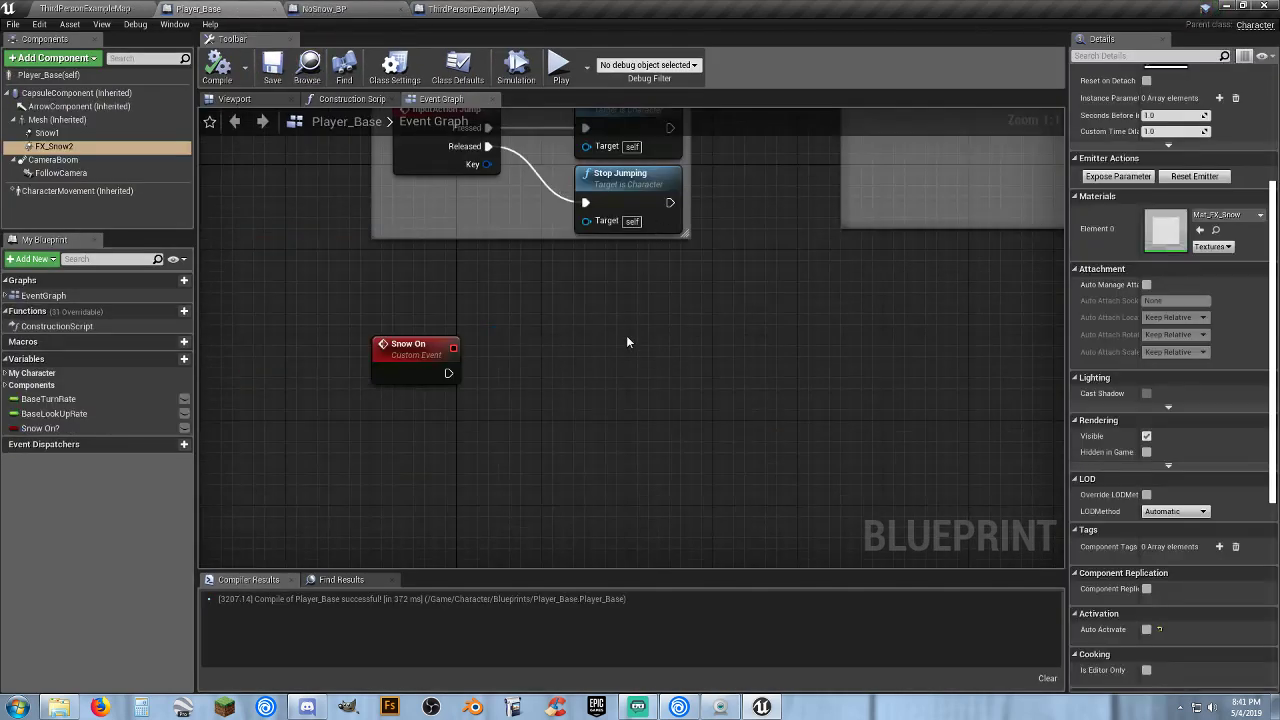
pyautogui.click(330, 9)
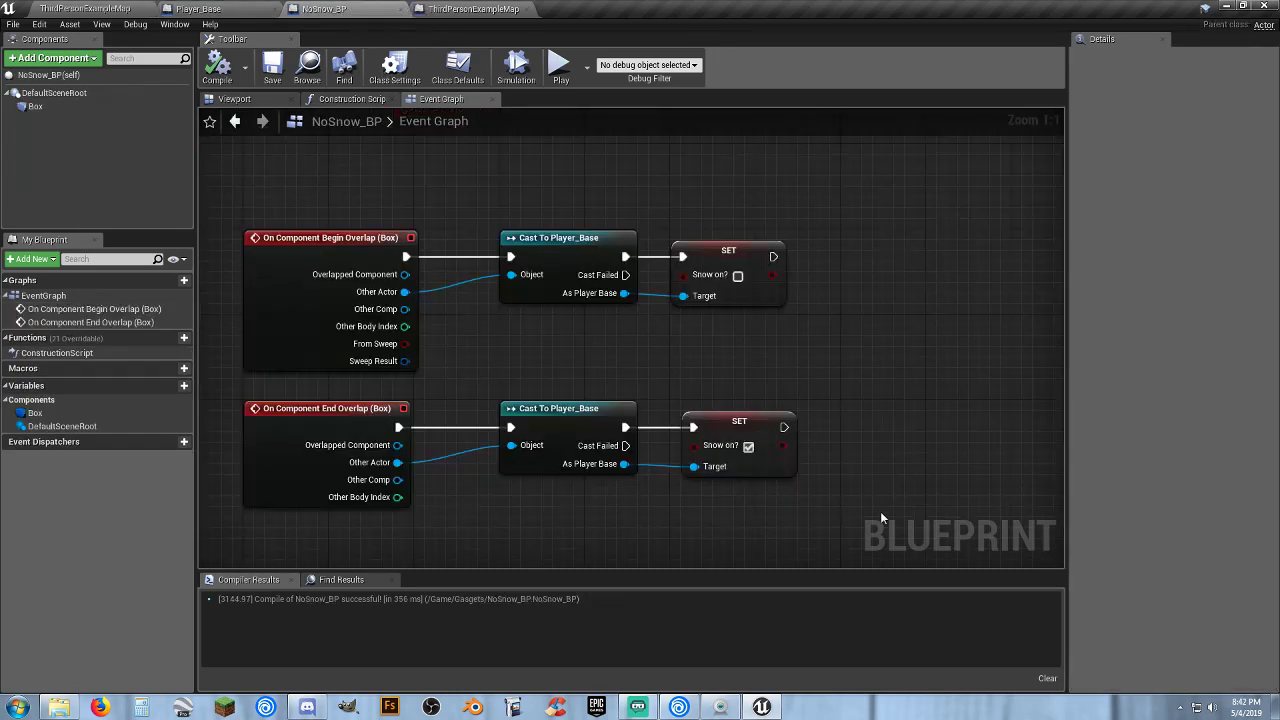
pyautogui.moveTo(880, 511); pyautogui.dragTo(774, 253)
pyautogui.press('Delete')
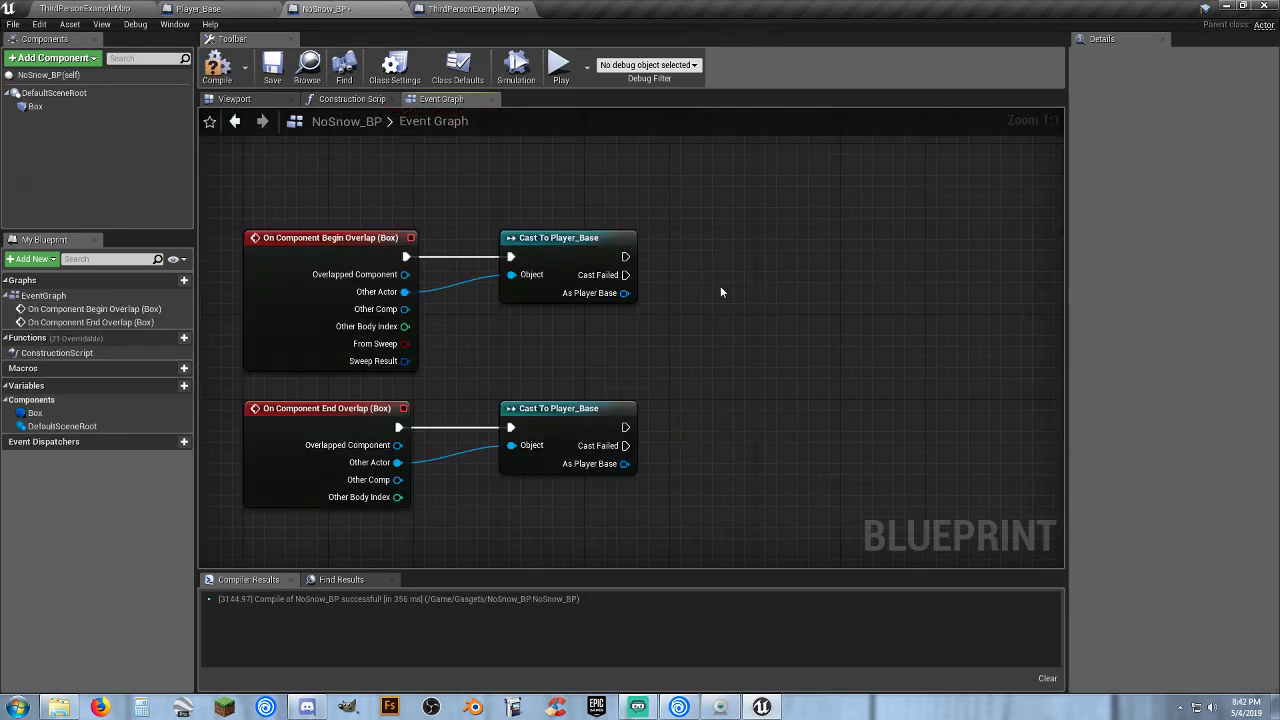
# Add a Snow On call to the begin-overlap Cast To Player_Base, line it up, and compile and save NoSnow_BP.
pyautogui.moveTo(624, 293); pyautogui.dragTo(721, 302)
pyautogui.write('snow')
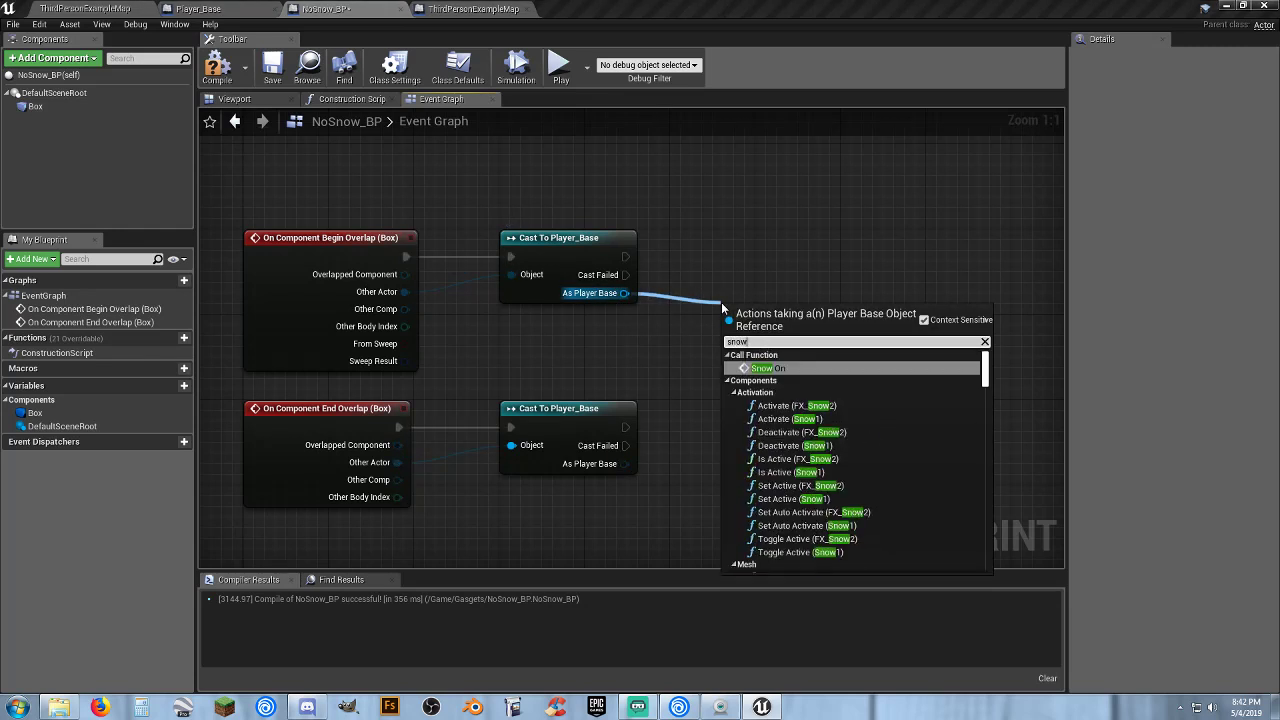
pyautogui.click(770, 369)
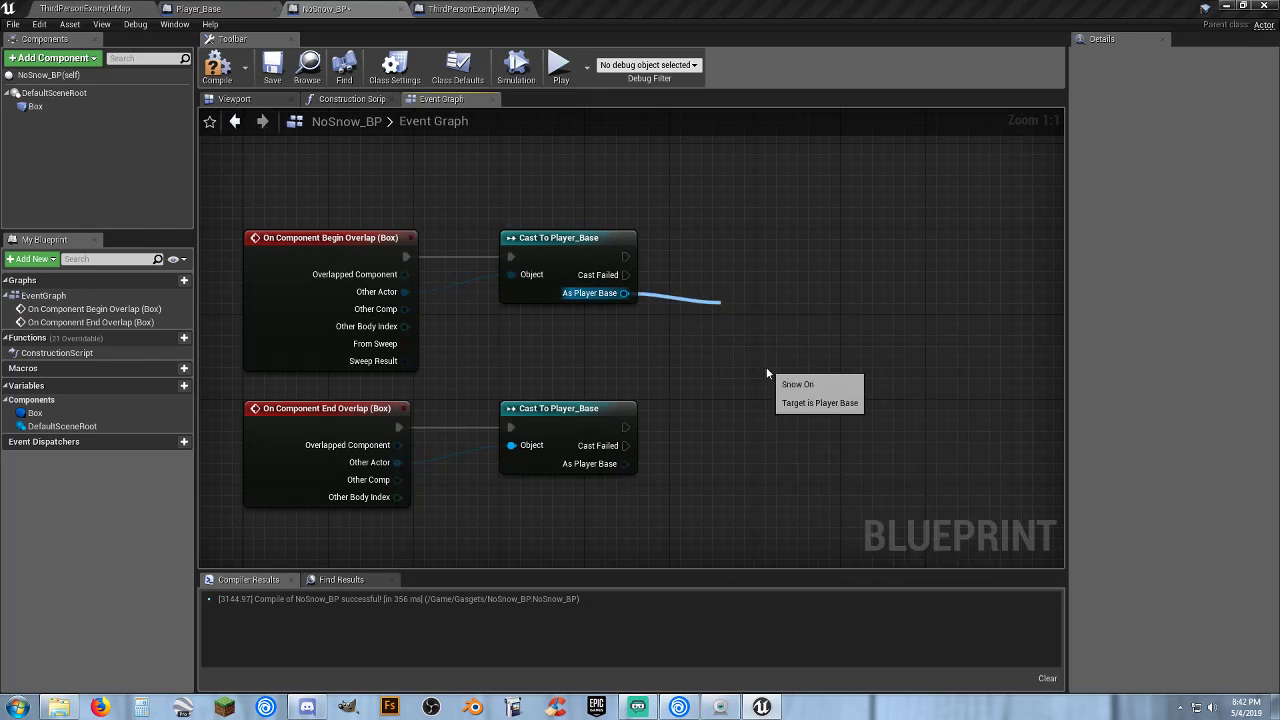
pyautogui.moveTo(751, 323); pyautogui.dragTo(697, 236)
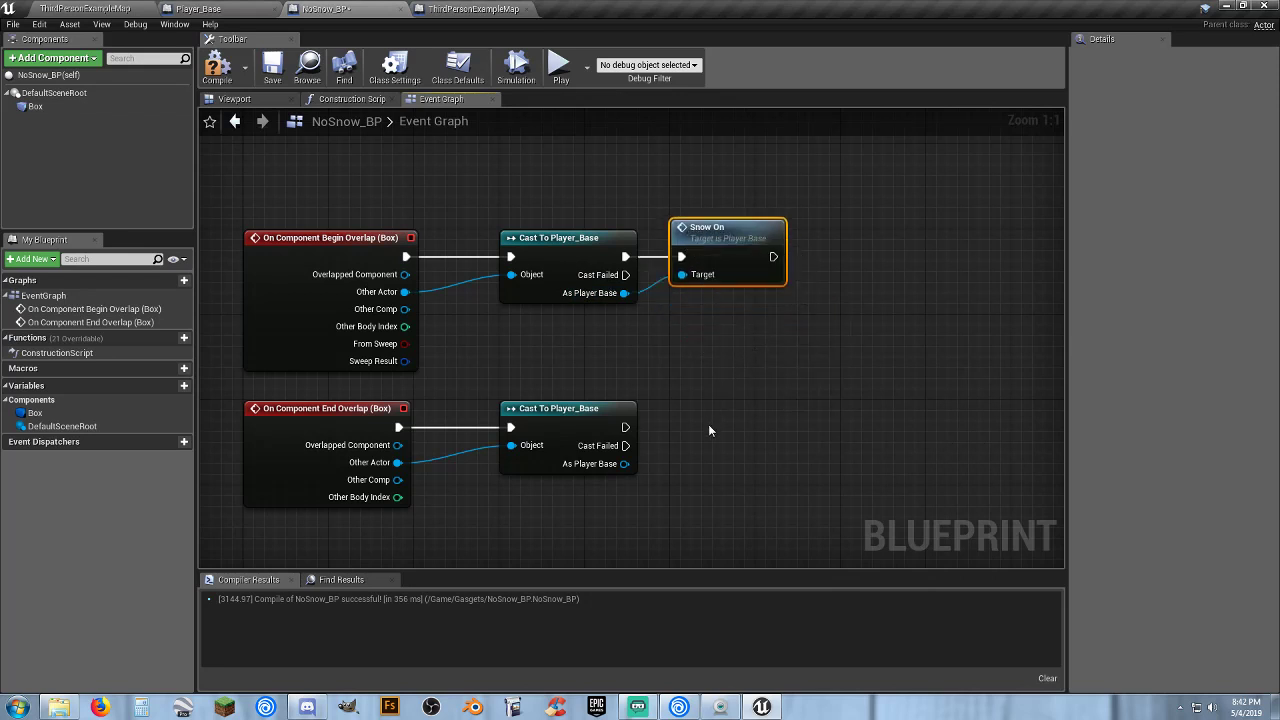
pyautogui.click(672, 391)
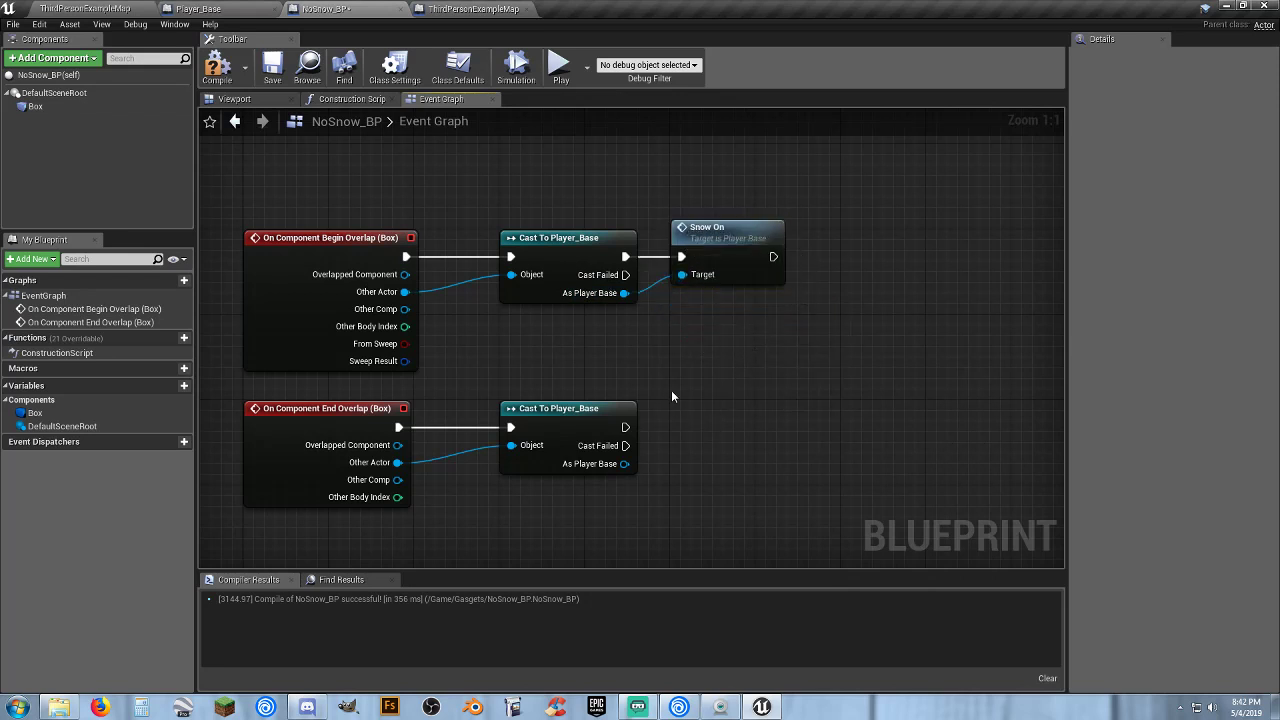
pyautogui.click(217, 68)
pyautogui.click(272, 68)
# Move the Snow On call to the end-overlap cast, connecting its execution and Target there and breaking its begin-overlap link.
pyautogui.click(704, 238)
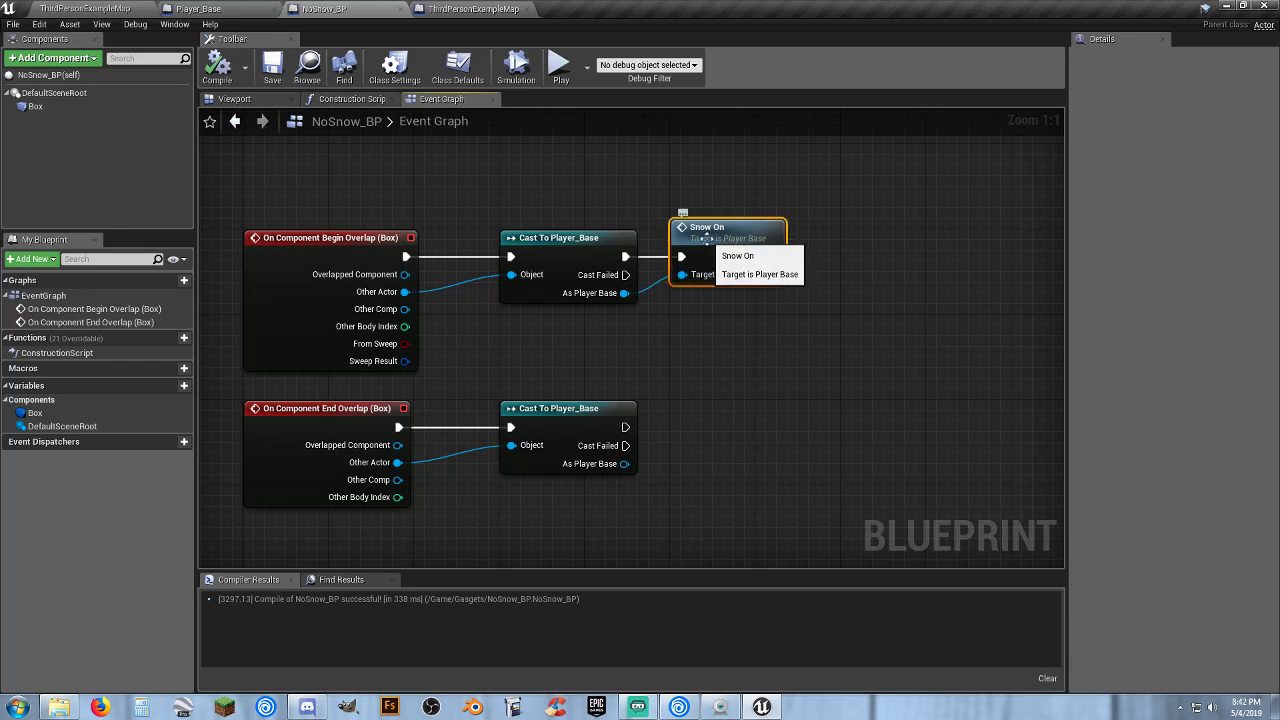
pyautogui.moveTo(704, 238); pyautogui.dragTo(726, 430)
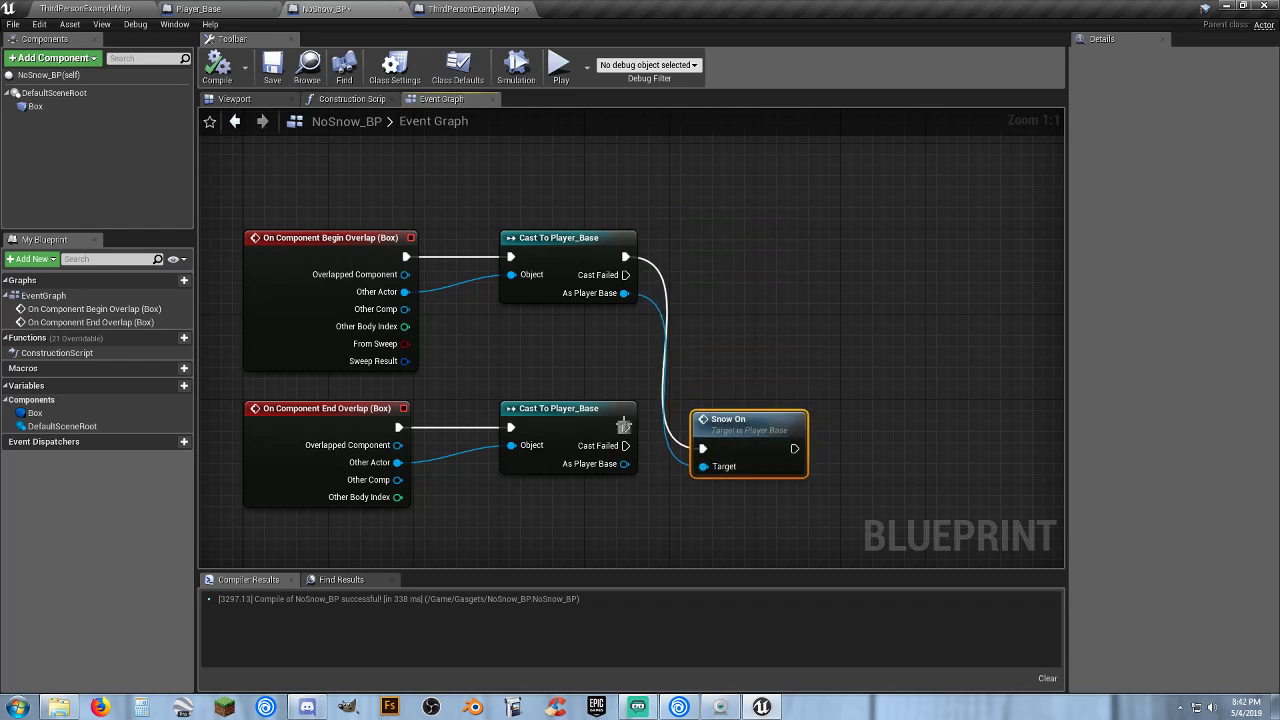
pyautogui.moveTo(625, 428); pyautogui.dragTo(702, 449)
pyautogui.moveTo(624, 463); pyautogui.dragTo(708, 474)
pyautogui.click(664, 332)
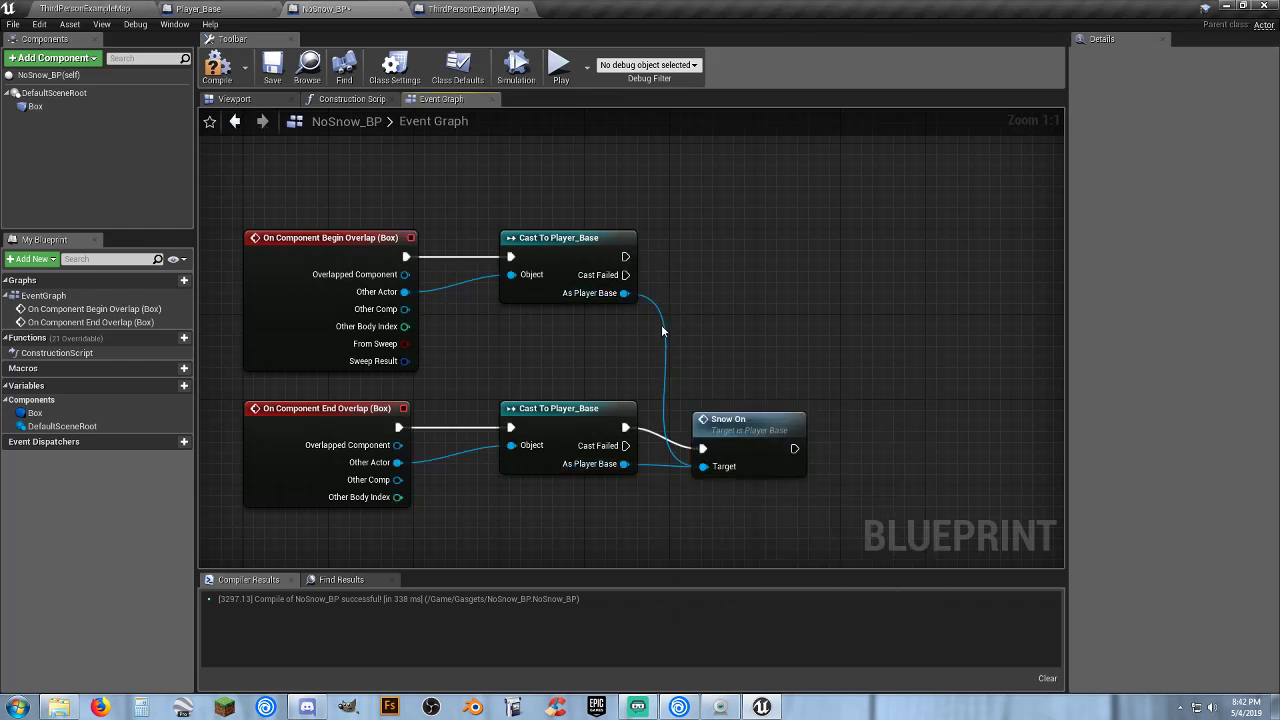
pyautogui.keyDown('ctrl'); pyautogui.click(664, 327); pyautogui.keyUp('ctrl')
pyautogui.click(700, 274)
pyautogui.moveTo(739, 431); pyautogui.dragTo(713, 404)
pyautogui.click(709, 320)
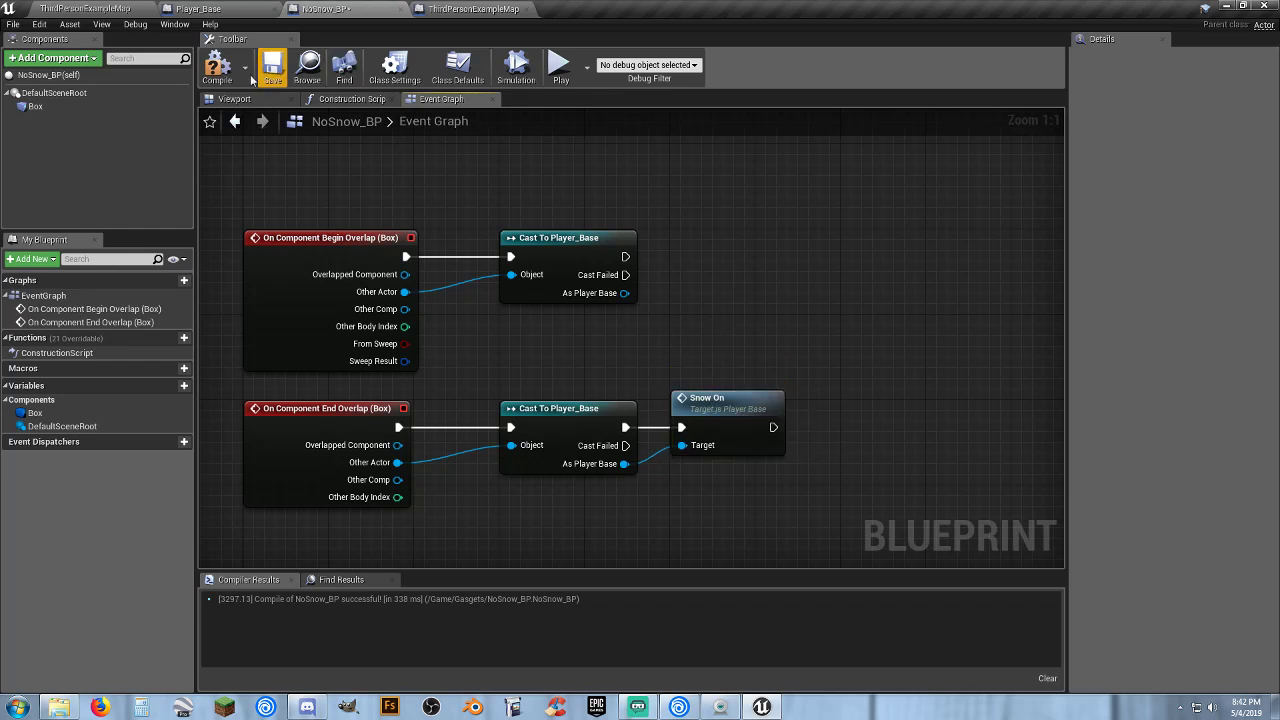
# Compile and save NoSnow_BP, and switch to the Player_Base blueprint.
pyautogui.click(217, 70)
pyautogui.click(272, 68)
pyautogui.click(198, 8)
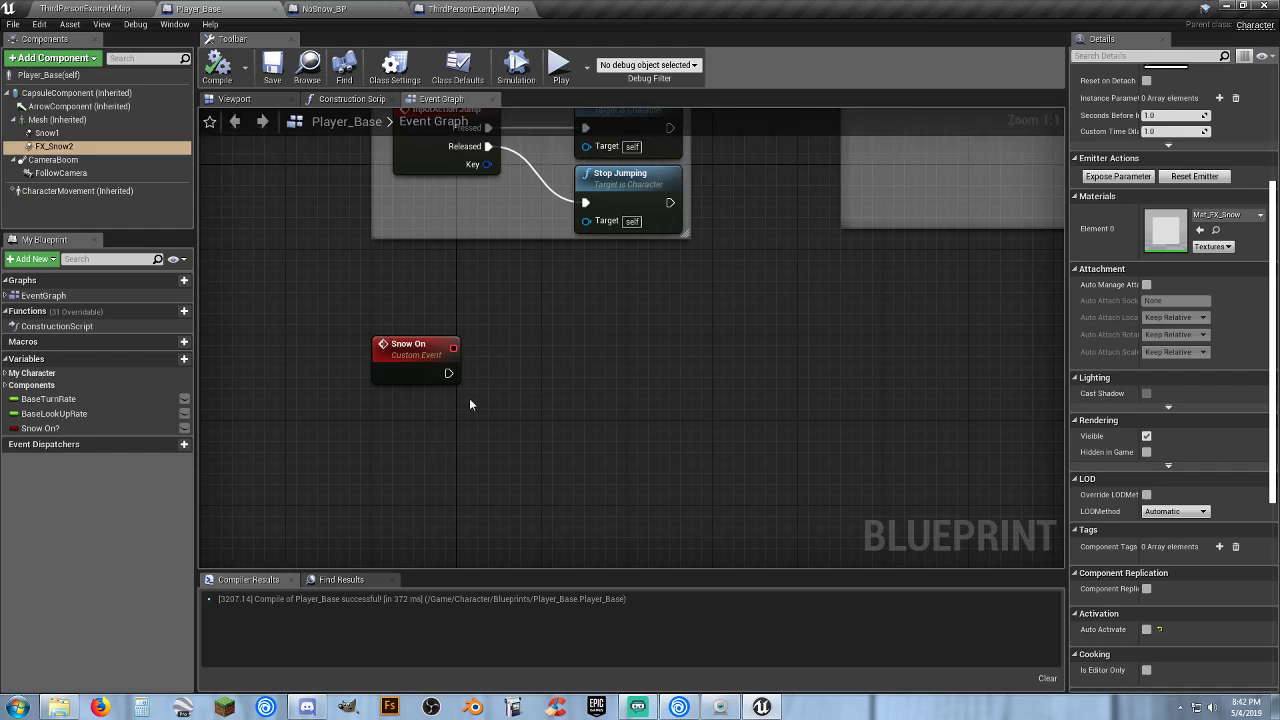
pyautogui.moveTo(448, 374); pyautogui.dragTo(537, 380)
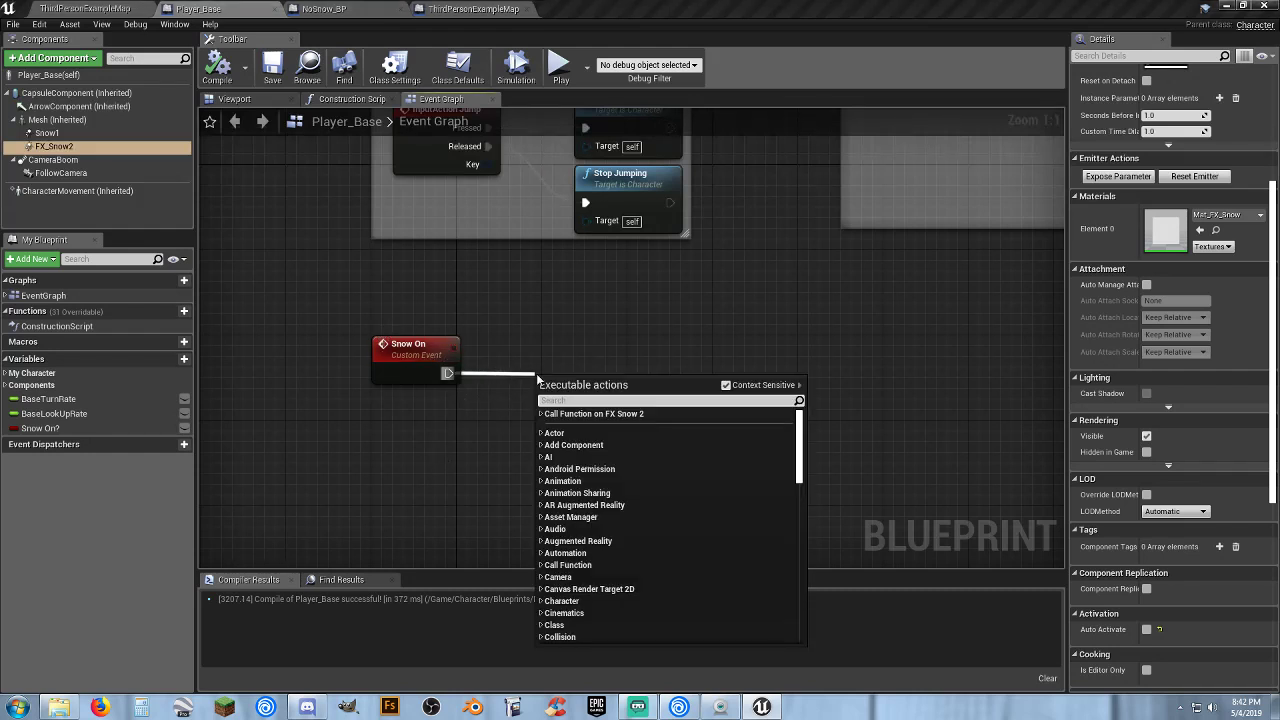
pyautogui.write('set v')
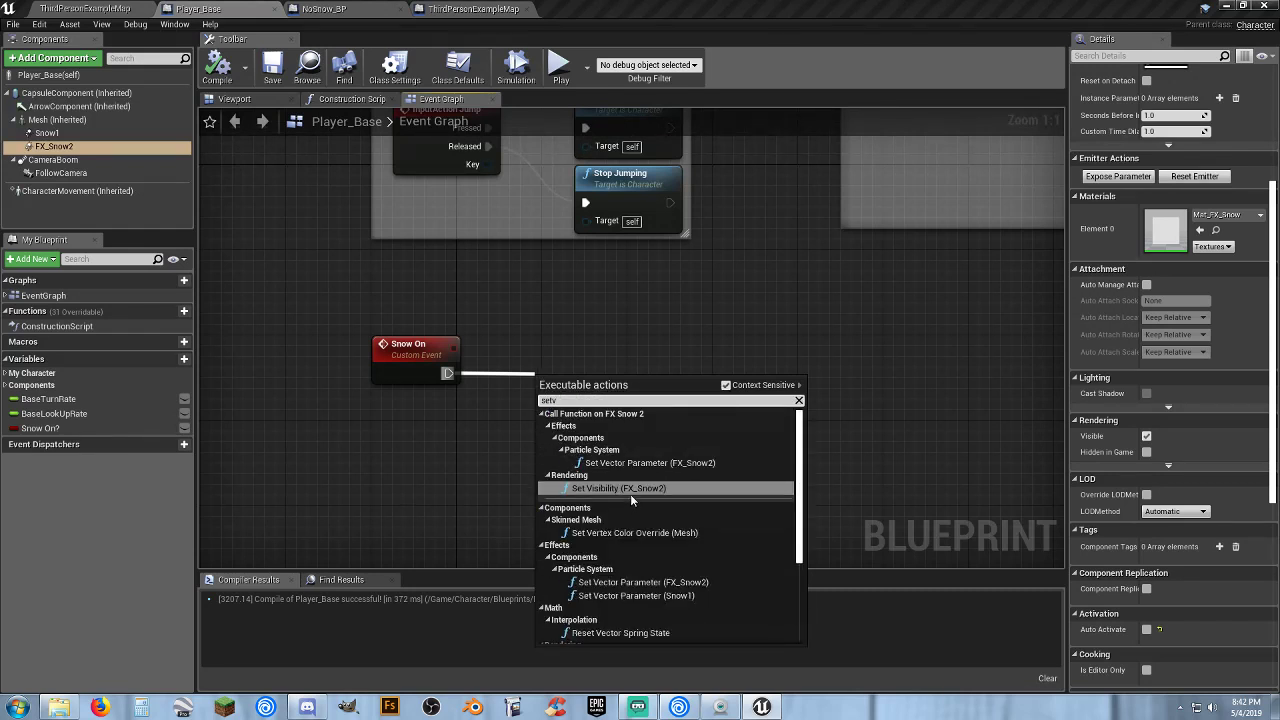
pyautogui.click(399, 426)
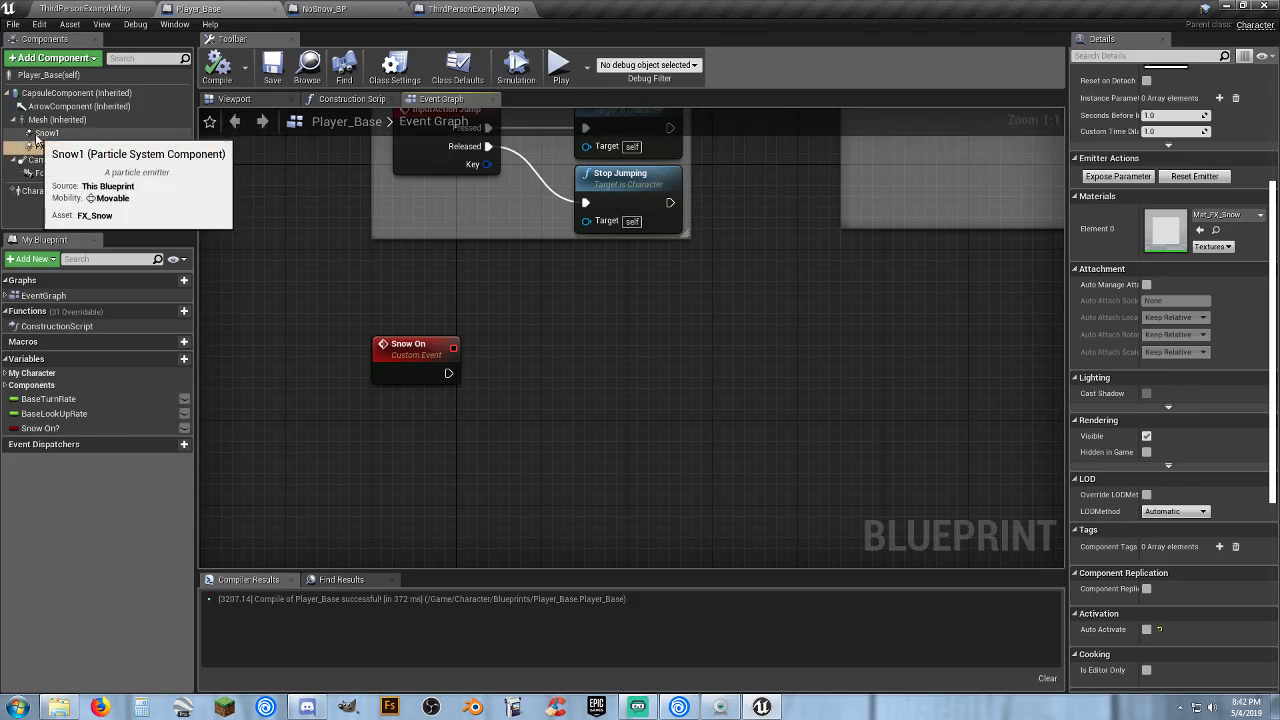
# Place Snow1 and FX_Snow2 component references below the Snow On event and add a Set Visibility node targeting Snow1.
pyautogui.moveTo(40, 134); pyautogui.dragTo(404, 411)
pyautogui.moveTo(62, 147); pyautogui.dragTo(381, 467)
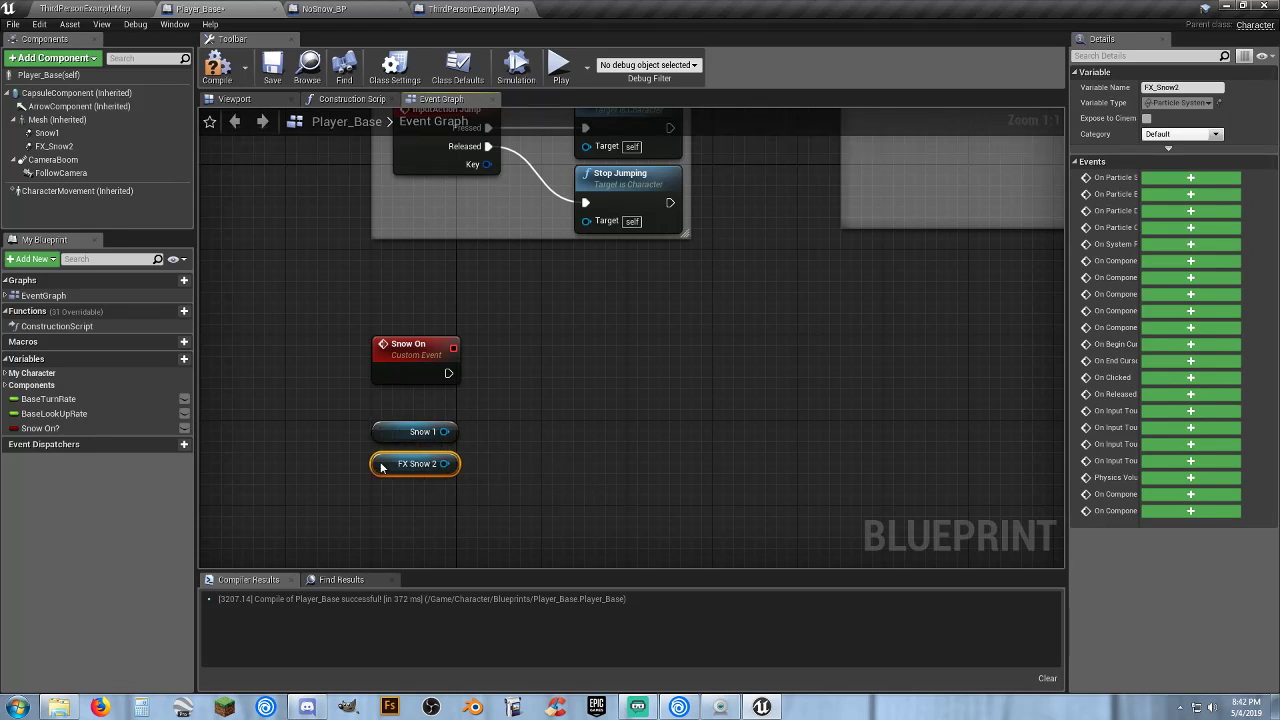
pyautogui.moveTo(444, 431); pyautogui.dragTo(523, 425)
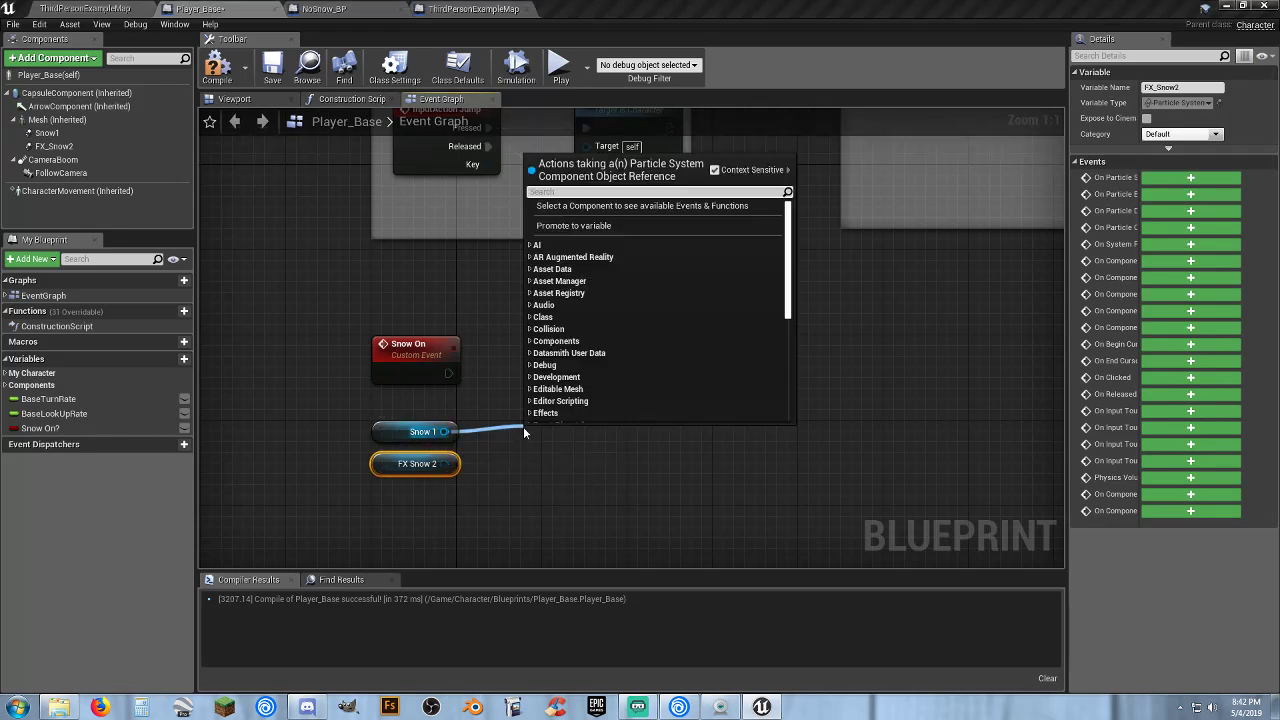
pyautogui.write('setv')
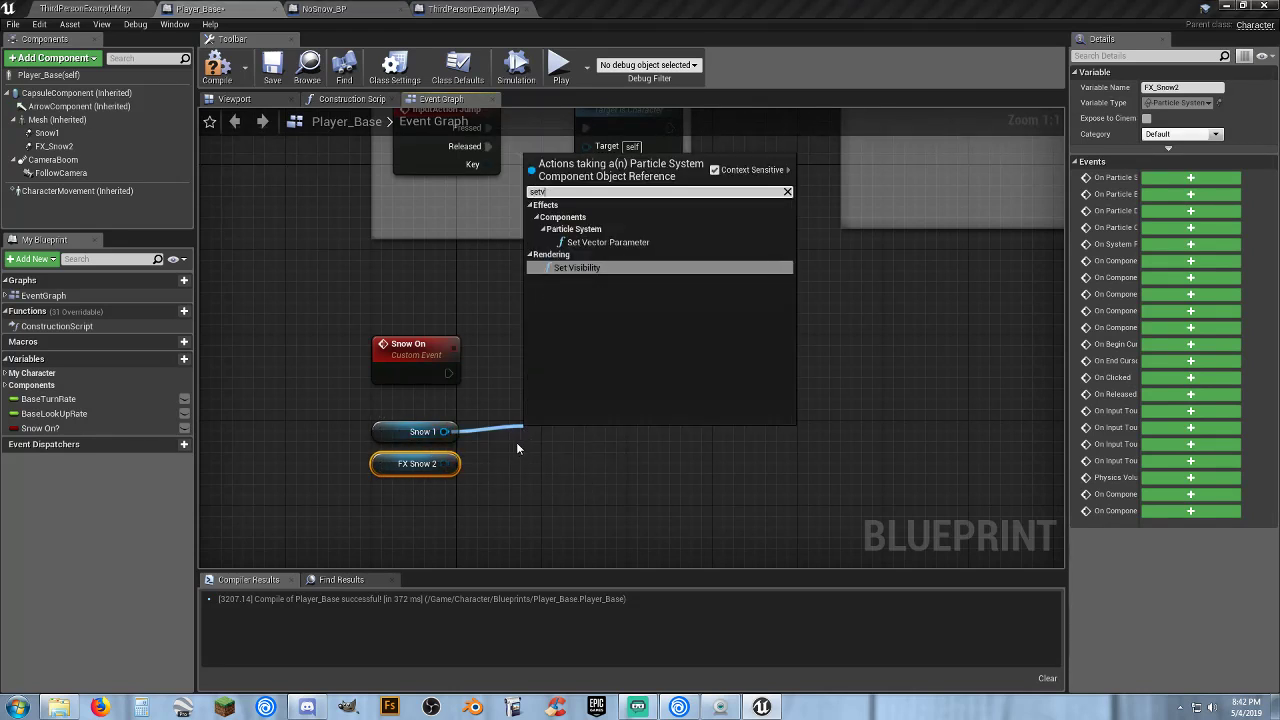
pyautogui.click(581, 268)
# Connect FX Snow 2 and the Snow On event to Set Visibility, keep New Visibility enabled, and align the node with the event.
pyautogui.moveTo(445, 464); pyautogui.dragTo(449, 373)
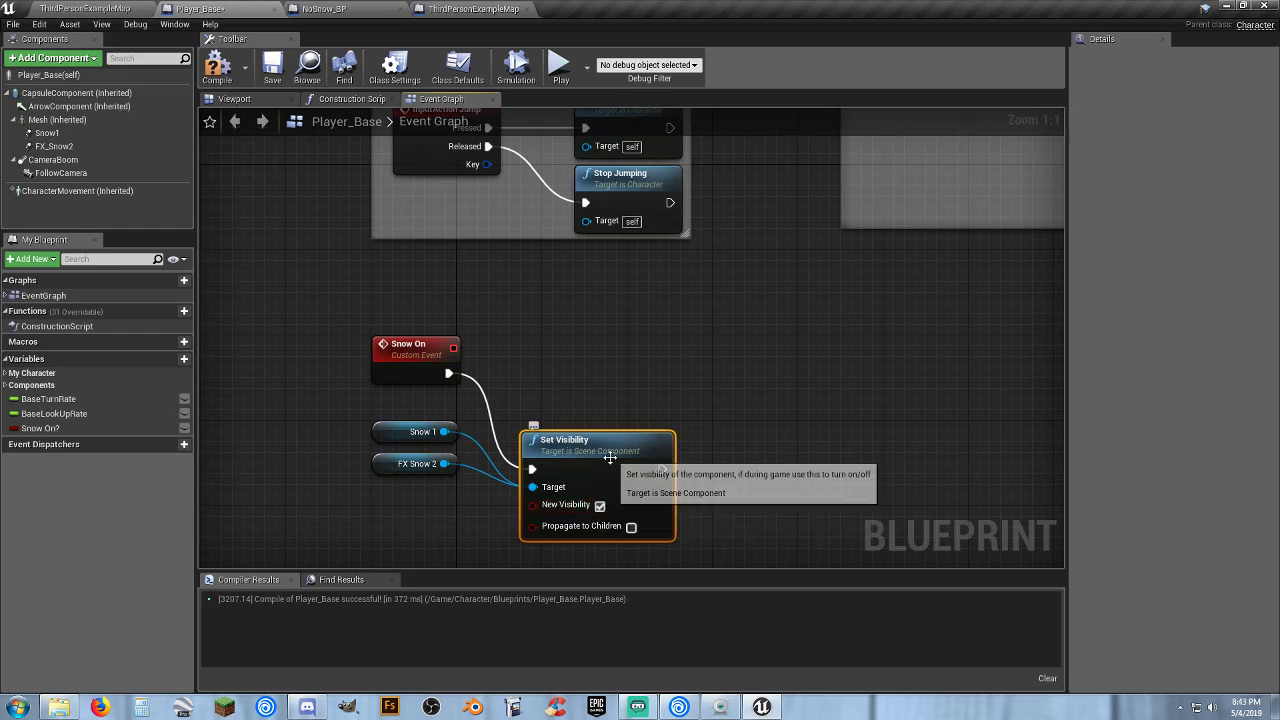
pyautogui.click(599, 506)
pyautogui.moveTo(602, 453); pyautogui.dragTo(626, 357)
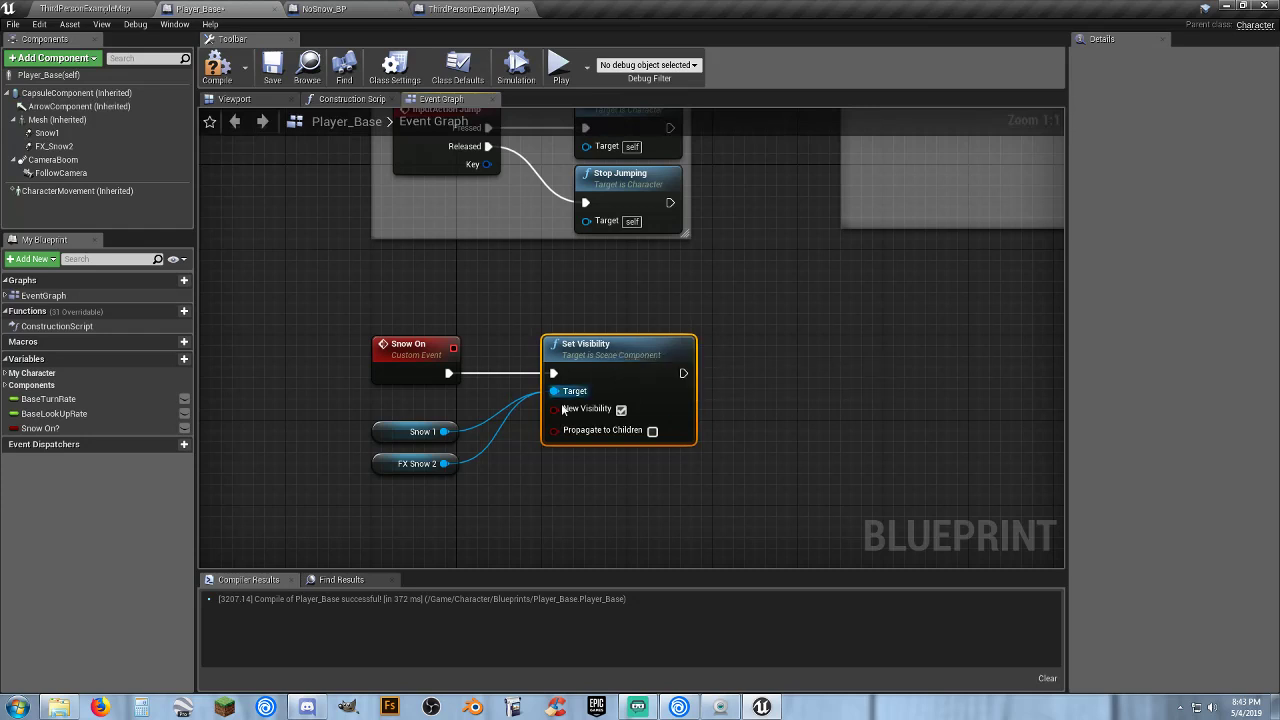
pyautogui.click(517, 488)
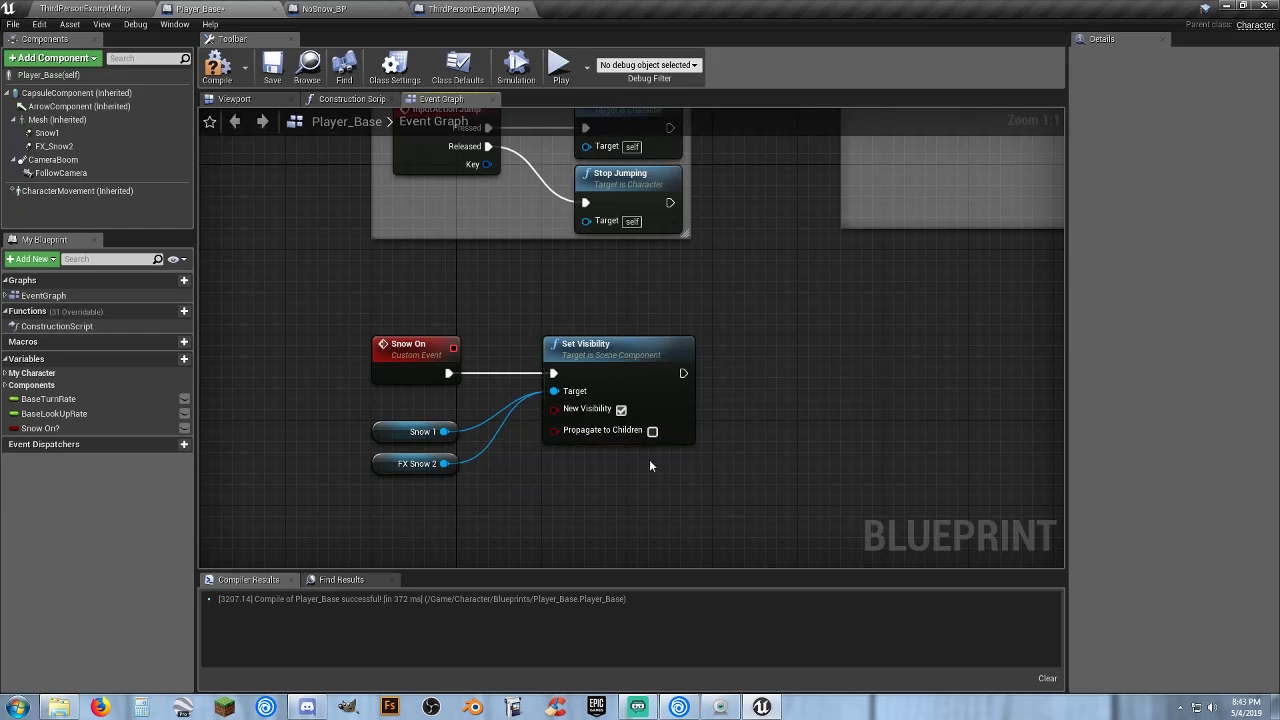
# Add a custom event named Snow Off and place it directly below the FX Snow 2 reference.
pyautogui.moveTo(649, 465); pyautogui.dragTo(684, 345, button='right')
pyautogui.rightClick(434, 429)
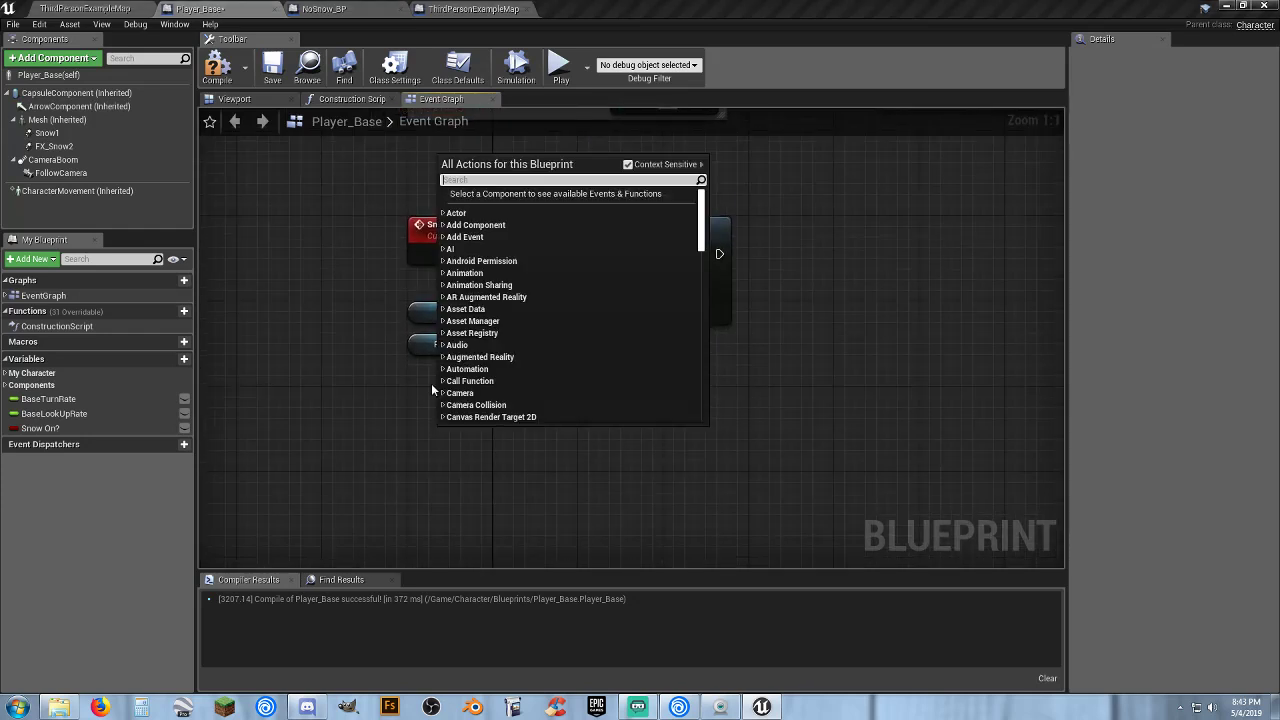
pyautogui.write('custom')
pyautogui.press('Return')
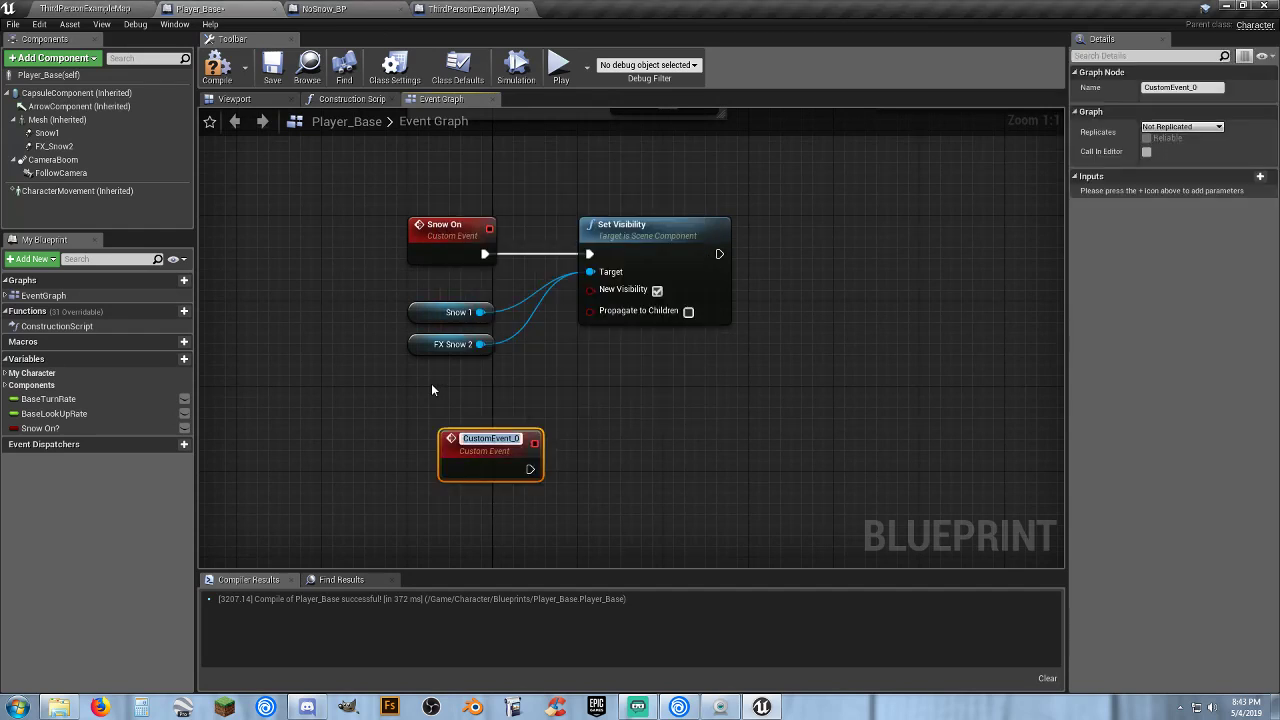
pyautogui.write('Snow Off')
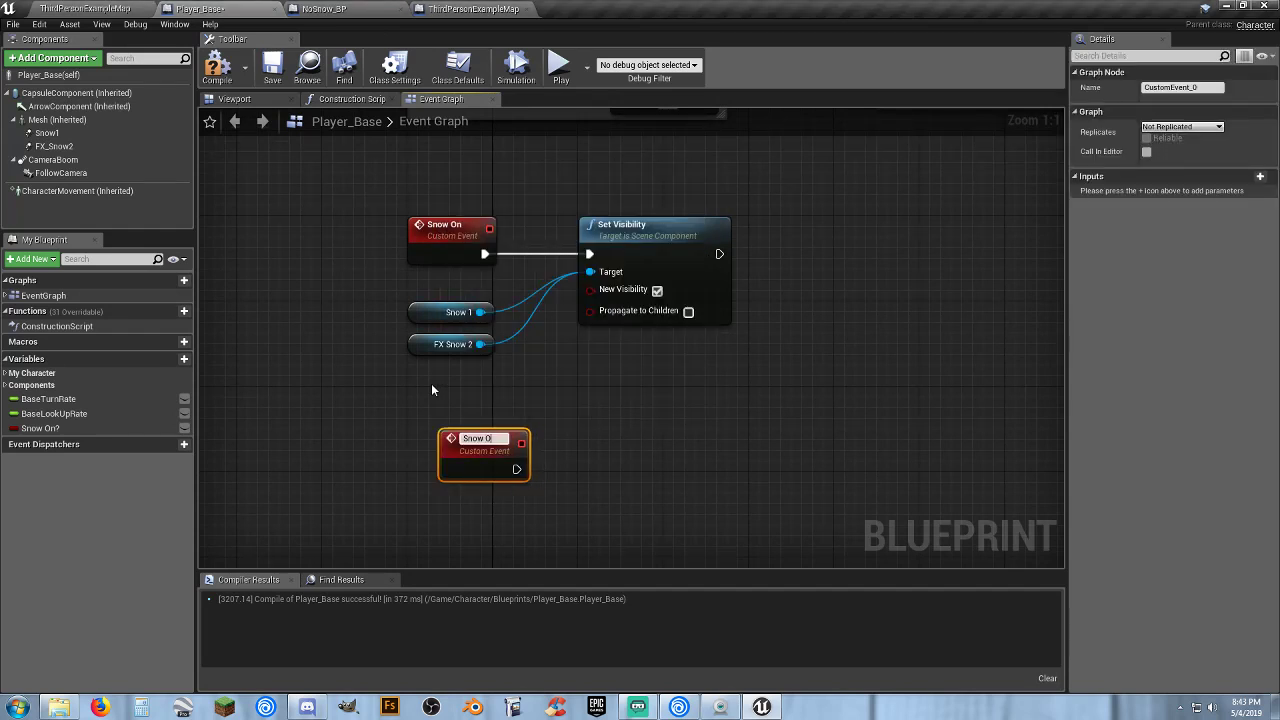
pyautogui.press('Return')
pyautogui.moveTo(469, 442); pyautogui.dragTo(437, 400)
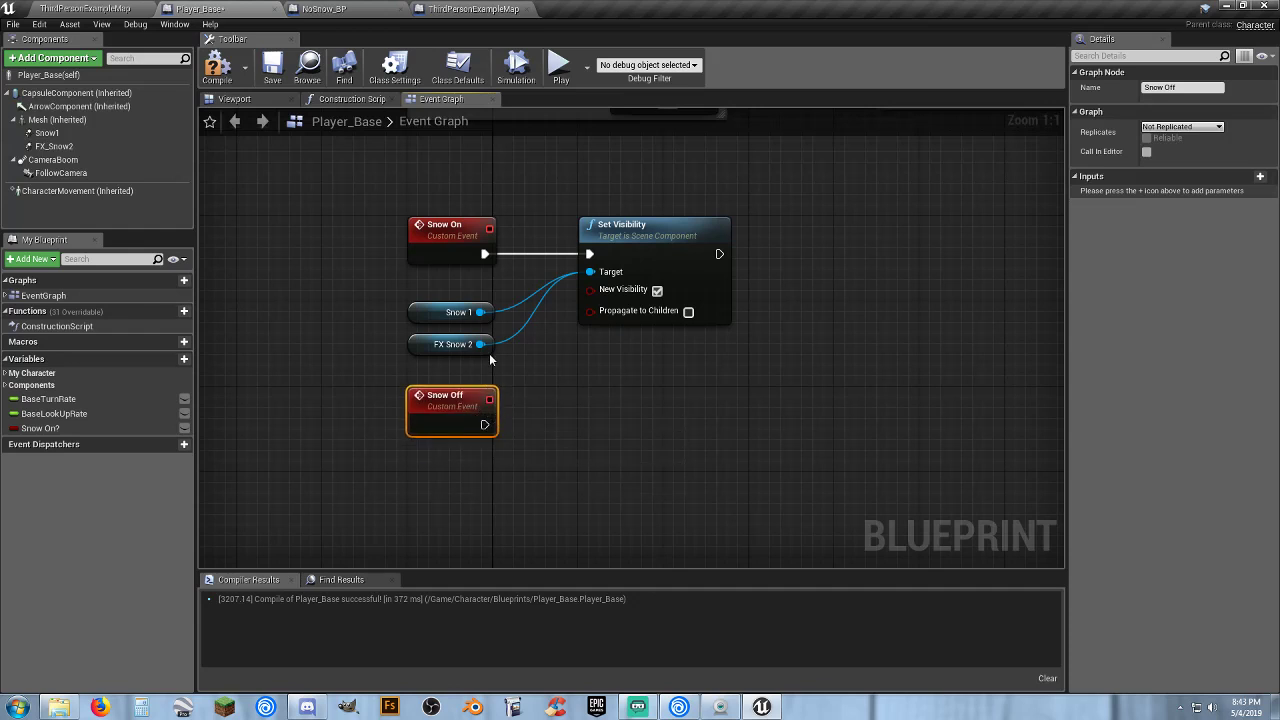
# Duplicate the Set Visibility node and connect the copy to the Snow Off event, with Snow 1 and FX Snow 2 as targets.
pyautogui.click(614, 230)
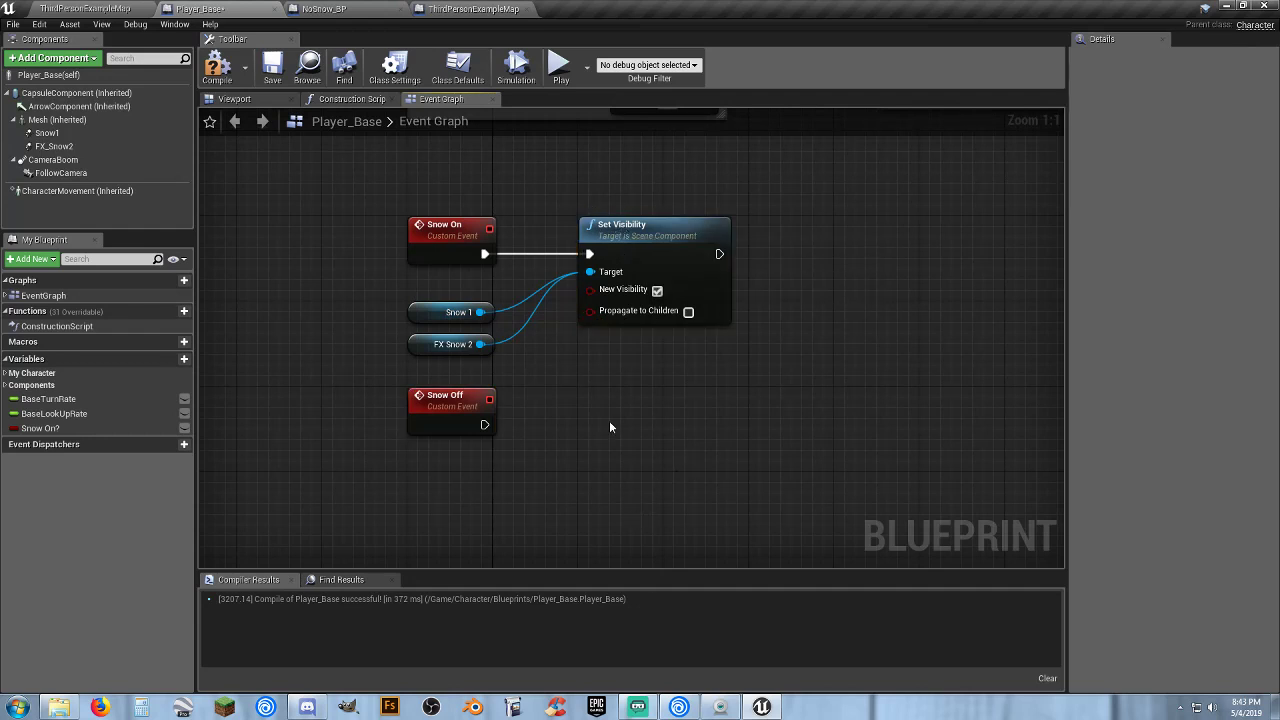
pyautogui.hotkey('ctrl', 'v')
pyautogui.moveTo(621, 457); pyautogui.dragTo(485, 425)
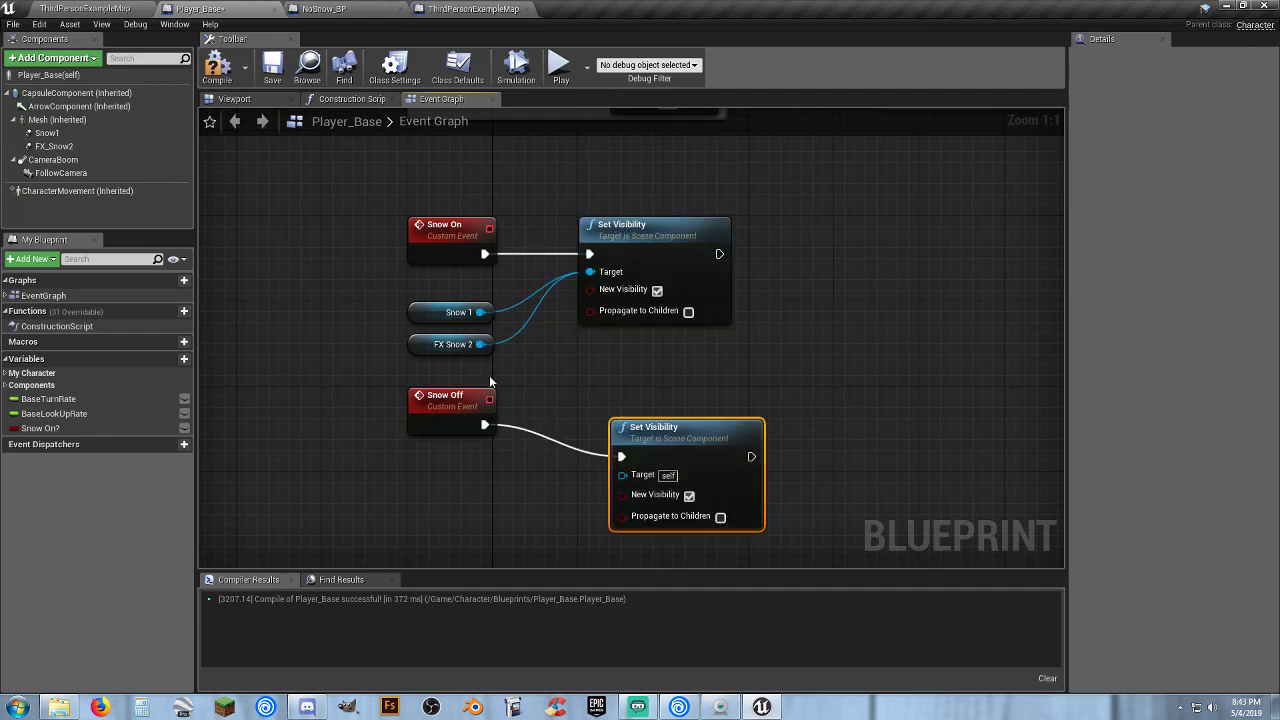
pyautogui.moveTo(480, 312); pyautogui.dragTo(621, 472)
pyautogui.moveTo(480, 344); pyautogui.dragTo(622, 474)
# Disable New Visibility on the copied Set Visibility node, align it with Snow Off, and compile and save Player_Base.
pyautogui.click(689, 494)
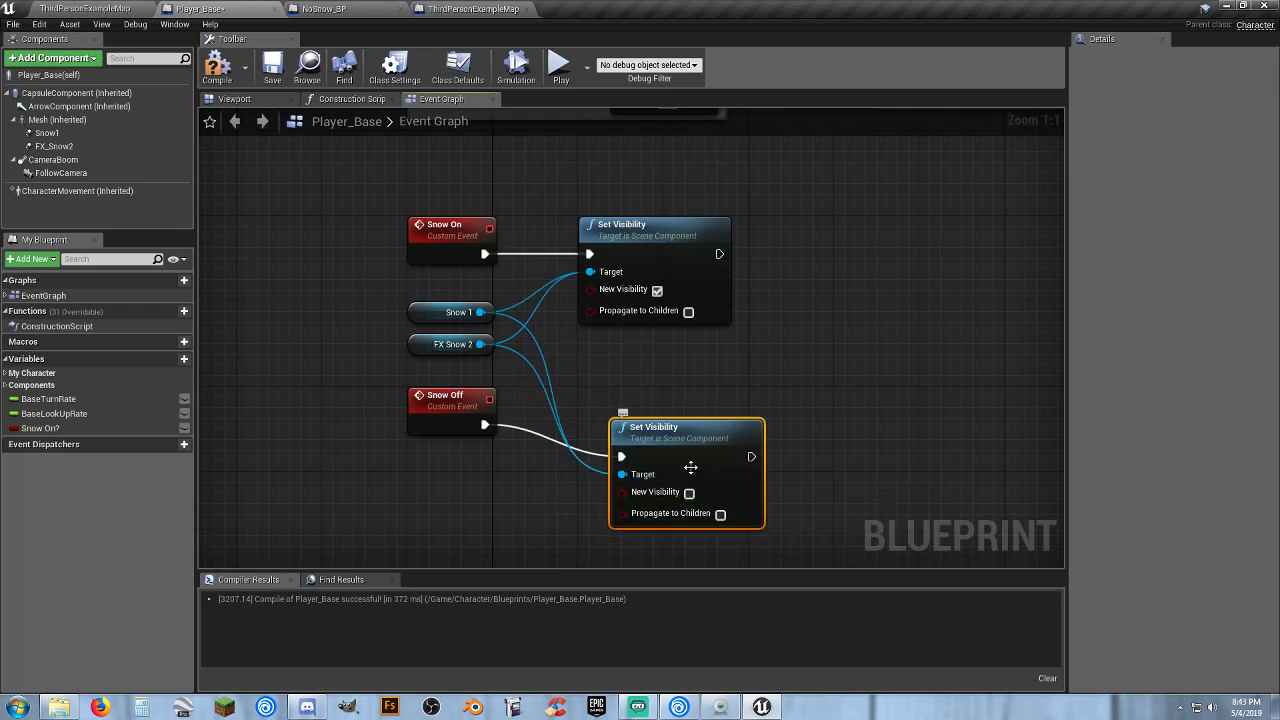
pyautogui.moveTo(676, 435); pyautogui.dragTo(644, 405)
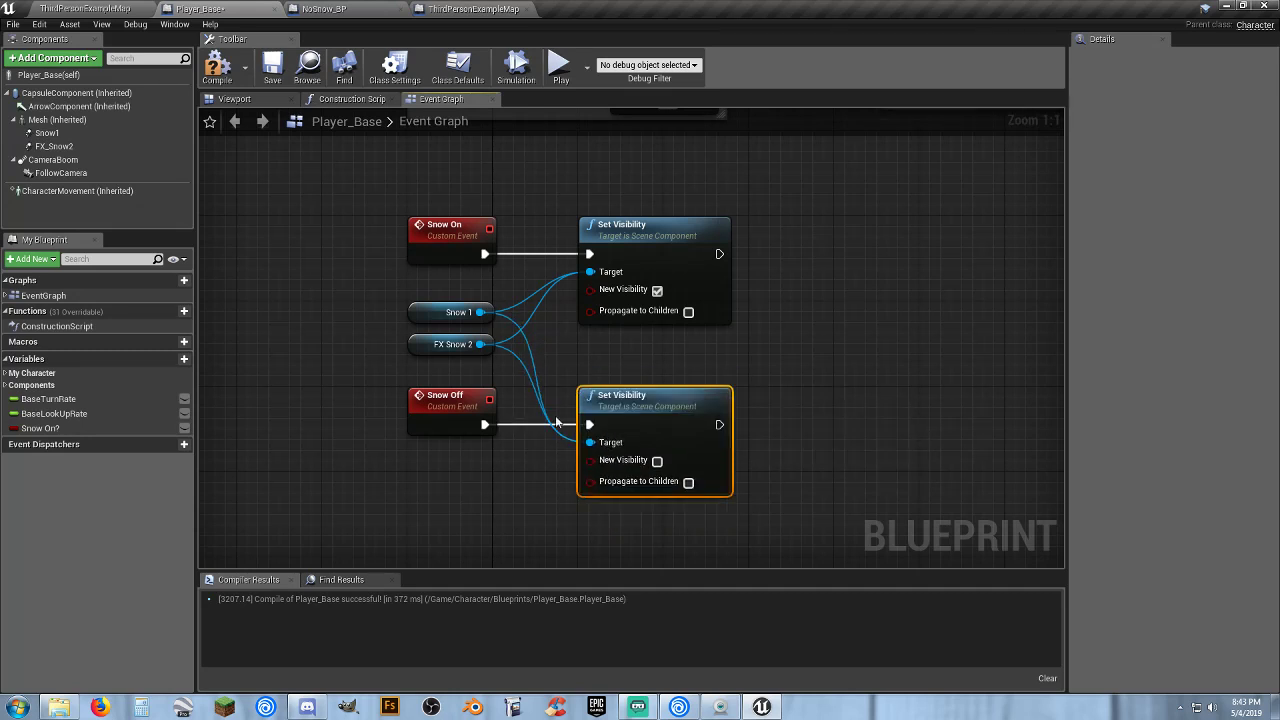
pyautogui.click(511, 470)
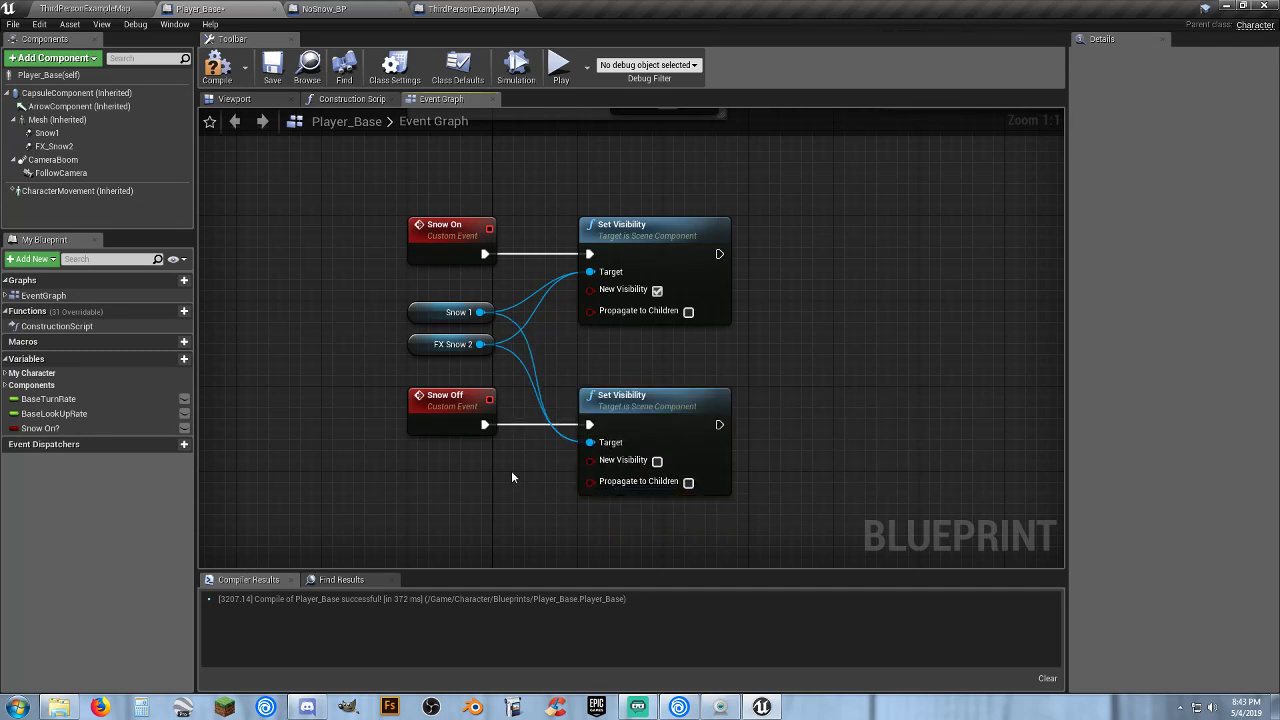
pyautogui.click(218, 66)
pyautogui.click(272, 66)
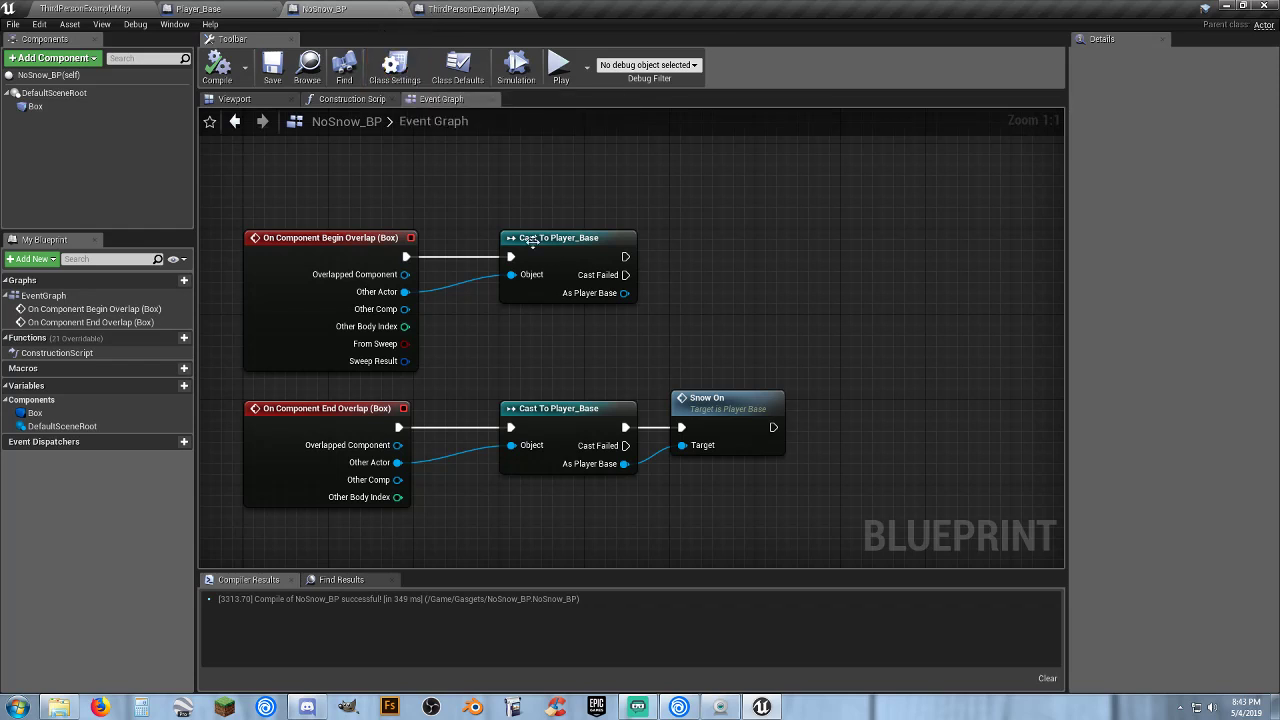
# Add a Snow Off call from the begin-overlap Cast To Player_Base, align it above Snow On, and compile and save NoSnow_BP.
pyautogui.moveTo(624, 293); pyautogui.dragTo(708, 296)
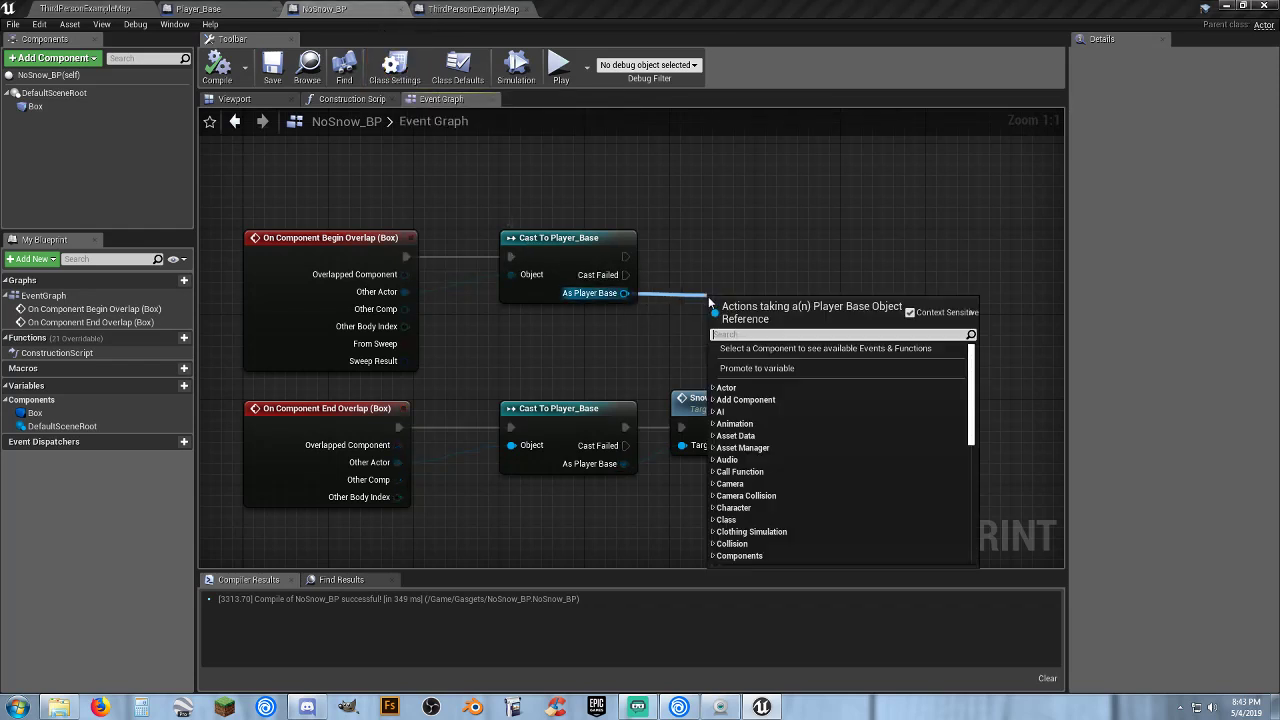
pyautogui.write('snowo')
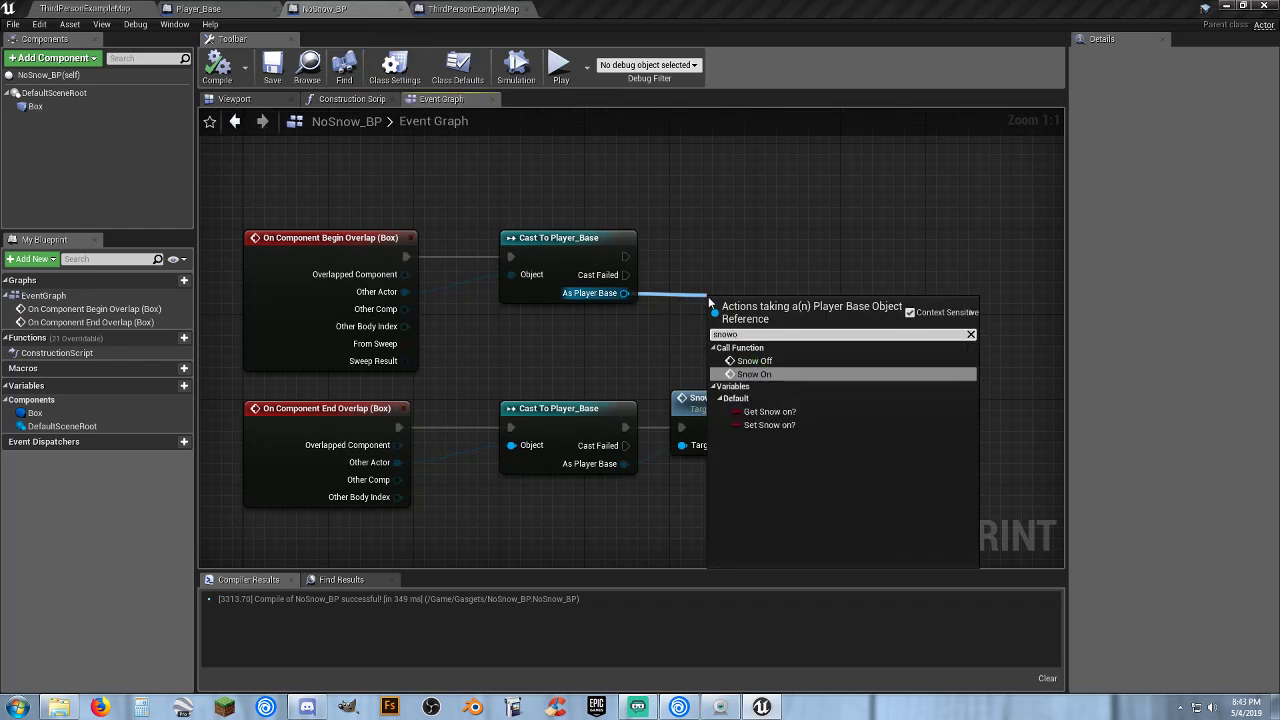
pyautogui.write('f')
pyautogui.press('Return')
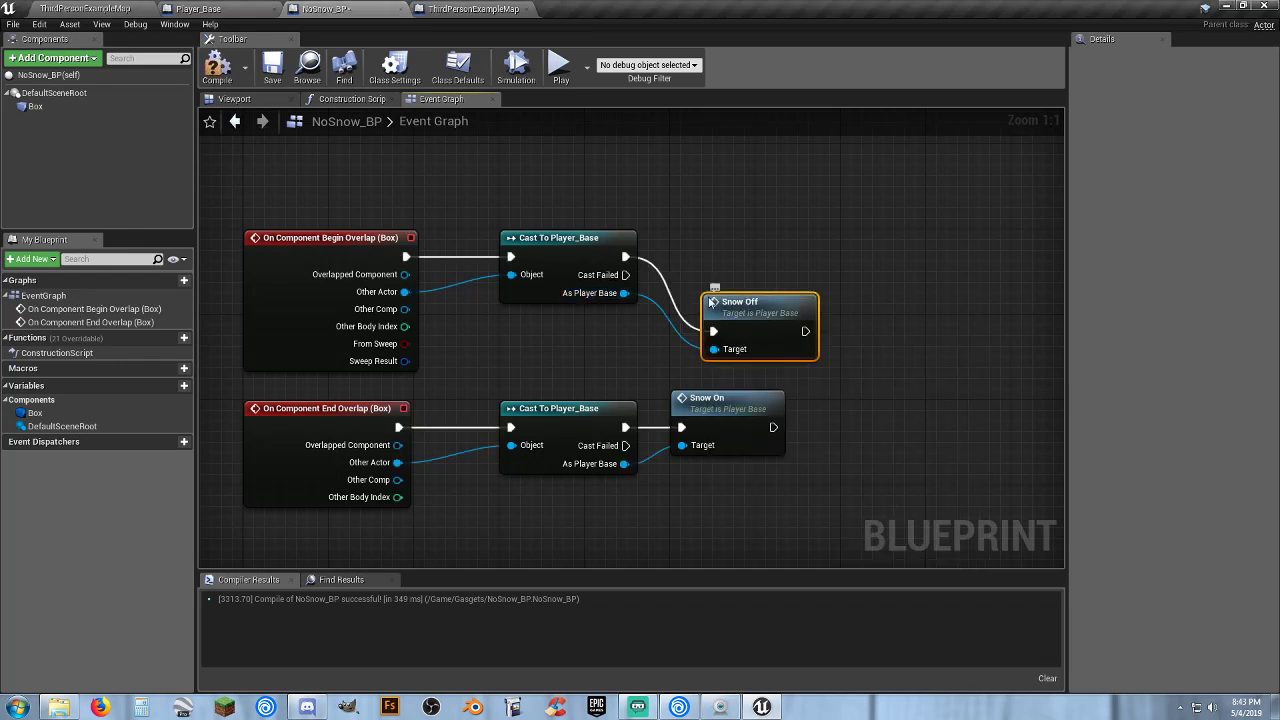
pyautogui.moveTo(729, 312); pyautogui.dragTo(697, 236)
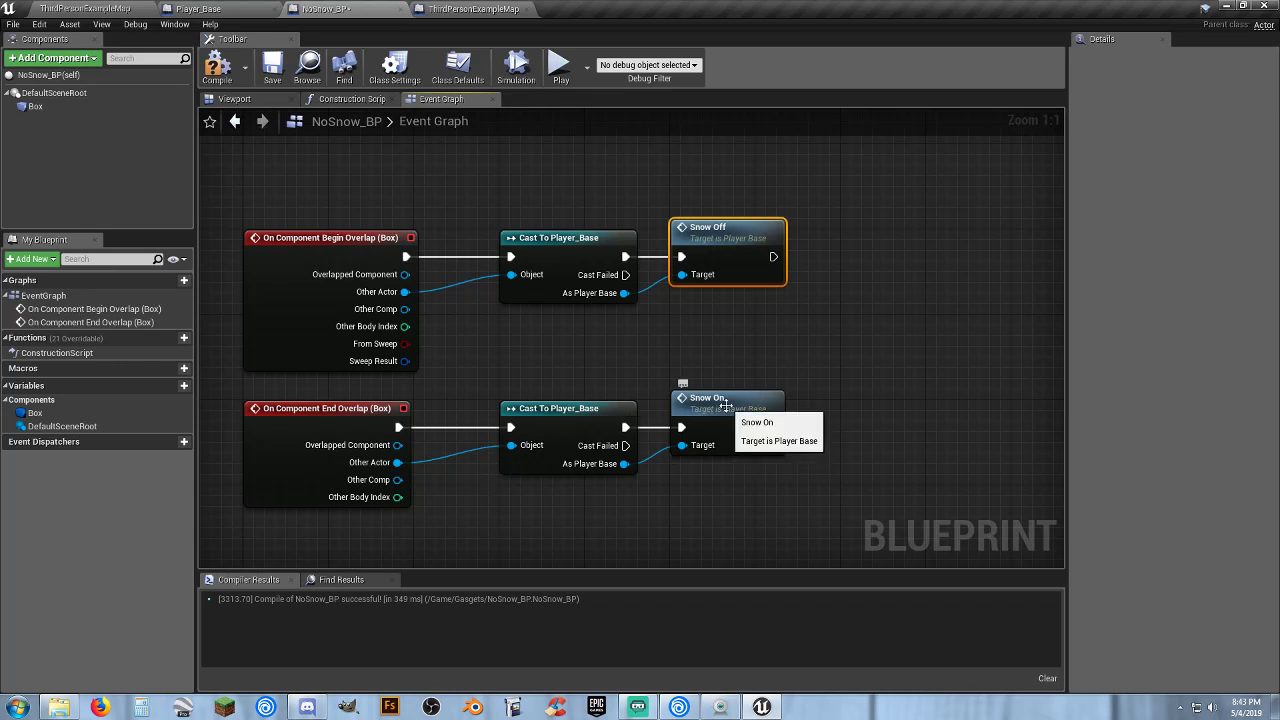
pyautogui.click(654, 282)
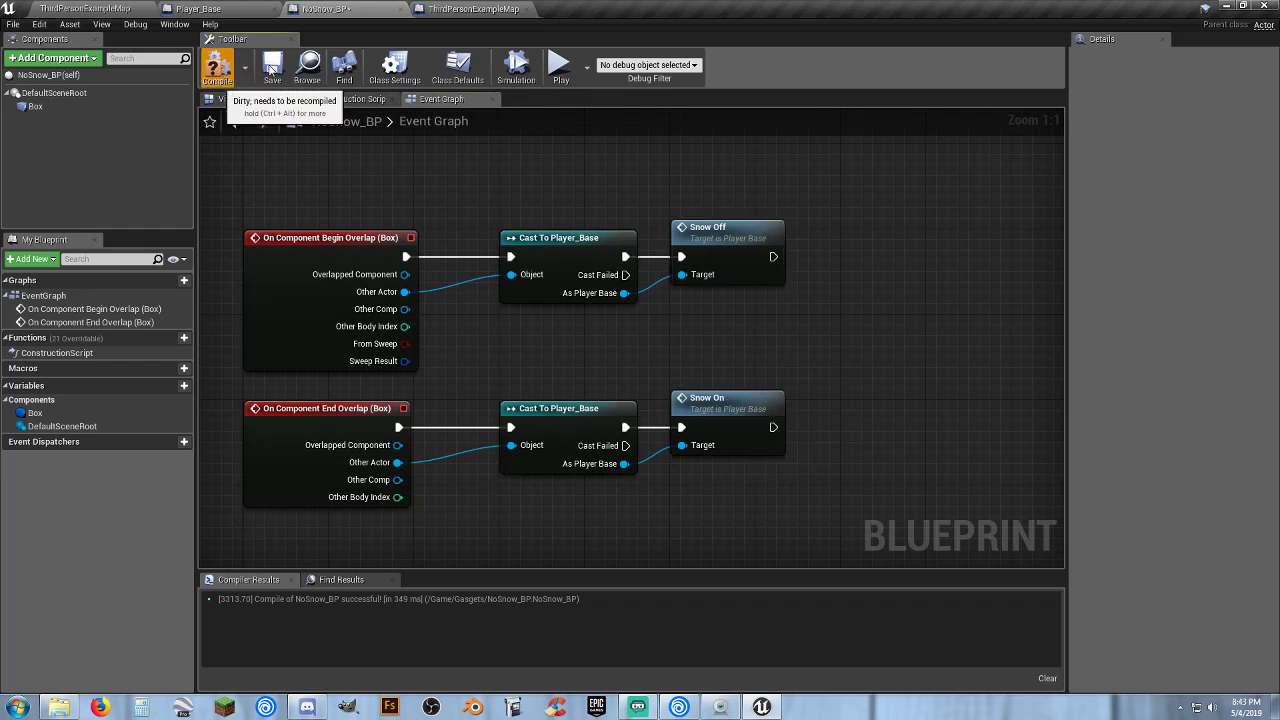
pyautogui.click(270, 66)
# Return to the ThirdPersonExampleMap viewport and play-test the level briefly to check the player's snow.
pyautogui.click(200, 8)
pyautogui.click(105, 8)
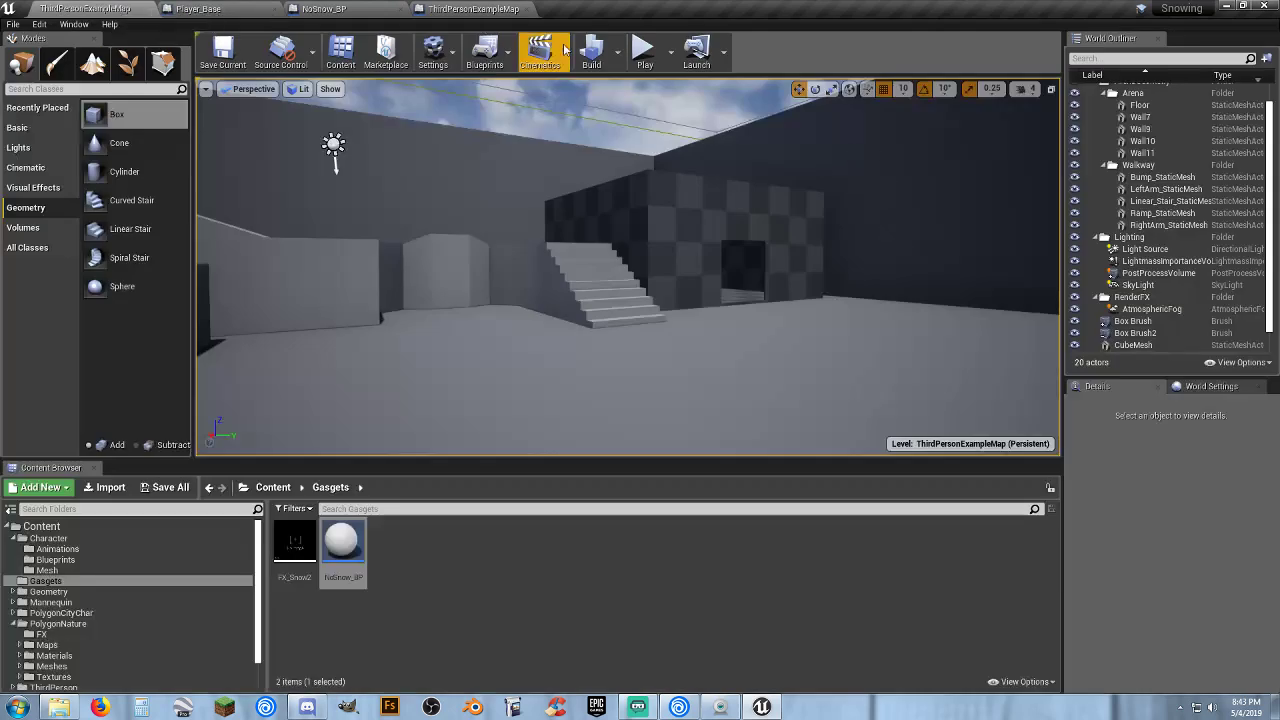
pyautogui.click(643, 47)
pyautogui.press('w')
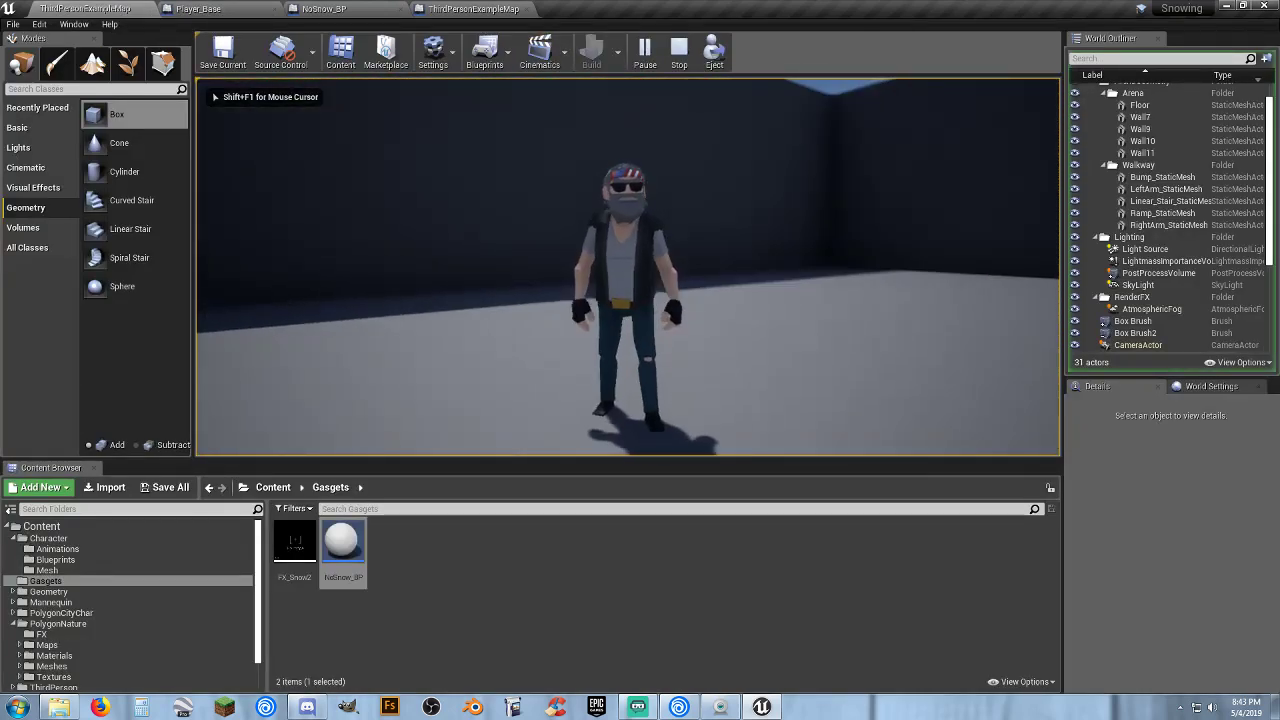
pyautogui.press('Escape')
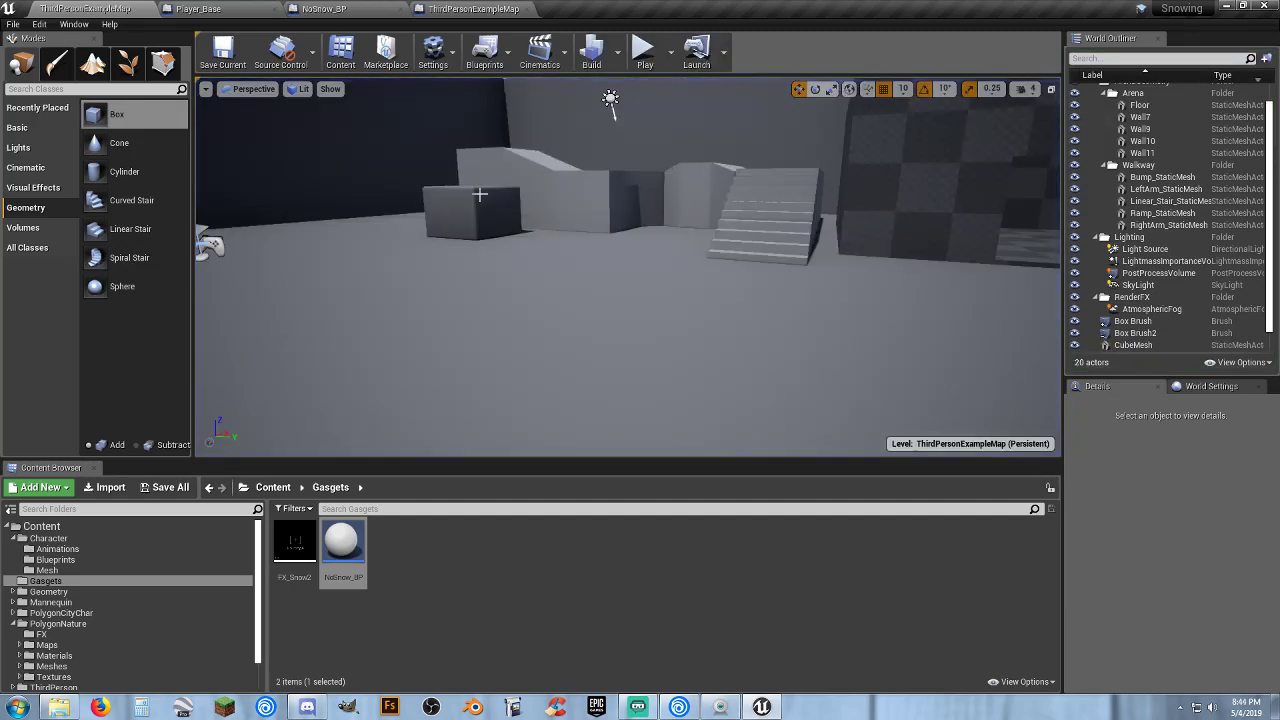
# Place a NoSnow_BP actor from the Gasgets folder in the doorway of the checkered building.
pyautogui.moveTo(480, 194); pyautogui.dragTo(408, 474, button='right')
pyautogui.press('w')
pyautogui.press('s')
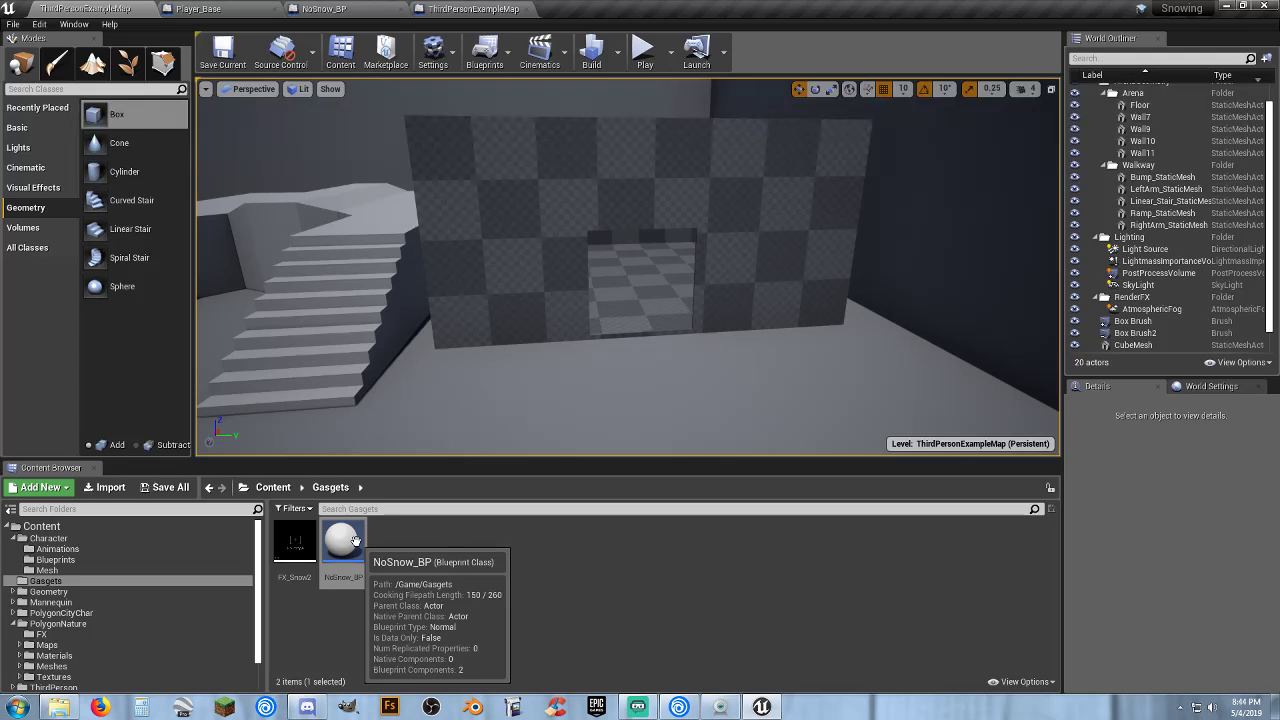
pyautogui.moveTo(355, 541); pyautogui.dragTo(629, 291)
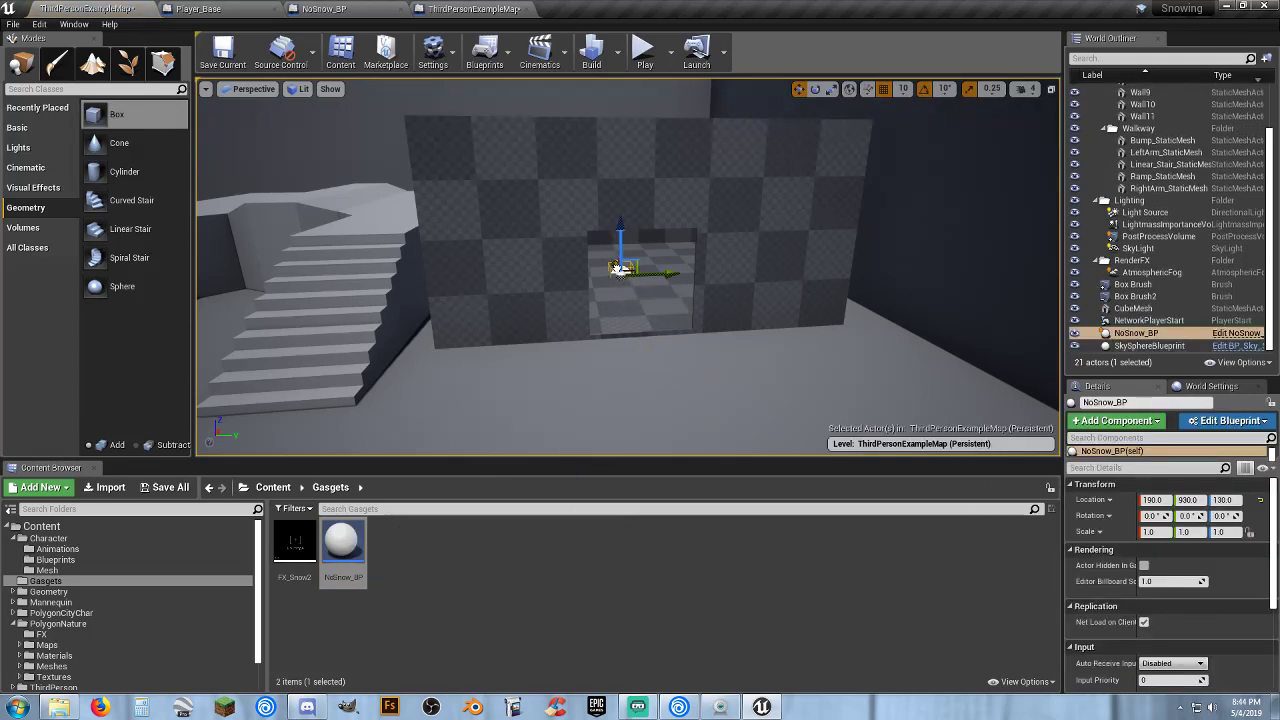
# Raise the NoSnow_BP actor inside the checkered room to Z 230 and stretch its Y scale to 9.75.
pyautogui.press('w')
pyautogui.moveTo(659, 325); pyautogui.dragTo(400, 460, button='right')
pyautogui.press('s')
pyautogui.press('w')
pyautogui.moveTo(628, 266); pyautogui.dragTo(330, 240, button='right')
pyautogui.press('d')
pyautogui.moveTo(670, 297)
pyautogui.mouseDown(button='right')
pyautogui.moveTo(650, 230)
pyautogui.moveTo(670, 297)
pyautogui.mouseUp(button='right')
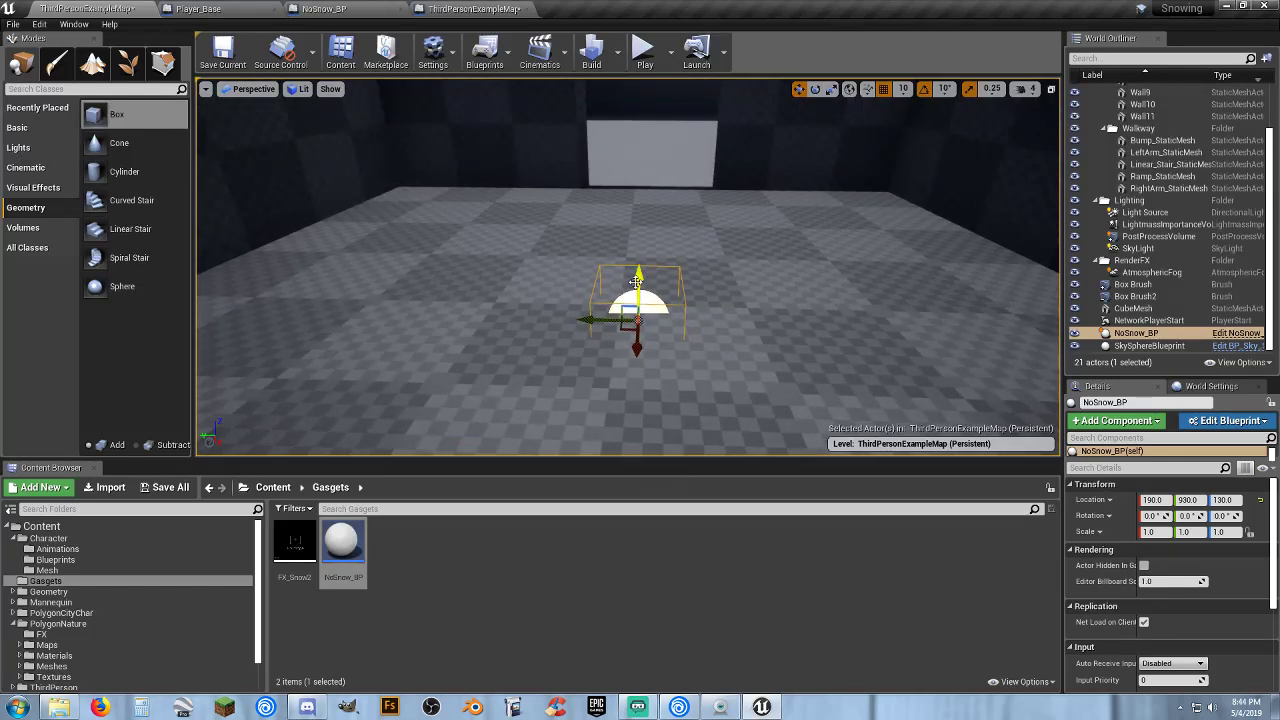
pyautogui.moveTo(651, 271); pyautogui.dragTo(633, 147)
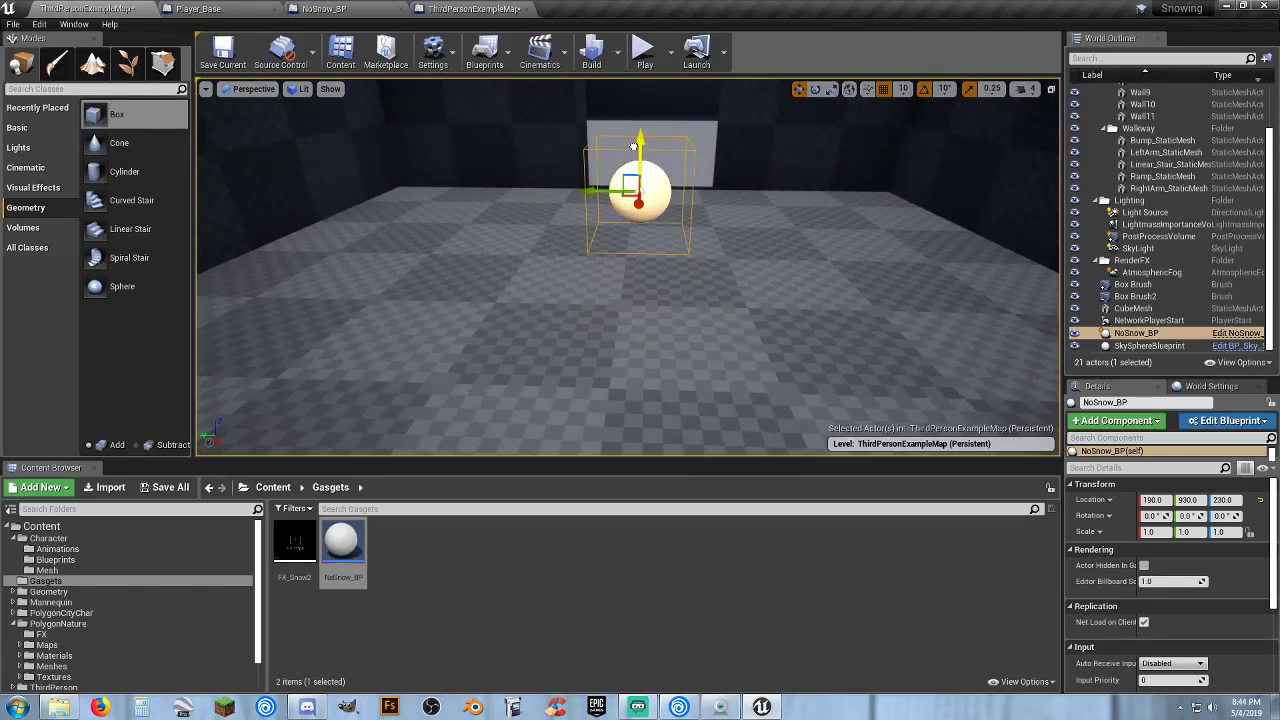
pyautogui.click(831, 89)
pyautogui.moveTo(588, 192); pyautogui.dragTo(500, 193)
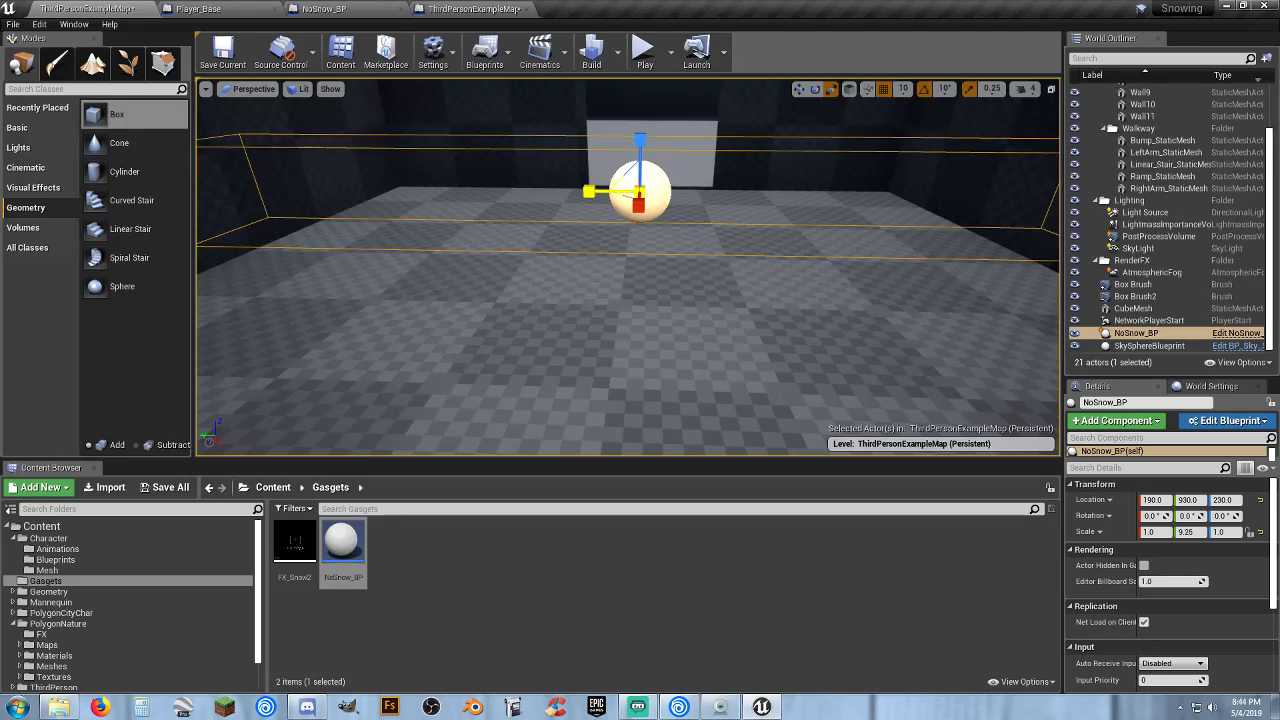
pyautogui.moveTo(710, 221); pyautogui.dragTo(713, 176, button='right')
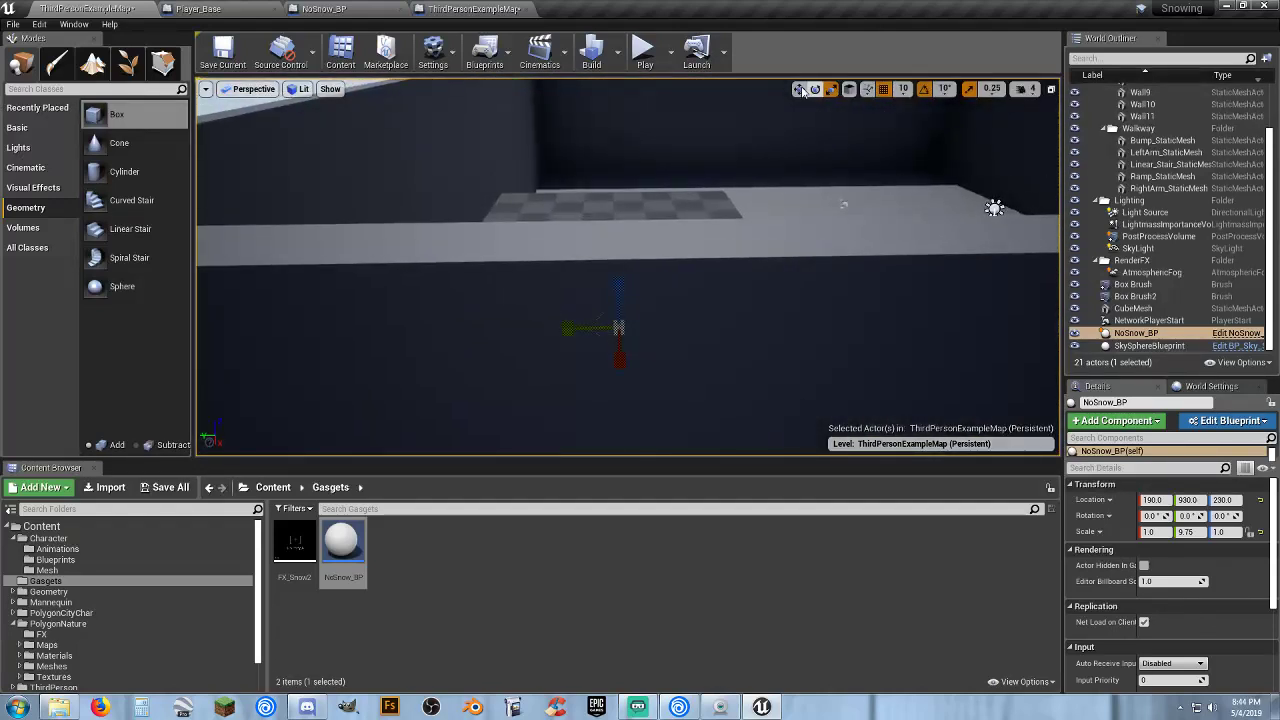
# Move the NoSnow_BP box up to Z 570 at the building's roof and widen its Y scale to 12.0.
pyautogui.moveTo(614, 273); pyautogui.dragTo(616, 159)
pyautogui.moveTo(616, 159); pyautogui.dragTo(675, 164, button='right')
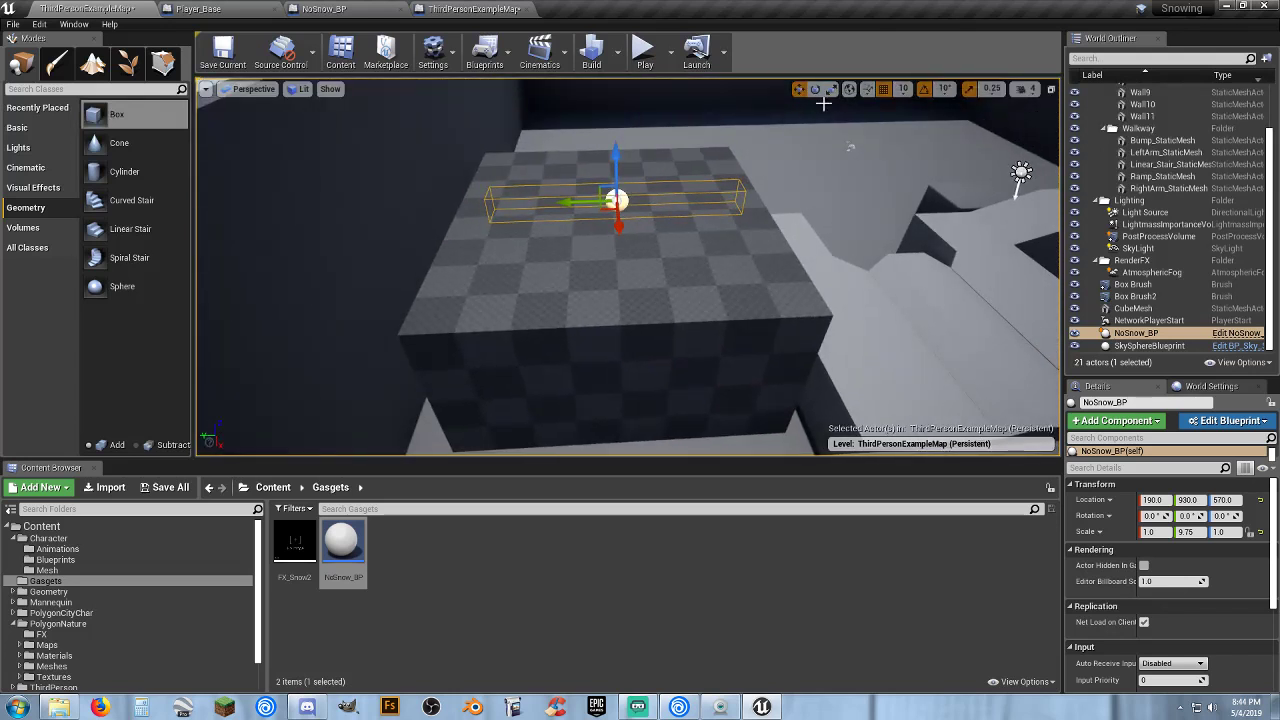
pyautogui.moveTo(552, 205); pyautogui.dragTo(542, 205)
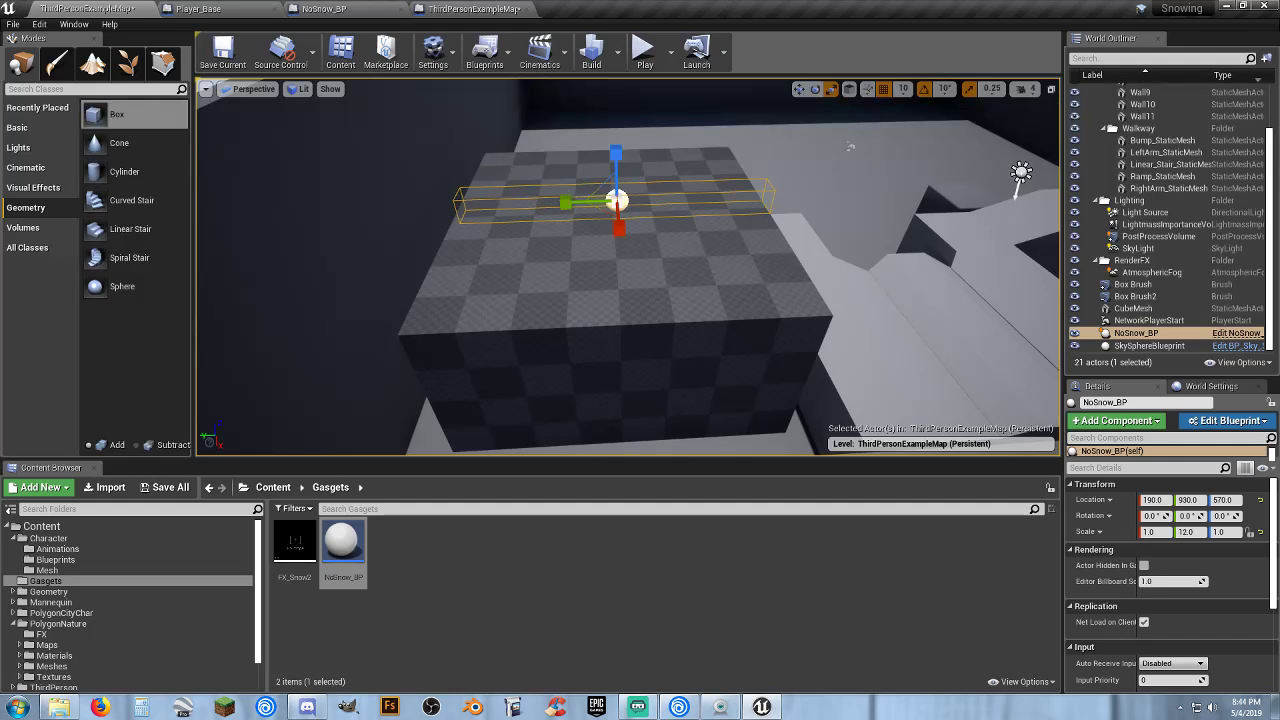
# Shift the NoSnow_BP box to Y 940 and stretch its X scale to 12.0 so it spans the roof.
pyautogui.click(799, 89)
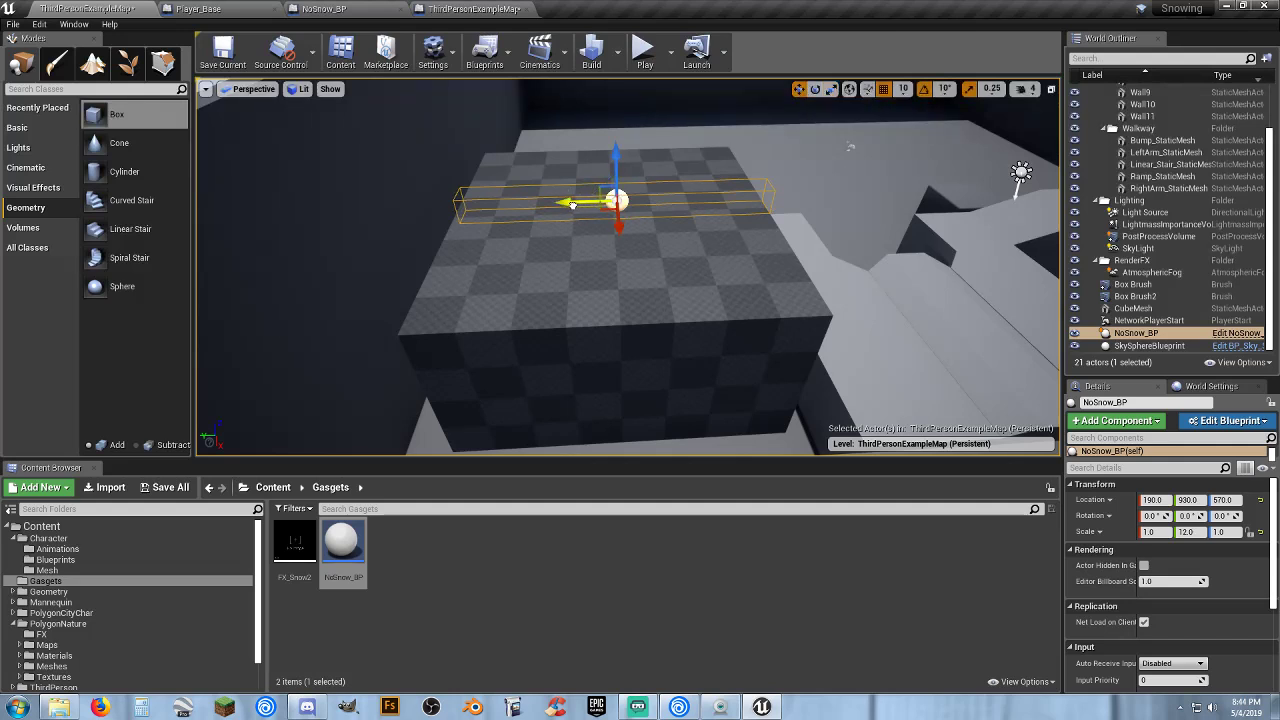
pyautogui.moveTo(572, 205); pyautogui.dragTo(568, 204)
pyautogui.press('d')
pyautogui.moveTo(636, 244); pyautogui.dragTo(460, 236, button='right')
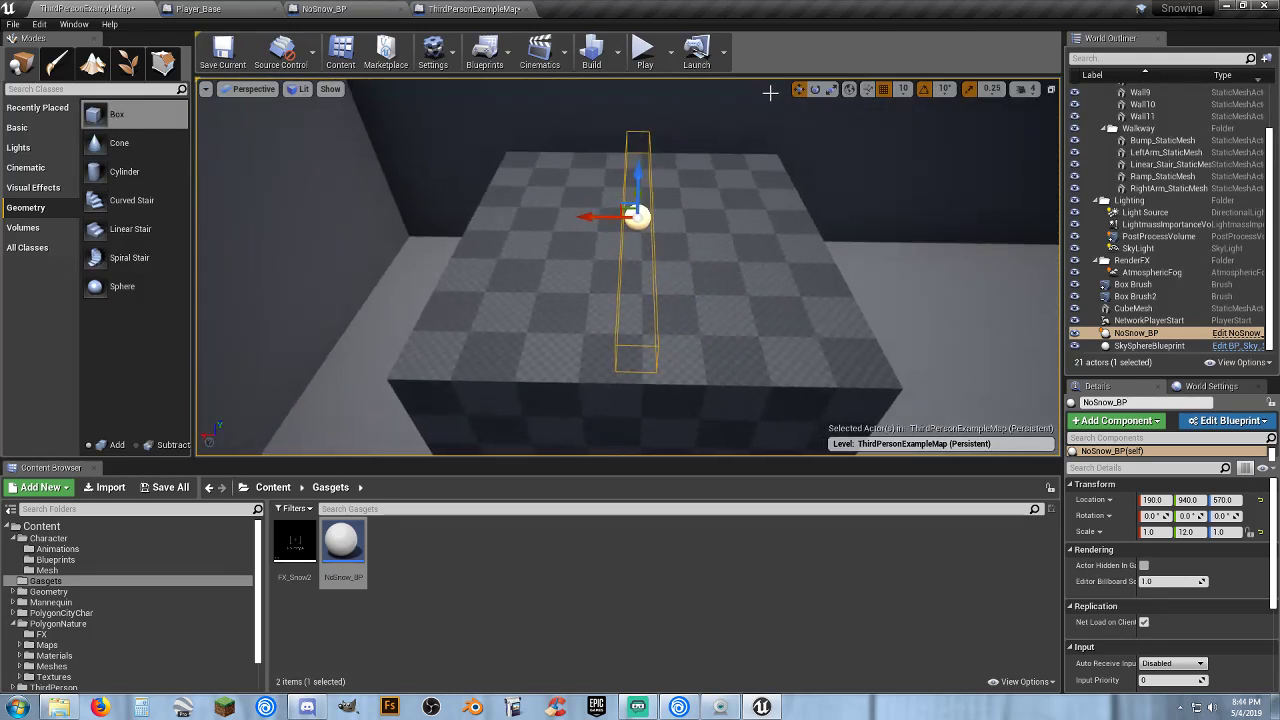
pyautogui.click(832, 89)
pyautogui.moveTo(580, 213); pyautogui.dragTo(435, 214)
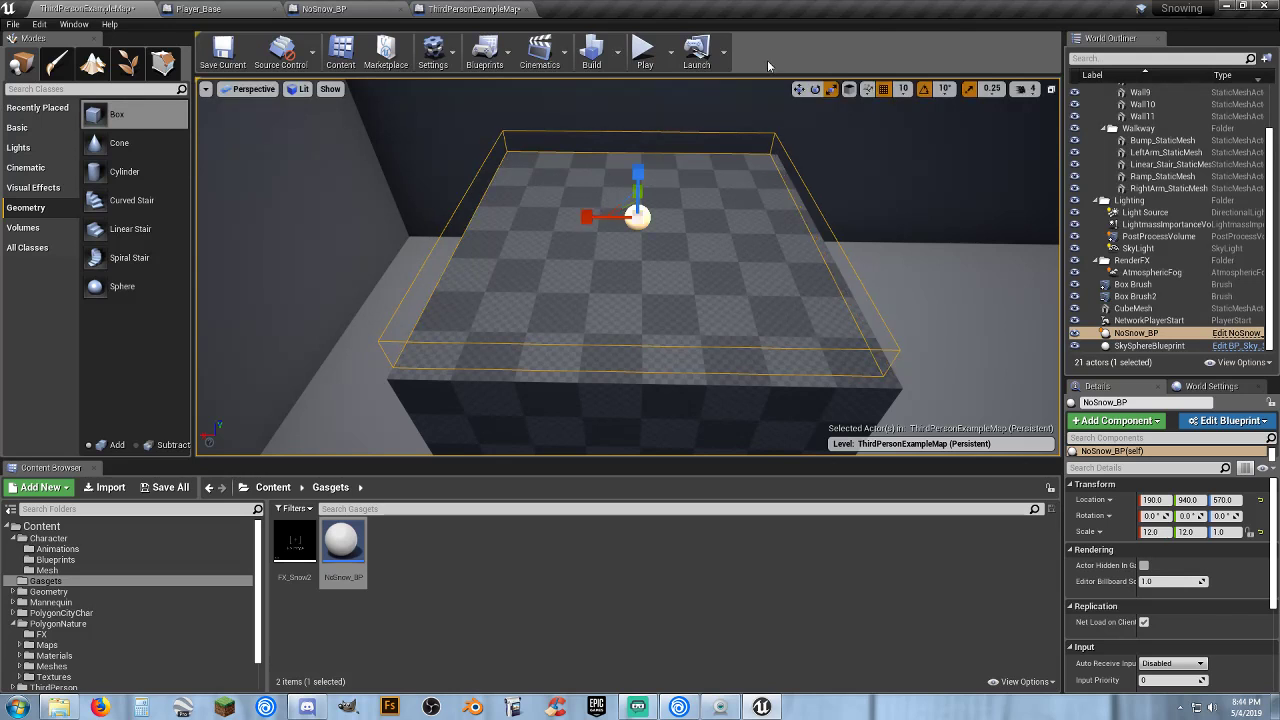
# Center the NoSnow_BP box at X 180 and lower it into the room at Z 220.
pyautogui.click(799, 89)
pyautogui.moveTo(588, 214); pyautogui.dragTo(592, 216)
pyautogui.moveTo(628, 267); pyautogui.dragTo(657, 97, button='right')
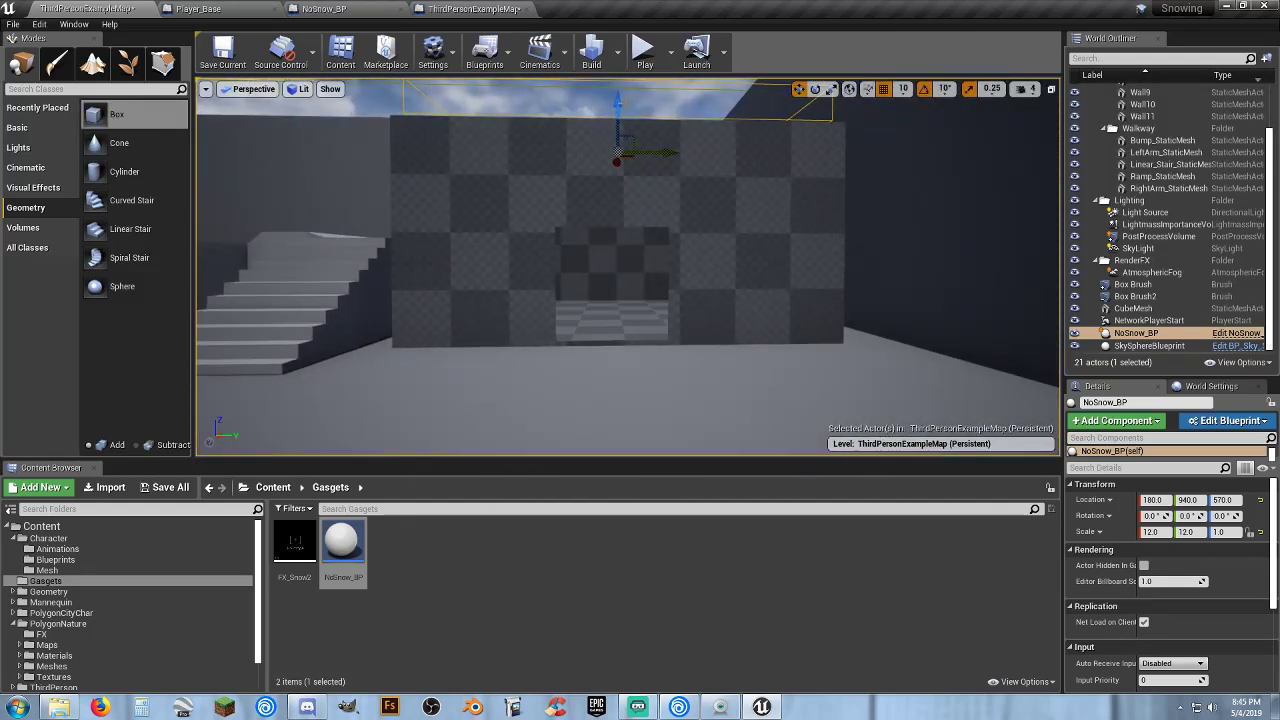
pyautogui.moveTo(618, 113); pyautogui.dragTo(617, 237)
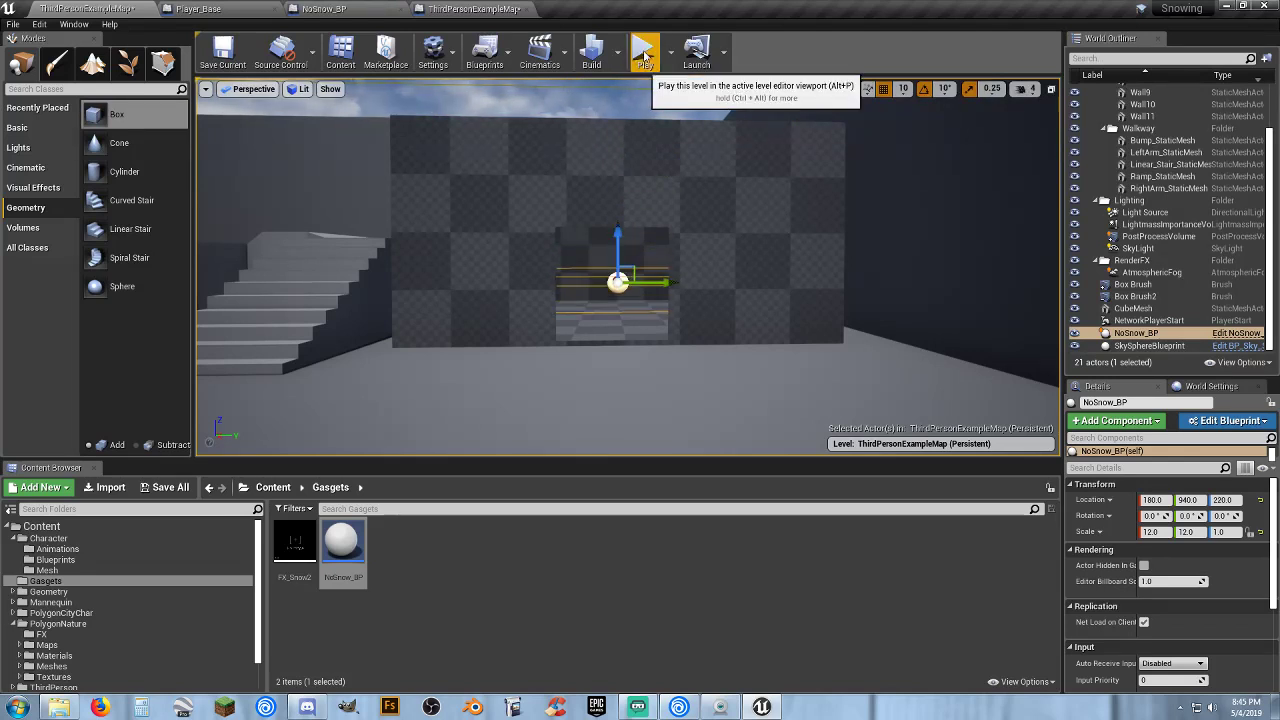
# Play-test the level by running the character into the checkered building and back out, and end the session.
pyautogui.click(644, 57)
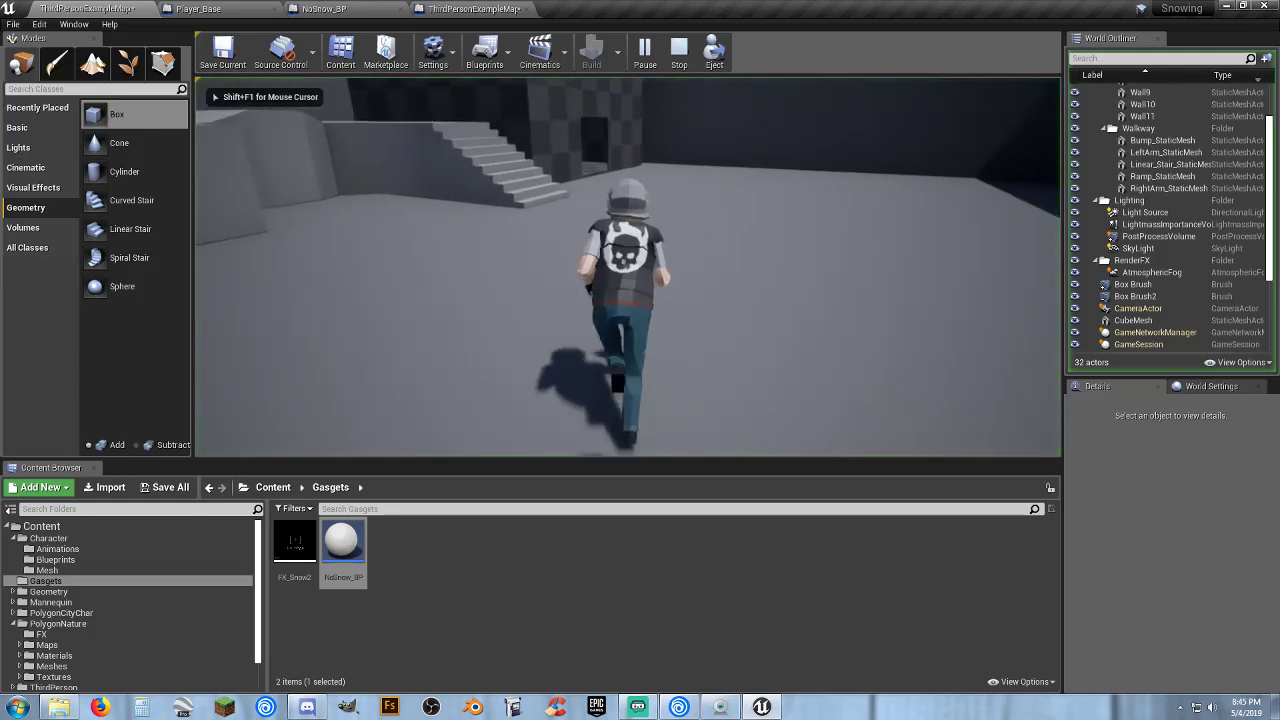
pyautogui.press('w')
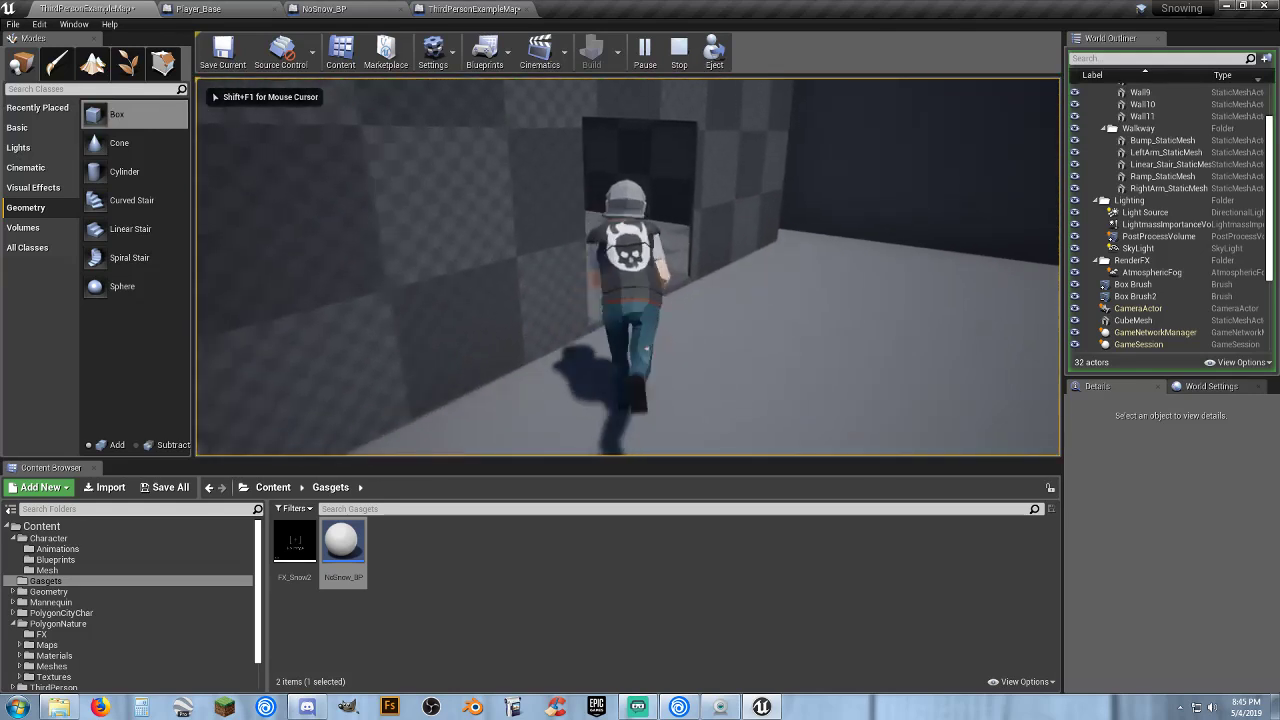
pyautogui.press('a')
pyautogui.press('w')
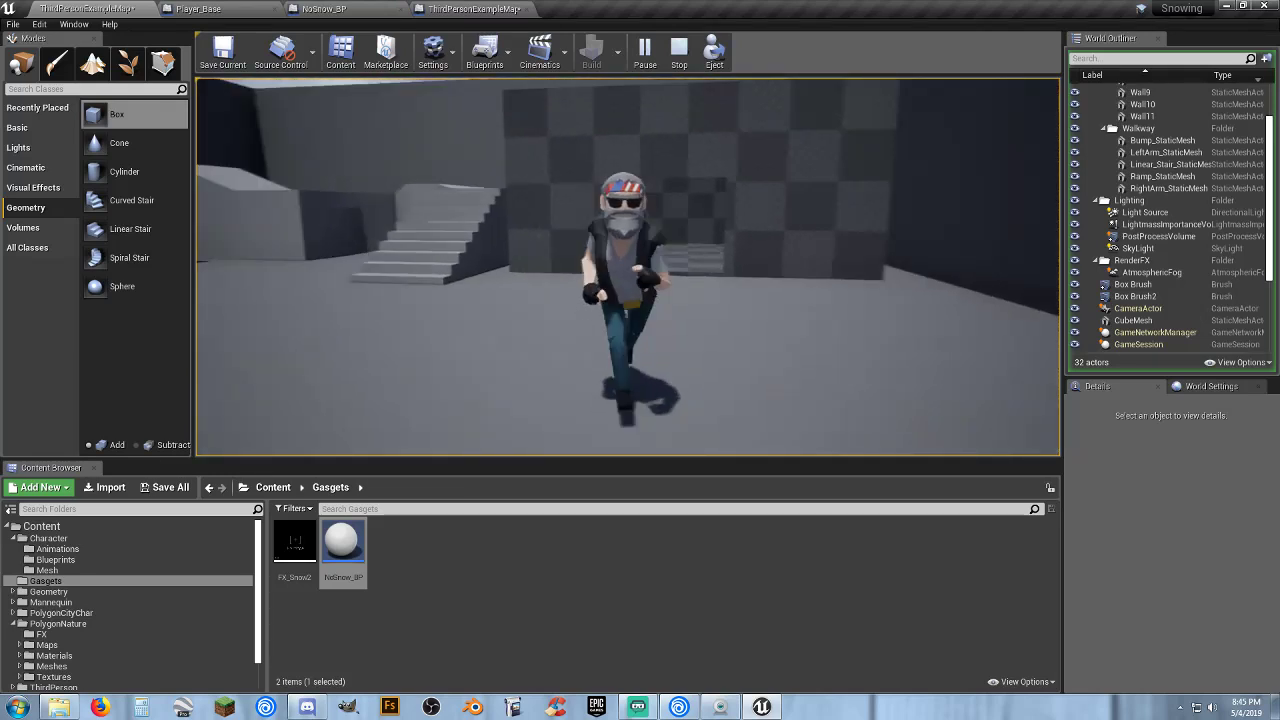
pyautogui.press('w')
pyautogui.press('Escape')
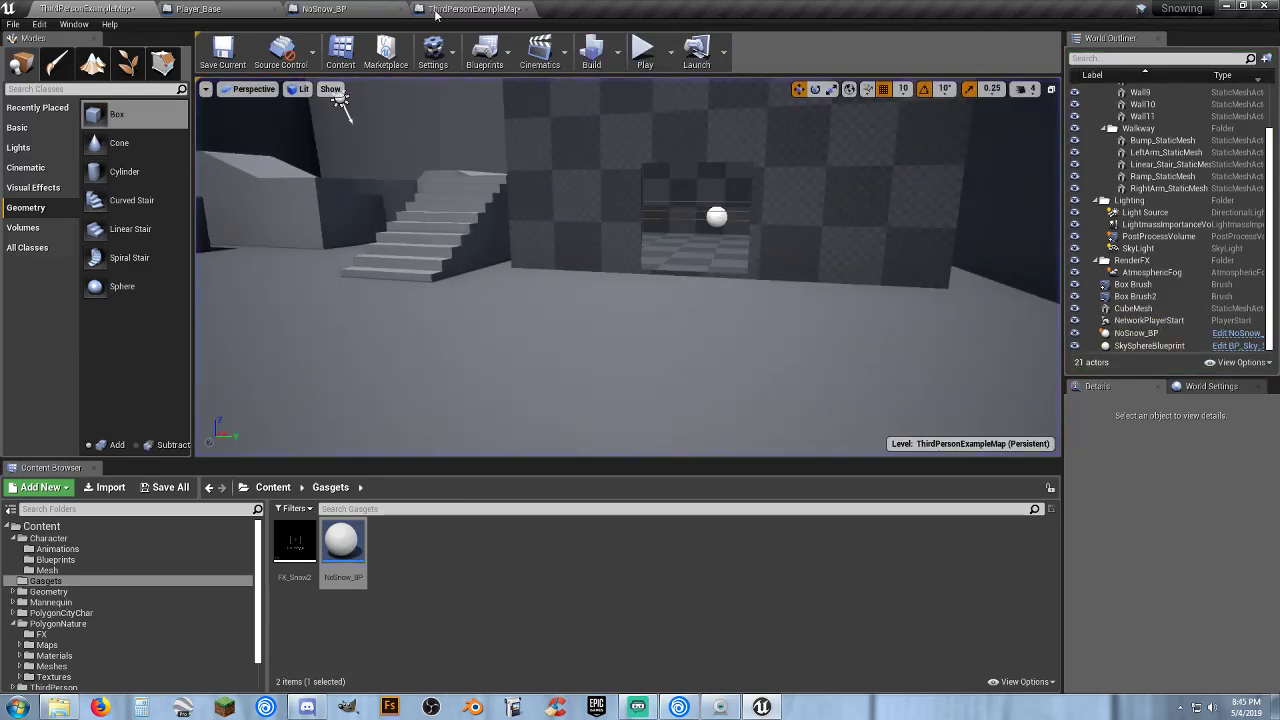
# Review the snow event wiring in the level, Player_Base and NoSnow_BP blueprints, and recompile and save Player_Base.
pyautogui.click(473, 9)
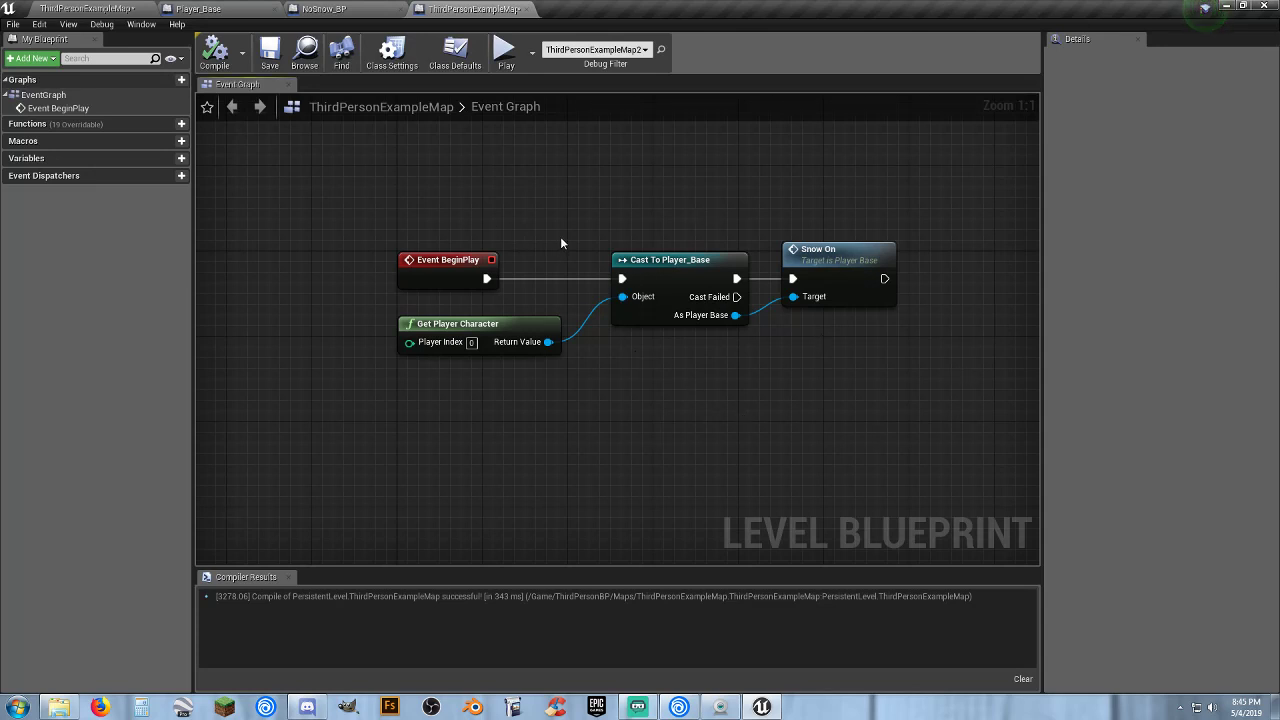
pyautogui.click(246, 12)
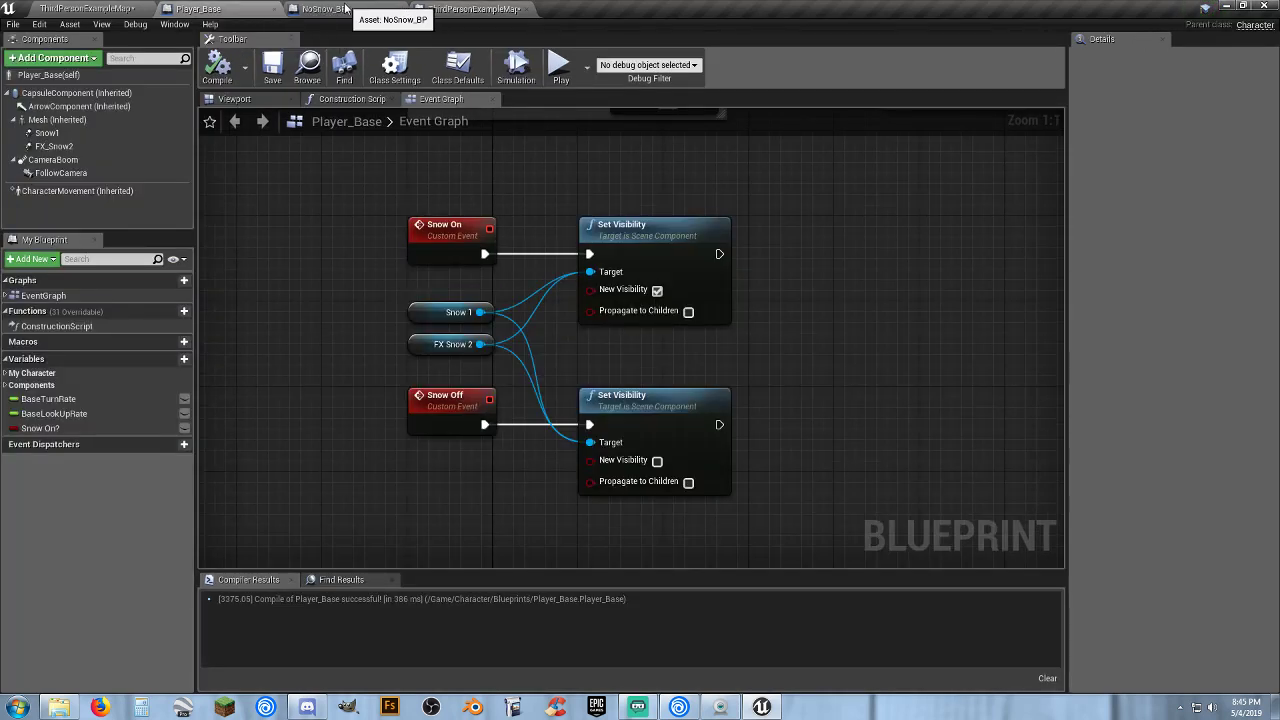
pyautogui.click(345, 9)
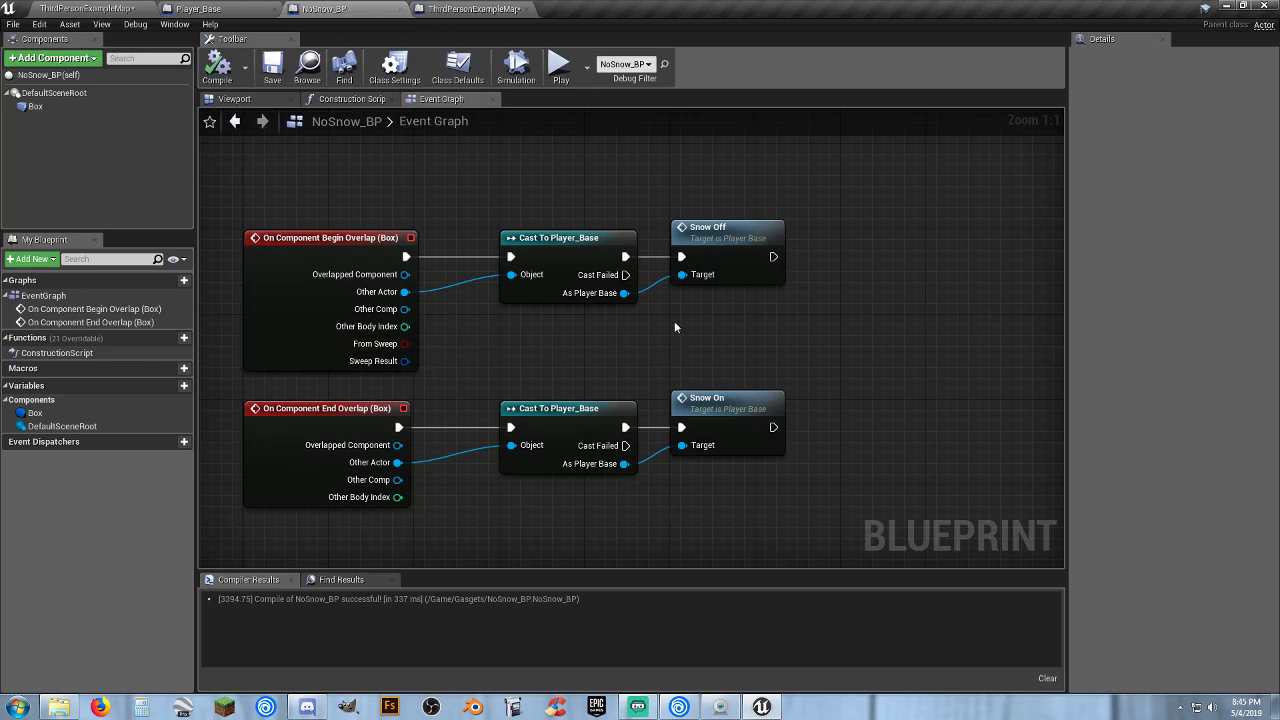
pyautogui.click(205, 9)
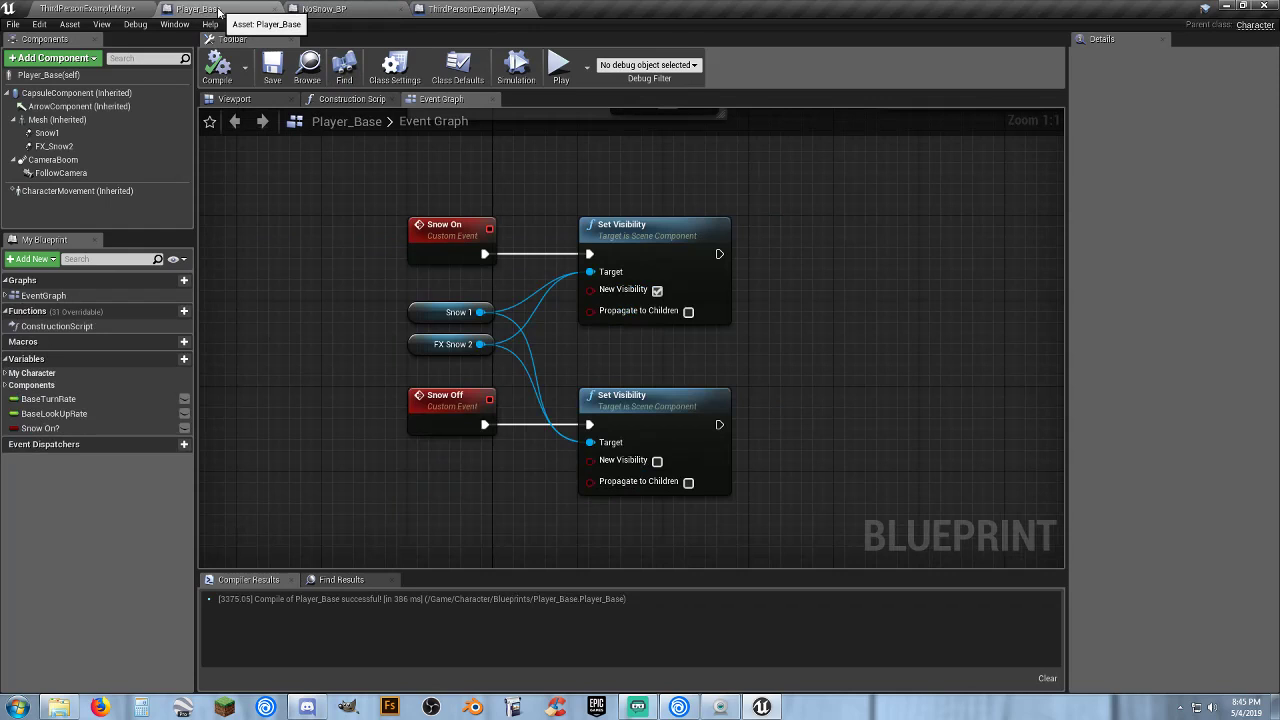
pyautogui.click(460, 237)
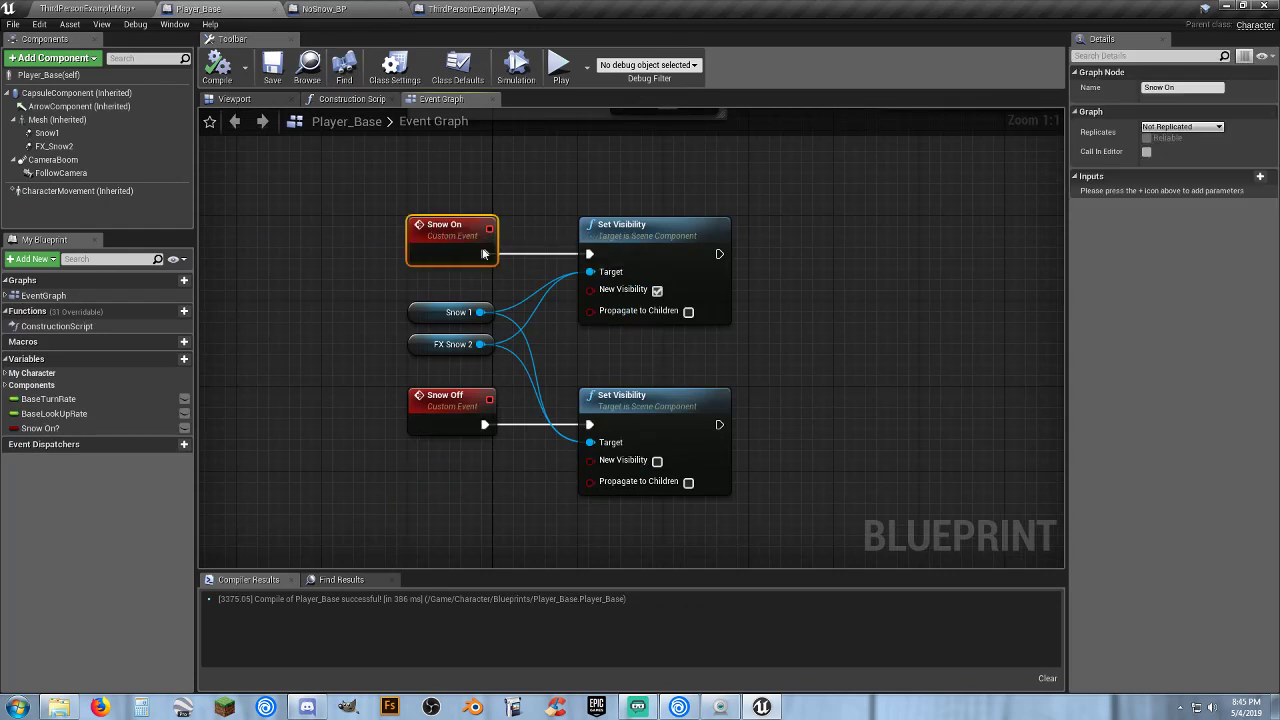
pyautogui.click(217, 65)
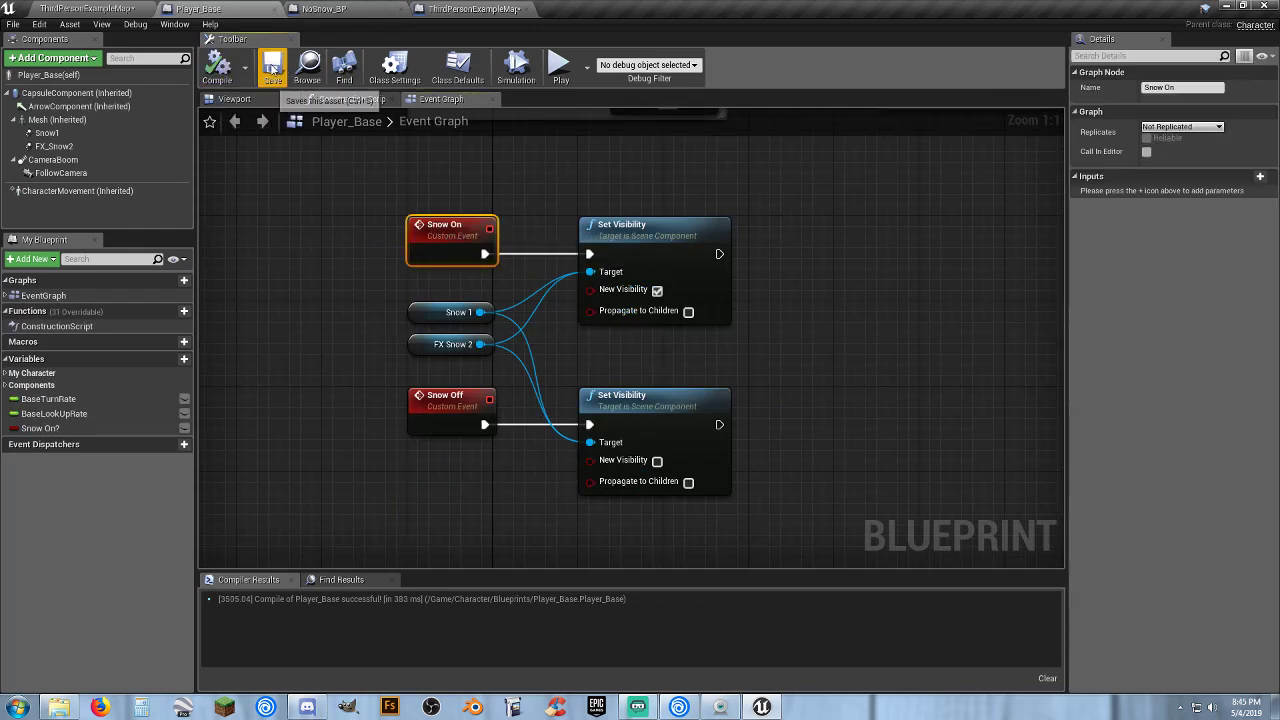
pyautogui.click(303, 232)
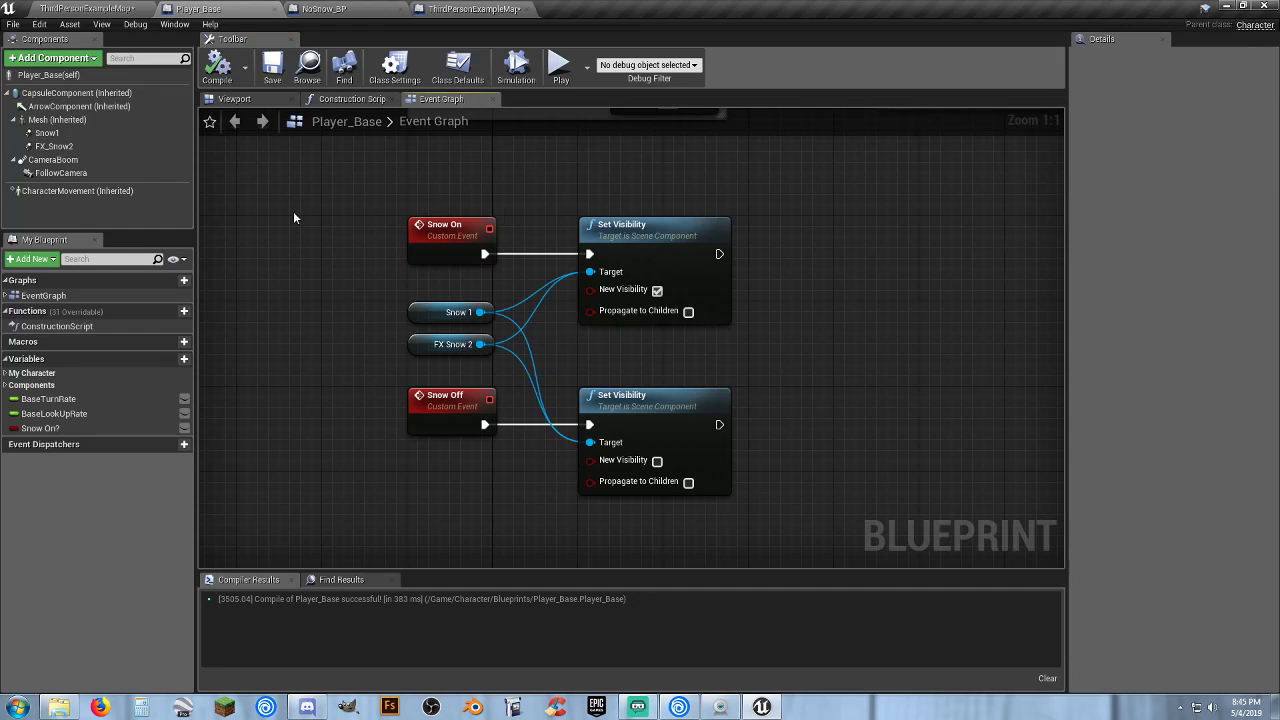
# Delete the whole Event BeginPlay, Get Player Character, Cast To Player_Base and Snow On chain from the level blueprint.
pyautogui.click(345, 10)
pyautogui.click(473, 9)
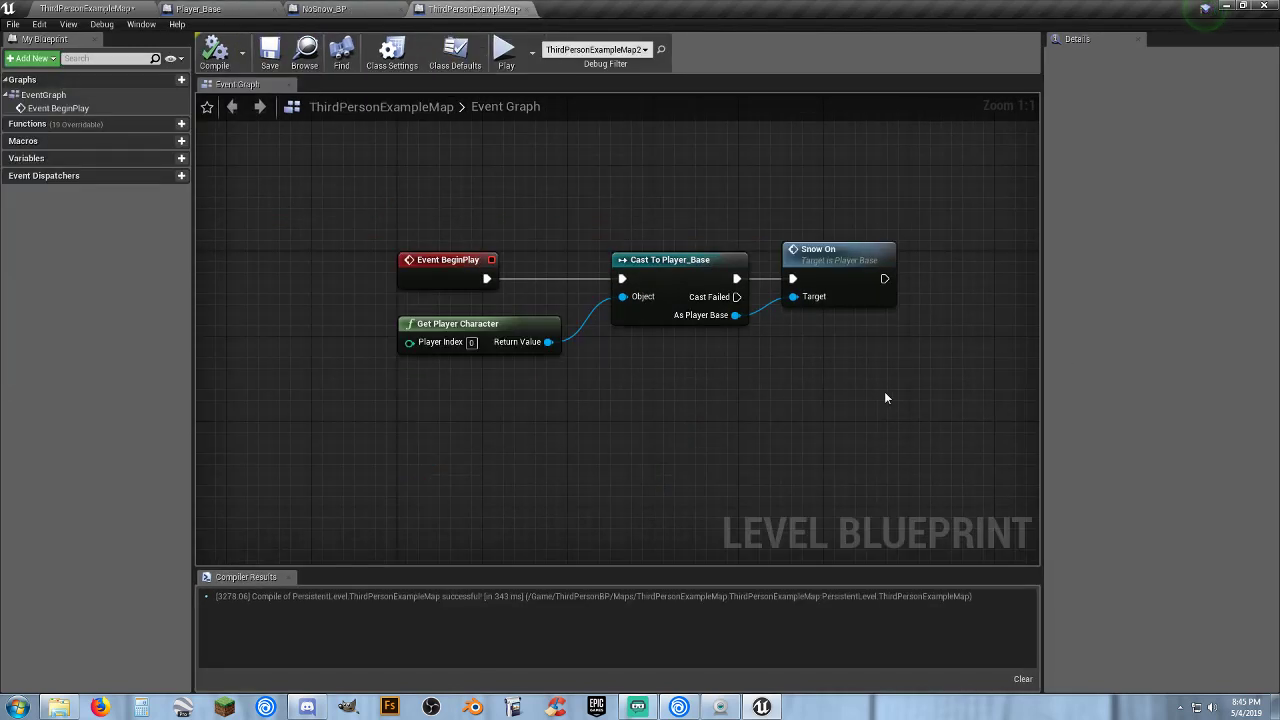
pyautogui.moveTo(894, 394); pyautogui.dragTo(384, 231)
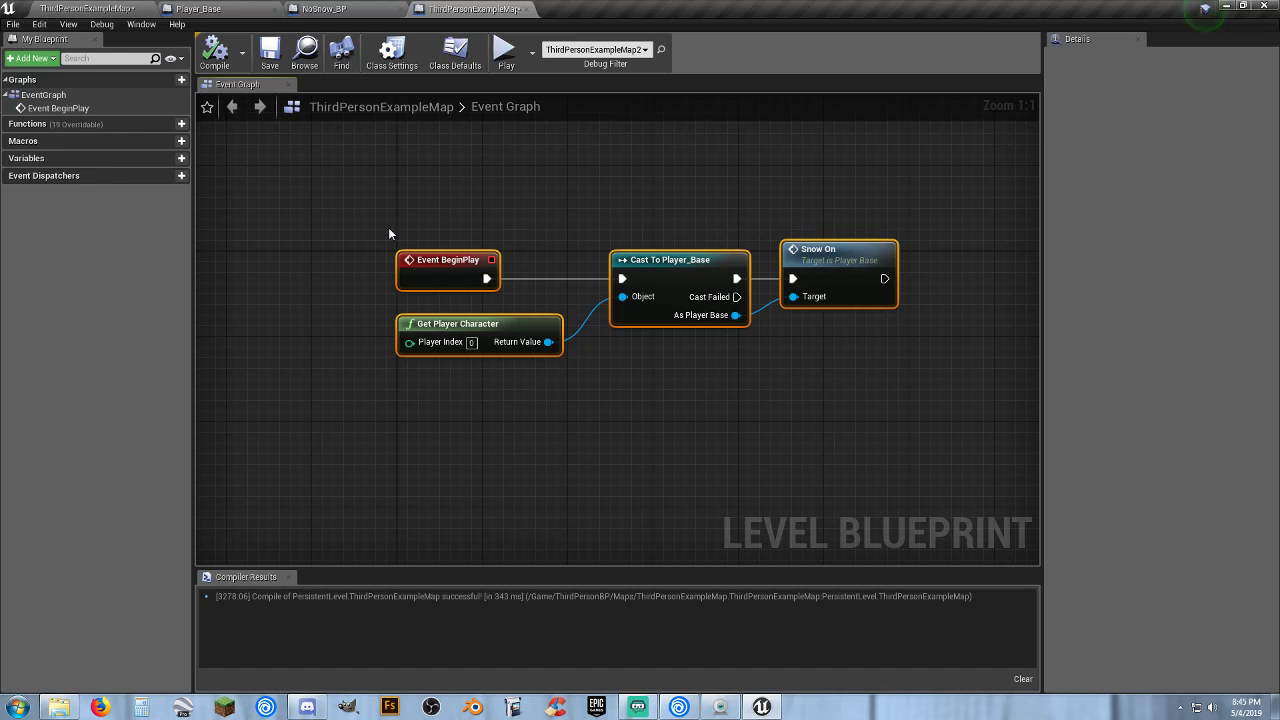
pyautogui.press('Delete')
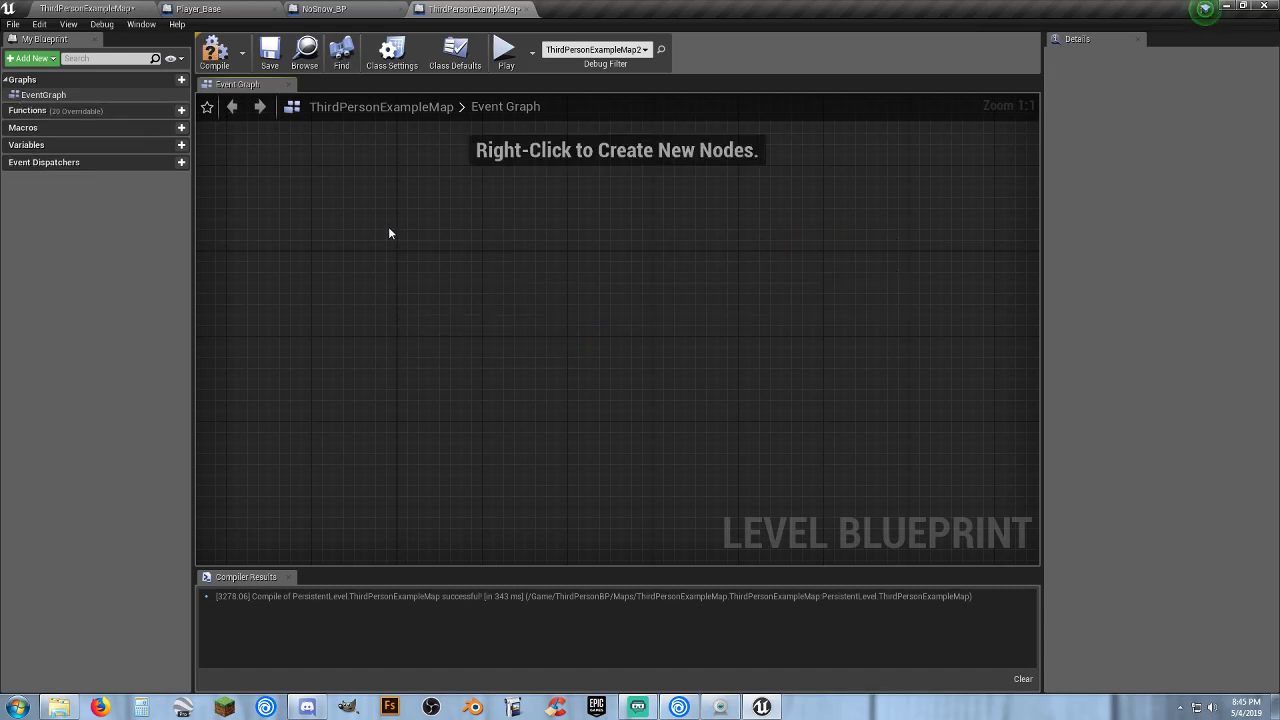
# Compile and save the emptied level blueprint and close it.
pyautogui.click(226, 62)
pyautogui.click(270, 52)
pyautogui.click(527, 10)
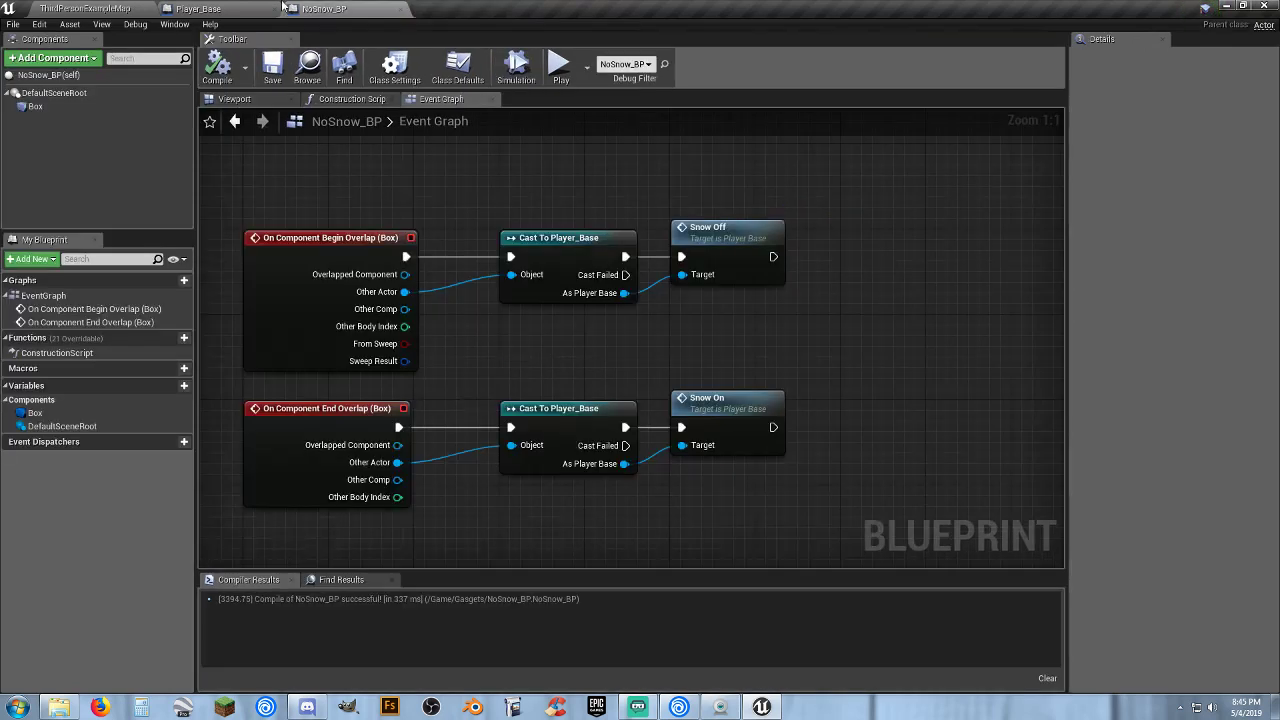
# Enable Auto Activate on the Snow1 and FX_Snow2 components of Player_Base and save the blueprint.
pyautogui.click(215, 10)
pyautogui.click(50, 133)
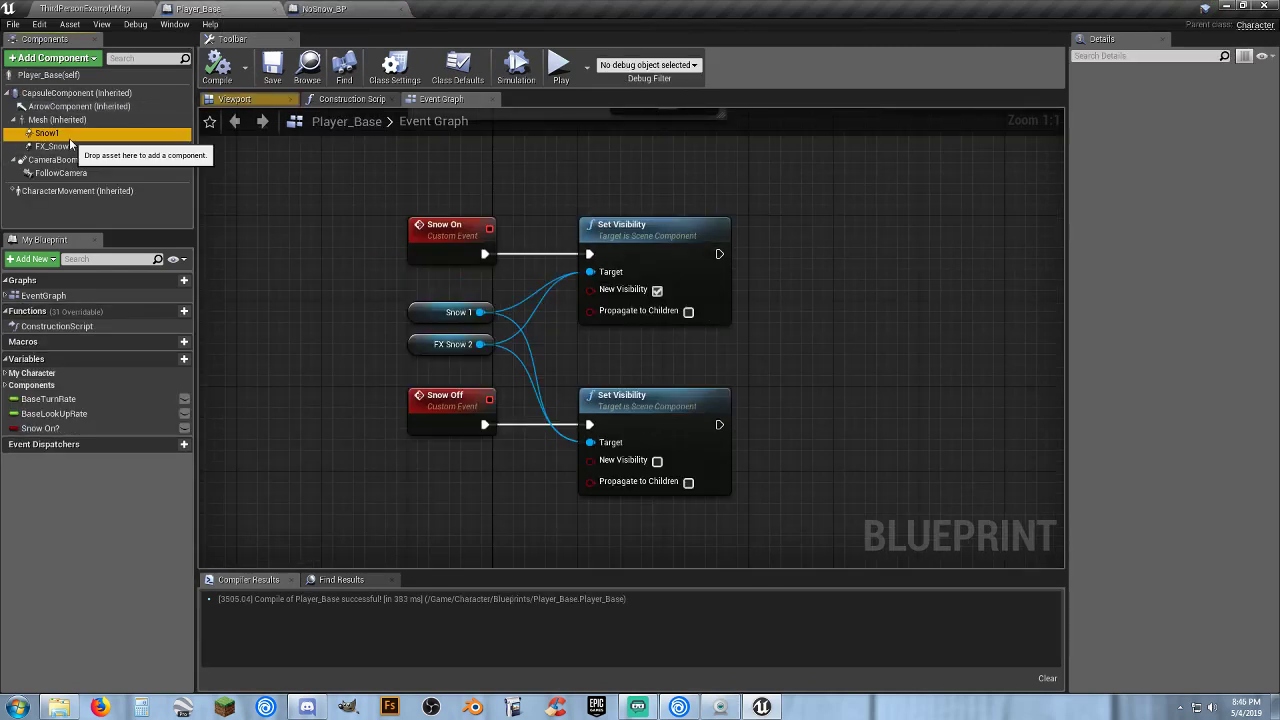
pyautogui.scroll(-12, 1099, 568)
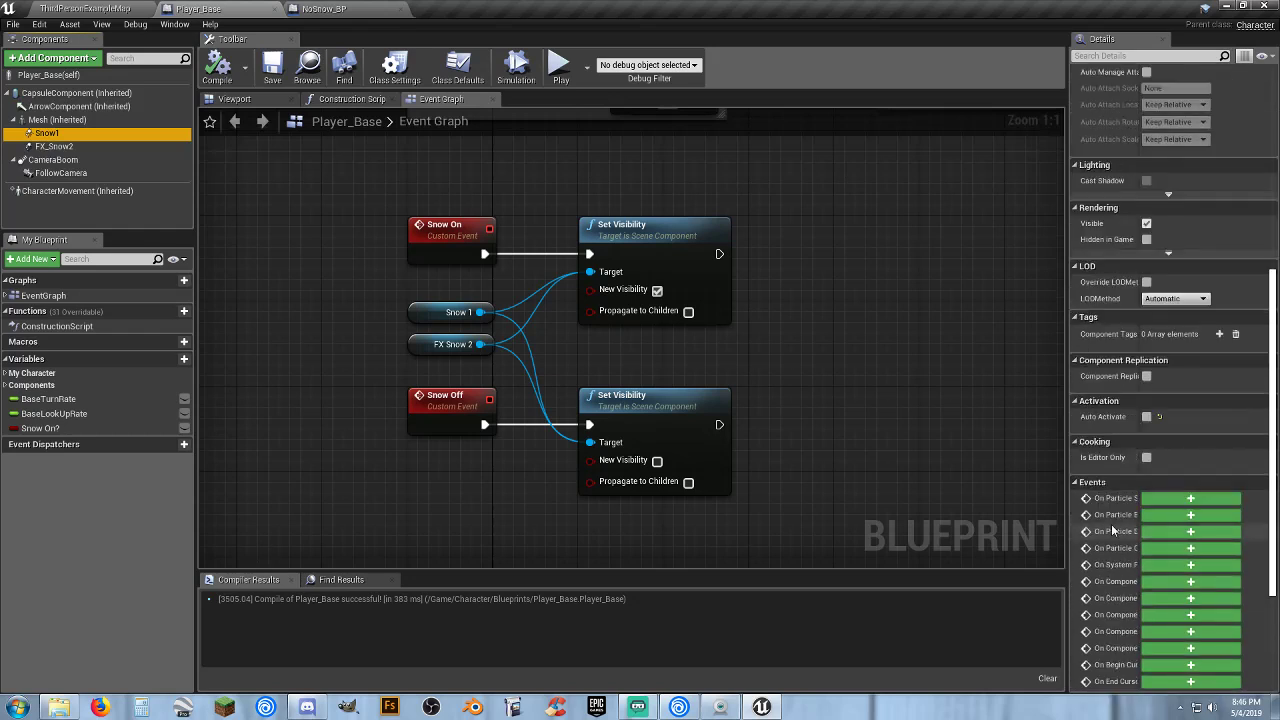
pyautogui.scroll(-3, 1109, 526)
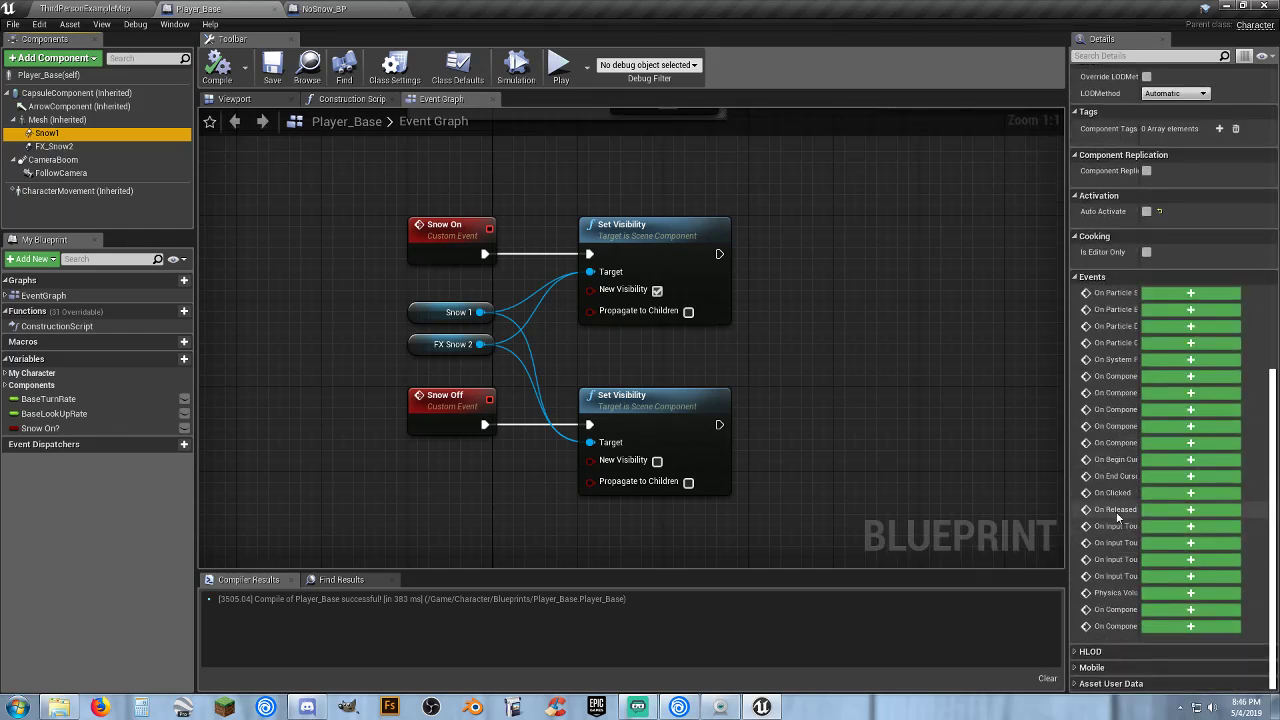
pyautogui.scroll(4, 1116, 510)
pyautogui.scroll(2, 1128, 480)
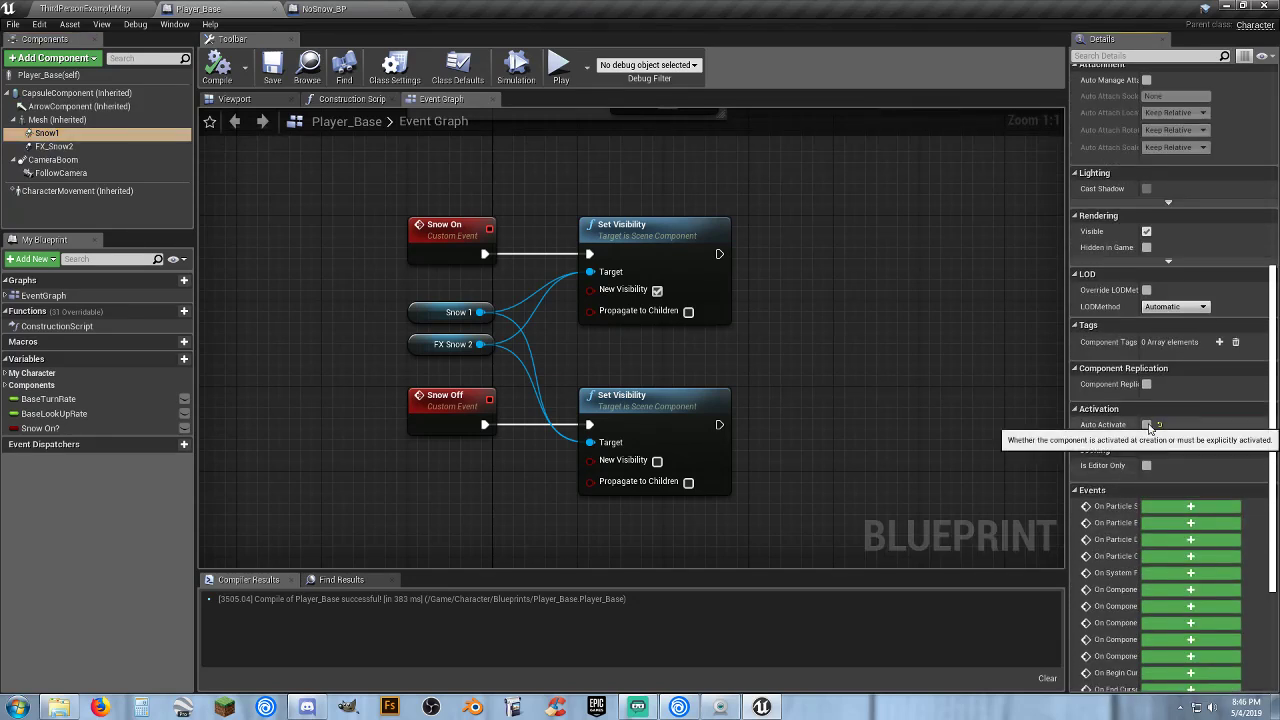
pyautogui.click(55, 146)
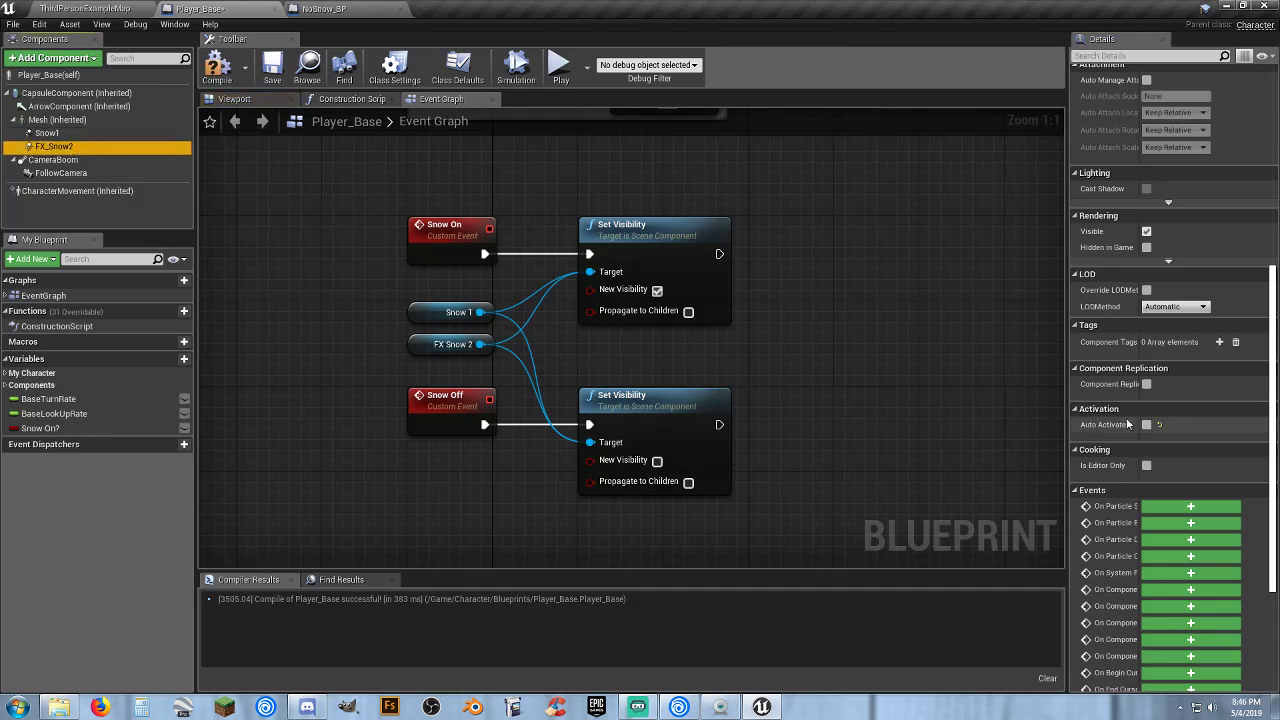
pyautogui.click(1146, 425)
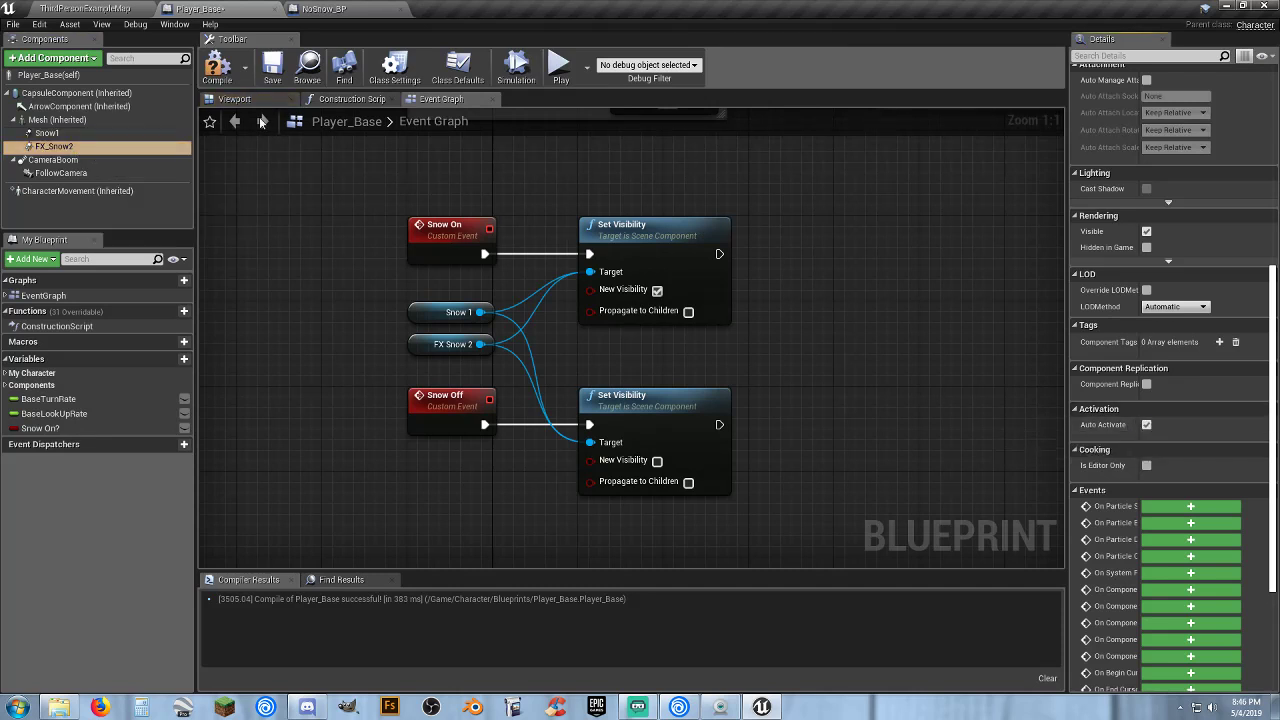
# Play-test the level by running the character into the checkered building, moving around and jumping inside, and end the session.
pyautogui.click(85, 8)
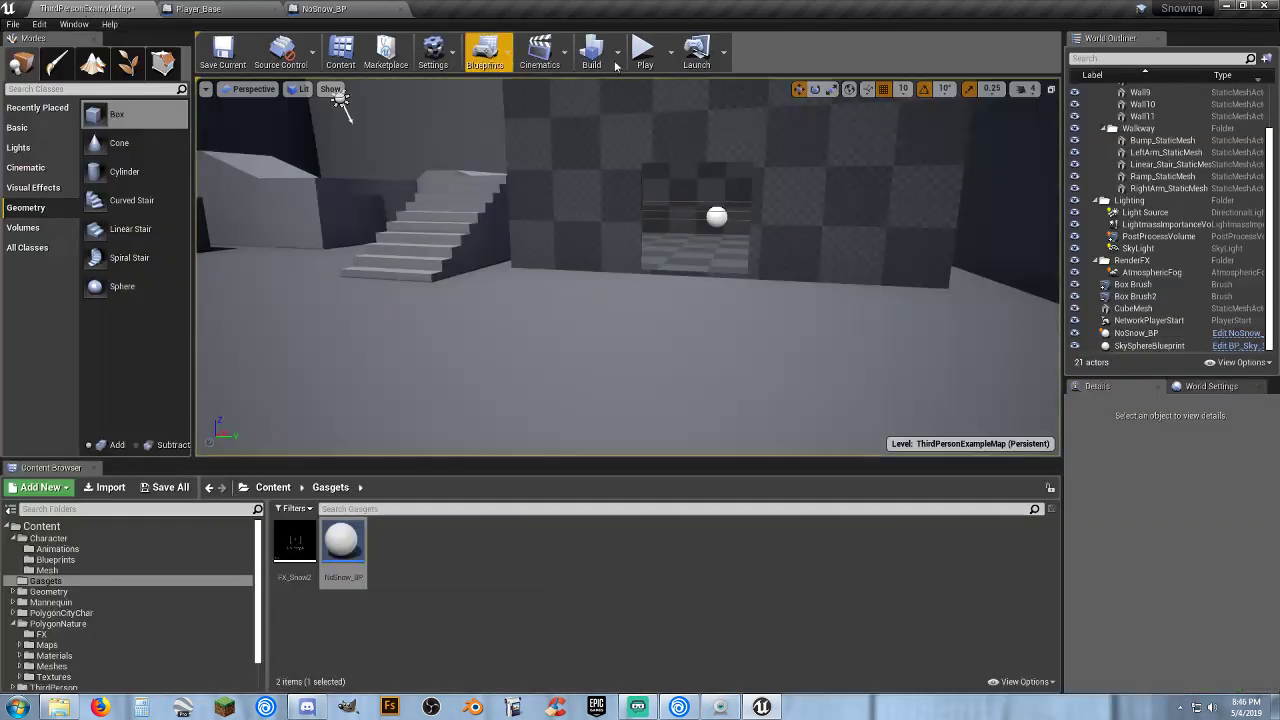
pyautogui.click(643, 52)
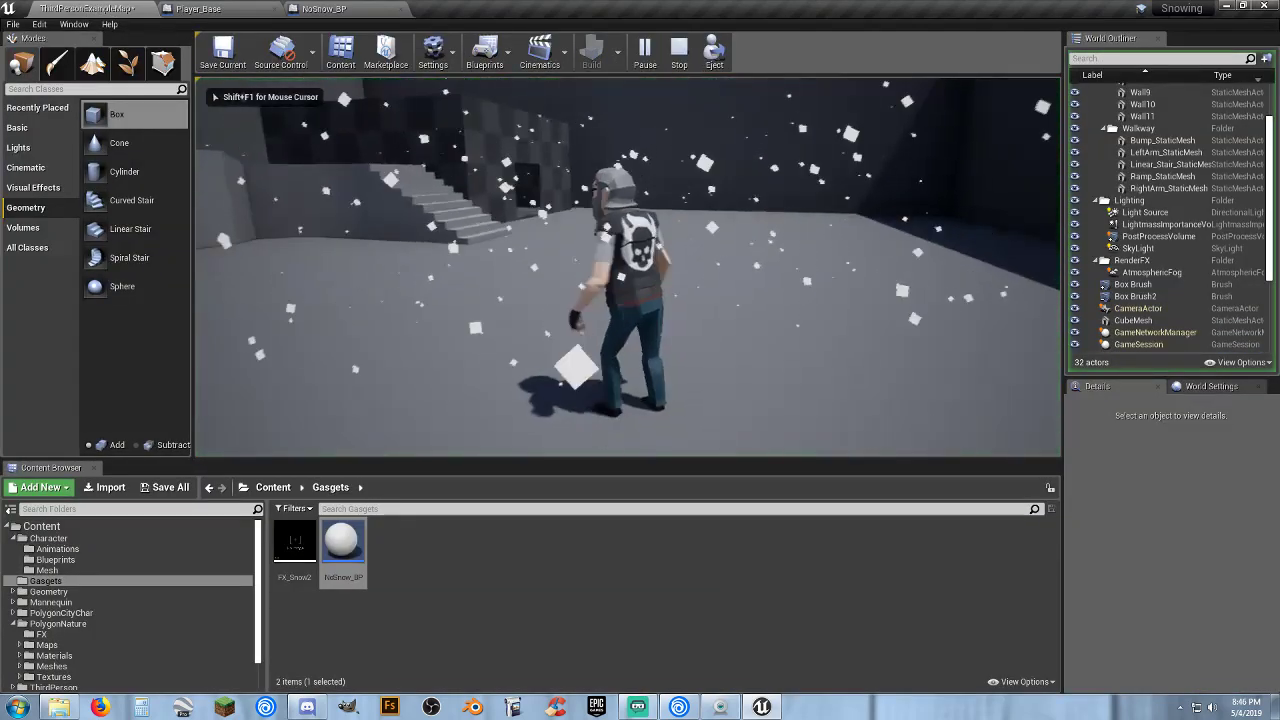
pyautogui.press('w')
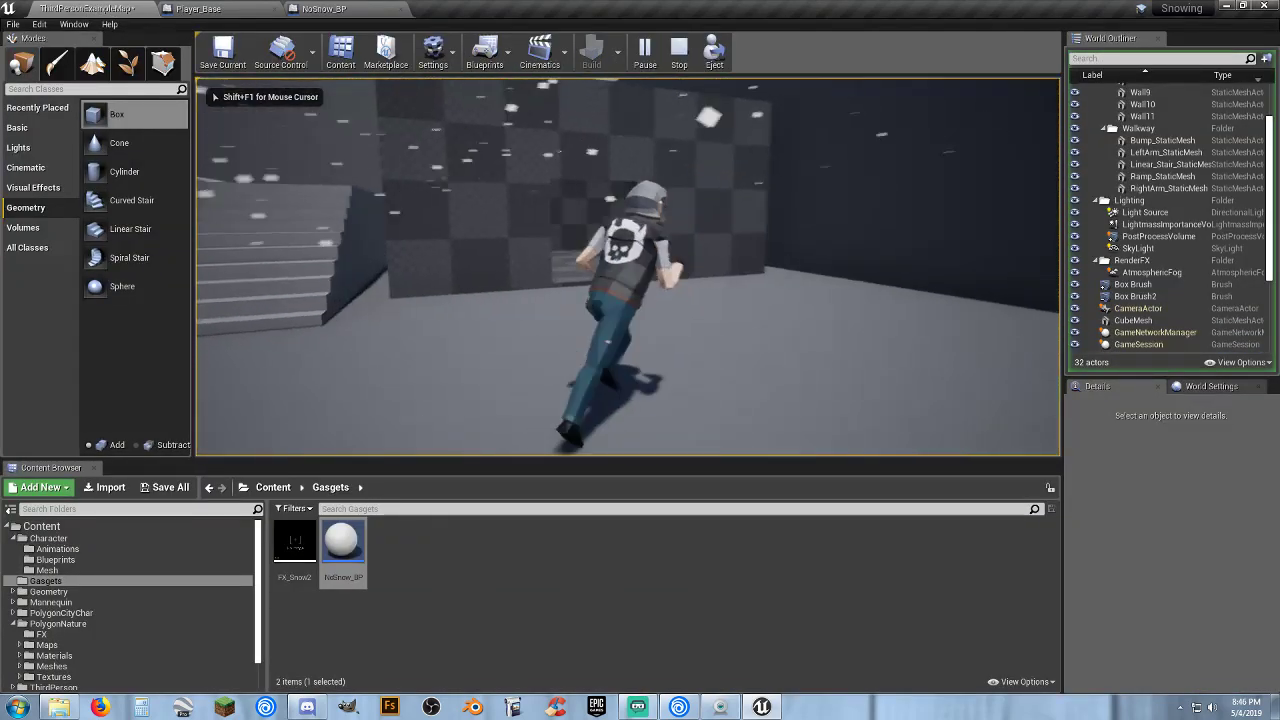
pyautogui.press('w')
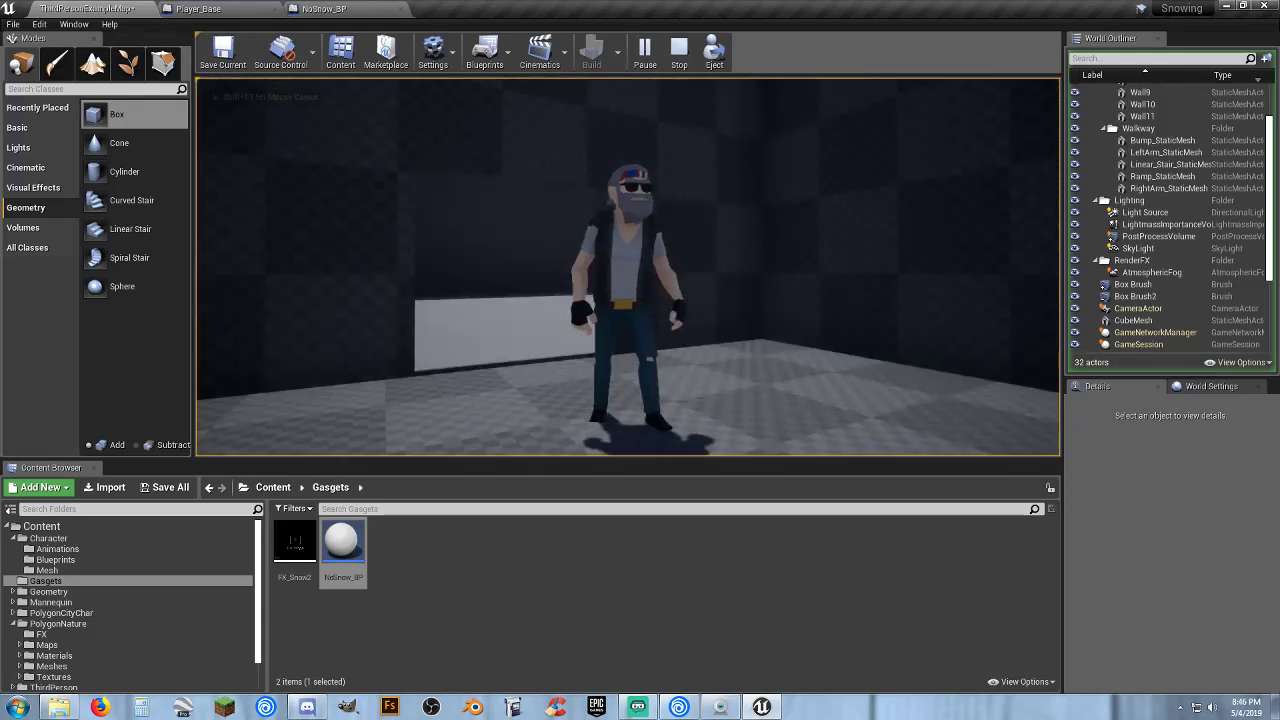
pyautogui.press('s')
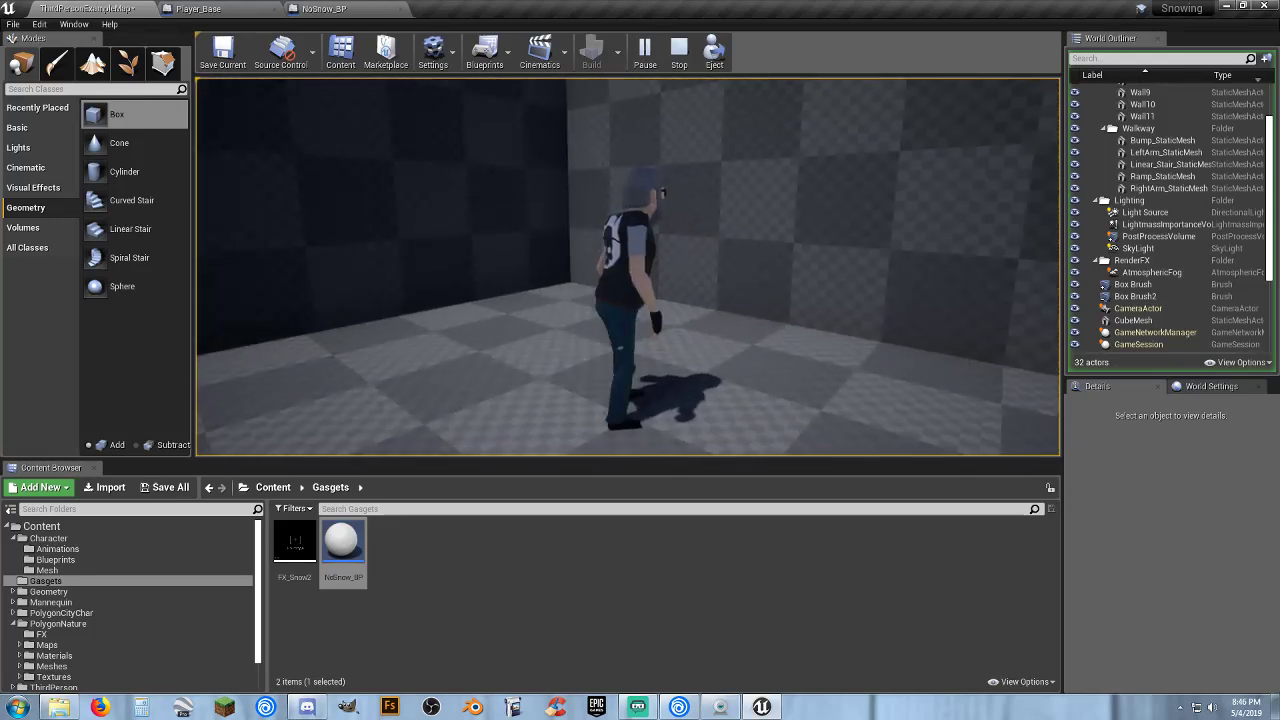
pyautogui.press('s')
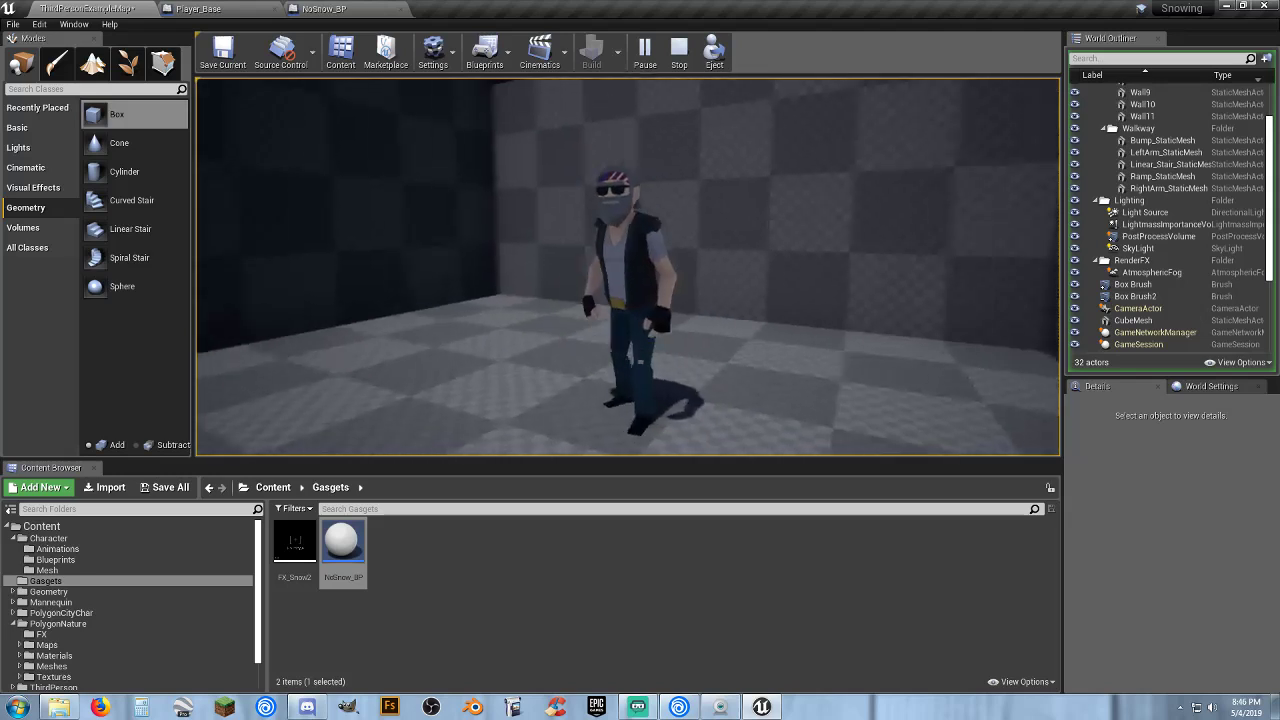
pyautogui.press('d')
pyautogui.press('s')
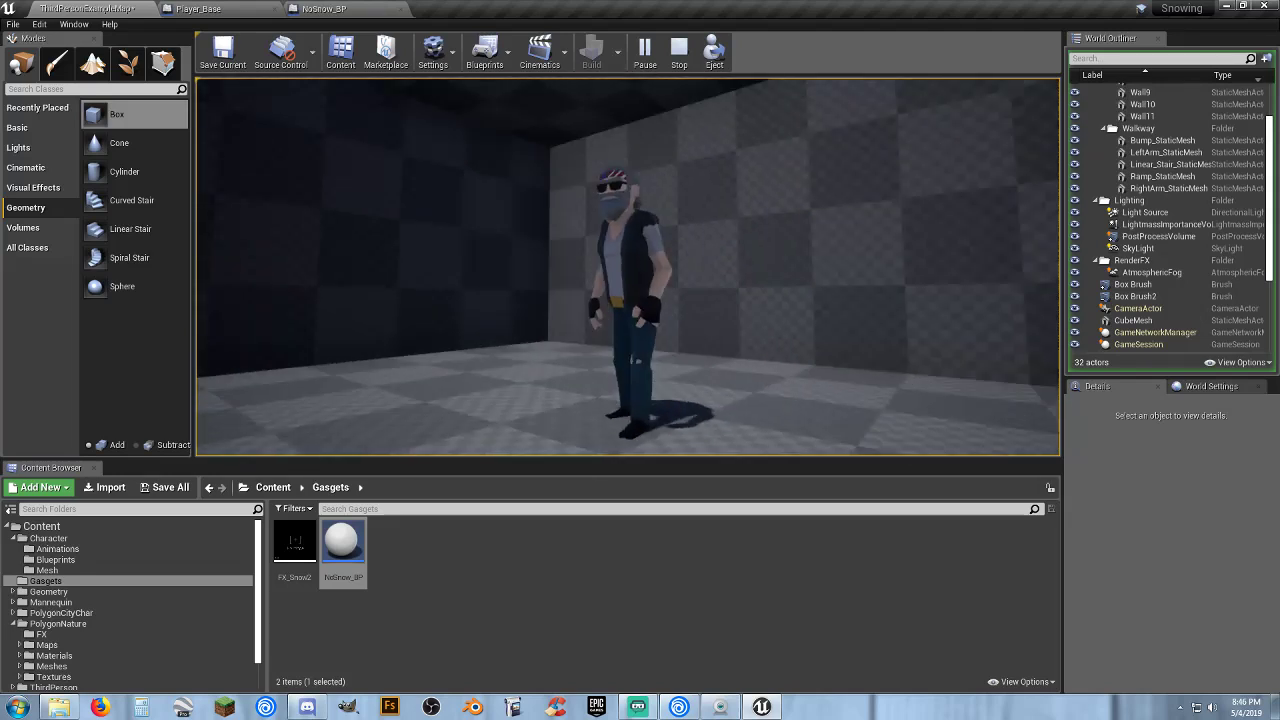
pyautogui.press('space')
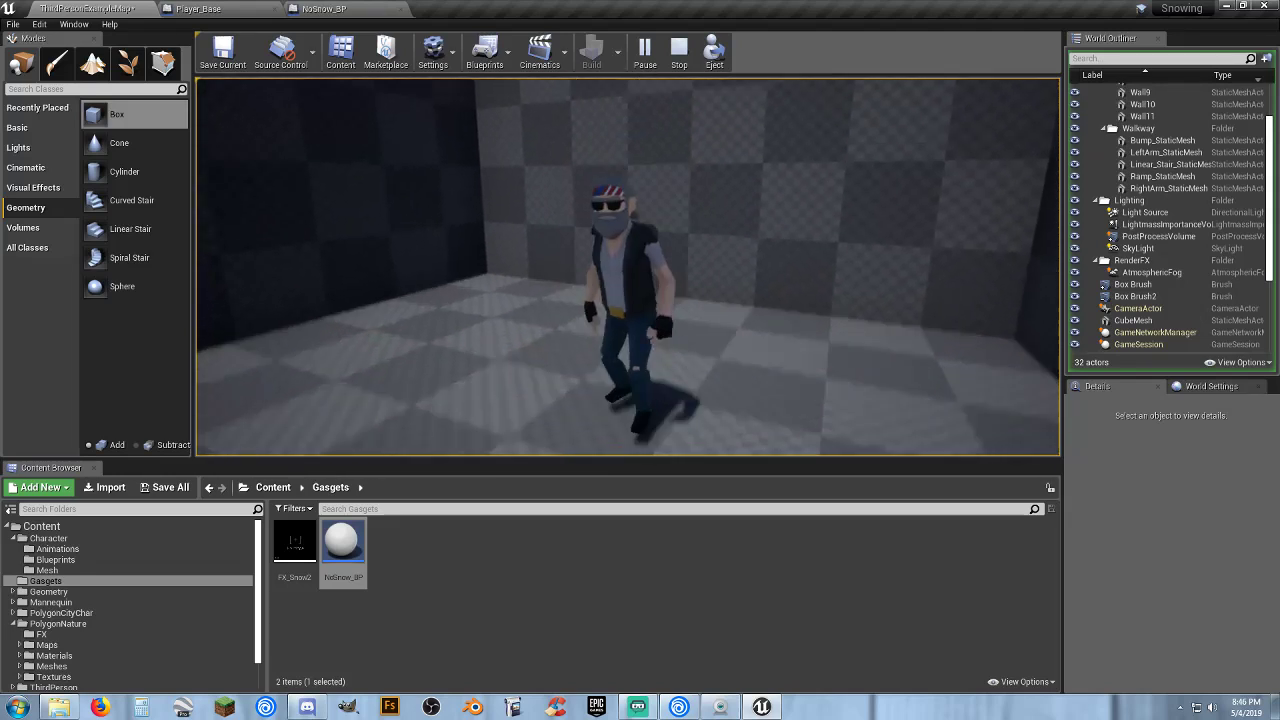
pyautogui.press('Escape')
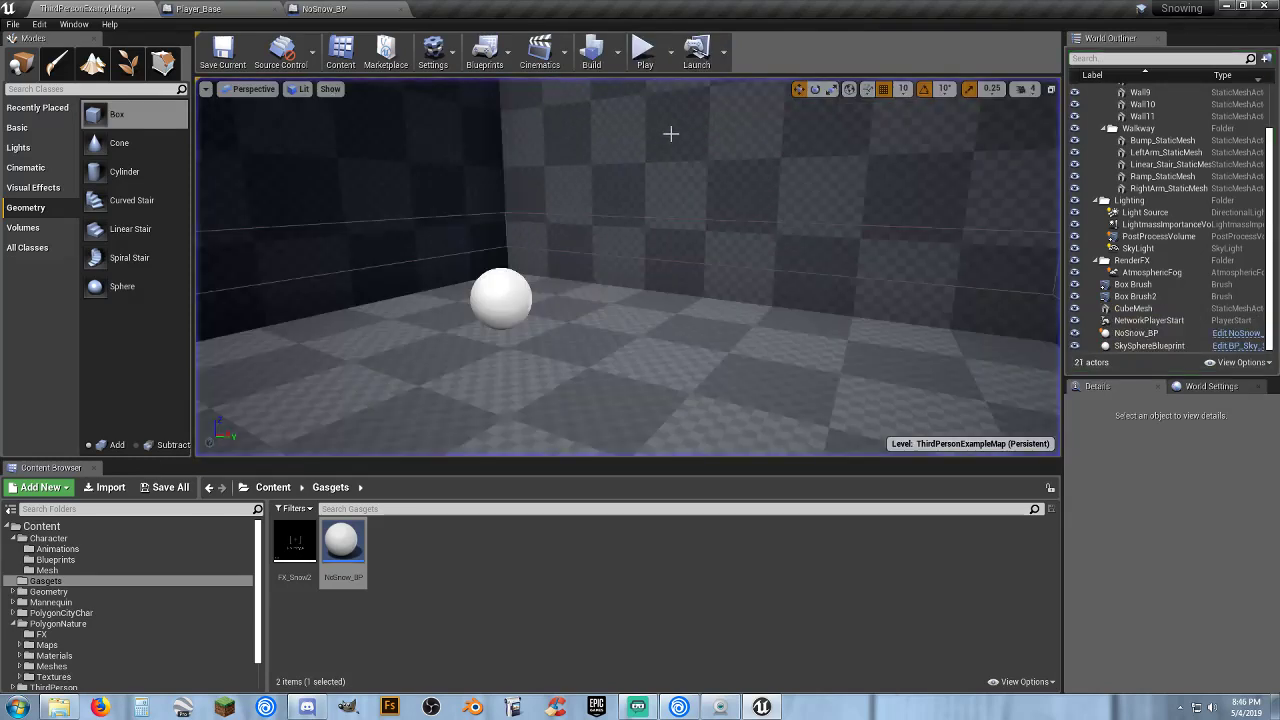
# Scale the NoSnow_BP box in the checkered room to 4.0 in Z.
pyautogui.moveTo(671, 133); pyautogui.dragTo(569, 187, button='right')
pyautogui.press('s')
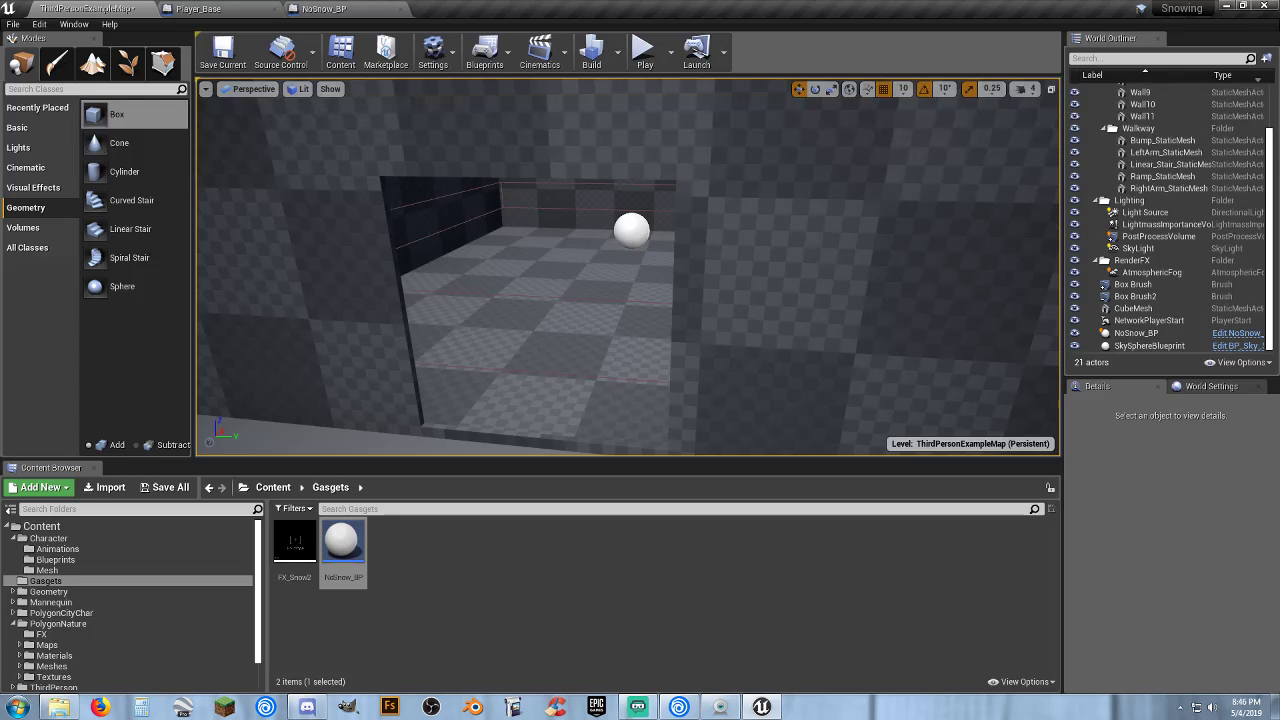
pyautogui.click(634, 234)
pyautogui.click(832, 89)
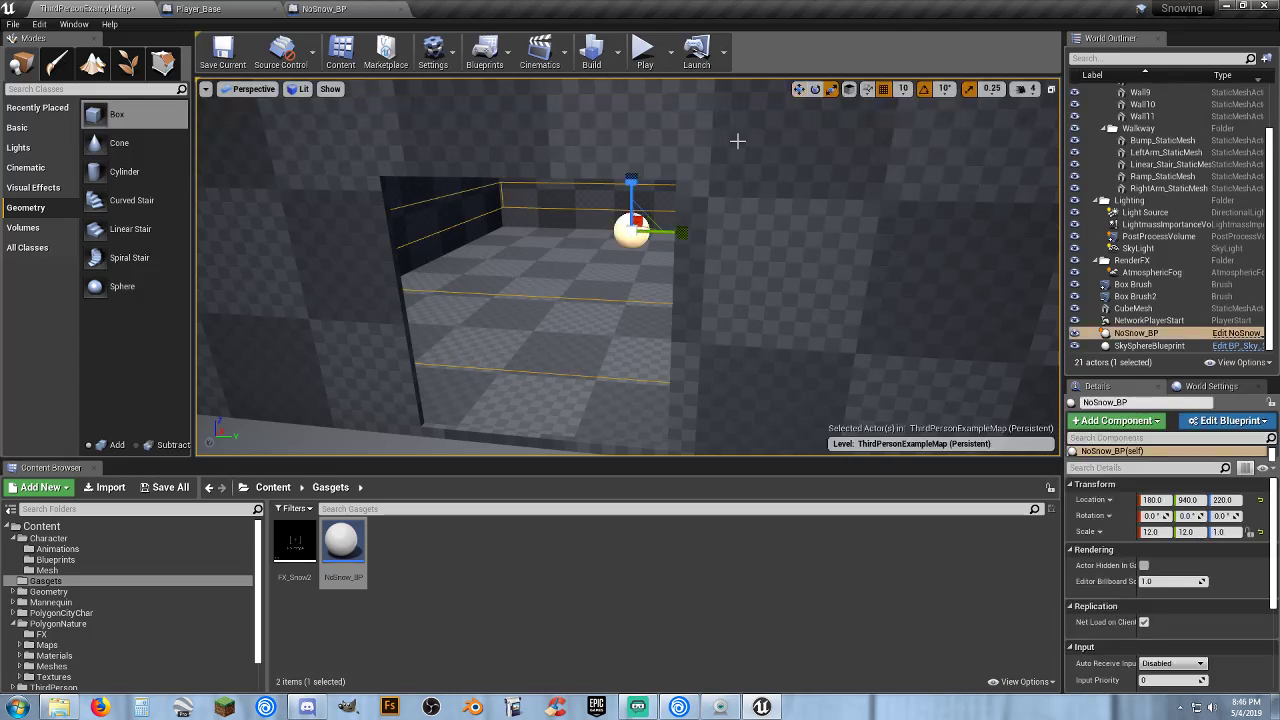
pyautogui.moveTo(631, 182); pyautogui.dragTo(631, 160)
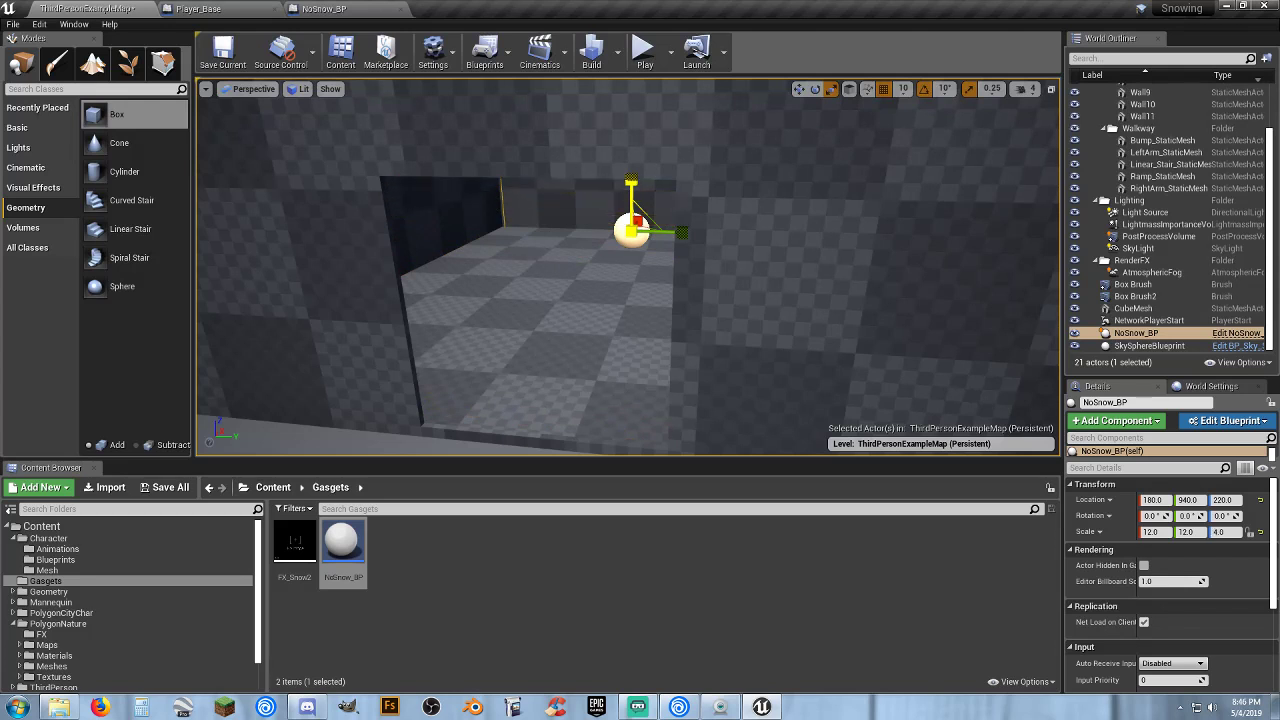
# Raise the NoSnow_BP box inside the room to Z 320.
pyautogui.press('w')
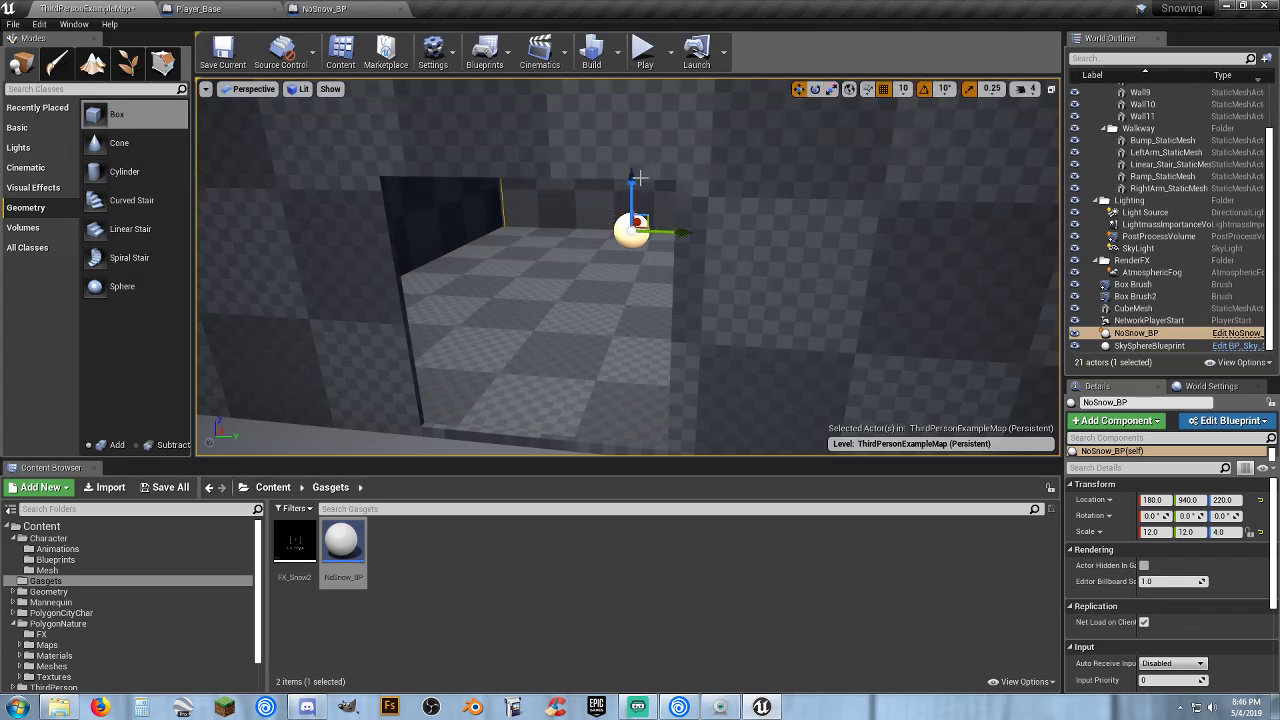
pyautogui.moveTo(638, 178); pyautogui.dragTo(631, 134)
pyautogui.moveTo(620, 147)
pyautogui.mouseDown(button='right')
pyautogui.moveTo(638, 92)
pyautogui.moveTo(638, 112)
pyautogui.moveTo(610, 82)
pyautogui.moveTo(602, 150)
pyautogui.moveTo(616, 92)
pyautogui.moveTo(618, 122)
pyautogui.mouseUp(button='right')
pyautogui.press('s')
pyautogui.press('w')
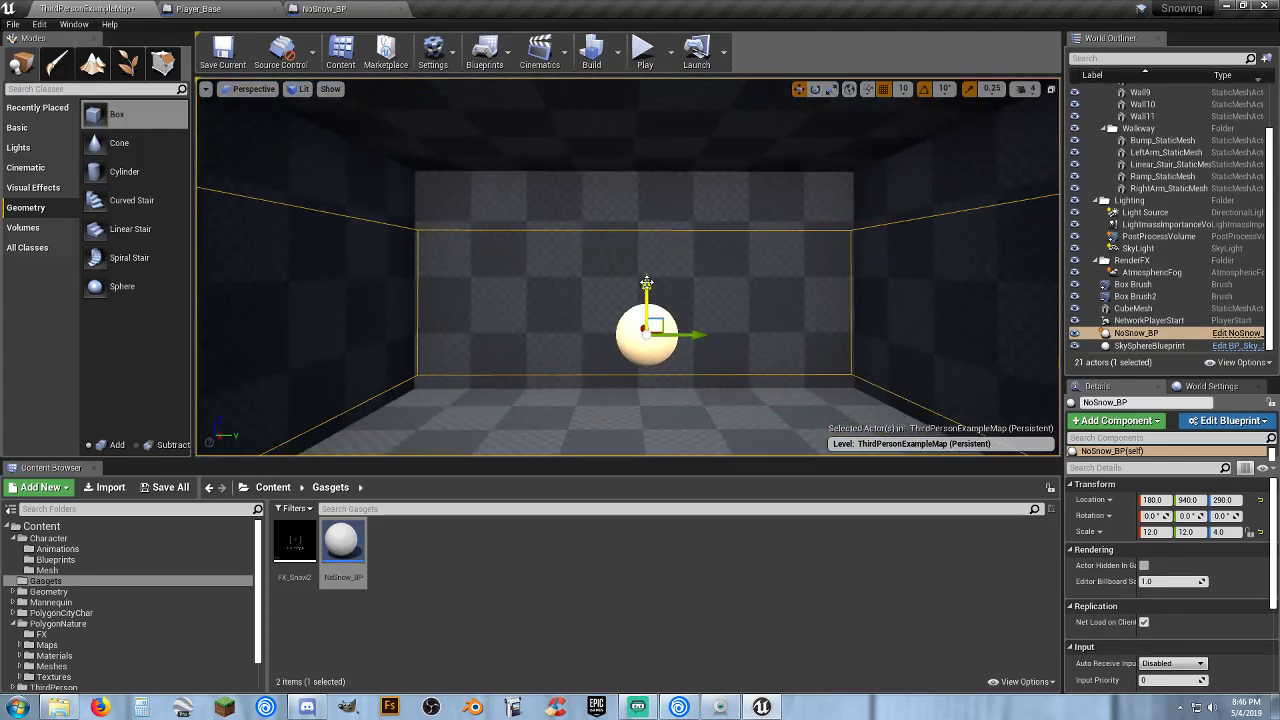
pyautogui.moveTo(647, 284); pyautogui.dragTo(646, 249)
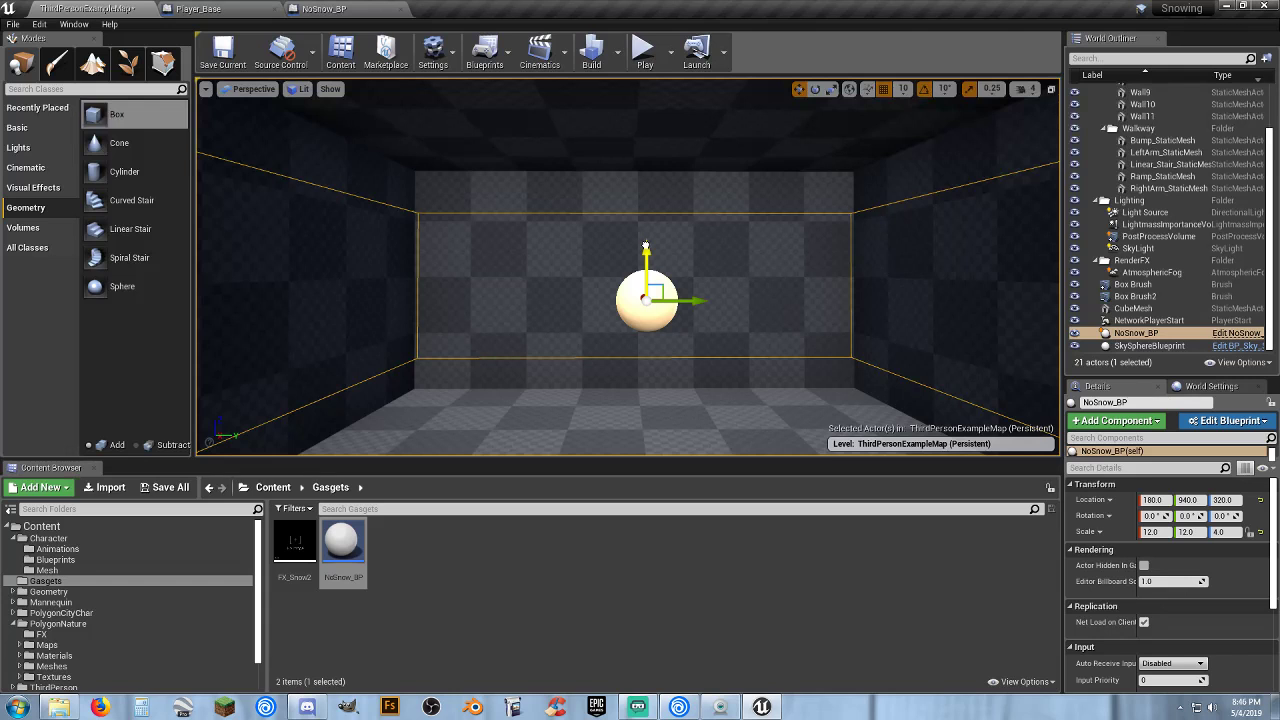
# Stretch the NoSnow_BP box to a Z scale of 5.75 and raise it to Z 330 to fill the room's height.
pyautogui.click(832, 89)
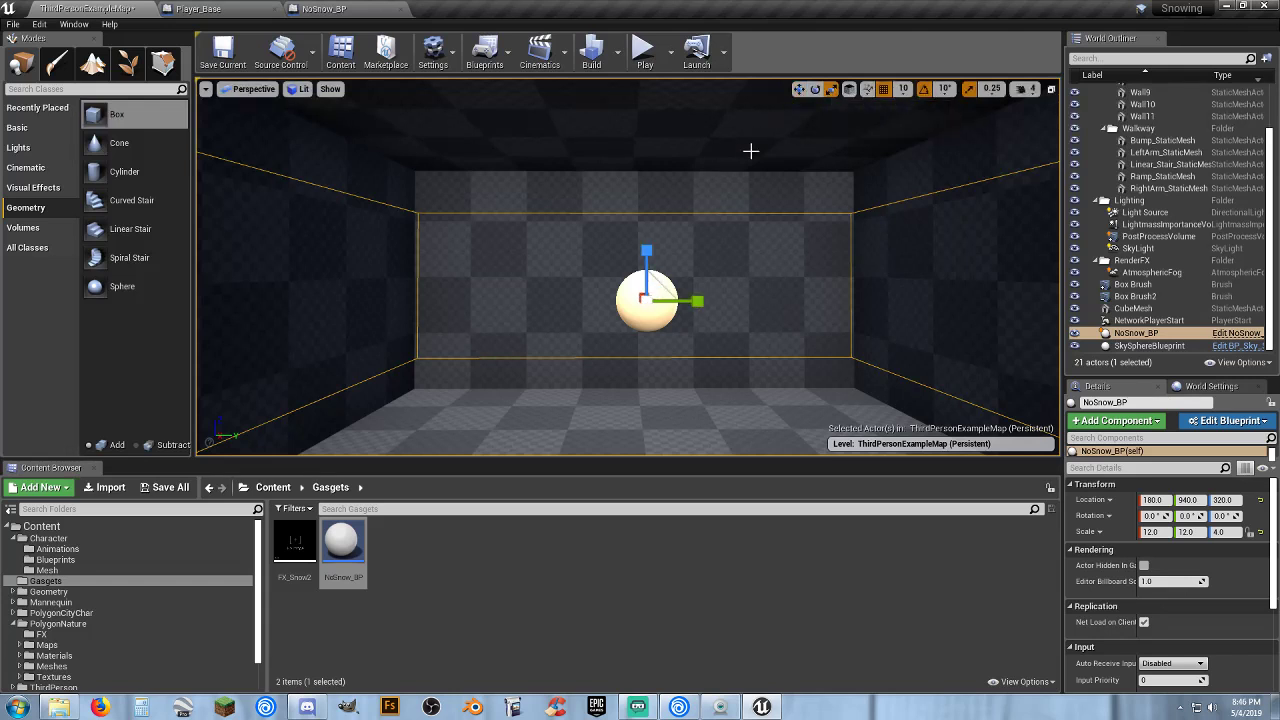
pyautogui.moveTo(650, 250); pyautogui.dragTo(650, 188)
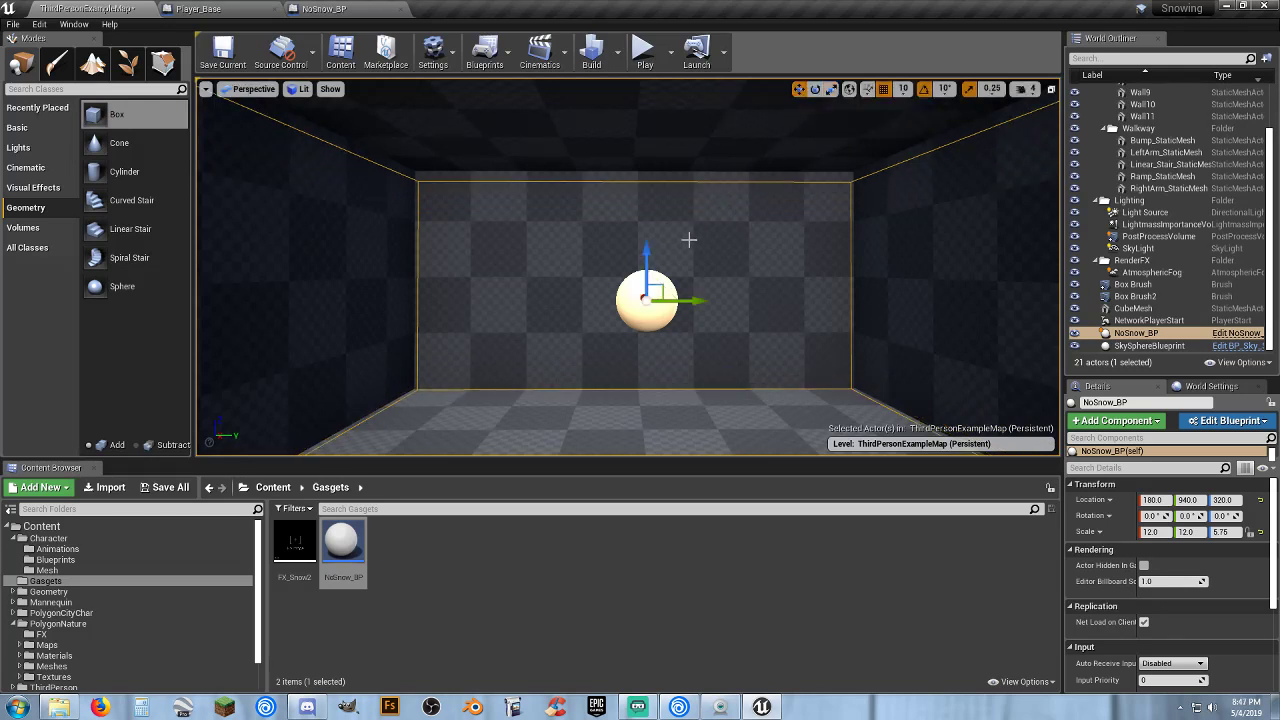
pyautogui.press('w')
pyautogui.moveTo(647, 249); pyautogui.dragTo(648, 243)
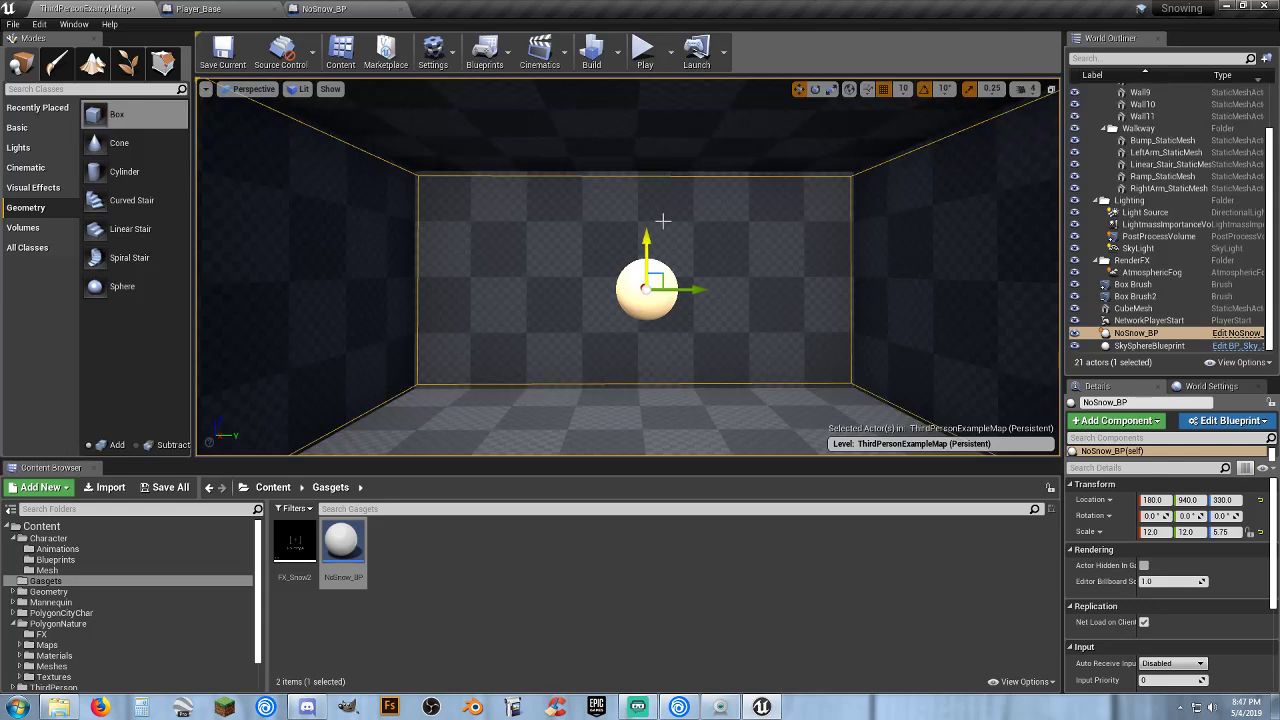
# Start a play-test and run the character into the checkered building and back outside.
pyautogui.click(644, 50)
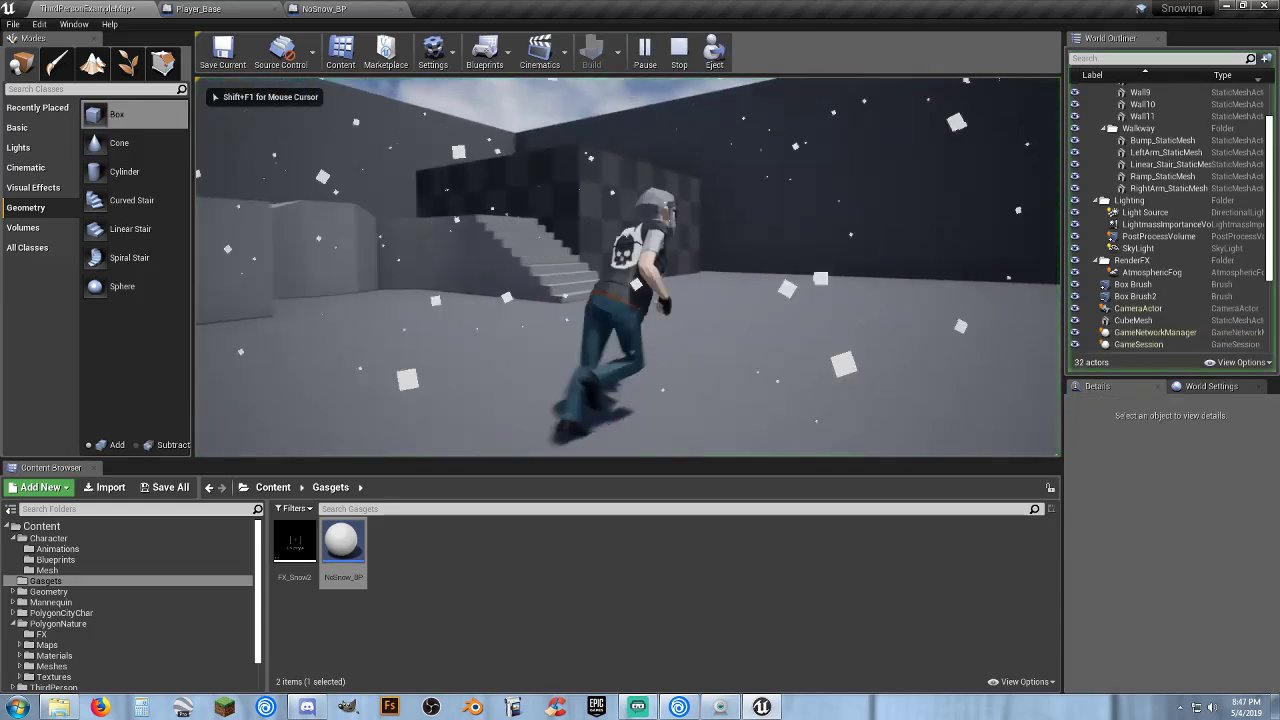
pyautogui.press('w')
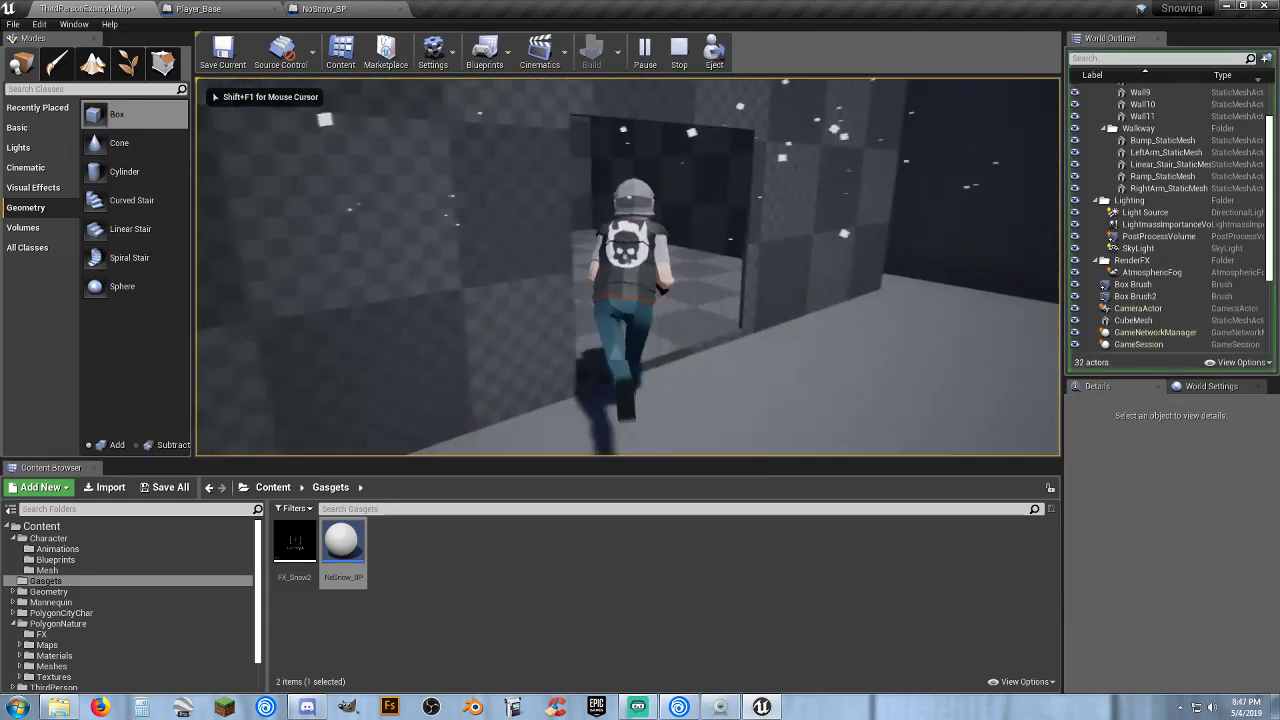
pyautogui.press('w')
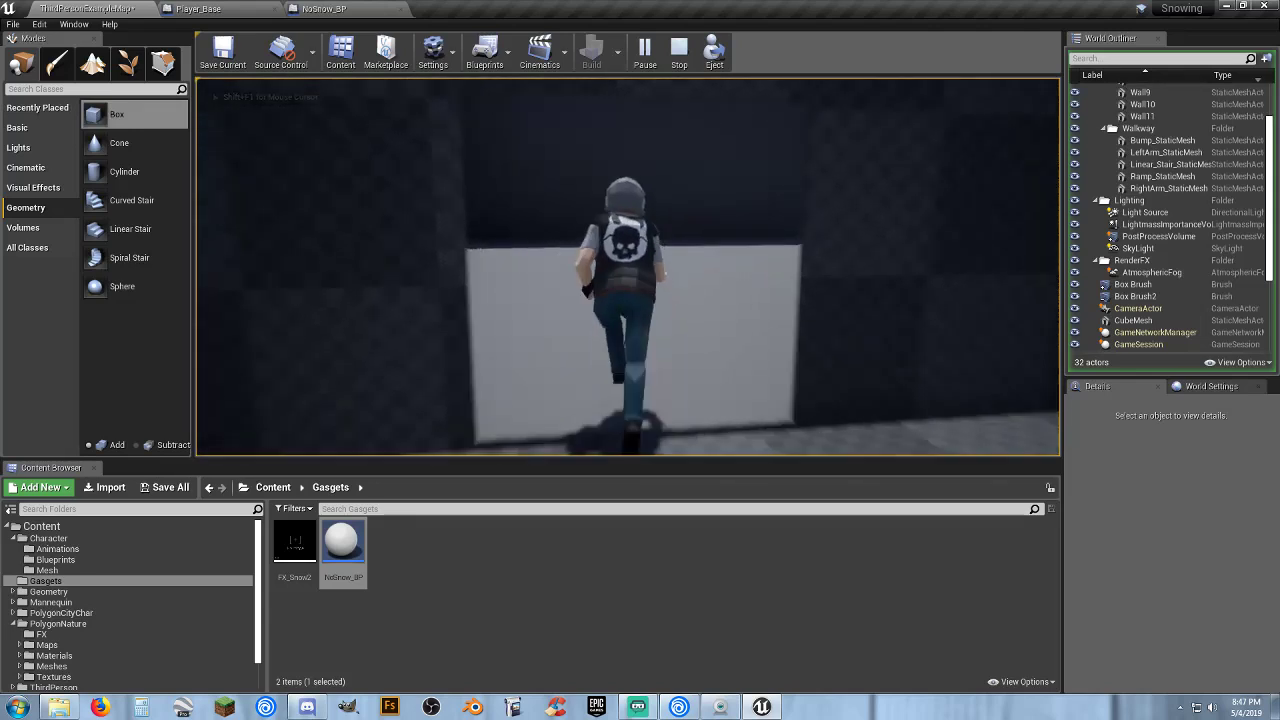
pyautogui.press('w')
pyautogui.press('a')
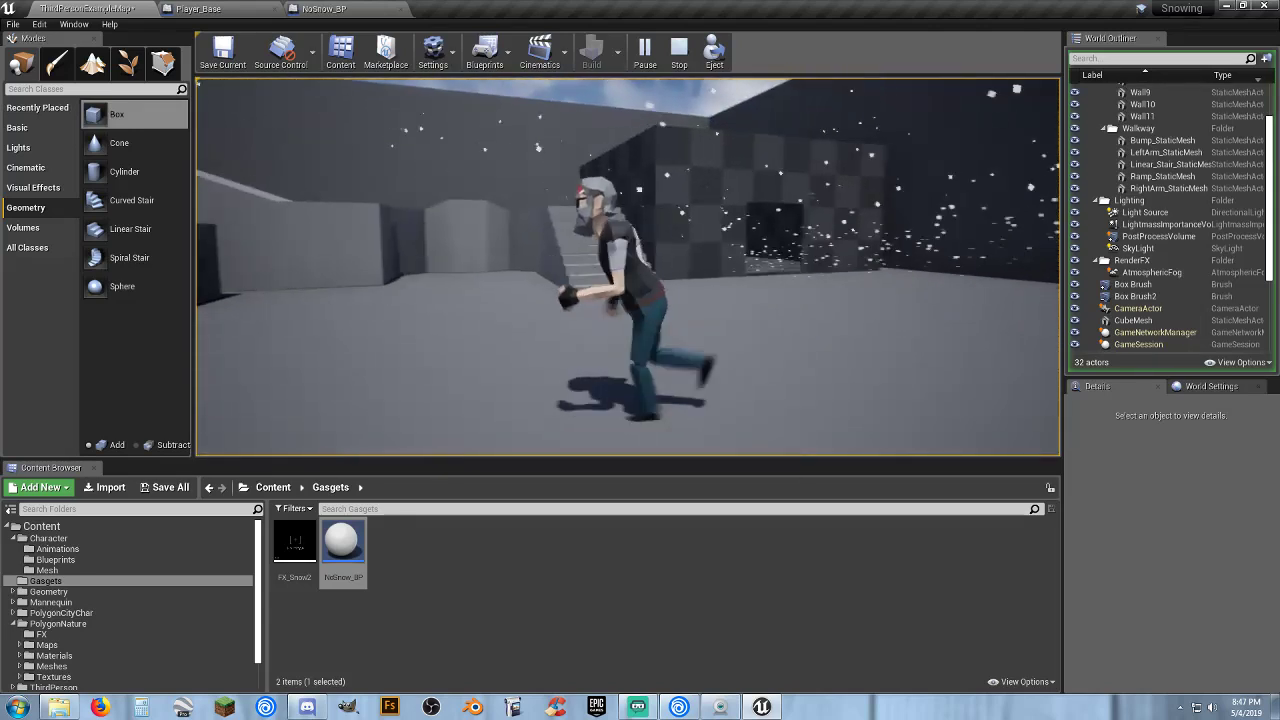
# Run the character up the stairs and along the raised walkway beside the building to check the snow there.
pyautogui.press('w')
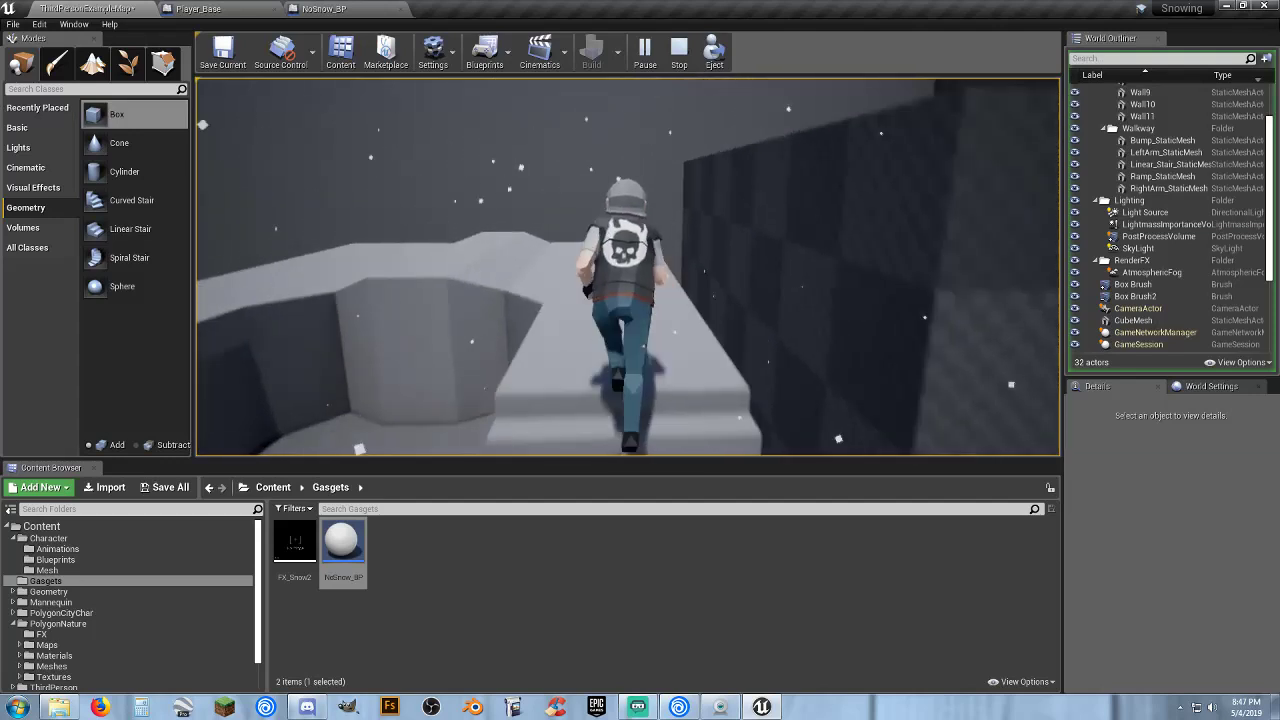
pyautogui.press('d')
pyautogui.press('w')
pyautogui.press('a')
pyautogui.press('w')
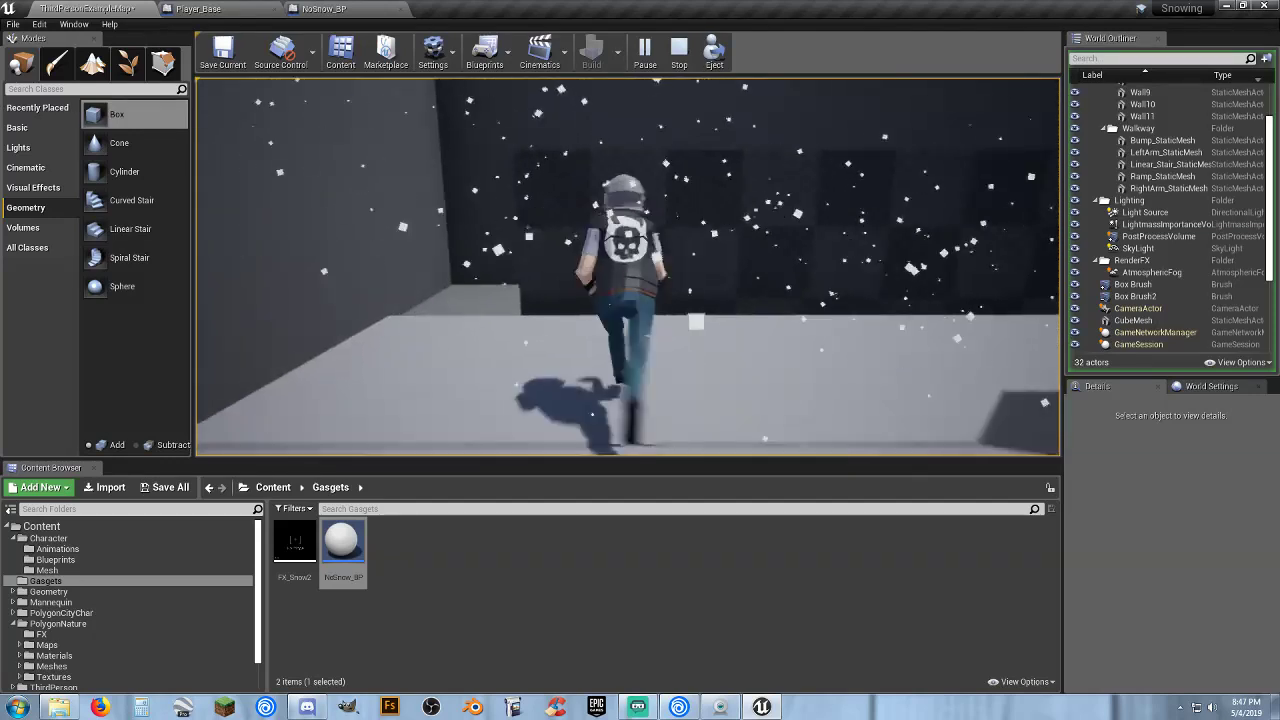
# Run the character back into the checkered building and jump inside it to check the snow there.
pyautogui.press('w')
pyautogui.press('s')
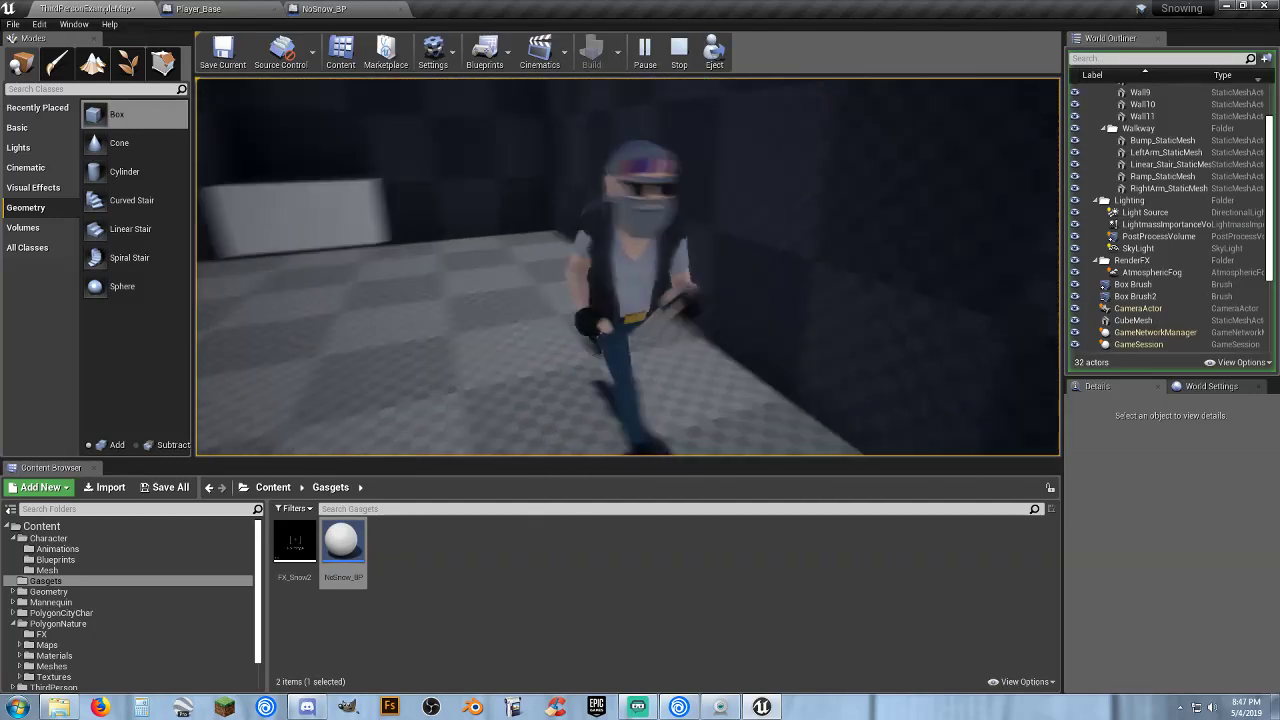
pyautogui.press('w')
pyautogui.press('space')
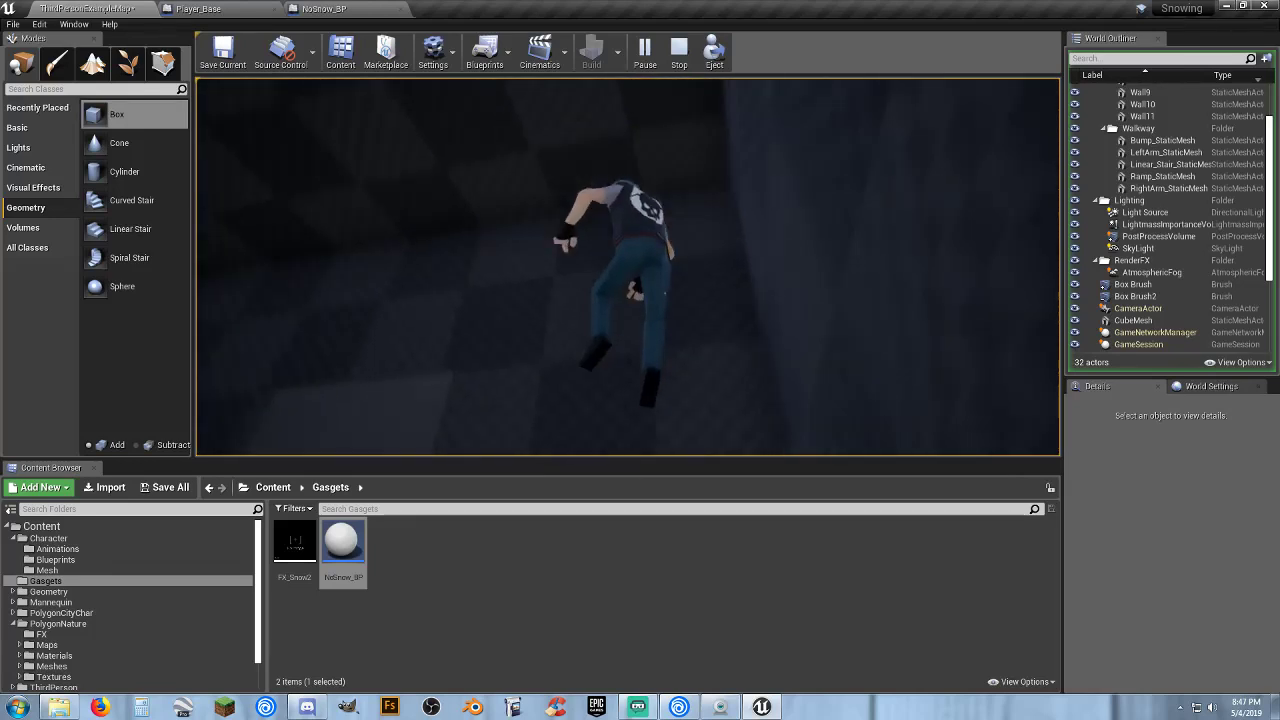
pyautogui.press('w')
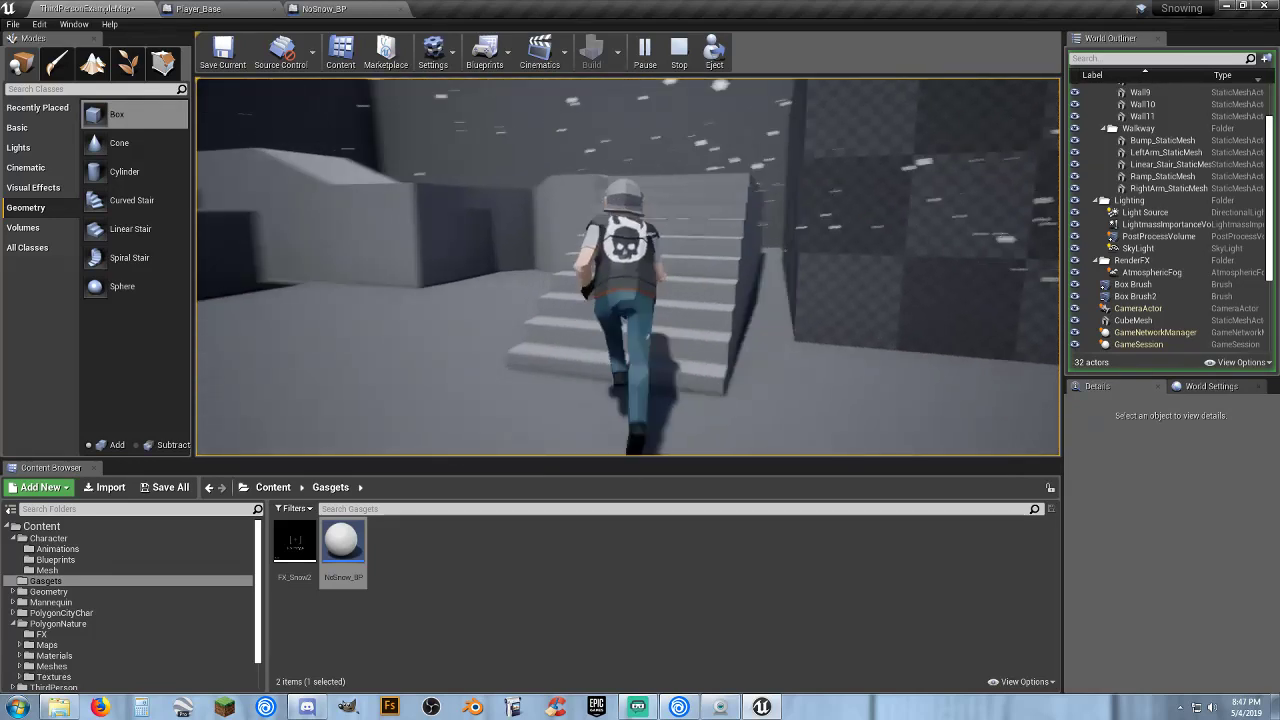
# Run the character up the stairs and walkway onto the building's roof and across it to check the snow.
pyautogui.press('w')
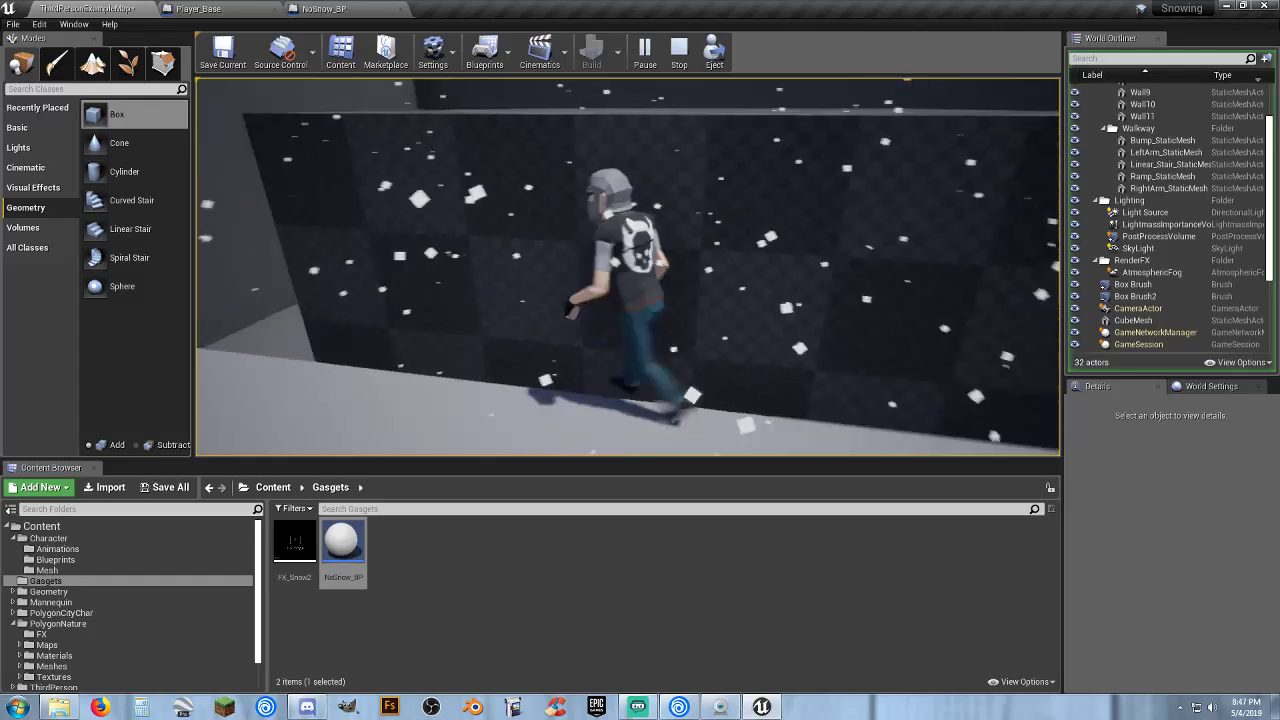
pyautogui.press('w')
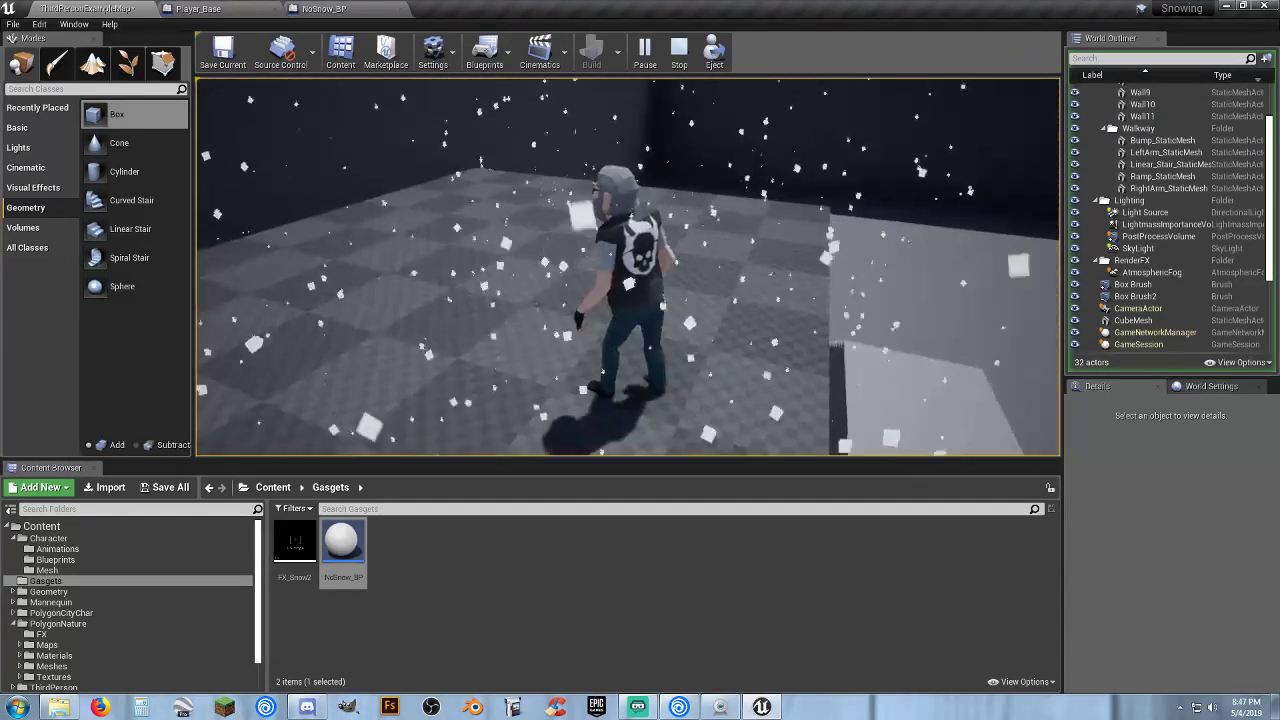
pyautogui.press('w')
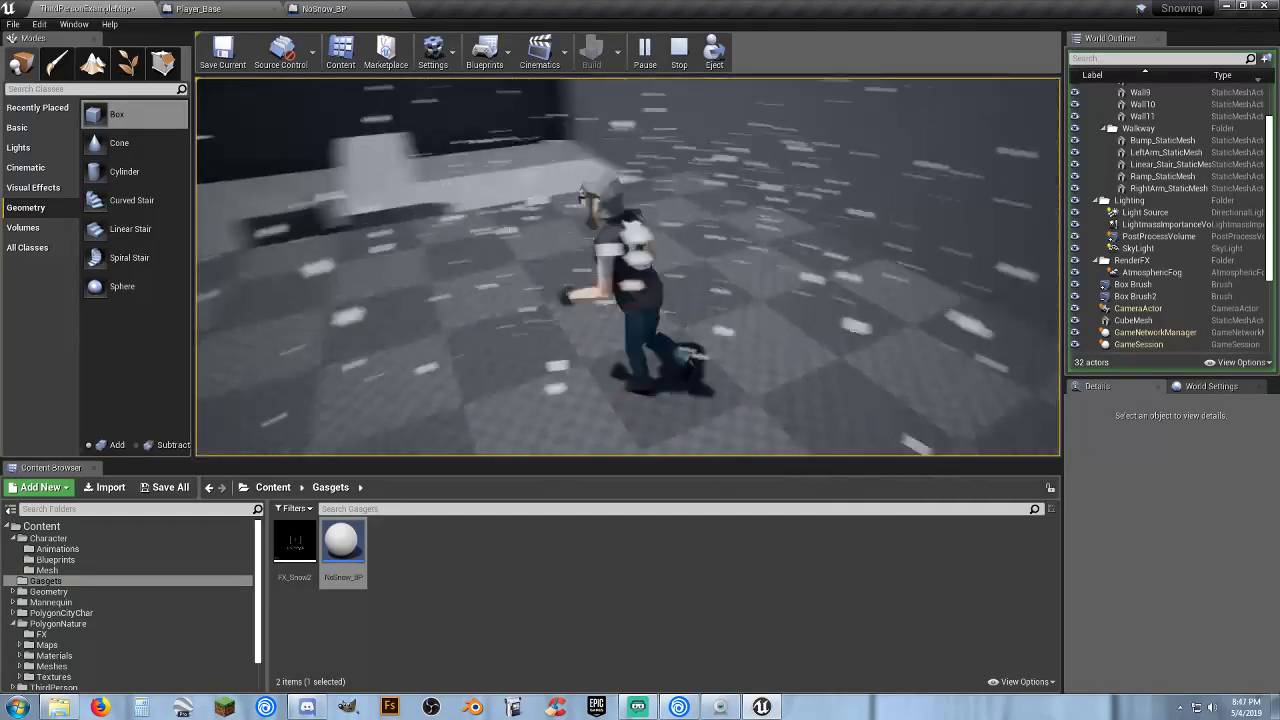
pyautogui.press('w')
pyautogui.press('a')
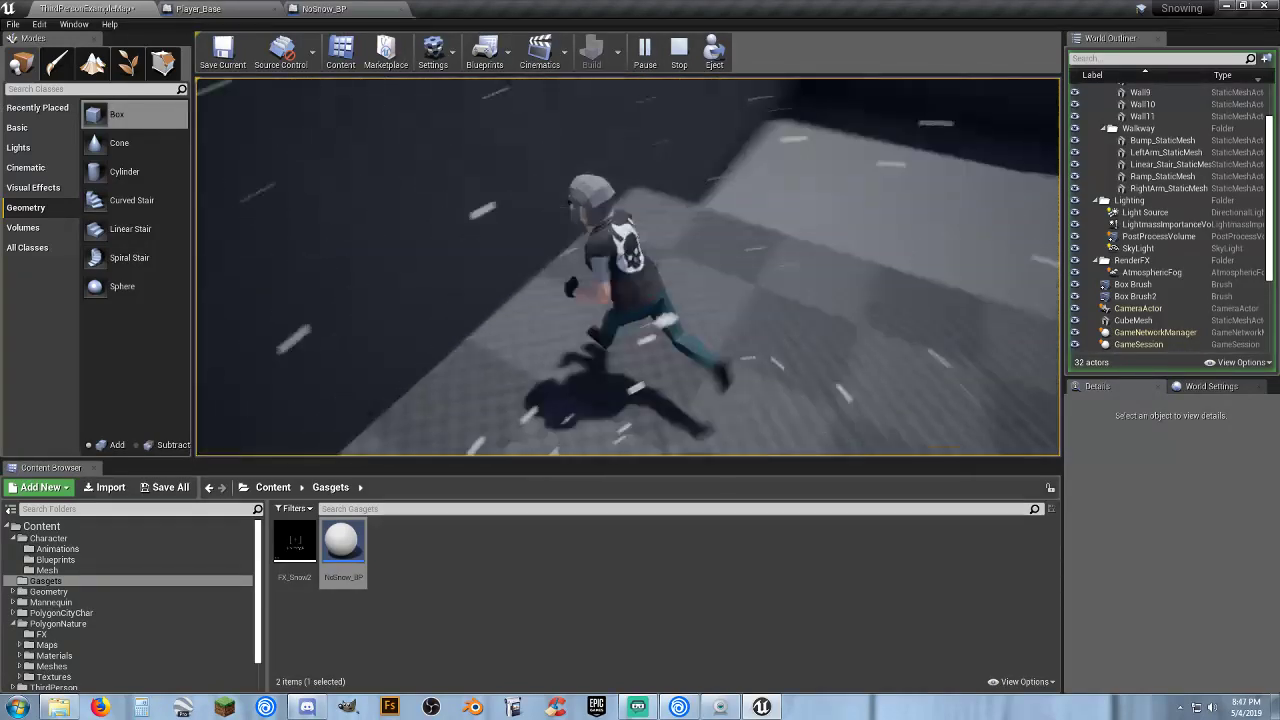
pyautogui.press('w')
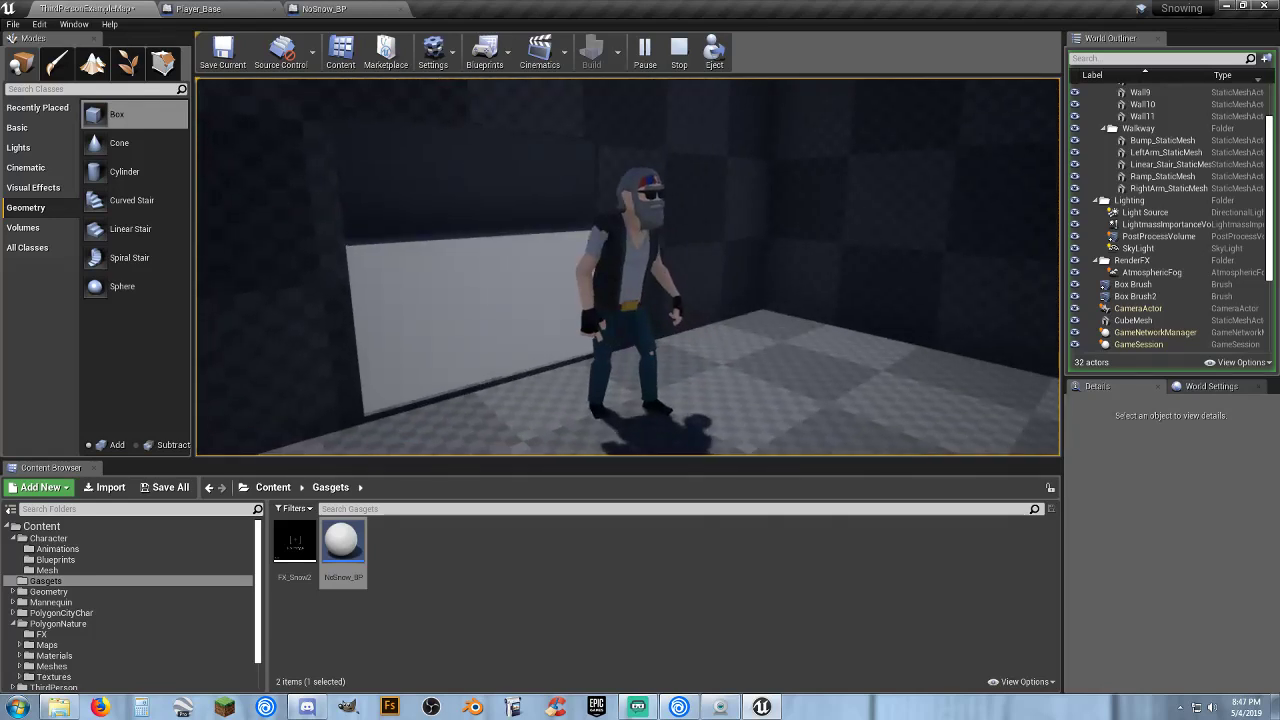
# Run the character out of the building and along the raised walkway to check that the snow switches back on.
pyautogui.press('a')
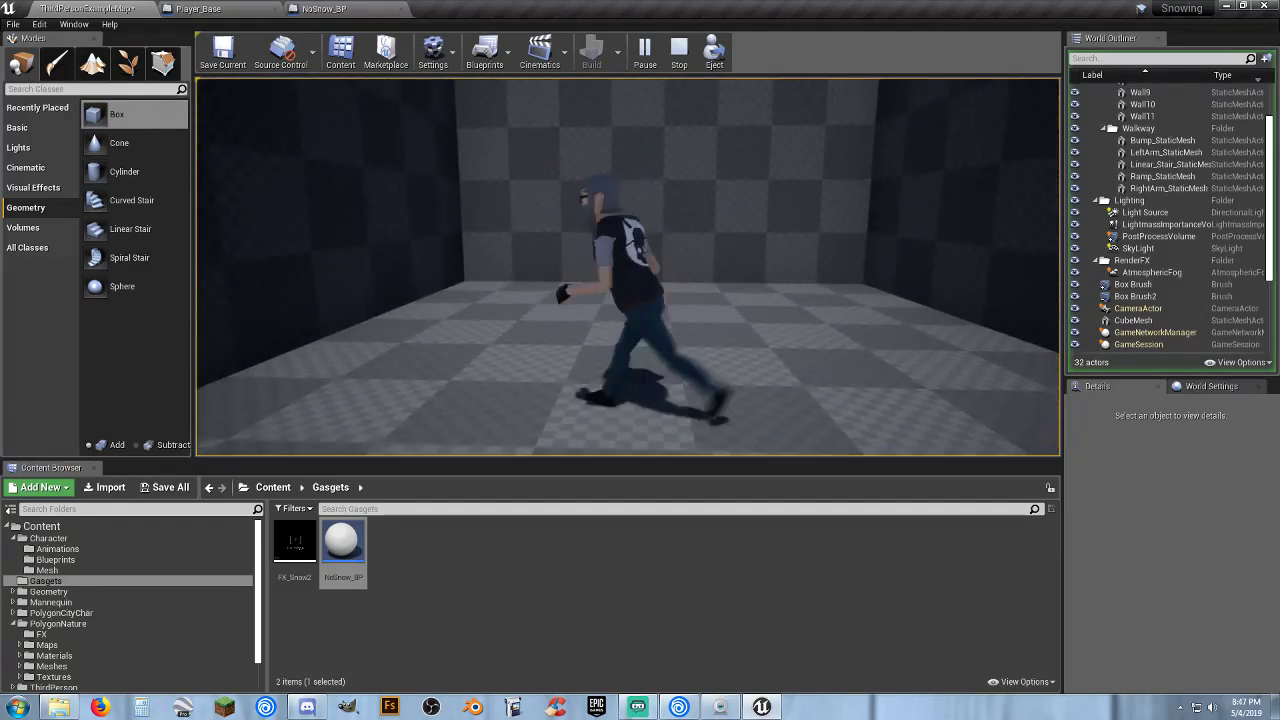
pyautogui.press('s')
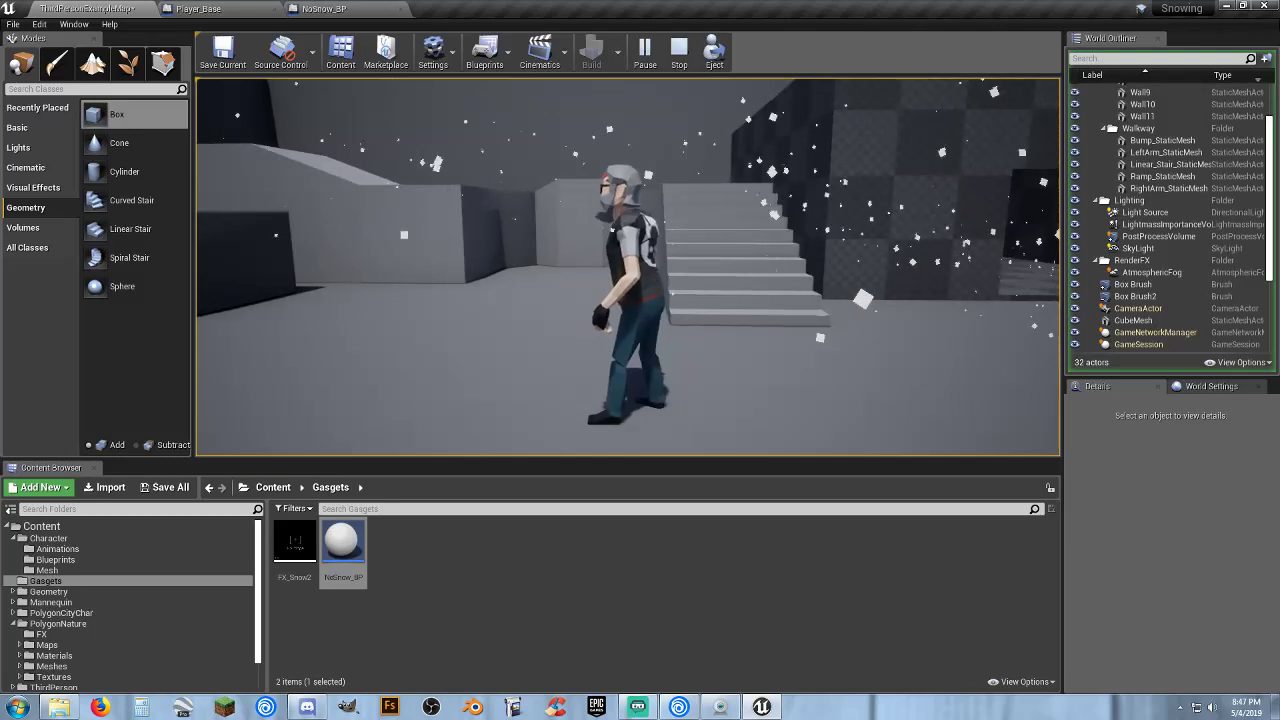
pyautogui.press('w')
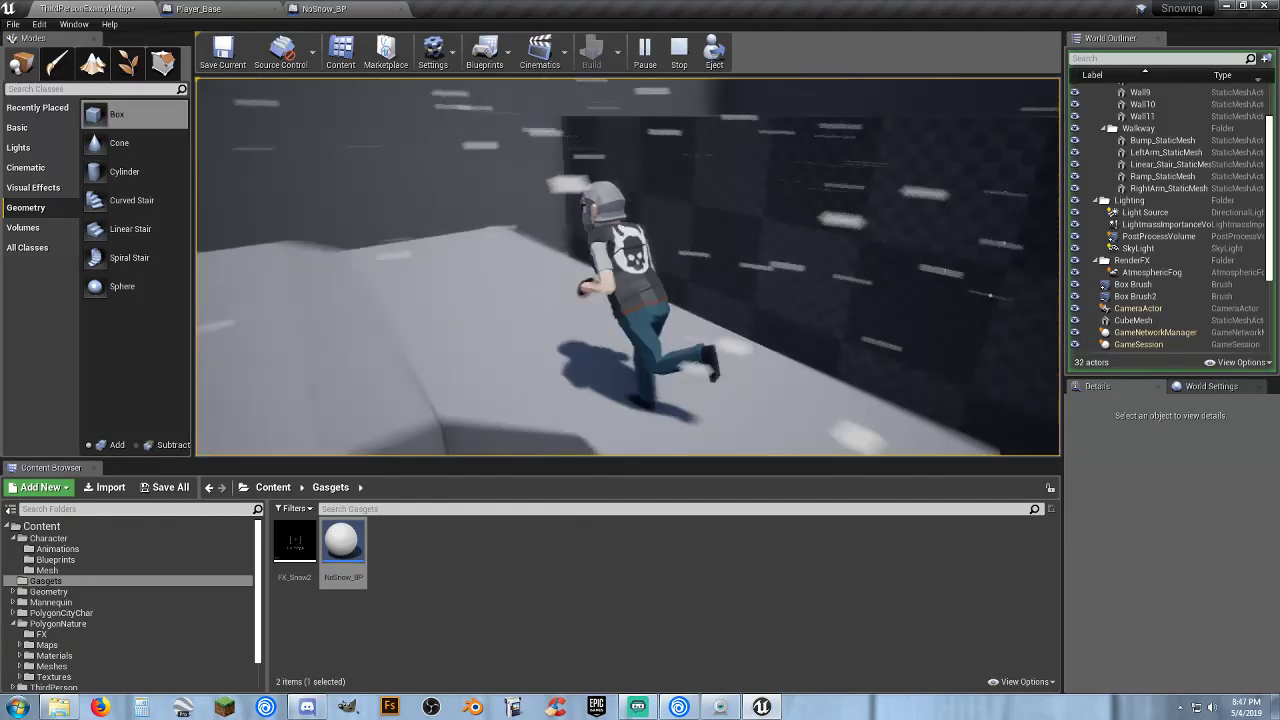
pyautogui.press('space')
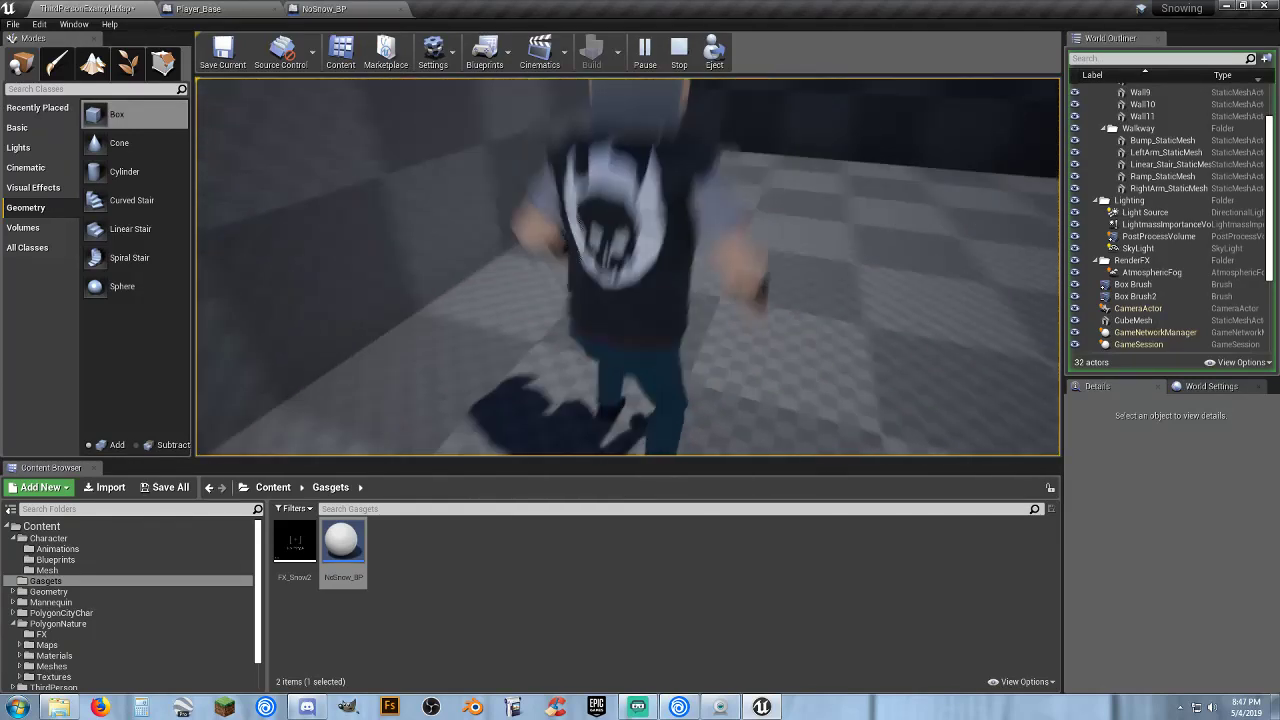
# Run and jump the character around inside the building to check the snow near the ceiling.
pyautogui.press('w')
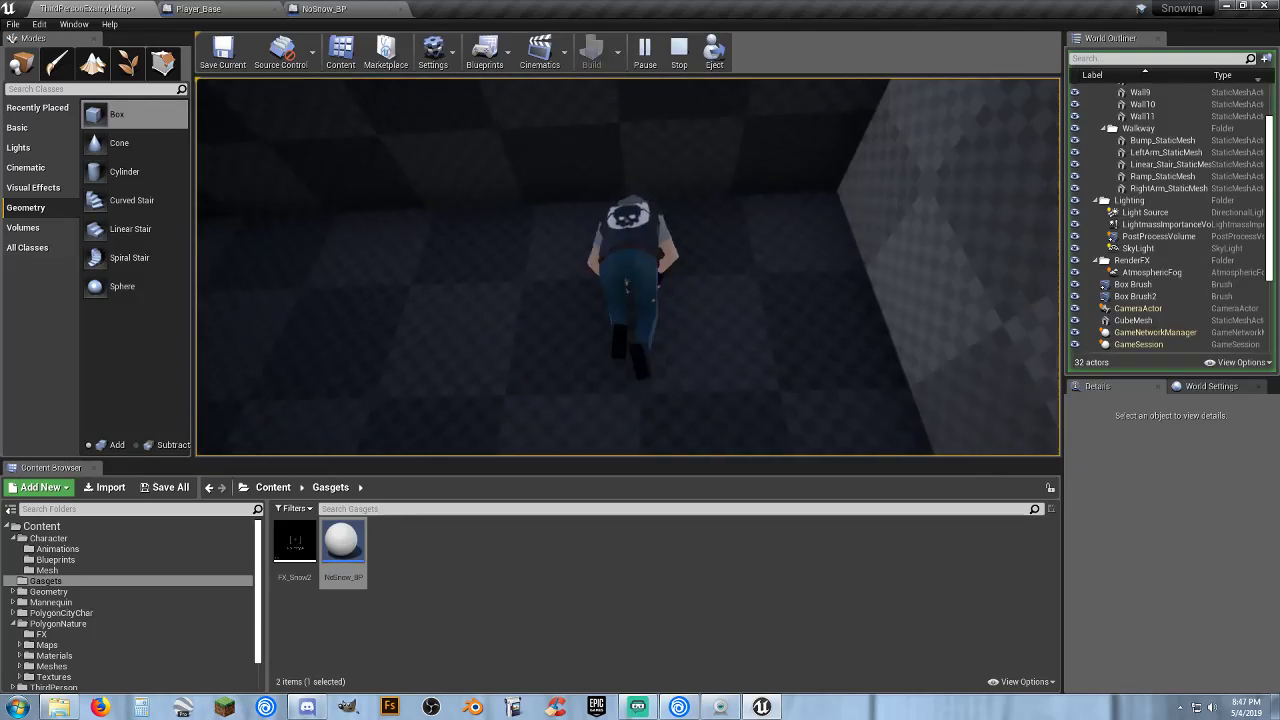
pyautogui.press('w')
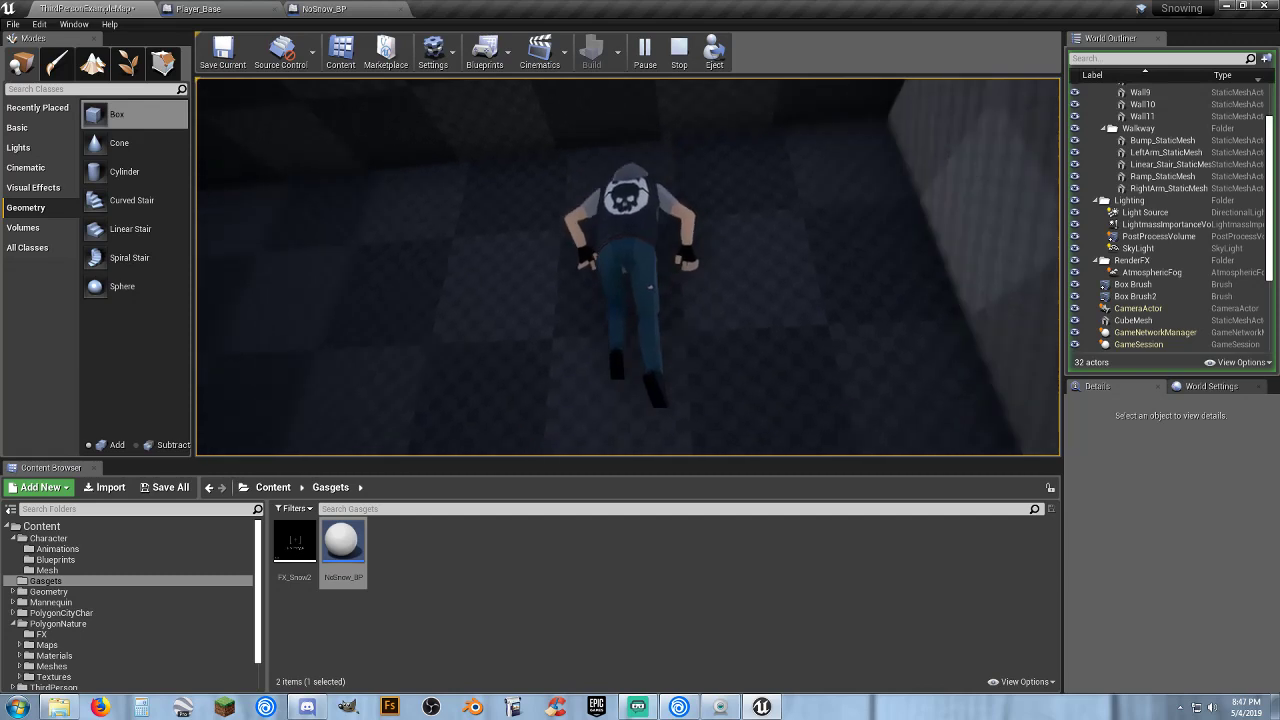
pyautogui.press('w')
pyautogui.press('space')
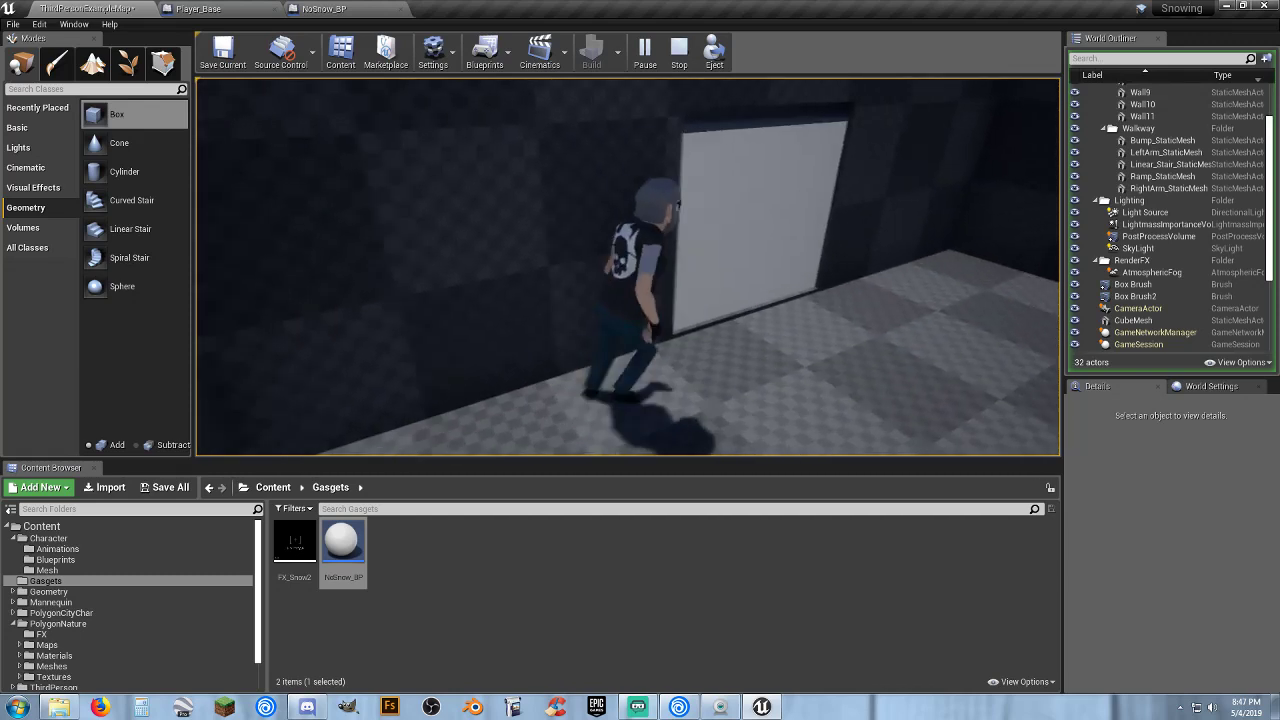
pyautogui.press('w')
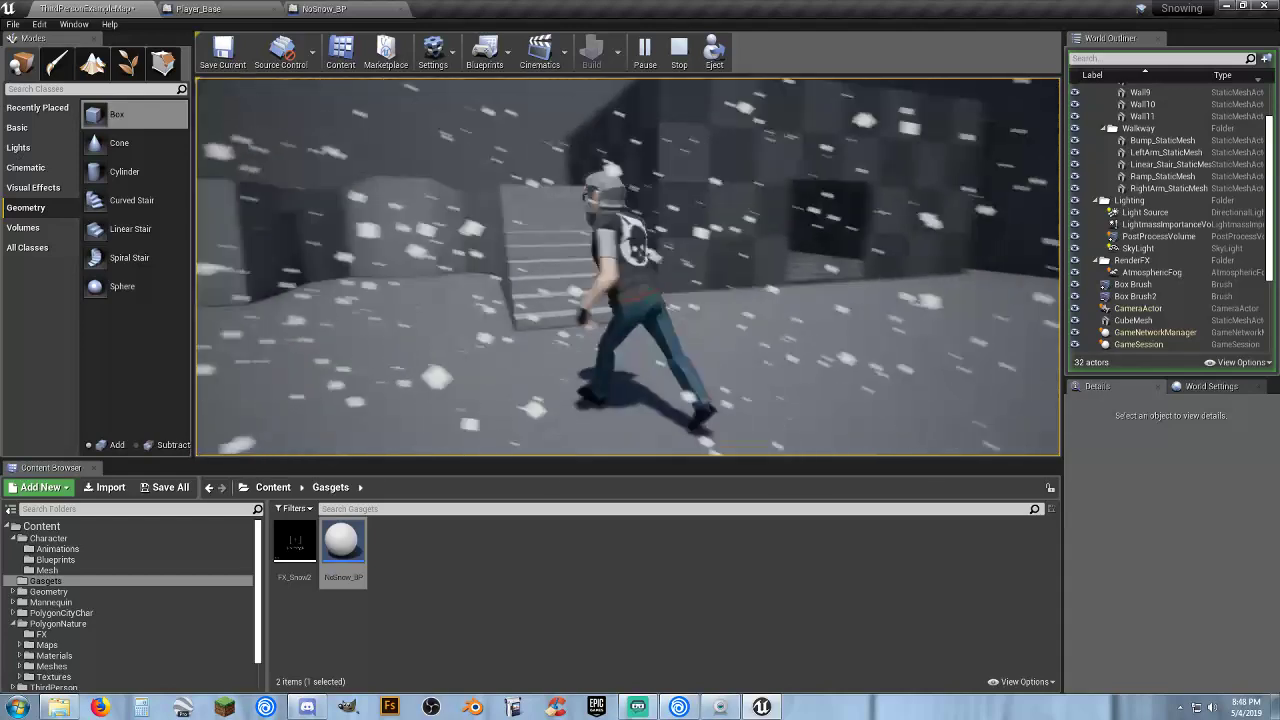
# Climb the outdoor stairs and jump the character between the raised walkway and the building's roof to check the snow.
pyautogui.press('w')
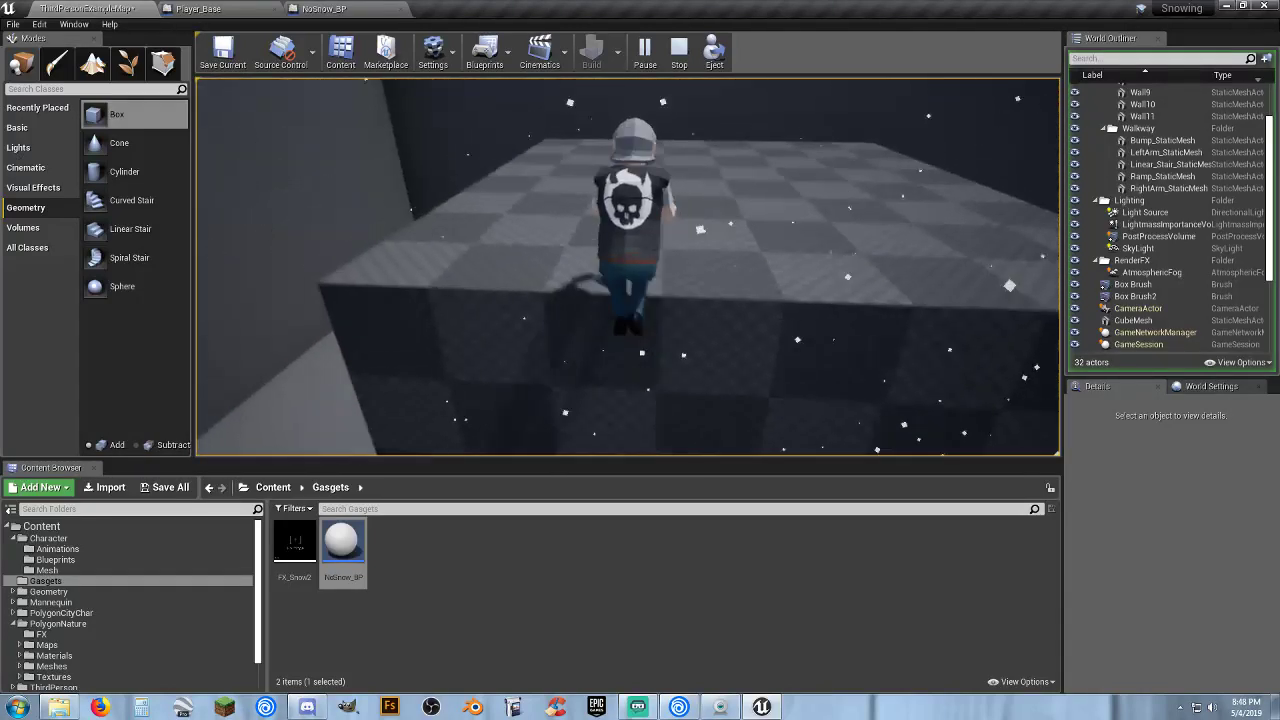
pyautogui.press('w')
pyautogui.press('space')
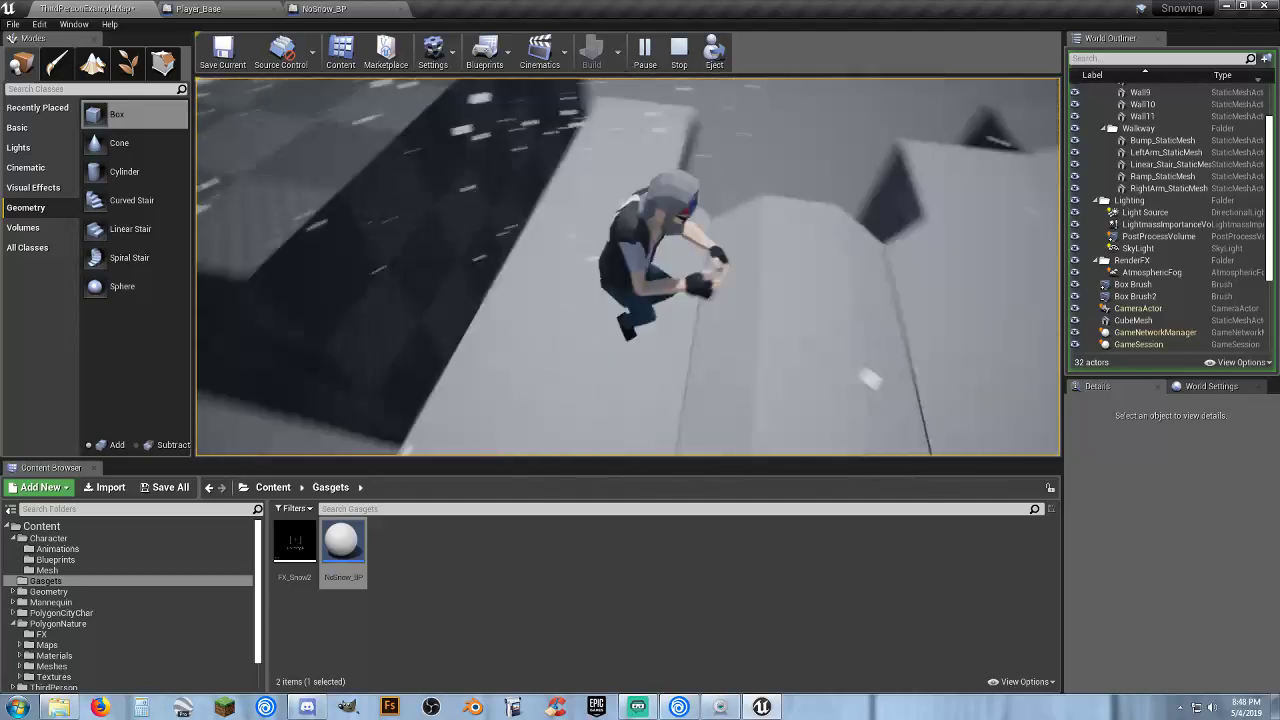
pyautogui.press('space')
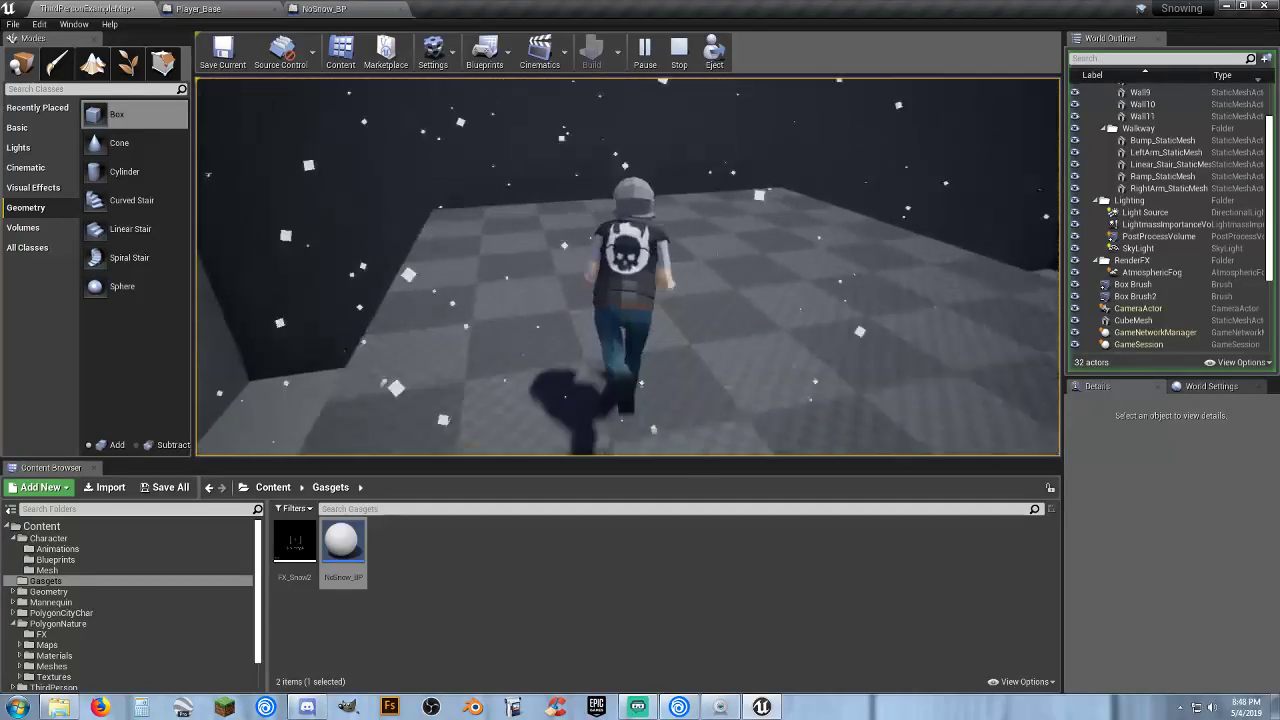
pyautogui.press('s')
pyautogui.press('w')
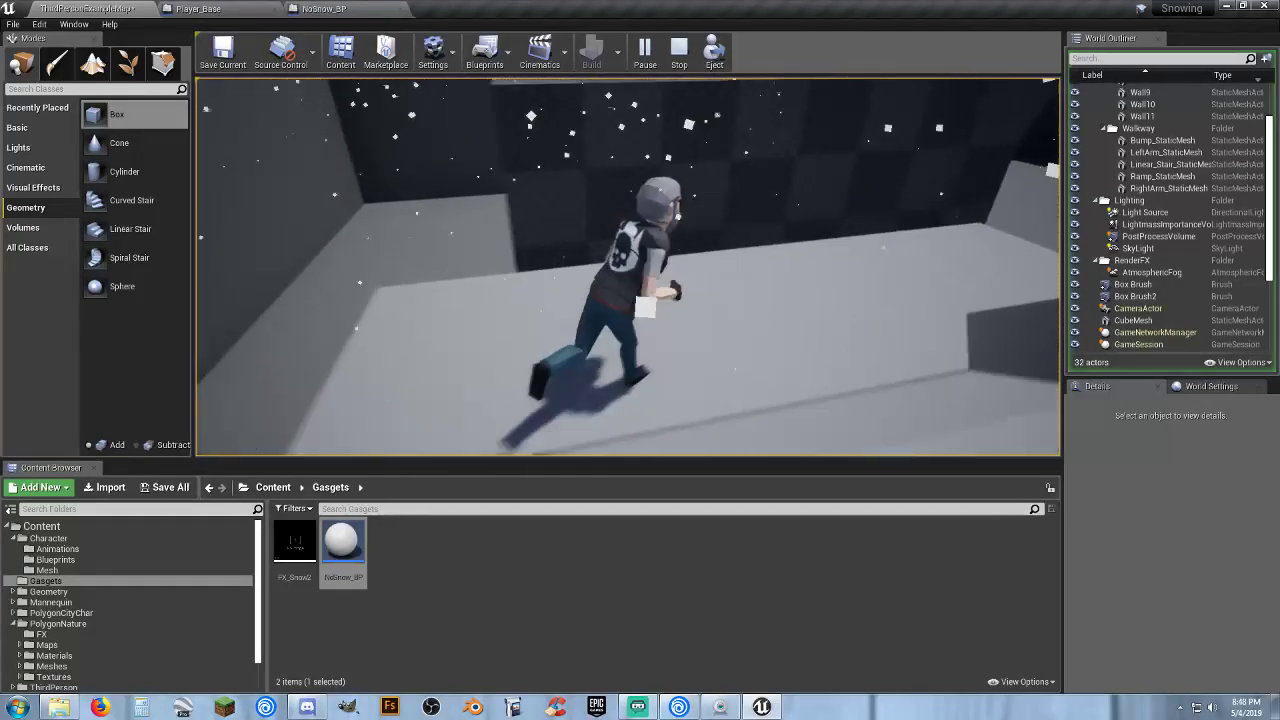
pyautogui.press('space')
pyautogui.press('w')
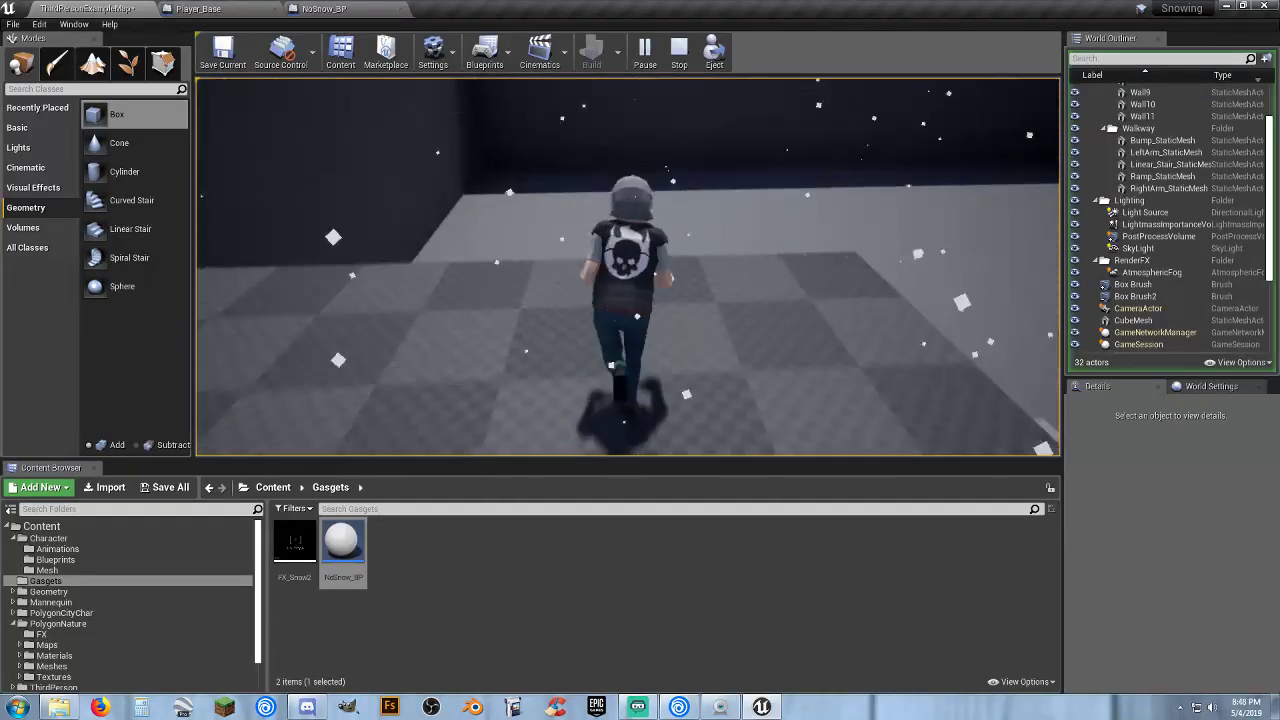
# Run the character across the roof and down towards the building's doorway, and end the play-test.
pyautogui.press('w')
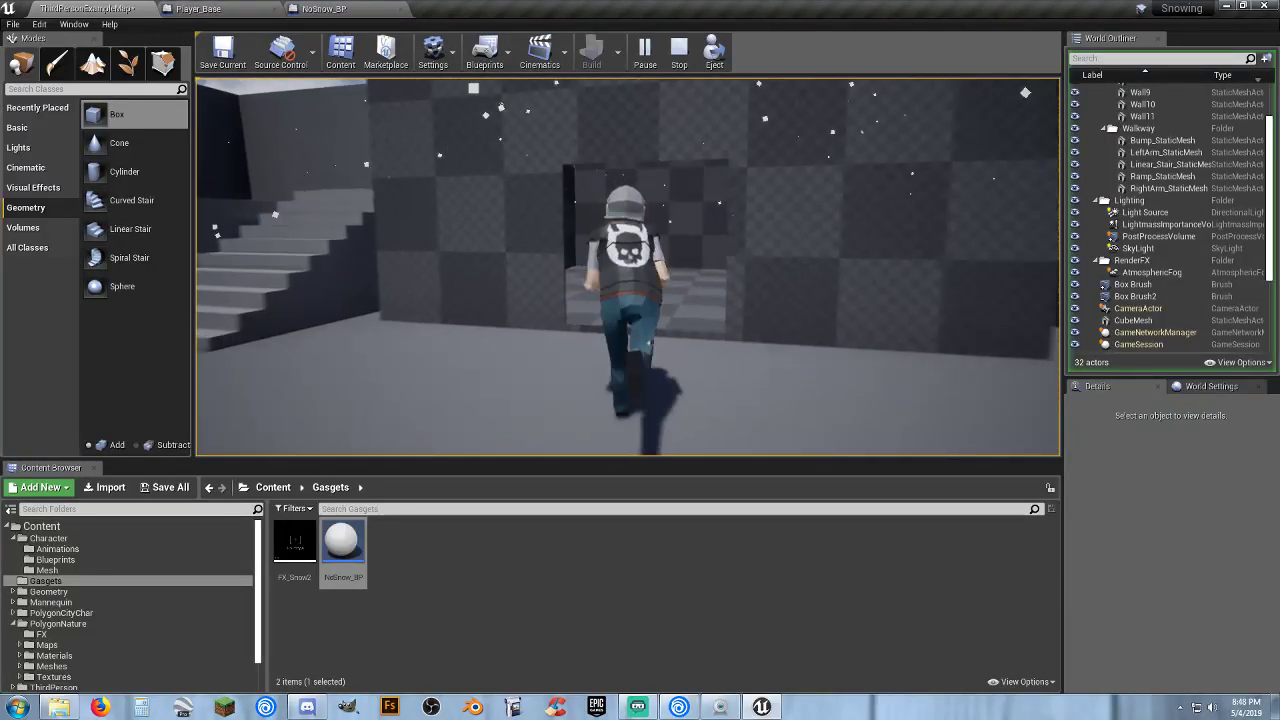
pyautogui.press('w')
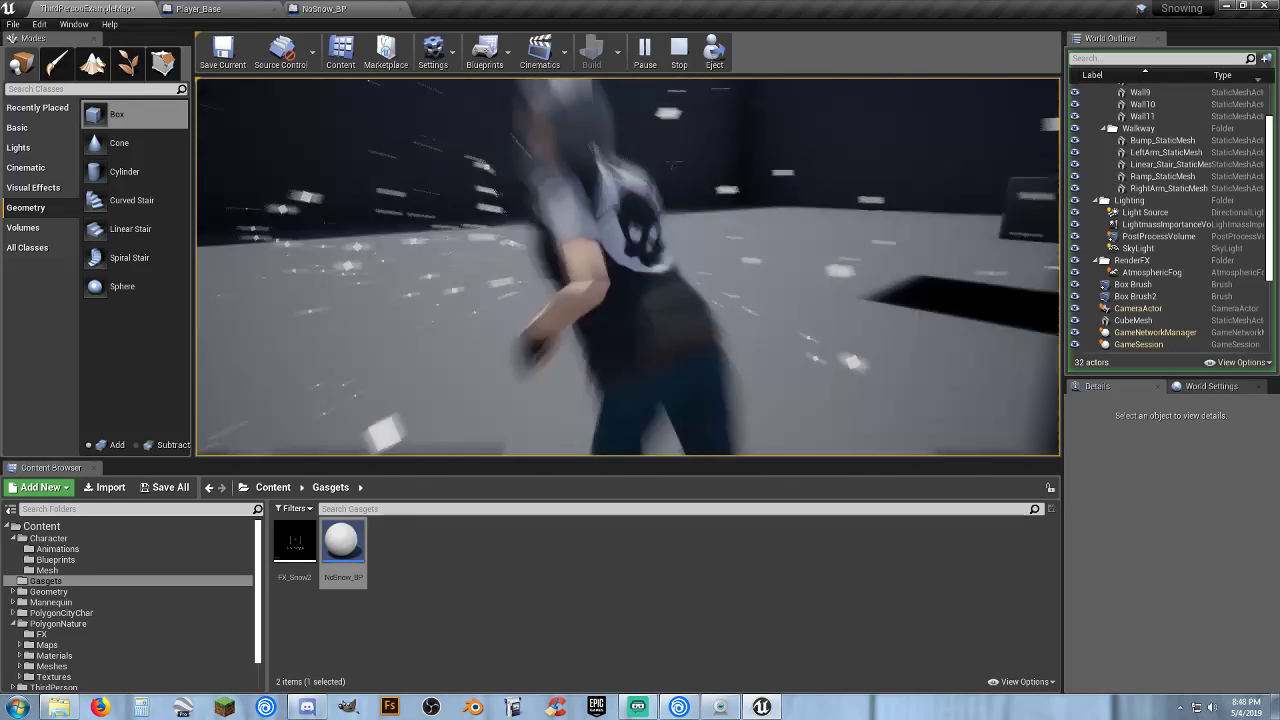
pyautogui.press('Escape')
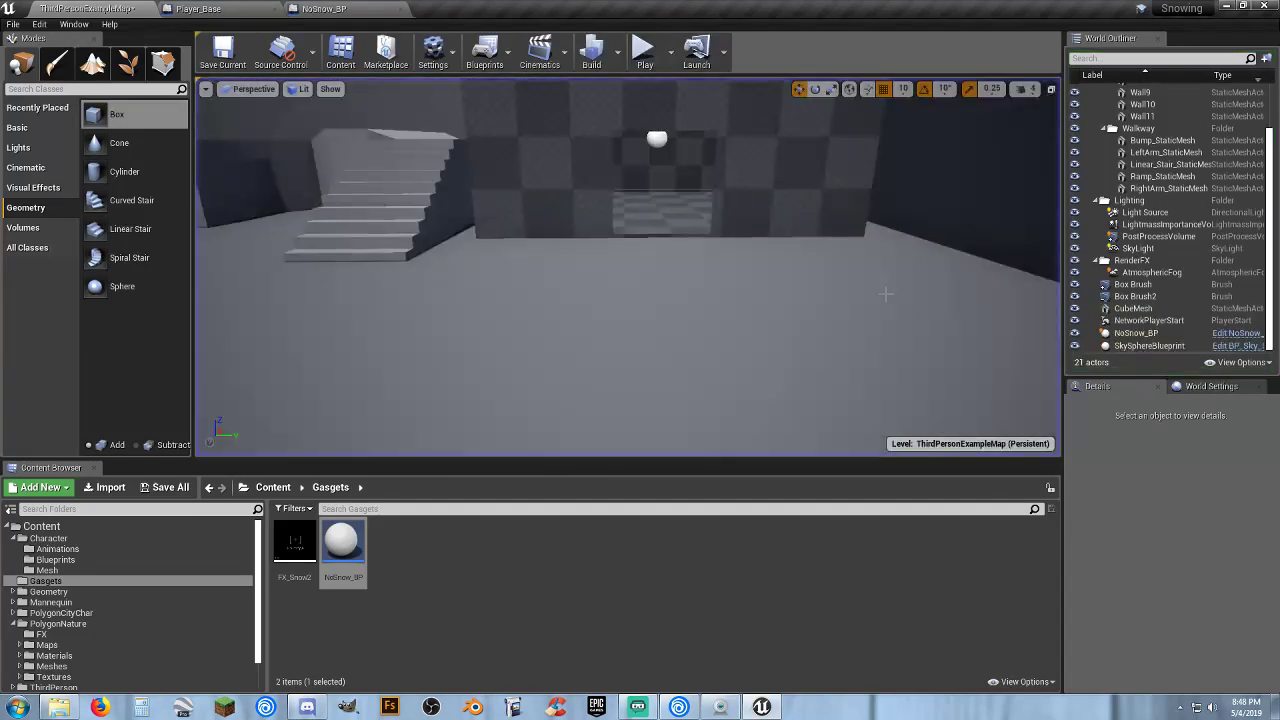
pyautogui.moveTo(885, 294); pyautogui.dragTo(885, 244, button='right')
pyautogui.press('w')
pyautogui.press('s')
pyautogui.moveTo(786, 300); pyautogui.dragTo(735, 300, button='right')
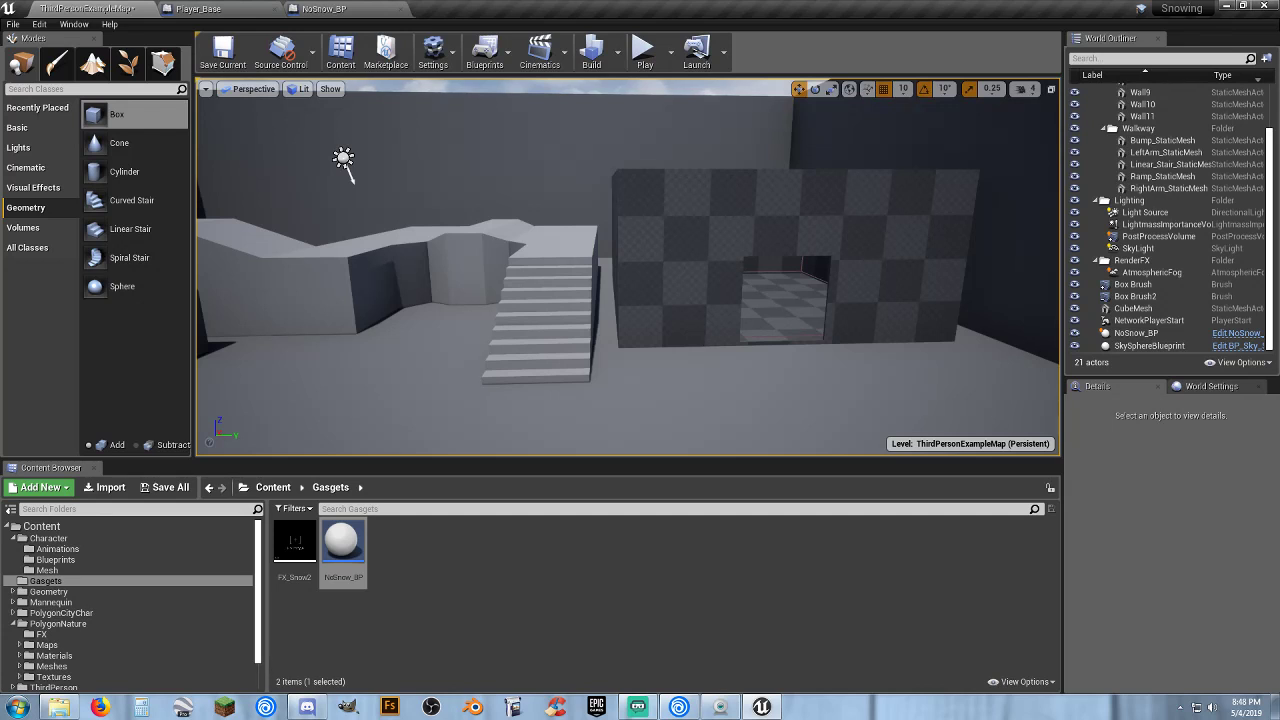
# Examine the particle effects in the PolygonNature FX folder and look through the project's content folders.
pyautogui.click(40, 634)
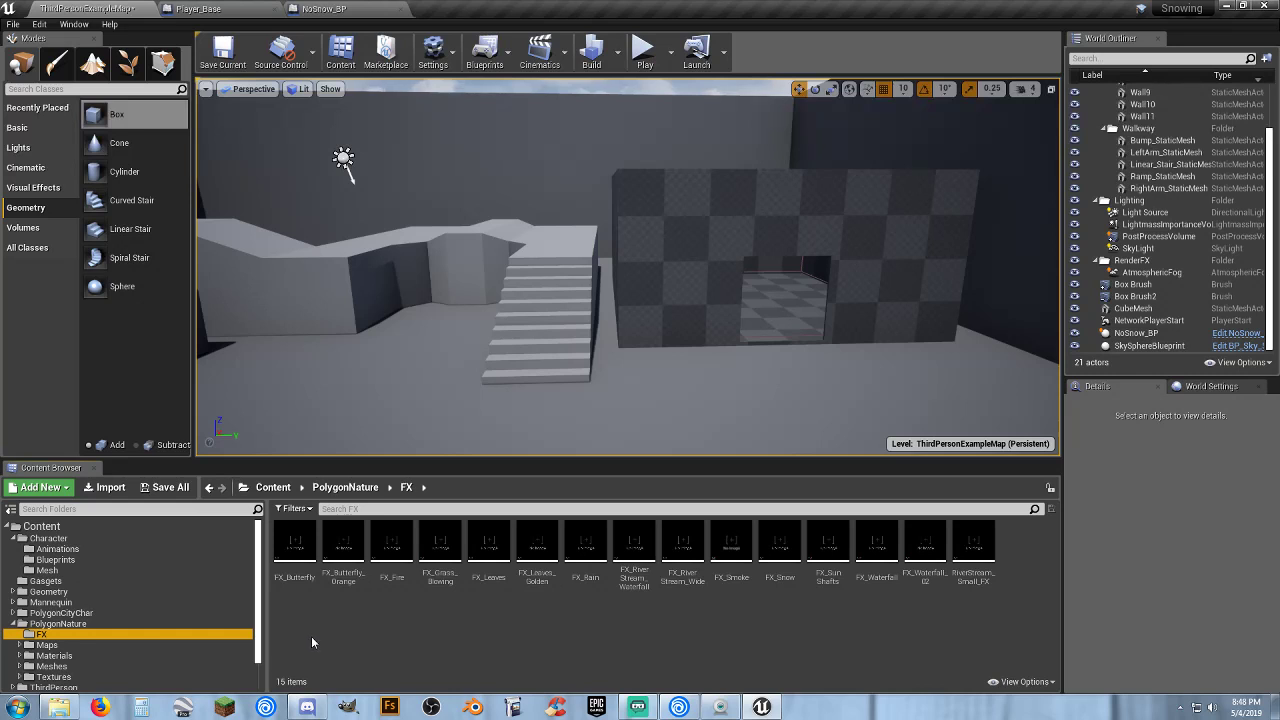
pyautogui.scroll(-1, 146, 614)
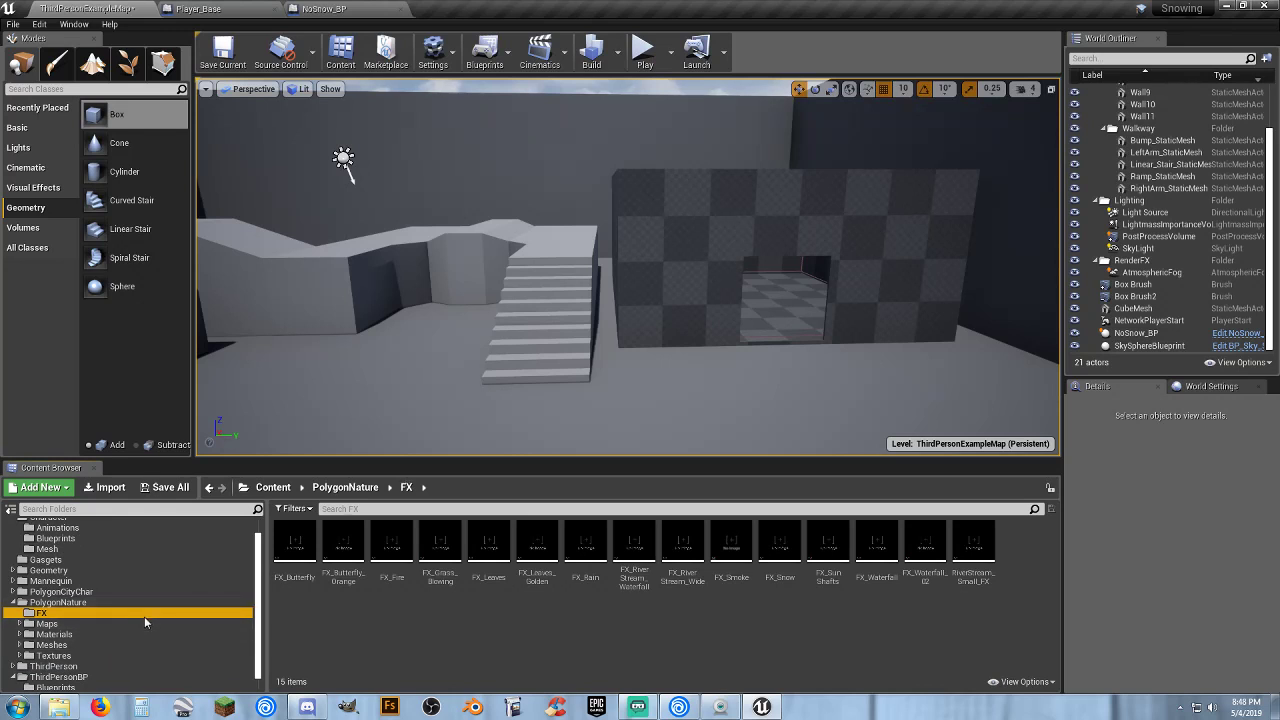
pyautogui.scroll(1, 156, 625)
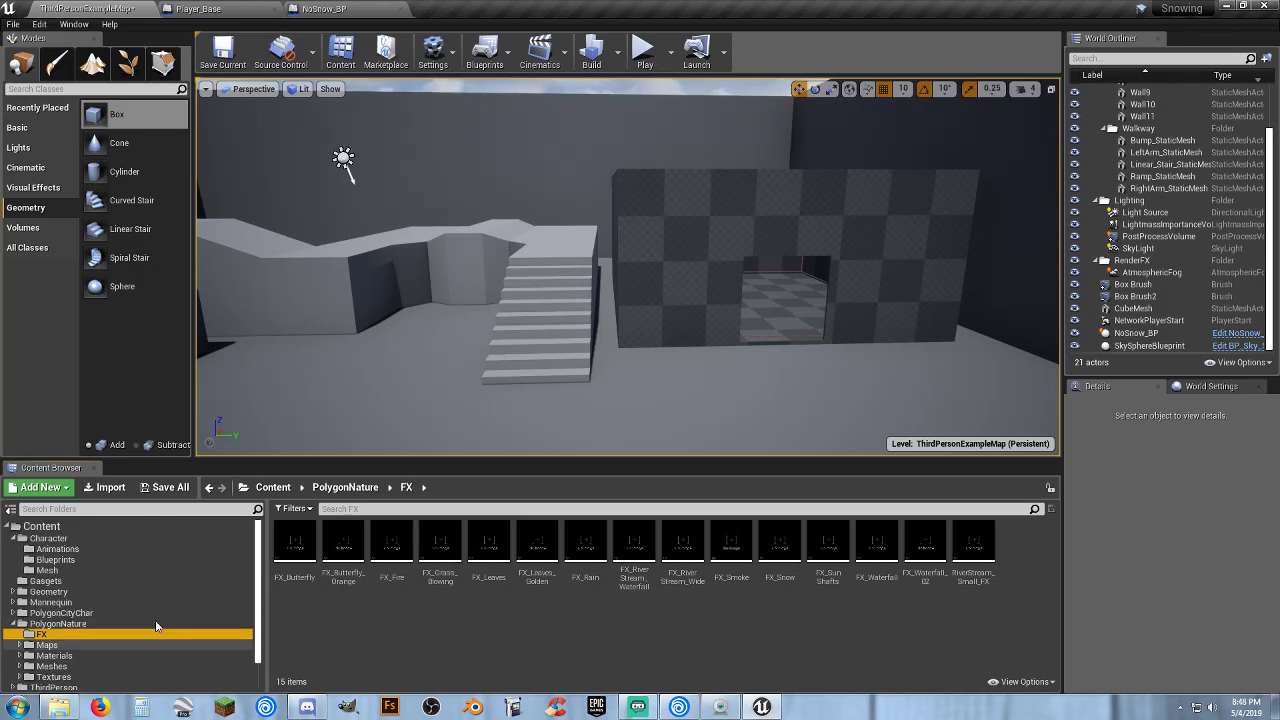
pyautogui.scroll(-1, 159, 620)
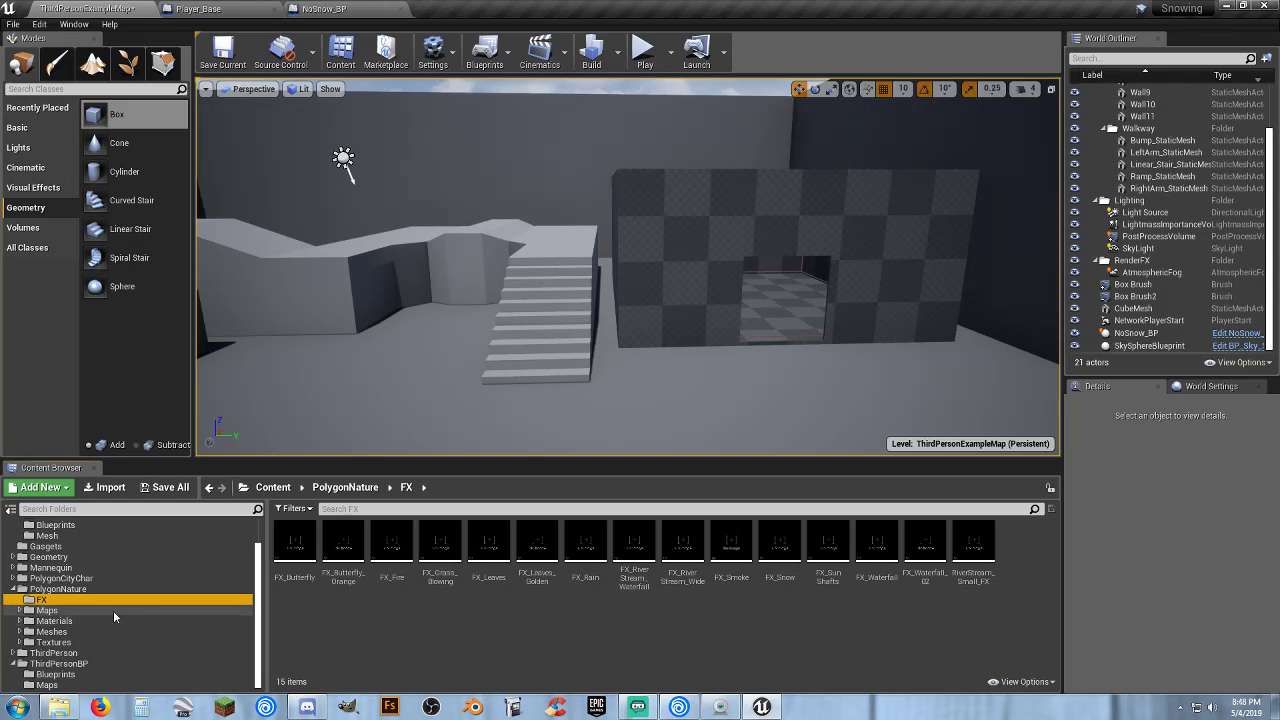
pyautogui.scroll(1, 113, 610)
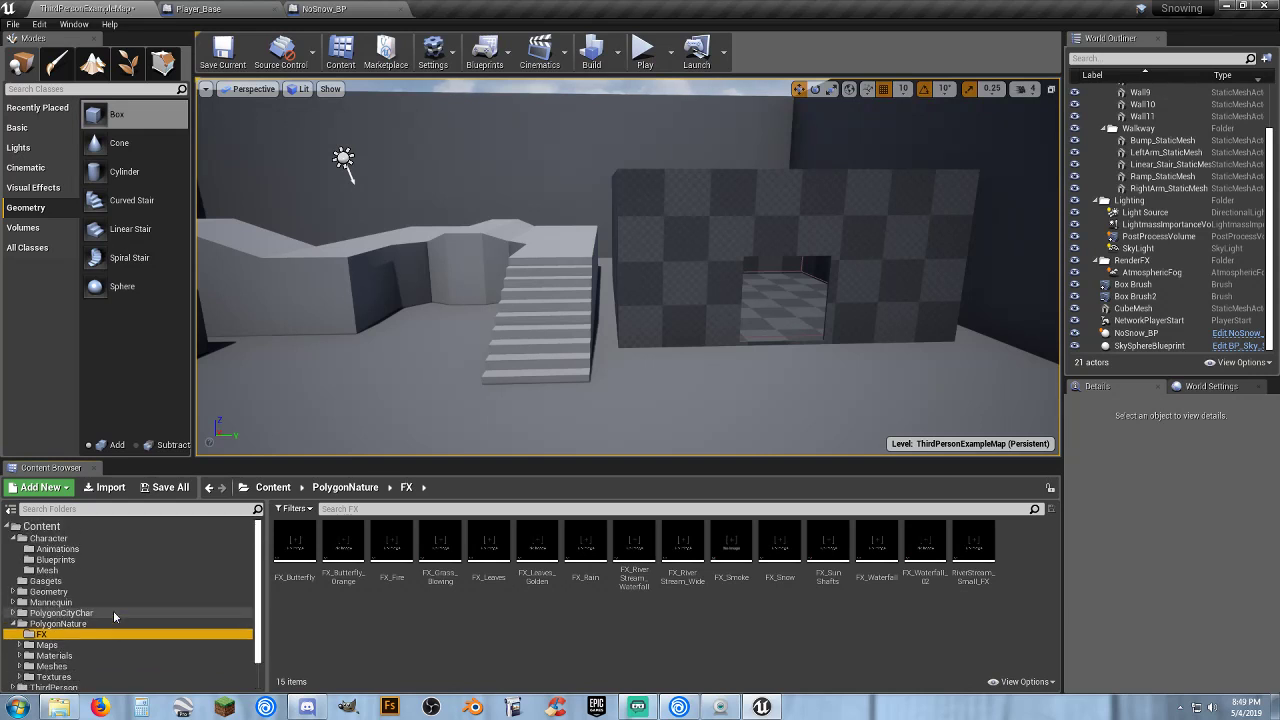
# Add the Starter Content pack to the project and close the add-content dialog.
pyautogui.click(45, 488)
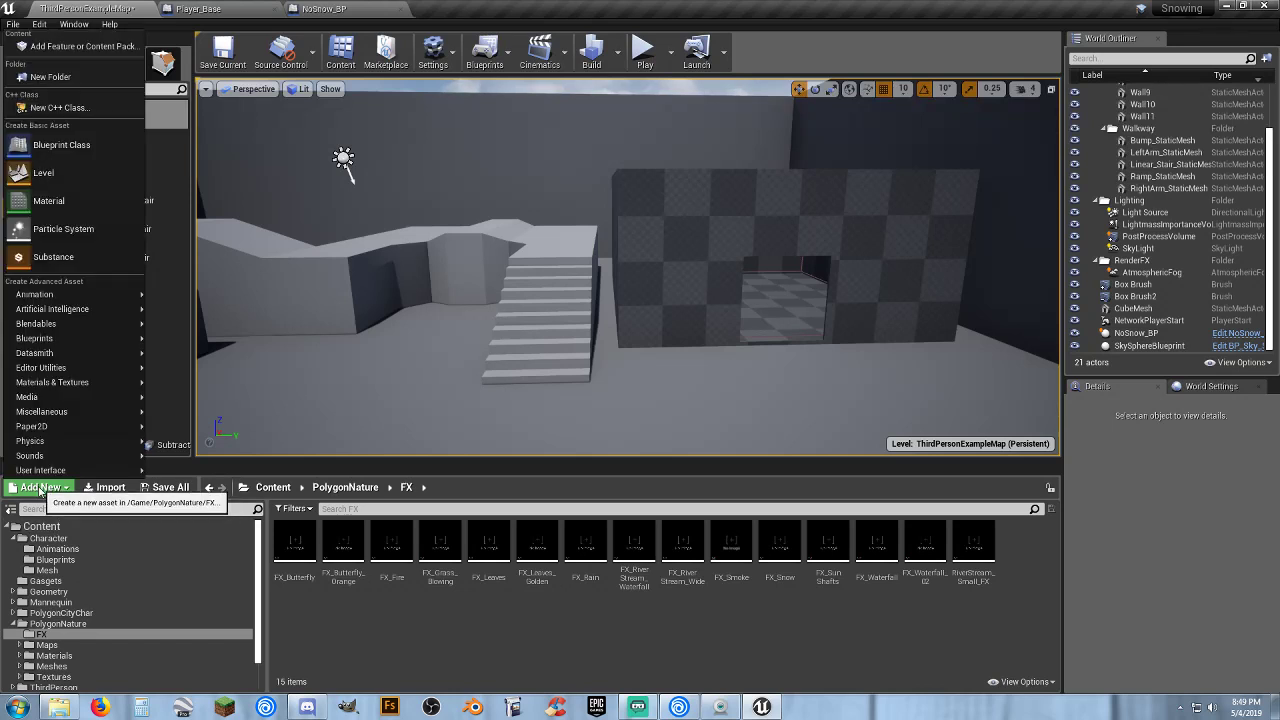
pyautogui.click(88, 48)
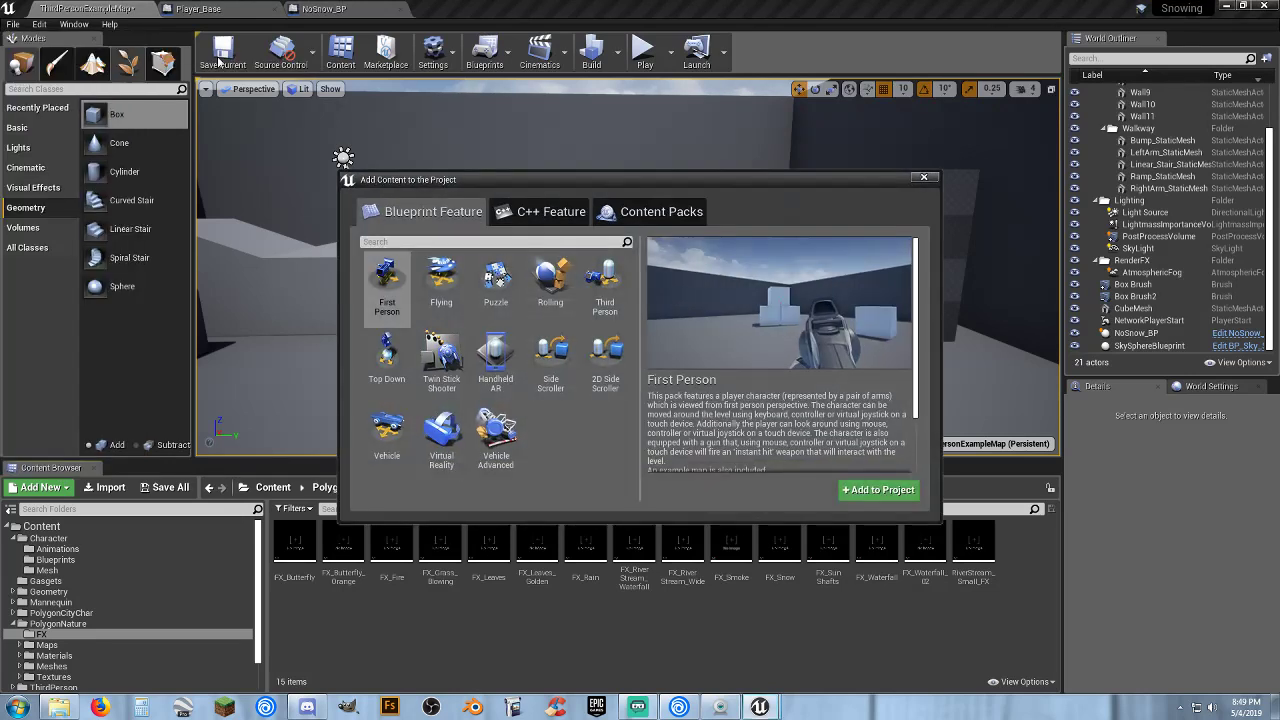
pyautogui.click(645, 213)
pyautogui.click(430, 290)
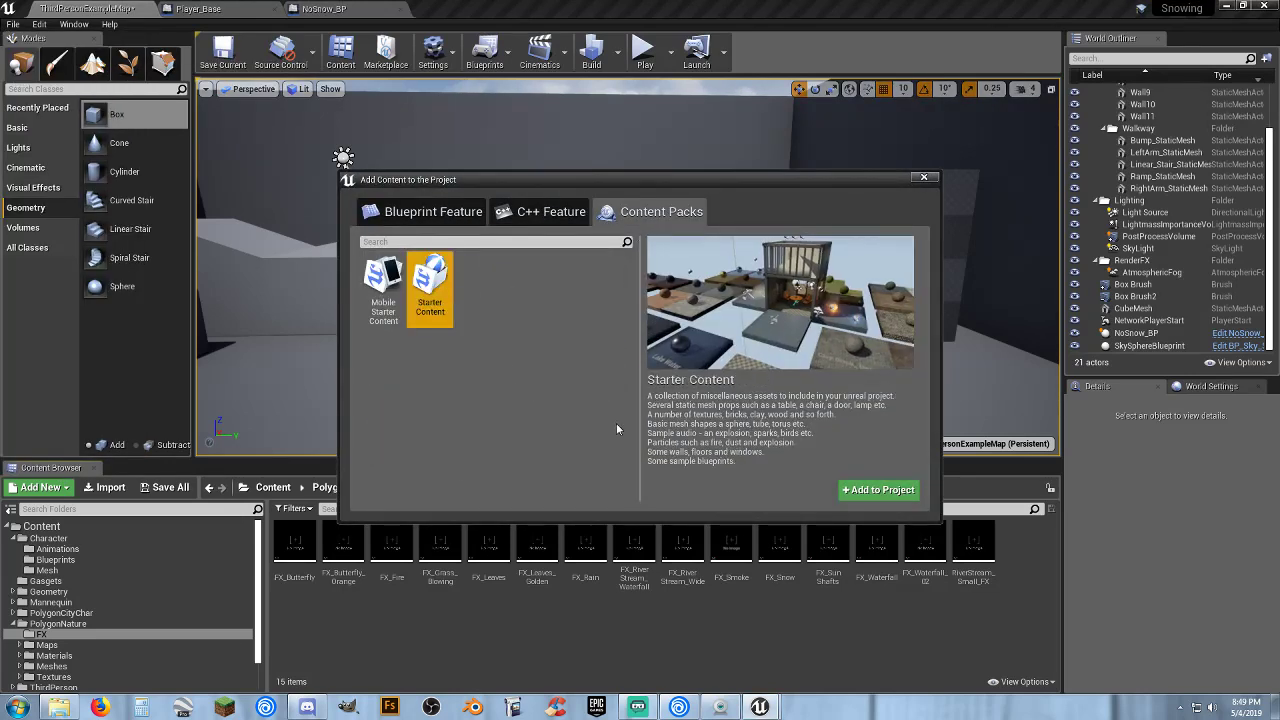
pyautogui.click(876, 491)
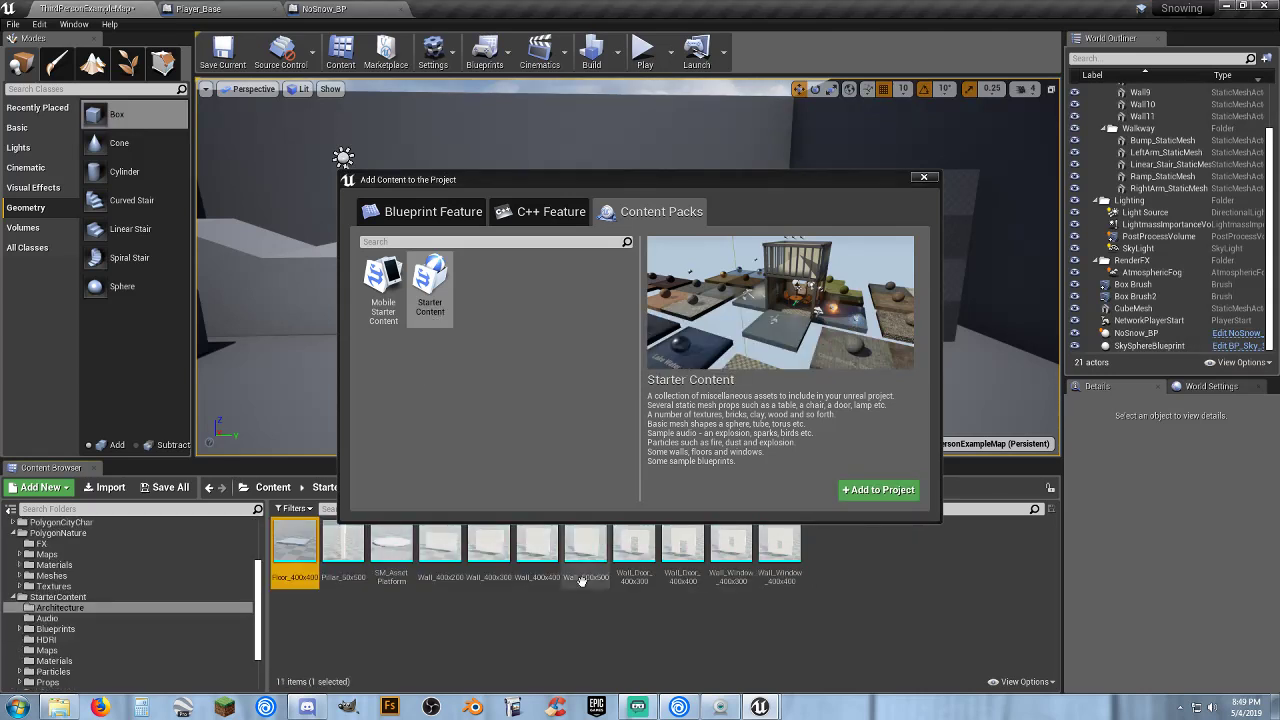
pyautogui.click(922, 178)
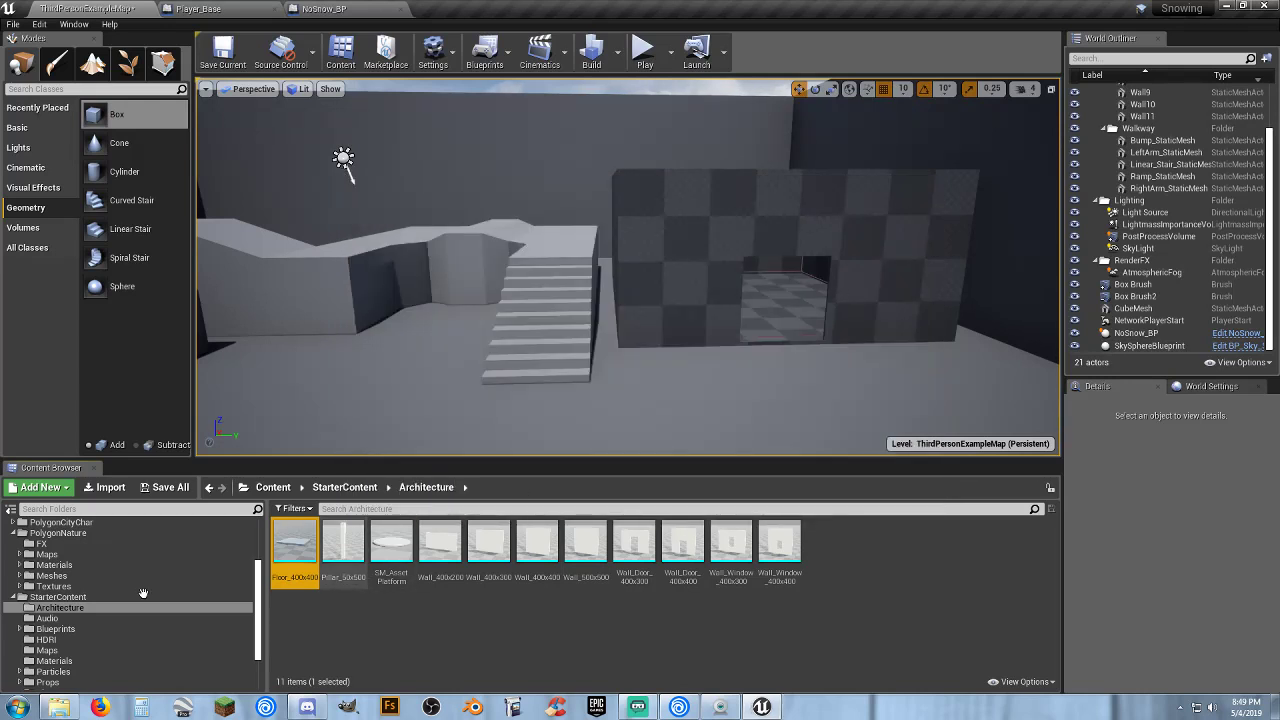
# Examine the explosion, fire and fire-sparks sound cues in the StarterContent Audio folder, and look through the PolygonNature FX folder.
pyautogui.click(90, 618)
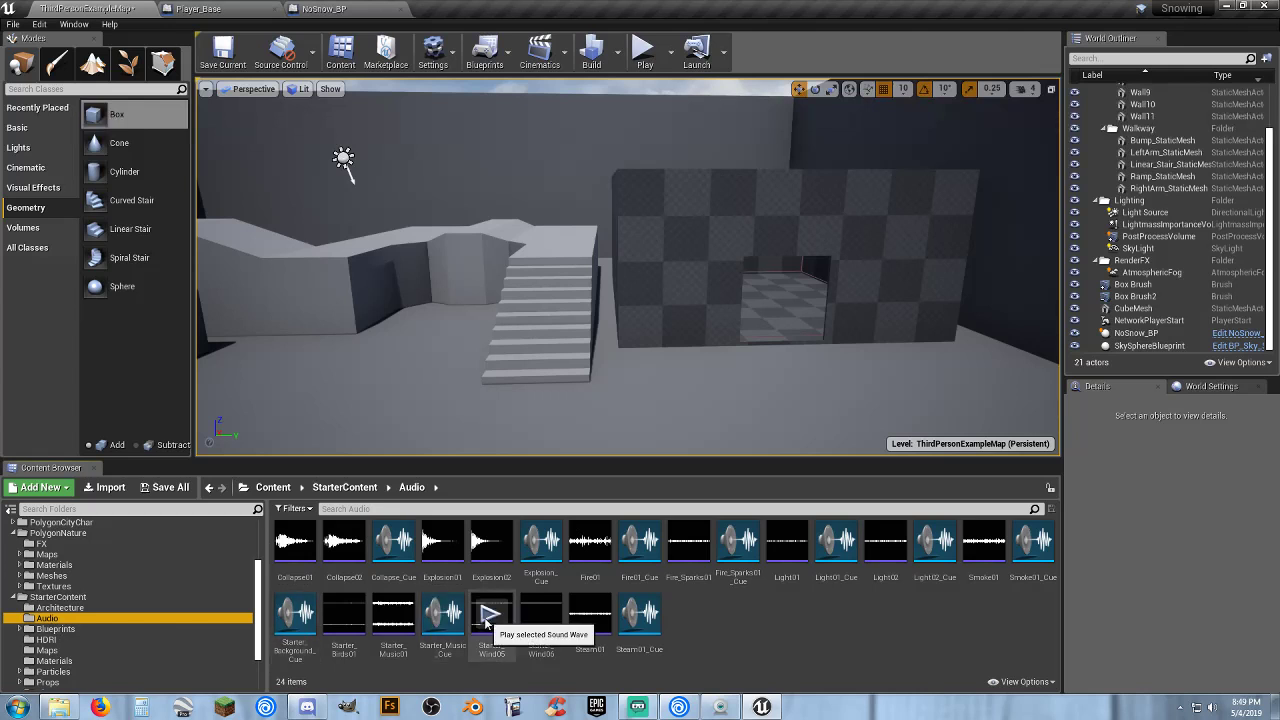
pyautogui.click(408, 582)
pyautogui.click(541, 620)
pyautogui.click(543, 576)
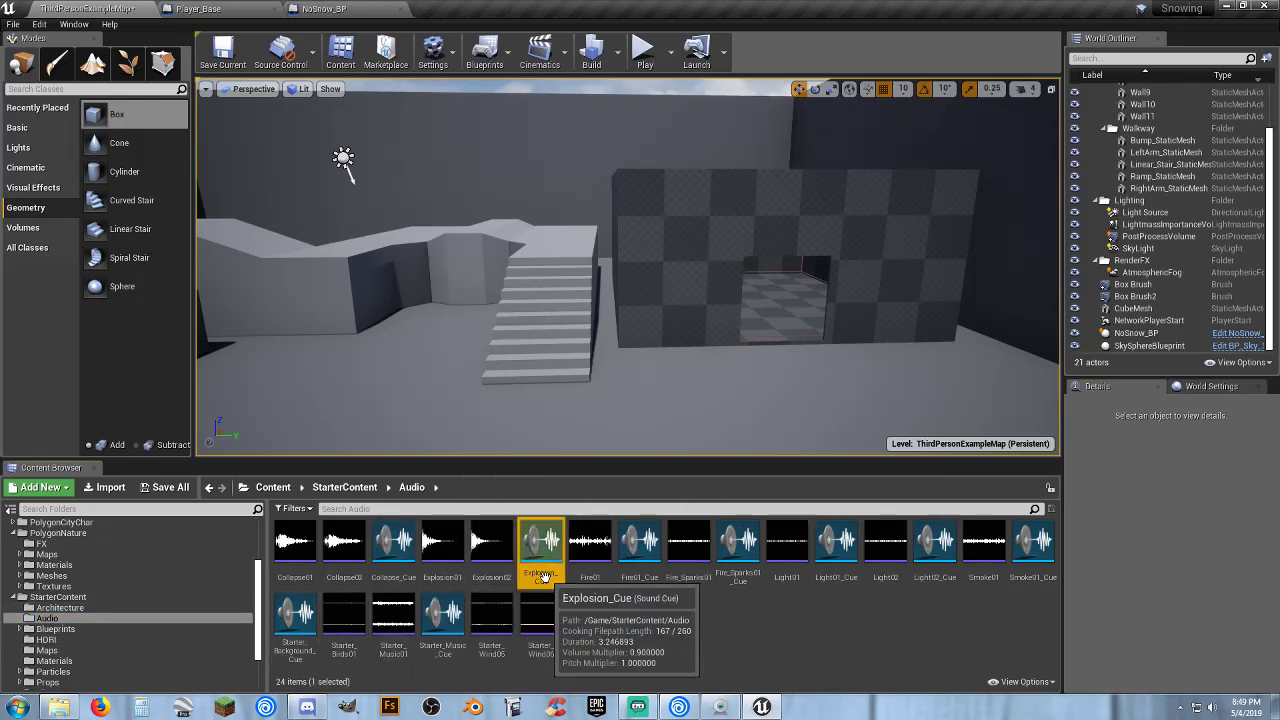
pyautogui.click(640, 548)
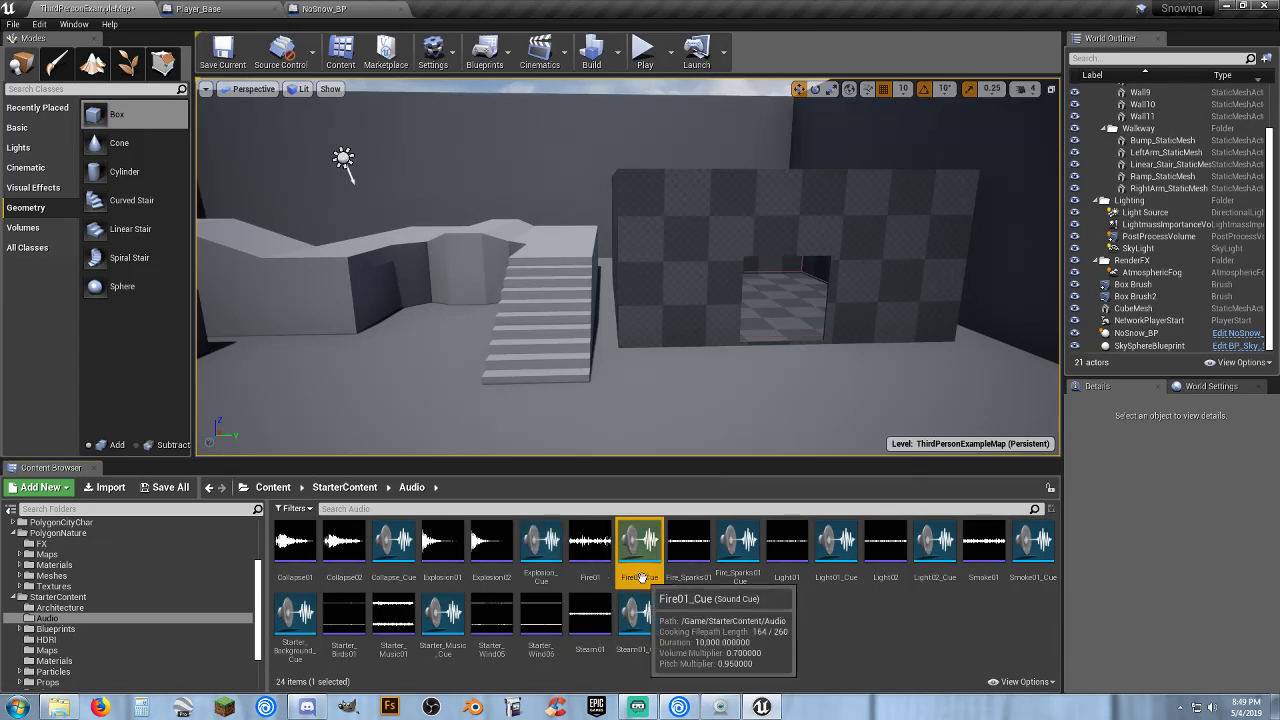
pyautogui.click(738, 548)
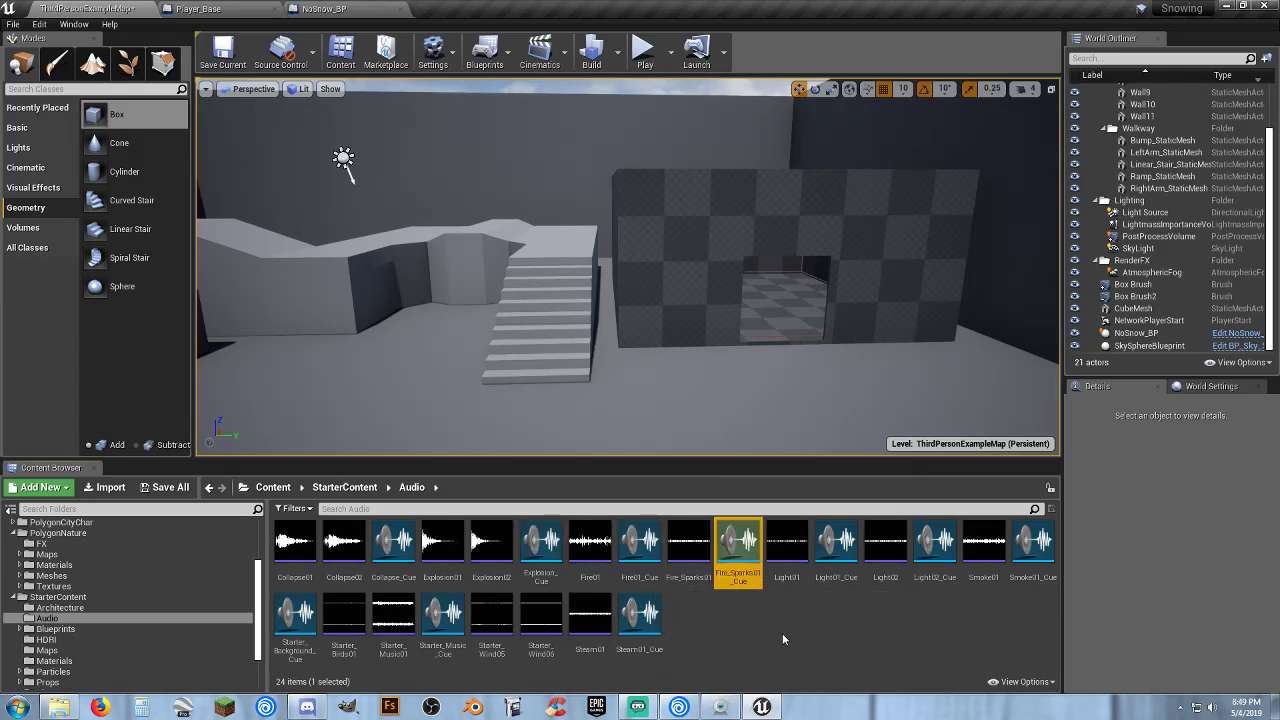
pyautogui.click(782, 633)
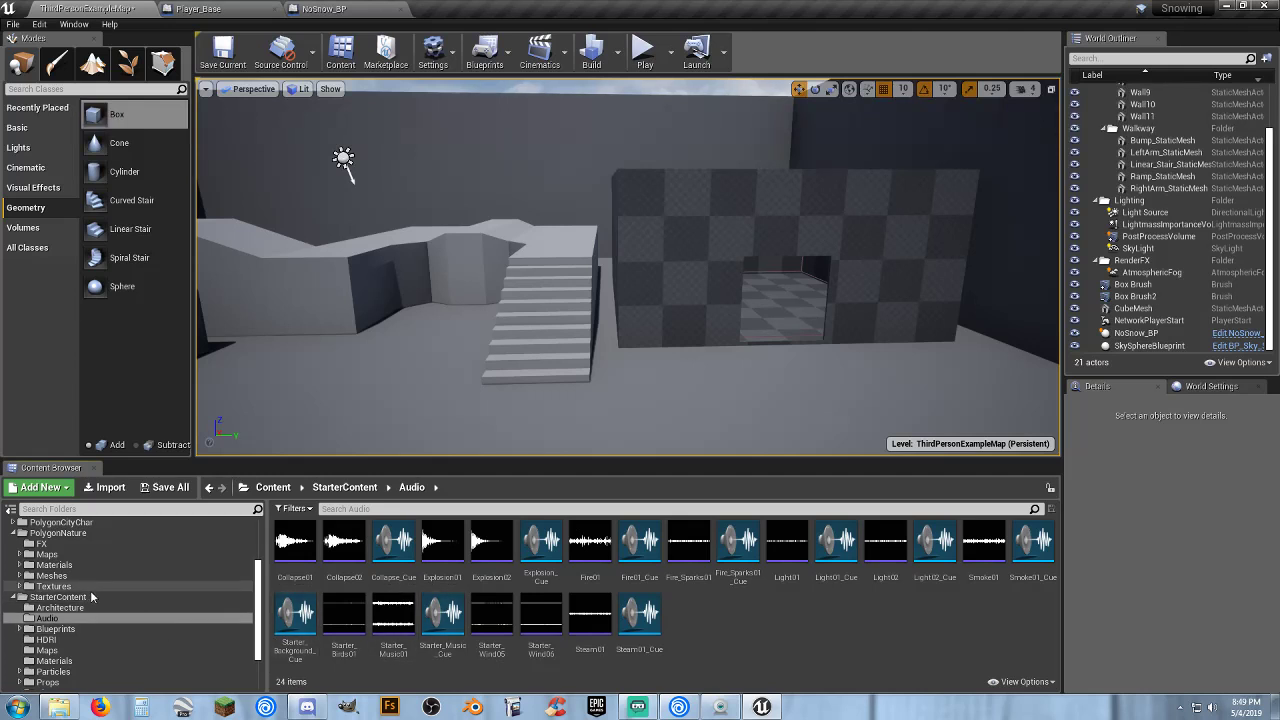
pyautogui.click(44, 544)
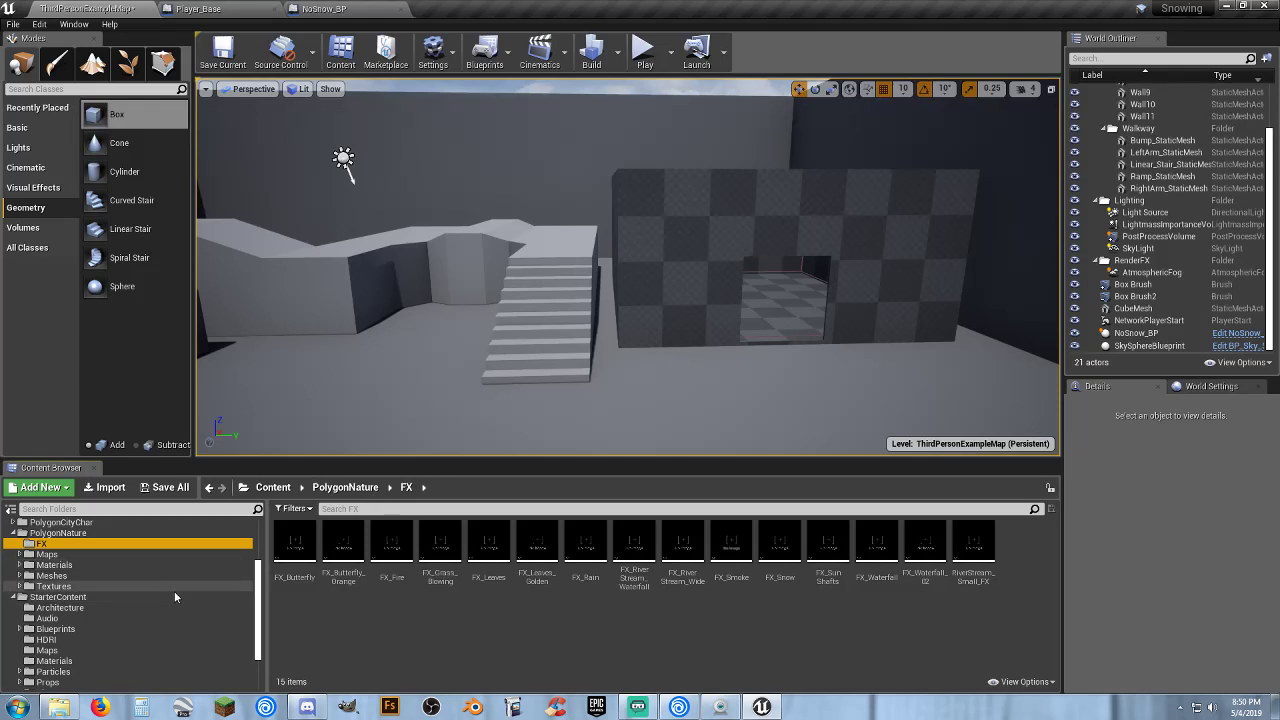
# Create an Actor blueprint named Campfire_BP in the Gasgets folder and open it for editing.
pyautogui.scroll(3, 174, 591)
pyautogui.click(69, 575)
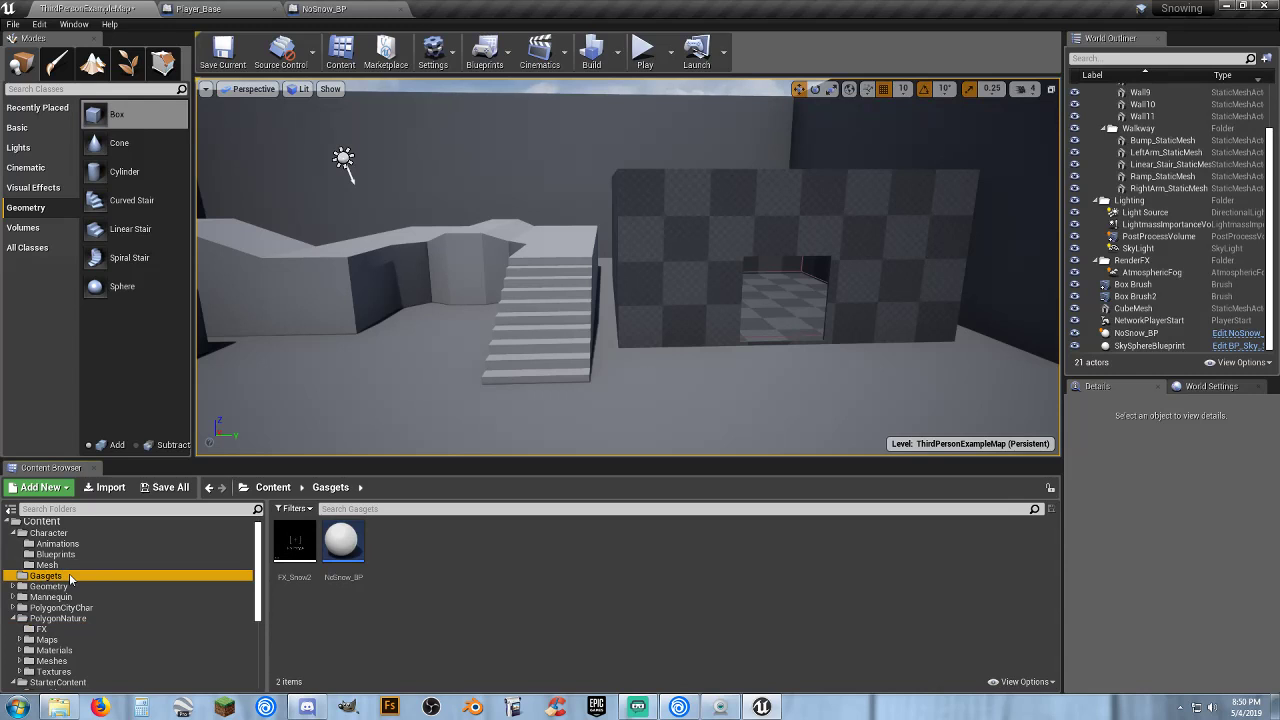
pyautogui.rightClick(456, 561)
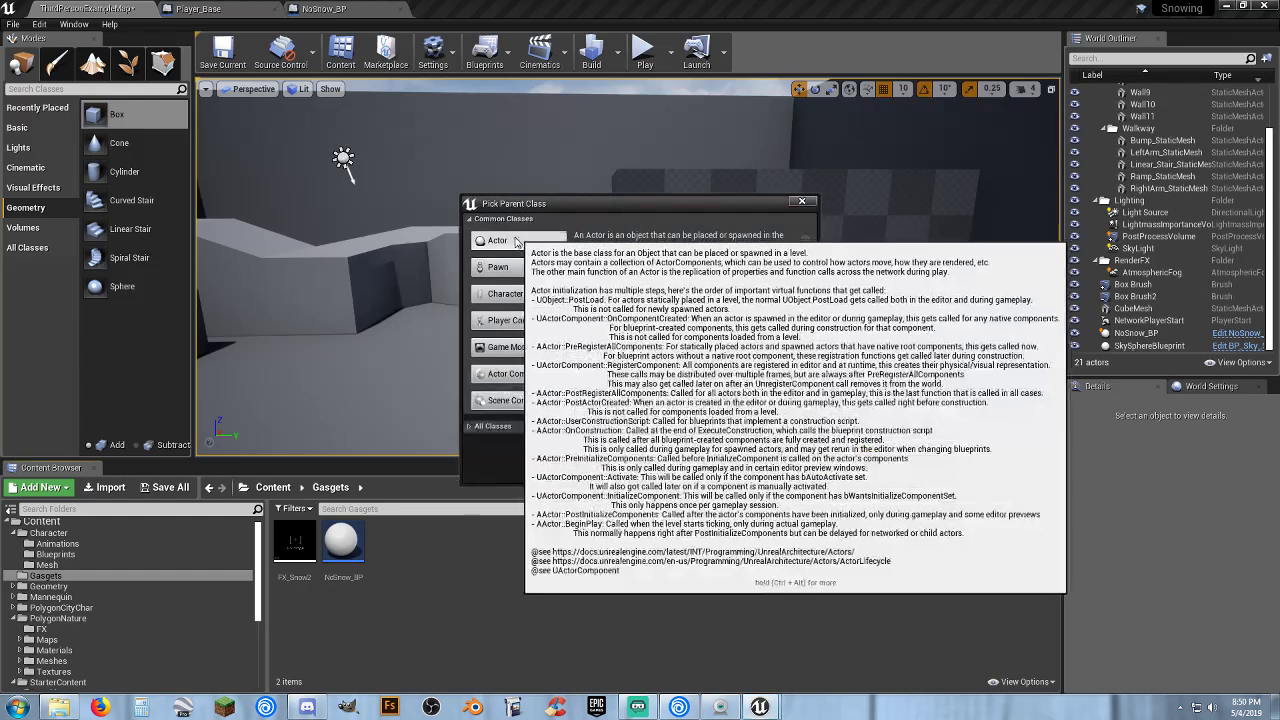
pyautogui.click(520, 241)
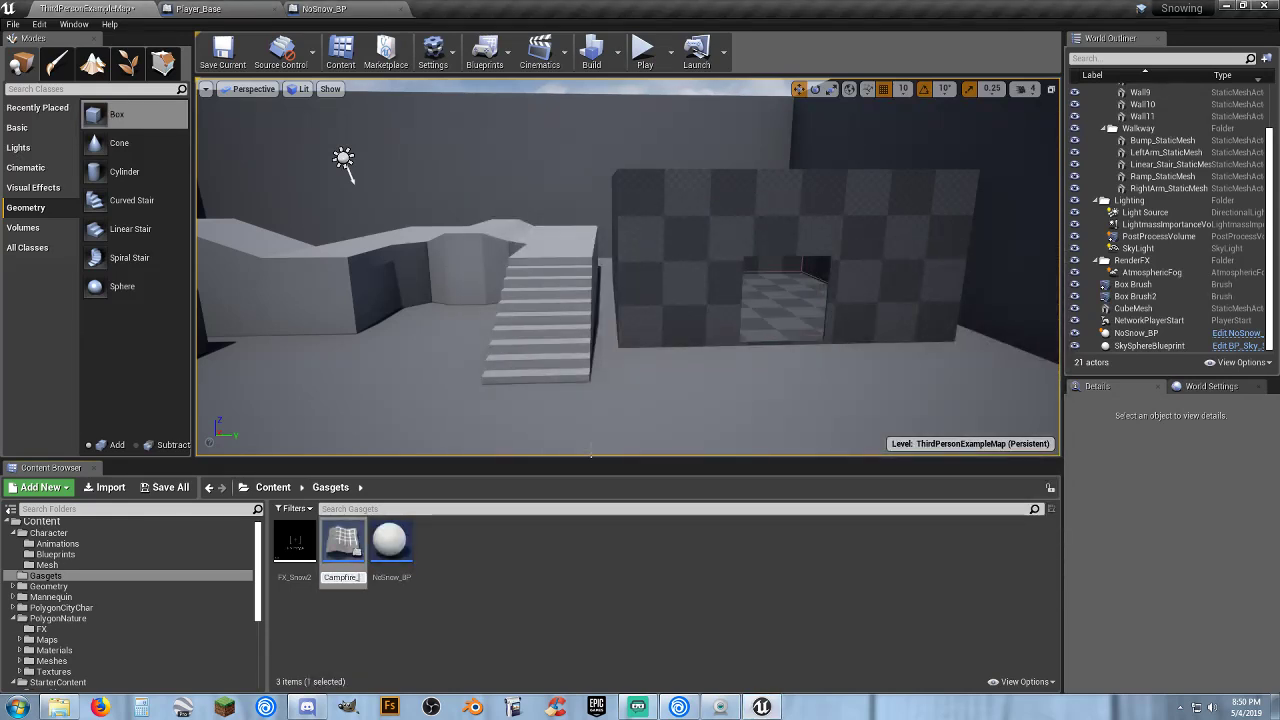
pyautogui.press('Return')
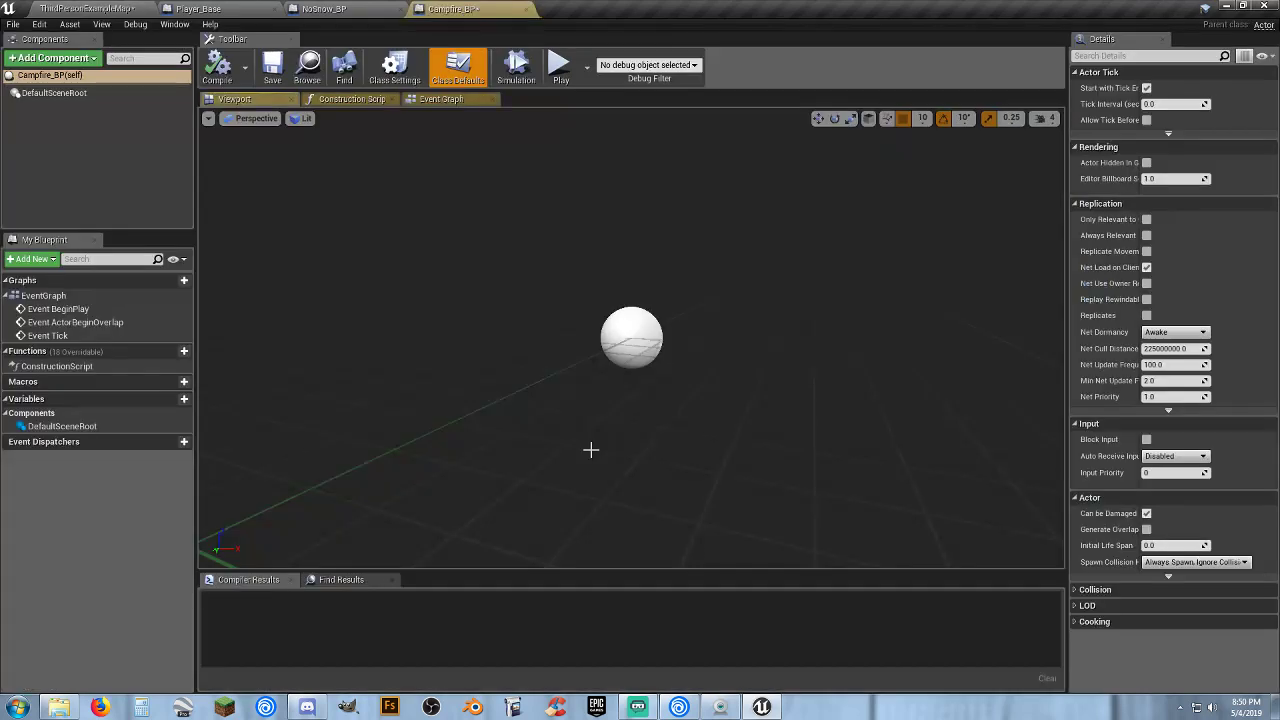
# Add the SM_Prop_CampFire_01 mesh from the PolygonNature Props folder to Campfire_BP as a static mesh component and compile the blueprint.
pyautogui.click(85, 9)
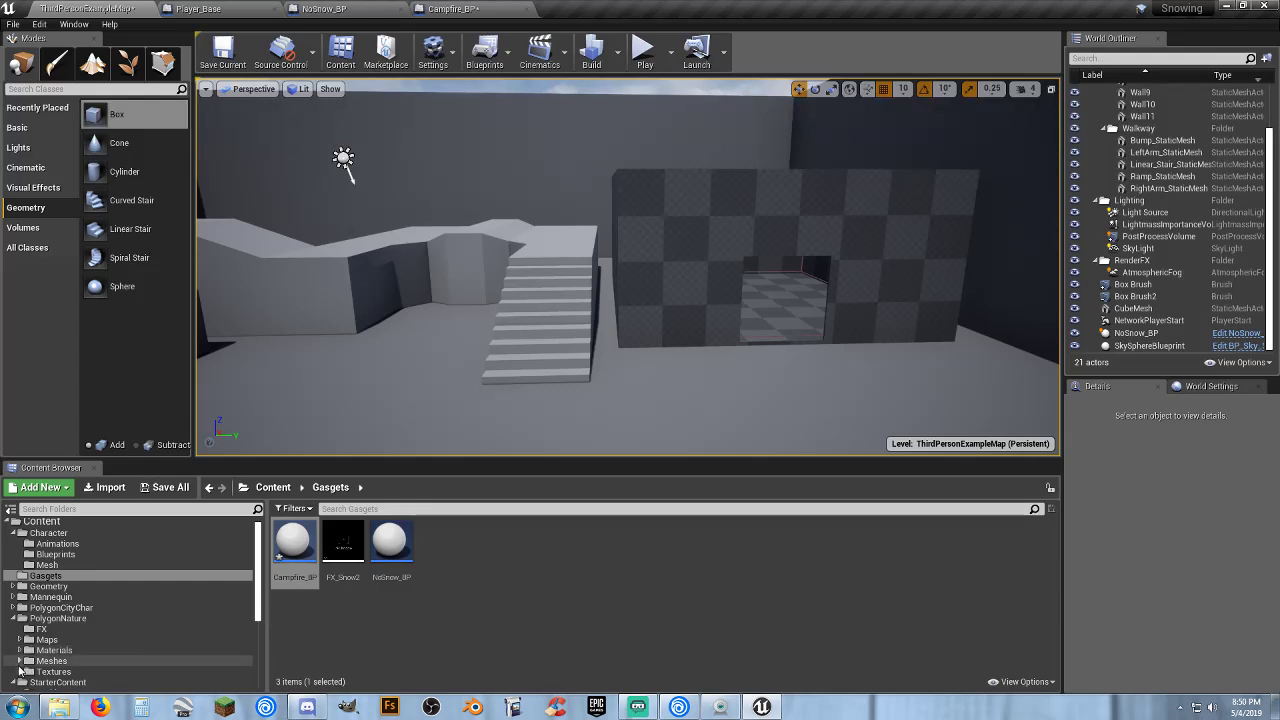
pyautogui.scroll(-3, 20, 663)
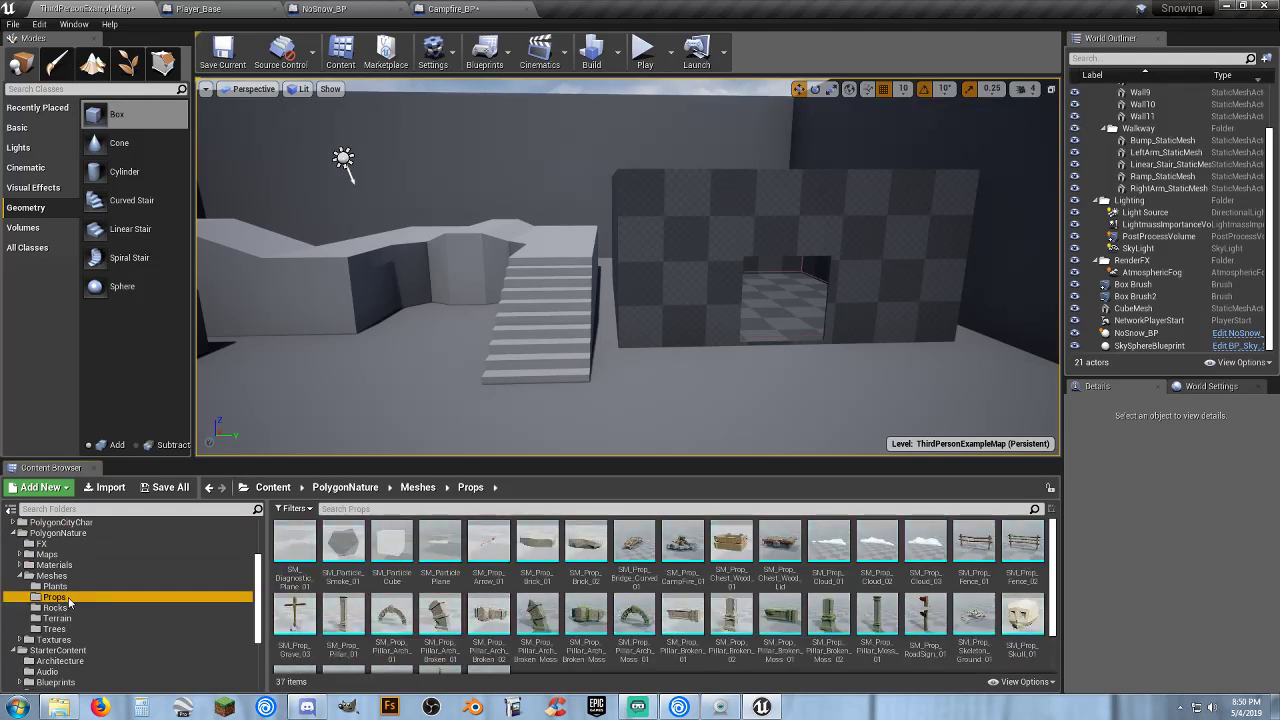
pyautogui.click(695, 552)
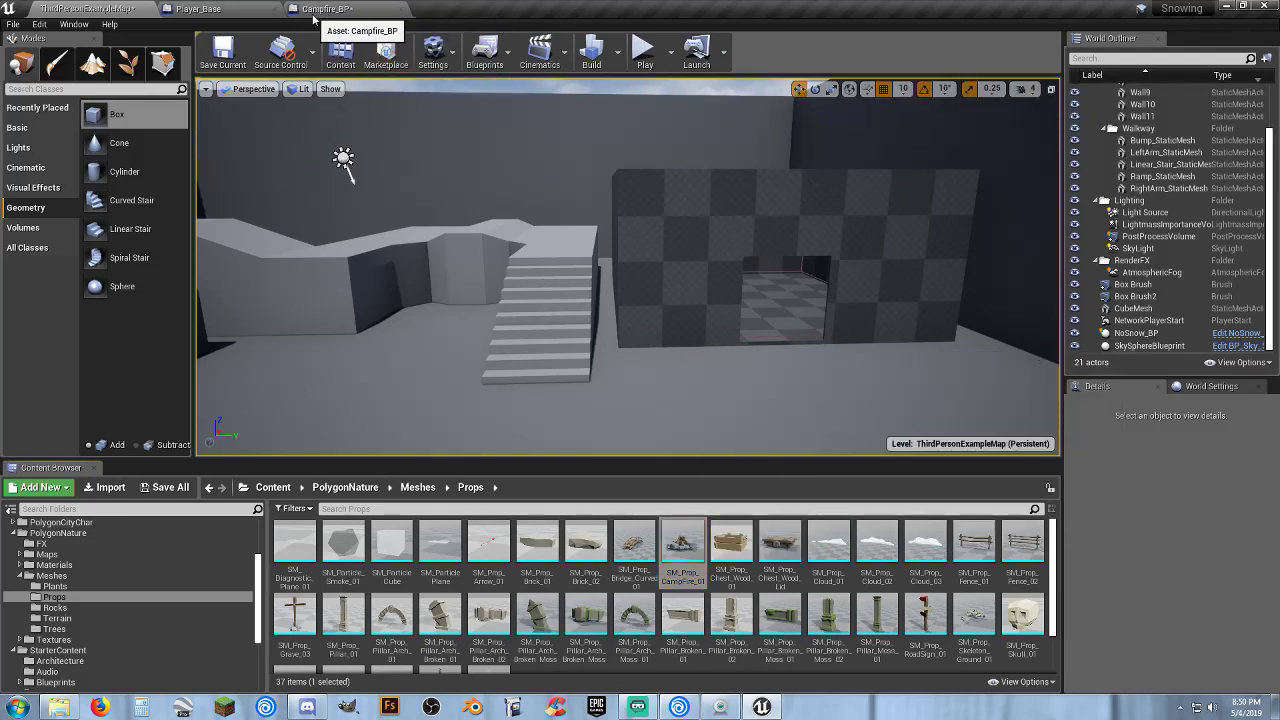
pyautogui.click(244, 13)
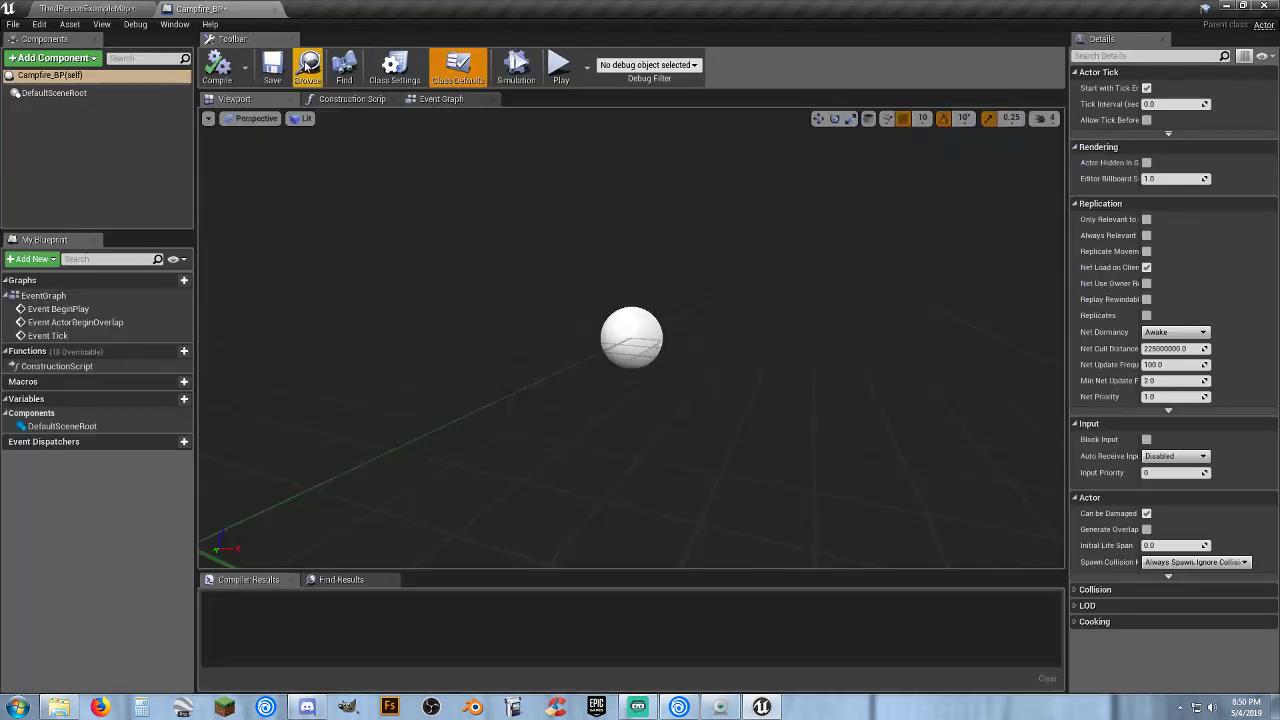
pyautogui.click(71, 116)
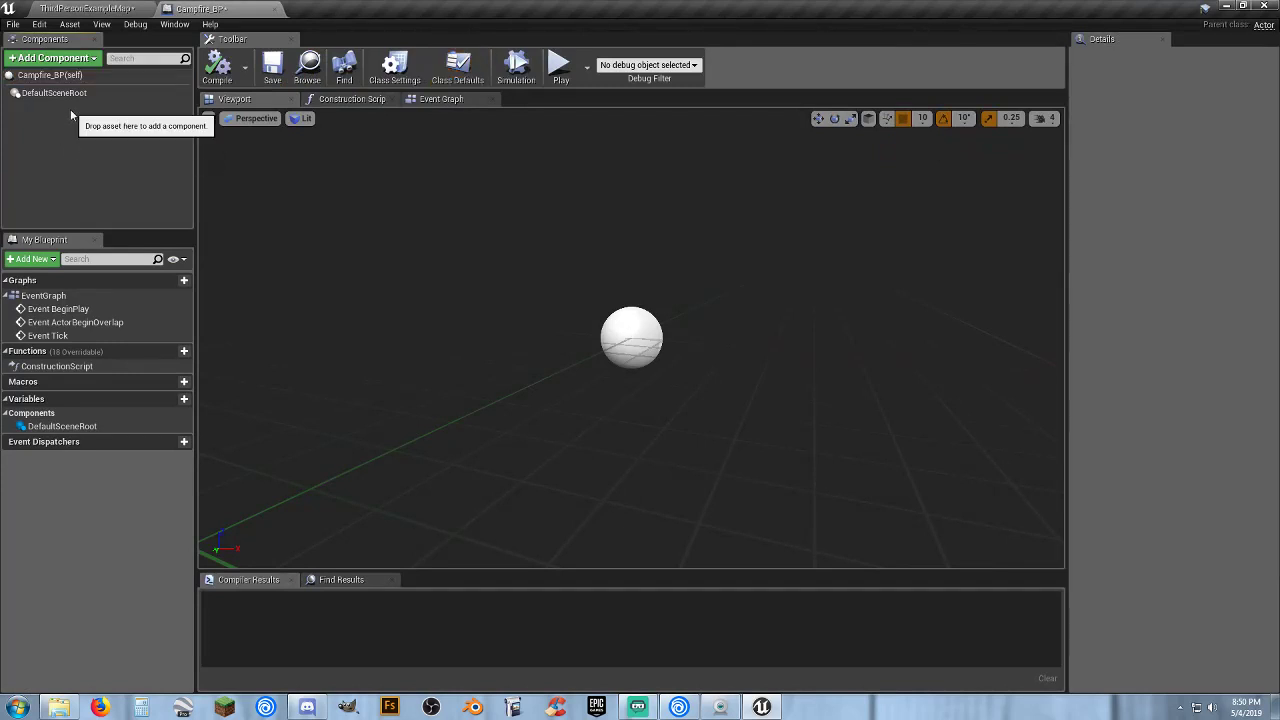
pyautogui.click(52, 59)
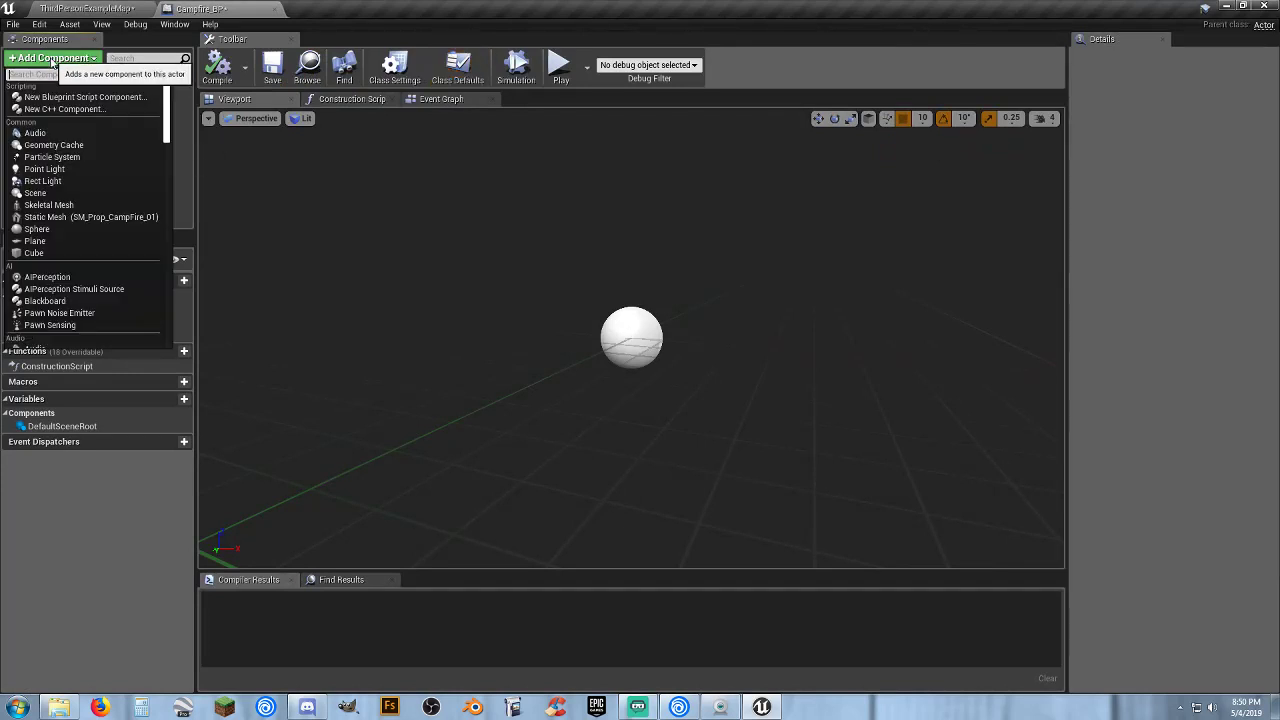
pyautogui.click(78, 216)
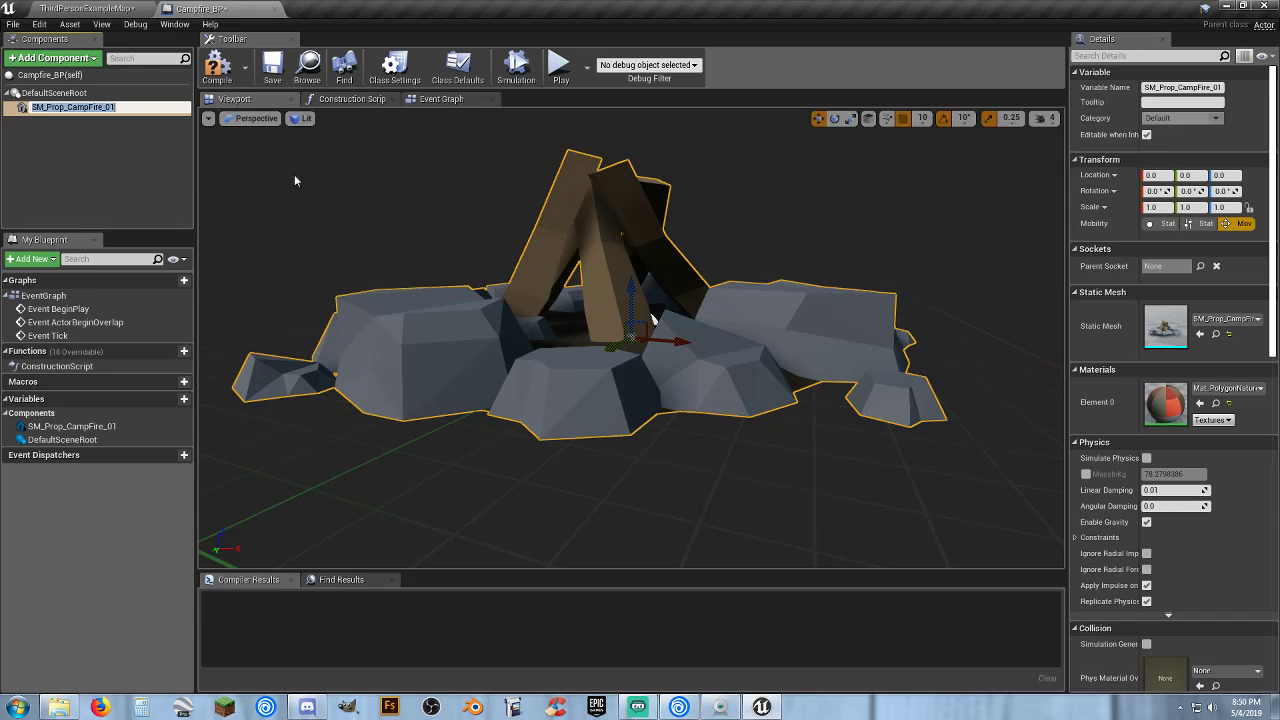
pyautogui.click(95, 158)
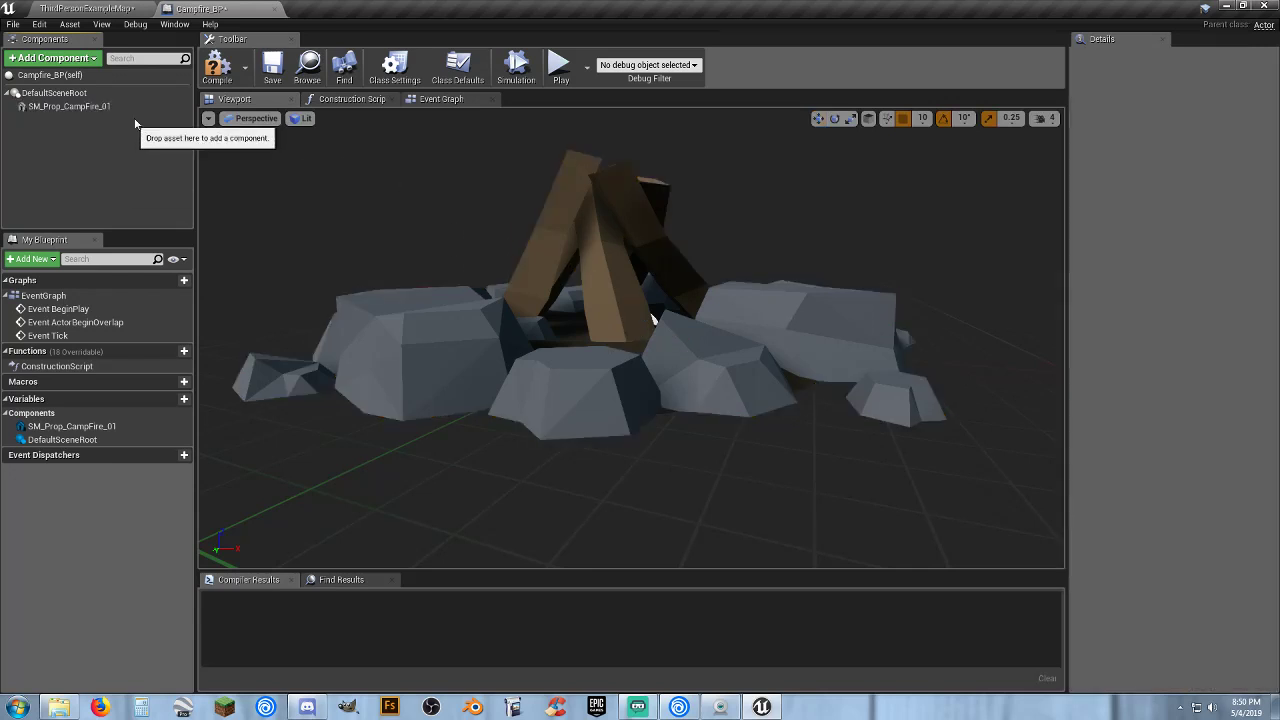
pyautogui.click(217, 66)
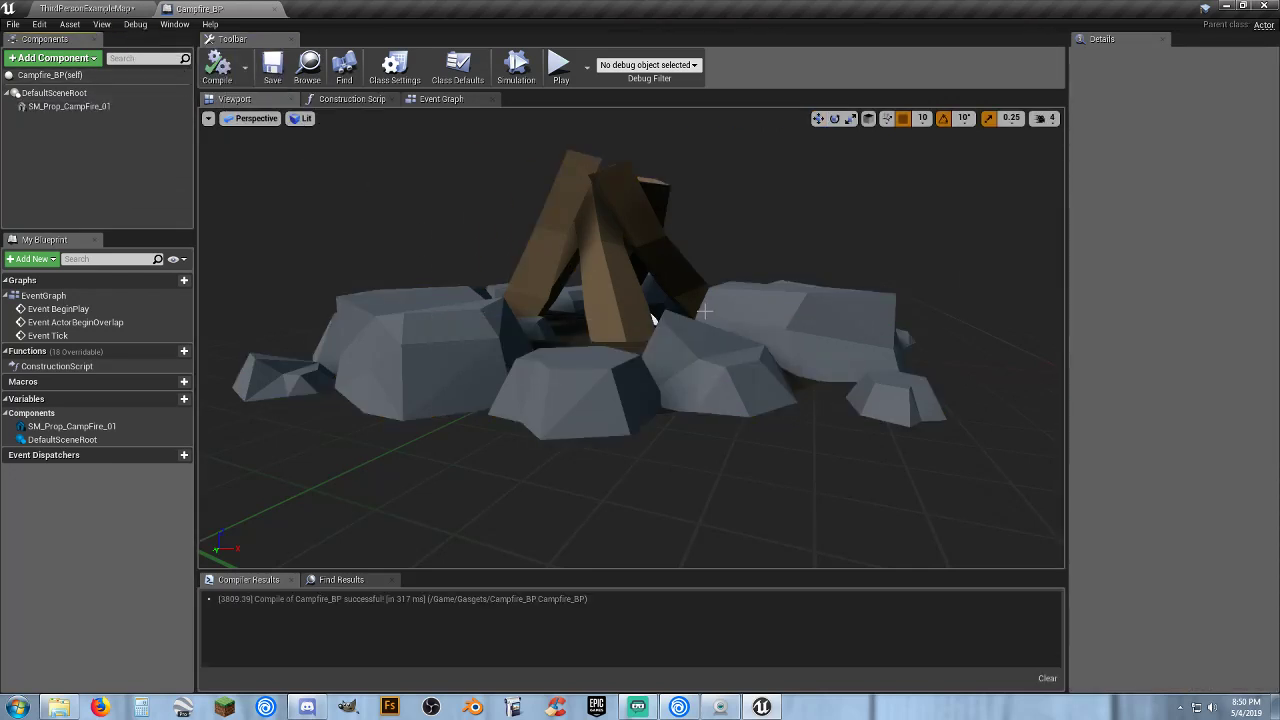
pyautogui.moveTo(631, 337); pyautogui.dragTo(640, 215, button='right')
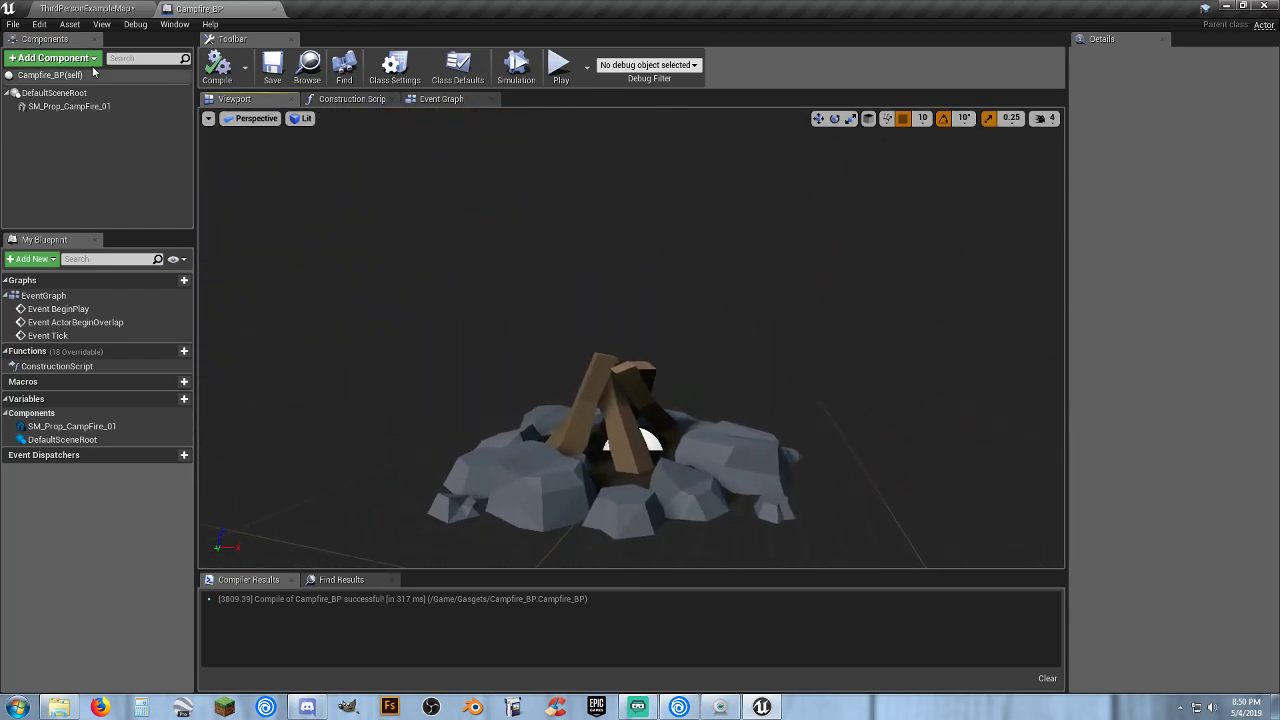
# Add the FX_Fire effect from the PolygonNature FX folder to Campfire_BP as a particle system component, keeping its name.
pyautogui.click(72, 10)
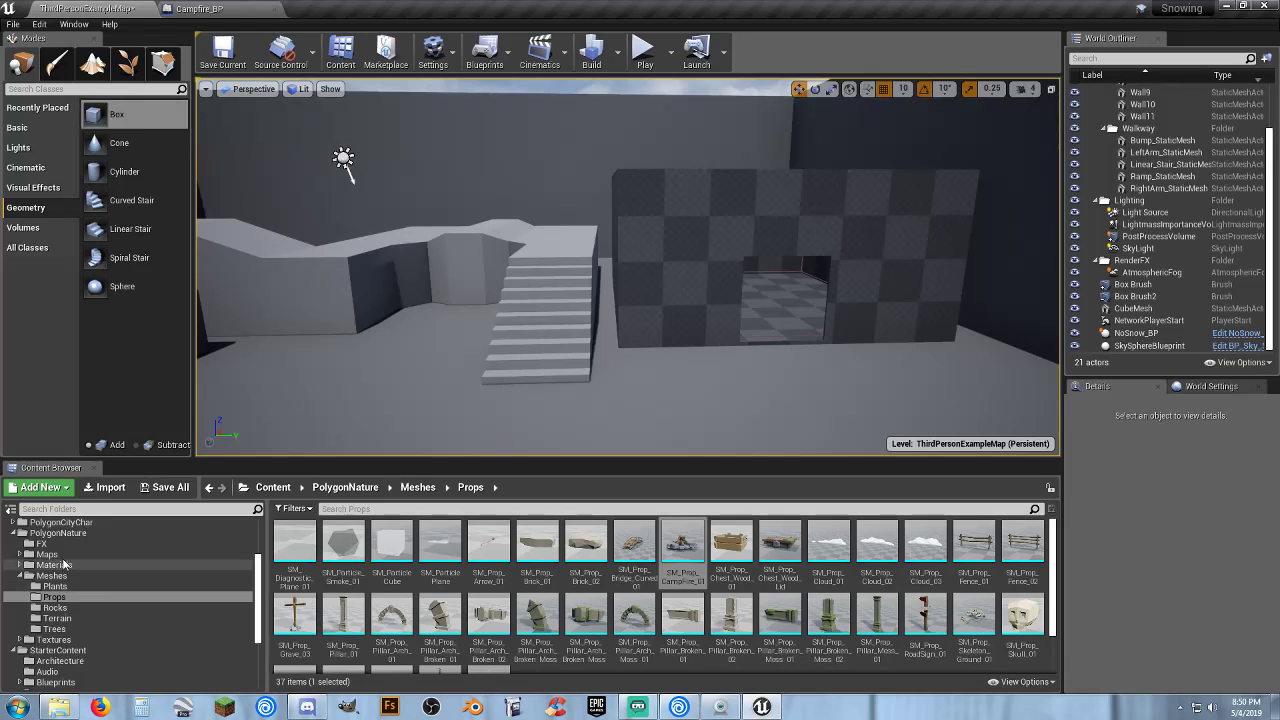
pyautogui.click(42, 543)
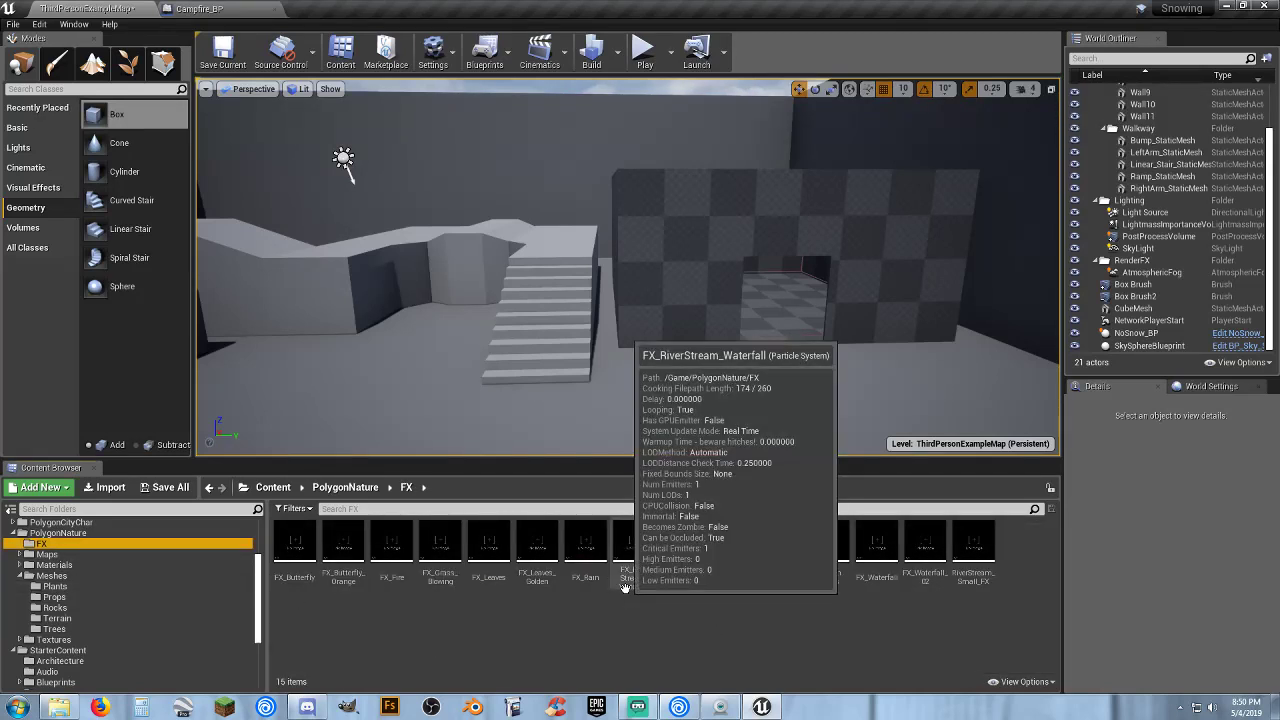
pyautogui.click(391, 550)
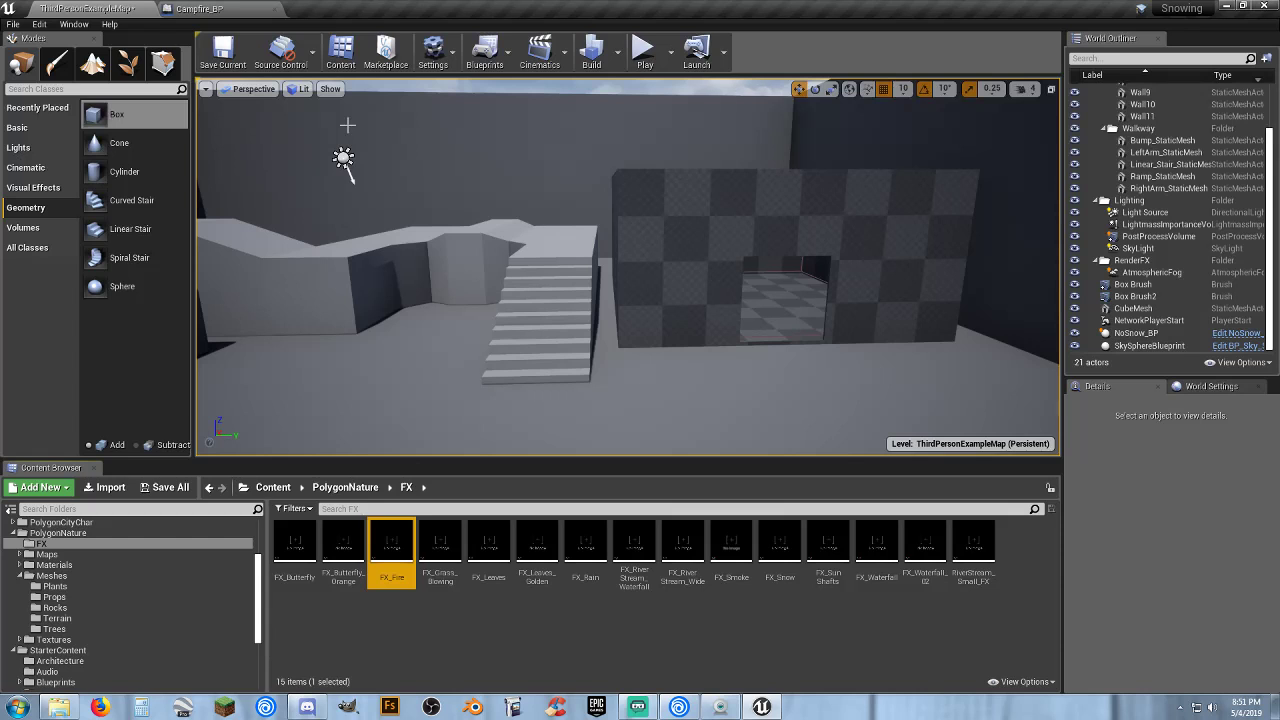
pyautogui.click(216, 9)
pyautogui.click(42, 58)
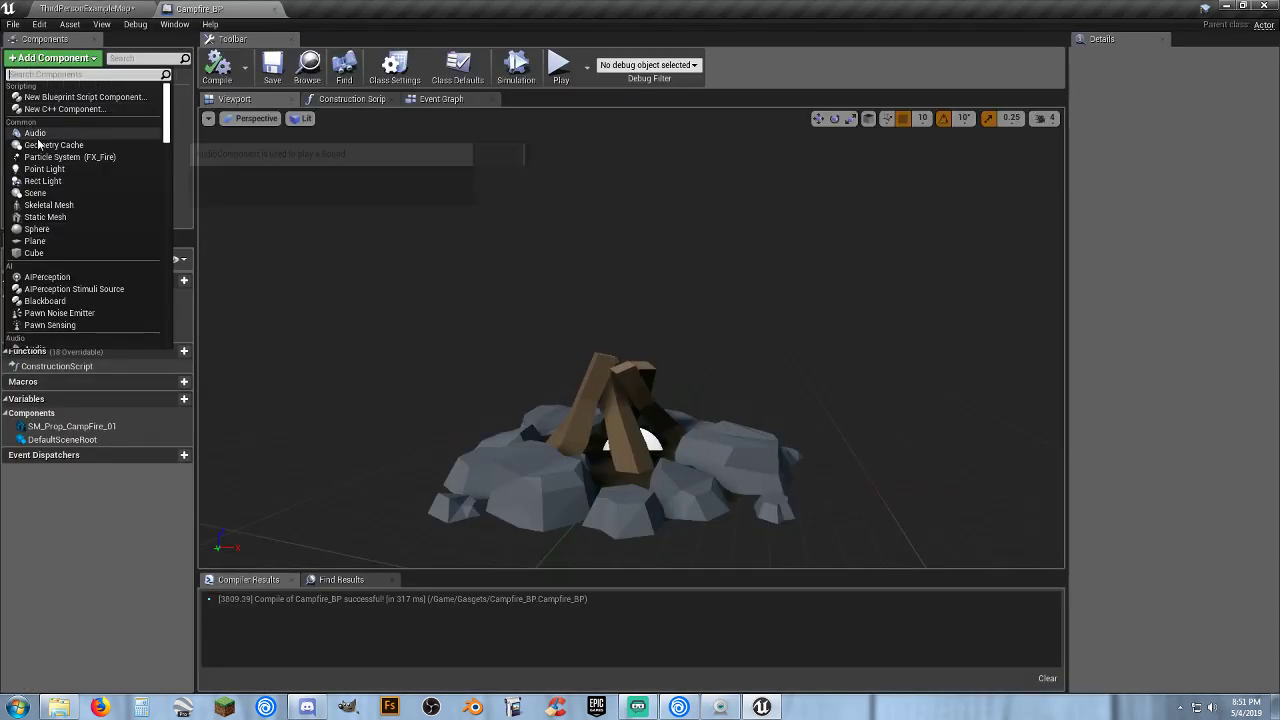
pyautogui.click(113, 163)
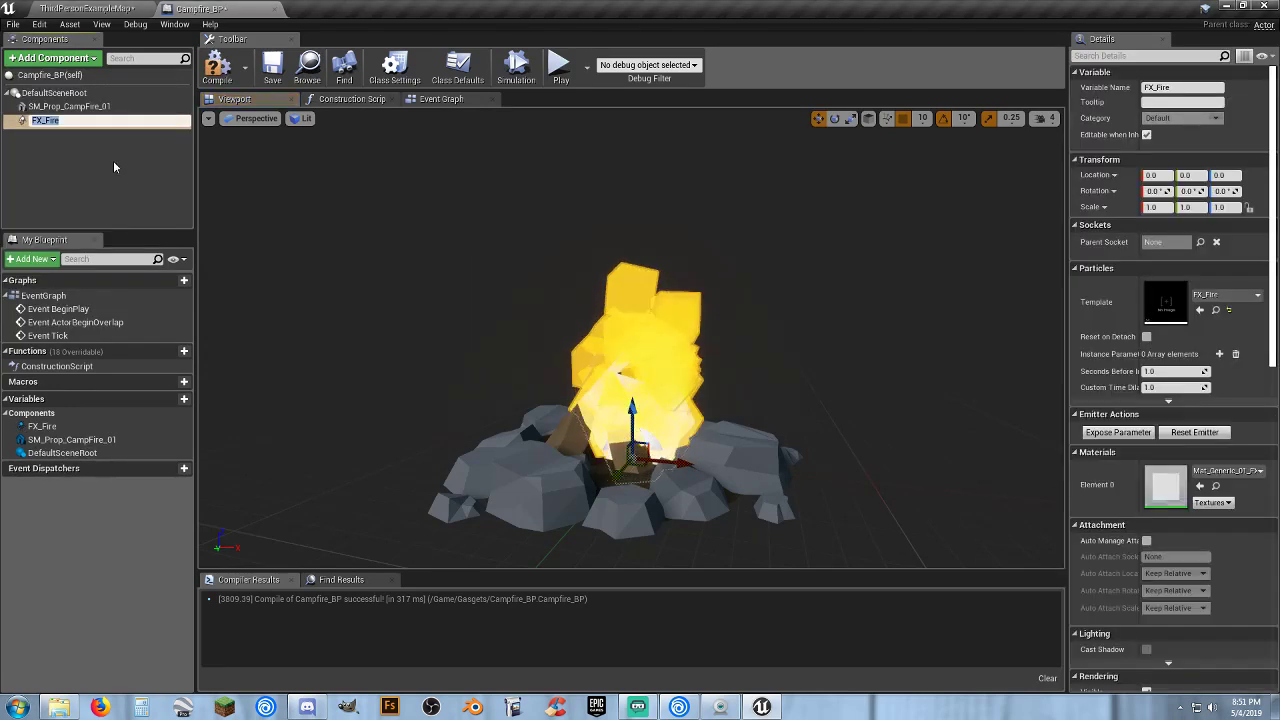
pyautogui.press('Return')
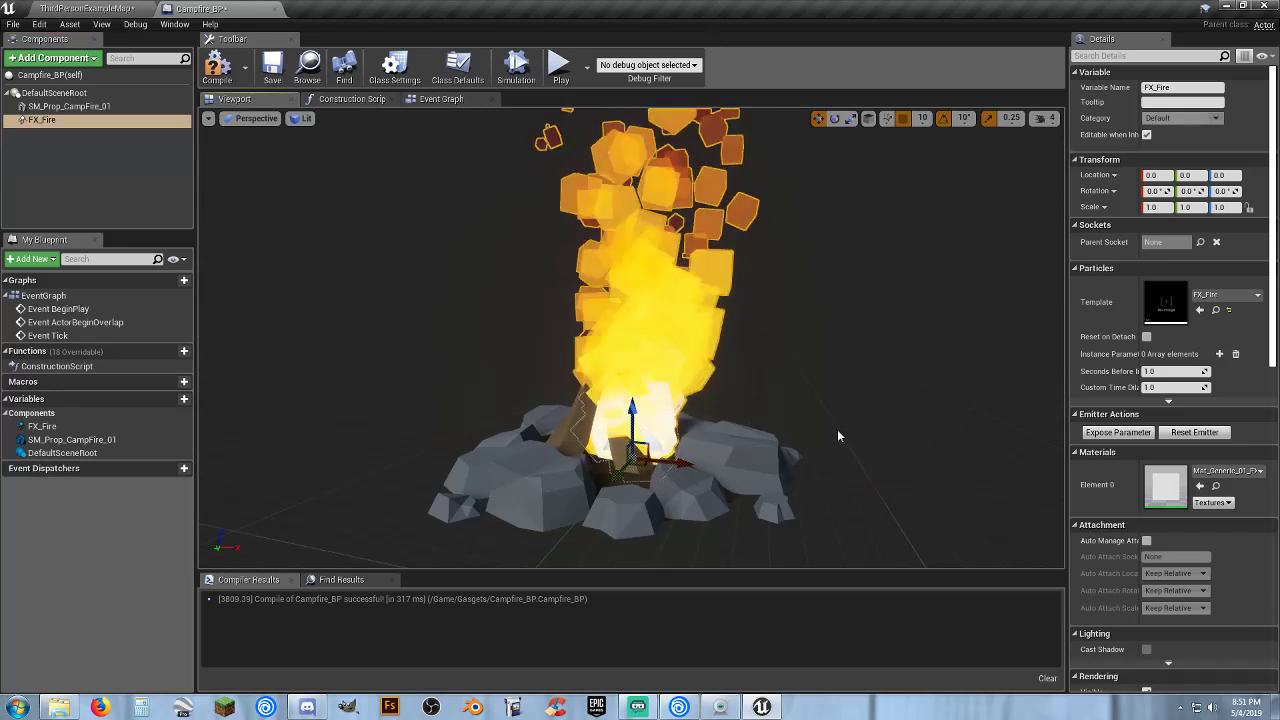
# Check the flames on the campfire from several distances, then compile and save Campfire_BP.
pyautogui.moveTo(837, 429); pyautogui.dragTo(750, 395, button='right')
pyautogui.press('w')
pyautogui.press('s')
pyautogui.press('w')
pyautogui.press('s')
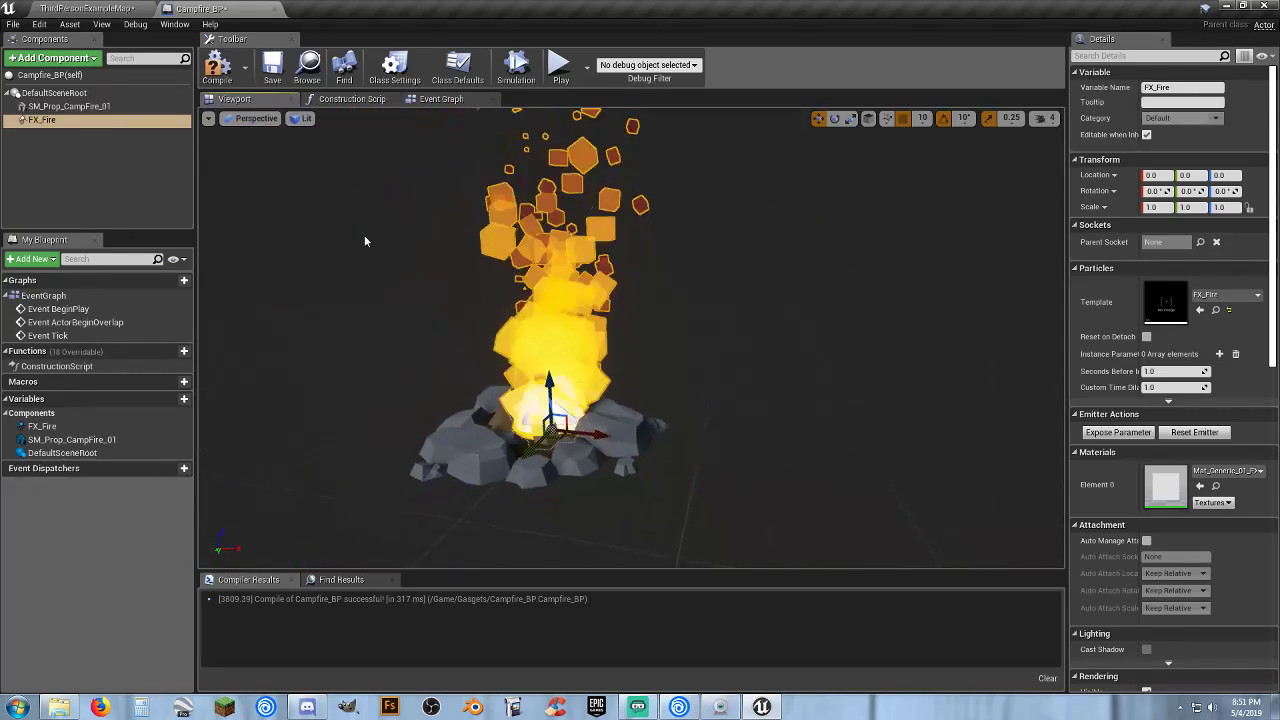
pyautogui.click(222, 68)
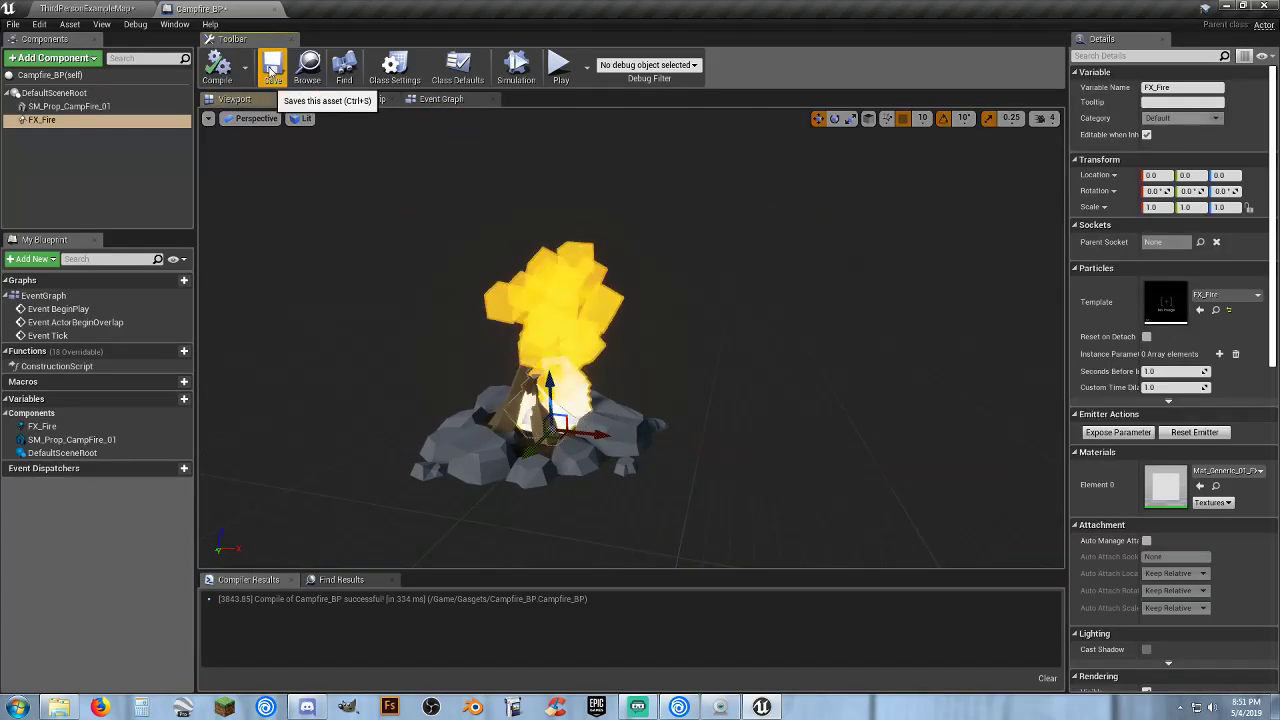
pyautogui.click(92, 185)
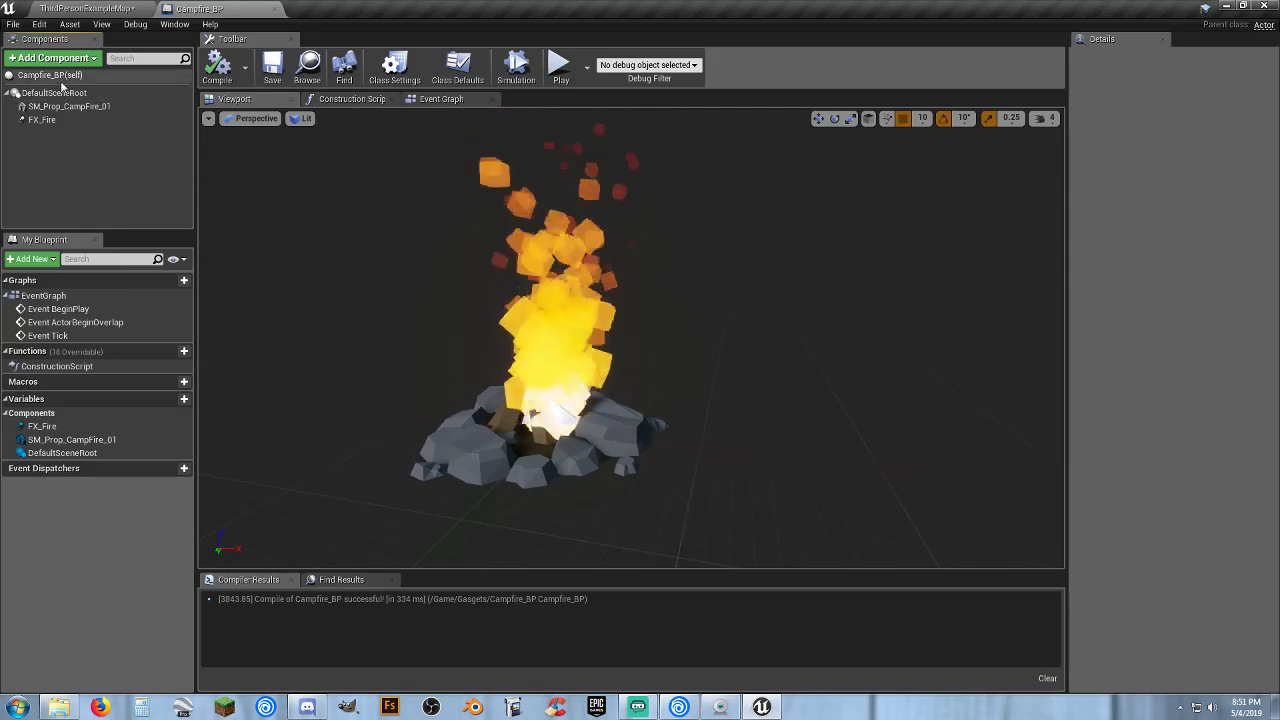
# Add the Fire01_Cue sound from the StarterContent Audio folder to Campfire_BP as an audio component and view its attenuation range.
pyautogui.click(88, 8)
pyautogui.scroll(-2, 60, 638)
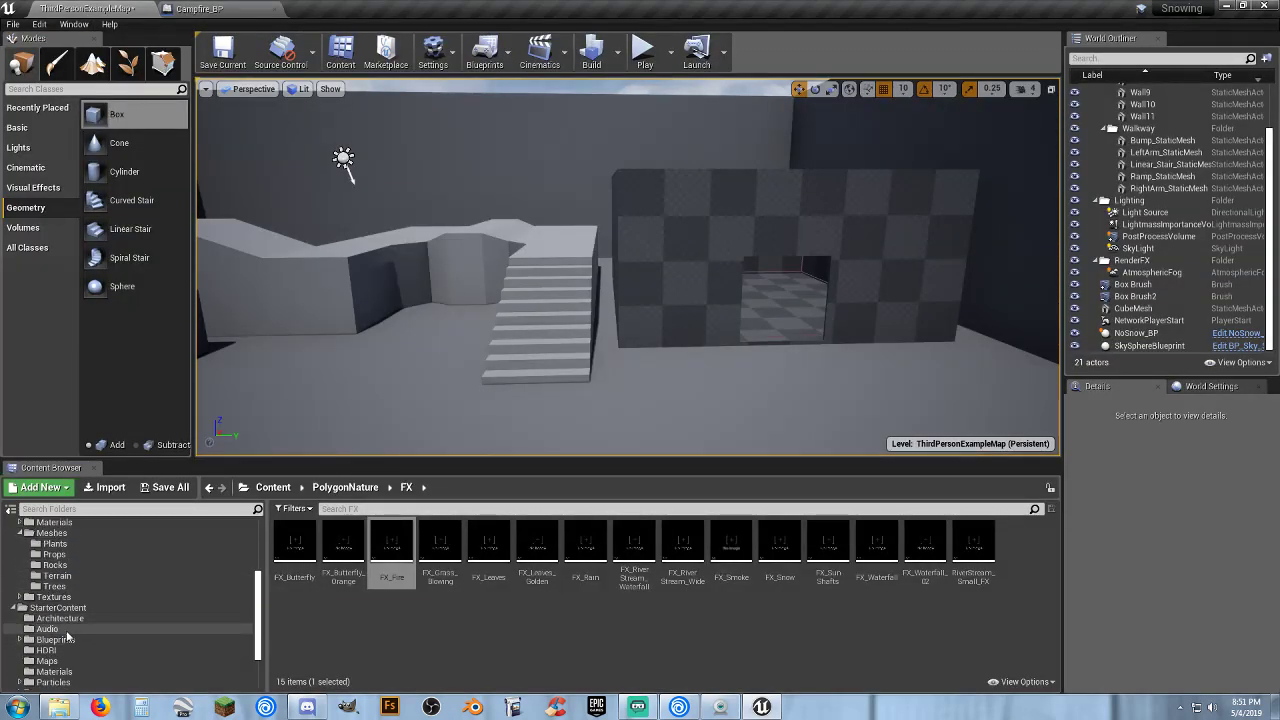
pyautogui.click(62, 630)
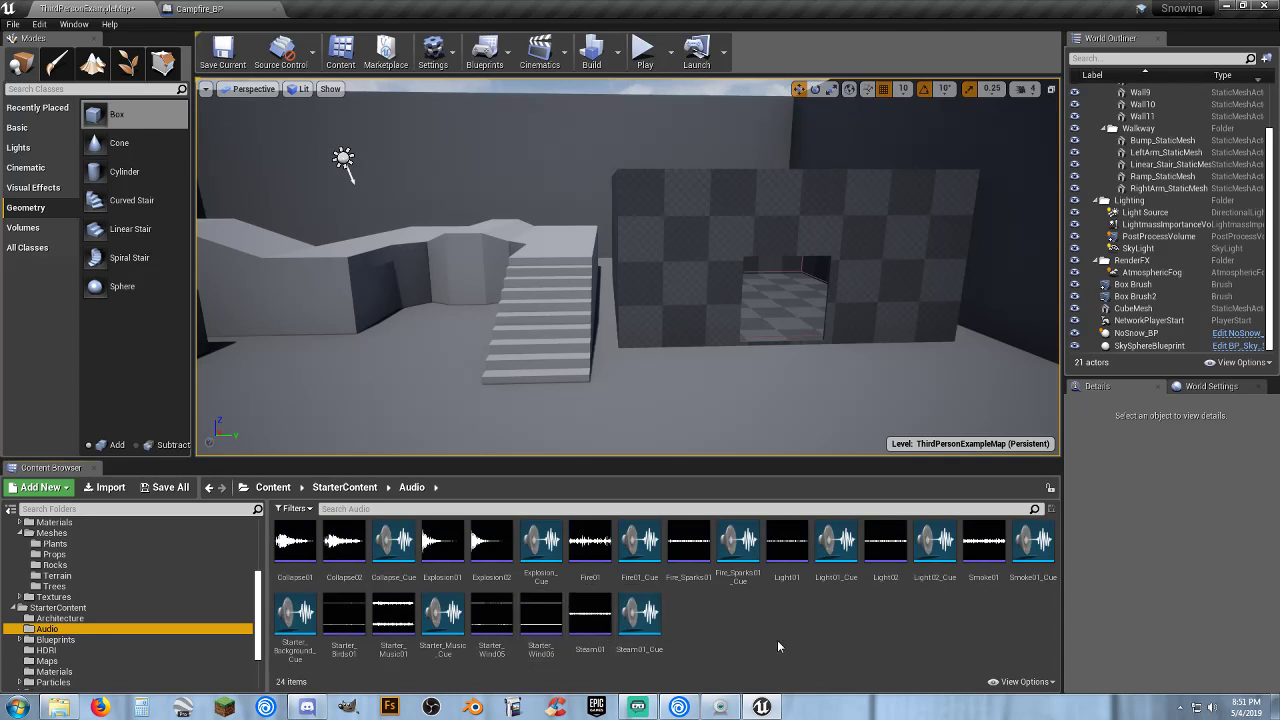
pyautogui.click(640, 545)
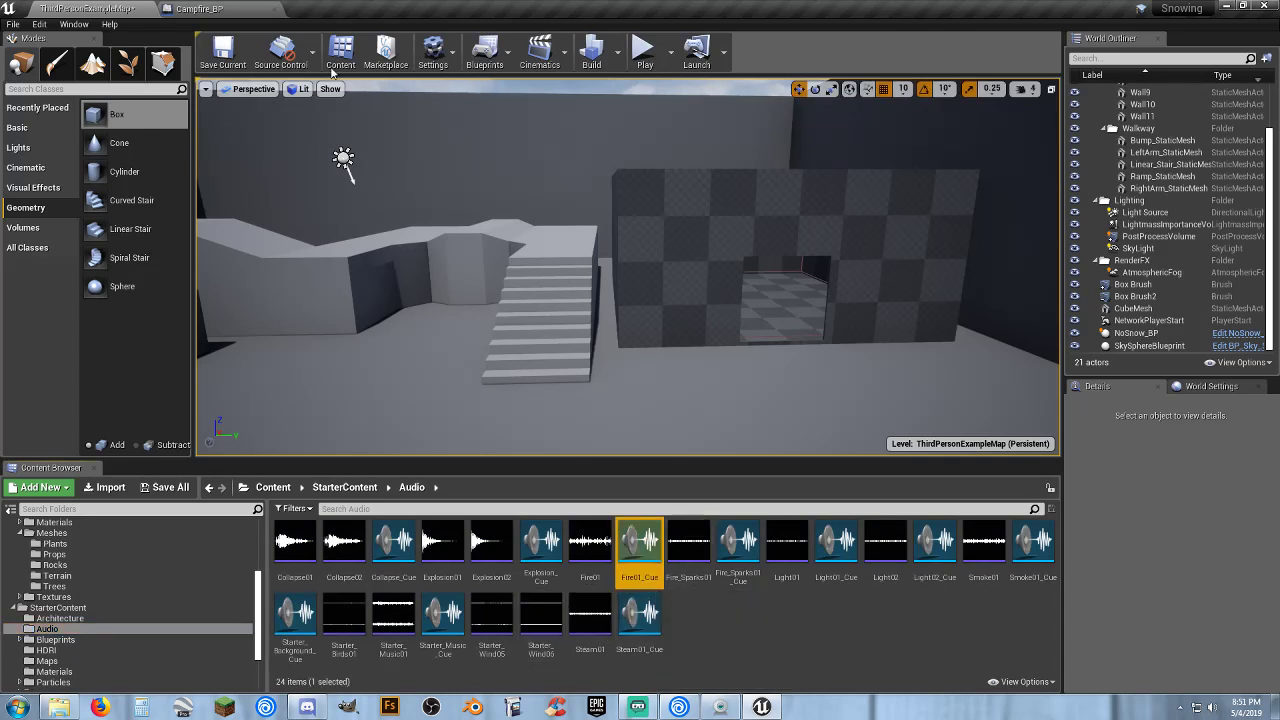
pyautogui.click(220, 15)
pyautogui.click(53, 57)
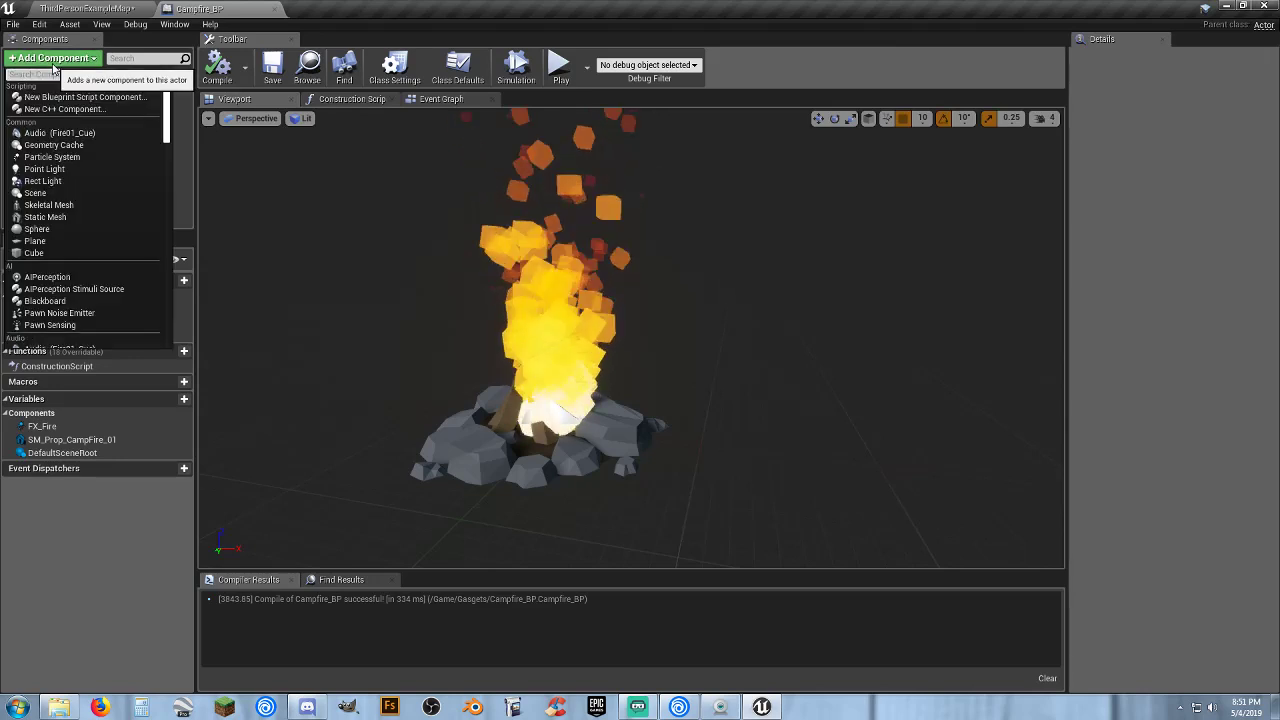
pyautogui.click(67, 133)
pyautogui.click(644, 386)
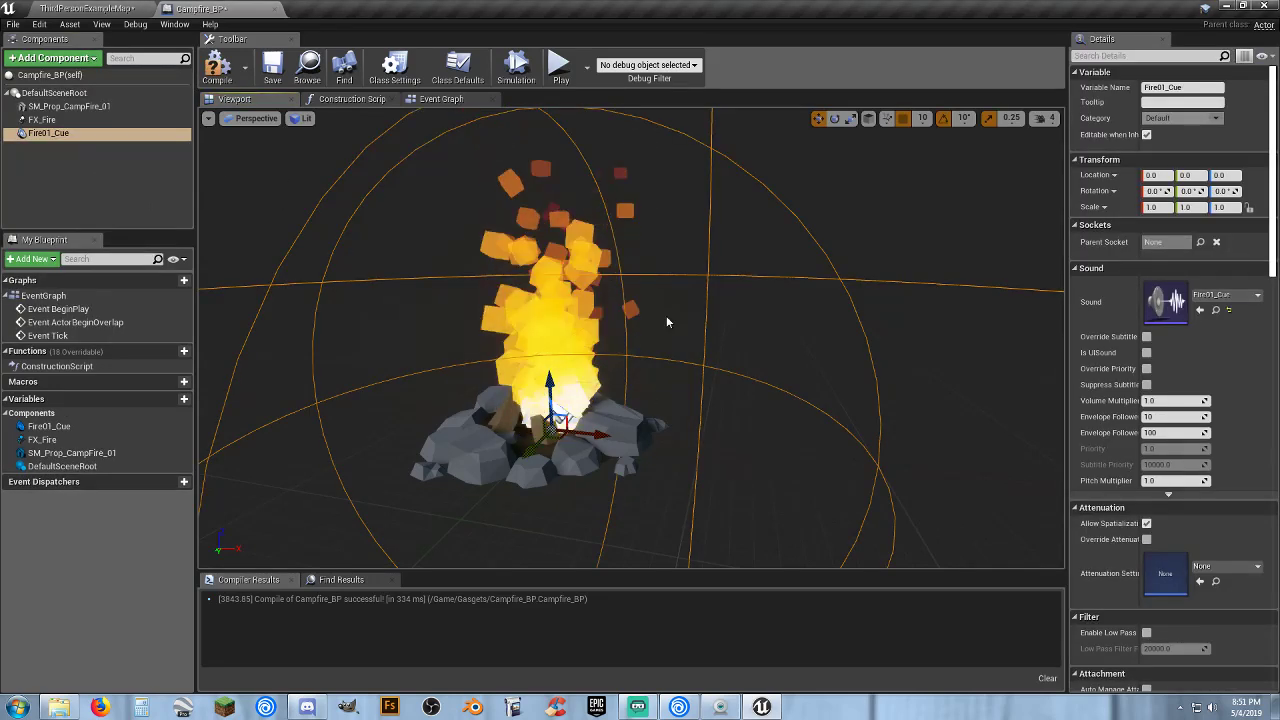
pyautogui.moveTo(666, 315); pyautogui.dragTo(648, 349, button='right')
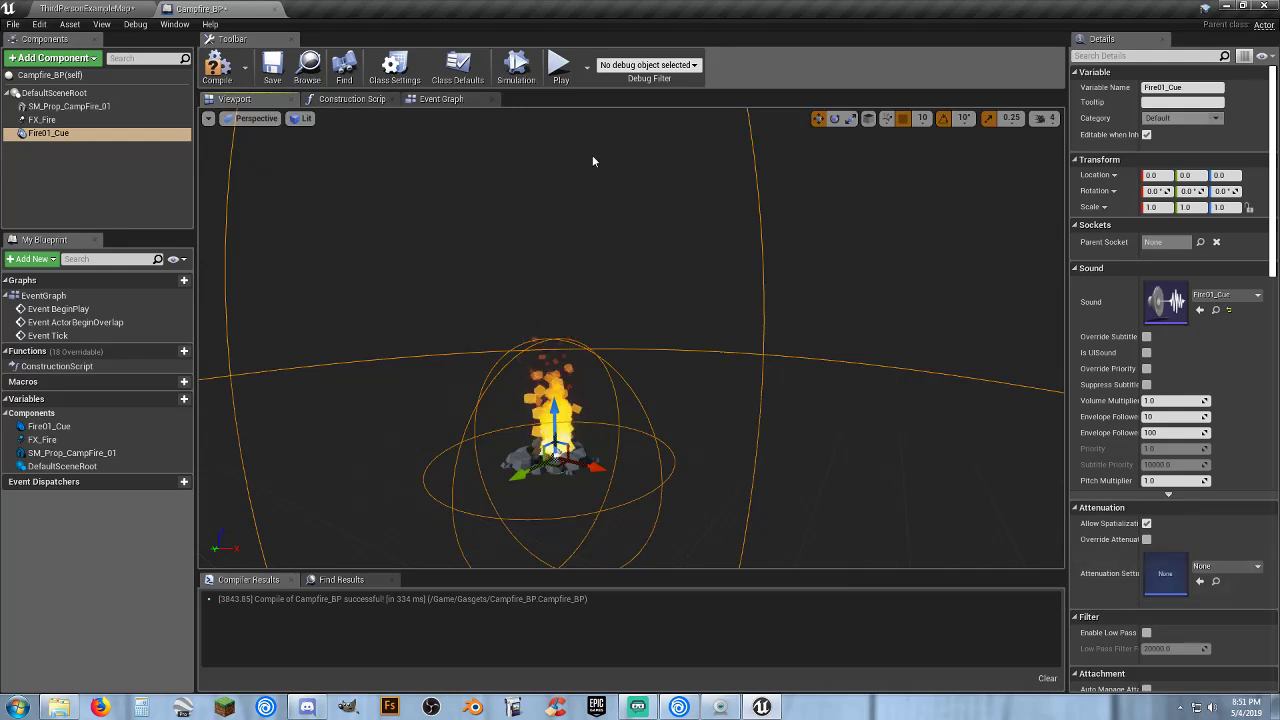
# Compile and save Campfire_BP and place it from the Gasgets folder on the level floor between the stairs and the building's doorway.
pyautogui.click(226, 78)
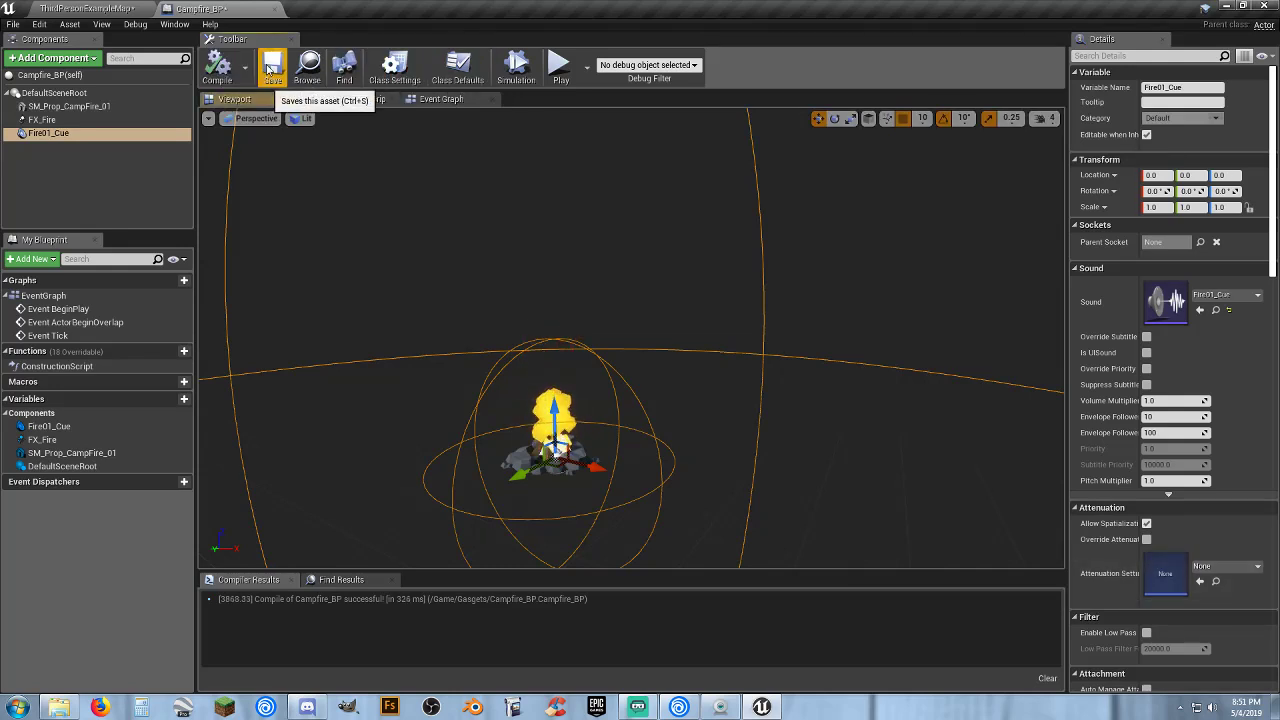
pyautogui.click(272, 74)
pyautogui.click(114, 10)
pyautogui.scroll(6, 116, 565)
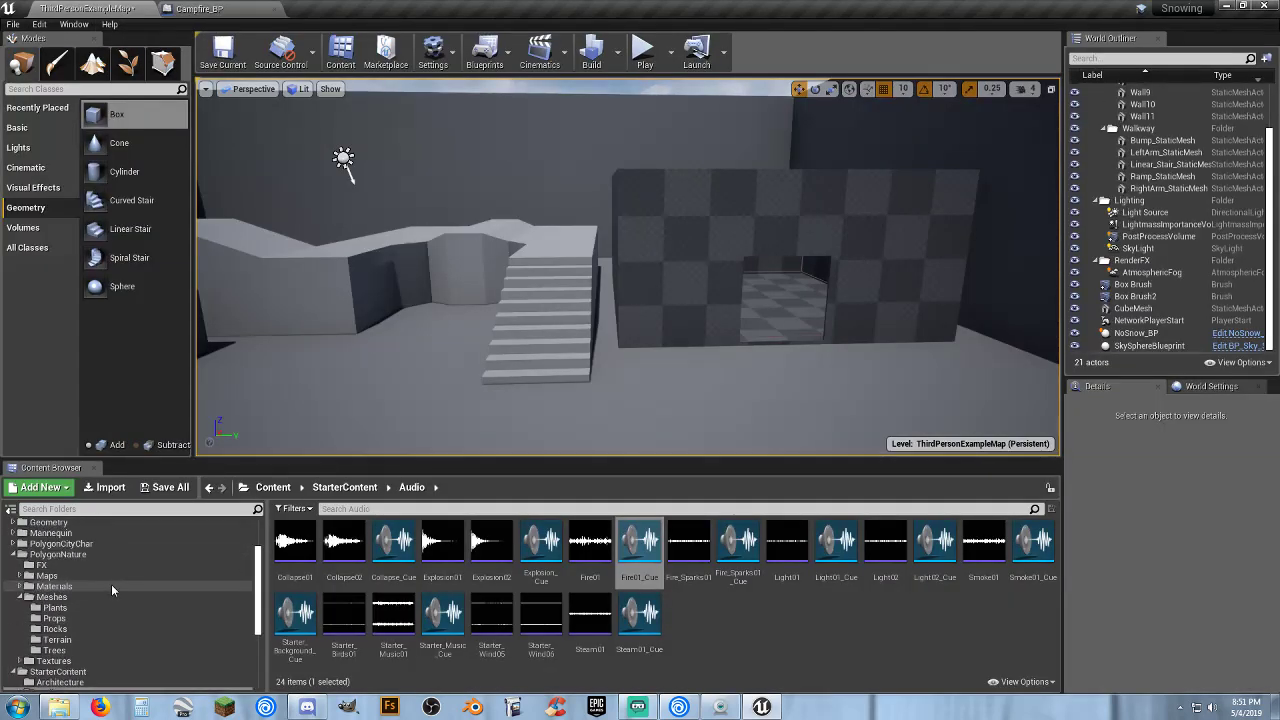
pyautogui.click(80, 578)
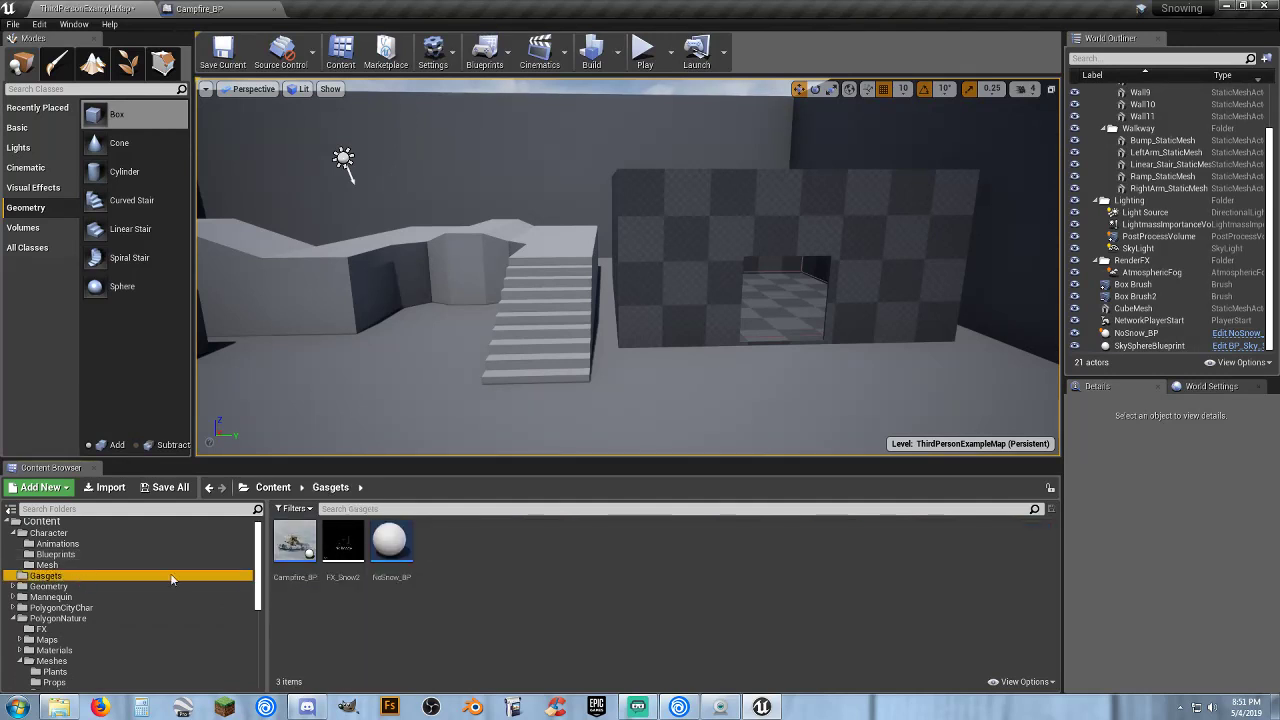
pyautogui.moveTo(290, 545); pyautogui.dragTo(678, 362)
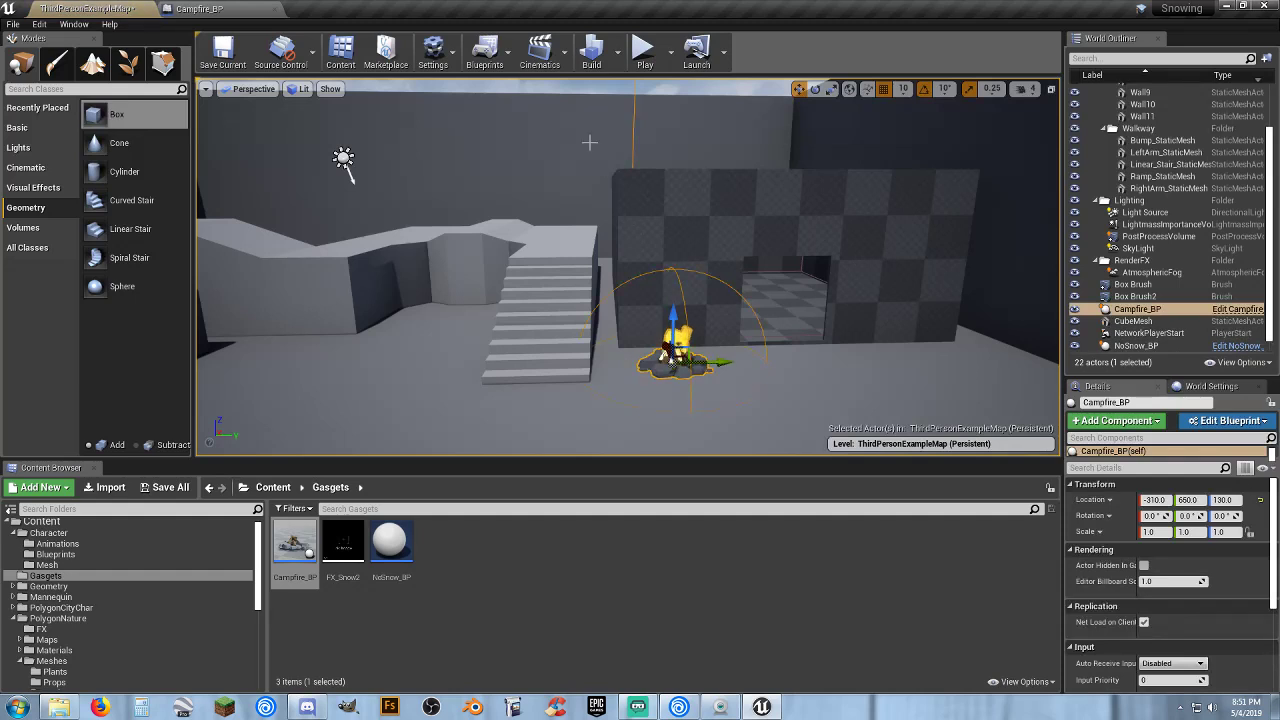
# Play the level and walk the character around the campfire and through the building to check the fire, sound and snow.
pyautogui.click(643, 50)
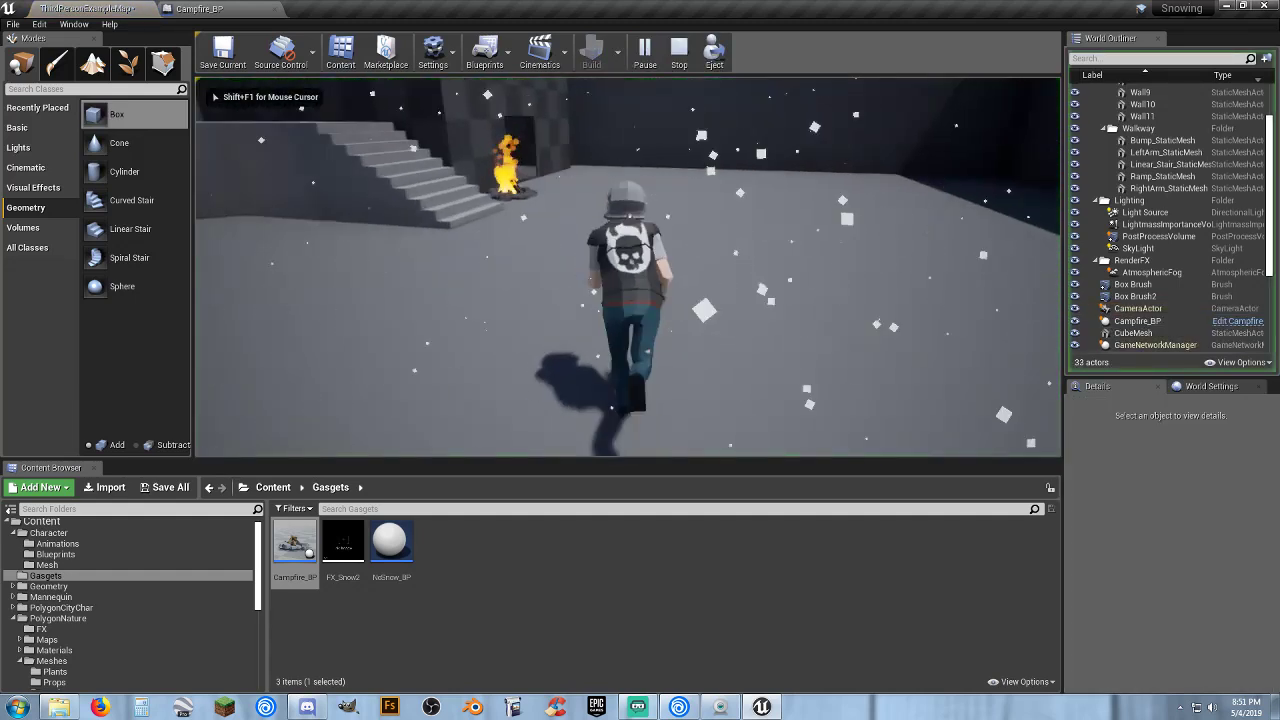
pyautogui.press('w')
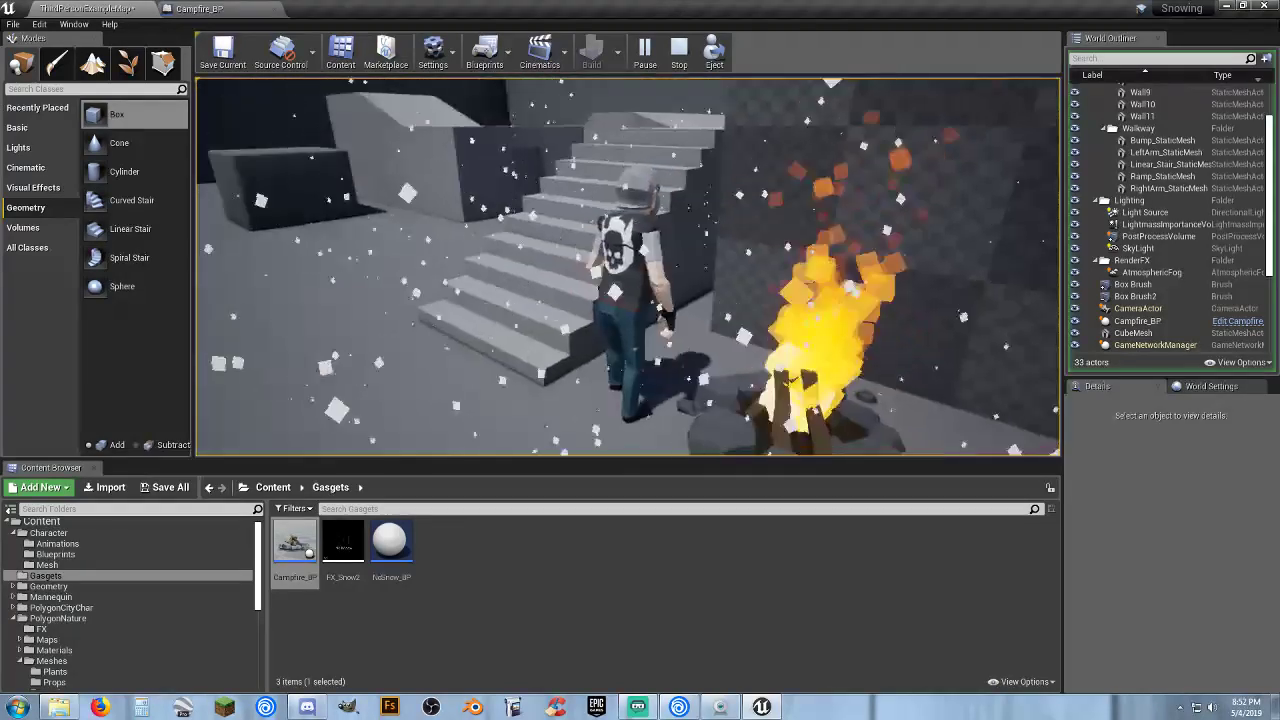
pyautogui.press('s')
pyautogui.press('d')
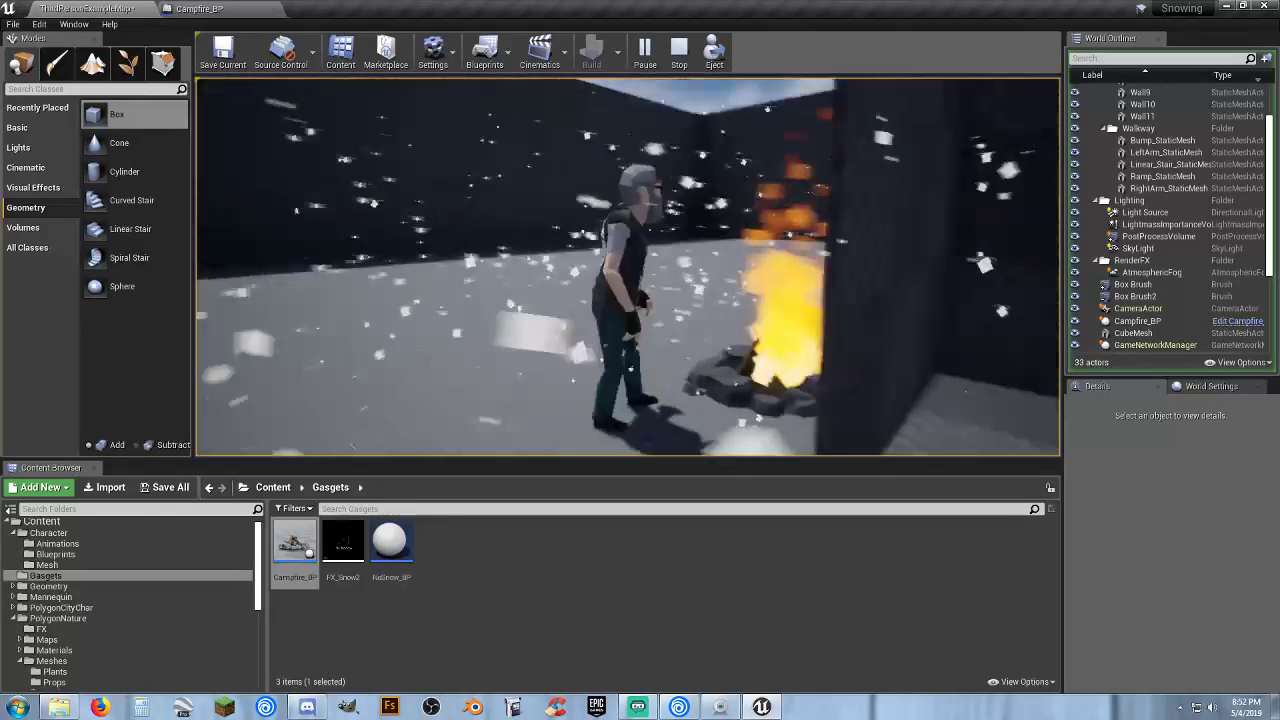
pyautogui.press('d')
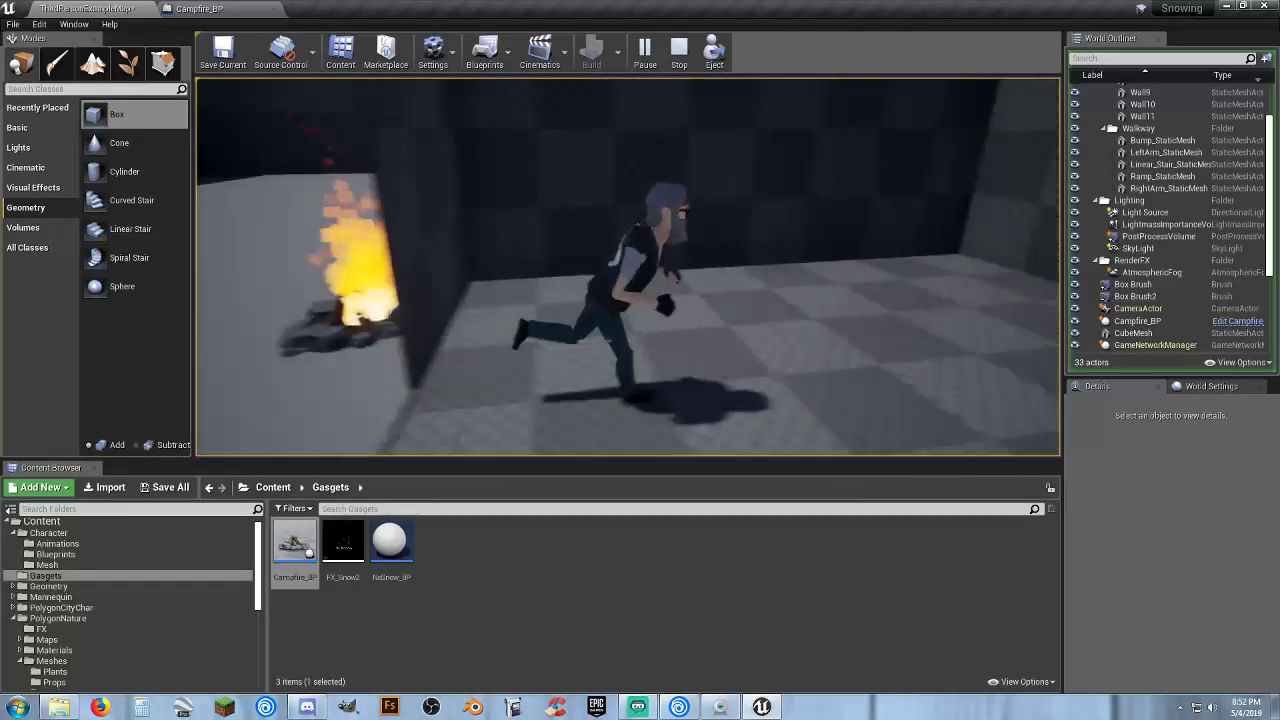
pyautogui.press('w')
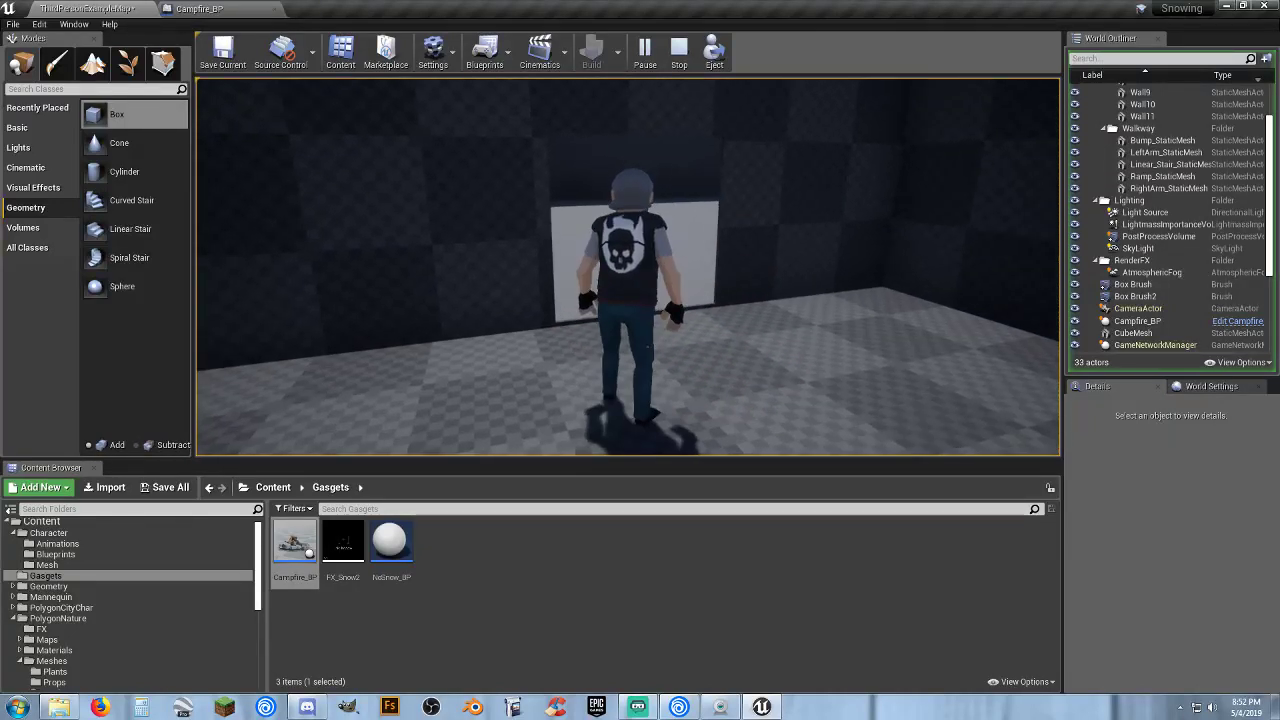
pyautogui.press('d')
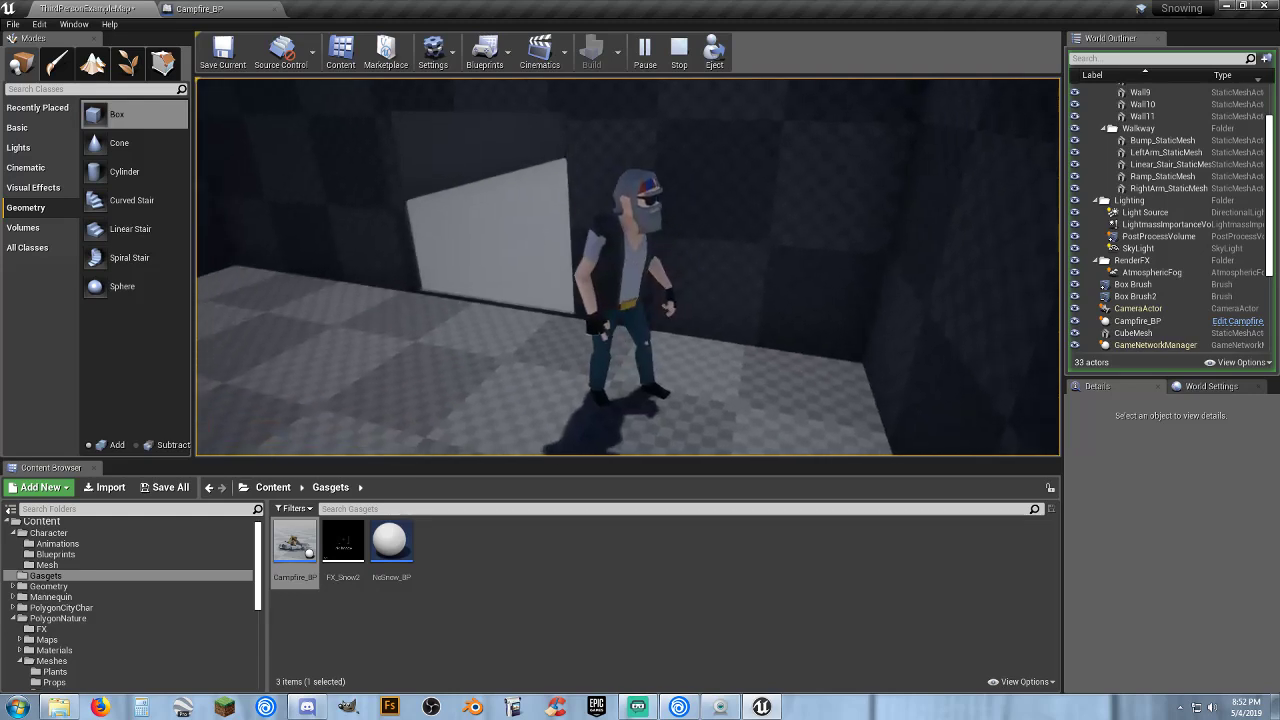
pyautogui.press('w')
pyautogui.press('w')
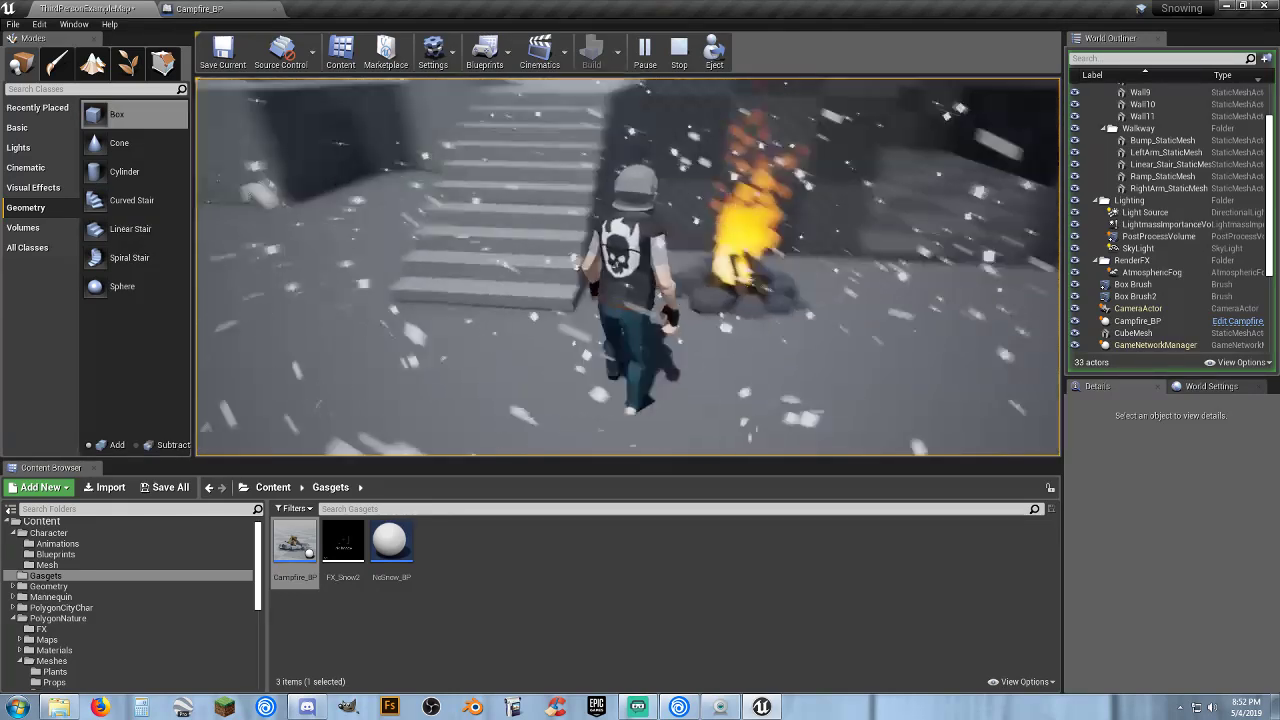
pyautogui.press('d')
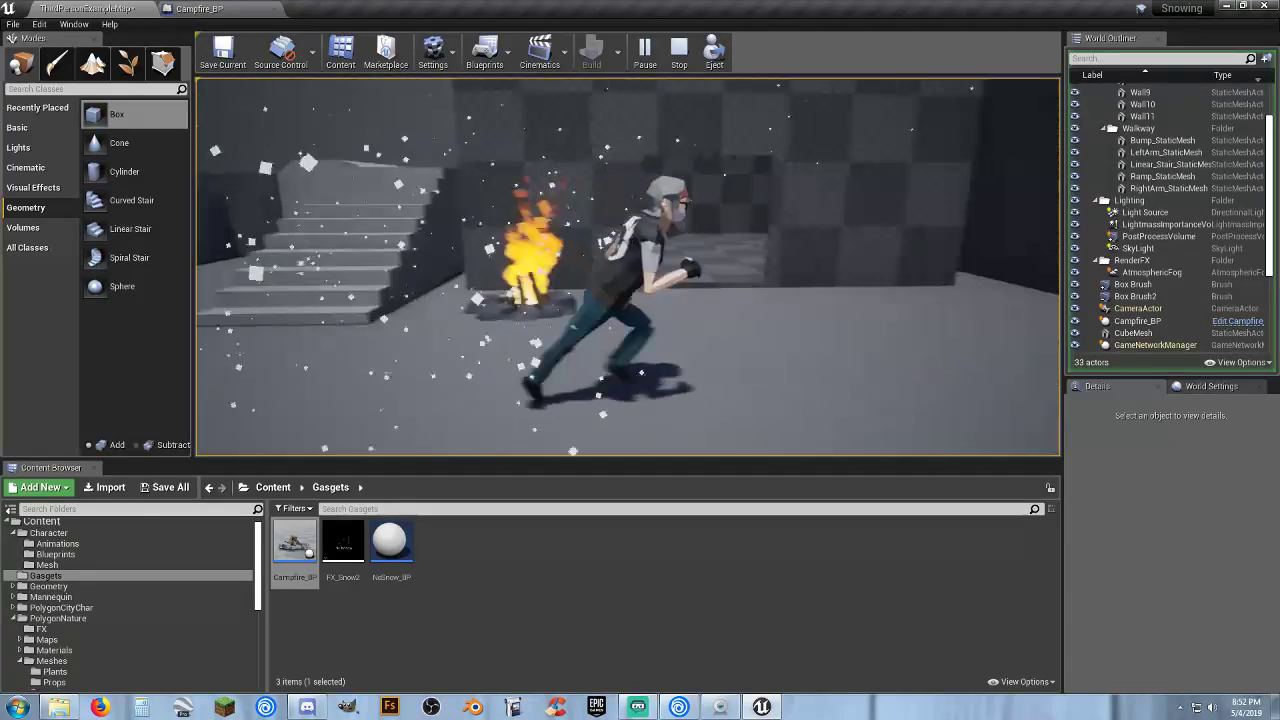
pyautogui.press('Escape')
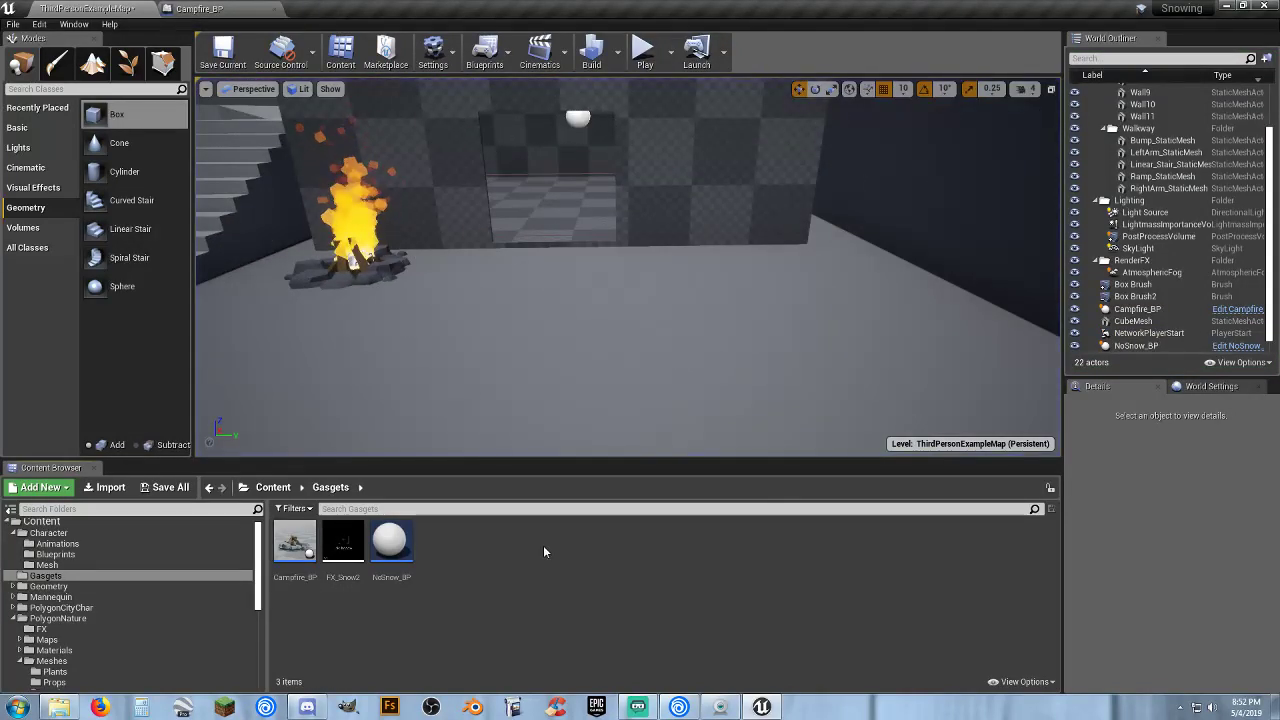
# Make a copy of Campfire_BP in the Gasgets folder.
pyautogui.rightClick(456, 549)
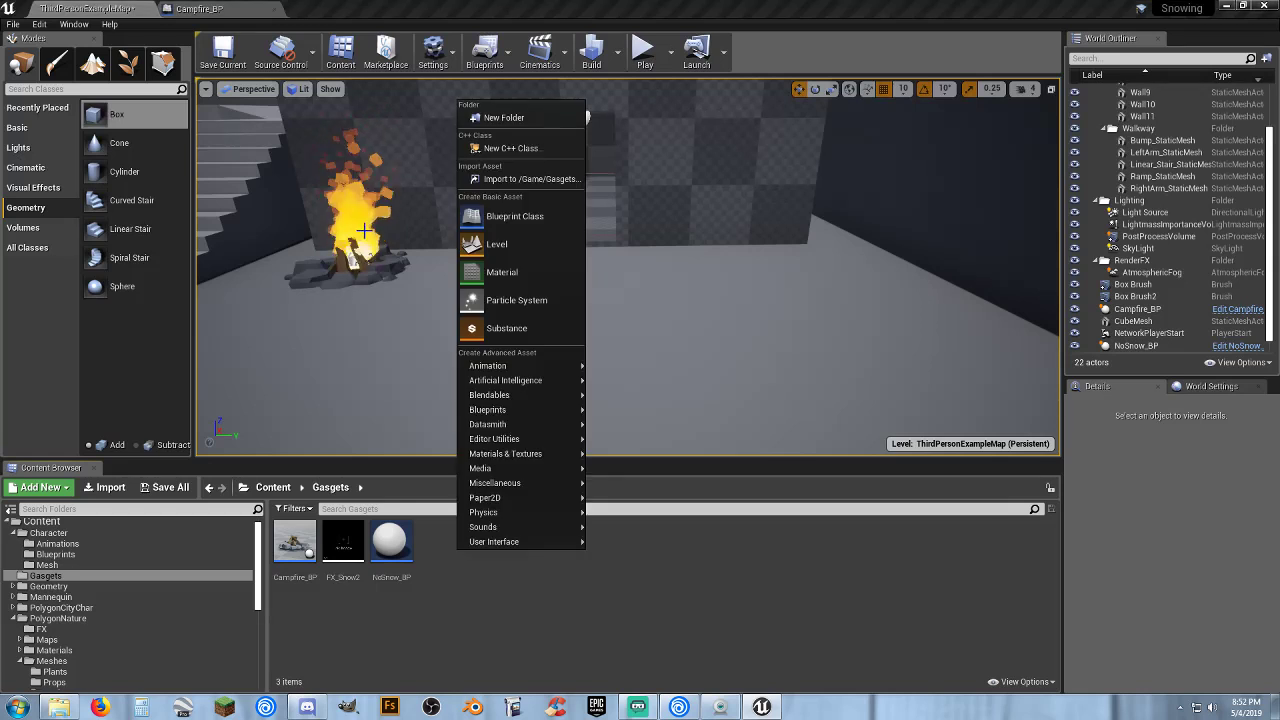
pyautogui.click(459, 618)
pyautogui.click(302, 578)
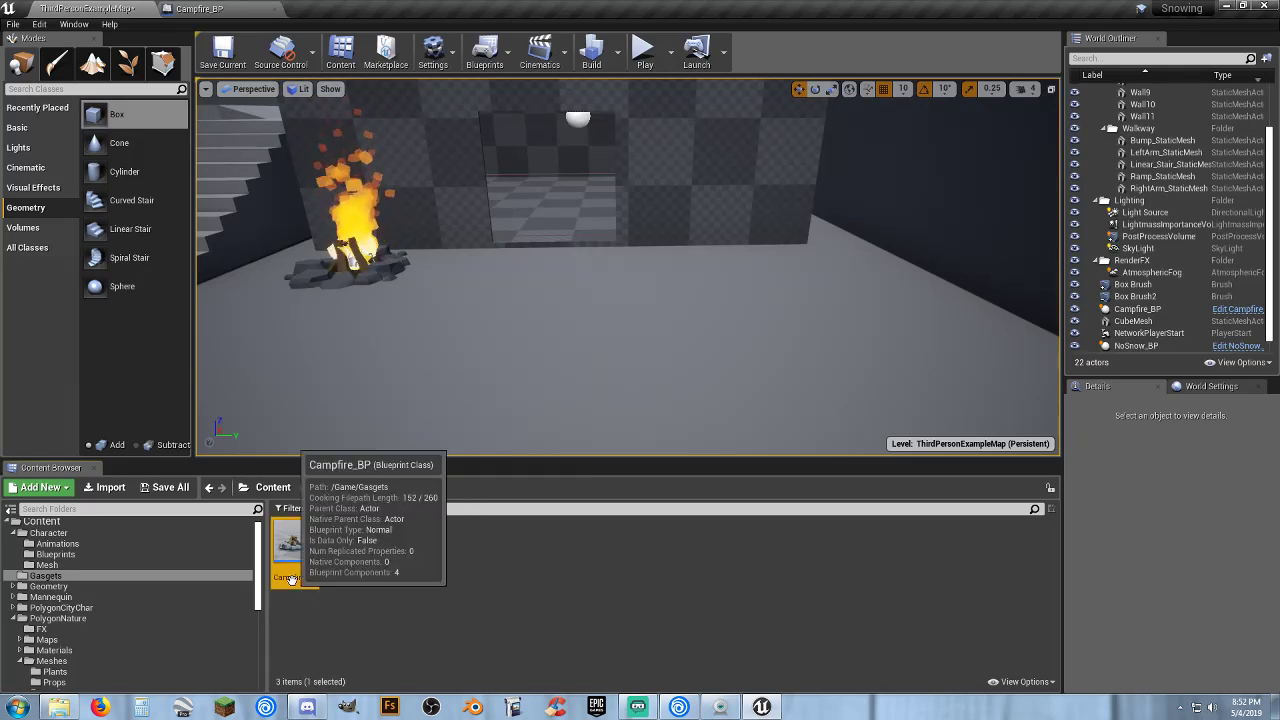
pyautogui.moveTo(297, 580); pyautogui.dragTo(463, 558)
pyautogui.click(482, 588)
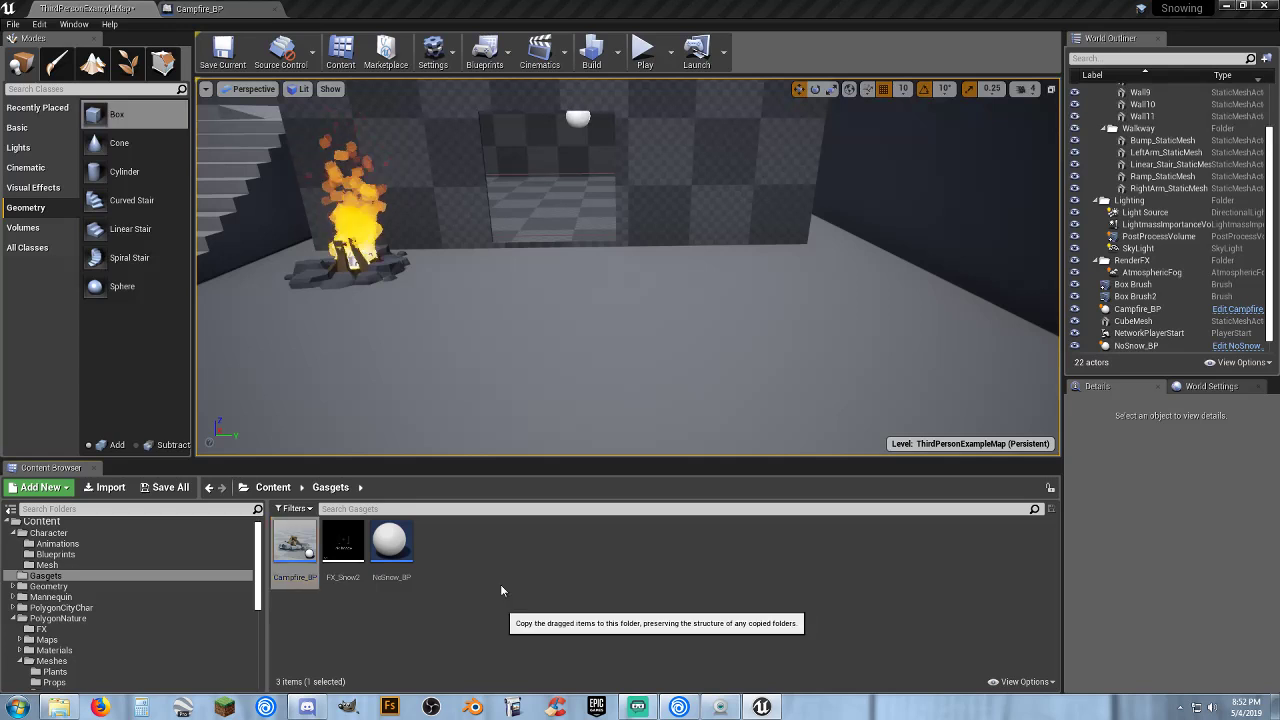
pyautogui.click(440, 548)
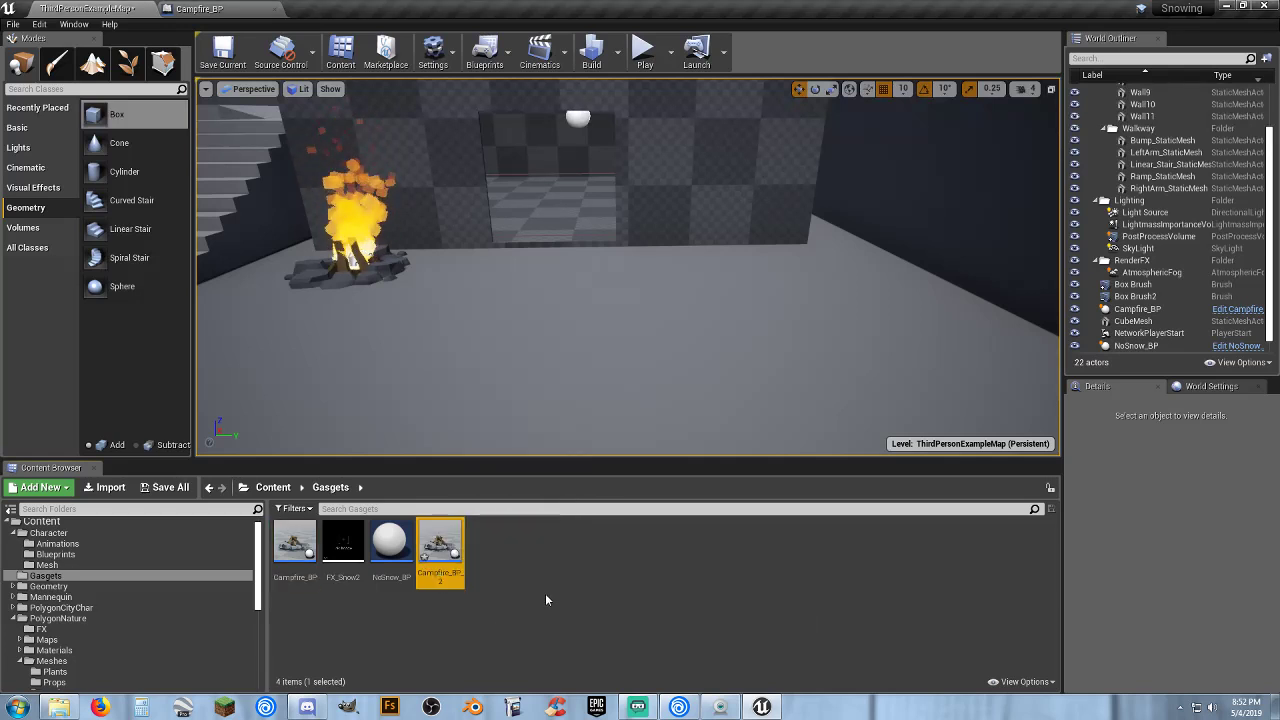
# Rename the copied campfire blueprint as Campfire_2_BP and open it for editing.
pyautogui.press('F2')
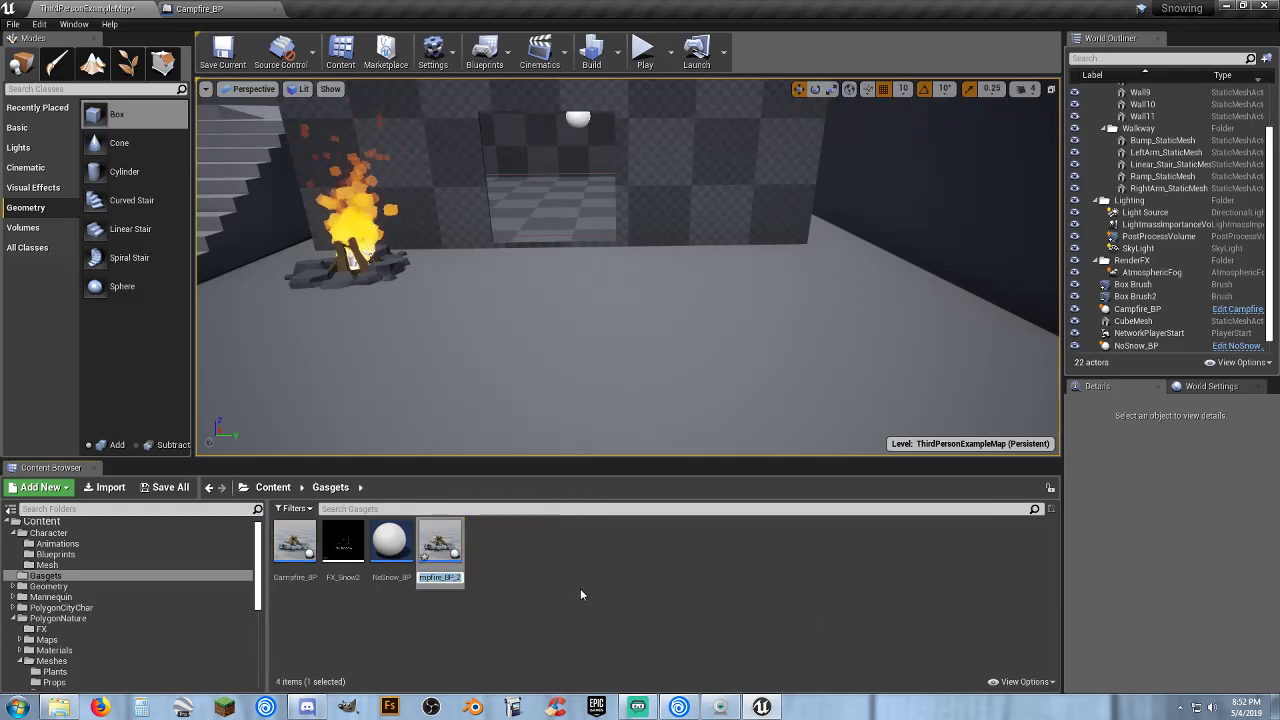
pyautogui.press('End')
pyautogui.press('BackSpace')
pyautogui.press('BackSpace')
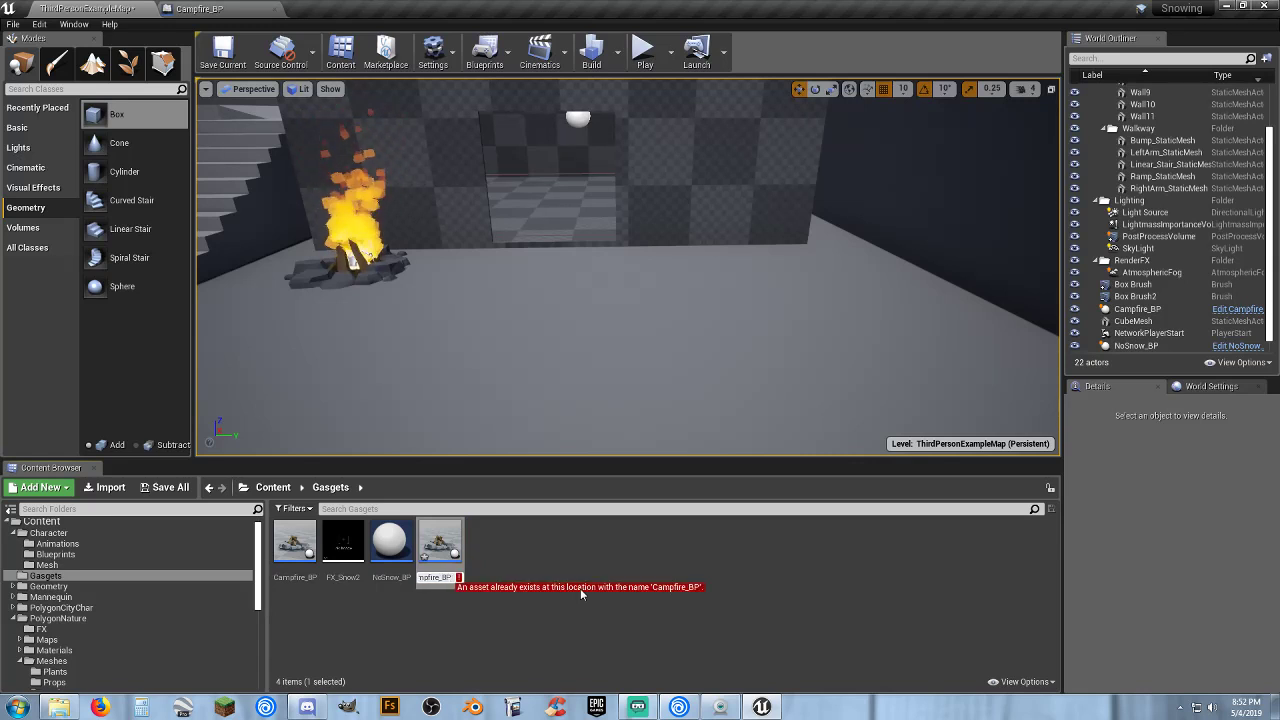
pyautogui.press('Left')
pyautogui.press('Left')
pyautogui.write('2_')
pyautogui.press('Return')
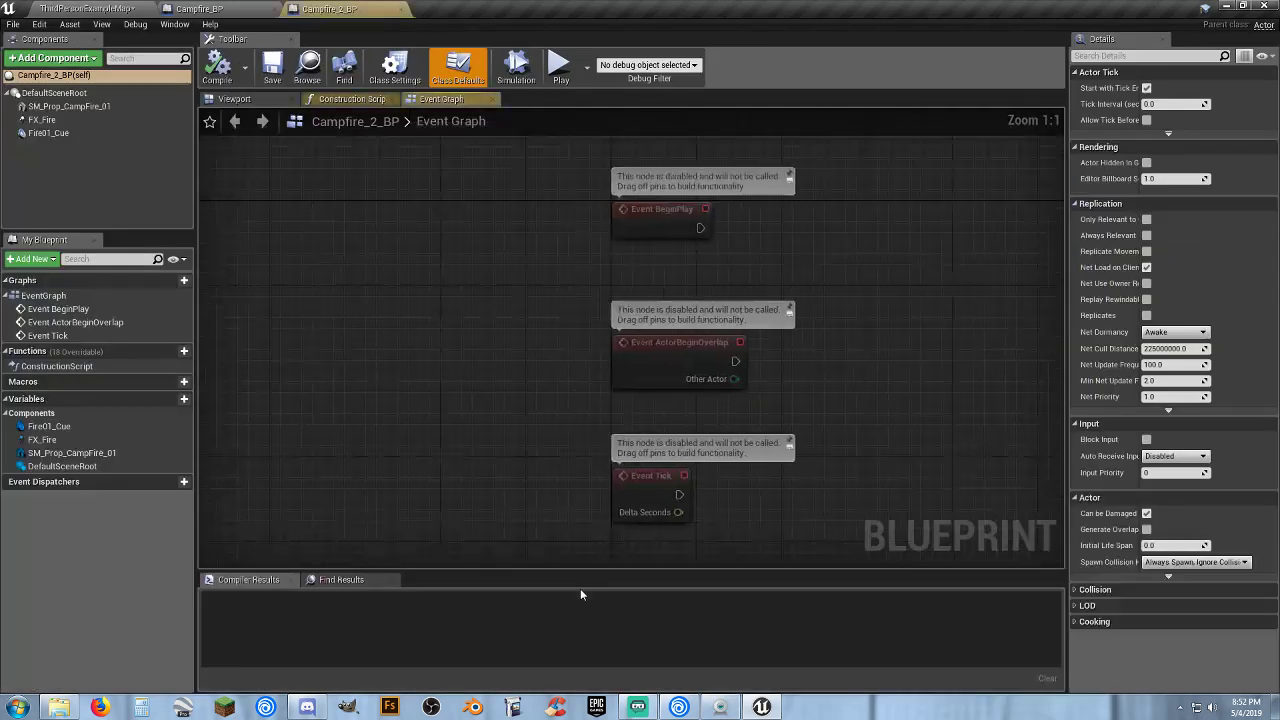
# Delete the Fire01_Cue audio component from Campfire_2_BP.
pyautogui.click(236, 100)
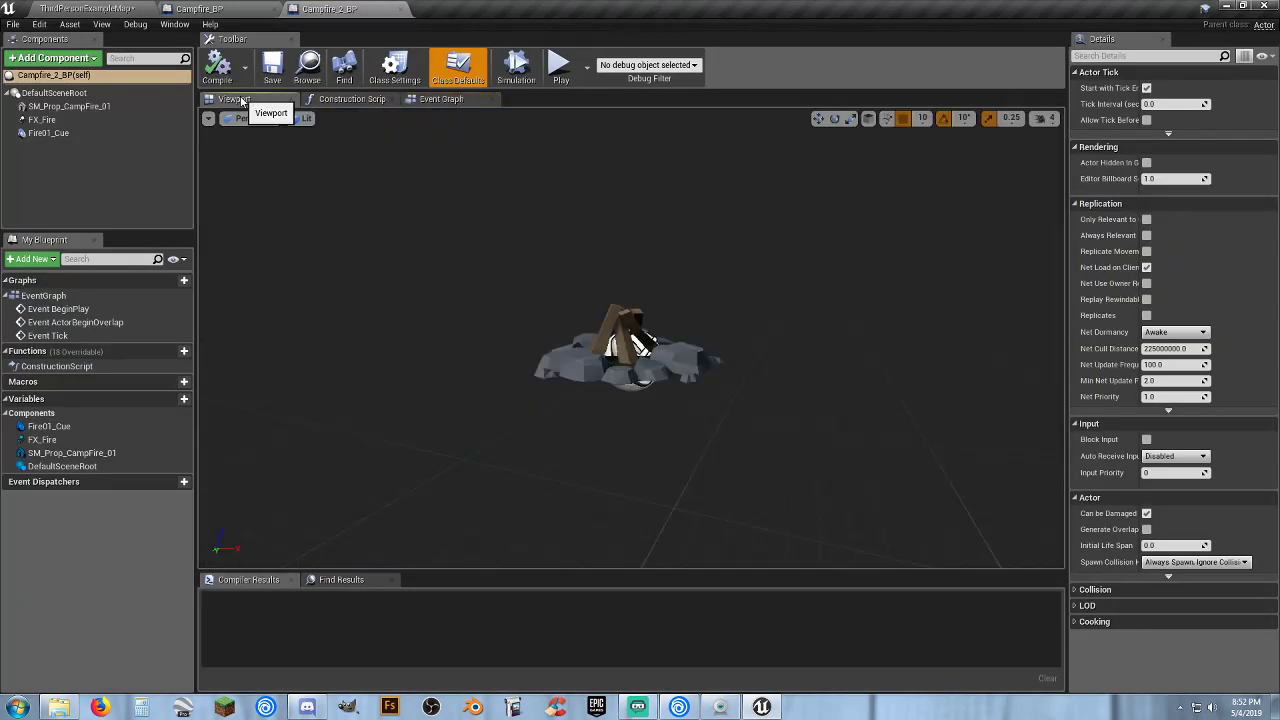
pyautogui.click(50, 132)
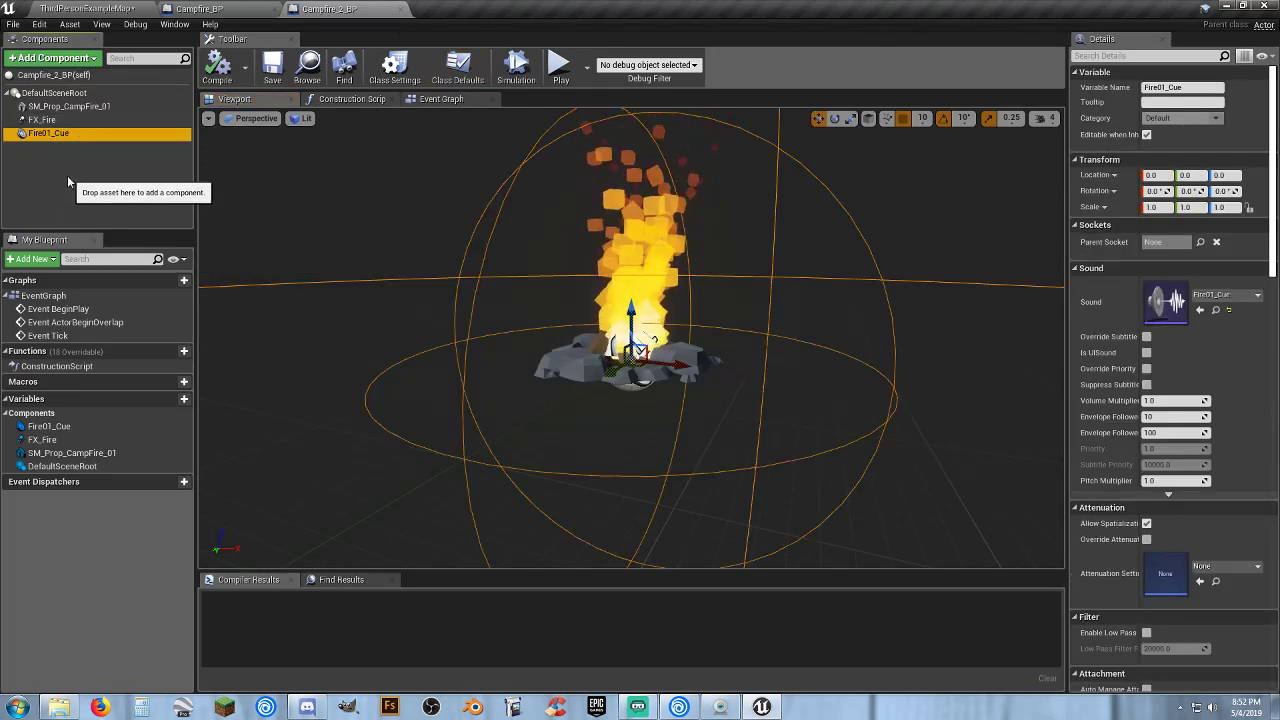
pyautogui.press('Delete')
# Set the particle template of Campfire_2_BP's FX_Fire component to FX_Smoke, and compile and save the blueprint.
pyautogui.click(62, 121)
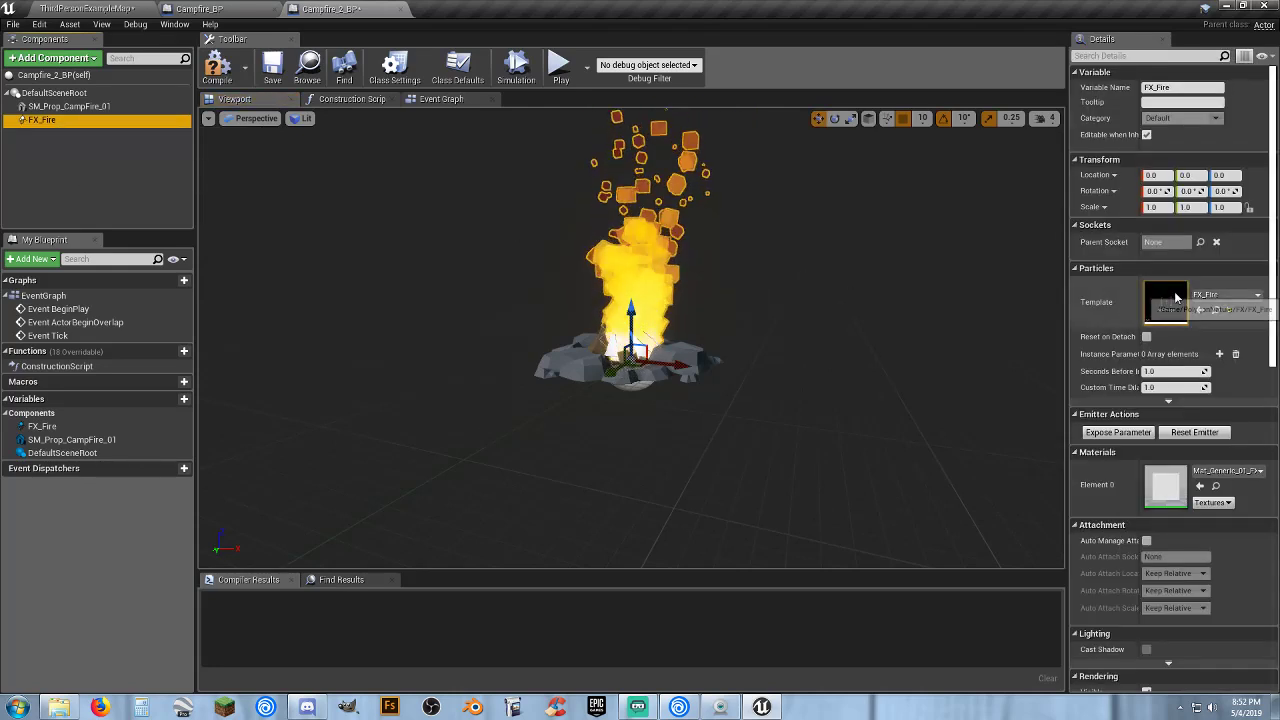
pyautogui.click(1226, 295)
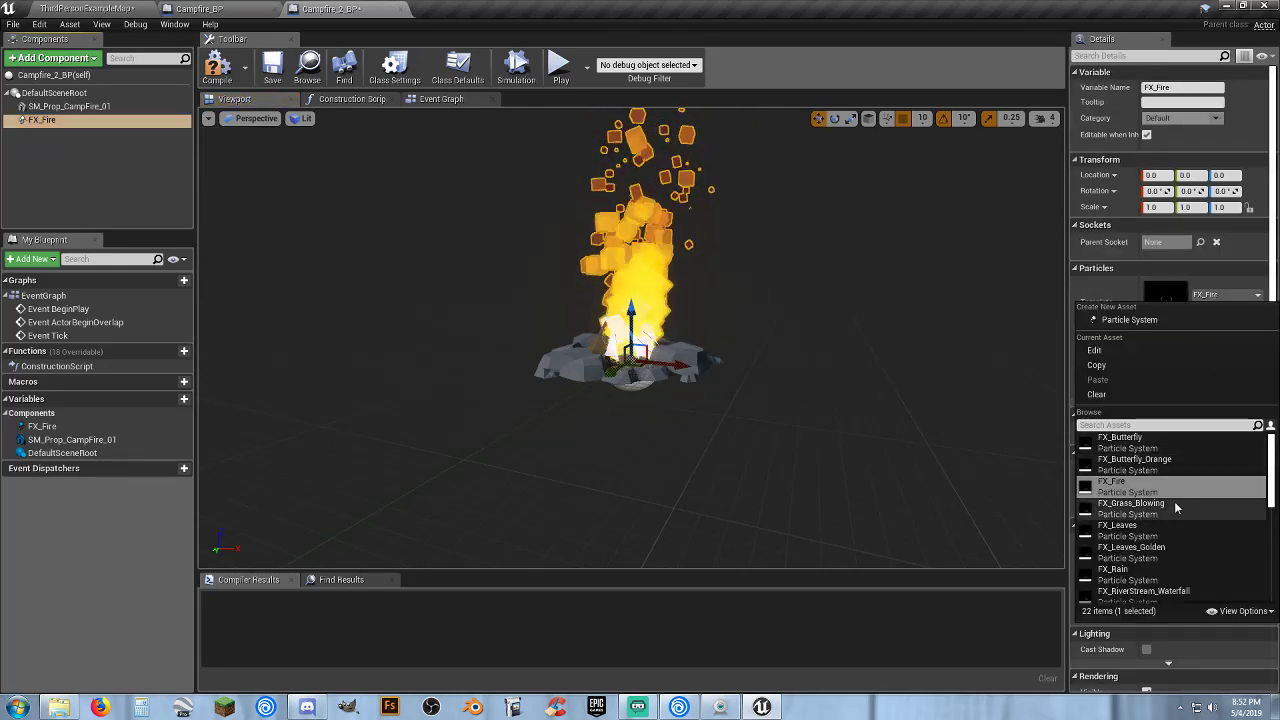
pyautogui.scroll(-3, 1170, 551)
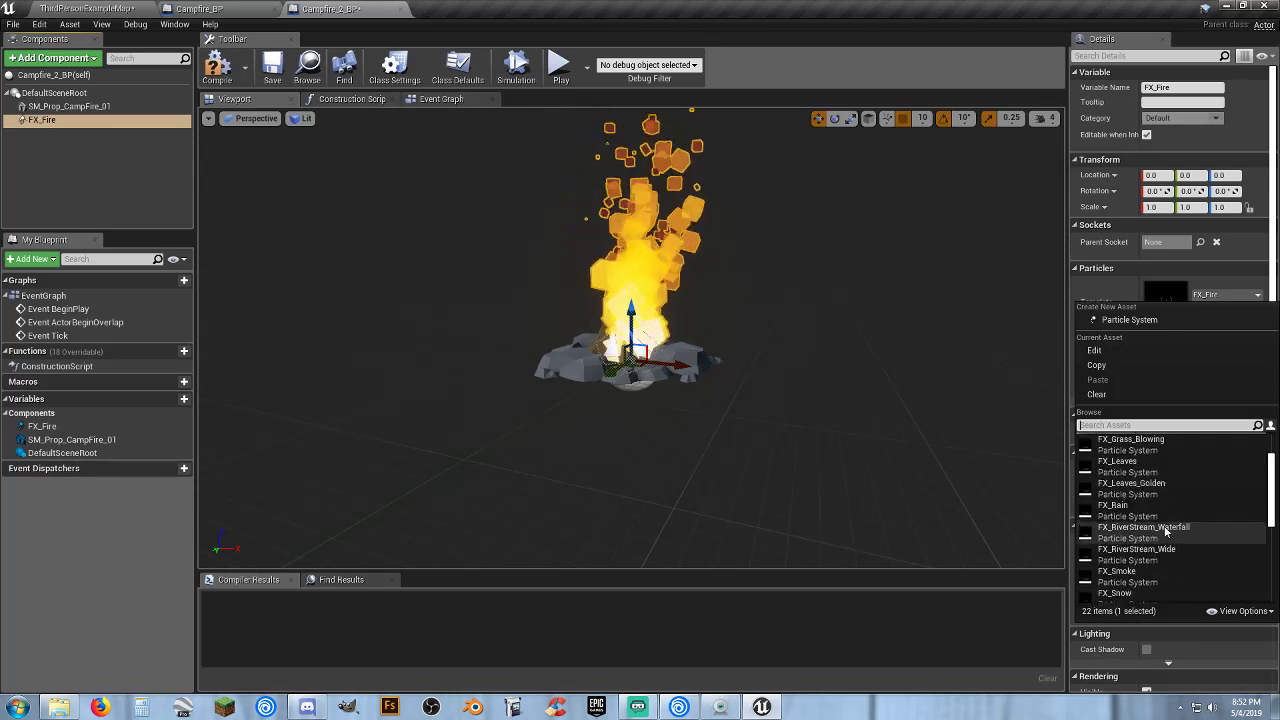
pyautogui.click(1153, 553)
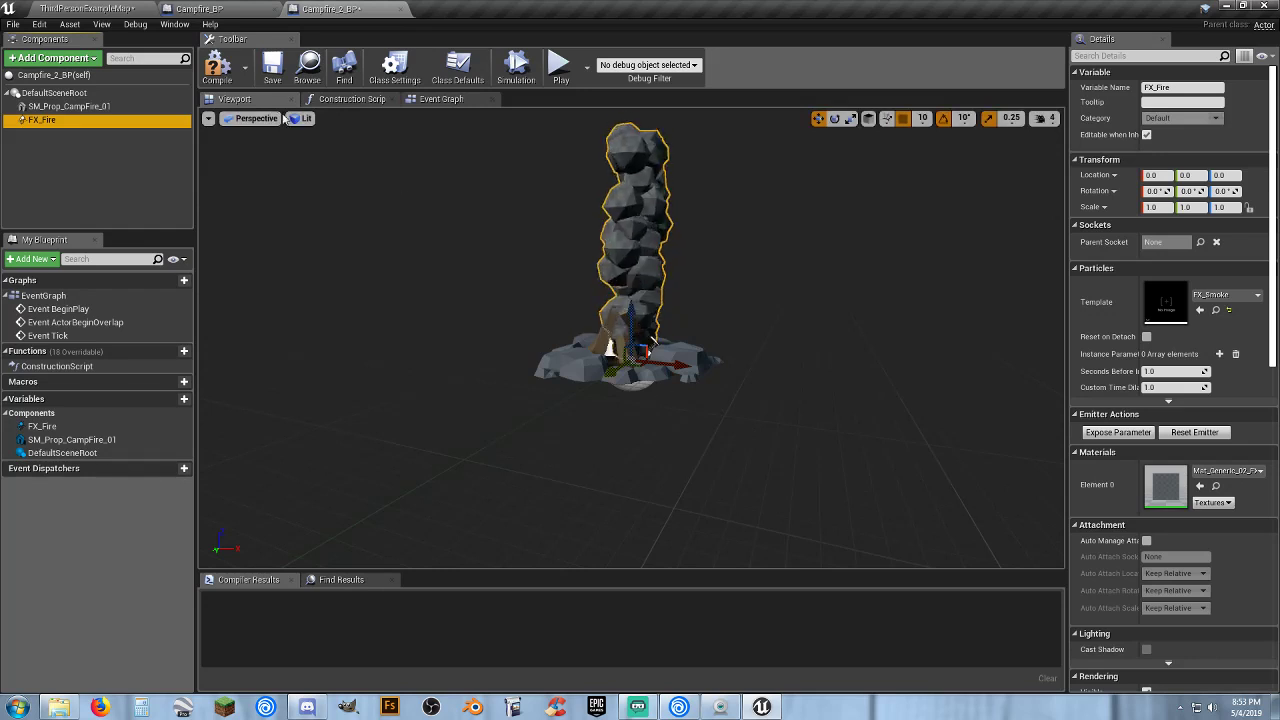
pyautogui.click(215, 72)
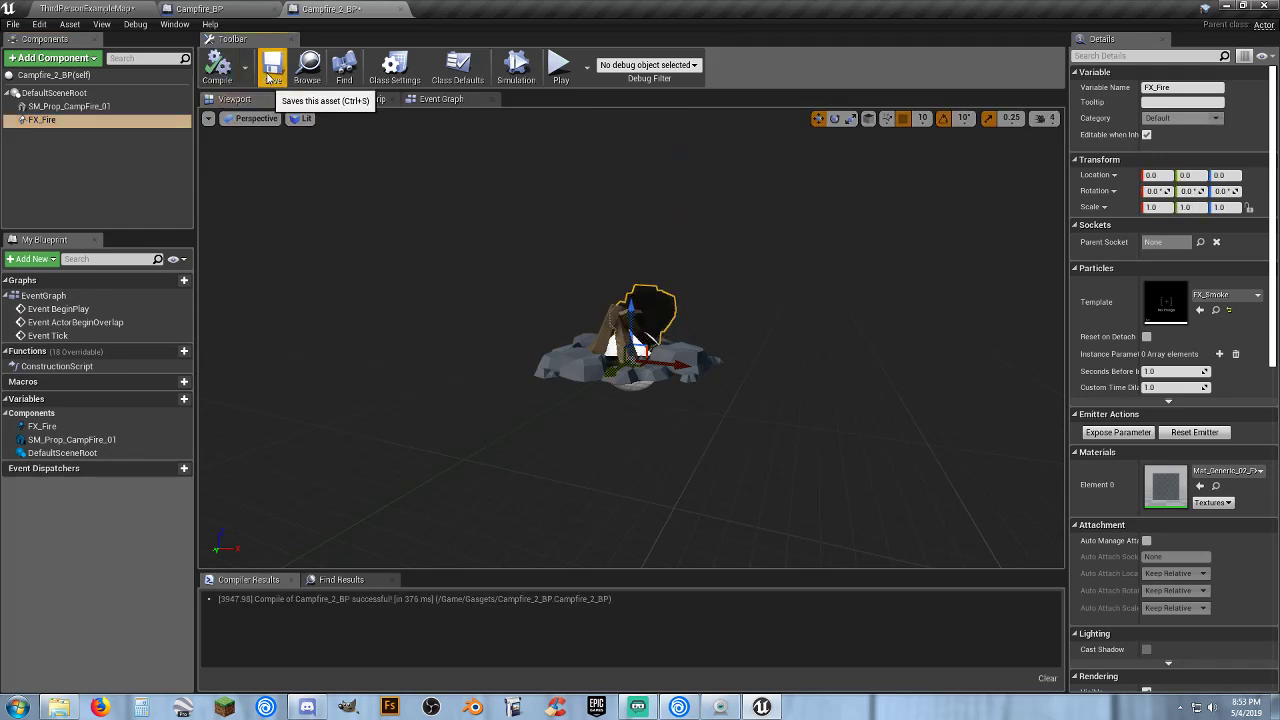
pyautogui.click(270, 70)
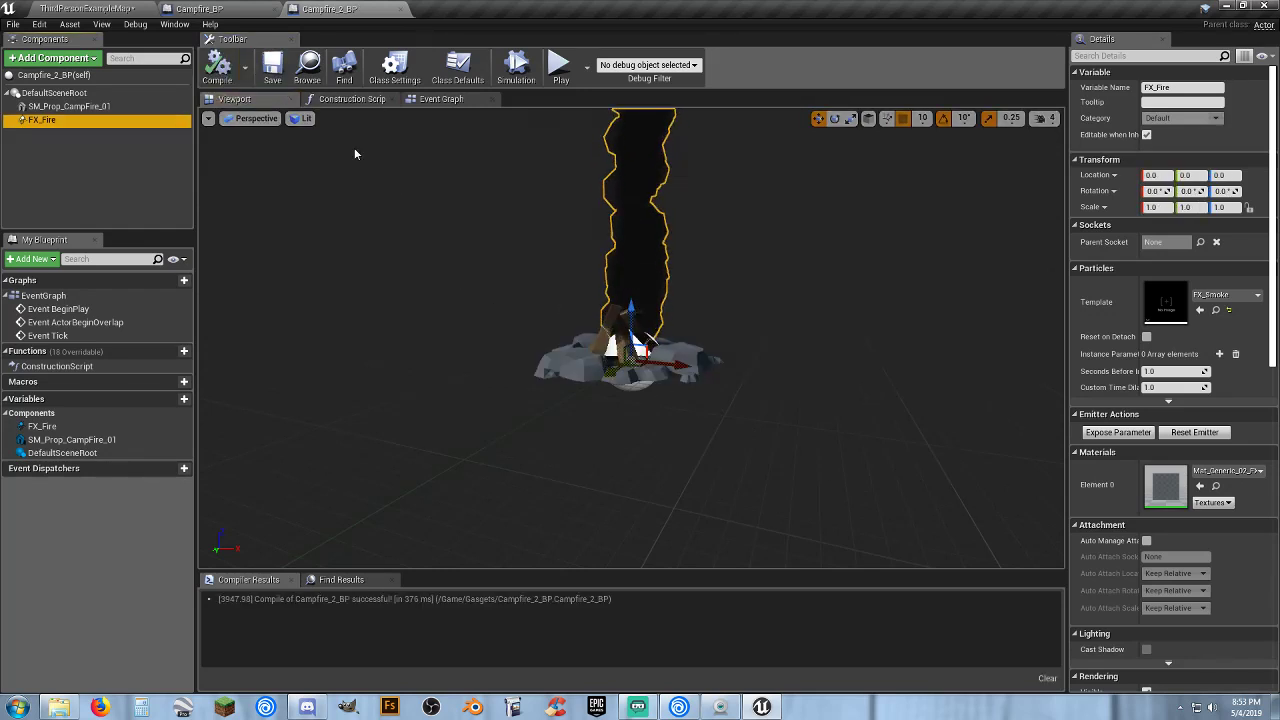
# Place Campfire_2_BP on the level floor on the opposite side of the building's doorway from the burning campfire.
pyautogui.click(91, 10)
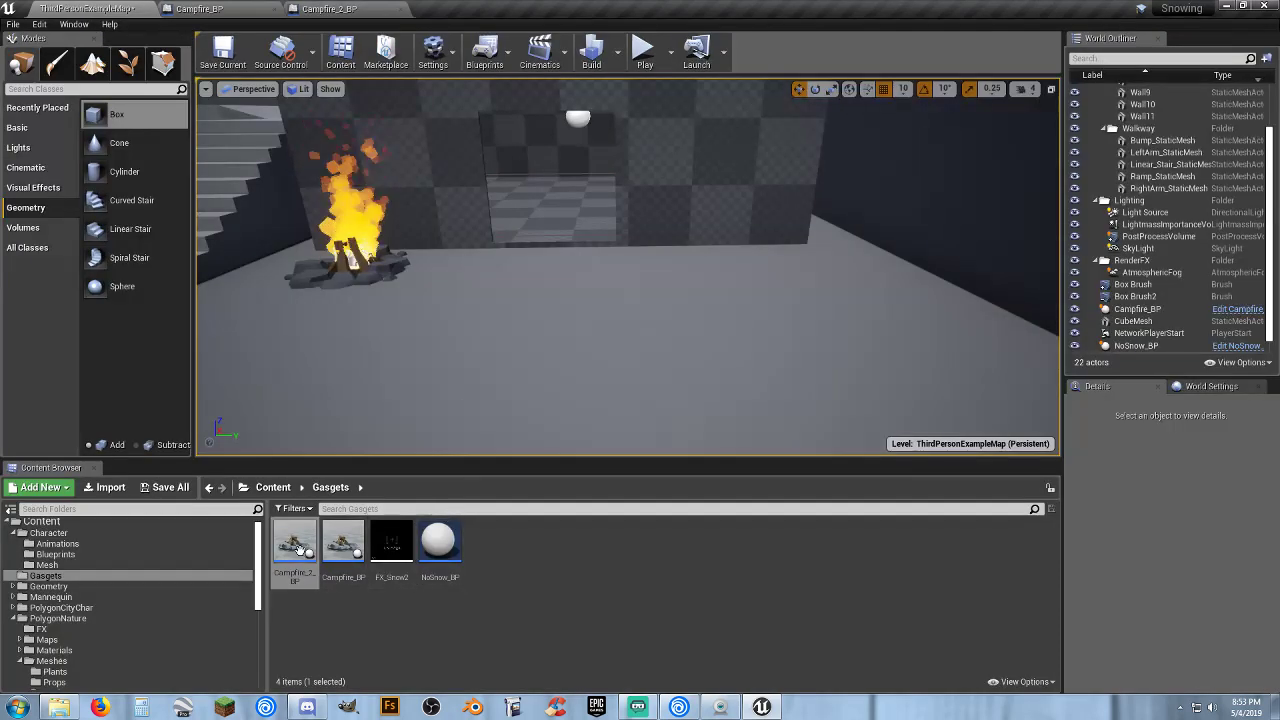
pyautogui.moveTo(295, 548); pyautogui.dragTo(724, 250)
# Play the level and walk the character up to the building to compare the burning and smoking campfires.
pyautogui.click(645, 50)
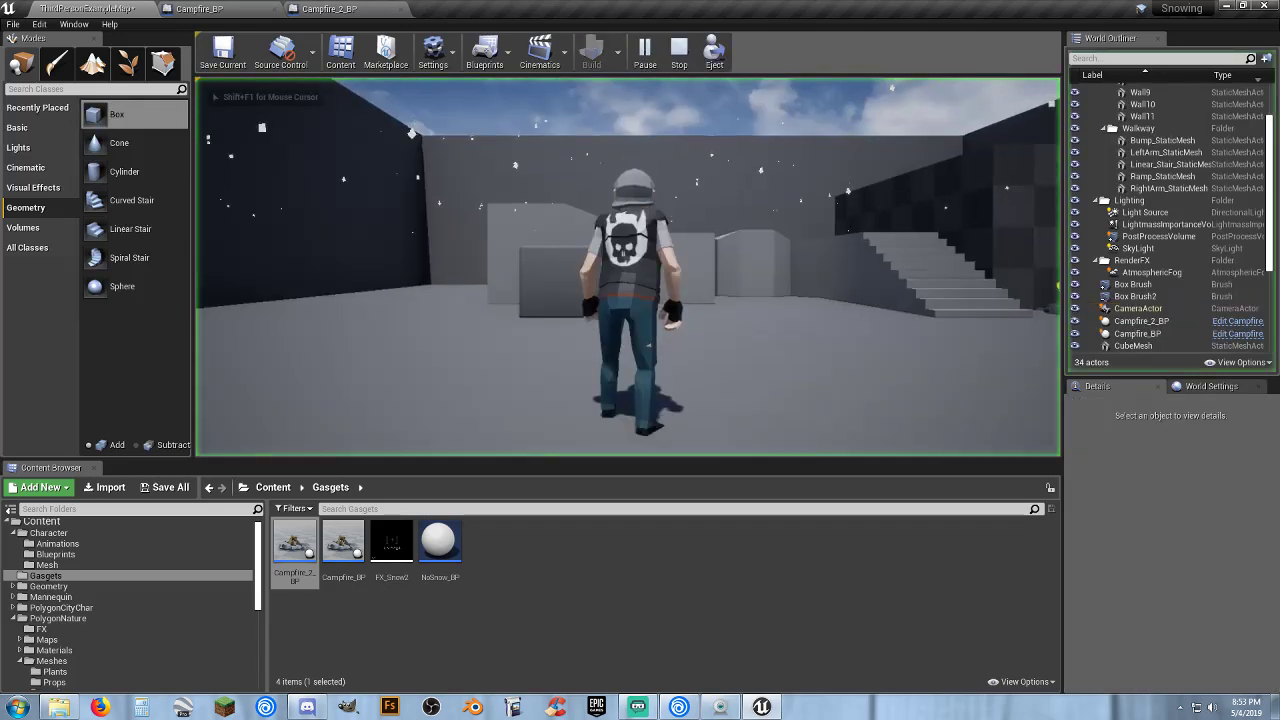
pyautogui.press('w')
pyautogui.press('d')
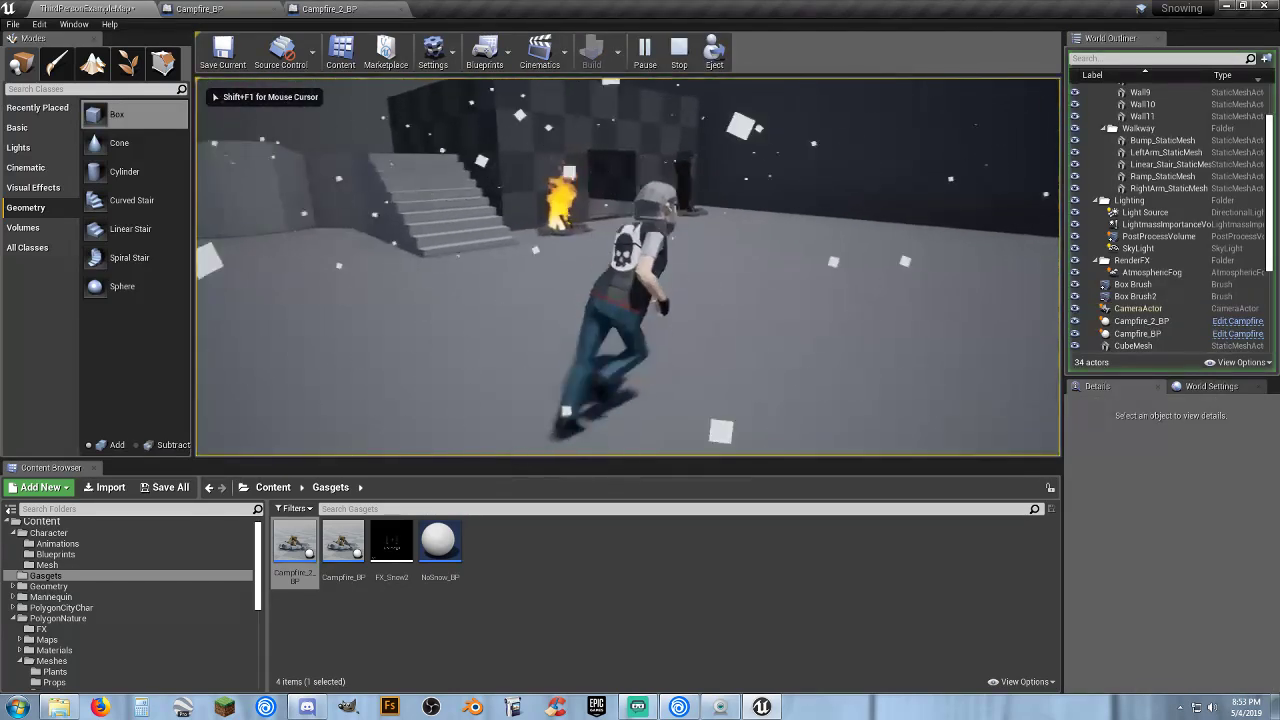
pyautogui.press('w')
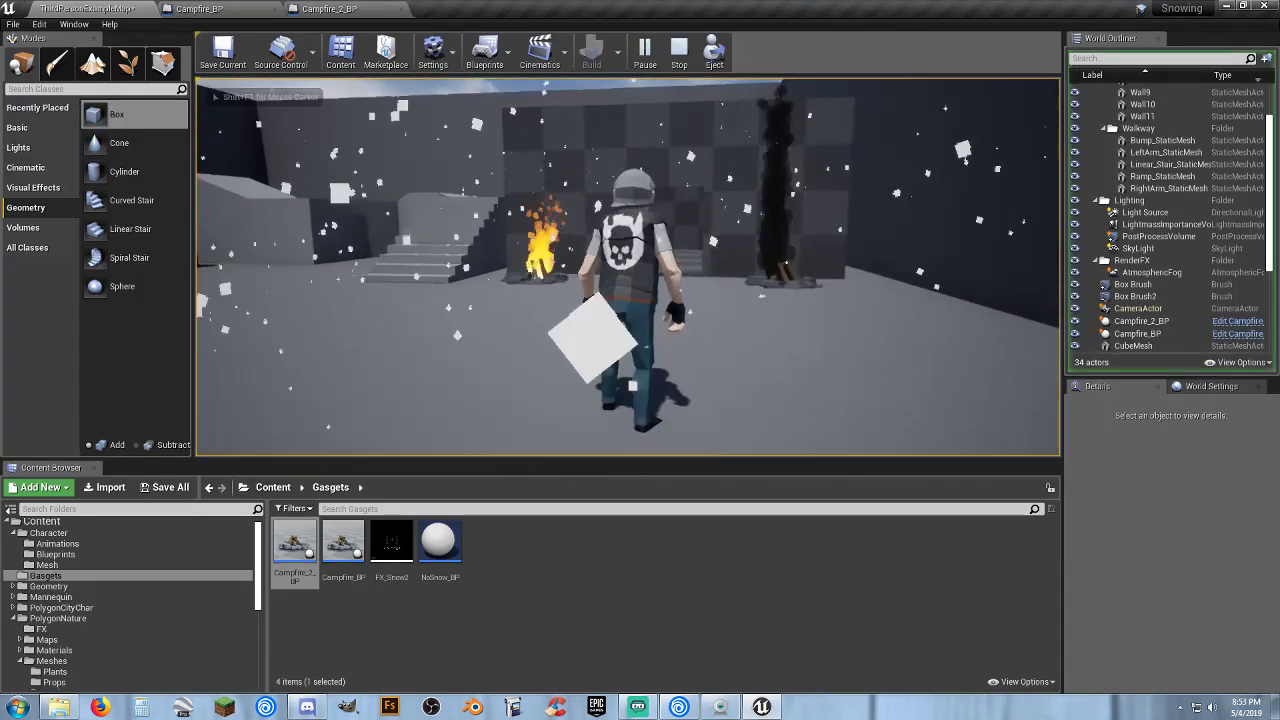
pyautogui.press('d')
pyautogui.press('w')
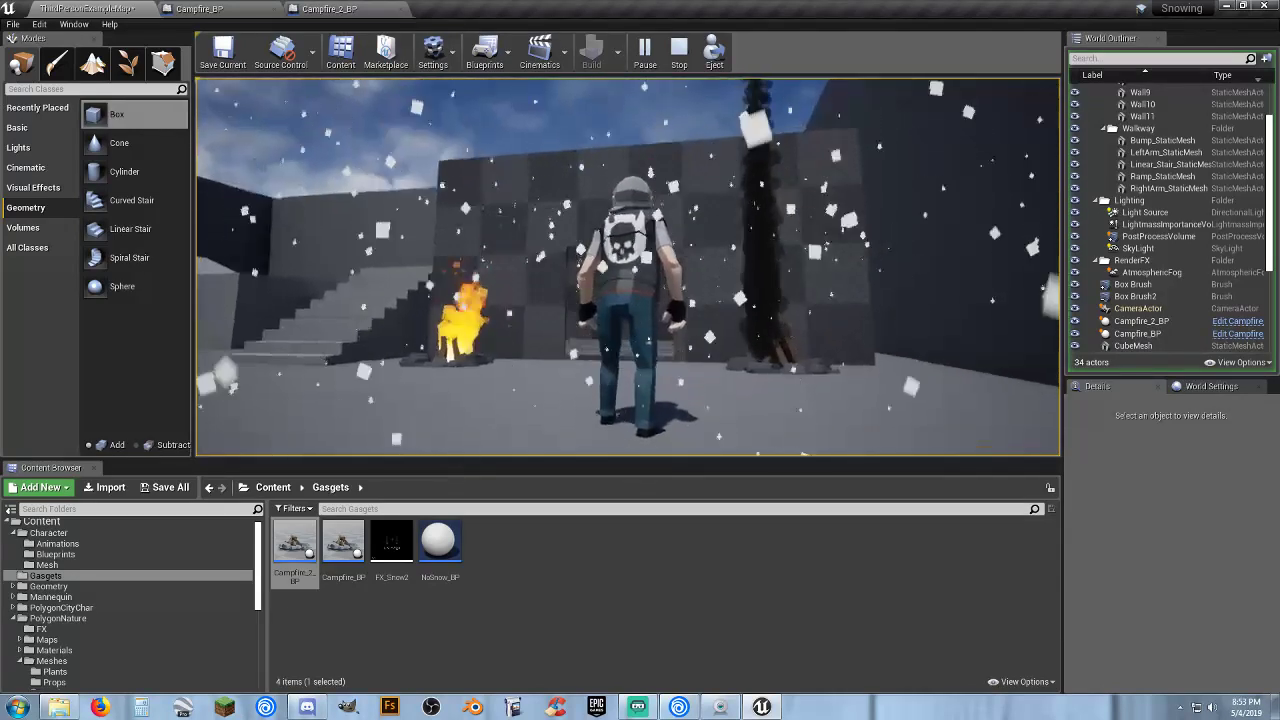
pyautogui.press('Escape')
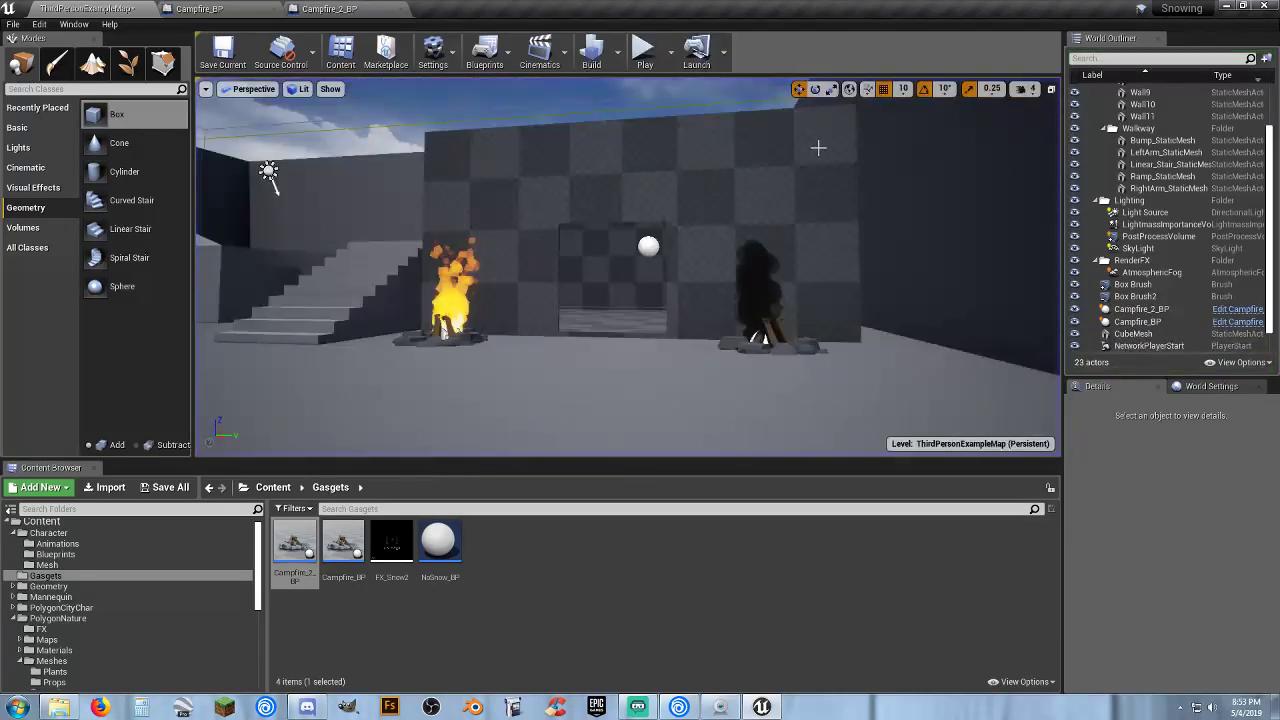
# Remove the smoking Campfire_2_BP from the level and force delete its blueprint asset from the Gasgets folder.
pyautogui.click(795, 340)
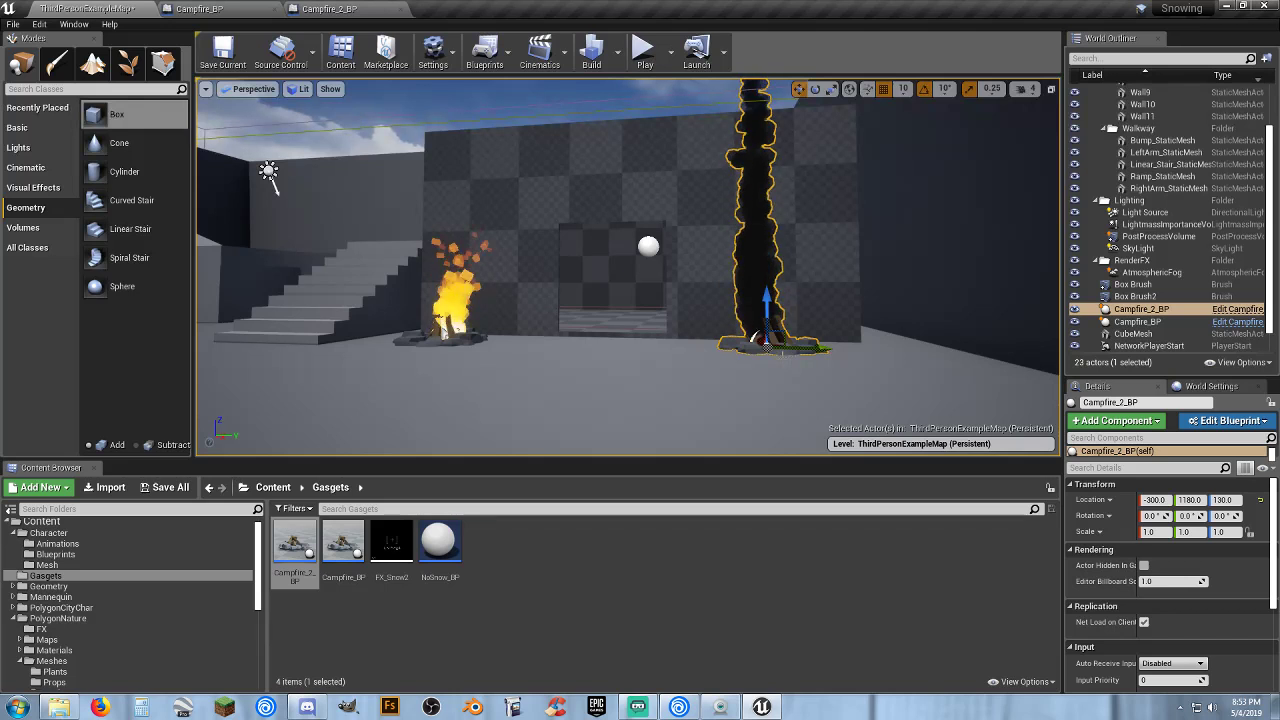
pyautogui.press('Delete')
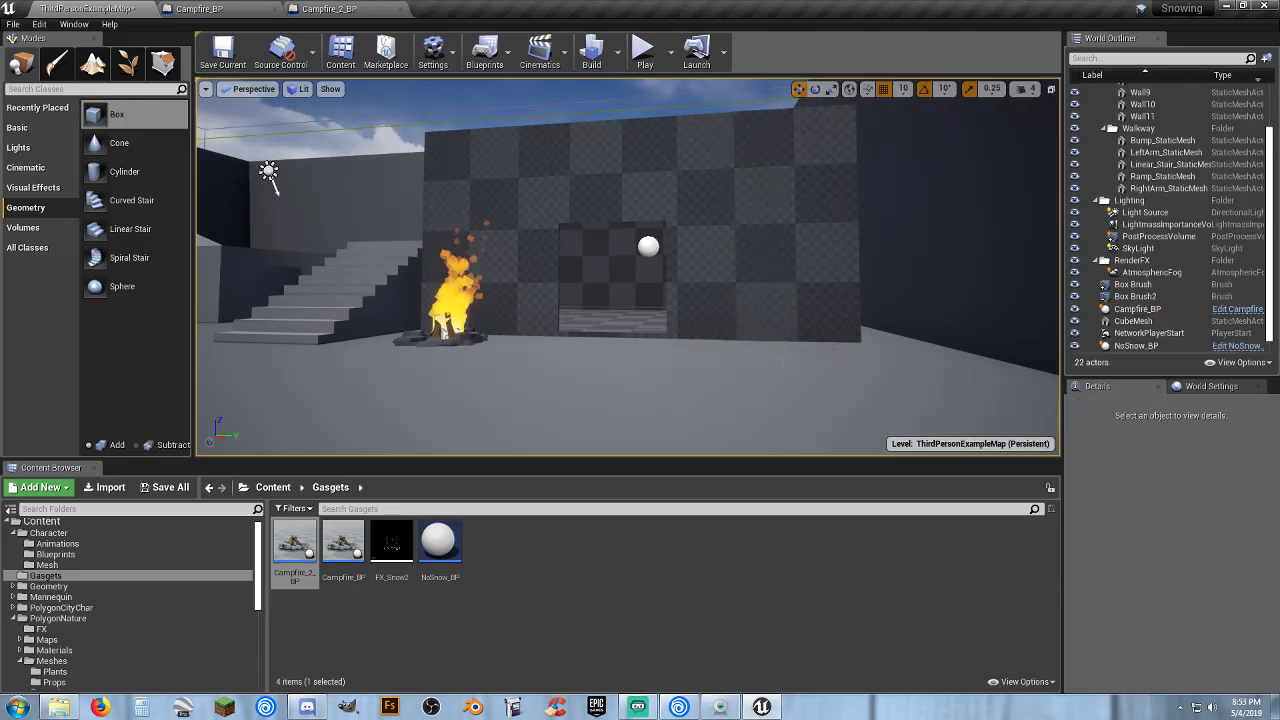
pyautogui.click(433, 341)
pyautogui.click(295, 575)
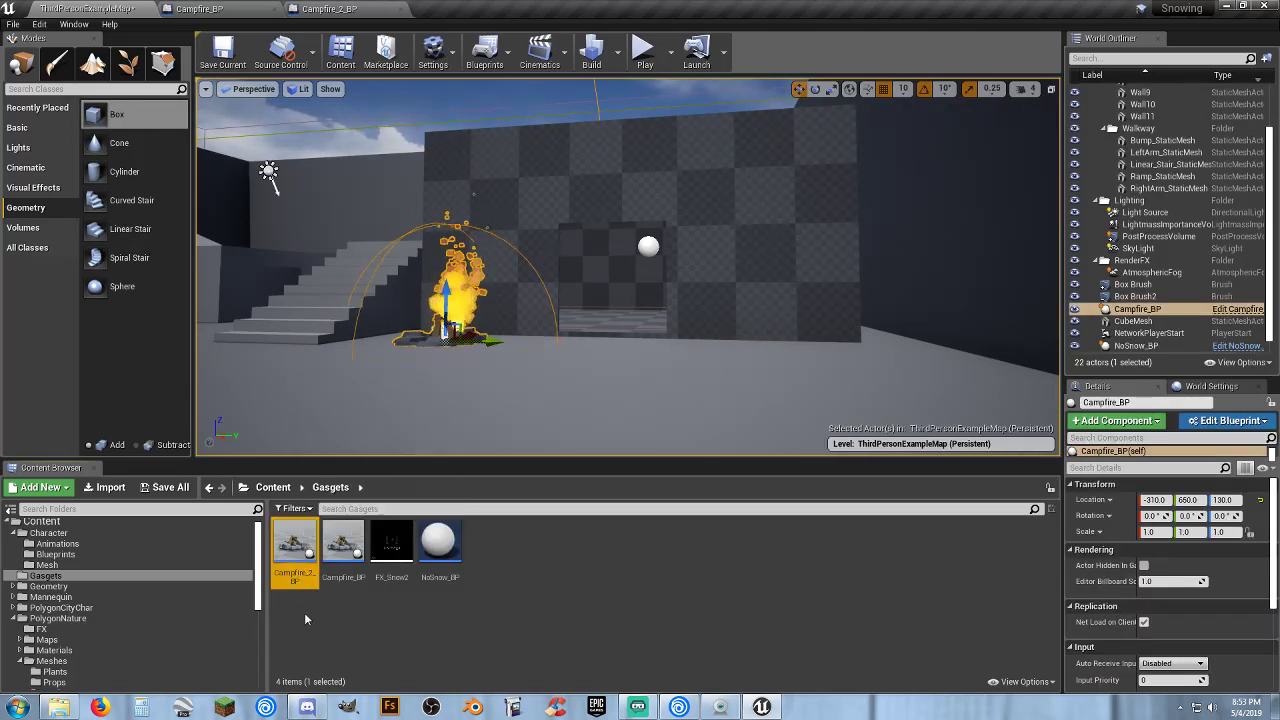
pyautogui.press('Delete')
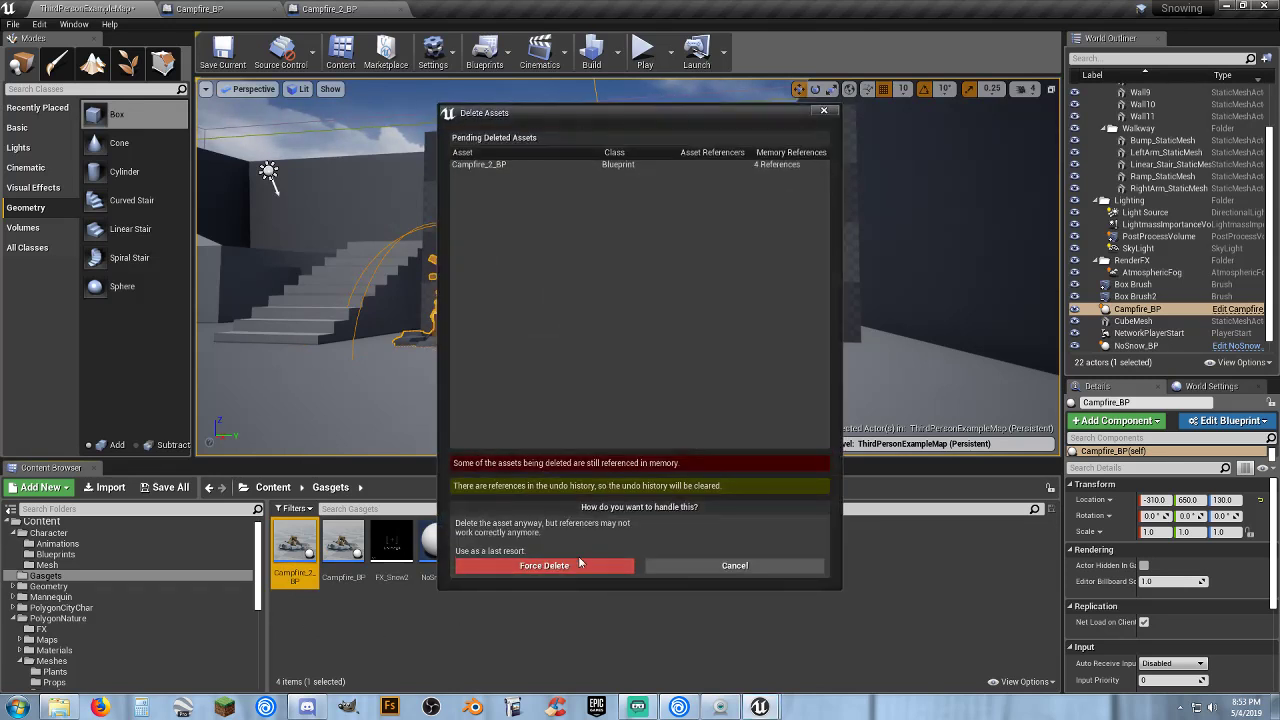
pyautogui.click(545, 563)
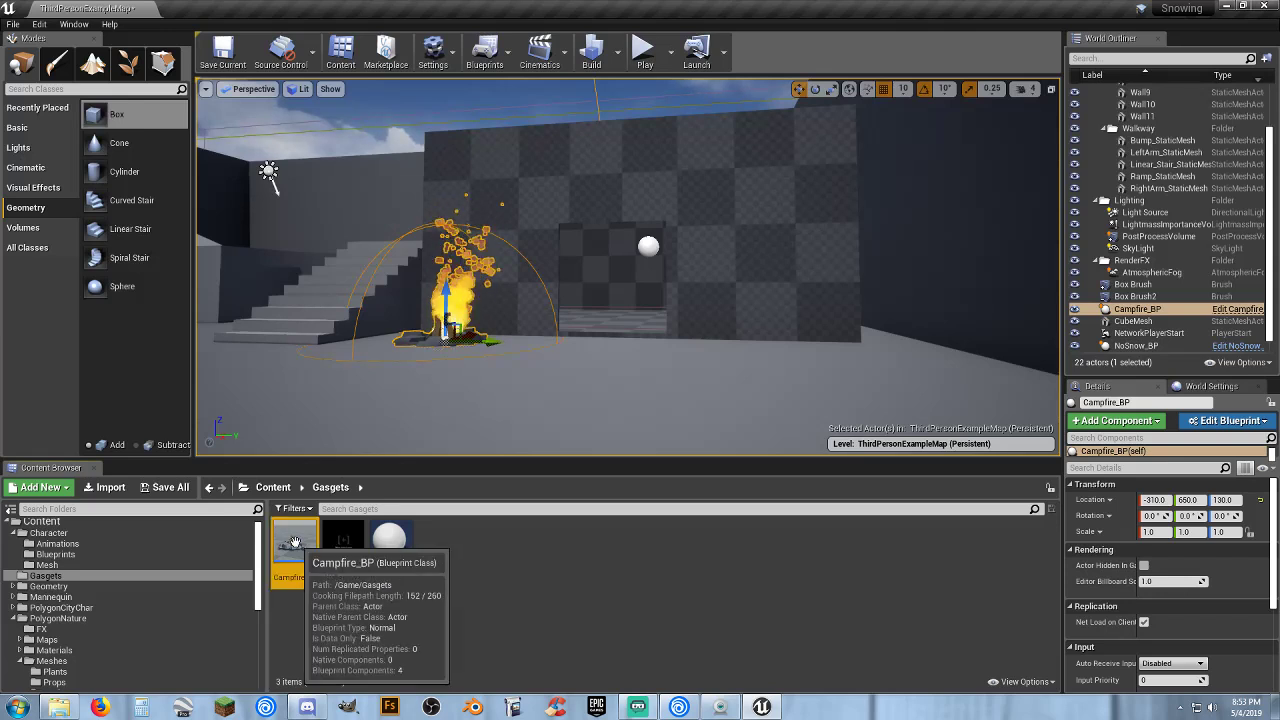
# Add a particle component to Campfire_BP using the FX_Smoke particle system from the PolygonNature FX folder.
pyautogui.doubleClick(295, 545)
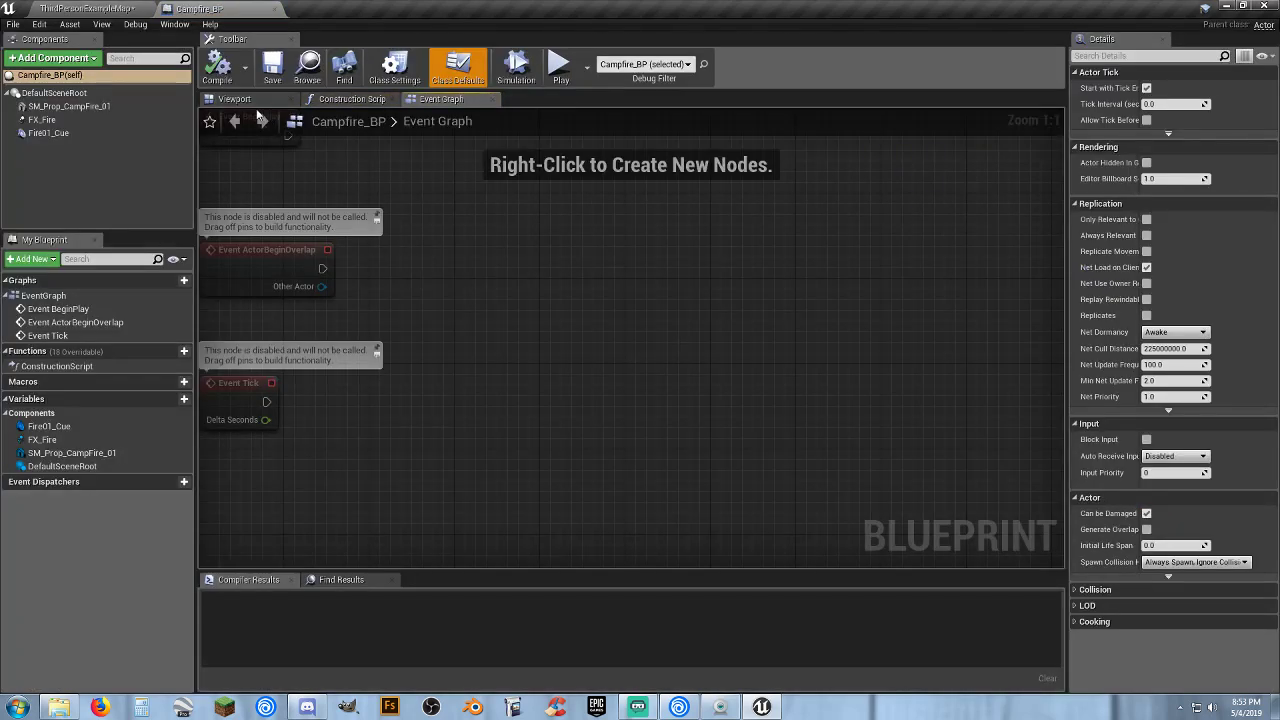
pyautogui.click(238, 99)
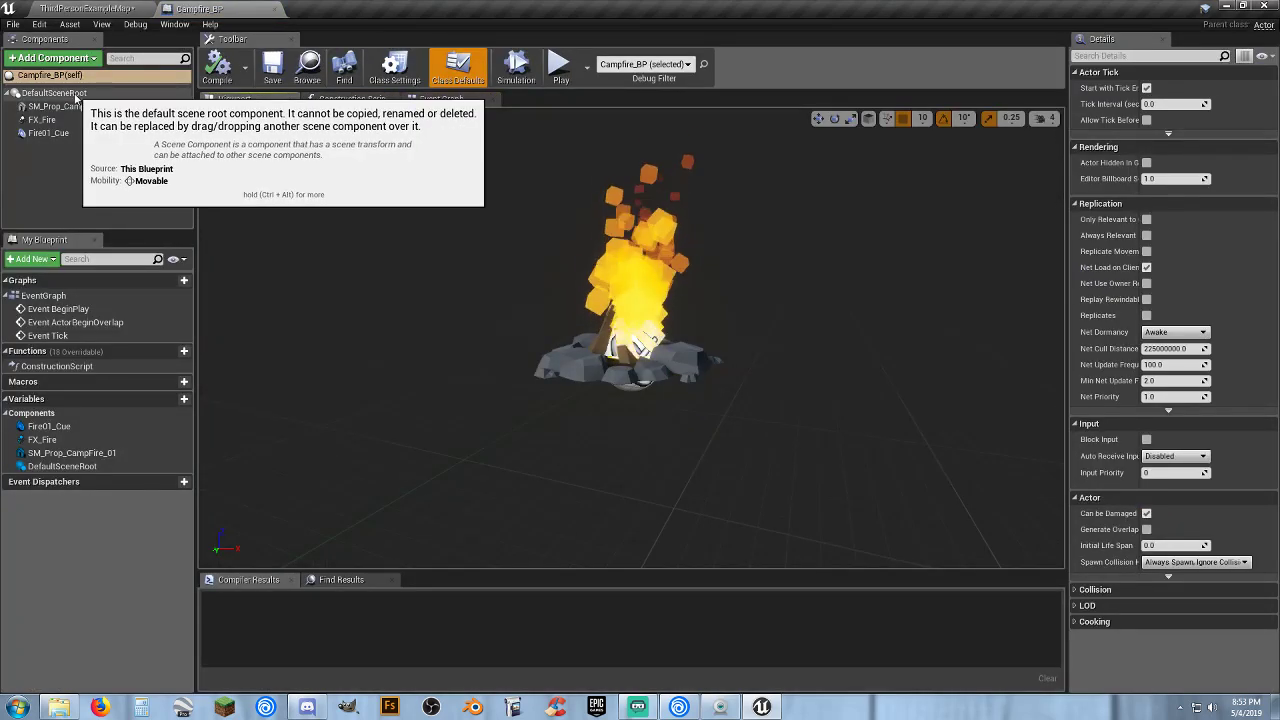
pyautogui.click(112, 9)
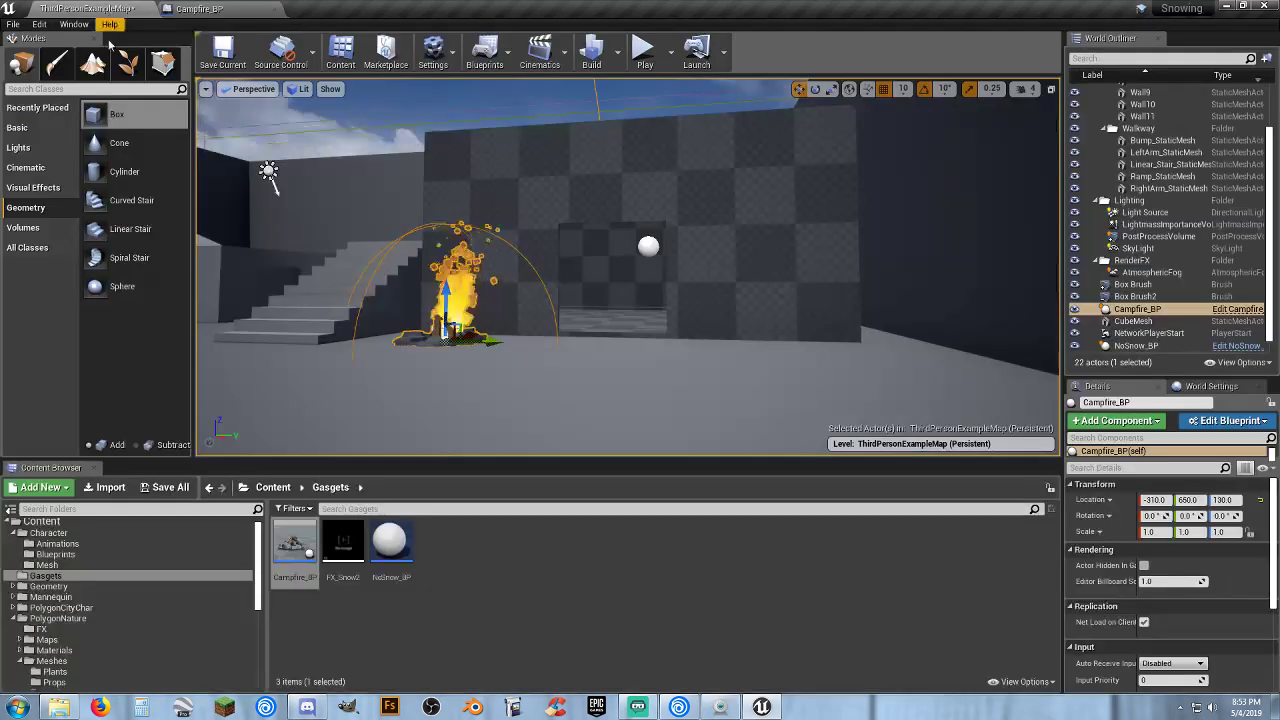
pyautogui.scroll(-2, 73, 640)
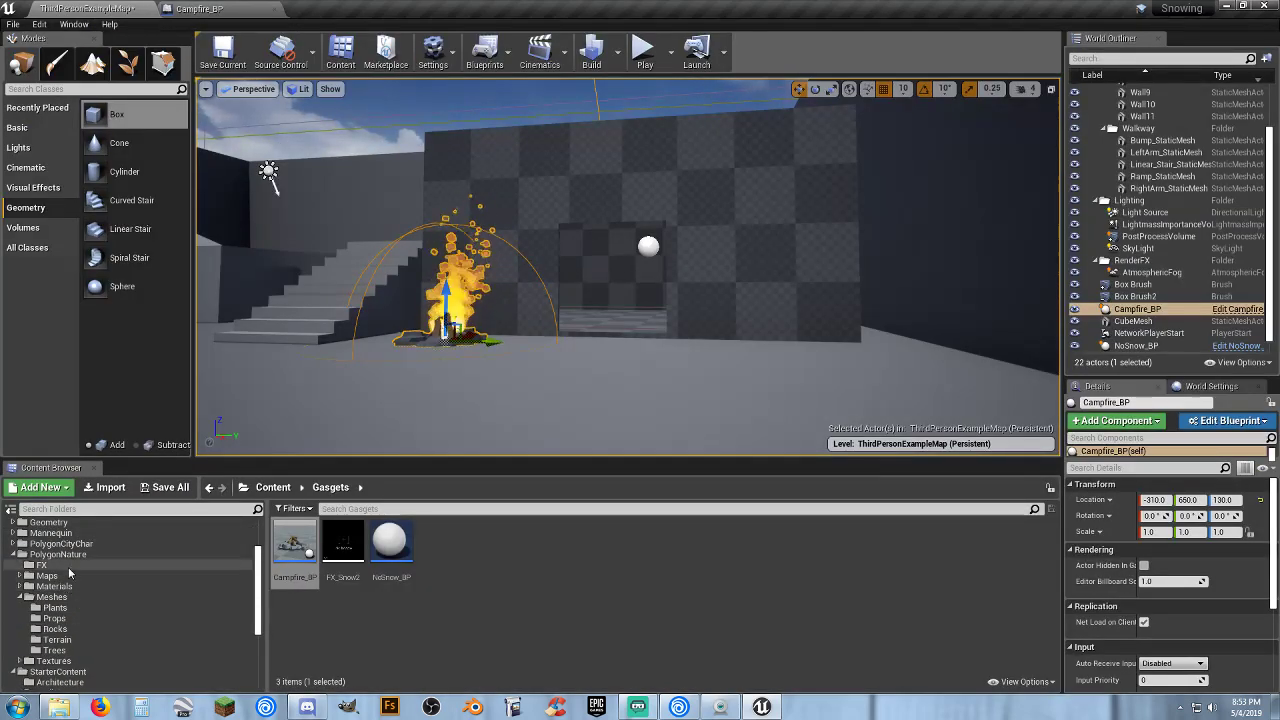
pyautogui.click(68, 565)
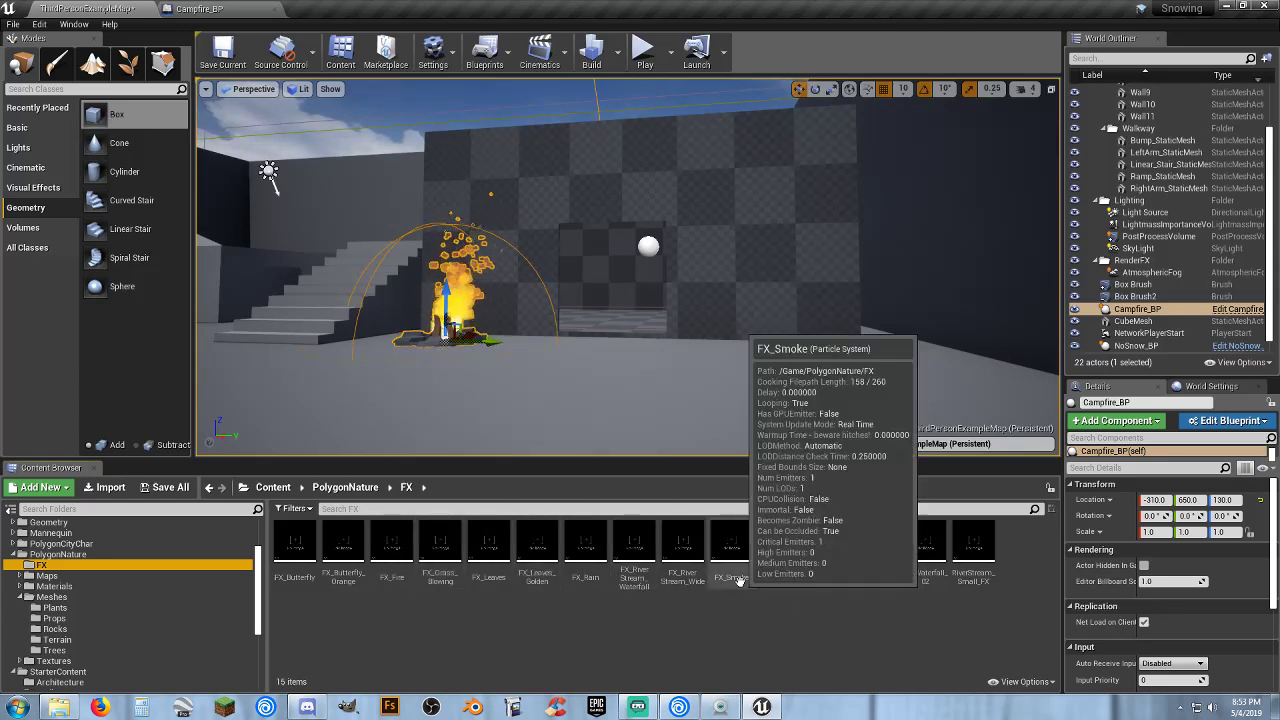
pyautogui.click(731, 545)
pyautogui.click(199, 8)
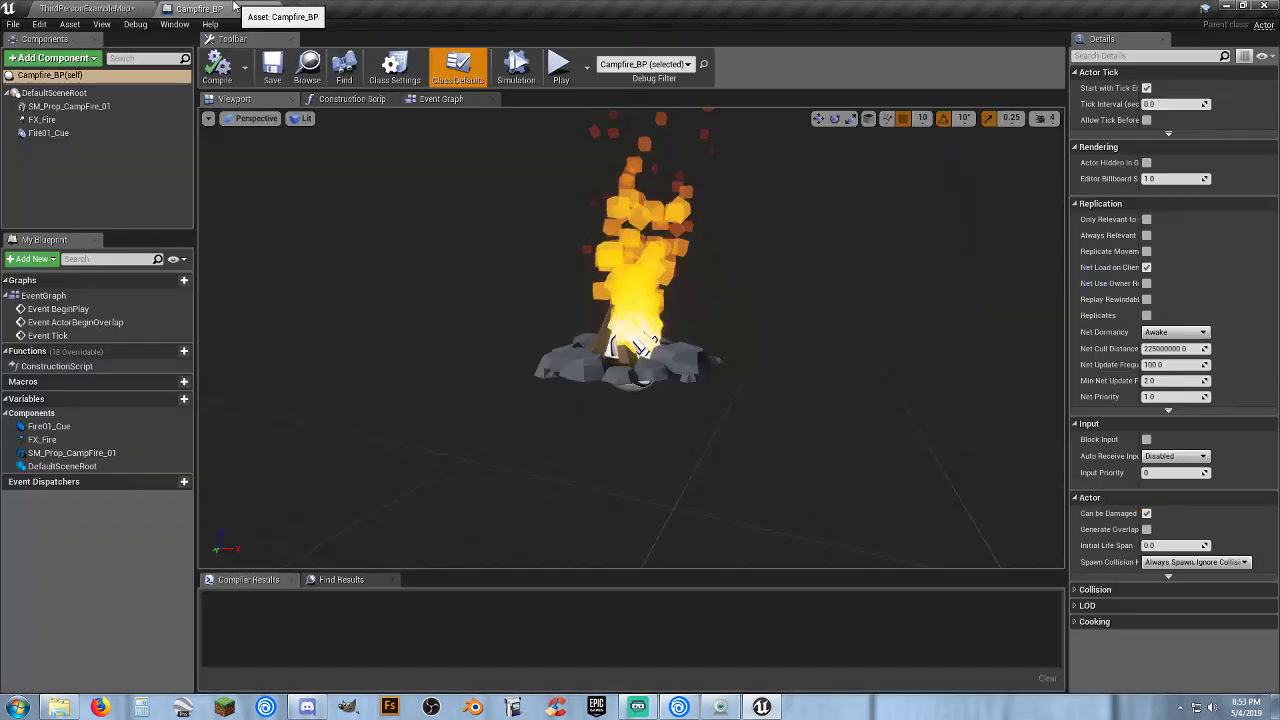
pyautogui.click(55, 60)
pyautogui.click(72, 157)
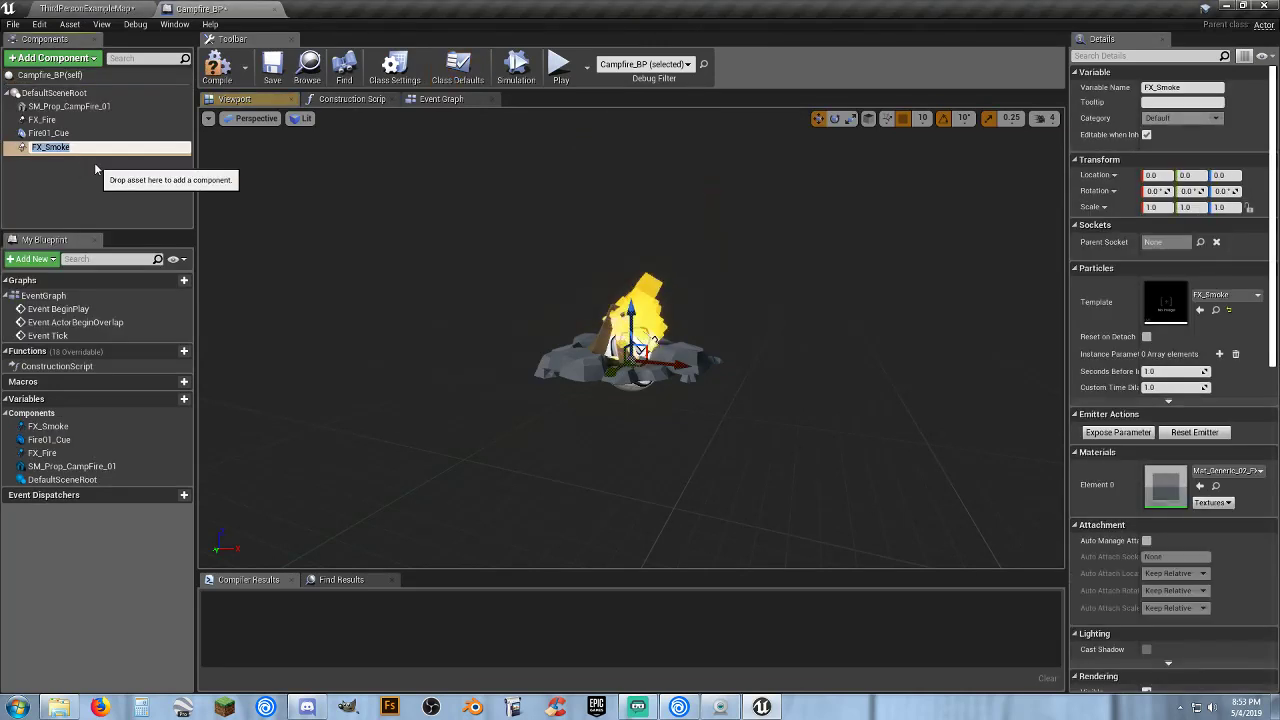
pyautogui.click(87, 150)
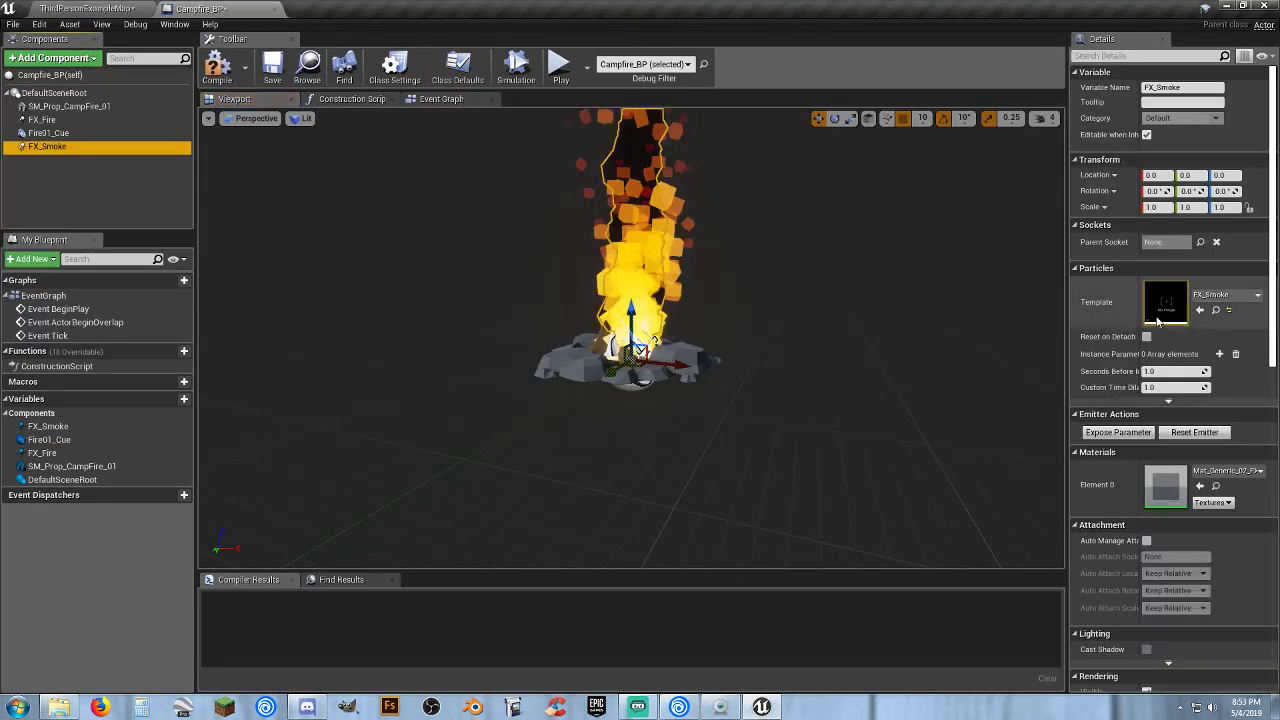
# Raise the FX_Smoke component above the campfire's base, scale it uniformly to 0.5, and compile Campfire_BP.
pyautogui.moveTo(774, 326); pyautogui.dragTo(774, 180, button='right')
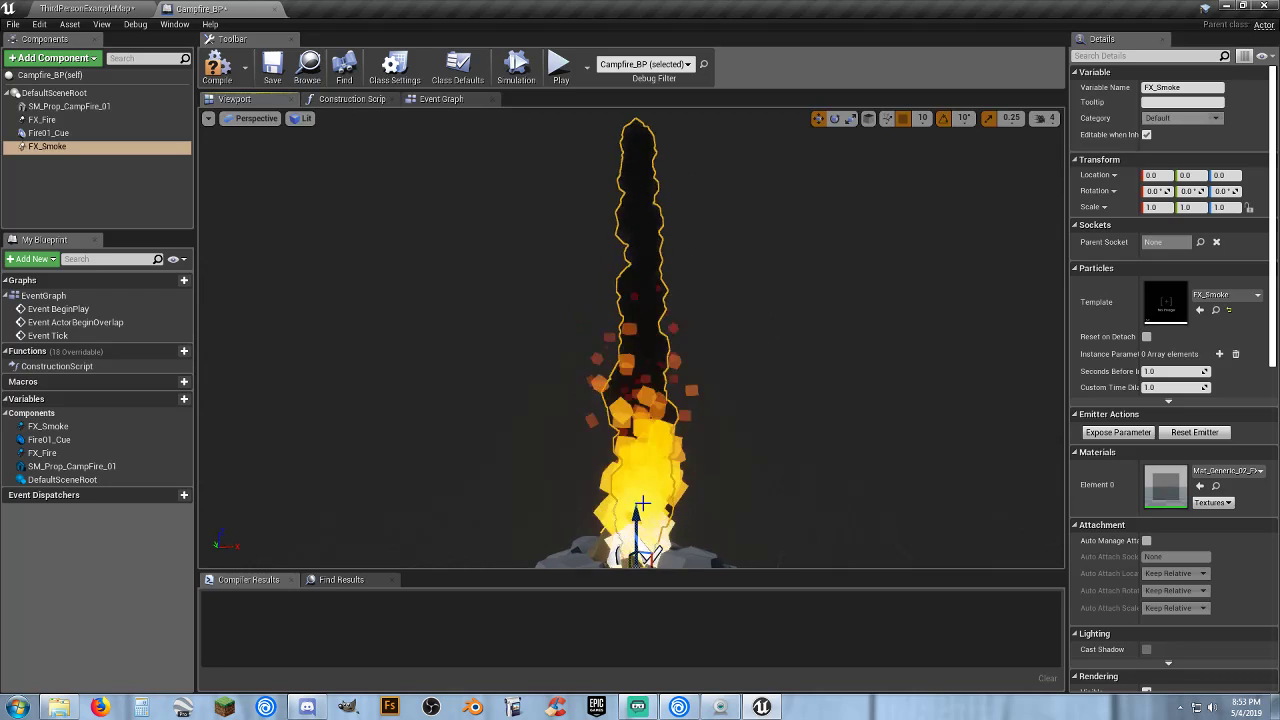
pyautogui.moveTo(638, 515); pyautogui.dragTo(637, 489)
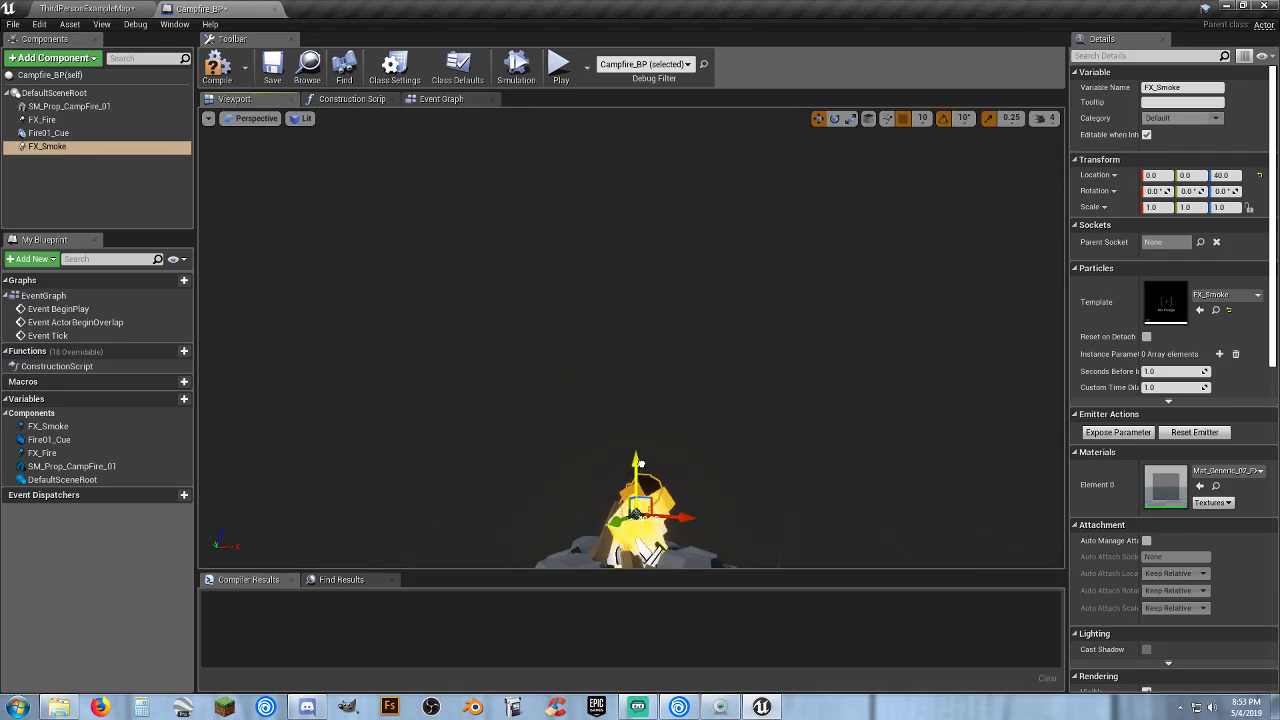
pyautogui.moveTo(734, 480); pyautogui.dragTo(754, 556, button='right')
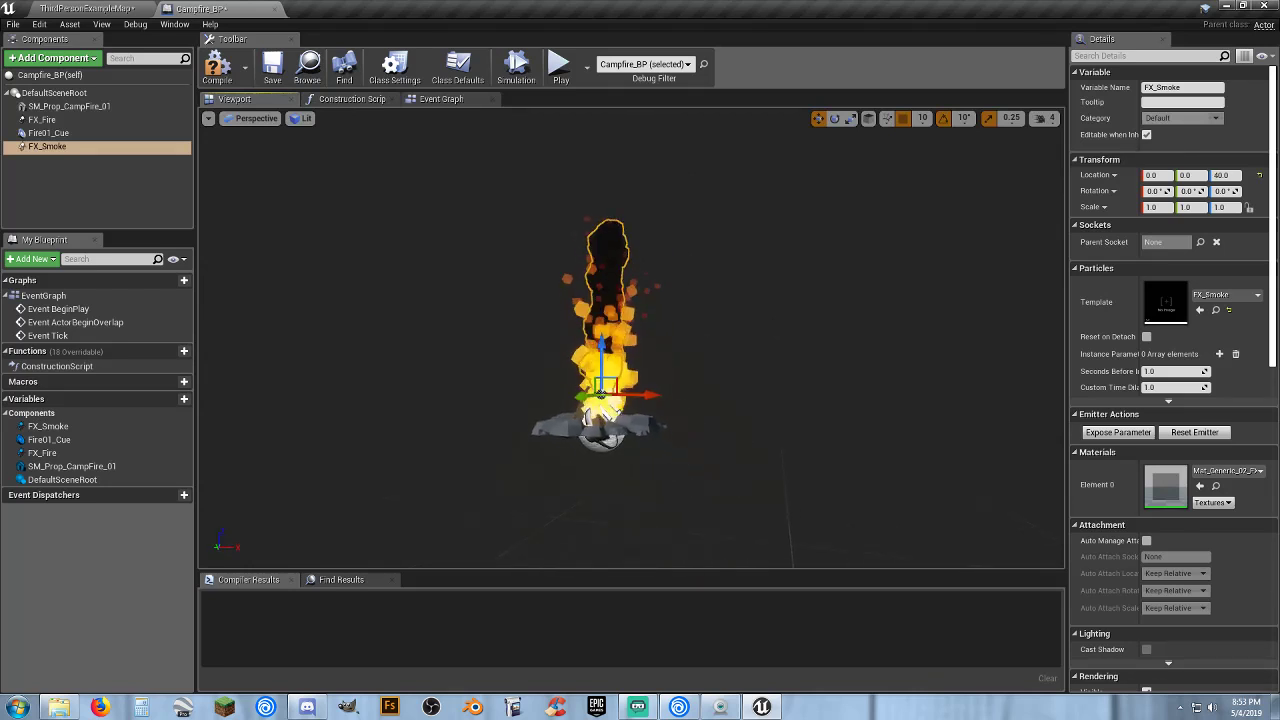
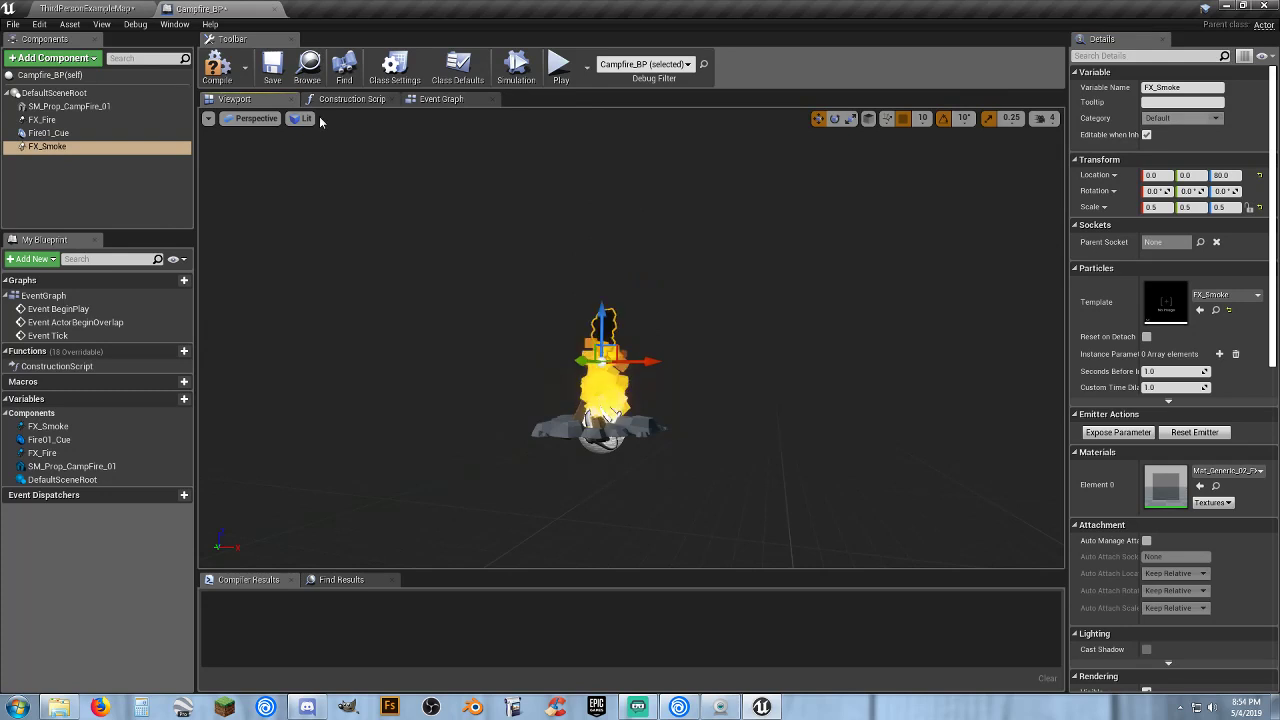
pyautogui.click(217, 66)
# Play the level and run the character around near the campfire to check its combined fire and smoke.
pyautogui.click(88, 8)
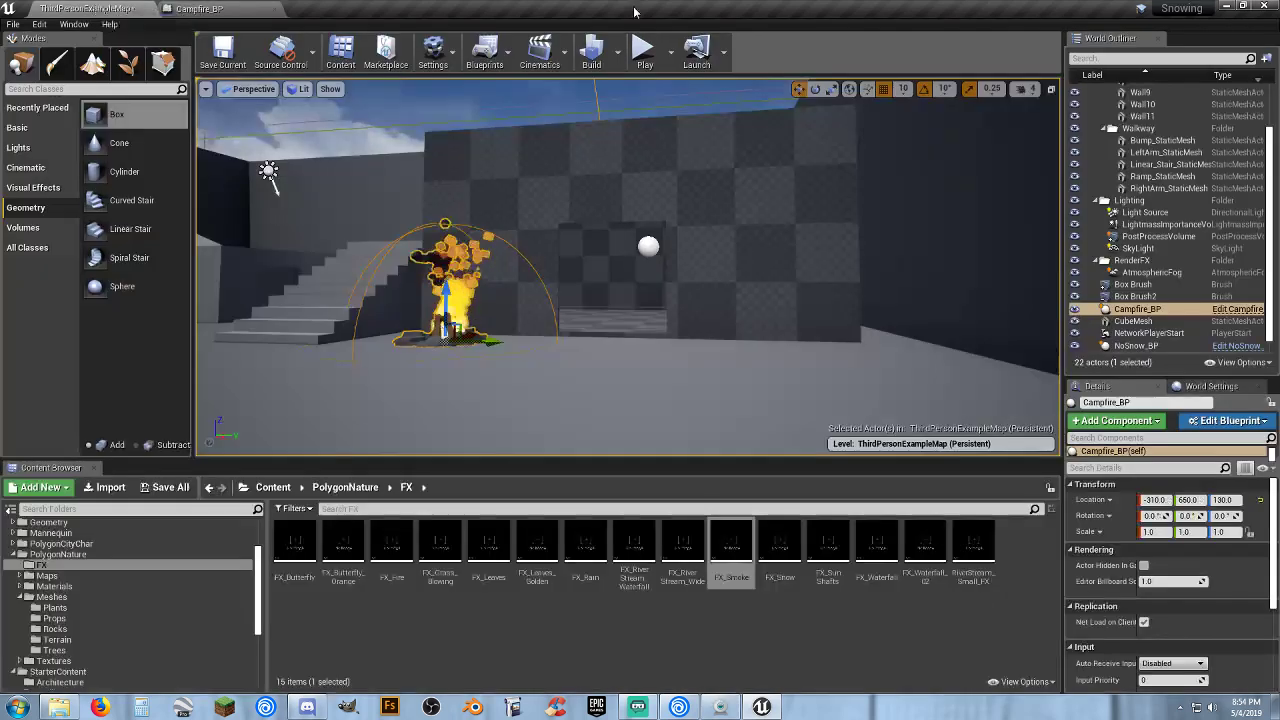
pyautogui.click(644, 48)
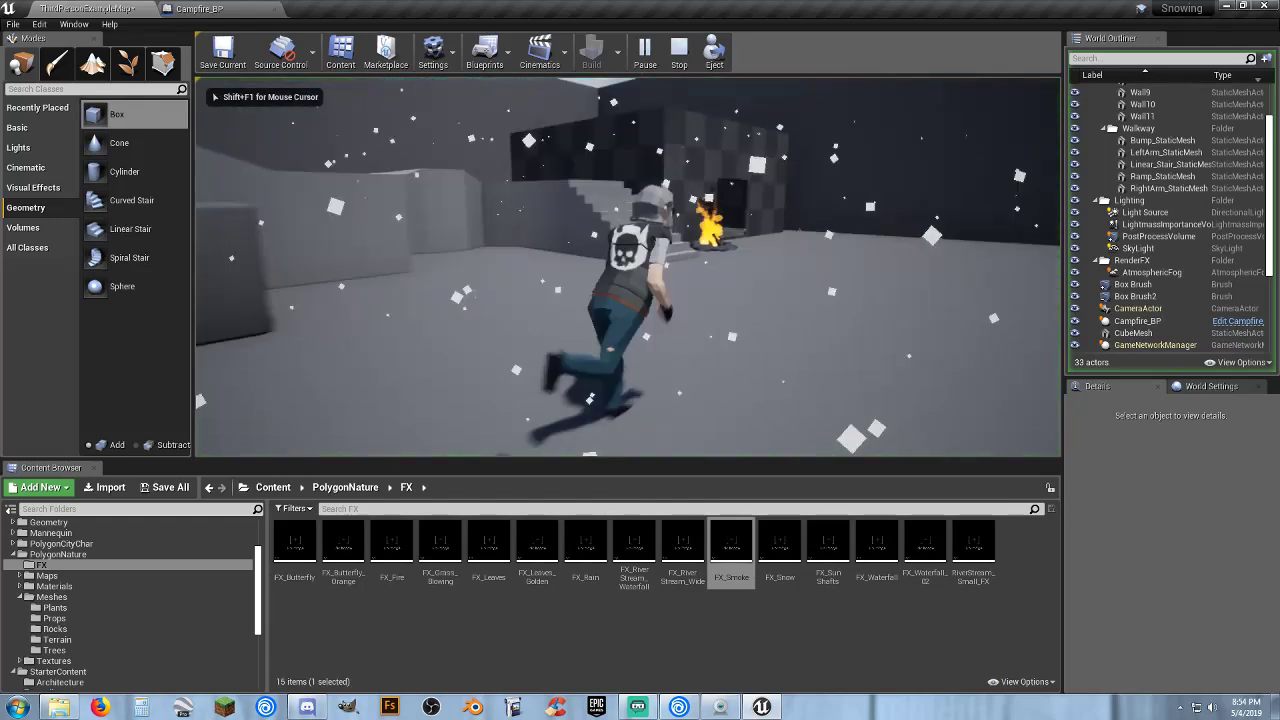
pyautogui.press('d')
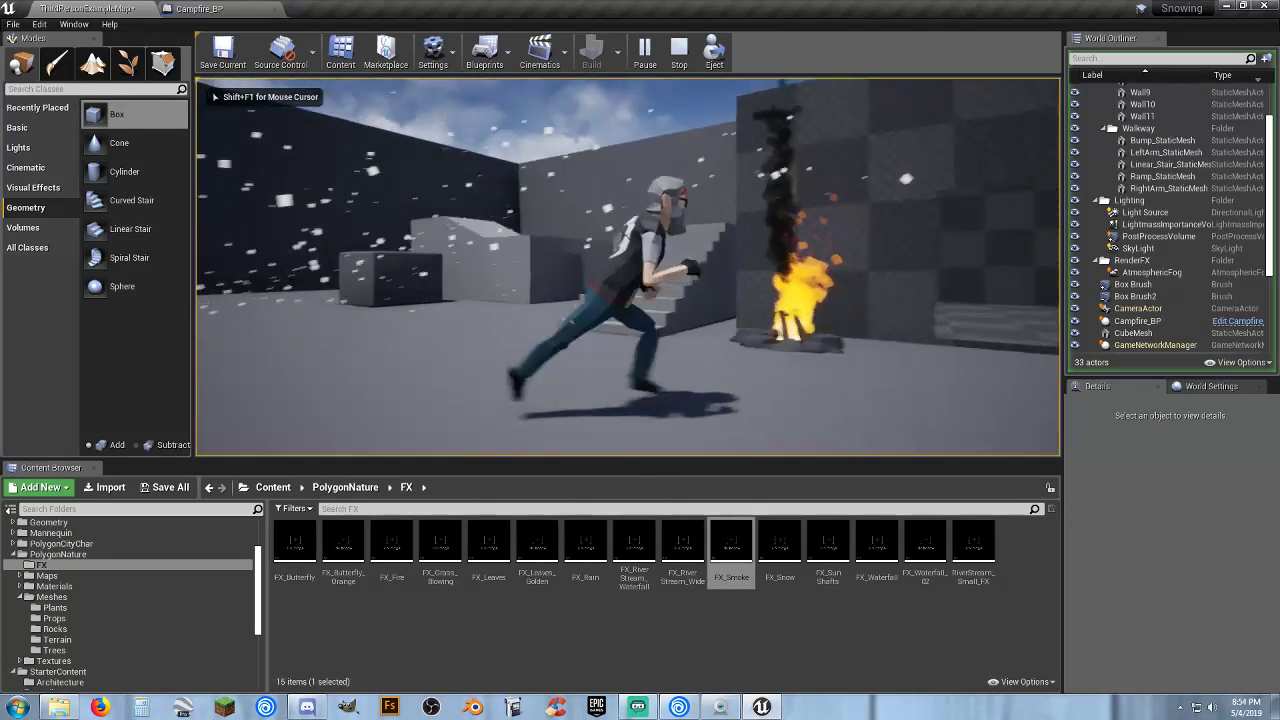
pyautogui.press('s')
pyautogui.press('a')
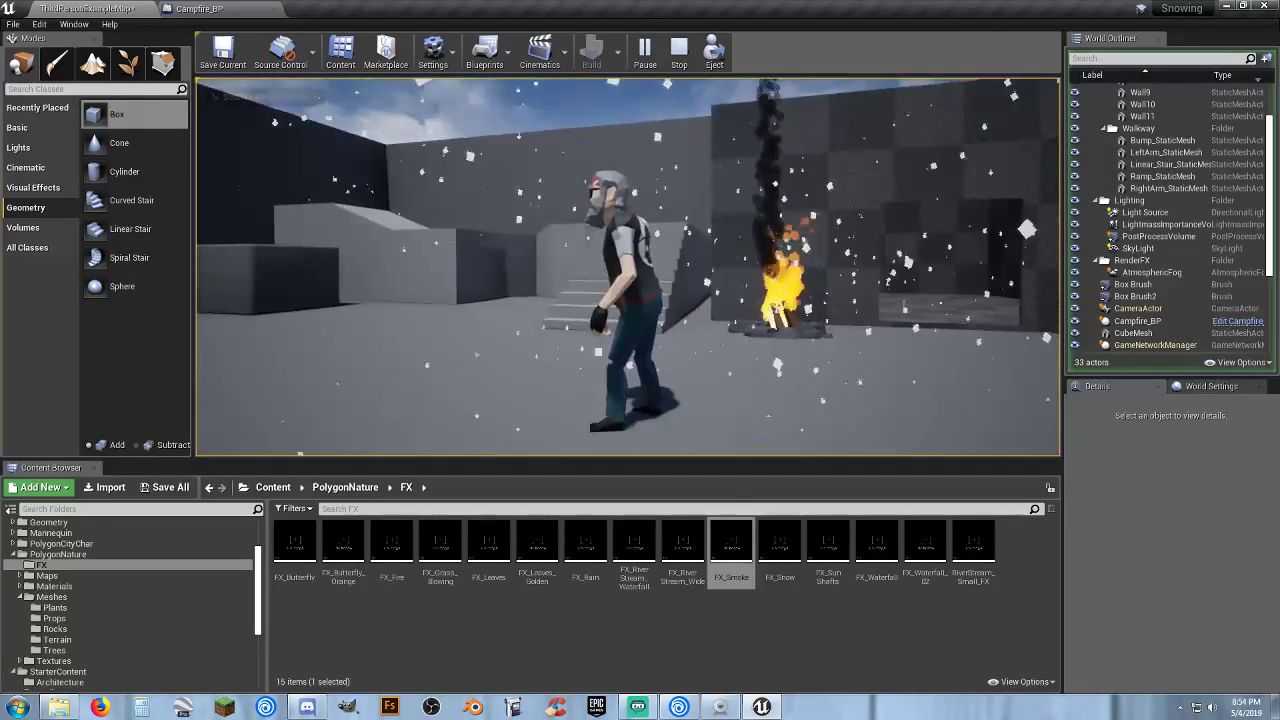
pyautogui.press('Escape')
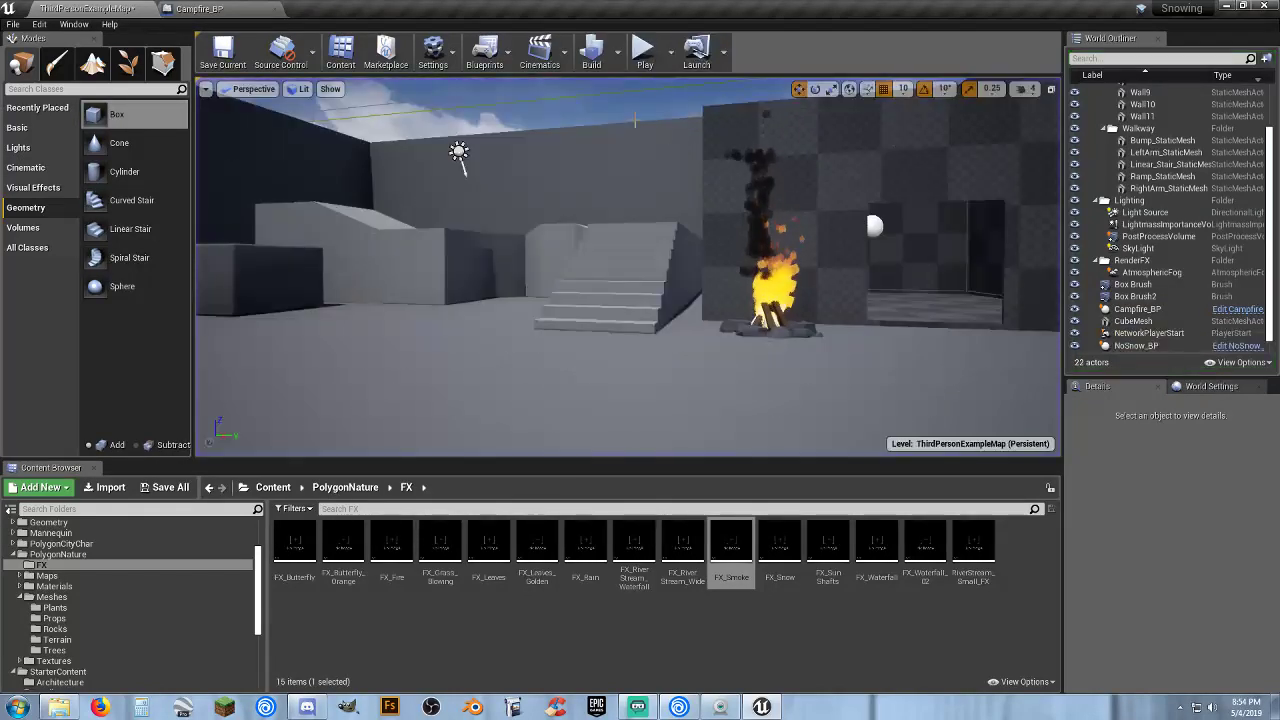
# Move Campfire_BP's FX_Smoke component to X 10, Y 0, Z 20, compile and save the blueprint, and close it.
pyautogui.click(218, 9)
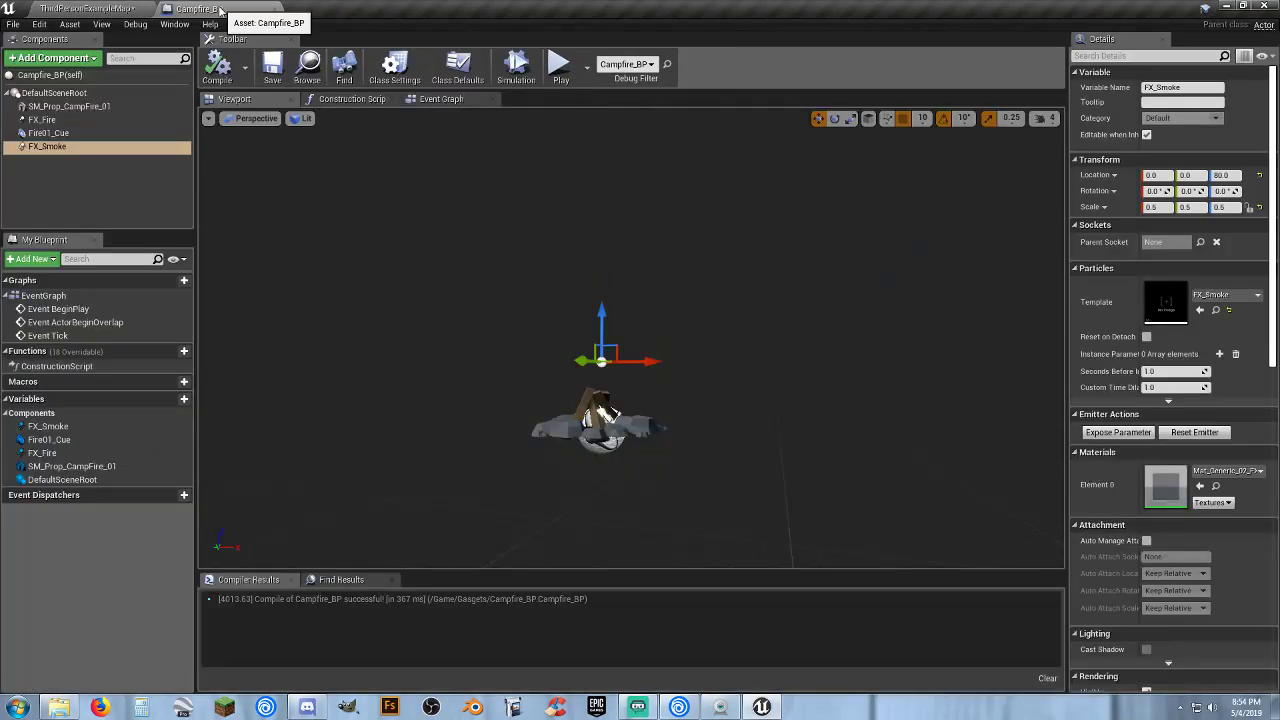
pyautogui.moveTo(644, 359)
pyautogui.mouseDown(button='right')
pyautogui.moveTo(700, 270)
pyautogui.moveTo(712, 370)
pyautogui.moveTo(640, 350)
pyautogui.mouseUp(button='right')
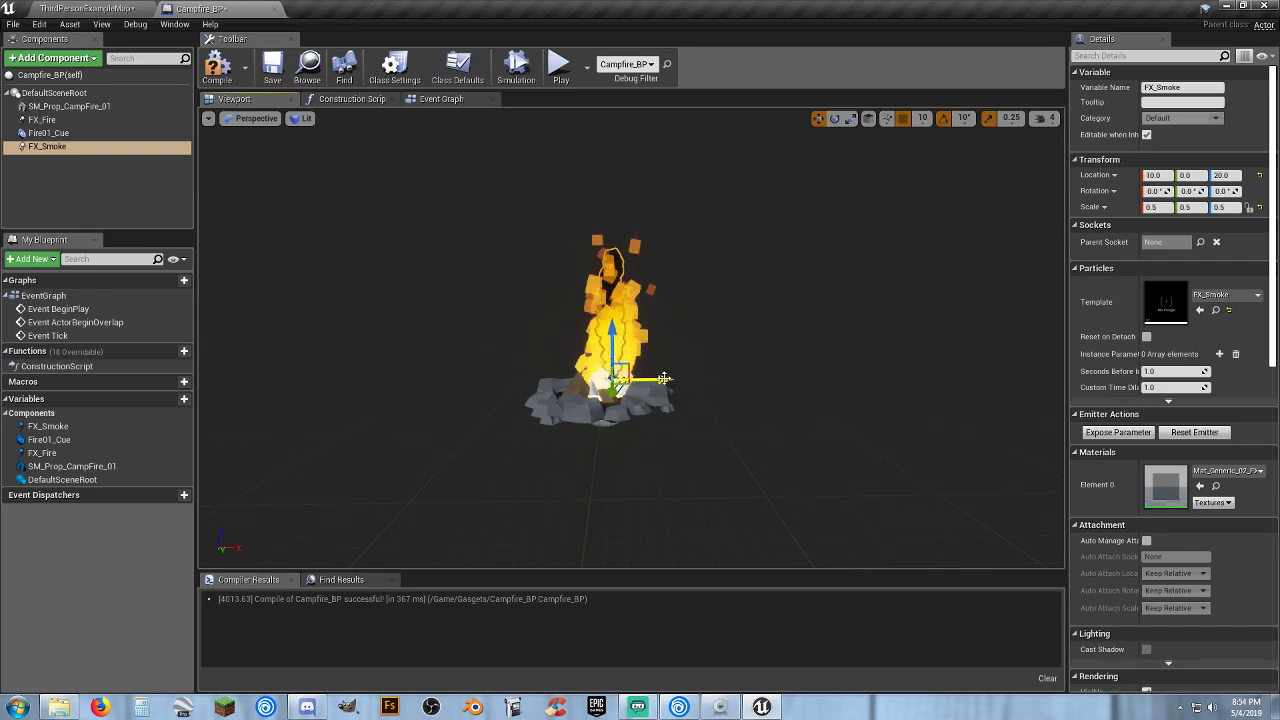
pyautogui.click(228, 68)
pyautogui.click(271, 67)
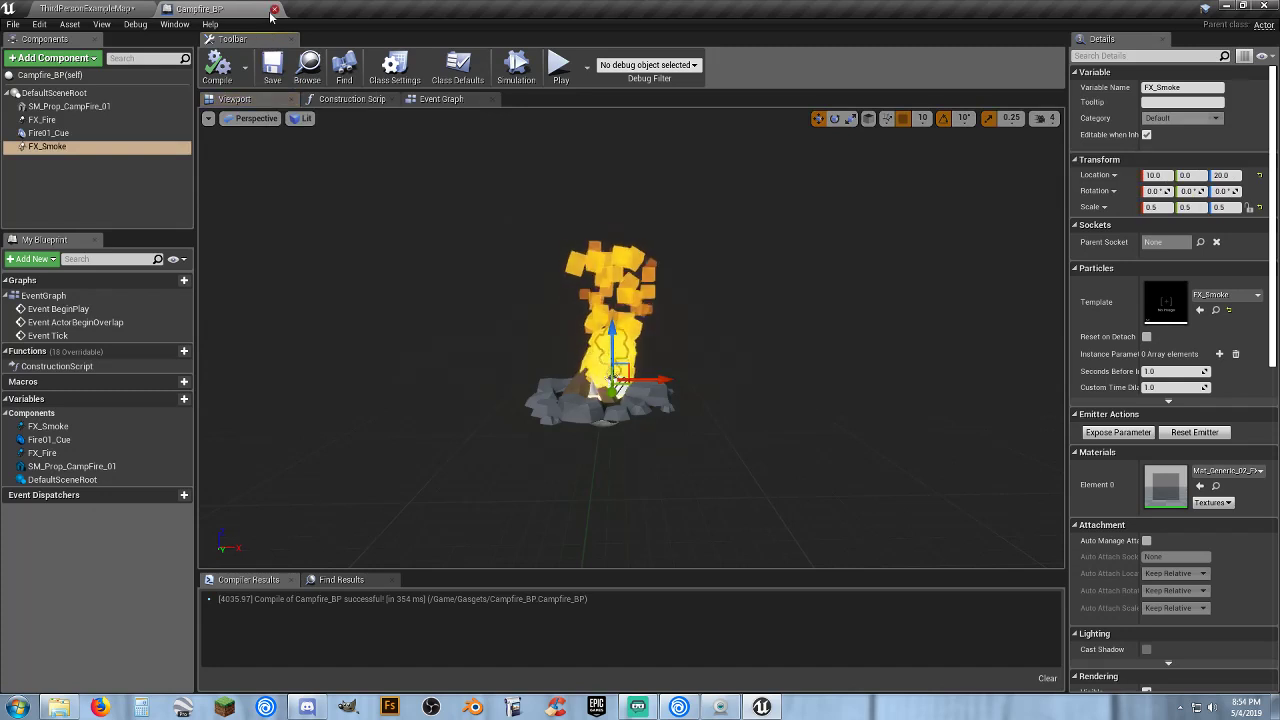
pyautogui.click(274, 10)
# Play the level again and approach the campfire to check the repositioned smoke.
pyautogui.click(643, 50)
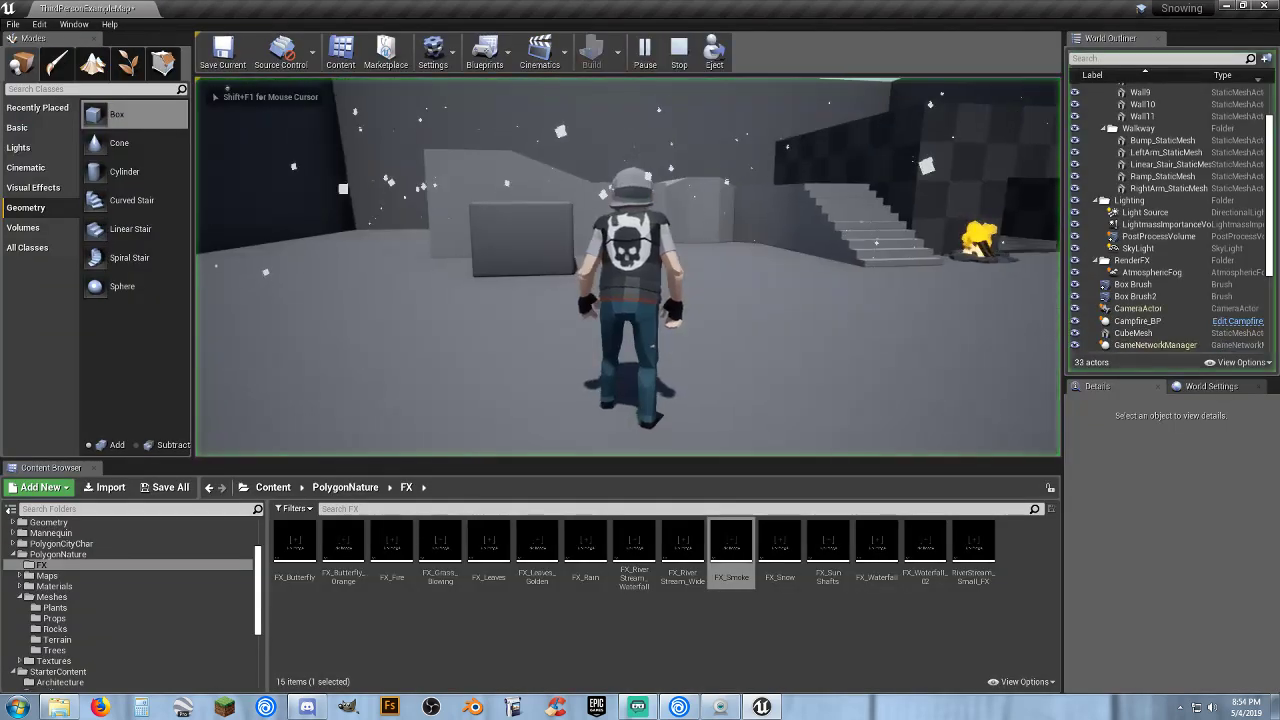
pyautogui.press('w')
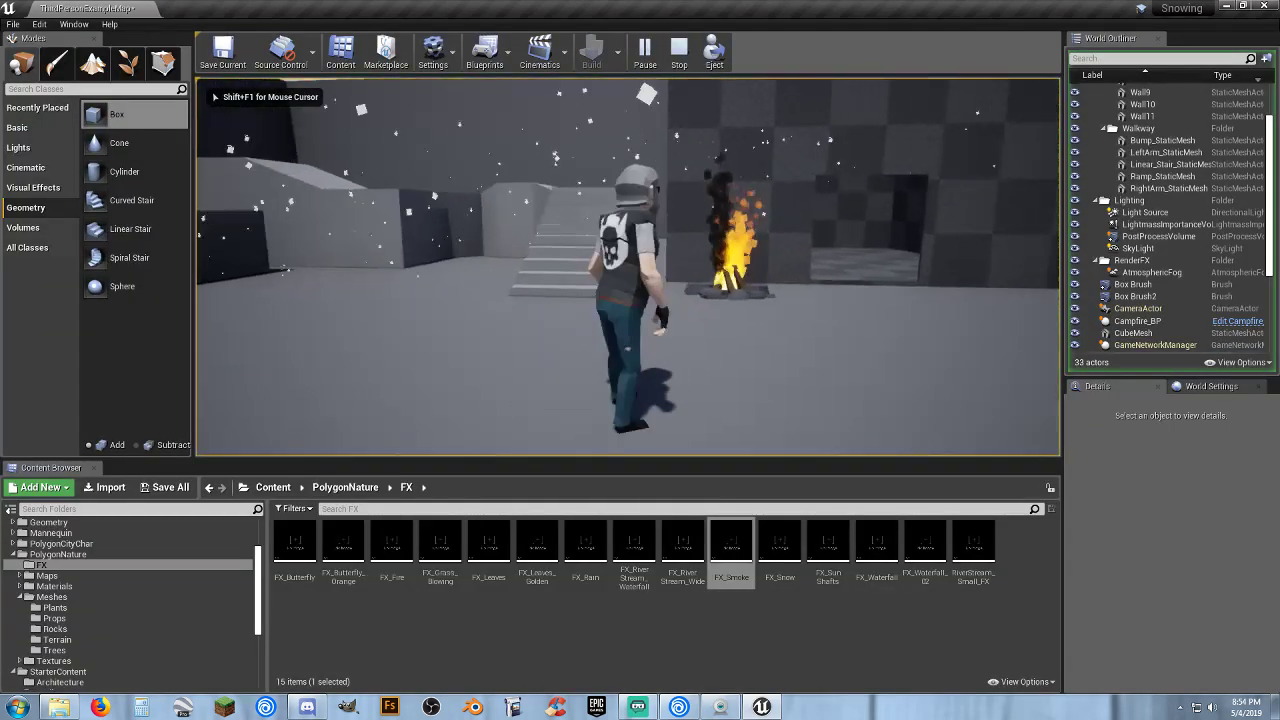
pyautogui.press('Escape')
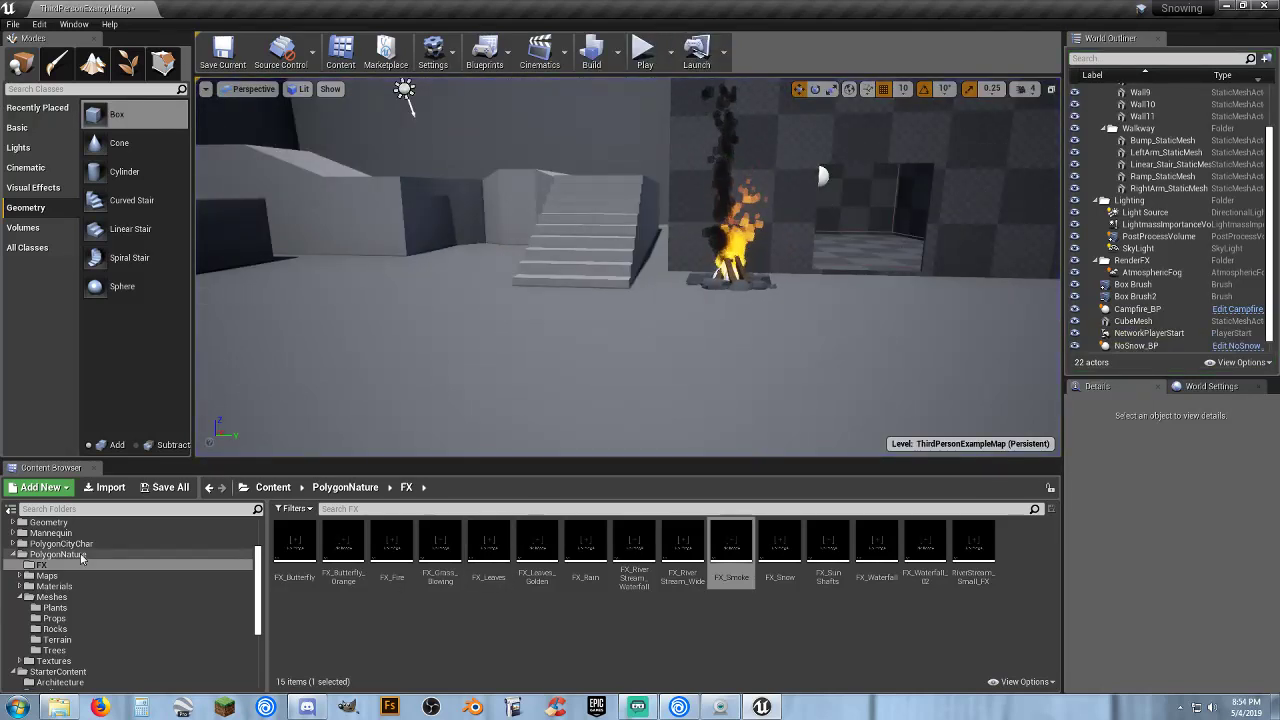
# Delete the FX_Smoke component from Campfire_BP, compile and save the blueprint, and close it.
pyautogui.scroll(3, 80, 559)
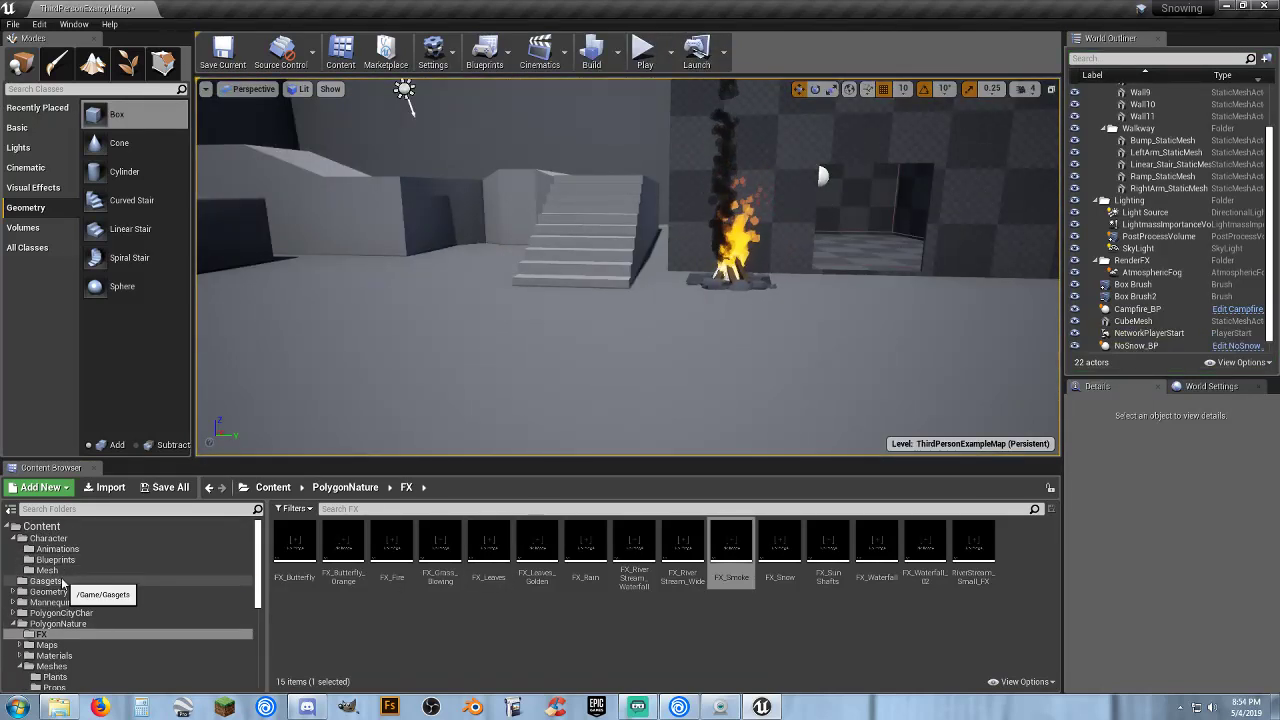
pyautogui.click(45, 581)
pyautogui.doubleClick(294, 540)
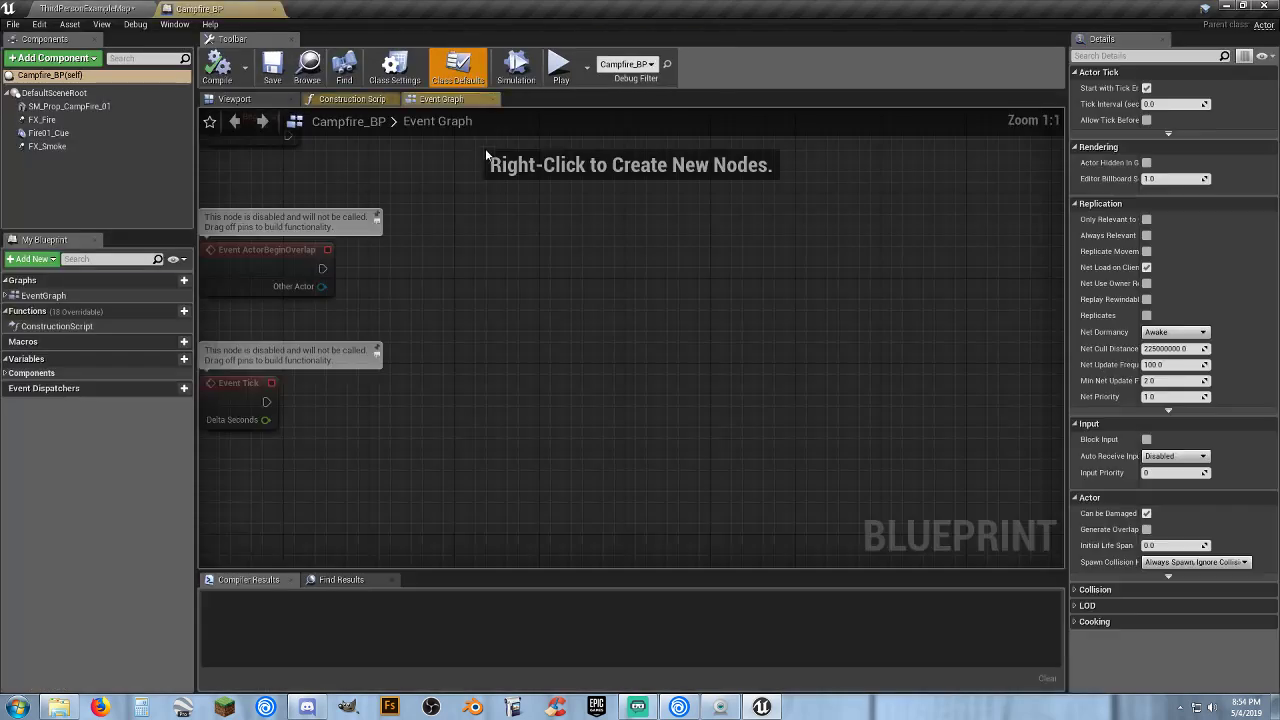
pyautogui.click(72, 148)
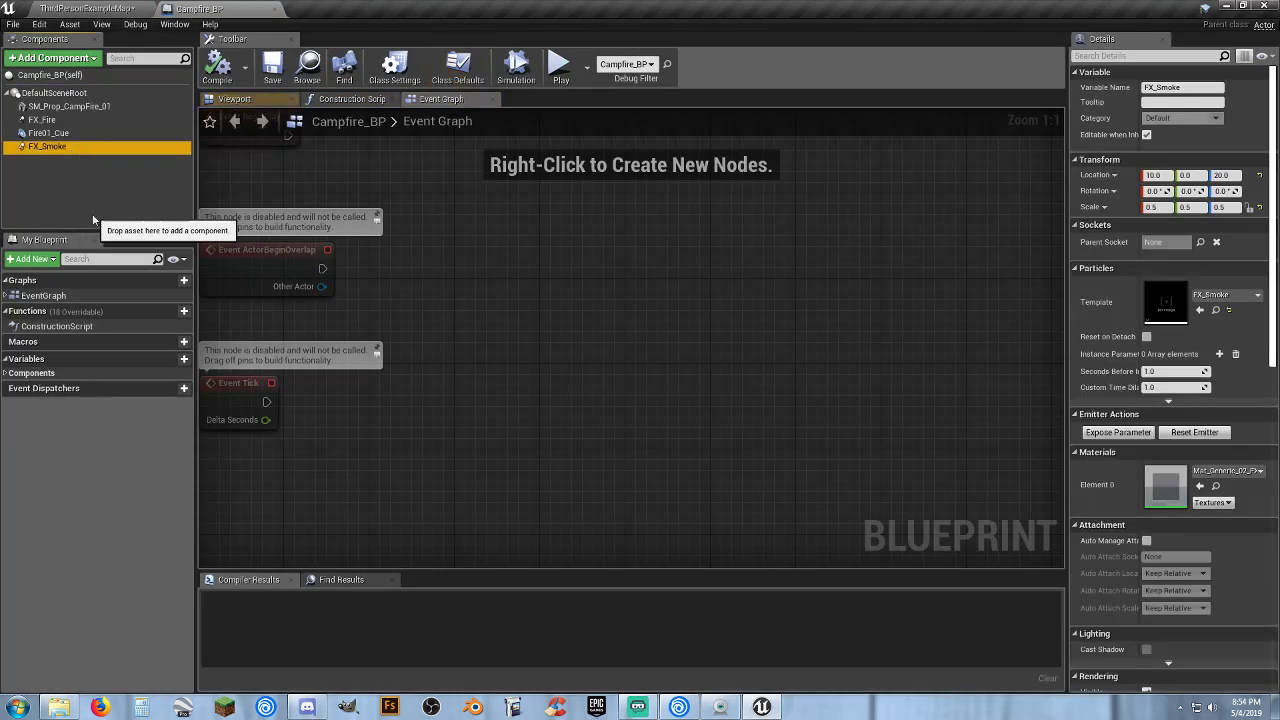
pyautogui.press('Delete')
pyautogui.click(217, 68)
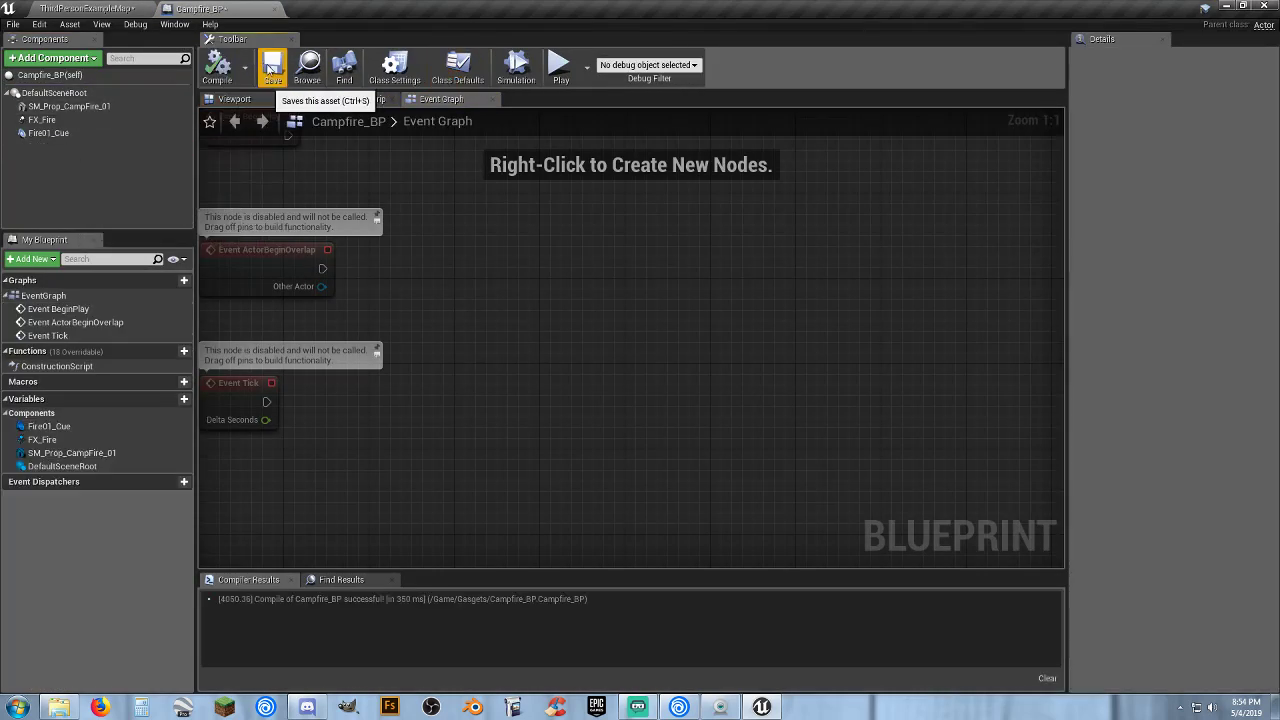
pyautogui.click(276, 9)
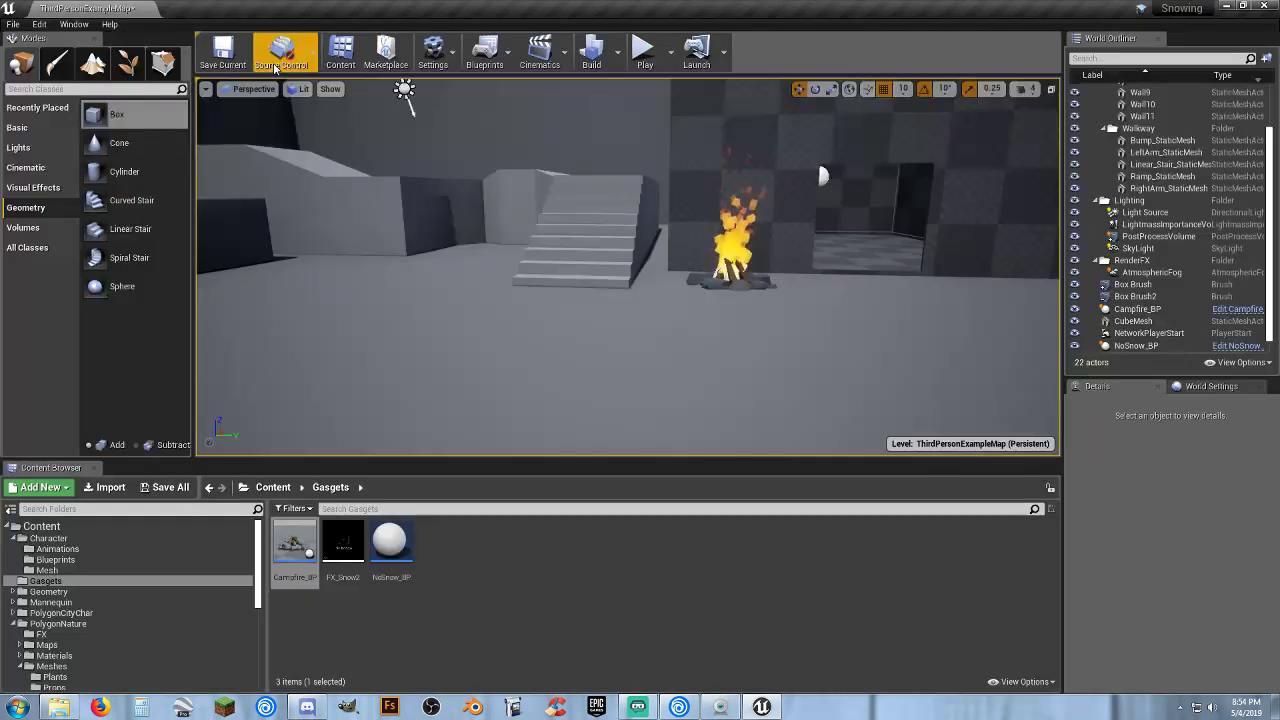
# Examine the particle systems available in the PolygonNature FX folder.
pyautogui.click(478, 569)
pyautogui.click(97, 634)
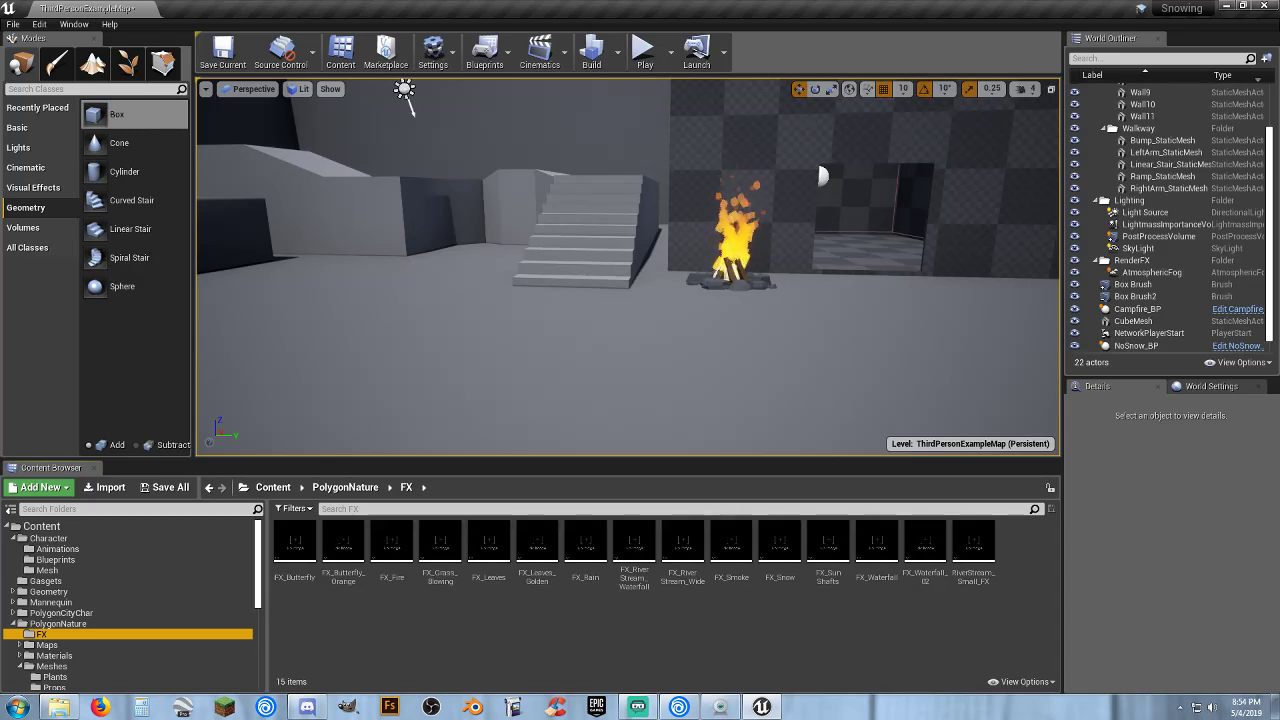
pyautogui.moveTo(628, 267); pyautogui.dragTo(668, 255, button='right')
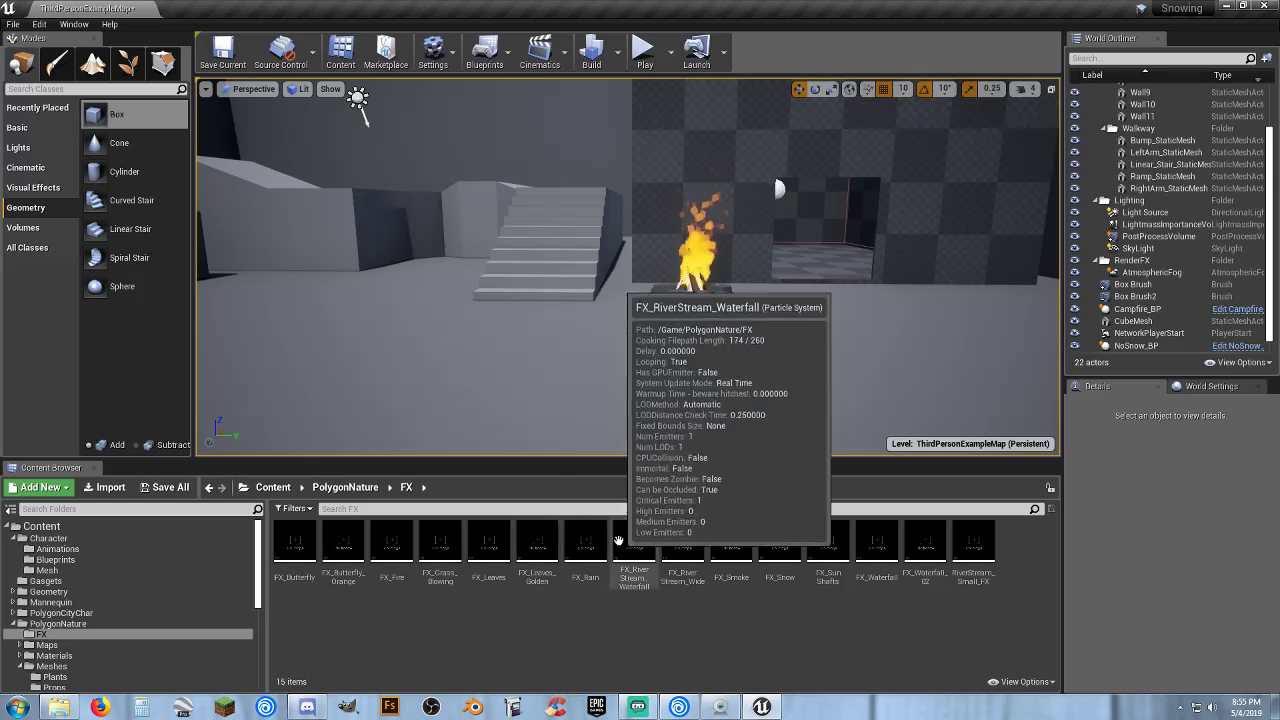
# Try out FX_RiverStream_Waterfall and FX_Rain in the level, deleting each emitter after previewing it.
pyautogui.moveTo(634, 545); pyautogui.dragTo(632, 415)
pyautogui.press('f')
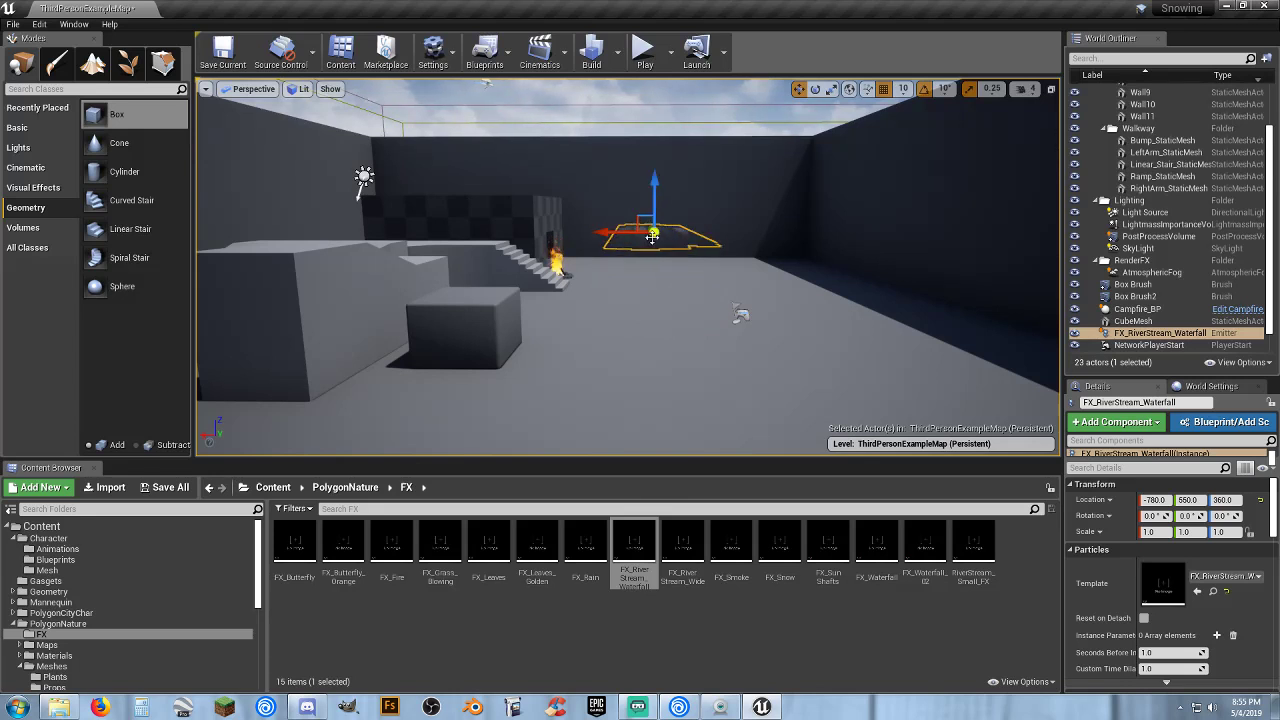
pyautogui.press('Delete')
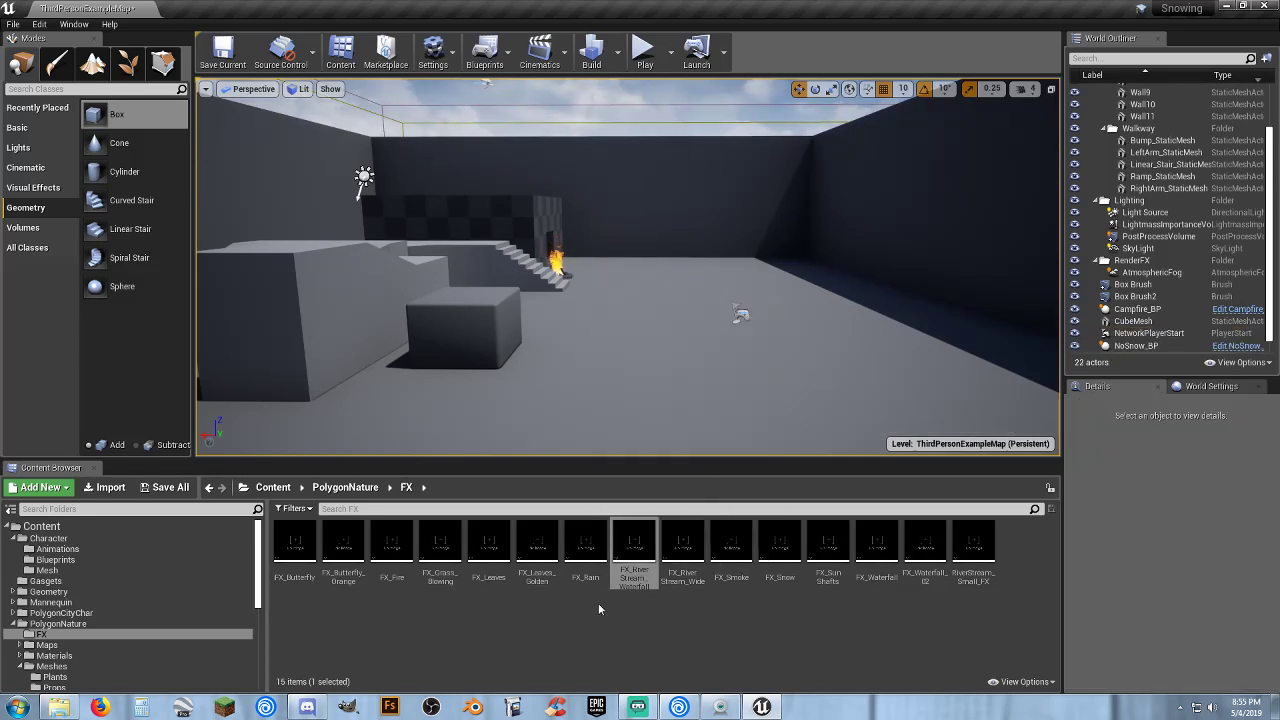
pyautogui.moveTo(586, 545); pyautogui.dragTo(657, 312)
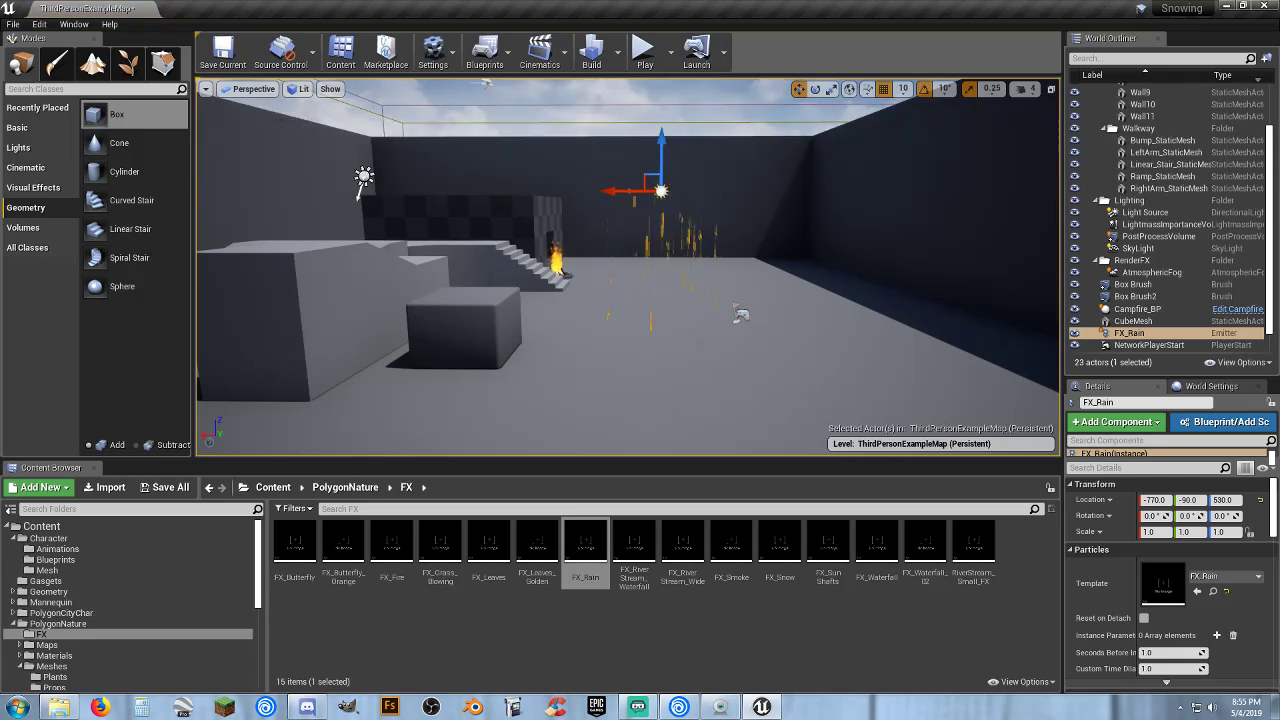
pyautogui.press('Delete')
# Try out FX_Leaves_Golden high above the level floor, preview it in play mode, and delete the emitter.
pyautogui.moveTo(537, 545); pyautogui.dragTo(629, 350)
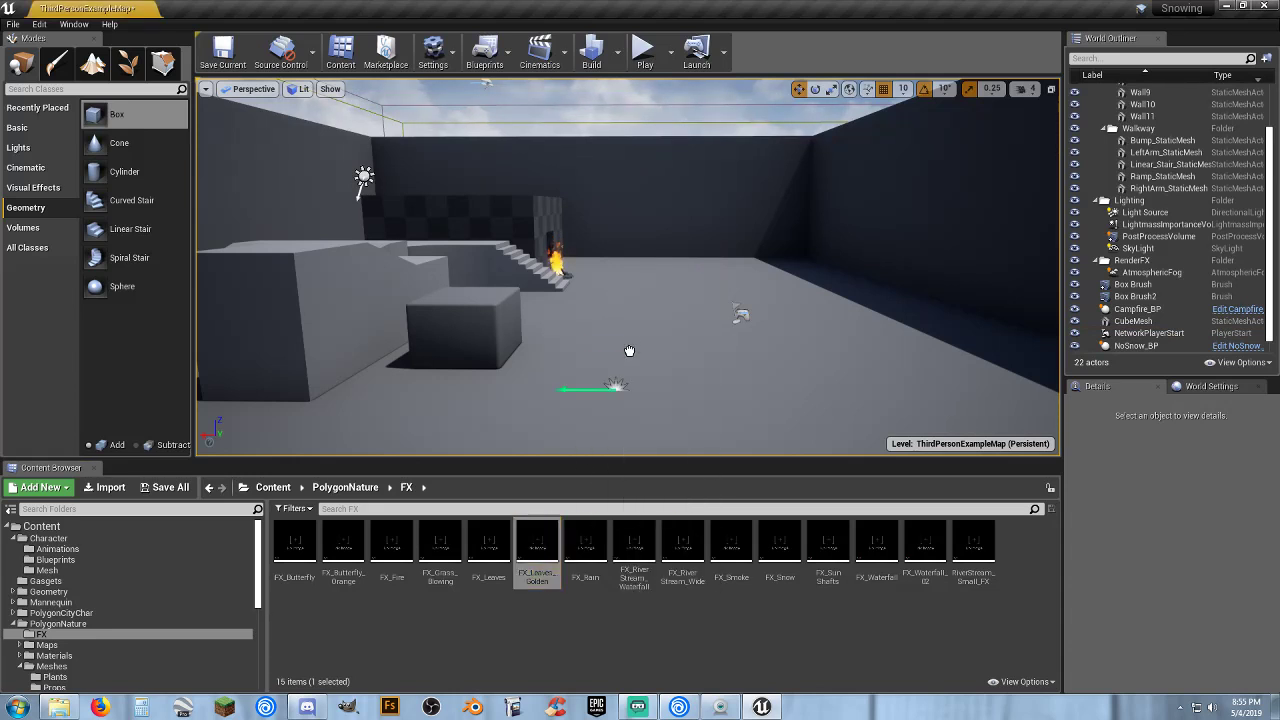
pyautogui.moveTo(638, 288); pyautogui.dragTo(637, 287)
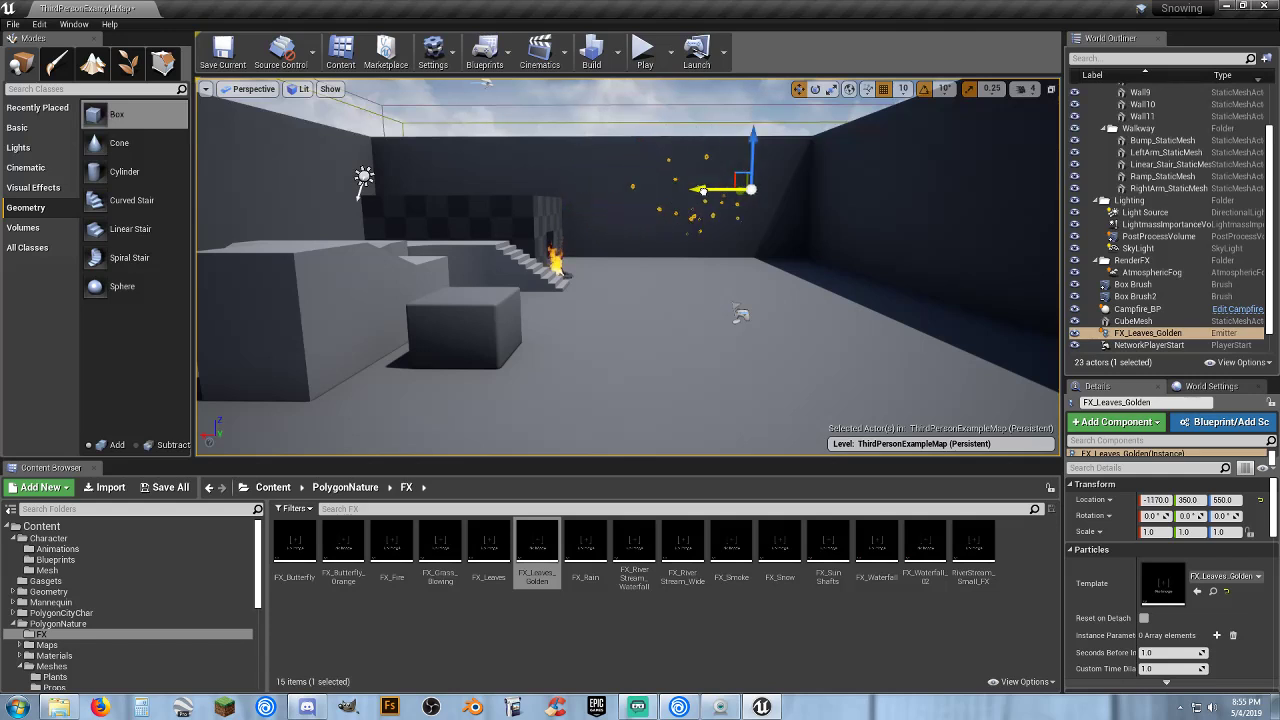
pyautogui.click(644, 50)
pyautogui.press('a')
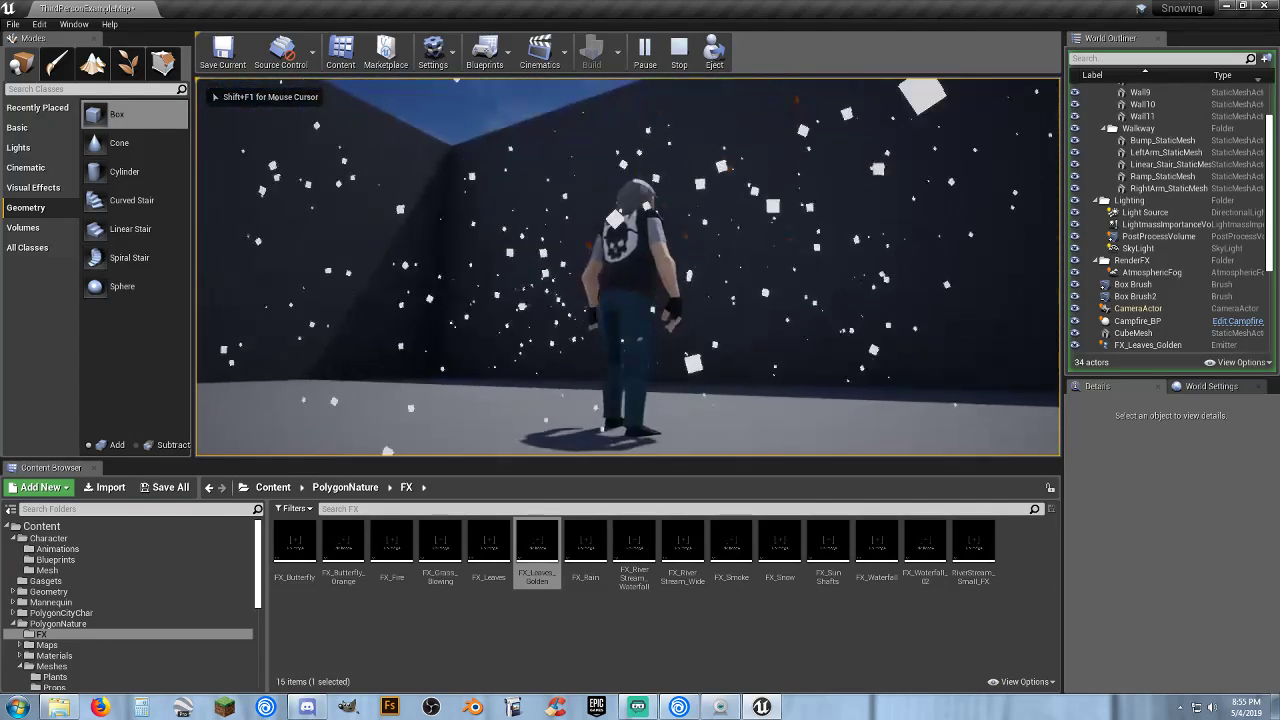
pyautogui.press('Escape')
pyautogui.moveTo(977, 326); pyautogui.dragTo(1057, 226, button='right')
pyautogui.click(649, 271)
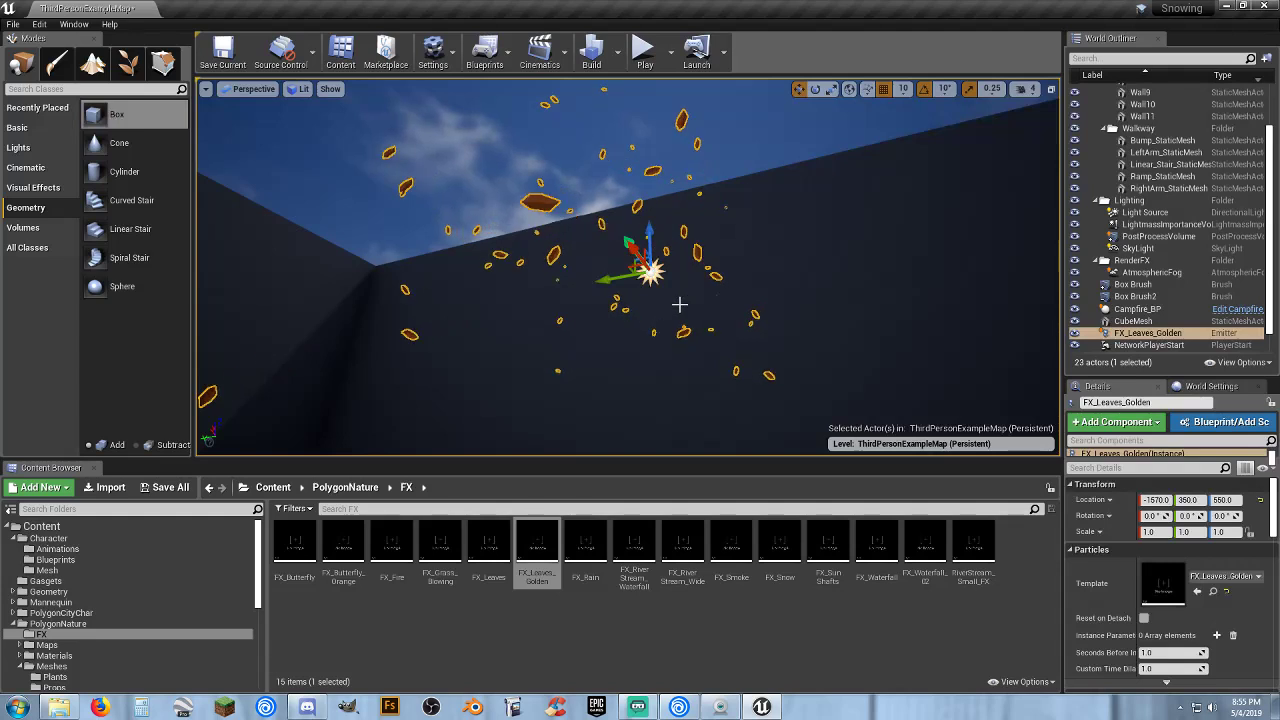
pyautogui.press('Delete')
# Play the level and walk the character past the campfire and through the checkered room to check the snow and fire effects.
pyautogui.click(646, 58)
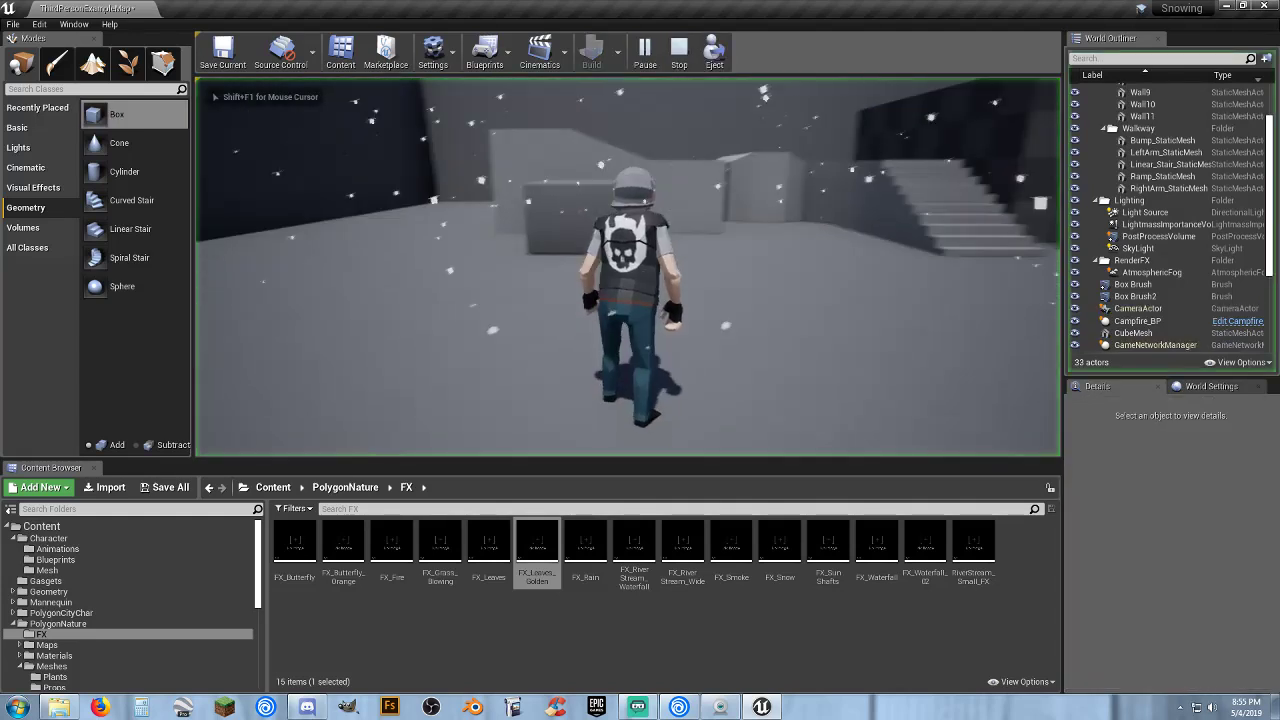
pyautogui.press('w')
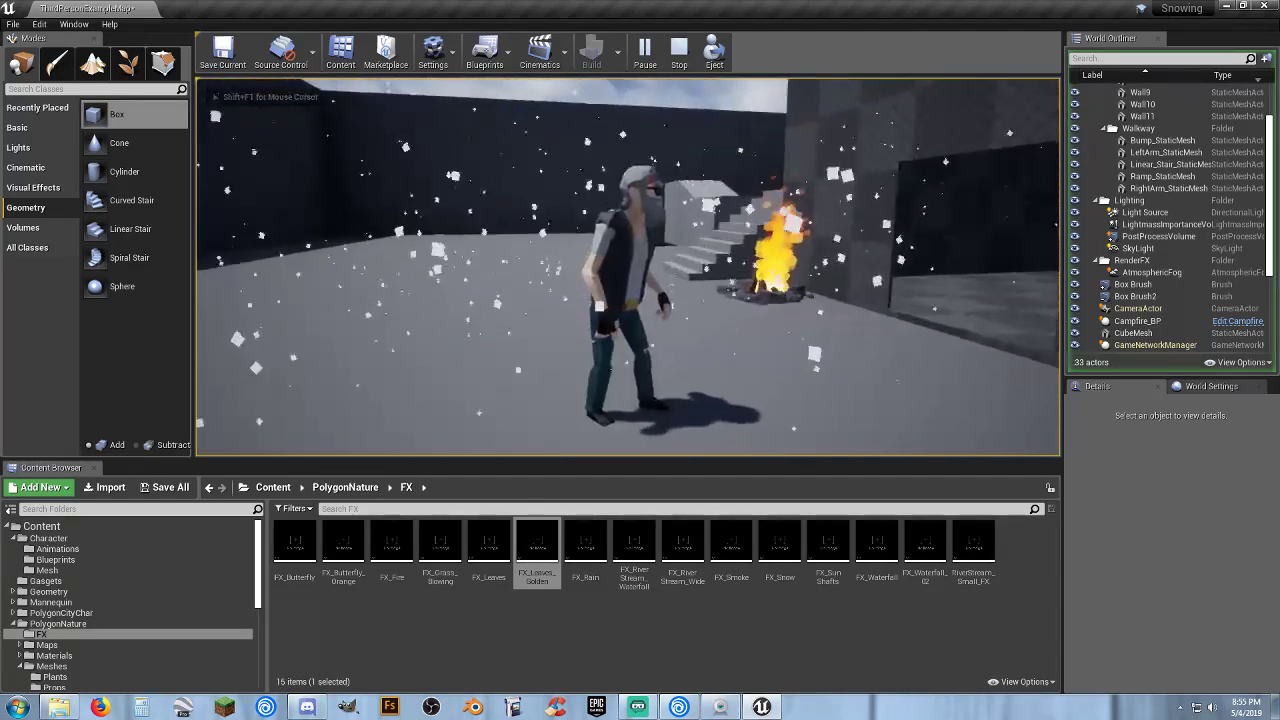
pyautogui.press('w')
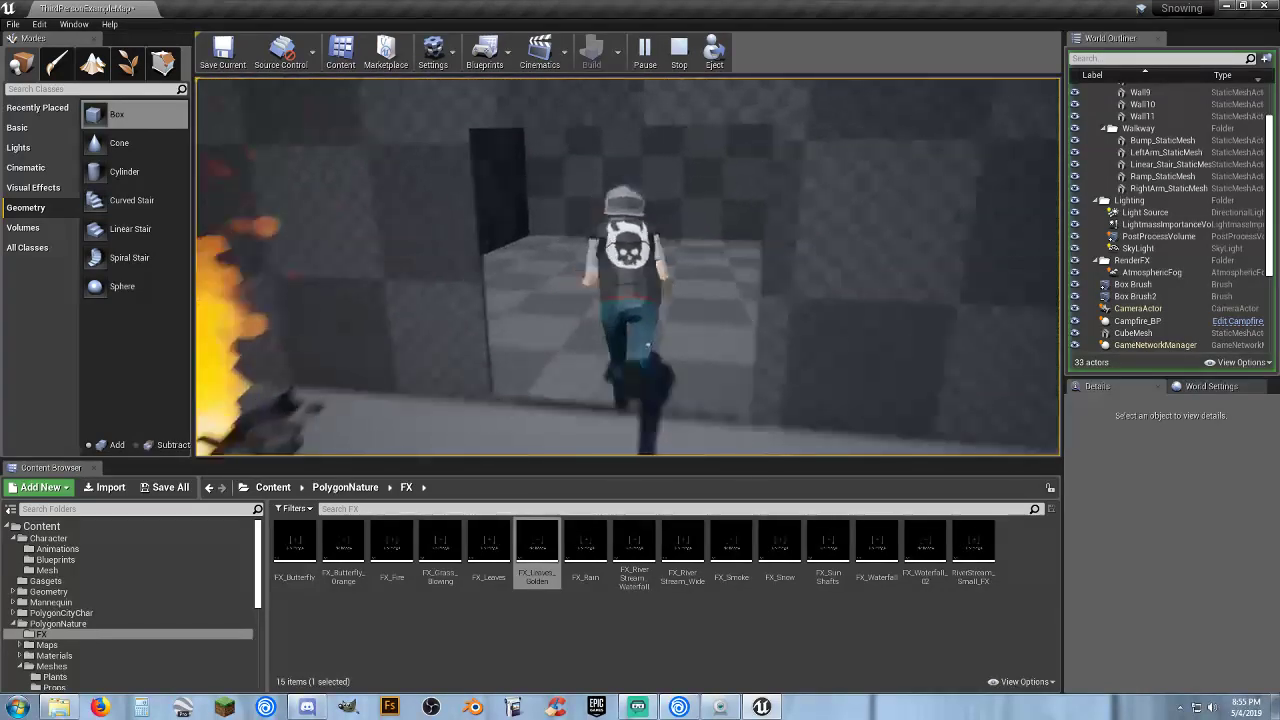
pyautogui.press('w')
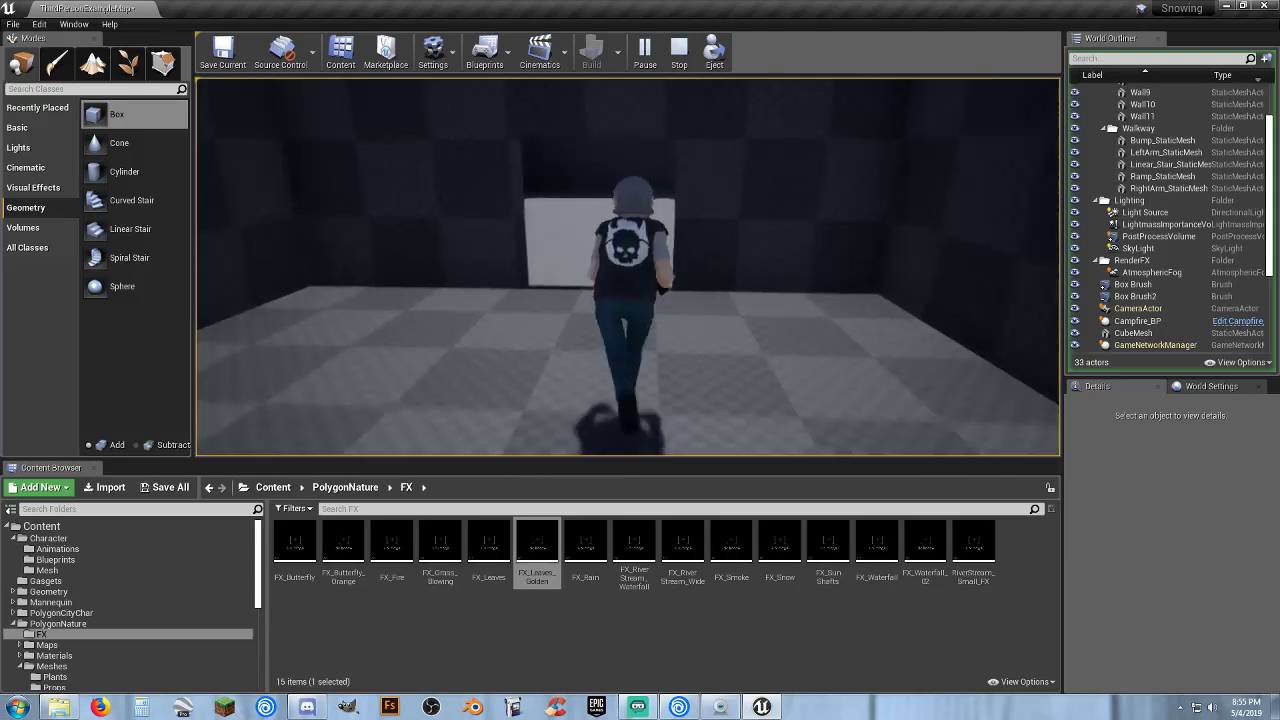
pyautogui.press('w')
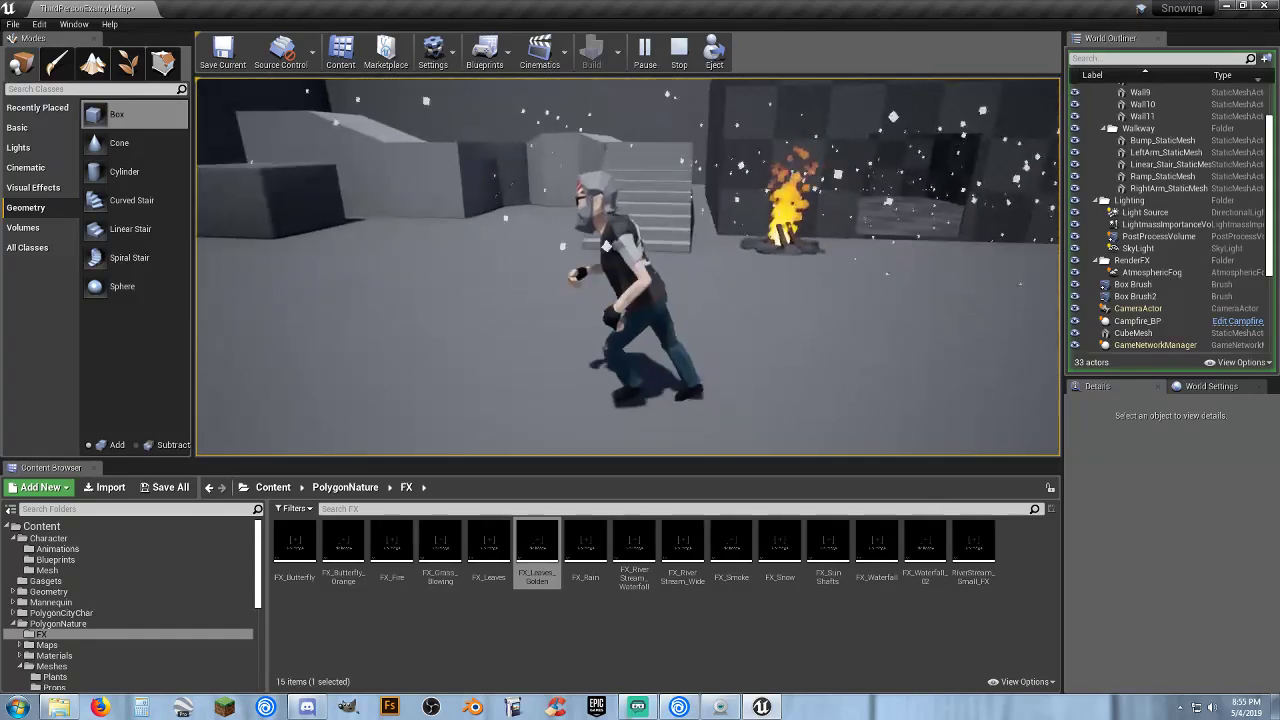
pyautogui.press('w')
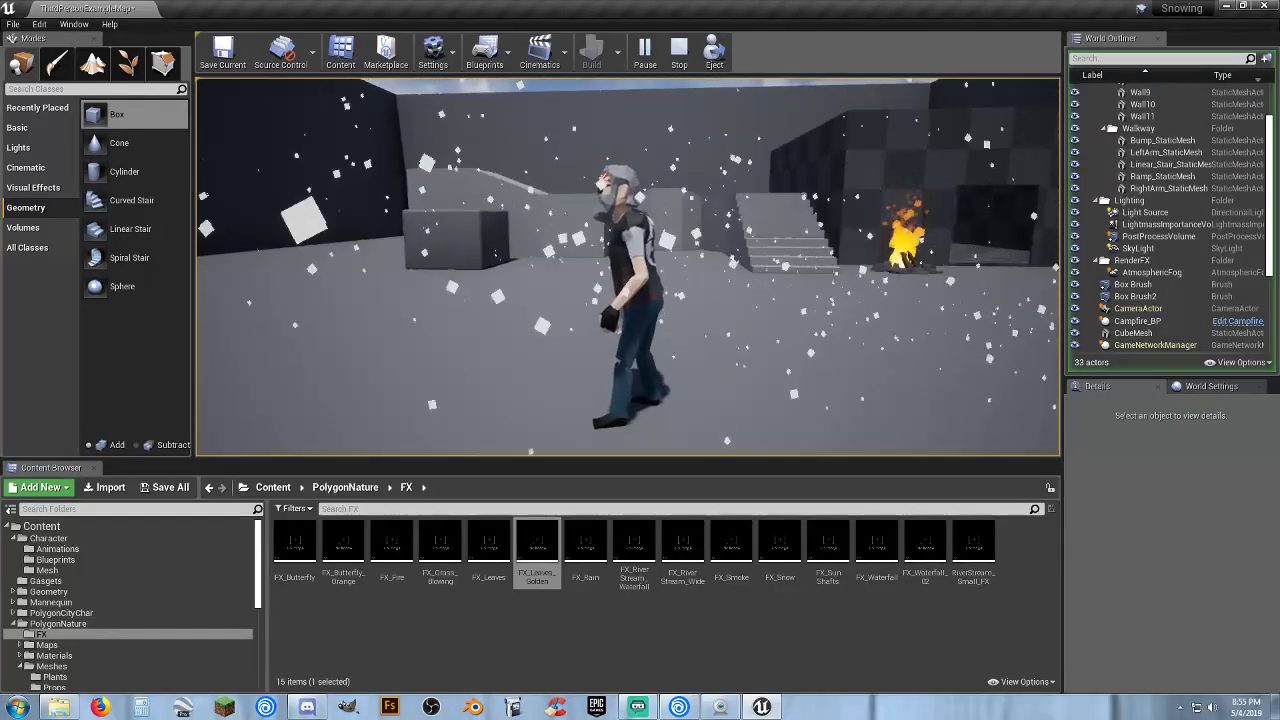
pyautogui.press('a')
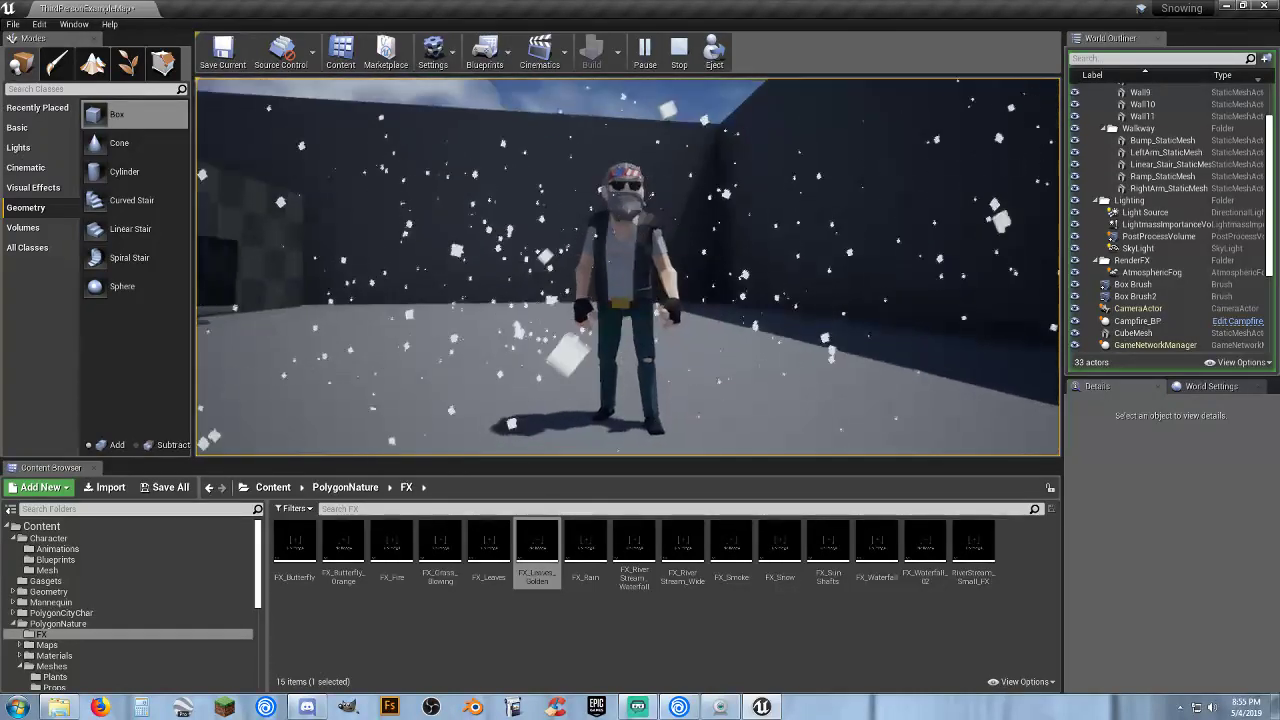
pyautogui.press('d')
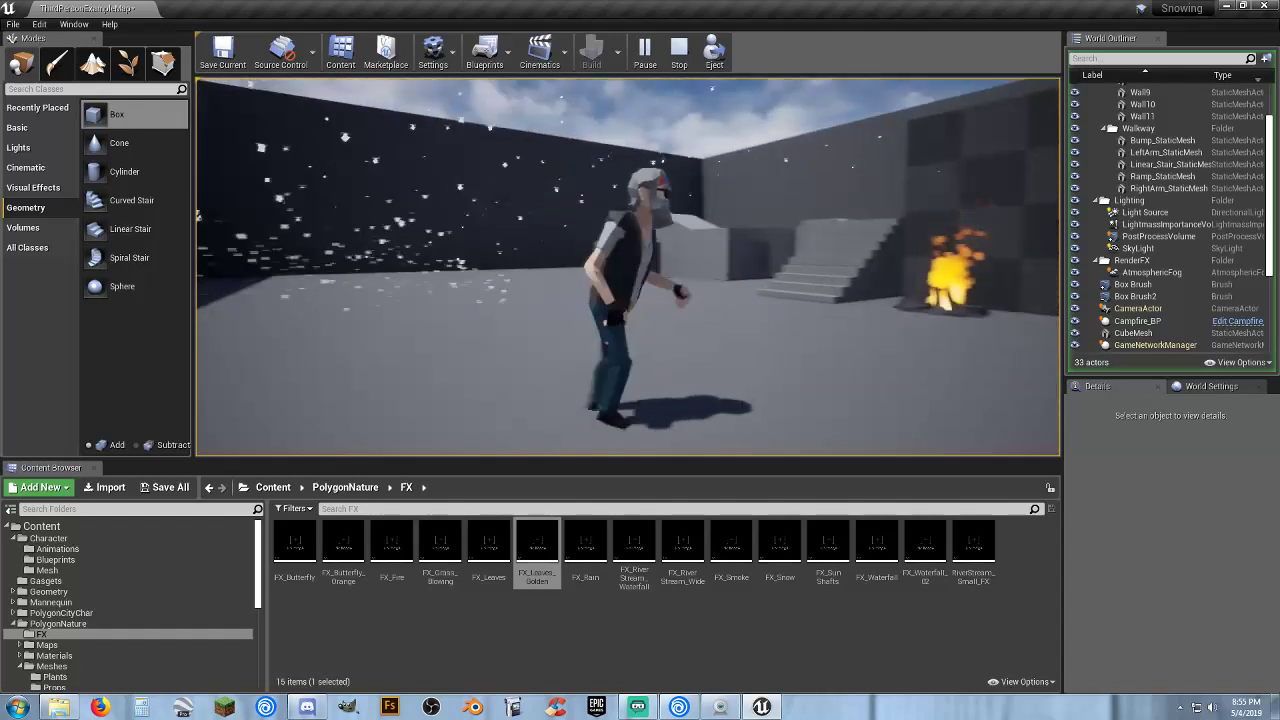
pyautogui.press('w')
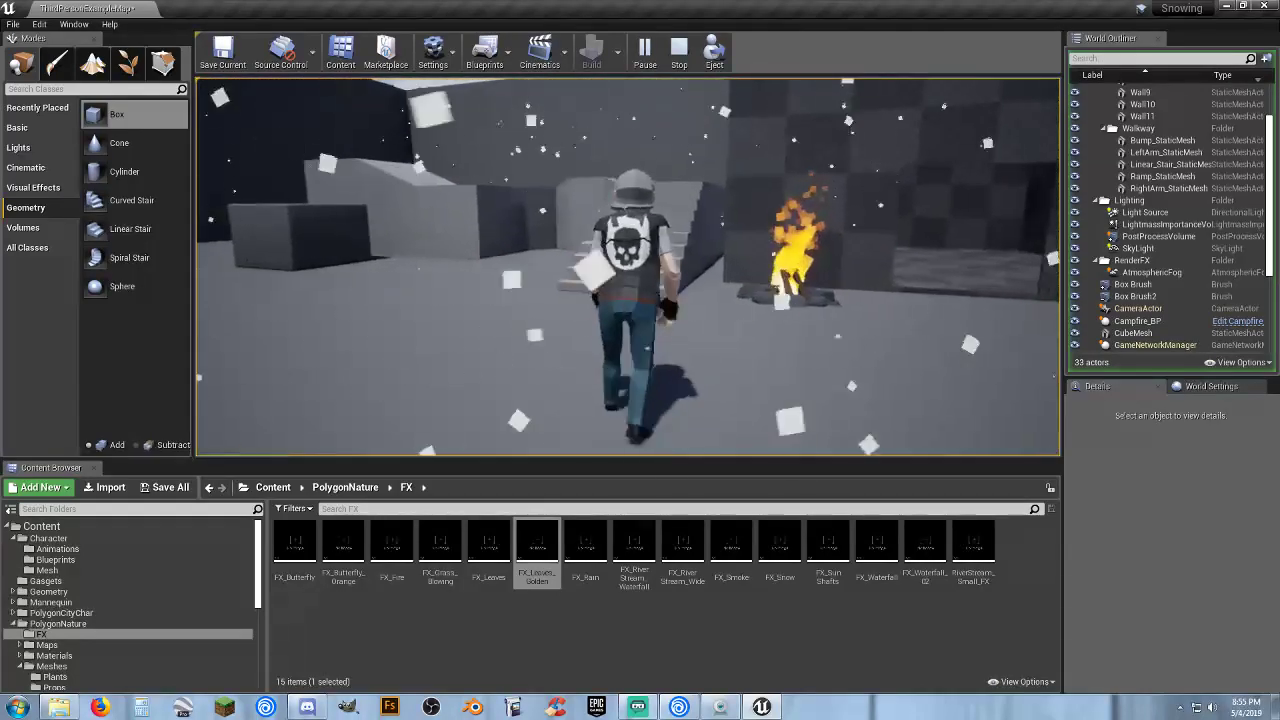
pyautogui.press('a')
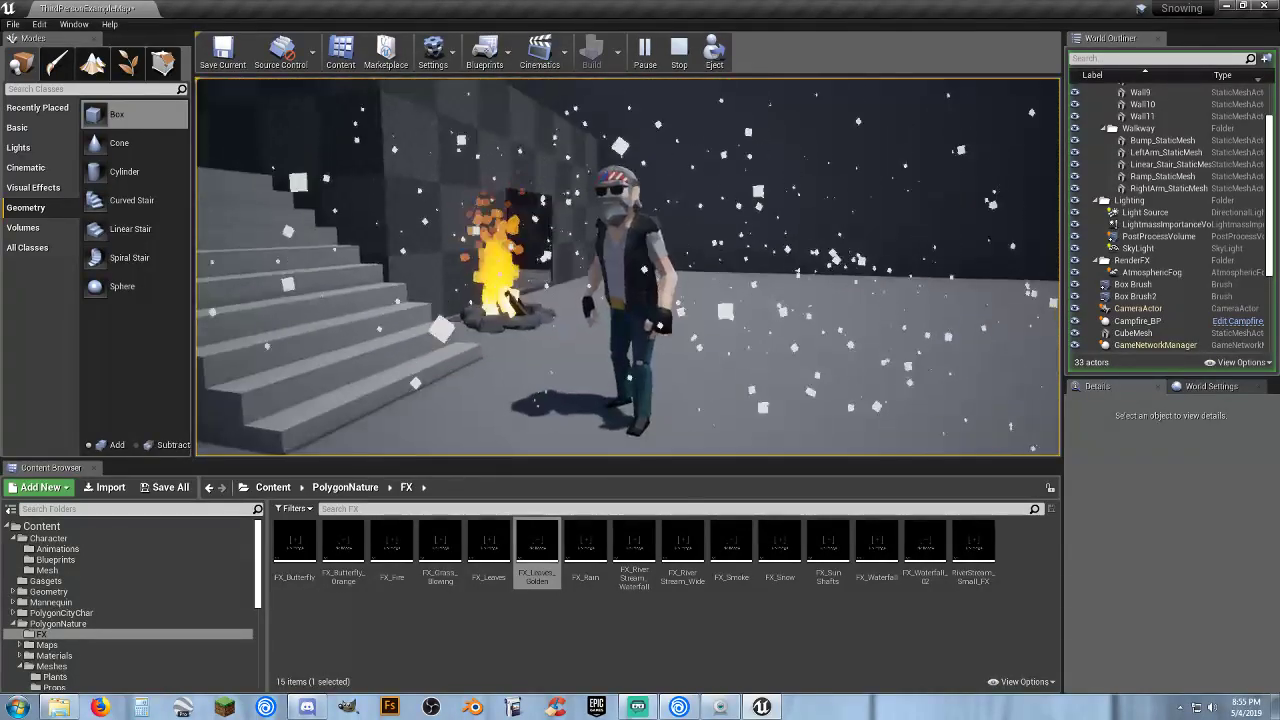
pyautogui.press('Escape')
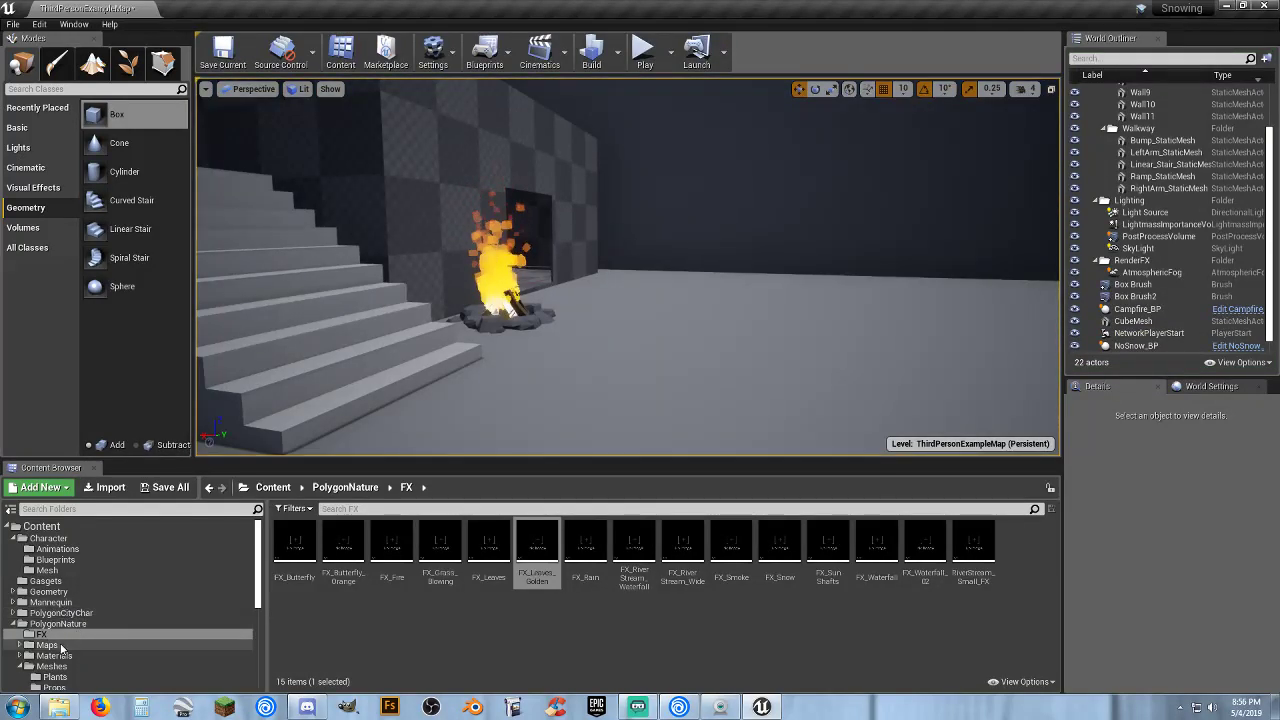
# Place SM_MountainSkybox from the PolygonNature Terrain meshes in the level and set its location to X 0, Y 0, Z 0.
pyautogui.scroll(-3, 60, 655)
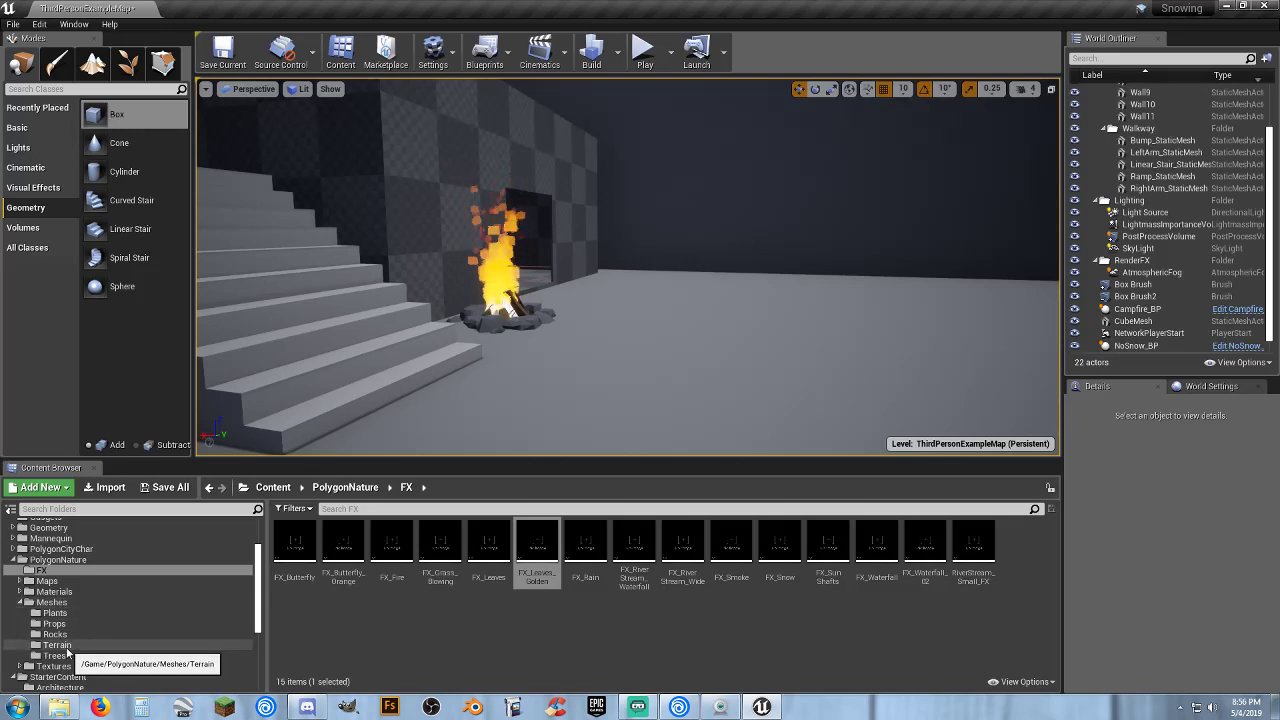
pyautogui.click(66, 648)
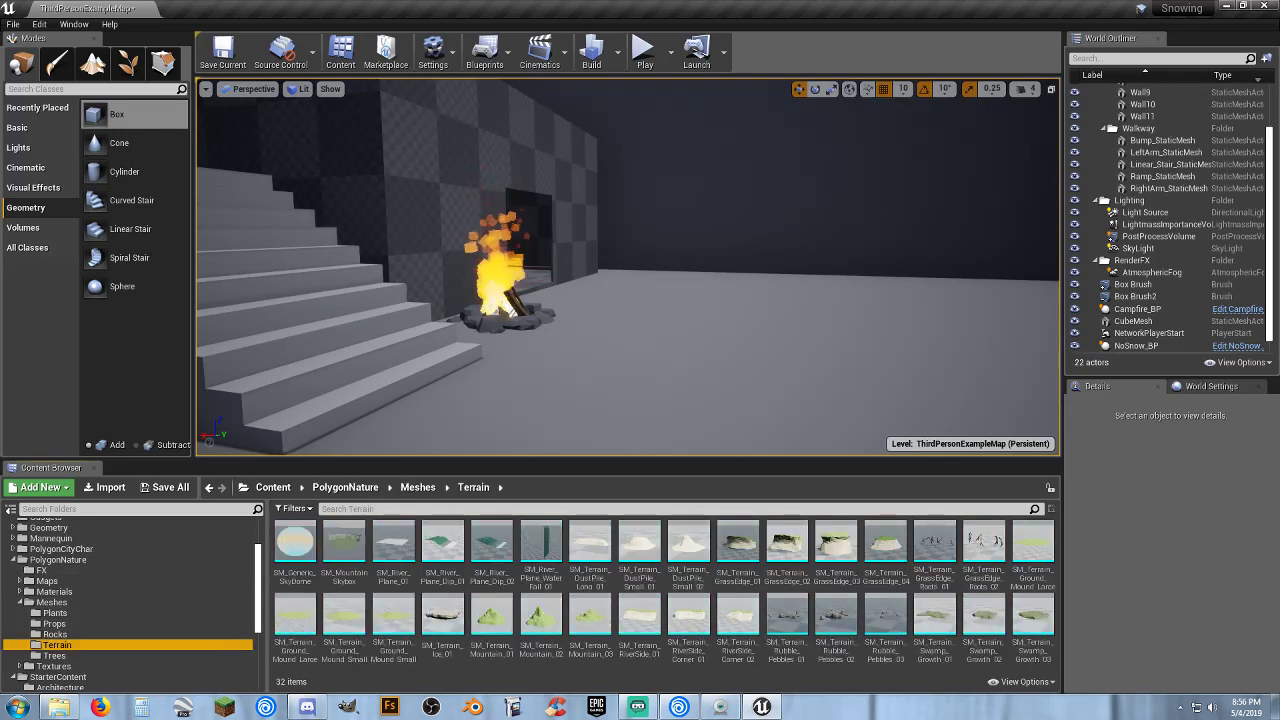
pyautogui.moveTo(628, 266)
pyautogui.mouseDown(button='right')
pyautogui.moveTo(500, 330)
pyautogui.moveTo(540, 250)
pyautogui.moveTo(650, 255)
pyautogui.mouseUp(button='right')
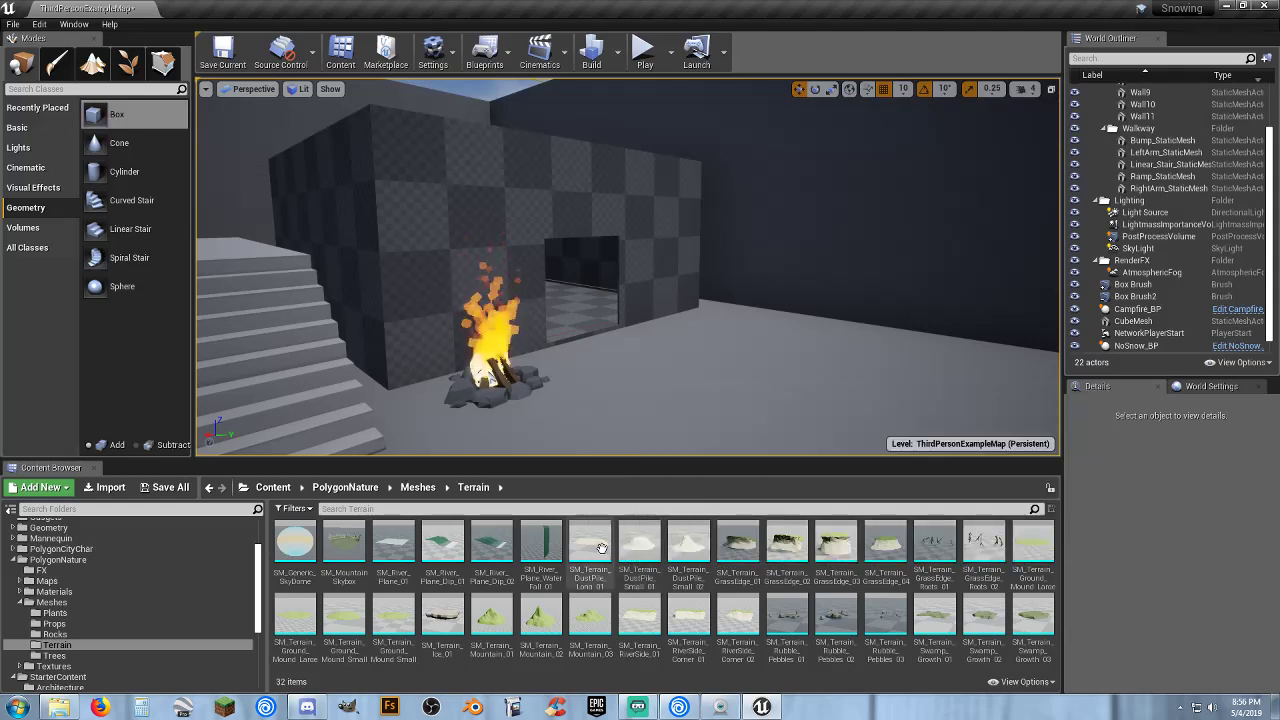
pyautogui.moveTo(305, 552)
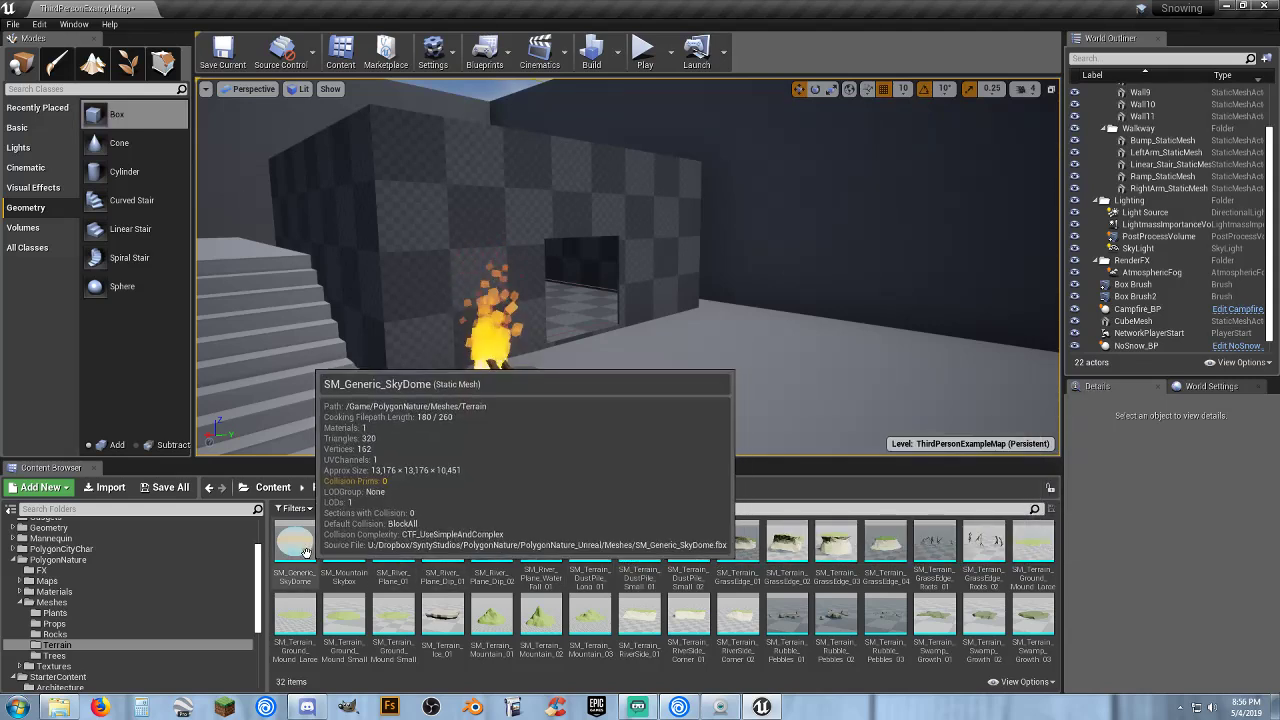
pyautogui.moveTo(520, 300); pyautogui.dragTo(390, 300, button='right')
pyautogui.press('s')
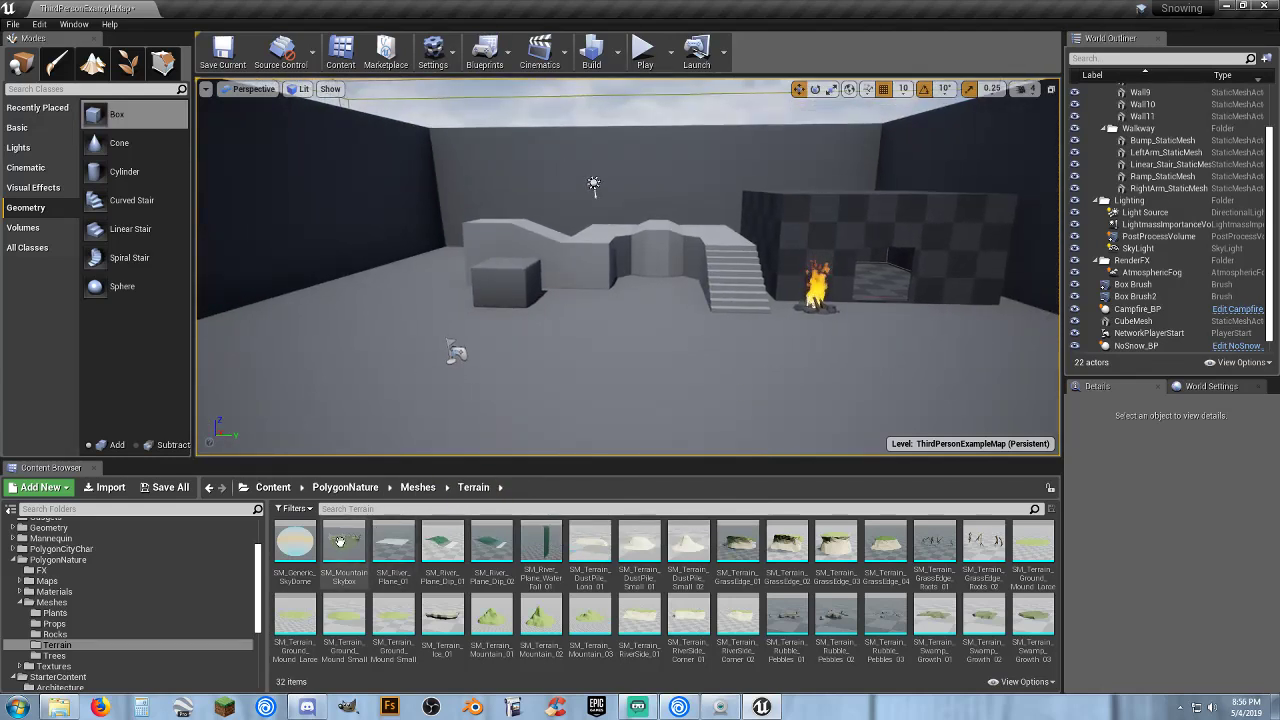
pyautogui.moveTo(340, 541); pyautogui.dragTo(624, 314)
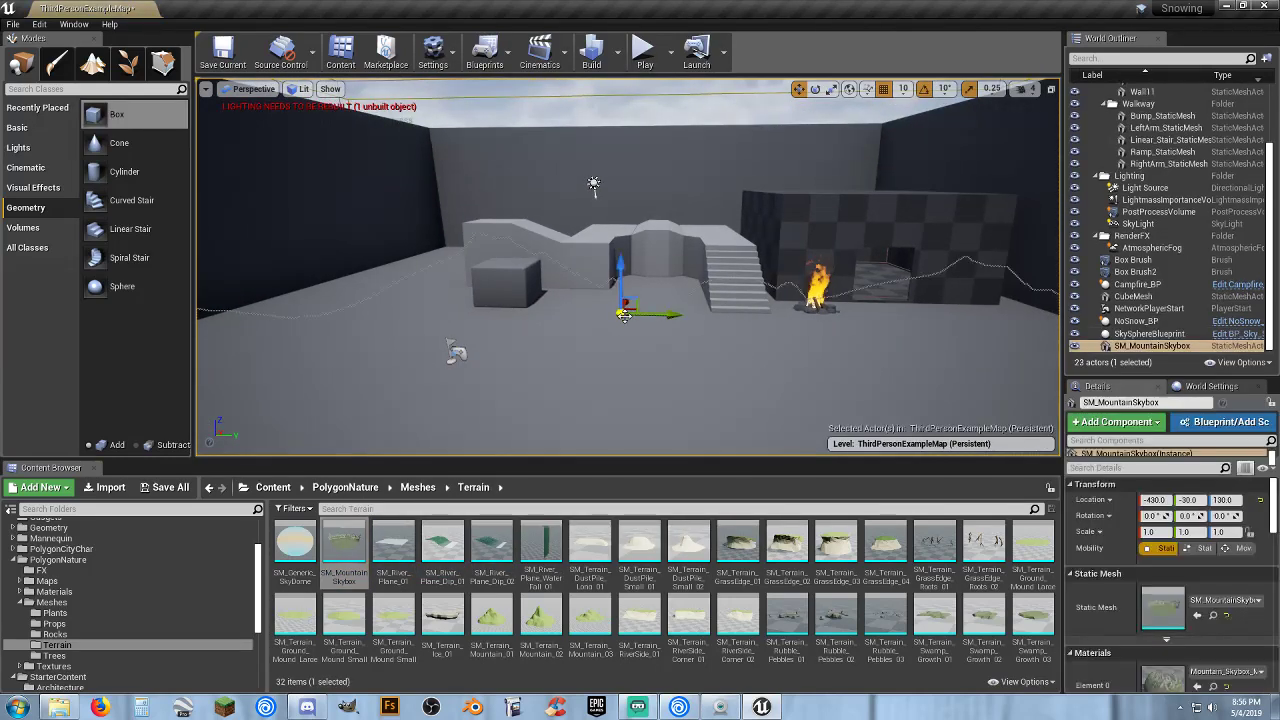
pyautogui.moveTo(490, 359); pyautogui.dragTo(818, 453, button='right')
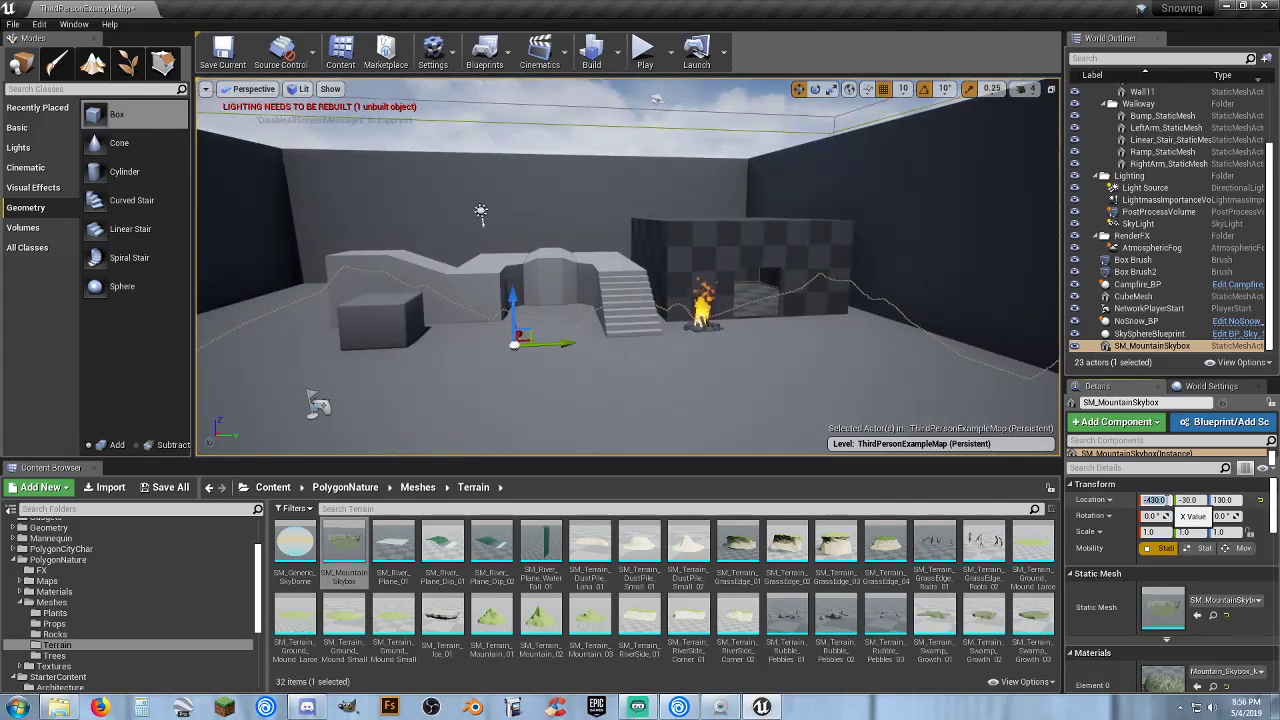
pyautogui.write('0')
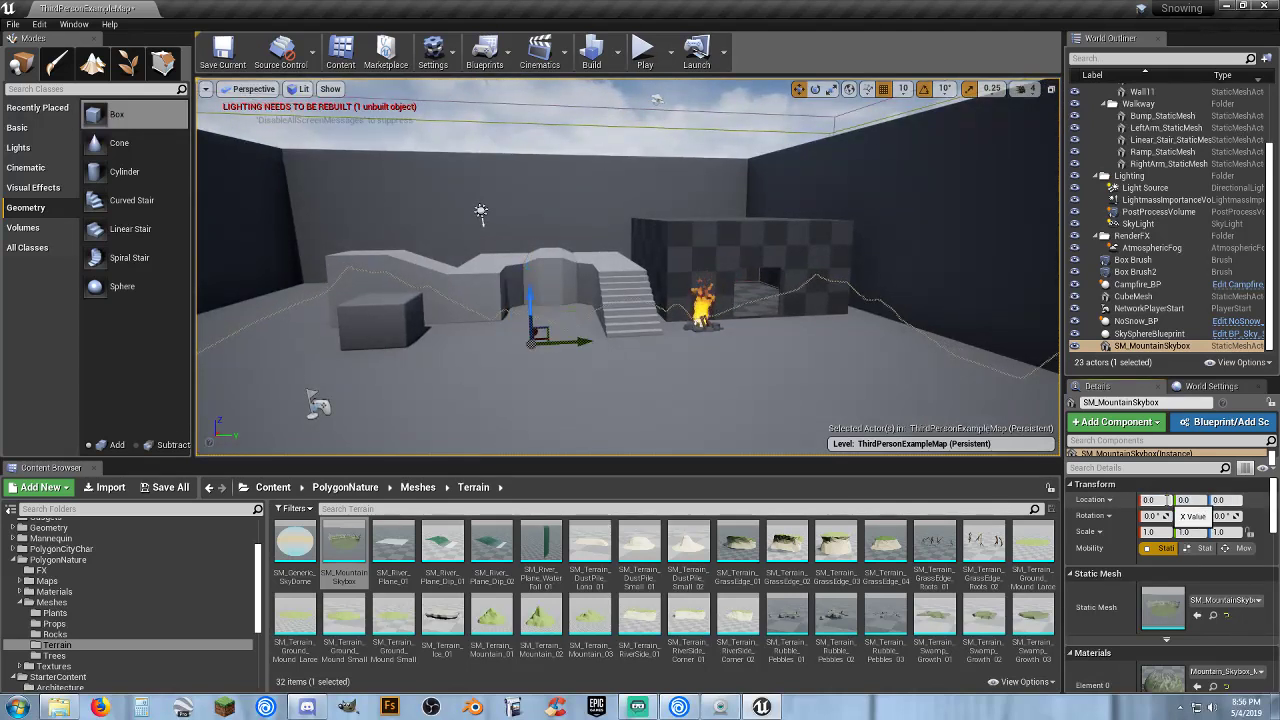
pyautogui.press('Return')
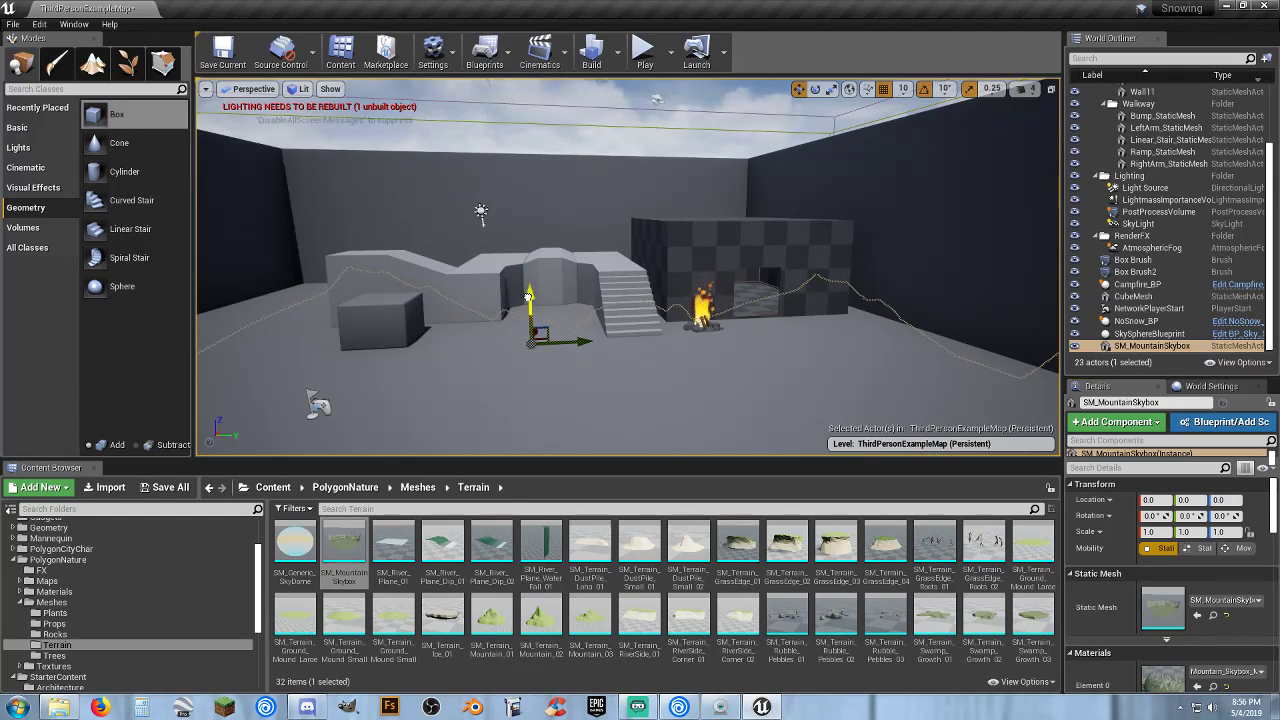
# Raise SM_MountainSkybox to a Z location of about 13210 and play the level to check the mountain backdrop.
pyautogui.moveTo(528, 297); pyautogui.dragTo(527, 8)
pyautogui.moveTo(580, 172); pyautogui.dragTo(530, 160, button='right')
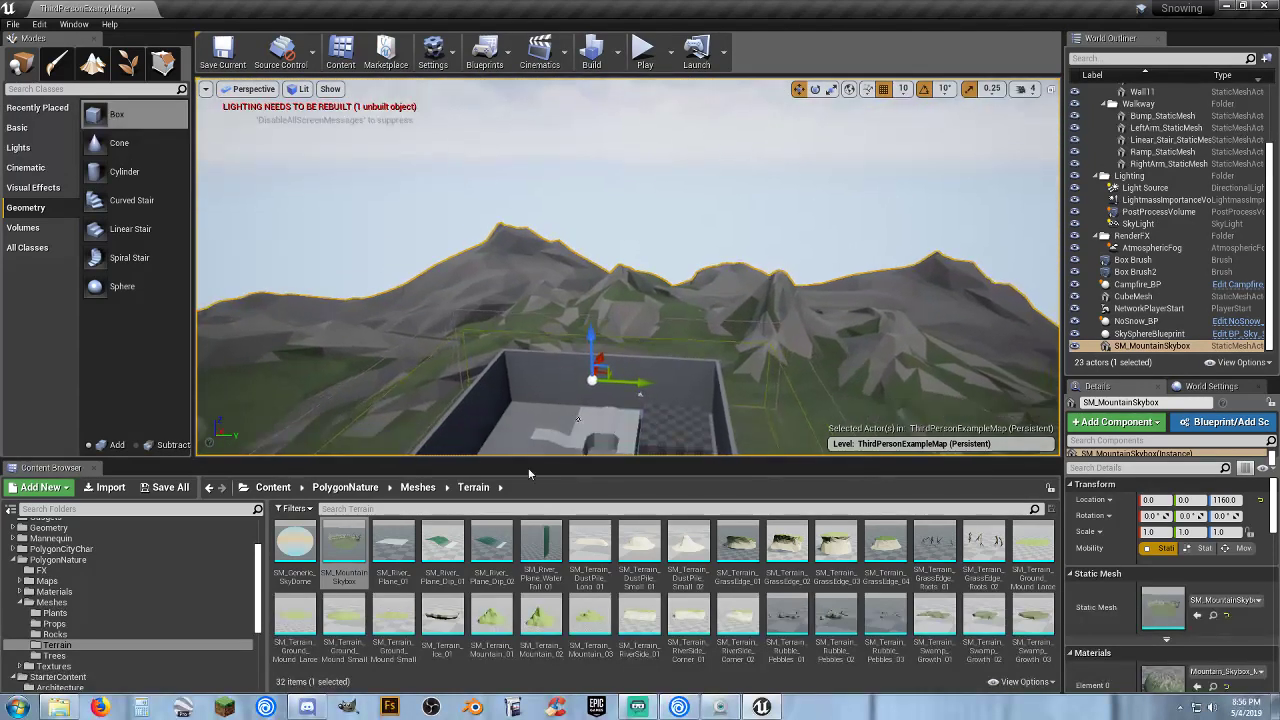
pyautogui.moveTo(592, 333); pyautogui.dragTo(593, 60)
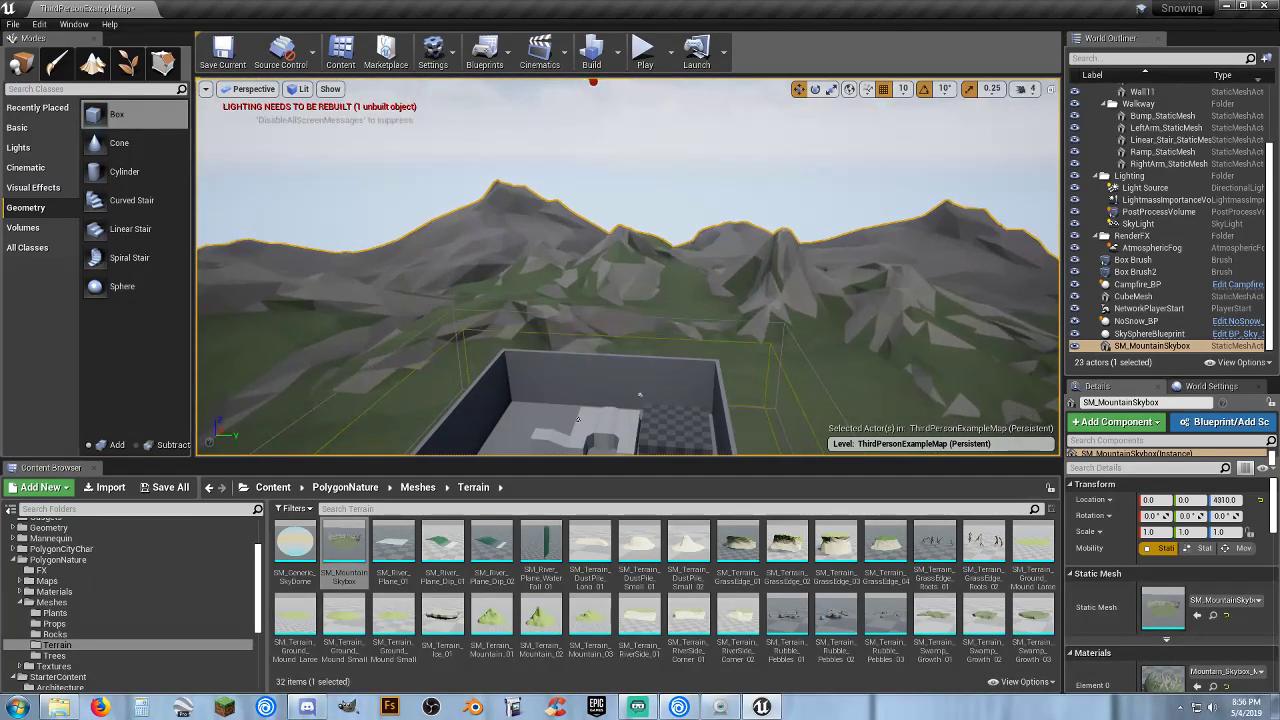
pyautogui.moveTo(512, 224); pyautogui.dragTo(659, 378, button='right')
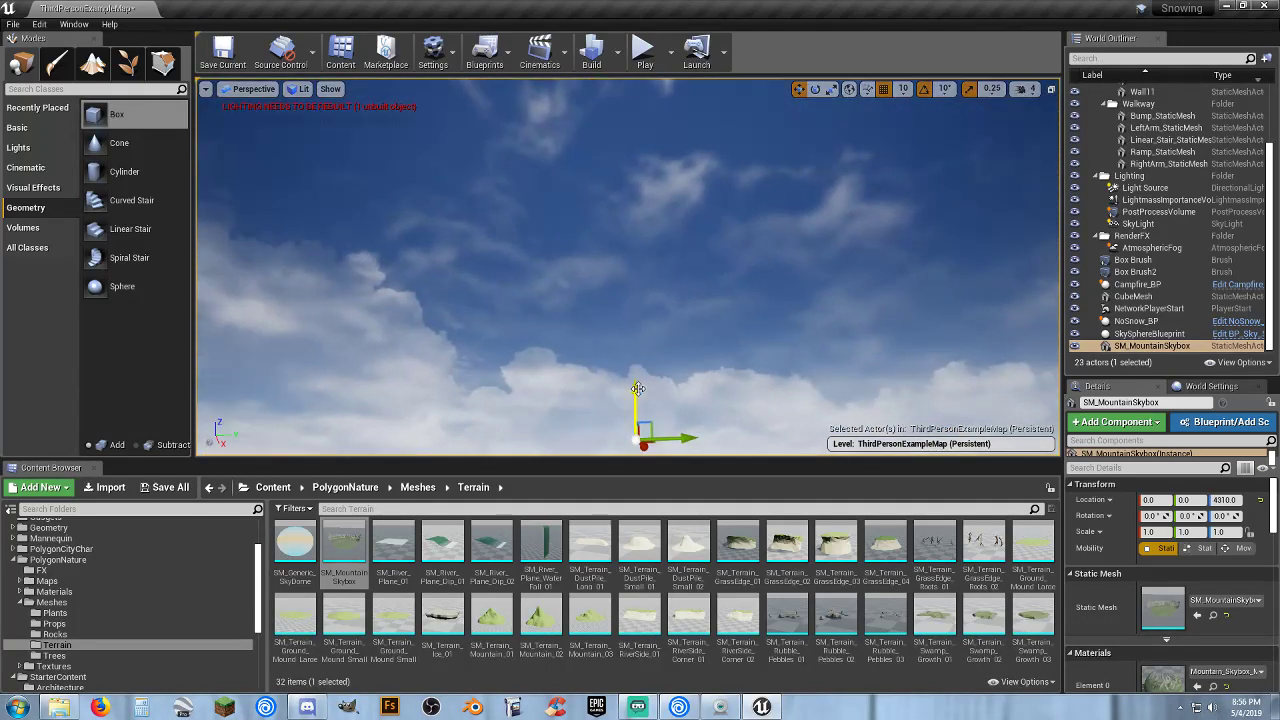
pyautogui.moveTo(619, 92); pyautogui.dragTo(720, 110, button='right')
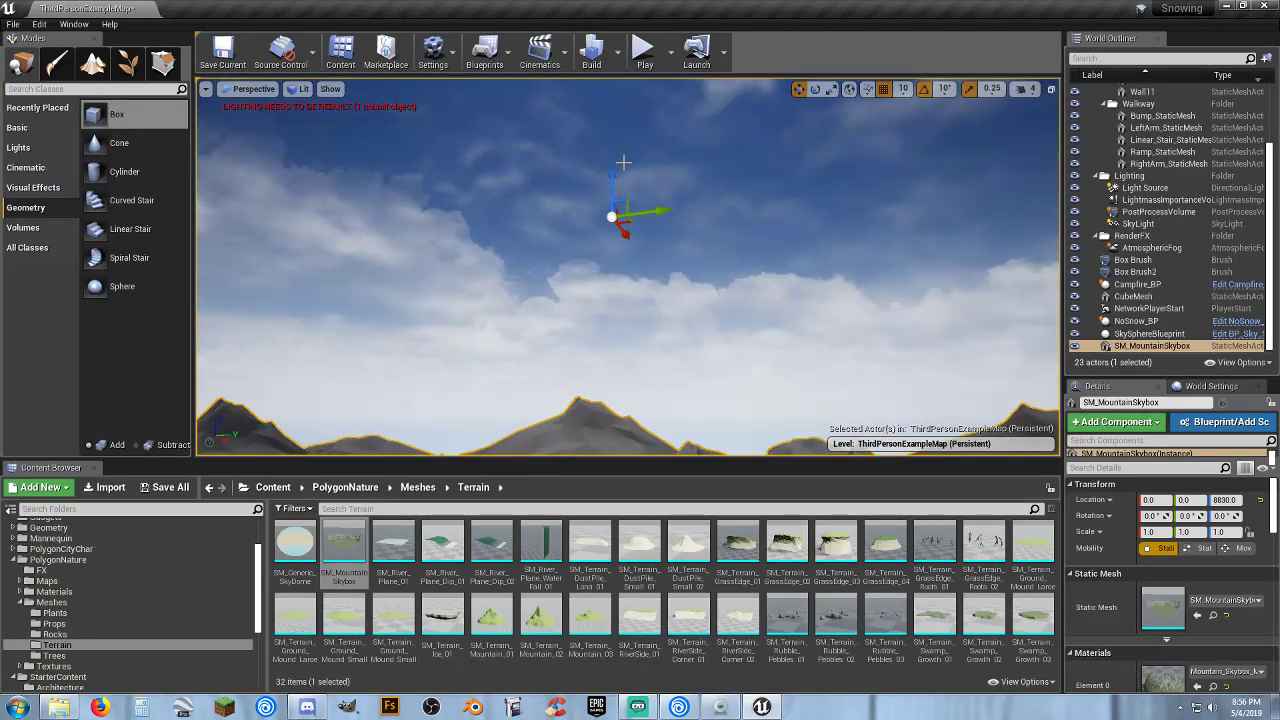
pyautogui.moveTo(623, 162); pyautogui.dragTo(625, 30)
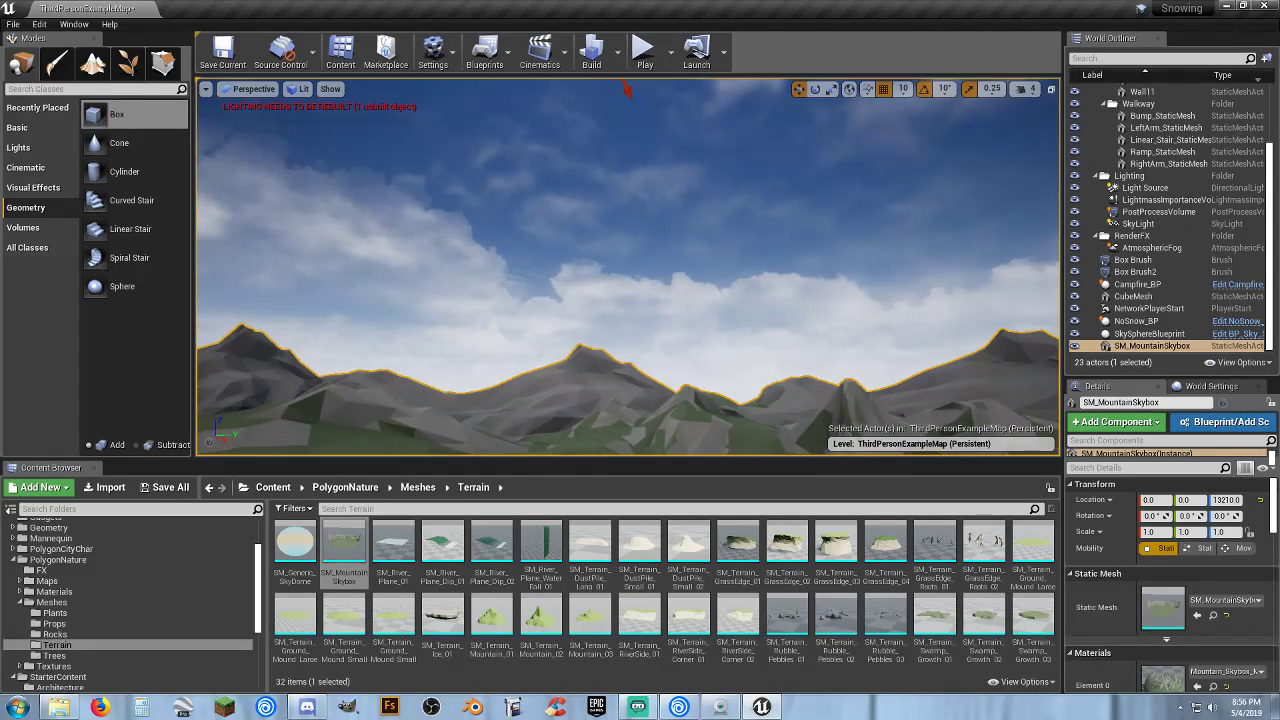
pyautogui.moveTo(627, 90); pyautogui.dragTo(650, 330, button='right')
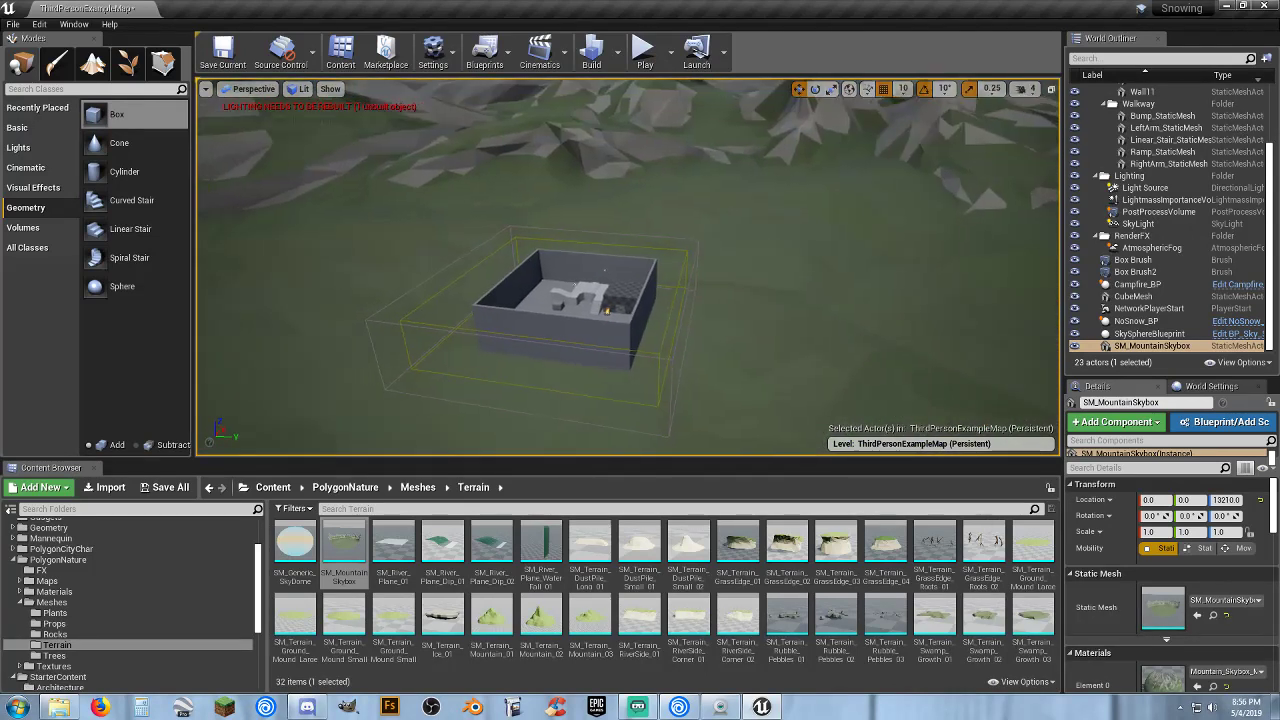
pyautogui.click(645, 52)
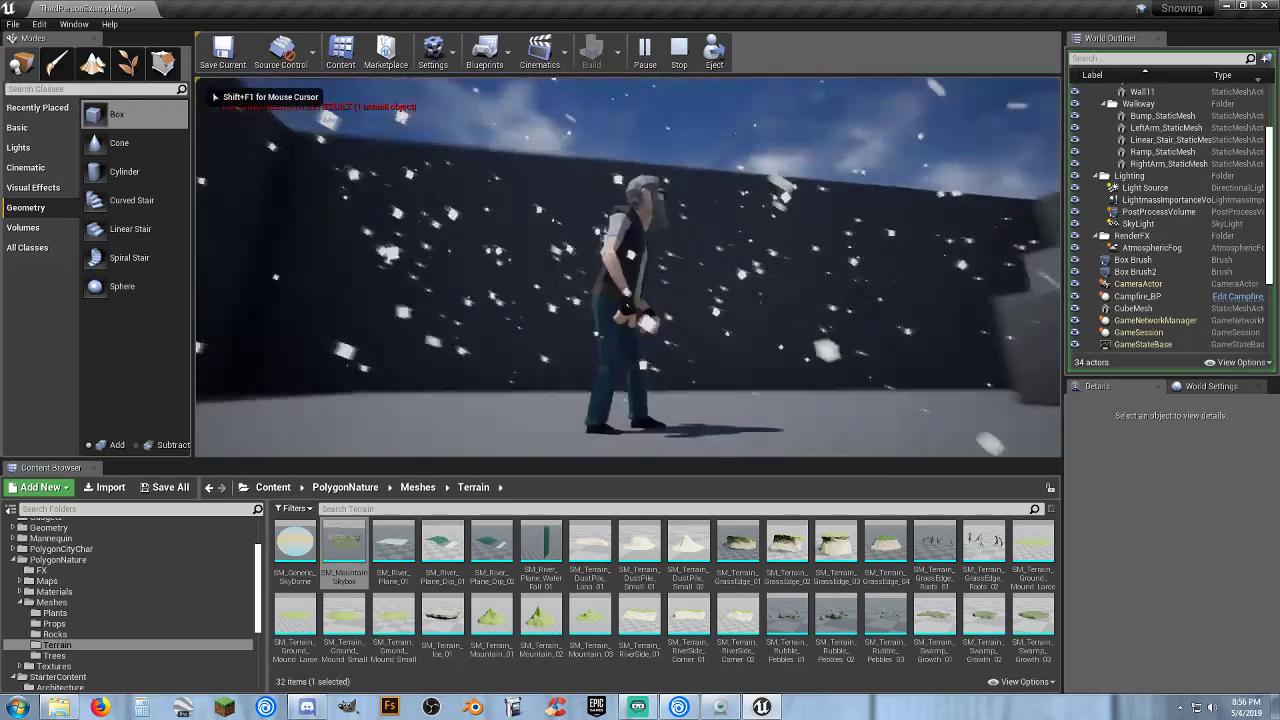
pyautogui.press('Escape')
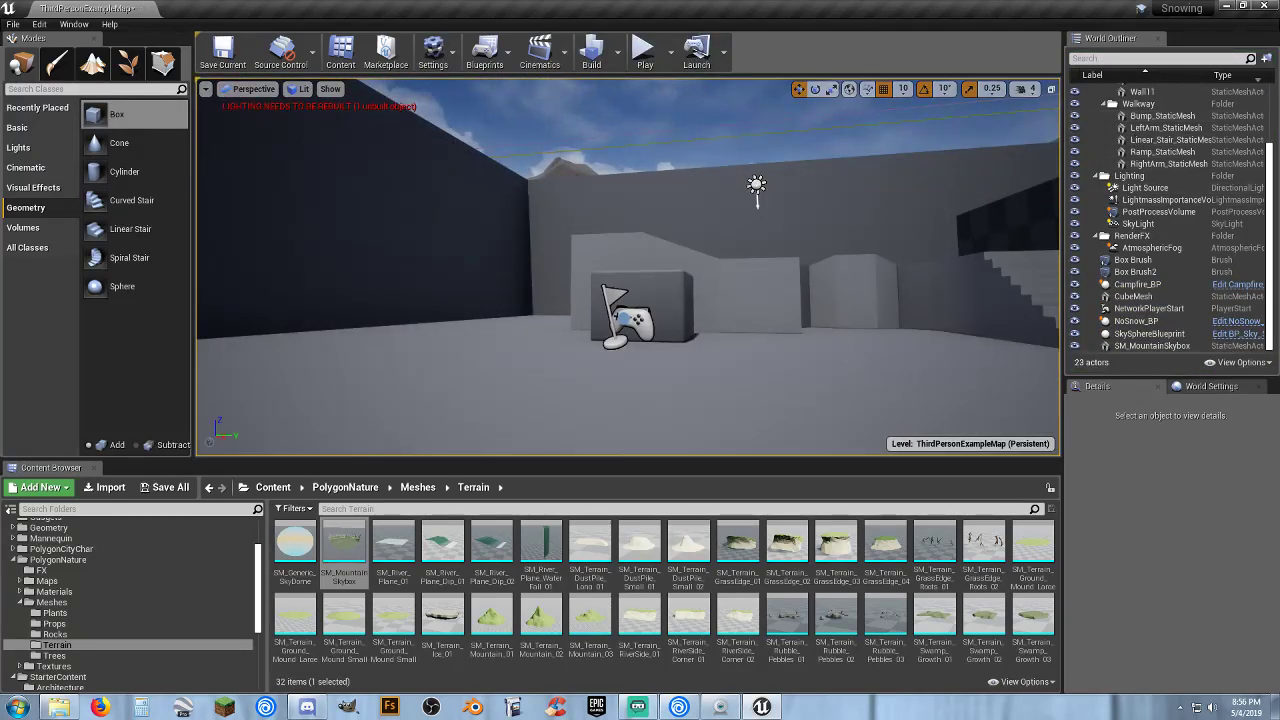
# Select SM_MountainSkybox and raise it to a Z location of about 25540.
pyautogui.press('s')
pyautogui.moveTo(785, 347)
pyautogui.mouseDown(button='right')
pyautogui.moveTo(785, 420)
pyautogui.moveTo(785, 347)
pyautogui.mouseUp(button='right')
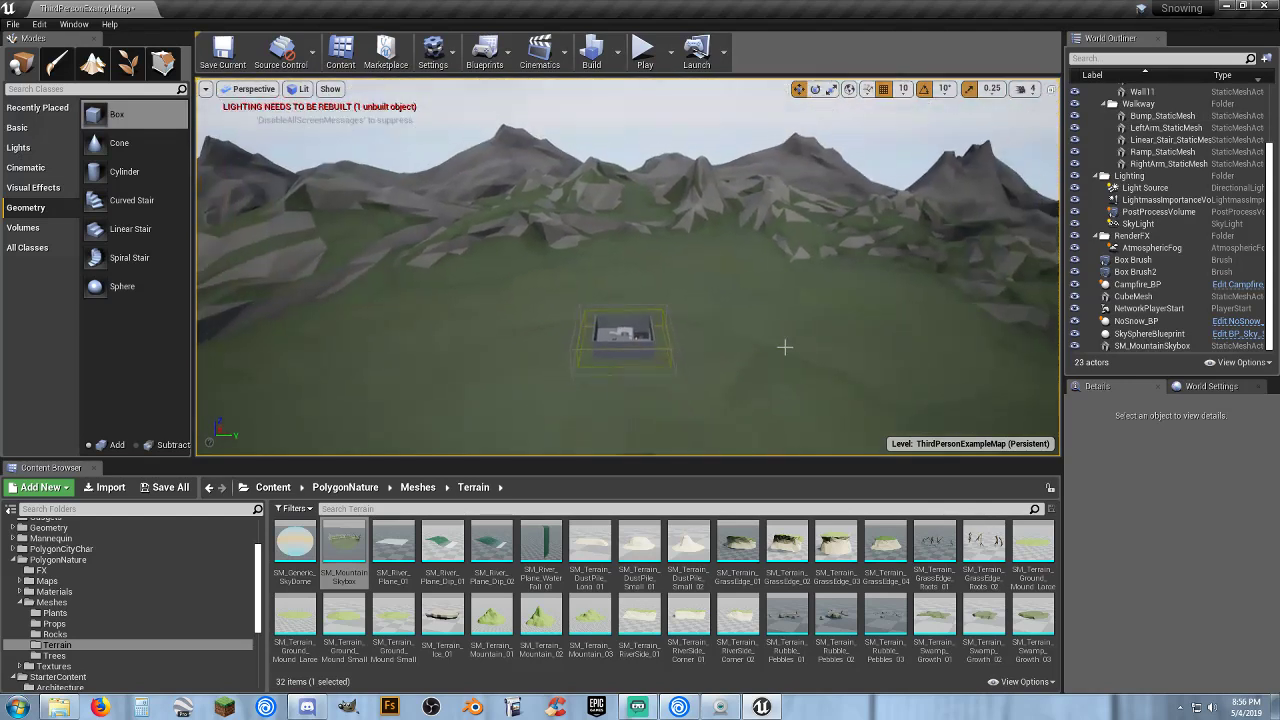
pyautogui.click(790, 330)
pyautogui.press('f')
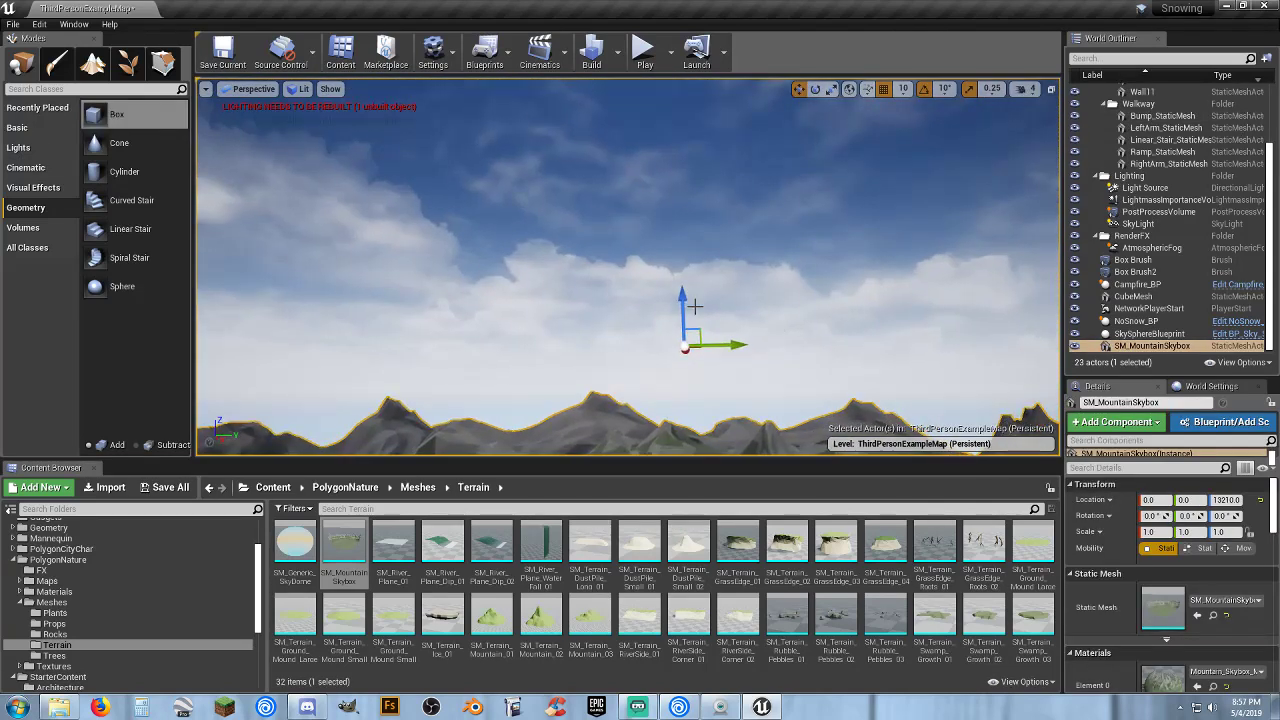
pyautogui.moveTo(679, 296); pyautogui.dragTo(705, 88)
pyautogui.moveTo(697, 300); pyautogui.dragTo(699, 196, button='right')
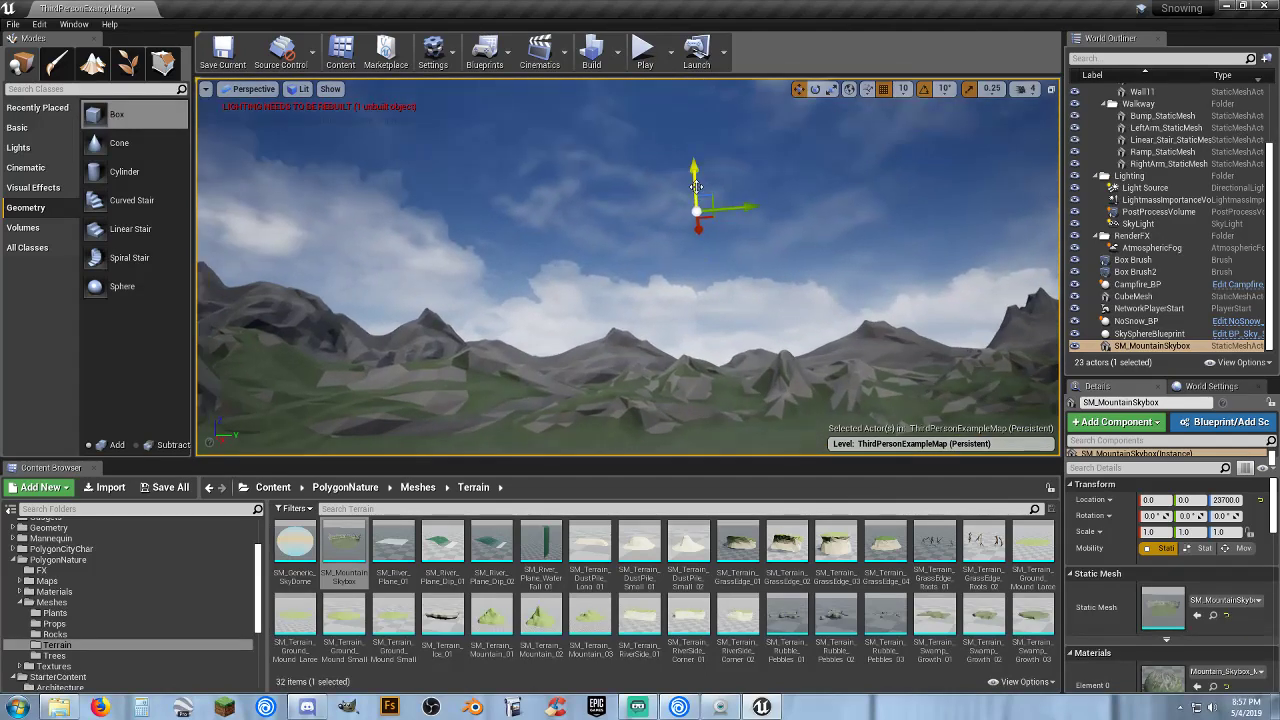
pyautogui.moveTo(696, 186); pyautogui.dragTo(694, 160)
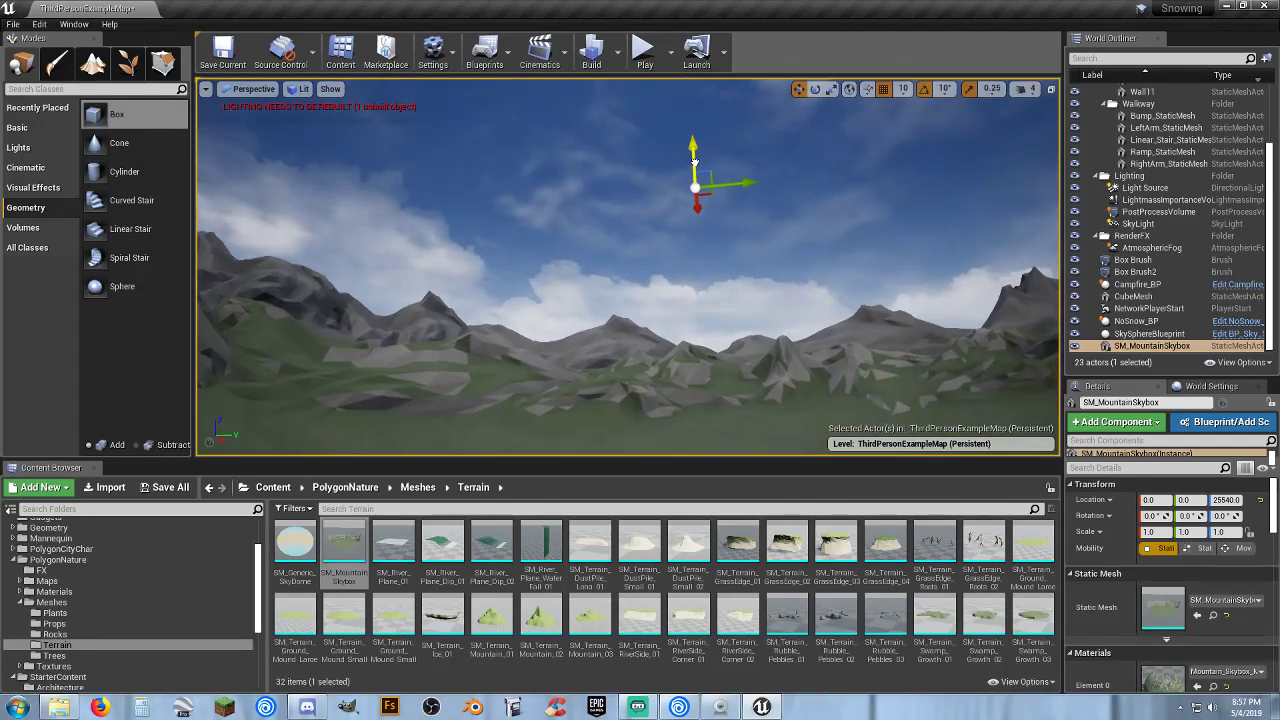
# Play the level and run the character up the stairs with some jumps to check the raised mountain backdrop.
pyautogui.click(645, 55)
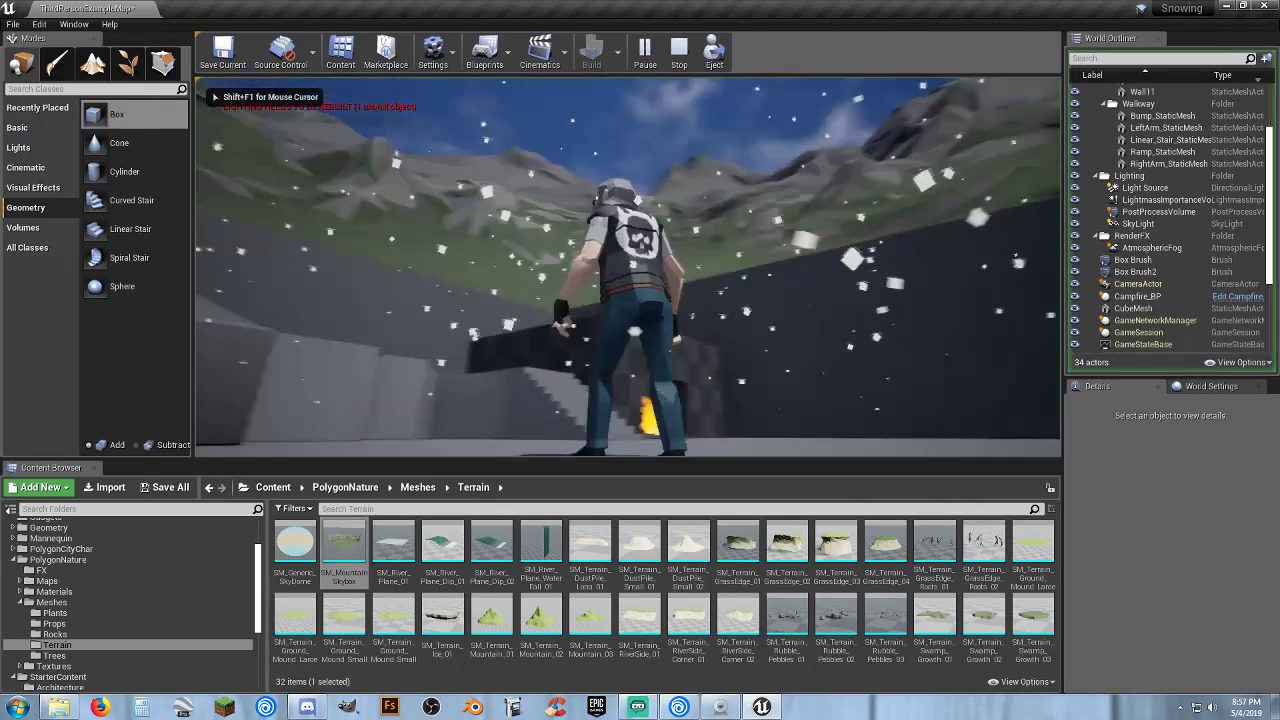
pyautogui.press('w')
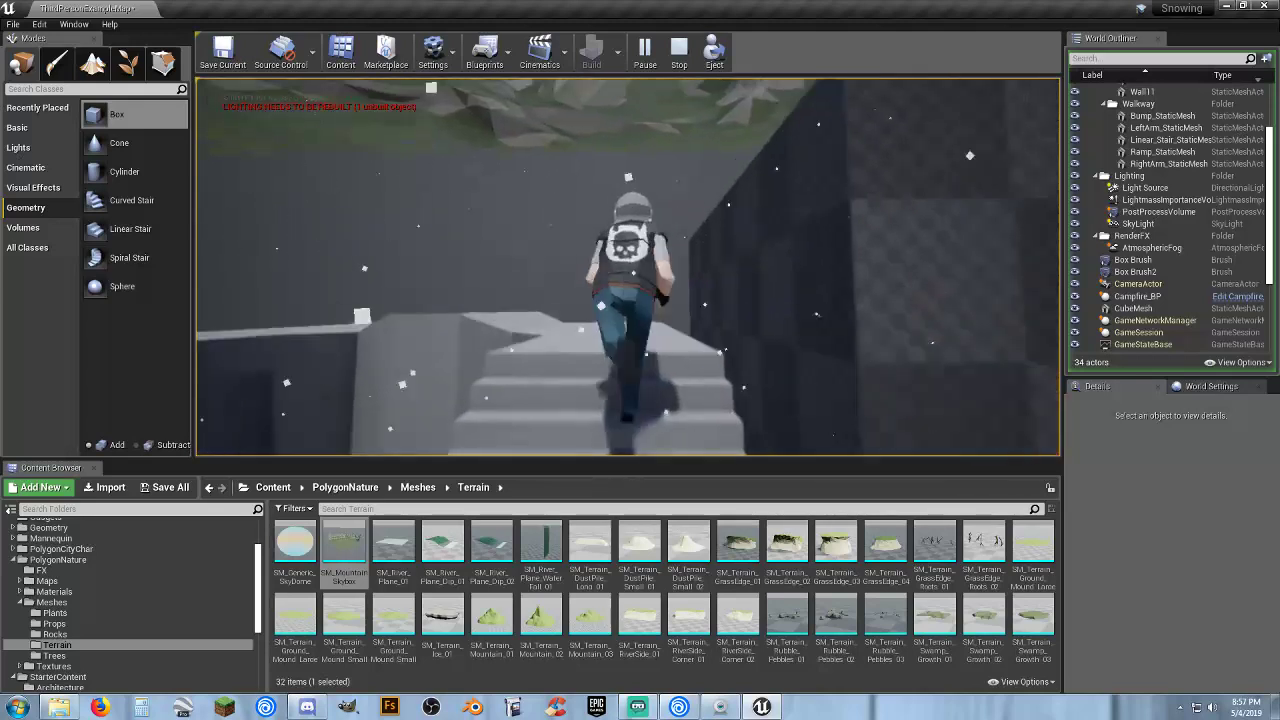
pyautogui.press('a')
pyautogui.press('space')
pyautogui.press('space')
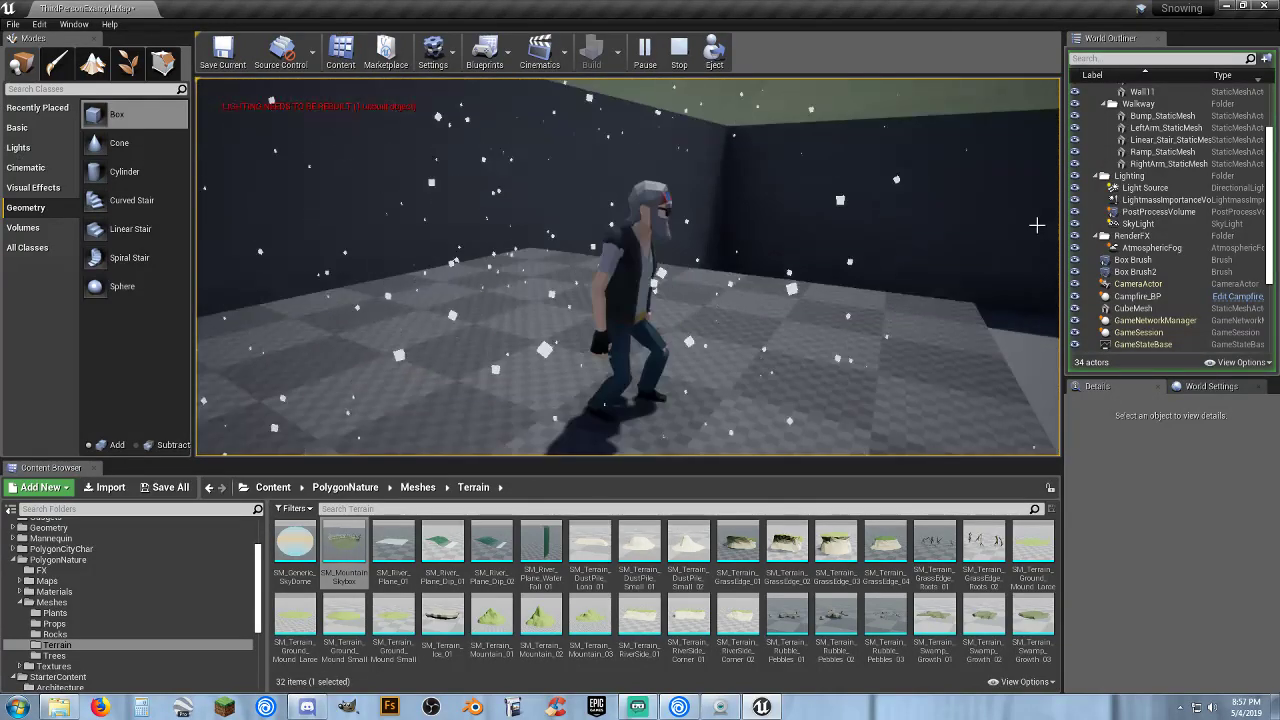
pyautogui.press('Escape')
# Delete the four outer walls that enclose the level floor, including Wall11 and Wall7.
pyautogui.click(684, 160)
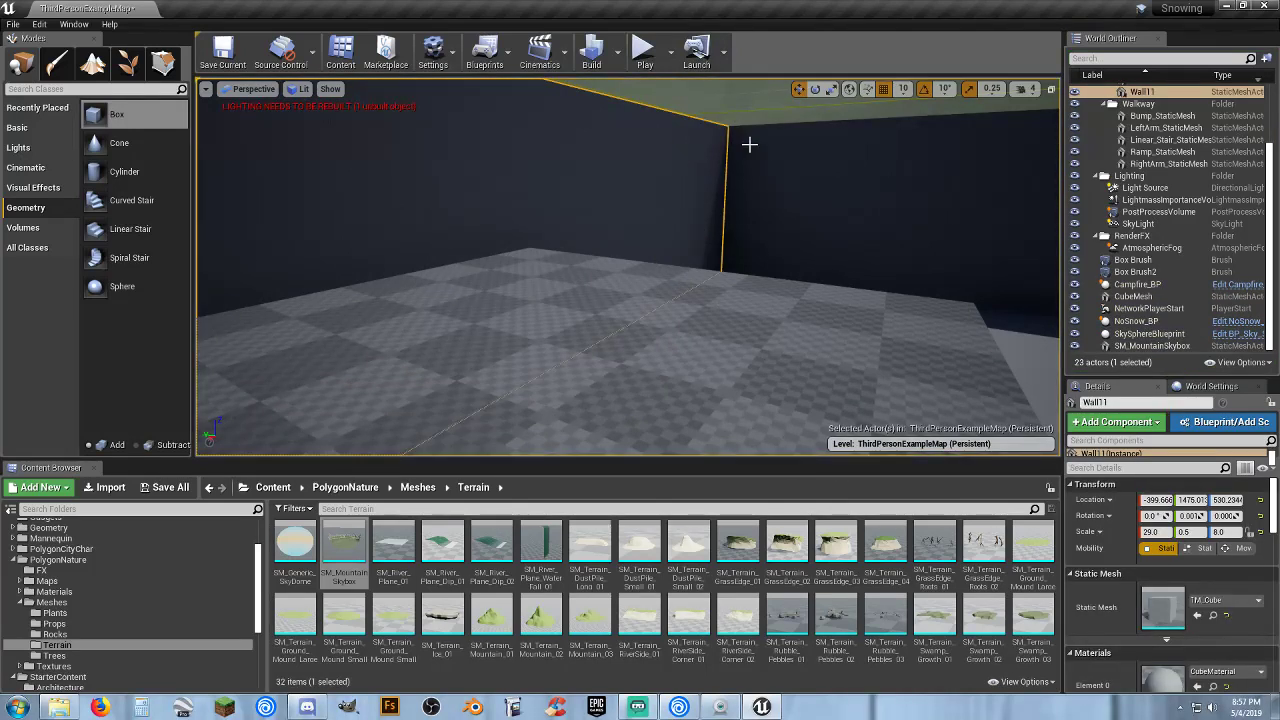
pyautogui.press('Delete')
pyautogui.click(858, 159)
pyautogui.press('Delete')
pyautogui.moveTo(700, 251); pyautogui.dragTo(880, 251, button='right')
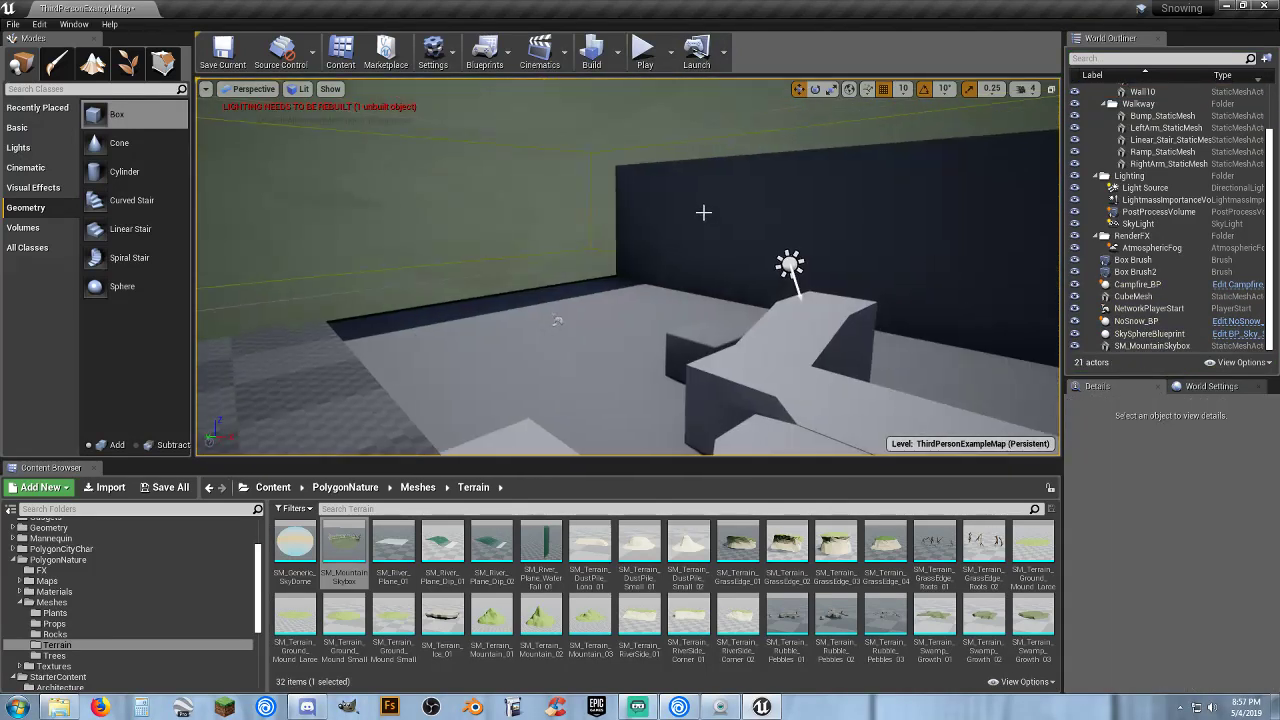
pyautogui.click(640, 237)
pyautogui.press('Delete')
pyautogui.moveTo(600, 256); pyautogui.dragTo(960, 256, button='right')
pyautogui.click(600, 257)
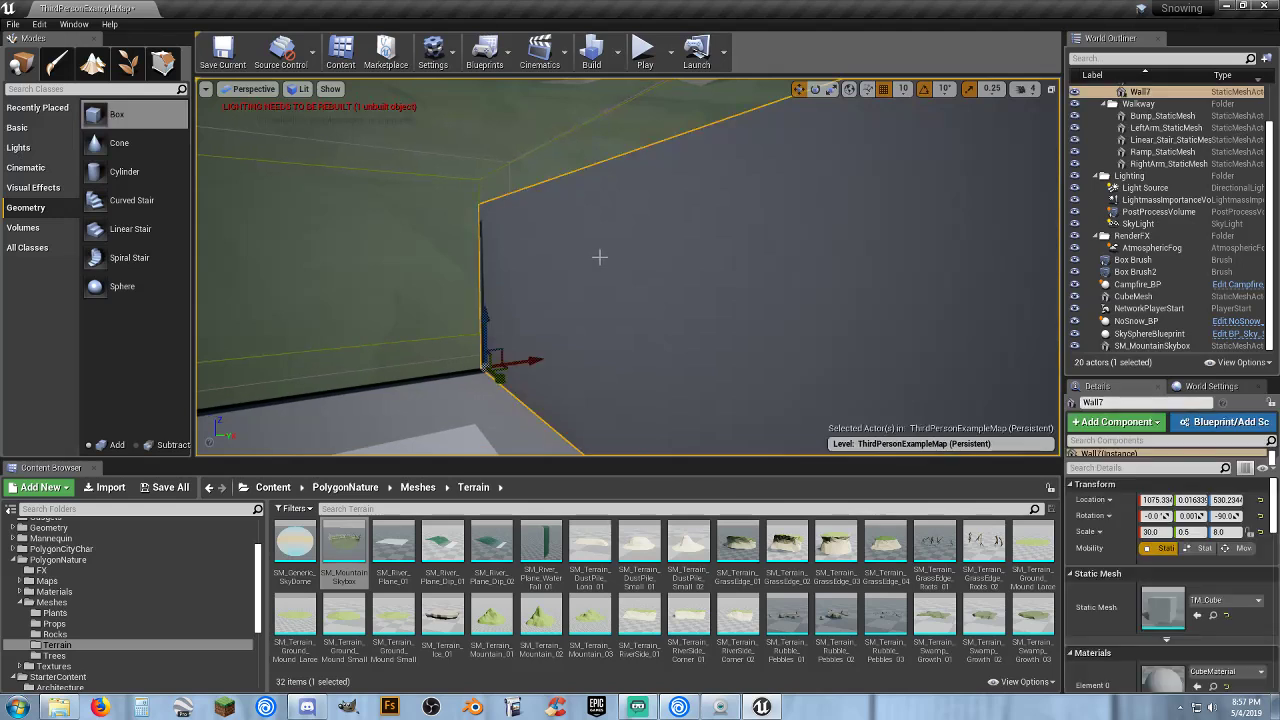
pyautogui.press('Delete')
# Select the Floor mesh and set its location to X 0, Y 0, Z 0.
pyautogui.moveTo(600, 257); pyautogui.dragTo(407, 258, button='right')
pyautogui.click(407, 258)
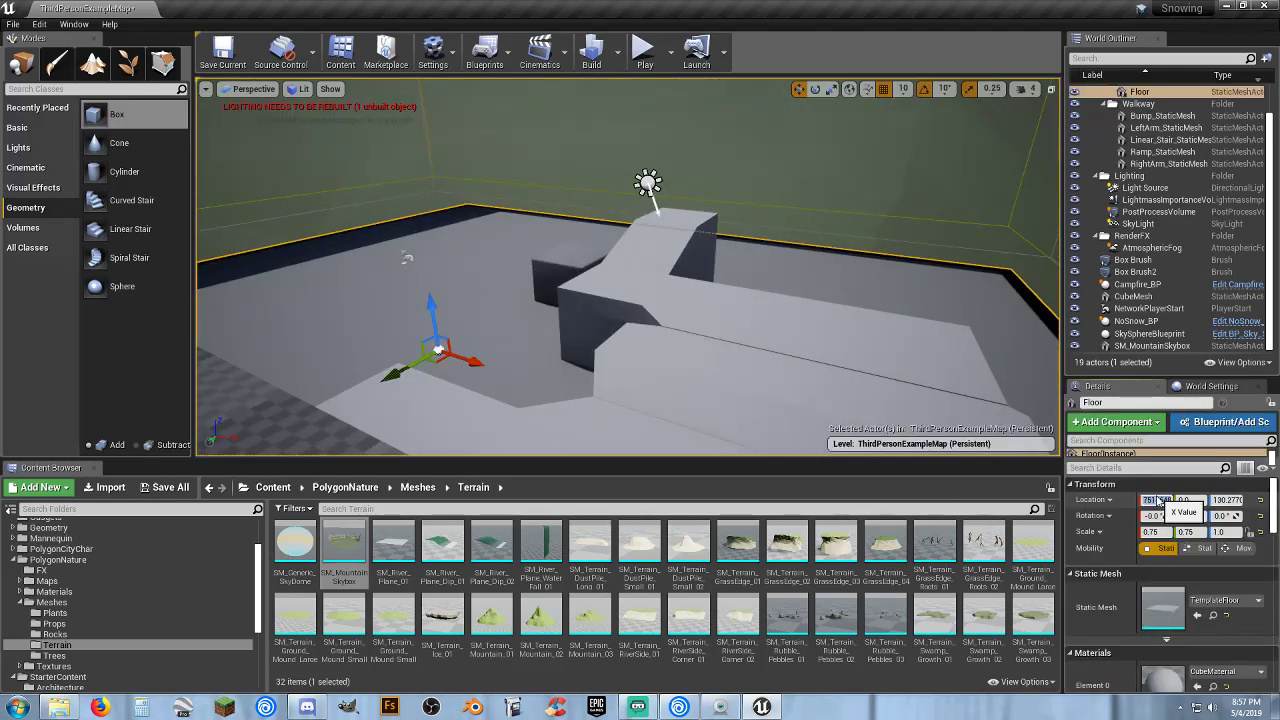
pyautogui.press('Tab')
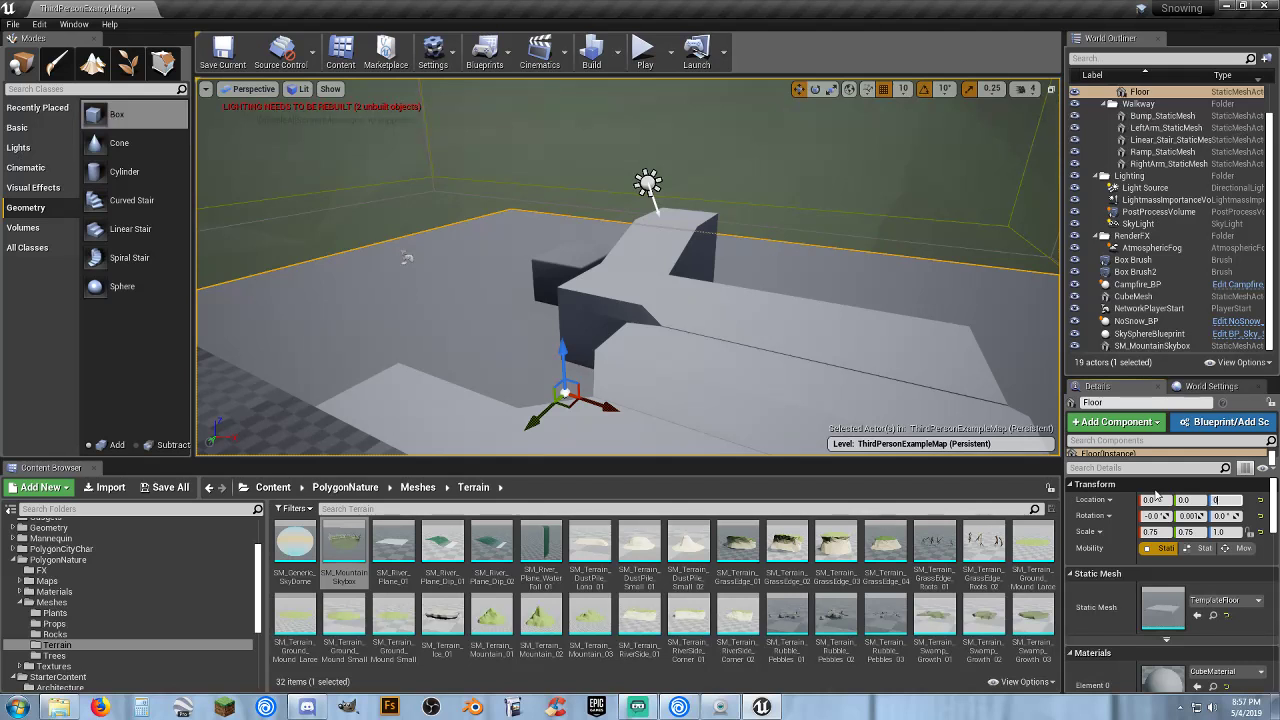
pyautogui.press('Return')
# Examine how the moved floor lines up with the campfire, the stairs and the checkered room.
pyautogui.moveTo(800, 350); pyautogui.dragTo(820, 380, button='right')
pyautogui.press('w')
pyautogui.press('s')
pyautogui.press('w')
pyautogui.press('w')
pyautogui.press('s')
pyautogui.press('w')
pyautogui.press('s')
pyautogui.moveTo(540, 328); pyautogui.dragTo(509, 308, button='right')
pyautogui.press('w')
pyautogui.click(697, 331)
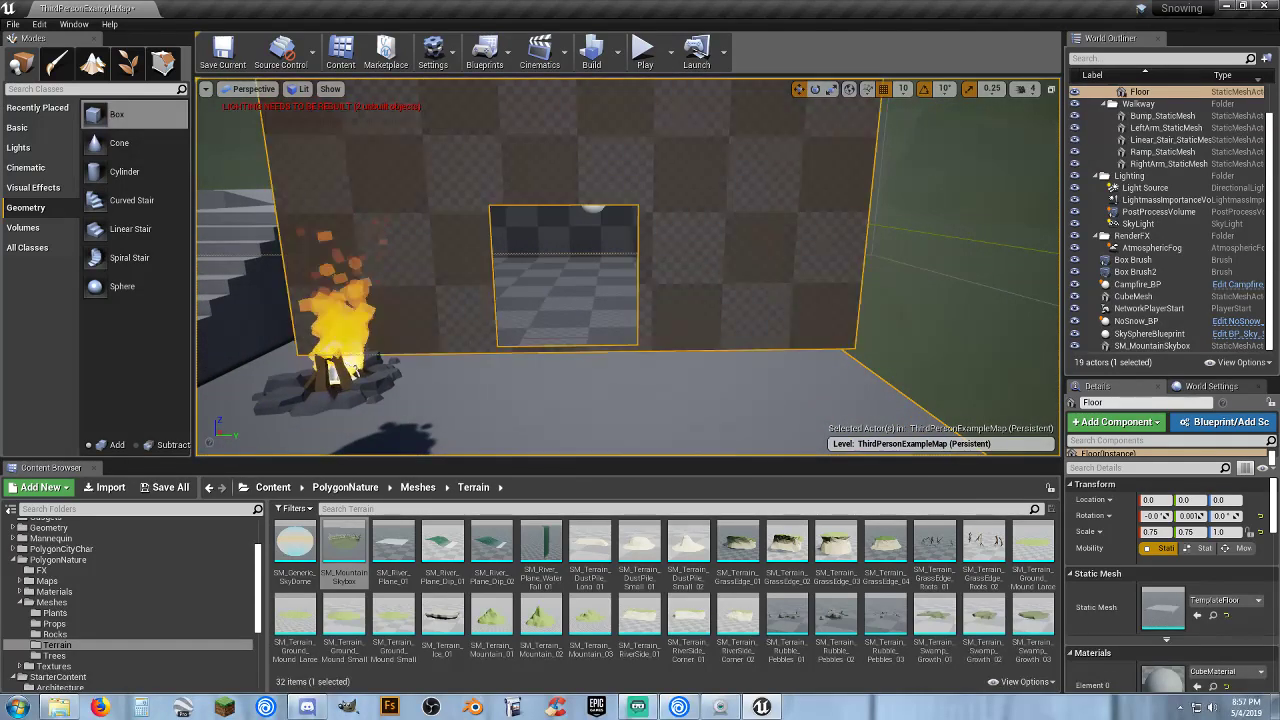
# Delete the campfire in front of the checkered box building from the level.
pyautogui.press('w')
pyautogui.moveTo(697, 331)
pyautogui.mouseDown(button='right')
pyautogui.moveTo(680, 340)
pyautogui.moveTo(780, 335)
pyautogui.moveTo(680, 330)
pyautogui.moveTo(740, 316)
pyautogui.mouseUp(button='right')
pyautogui.press('s')
pyautogui.press('w')
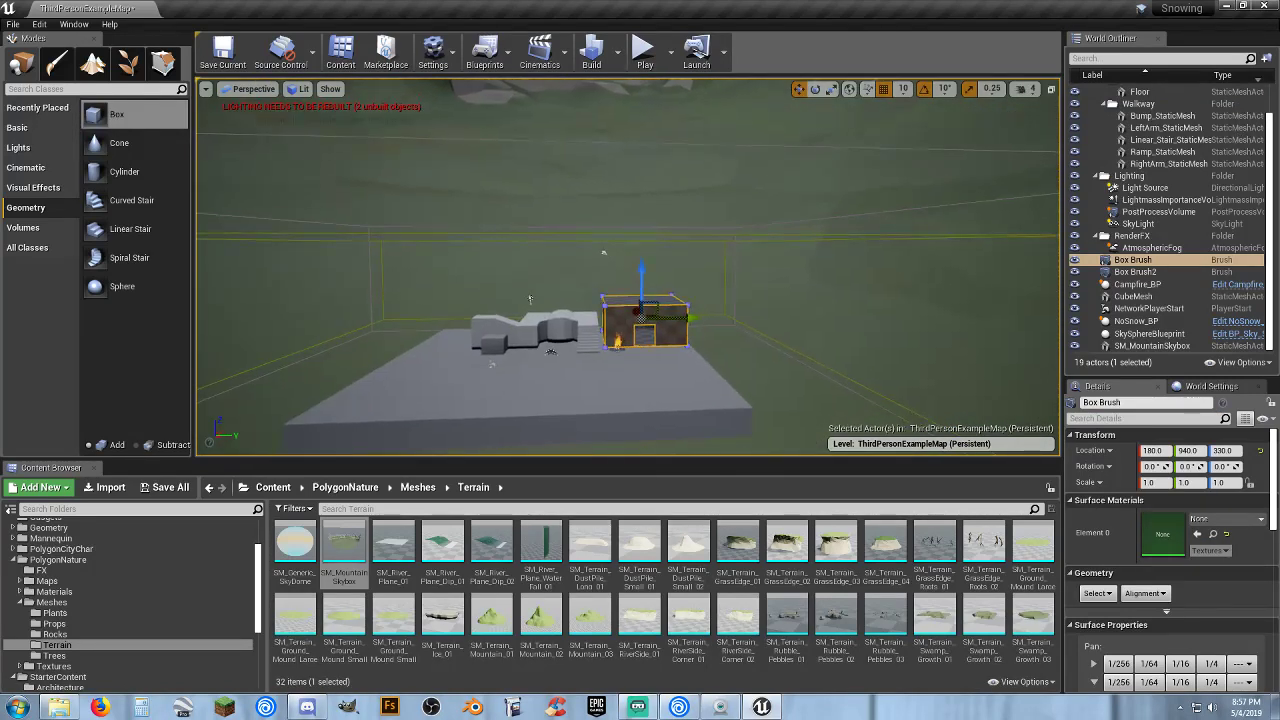
pyautogui.click(530, 298)
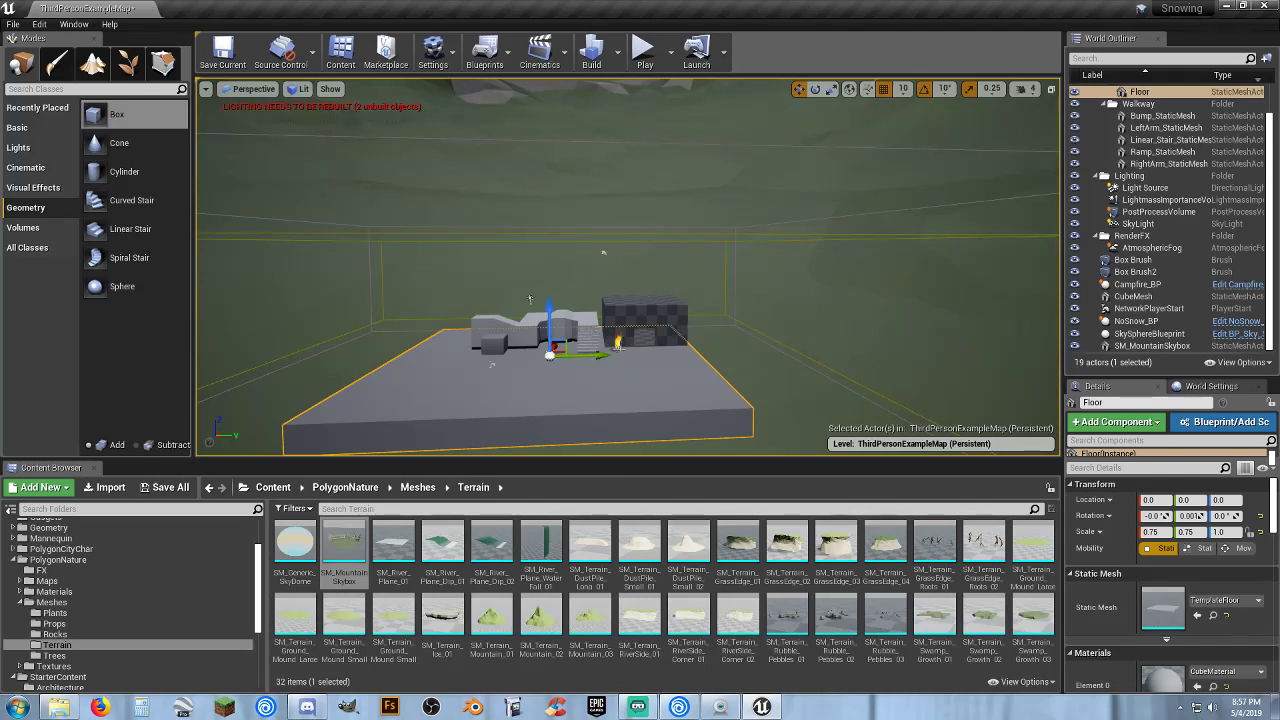
pyautogui.click(618, 347)
pyautogui.press('Delete')
# Delete the Box Brush building, the linear staircase, and the right arm and bump walkway meshes.
pyautogui.click(620, 320)
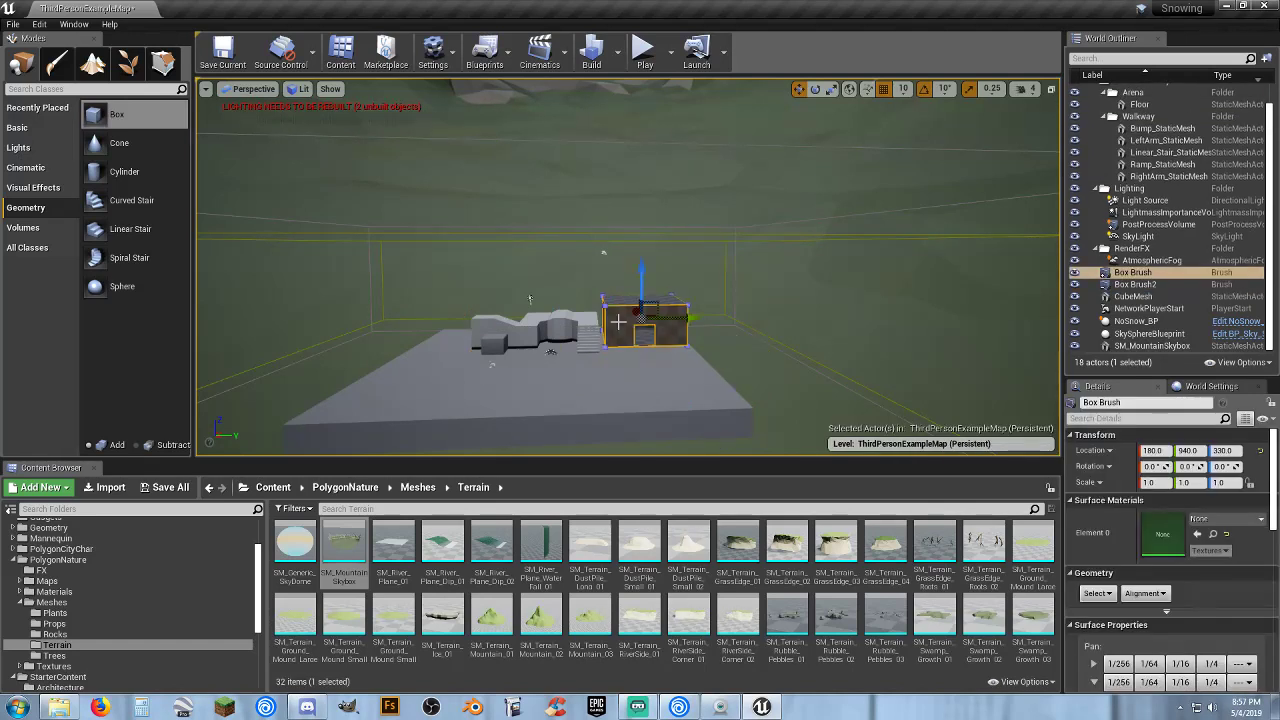
pyautogui.press('Delete')
pyautogui.click(587, 330)
pyautogui.press('Delete')
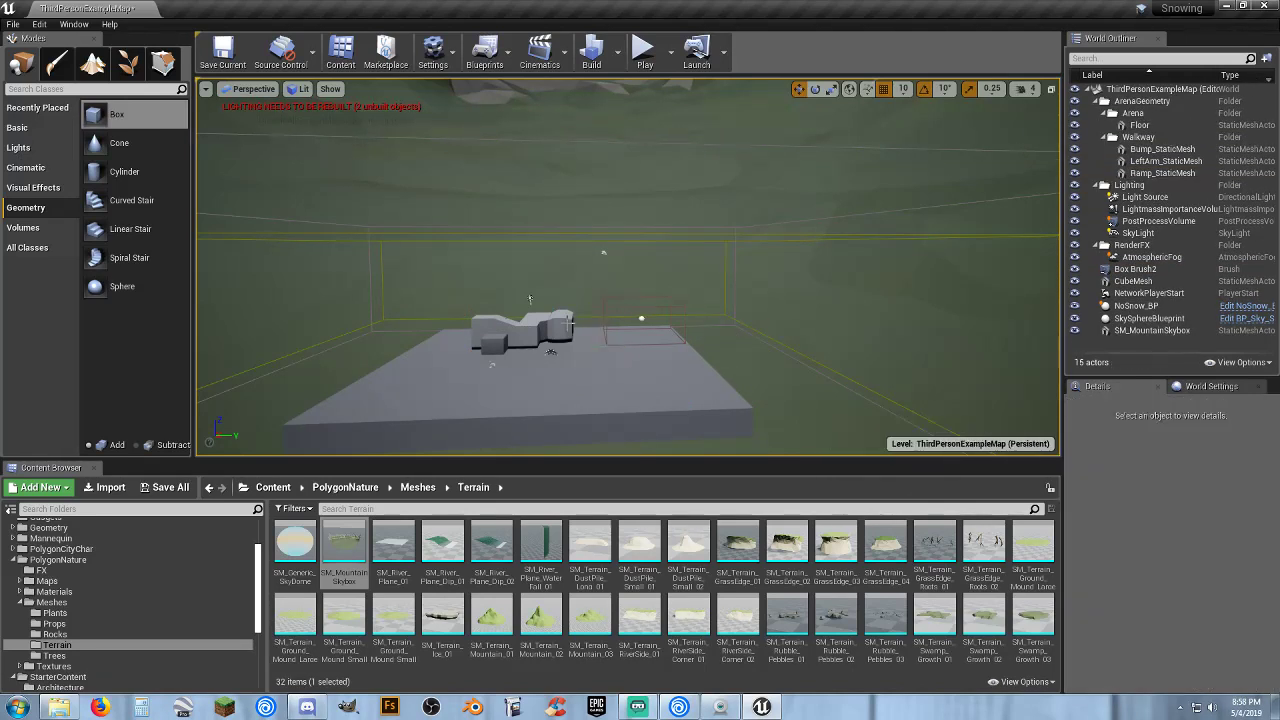
pyautogui.click(572, 324)
pyautogui.press('Delete')
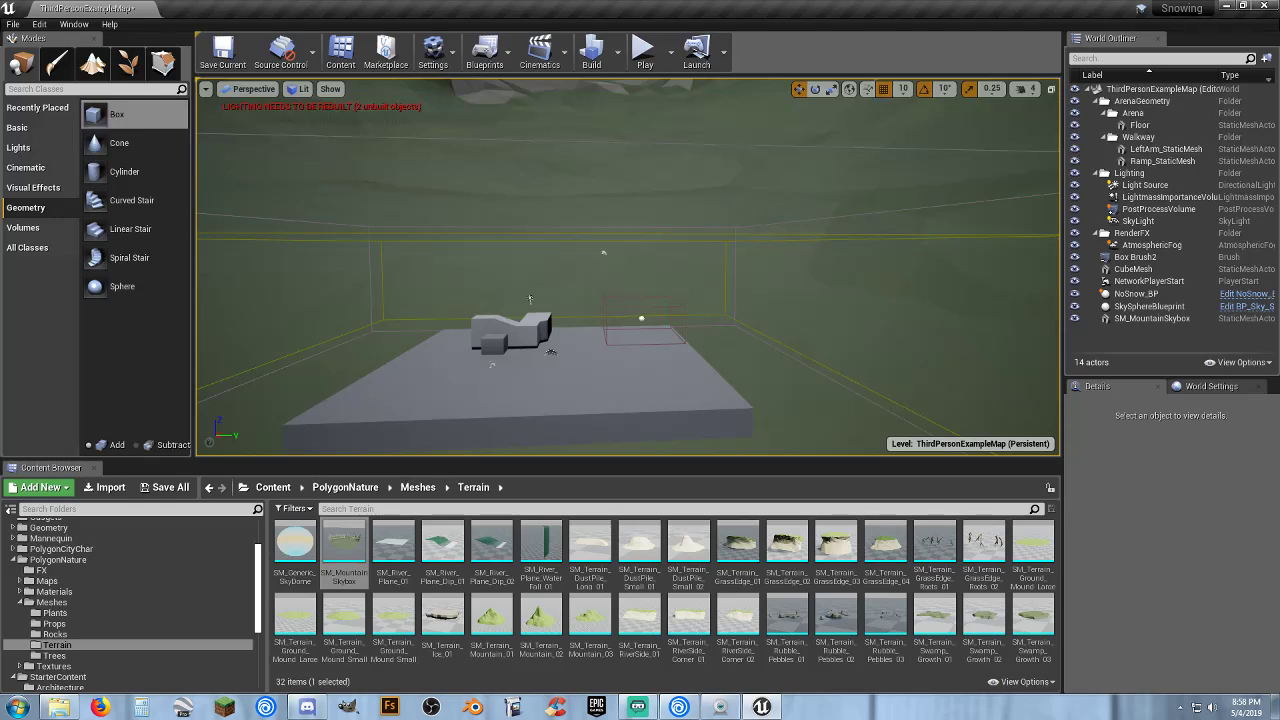
pyautogui.click(607, 320)
pyautogui.press('Delete')
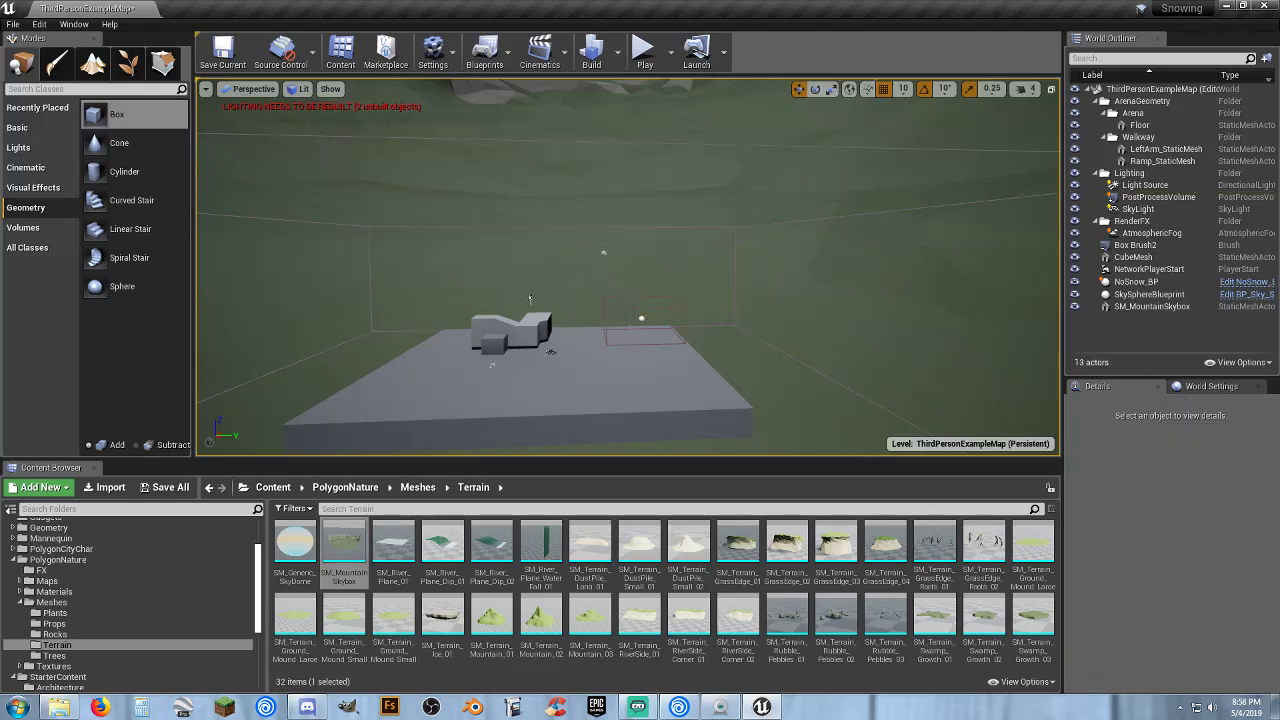
pyautogui.hotkey('ctrl', 'z')
# Delete the NoSnow_BP volume, the remaining left arm and ramp walkway meshes, and the cube from the floor.
pyautogui.scroll(5, 628, 267)
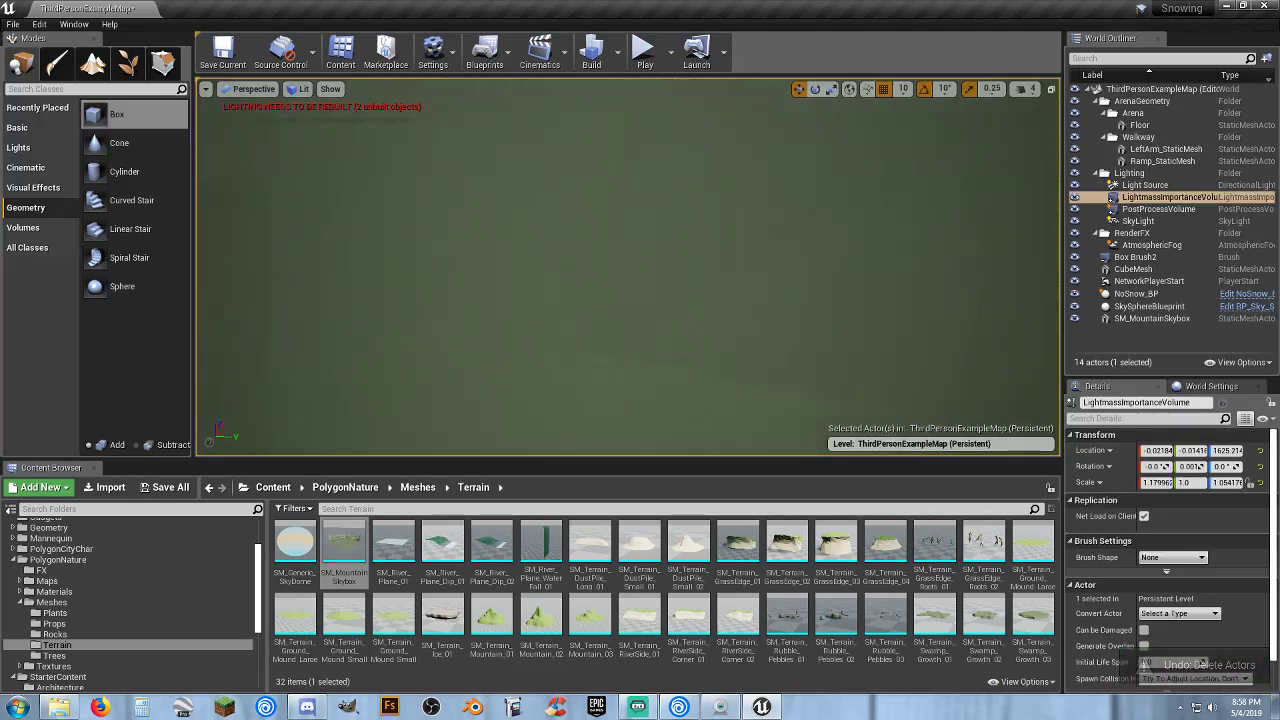
pyautogui.scroll(-6, 638, 240)
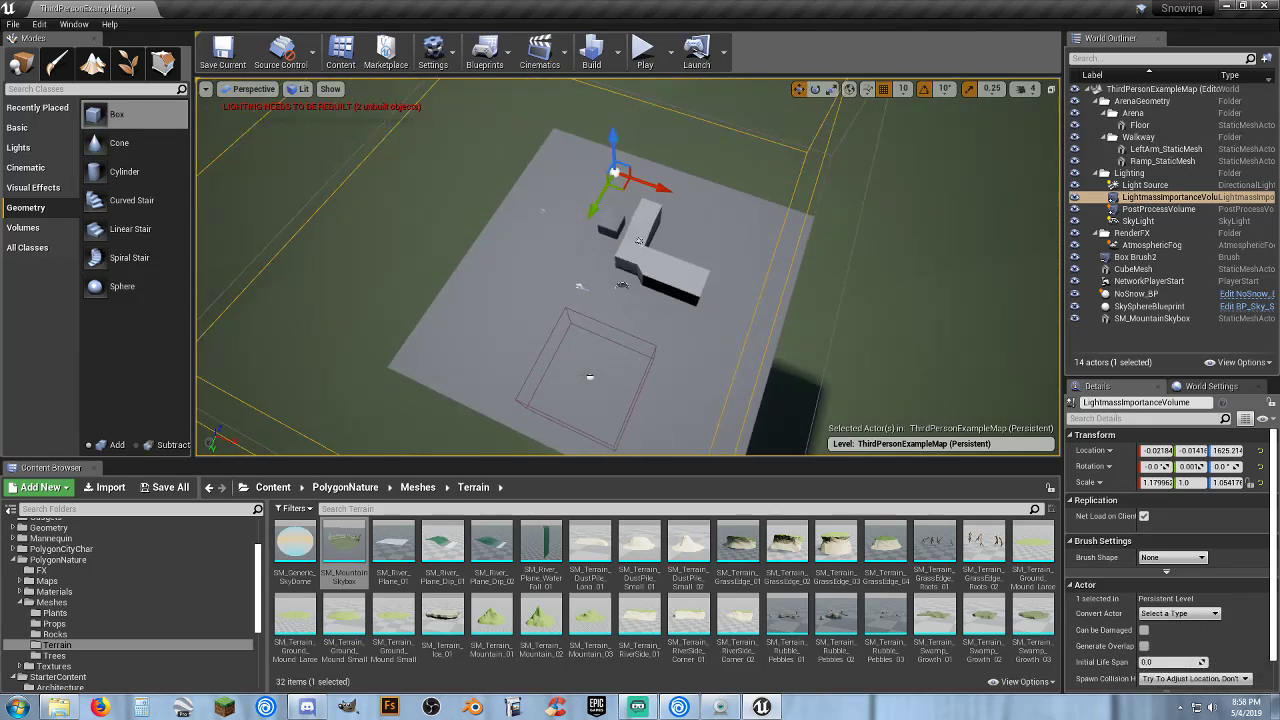
pyautogui.click(590, 375)
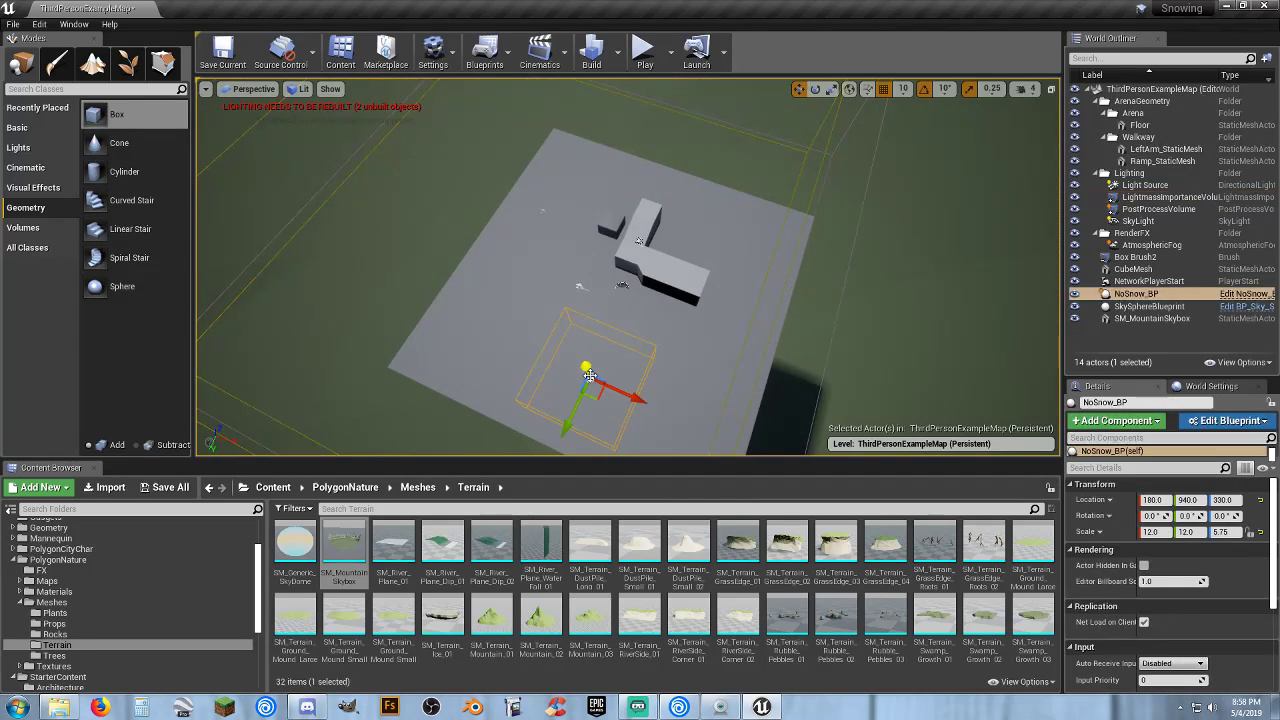
pyautogui.press('Delete')
pyautogui.click(657, 258)
pyautogui.press('Delete')
pyautogui.click(637, 242)
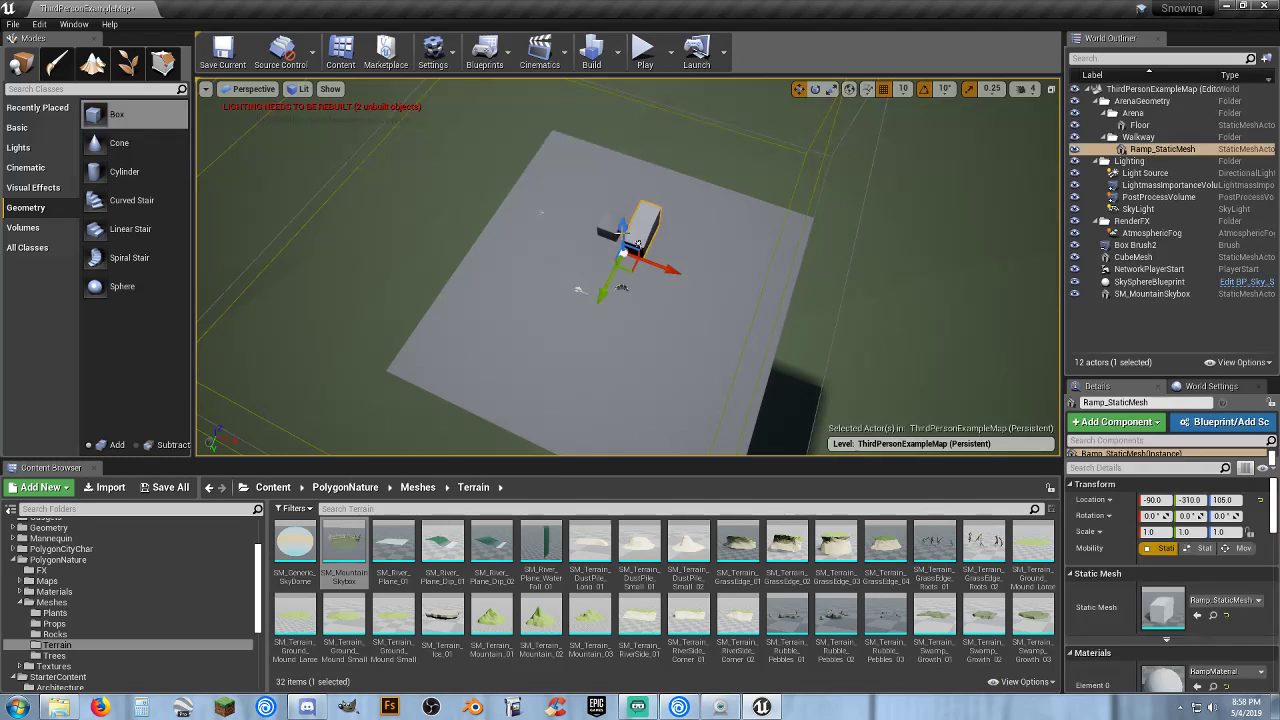
pyautogui.press('Delete')
pyautogui.click(609, 231)
pyautogui.press('Delete')
# Play-test the snow on the emptied floor and stop the session.
pyautogui.moveTo(609, 240); pyautogui.dragTo(655, 250, button='right')
pyautogui.press('w')
pyautogui.press('s')
pyautogui.press('w')
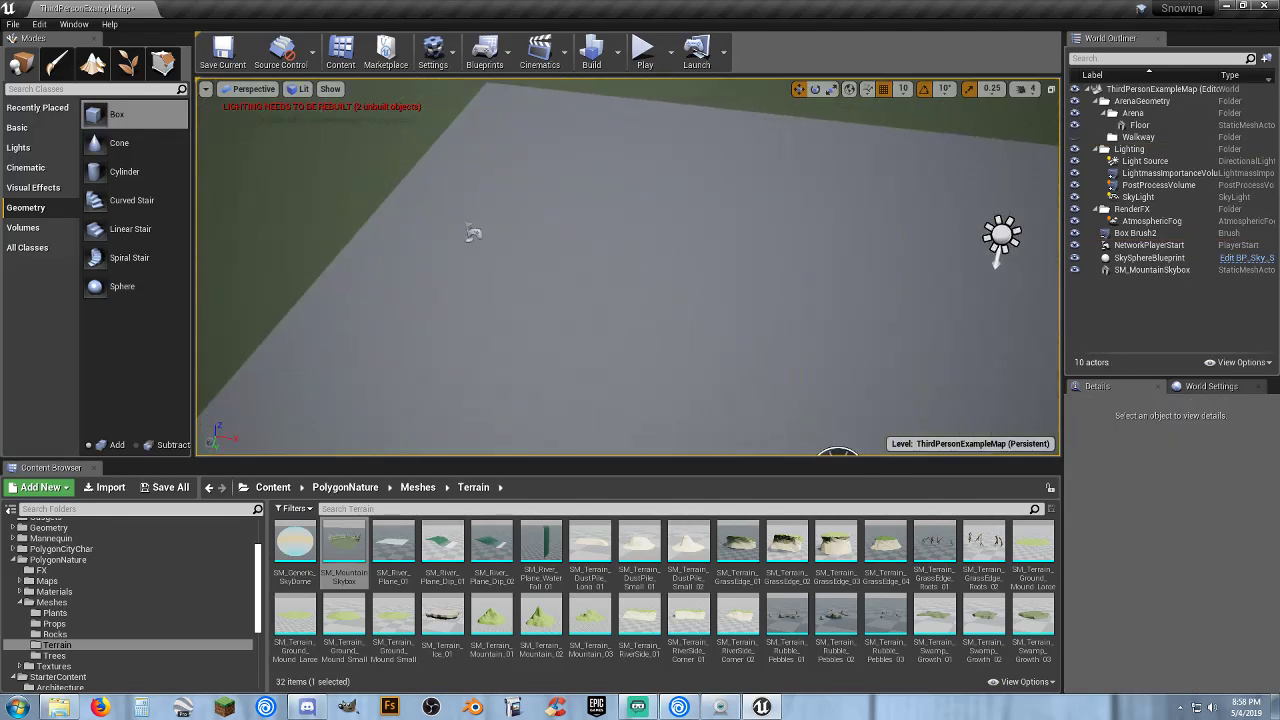
pyautogui.moveTo(500, 256); pyautogui.dragTo(586, 258, button='right')
pyautogui.click(643, 55)
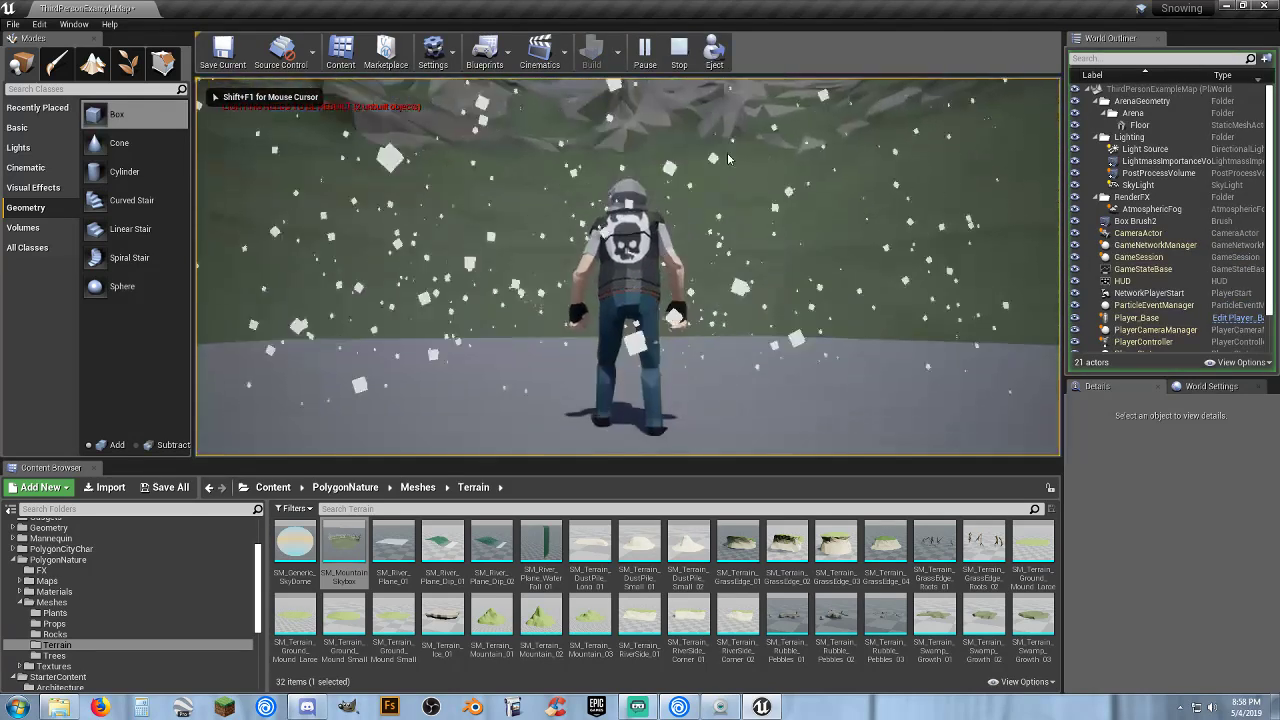
pyautogui.press('Escape')
# Delete the grey floor slab from the level.
pyautogui.press('s')
pyautogui.moveTo(649, 303)
pyautogui.mouseDown(button='right')
pyautogui.moveTo(649, 330)
pyautogui.moveTo(636, 318)
pyautogui.mouseUp(button='right')
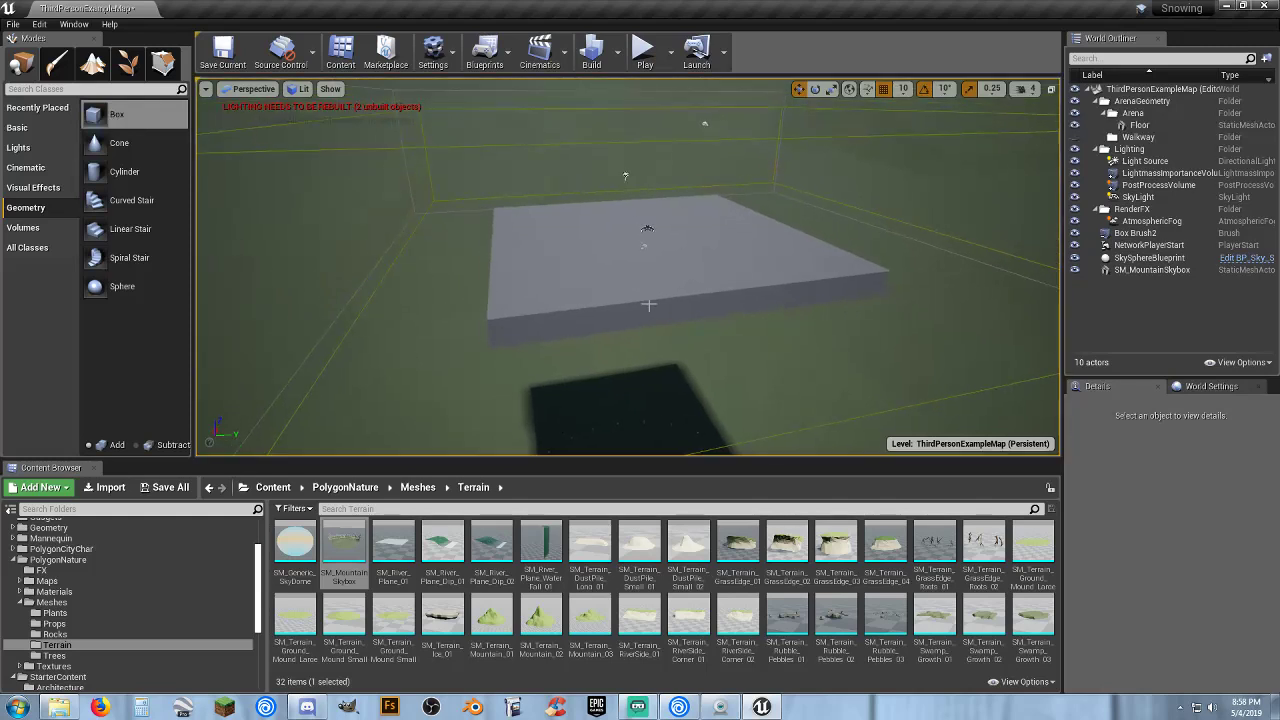
pyautogui.click(649, 303)
pyautogui.press('Delete')
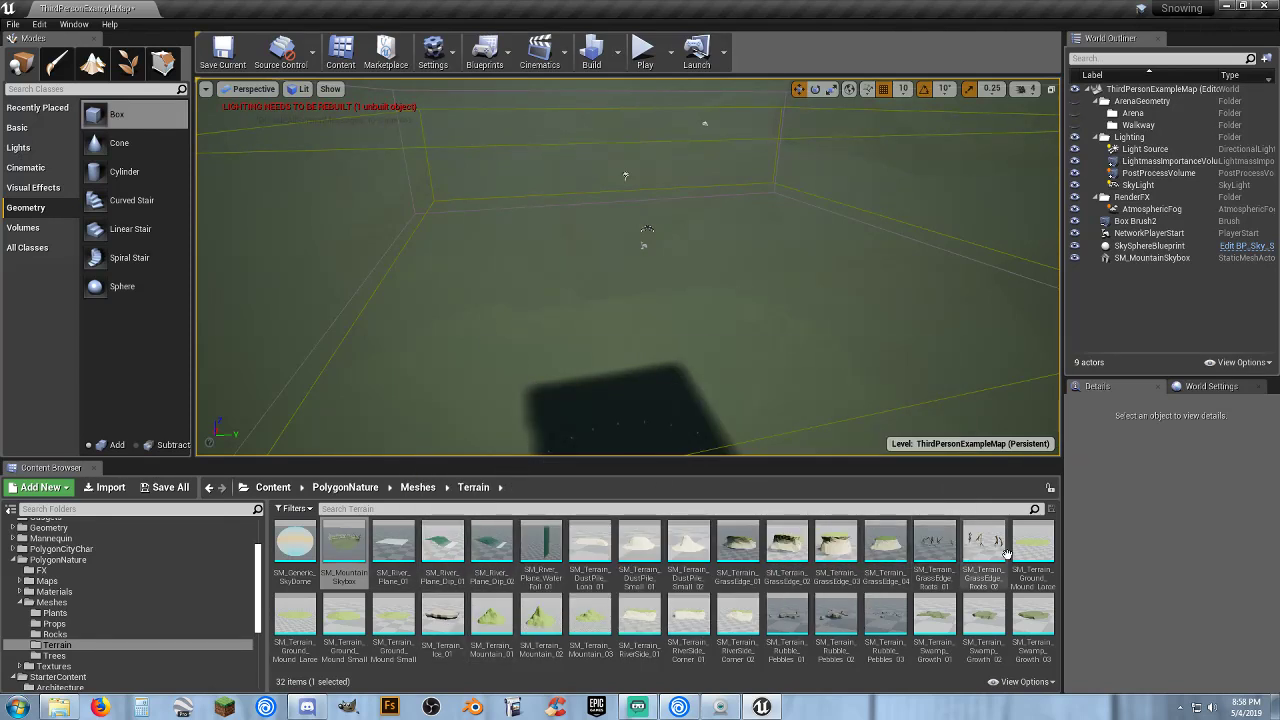
# Place the SM_Terrain_Ground_Mound_Large_01 mesh in the level and set its location to 0, 0, 0.
pyautogui.moveTo(1038, 551); pyautogui.dragTo(713, 333)
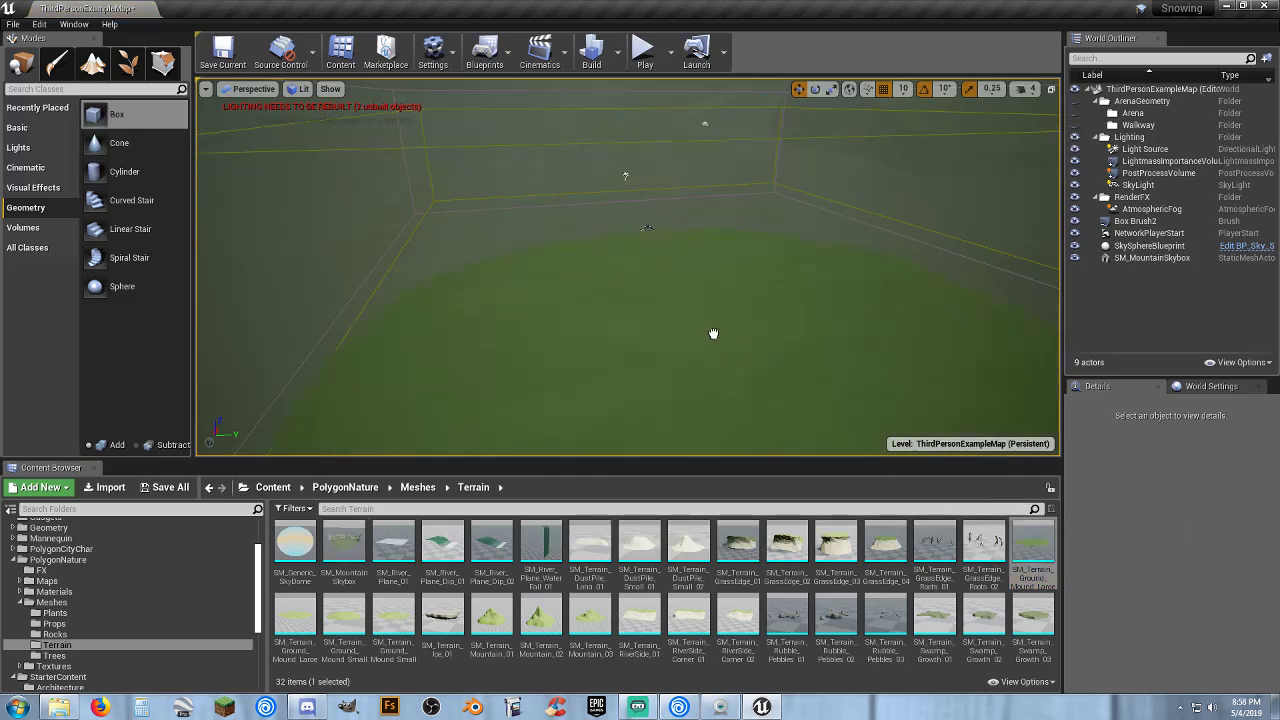
pyautogui.moveTo(651, 217); pyautogui.dragTo(650, 212)
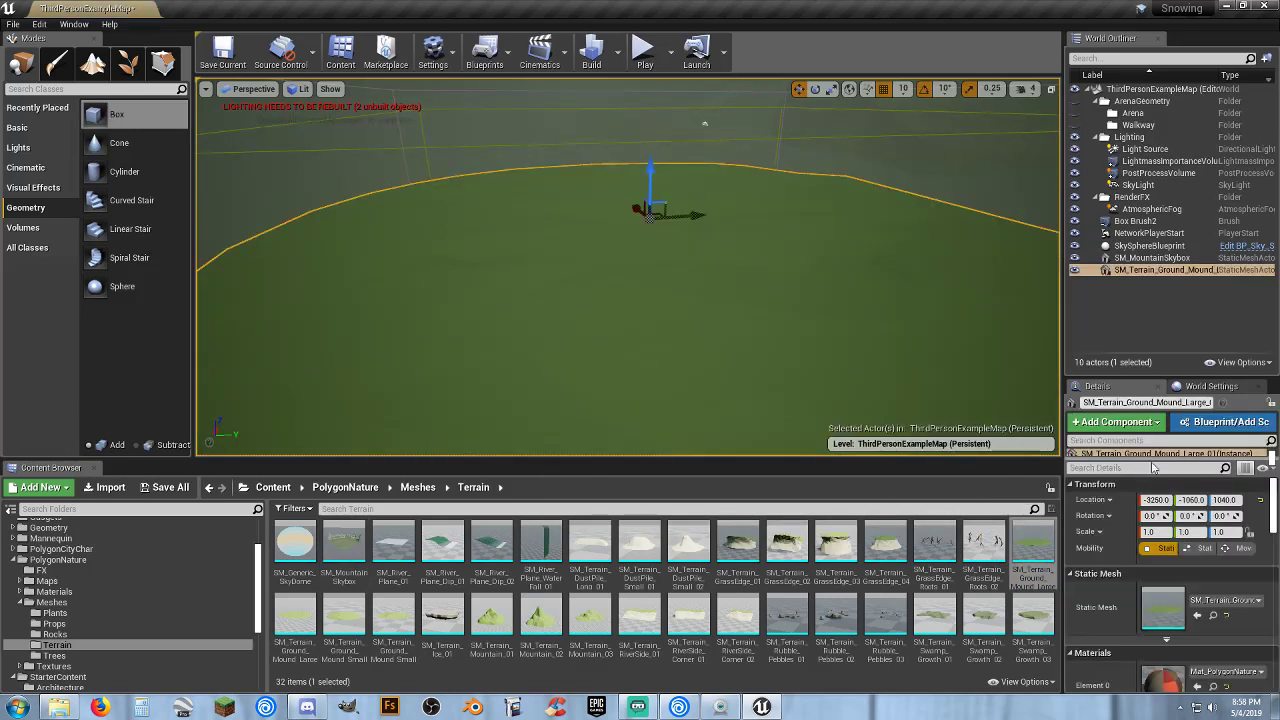
pyautogui.write('0')
pyautogui.press('Tab')
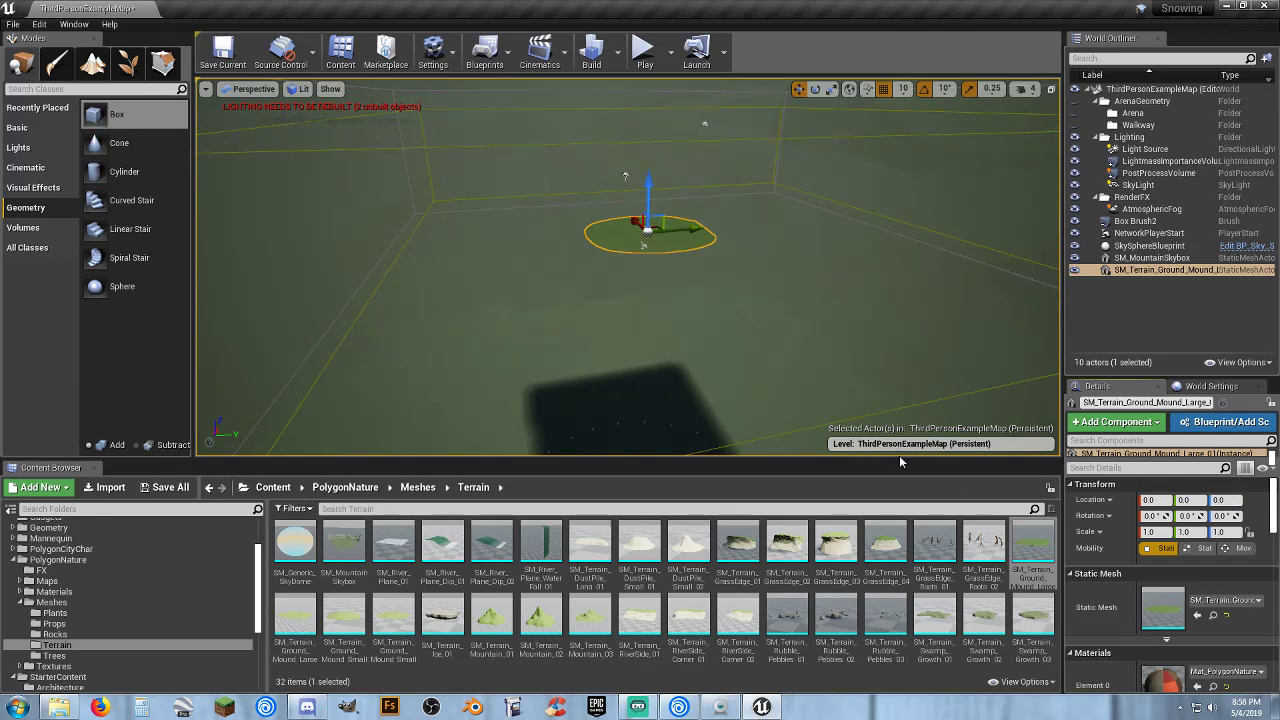
# Scale the ground mound to 3 in X and Y, and play-test the snow on it.
pyautogui.moveTo(677, 295); pyautogui.dragTo(510, 300, button='right')
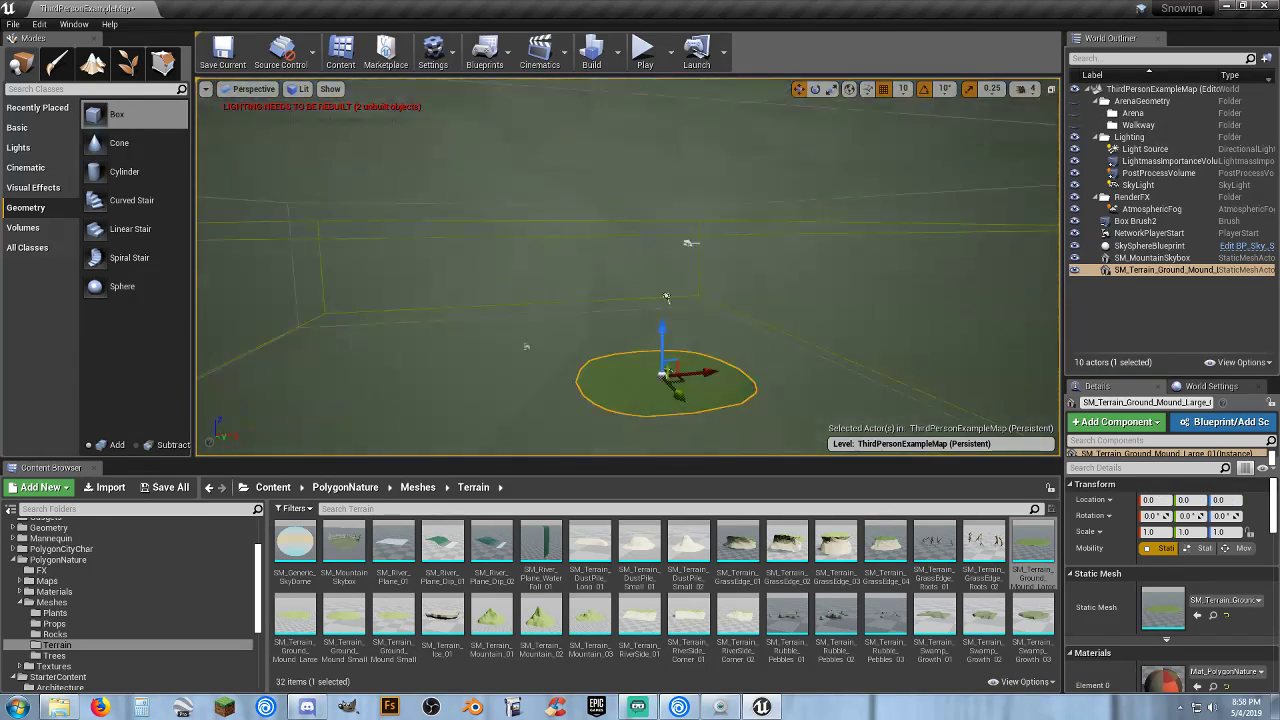
pyautogui.scroll(5, 666, 297)
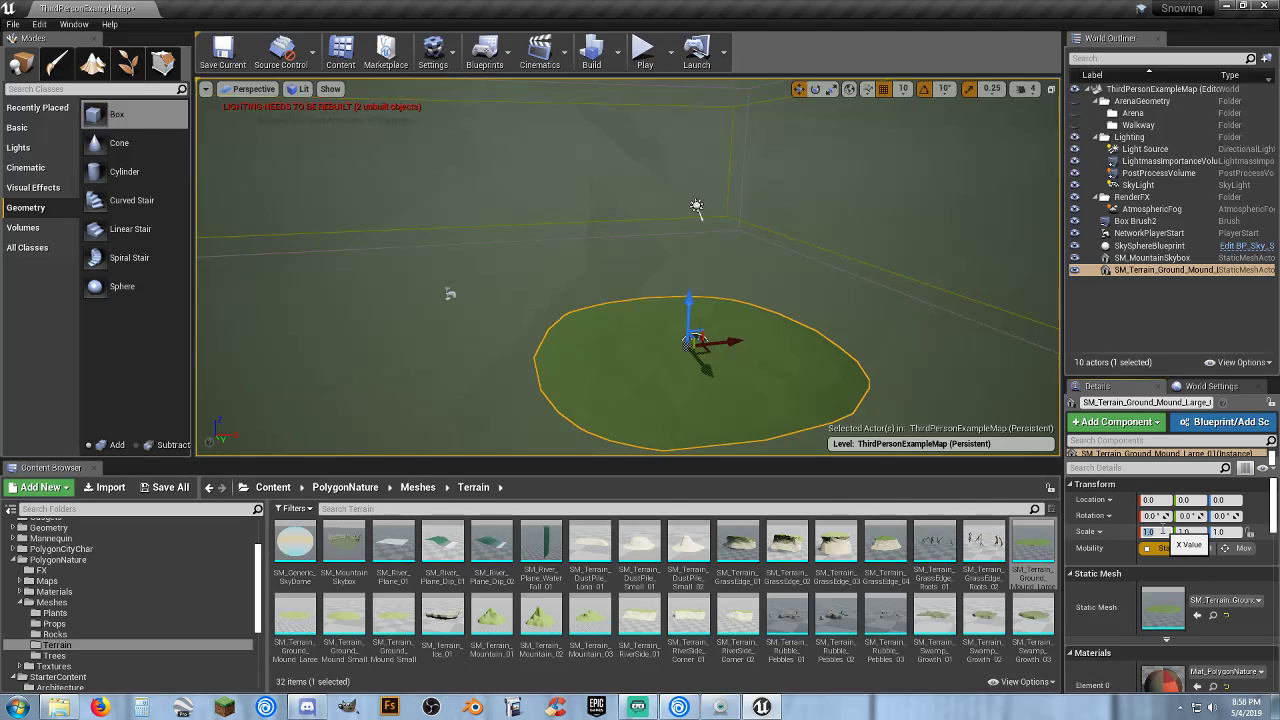
pyautogui.press('Tab')
pyautogui.write('3')
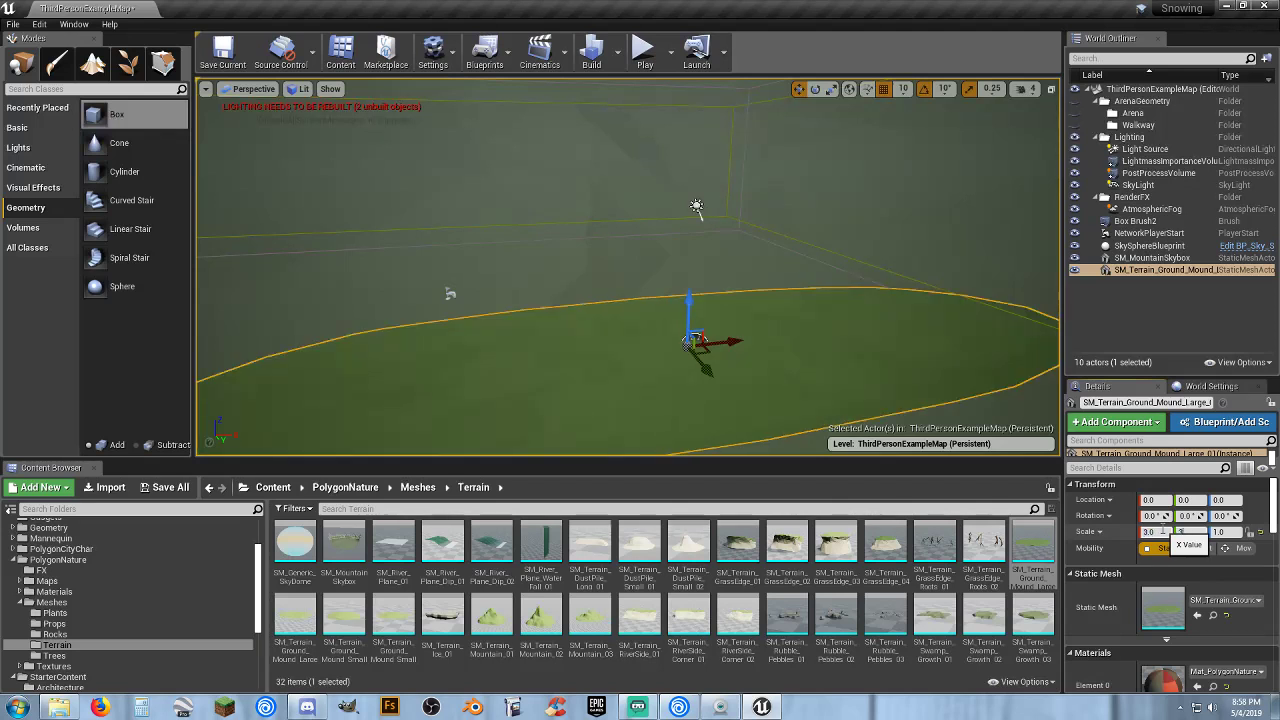
pyautogui.press('Tab')
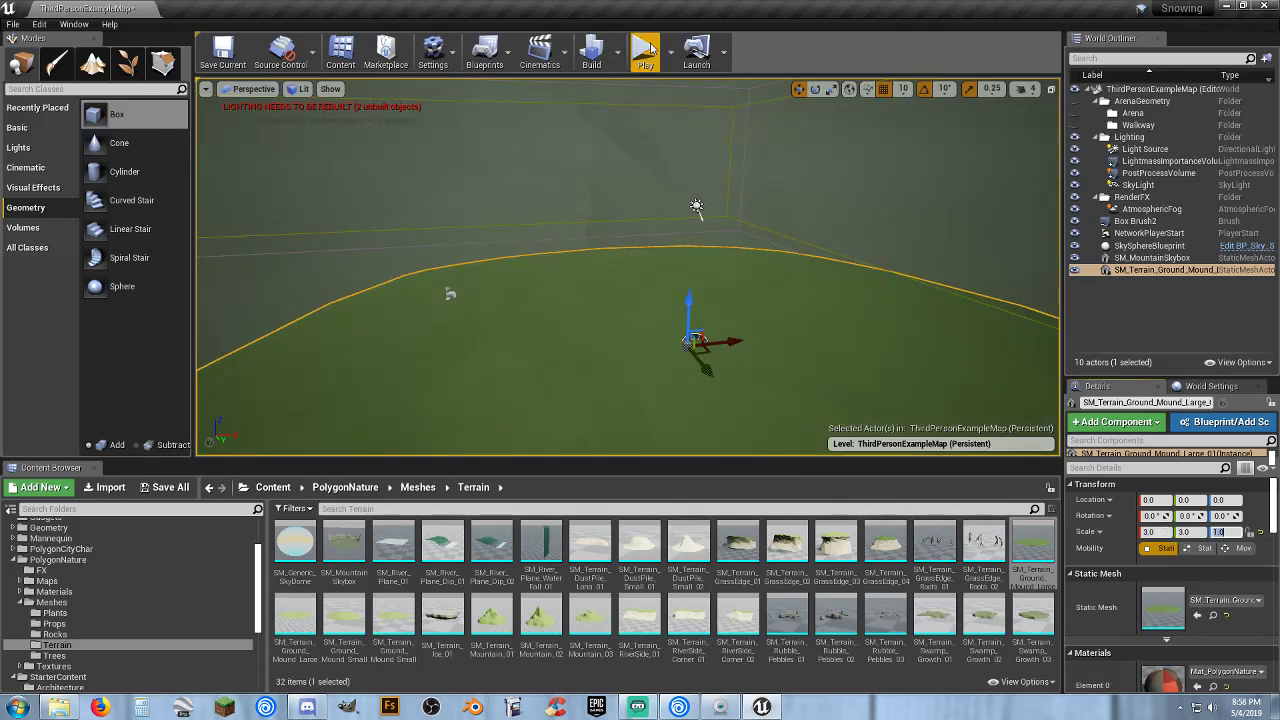
pyautogui.click(647, 50)
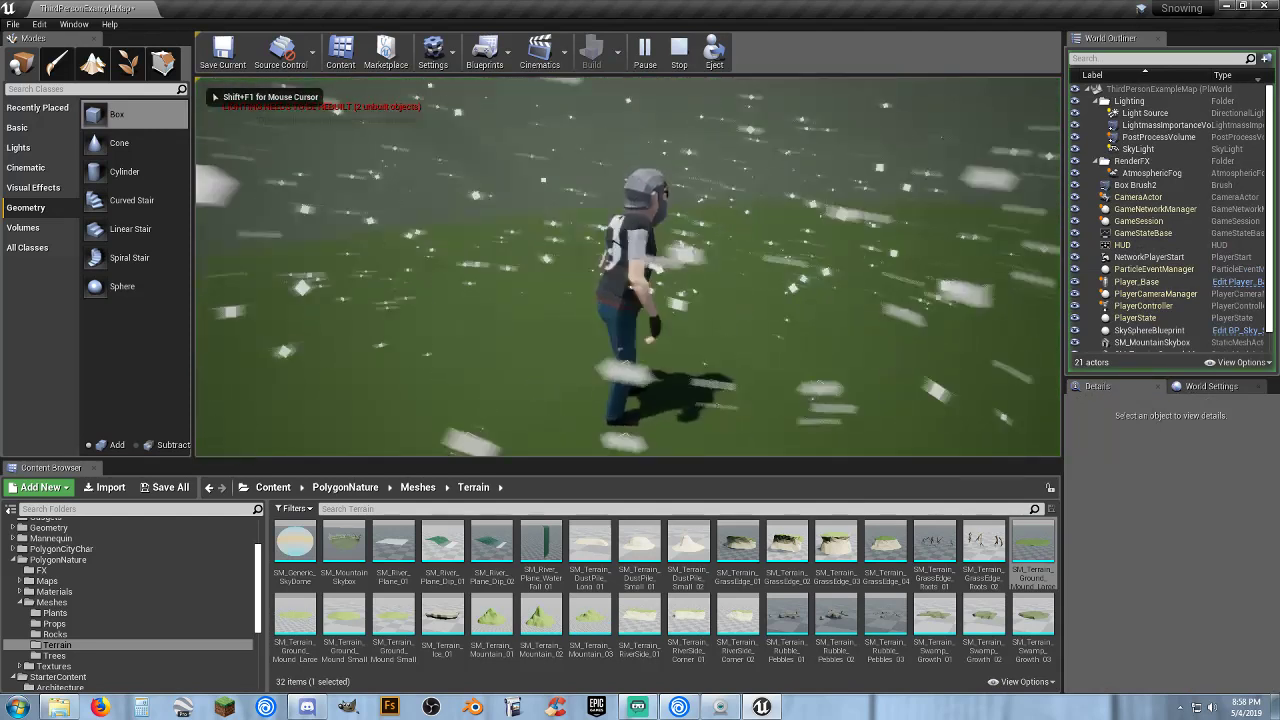
pyautogui.press('Escape')
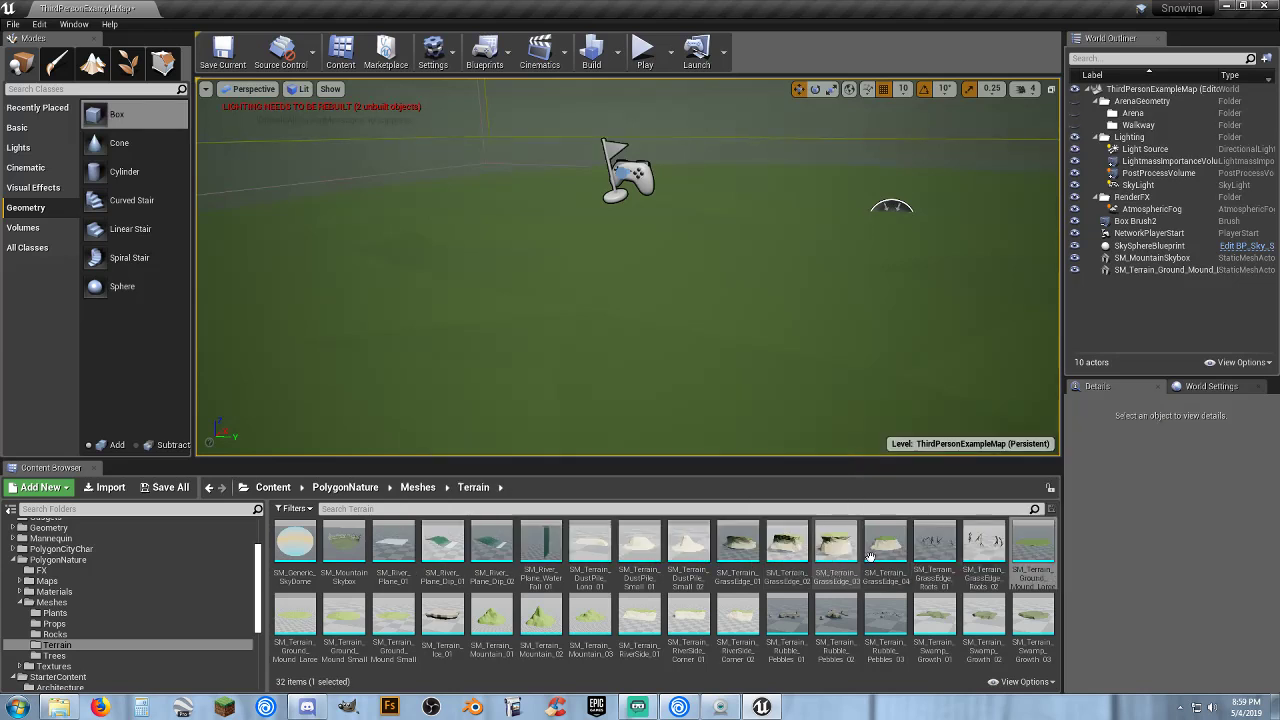
# Undo the mound placement and the preceding deletions back to the removal of the Box Brush building.
pyautogui.hotkey('ctrl', 'z')
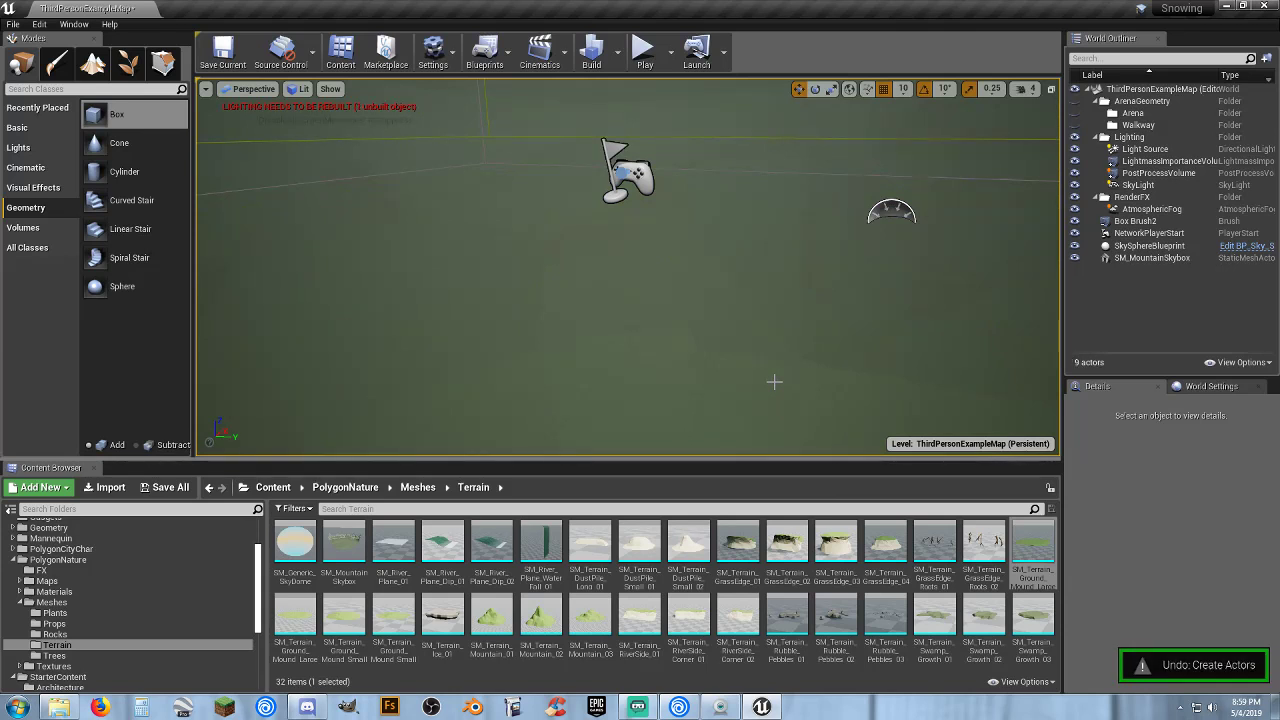
pyautogui.hotkey('ctrl', 'z')
pyautogui.hotkey('ctrl', 'z')
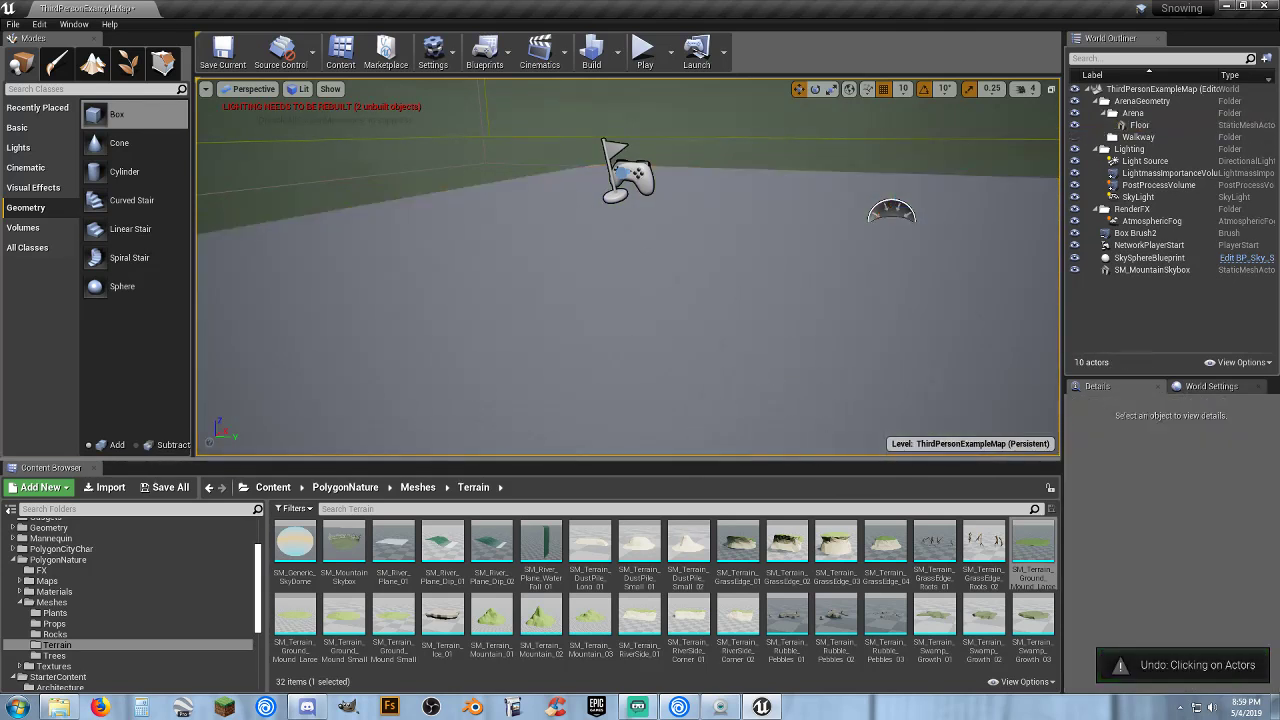
pyautogui.hotkey('ctrl', 'z')
pyautogui.hotkey('ctrl', 'z')
pyautogui.hotkey('ctrl', 'z')
pyautogui.hotkey('ctrl', 'z')
pyautogui.hotkey('ctrl', 'z')
pyautogui.hotkey('ctrl', 'z')
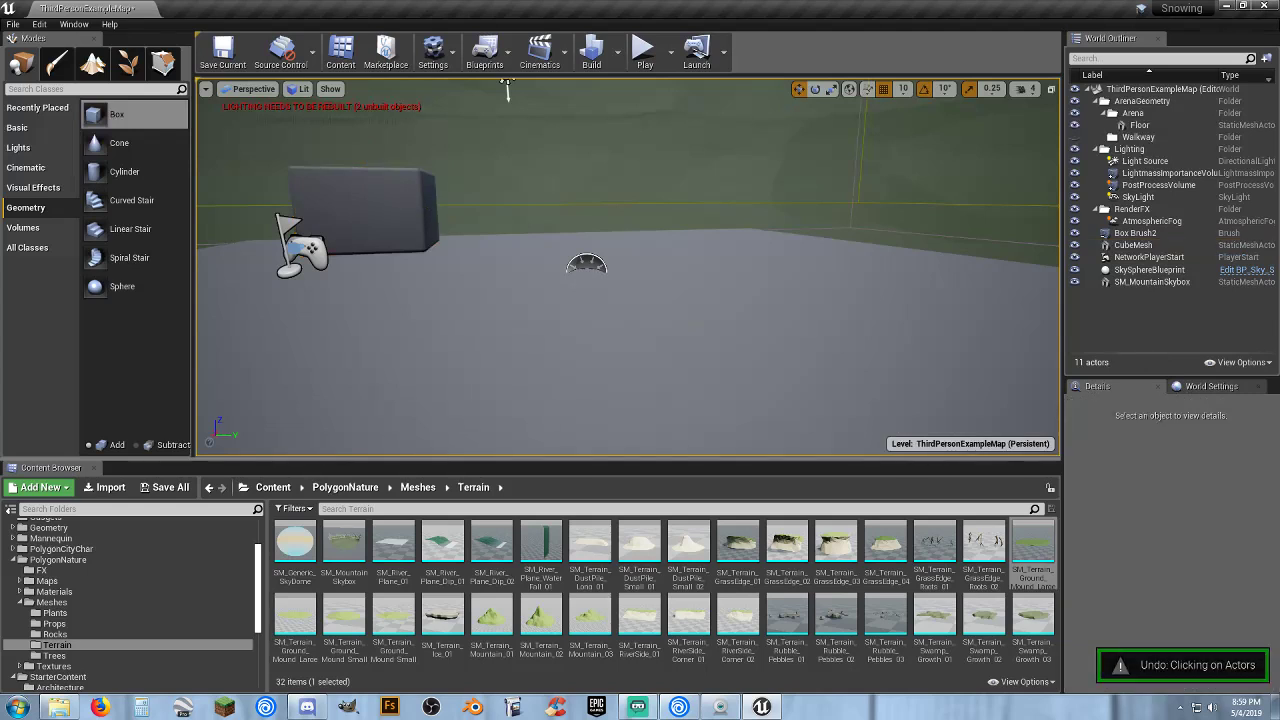
pyautogui.hotkey('ctrl', 'z')
pyautogui.hotkey('ctrl', 'z')
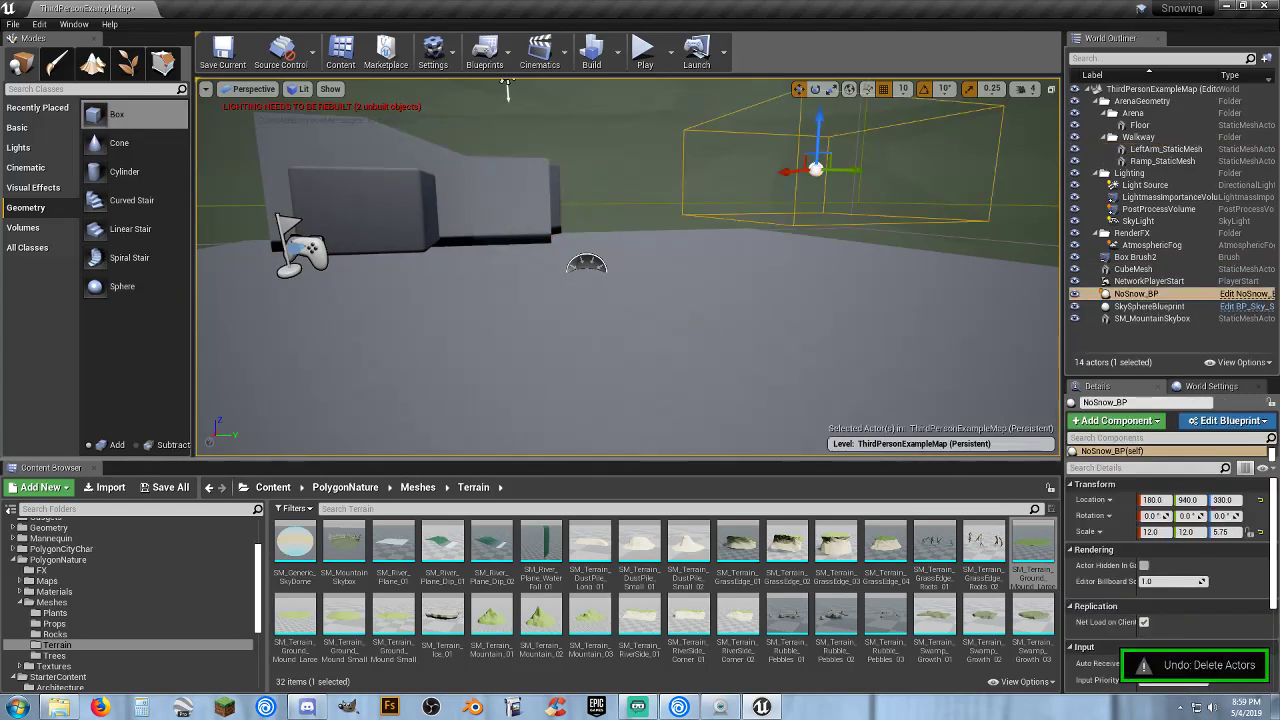
pyautogui.hotkey('ctrl', 'z')
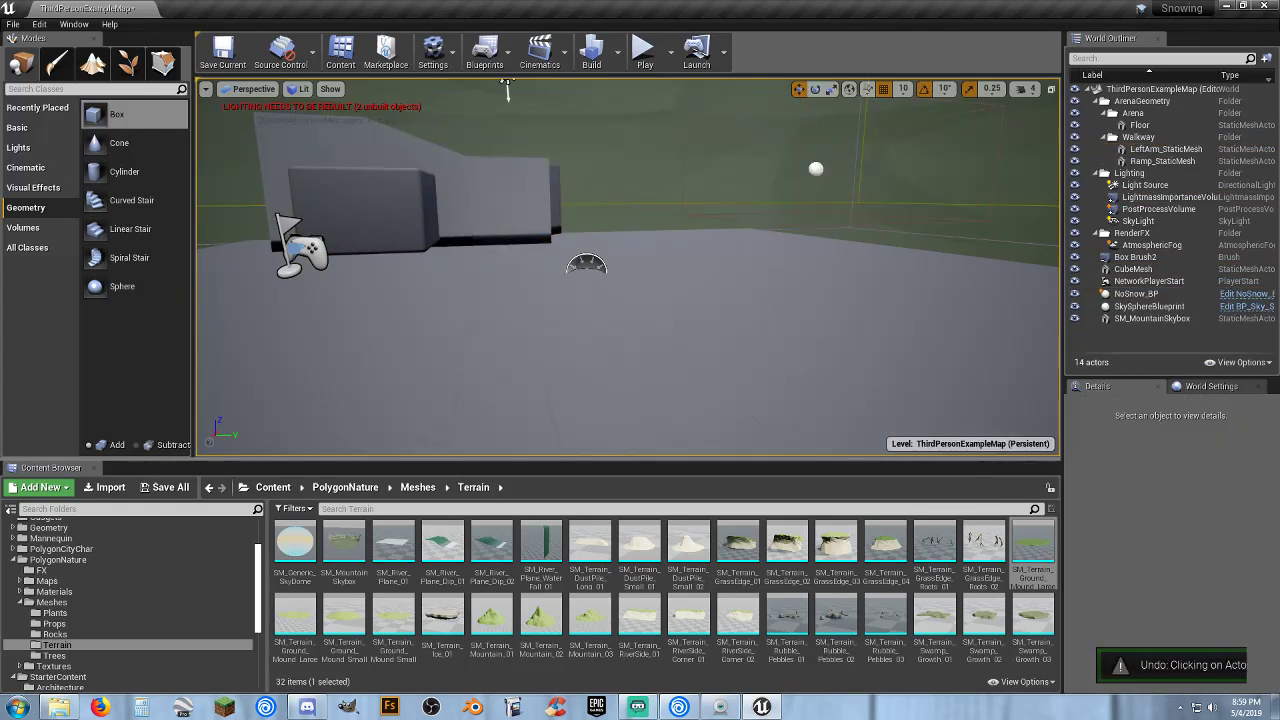
pyautogui.hotkey('ctrl', 'z')
pyautogui.hotkey('ctrl', 'z')
pyautogui.hotkey('ctrl', 'z')
pyautogui.hotkey('ctrl', 'z')
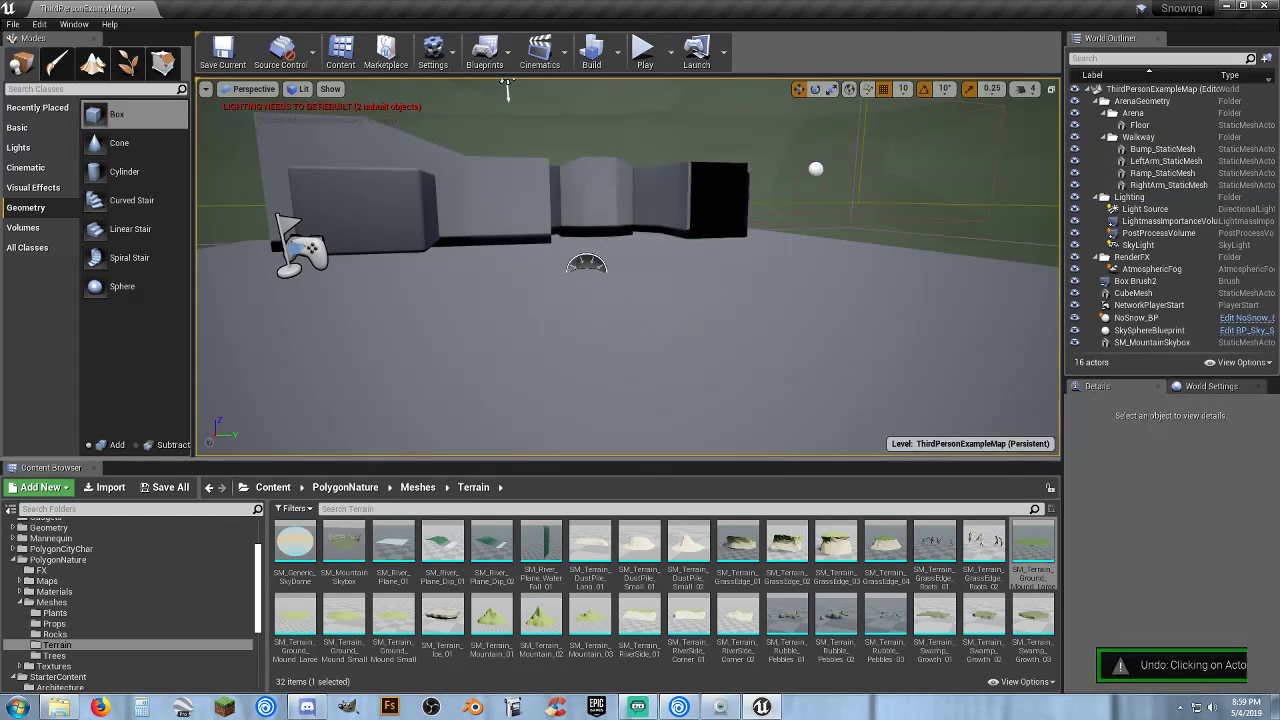
pyautogui.hotkey('ctrl', 'z')
pyautogui.hotkey('ctrl', 'z')
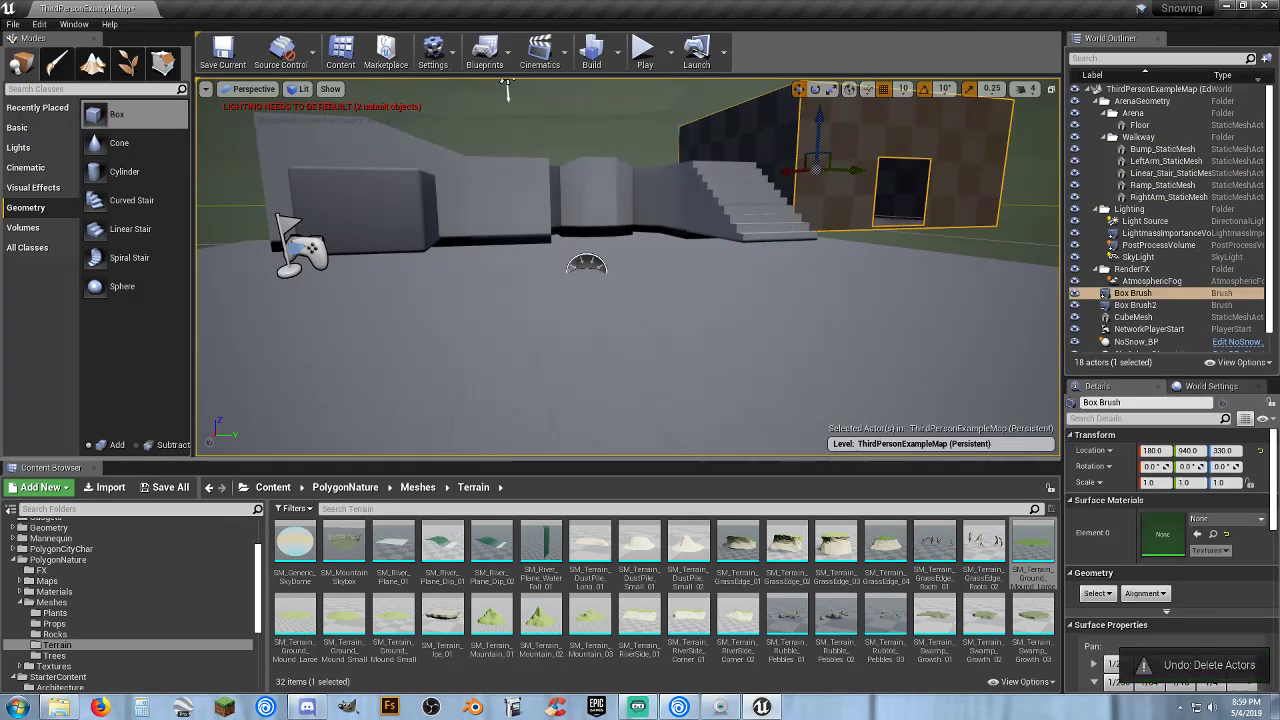
# Play-test the restored level by running the character toward the box building, and end the session.
pyautogui.press('f')
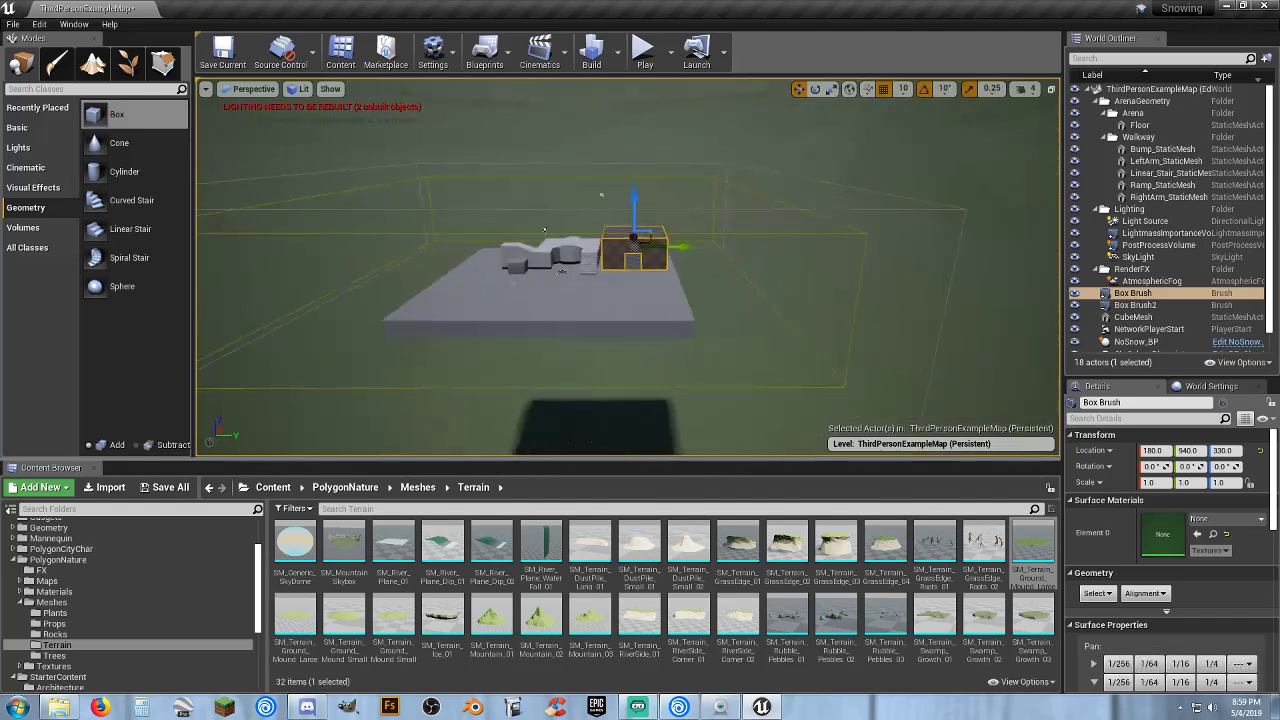
pyautogui.click(644, 52)
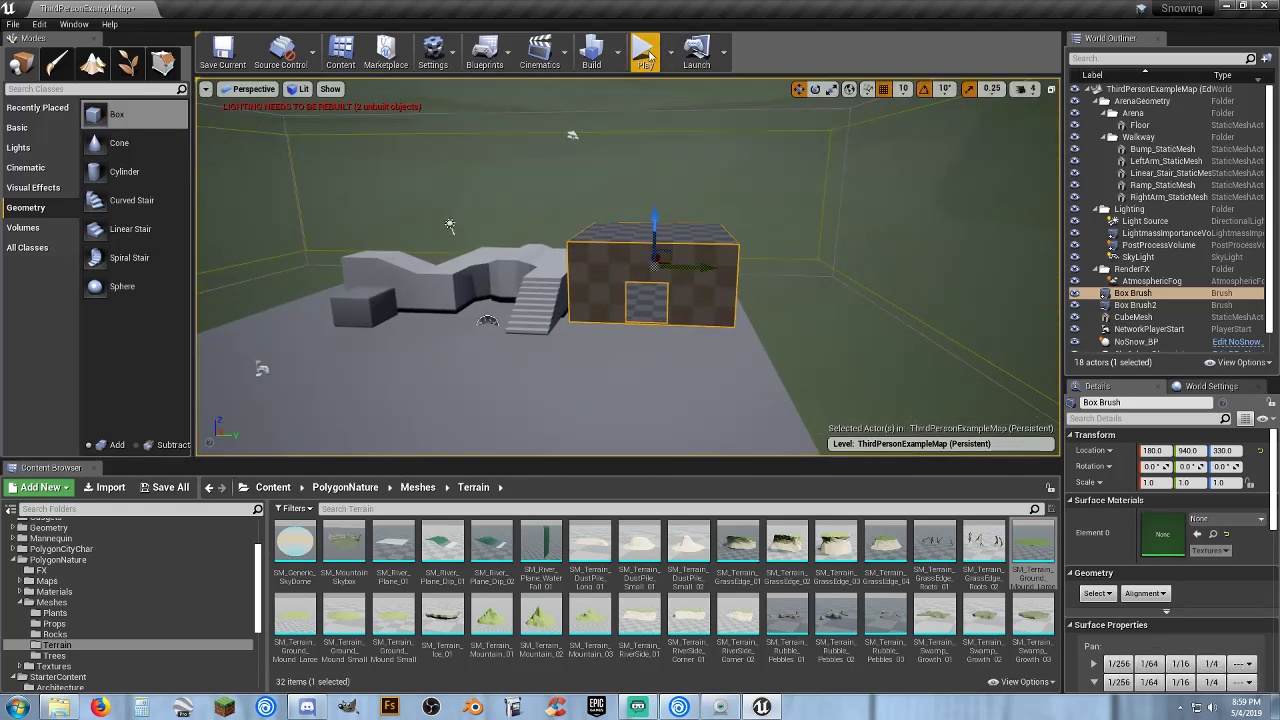
pyautogui.press('w')
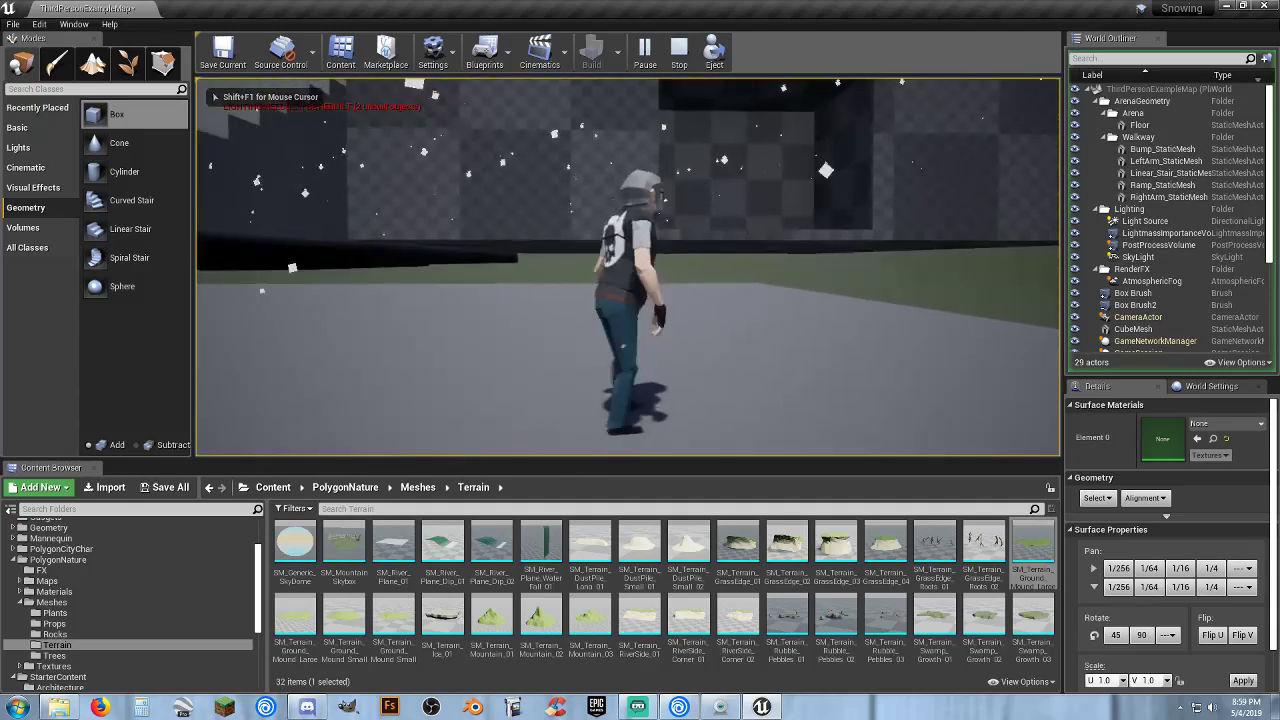
pyautogui.press('s')
pyautogui.press('Escape')
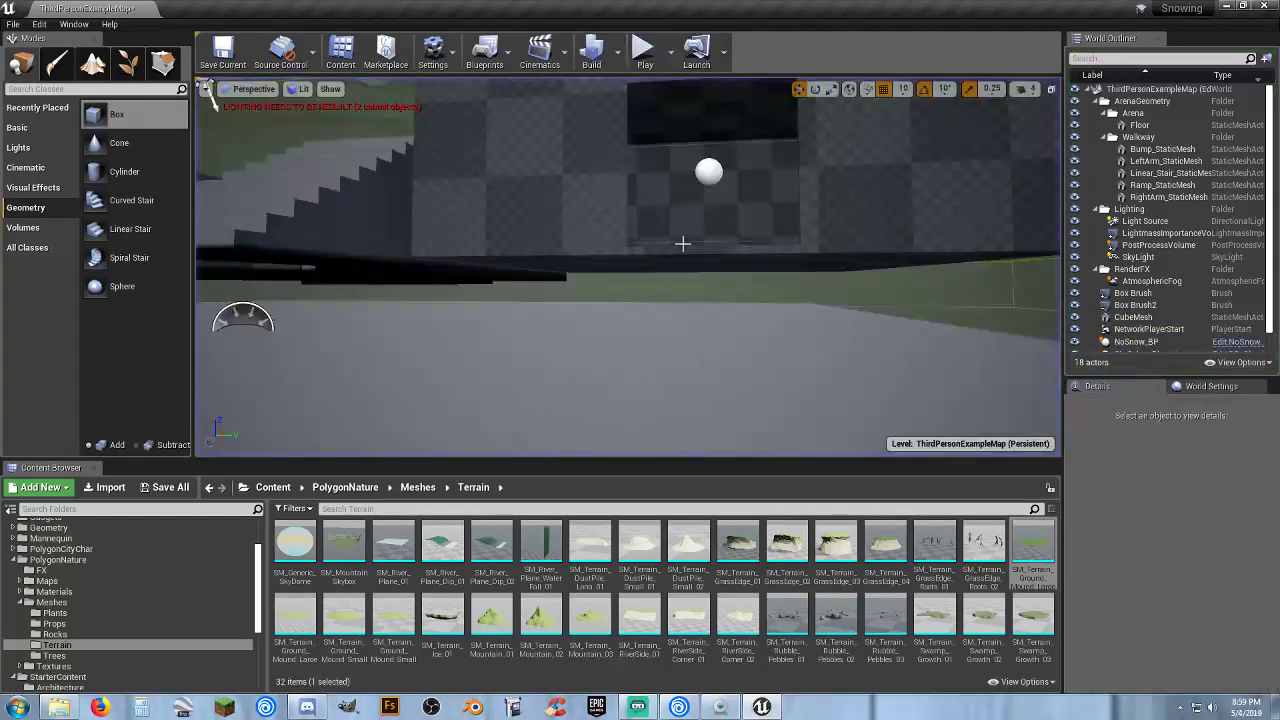
# Lower the Box Brush, Box Brush2 and NoSnow_BP together so the building rests on the floor.
pyautogui.click(709, 178)
pyautogui.keyDown('ctrl'); pyautogui.click(545, 180); pyautogui.keyUp('ctrl')
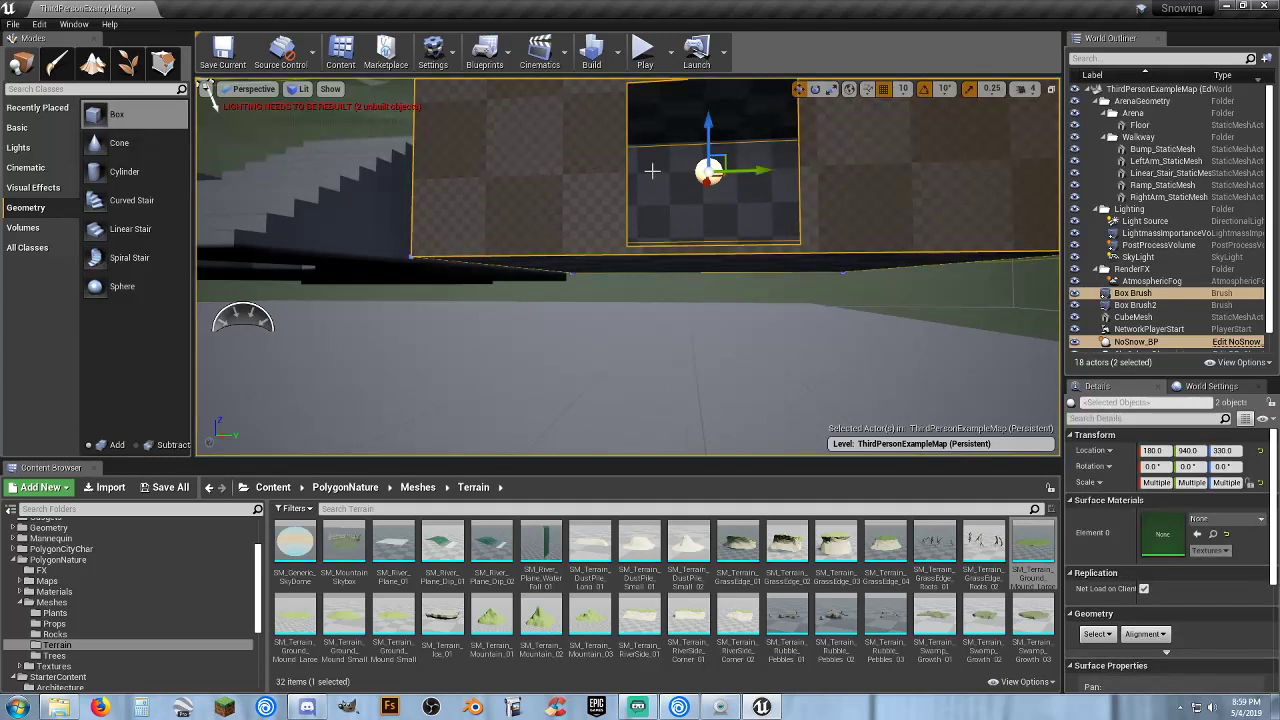
pyautogui.keyDown('ctrl'); pyautogui.click(1150, 305); pyautogui.keyUp('ctrl')
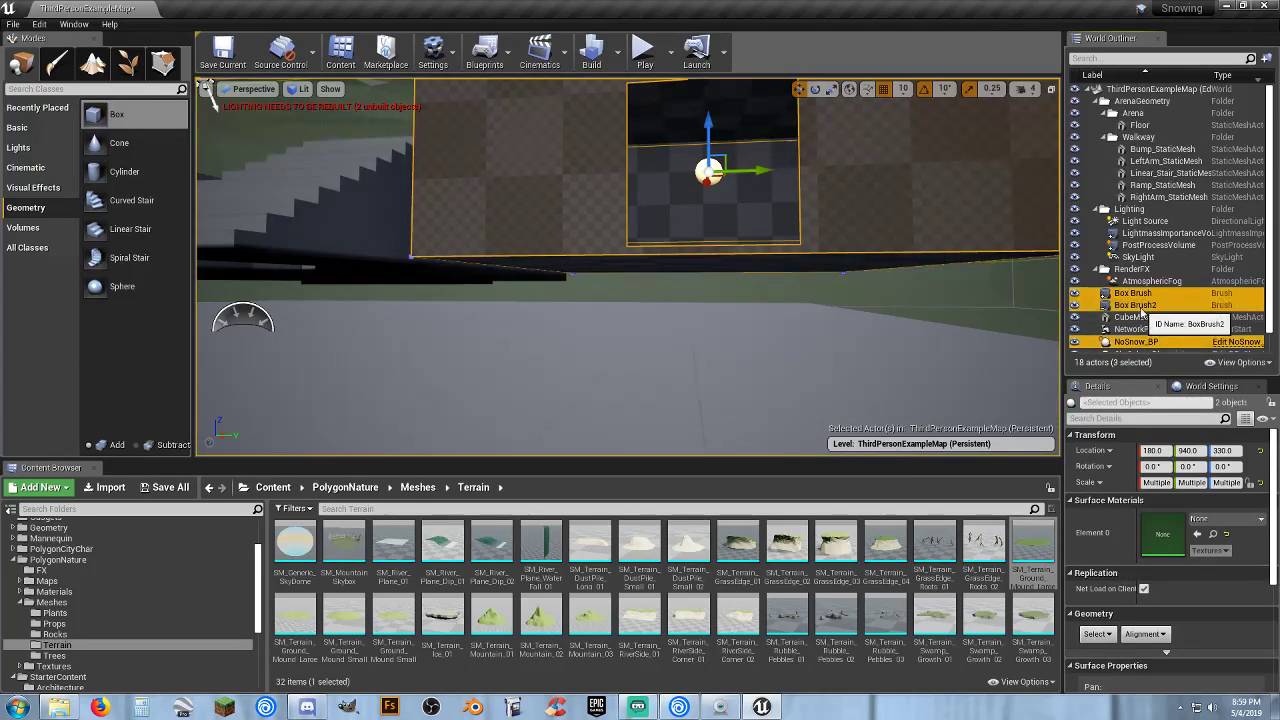
pyautogui.moveTo(709, 120); pyautogui.dragTo(711, 232)
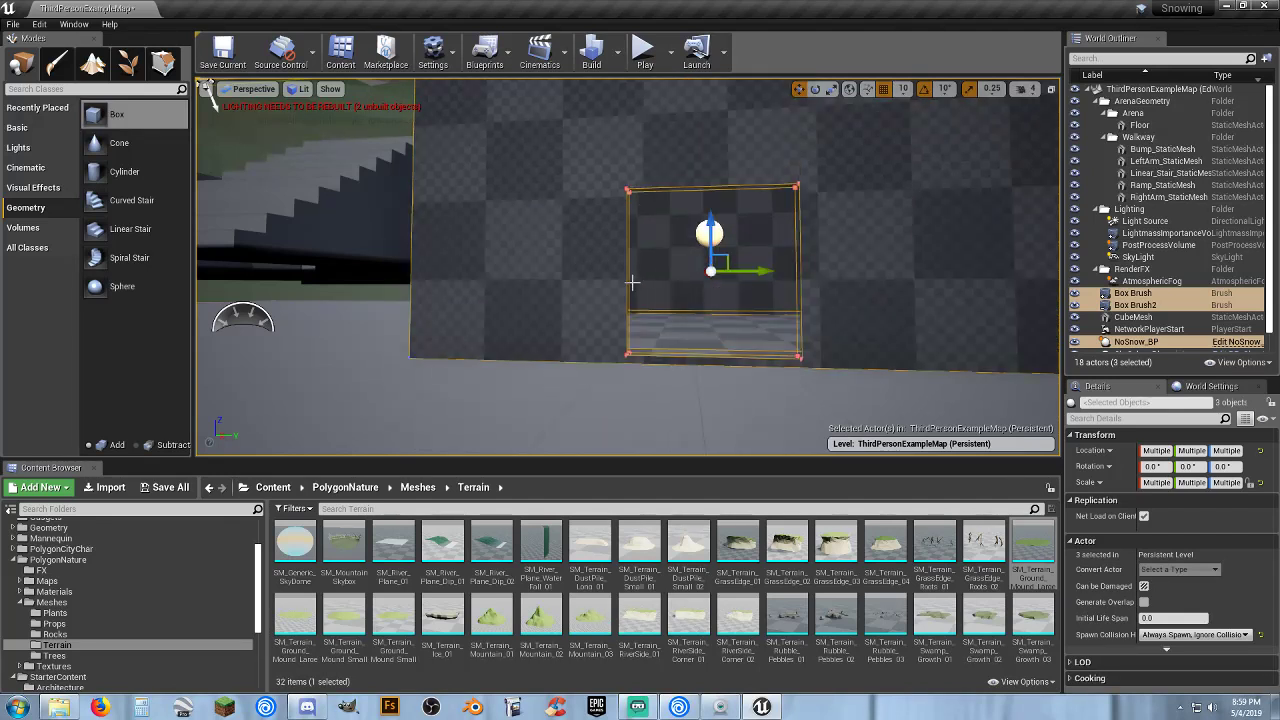
# Delete the linear stair, bump and right arm meshes of the walkway beside the box building.
pyautogui.press('s')
pyautogui.moveTo(632, 281)
pyautogui.mouseDown(button='right')
pyautogui.moveTo(560, 300)
pyautogui.moveTo(650, 230)
pyautogui.moveTo(650, 190)
pyautogui.mouseUp(button='right')
pyautogui.press('w')
pyautogui.press('f')
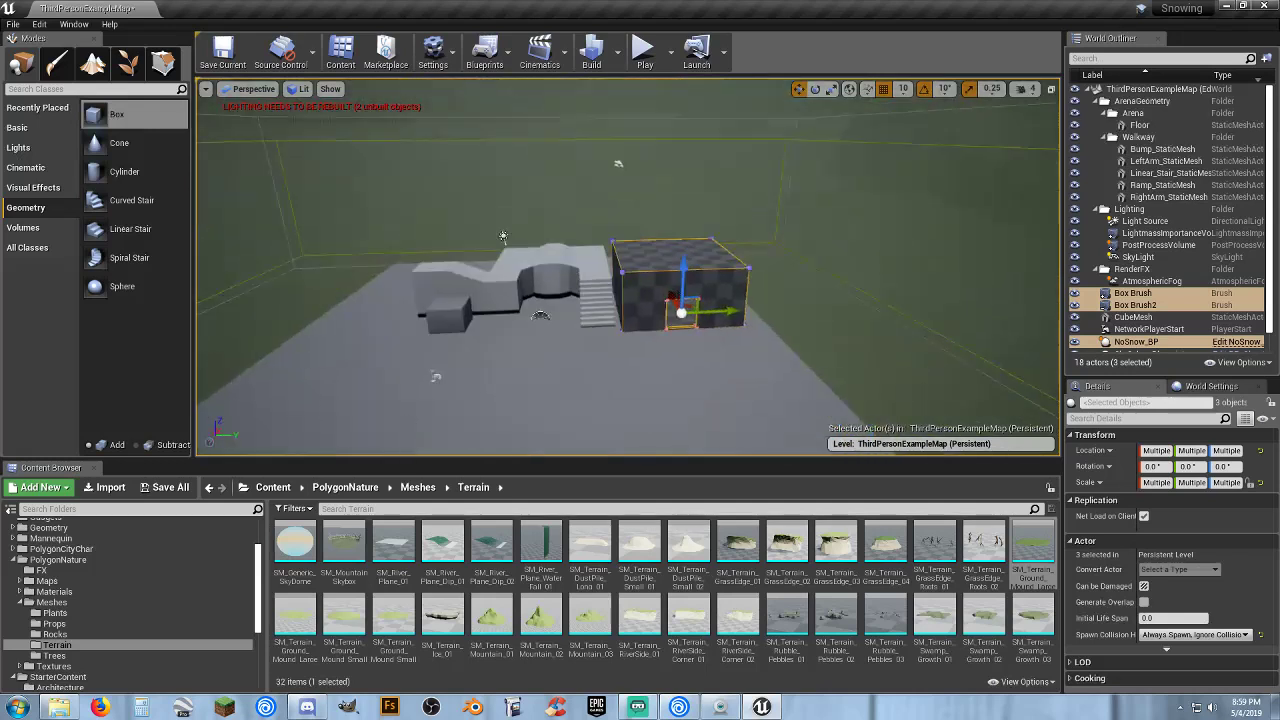
pyautogui.click(593, 290)
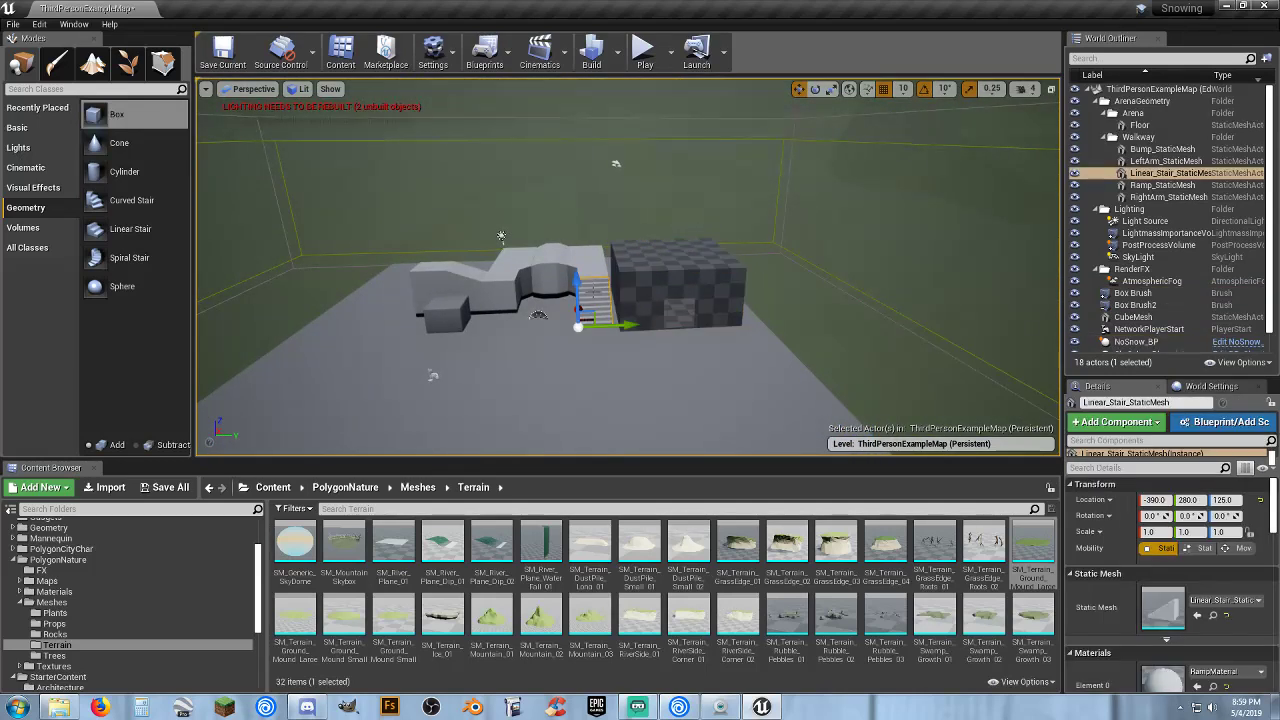
pyautogui.press('Delete')
pyautogui.click(560, 283)
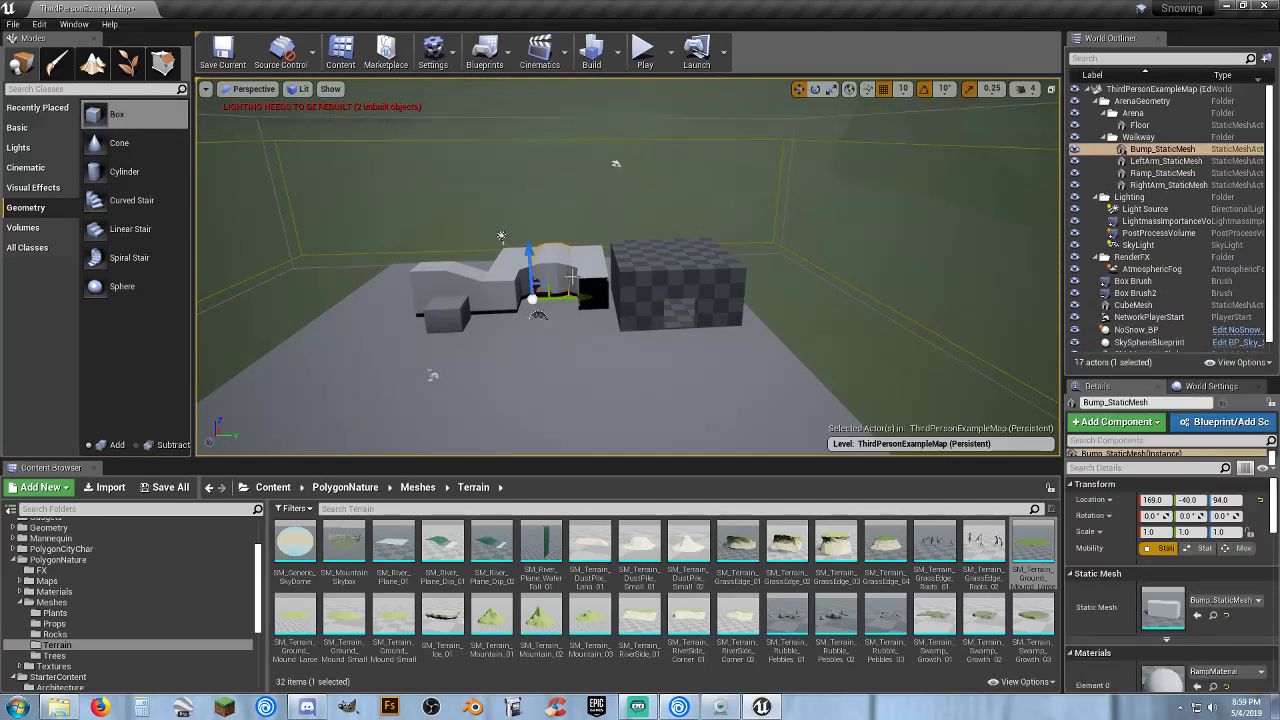
pyautogui.press('Delete')
pyautogui.click(583, 272)
pyautogui.press('Delete')
# Delete the remaining left arm and ramp walkway meshes and the CubeMesh from the floor.
pyautogui.click(518, 276)
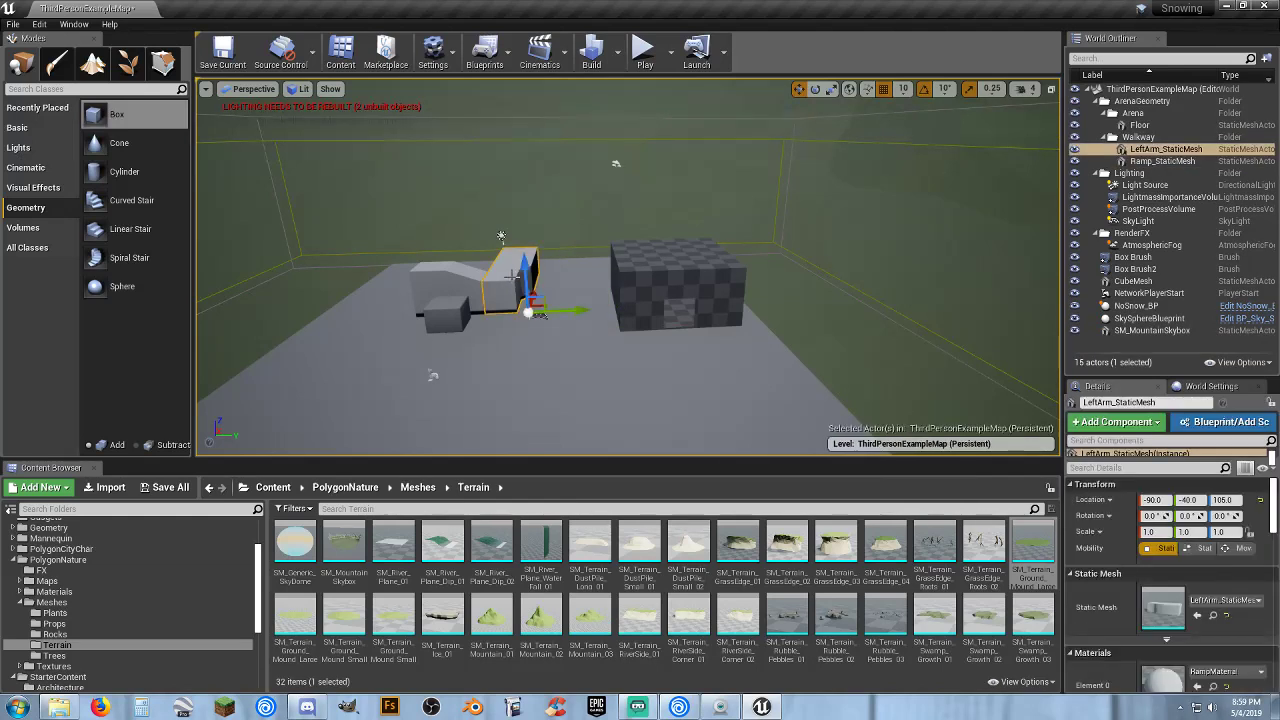
pyautogui.press('Delete')
pyautogui.click(486, 294)
pyautogui.press('Delete')
pyautogui.click(445, 312)
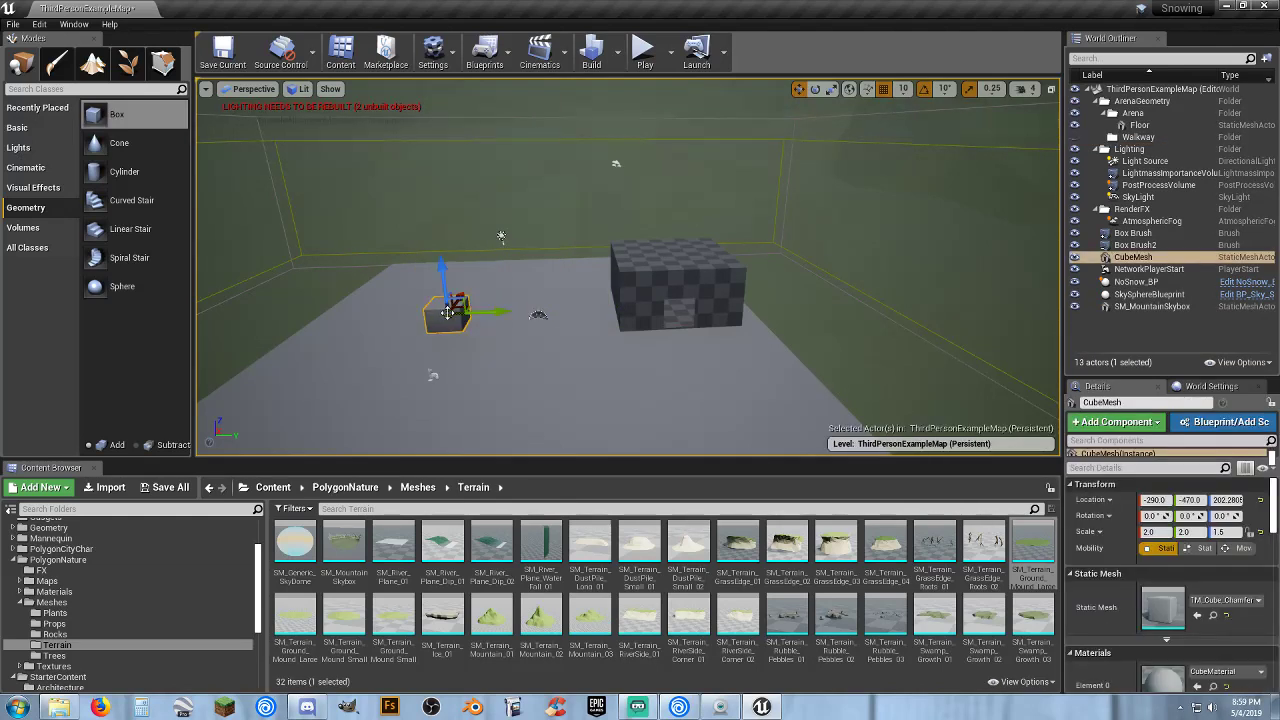
pyautogui.press('Delete')
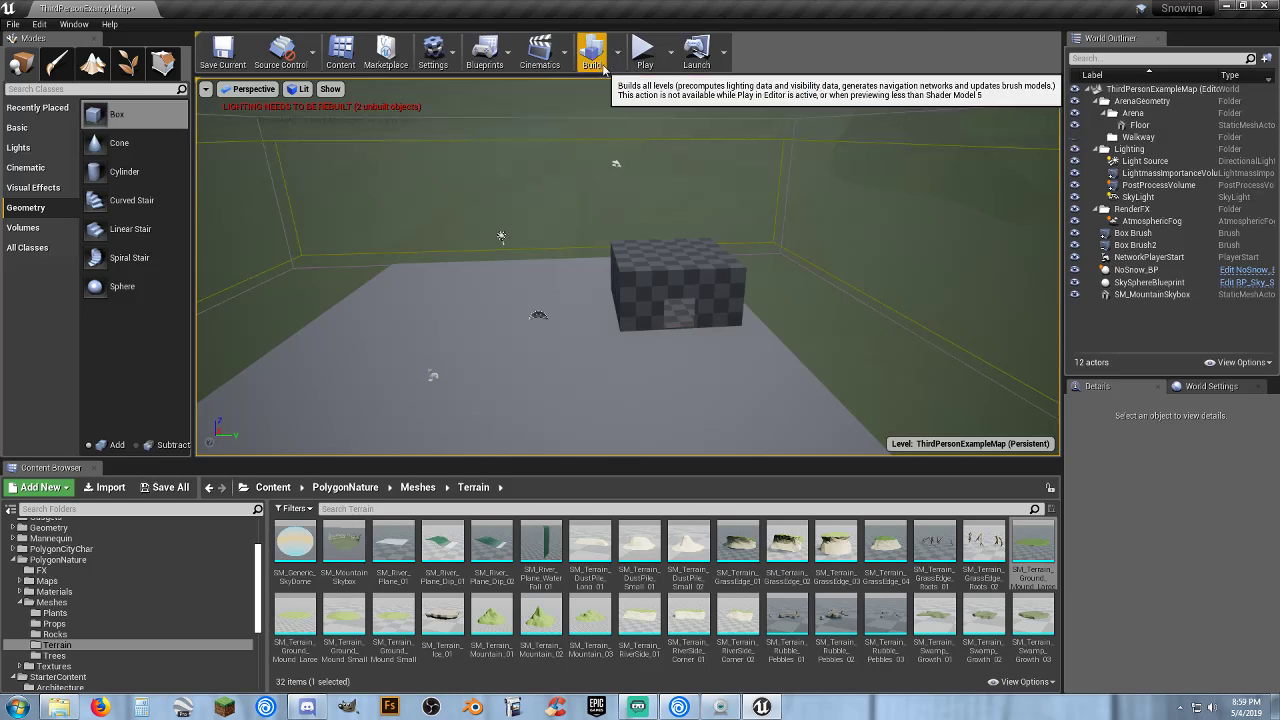
# Play-test the cleared level by running the character into the box building and back out, and end the session.
pyautogui.click(644, 50)
pyautogui.press('w')
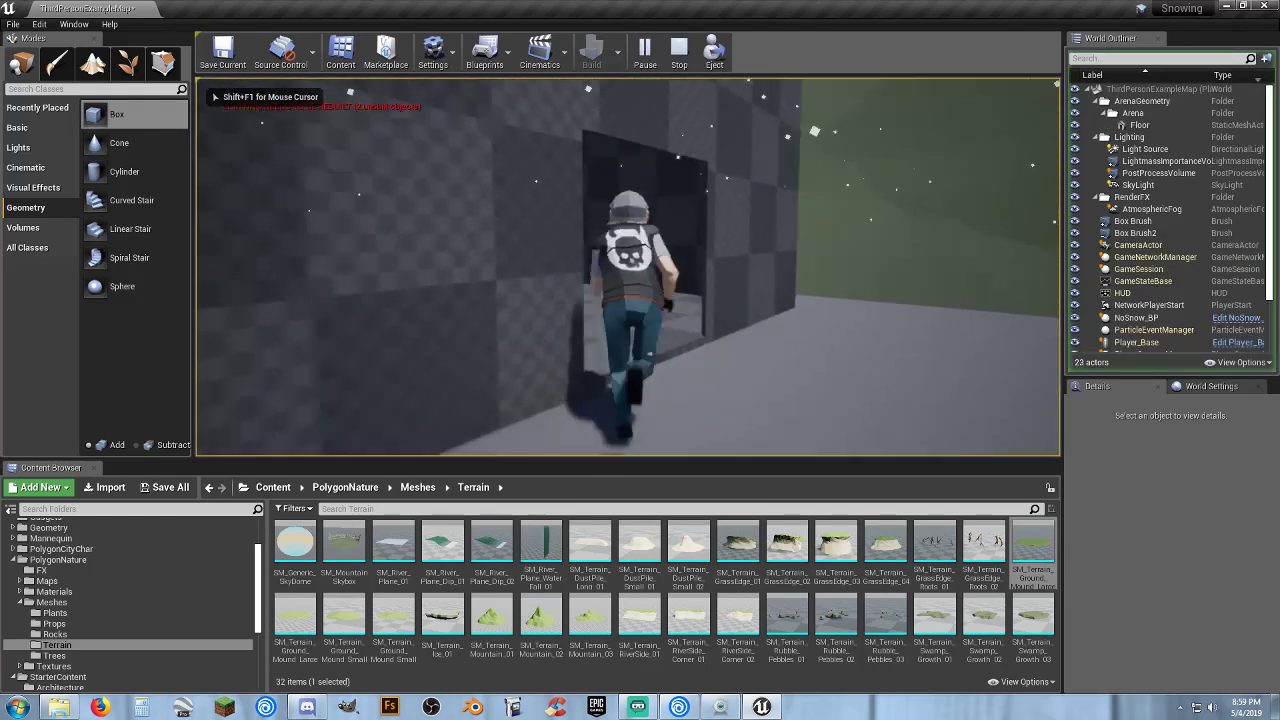
pyautogui.press('s')
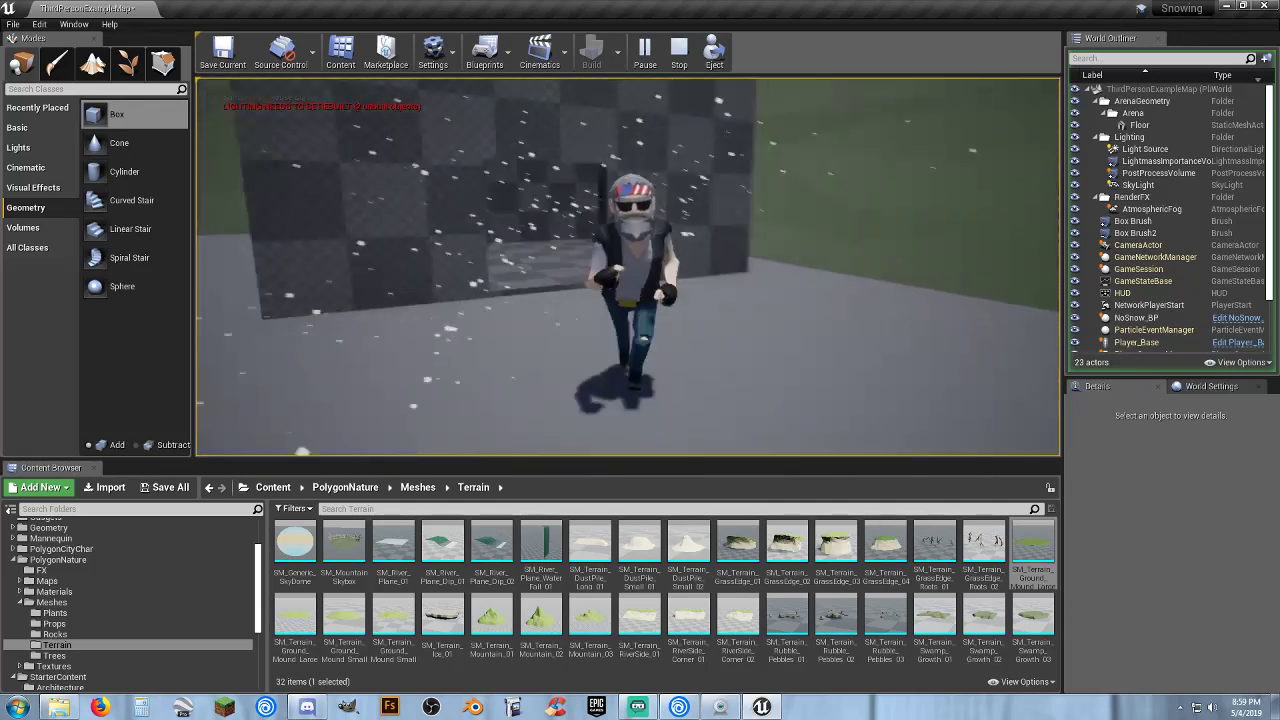
pyautogui.press('Escape')
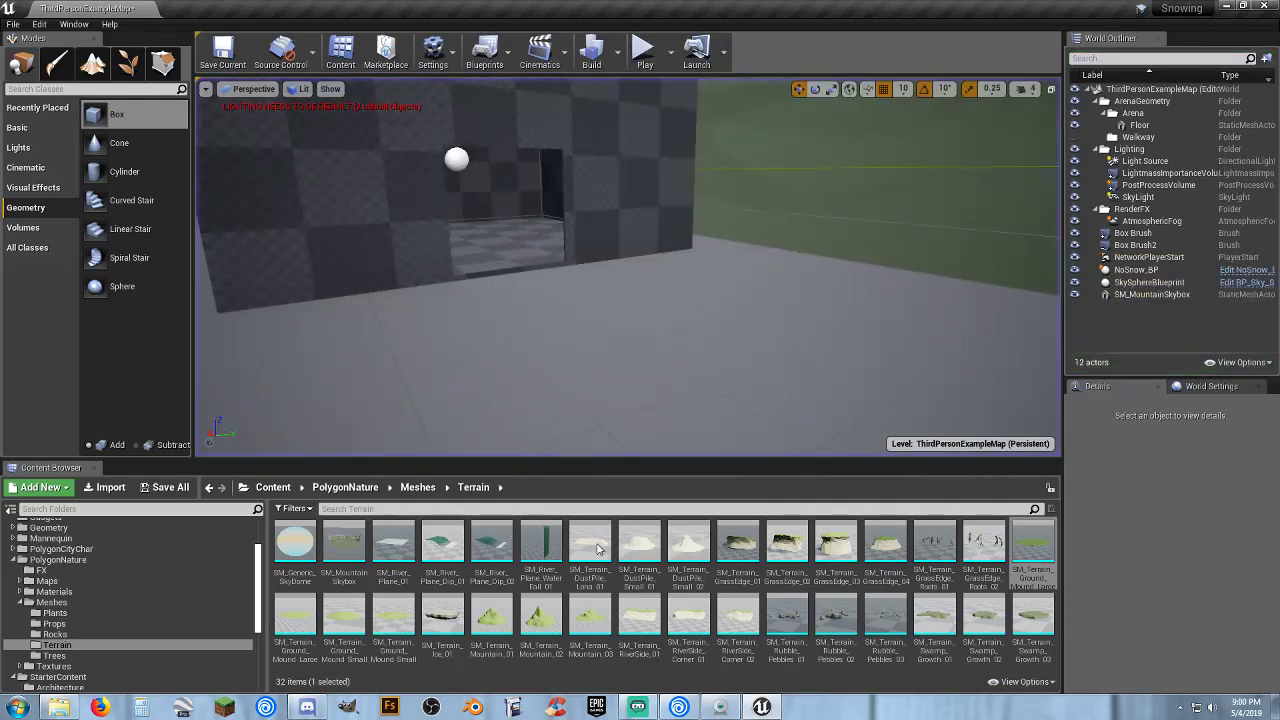
# Place SM_Prop_StoneWall_01 from the PolygonNature props on the floor beside the box building, at about -240, 1450, 0.
pyautogui.click(77, 621)
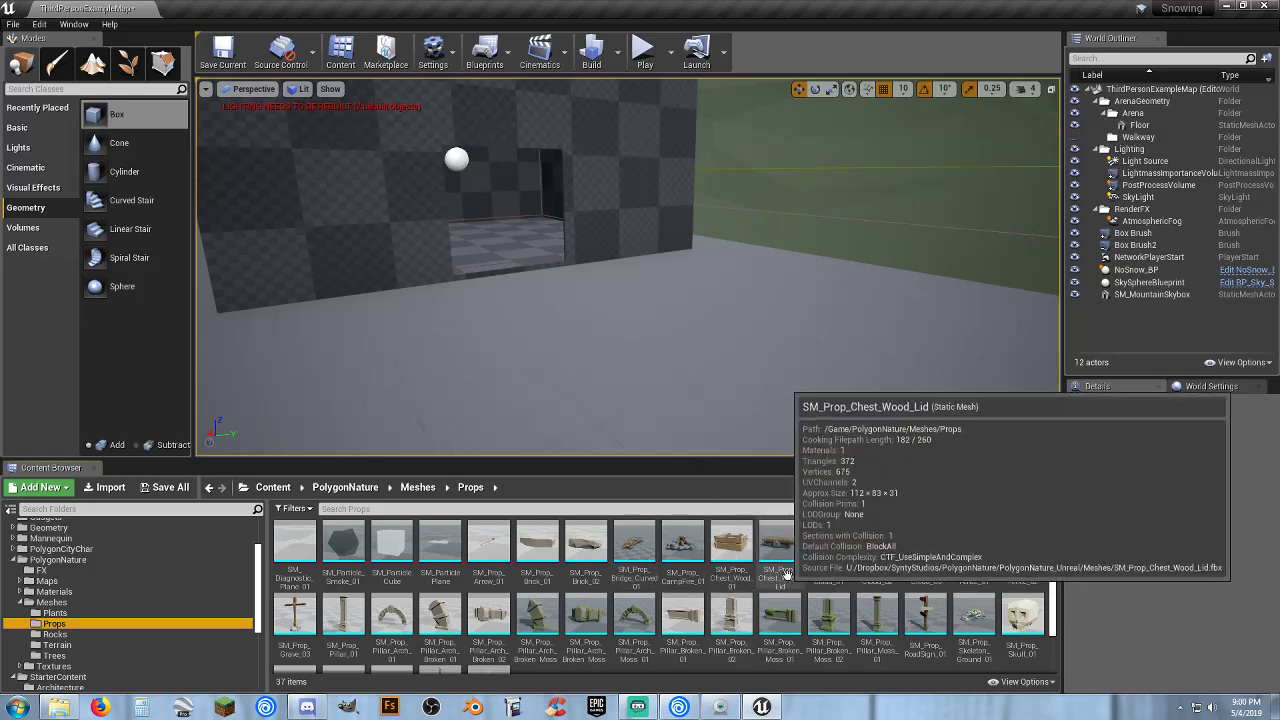
pyautogui.scroll(-2, 690, 605)
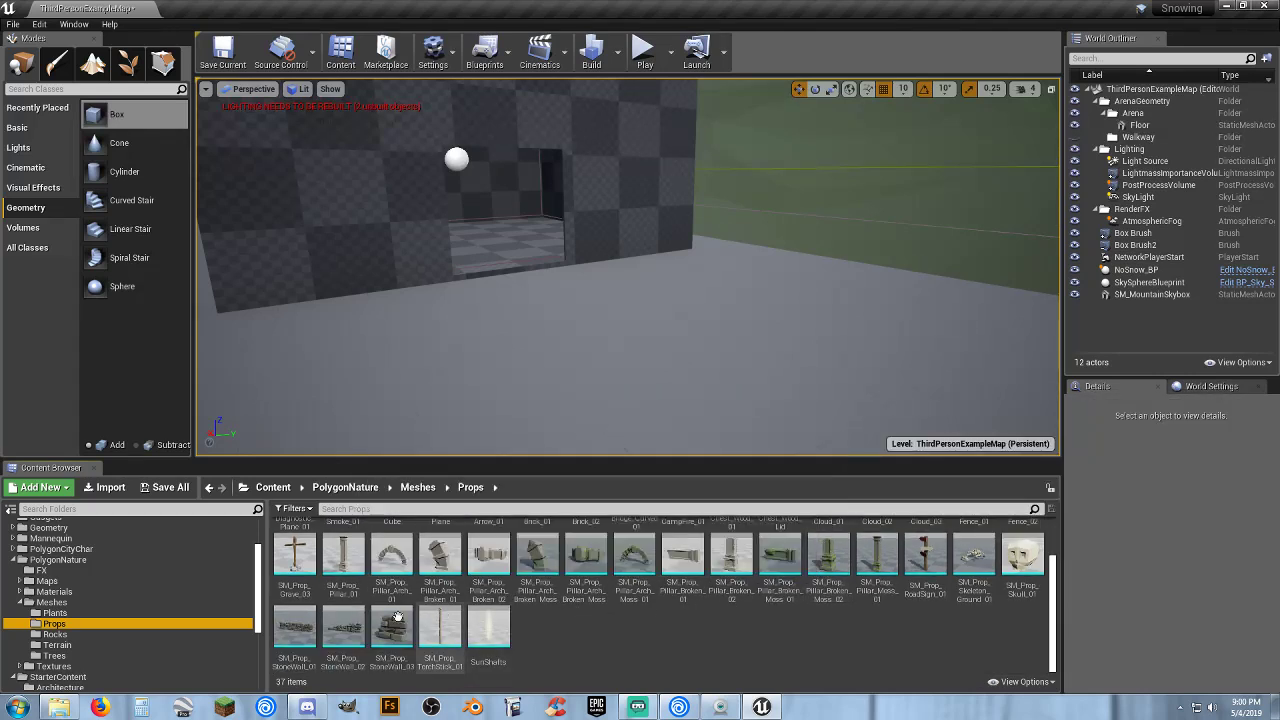
pyautogui.moveTo(295, 628); pyautogui.dragTo(730, 244)
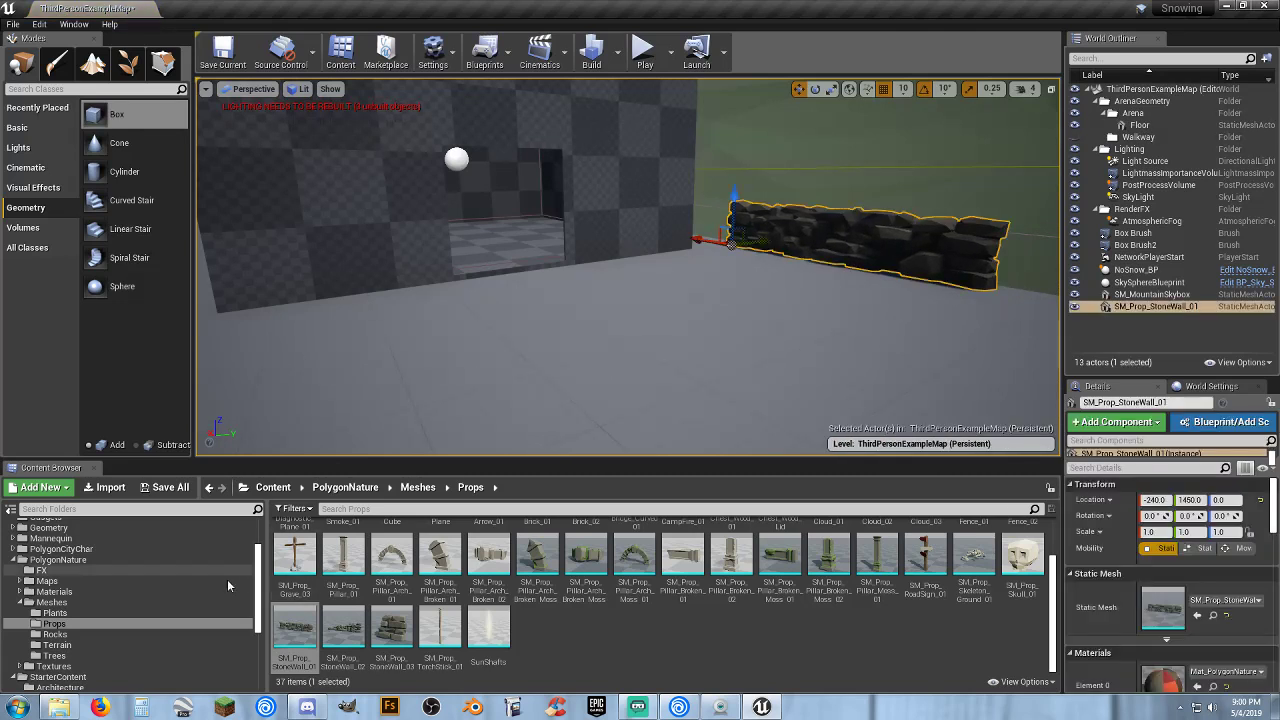
# Place Campfire_BP from the Gasgets folder in front of the box building, at about -310, 630, 0.
pyautogui.scroll(2, 57, 556)
pyautogui.click(60, 561)
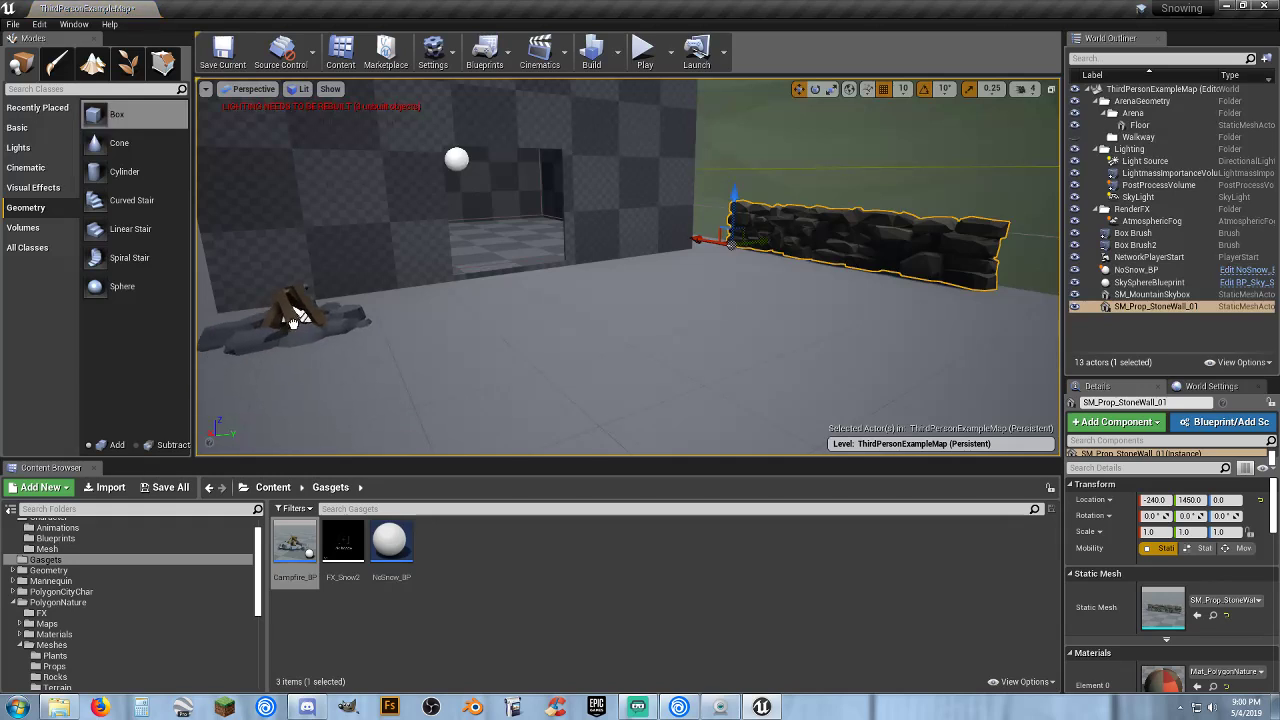
pyautogui.moveTo(307, 316); pyautogui.dragTo(307, 318)
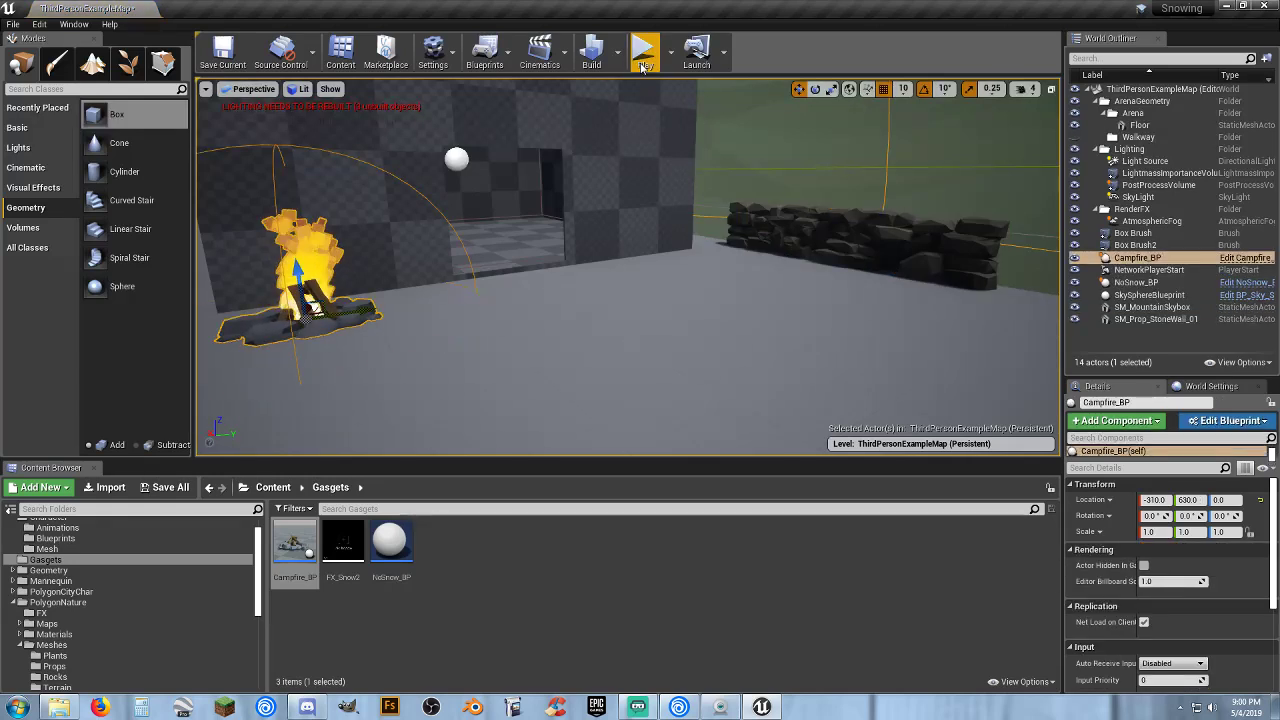
# Place SM_Prop_Bridge_Curved_01 from the PolygonNature props on the floor in front of the building, at about -1100, 670, 0.
pyautogui.click(54, 666)
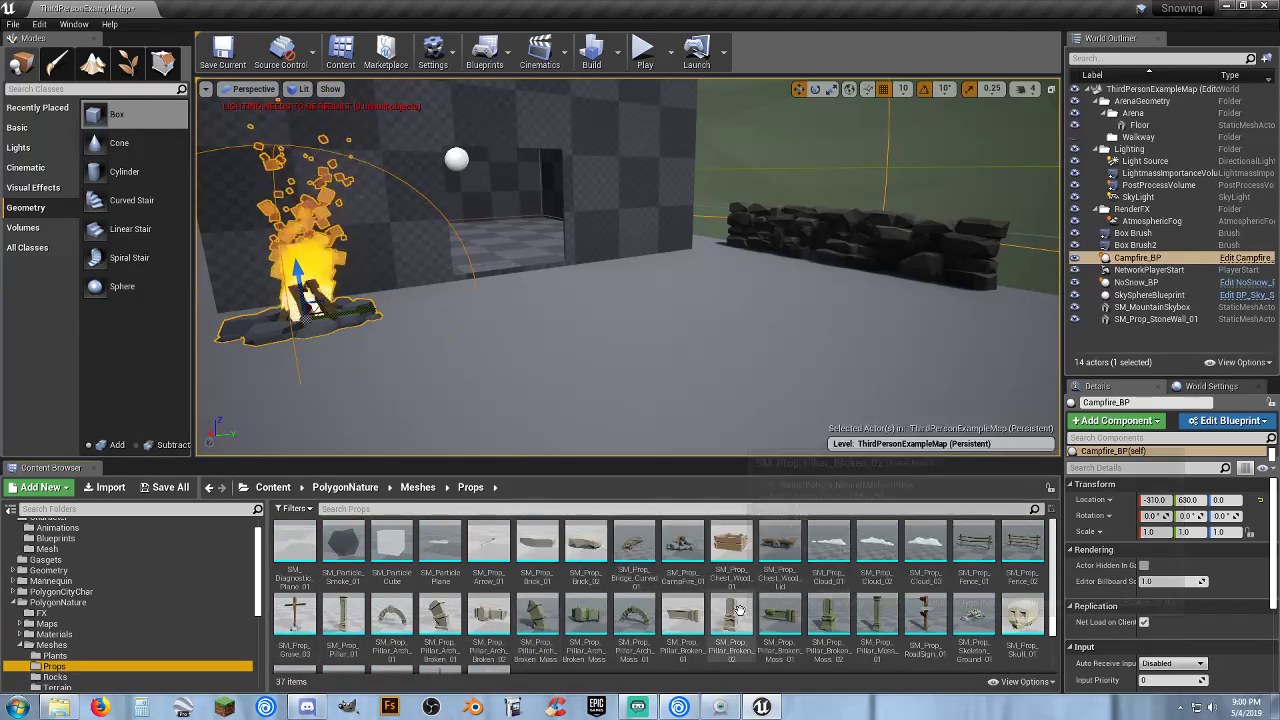
pyautogui.click(1022, 615)
pyautogui.moveTo(884, 365); pyautogui.dragTo(975, 598)
pyautogui.click(825, 657)
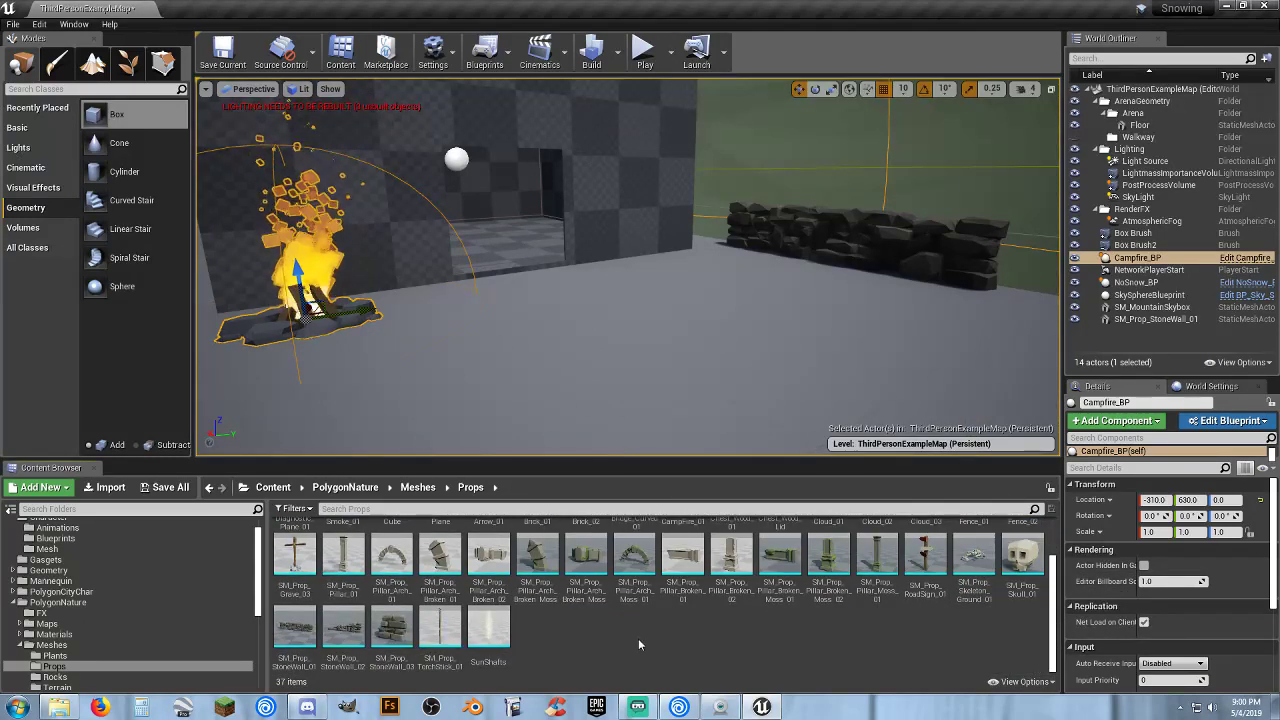
pyautogui.scroll(1, 639, 643)
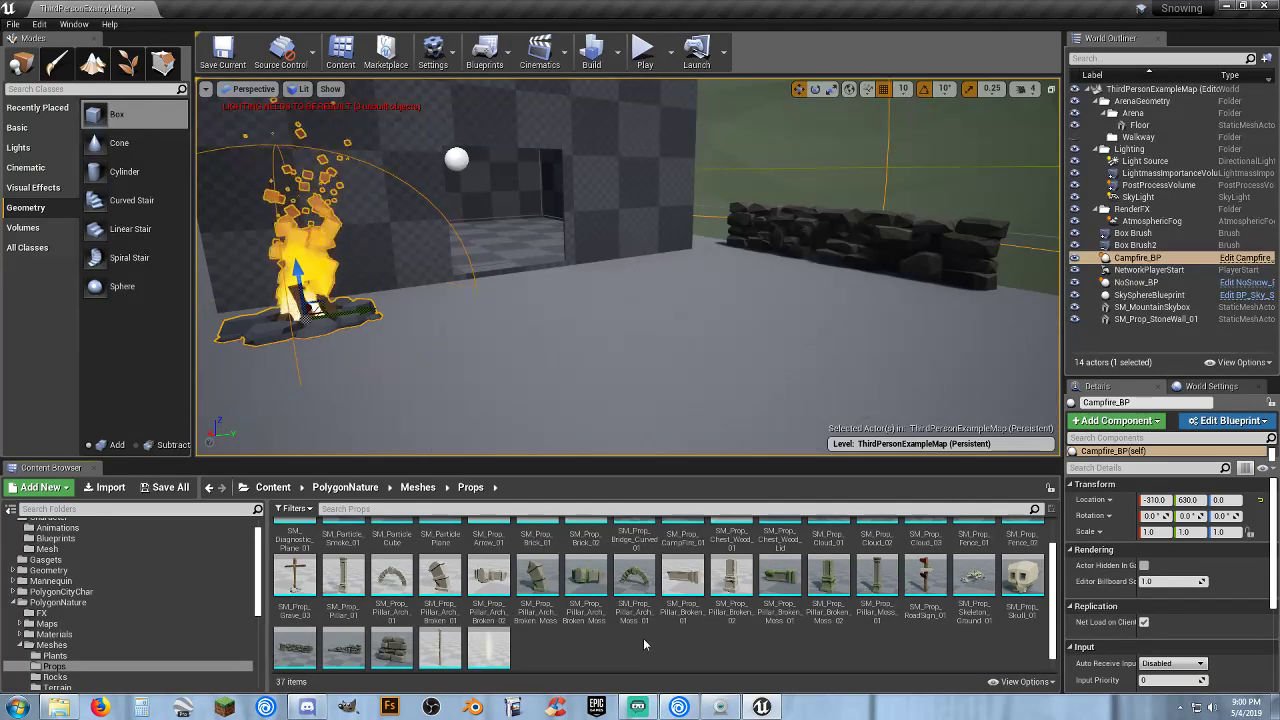
pyautogui.scroll(2, 643, 643)
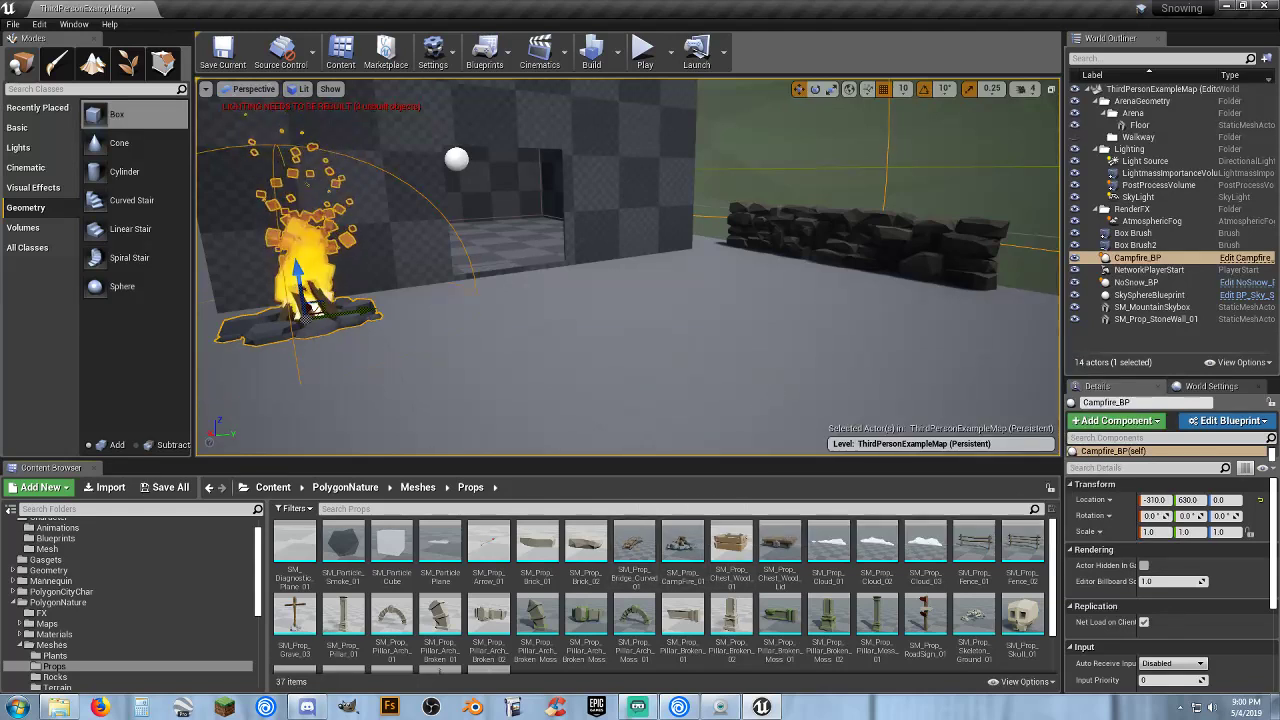
pyautogui.press('f')
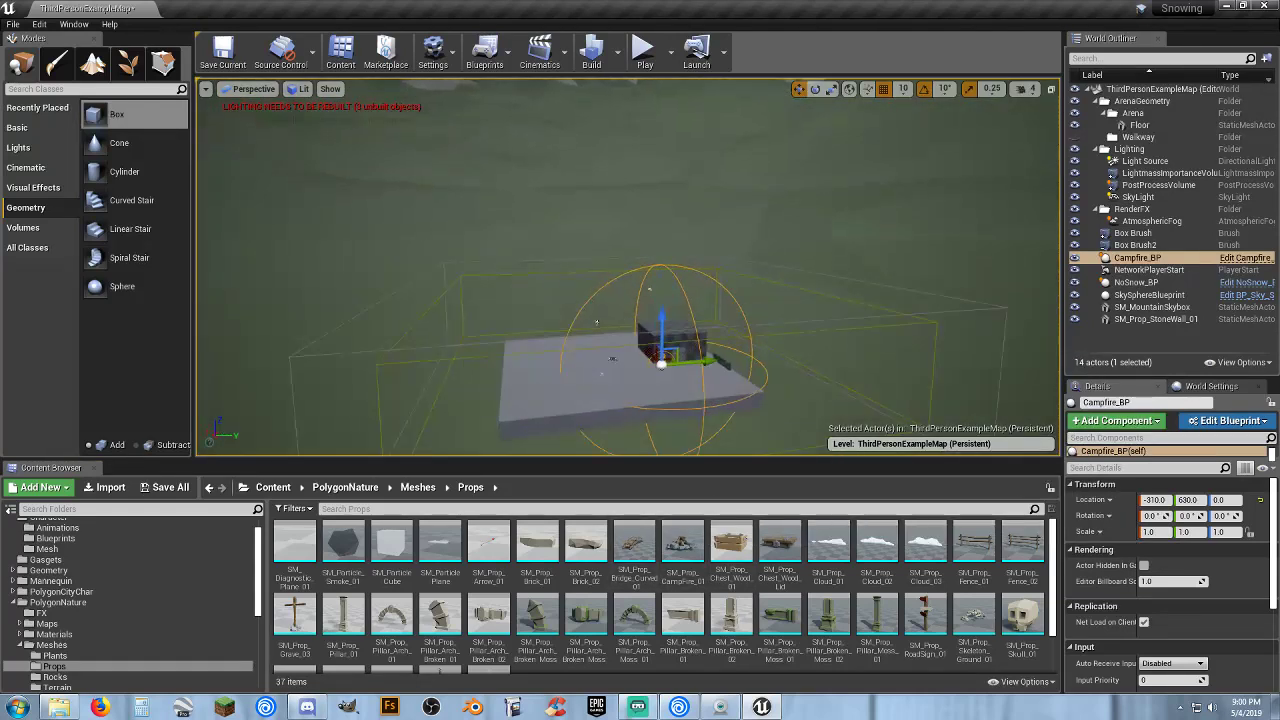
pyautogui.moveTo(627, 267); pyautogui.dragTo(800, 378, button='right')
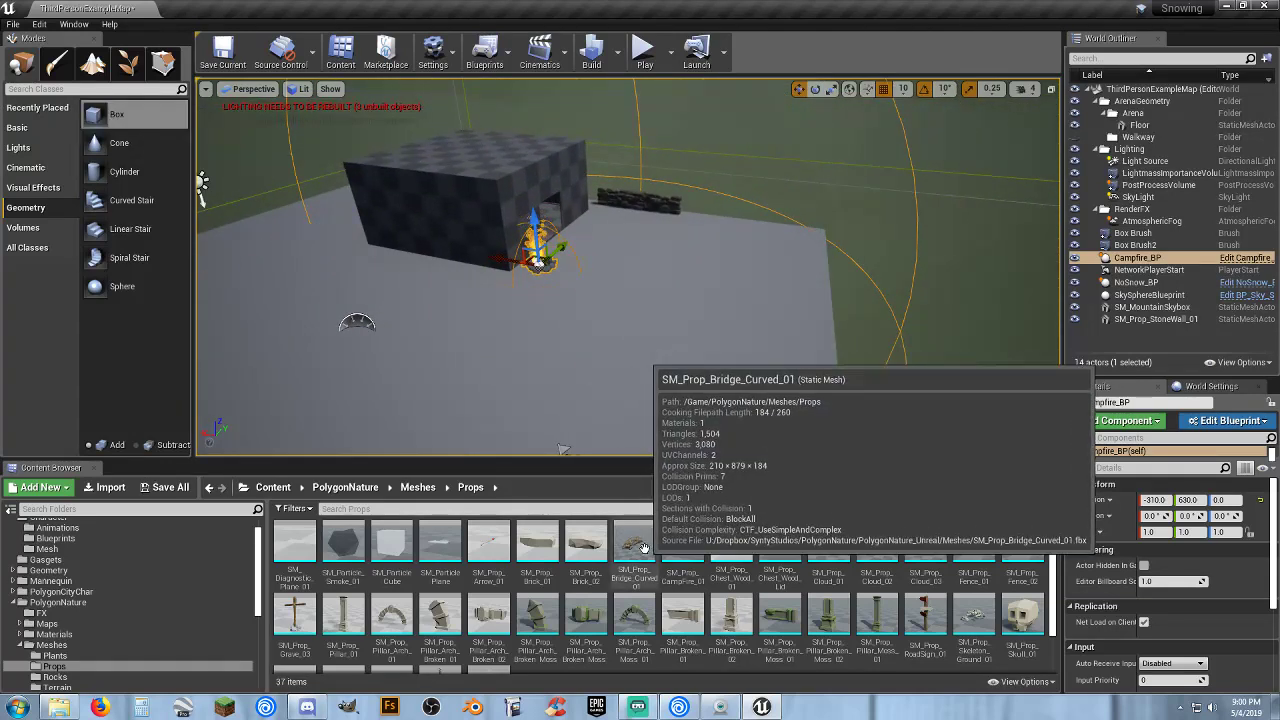
pyautogui.moveTo(643, 547); pyautogui.dragTo(712, 343)
# Rotate the curved bridge 90 degrees about Z and move it to about X -1880, Z -120 at the floor's edge.
pyautogui.click(815, 89)
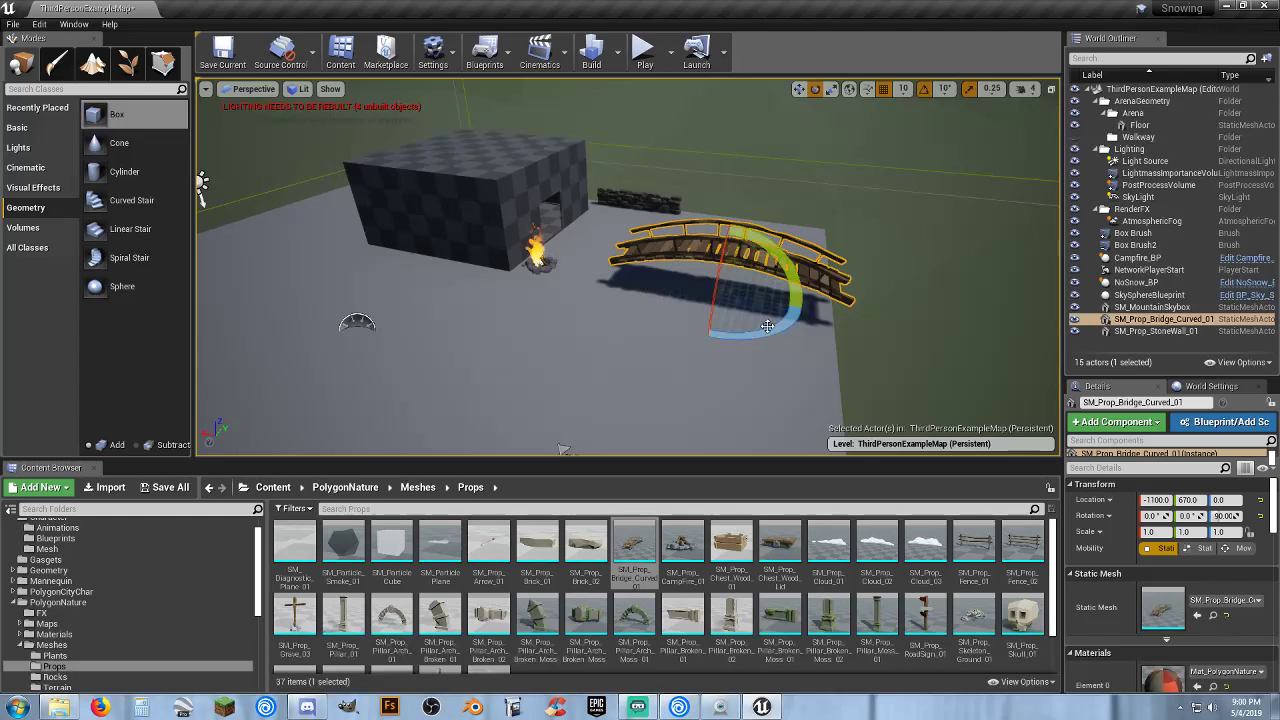
pyautogui.click(799, 89)
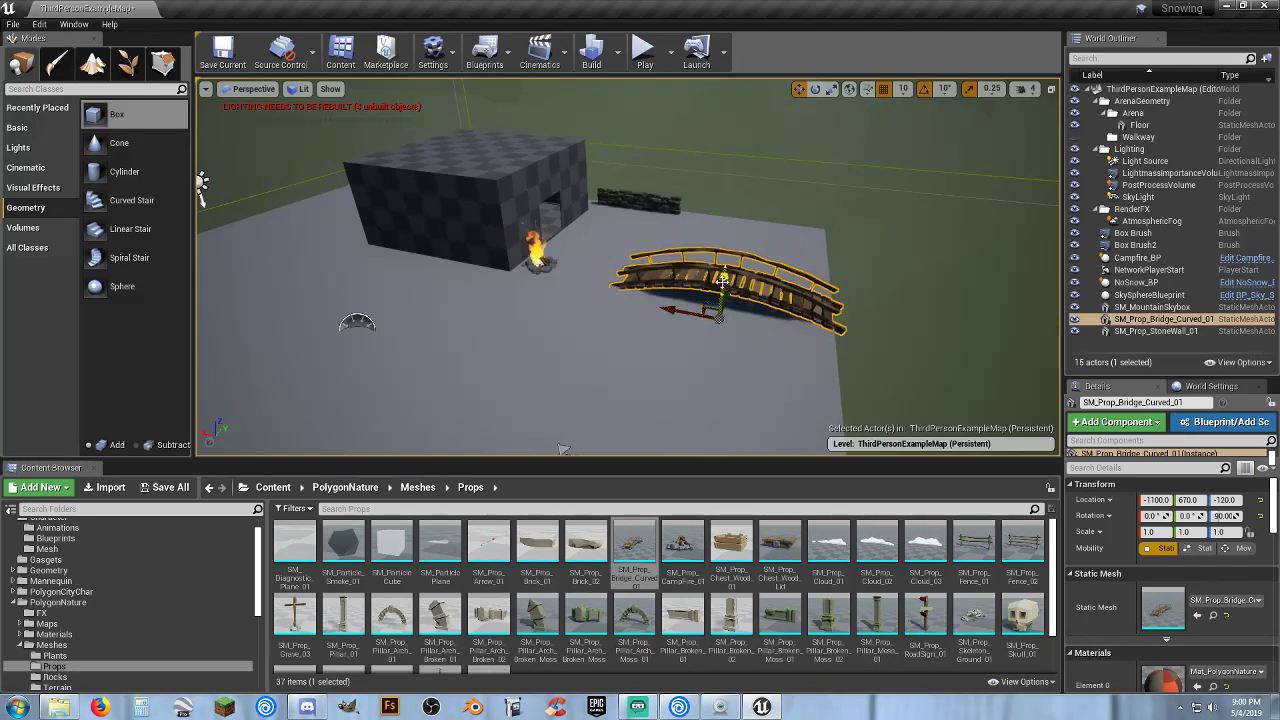
pyautogui.moveTo(679, 314); pyautogui.dragTo(878, 355)
# Play-test the bridge by running the character onto it and back toward the building in the falling snow.
pyautogui.press('s')
pyautogui.moveTo(877, 382); pyautogui.dragTo(870, 310, button='right')
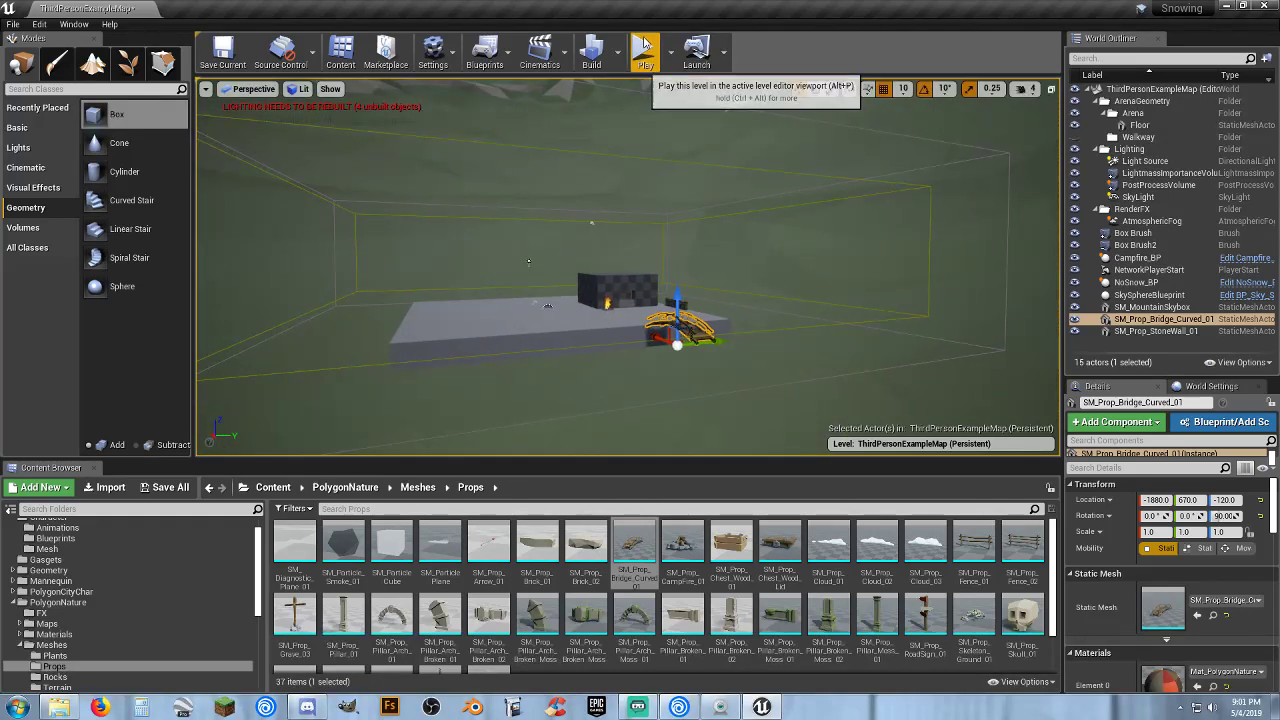
pyautogui.click(645, 50)
pyautogui.press('w')
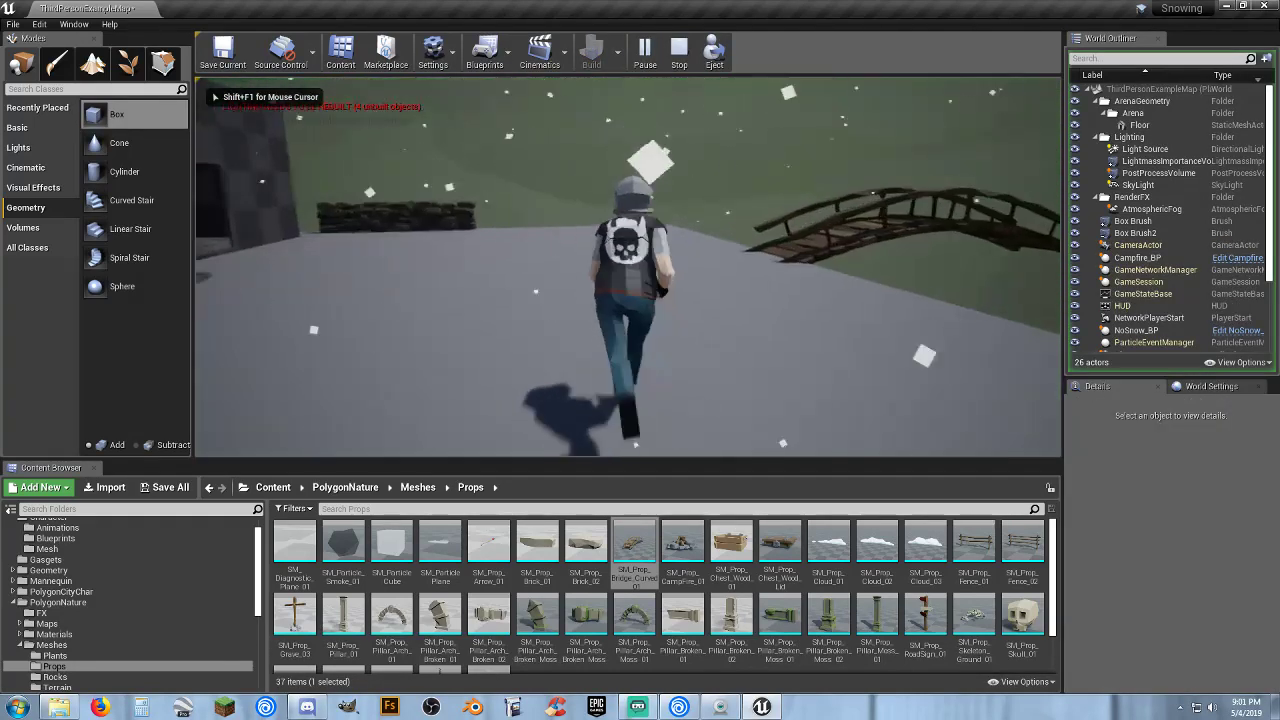
pyautogui.press('a')
pyautogui.press('w')
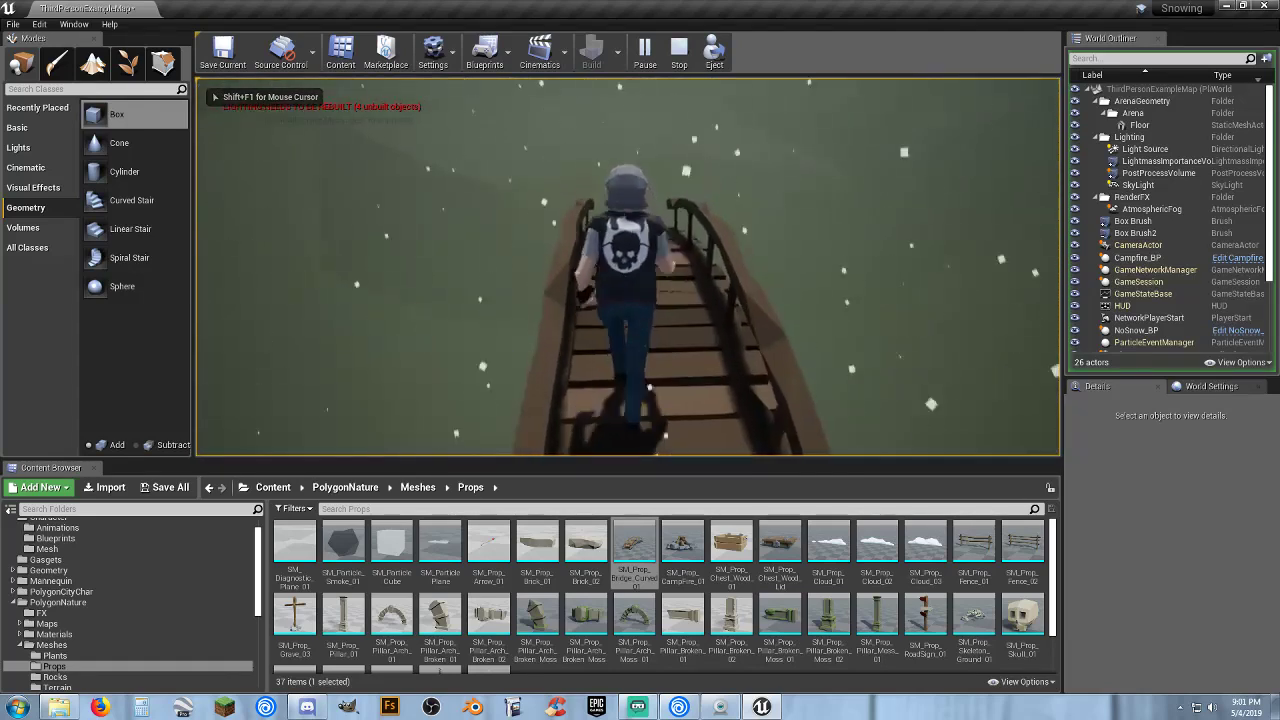
pyautogui.press('w')
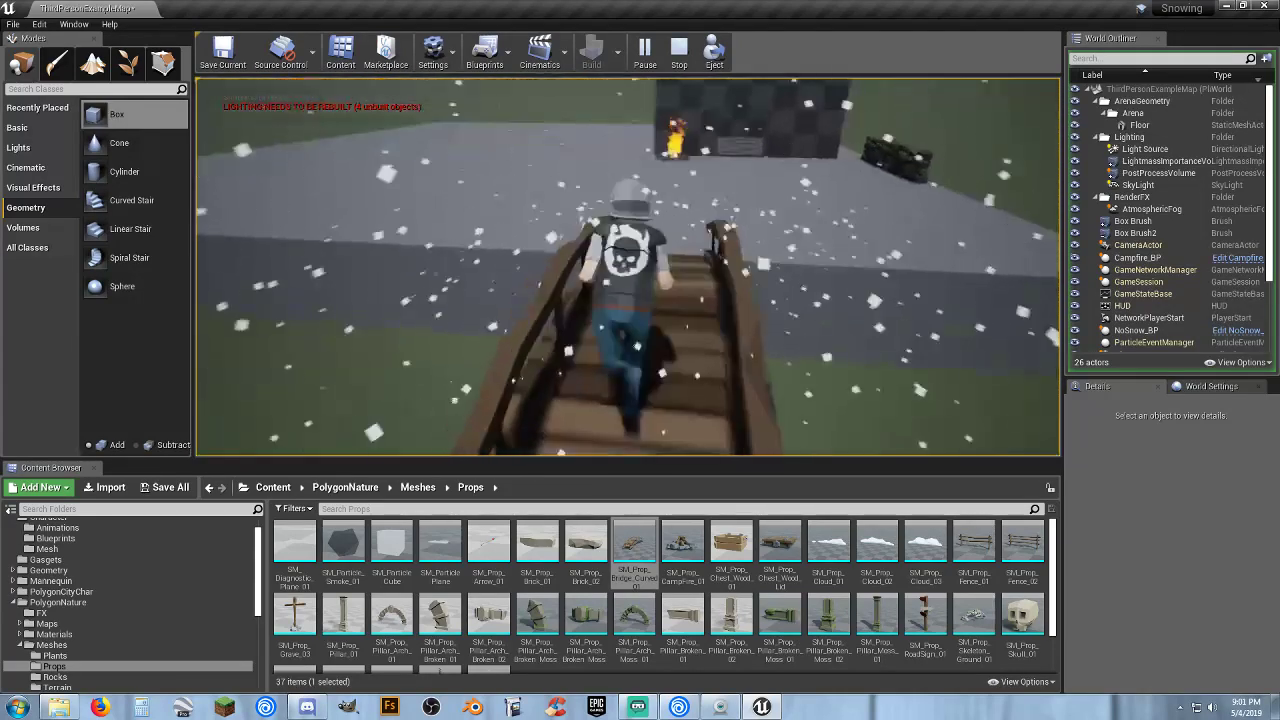
pyautogui.press('w')
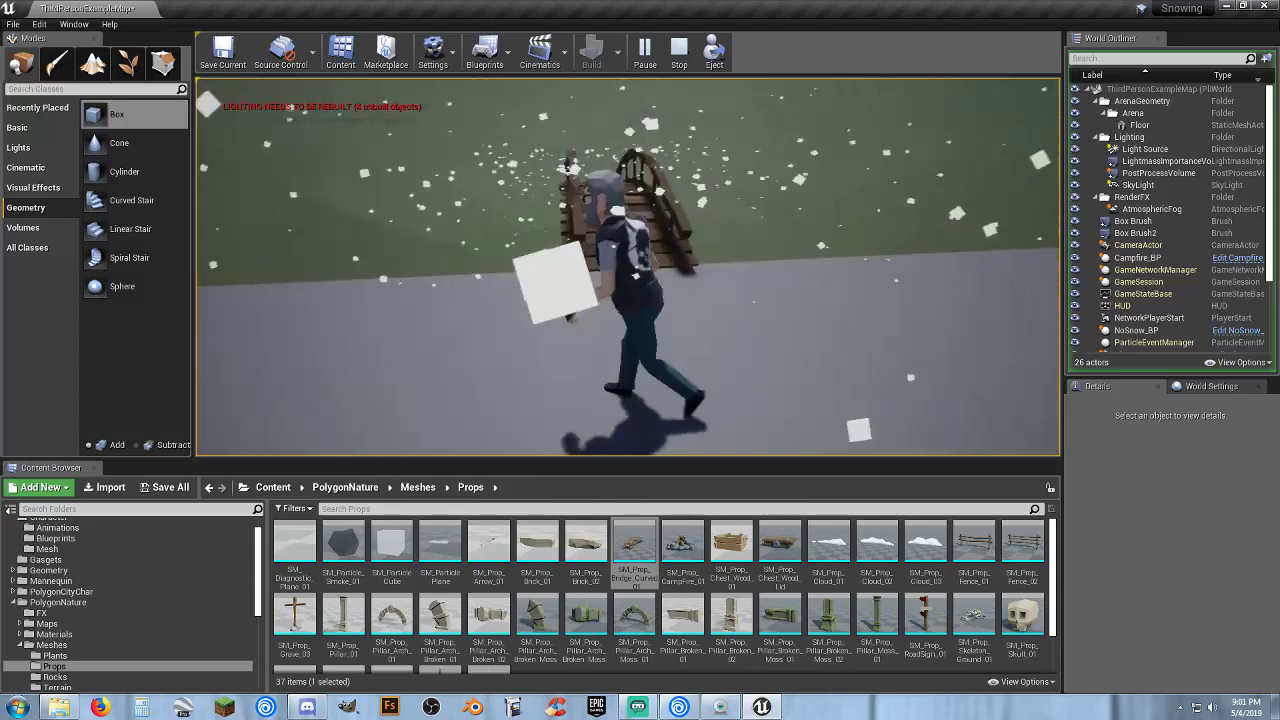
pyautogui.press('w')
pyautogui.press('w')
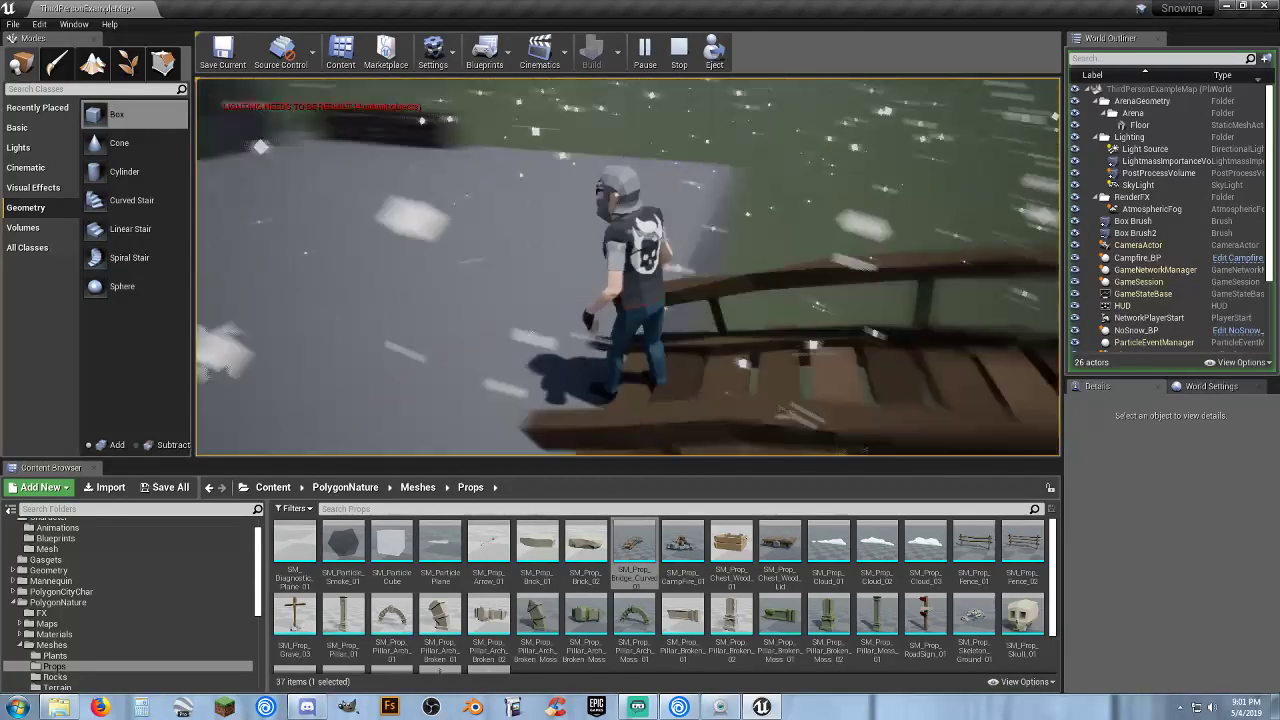
pyautogui.press('w')
pyautogui.press('w')
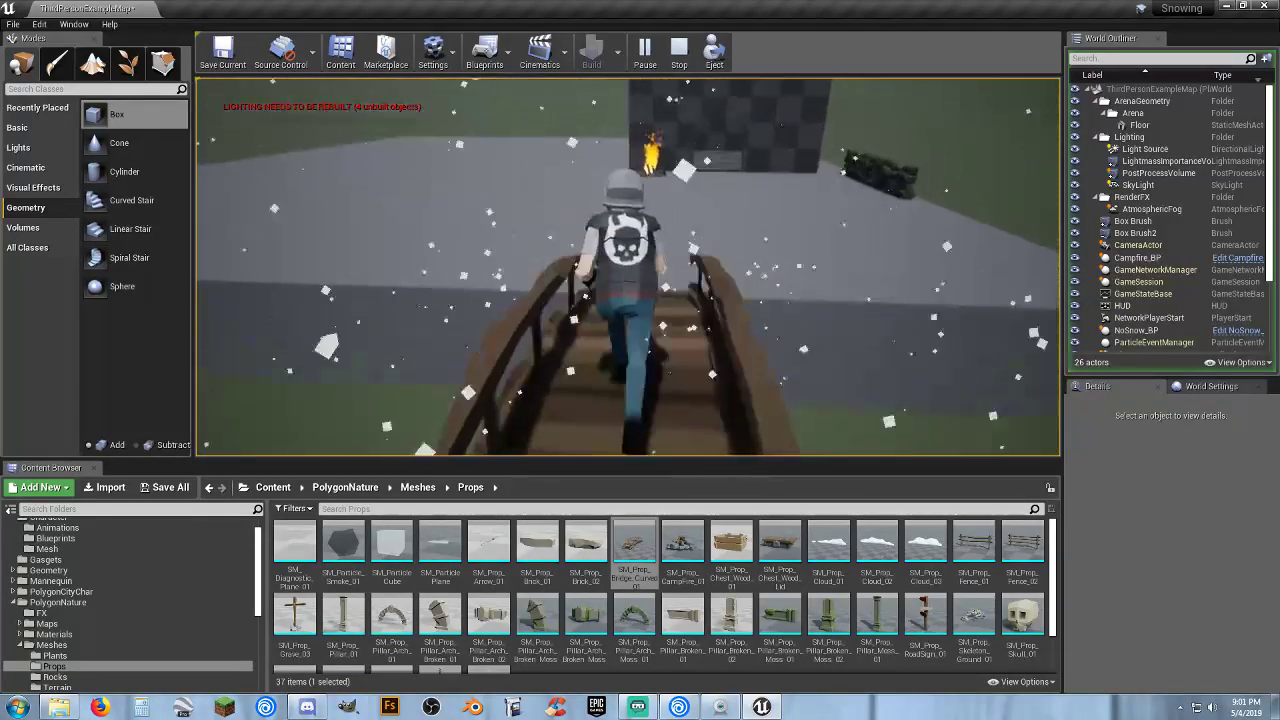
# Run the character into the box building and back out to the bridge to check where snow falls, and end the play session.
pyautogui.press('w')
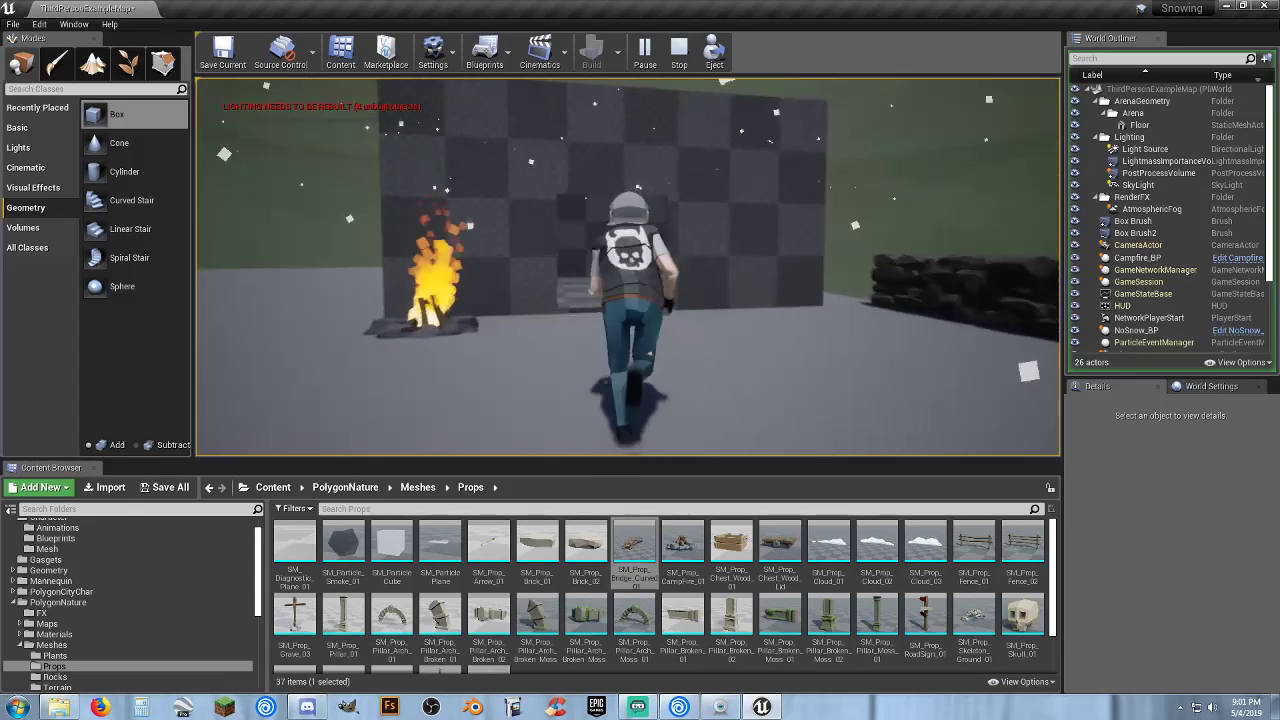
pyautogui.press('w')
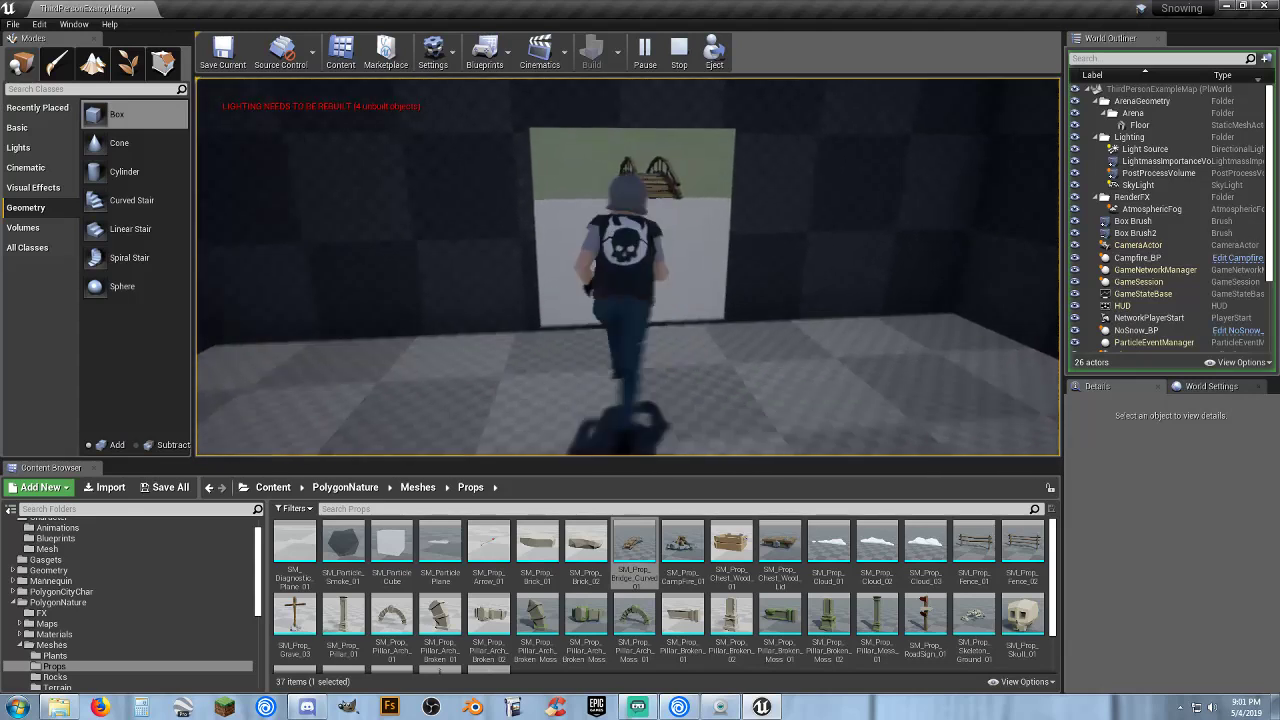
pyautogui.press('w')
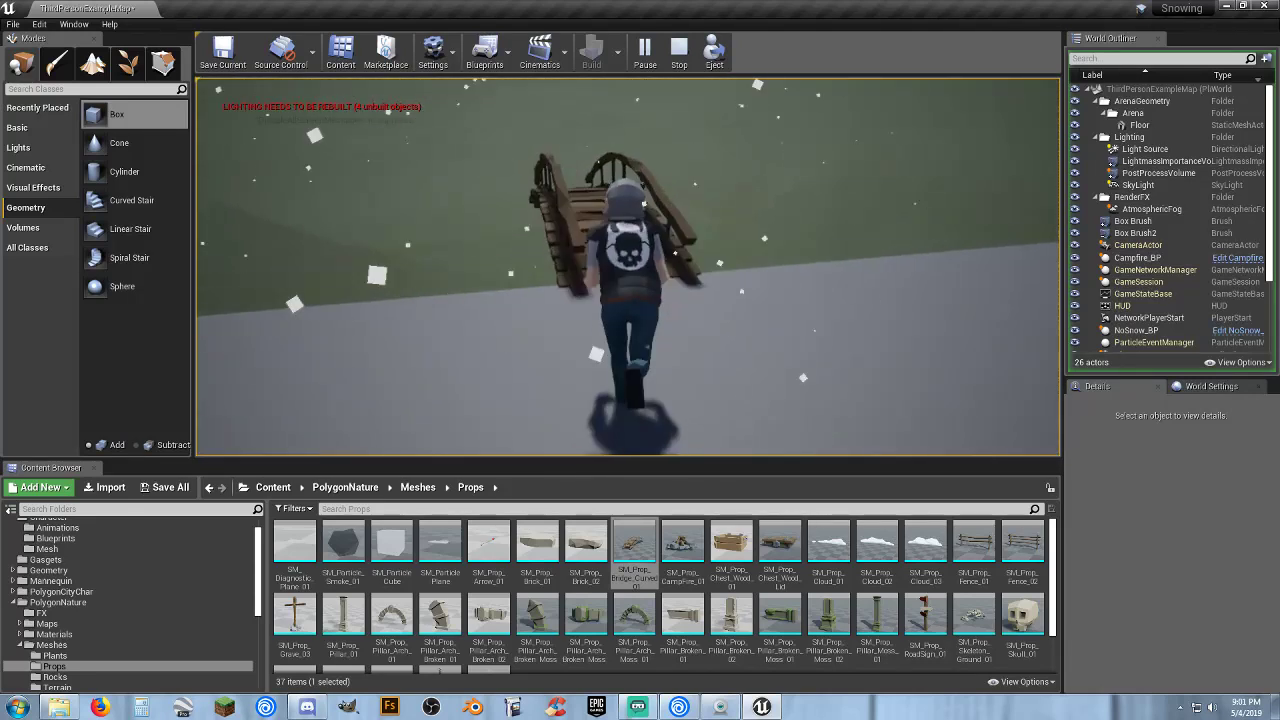
pyautogui.press('w')
pyautogui.press('s')
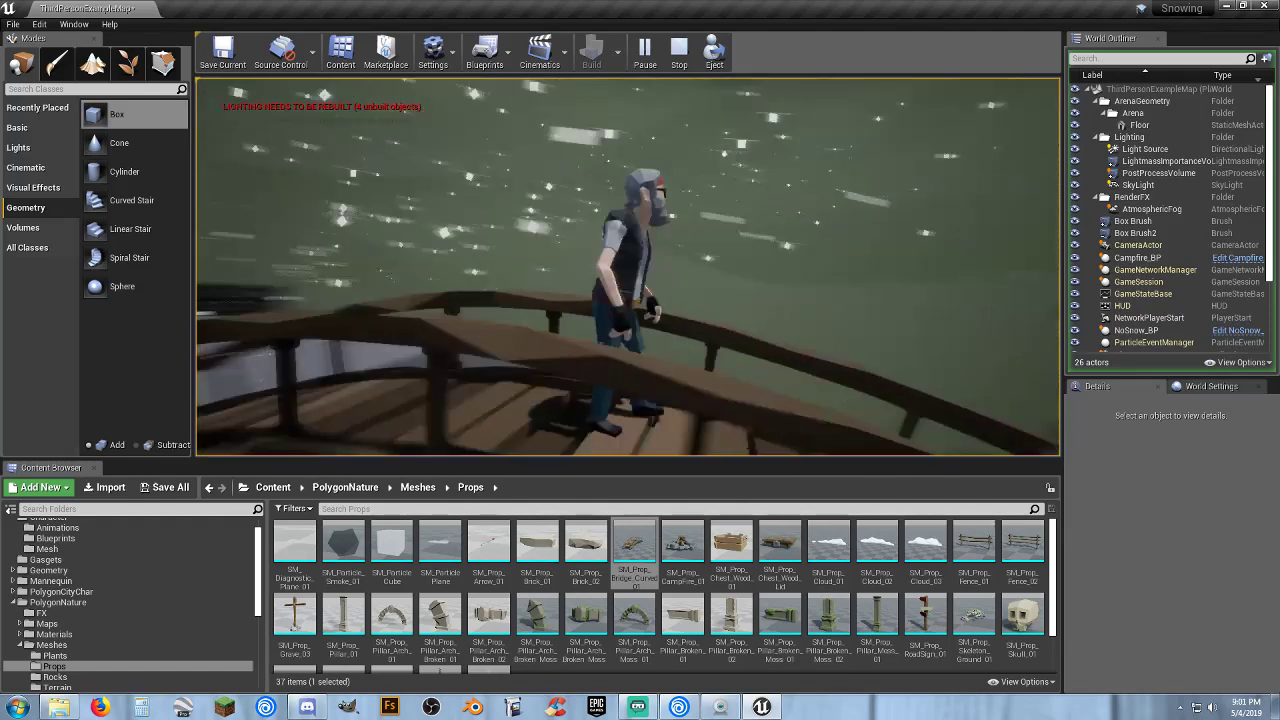
pyautogui.press('Escape')
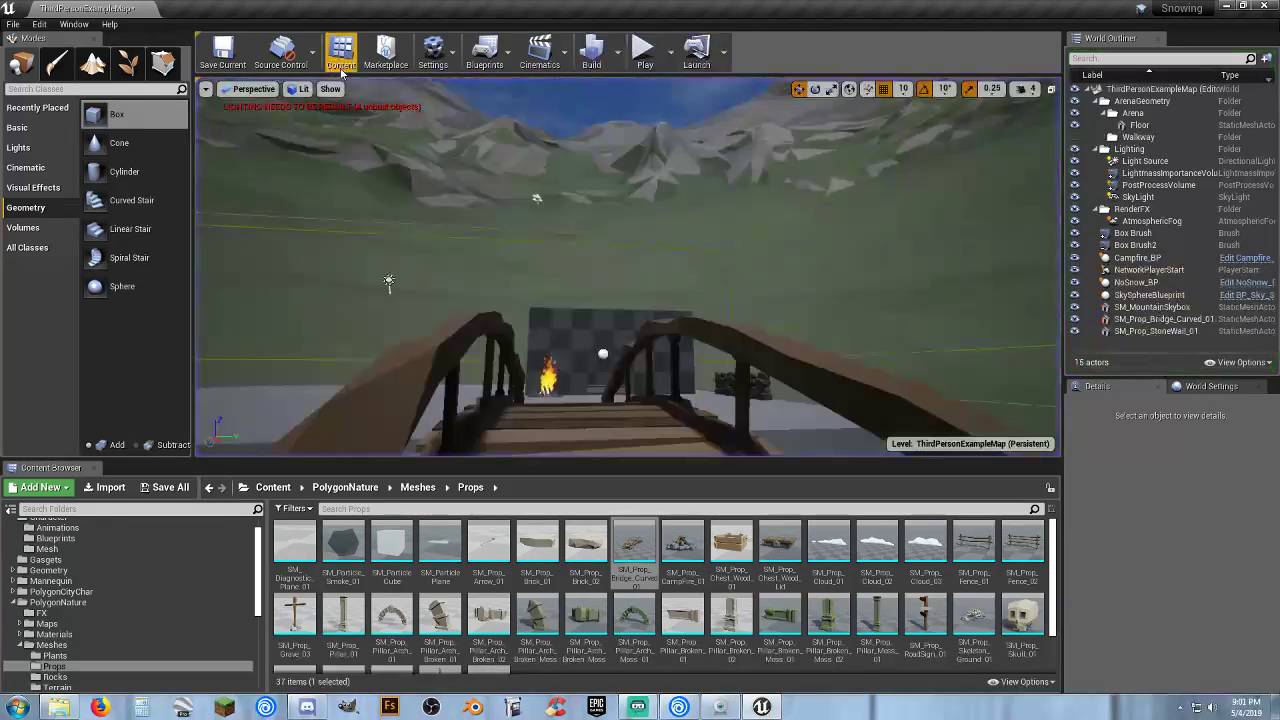
# Lower SM_MountainSkybox to about Z 23500.
pyautogui.click(666, 183)
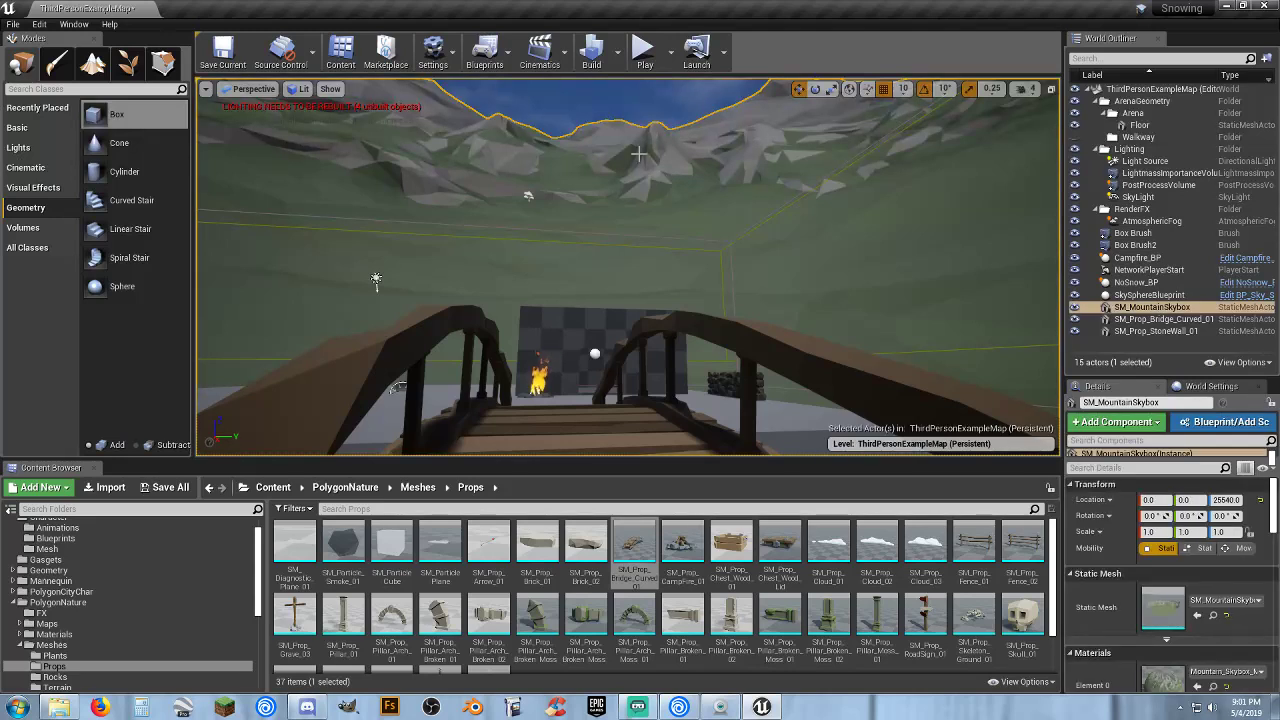
pyautogui.press('f')
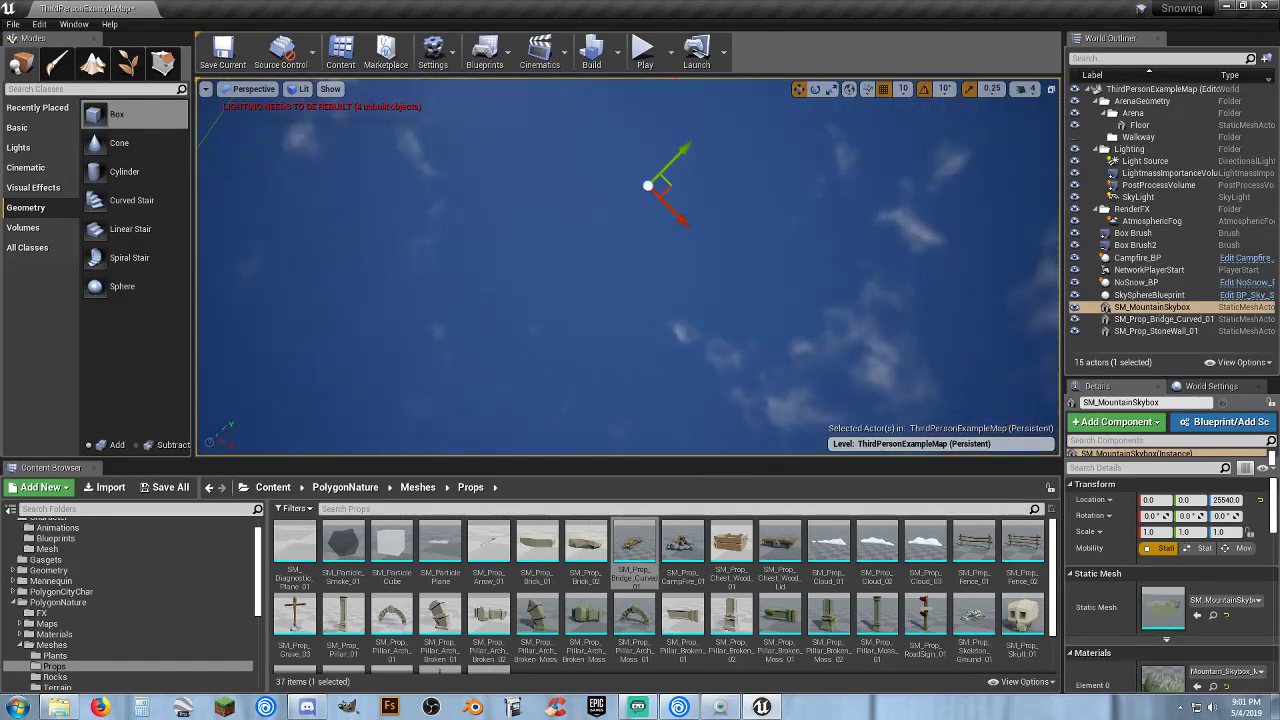
pyautogui.moveTo(628, 266); pyautogui.dragTo(750, 320, button='right')
pyautogui.press('s')
pyautogui.press('w')
pyautogui.press('s')
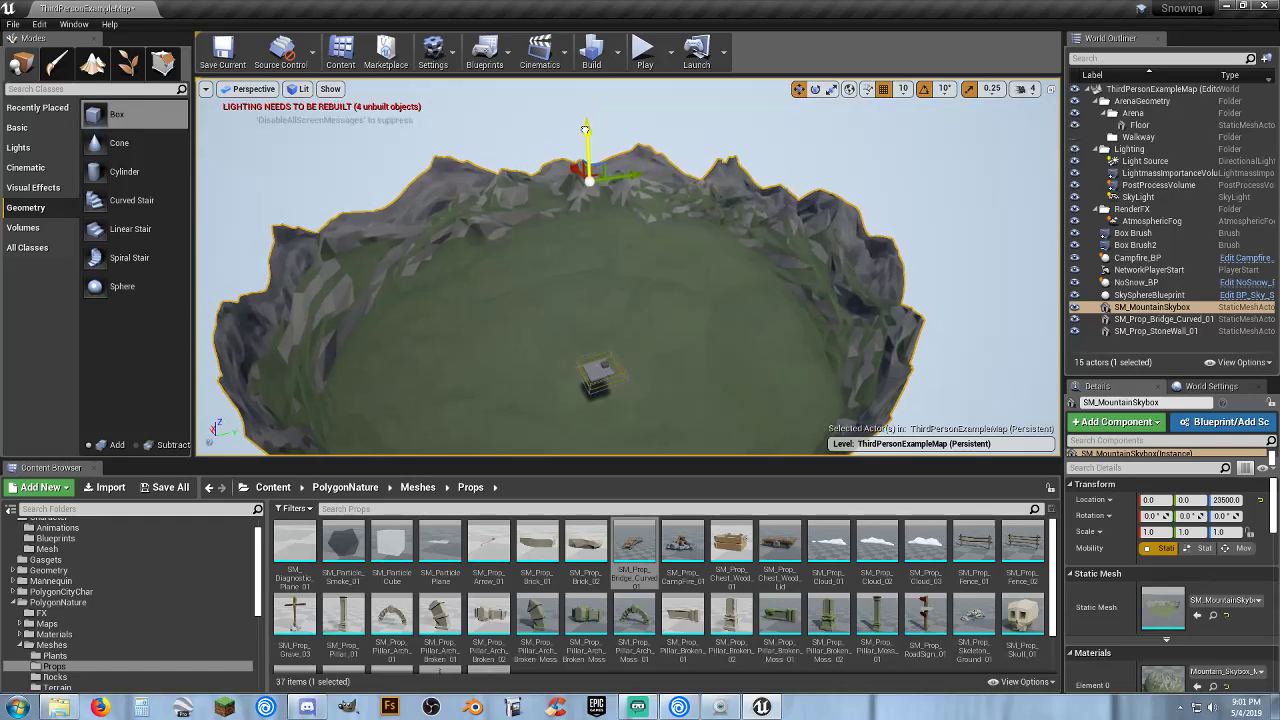
# Play-test the level around the stone wall with the lowered mountains in view, and end the session.
pyautogui.click(641, 52)
pyautogui.press('w')
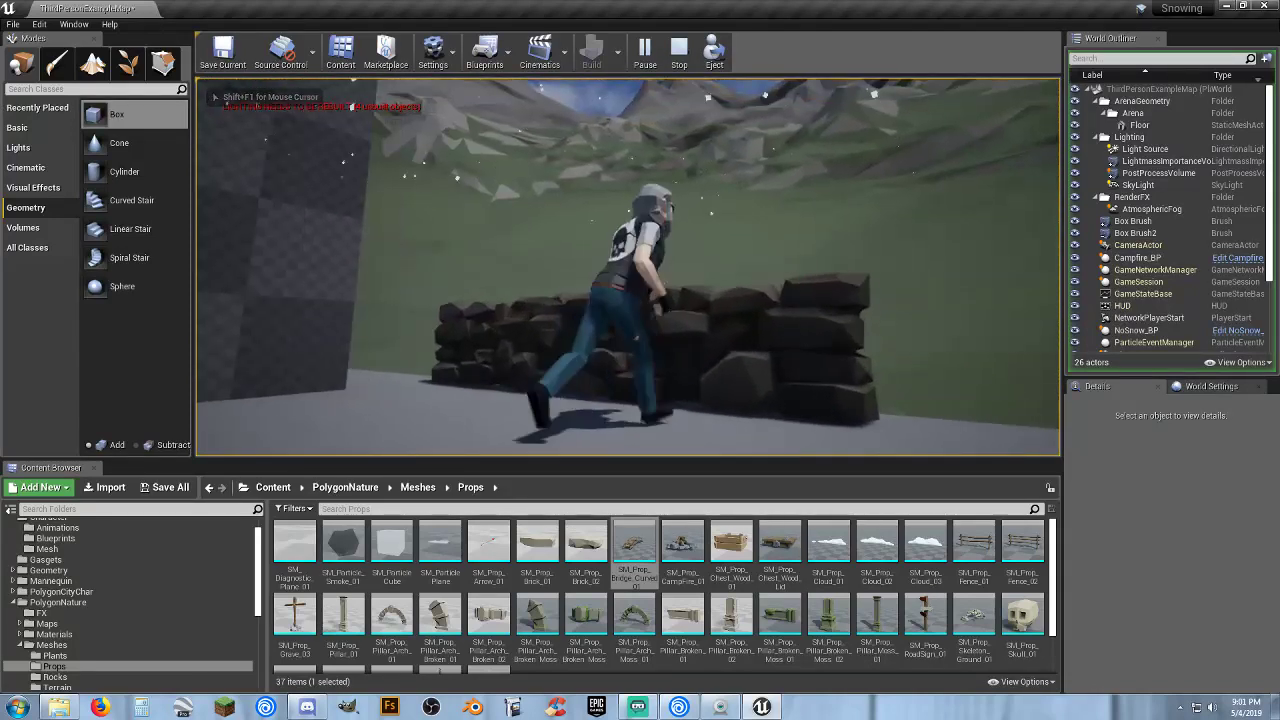
pyautogui.press('s')
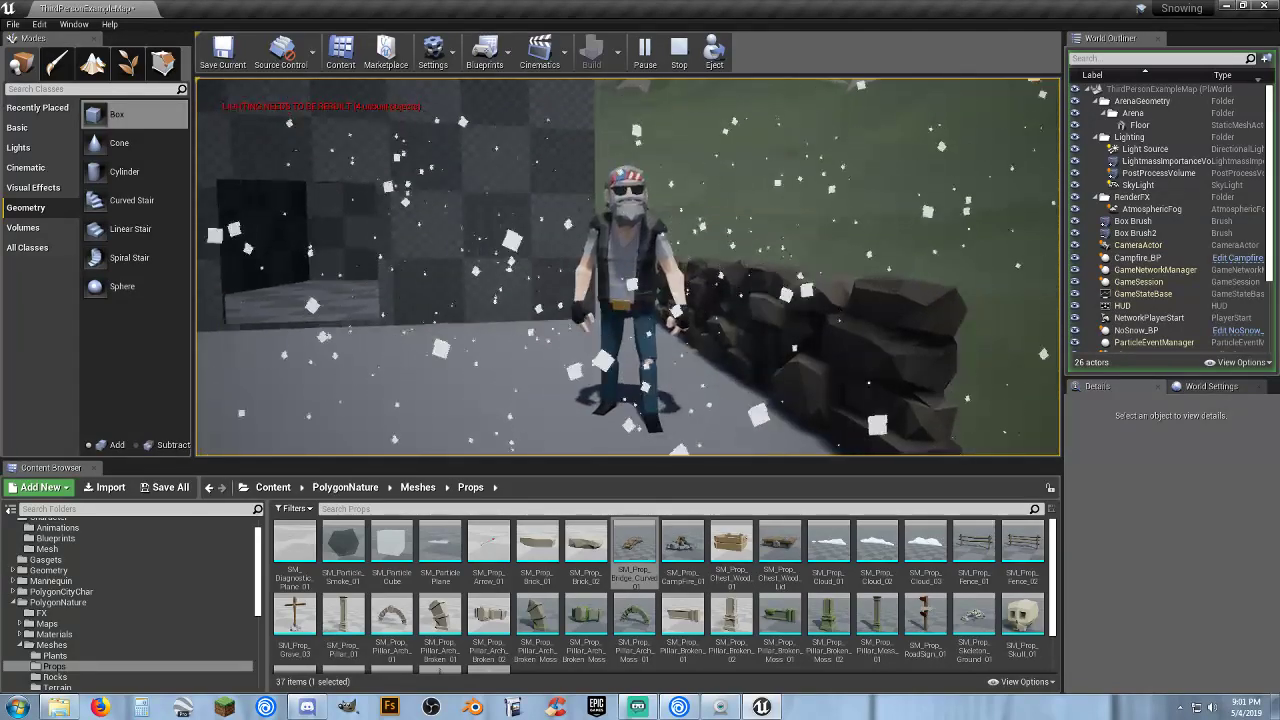
pyautogui.press('Escape')
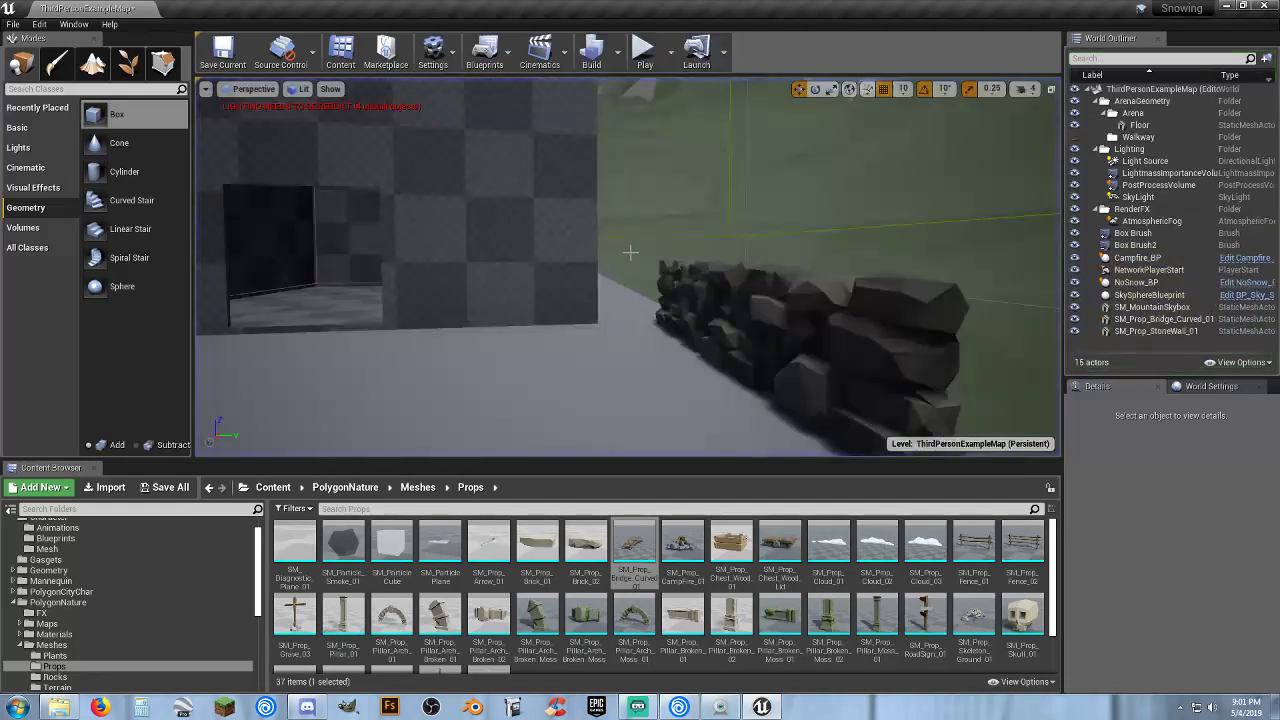
# Move SM_Prop_StoneWall_01 onto the floor's side edge beside the building, at about -1000, 1470, 0.
pyautogui.press('w')
pyautogui.moveTo(624, 261)
pyautogui.mouseDown(button='right')
pyautogui.moveTo(680, 330)
pyautogui.moveTo(630, 330)
pyautogui.moveTo(630, 350)
pyautogui.moveTo(624, 261)
pyautogui.mouseUp(button='right')
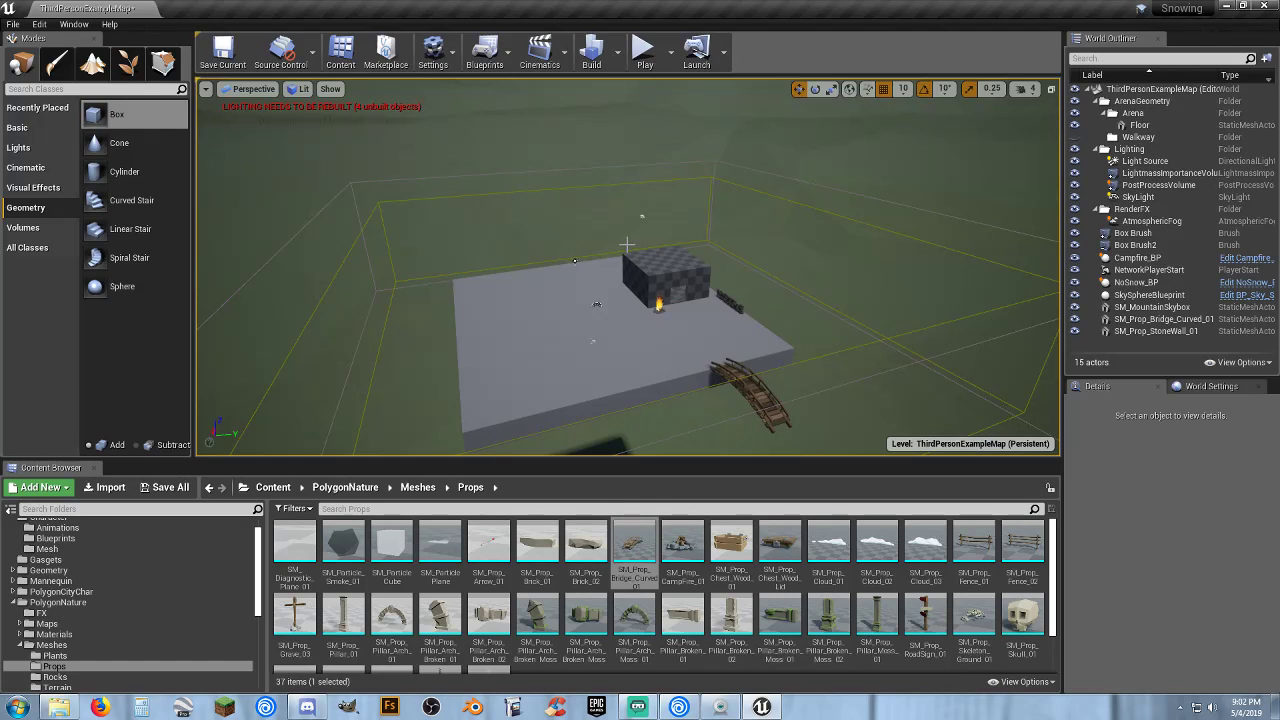
pyautogui.moveTo(715, 277); pyautogui.dragTo(800, 300, button='right')
pyautogui.press('s')
pyautogui.press('w')
pyautogui.press('s')
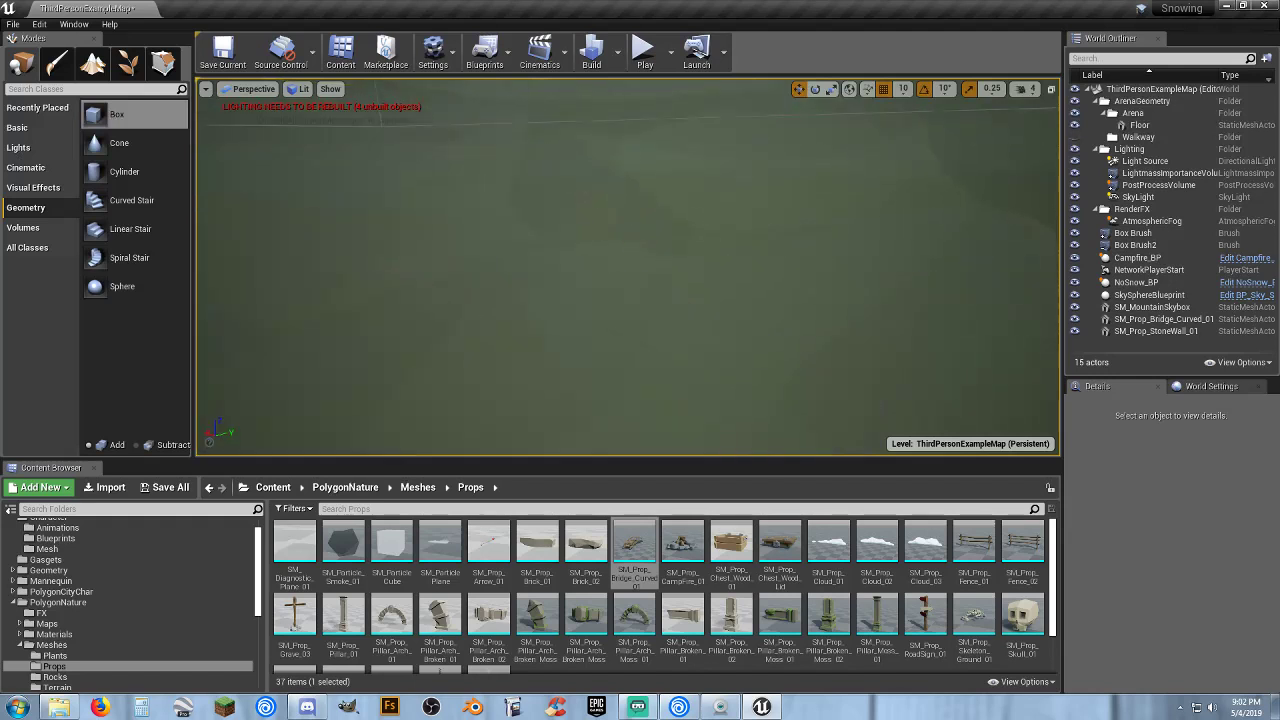
pyautogui.press('s')
pyautogui.moveTo(653, 259); pyautogui.dragTo(653, 259, button='right')
pyautogui.click(634, 270)
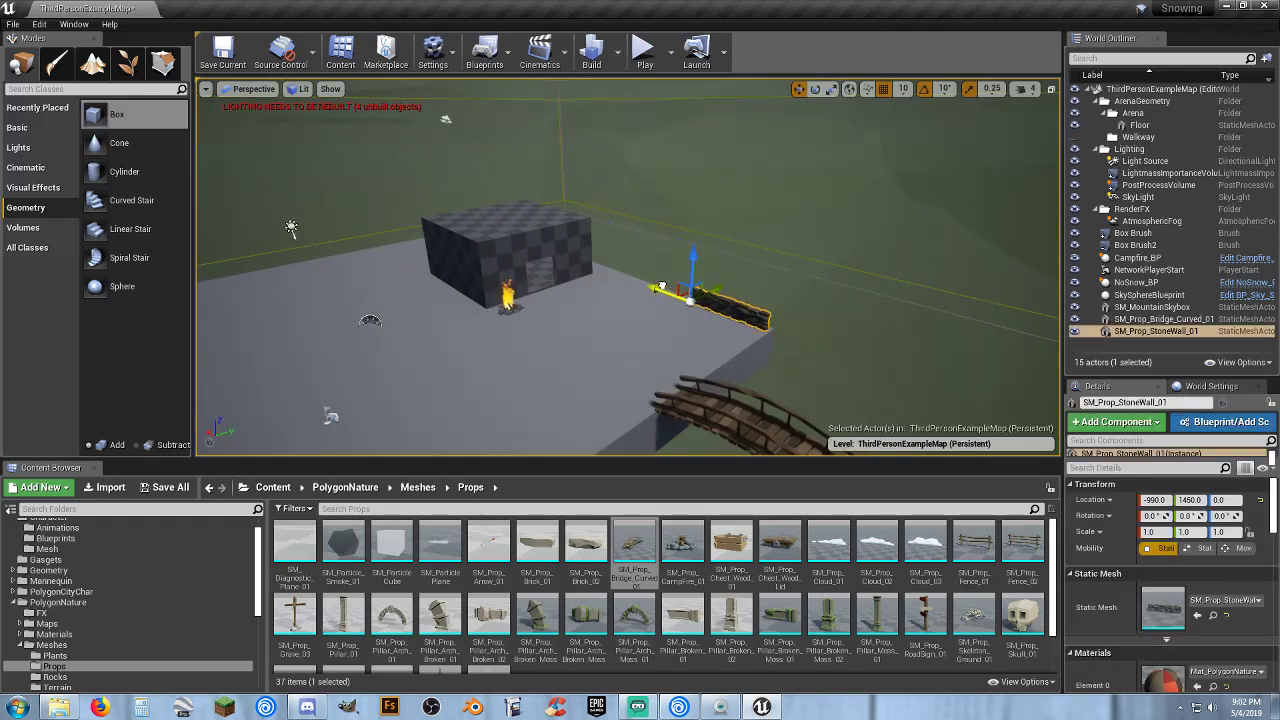
pyautogui.moveTo(712, 288); pyautogui.dragTo(772, 294, button='right')
pyautogui.press('d')
pyautogui.press('w')
pyautogui.press('s')
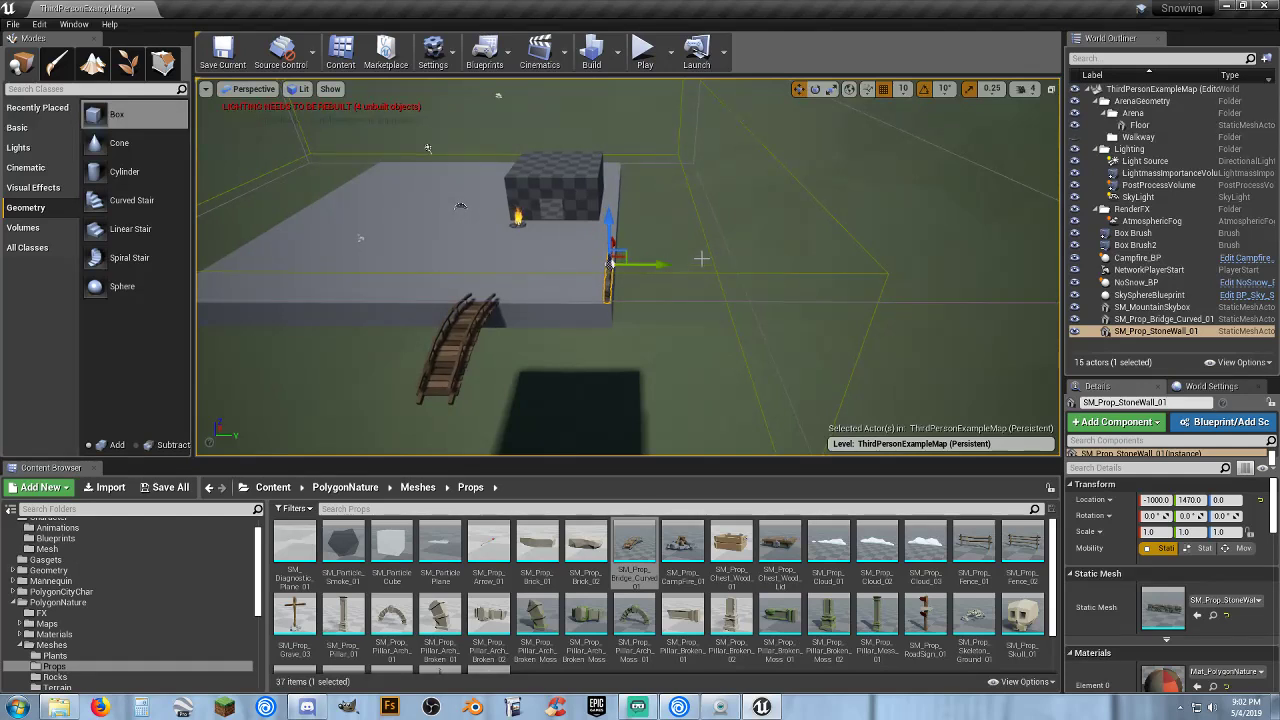
# Duplicate the stone wall twice along the floor's edge, placing the copies at about X -500 and X 10.
pyautogui.moveTo(701, 258); pyautogui.dragTo(550, 271, button='right')
pyautogui.press('w')
pyautogui.hotkey('ctrl', 'w')
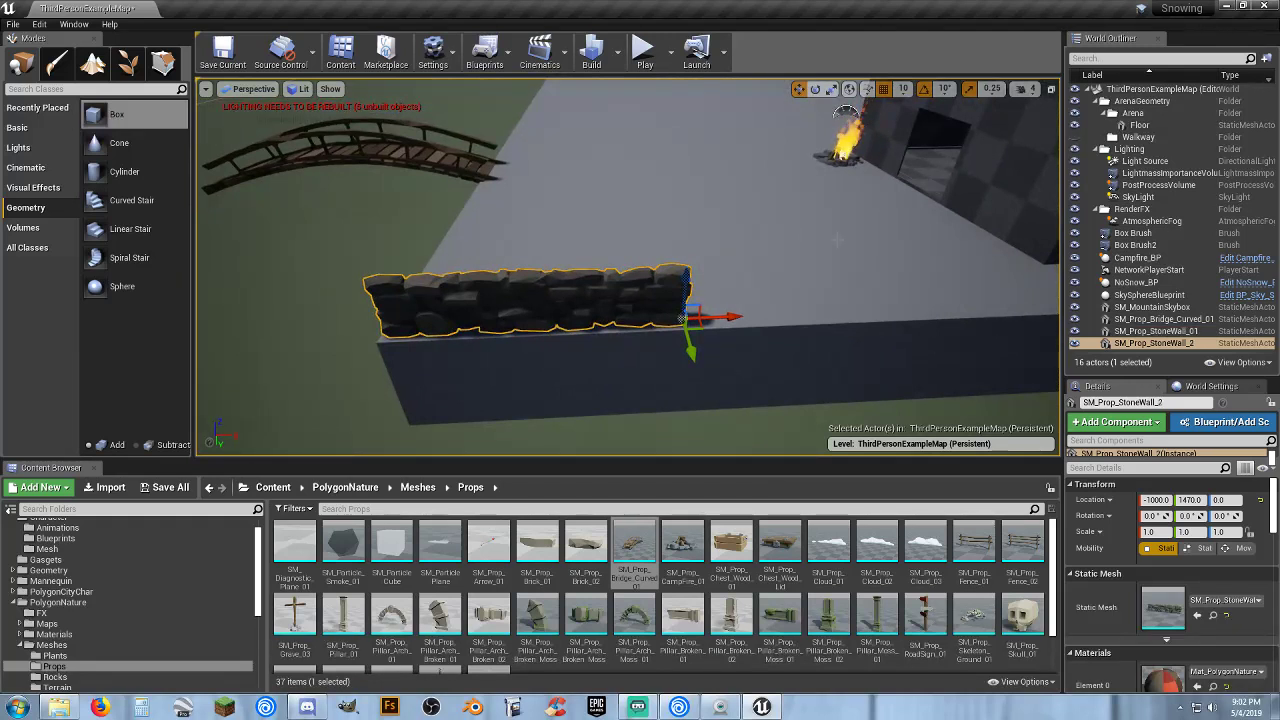
pyautogui.moveTo(727, 315); pyautogui.dragTo(995, 323)
pyautogui.moveTo(993, 323); pyautogui.dragTo(1140, 315, button='right')
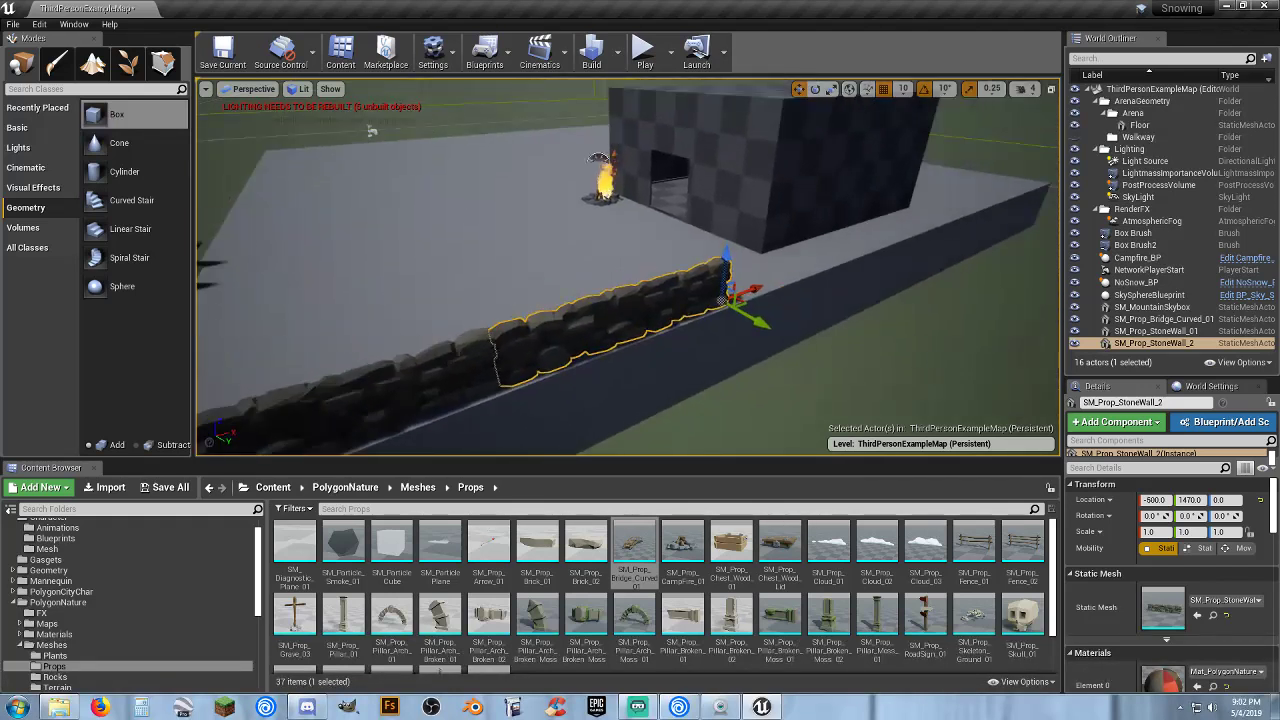
pyautogui.hotkey('ctrl', 'w')
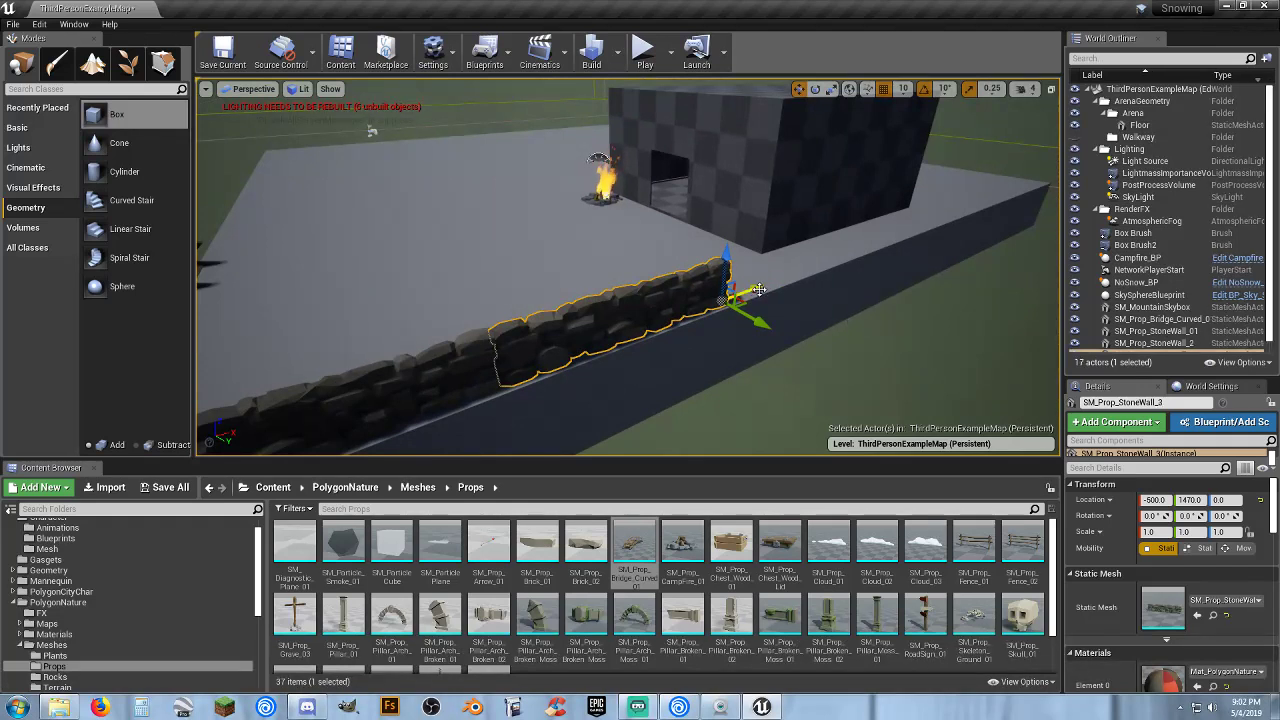
pyautogui.moveTo(759, 289); pyautogui.dragTo(868, 281)
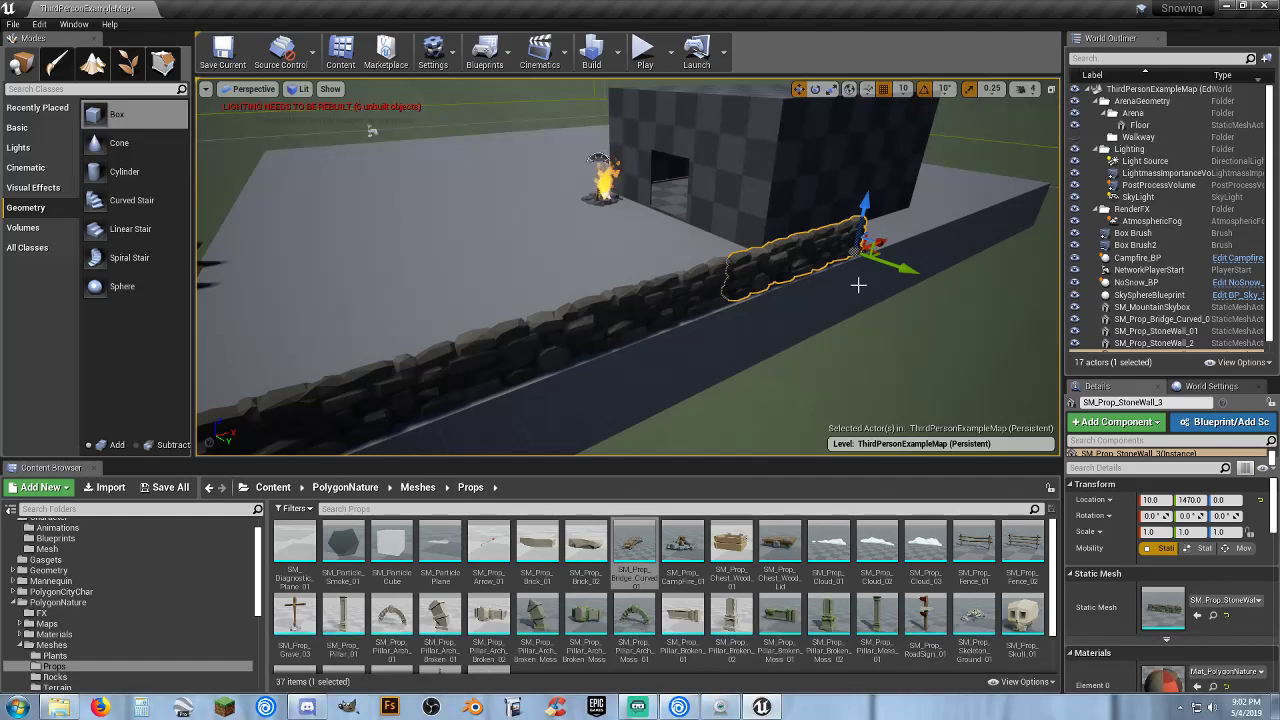
# Duplicate the three stone wall pieces together and move the copies along X to continue the row to the floor's far corner.
pyautogui.keyDown('ctrl'); pyautogui.click(515, 323); pyautogui.keyUp('ctrl')
pyautogui.keyDown('ctrl'); pyautogui.click(440, 357); pyautogui.keyUp('ctrl')
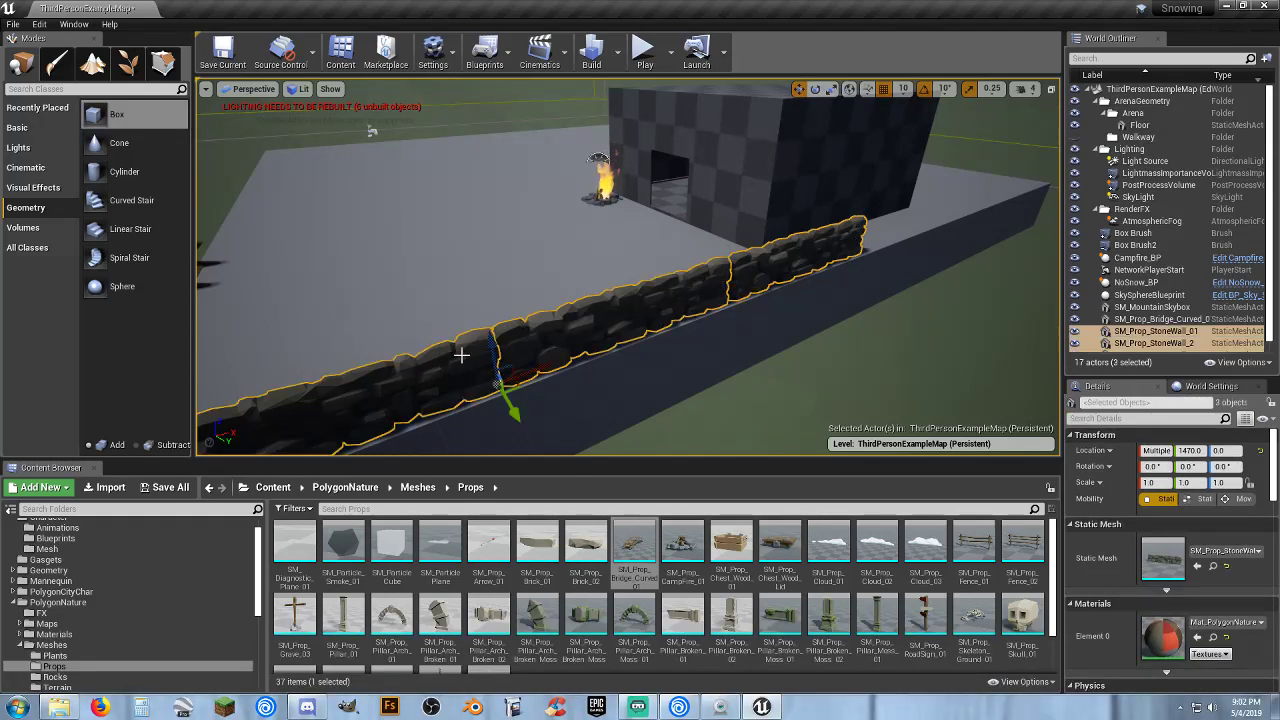
pyautogui.hotkey('ctrl', 'w')
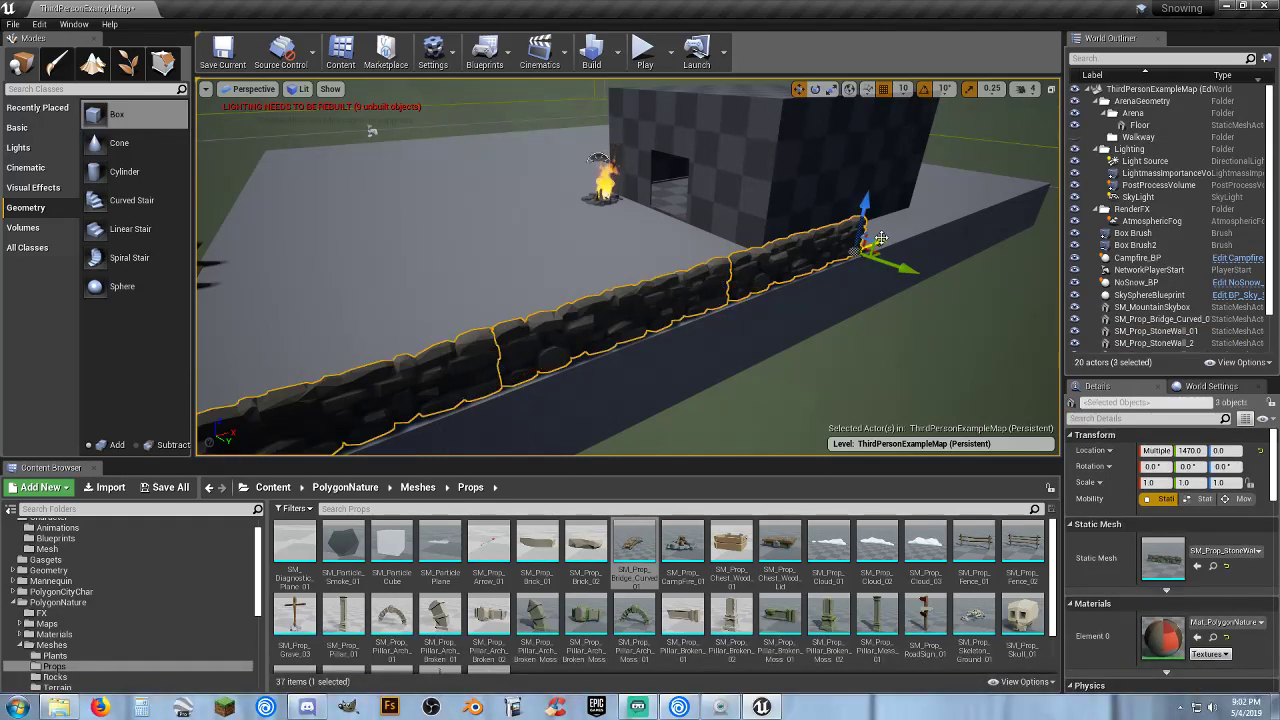
pyautogui.moveTo(880, 238); pyautogui.dragTo(1000, 190)
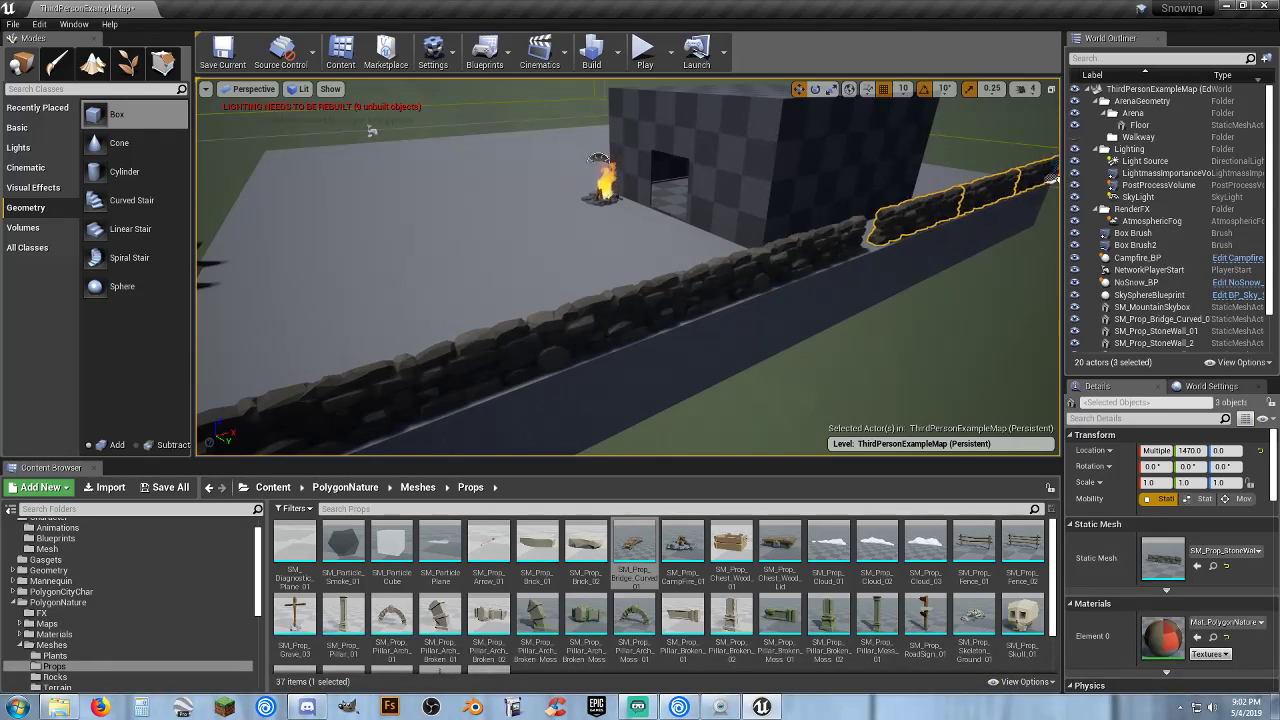
pyautogui.press('s')
pyautogui.moveTo(1026, 204); pyautogui.dragTo(973, 229, button='right')
pyautogui.press('w')
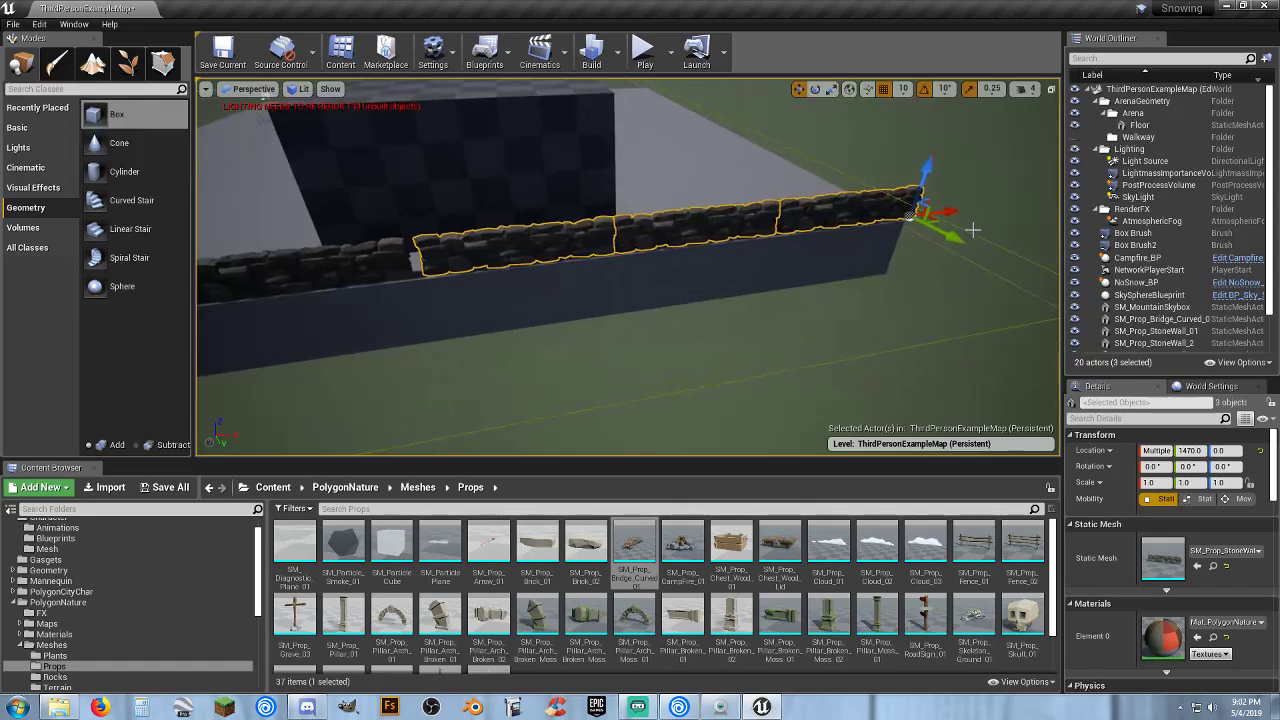
pyautogui.moveTo(957, 212); pyautogui.dragTo(950, 215)
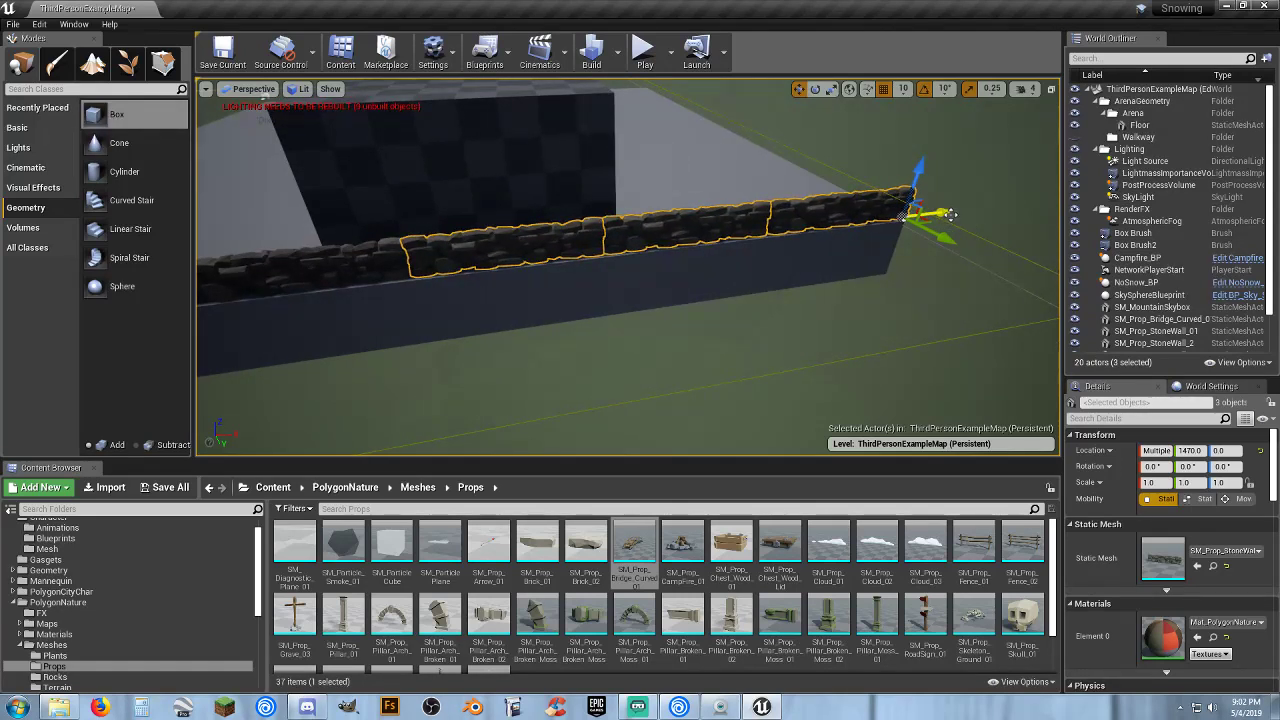
# Duplicate the complete row of six stone walls and move the copy to the floor's opposite edge at Y -1470.
pyautogui.press('s')
pyautogui.moveTo(866, 258); pyautogui.dragTo(815, 267, button='right')
pyautogui.press('w')
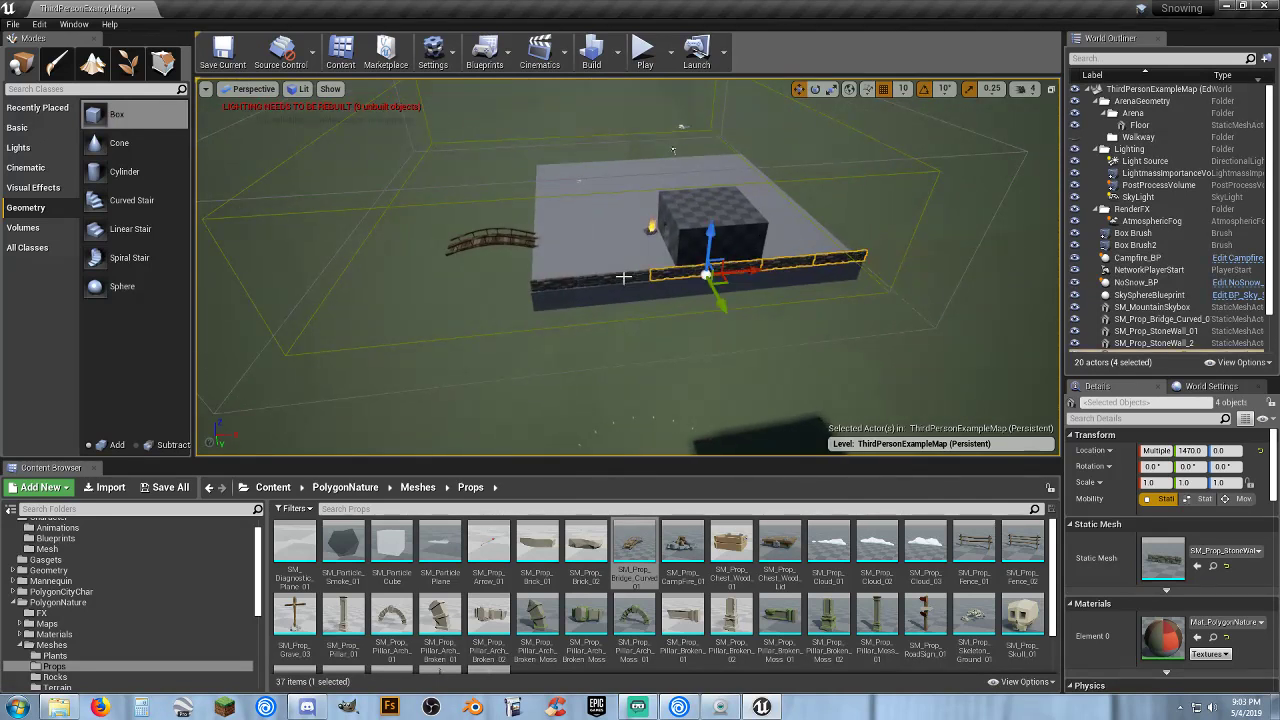
pyautogui.keyDown('ctrl'); pyautogui.click(593, 283); pyautogui.keyUp('ctrl')
pyautogui.keyDown('ctrl'); pyautogui.click(578, 289); pyautogui.keyUp('ctrl')
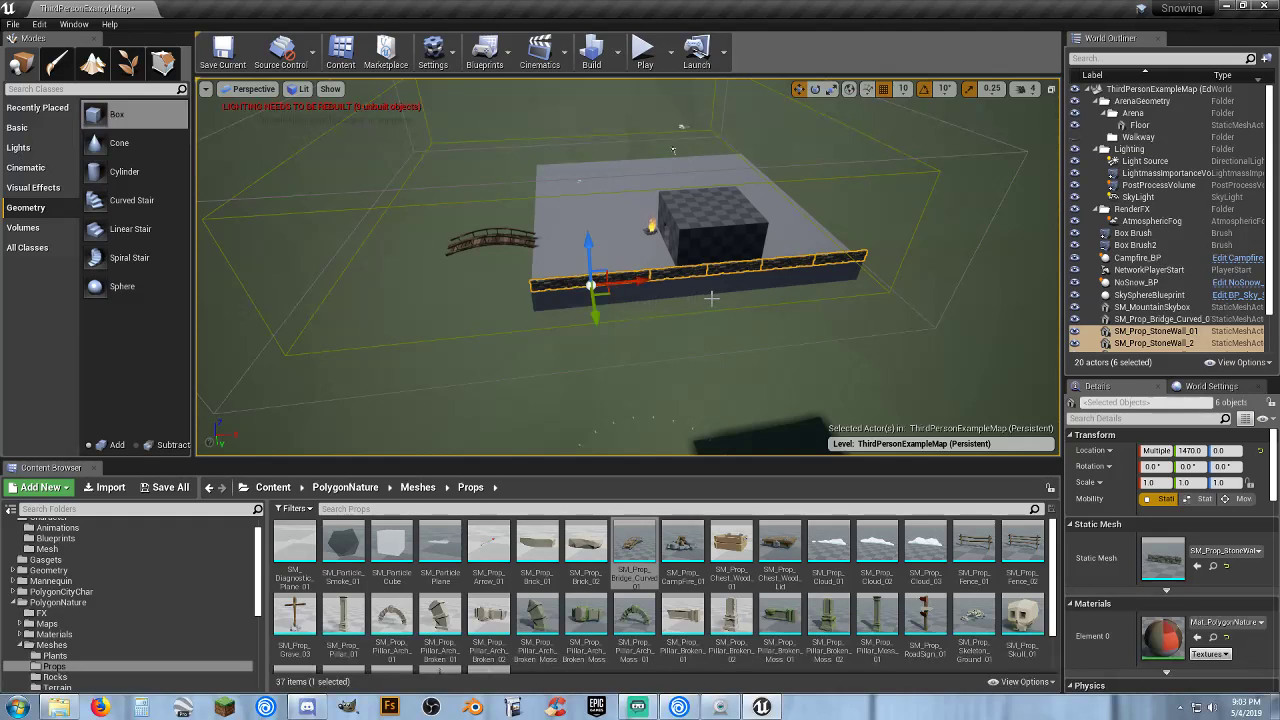
pyautogui.press('a')
pyautogui.moveTo(711, 298); pyautogui.dragTo(802, 357, button='right')
pyautogui.press('w')
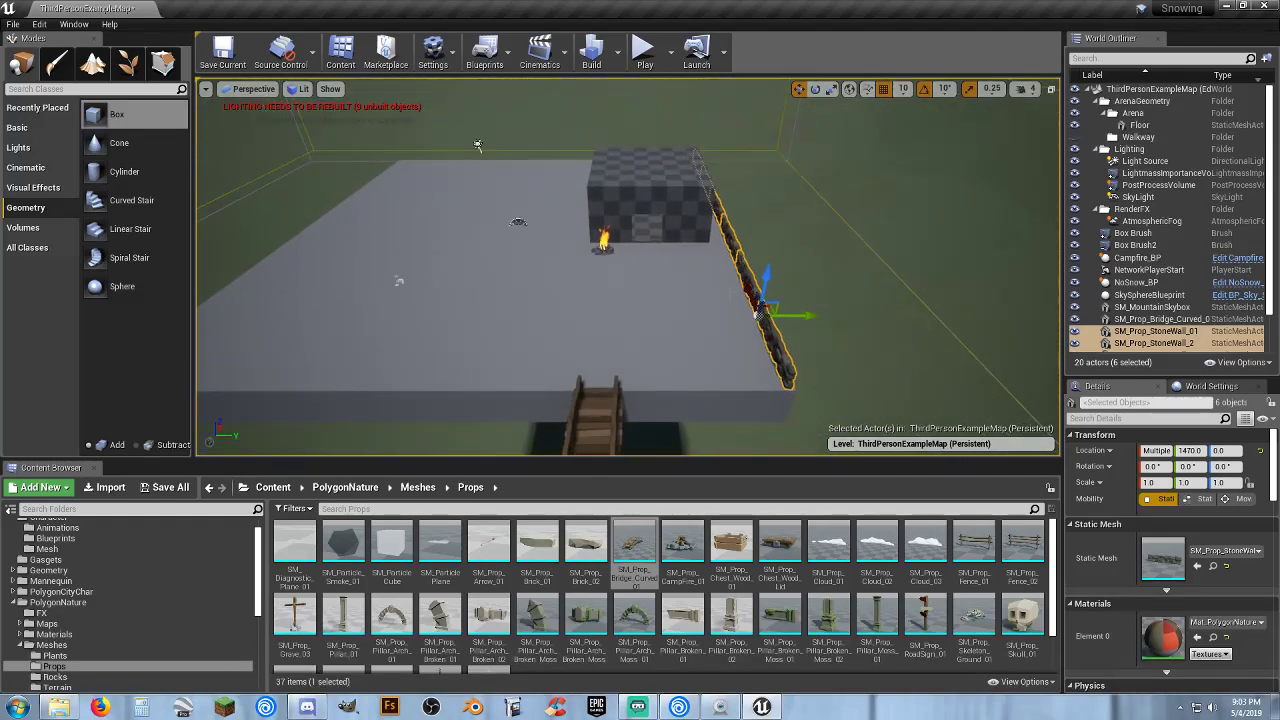
pyautogui.hotkey('ctrl', 'w')
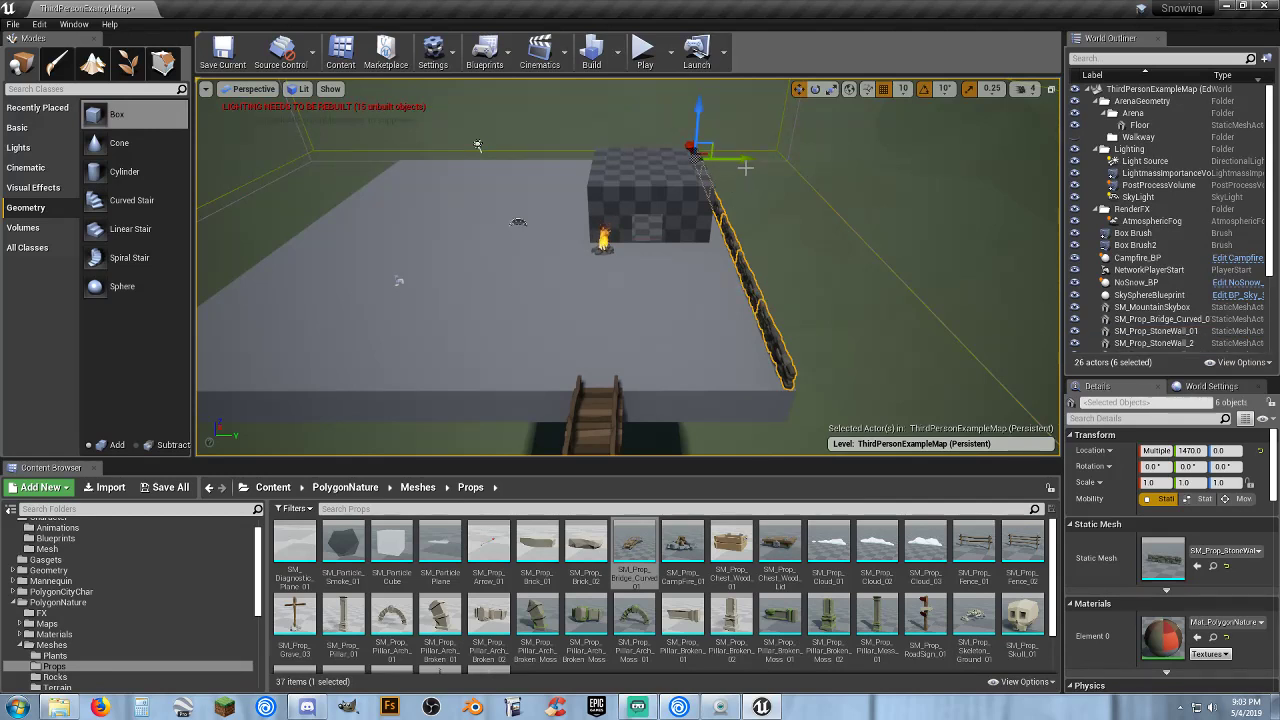
pyautogui.moveTo(742, 162); pyautogui.dragTo(480, 157)
pyautogui.moveTo(480, 157); pyautogui.dragTo(610, 150, button='right')
pyautogui.moveTo(745, 169); pyautogui.dragTo(693, 178)
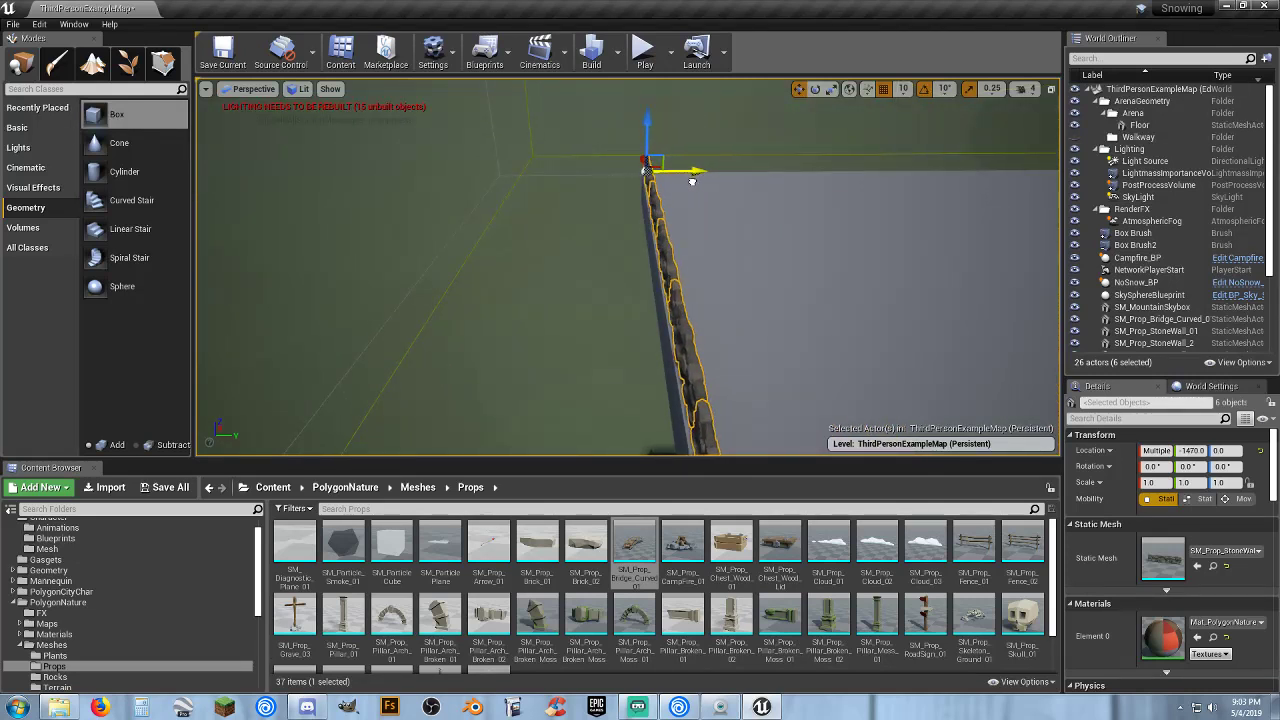
# Duplicate the second wall row and rotate the copy -90 degrees about Z along the floor's edge behind the building.
pyautogui.moveTo(693, 175); pyautogui.dragTo(990, 100, button='right')
pyautogui.press('s')
pyautogui.press('w')
pyautogui.press('a')
pyautogui.moveTo(727, 250); pyautogui.dragTo(736, 380, button='right')
pyautogui.press('w')
pyautogui.moveTo(777, 155)
pyautogui.mouseDown(button='right')
pyautogui.moveTo(765, 145)
pyautogui.moveTo(780, 165)
pyautogui.moveTo(777, 155)
pyautogui.mouseUp(button='right')
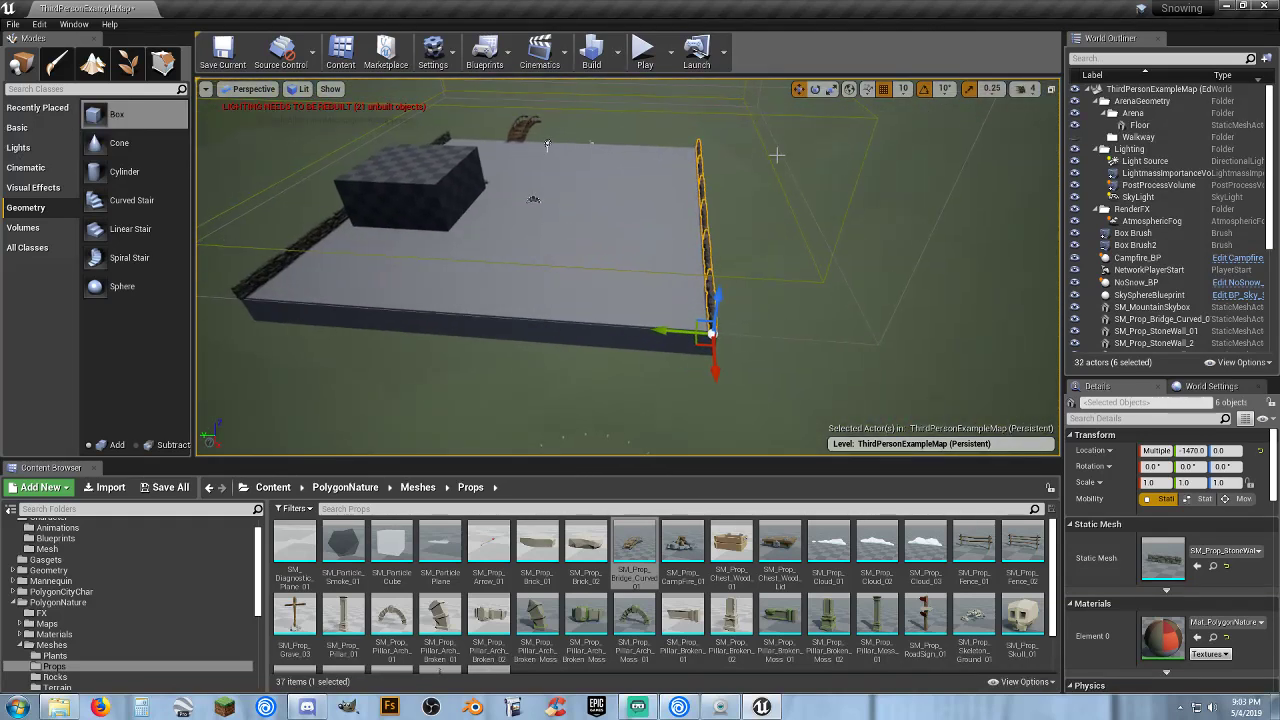
pyautogui.click(815, 89)
pyautogui.moveTo(651, 333); pyautogui.dragTo(792, 344)
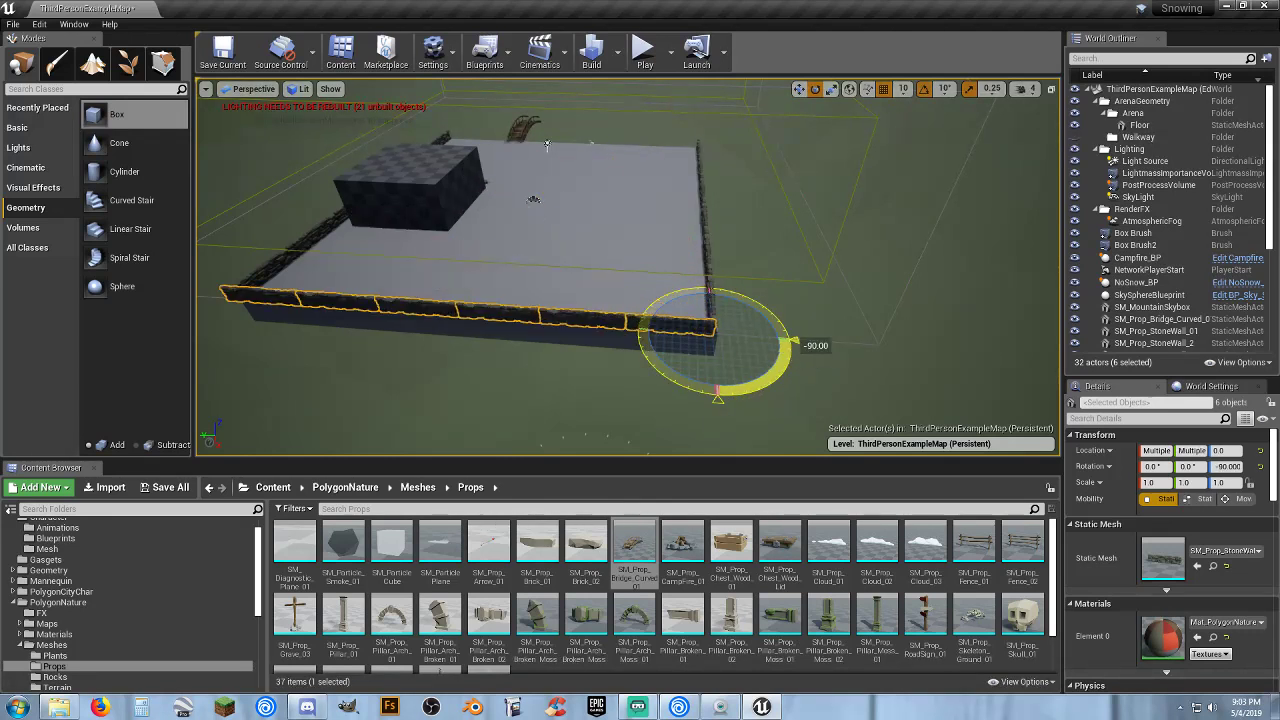
# Duplicate the row of six rotated stone walls and move the copy along X to the floor's opposite edge beside the bridge.
pyautogui.press('a')
pyautogui.moveTo(627, 267); pyautogui.dragTo(710, 220, button='right')
pyautogui.press('d')
pyautogui.press('w')
pyautogui.moveTo(471, 183); pyautogui.dragTo(386, 231, button='right')
pyautogui.moveTo(555, 209); pyautogui.dragTo(390, 282, button='right')
pyautogui.press('d')
pyautogui.press('w')
pyautogui.press('s')
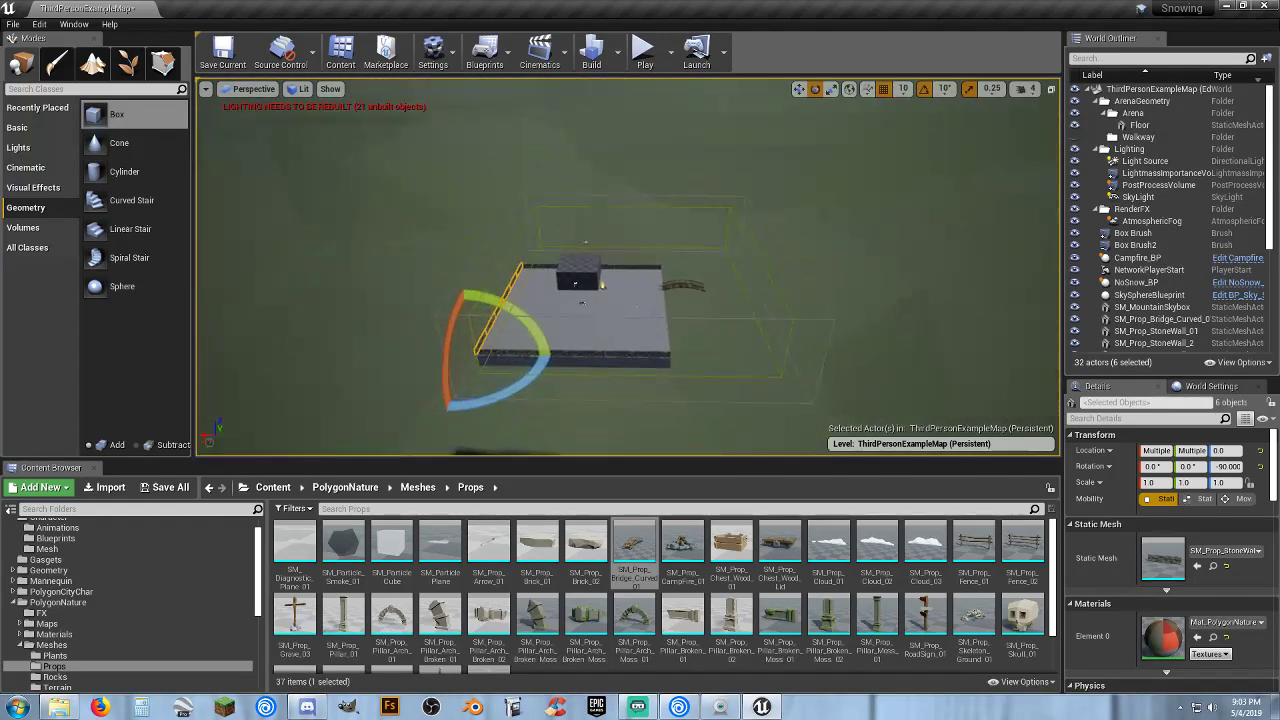
pyautogui.click(798, 89)
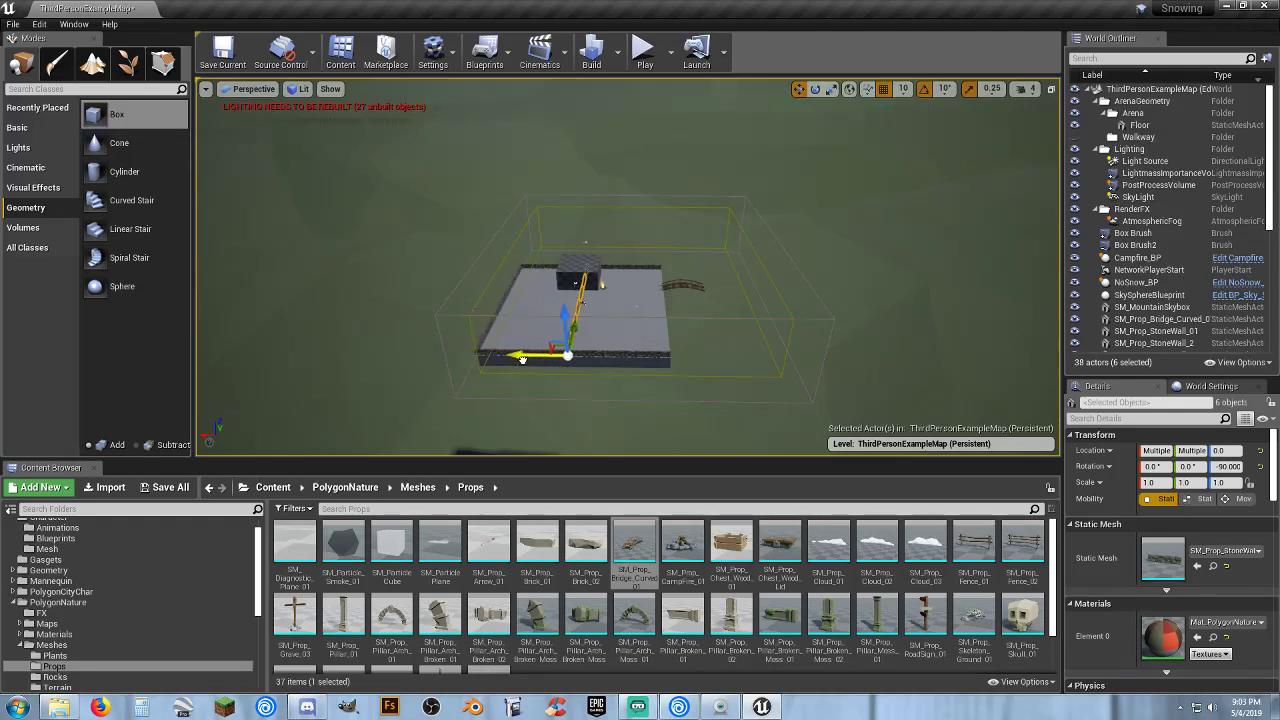
pyautogui.moveTo(522, 359); pyautogui.dragTo(588, 361)
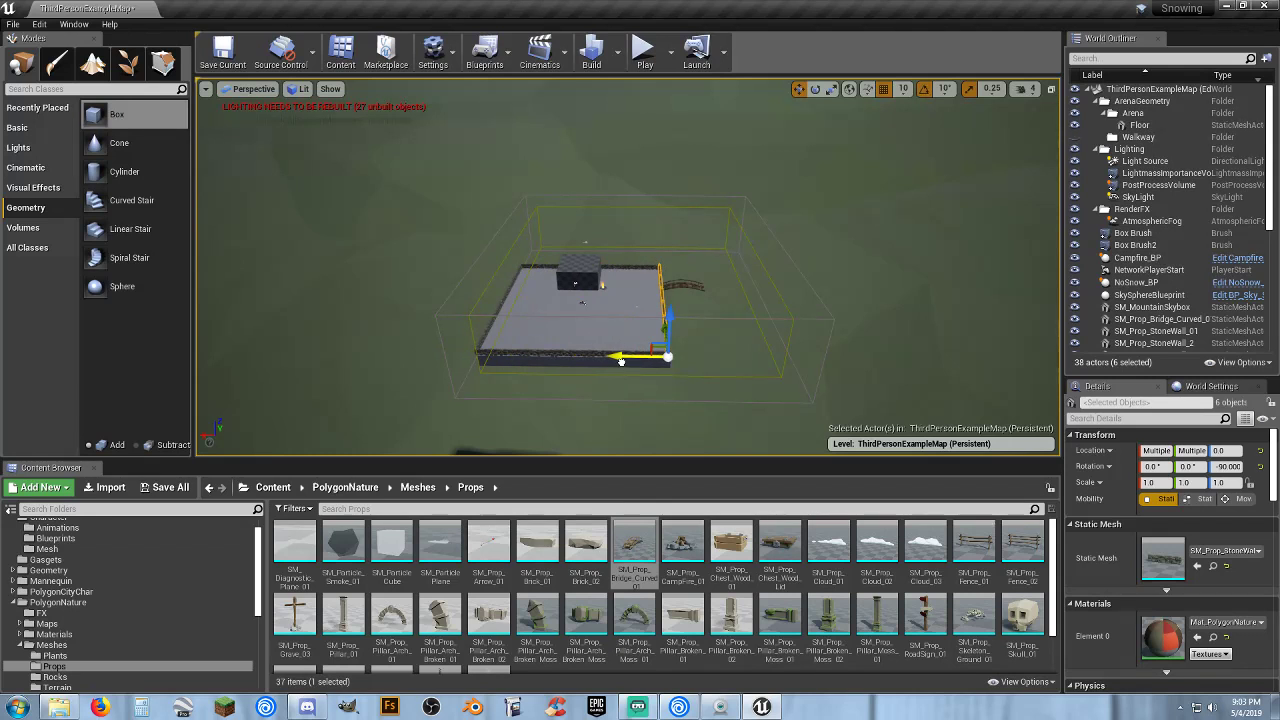
# Delete the stone wall piece blocking the bridge and move the corner piece beside the opening to Y 970.
pyautogui.press('w')
pyautogui.moveTo(626, 363); pyautogui.dragTo(648, 442, button='right')
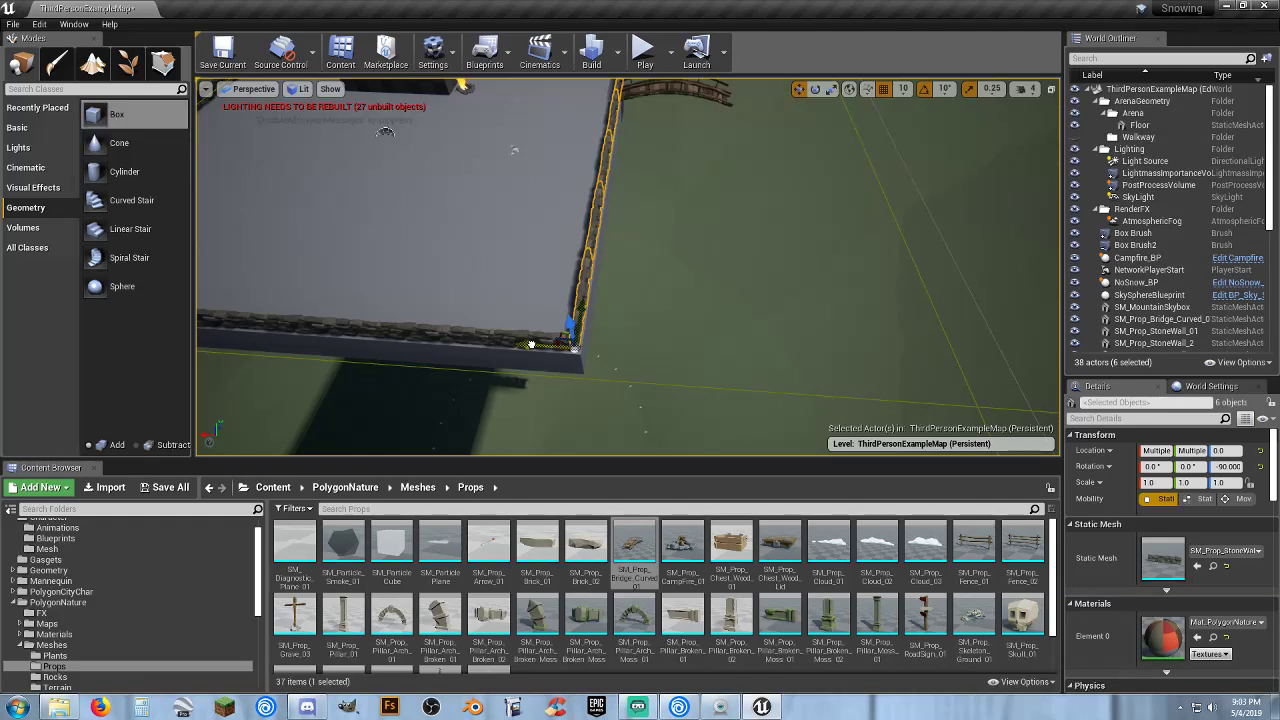
pyautogui.press('w')
pyautogui.moveTo(641, 235); pyautogui.dragTo(500, 220, button='right')
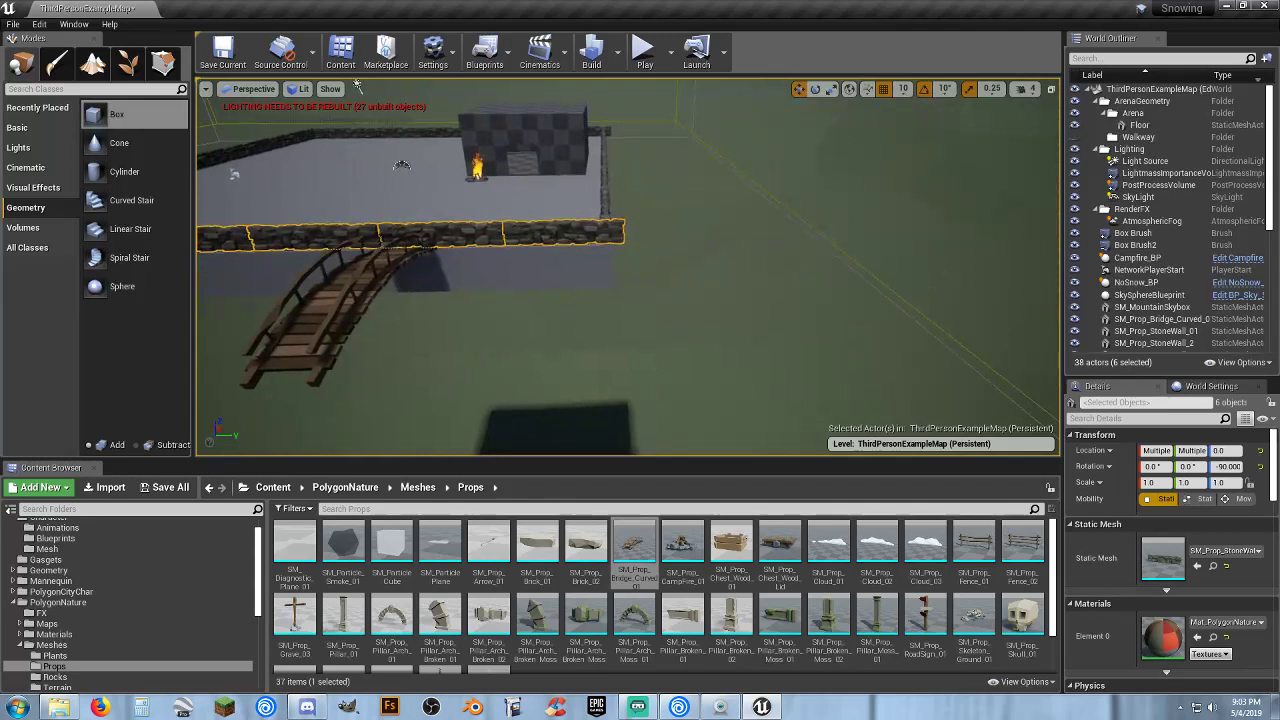
pyautogui.click(474, 234)
pyautogui.press('Delete')
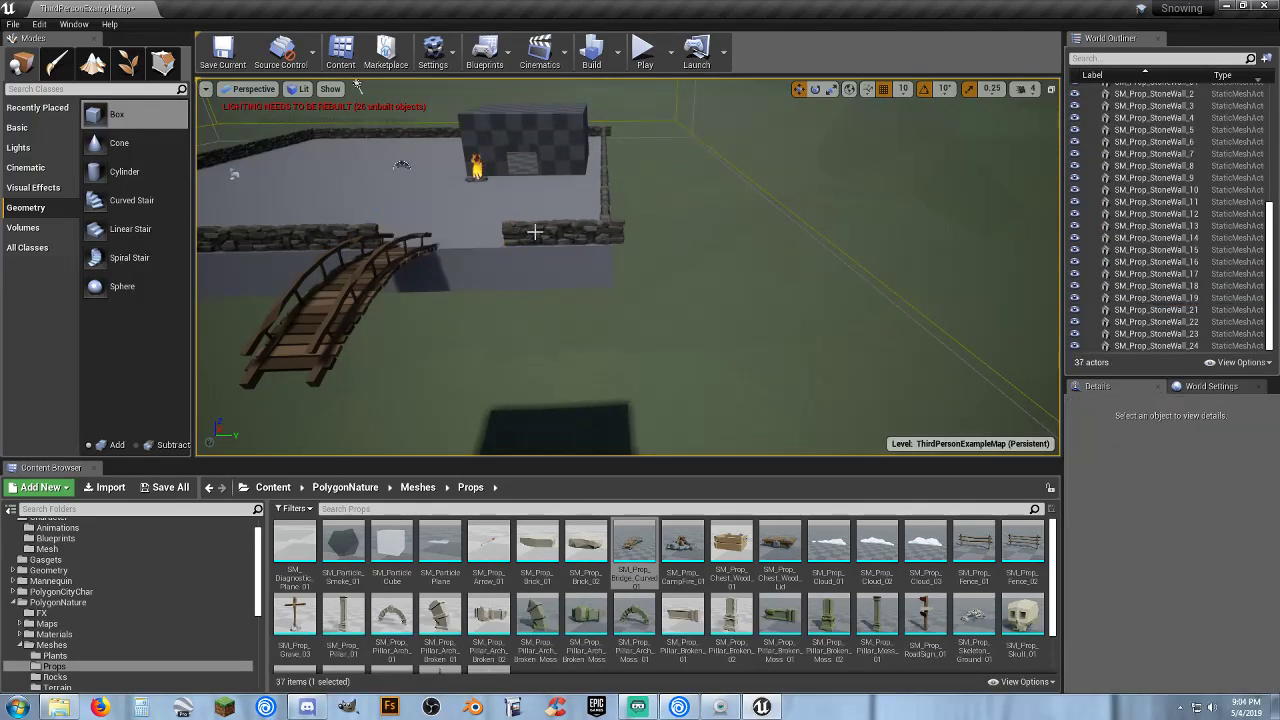
pyautogui.click(537, 232)
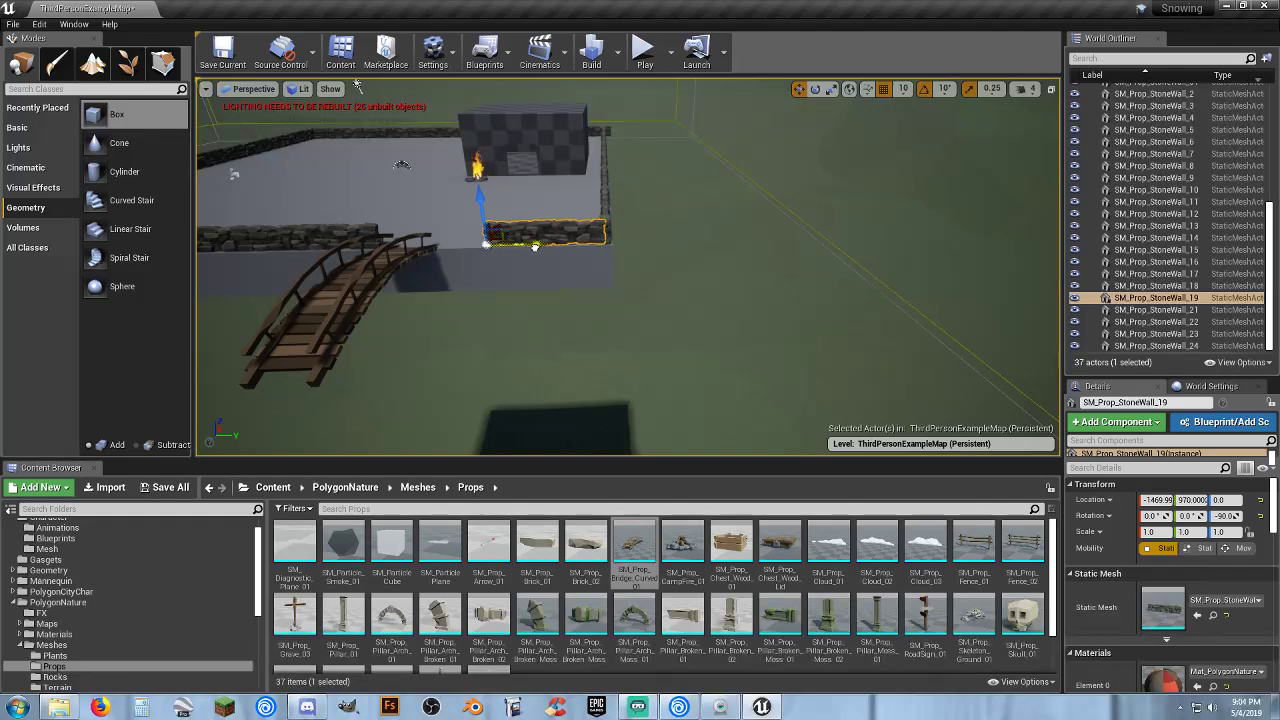
# Move the overhanging end piece of the stone wall row behind the building to Y 960, in line with the floor's corner.
pyautogui.moveTo(651, 192); pyautogui.dragTo(320, 126, button='right')
pyautogui.press('w')
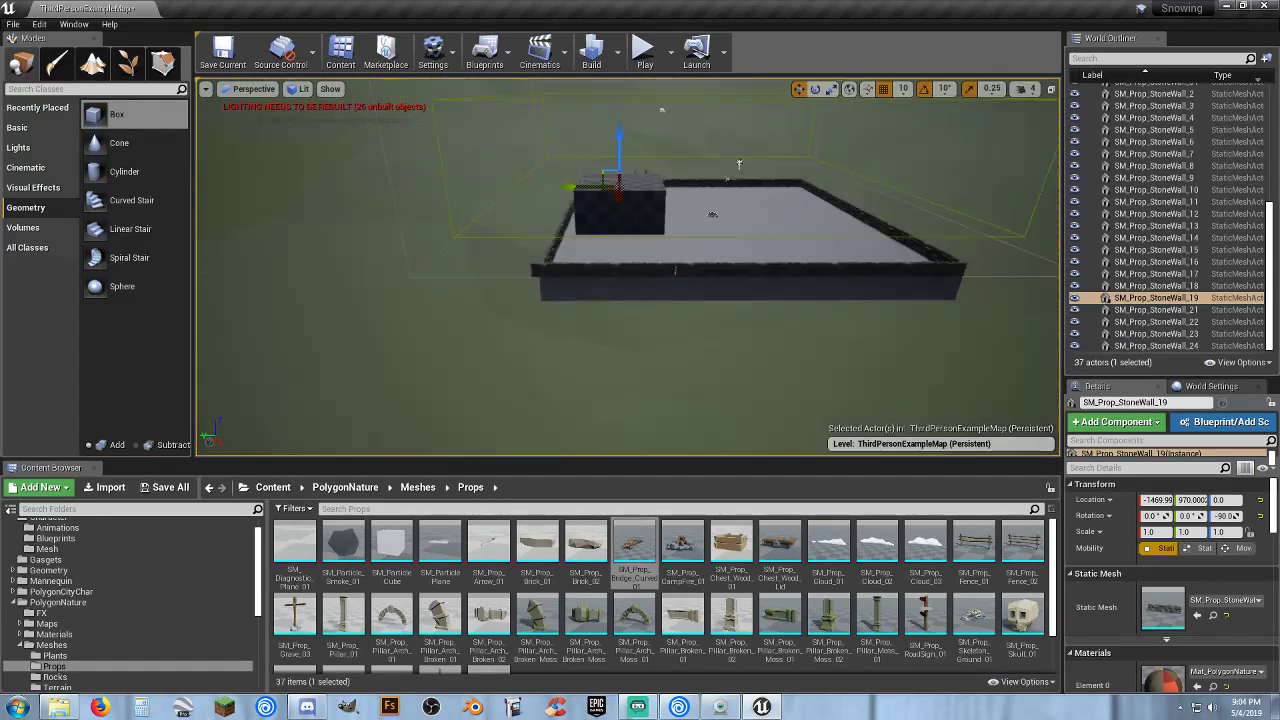
pyautogui.press('f')
pyautogui.click(654, 270)
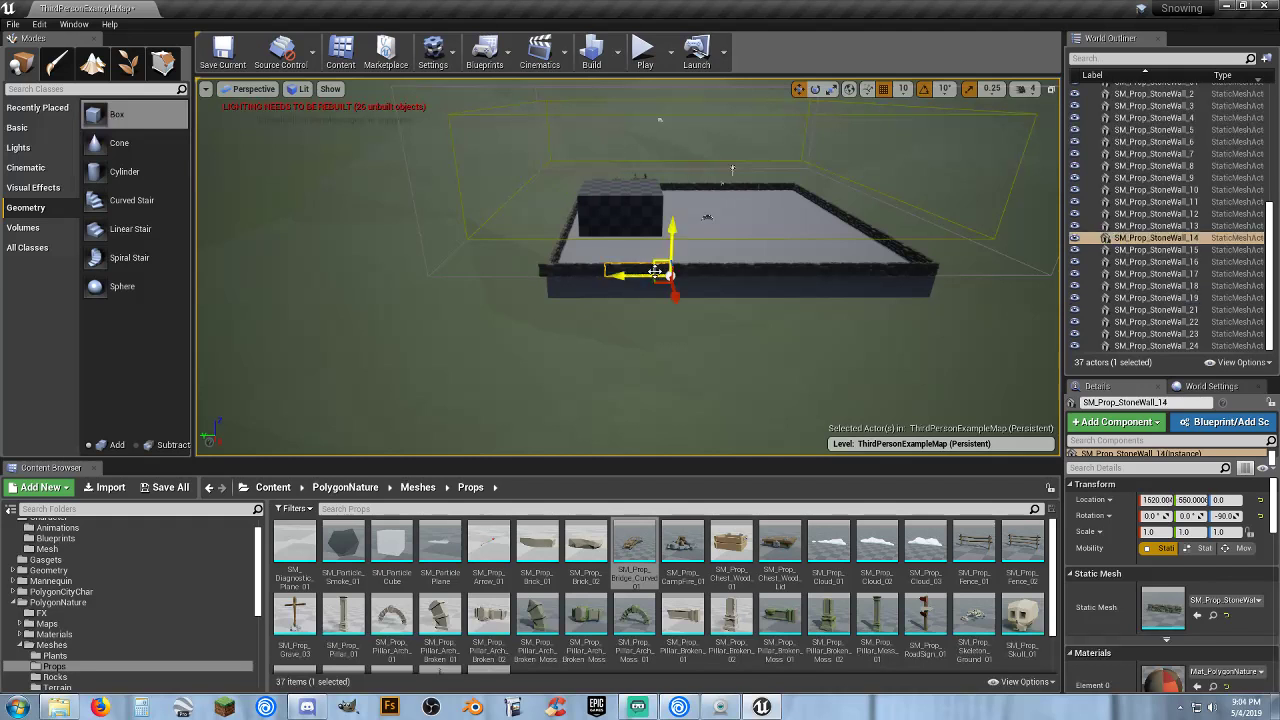
pyautogui.click(600, 272)
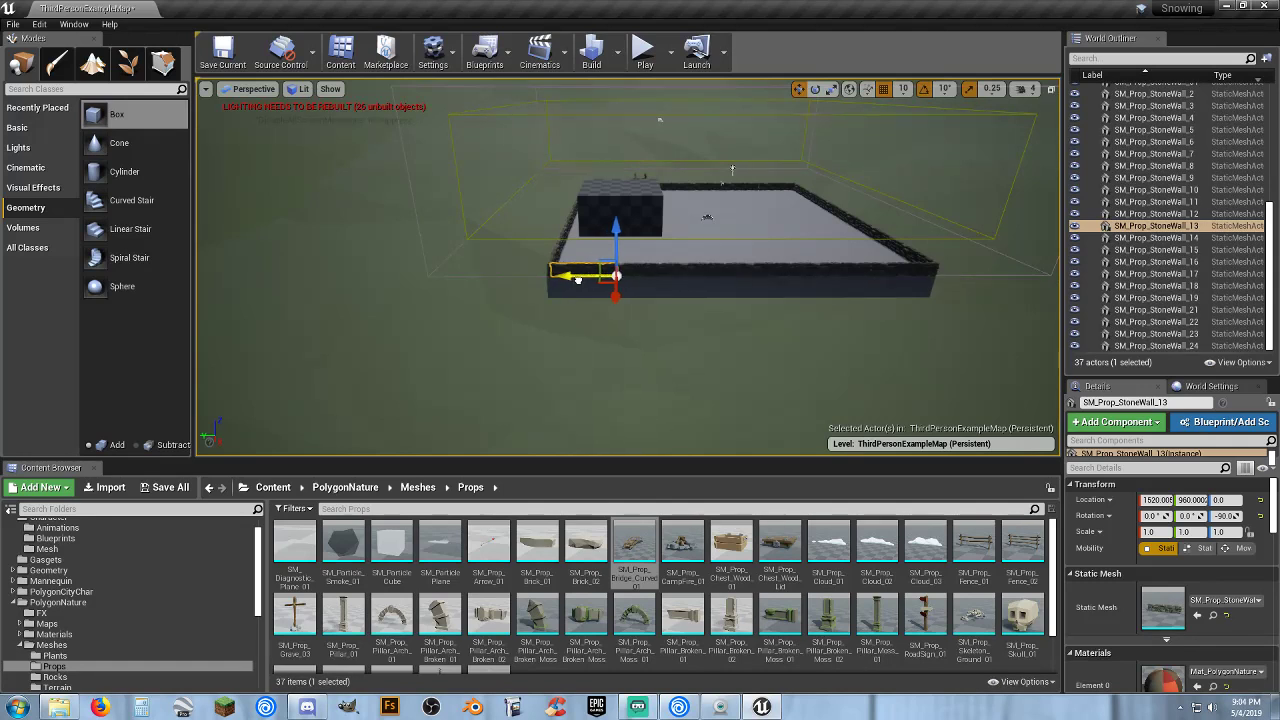
# Play-test the level in the snow, checking the wall enclosure and its opening at the bridge, and stop the session.
pyautogui.click(644, 50)
pyautogui.press('w')
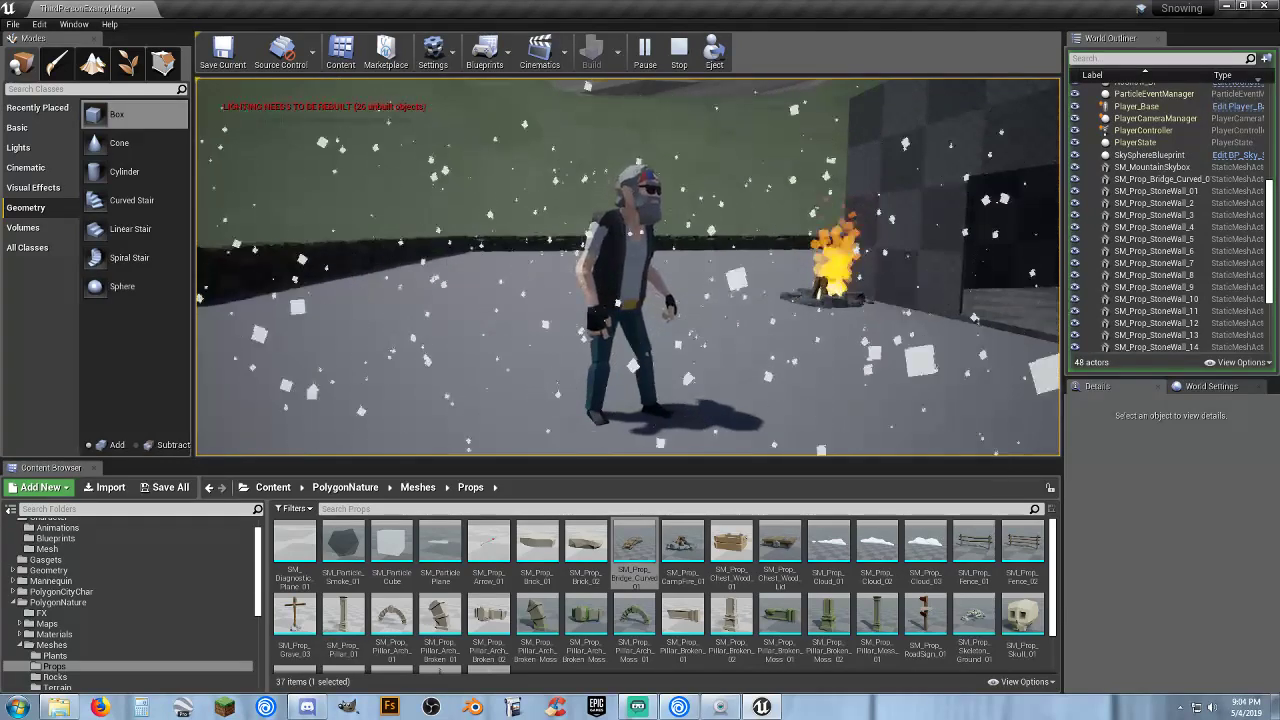
pyautogui.press('w')
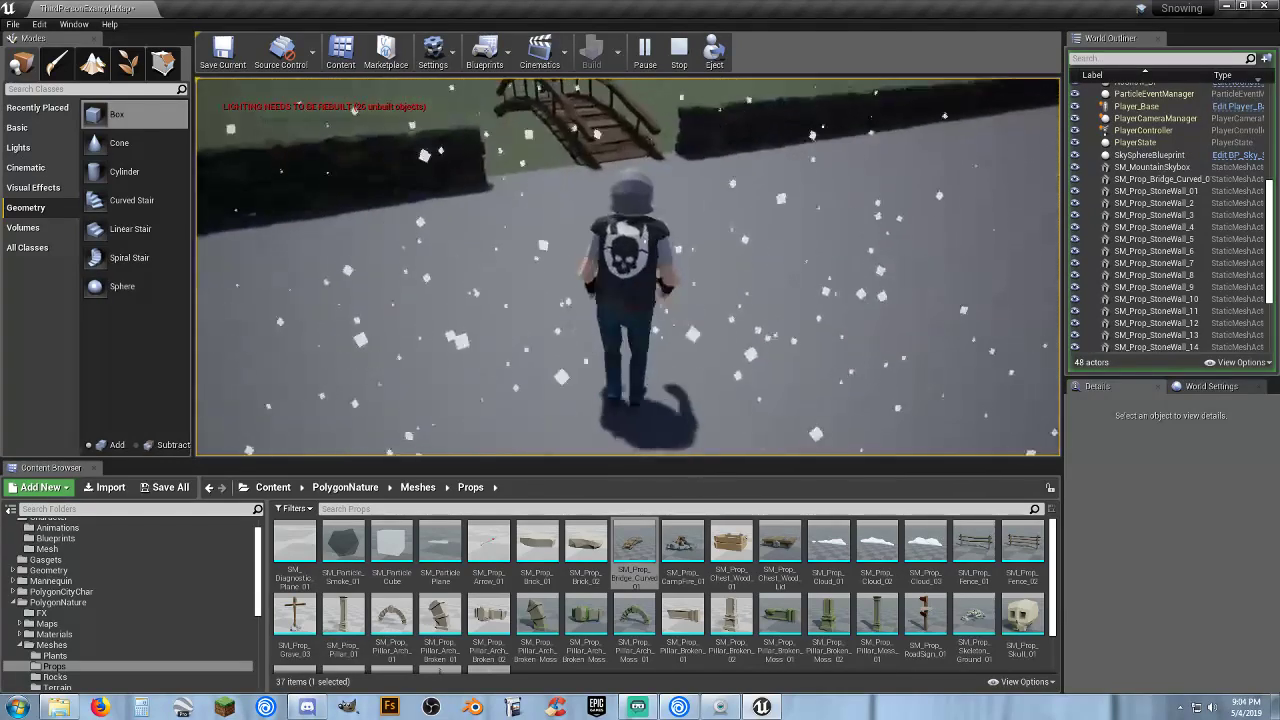
pyautogui.press('Escape')
pyautogui.moveTo(231, 354)
pyautogui.mouseDown(button='right')
pyautogui.moveTo(330, 354)
pyautogui.moveTo(260, 390)
pyautogui.moveTo(330, 340)
pyautogui.moveTo(305, 295)
pyautogui.moveTo(280, 335)
pyautogui.moveTo(235, 335)
pyautogui.mouseUp(button='right')
pyautogui.press('s')
pyautogui.press('w')
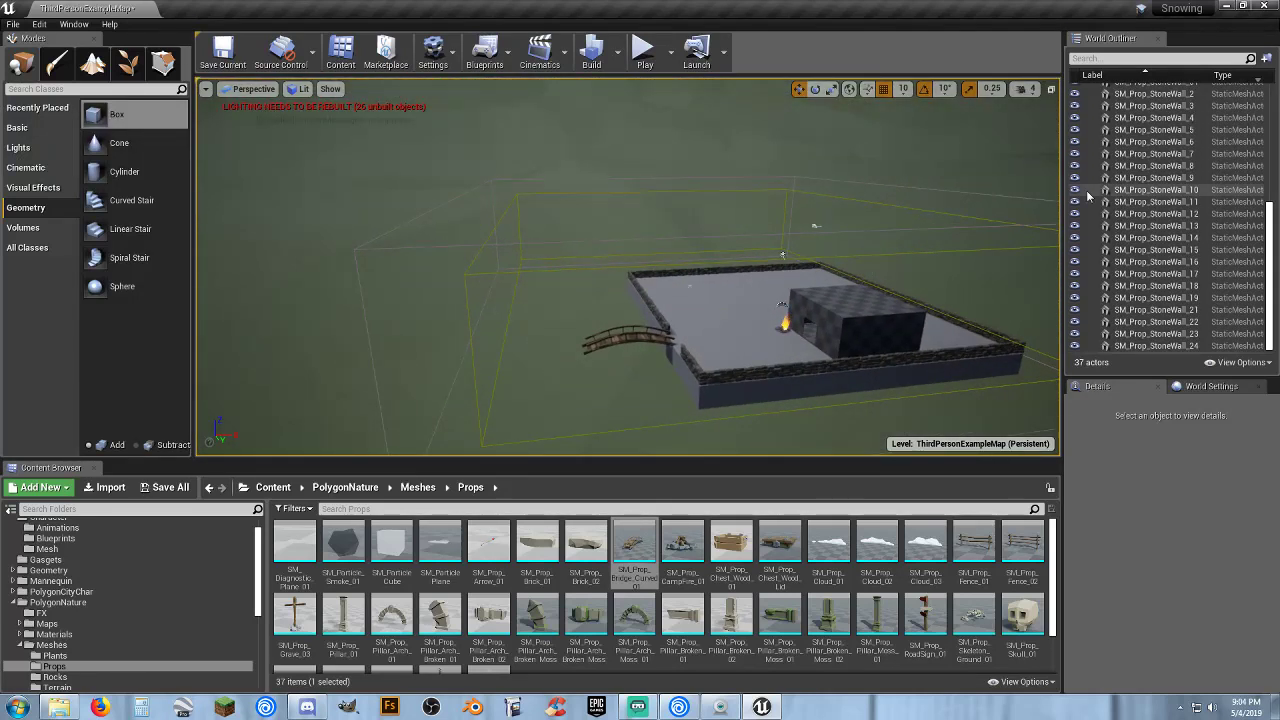
pyautogui.click(1032, 90)
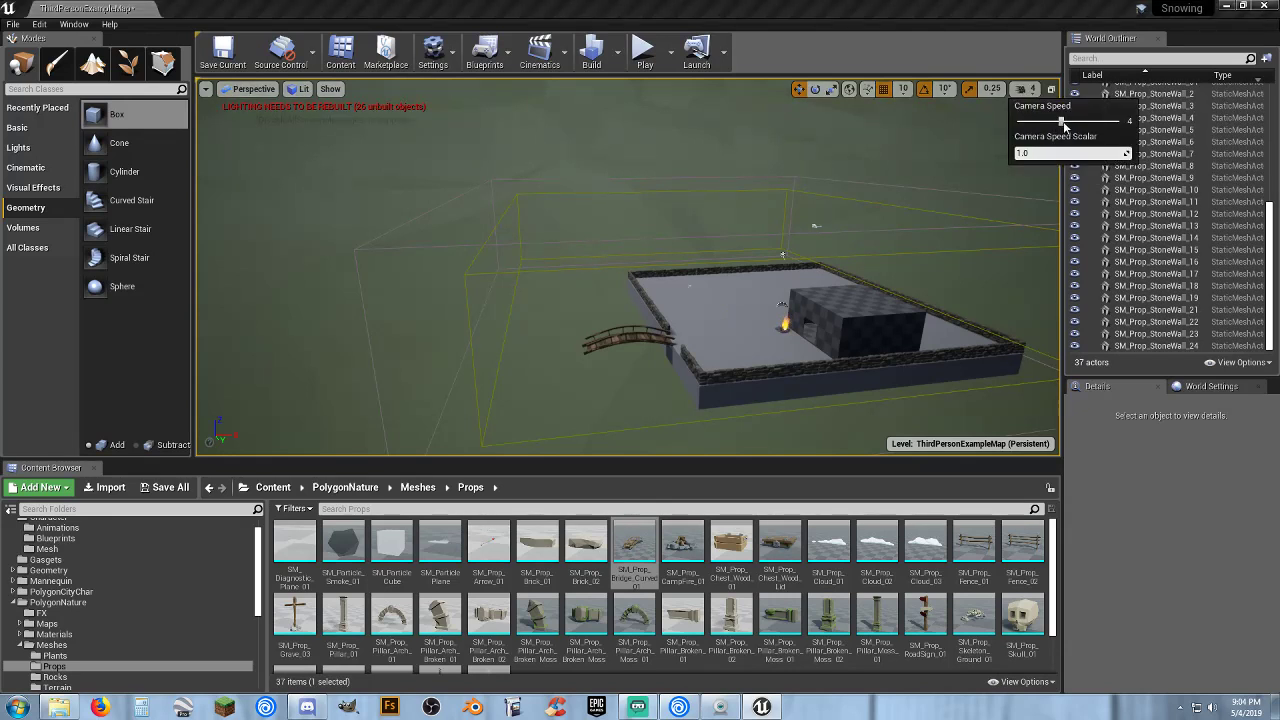
pyautogui.click(1014, 52)
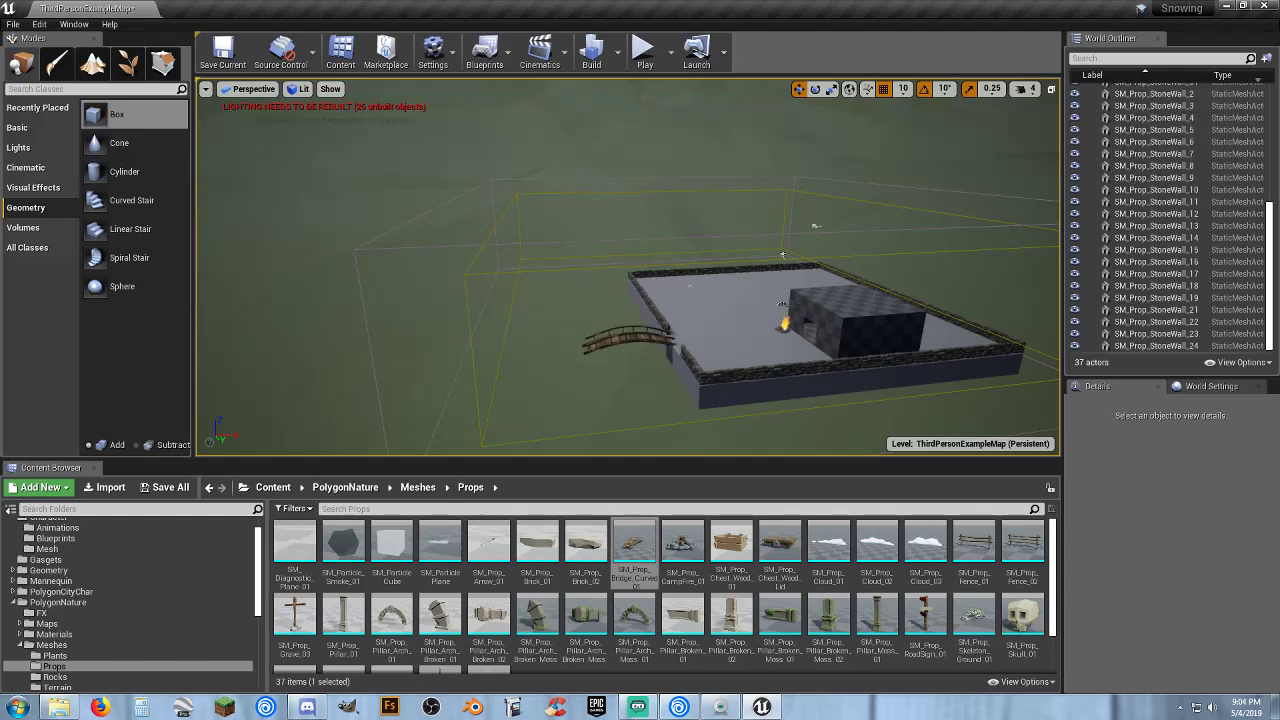
# Place SM_Terrain_RiverSide_01 from the PolygonNature Terrain meshes in the level and move it outside the wall beneath the bridge.
pyautogui.moveTo(628, 266); pyautogui.dragTo(693, 393, button='right')
pyautogui.press('w')
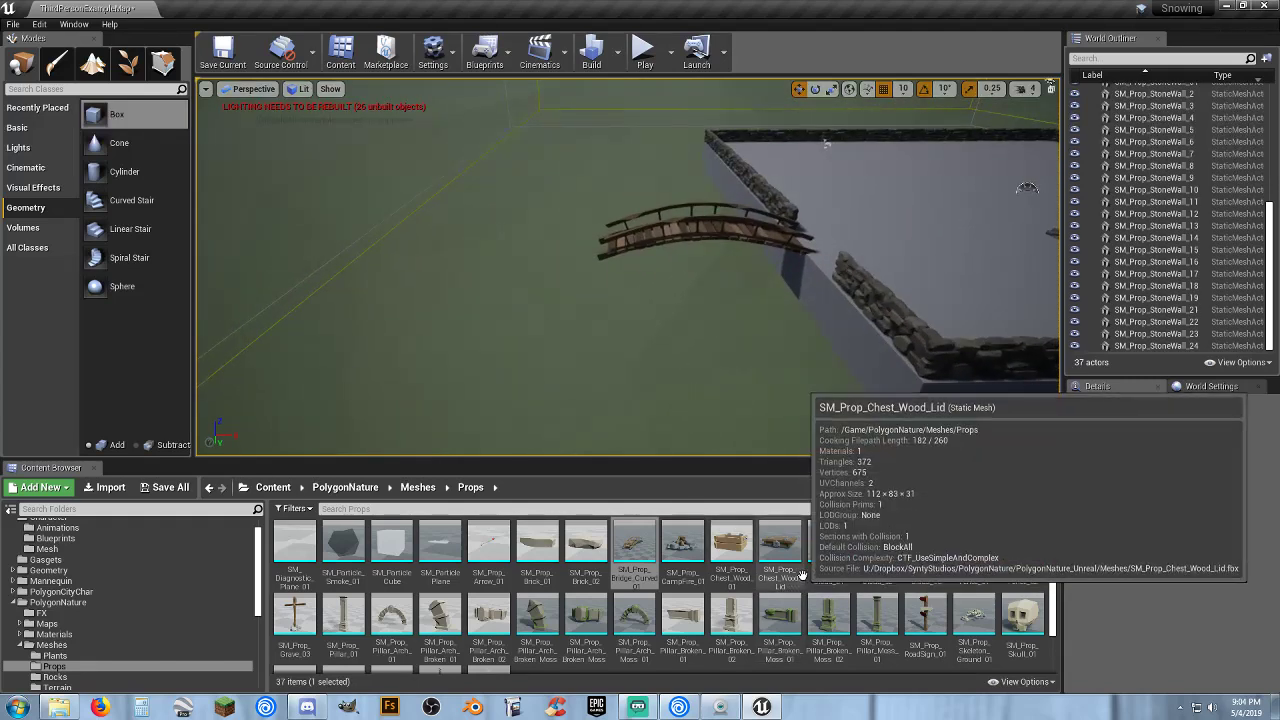
pyautogui.scroll(-2, 783, 591)
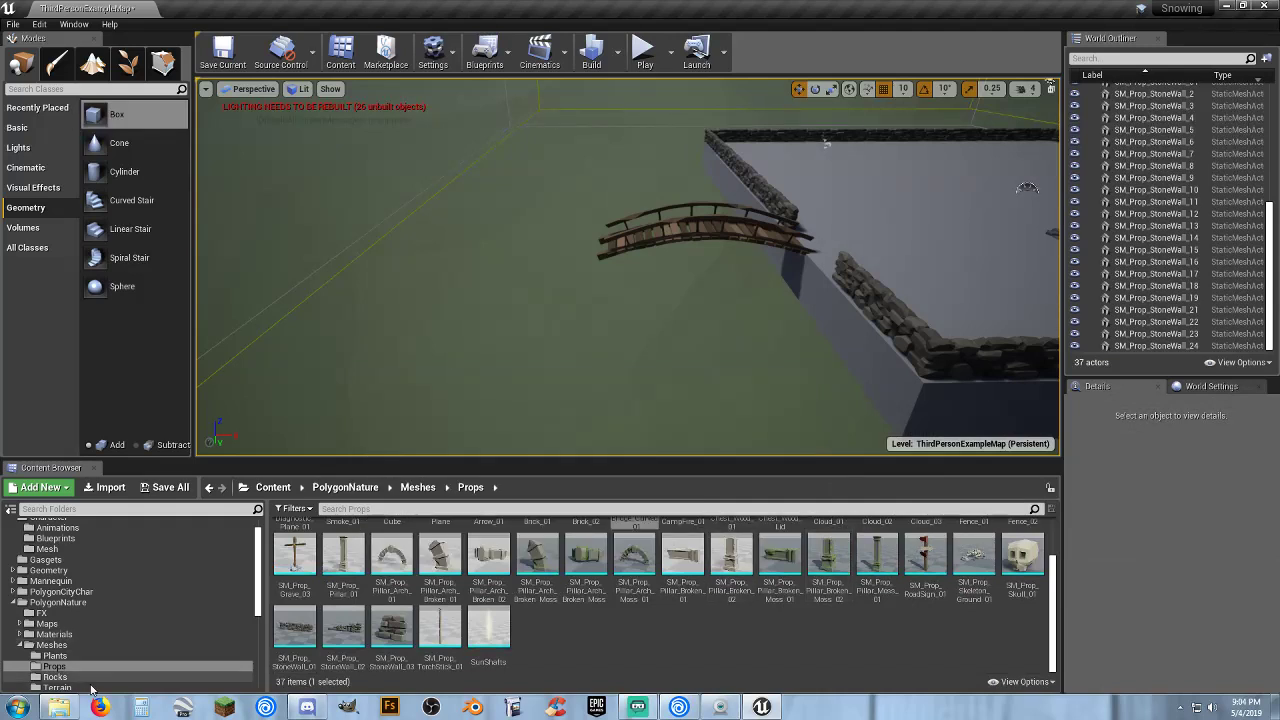
pyautogui.scroll(-2, 80, 645)
pyautogui.click(74, 647)
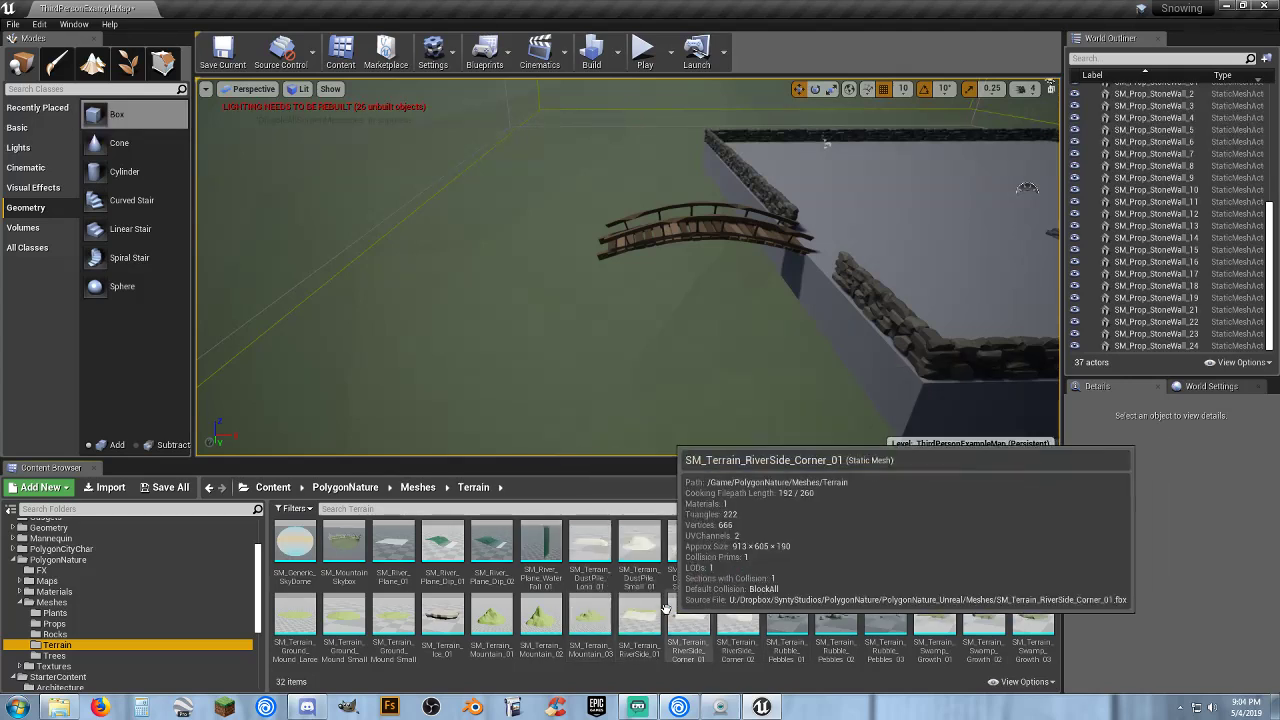
pyautogui.moveTo(632, 612); pyautogui.dragTo(794, 151)
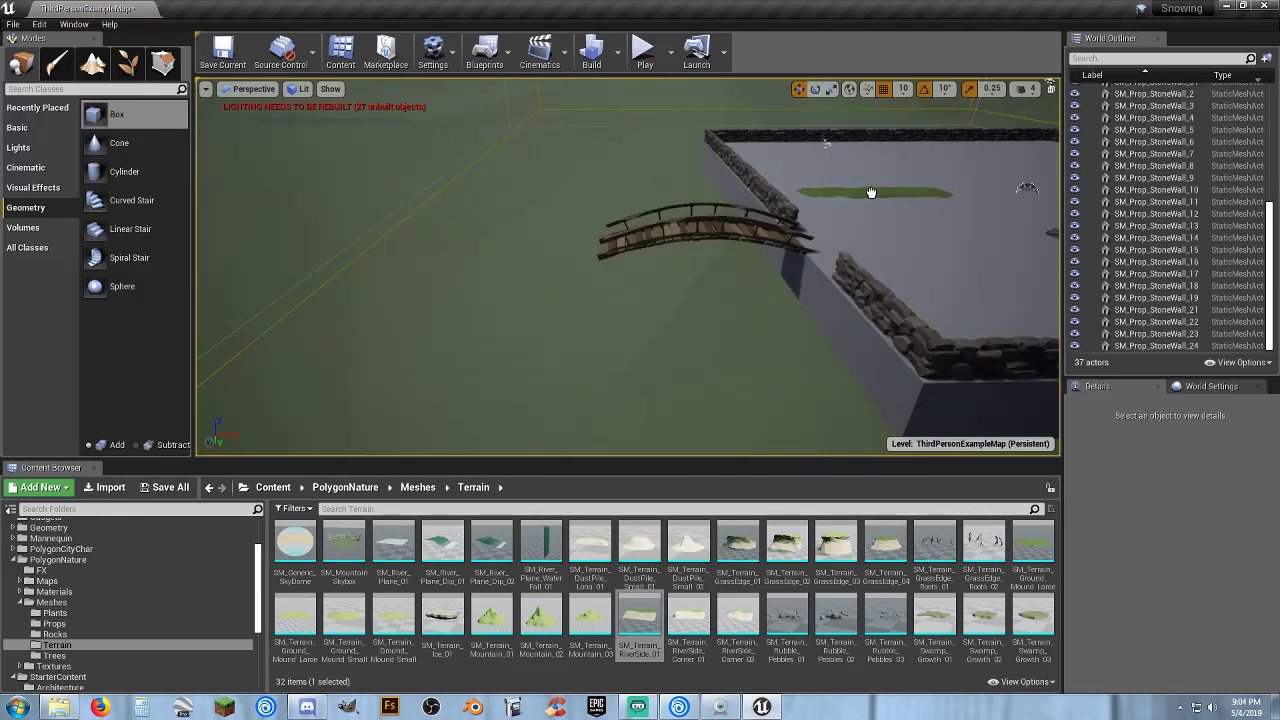
pyautogui.moveTo(872, 194); pyautogui.dragTo(731, 222)
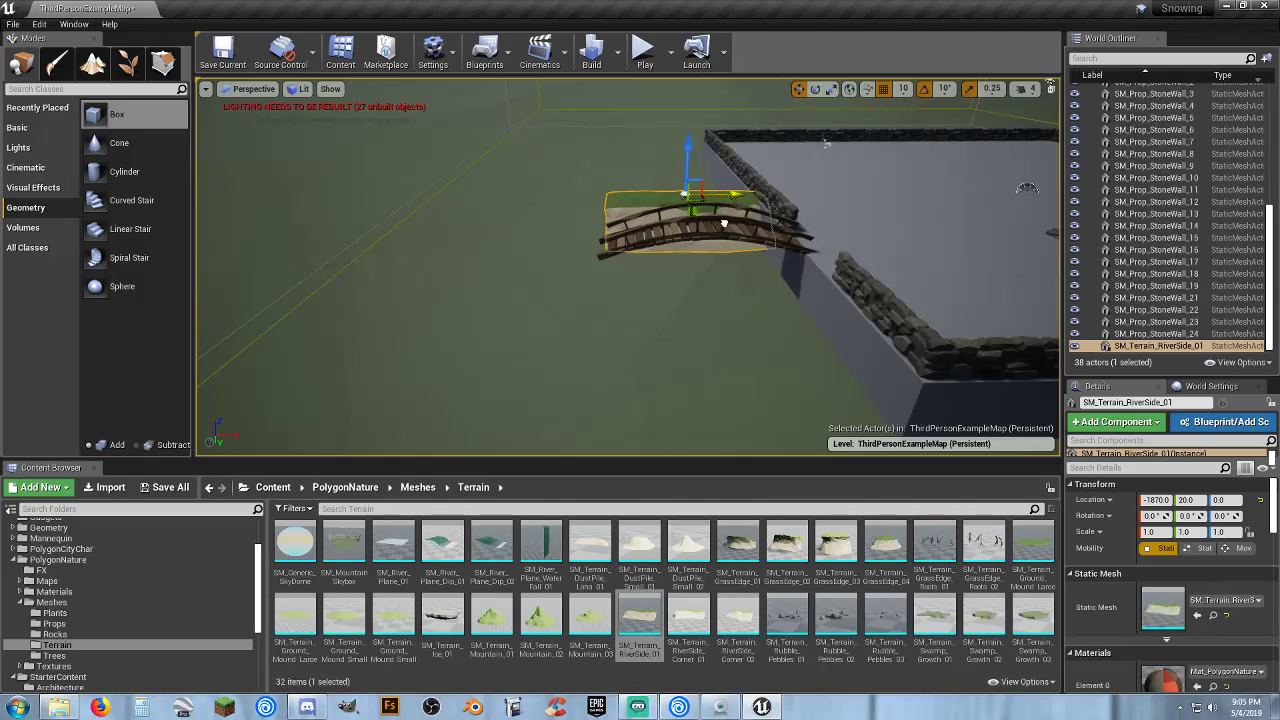
# Rotate the riverside terrain piece 90 degrees about Z and move it to X -1580, Y 1090 along the outer wall.
pyautogui.press('e')
pyautogui.moveTo(643, 215); pyautogui.dragTo(782, 197)
pyautogui.click(799, 89)
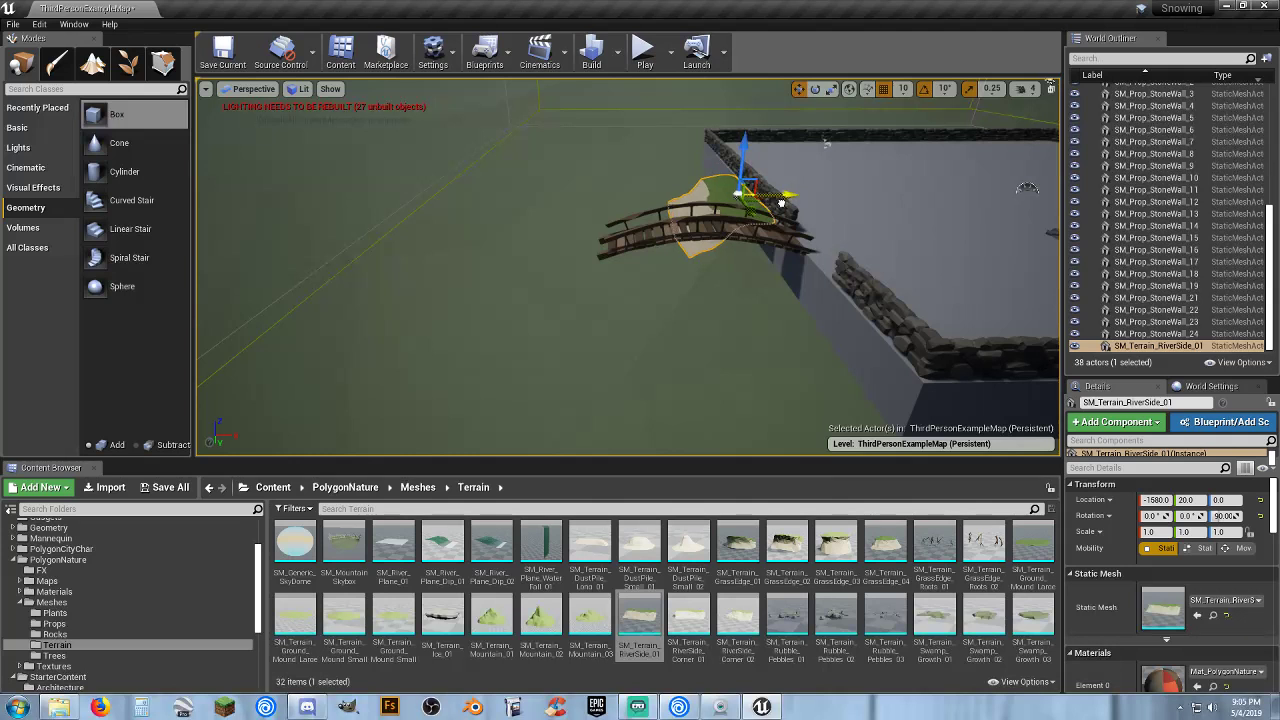
pyautogui.moveTo(752, 215); pyautogui.dragTo(880, 358)
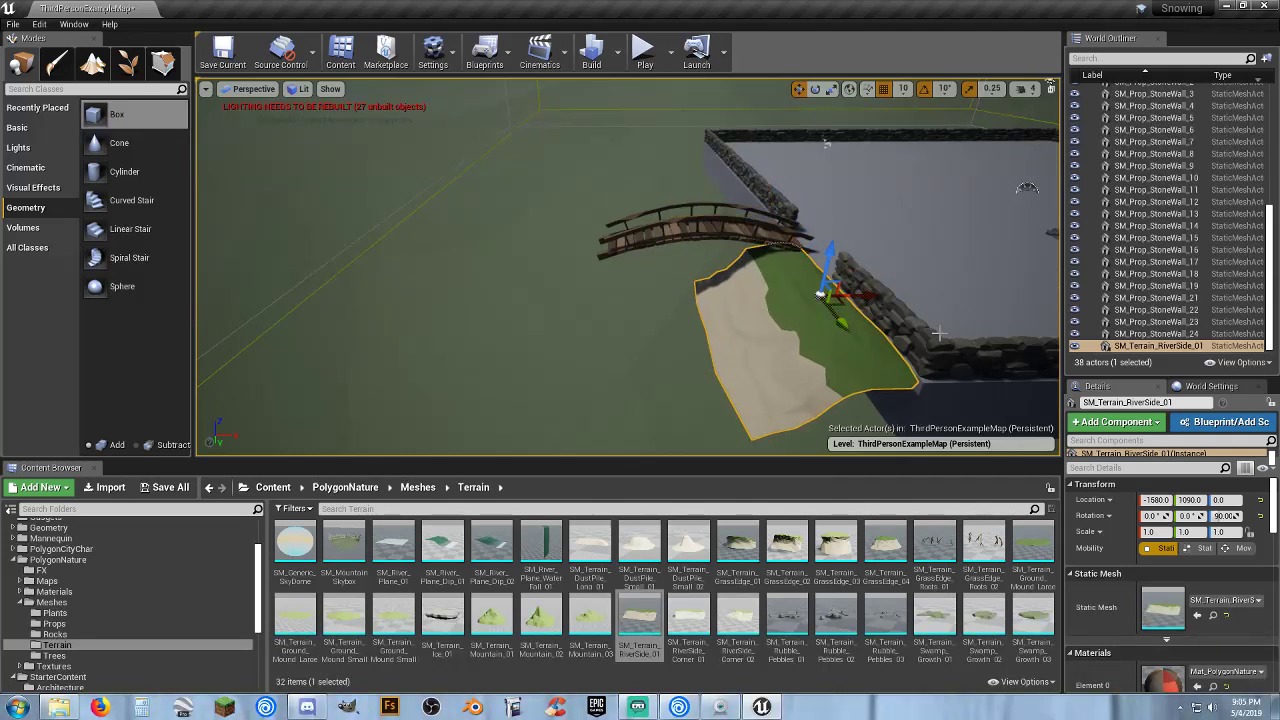
# Duplicate the riverside terrain piece and move the copy along the wall to the bridge's other side at Y 240.
pyautogui.moveTo(939, 333); pyautogui.dragTo(900, 300, button='right')
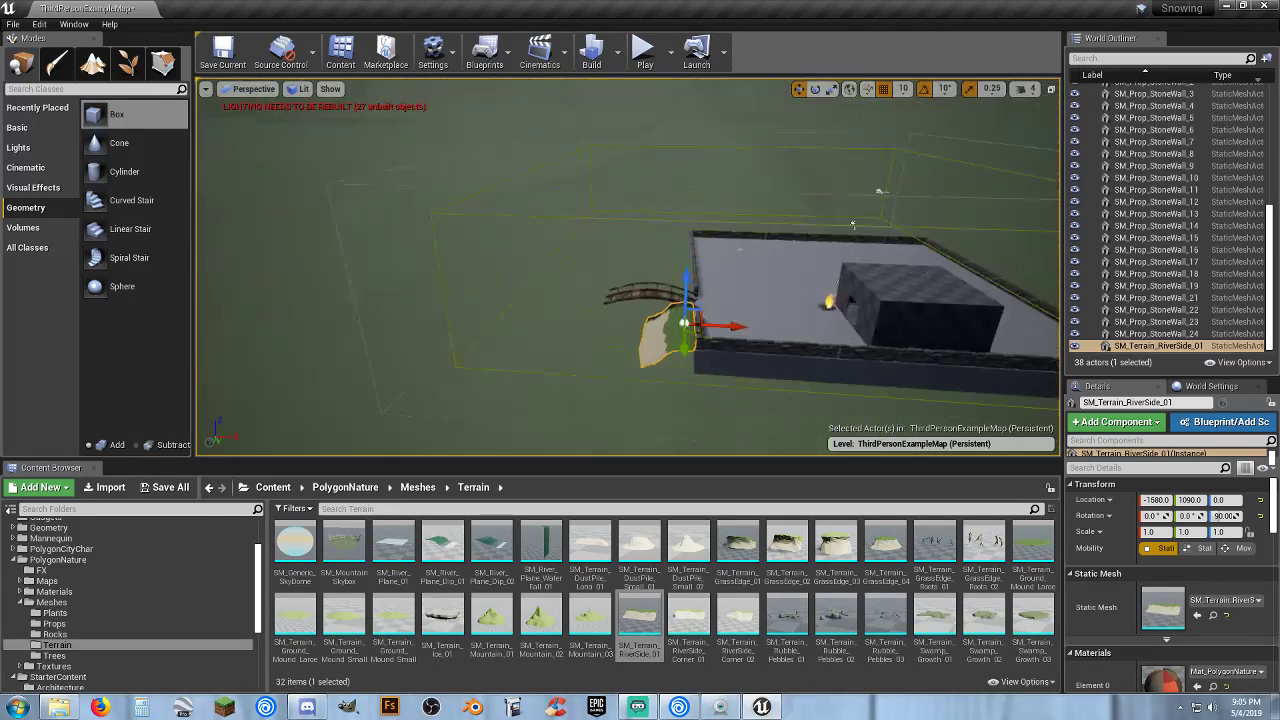
pyautogui.press('f')
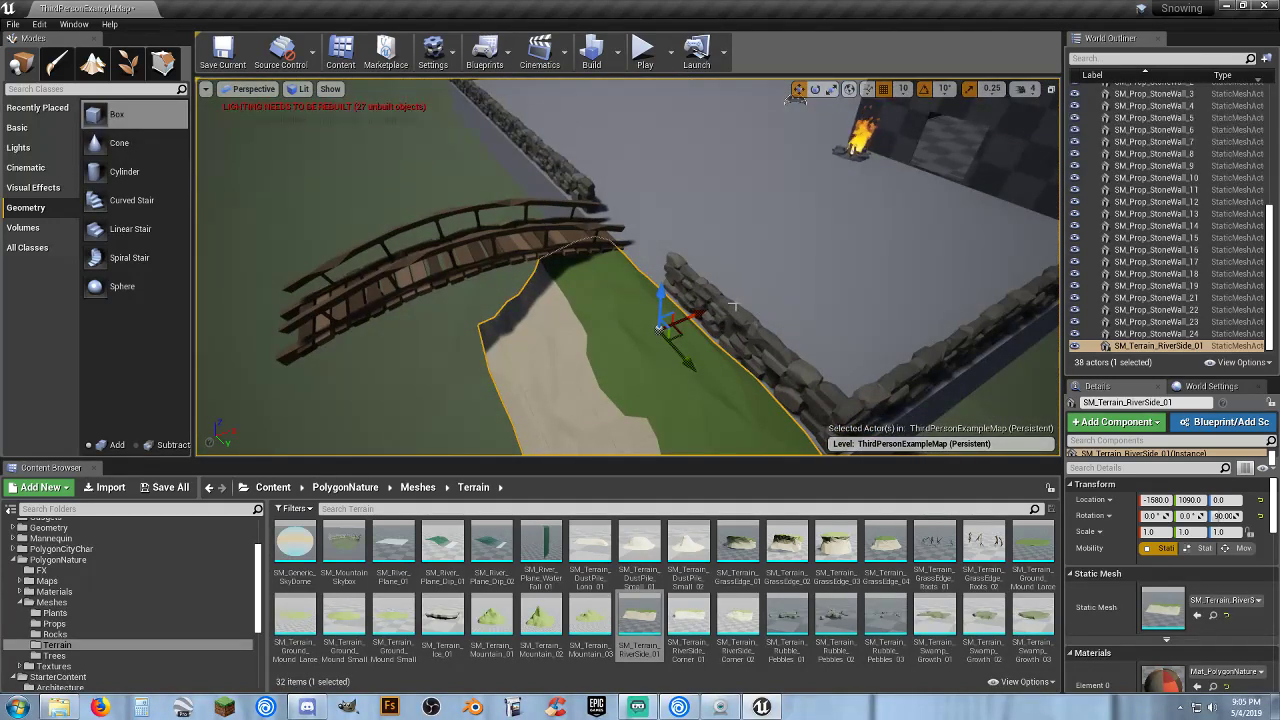
pyautogui.moveTo(732, 306); pyautogui.dragTo(945, 303, button='right')
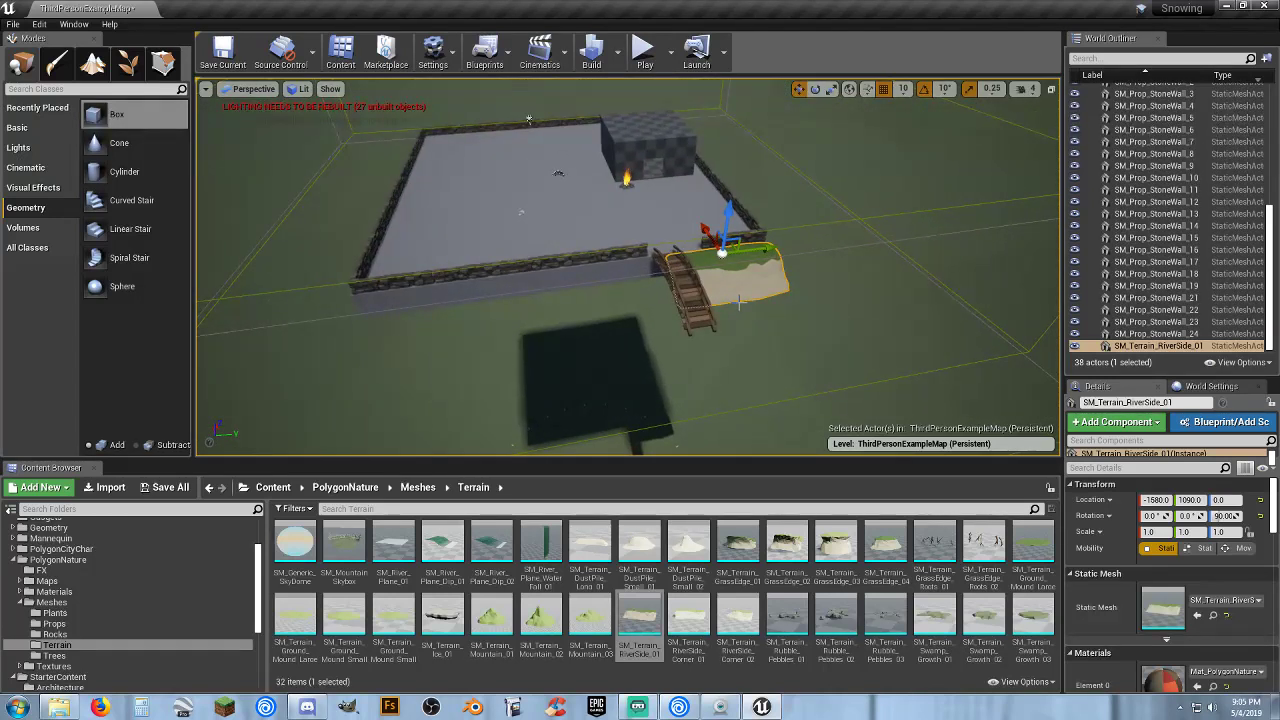
pyautogui.moveTo(761, 251); pyautogui.dragTo(672, 262)
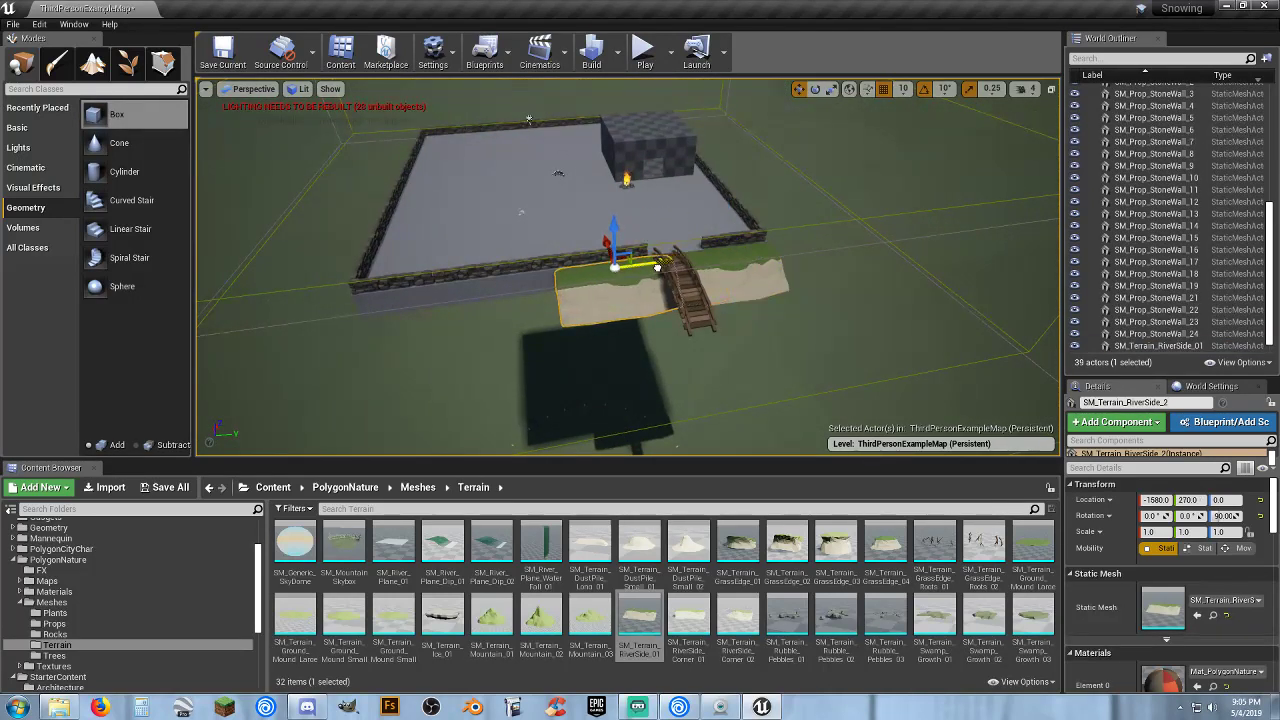
pyautogui.moveTo(654, 271); pyautogui.dragTo(600, 275, button='right')
pyautogui.press('w')
pyautogui.press('s')
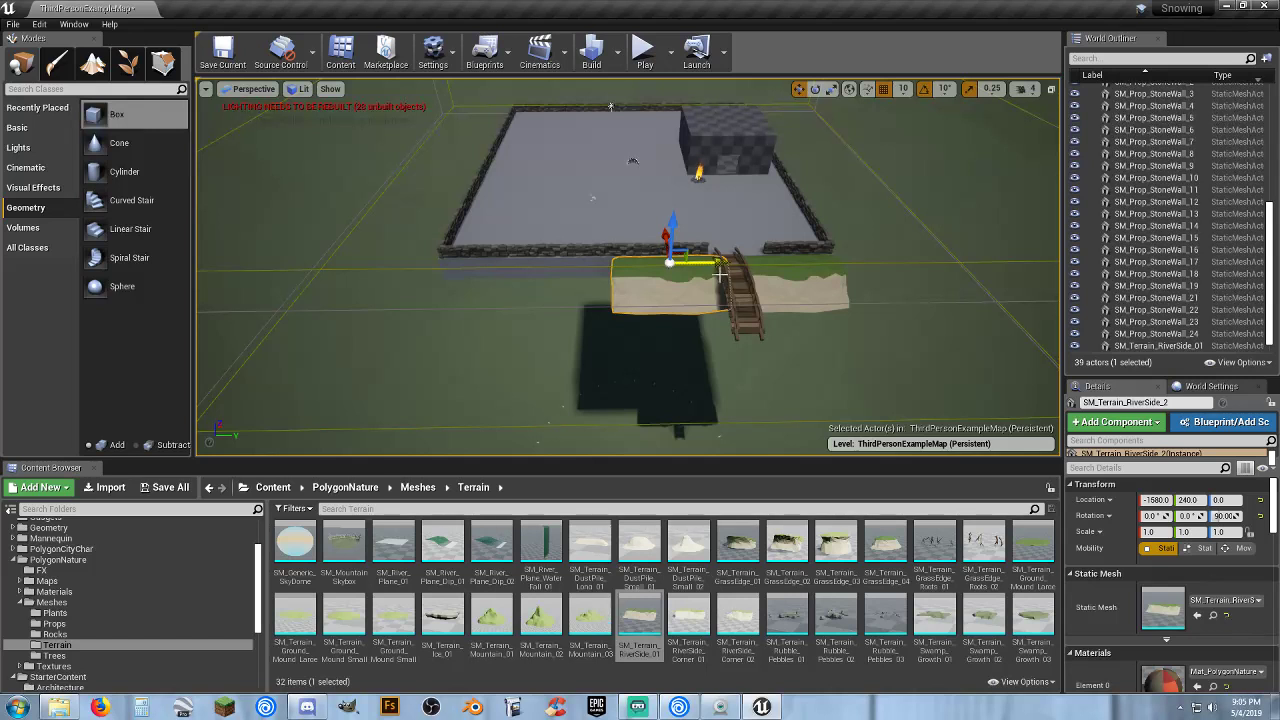
# Duplicate both riverside pieces along Y to the floor's far corner, and move the piece by the bridge to Y 500 to close the gap.
pyautogui.keyDown('ctrl'); pyautogui.click(810, 288); pyautogui.keyUp('ctrl')
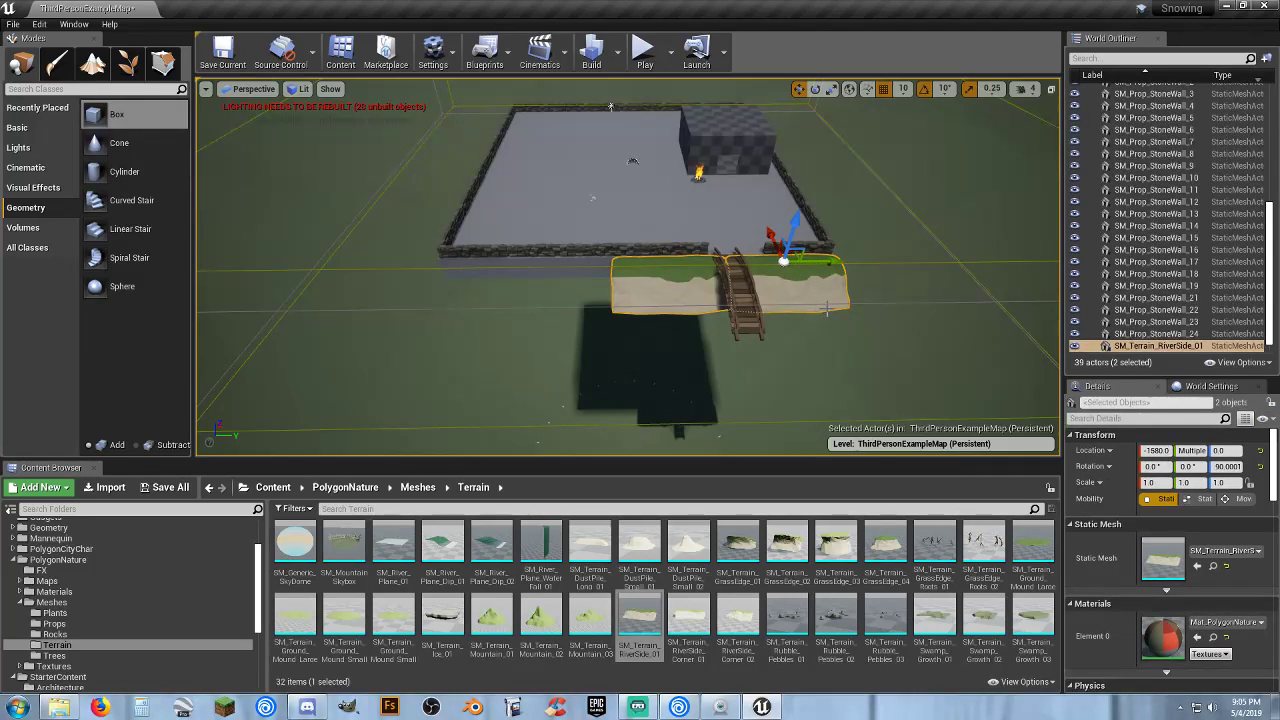
pyautogui.hotkey('ctrl', 'w')
pyautogui.moveTo(714, 263); pyautogui.dragTo(535, 281)
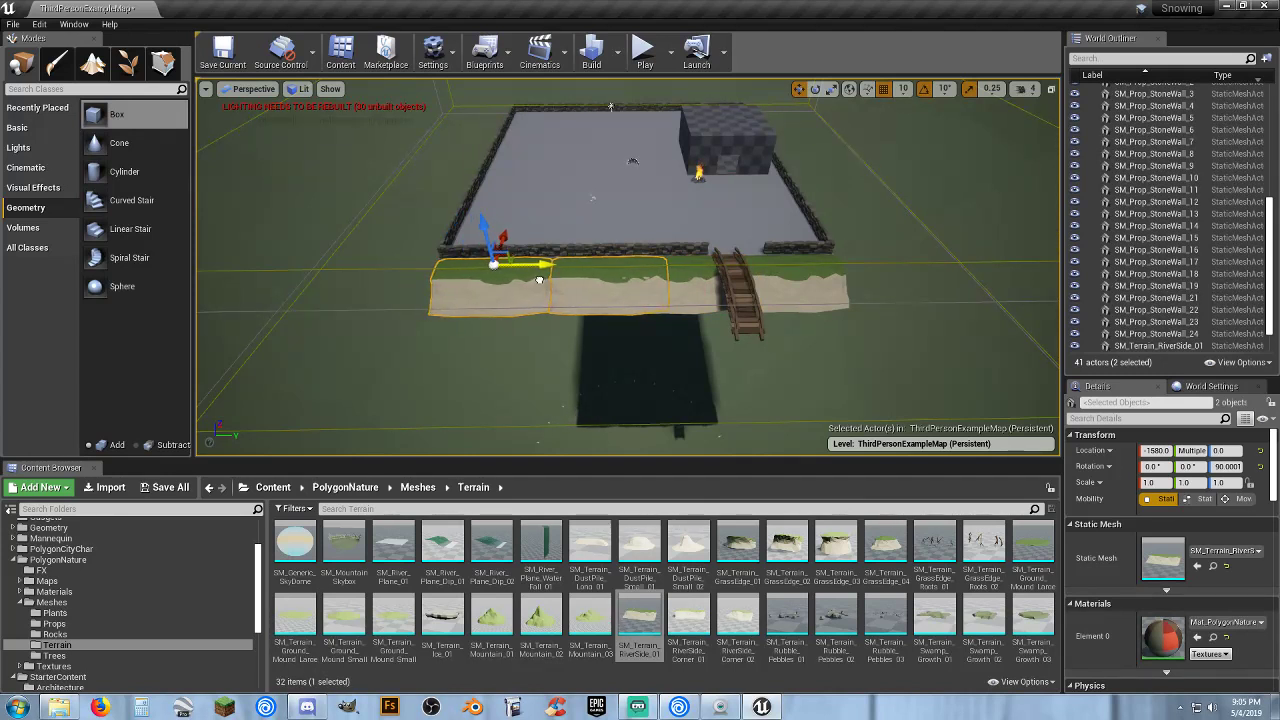
pyautogui.click(692, 291)
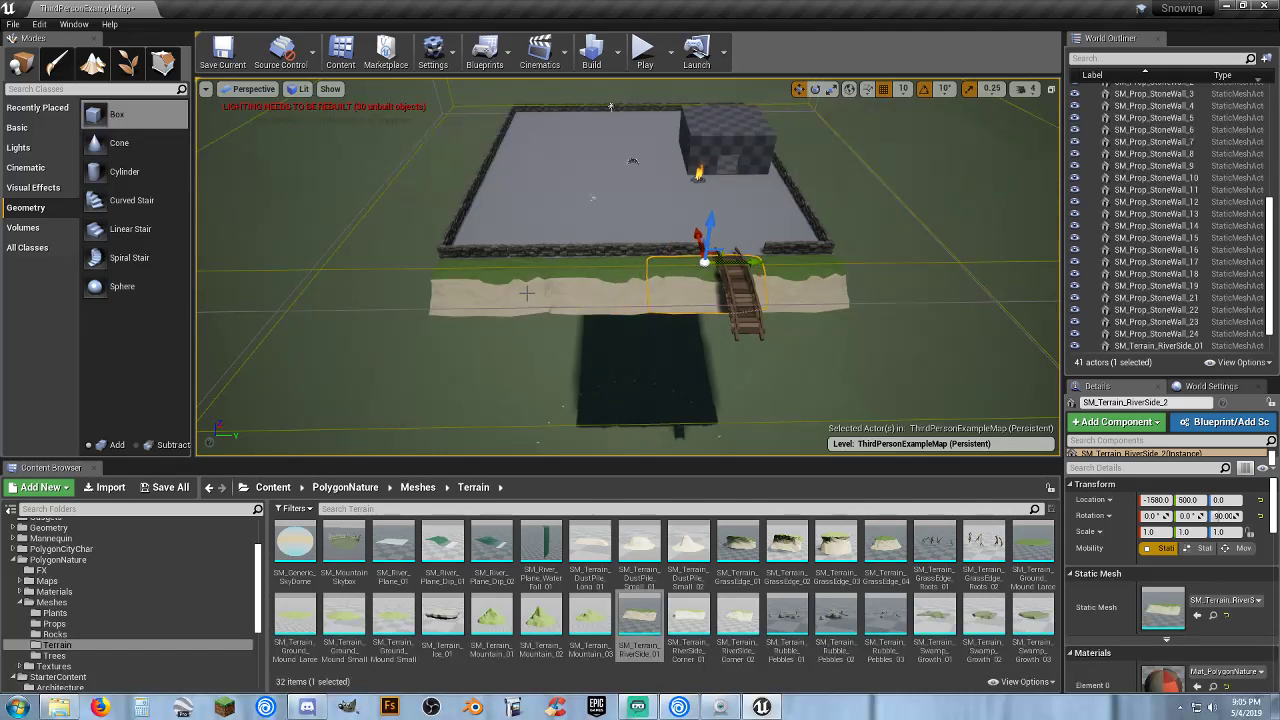
# Duplicate all four riverside terrain pieces together and rotate the copies to -90 degrees about Z.
pyautogui.keyDown('ctrl'); pyautogui.click(527, 292); pyautogui.keyUp('ctrl')
pyautogui.keyDown('ctrl'); pyautogui.click(638, 292); pyautogui.keyUp('ctrl')
pyautogui.keyDown('ctrl'); pyautogui.click(791, 292); pyautogui.keyUp('ctrl')
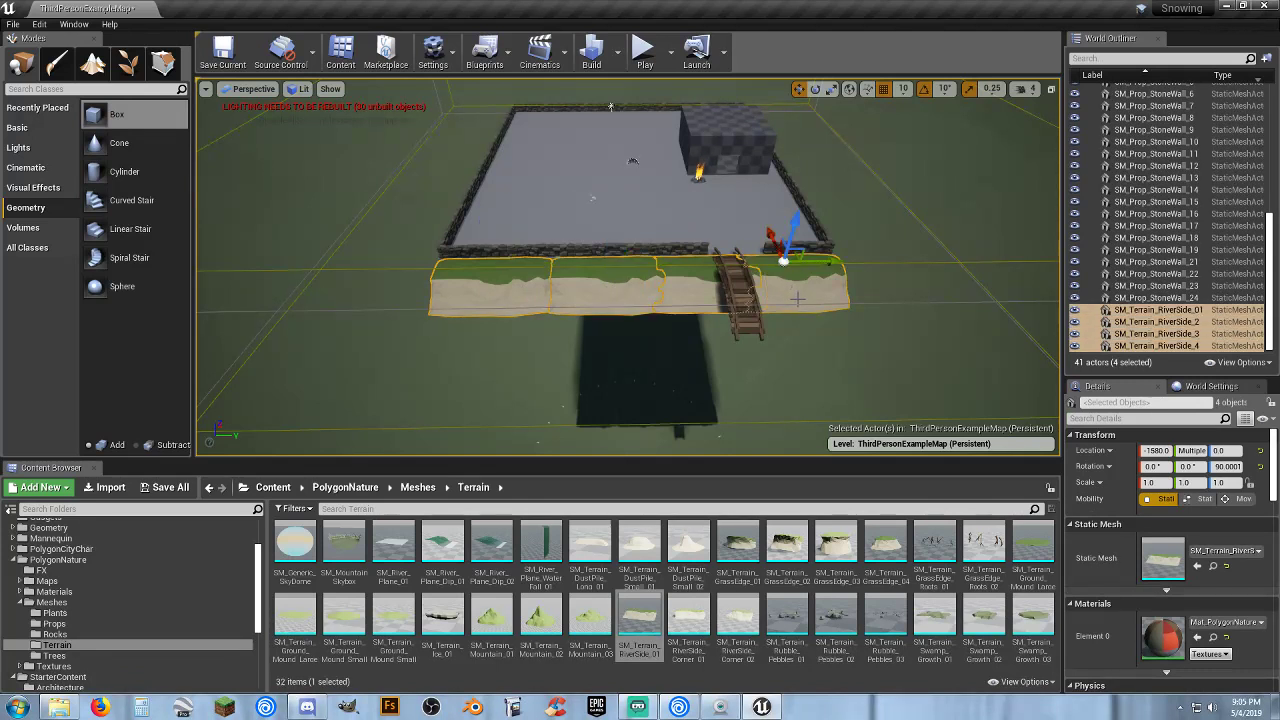
pyautogui.hotkey('ctrl', 'w')
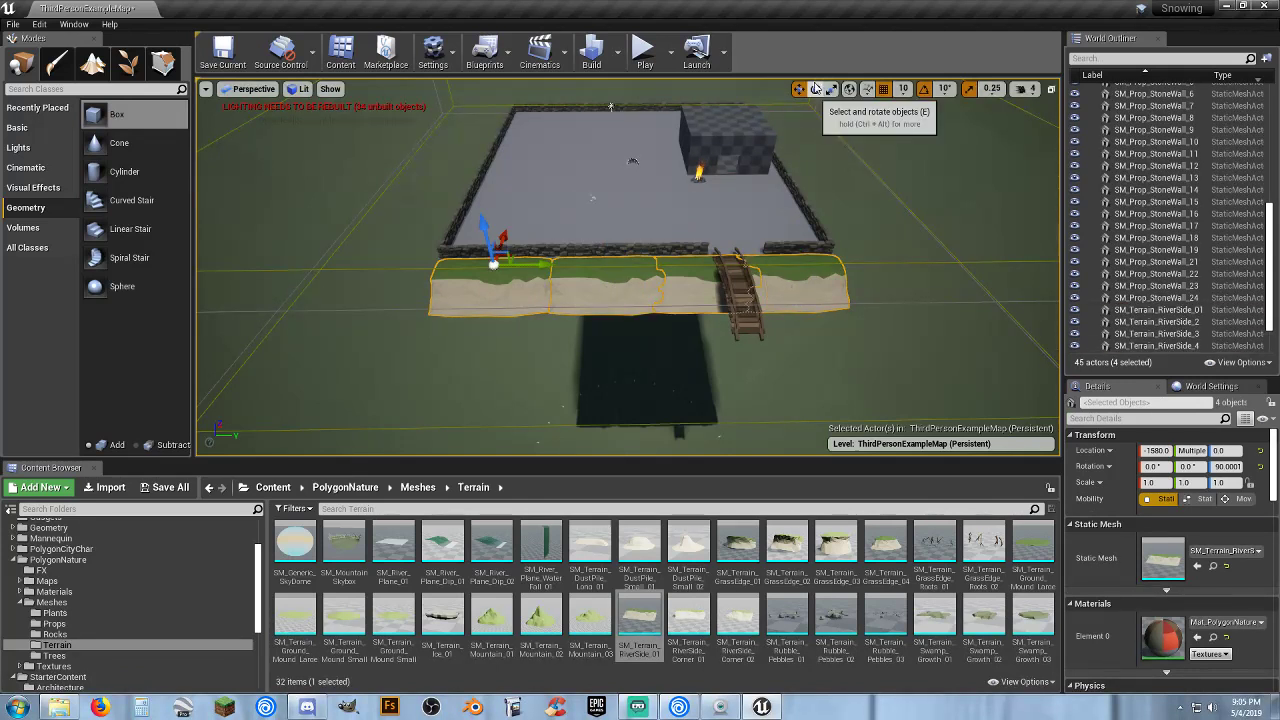
pyautogui.click(815, 89)
pyautogui.moveTo(531, 308); pyautogui.dragTo(470, 341)
pyautogui.moveTo(547, 305); pyautogui.dragTo(547, 305)
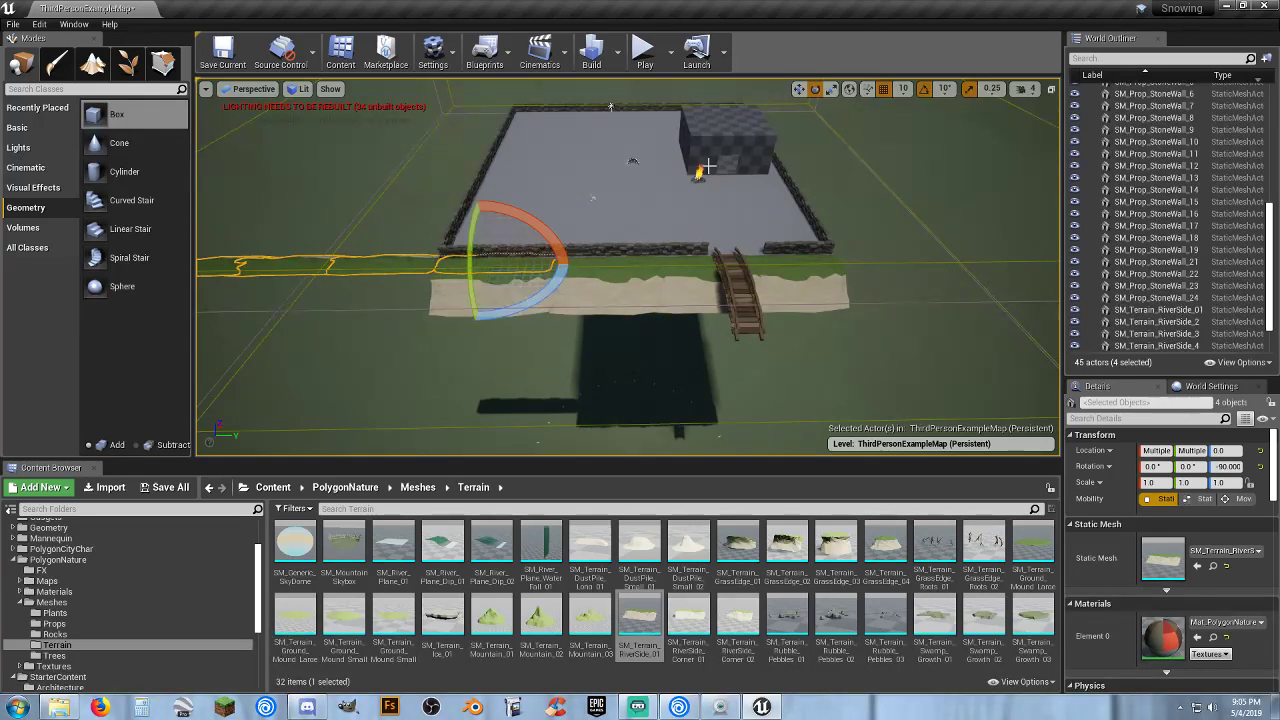
# Move the rotated riverside row outward and along Y so it faces the first row beneath the bridge's outer end.
pyautogui.click(799, 88)
pyautogui.moveTo(501, 235); pyautogui.dragTo(498, 288)
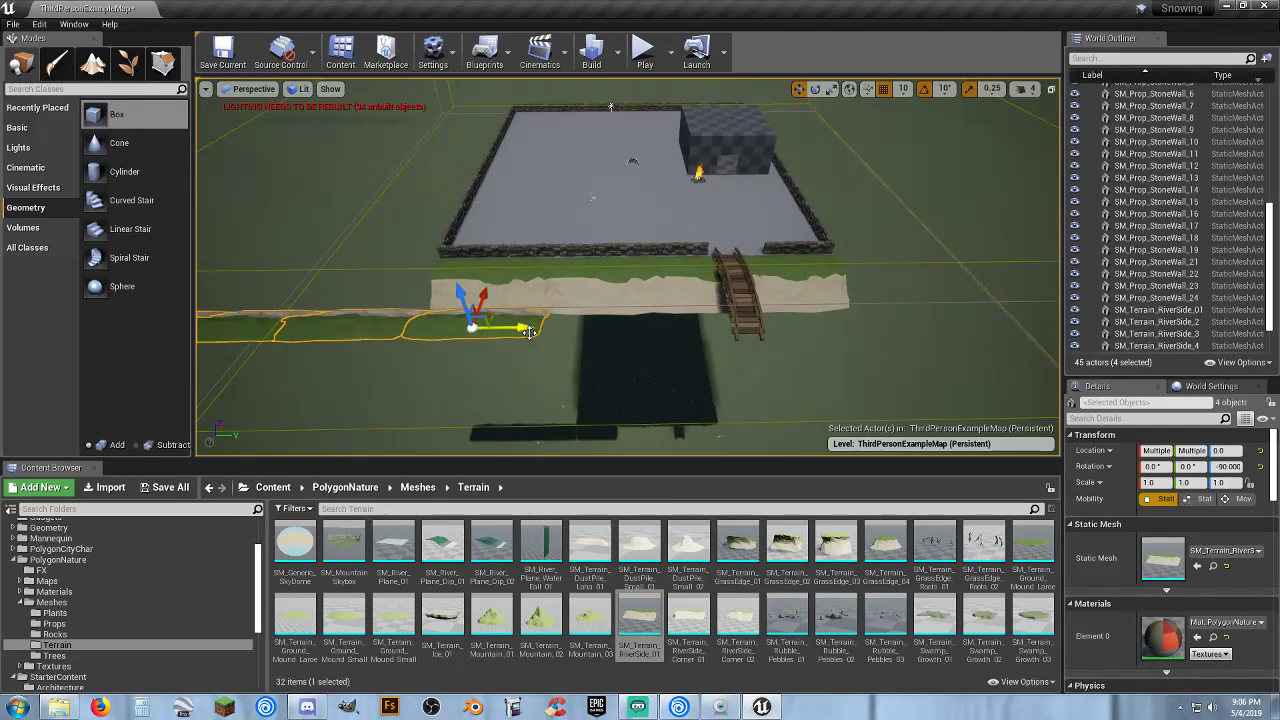
pyautogui.moveTo(518, 331); pyautogui.dragTo(832, 349)
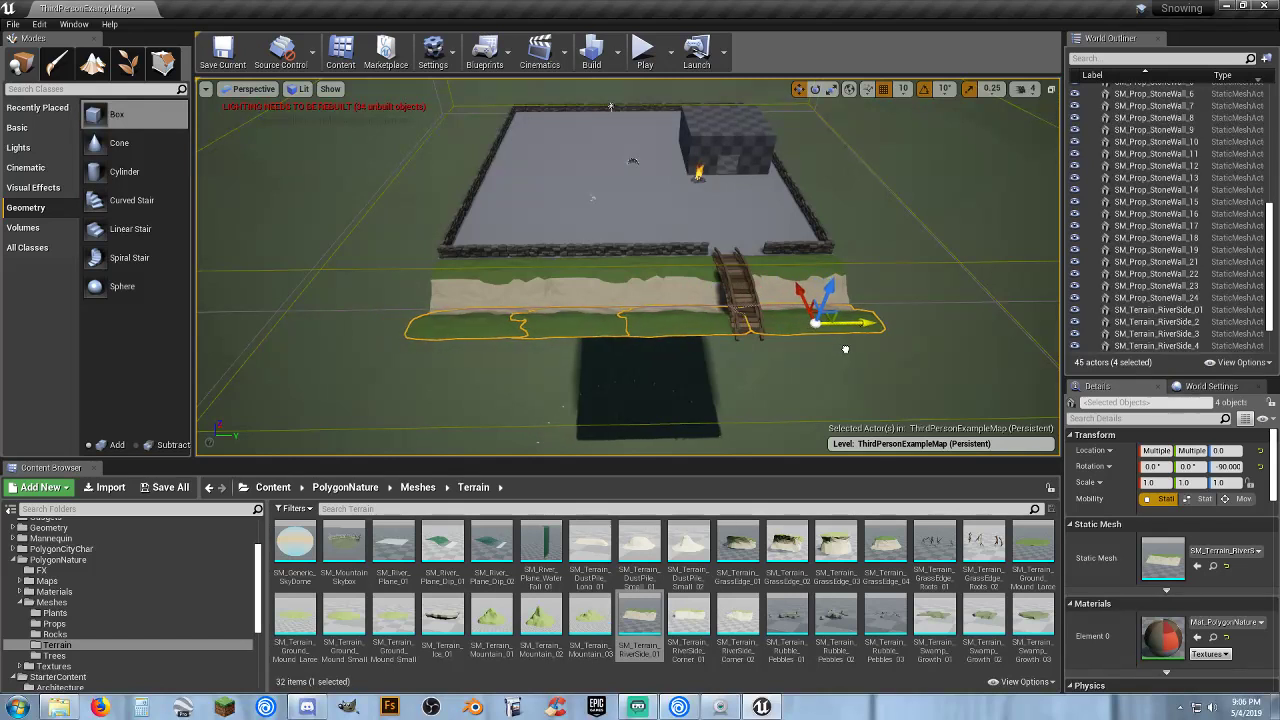
# Play-test the level by running over the bridge and down along the riverbed to examine the terrain pieces.
pyautogui.click(644, 50)
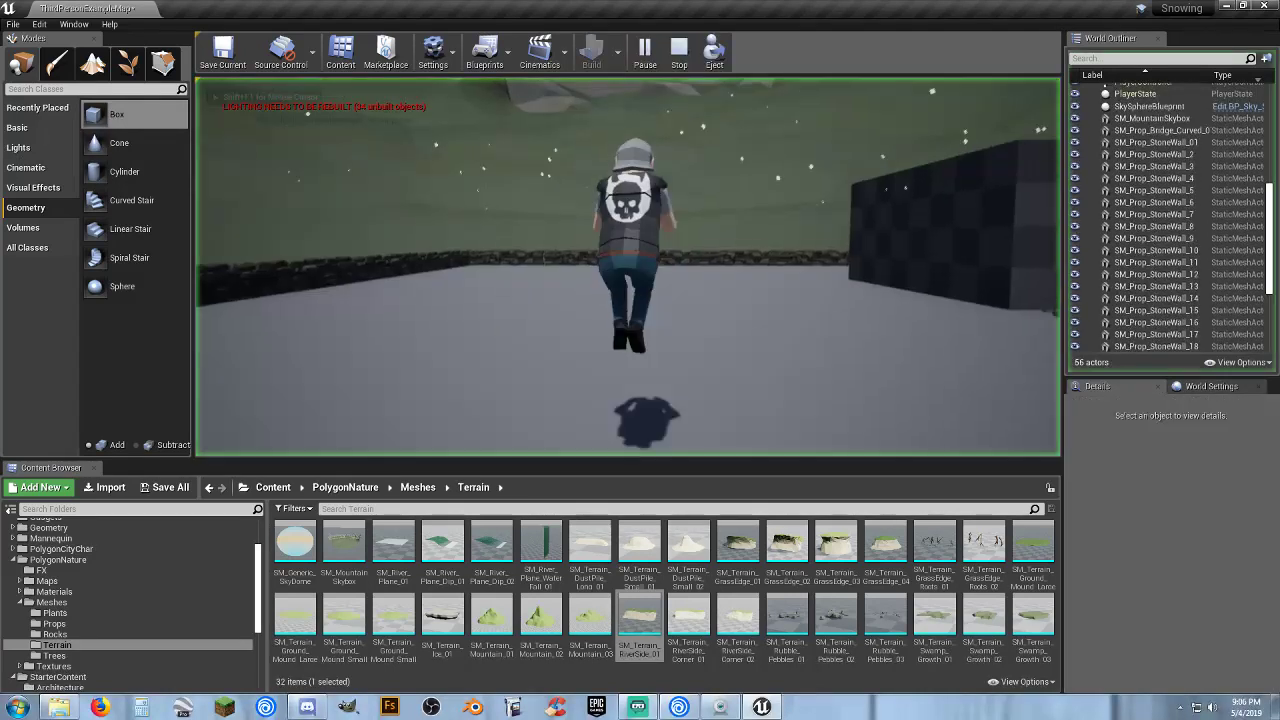
pyautogui.press('w')
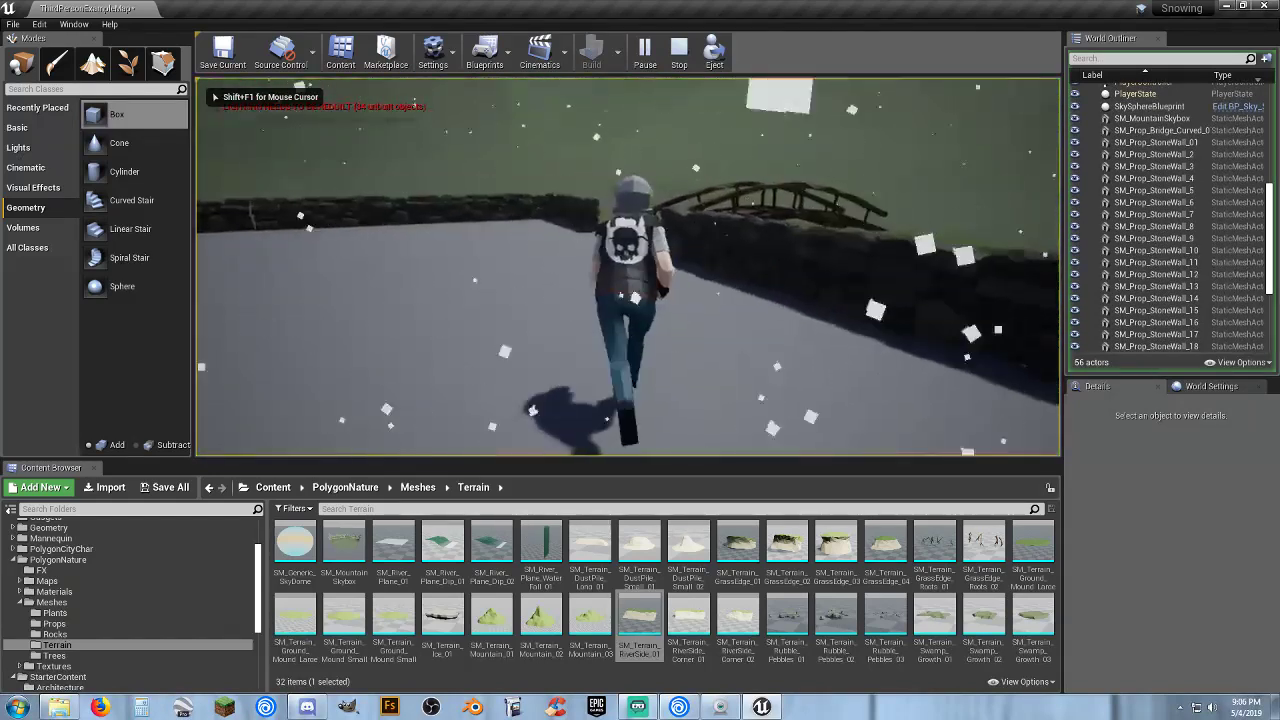
pyautogui.press('w')
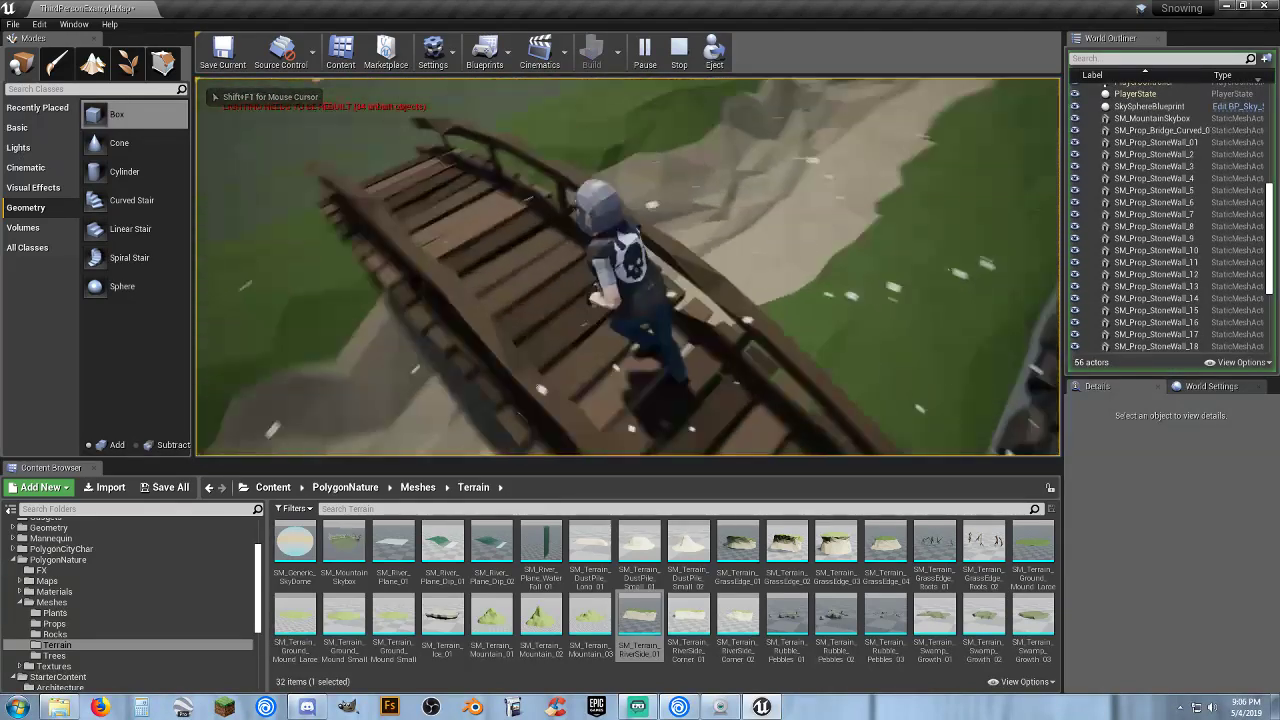
pyautogui.press('d')
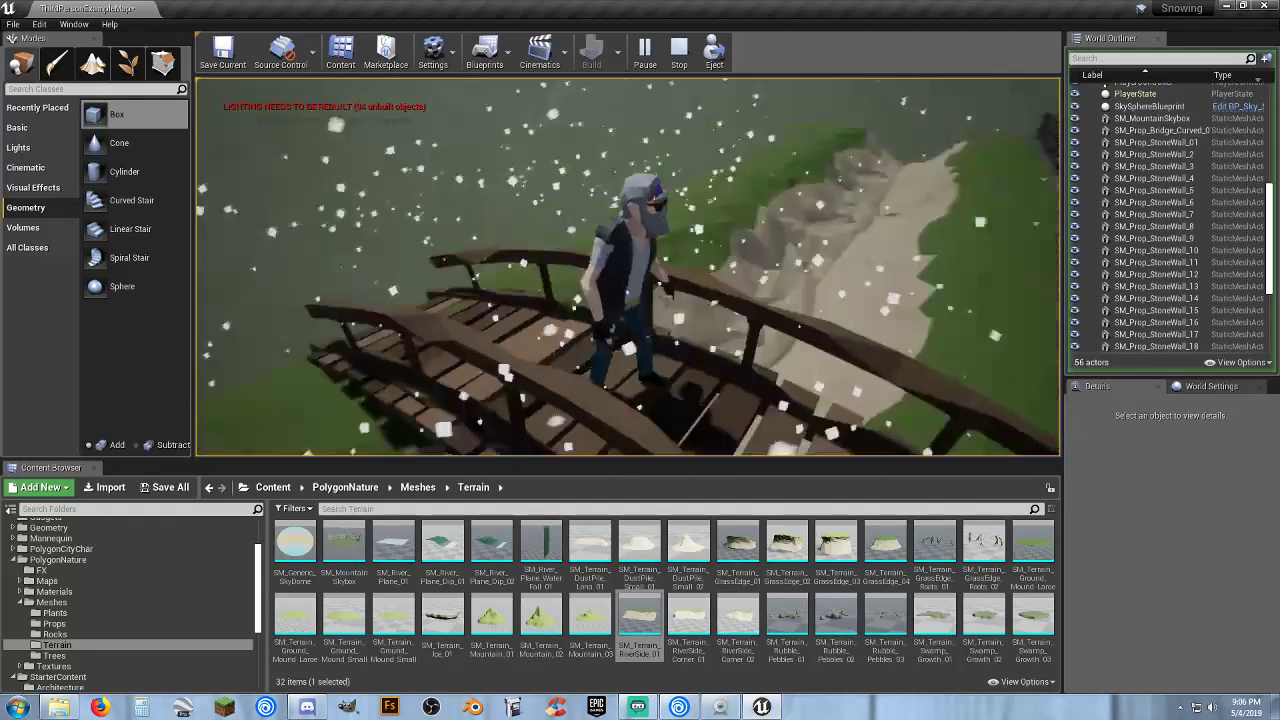
pyautogui.press('w')
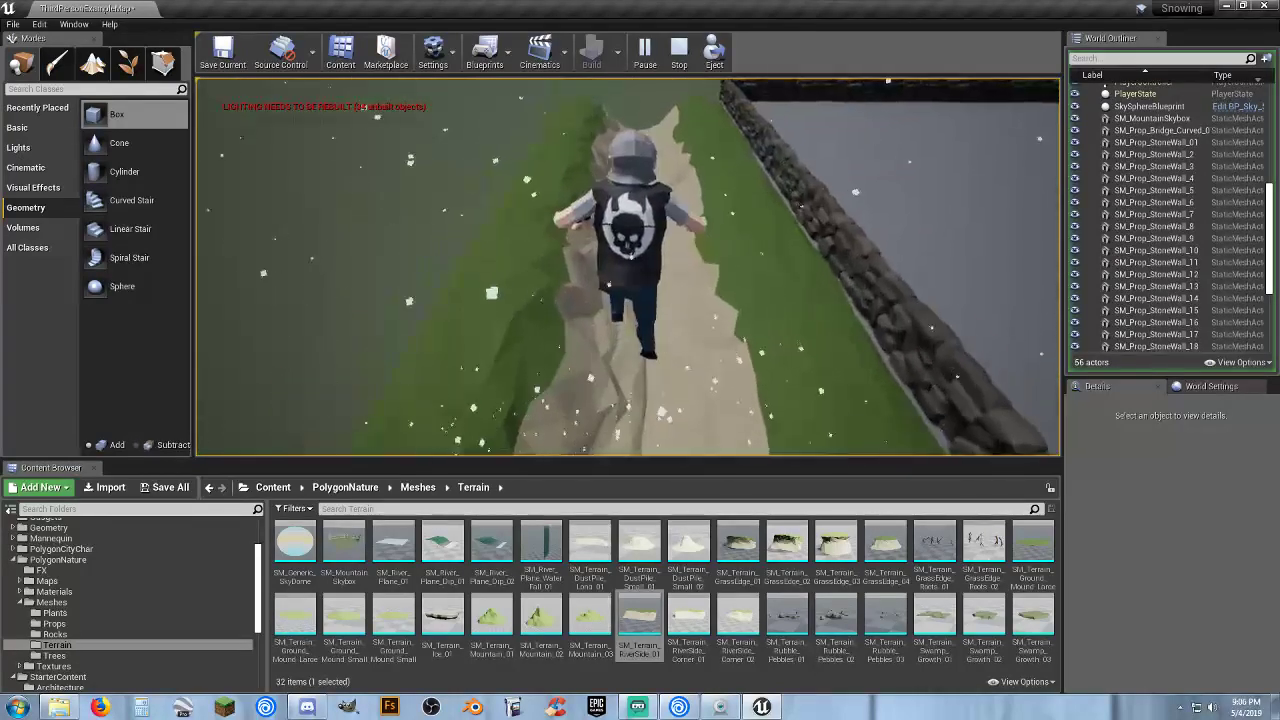
pyautogui.press('w')
pyautogui.press('d')
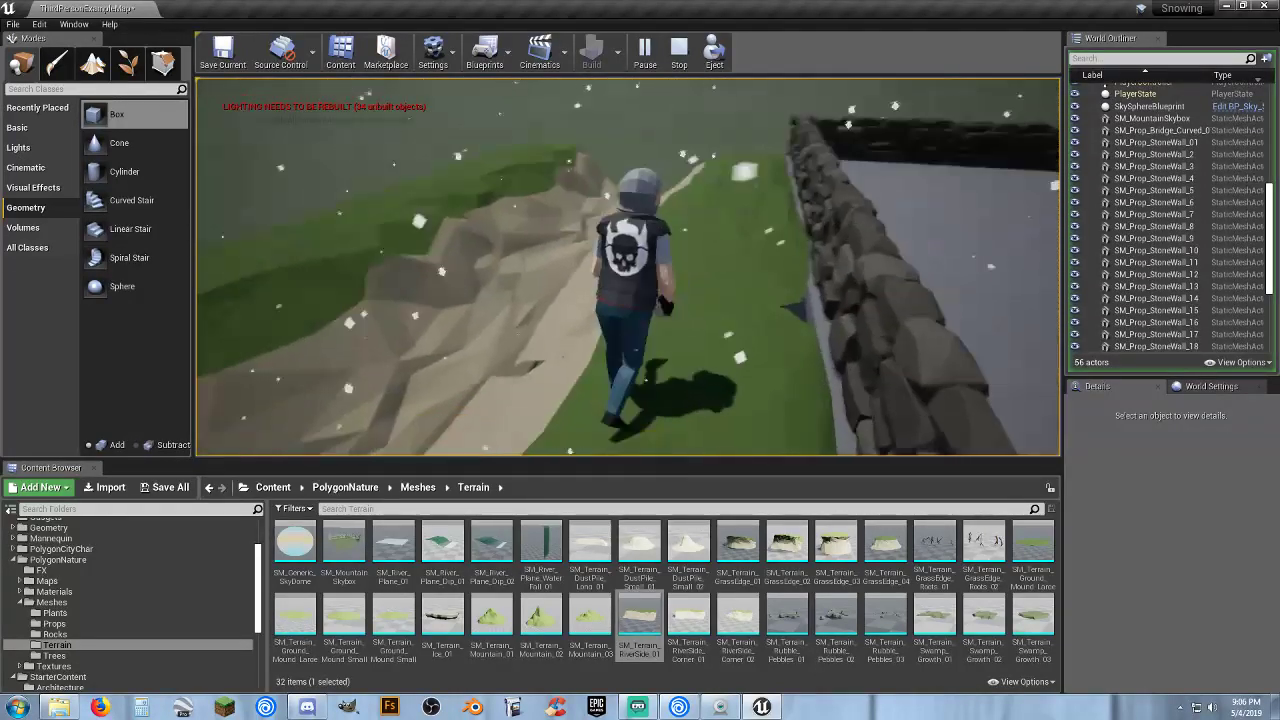
pyautogui.press('Escape')
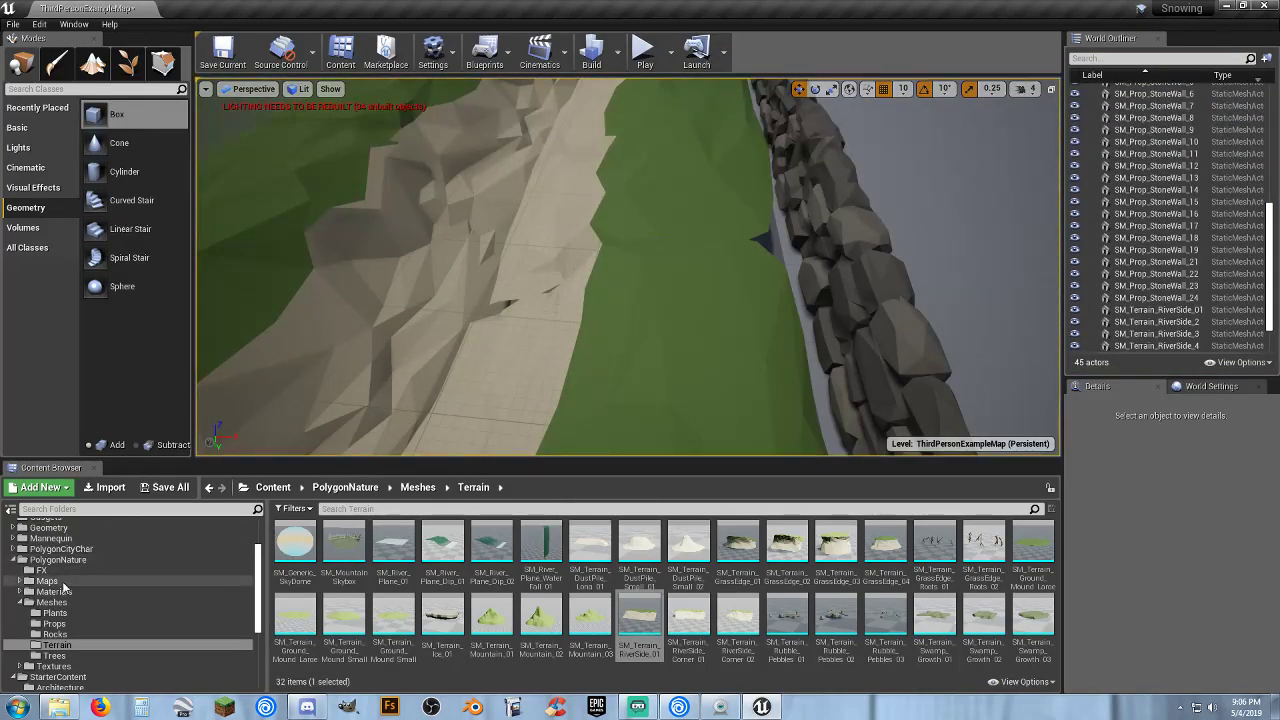
# Place the SM_River_Plane_01 water mesh in the riverbed and move it to X -2160 so it spans both banks.
pyautogui.scroll(-1, 100, 620)
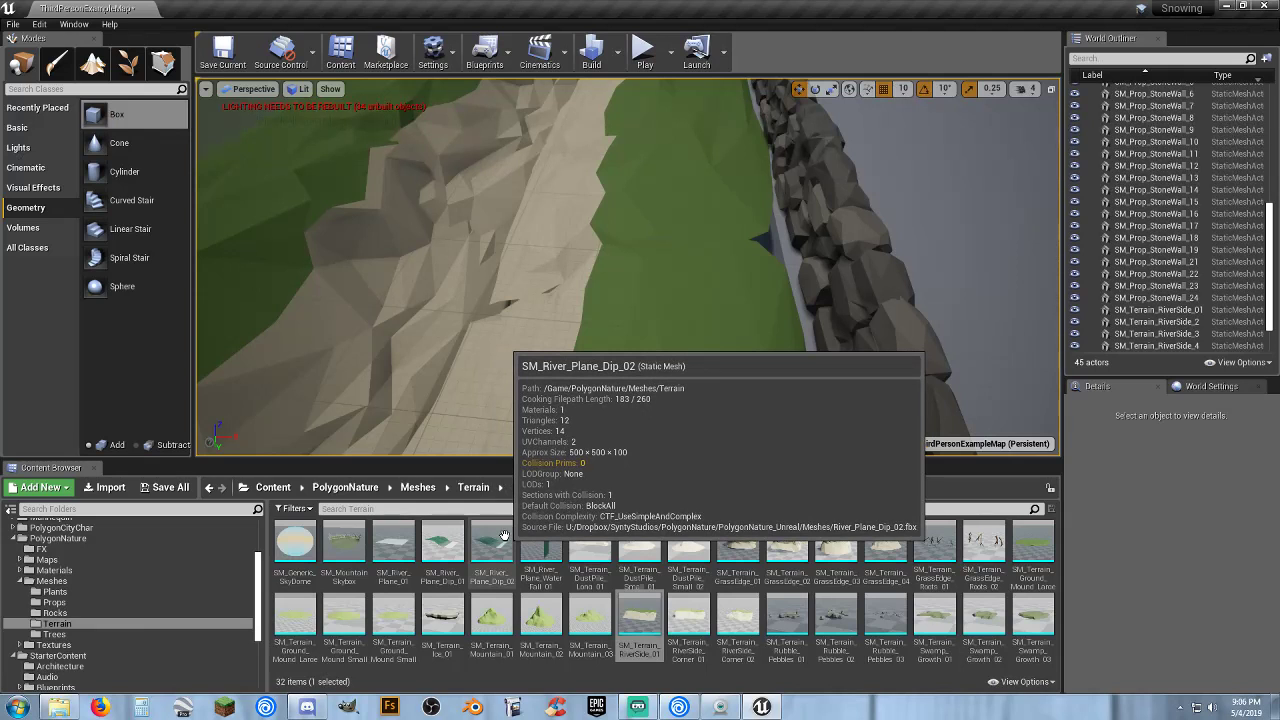
pyautogui.moveTo(393, 545); pyautogui.dragTo(540, 233)
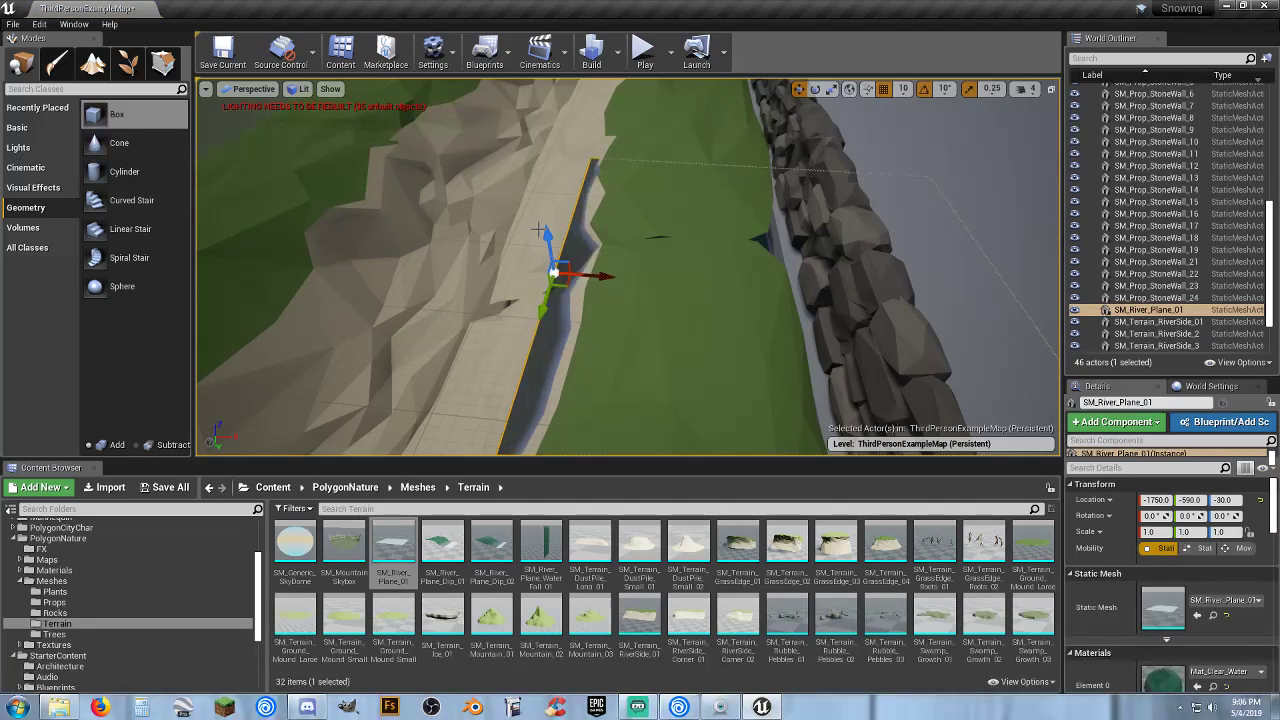
pyautogui.moveTo(595, 272); pyautogui.dragTo(302, 265)
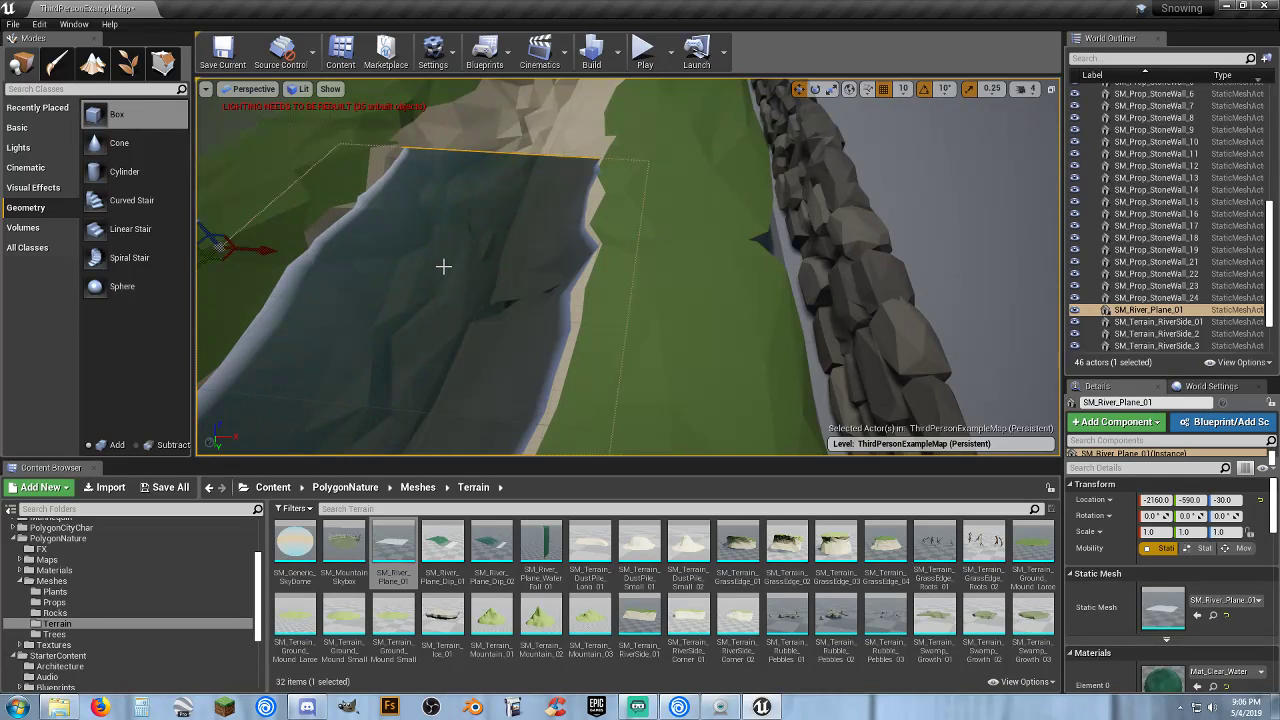
# Stretch the river plane to a Y scale of 6 and move it to Y 20 so it fills the riverbed.
pyautogui.moveTo(443, 266); pyautogui.dragTo(270, 305, button='right')
pyautogui.moveTo(648, 255); pyautogui.dragTo(320, 273)
pyautogui.click(831, 89)
pyautogui.moveTo(320, 273); pyautogui.dragTo(235, 290, button='right')
pyautogui.moveTo(531, 294); pyautogui.dragTo(613, 298, button='right')
pyautogui.scroll(-6, 613, 298)
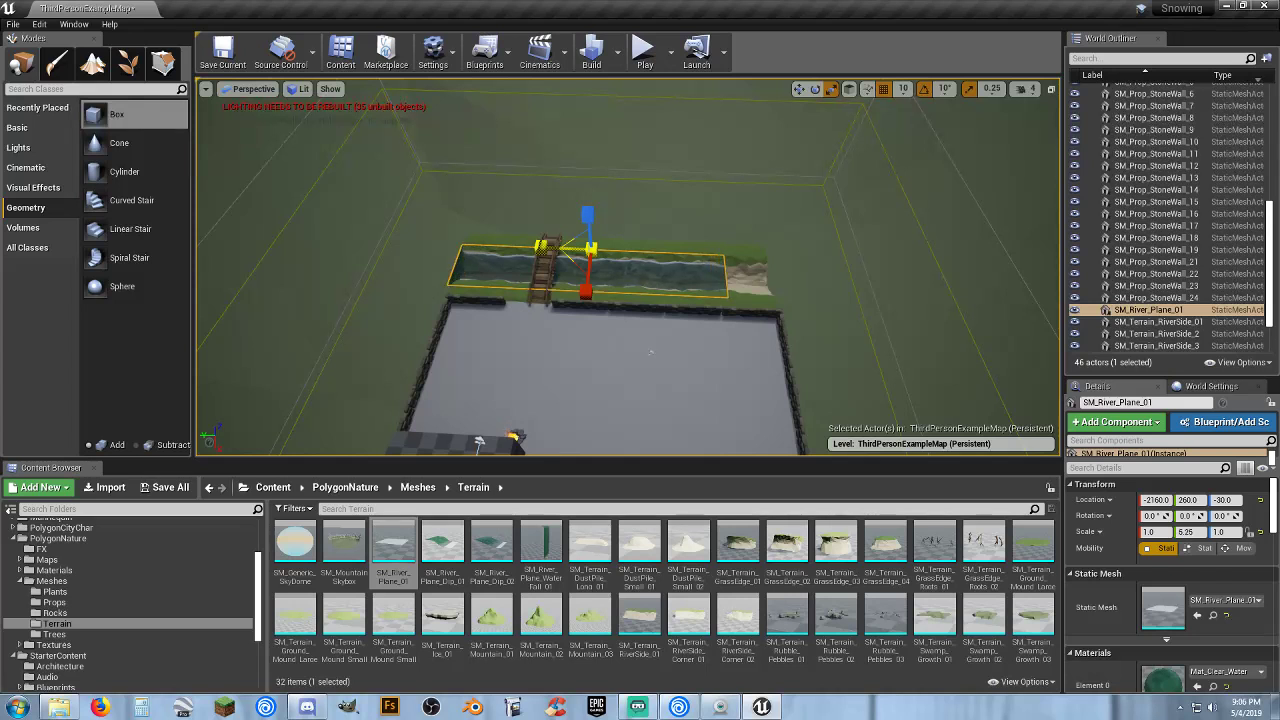
pyautogui.click(799, 89)
pyautogui.moveTo(545, 249); pyautogui.dragTo(561, 249)
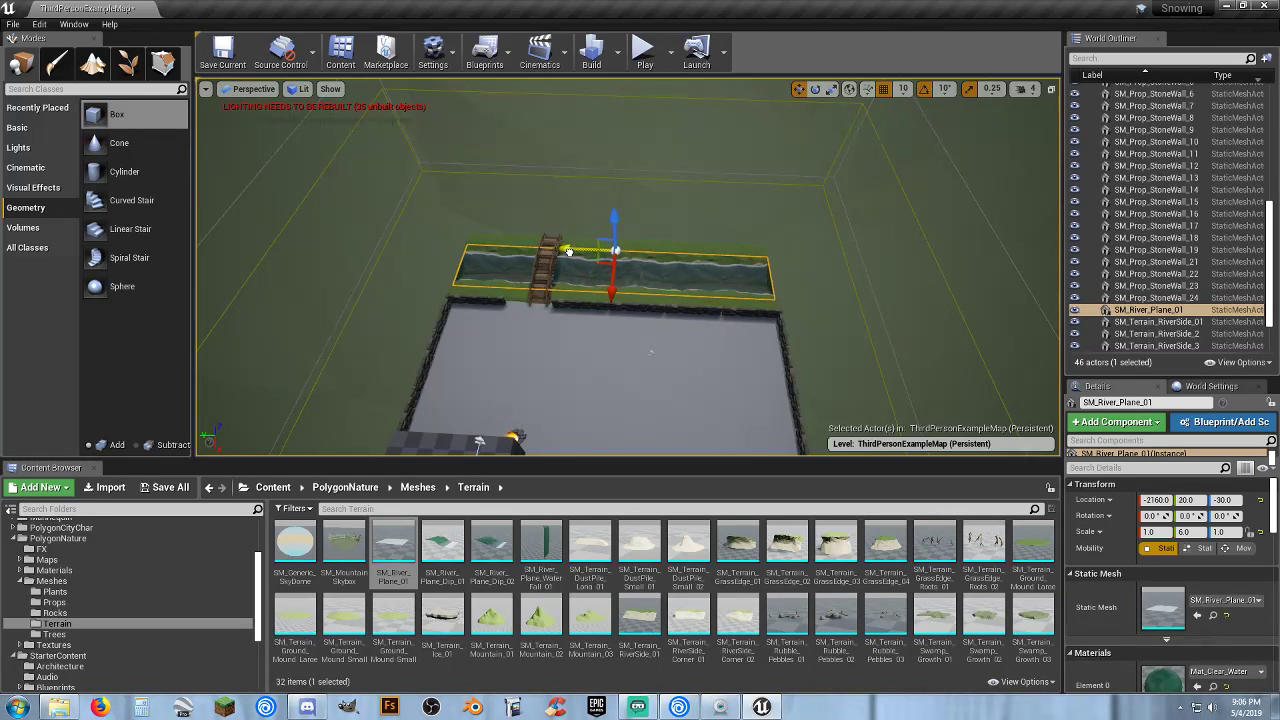
# Set the viewport camera speed to 3 and play-test the level to examine the water from the bridge and riverbed.
pyautogui.click(1025, 90)
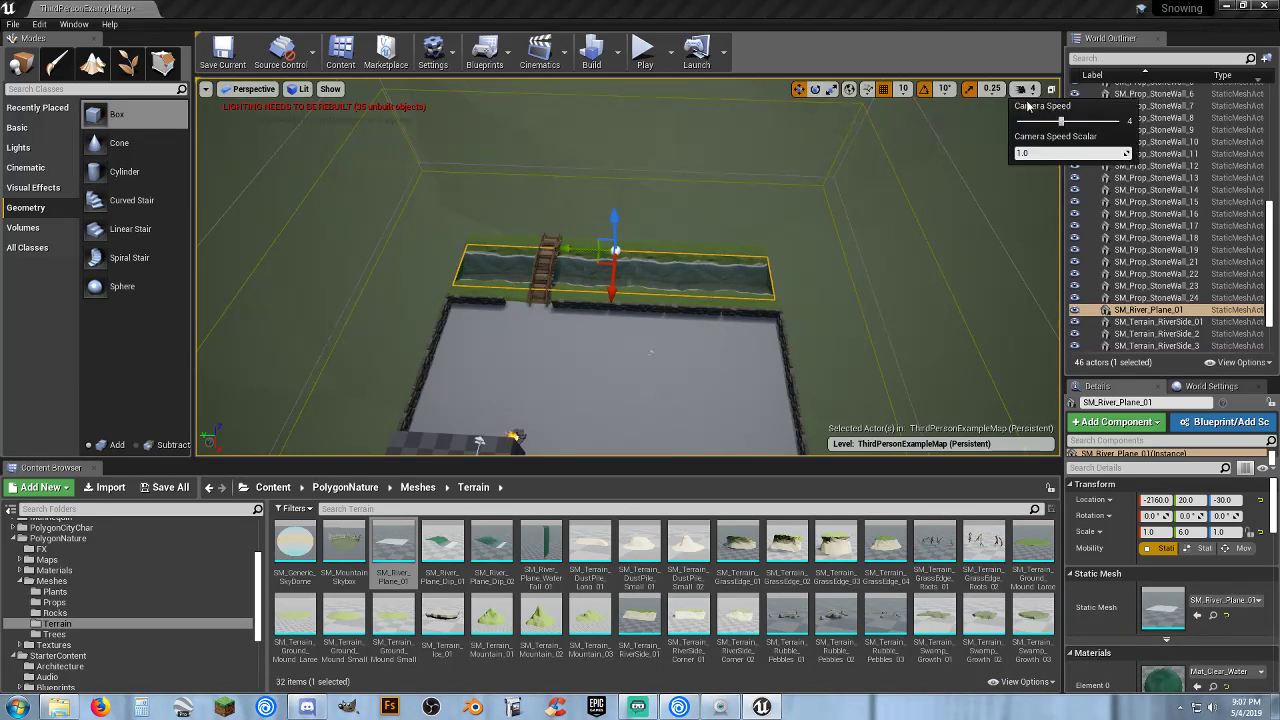
pyautogui.moveTo(1060, 120); pyautogui.dragTo(1047, 120)
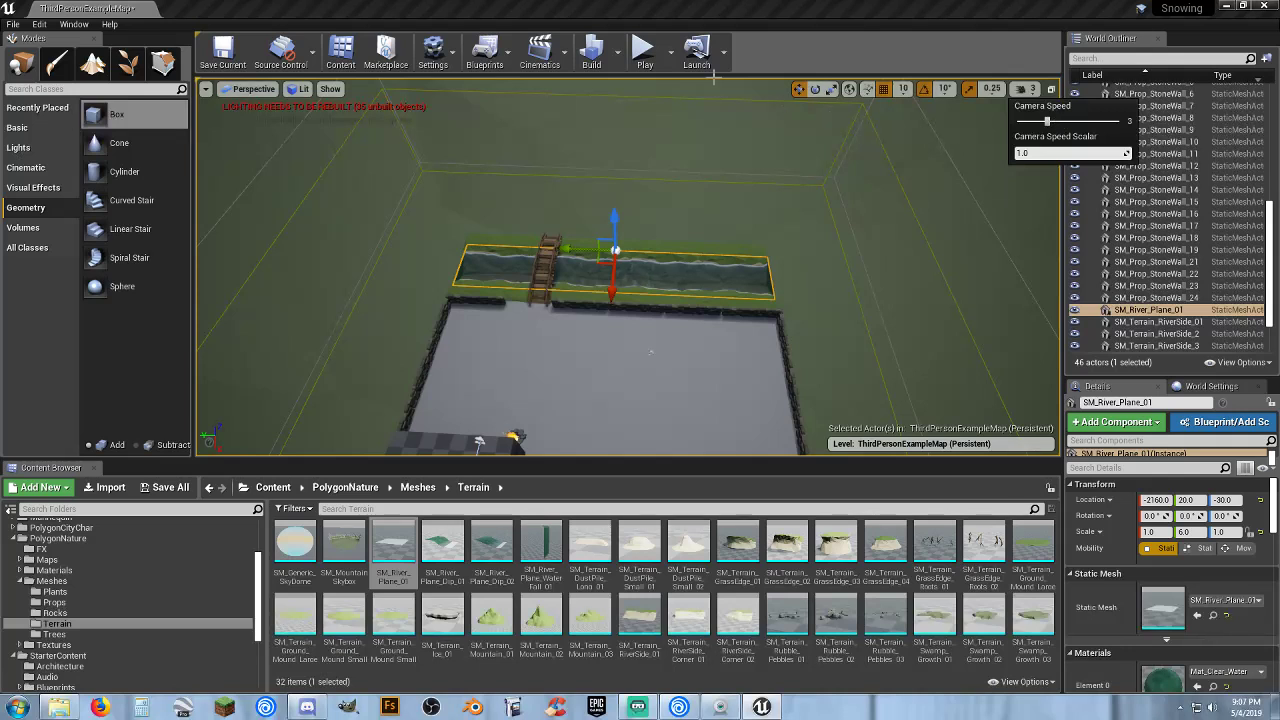
pyautogui.click(644, 50)
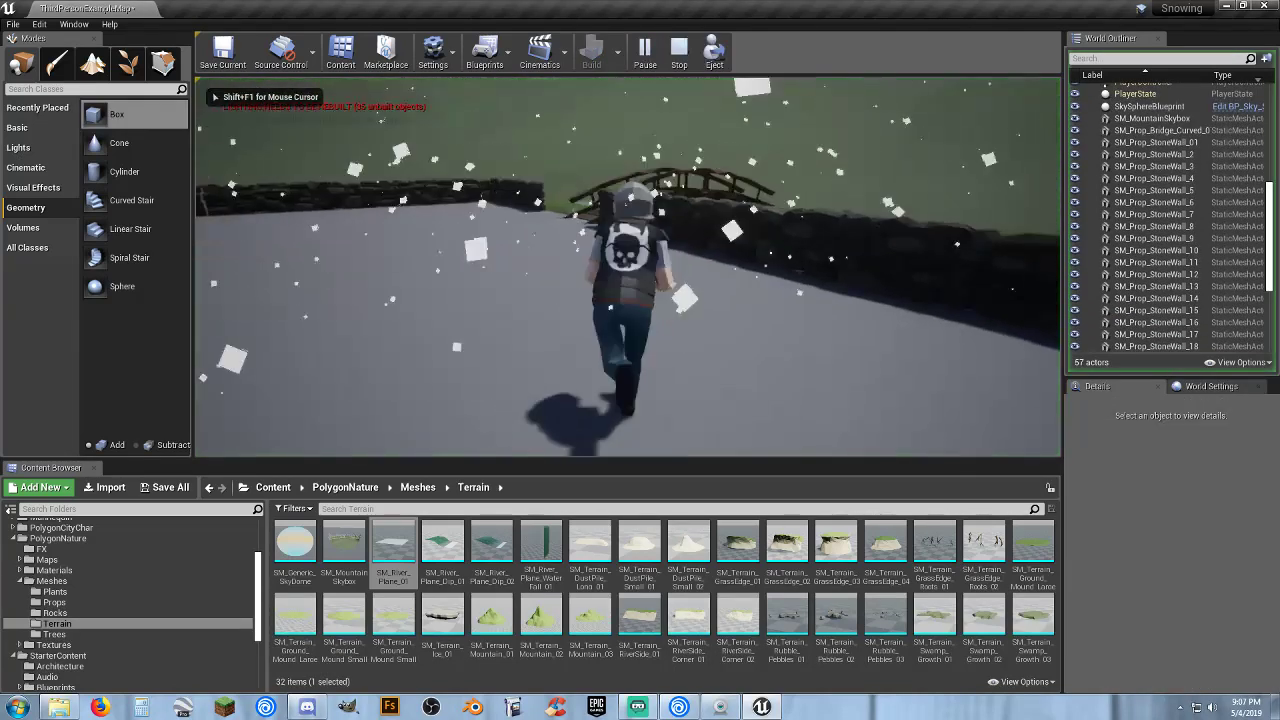
pyautogui.press('w')
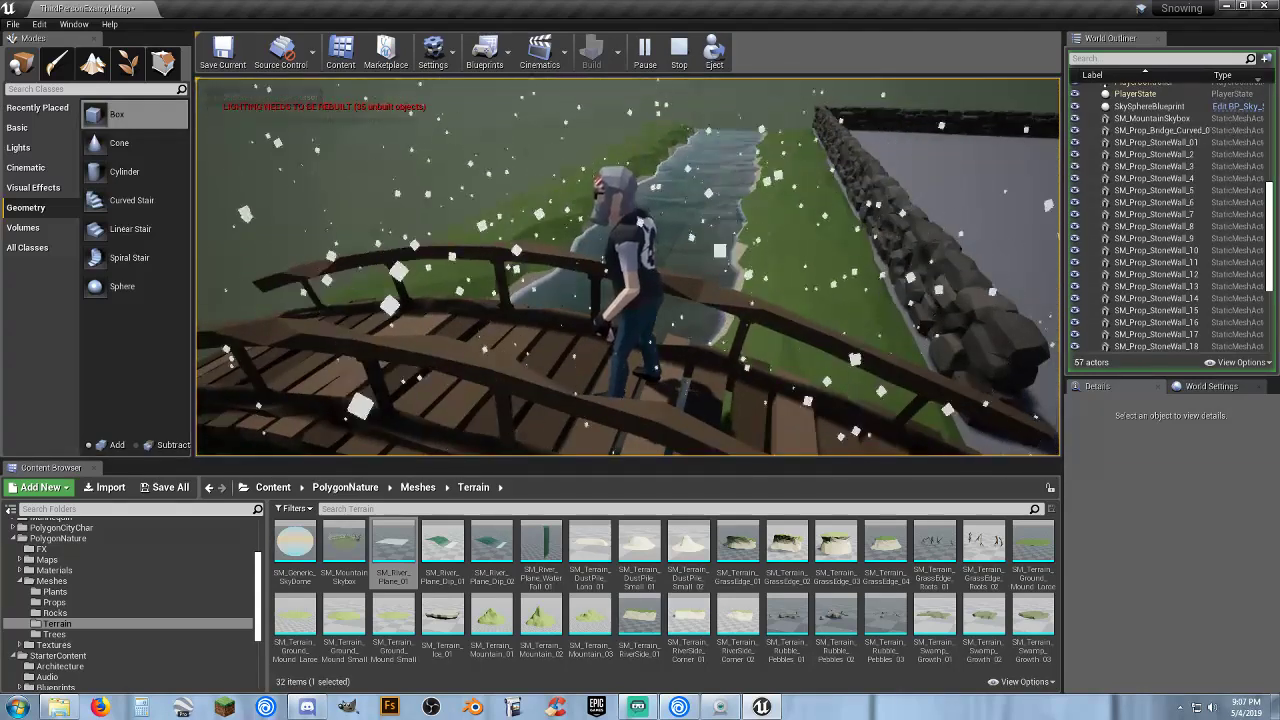
pyautogui.press('w')
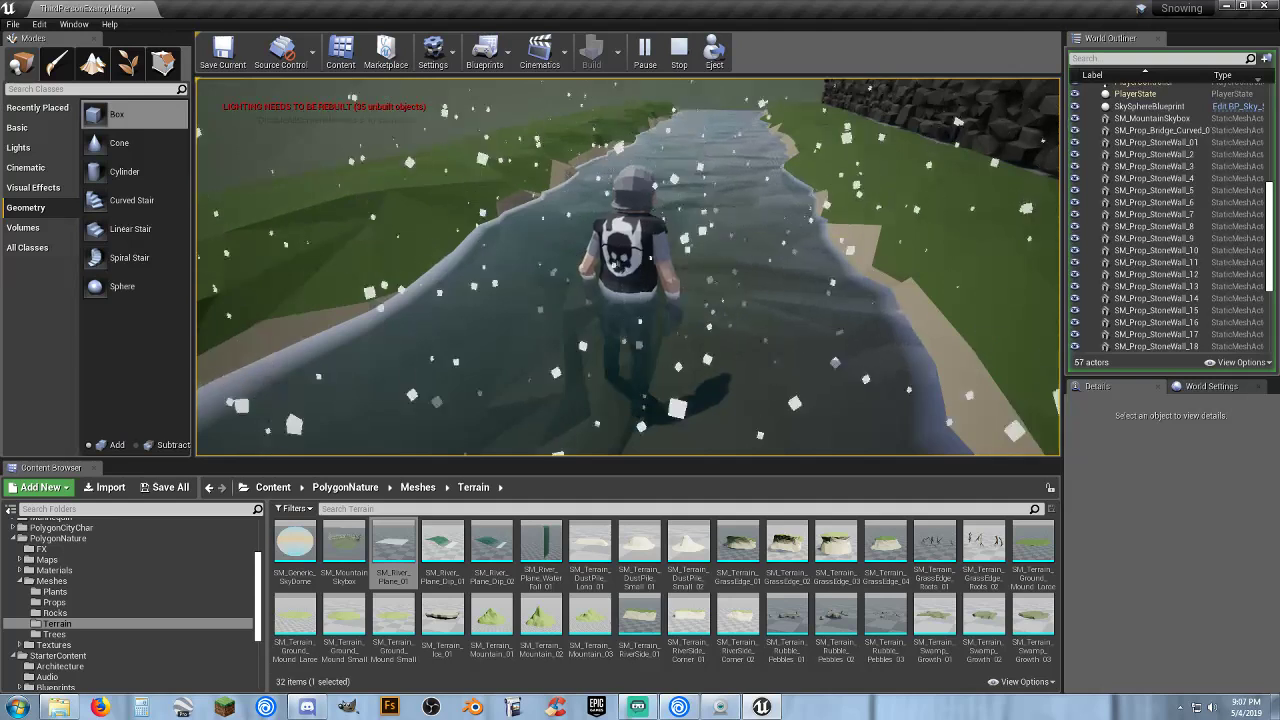
pyautogui.press('Escape')
# Reset the river plane's Y scale to 1.
pyautogui.click(710, 331)
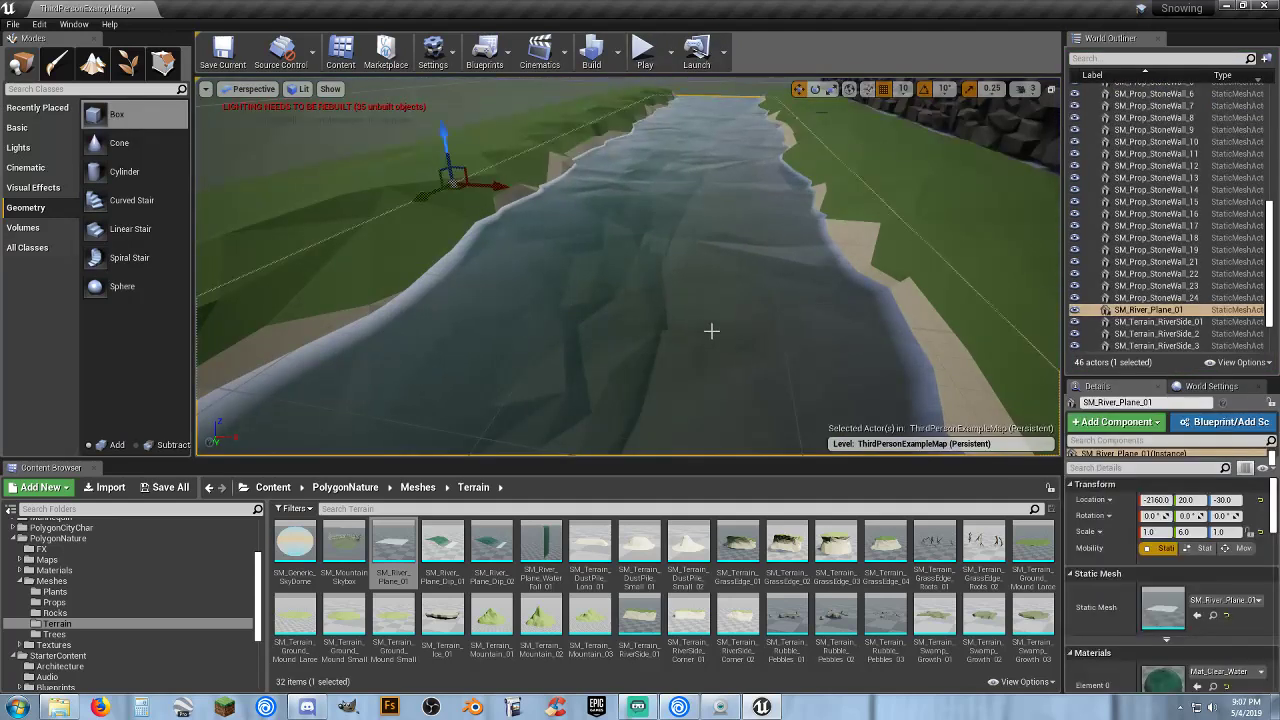
pyautogui.press('f')
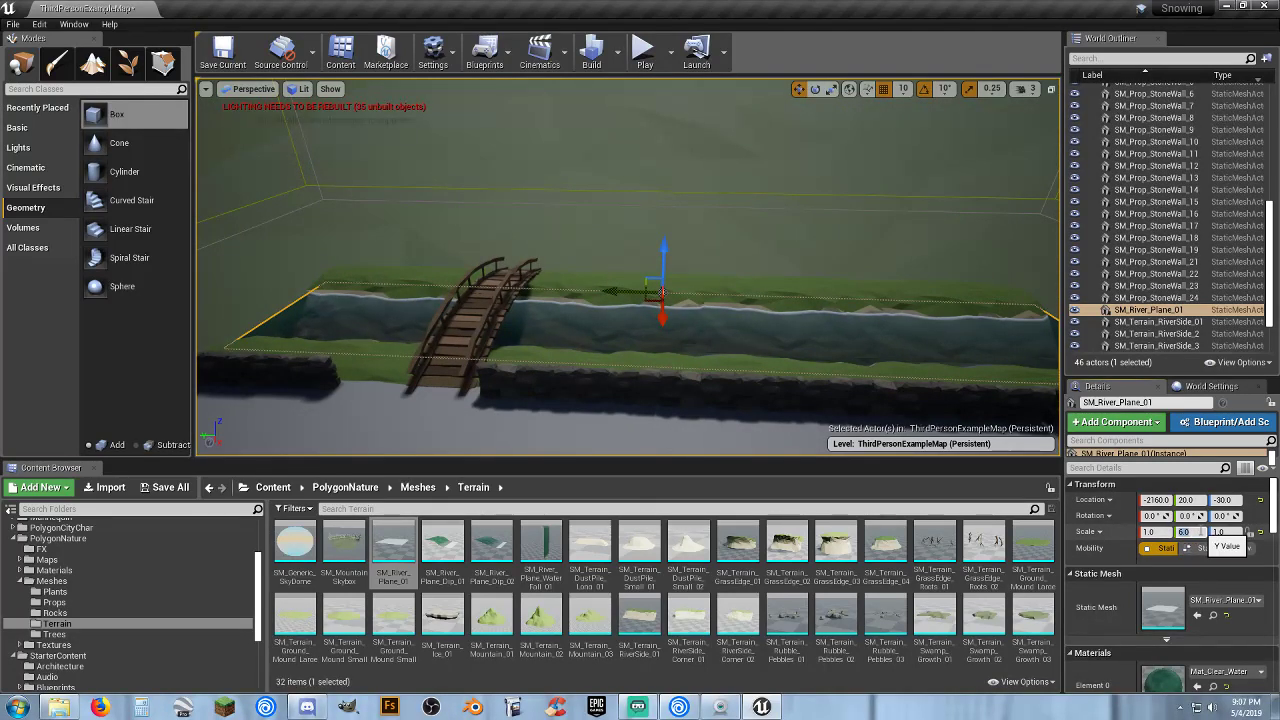
pyautogui.write('1')
pyautogui.press('Return')
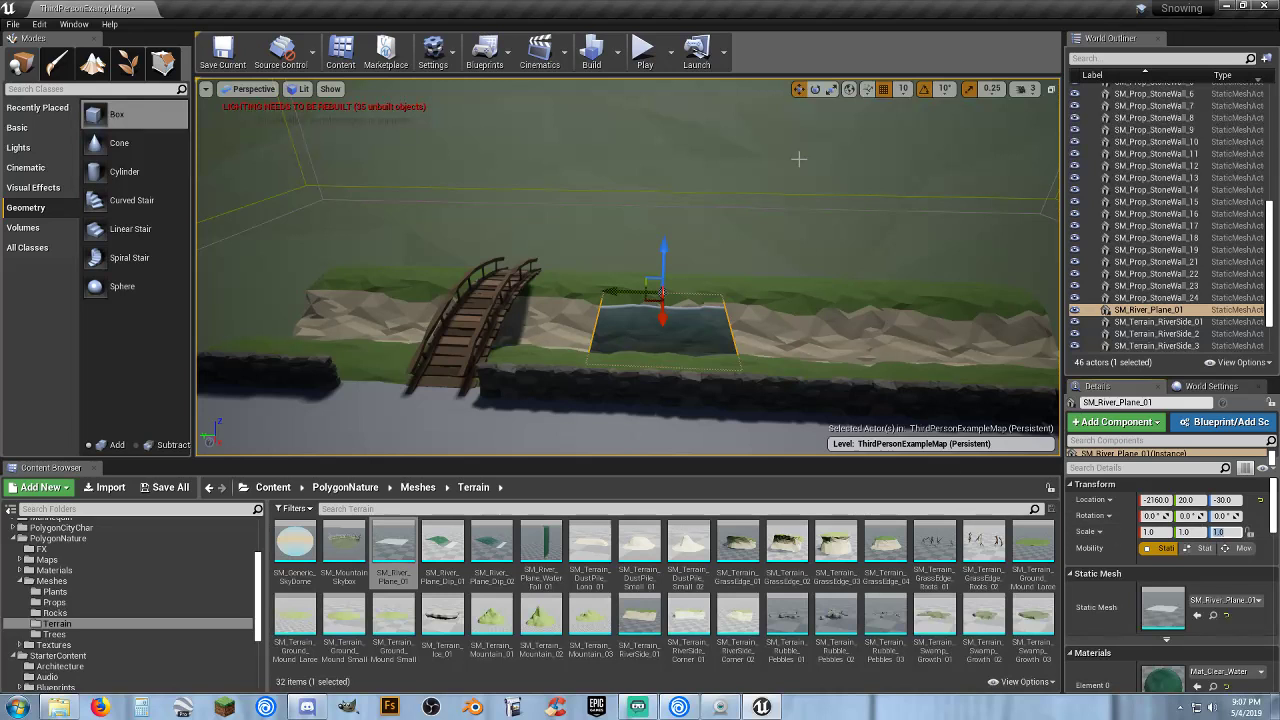
# Rotate the river plane to -90 degrees about Z and move it to X -1940, back between the banks.
pyautogui.click(815, 90)
pyautogui.moveTo(623, 327); pyautogui.dragTo(644, 235)
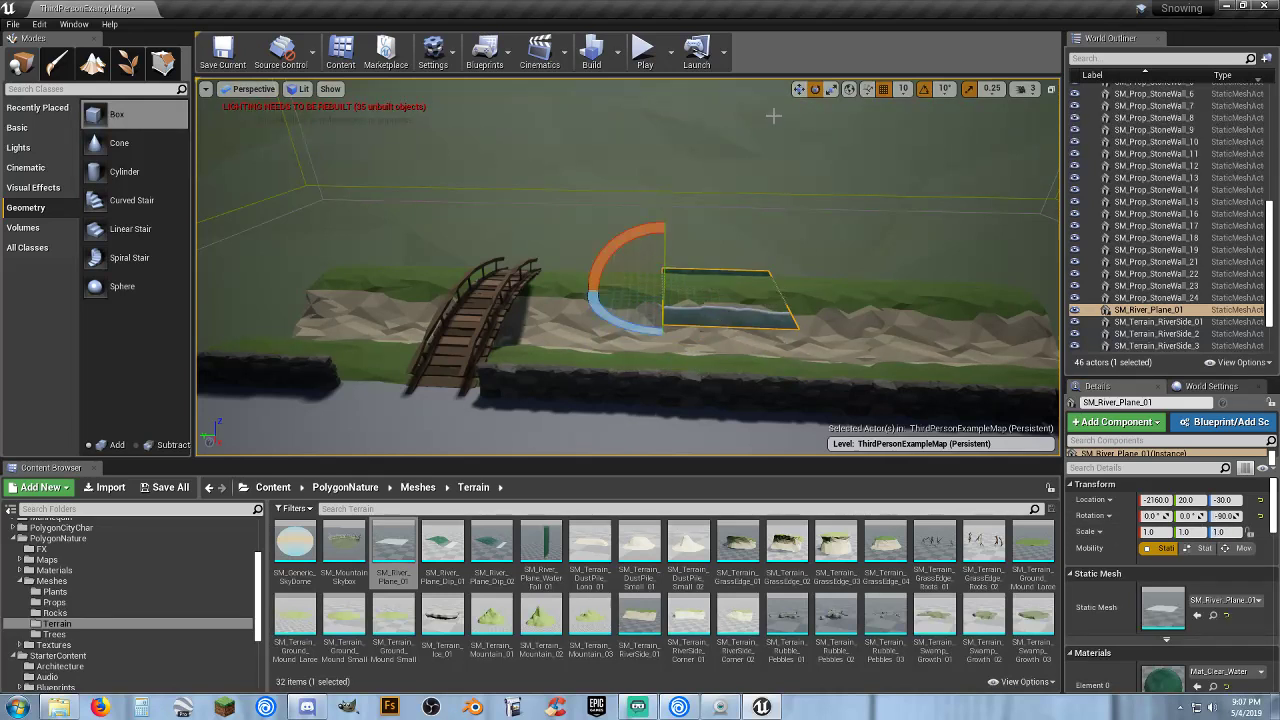
pyautogui.click(799, 89)
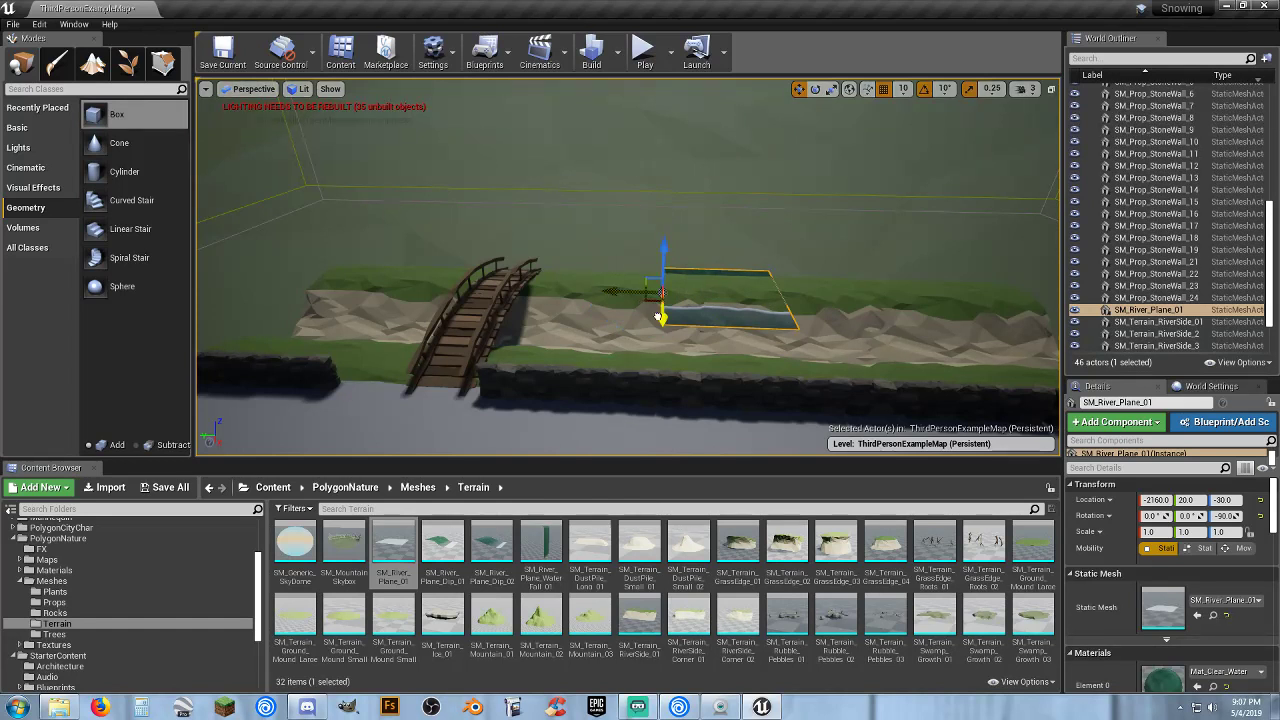
pyautogui.moveTo(663, 314); pyautogui.dragTo(658, 343)
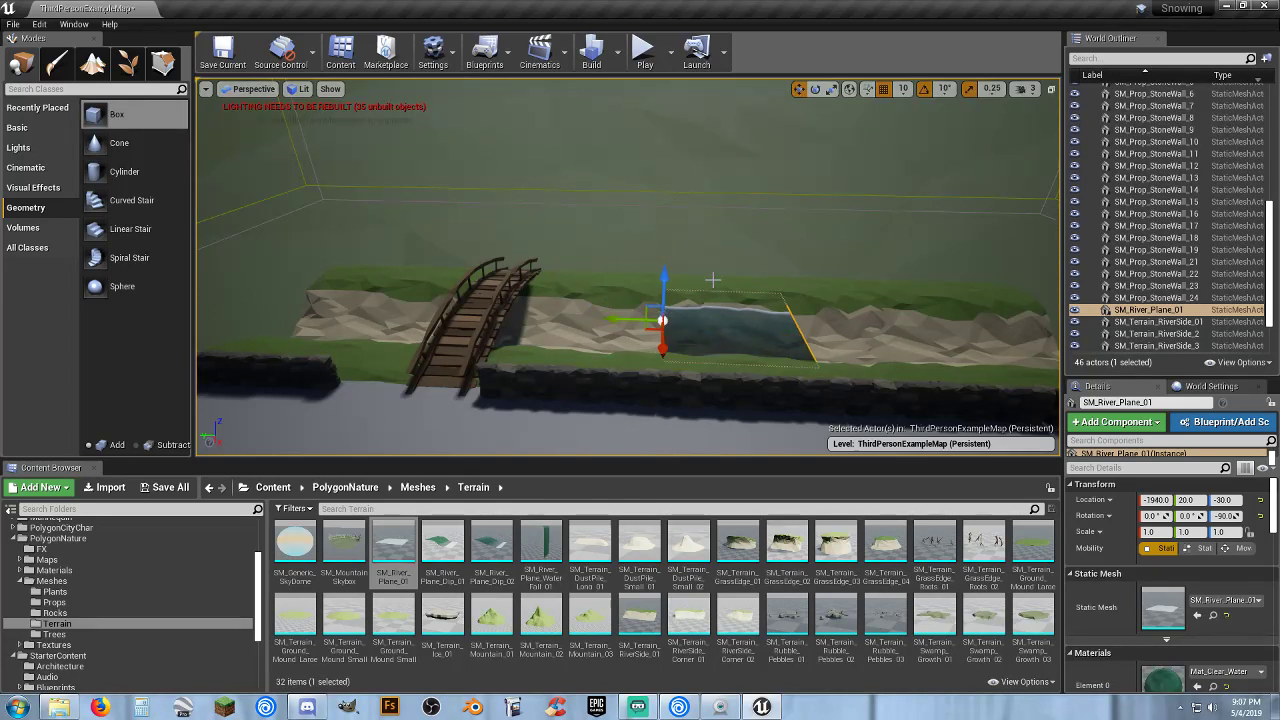
# Set the rotated river plane's X scale to 6 and move it to Y 1520 so it covers the whole riverbed.
pyautogui.click(831, 89)
pyautogui.moveTo(713, 321); pyautogui.dragTo(830, 330)
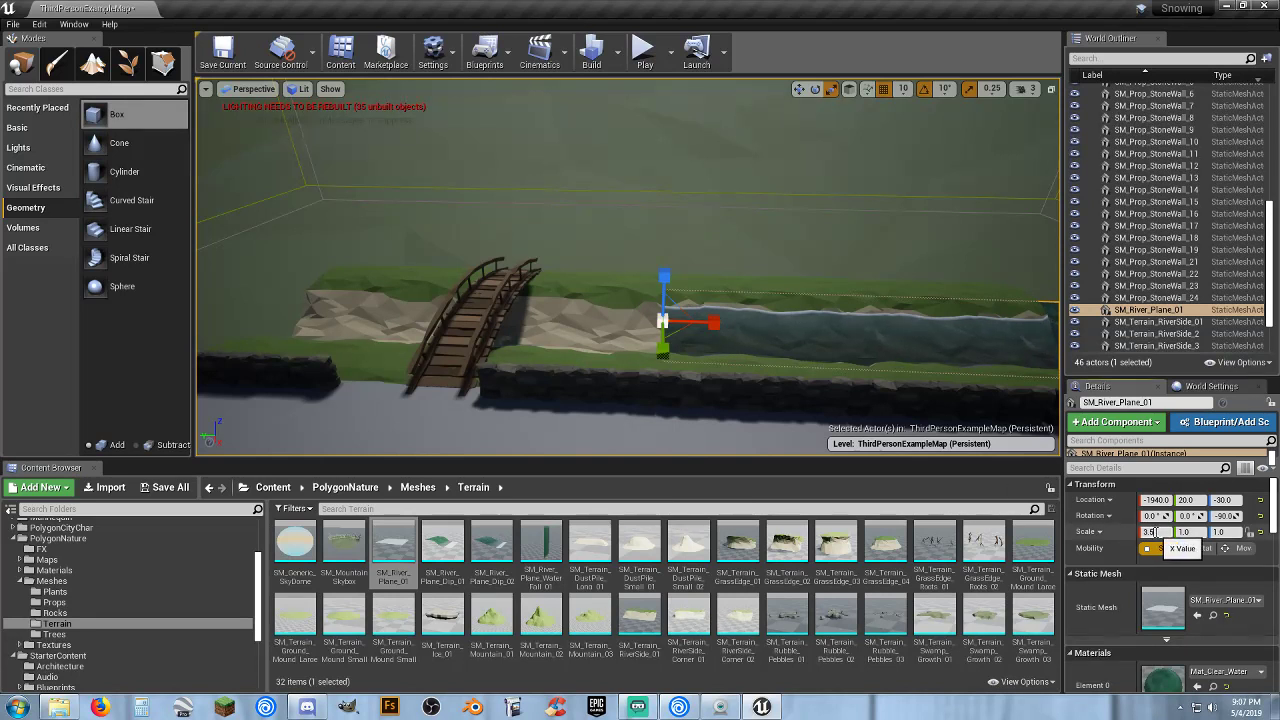
pyautogui.click(1152, 532)
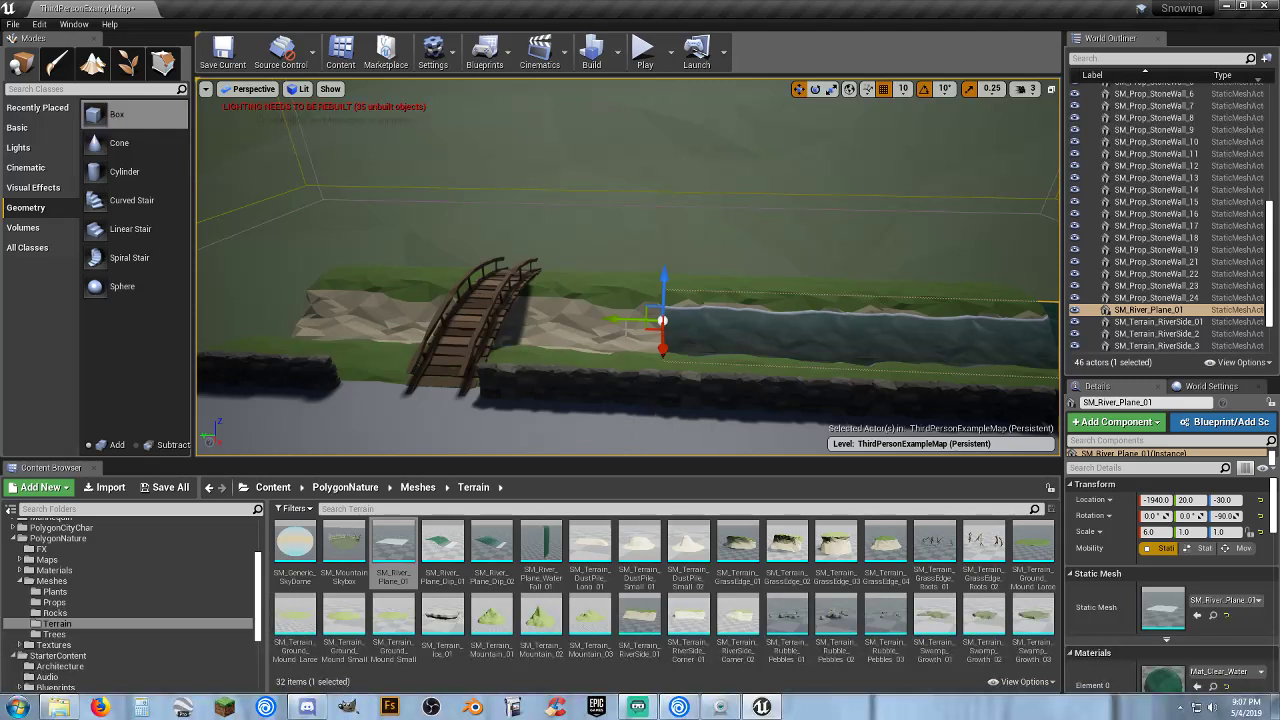
pyautogui.moveTo(640, 320); pyautogui.dragTo(334, 316)
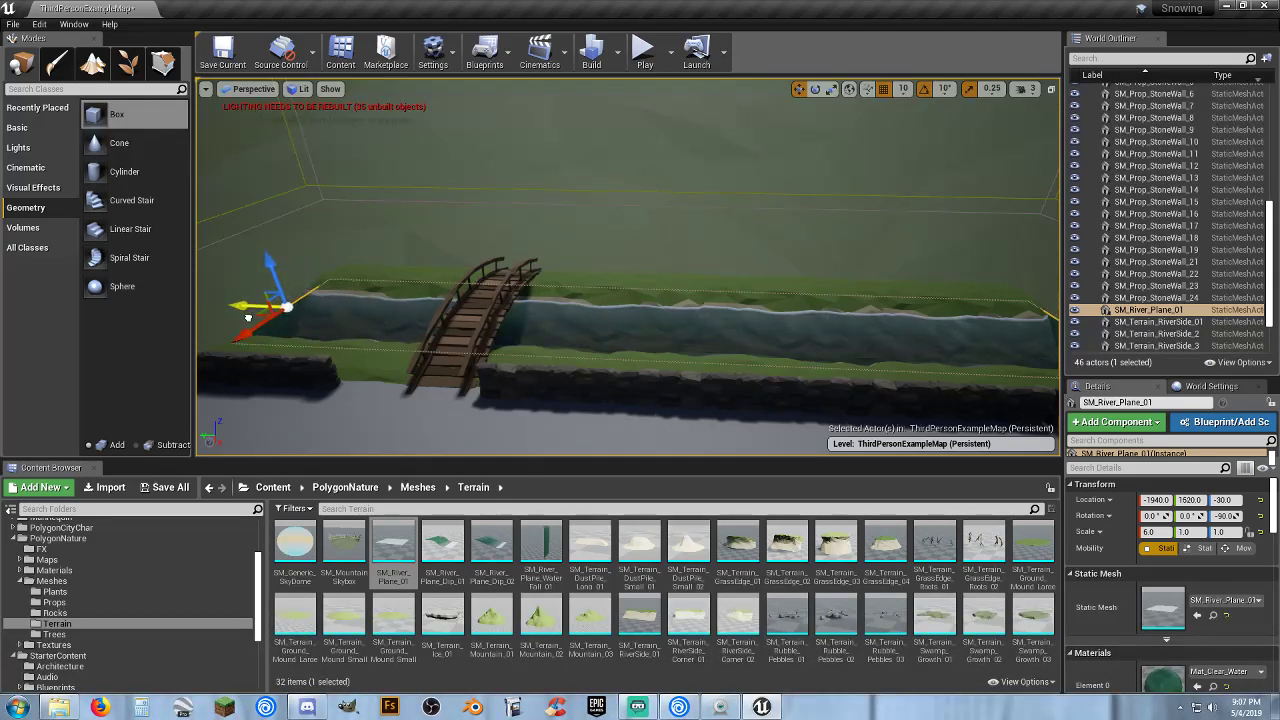
# Play-test the level from the bridge to examine how the rotated river water looks and flows.
pyautogui.click(644, 50)
pyautogui.press('w')
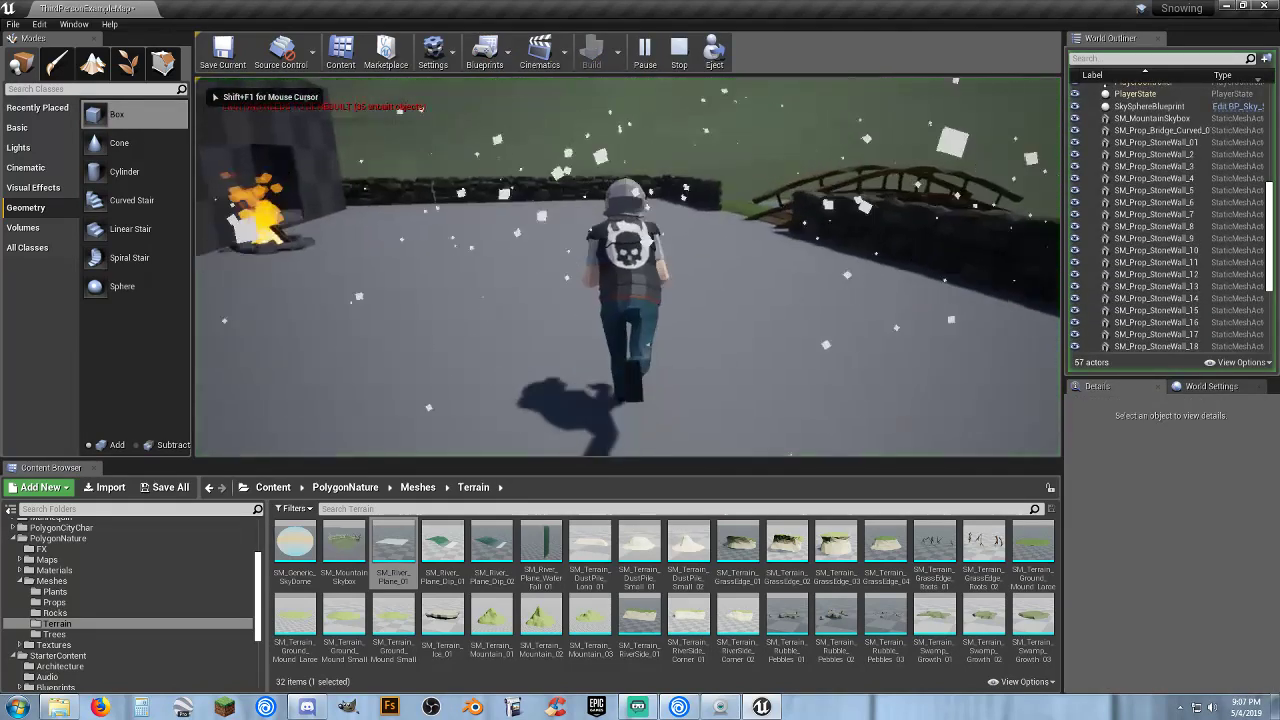
pyautogui.press('w')
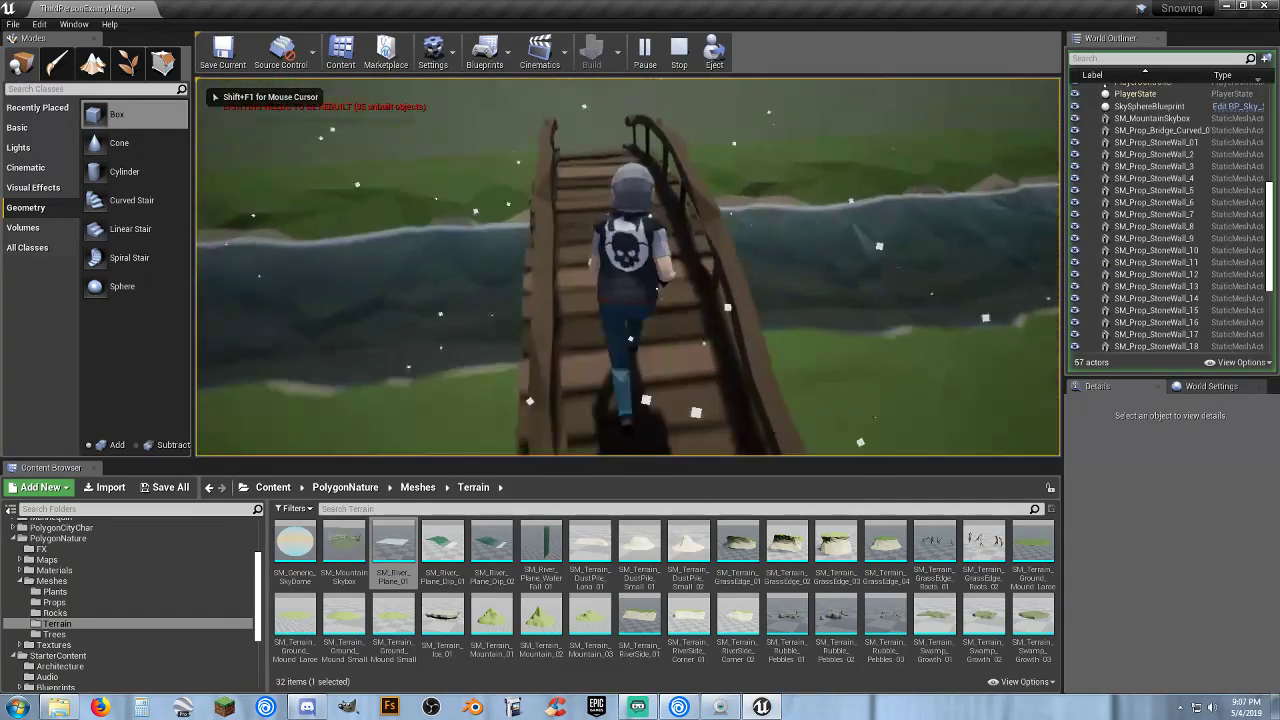
pyautogui.press('w')
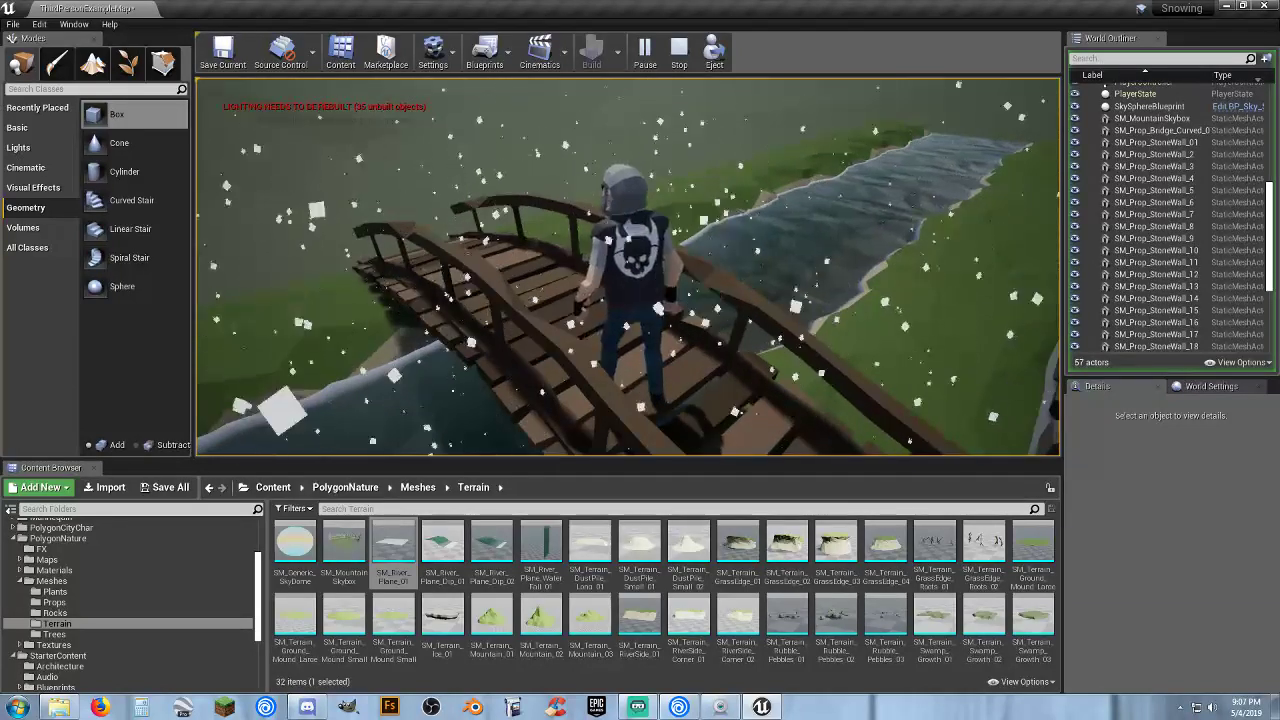
pyautogui.press('Escape')
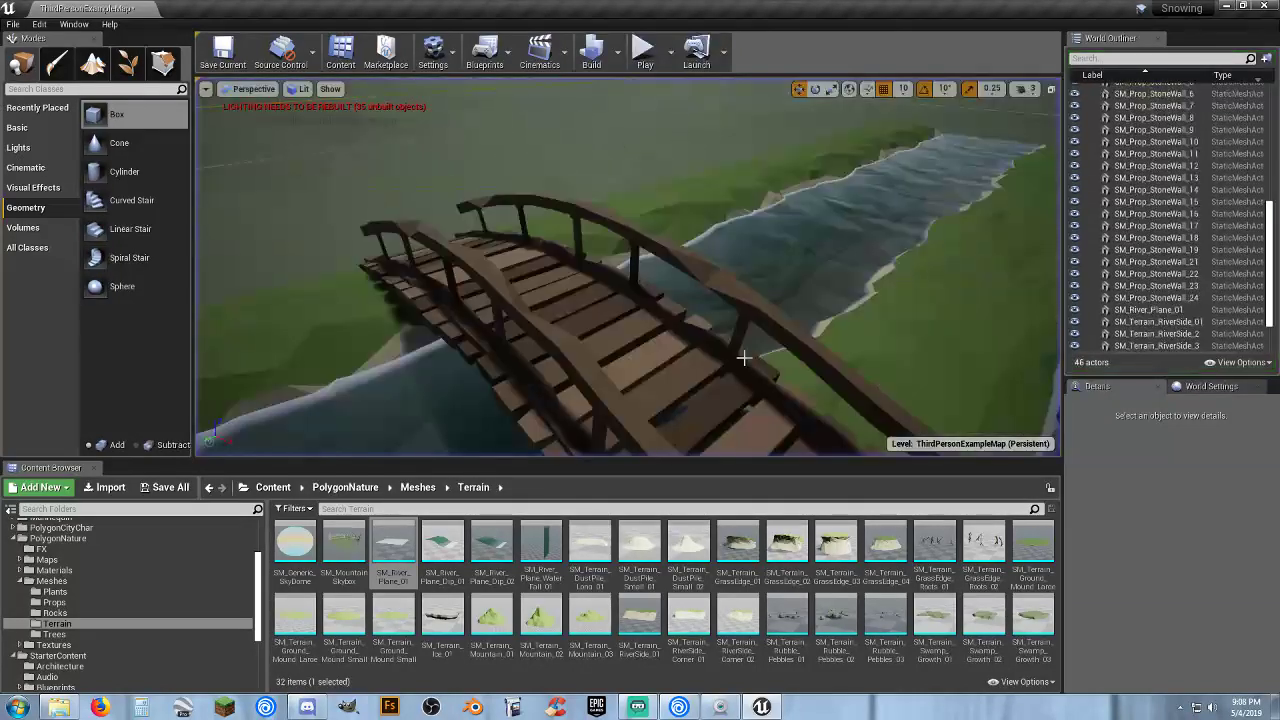
# Place the StarterContent Smoke01_Cue ambient sound on the riverbank beside the bridge, at about X -1670, Y 470, Z 10.
pyautogui.moveTo(743, 357); pyautogui.dragTo(720, 335, button='right')
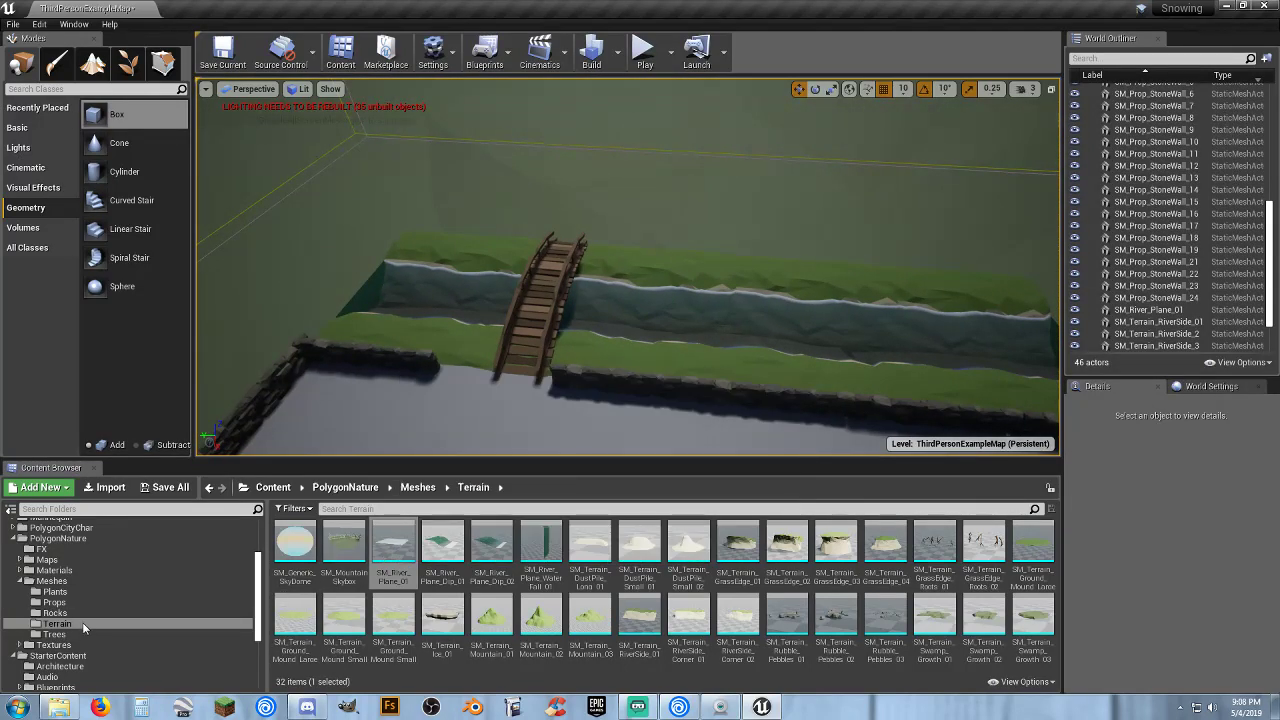
pyautogui.scroll(-3, 84, 621)
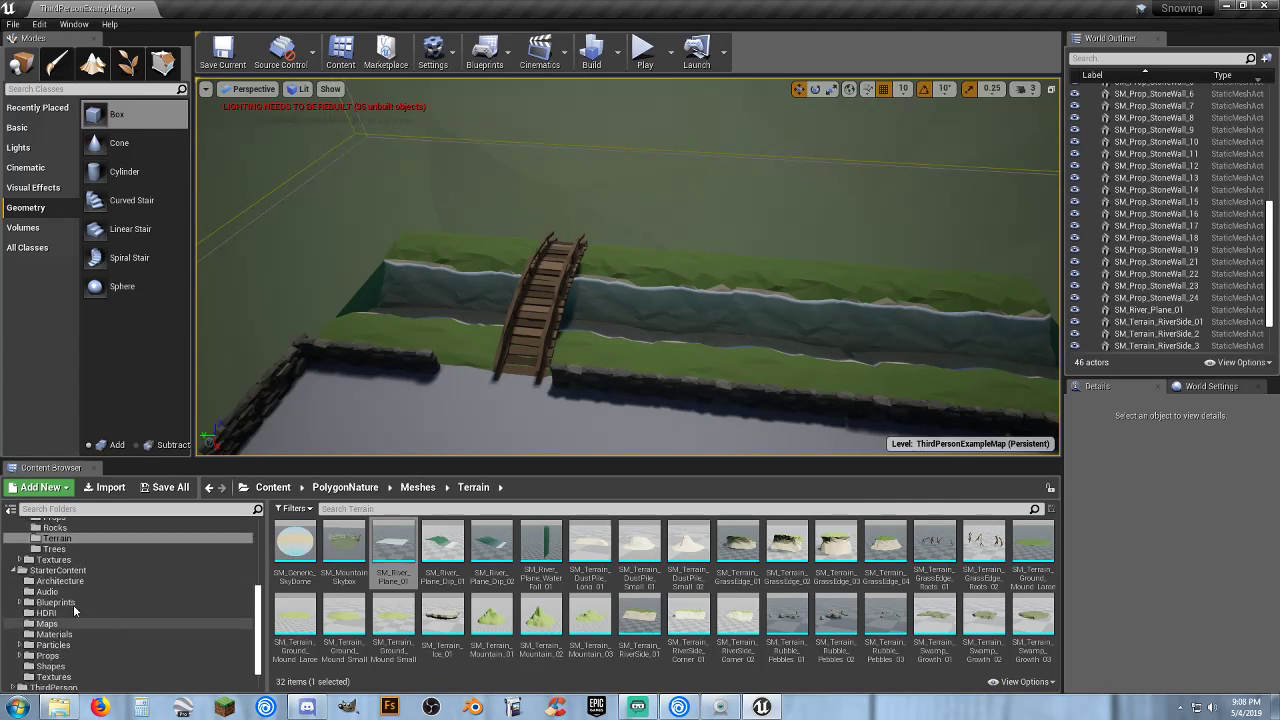
pyautogui.click(68, 591)
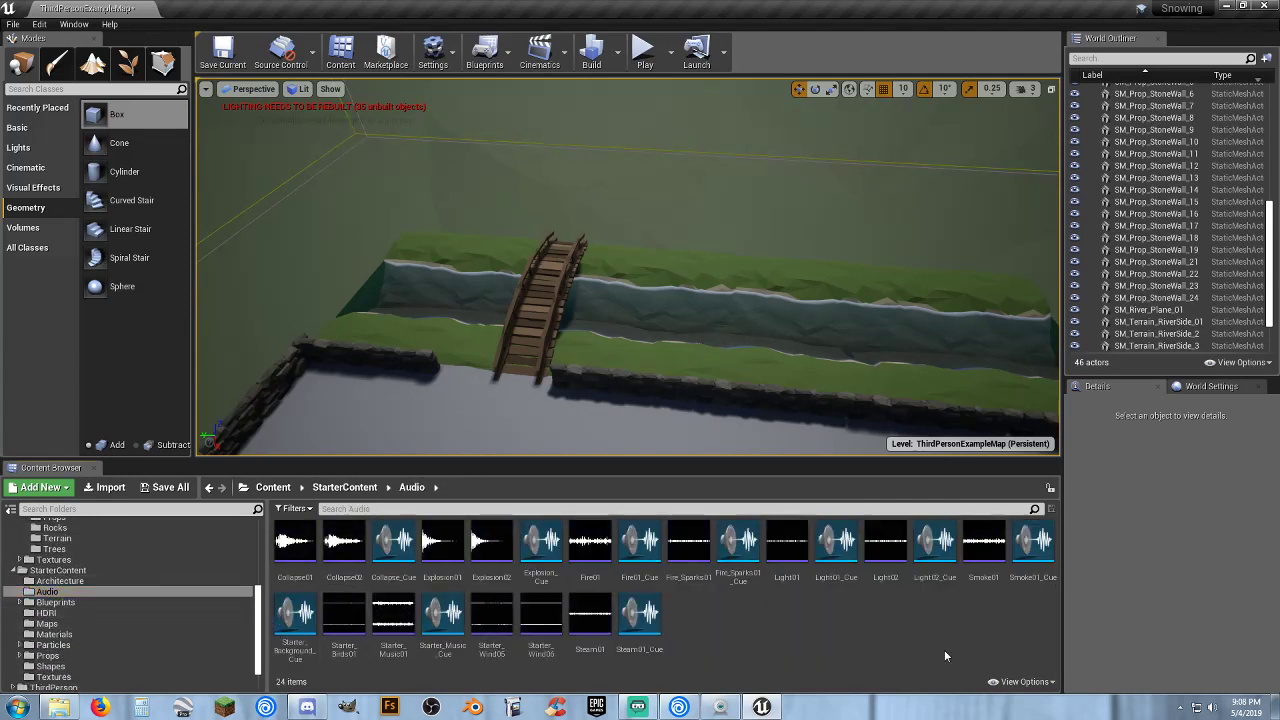
pyautogui.moveTo(984, 547)
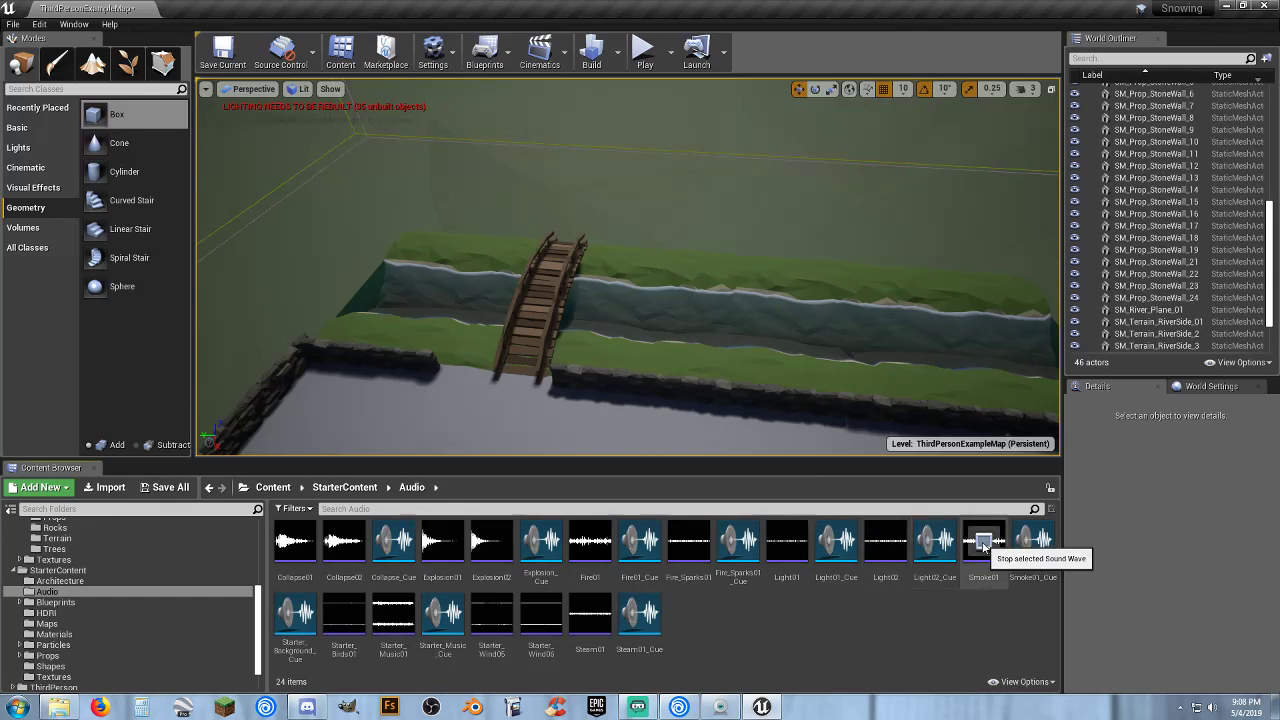
pyautogui.moveTo(798, 375); pyautogui.dragTo(806, 384)
pyautogui.click(1028, 563)
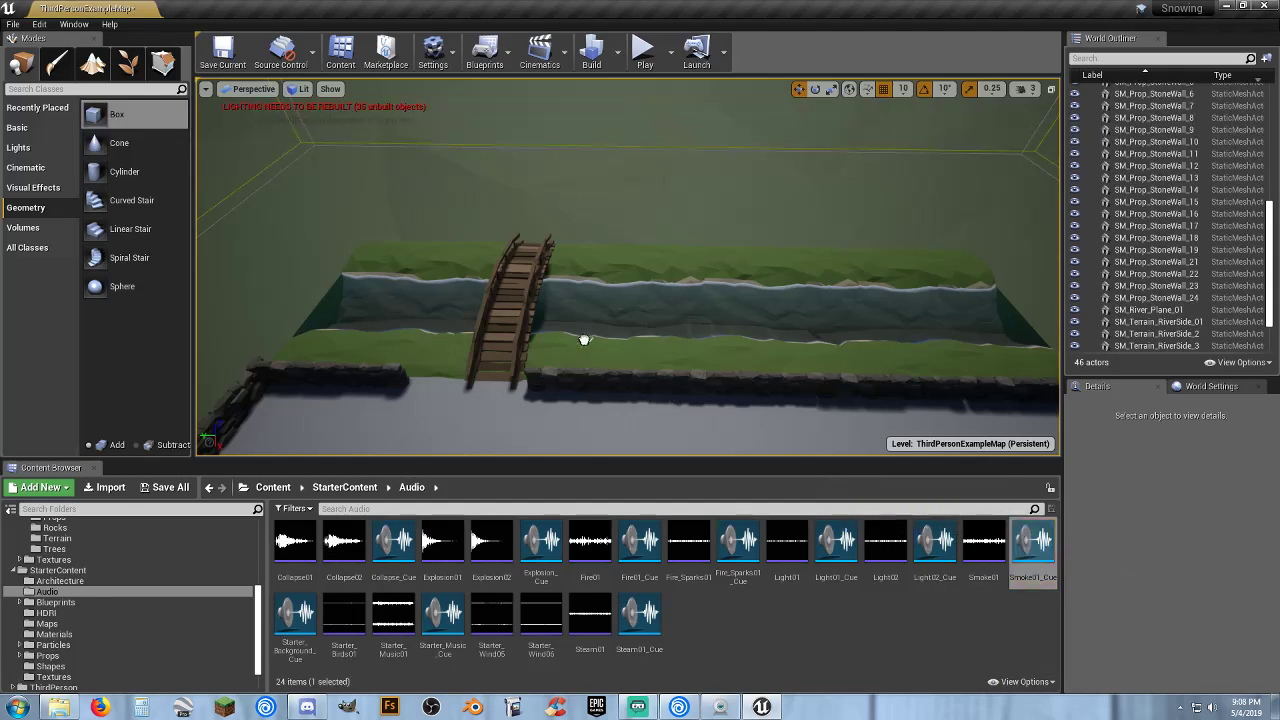
pyautogui.moveTo(561, 340); pyautogui.dragTo(562, 341)
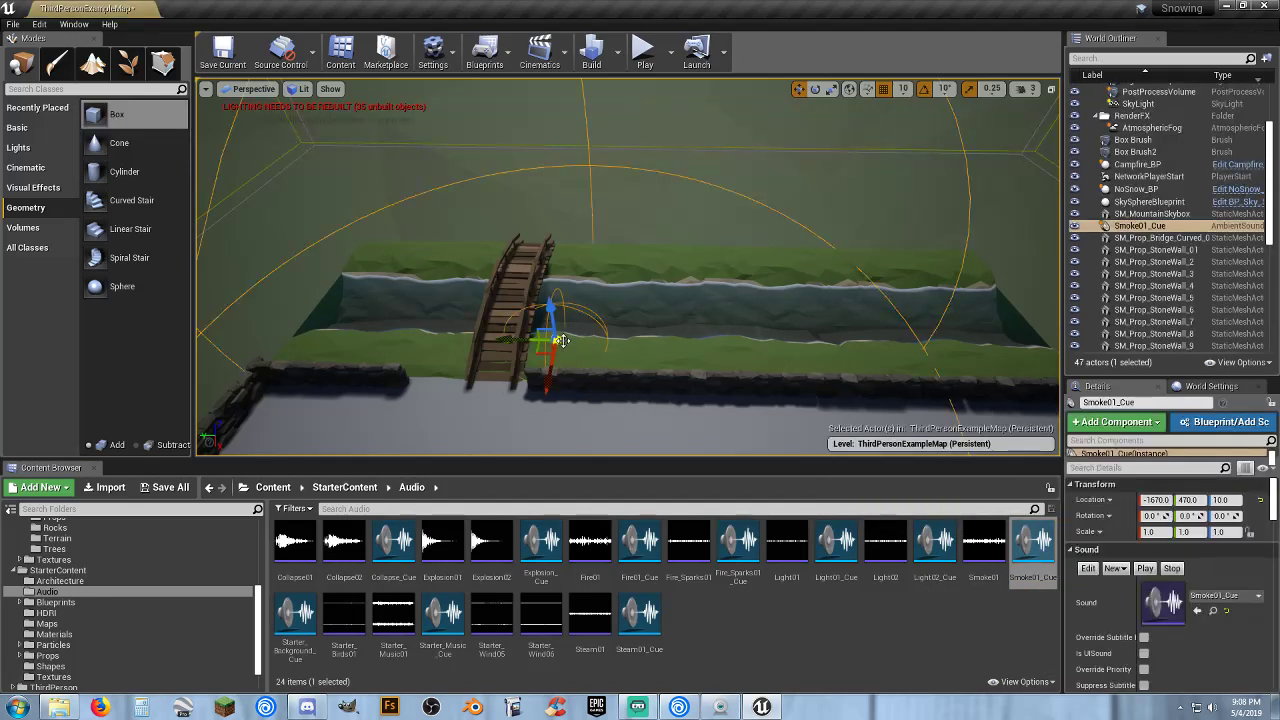
# Play-test the level by running onto the bridge to listen to the river's ambient sound.
pyautogui.click(644, 50)
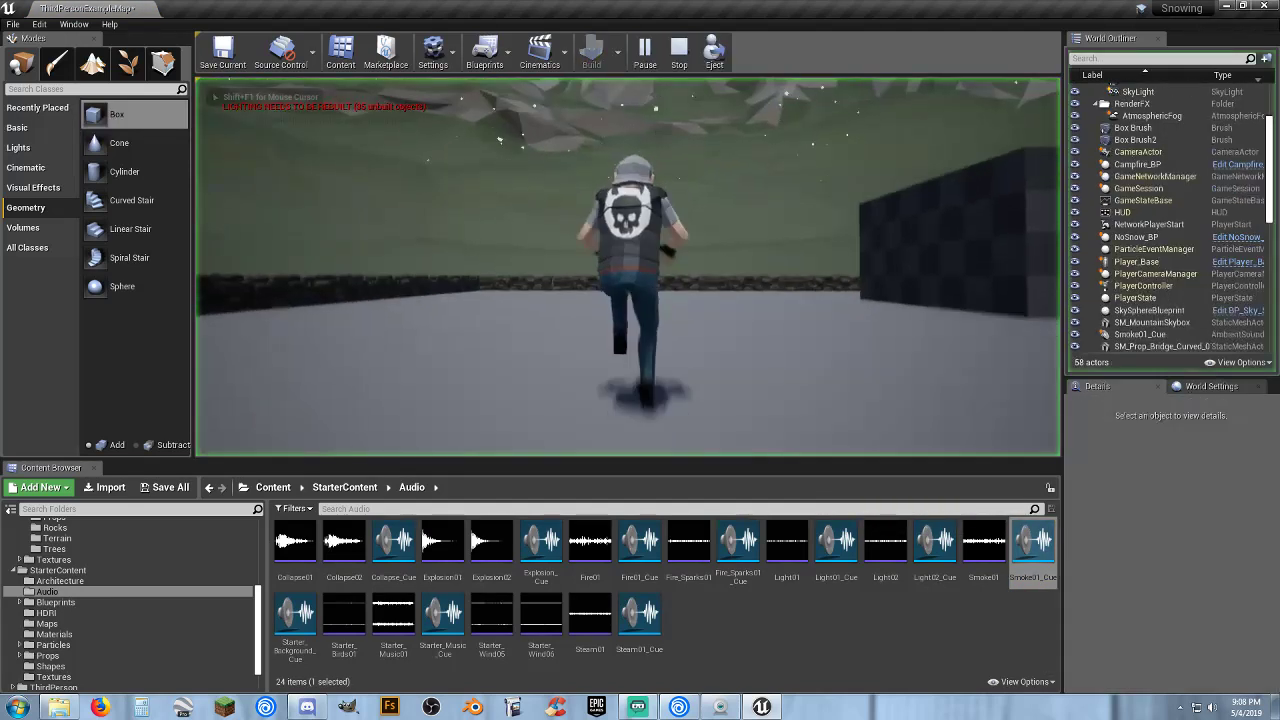
pyautogui.press('w')
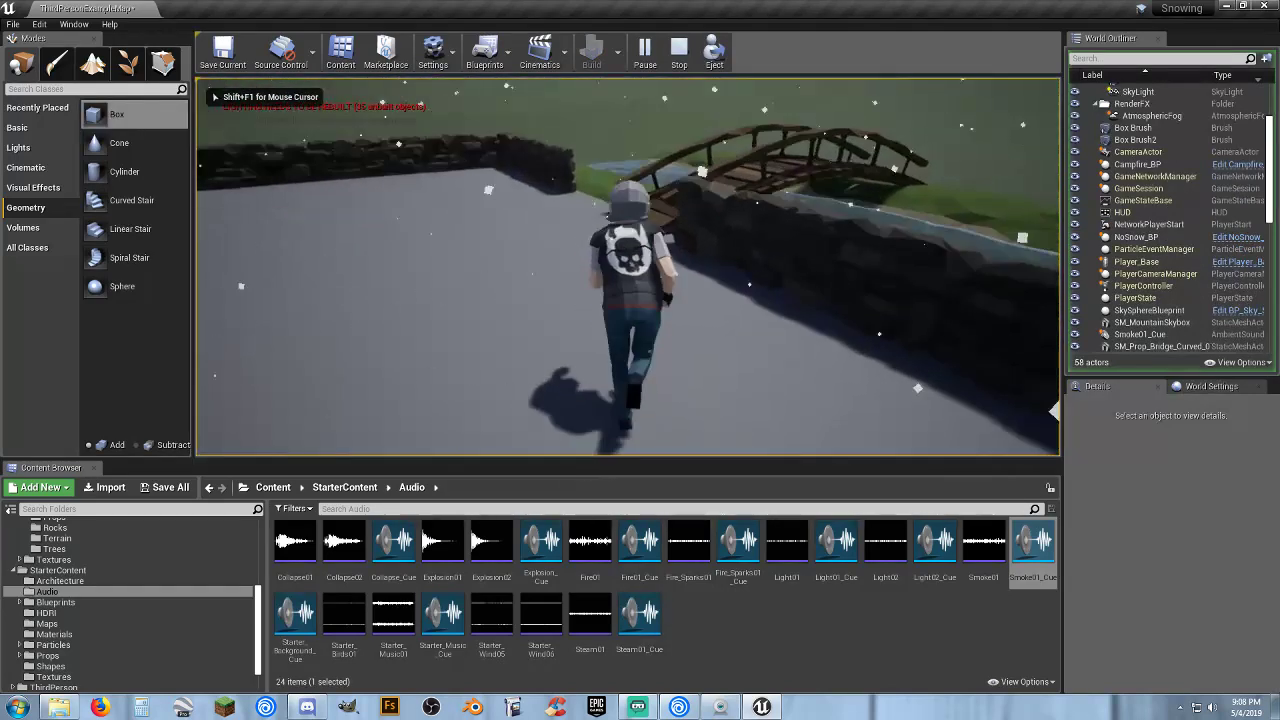
pyautogui.press('w')
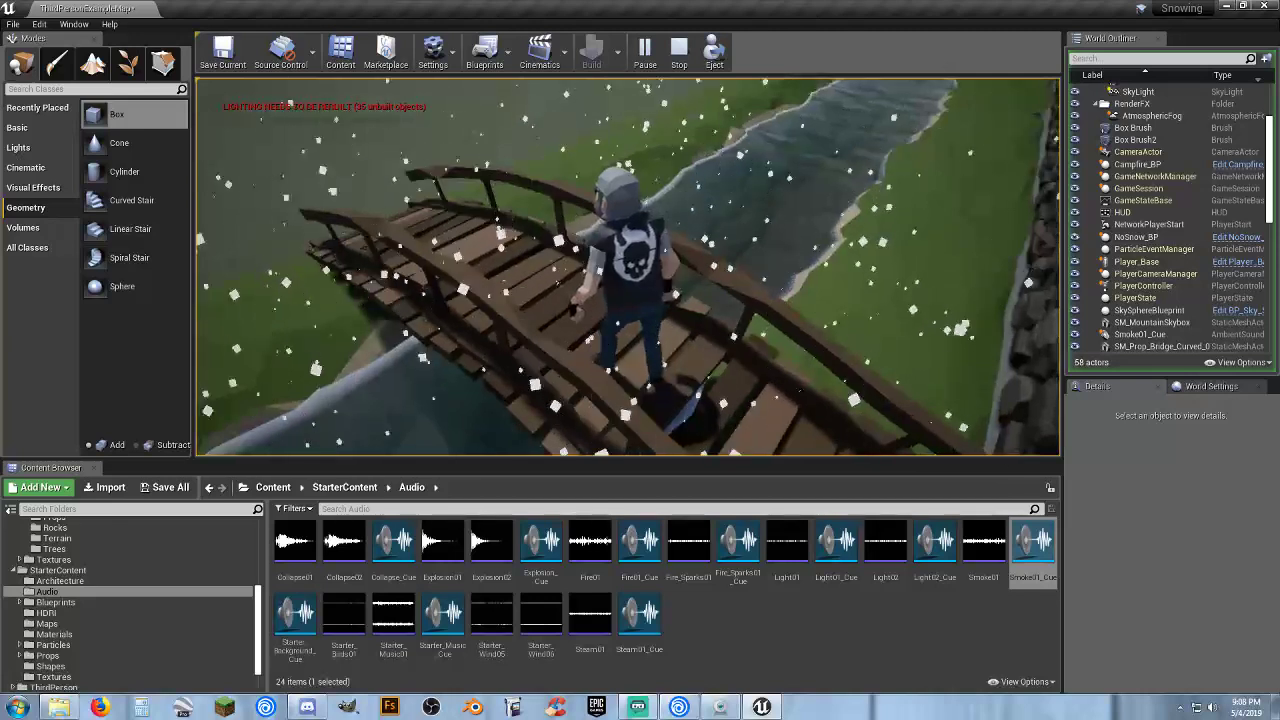
pyautogui.press('Escape')
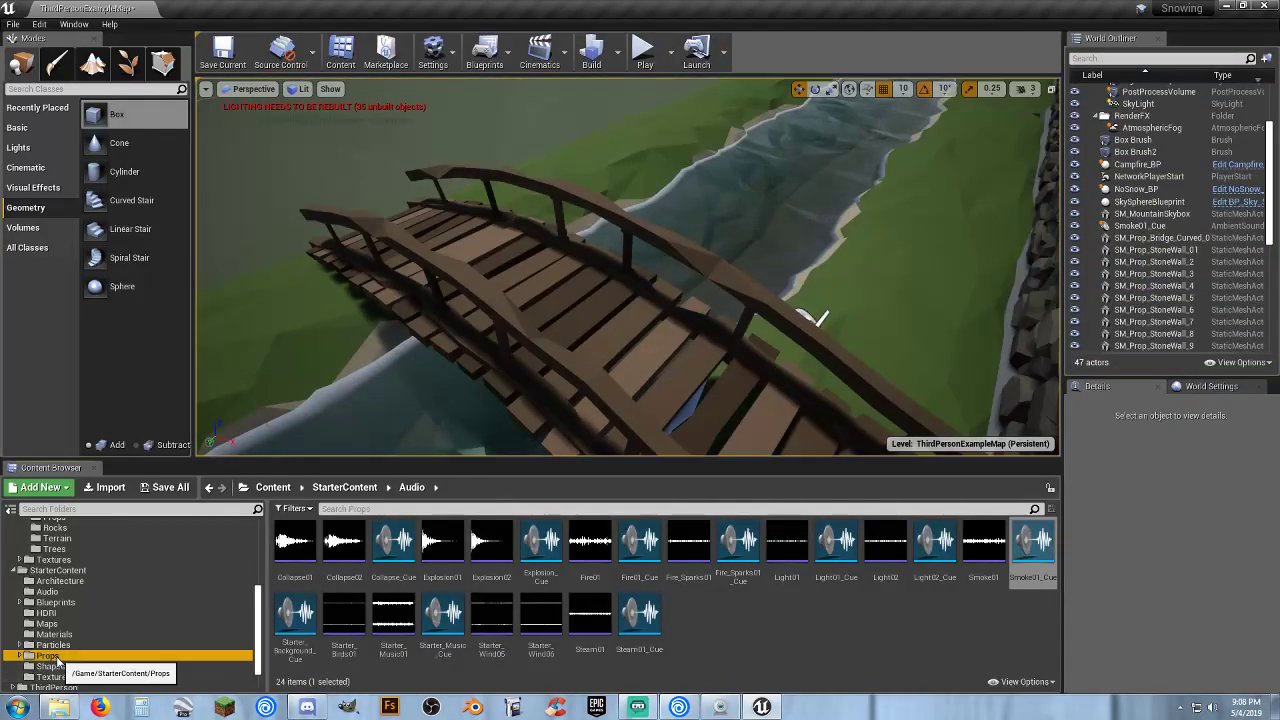
# Place the SM_Prop_Skeleton_Ground_01 mesh from the PolygonNature props in the river, at about X -1810, Y -440, Z -70.
pyautogui.click(40, 656)
pyautogui.scroll(3, 38, 590)
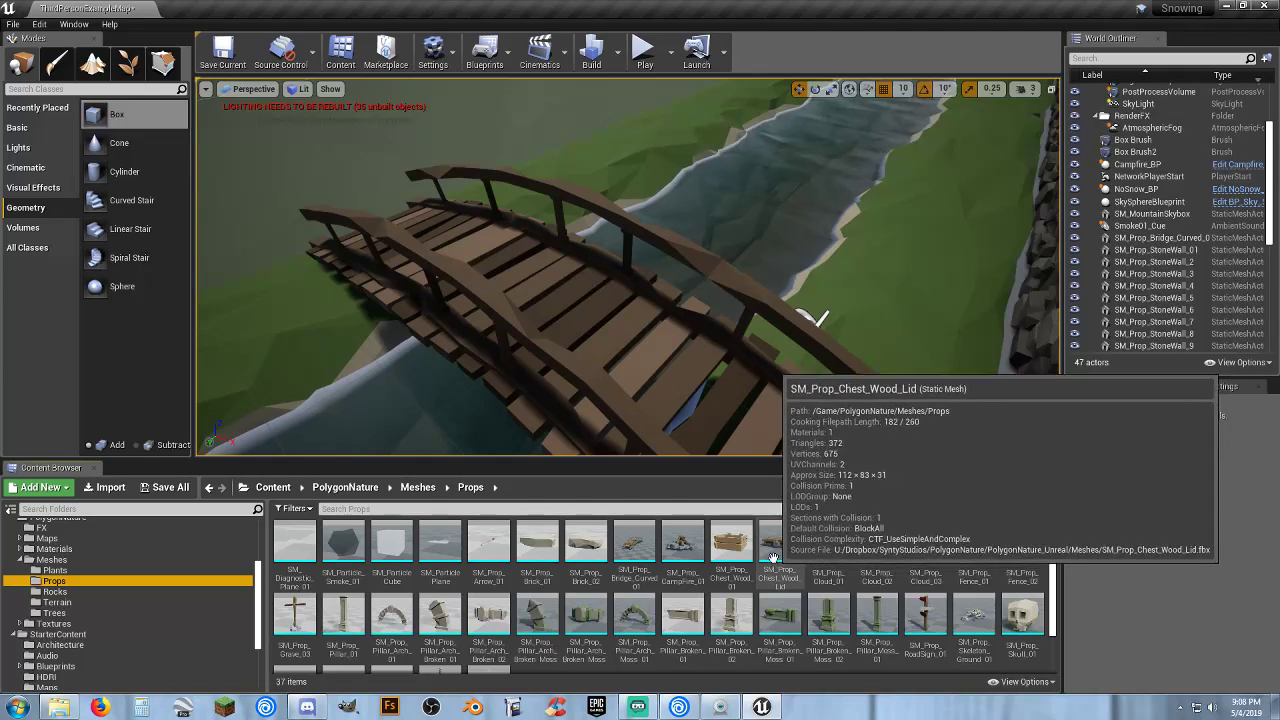
pyautogui.scroll(-2, 790, 600)
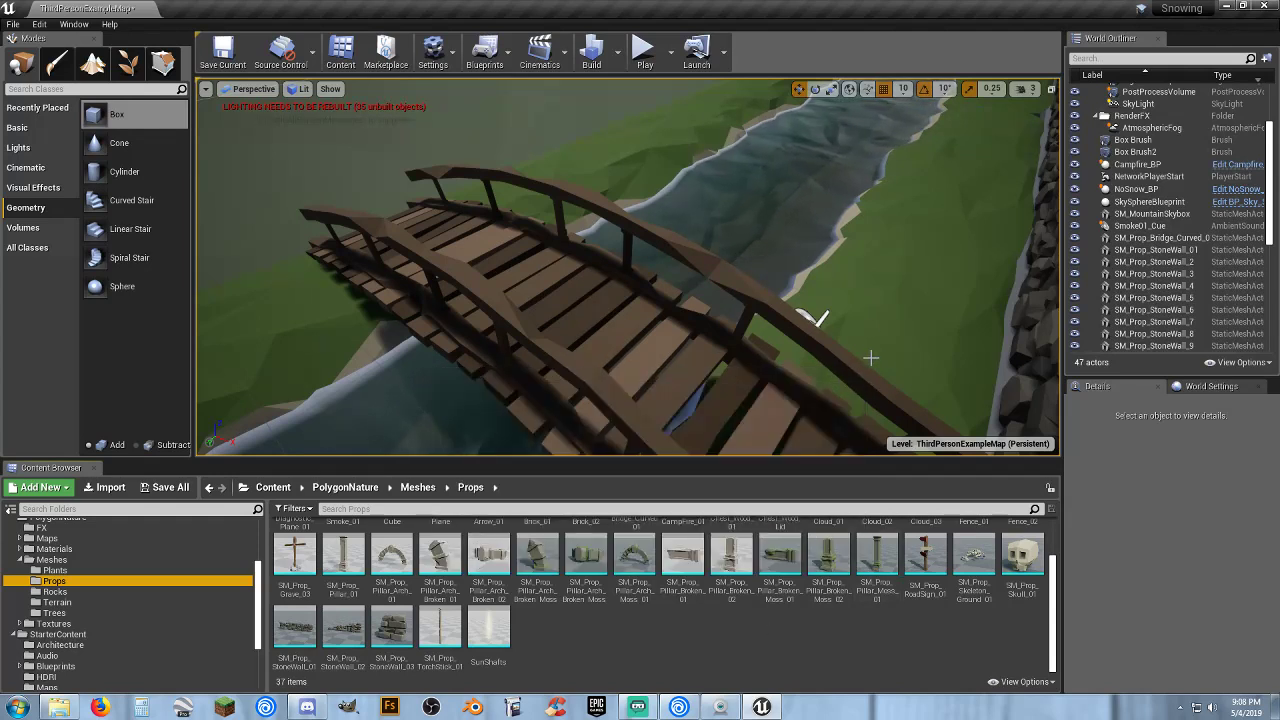
pyautogui.moveTo(871, 356); pyautogui.dragTo(877, 296, button='right')
pyautogui.press('w')
pyautogui.press('s')
pyautogui.press('w')
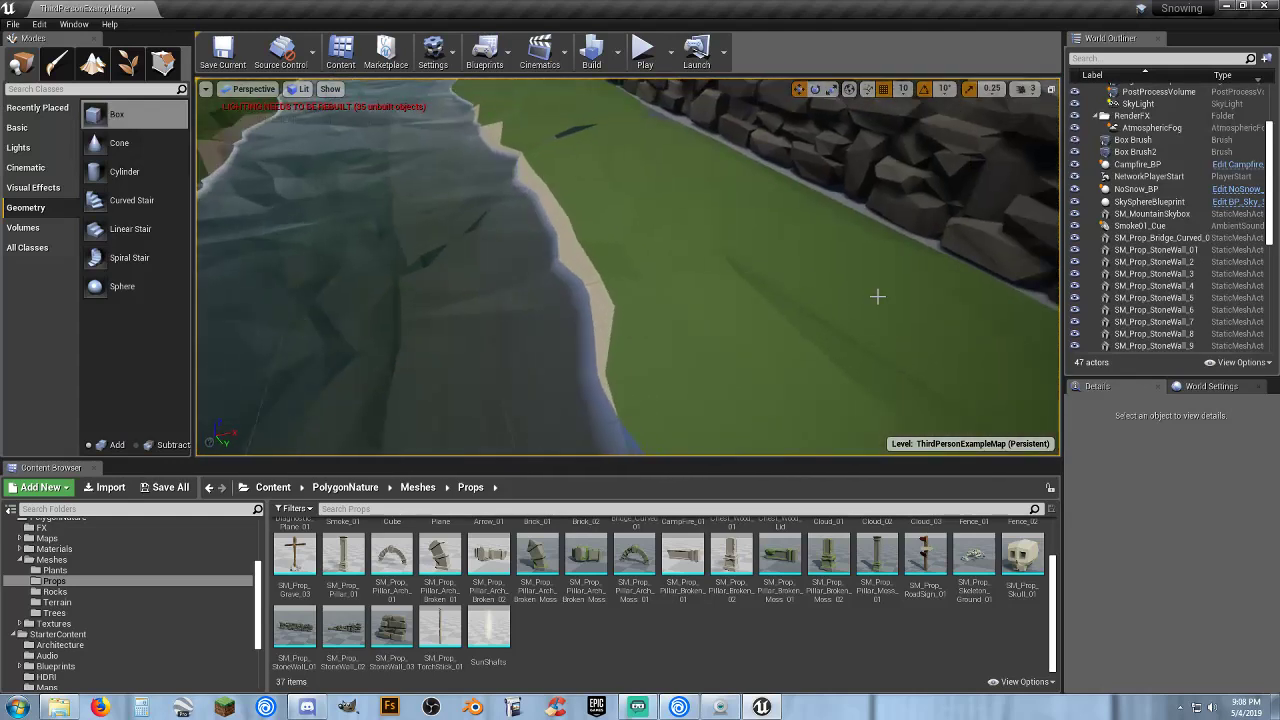
pyautogui.moveTo(972, 553); pyautogui.dragTo(447, 247)
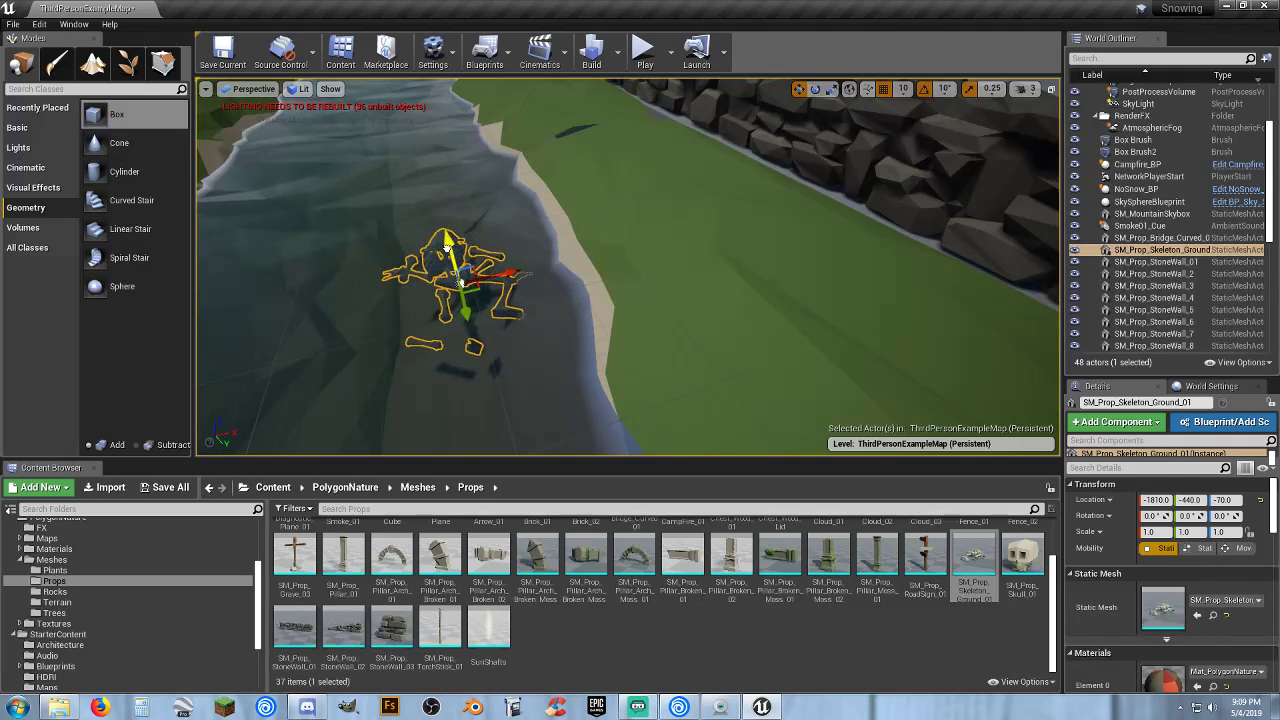
# Rotate the skeleton 30 degrees about Y, lower it to Z -110 and move it along the river to Y 230.
pyautogui.click(816, 89)
pyautogui.moveTo(520, 240)
pyautogui.mouseDown()
pyautogui.moveTo(528, 258)
pyautogui.moveTo(521, 234)
pyautogui.mouseUp()
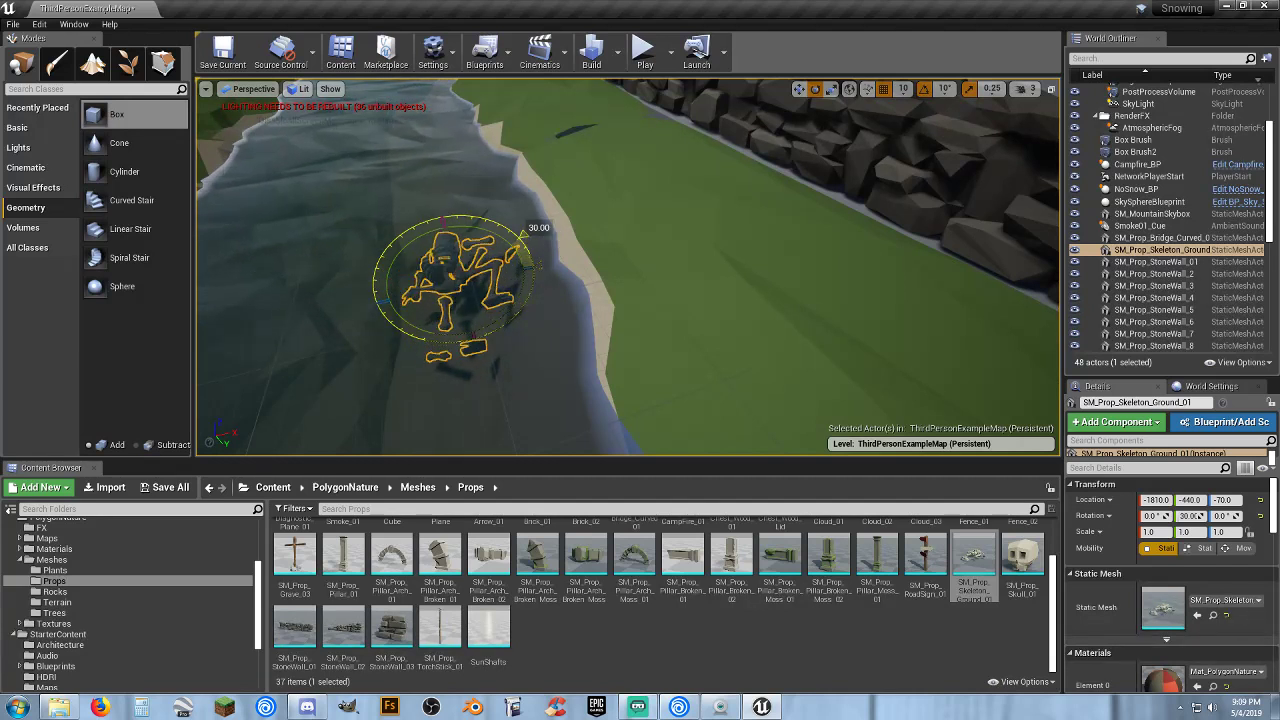
pyautogui.click(799, 91)
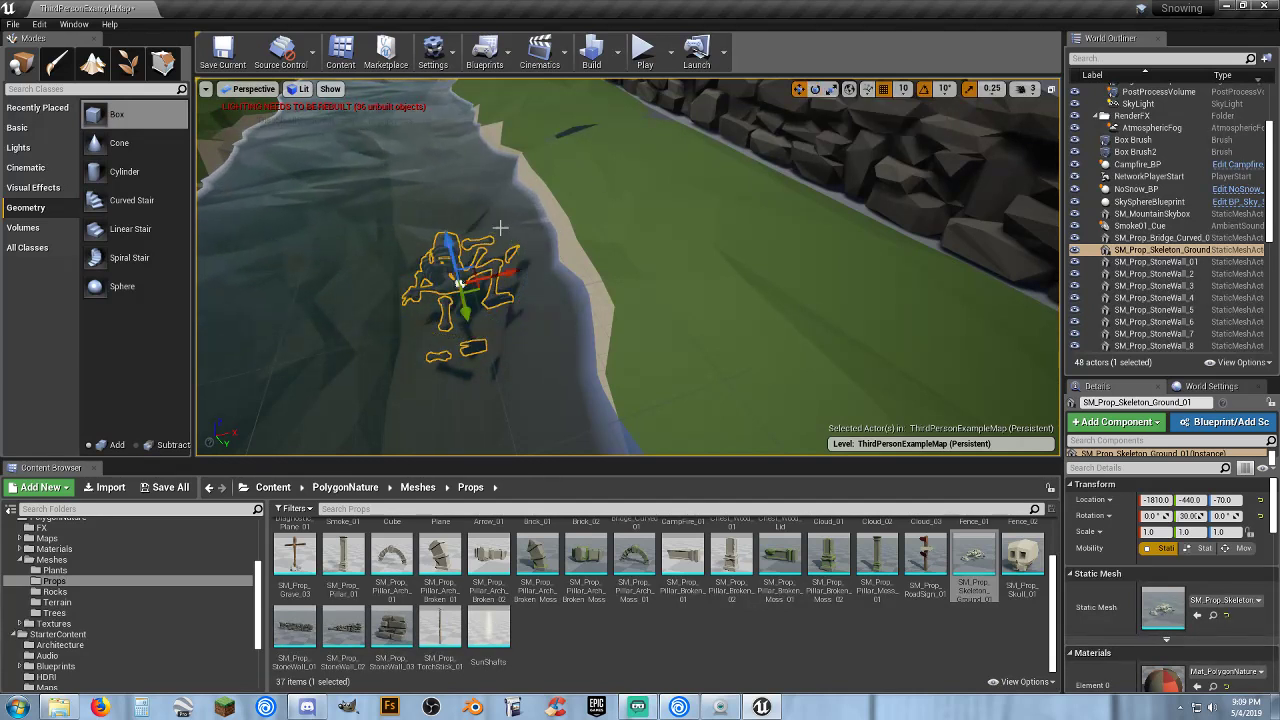
pyautogui.moveTo(448, 245); pyautogui.dragTo(450, 257)
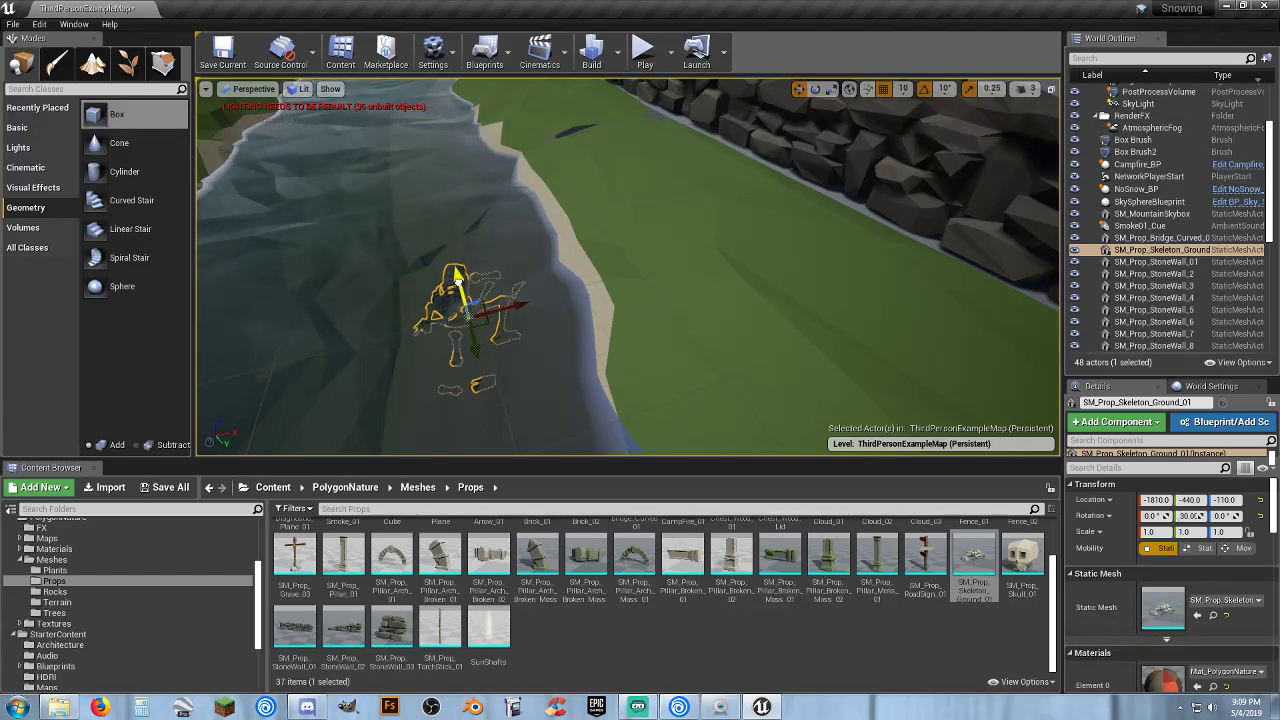
pyautogui.moveTo(529, 260); pyautogui.dragTo(880, 265, button='right')
pyautogui.moveTo(377, 336); pyautogui.dragTo(620, 354)
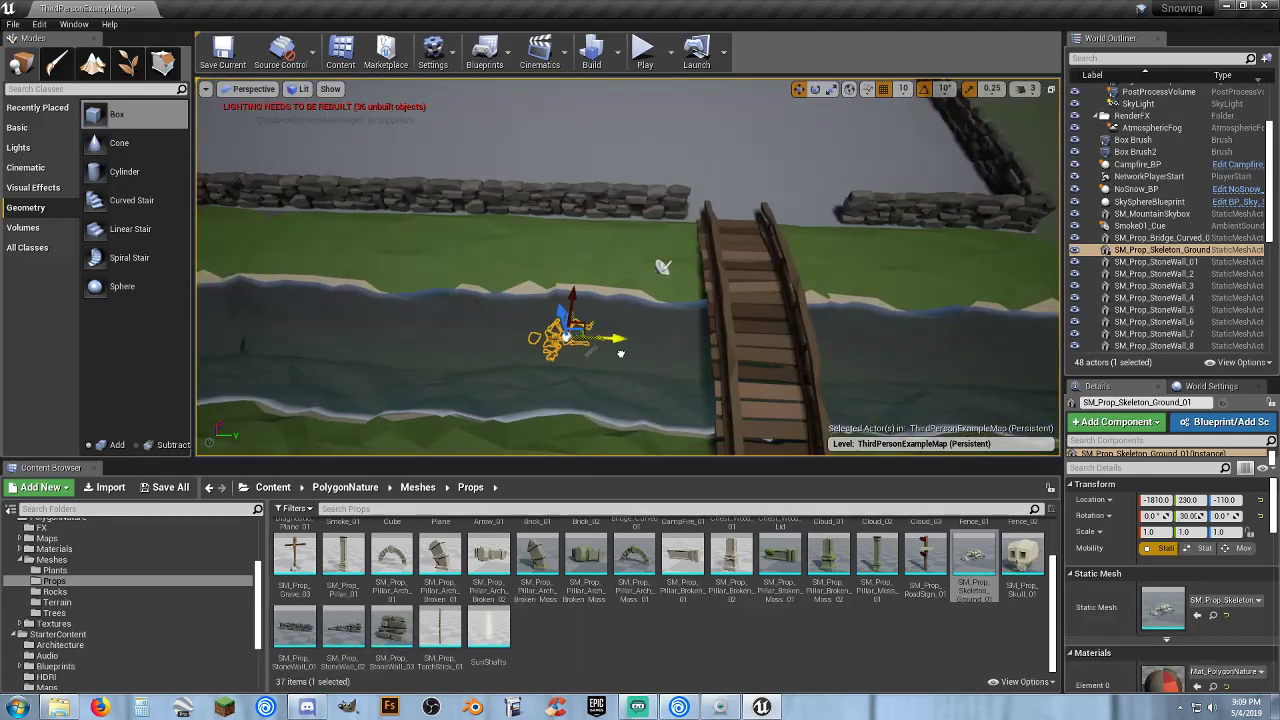
# Play-test the level from the bridge to examine the skeleton under the water.
pyautogui.click(637, 47)
pyautogui.press('w')
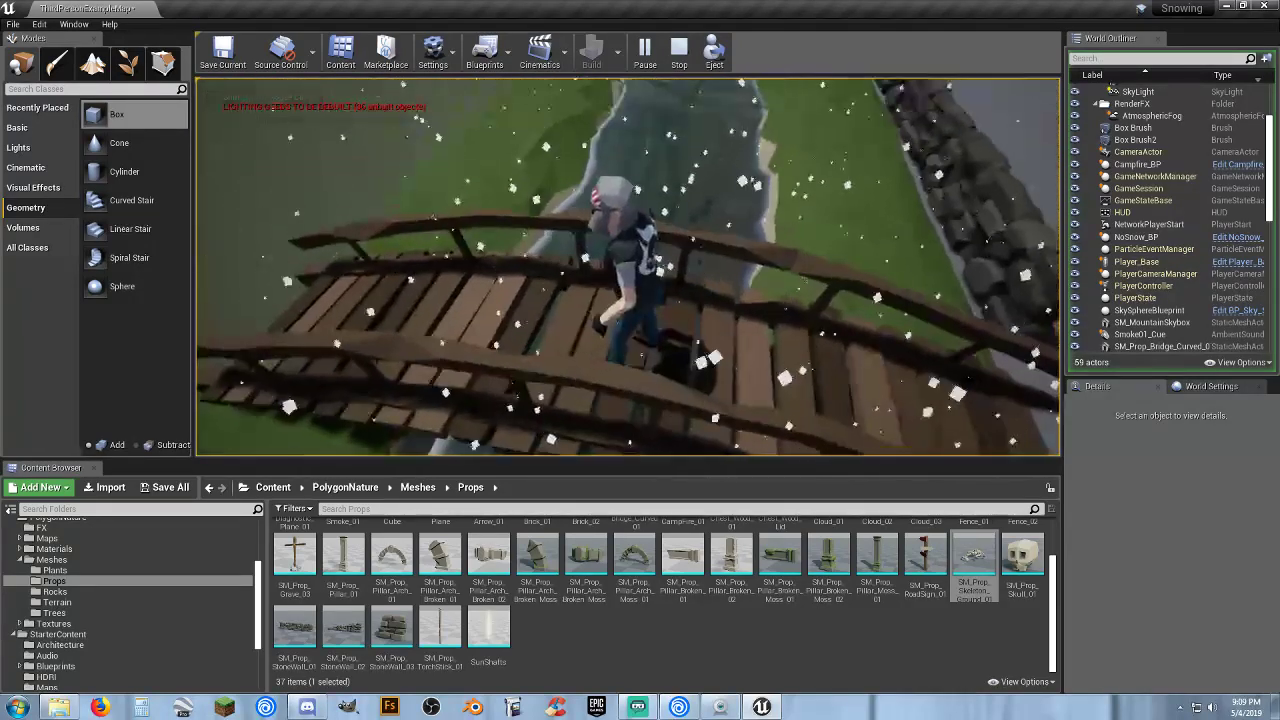
pyautogui.press('Escape')
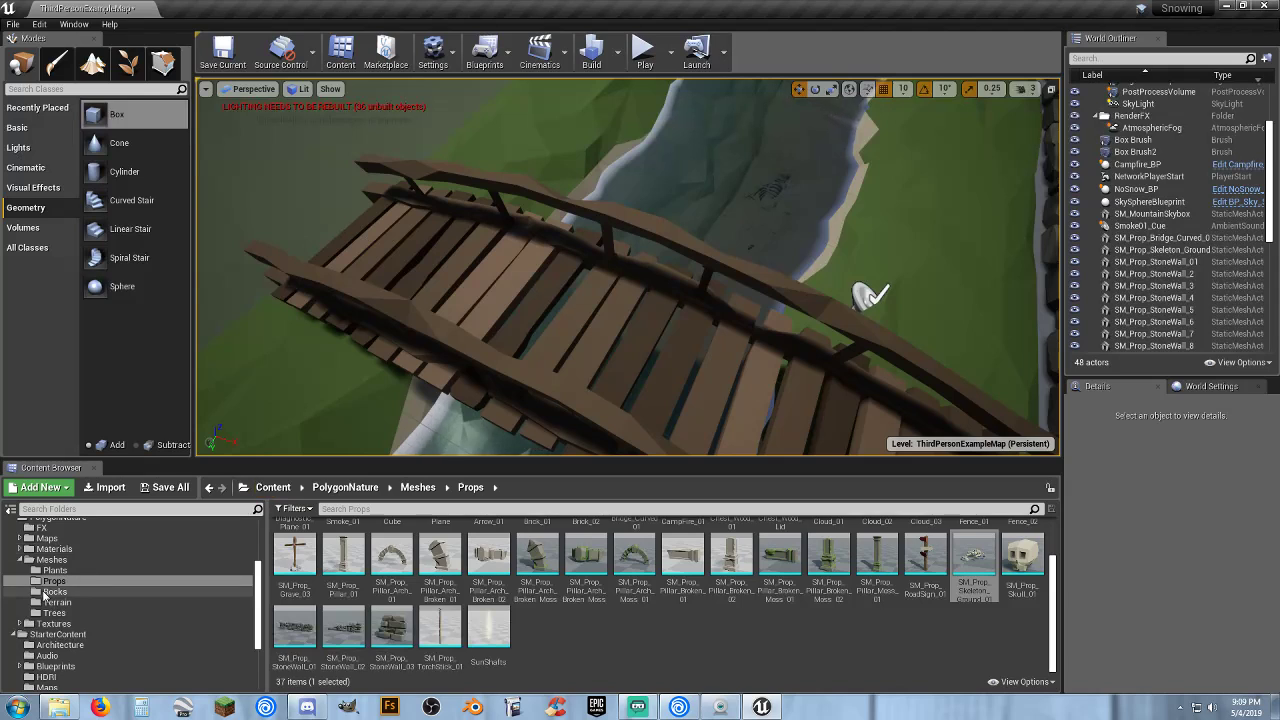
# Place SM_Rock_CaveEntrance_01 from the PolygonNature rocks over the river's far end, at X -1870, Y -1600, Z -170.
pyautogui.click(55, 591)
pyautogui.moveTo(741, 177); pyautogui.dragTo(619, 401, button='right')
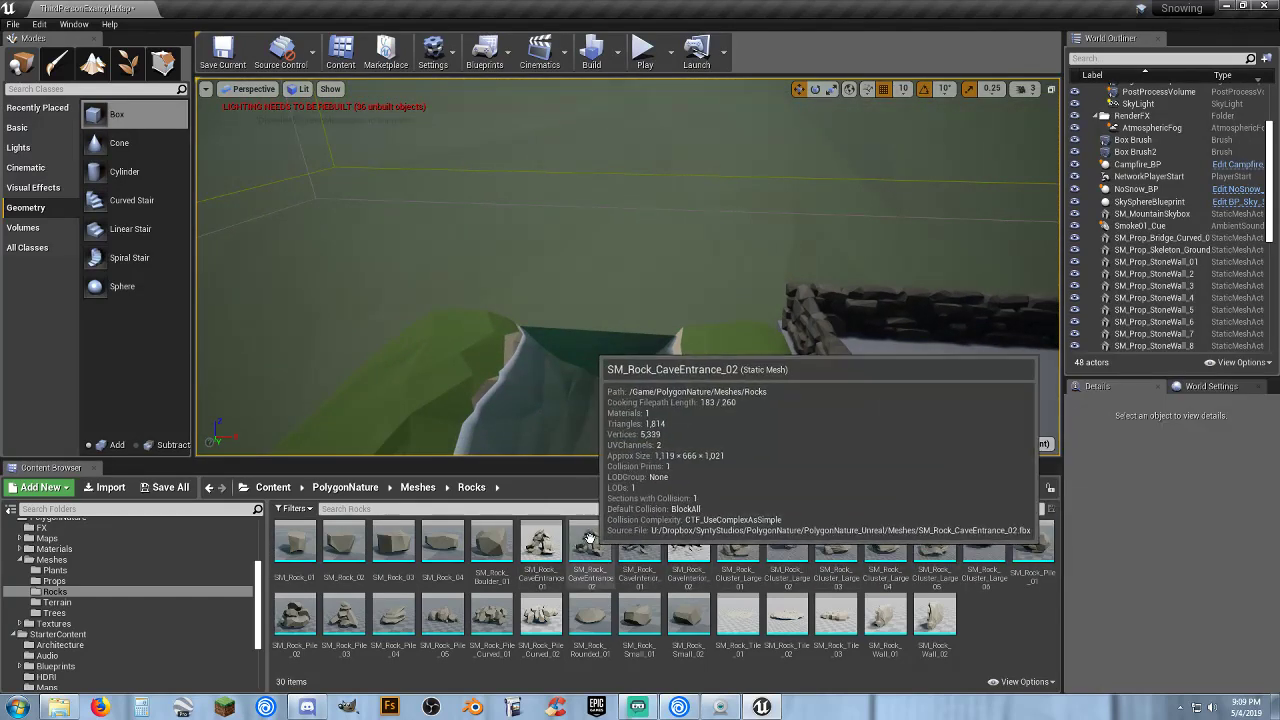
pyautogui.moveTo(541, 545); pyautogui.dragTo(606, 400)
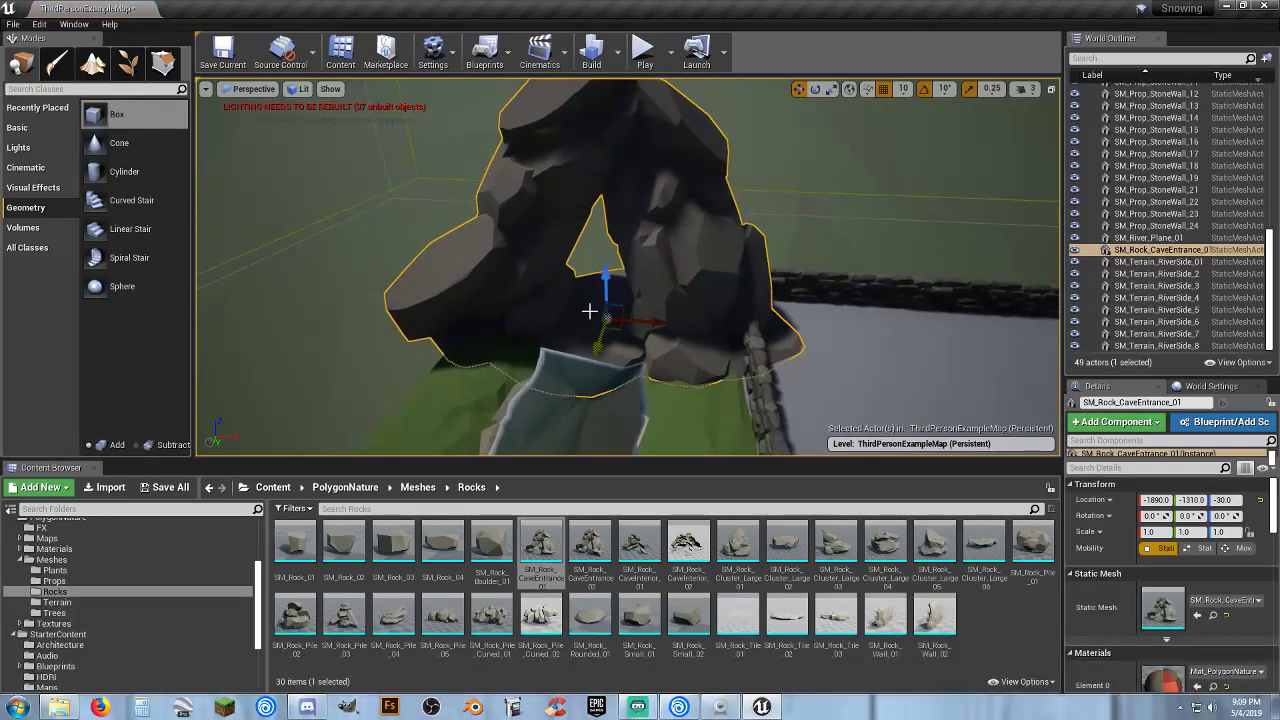
pyautogui.moveTo(606, 278); pyautogui.dragTo(608, 302)
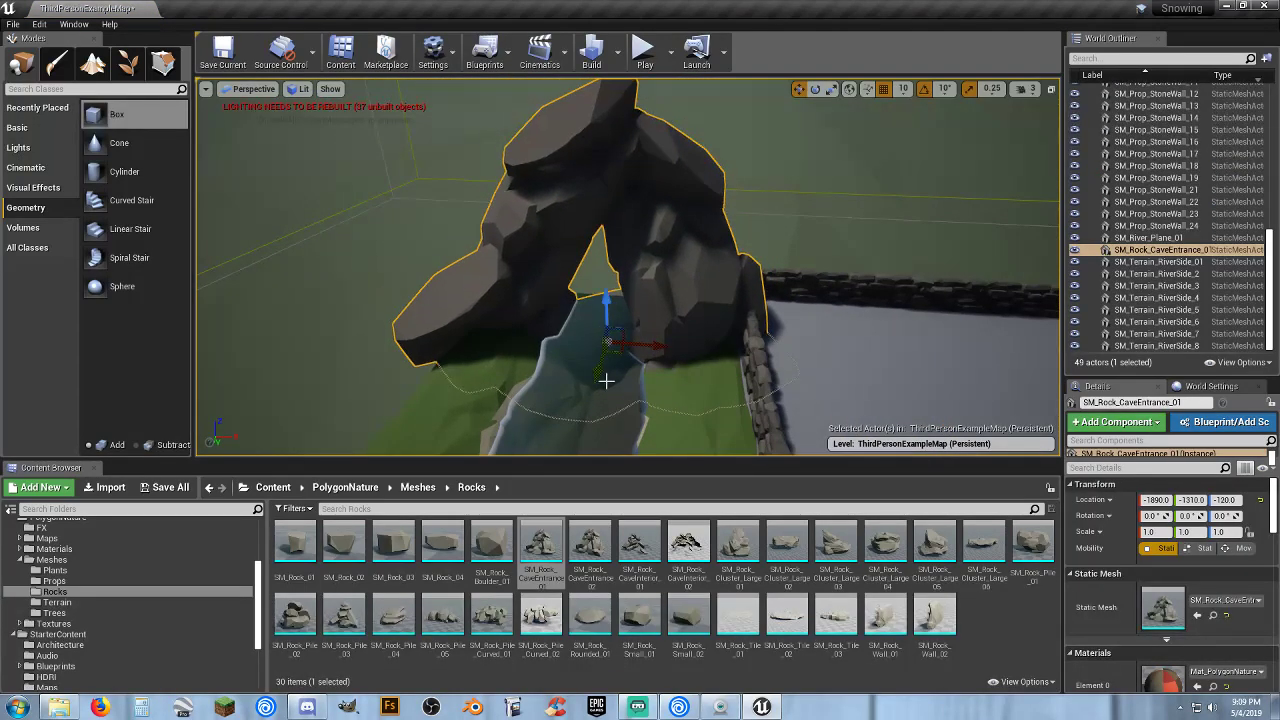
pyautogui.moveTo(600, 377); pyautogui.dragTo(670, 304)
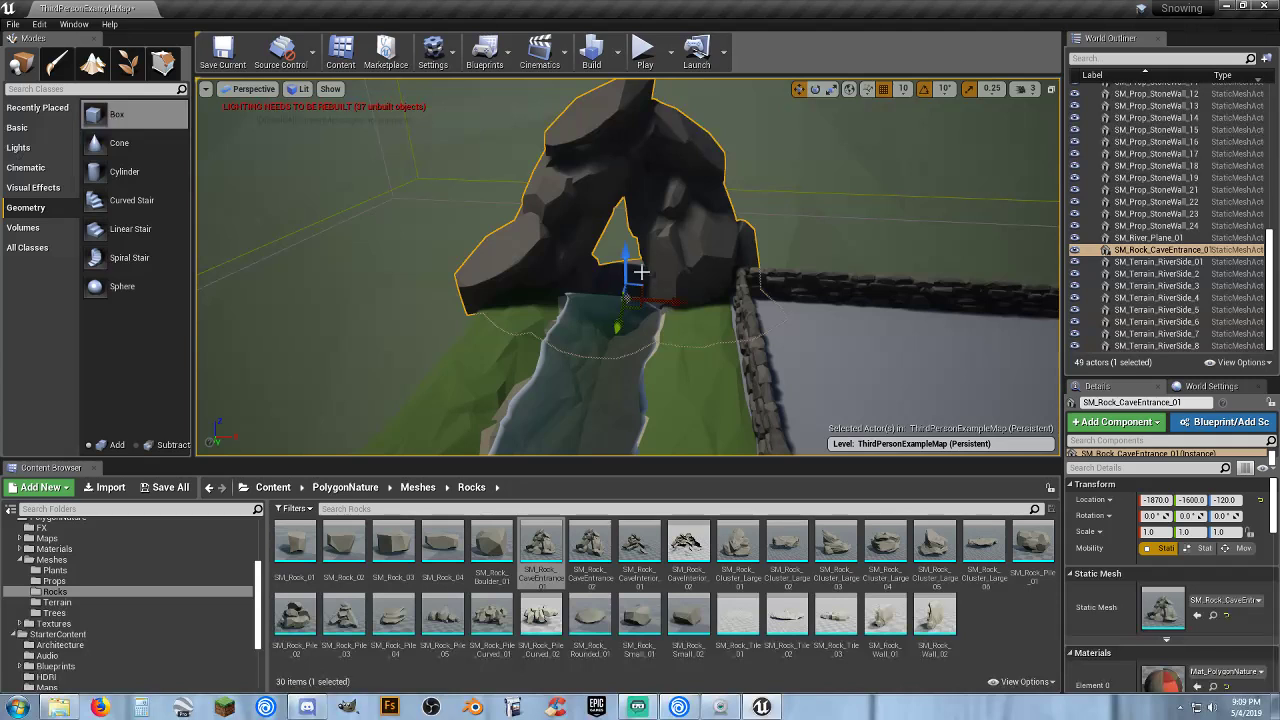
pyautogui.moveTo(626, 258); pyautogui.dragTo(626, 268)
# Place SM_Rock_Pile_04 on the far riverbank beside the bridge, at X -2260, Y 300, Z -40.
pyautogui.moveTo(656, 378); pyautogui.dragTo(656, 378, button='right')
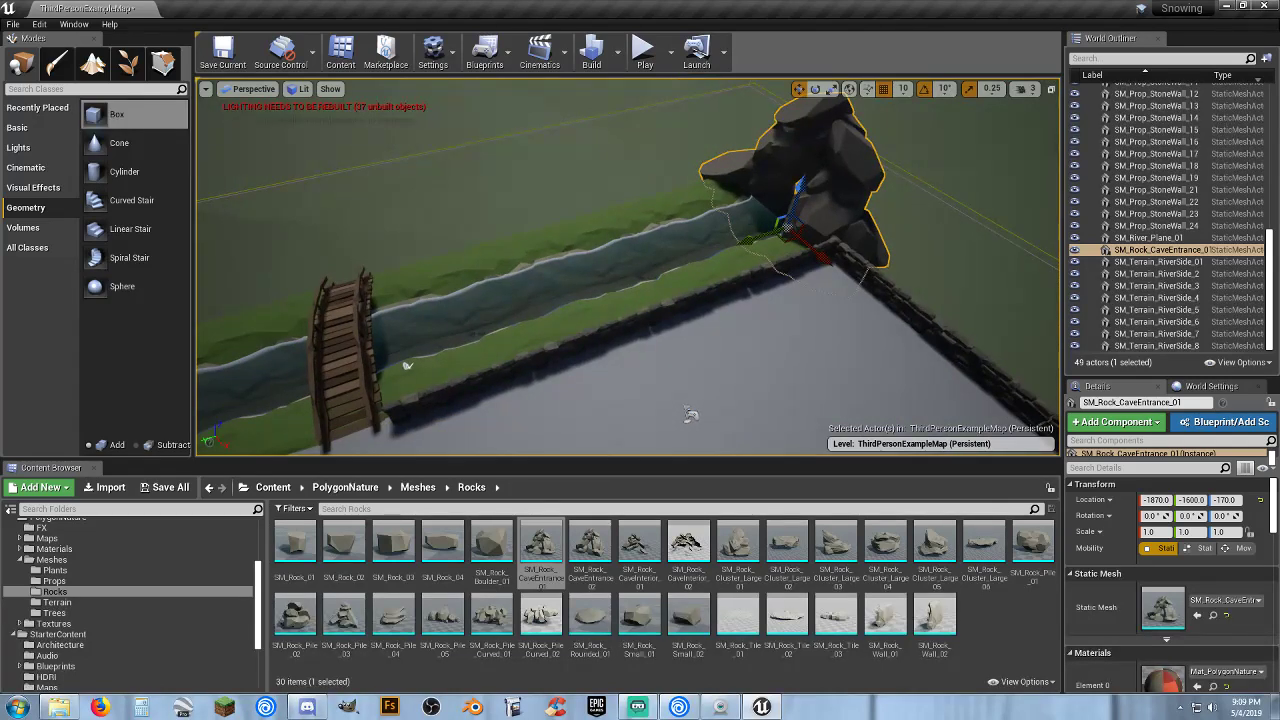
pyautogui.moveTo(797, 176); pyautogui.dragTo(797, 176, button='right')
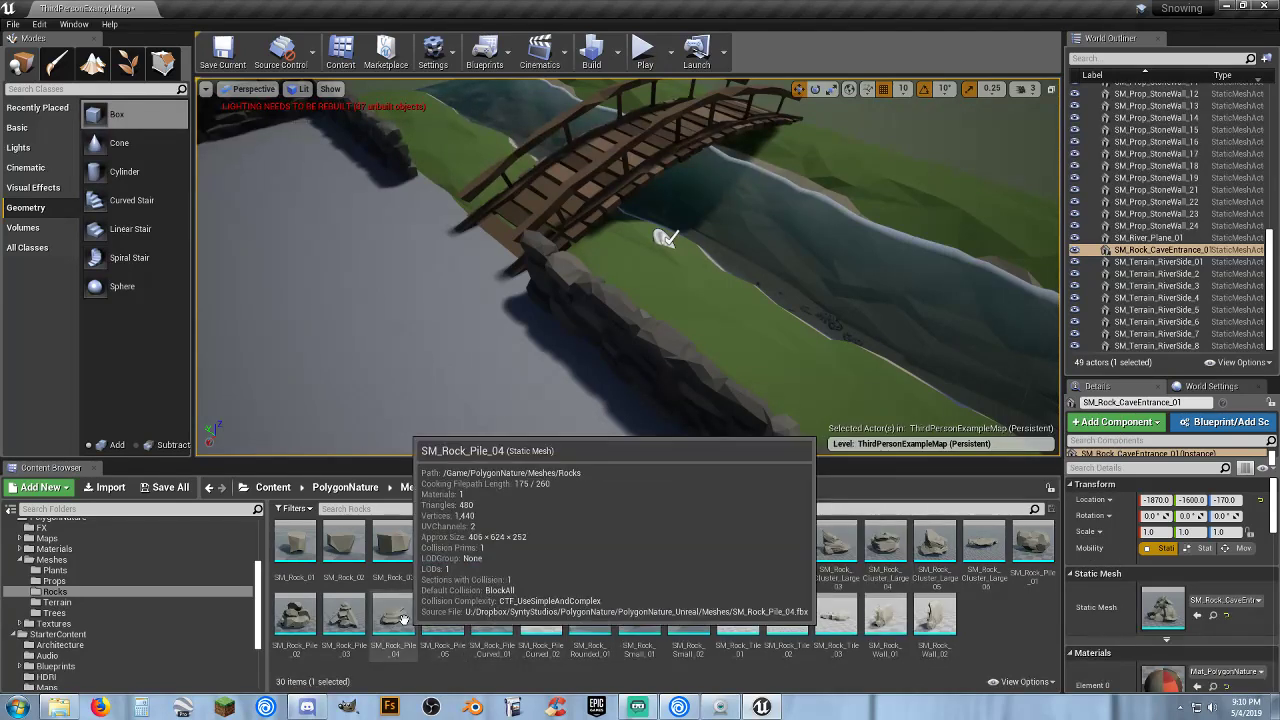
pyautogui.moveTo(404, 618); pyautogui.dragTo(880, 151)
pyautogui.moveTo(820, 159); pyautogui.dragTo(820, 159, button='right')
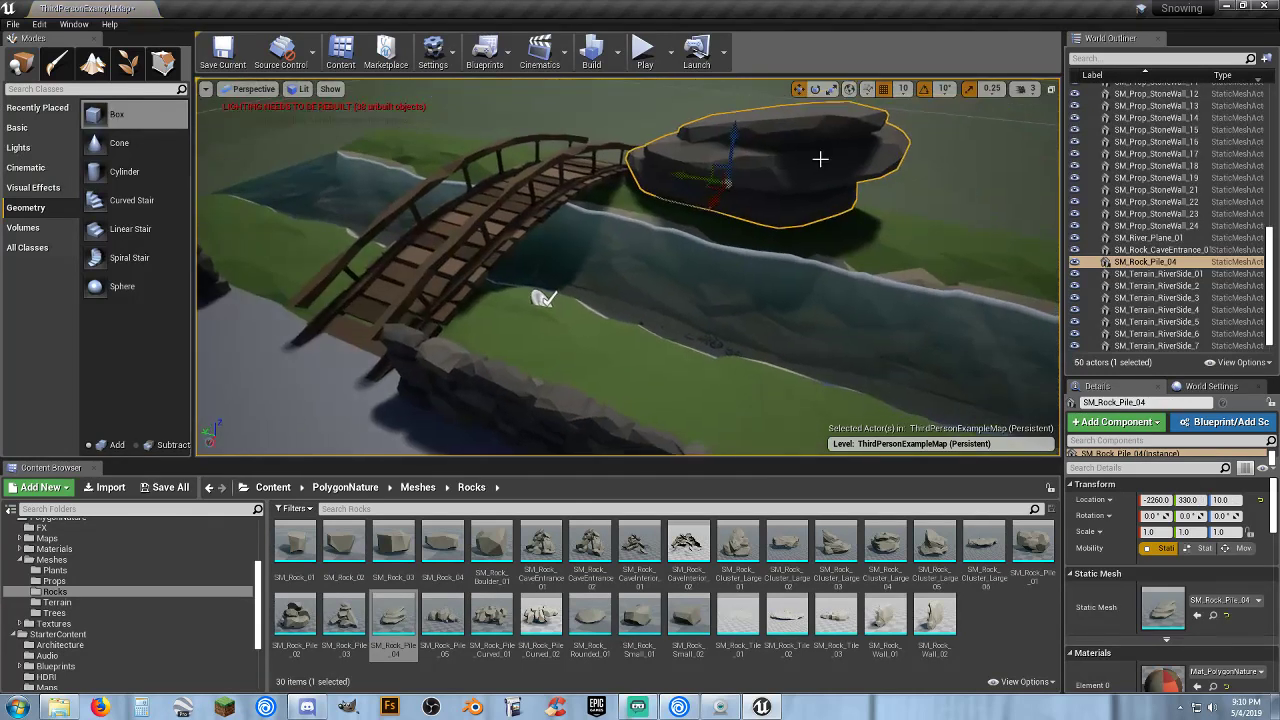
pyautogui.moveTo(685, 180); pyautogui.dragTo(748, 147)
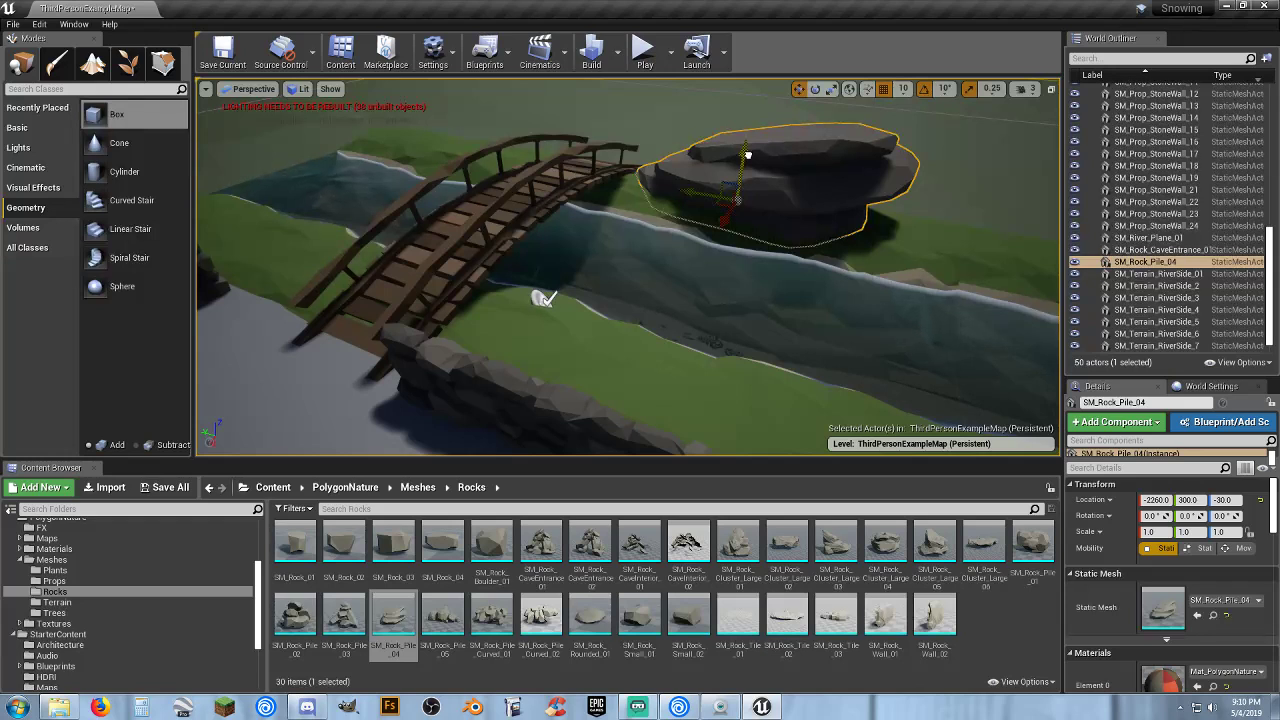
pyautogui.moveTo(747, 155); pyautogui.dragTo(747, 157)
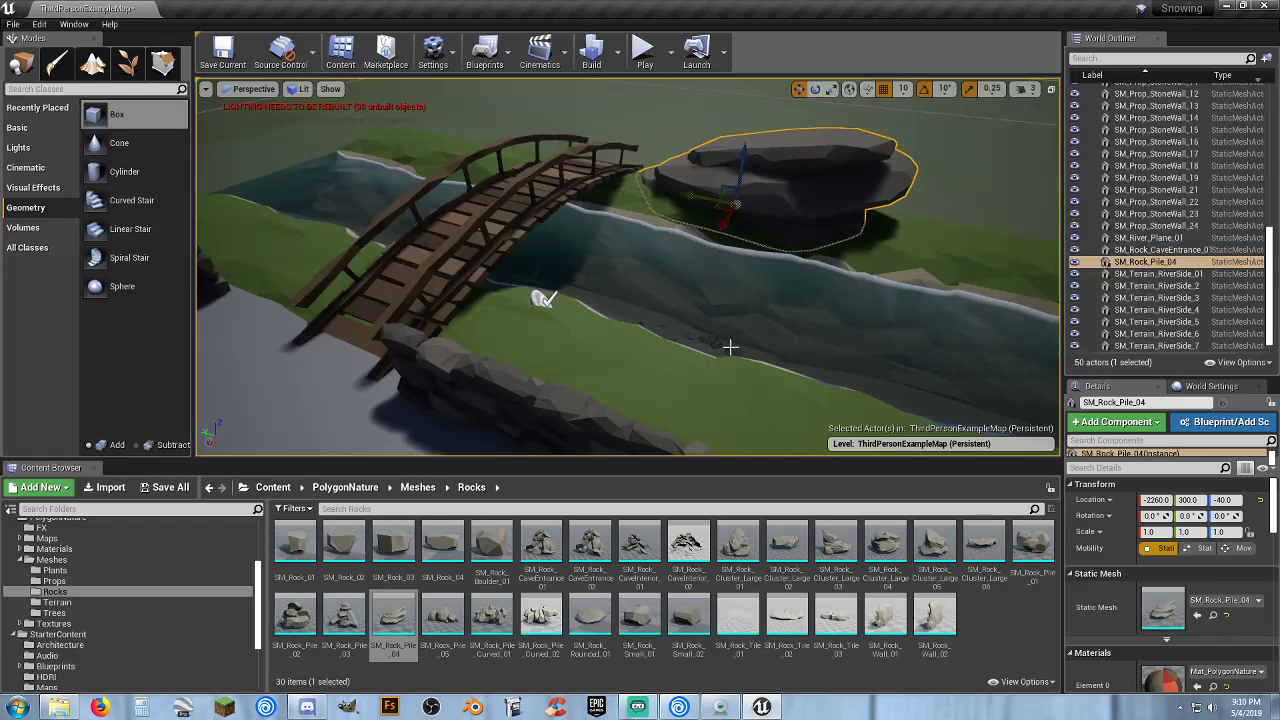
# Play-test the level from the bridge and survey the rock pile, cave entrance and overall river layout.
pyautogui.click(643, 50)
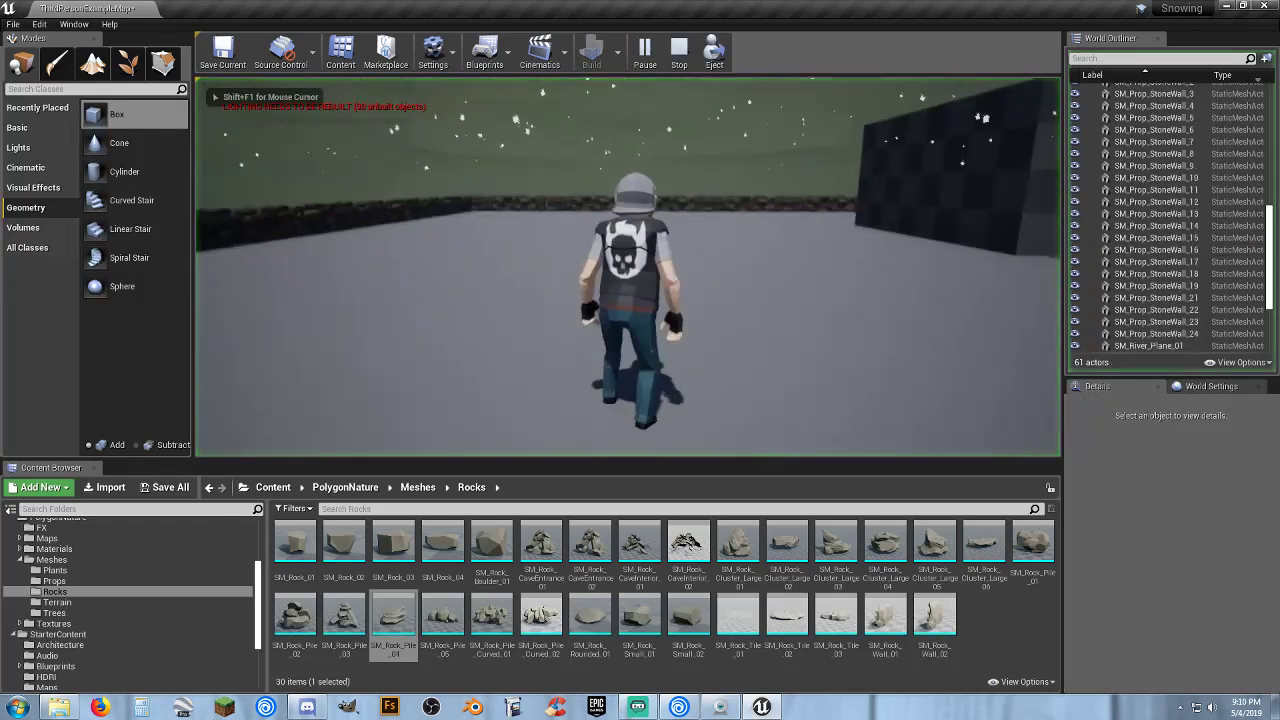
pyautogui.press('w')
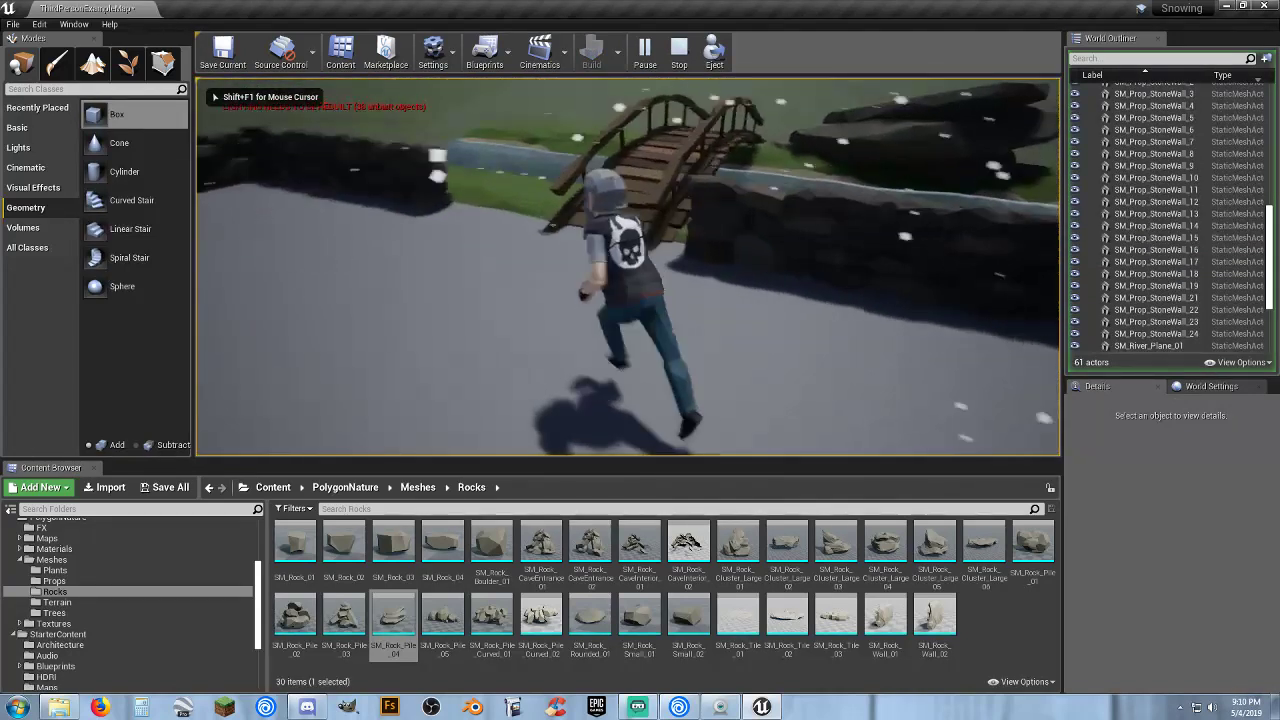
pyautogui.press('w')
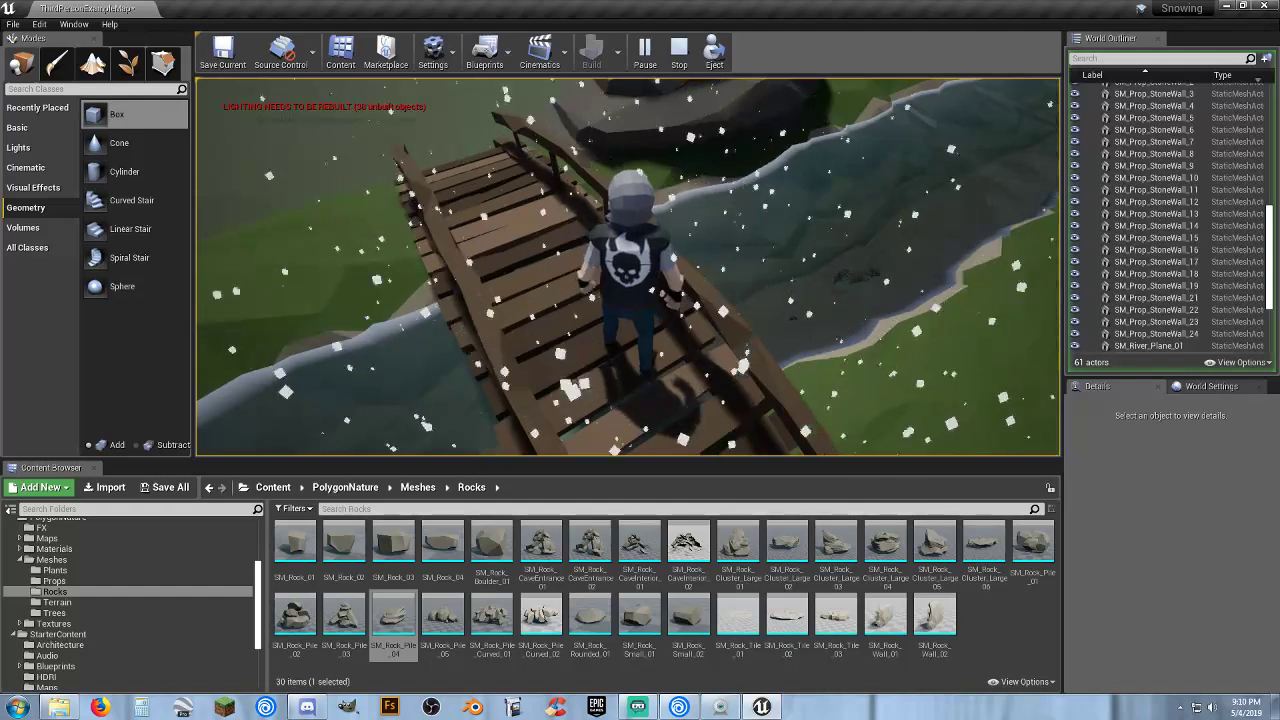
pyautogui.press('Escape')
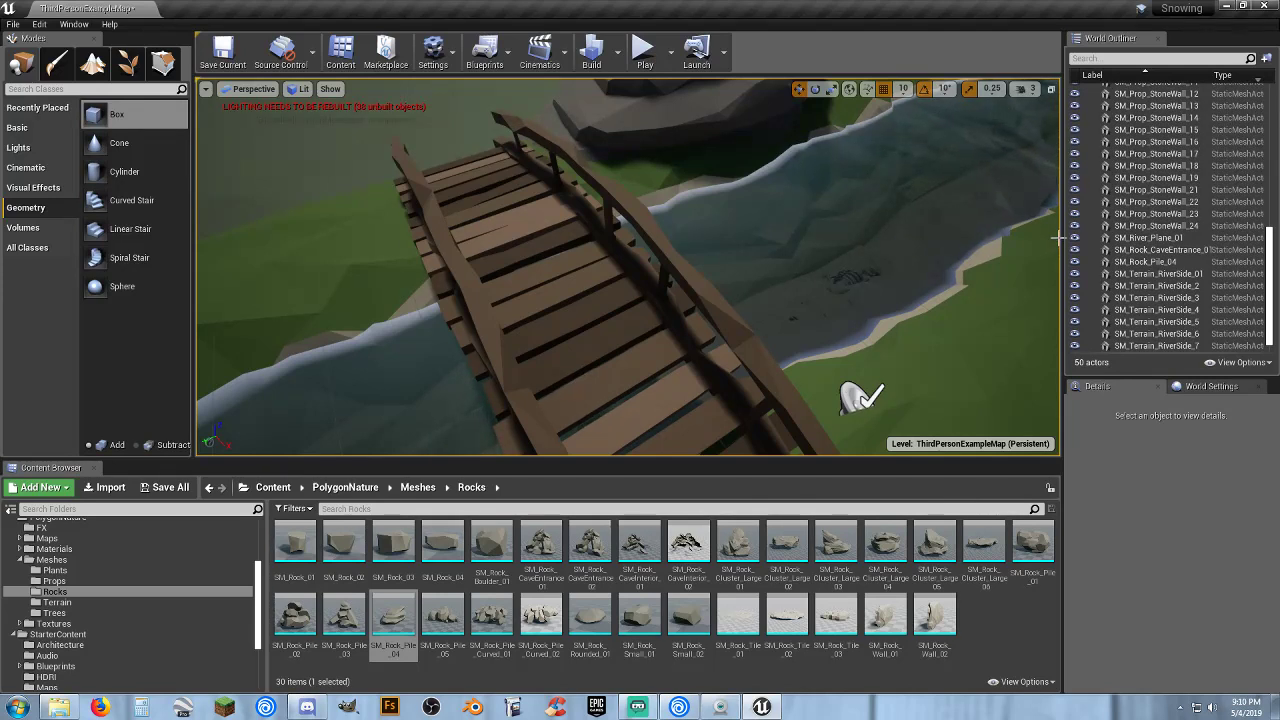
pyautogui.moveTo(865, 217); pyautogui.dragTo(1010, 170, button='right')
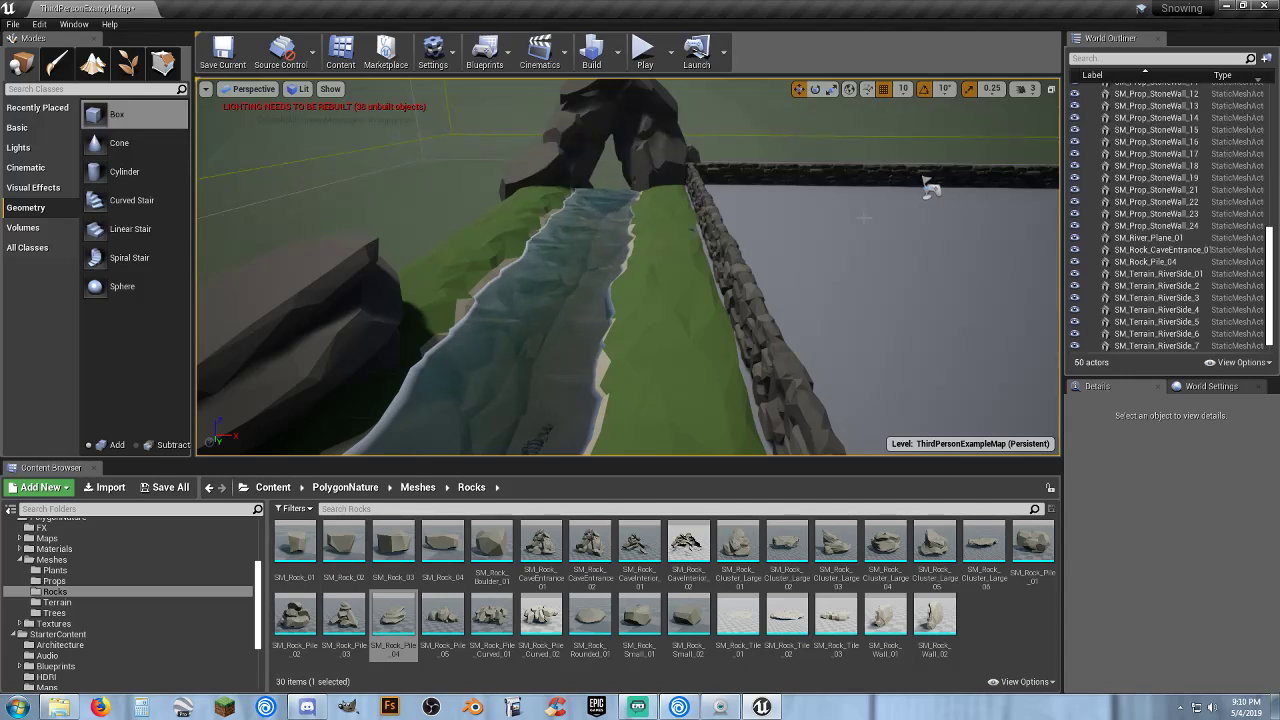
pyautogui.moveTo(686, 272); pyautogui.dragTo(860, 325, button='right')
pyautogui.press('s')
pyautogui.moveTo(741, 108); pyautogui.dragTo(614, 97, button='right')
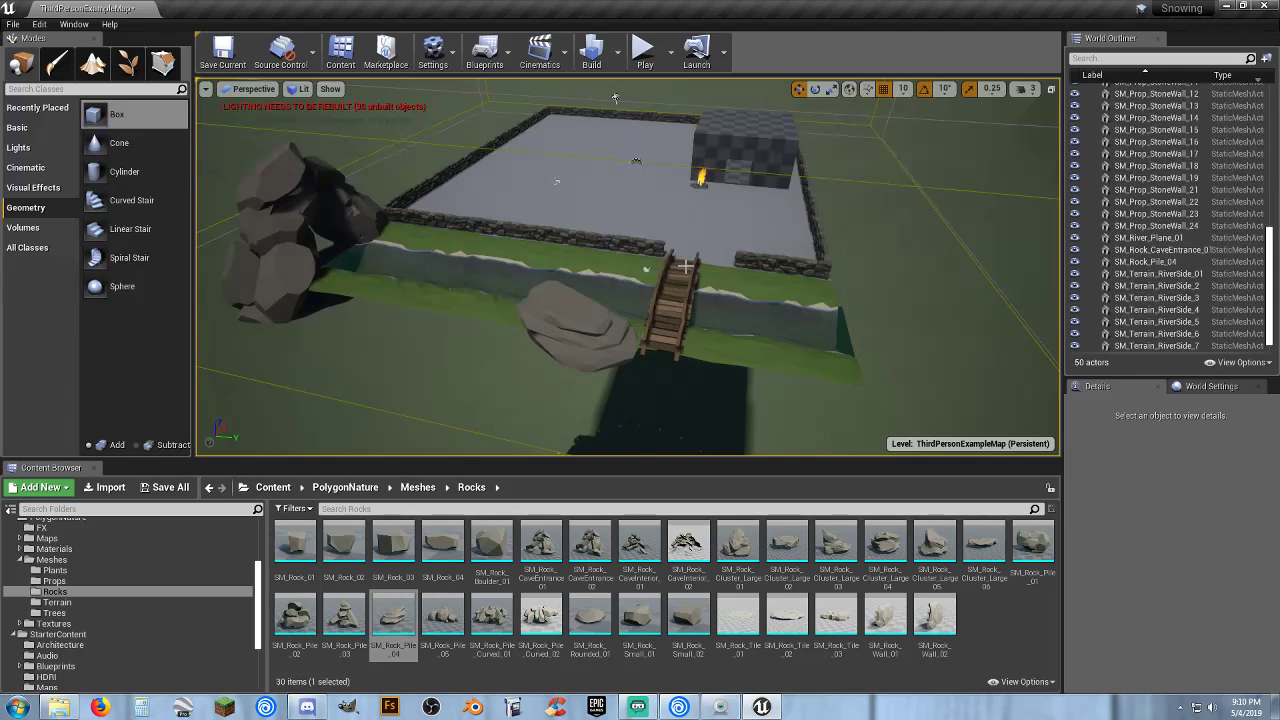
# Try SM_Terrain_Swamp_Growth_03 from the PolygonNature terrain meshes near the river's open end and remove it.
pyautogui.press('d')
pyautogui.moveTo(615, 98); pyautogui.dragTo(530, 120, button='right')
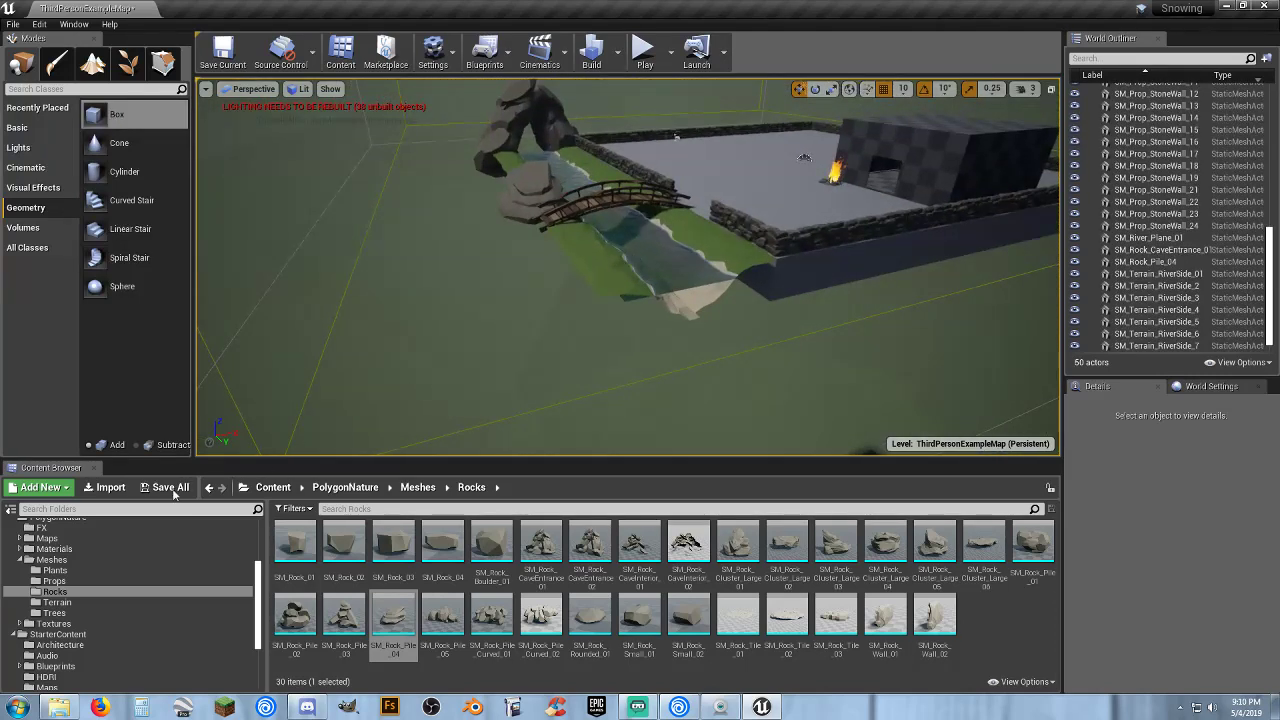
pyautogui.click(181, 602)
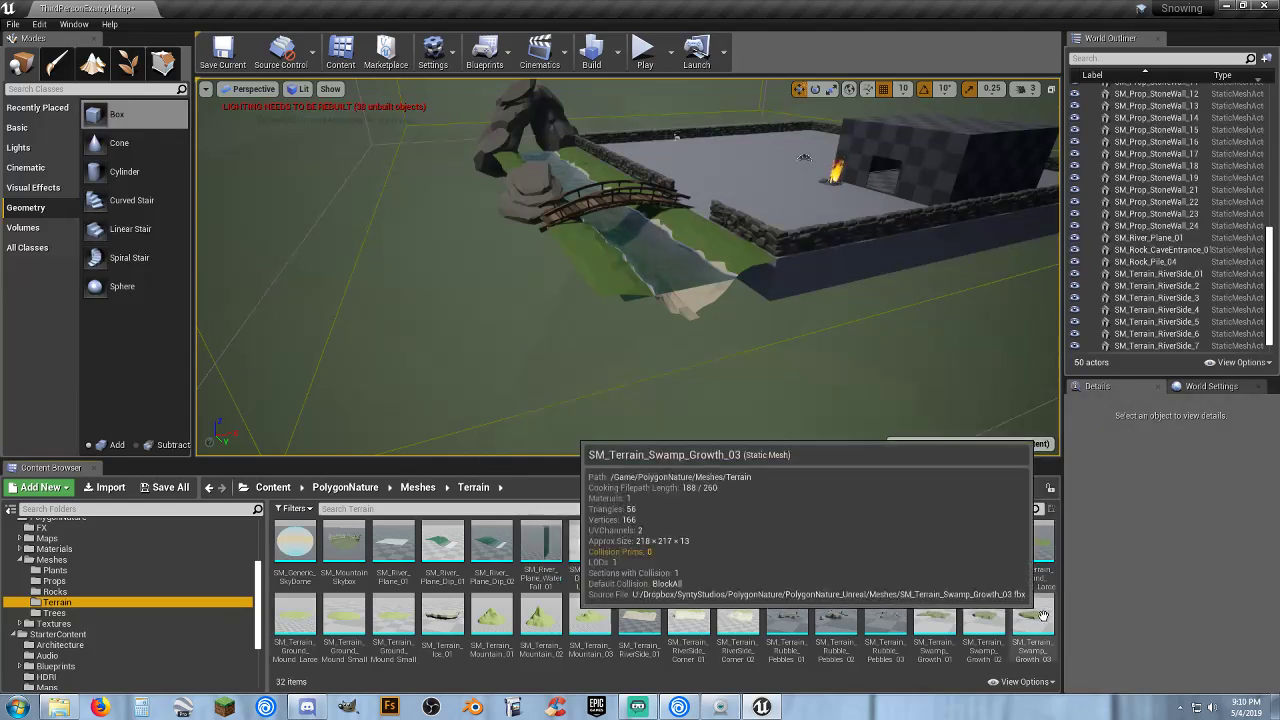
pyautogui.moveTo(1033, 615); pyautogui.dragTo(474, 344)
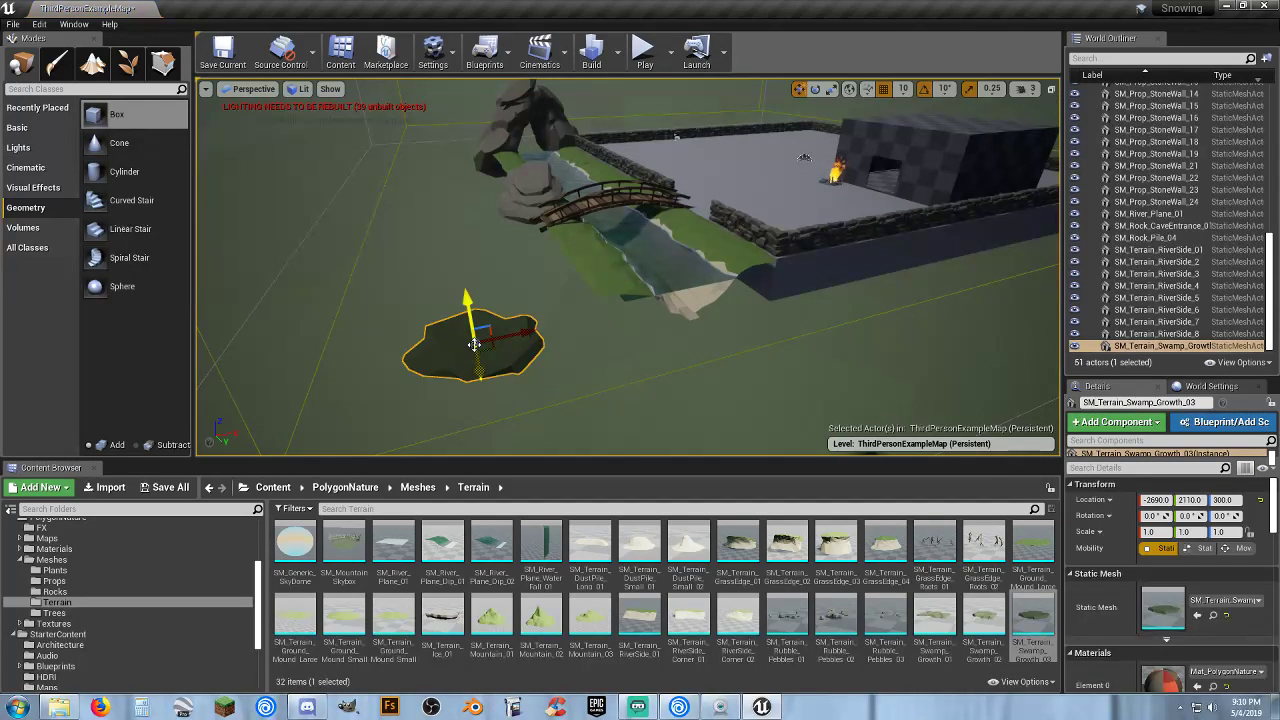
pyautogui.press('Delete')
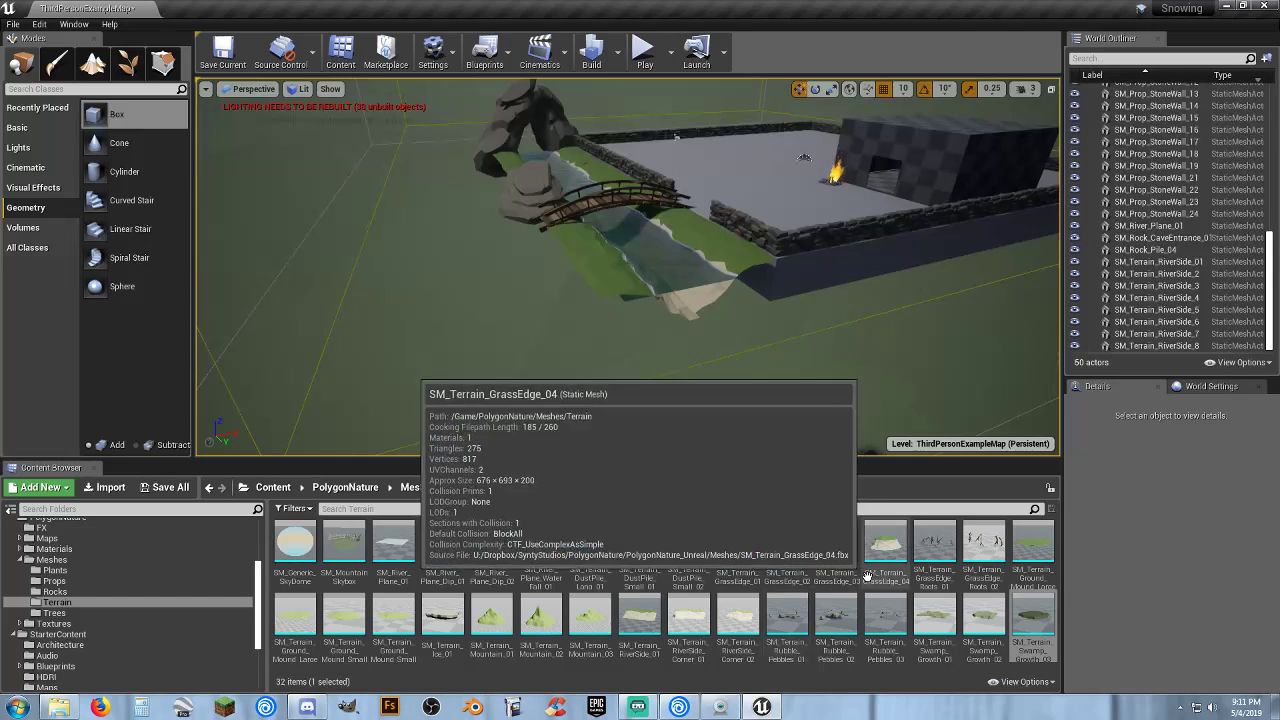
# Try SM_Terrain_RiverSide_Corner_02 beyond the river's open end and delete the piece.
pyautogui.moveTo(738, 615); pyautogui.dragTo(729, 338)
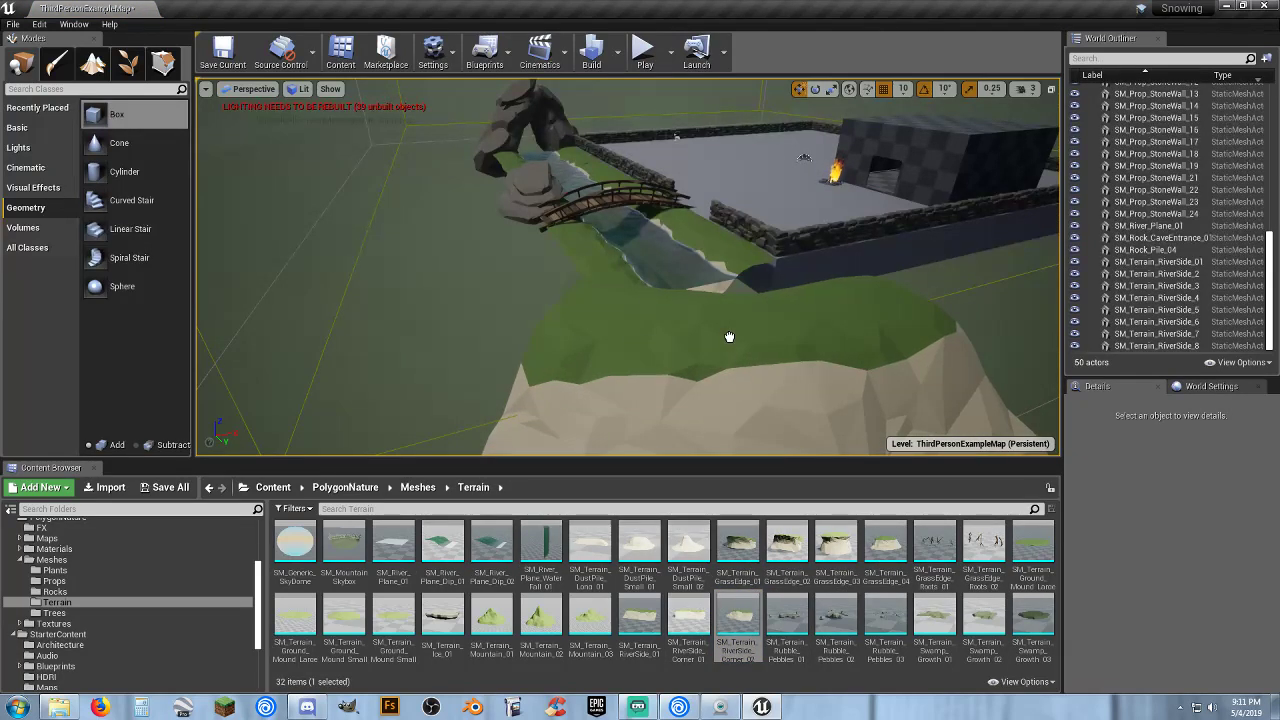
pyautogui.moveTo(732, 337); pyautogui.dragTo(732, 337)
pyautogui.moveTo(628, 293)
pyautogui.mouseDown(button='right')
pyautogui.moveTo(628, 330)
pyautogui.moveTo(560, 350)
pyautogui.moveTo(628, 293)
pyautogui.mouseUp(button='right')
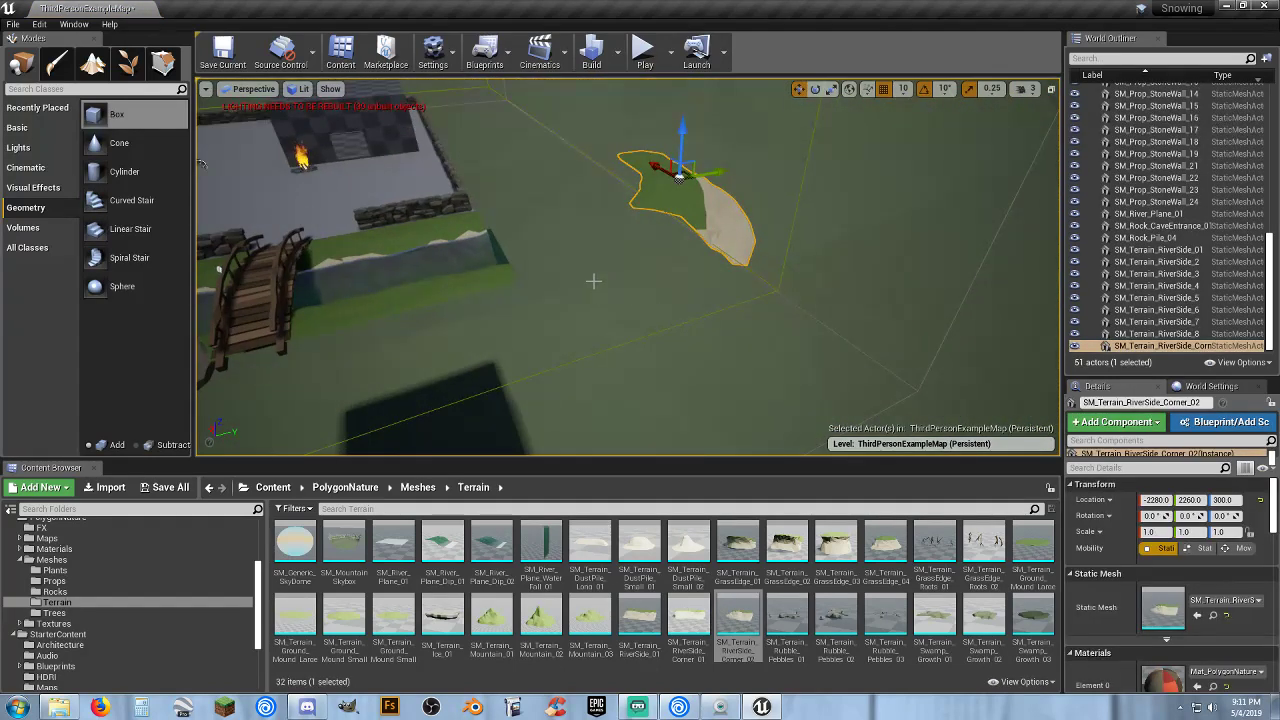
pyautogui.press('Delete')
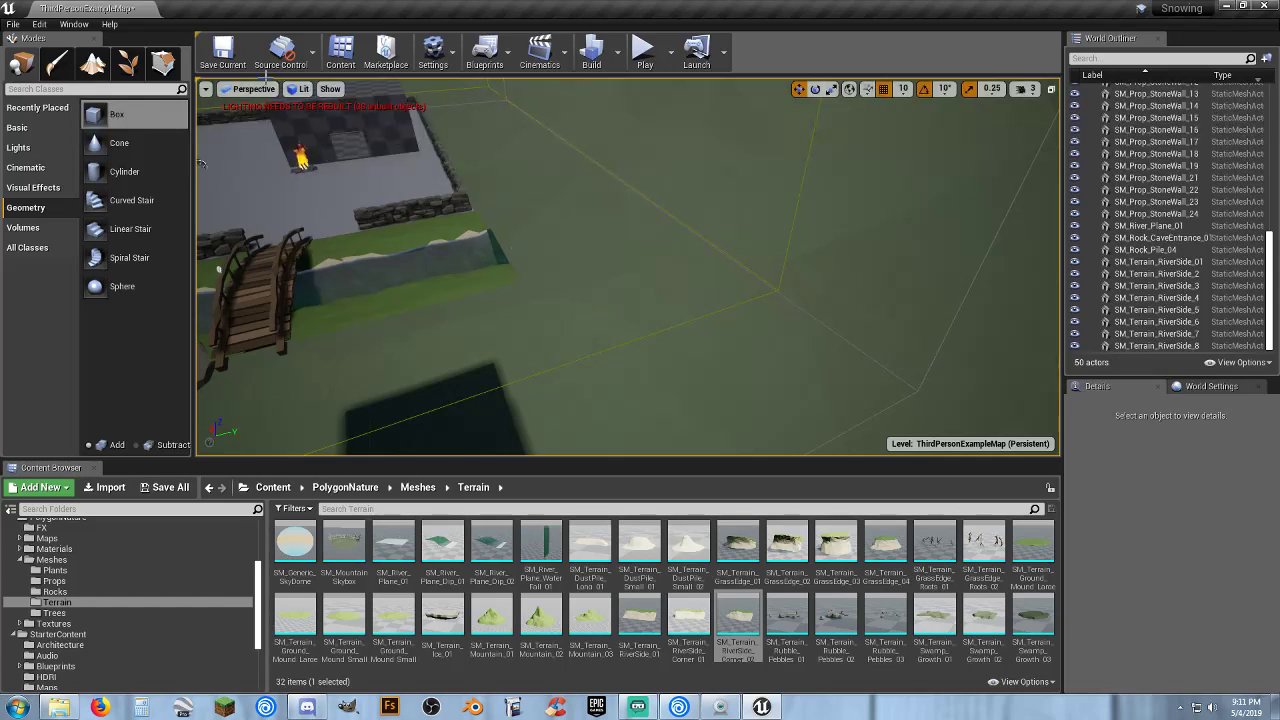
# Save all modified content, build the level's lighting and dismiss the message log.
pyautogui.click(170, 488)
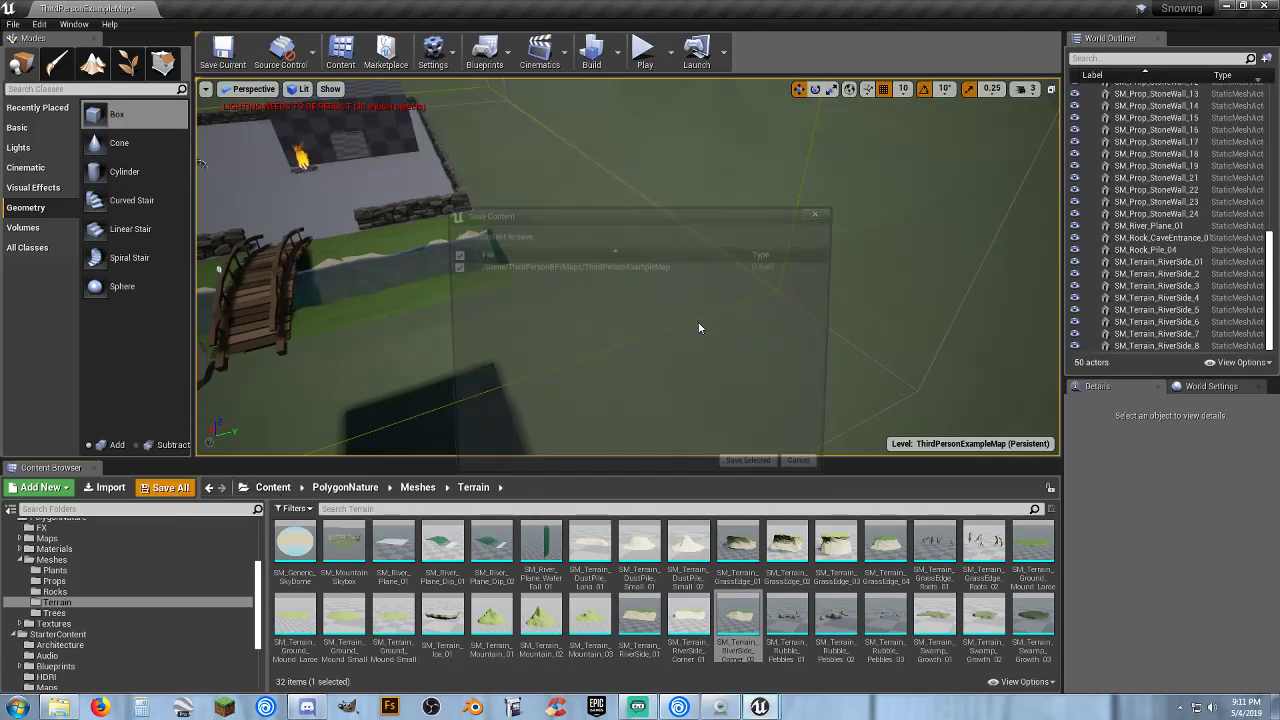
pyautogui.click(748, 480)
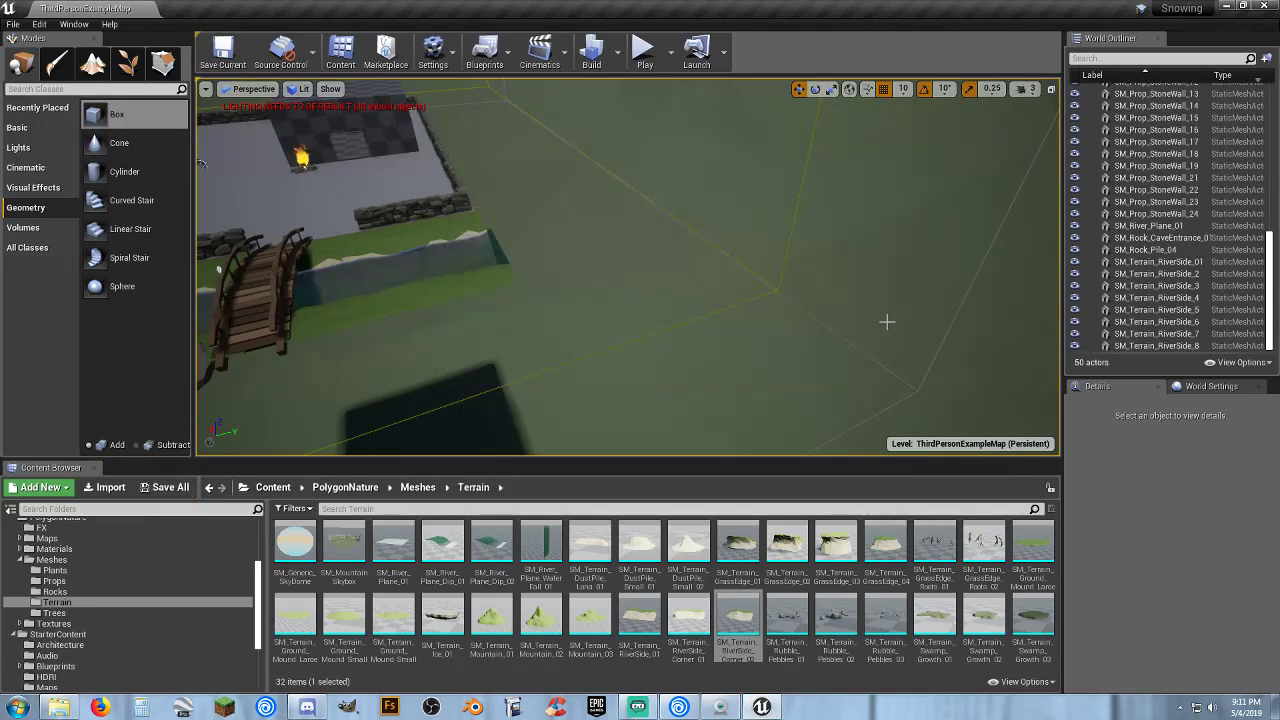
pyautogui.moveTo(886, 320); pyautogui.dragTo(700, 290, button='right')
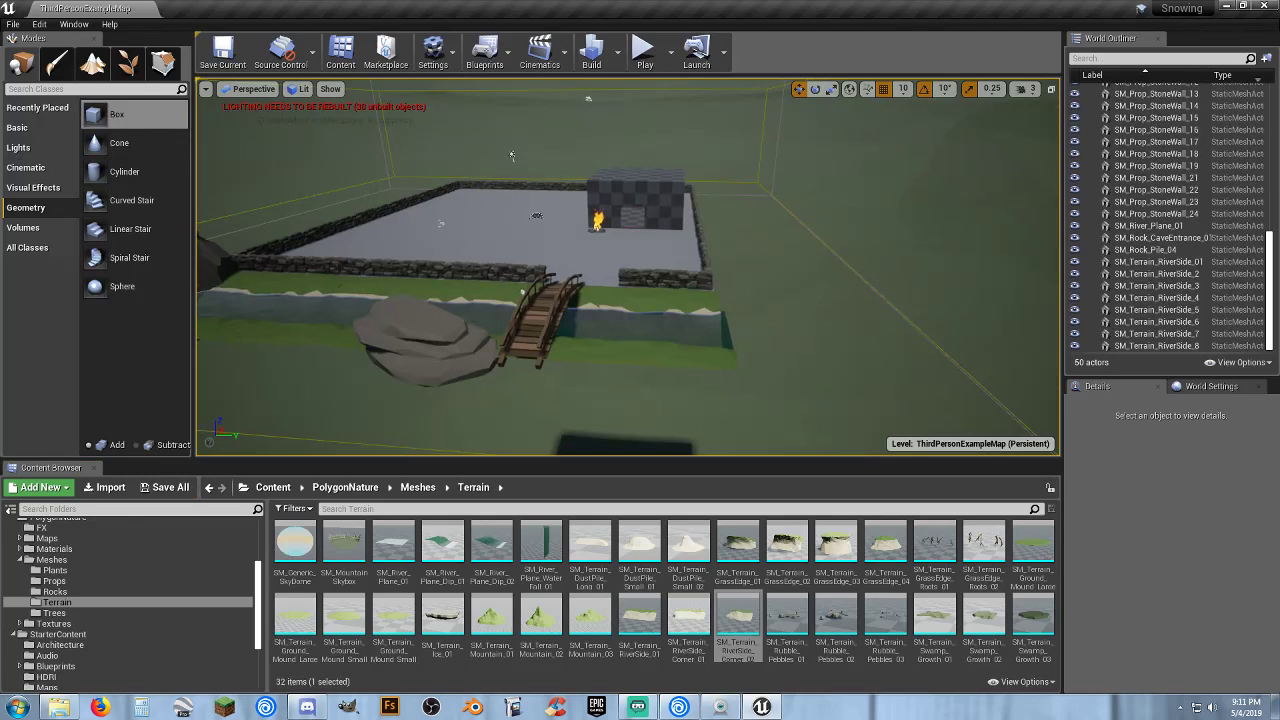
pyautogui.click(591, 50)
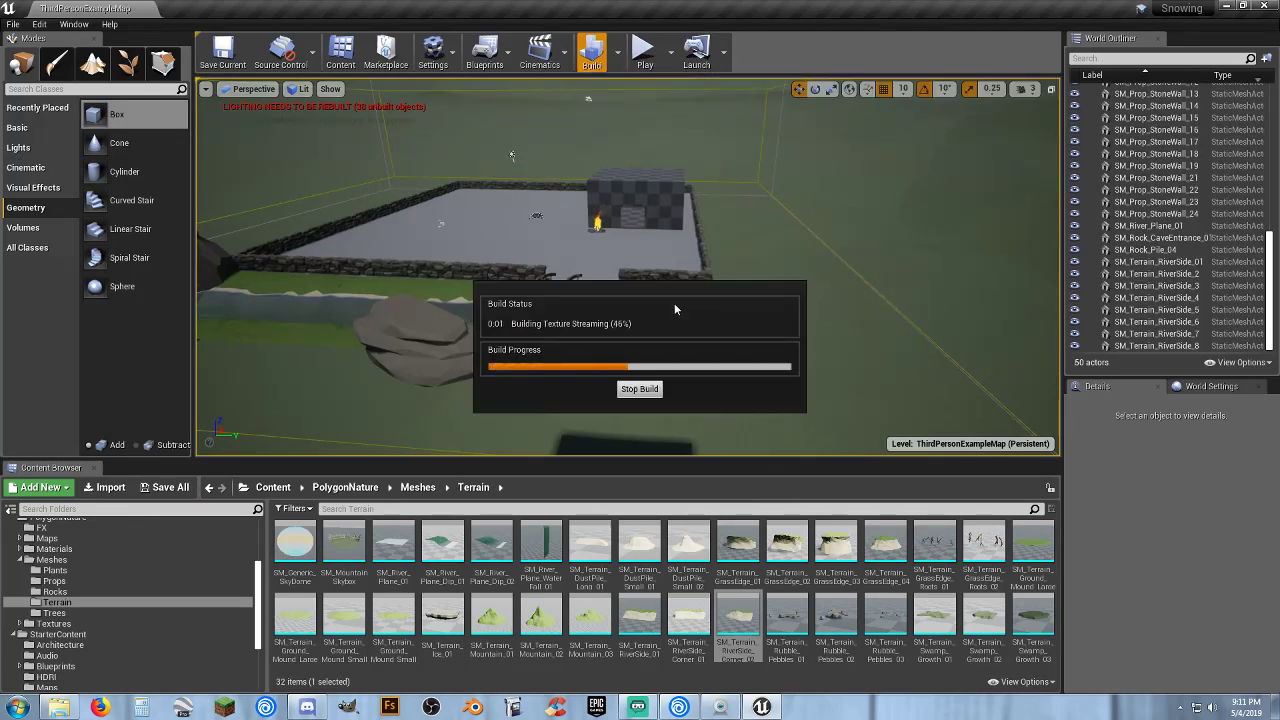
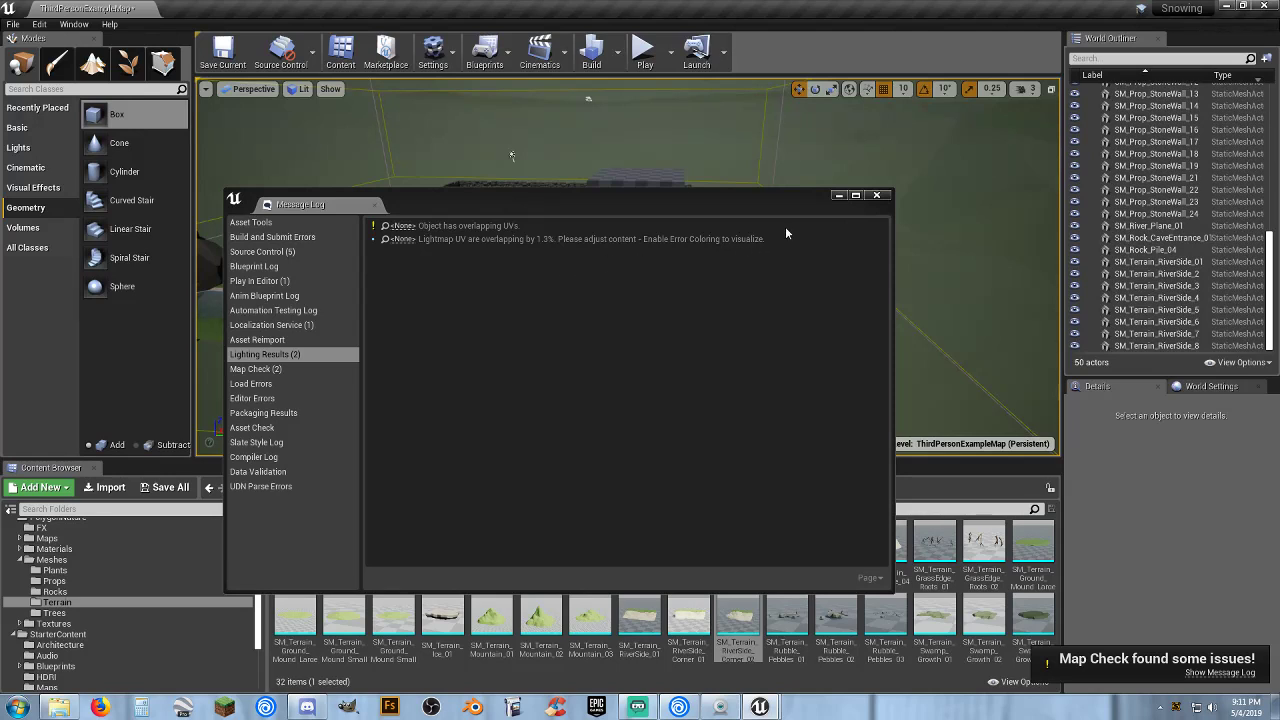
pyautogui.click(879, 195)
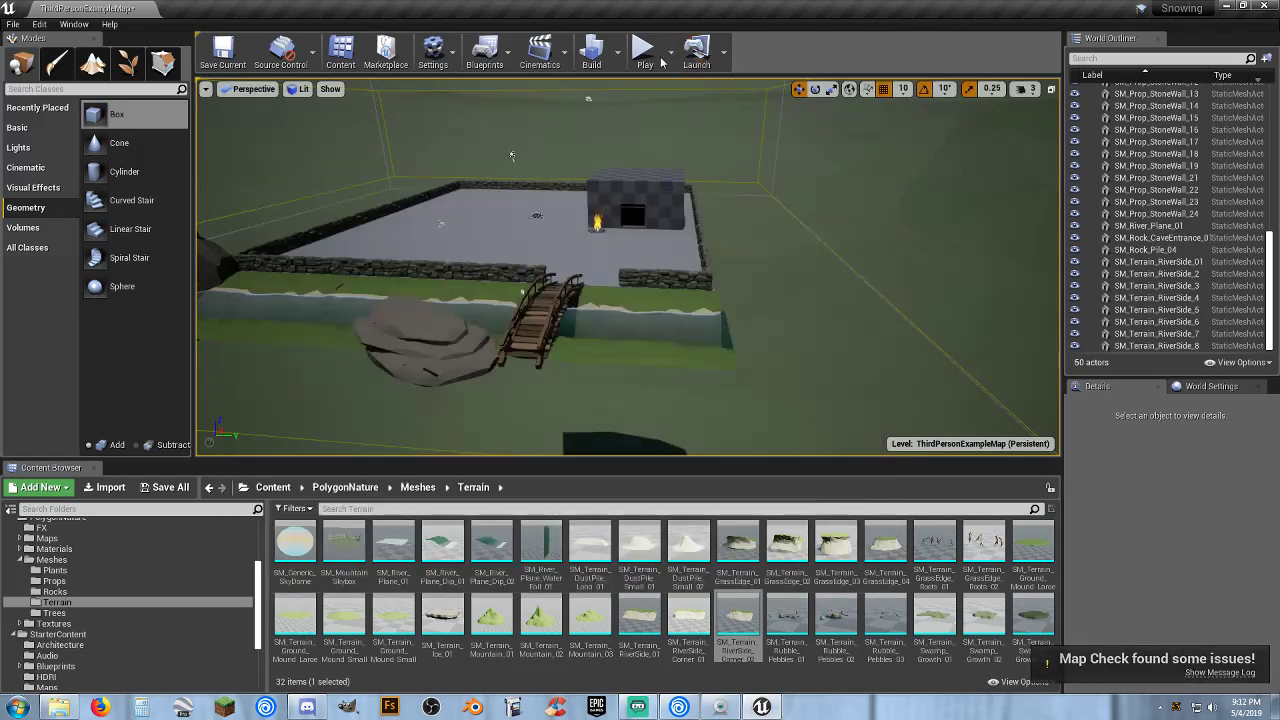
# Play-test the level and examine the lighting inside the checkered building beside the campfire.
pyautogui.click(644, 50)
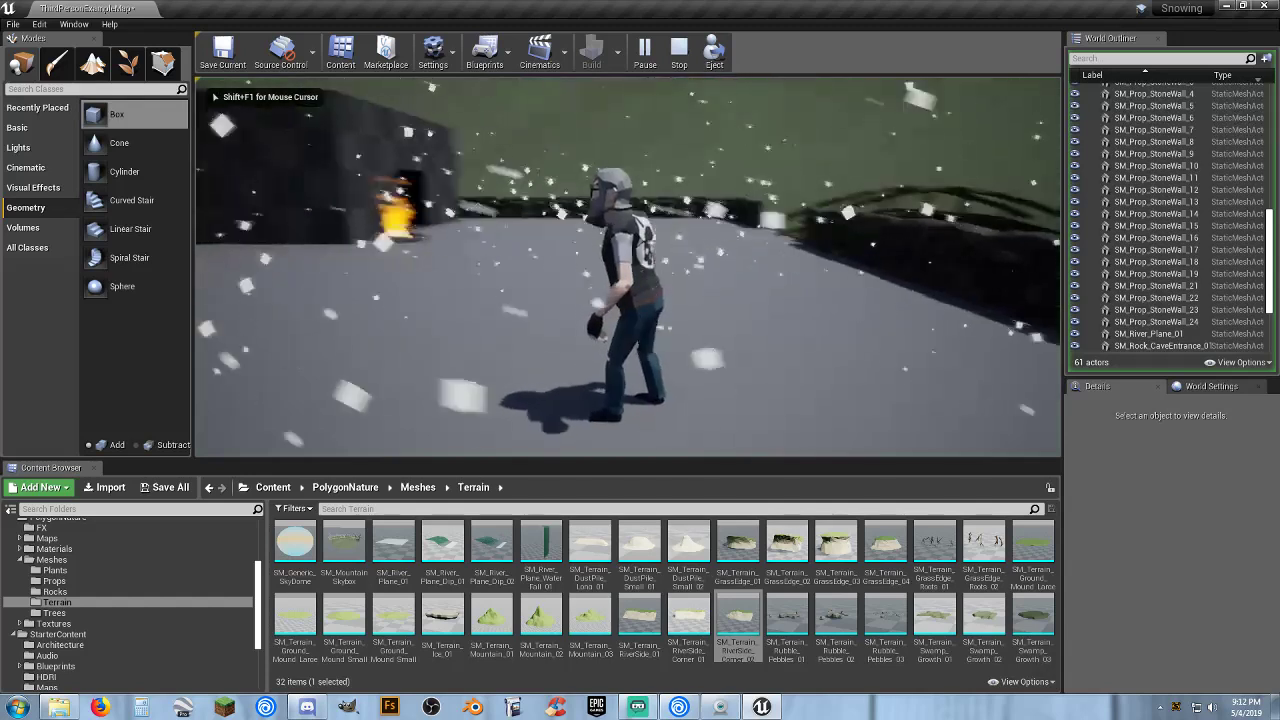
pyautogui.press('w')
pyautogui.press('w')
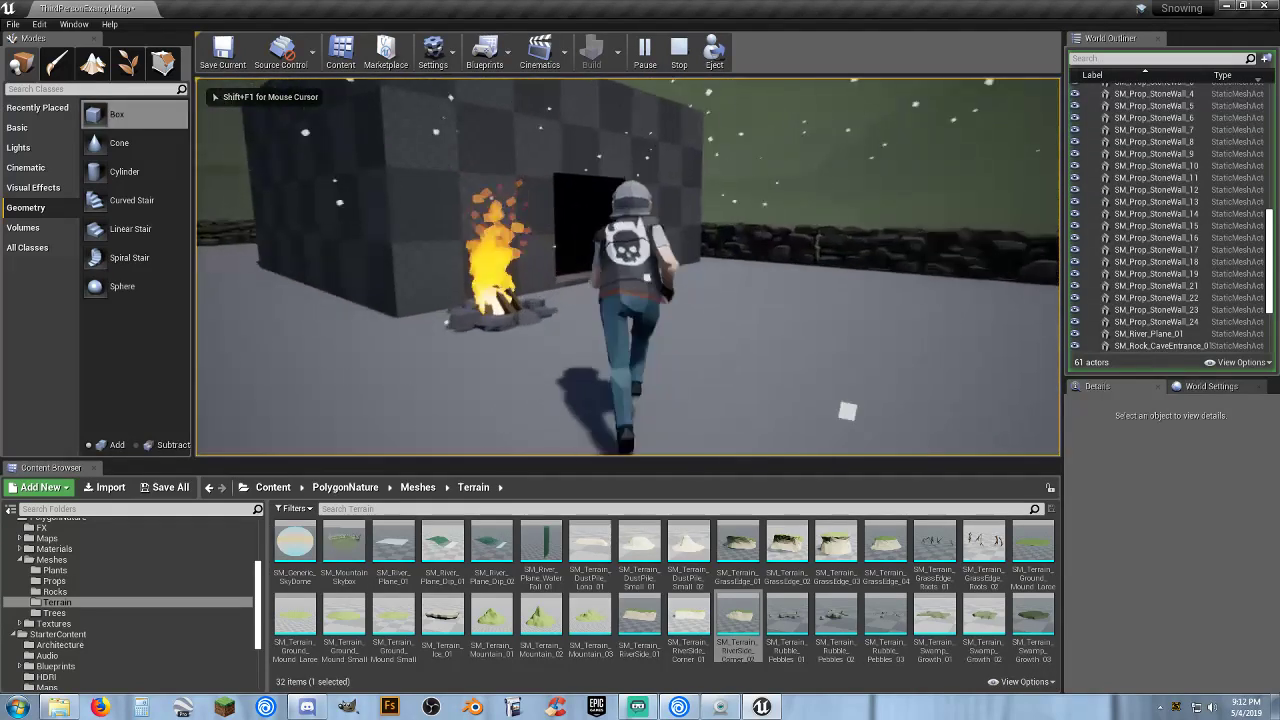
pyautogui.press('w')
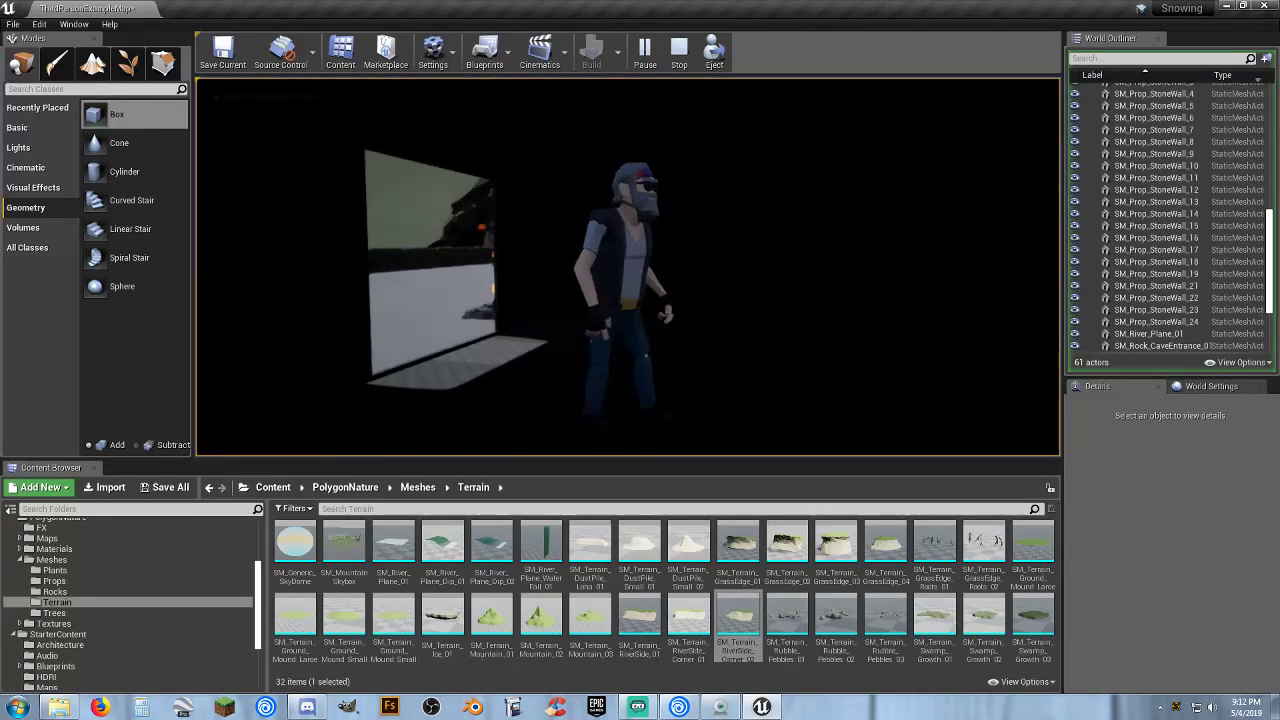
pyautogui.press('d')
pyautogui.press('w')
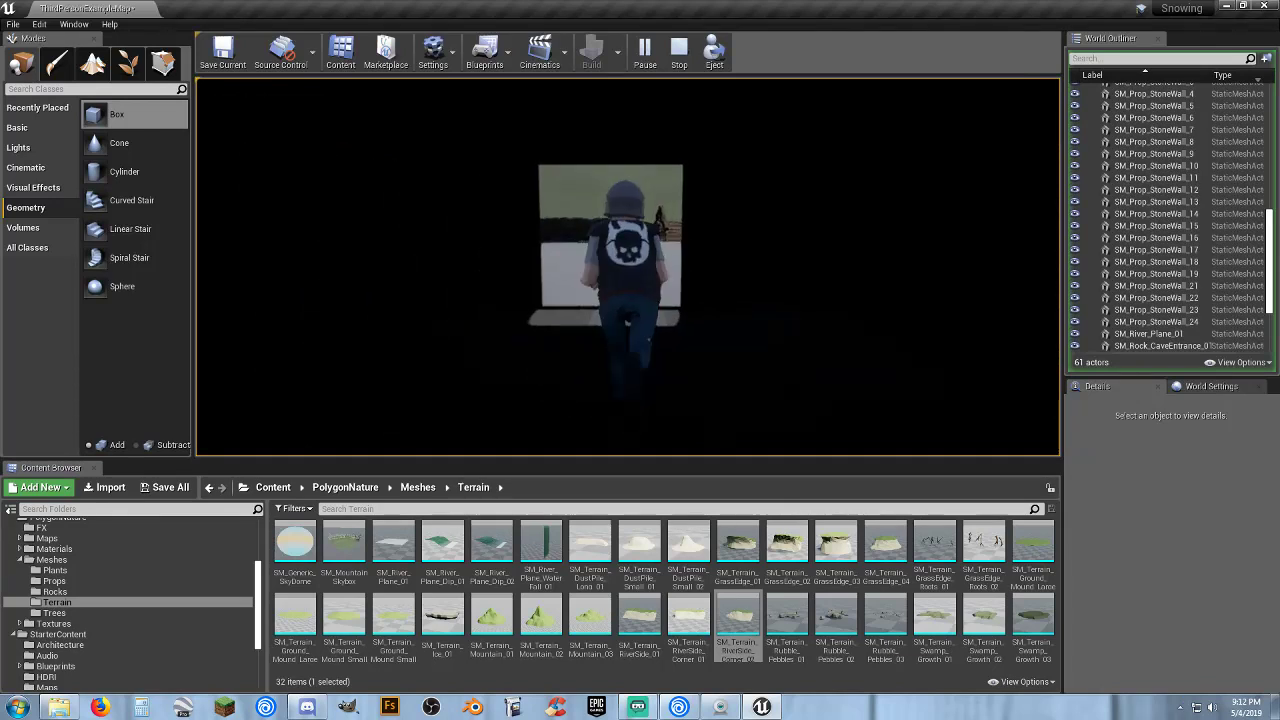
pyautogui.press('d')
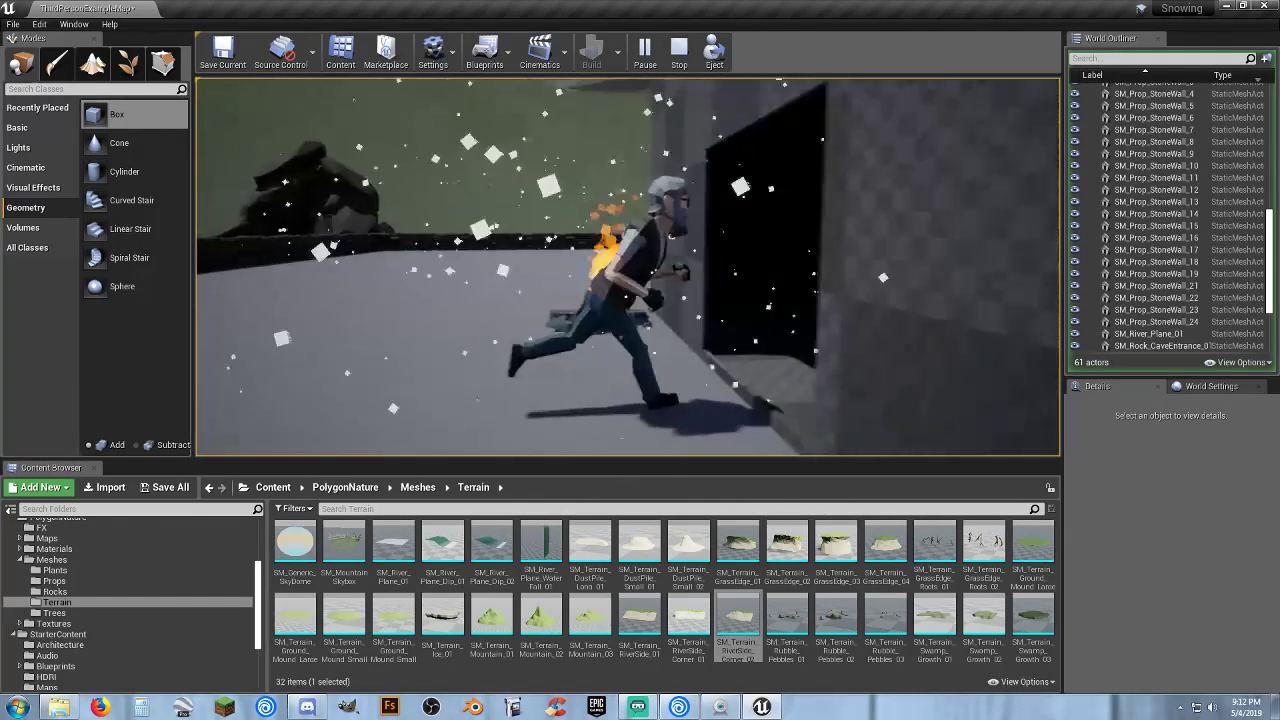
# Survey the walled yard, campfire, falling snow, bridge and river in the running play-test.
pyautogui.press('a')
pyautogui.press('a')
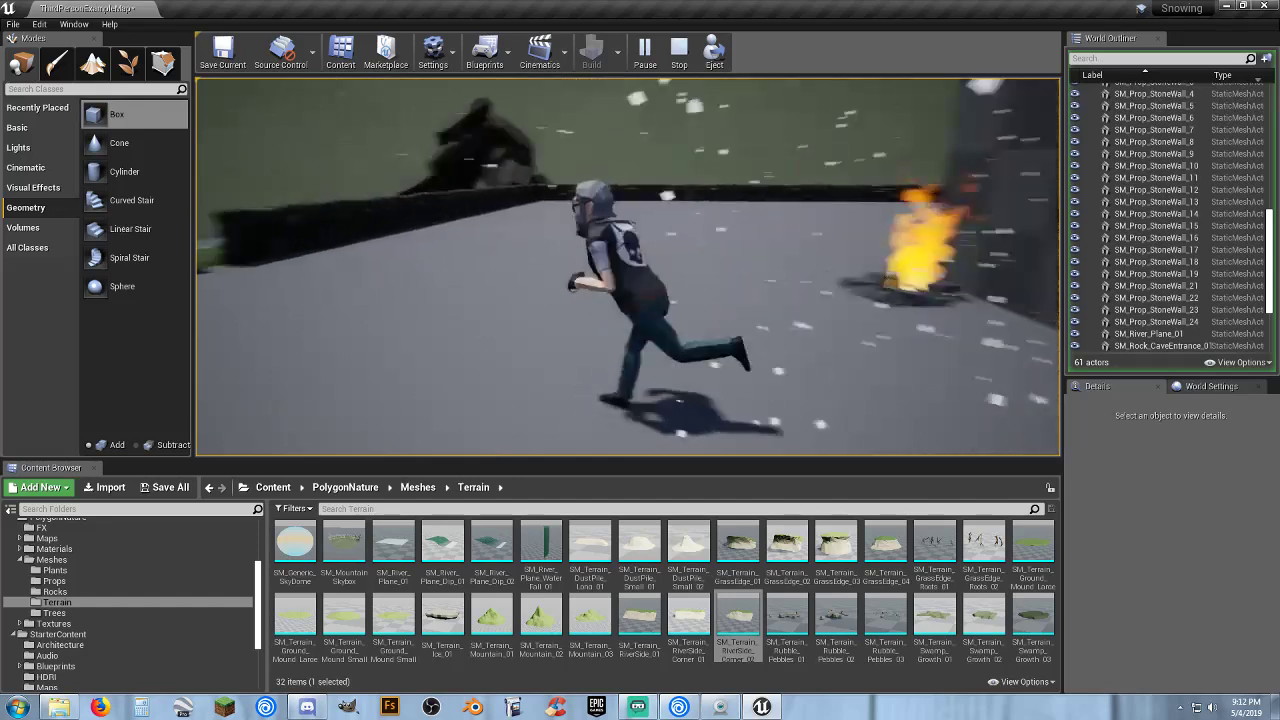
pyautogui.press('w')
pyautogui.press('w')
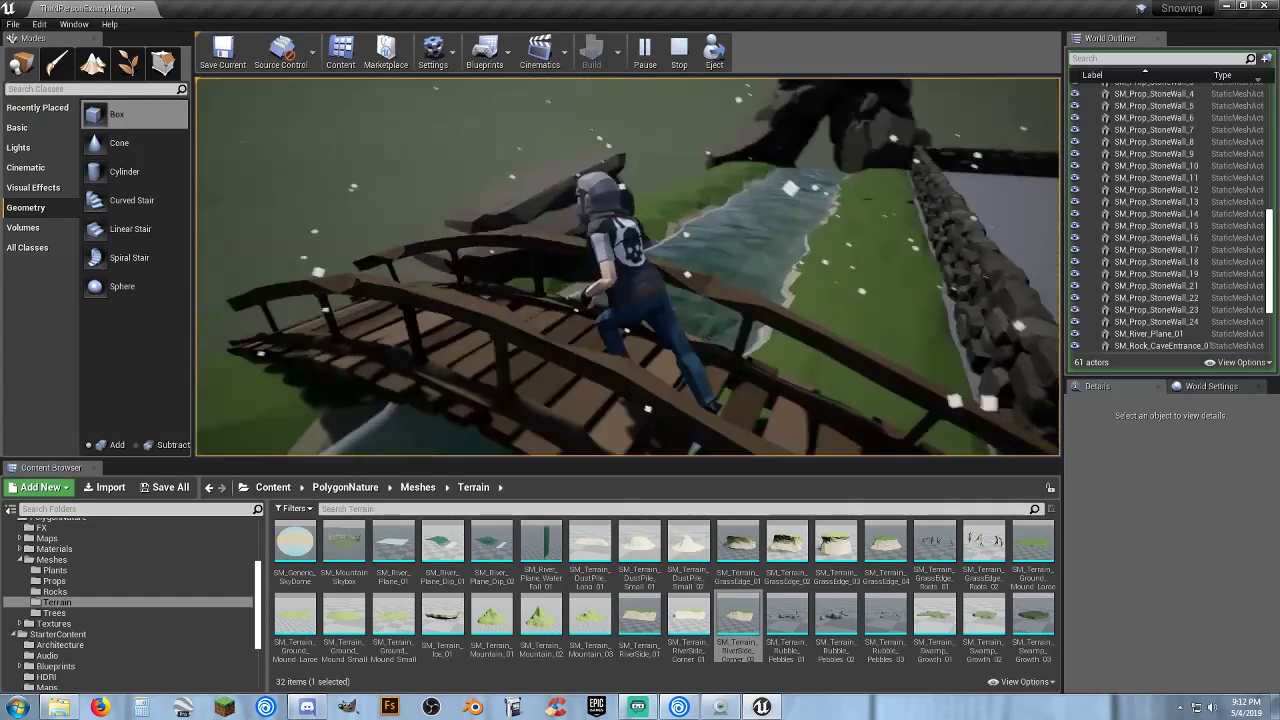
pyautogui.press('w')
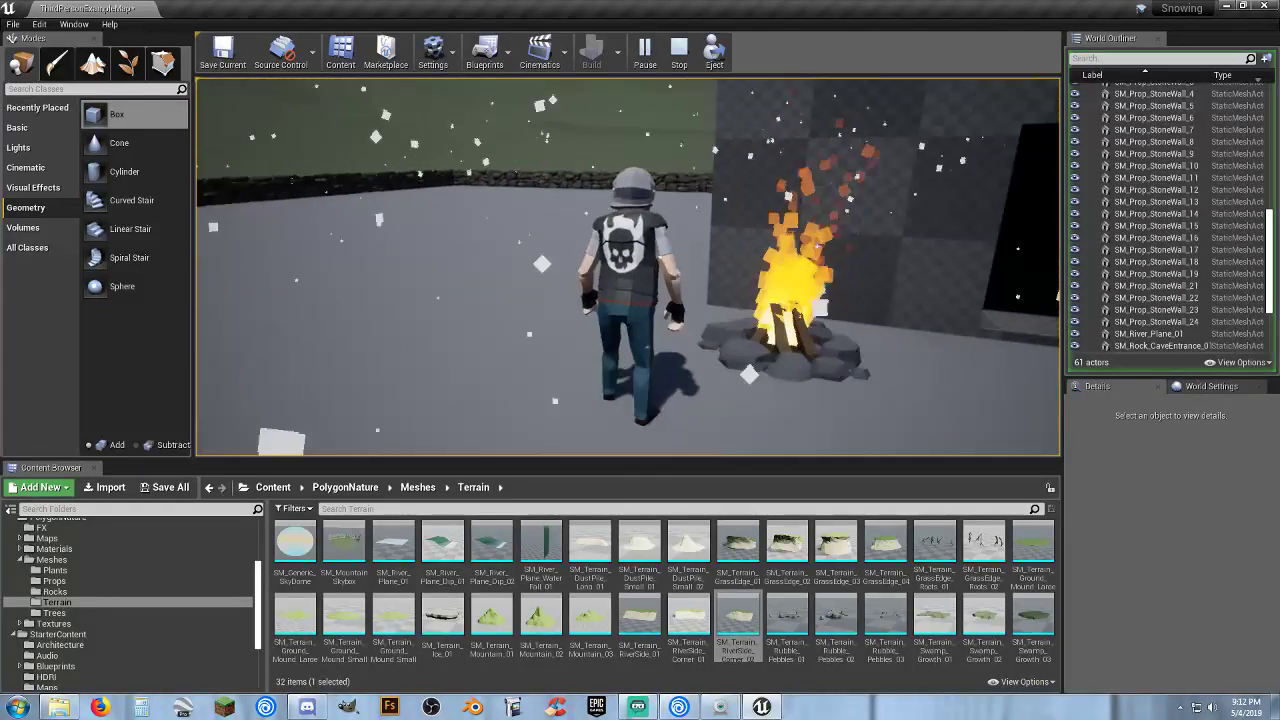
pyautogui.press('s')
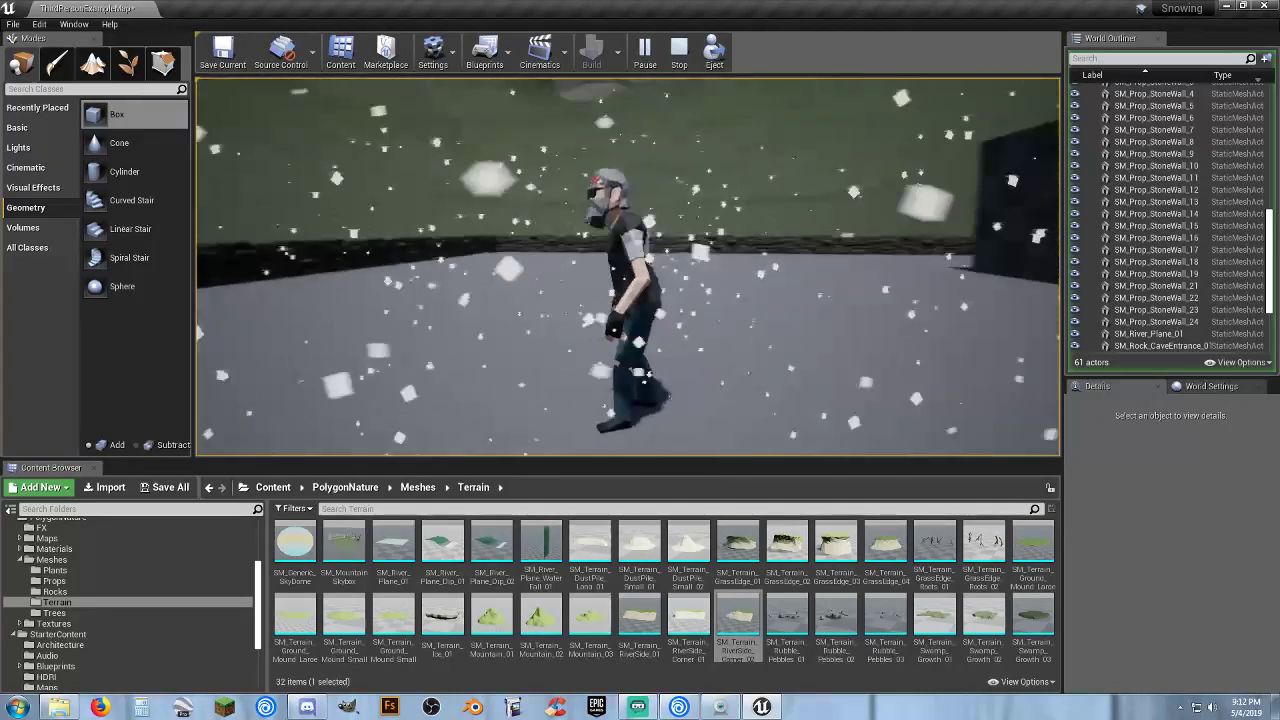
pyautogui.press('a')
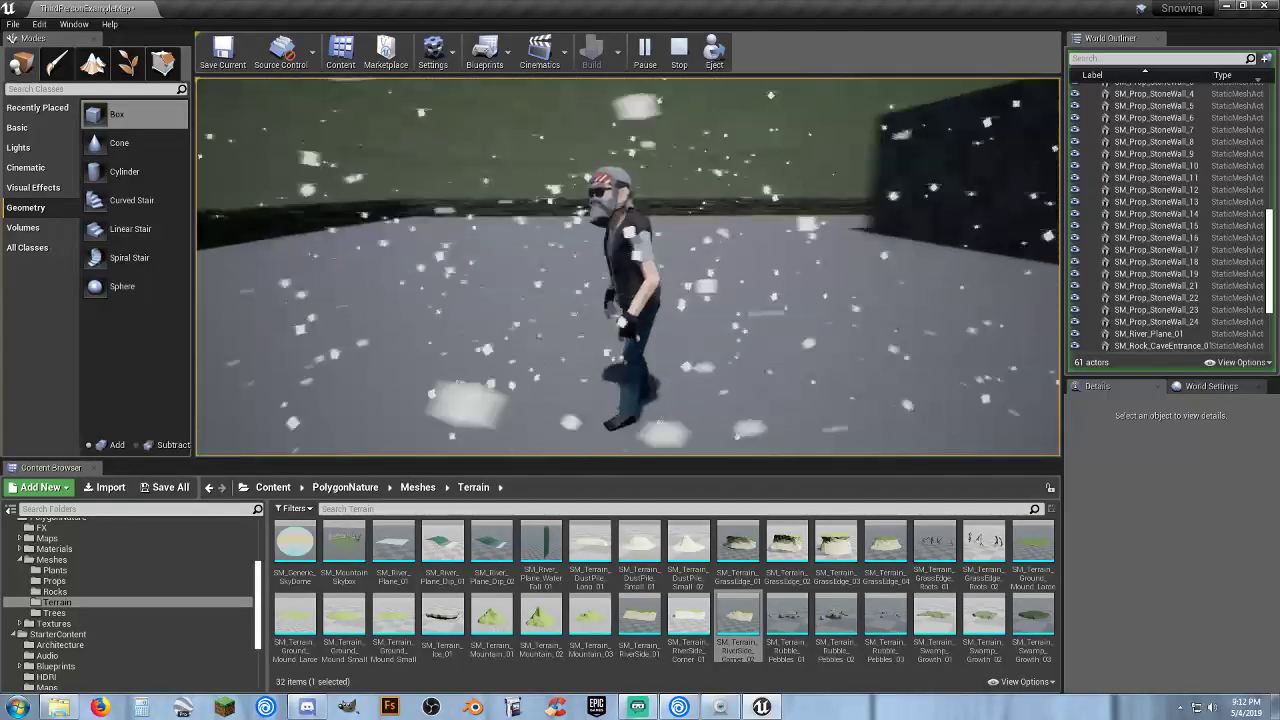
pyautogui.press('d')
pyautogui.press('w')
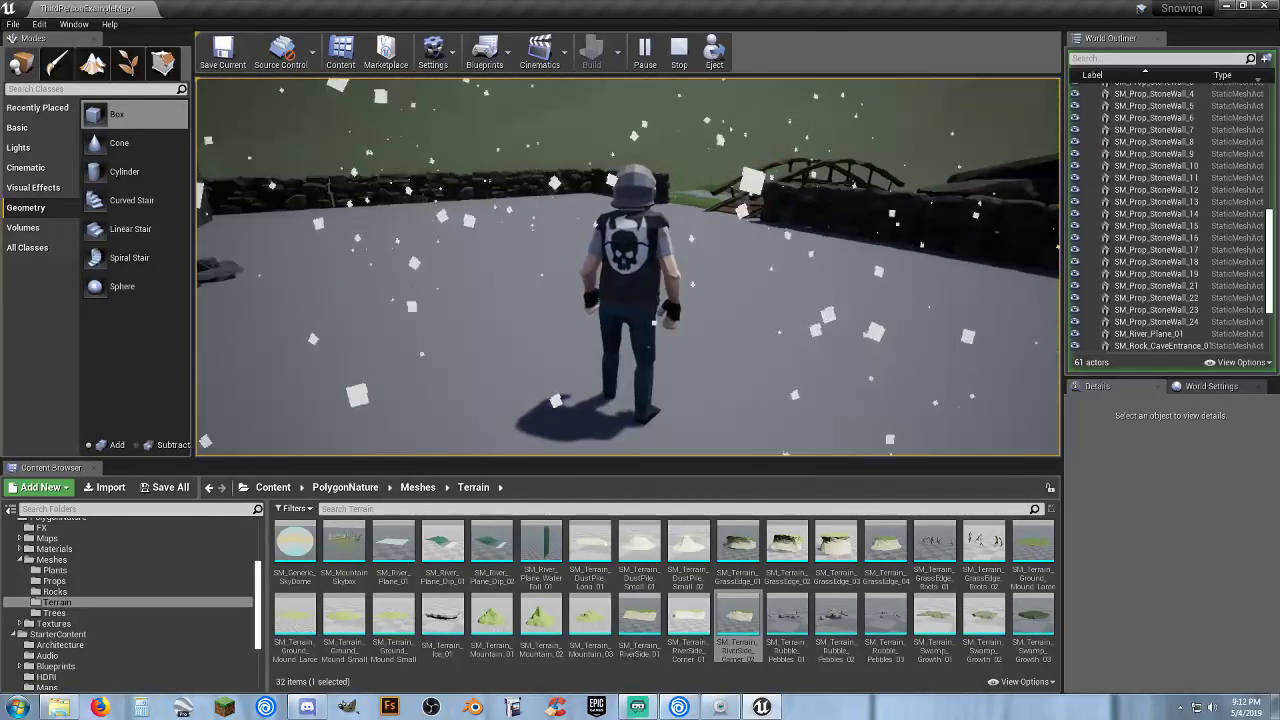
pyautogui.press('w')
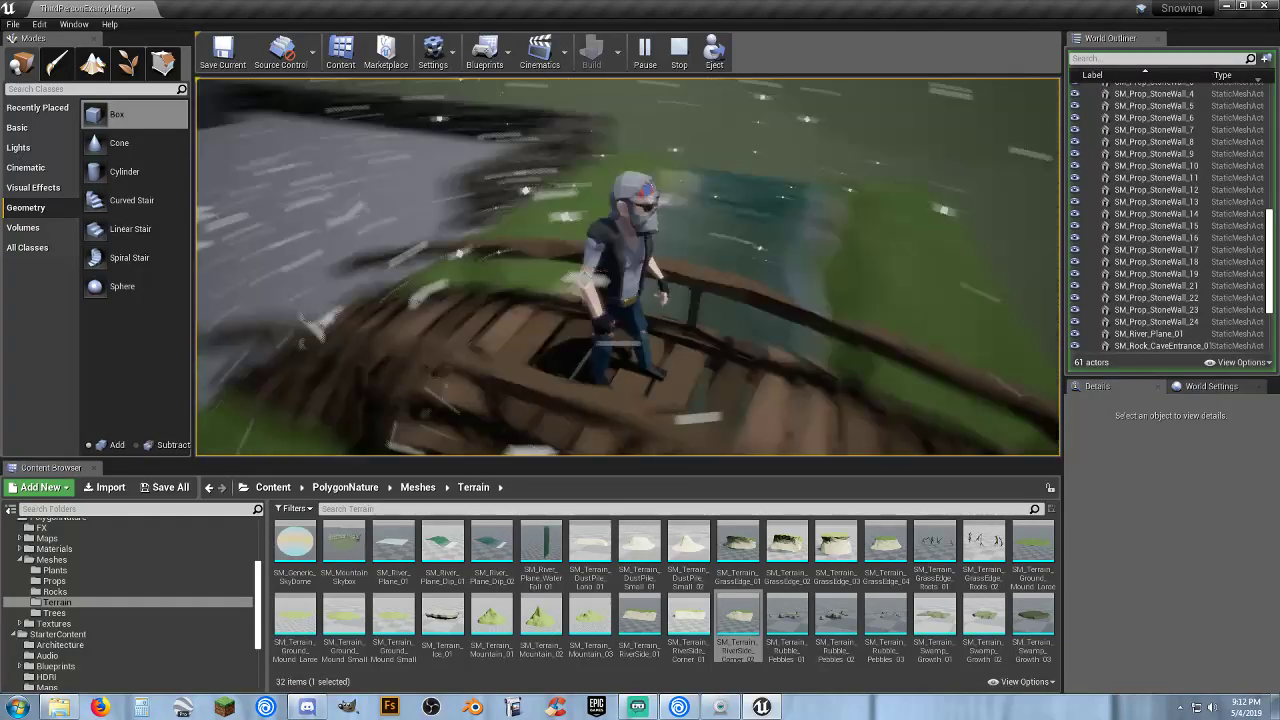
# Return from the bridge to the building's dark interior in the play-test and end the session.
pyautogui.press('w')
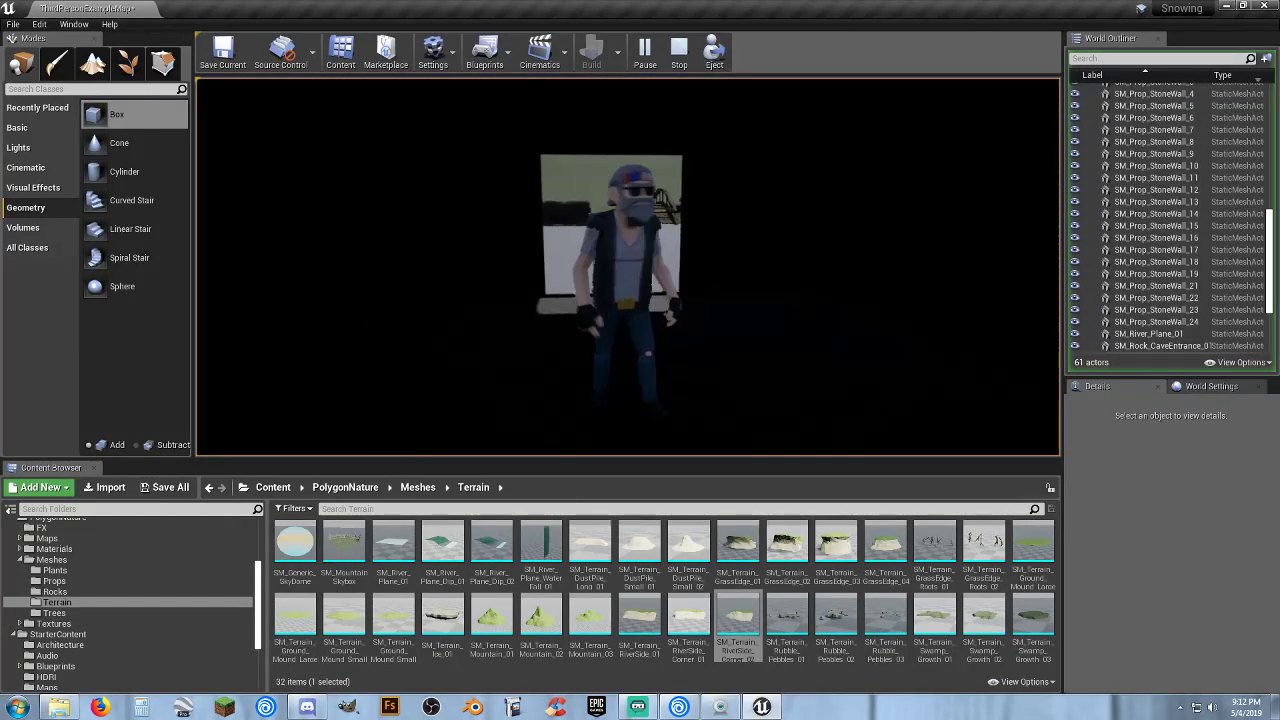
pyautogui.press('w')
pyautogui.press('Escape')
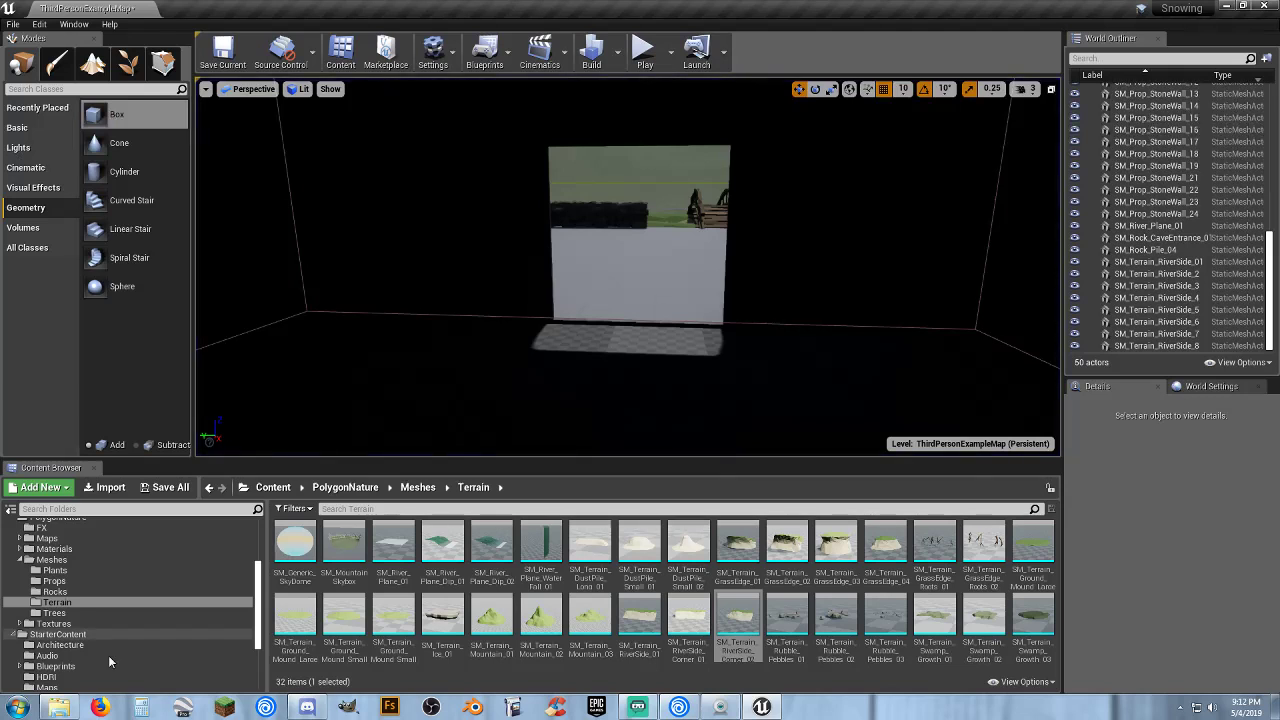
# Look through the StarterContent and PolygonNature props for something suitable for the building's dark interior.
pyautogui.scroll(-3, 100, 590)
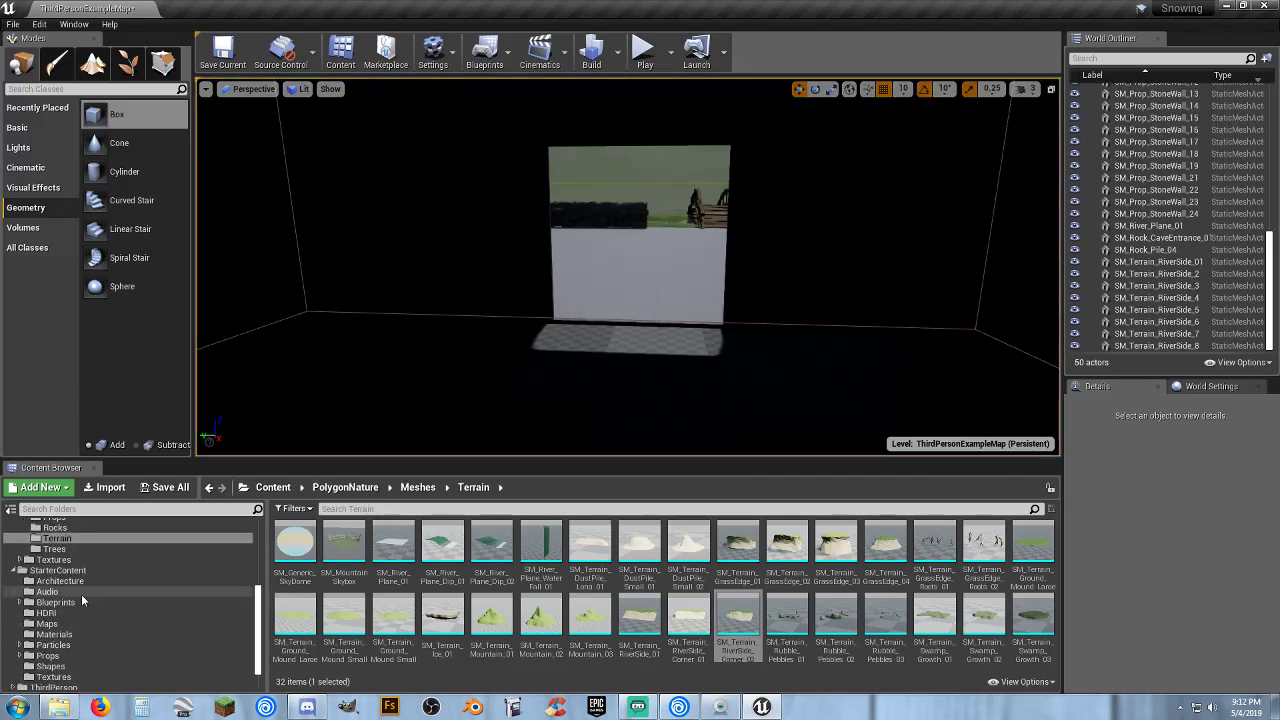
pyautogui.scroll(-1, 81, 594)
pyautogui.click(50, 635)
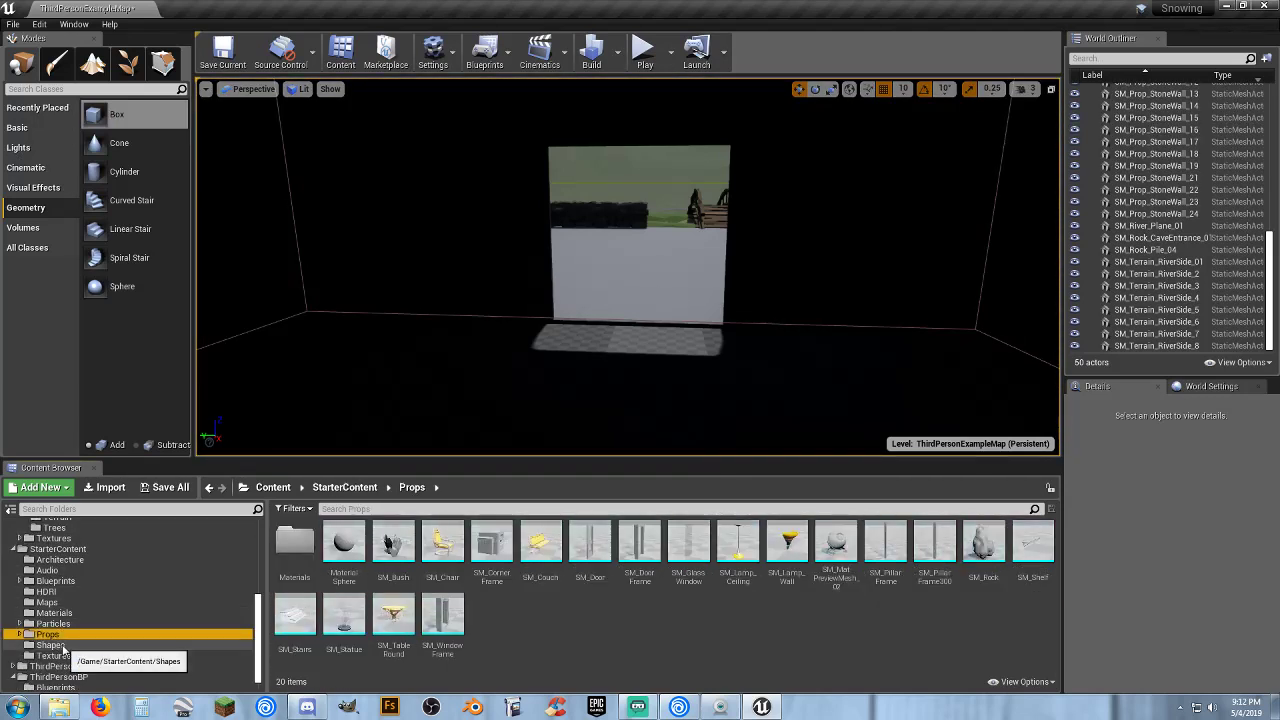
pyautogui.scroll(3, 63, 645)
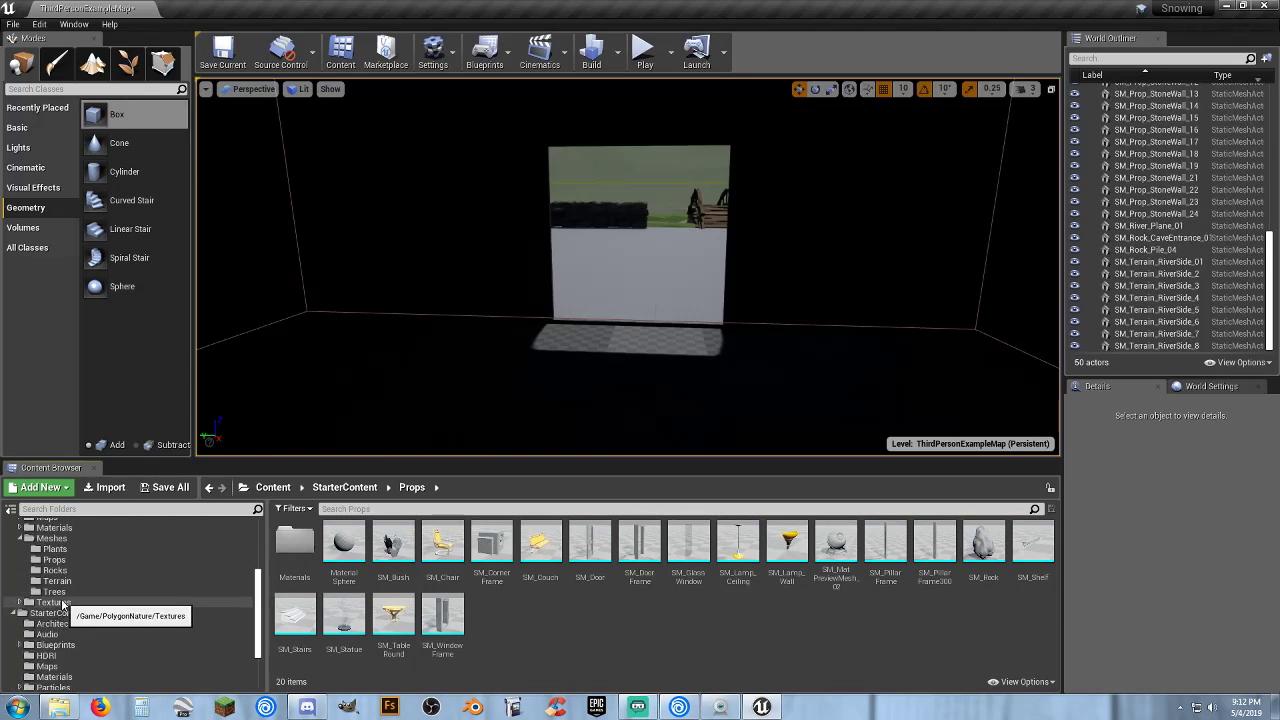
pyautogui.click(72, 561)
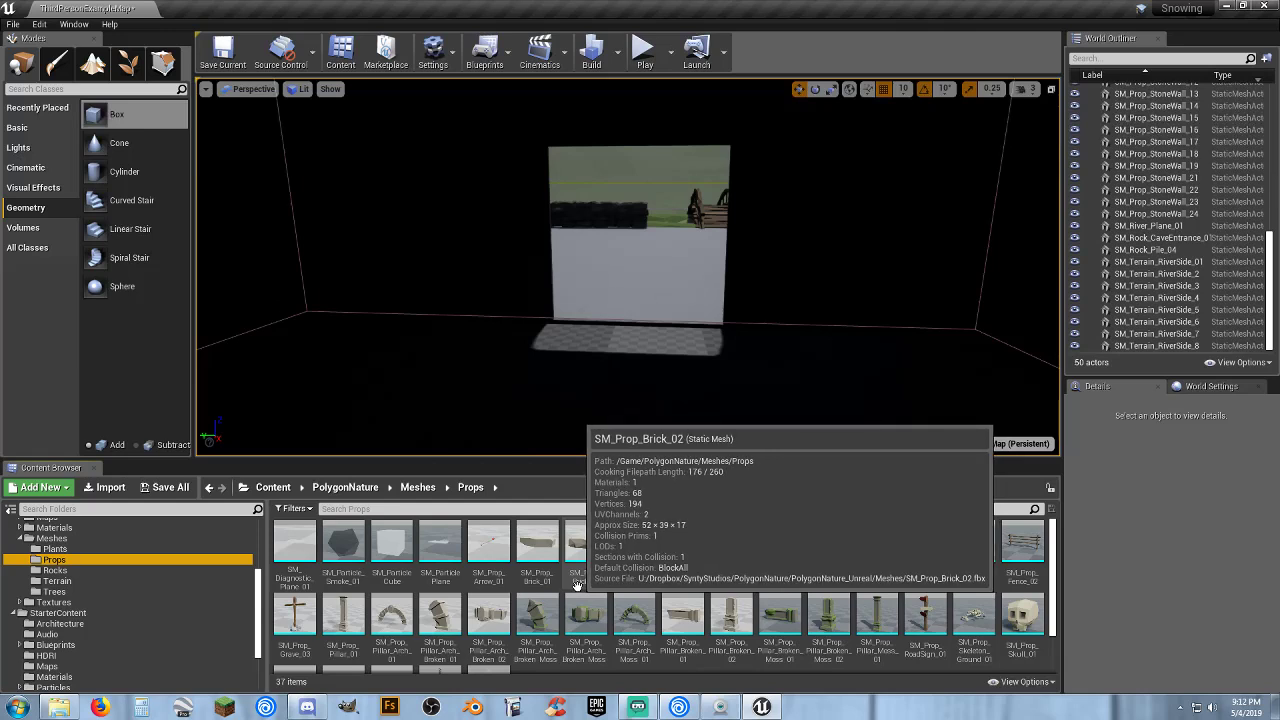
pyautogui.scroll(-1, 577, 585)
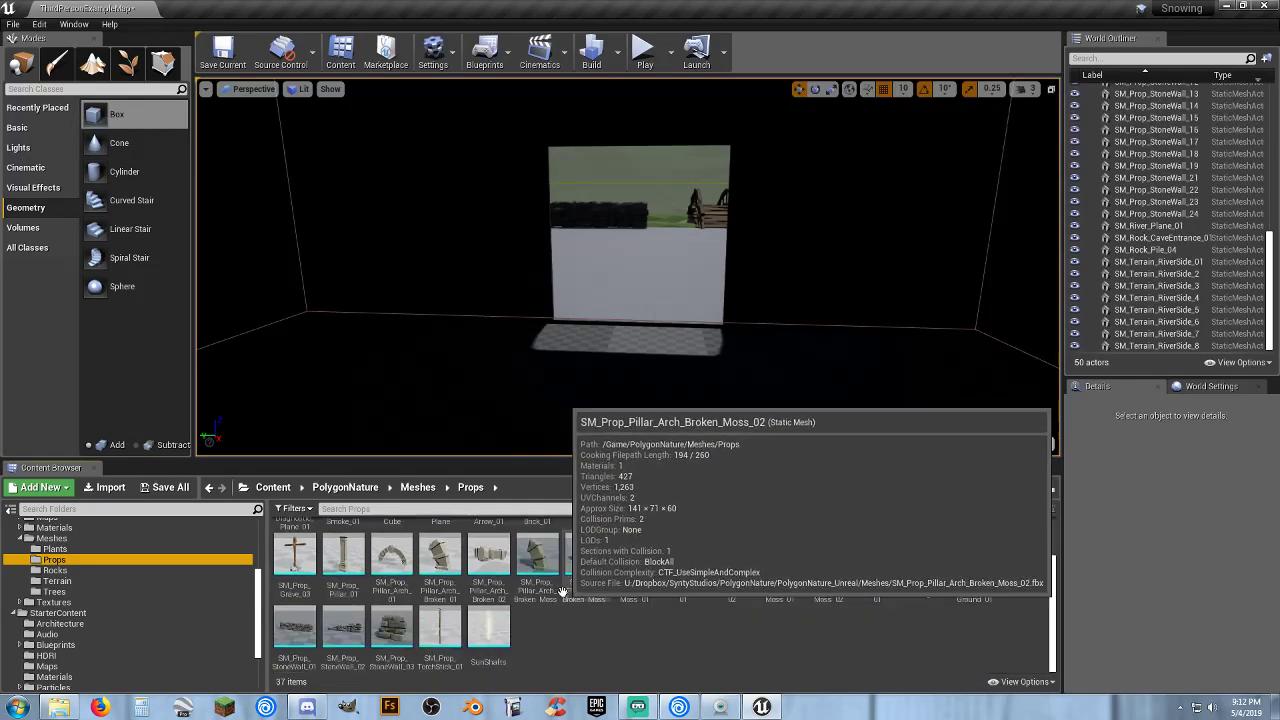
pyautogui.scroll(1, 563, 591)
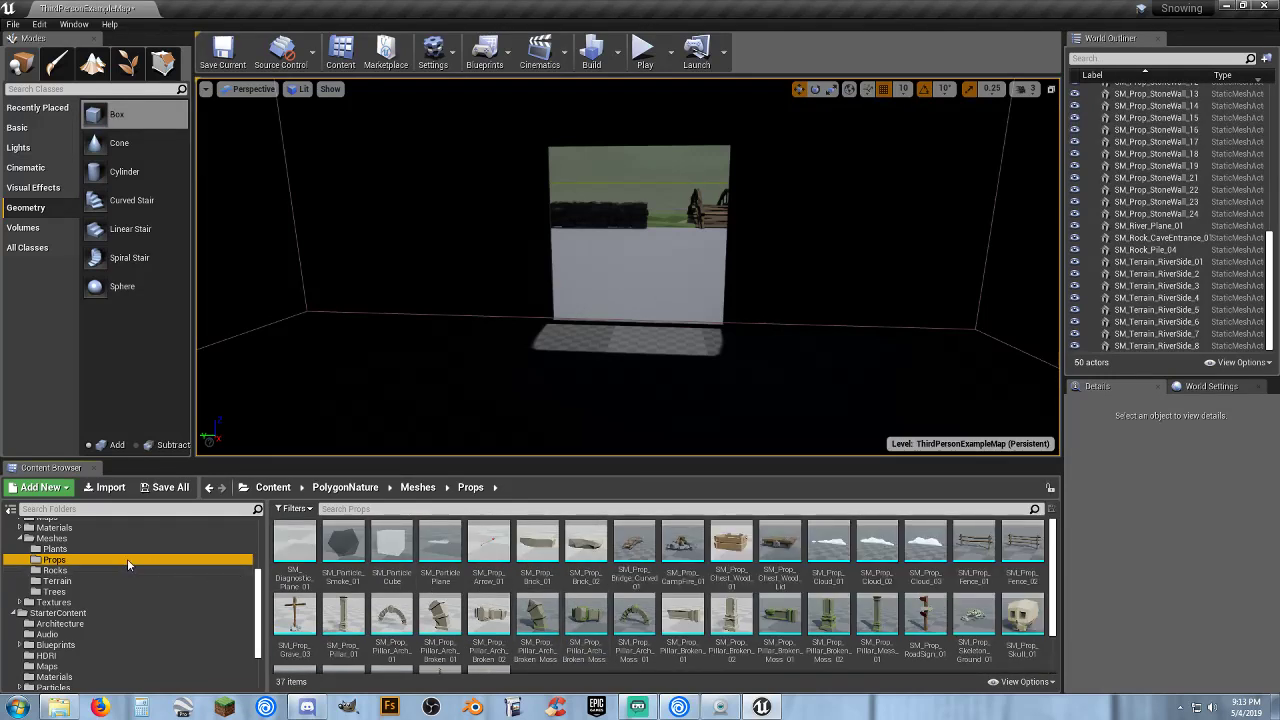
pyautogui.scroll(3, 103, 561)
pyautogui.scroll(-5, 100, 562)
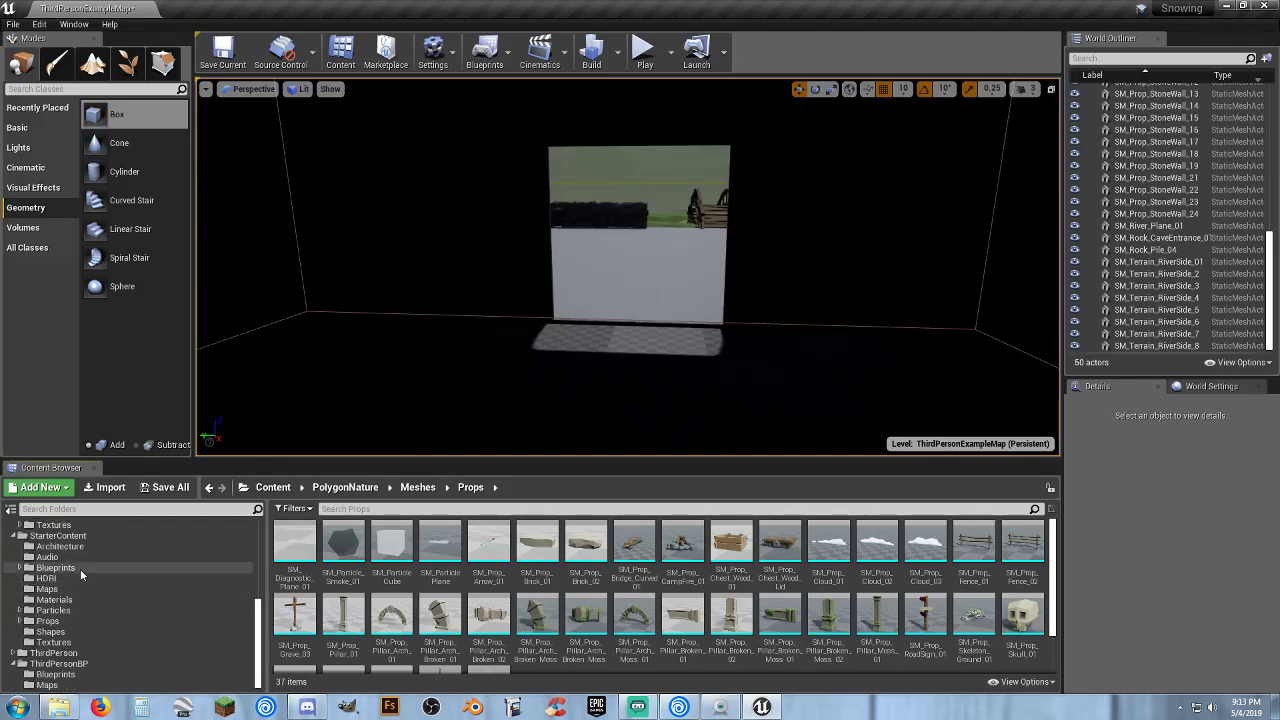
# Place the StarterContent Blueprint_CeilingLight inside the dark building and raise it toward the ceiling.
pyautogui.click(80, 568)
pyautogui.moveTo(650, 426); pyautogui.dragTo(700, 389, button='right')
pyautogui.moveTo(343, 545); pyautogui.dragTo(692, 407)
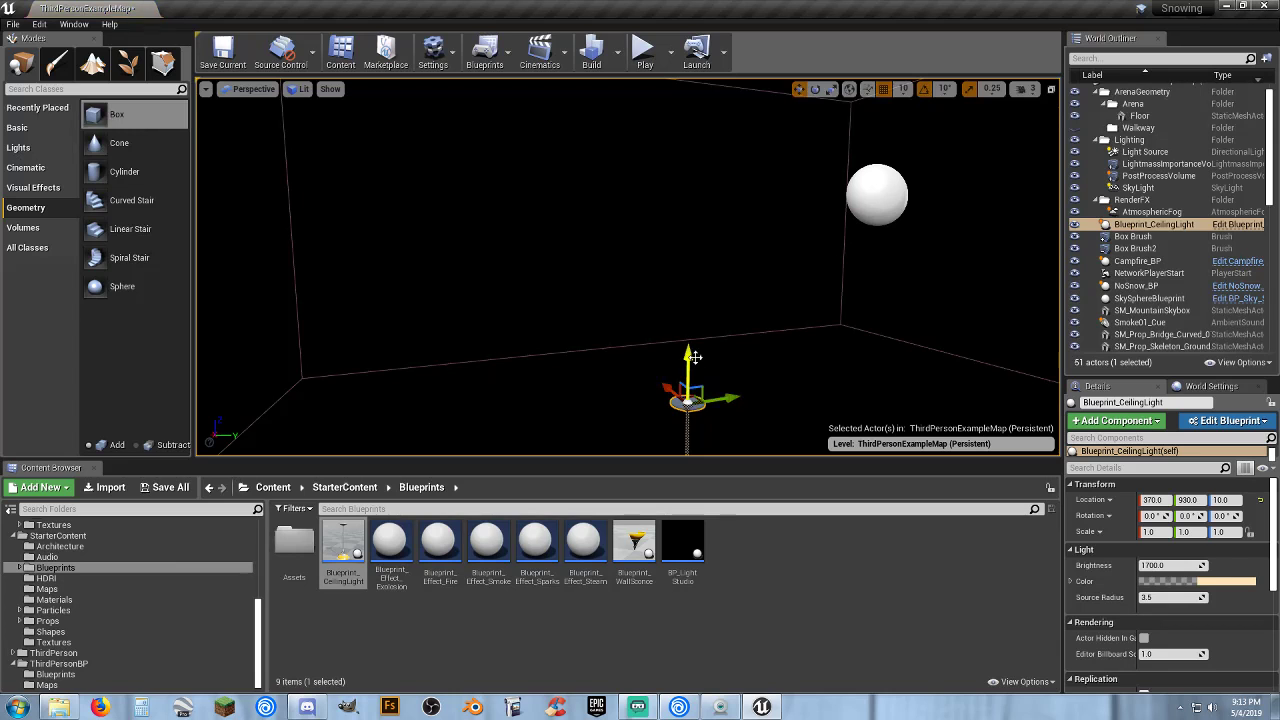
pyautogui.moveTo(695, 357); pyautogui.dragTo(695, 85)
pyautogui.moveTo(737, 332); pyautogui.dragTo(728, 213, button='right')
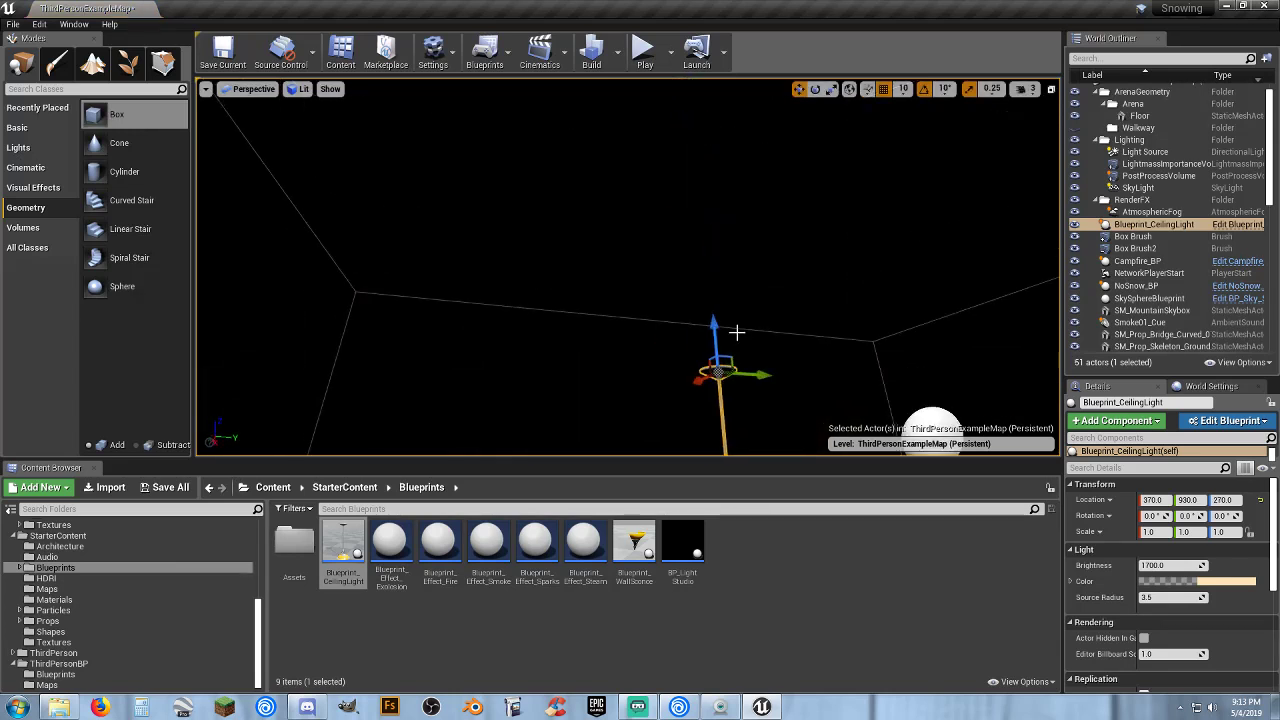
pyautogui.moveTo(714, 322); pyautogui.dragTo(693, 214)
# Play-test the level, walk into the building to examine the ceiling light's effect, and end the session.
pyautogui.click(644, 50)
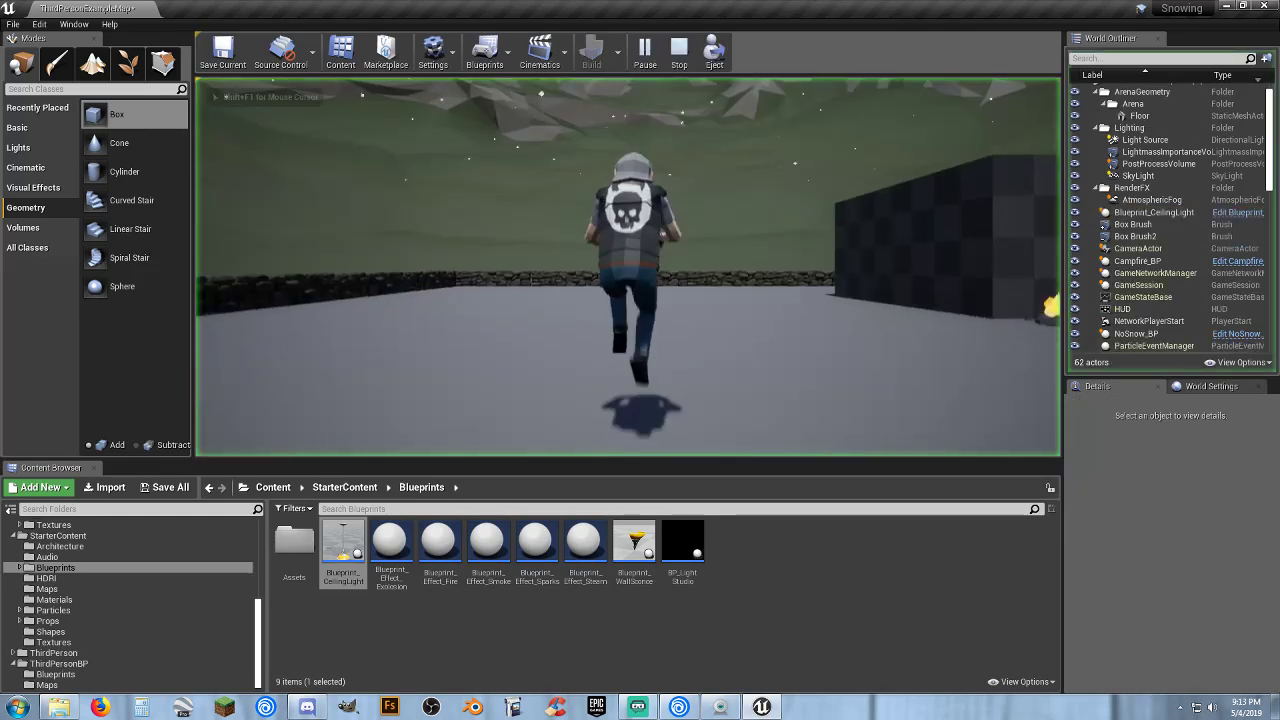
pyautogui.press('w')
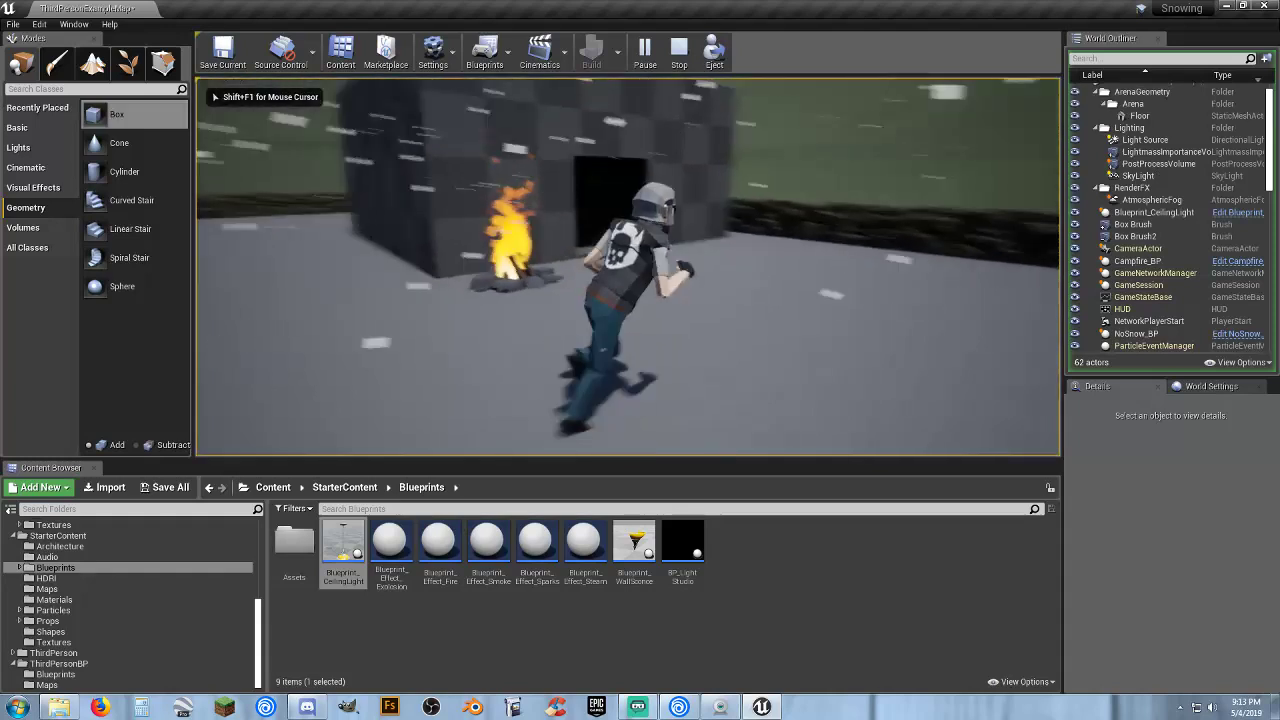
pyautogui.press('w')
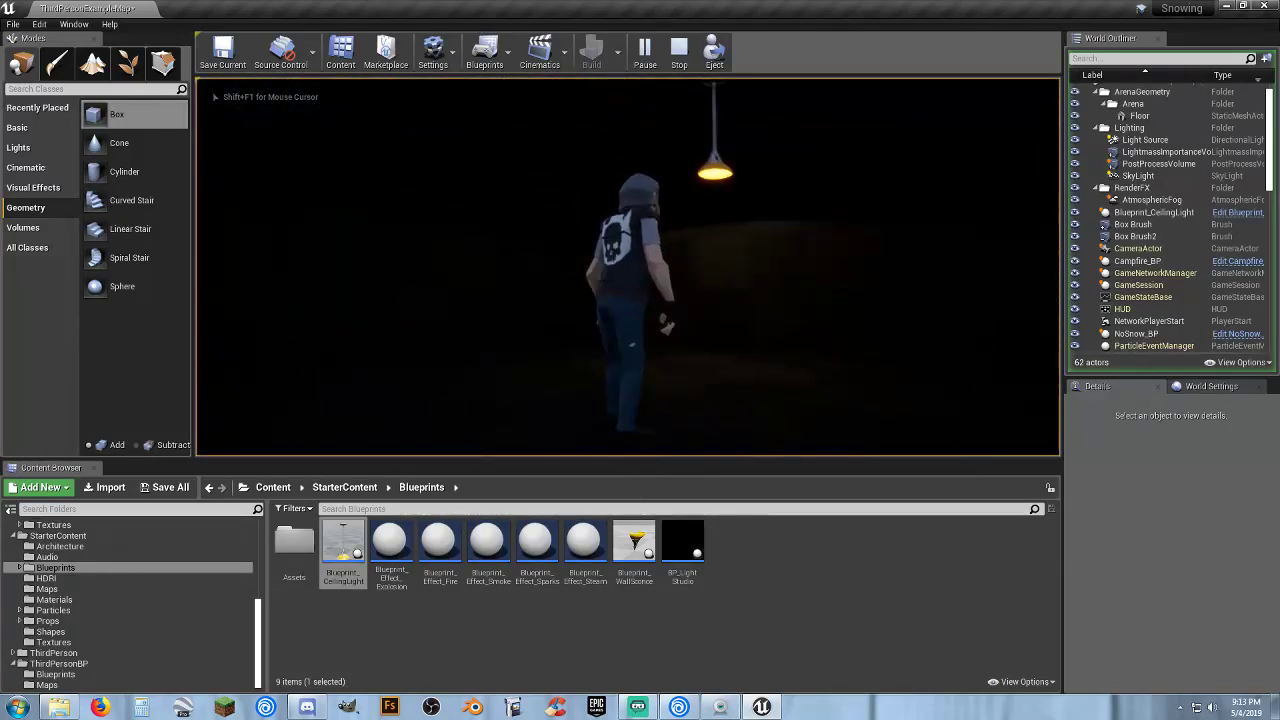
pyautogui.press('d')
pyautogui.press('w')
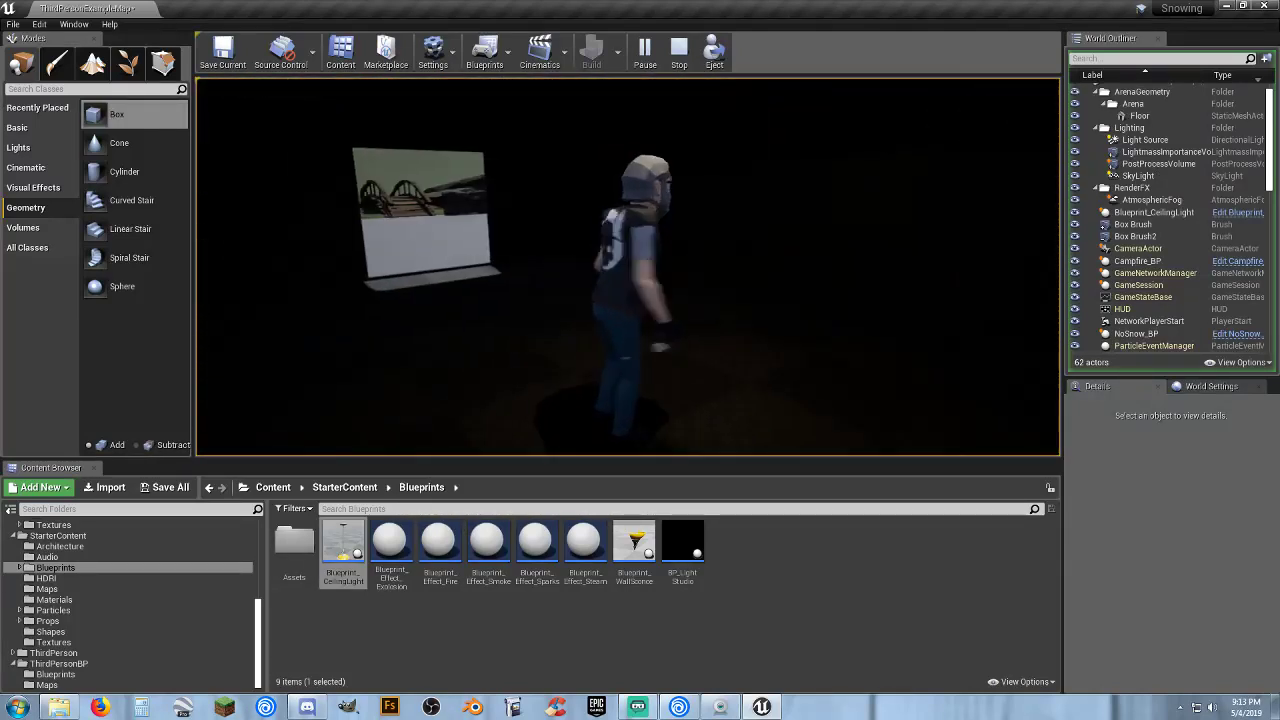
pyautogui.press('s')
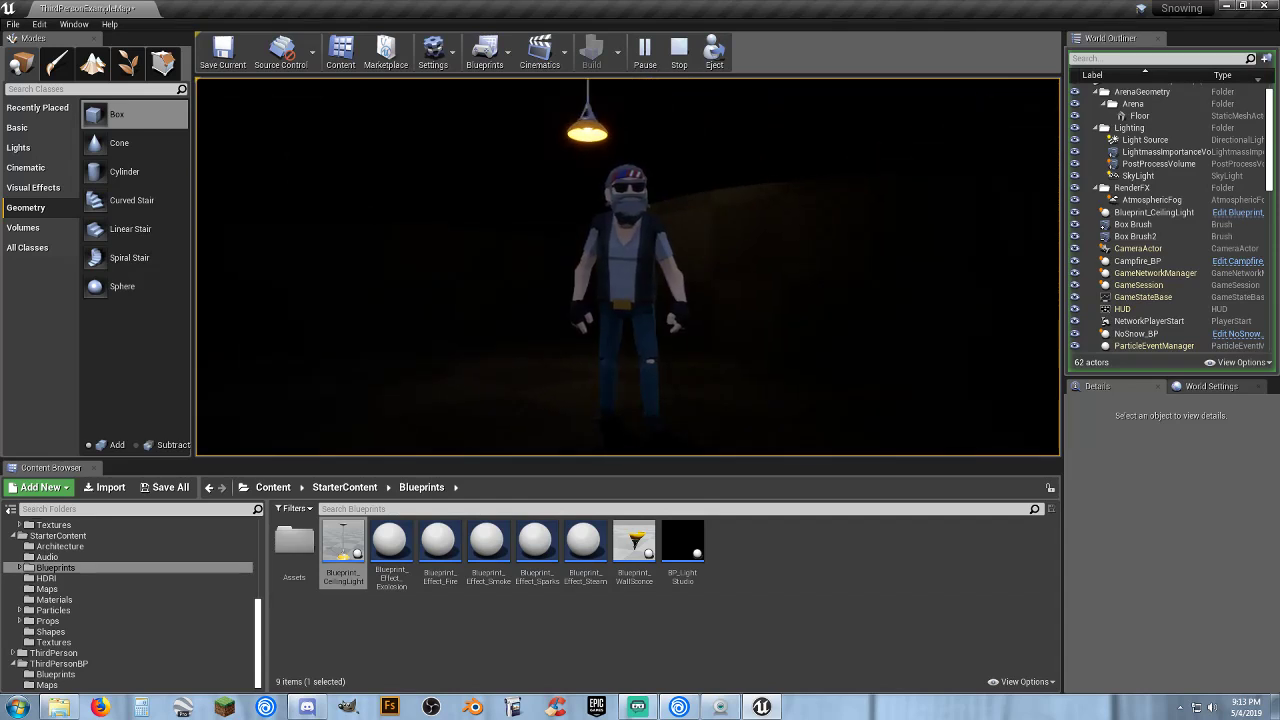
pyautogui.press('w')
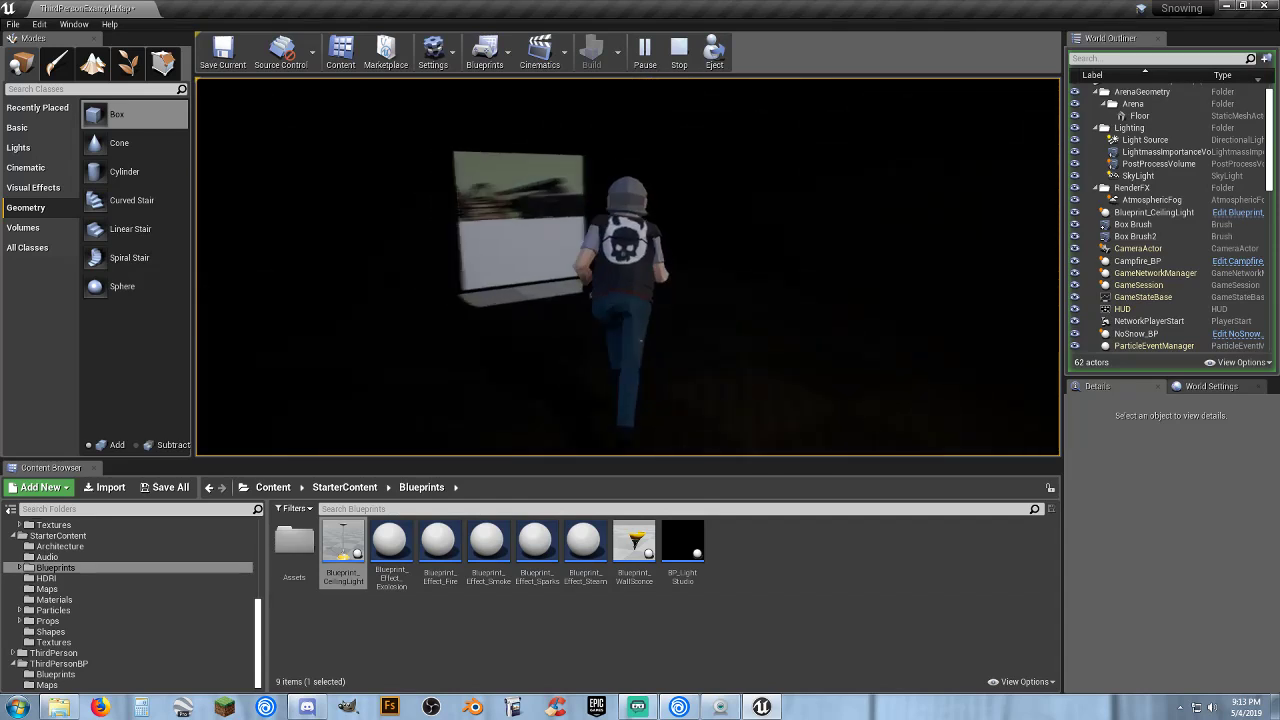
pyautogui.press('w')
pyautogui.press('Escape')
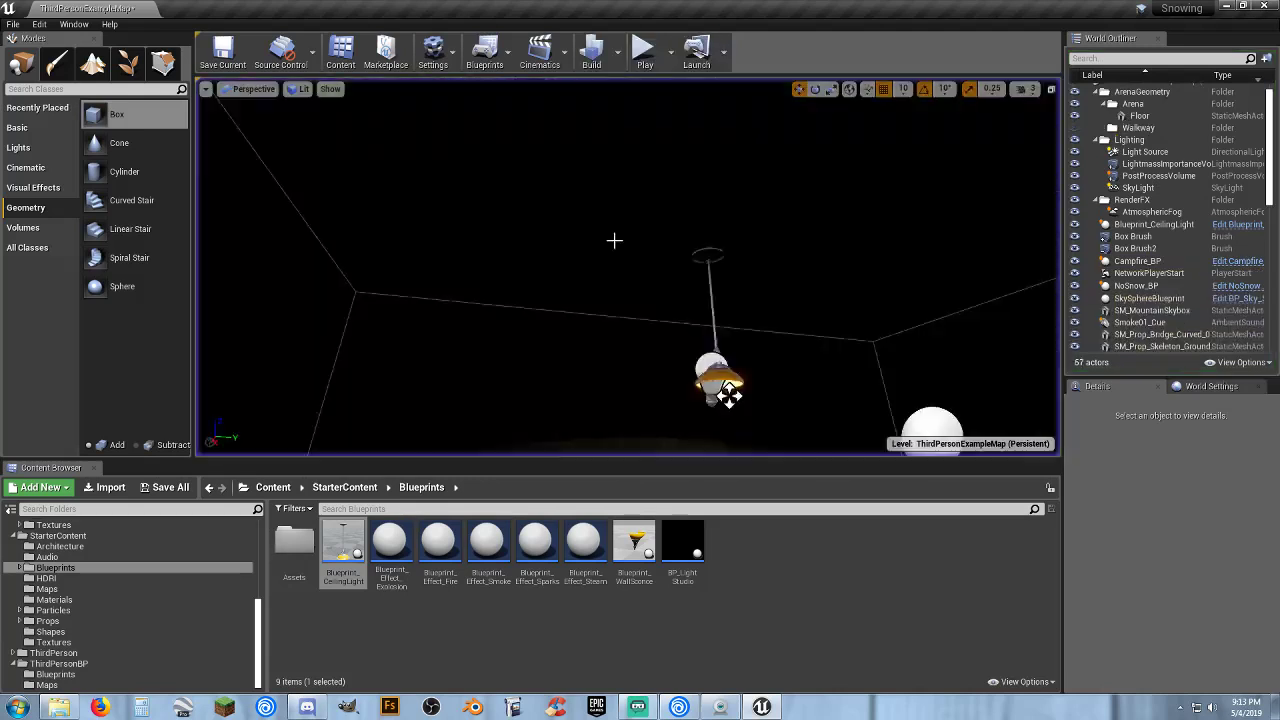
# Save all modified content, including ThirdPersonExampleMap and ThirdPersonExampleMap_BuiltData.
pyautogui.click(148, 493)
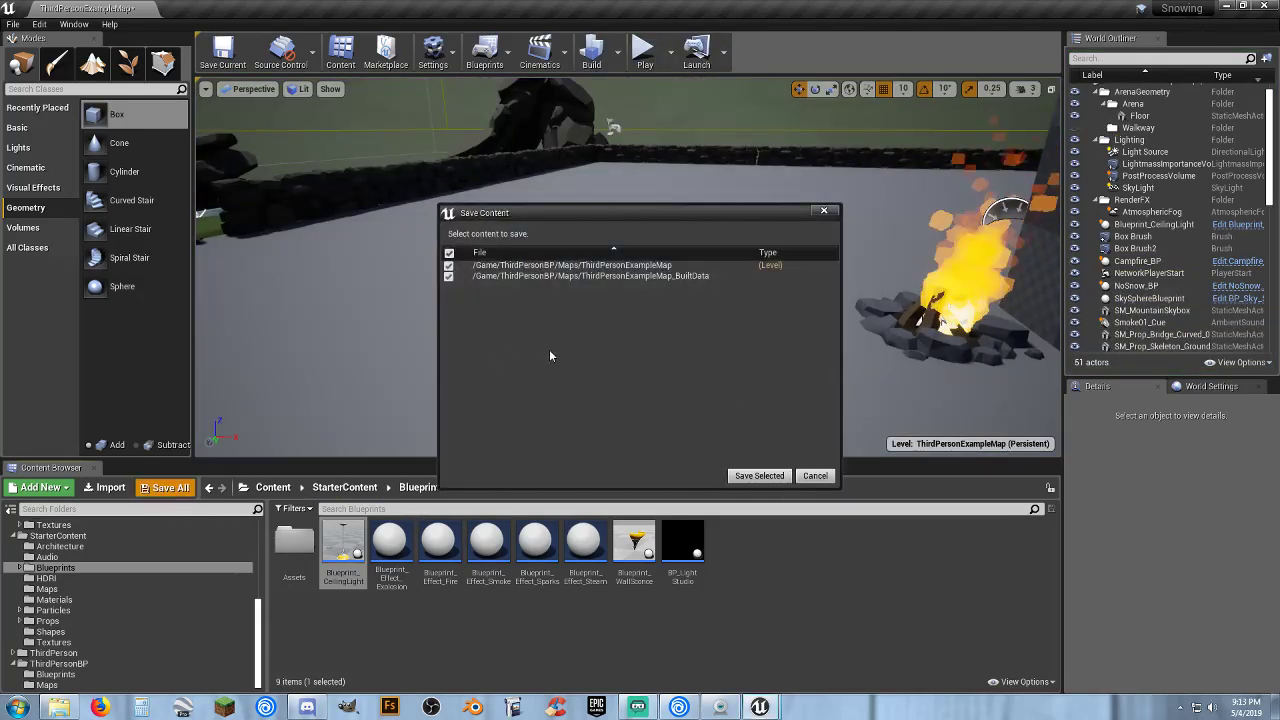
pyautogui.click(760, 476)
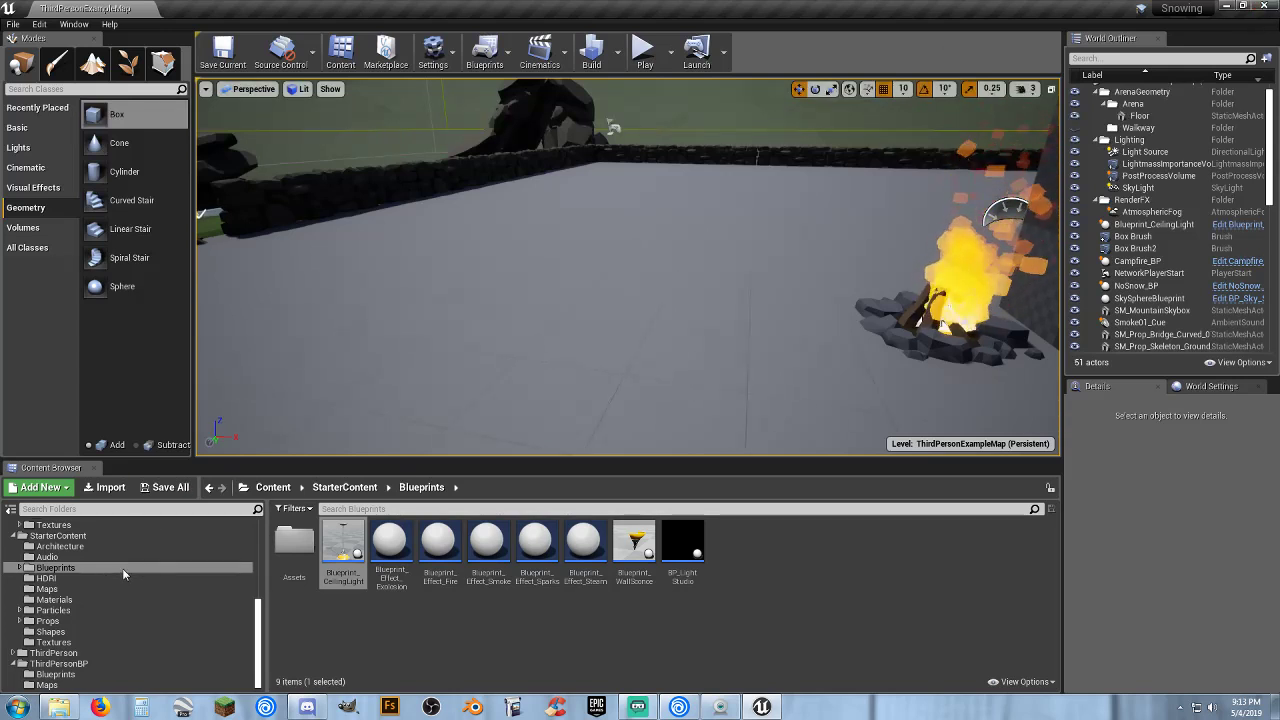
# Open the Player_Base blueprint from Character/Blueprints and review its Snow On and Snow Off custom events.
pyautogui.scroll(3, 79, 578)
pyautogui.scroll(3, 79, 579)
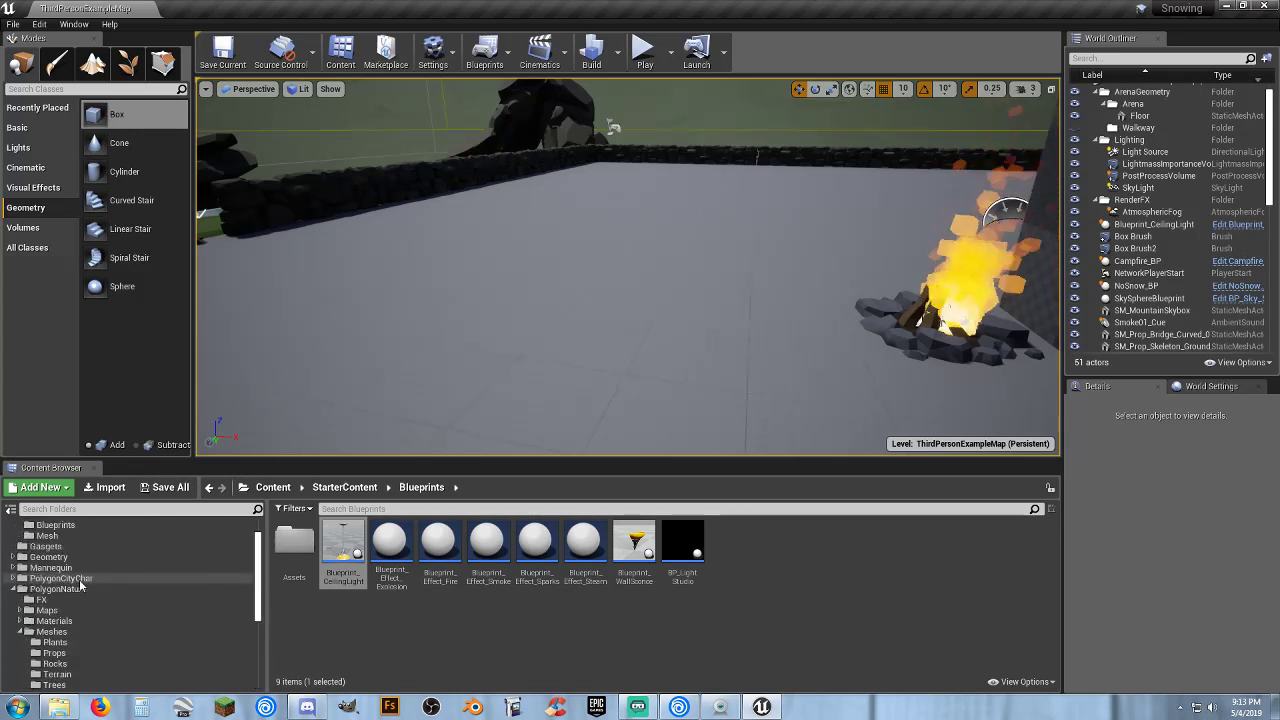
pyautogui.click(86, 561)
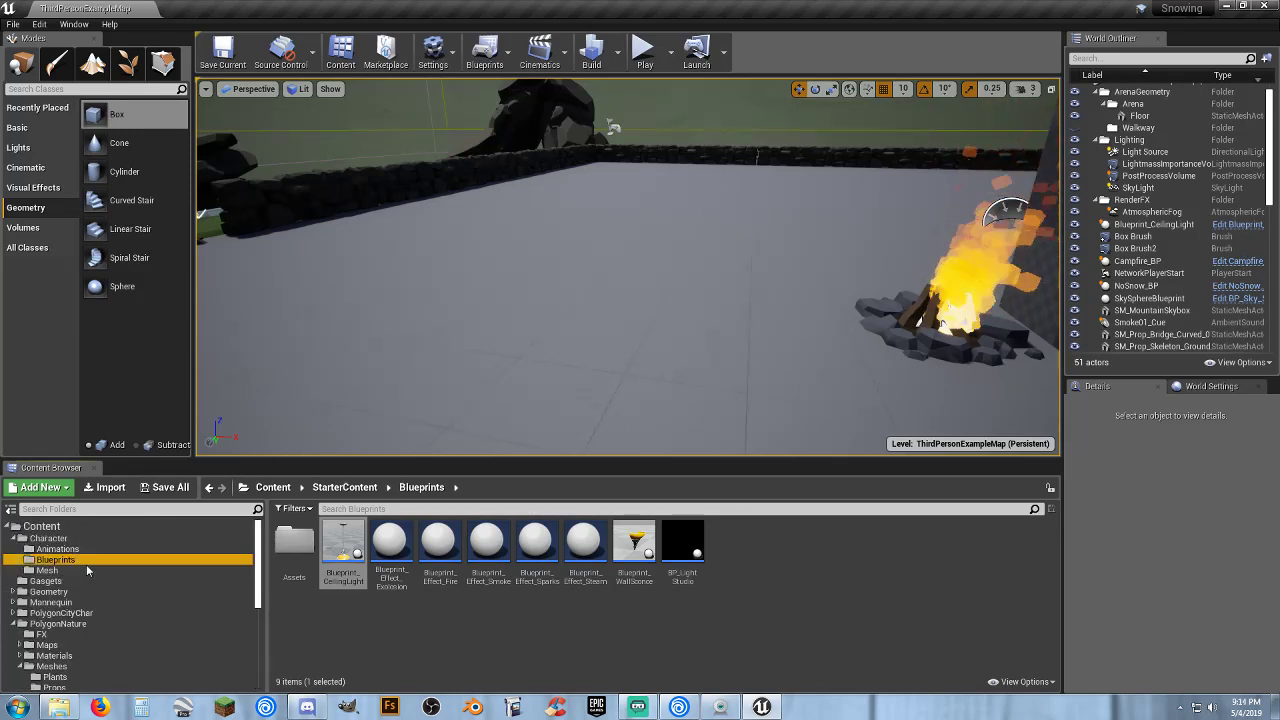
pyautogui.doubleClick(307, 580)
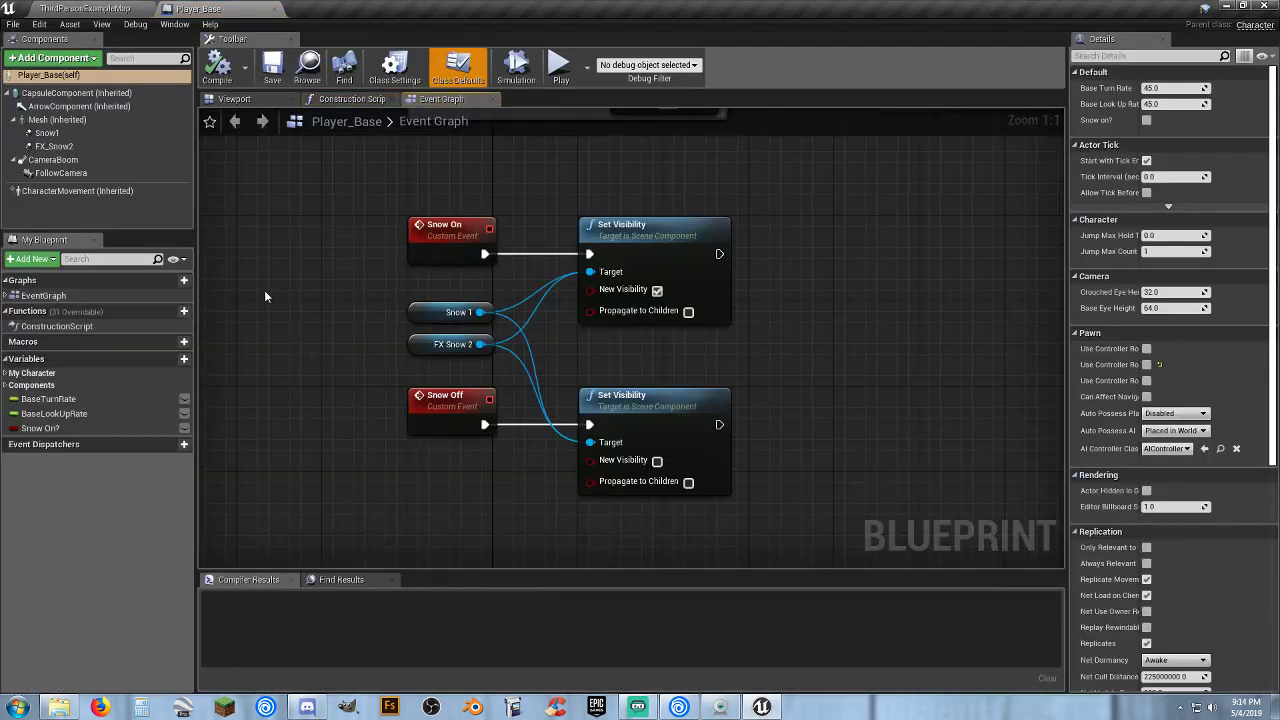
pyautogui.click(413, 224)
pyautogui.click(430, 405)
pyautogui.moveTo(324, 333)
pyautogui.mouseDown(button='right')
pyautogui.moveTo(322, 493)
pyautogui.moveTo(312, 327)
pyautogui.mouseUp(button='right')
pyautogui.click(305, 327)
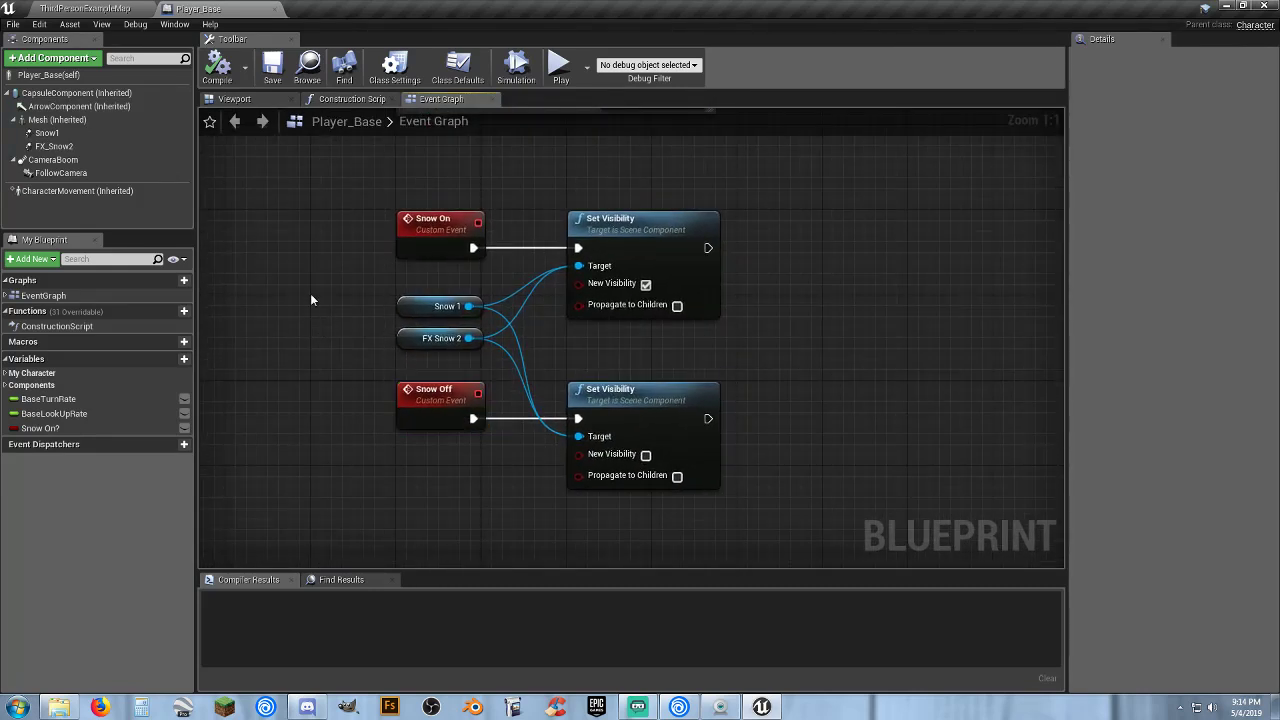
# Open NoSnow_BP from the Gasgets folder and examine how its overlap events call Snow Off and Snow On through Cast To Player_Base.
pyautogui.click(106, 11)
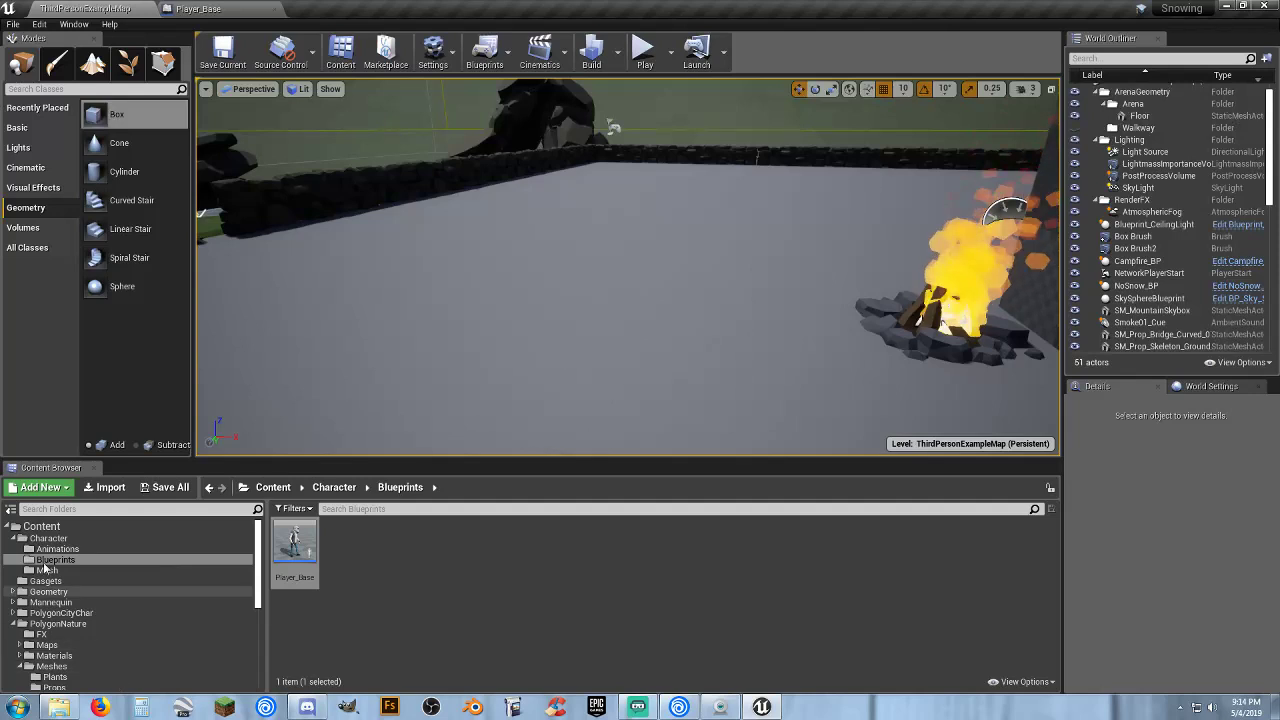
pyautogui.click(47, 581)
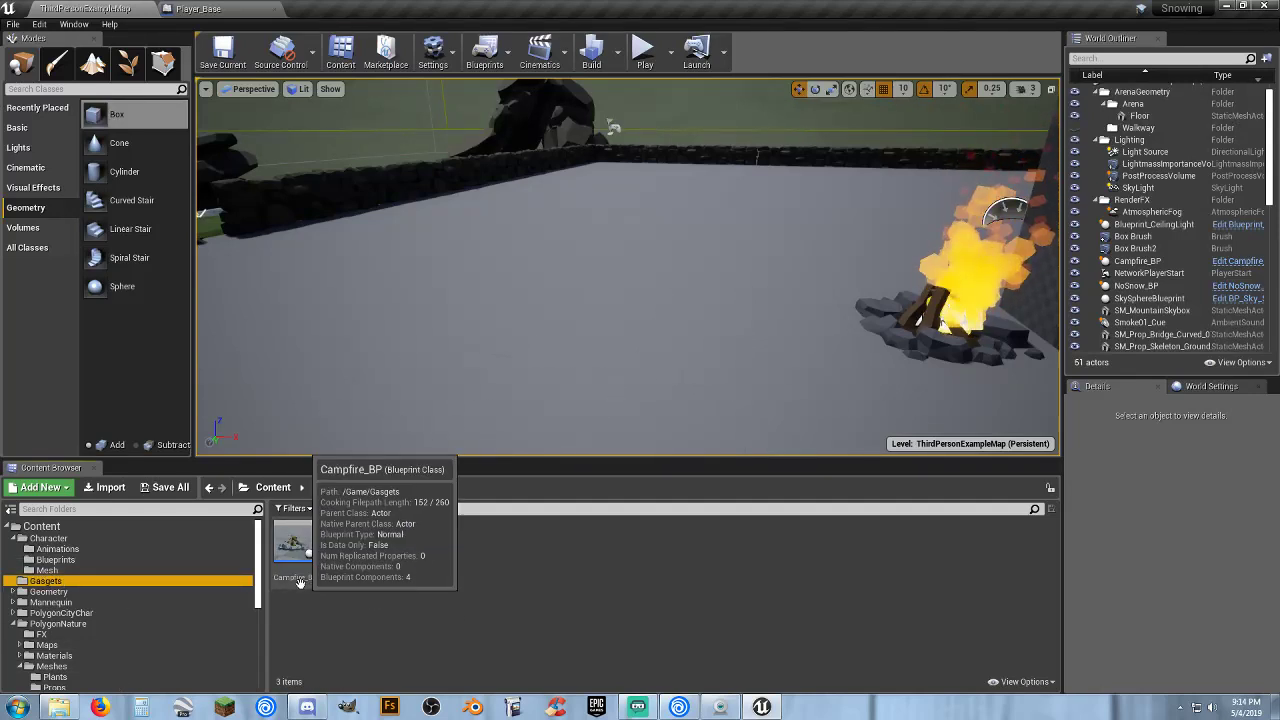
pyautogui.doubleClick(391, 548)
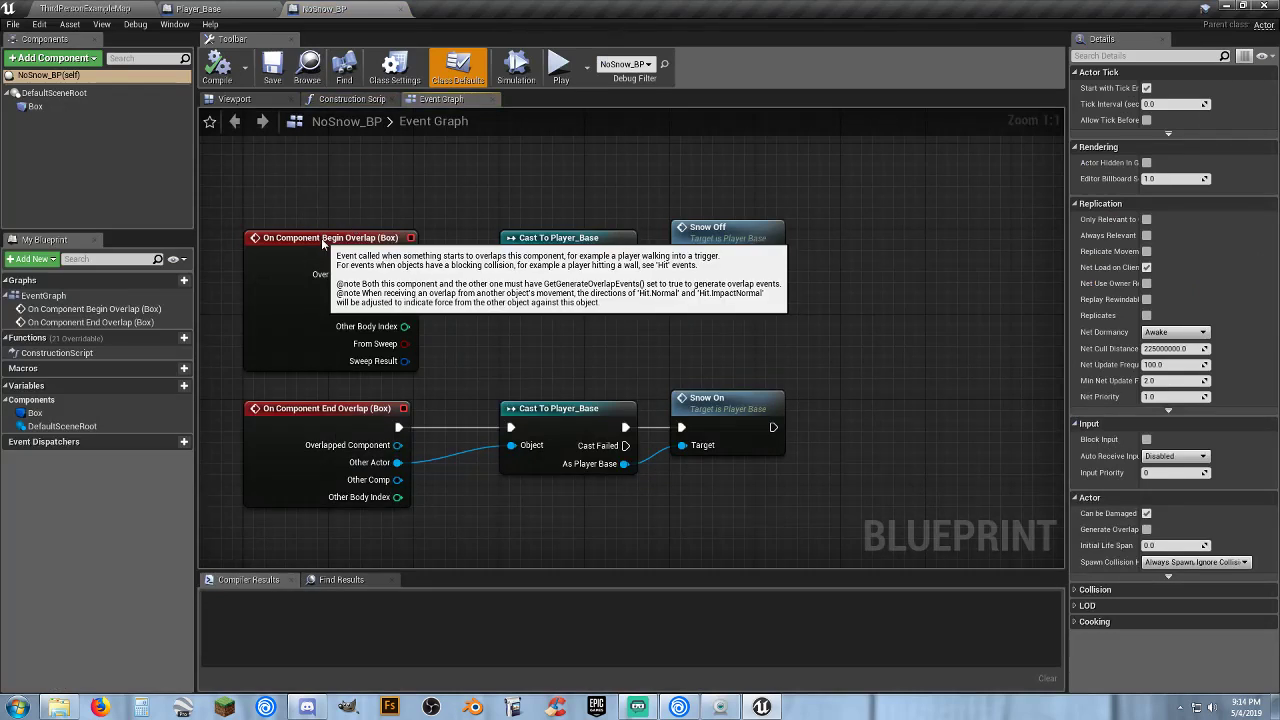
pyautogui.click(320, 239)
pyautogui.click(585, 252)
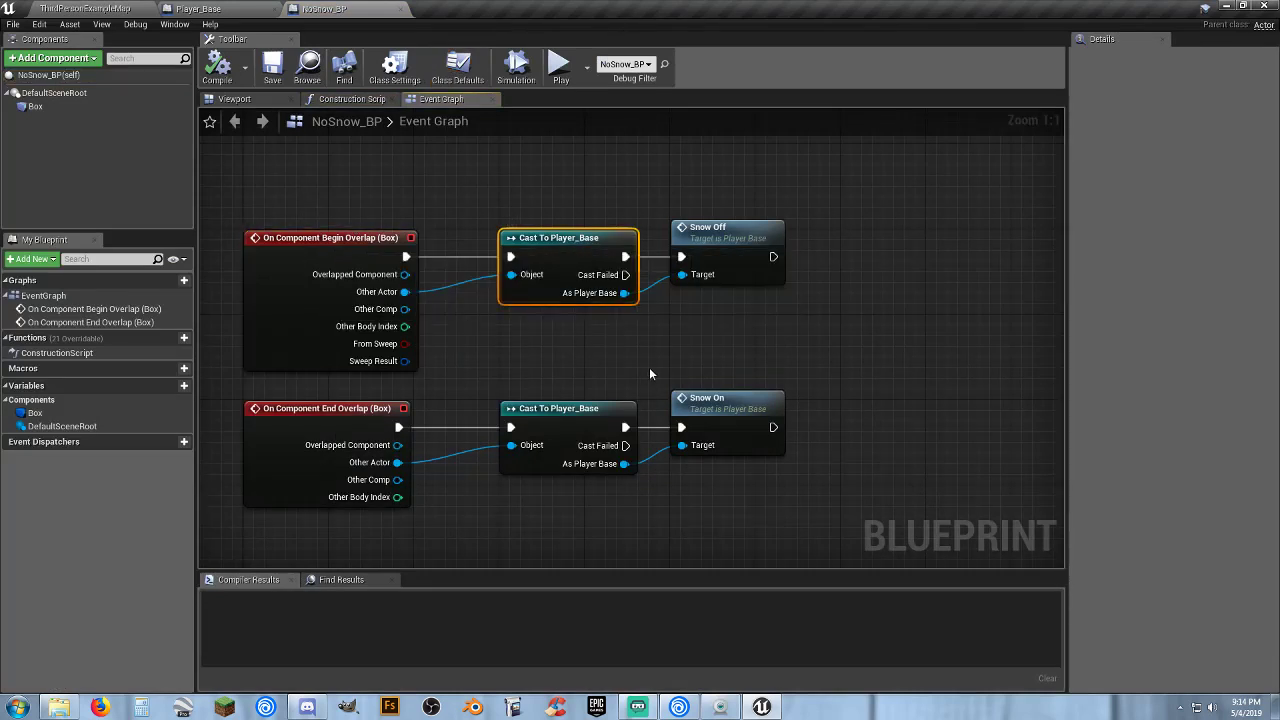
pyautogui.click(740, 228)
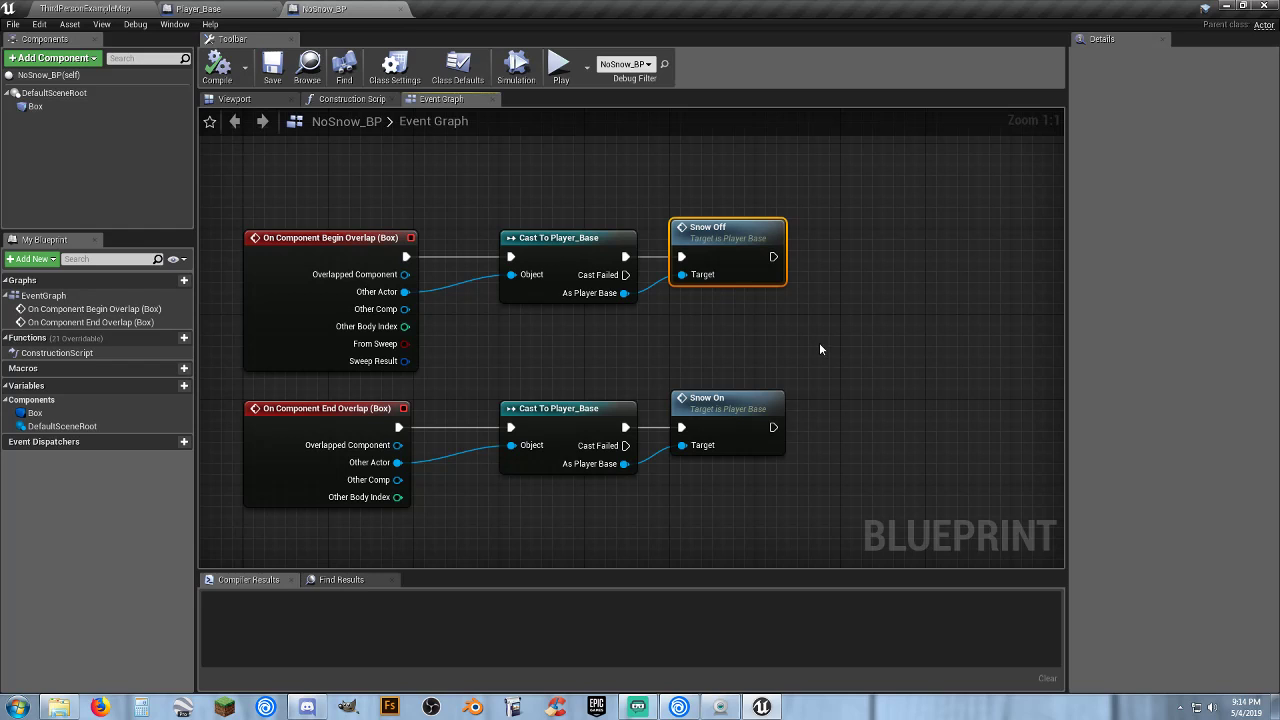
pyautogui.moveTo(664, 188); pyautogui.dragTo(832, 486)
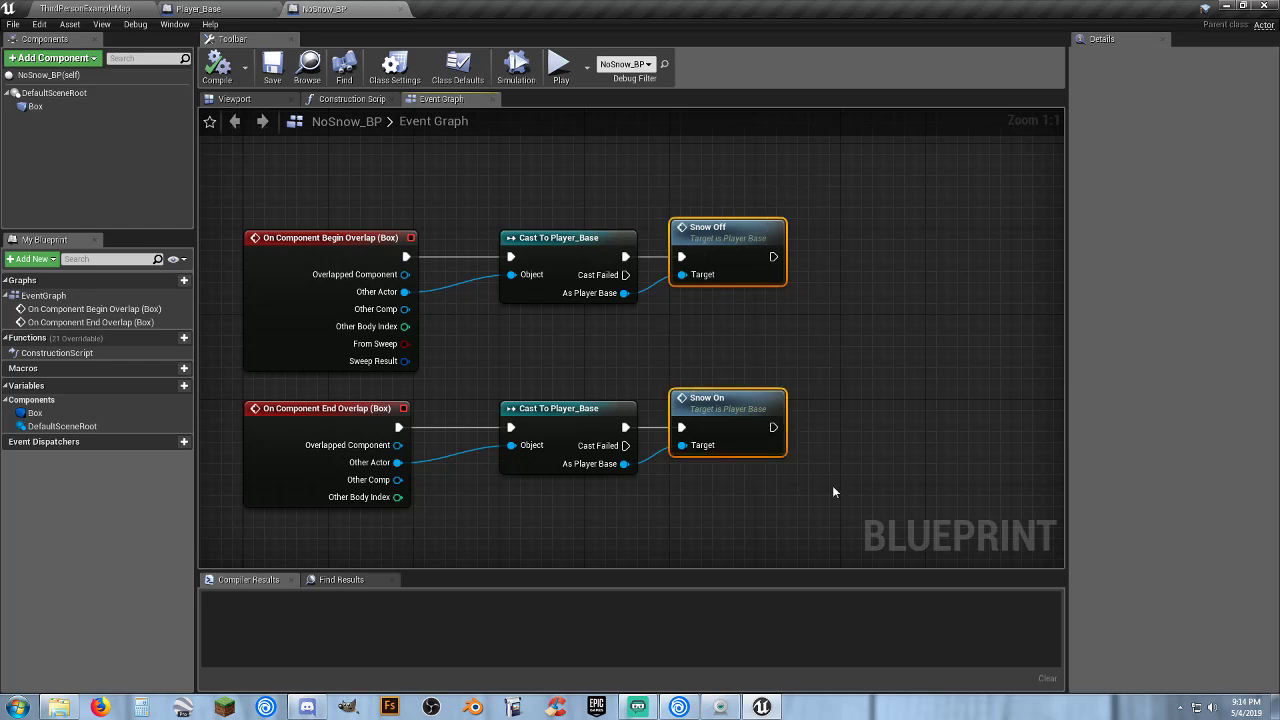
pyautogui.moveTo(665, 222); pyautogui.dragTo(806, 470)
# Add a custom event named "frog pecker" to the Player_Base event graph, aligned in a row with the Snow On nodes.
pyautogui.click(240, 9)
pyautogui.moveTo(370, 200); pyautogui.dragTo(450, 420)
pyautogui.click(360, 232)
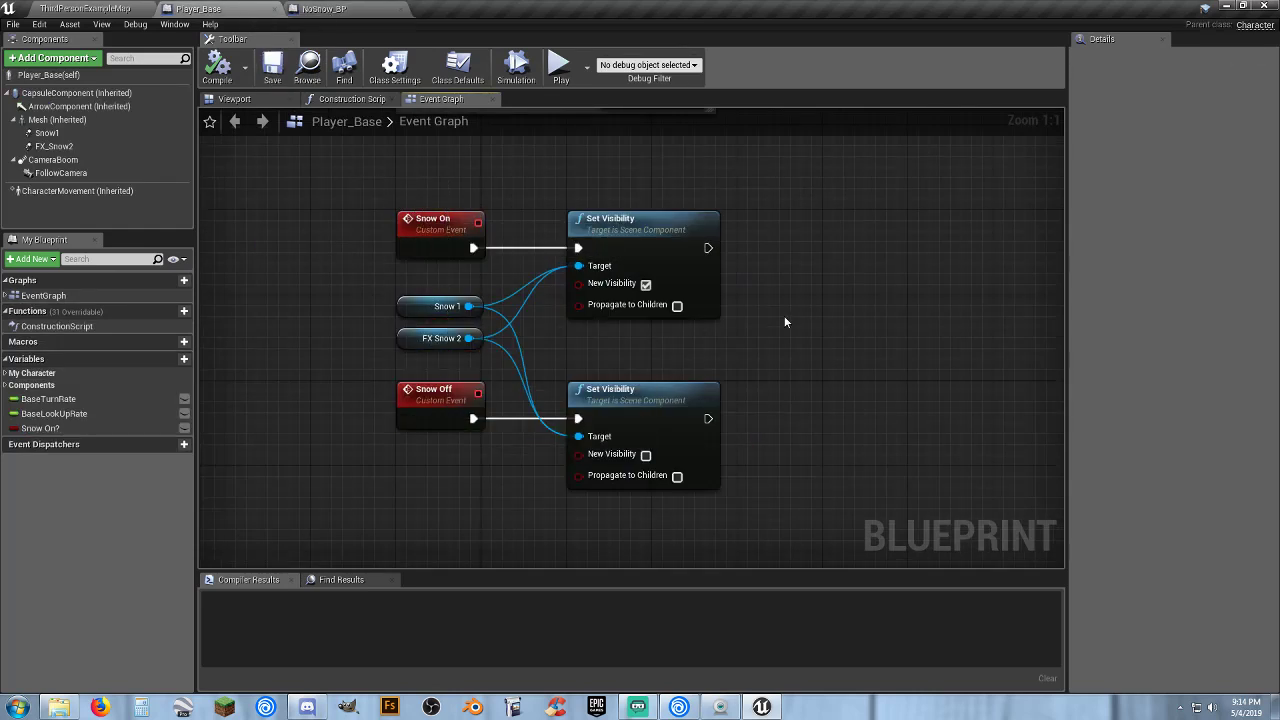
pyautogui.moveTo(784, 322); pyautogui.dragTo(594, 287, button='right')
pyautogui.rightClick(785, 247)
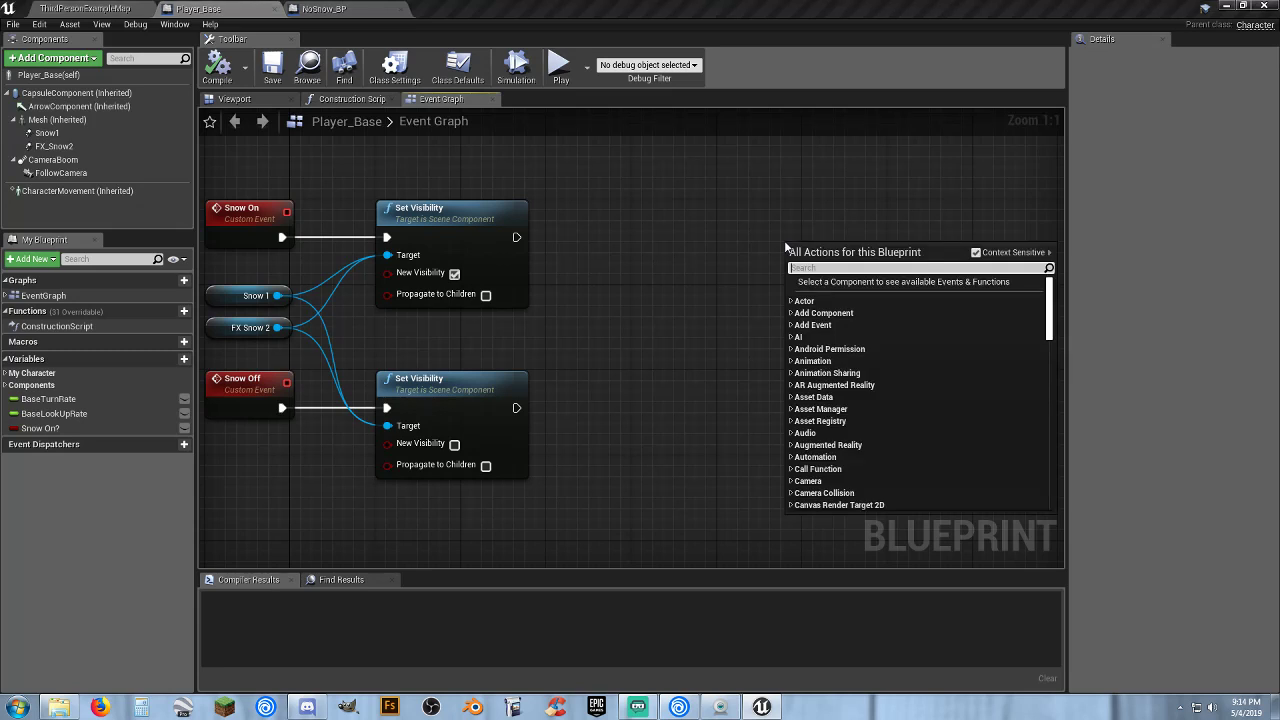
pyautogui.write('cus')
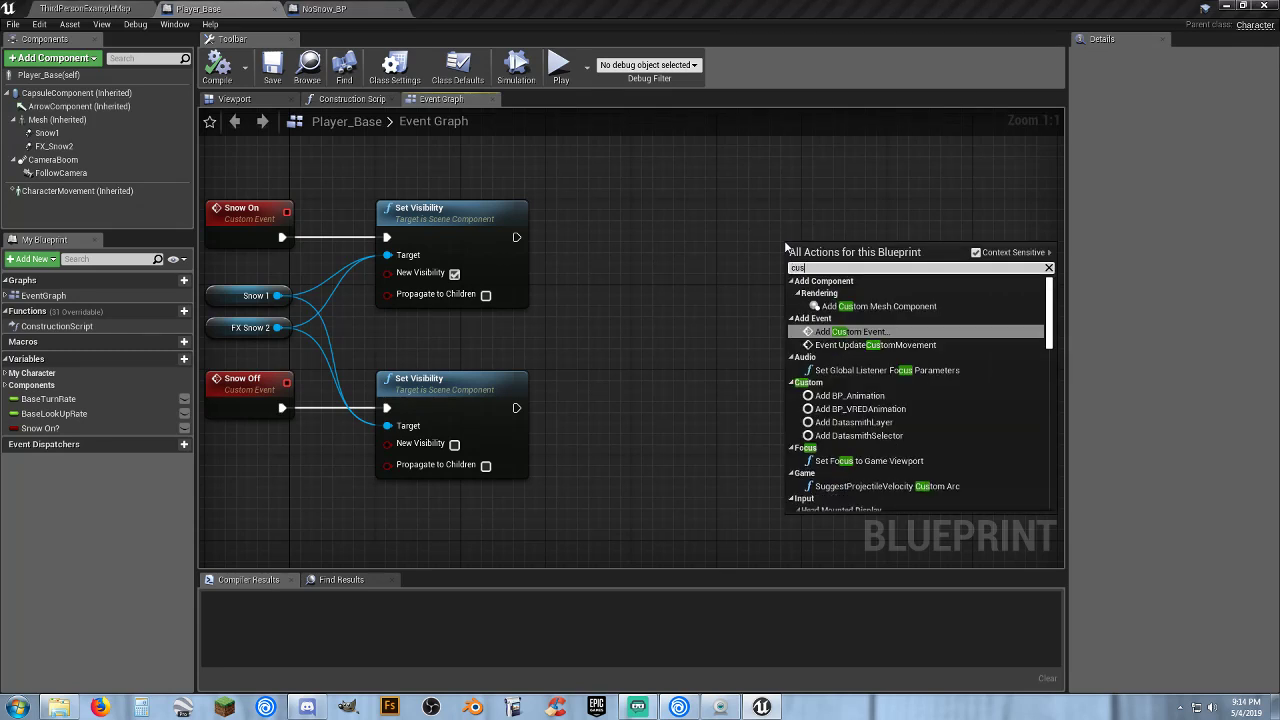
pyautogui.press('Return')
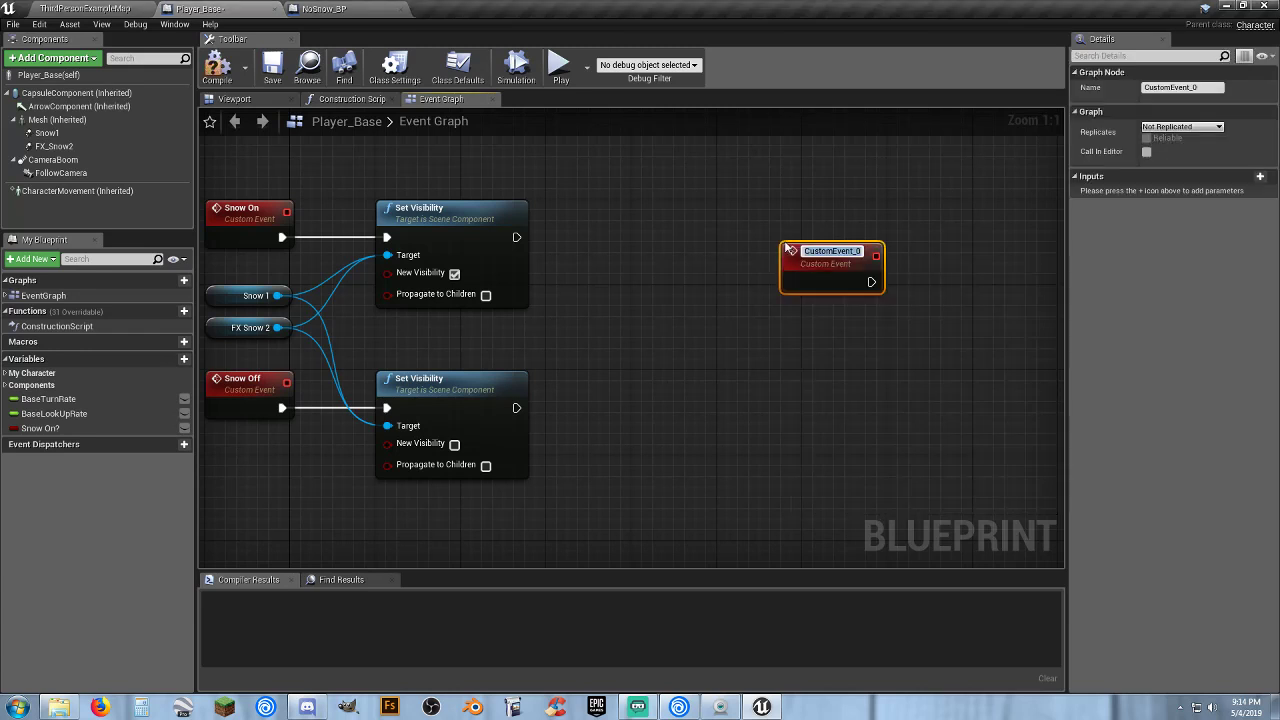
pyautogui.write('d')
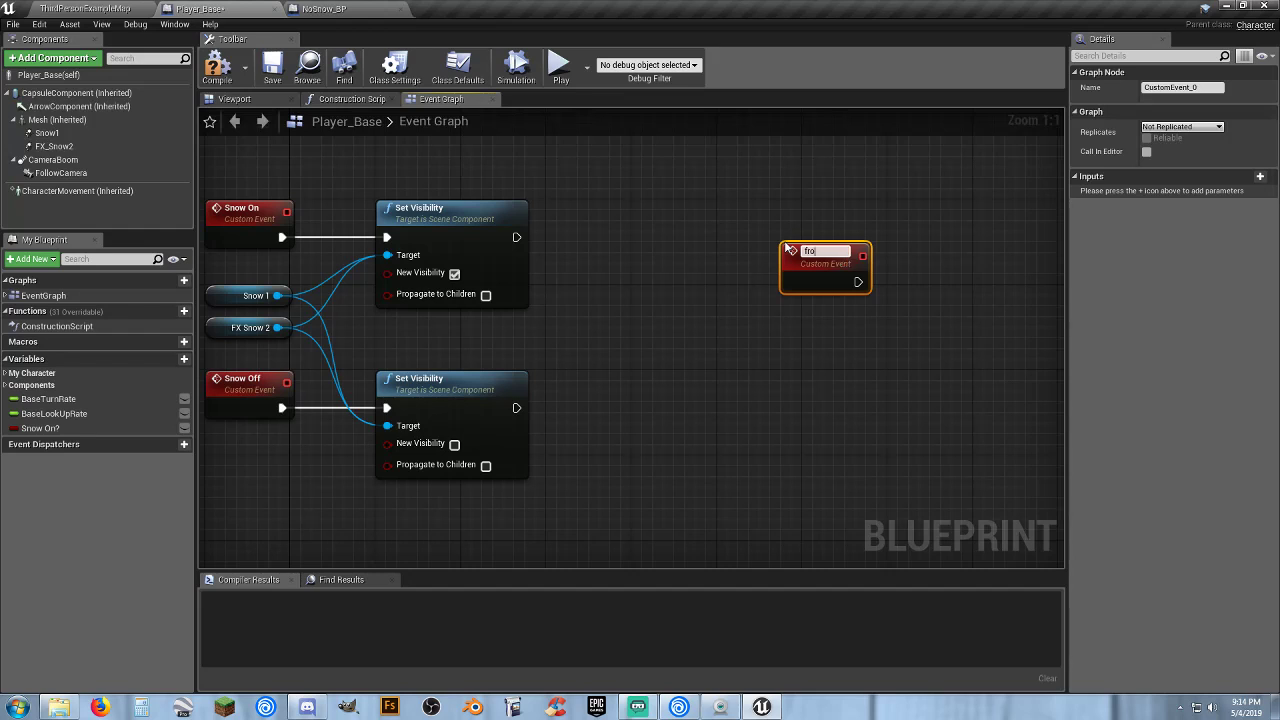
pyautogui.write('rog pecker')
pyautogui.press('Return')
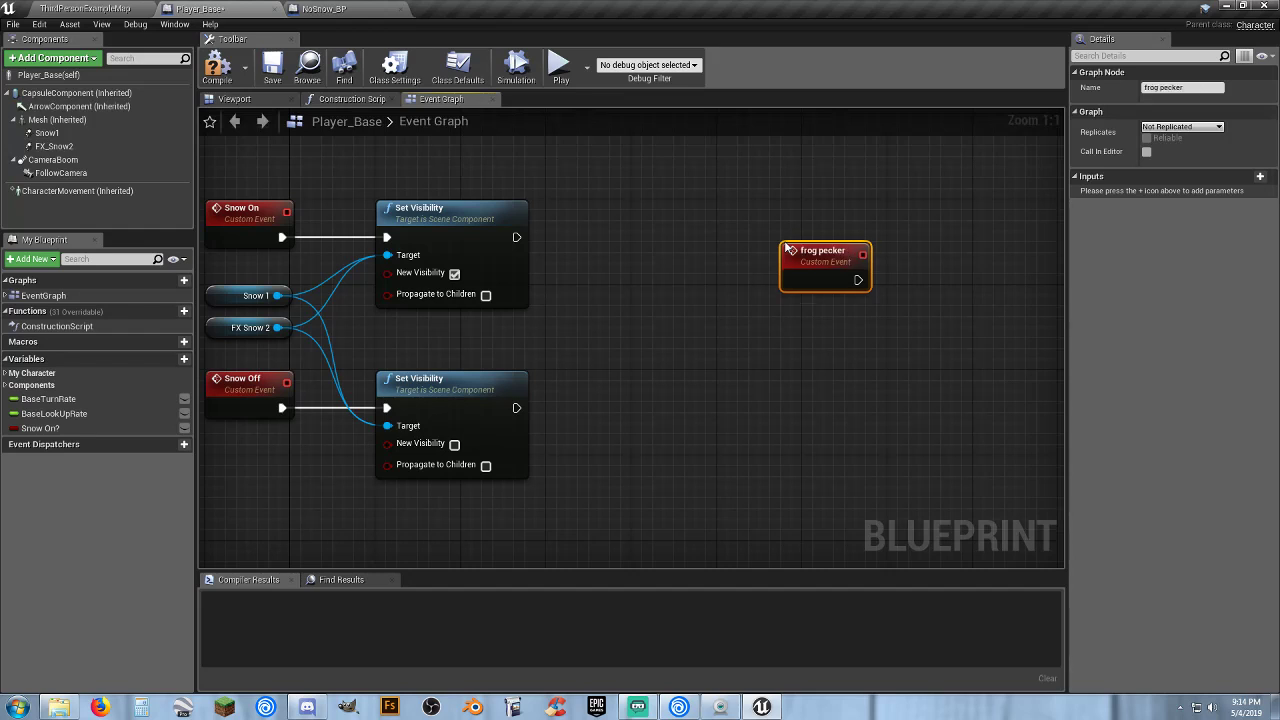
pyautogui.moveTo(814, 252); pyautogui.dragTo(750, 210)
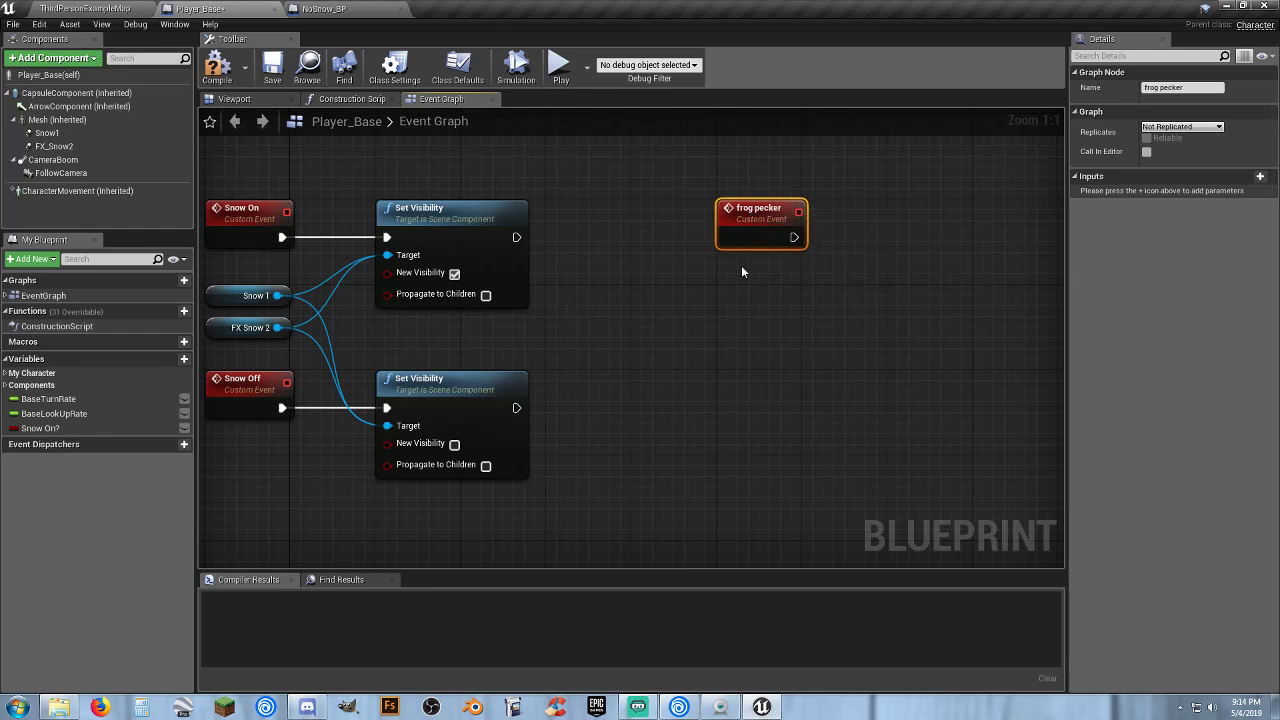
pyautogui.moveTo(804, 302); pyautogui.dragTo(603, 317, button='right')
pyautogui.moveTo(517, 305); pyautogui.dragTo(833, 338, button='right')
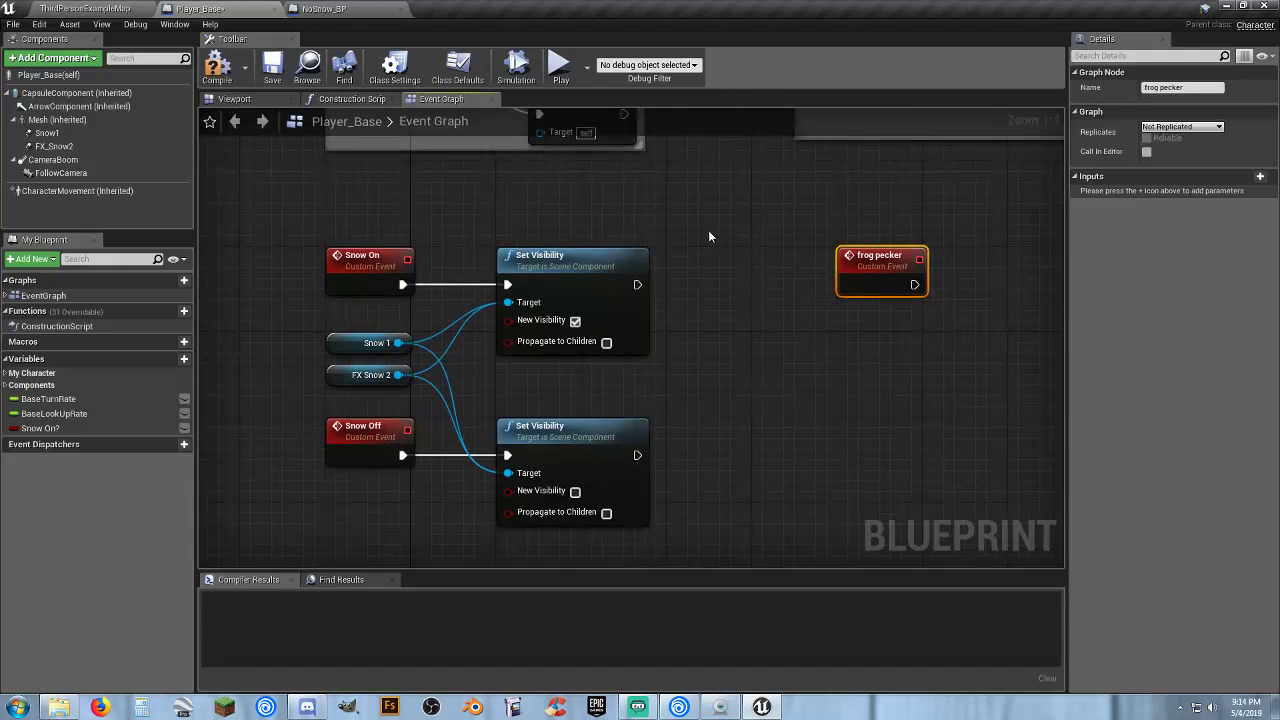
pyautogui.moveTo(426, 225); pyautogui.dragTo(680, 480)
pyautogui.click(714, 375)
pyautogui.moveTo(714, 375); pyautogui.dragTo(506, 351, button='right')
pyautogui.click(648, 348)
pyautogui.moveTo(699, 424); pyautogui.dragTo(417, 307, button='right')
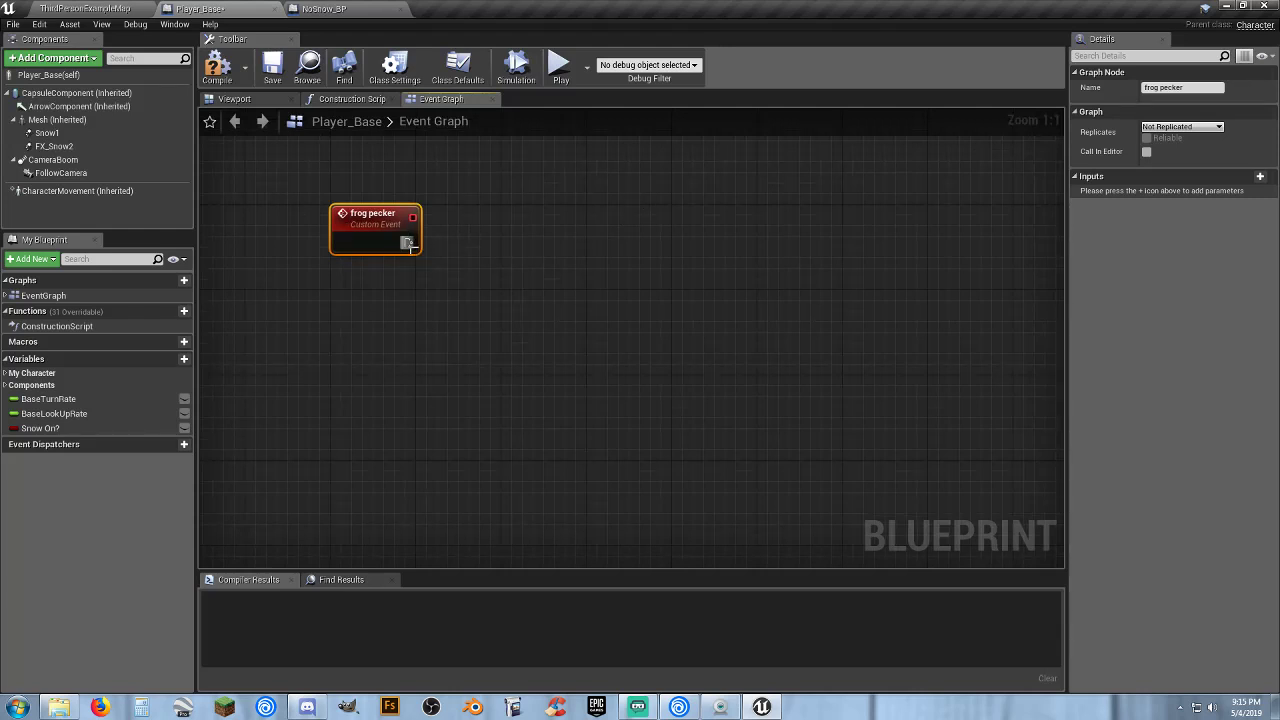
pyautogui.moveTo(409, 243); pyautogui.dragTo(508, 245)
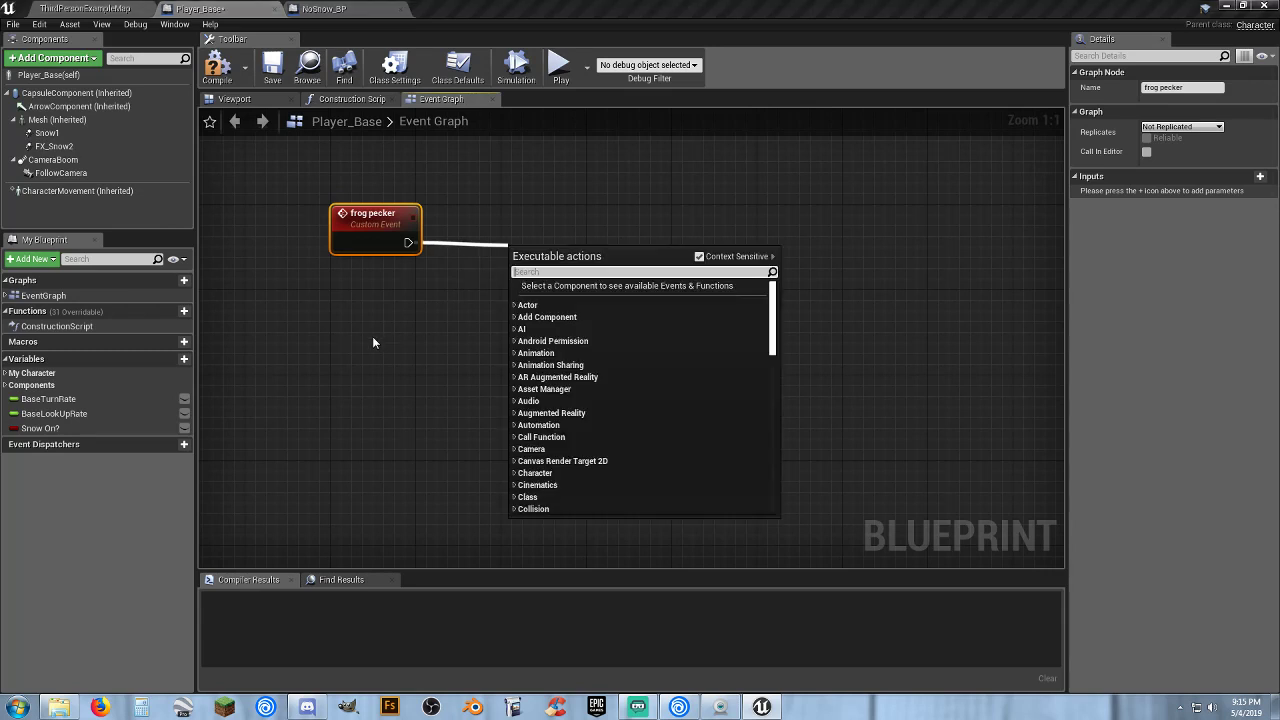
pyautogui.click(372, 336)
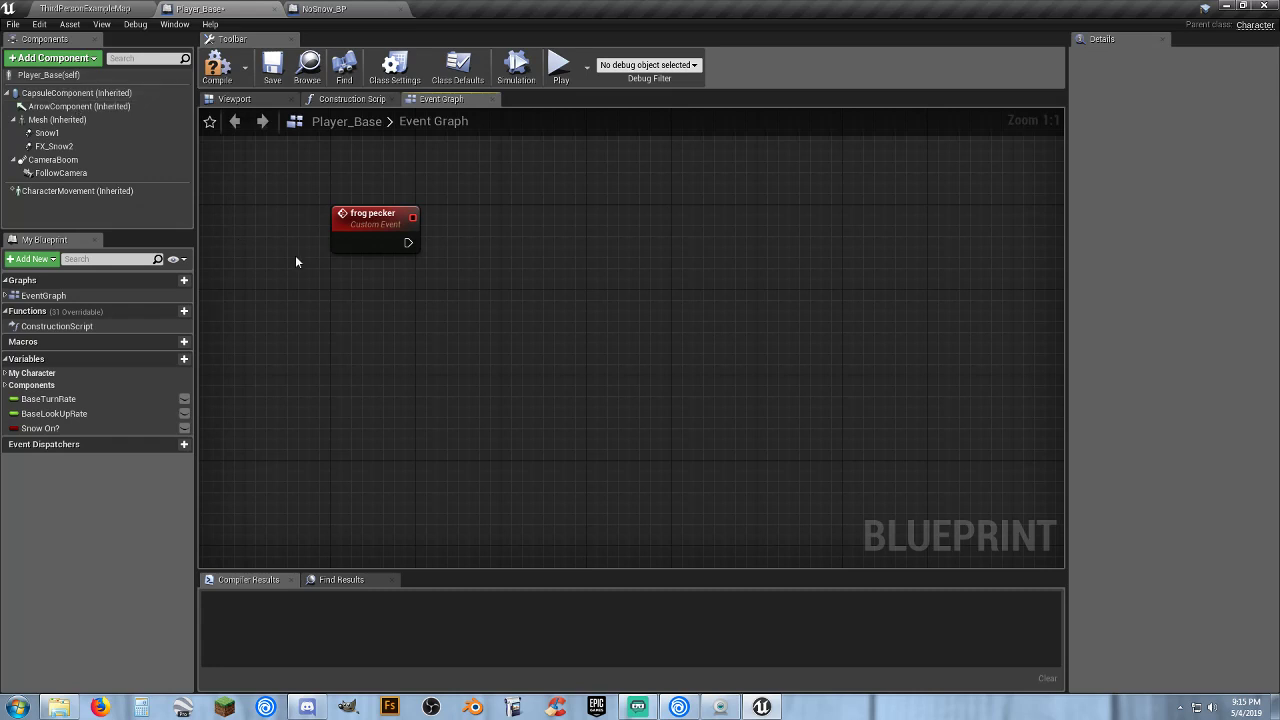
# Add a Mesh reference node beneath the frog pecker event and show the Mesh component's details.
pyautogui.moveTo(352, 282); pyautogui.dragTo(390, 299, button='right')
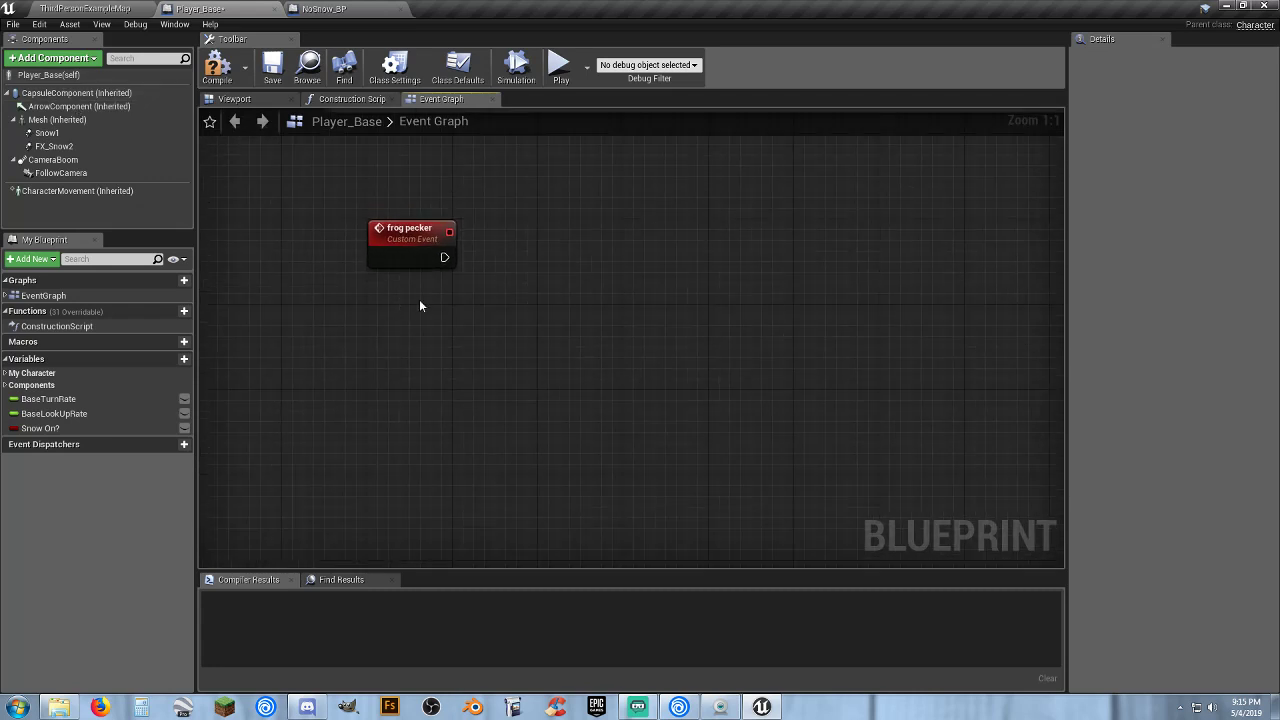
pyautogui.moveTo(57, 120); pyautogui.dragTo(398, 316)
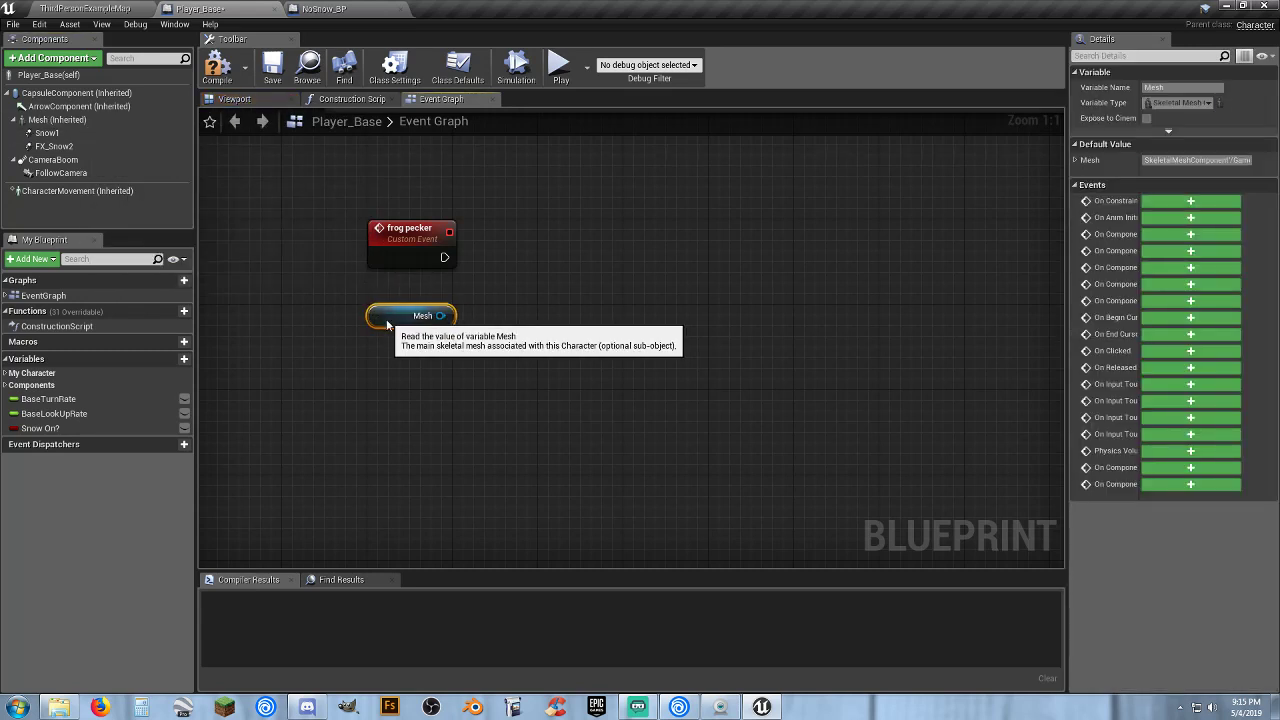
pyautogui.click(390, 278)
pyautogui.click(95, 120)
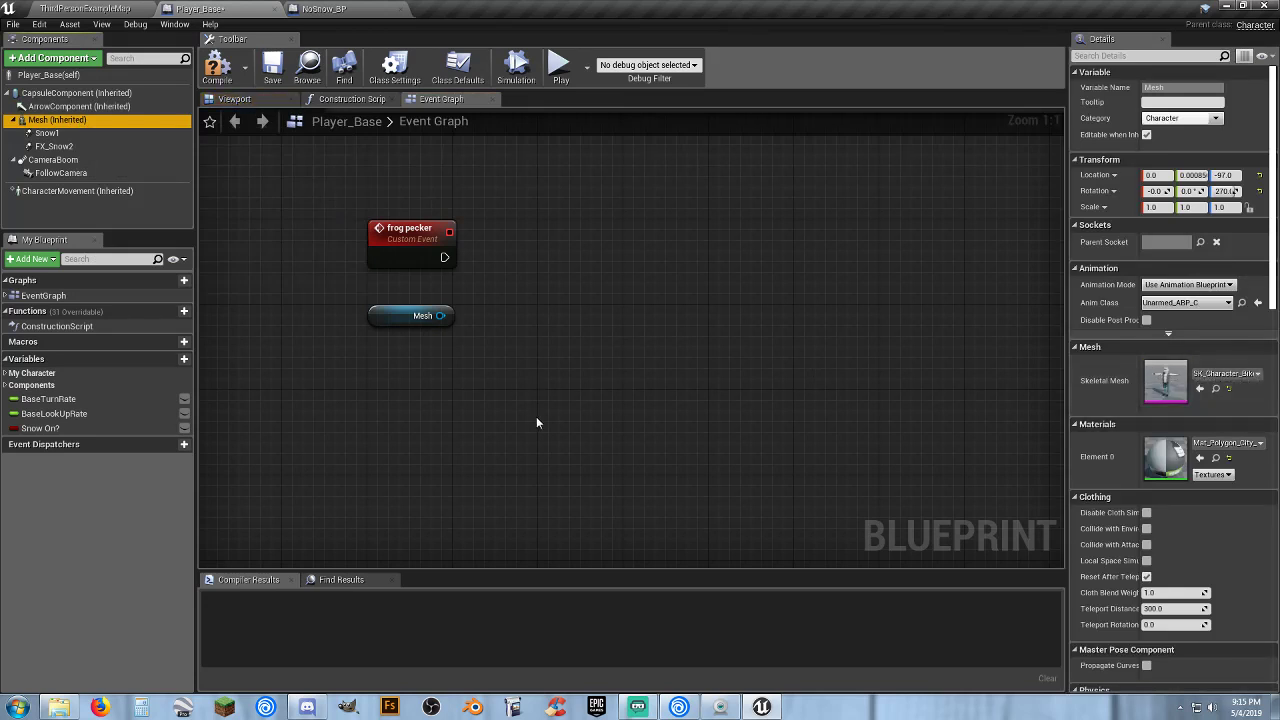
# Rename the frog pecker custom event to "Swapper", then compile and save the Player_Base blueprint.
pyautogui.click(407, 231)
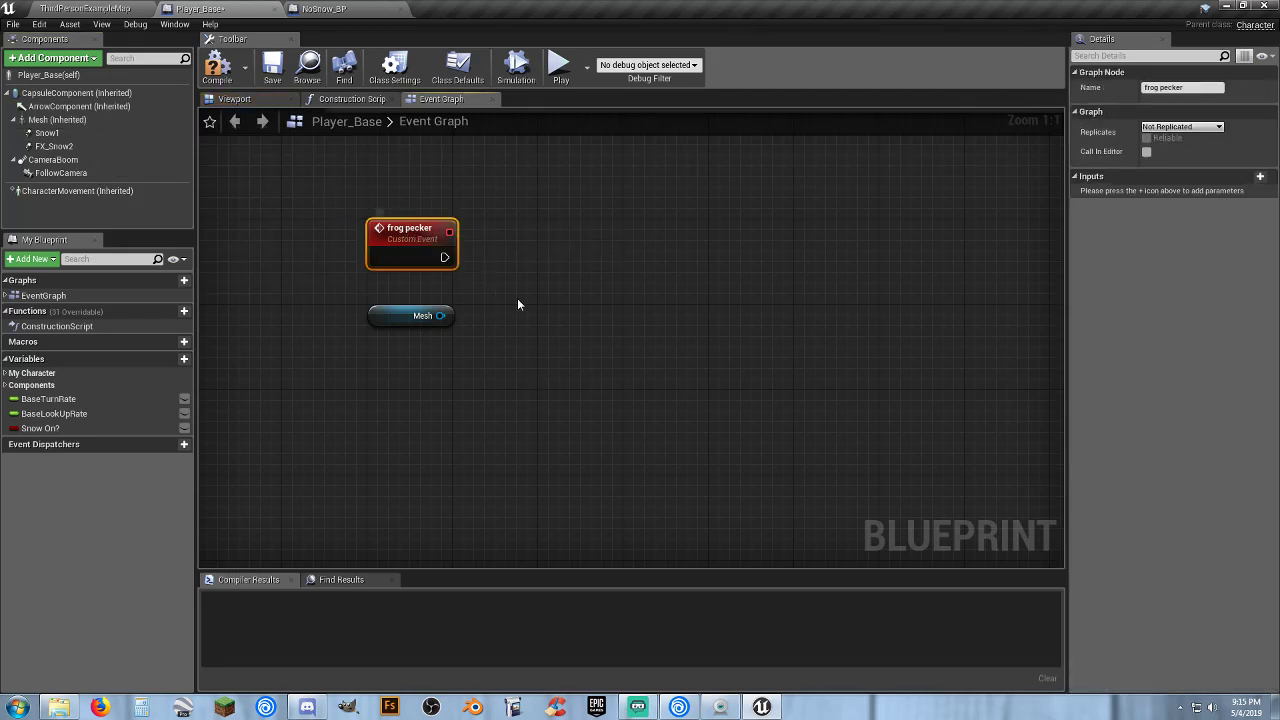
pyautogui.click(1203, 88)
pyautogui.moveTo(1192, 87); pyautogui.dragTo(1077, 73)
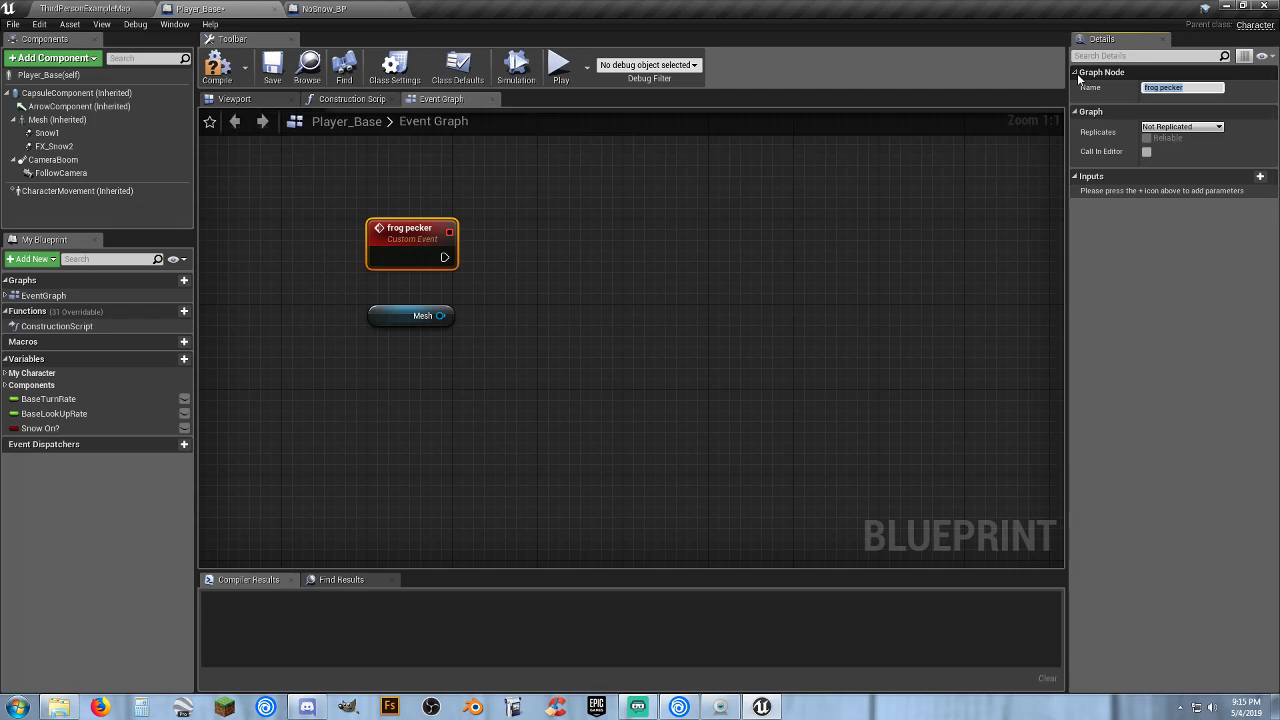
pyautogui.write('Swapper')
pyautogui.press('Return')
pyautogui.click(779, 245)
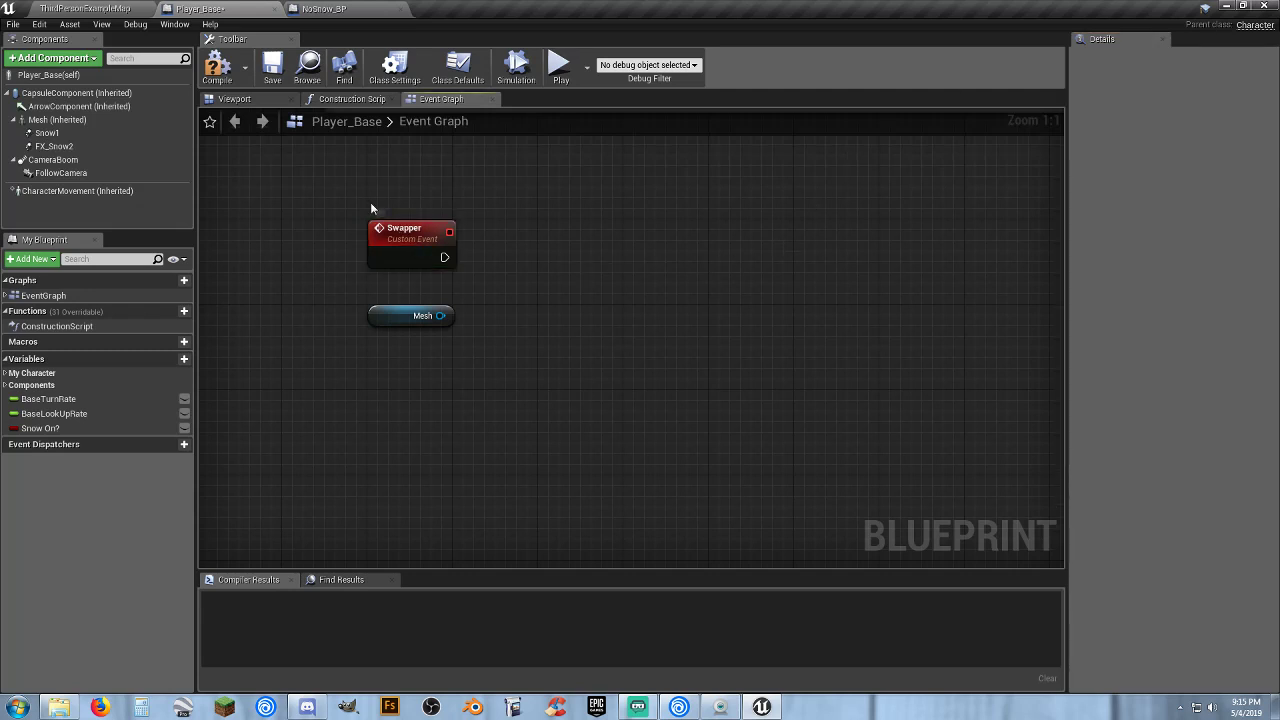
pyautogui.click(217, 67)
pyautogui.click(272, 67)
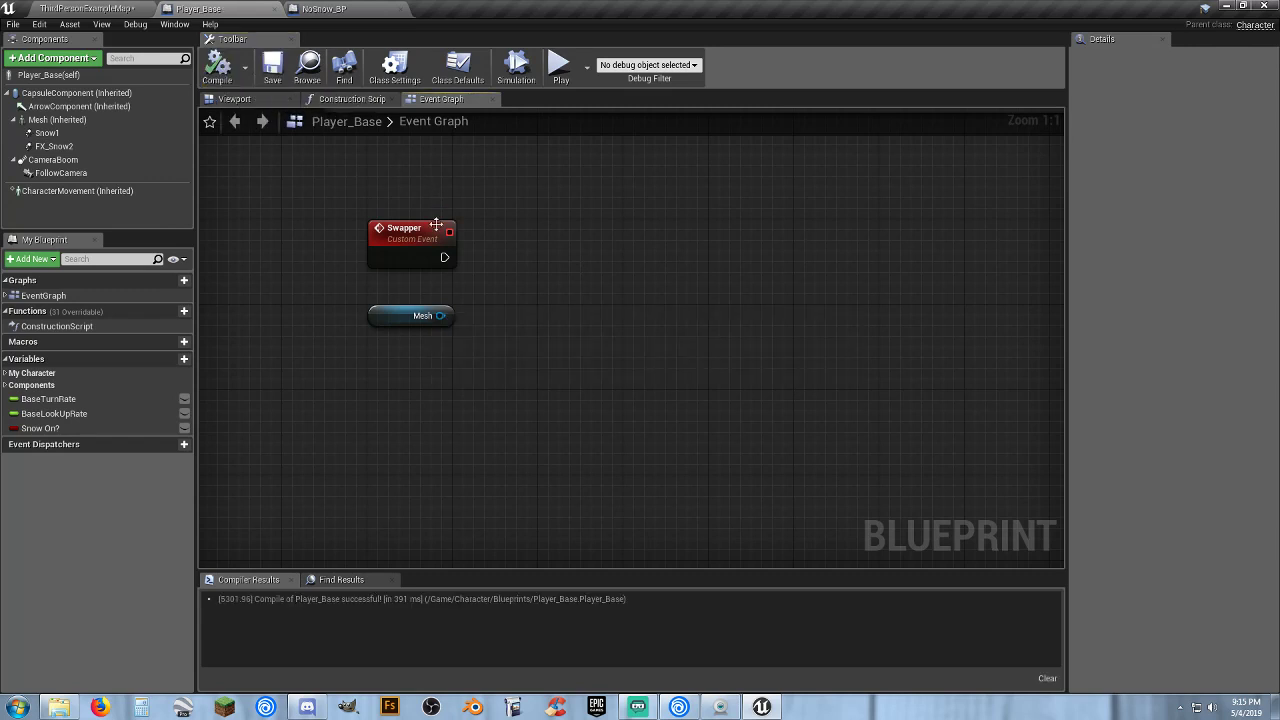
# Add a Set Skeletal Mesh node targeting Mesh, wire it to run from the Swapper event, and align it beside the event.
pyautogui.moveTo(440, 315); pyautogui.dragTo(537, 305)
pyautogui.write('setskel')
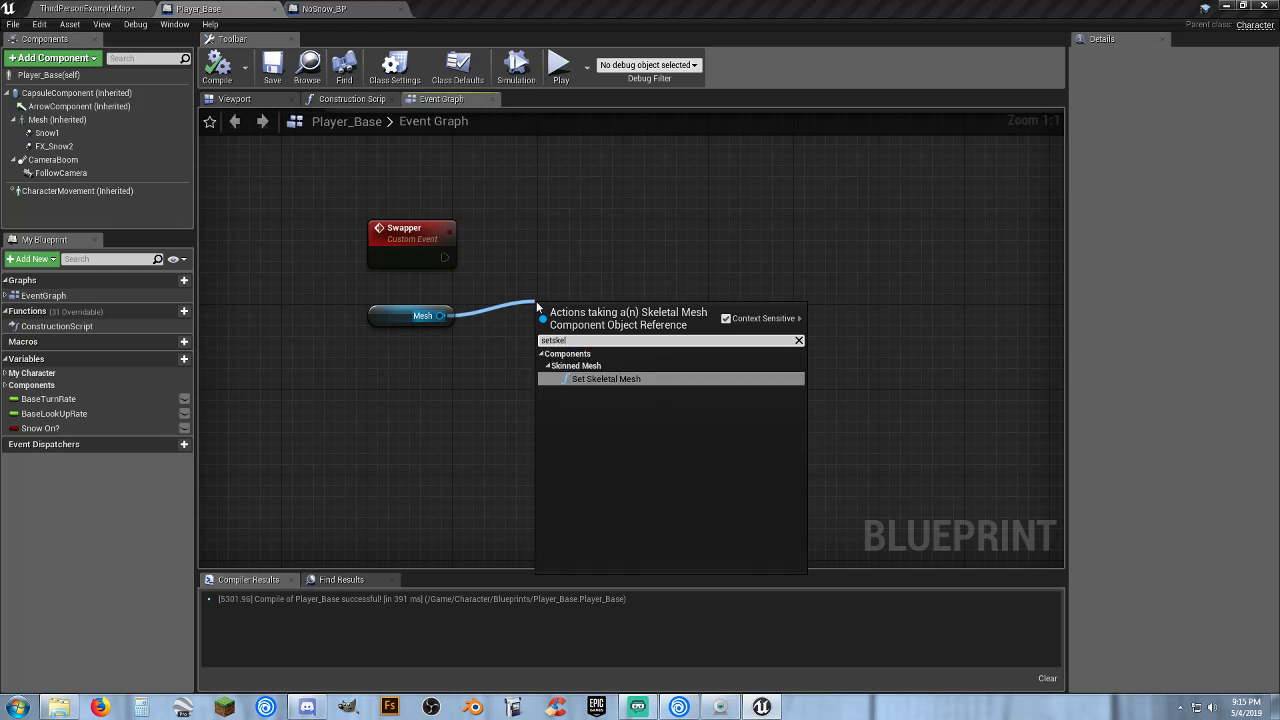
pyautogui.press('Return')
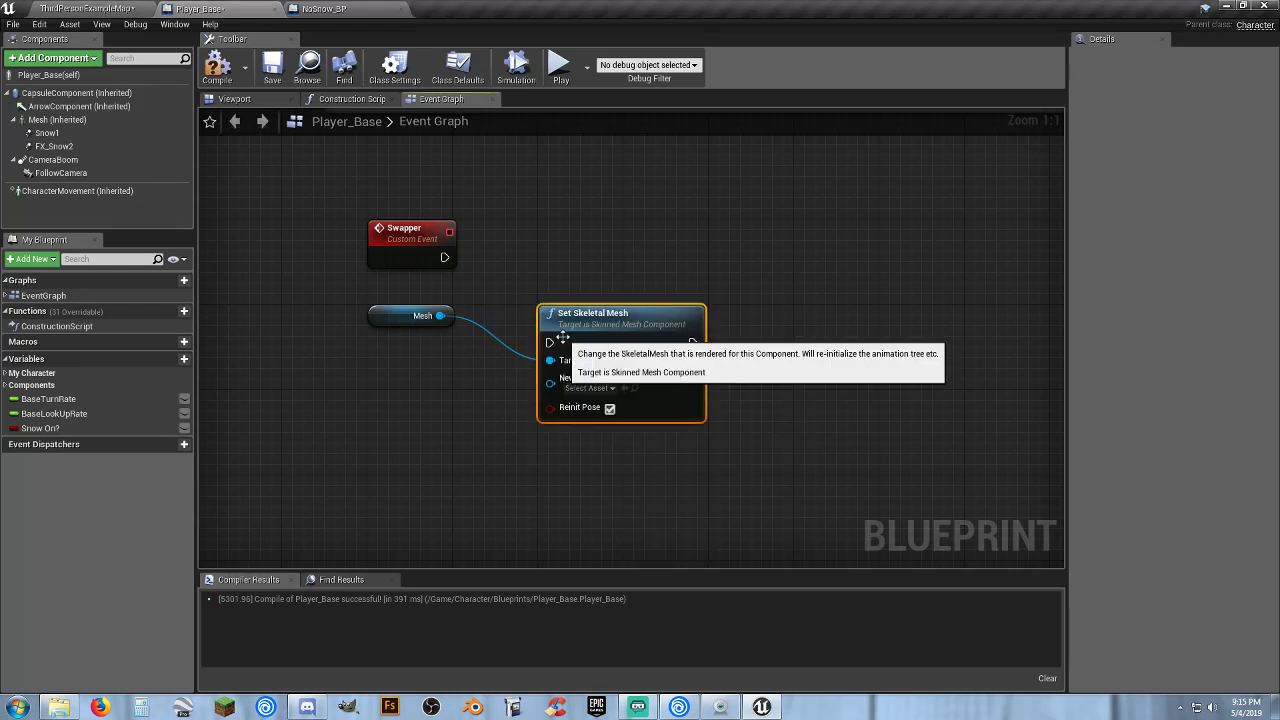
pyautogui.moveTo(549, 344); pyautogui.dragTo(444, 257)
pyautogui.moveTo(585, 331); pyautogui.dragTo(586, 246)
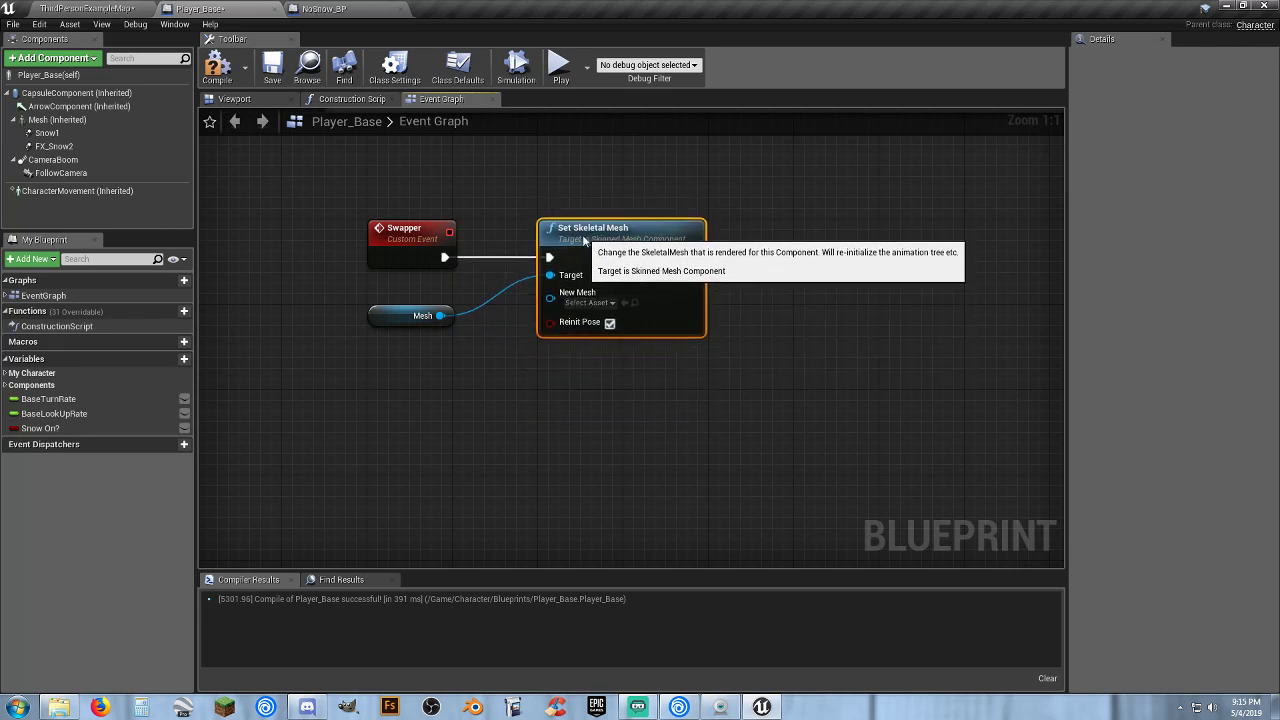
# Set the Set Skeletal Mesh node's New Mesh to SK_Character_Hotdog, then compile and save the blueprint.
pyautogui.click(589, 302)
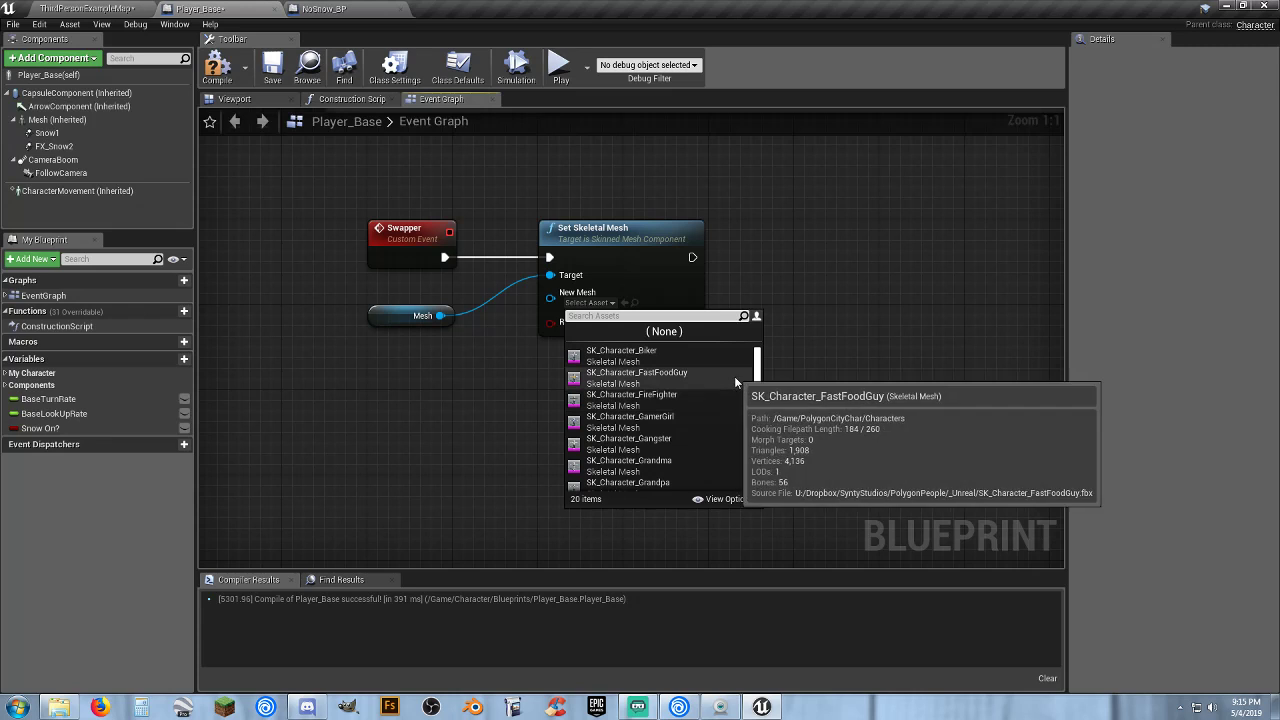
pyautogui.scroll(-1, 703, 423)
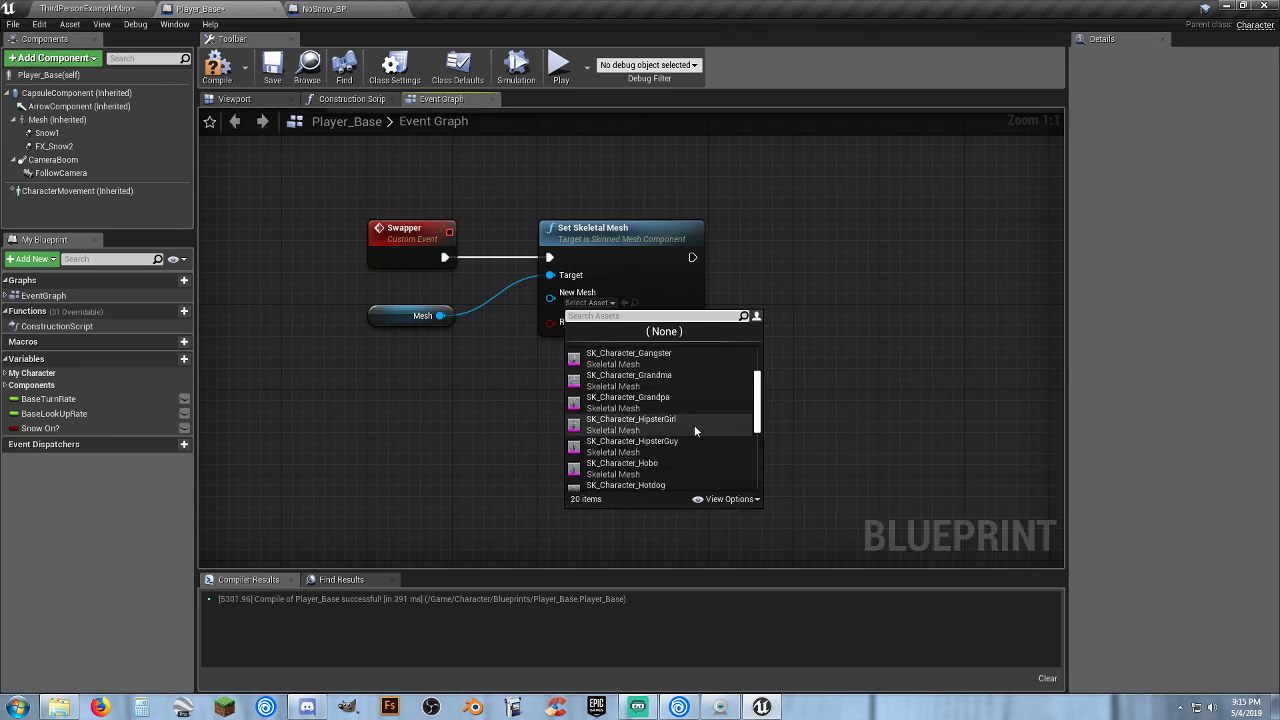
pyautogui.scroll(-3, 694, 425)
pyautogui.click(690, 436)
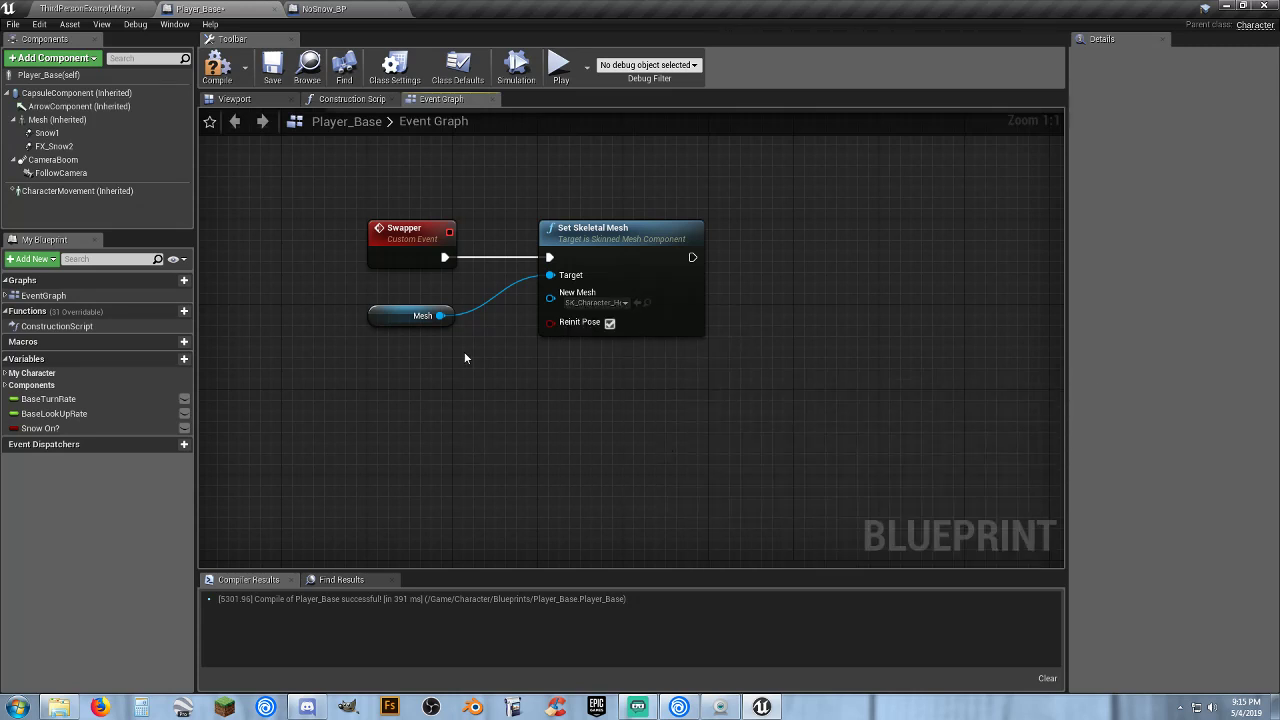
pyautogui.click(217, 68)
pyautogui.click(272, 68)
# Move the Swapper event, Mesh and Set Skeletal Mesh nodes farther right of the Snow On and Snow Off chains to make room.
pyautogui.moveTo(261, 215); pyautogui.dragTo(367, 273, button='right')
pyautogui.moveTo(417, 400); pyautogui.dragTo(821, 394, button='right')
pyautogui.moveTo(810, 342); pyautogui.dragTo(648, 369, button='right')
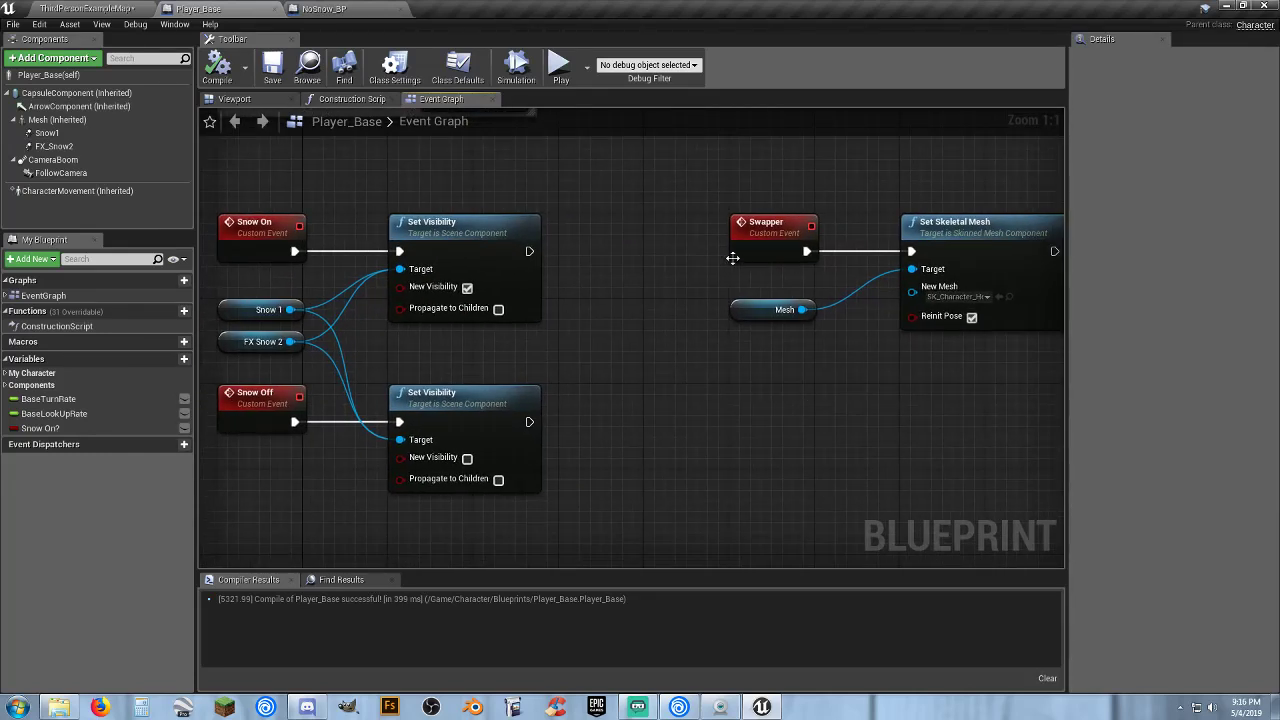
pyautogui.moveTo(957, 394); pyautogui.dragTo(697, 171)
pyautogui.moveTo(846, 437); pyautogui.dragTo(671, 416, button='right')
pyautogui.moveTo(593, 213); pyautogui.dragTo(764, 213)
pyautogui.click(572, 374)
pyautogui.moveTo(573, 374); pyautogui.dragTo(621, 348, button='right')
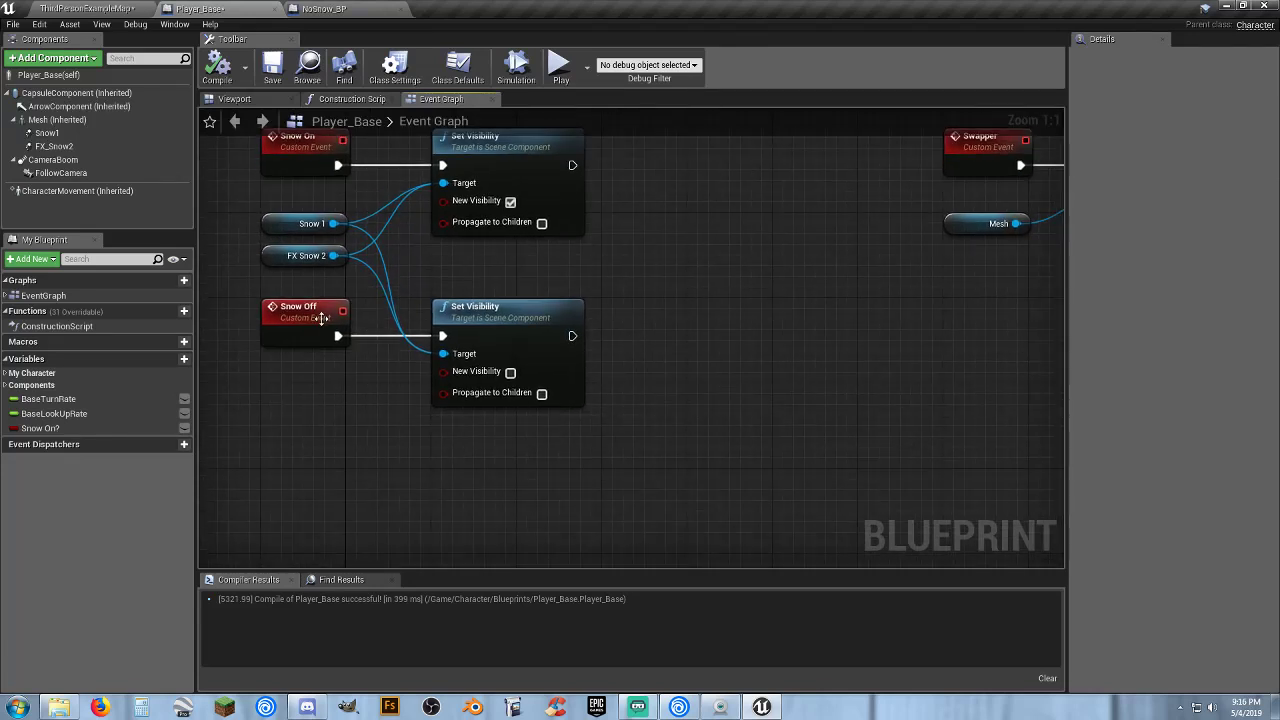
# Call Swapper after the Snow Off event's Set Visibility node, align the call in its row, and compile and save the blueprint.
pyautogui.moveTo(572, 337); pyautogui.dragTo(636, 340)
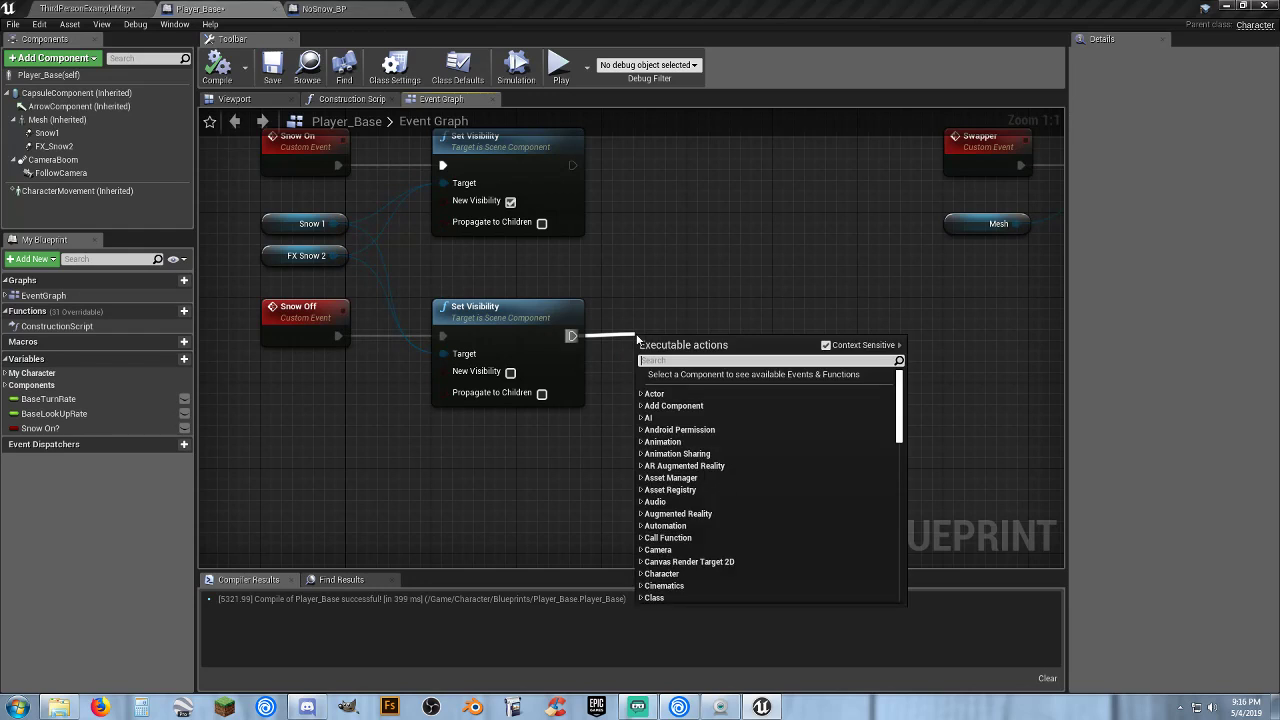
pyautogui.write('swapper')
pyautogui.press('Return')
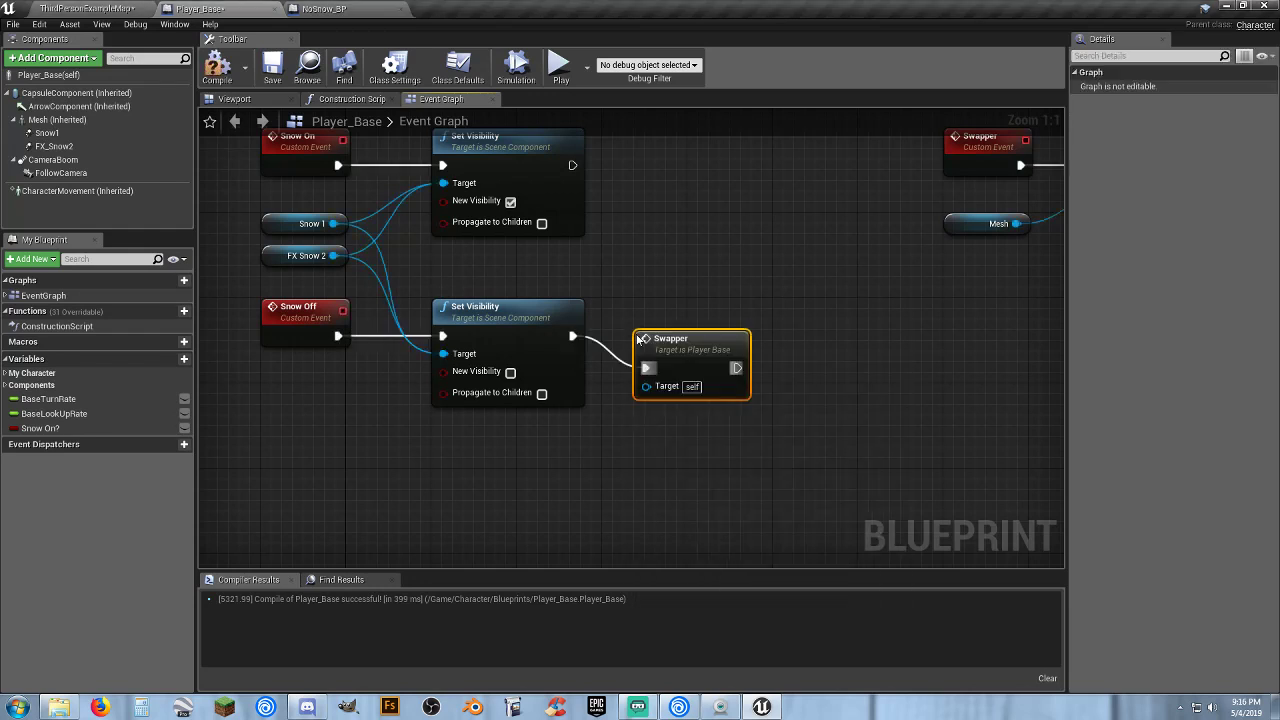
pyautogui.moveTo(704, 338); pyautogui.dragTo(693, 306)
pyautogui.click(212, 66)
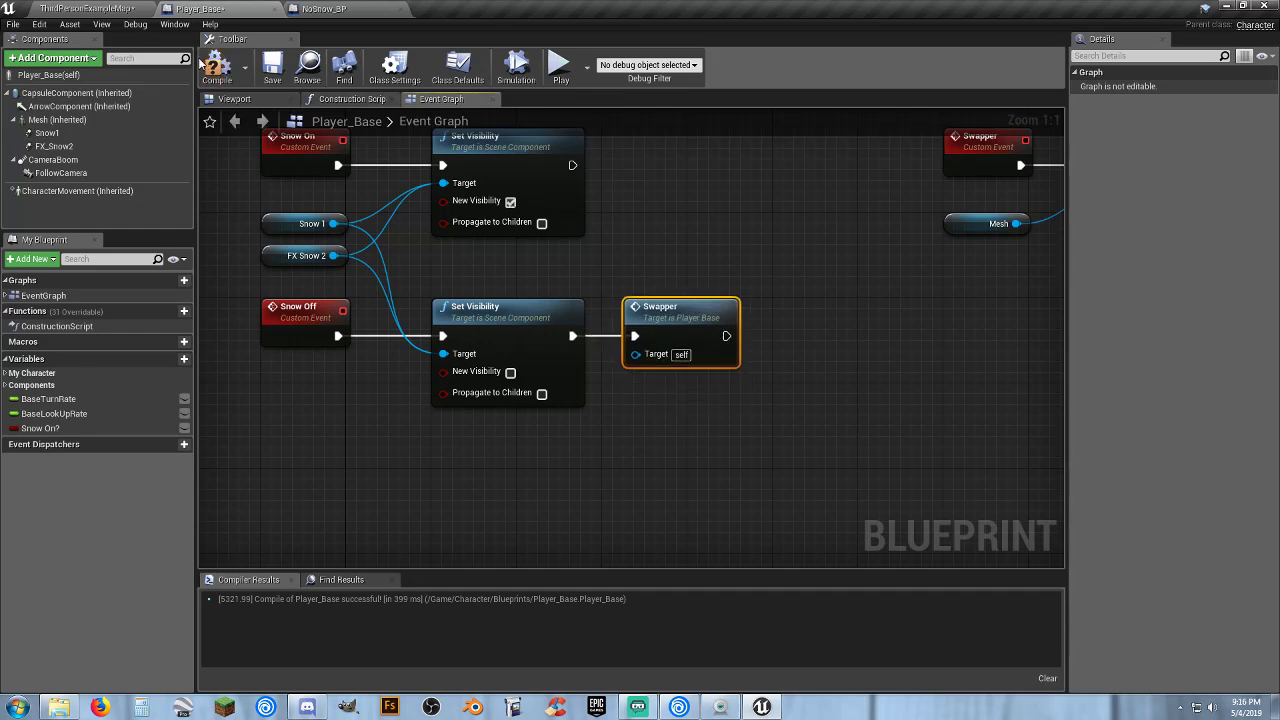
pyautogui.click(272, 68)
# Play-test ThirdPersonExampleMap by running the character into the building and back out to check the mesh swap, then stop the session.
pyautogui.click(88, 8)
pyautogui.click(640, 52)
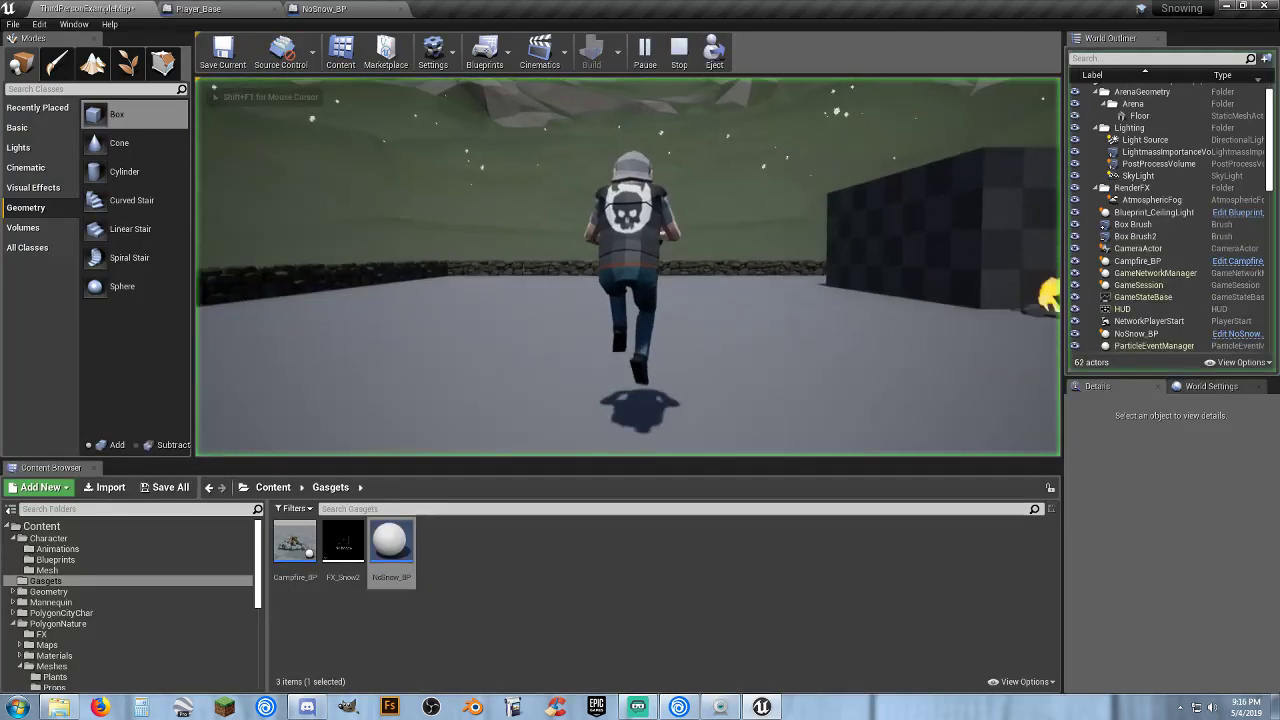
pyautogui.press('w')
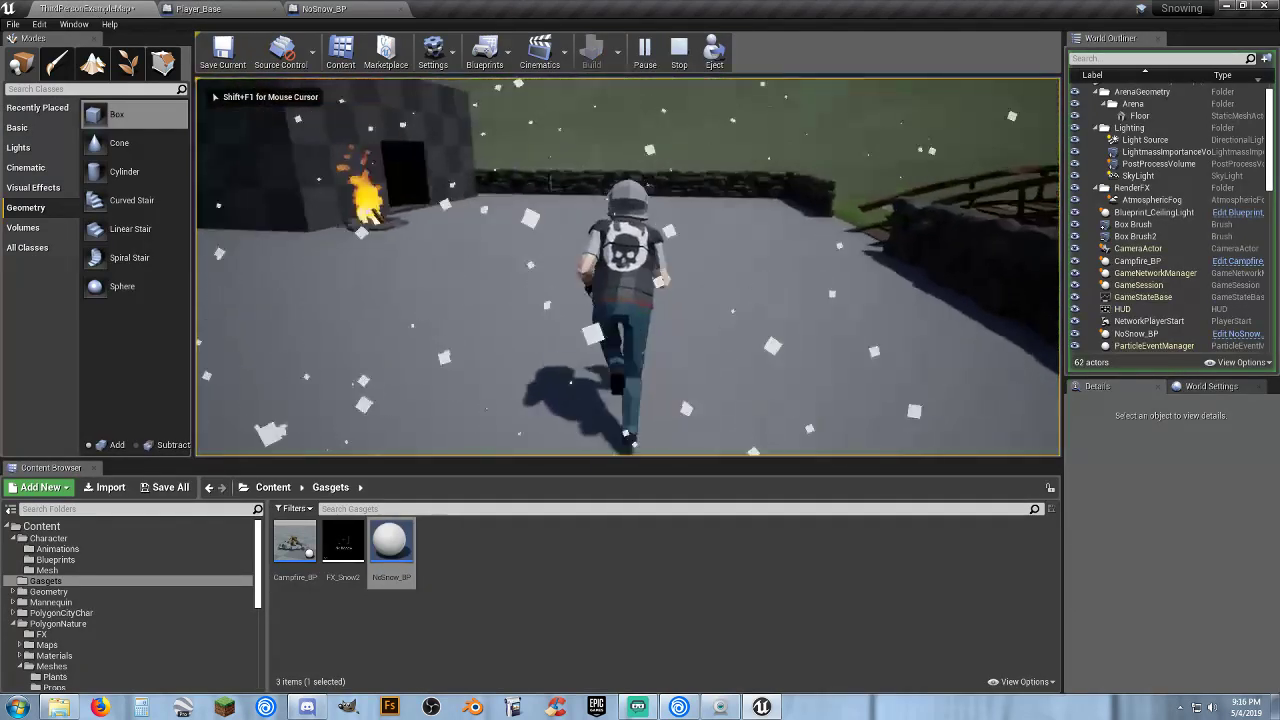
pyautogui.press('w')
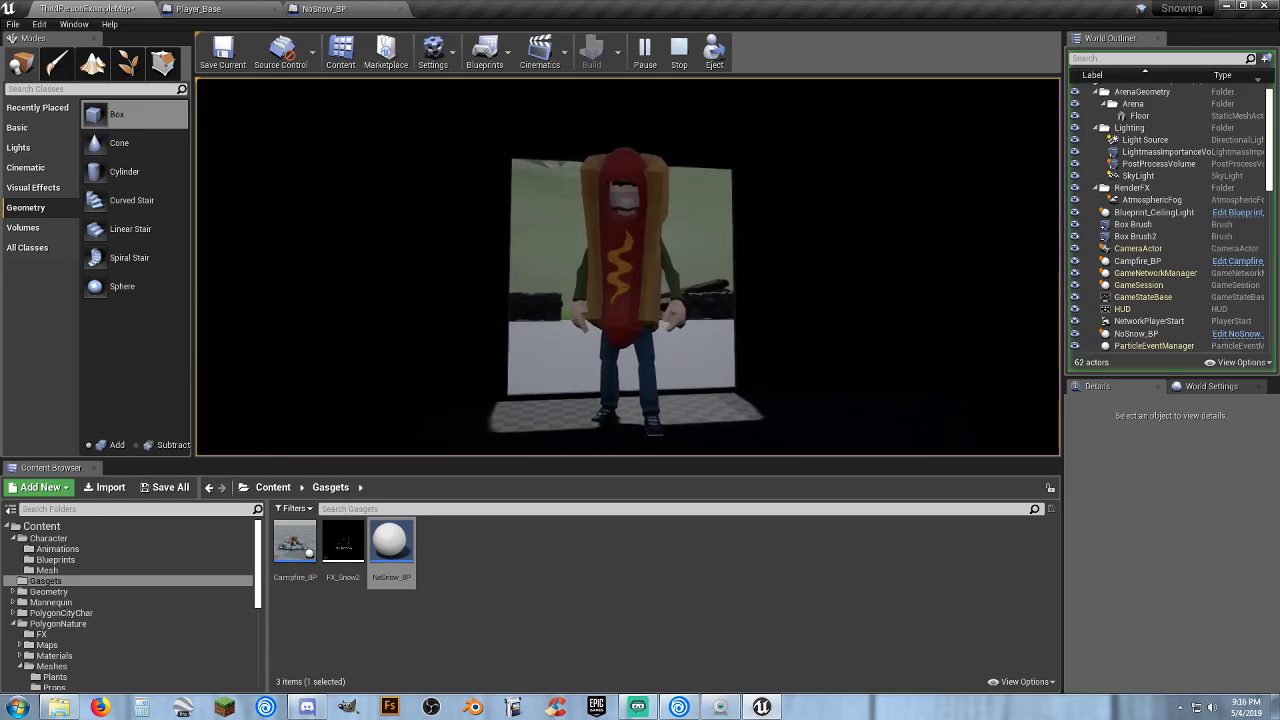
pyautogui.press('d')
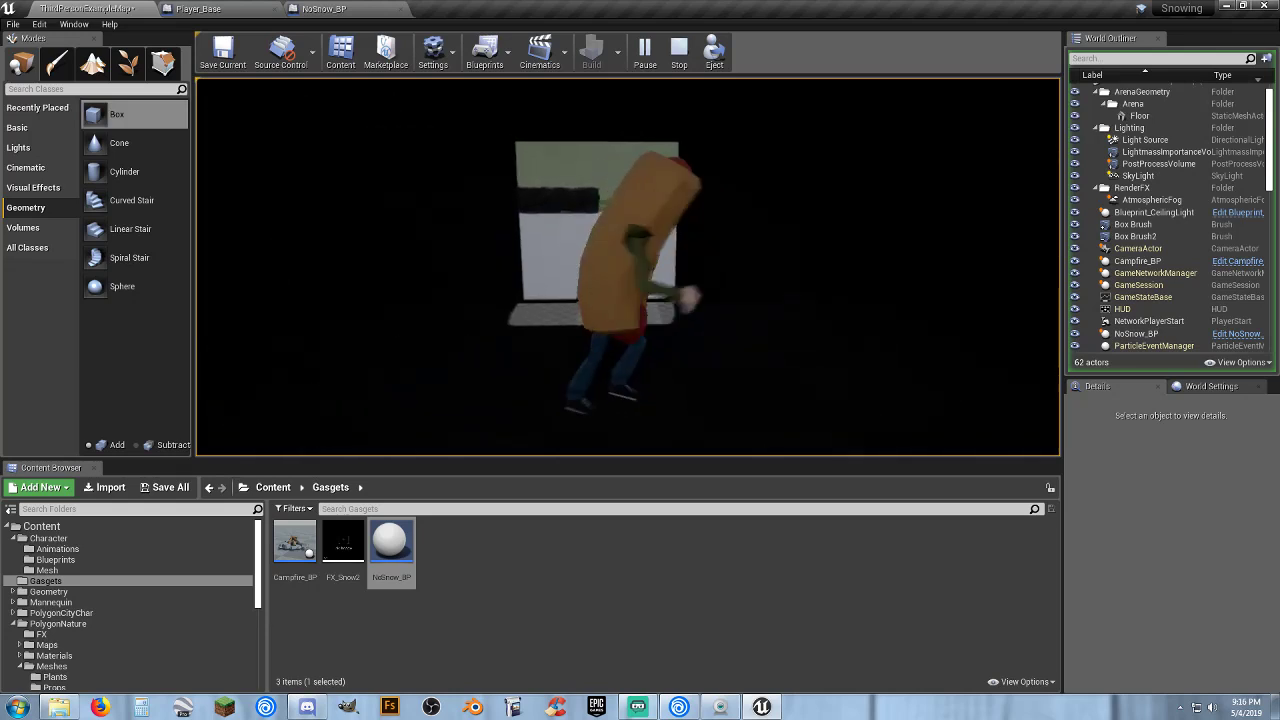
pyautogui.press('w')
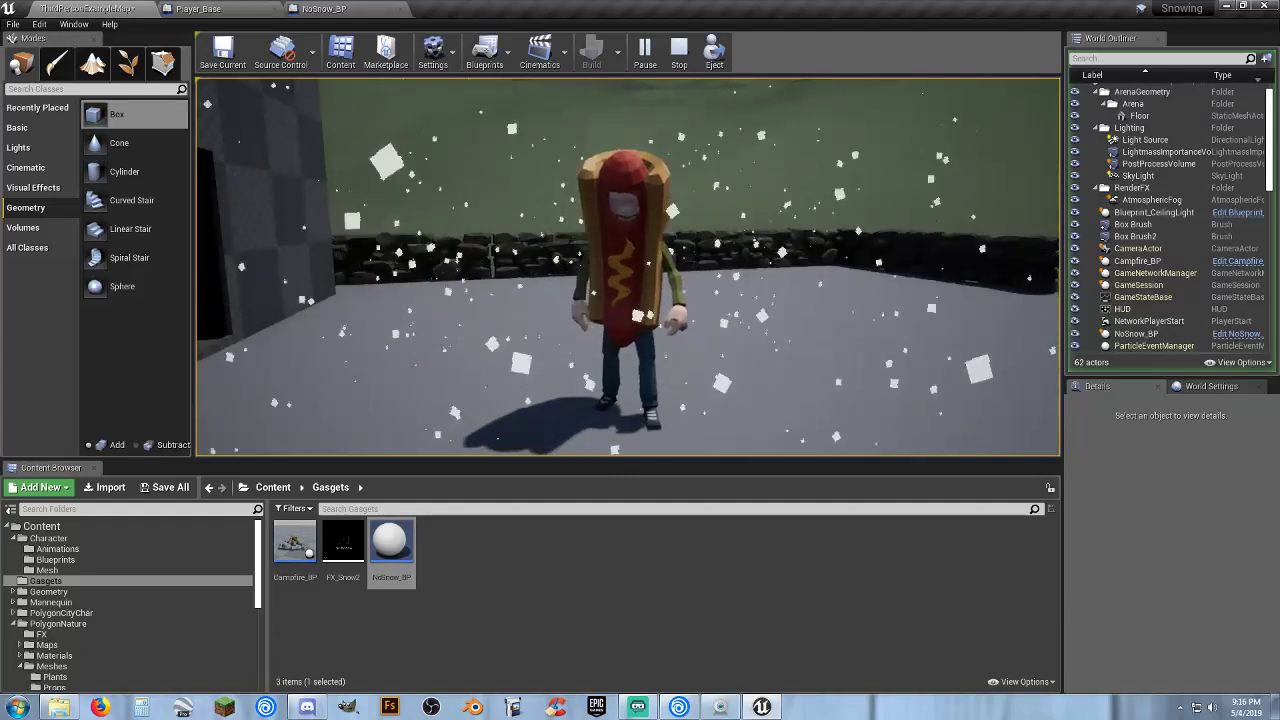
pyautogui.press('Escape')
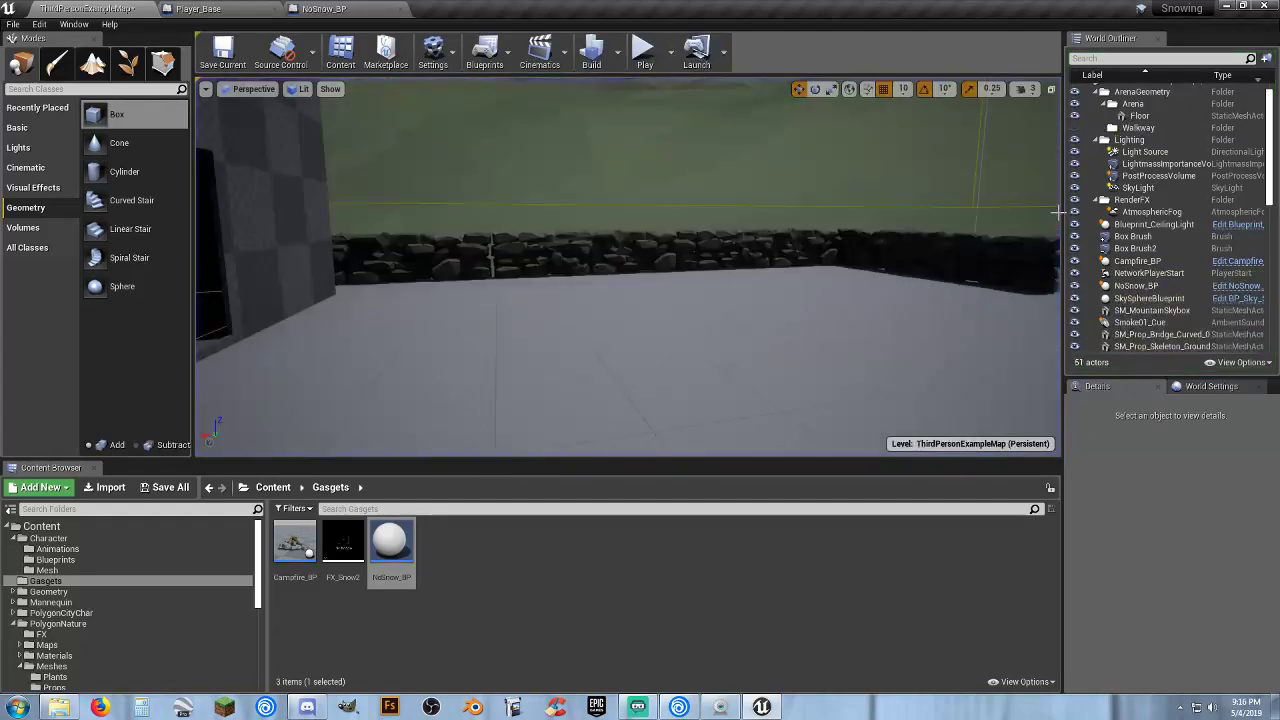